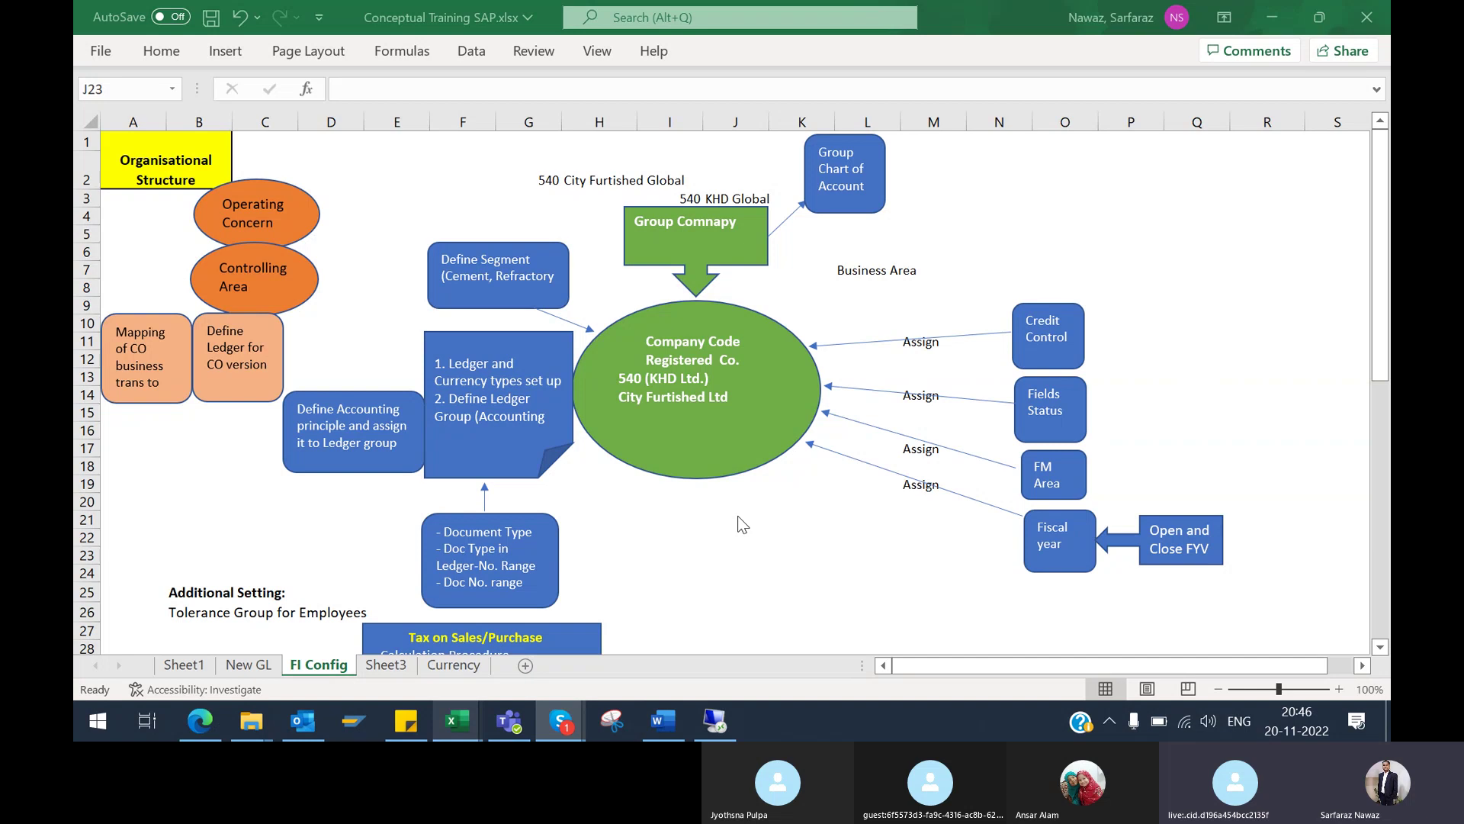
Switch to the SAP session and open Maintain Fiscal Year Variant under Financial Accounting Global Settings > Ledgers > Fiscal Year and Posting Periods
click(712, 723)
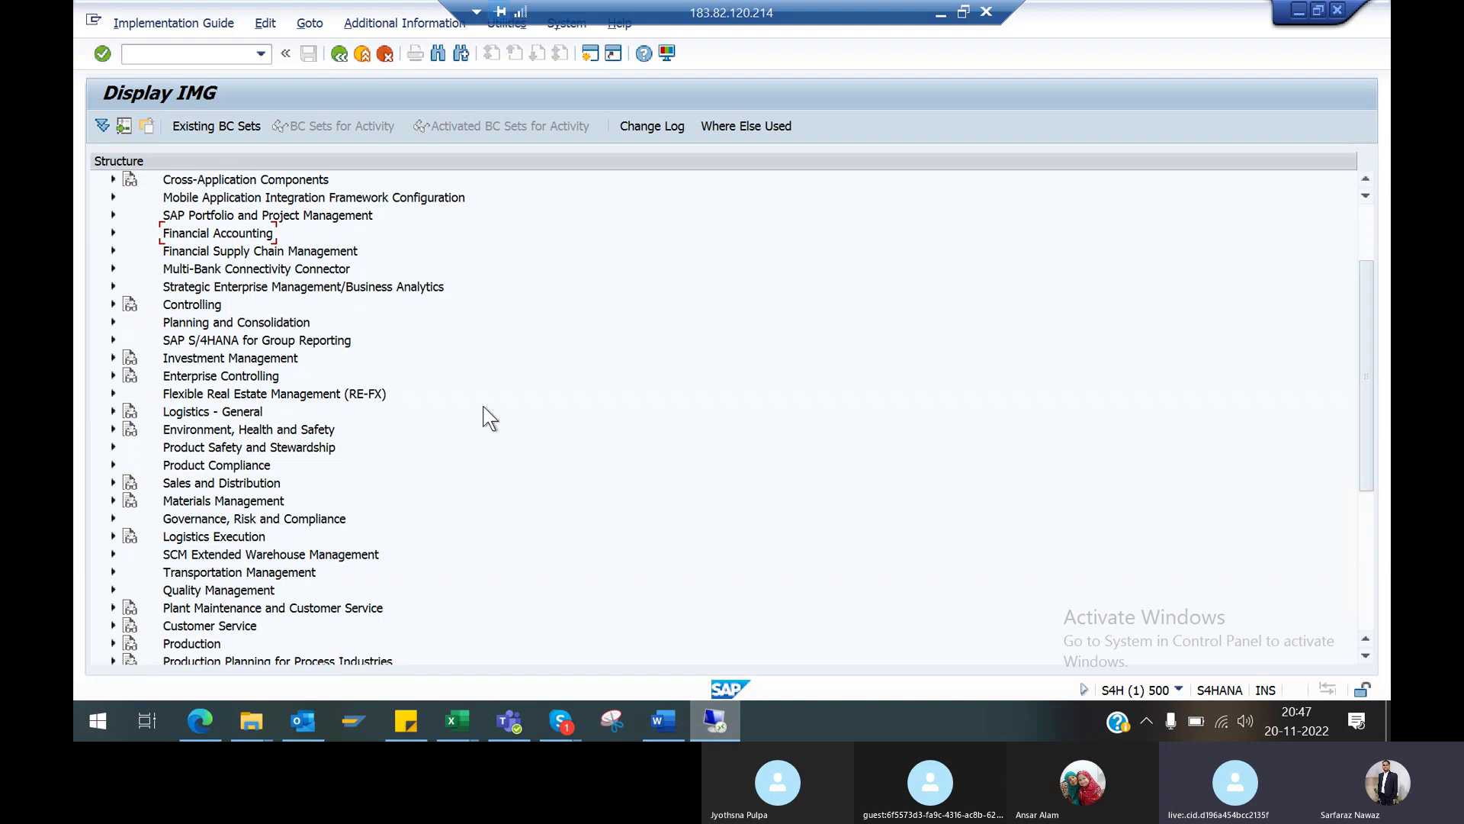
click(114, 232)
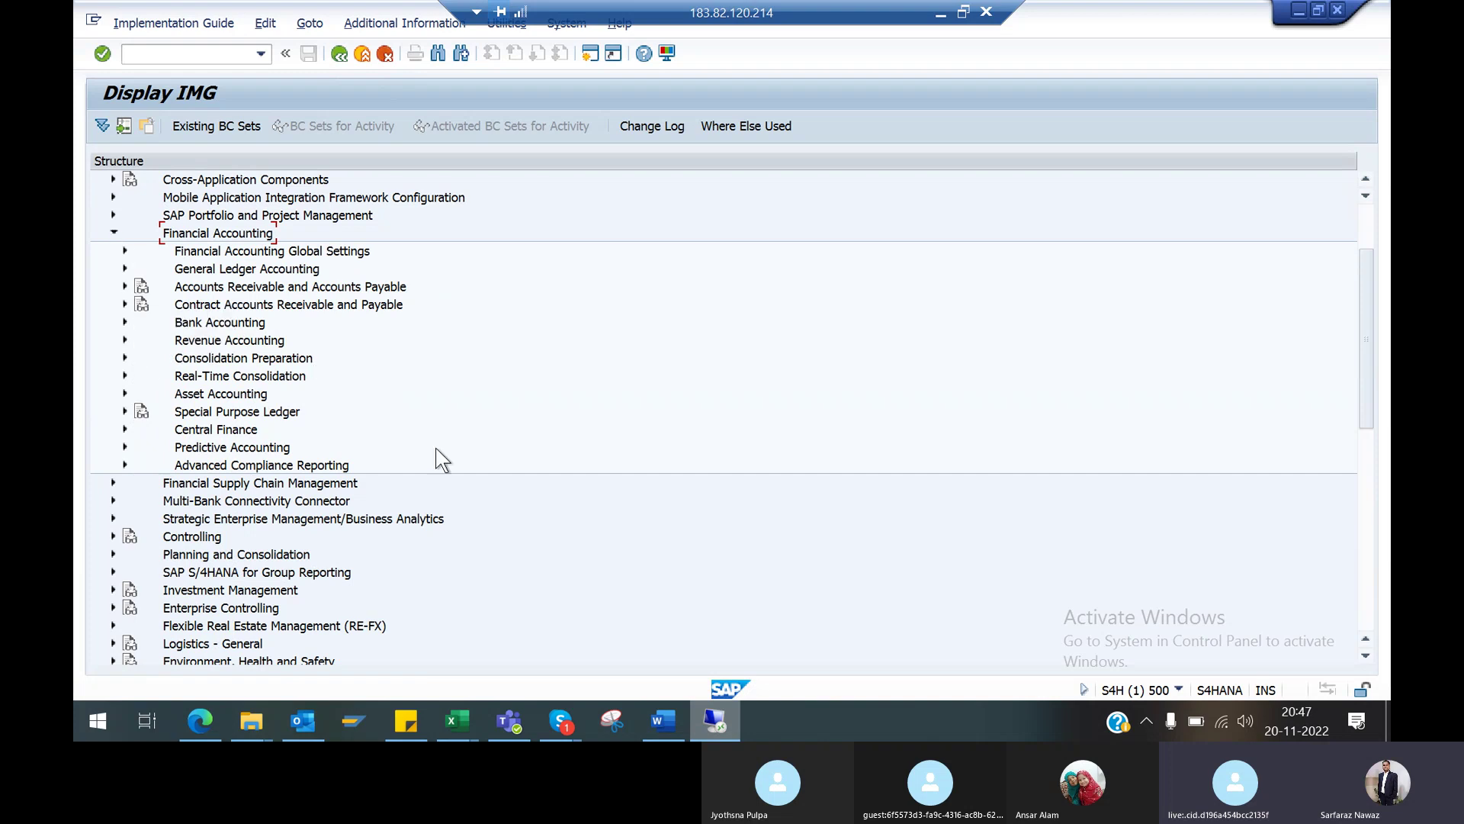
click(125, 251)
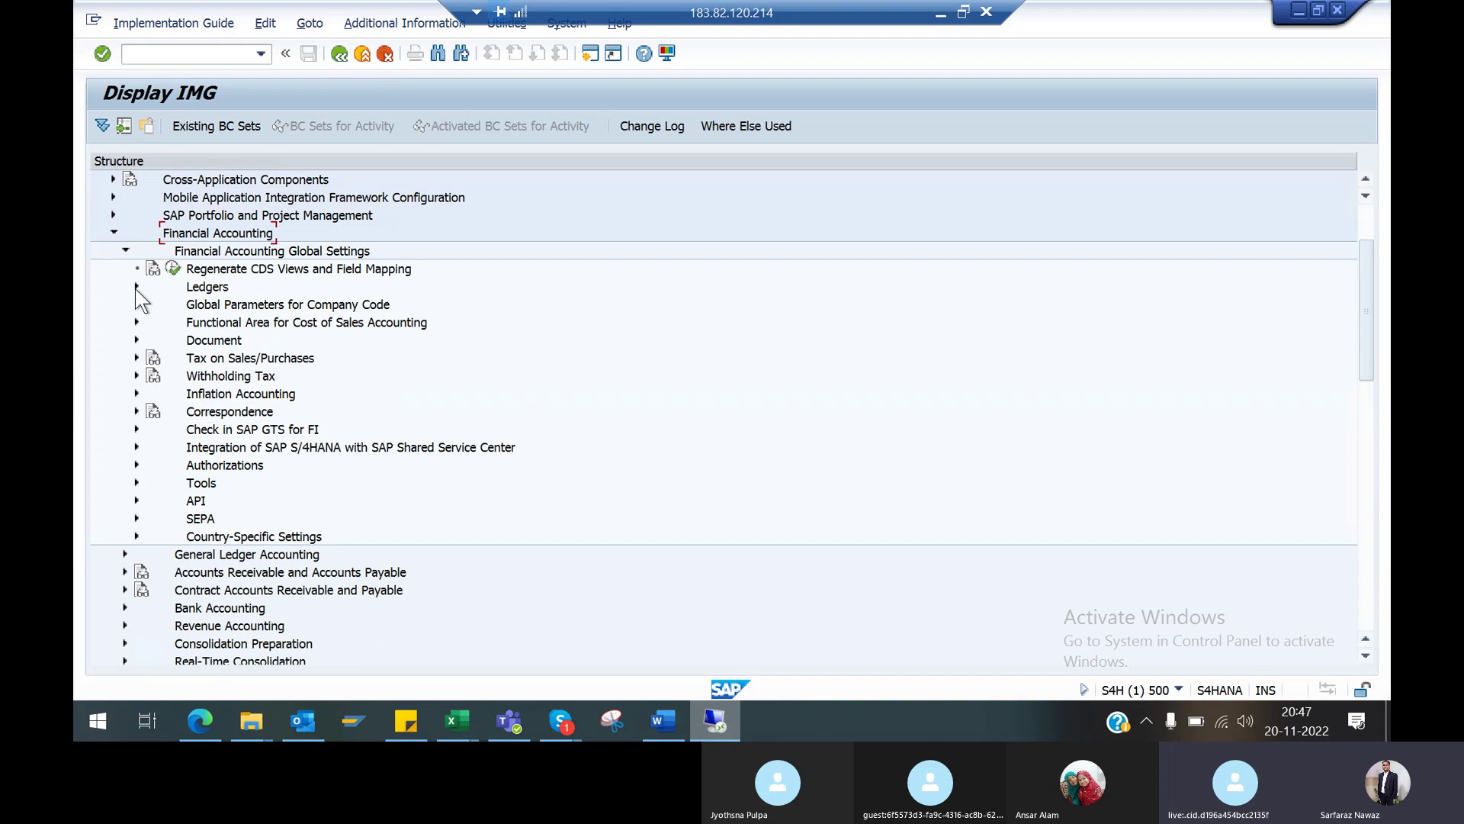
click(137, 287)
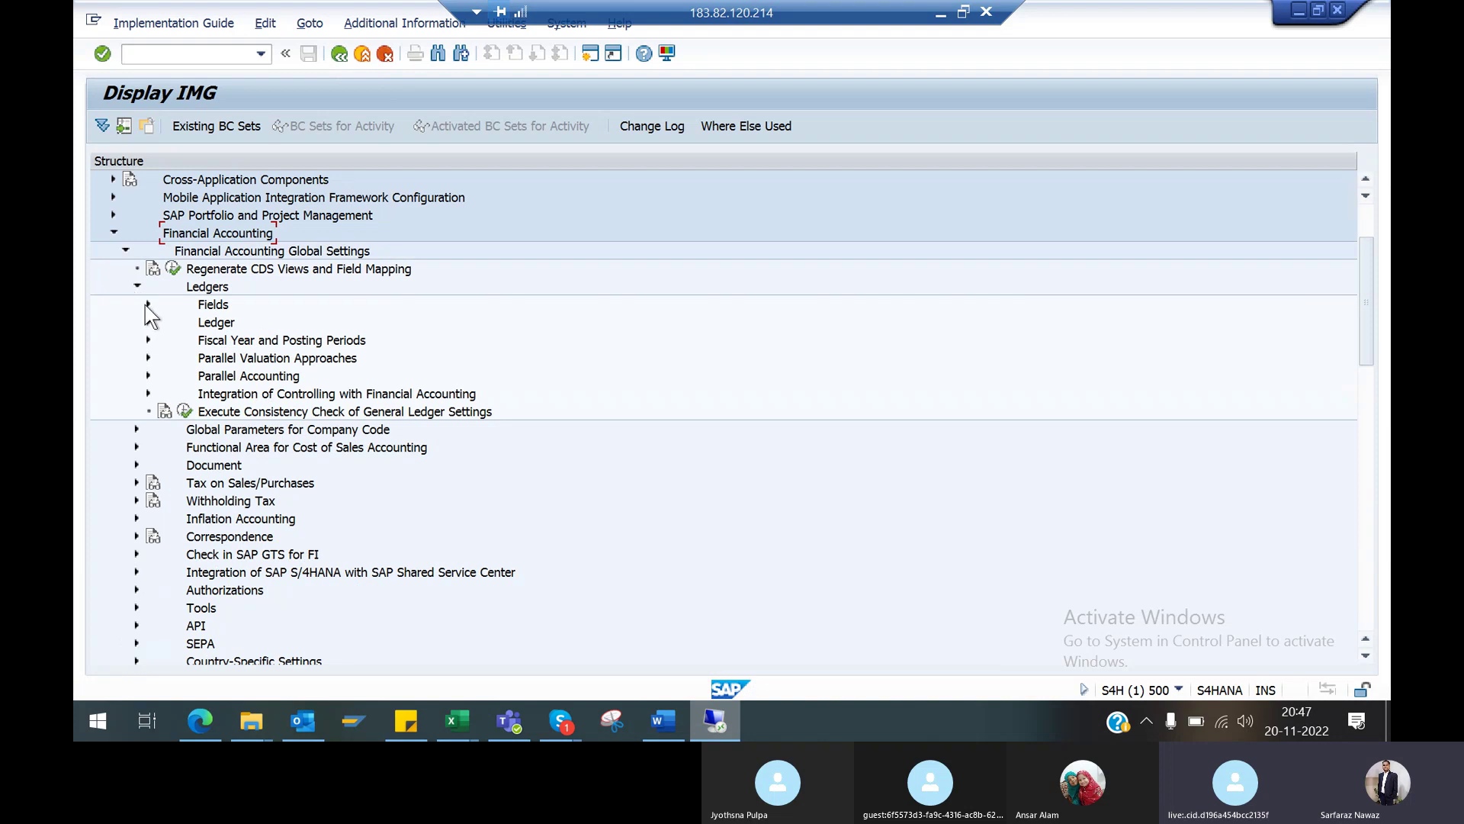
click(148, 304)
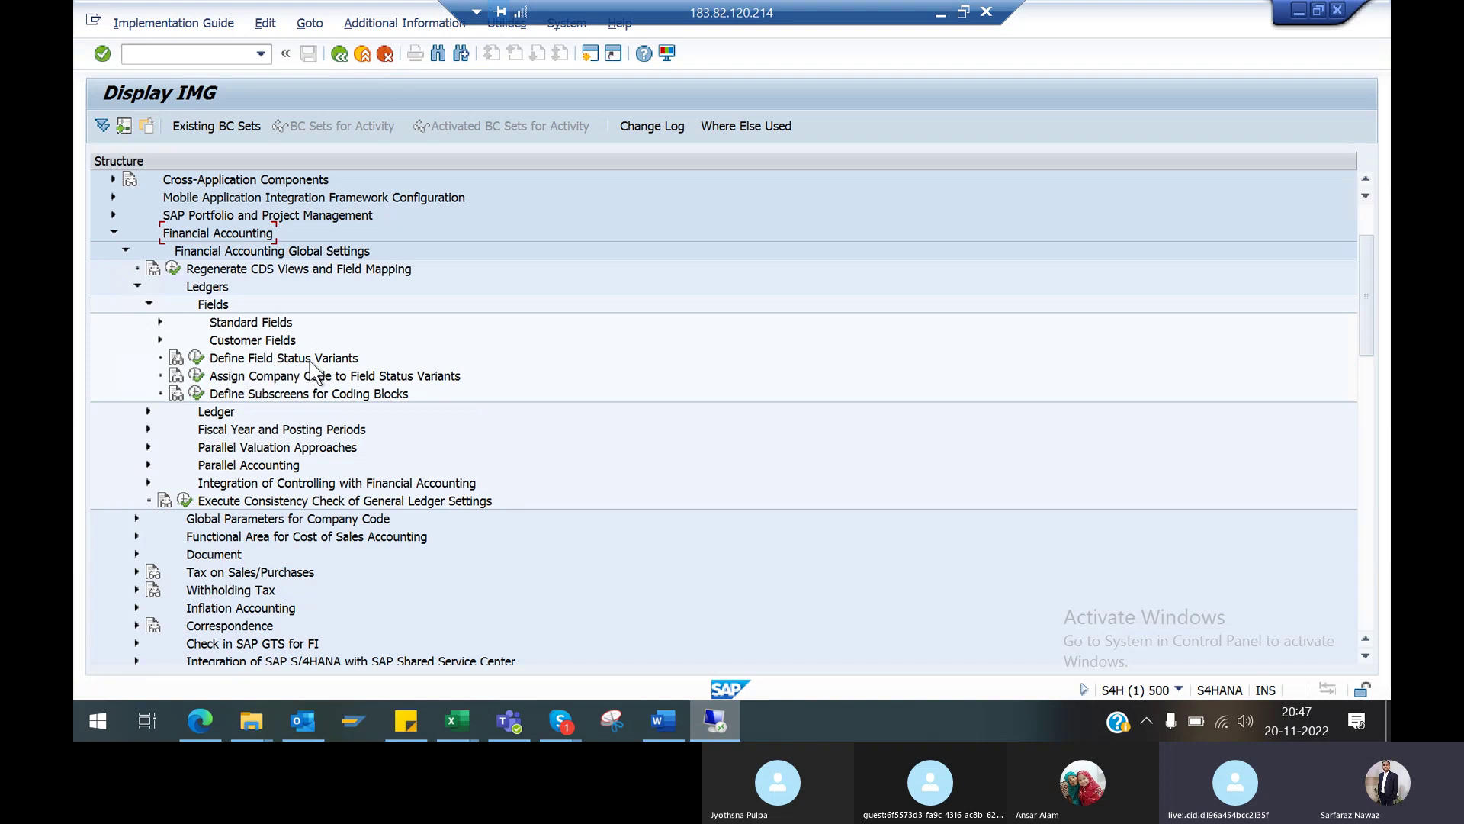
click(149, 304)
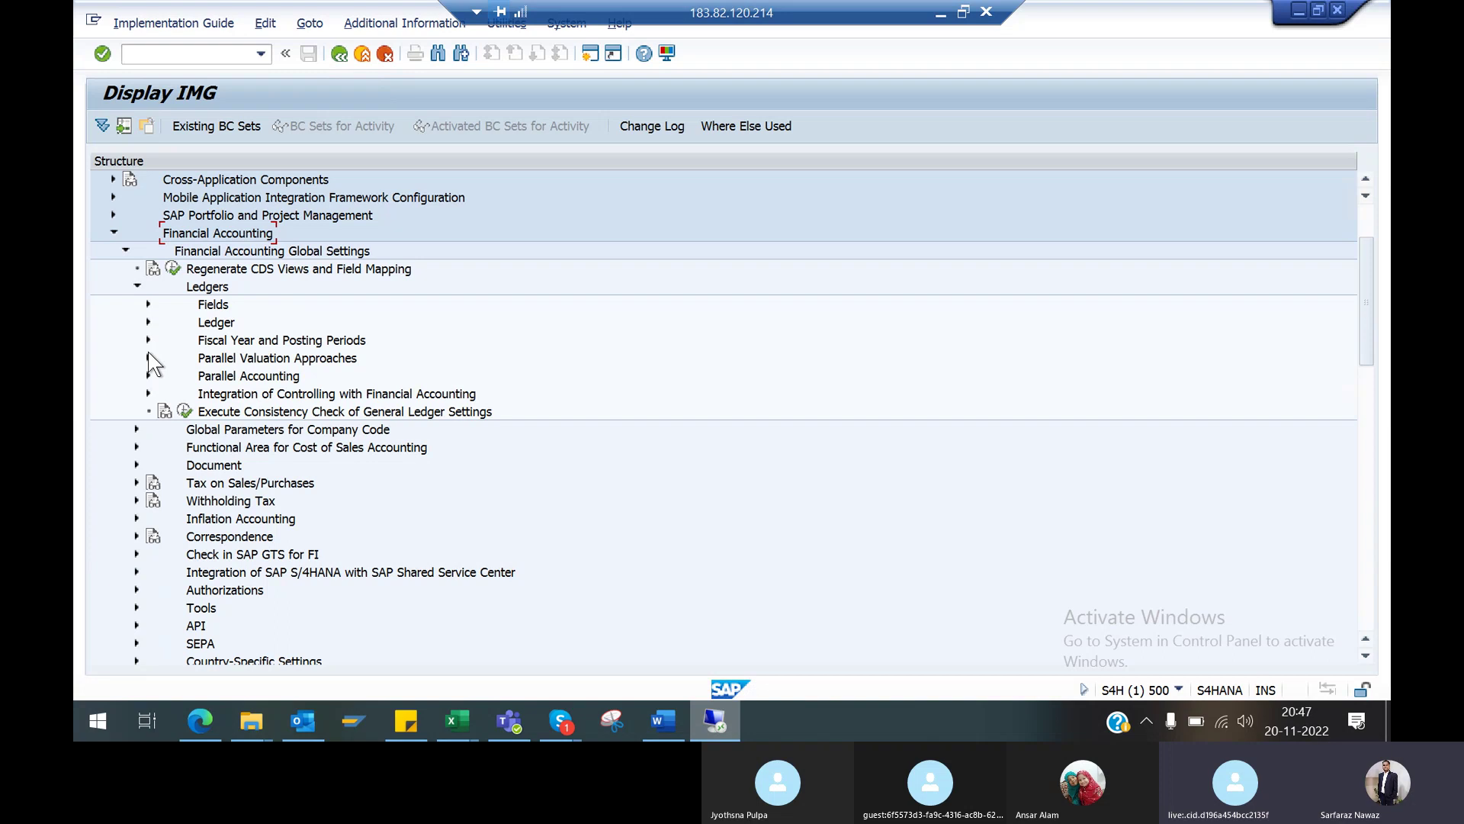
click(149, 340)
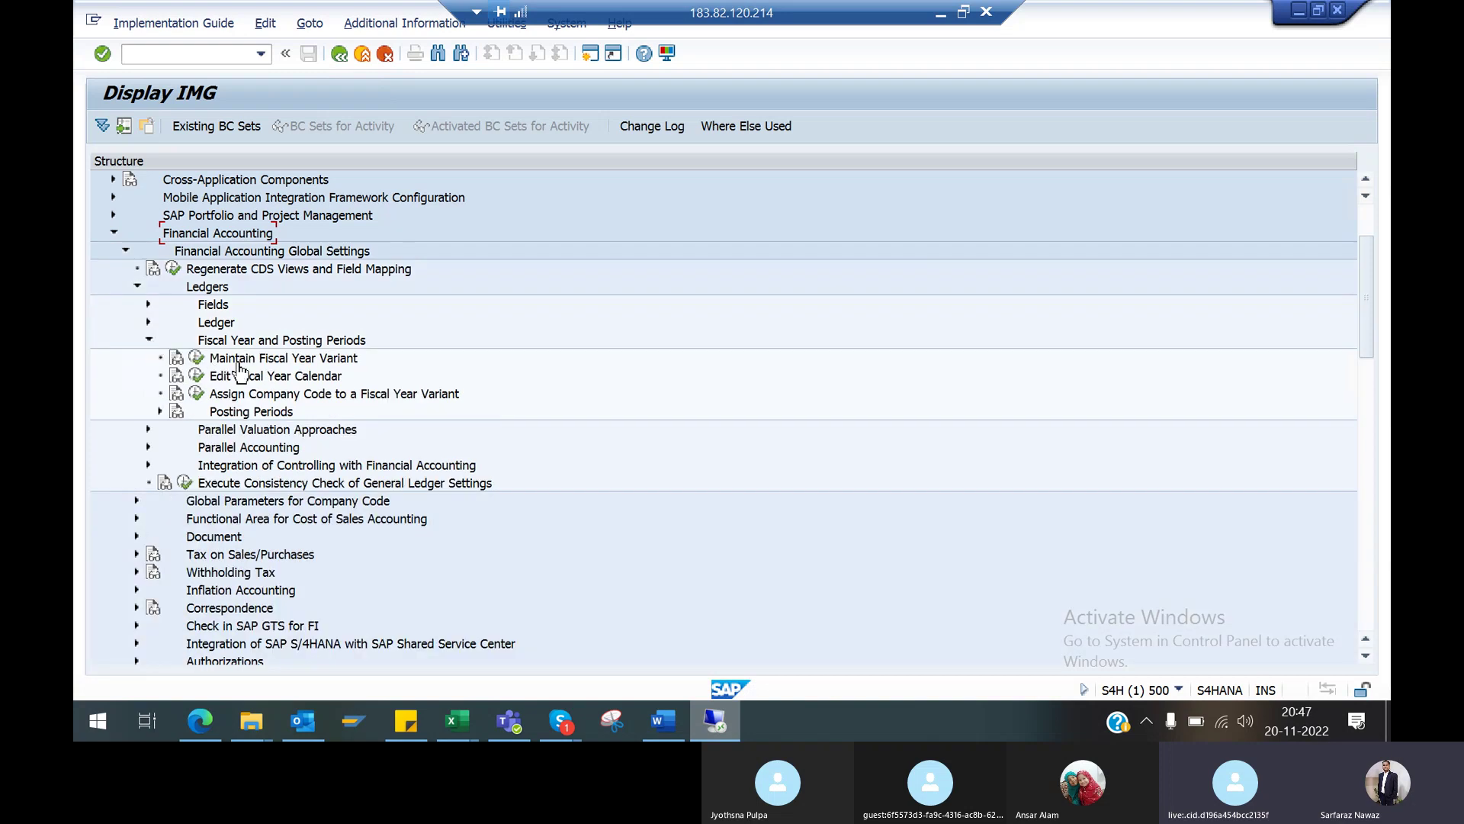
click(196, 357)
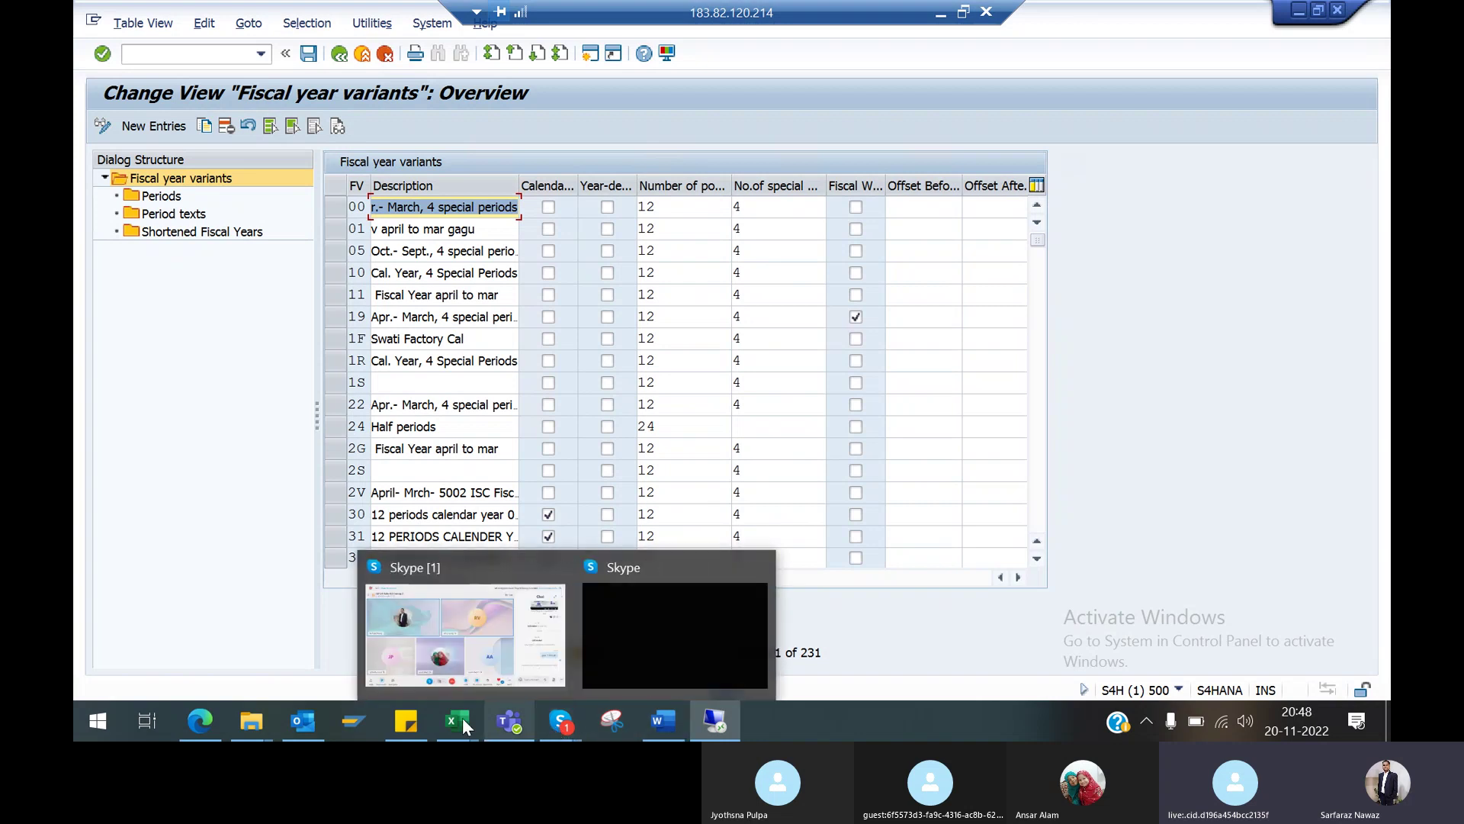
Switch to the Conceptual Training SAP.xlsx workbook and enter the date 20-11-2022 in cell A54 of the FI Config sheet
mouse_move(464, 702)
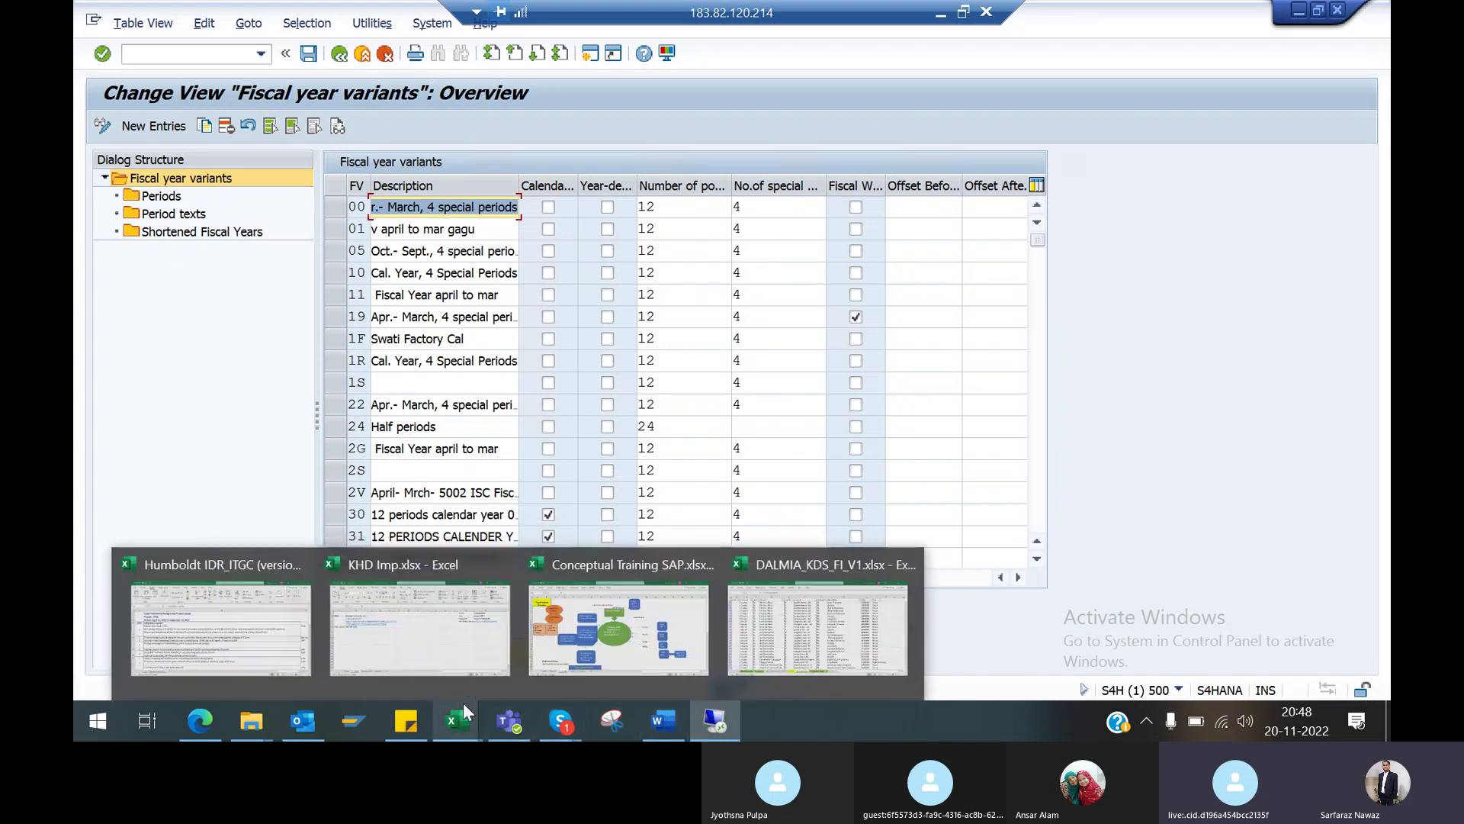
click(663, 622)
drag(1379, 376, 1384, 649)
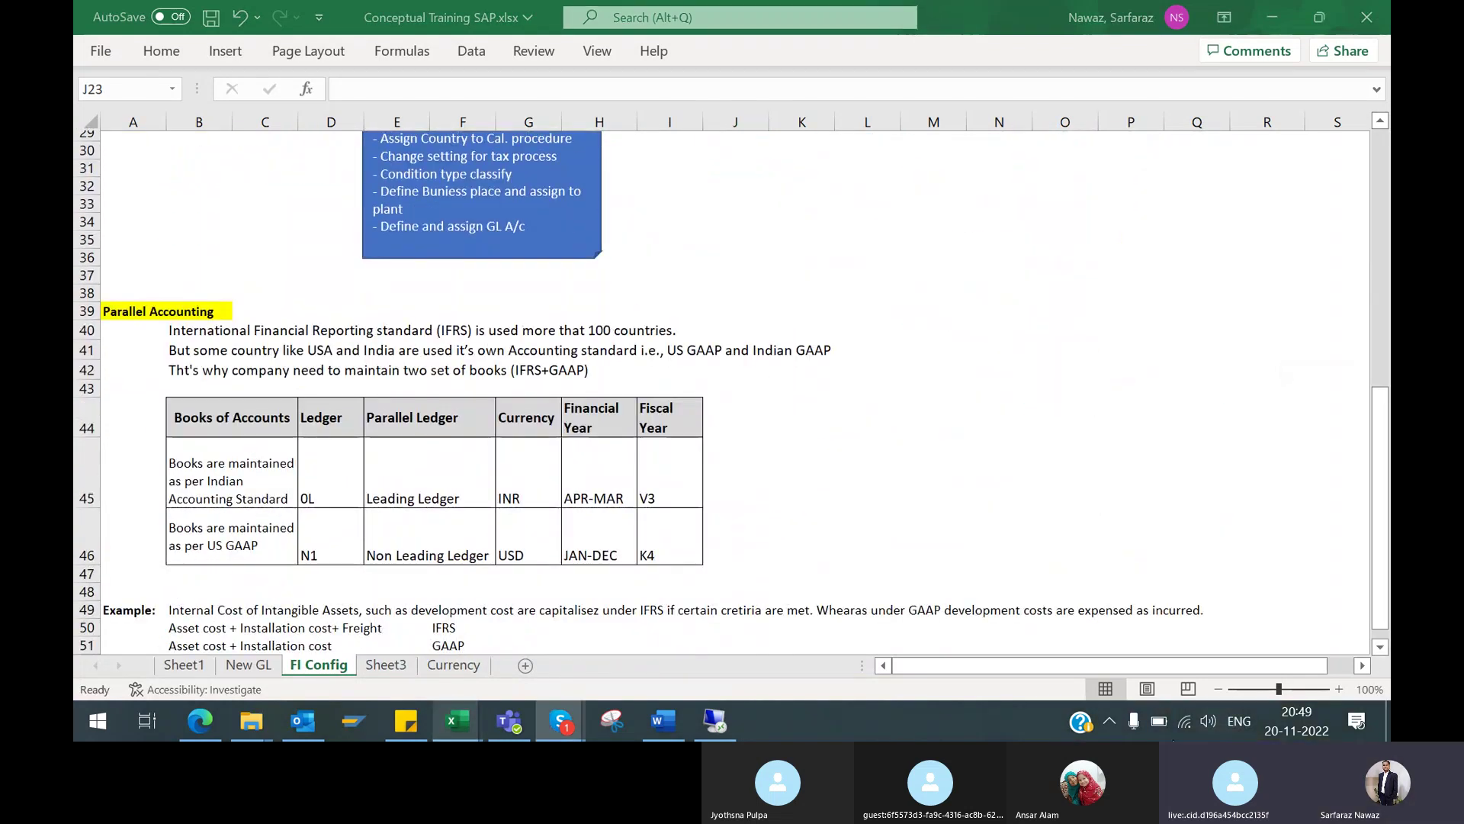
click(1383, 653)
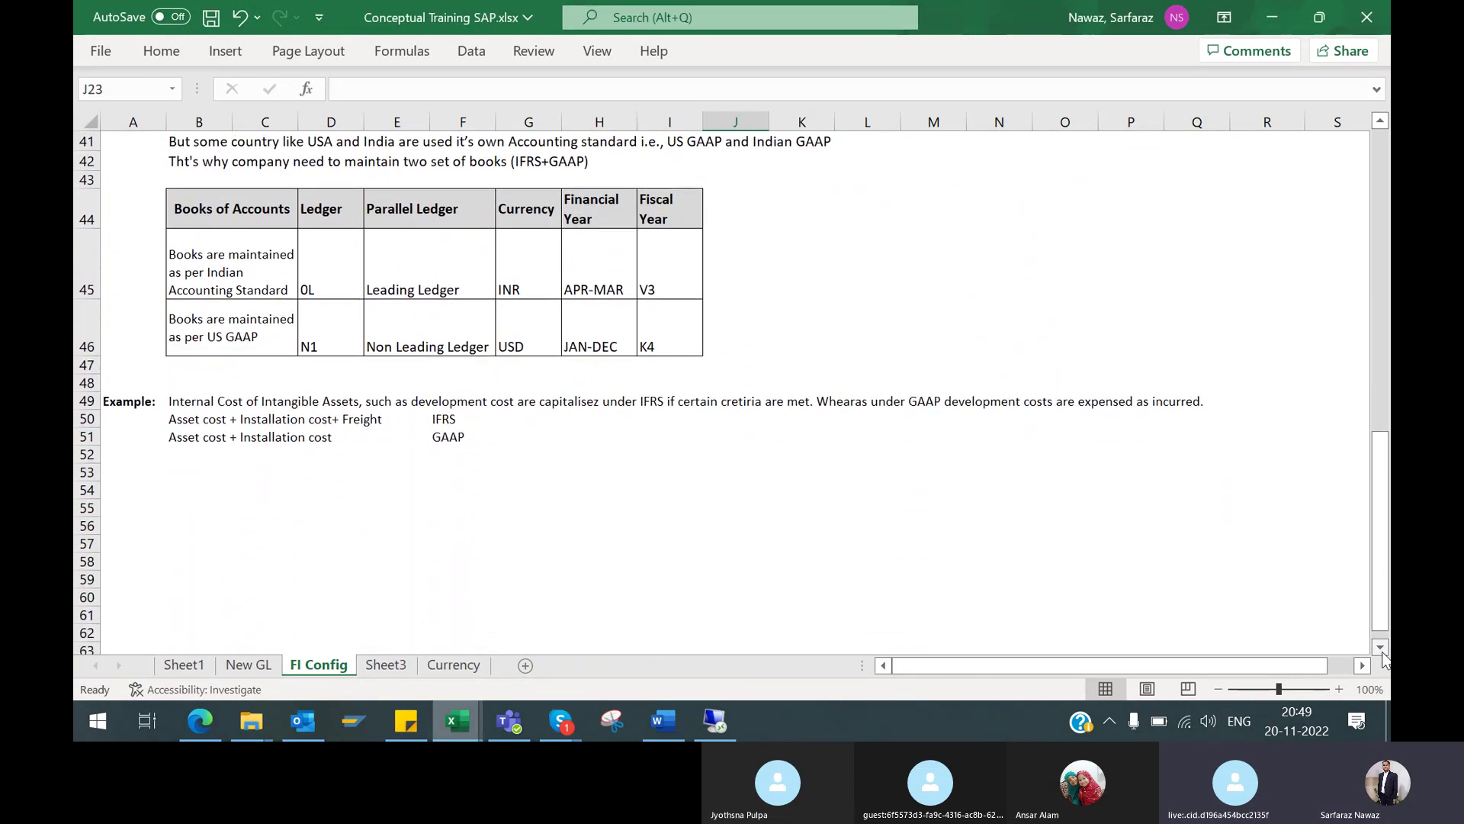
click(237, 530)
click(141, 490)
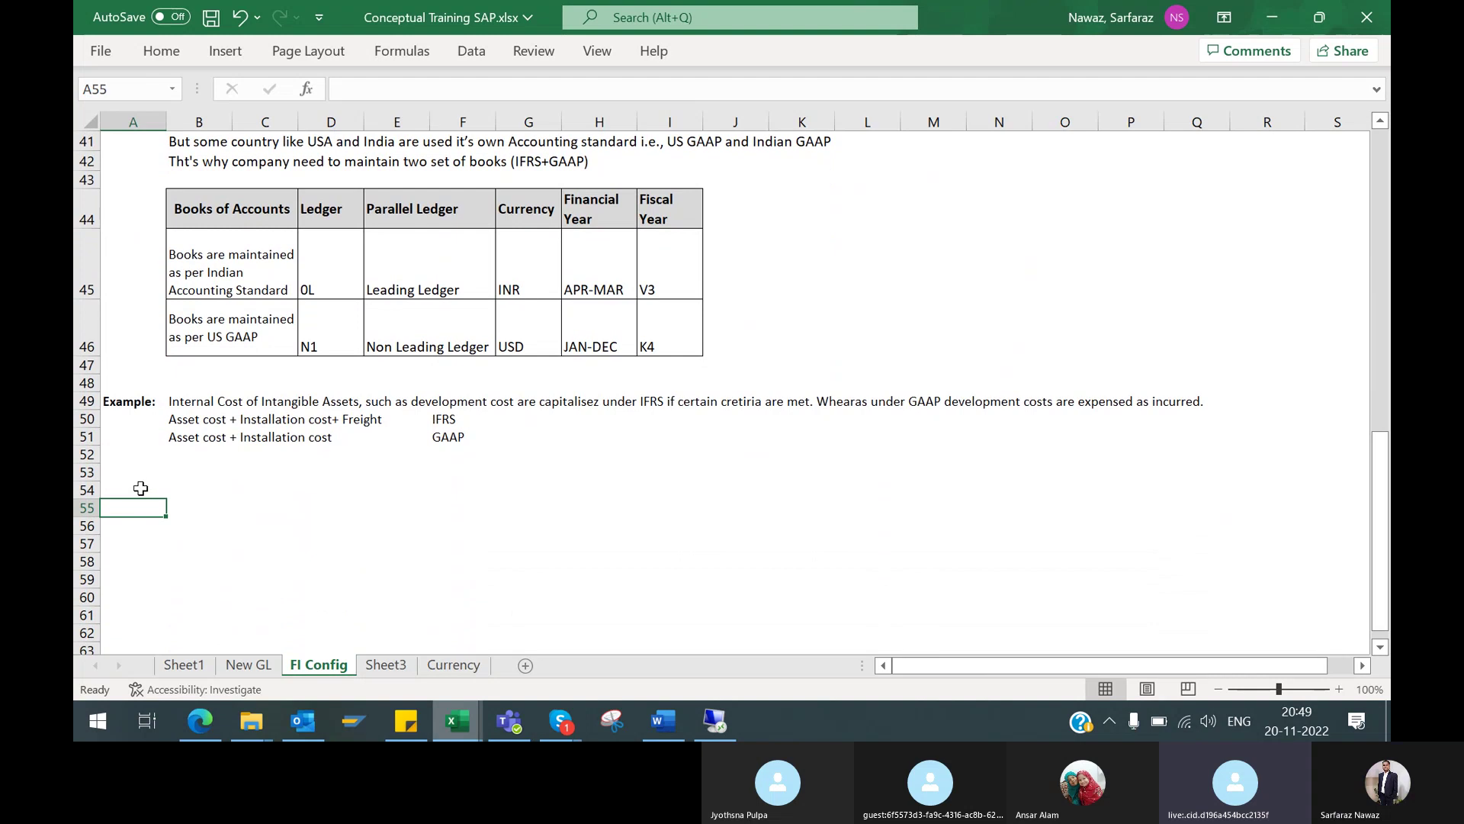
key(ctrl+semicolon)
key(Return)
Enter the label "Fiscal Year" in cell B55, below the date
click(197, 509)
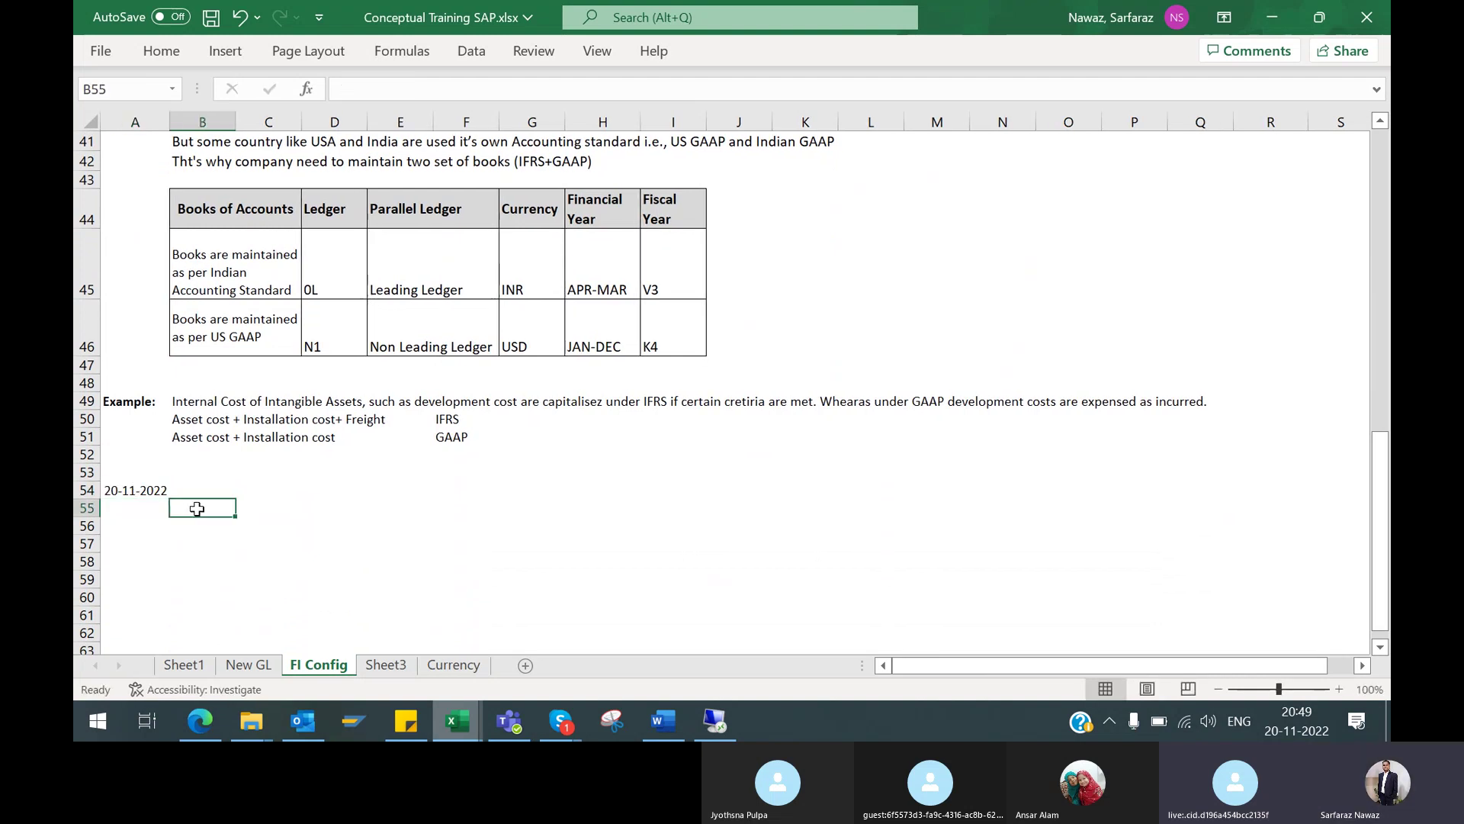
text(Fiscal Year)
key(Return)
key(Up)
key(Right)
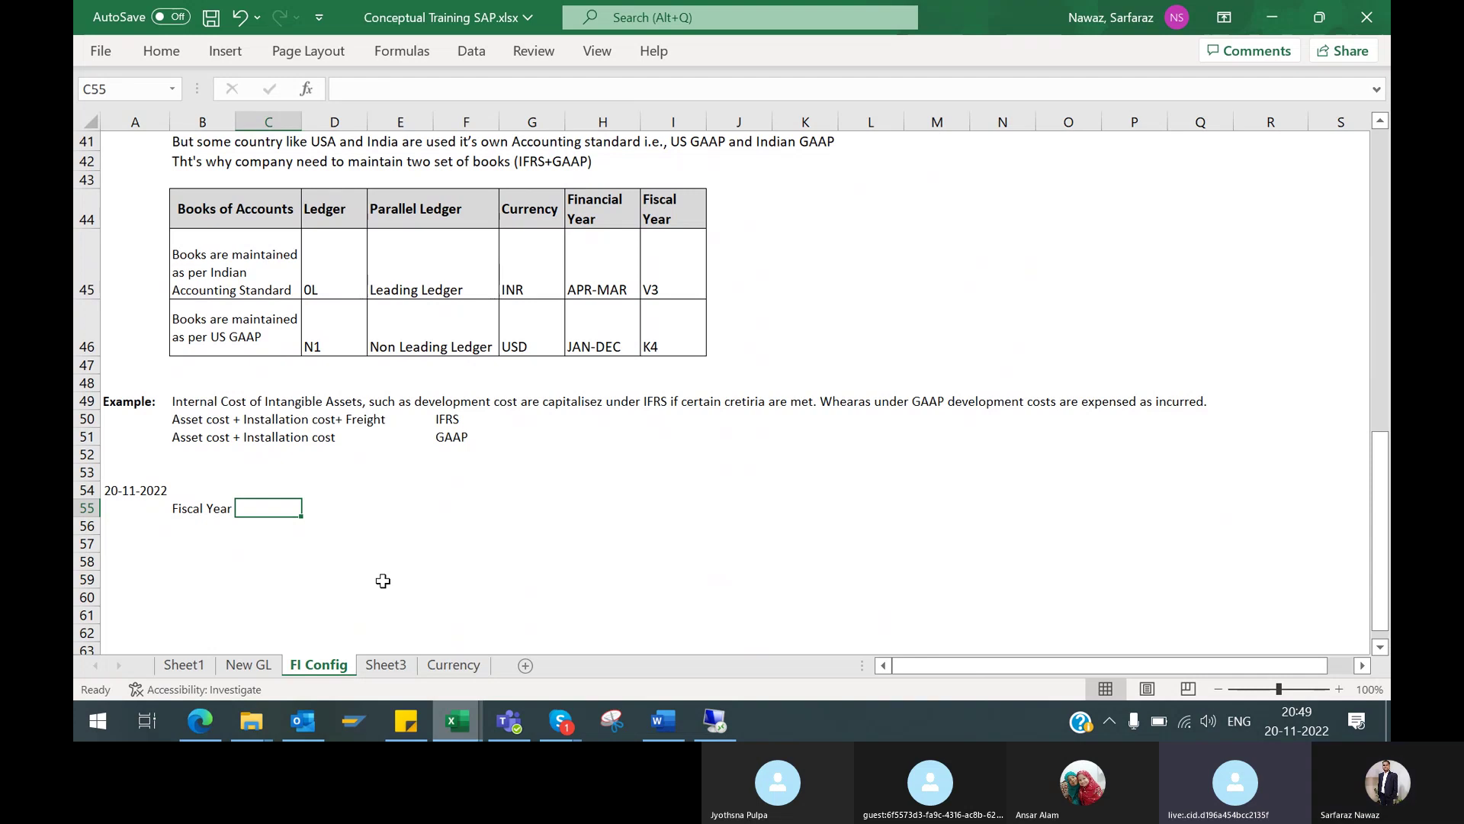
Enter "Calender Year" in cell C55 and "Non- Calender Year" in cell C56
text(Y)
text(Calend)
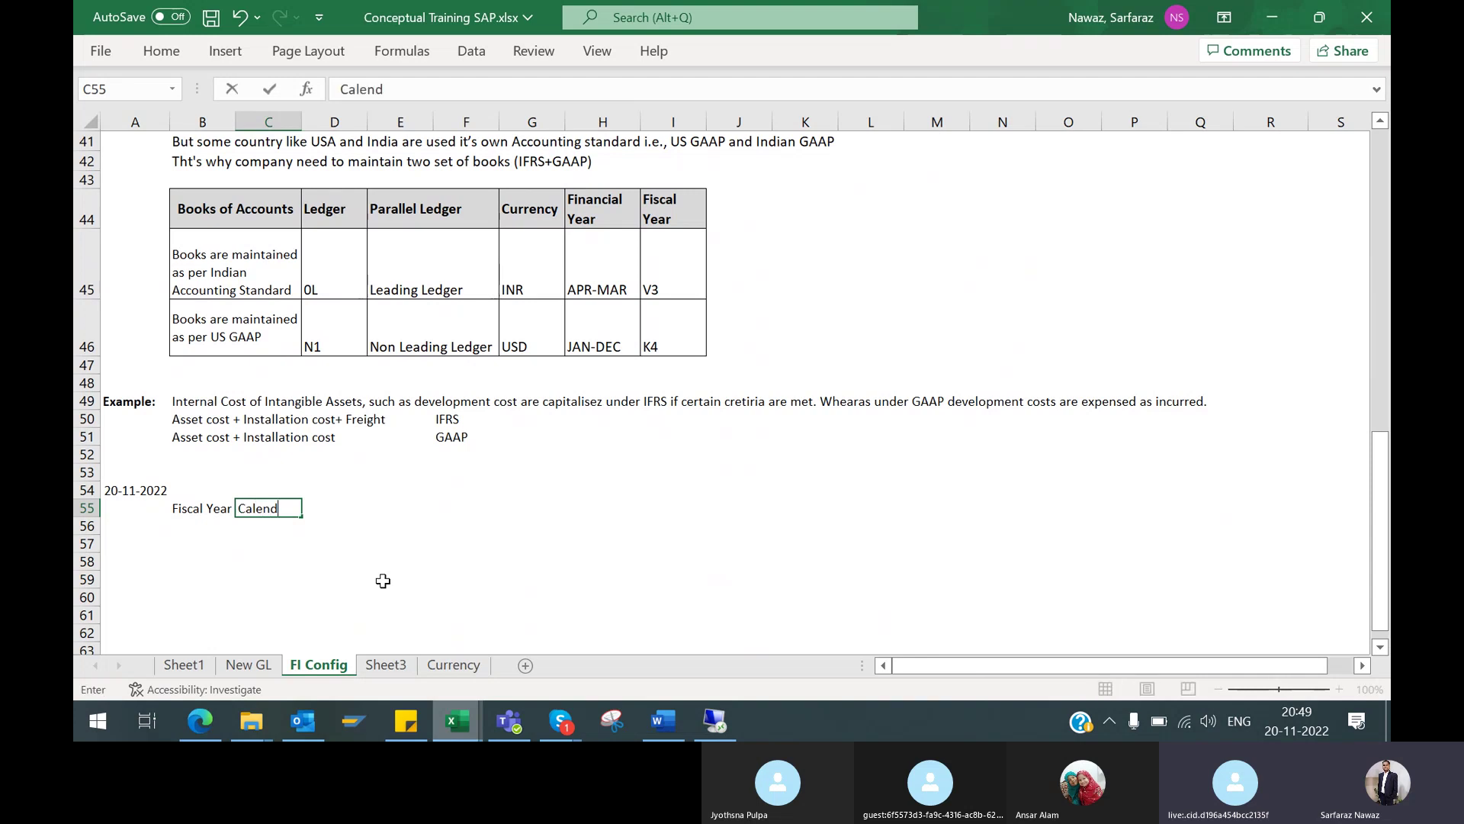
text(er Year)
key(ctrl+Return)
key(Return)
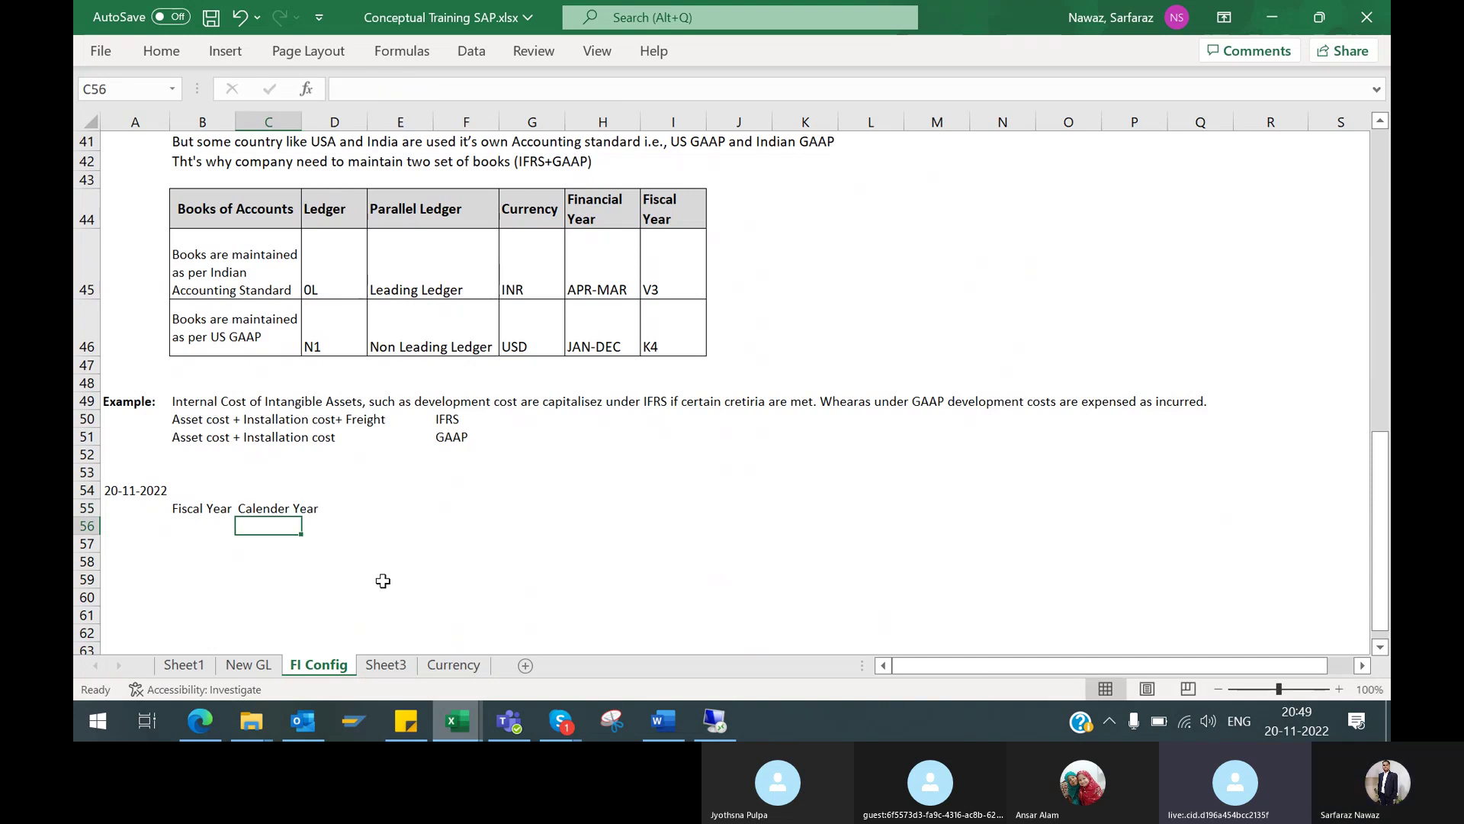
key(Up)
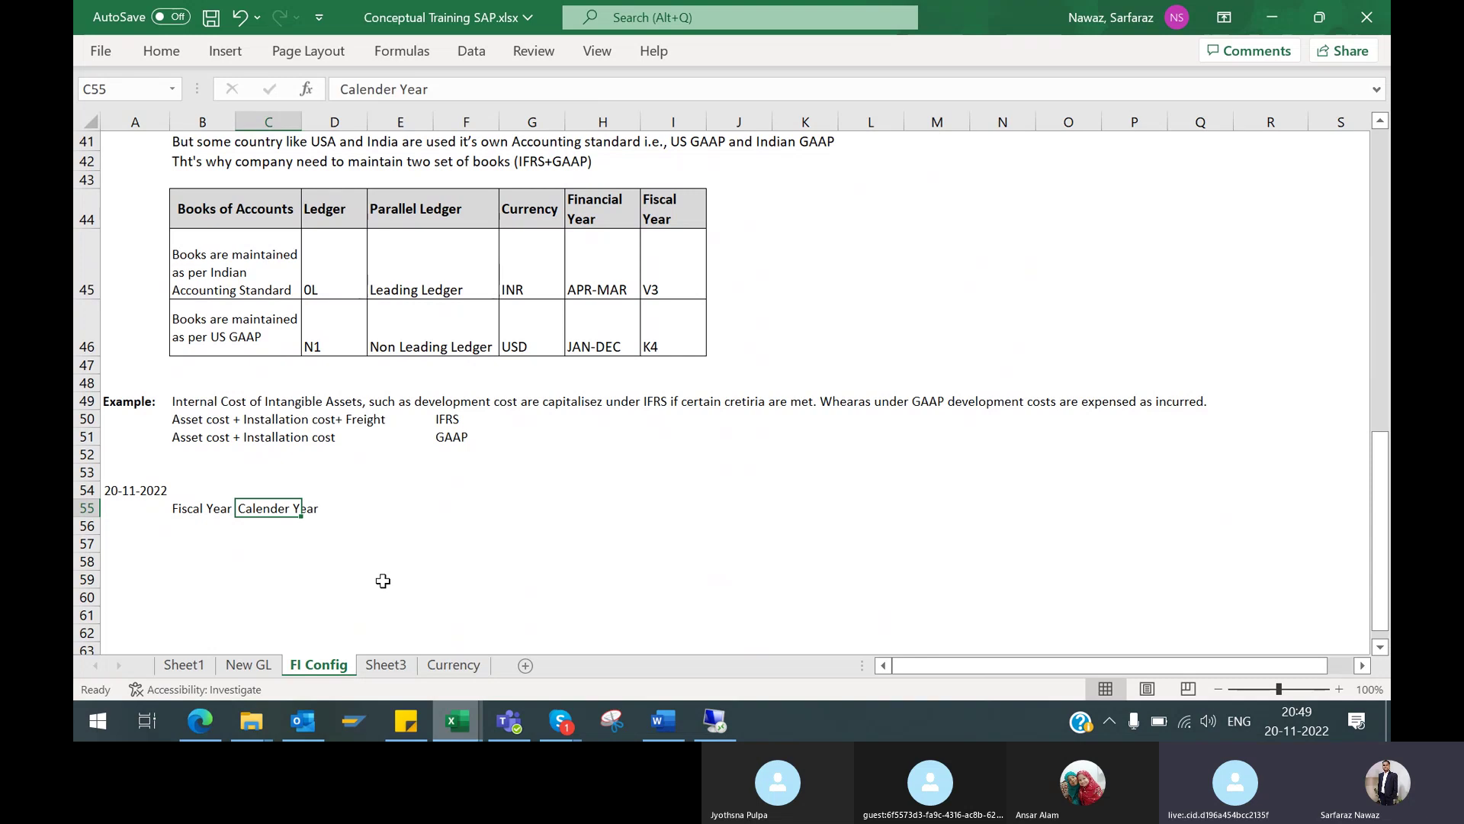
click(256, 527)
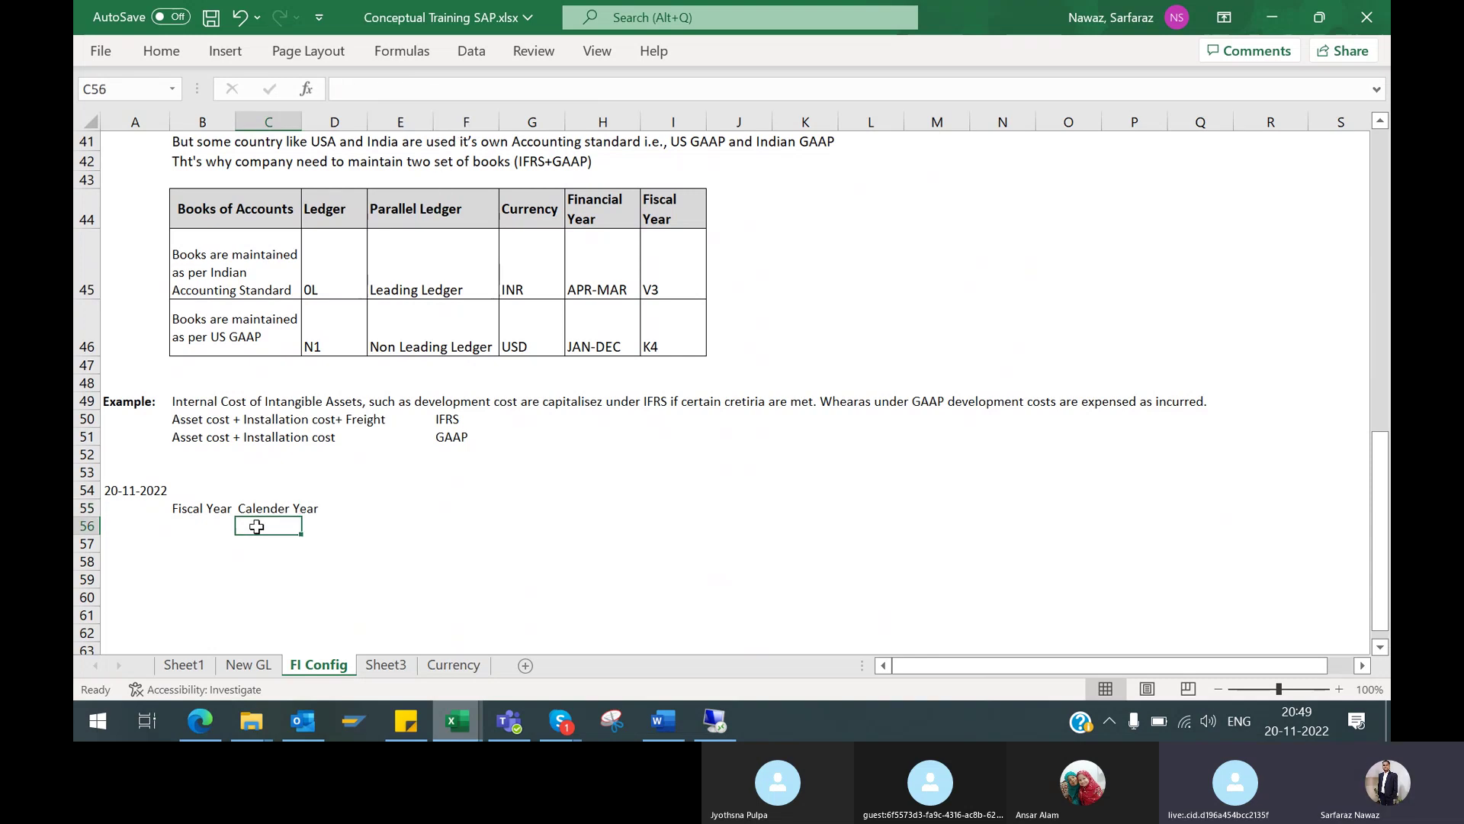
text(Non)
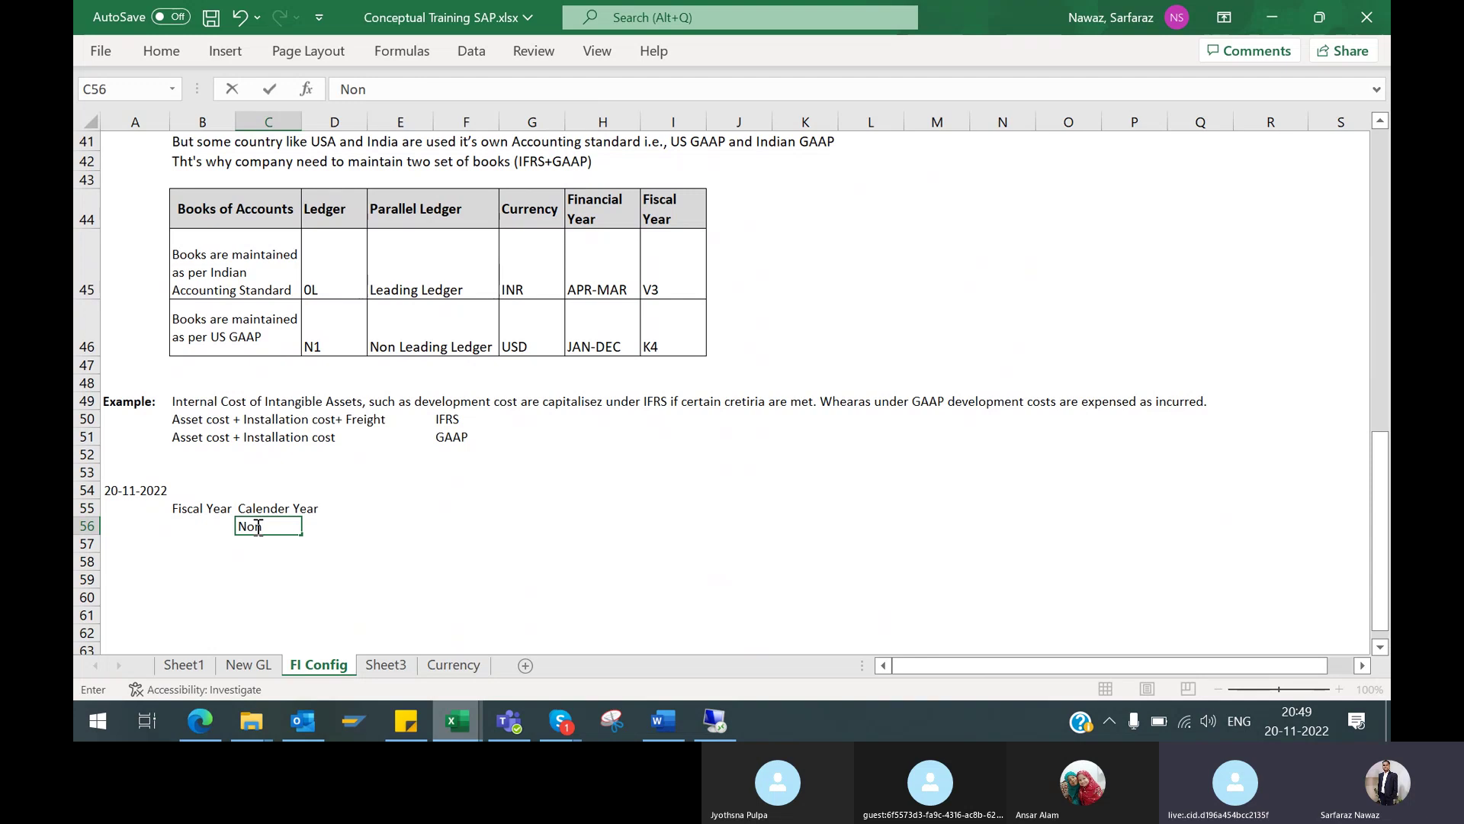
text(- Calender Year)
key(Return)
click(321, 509)
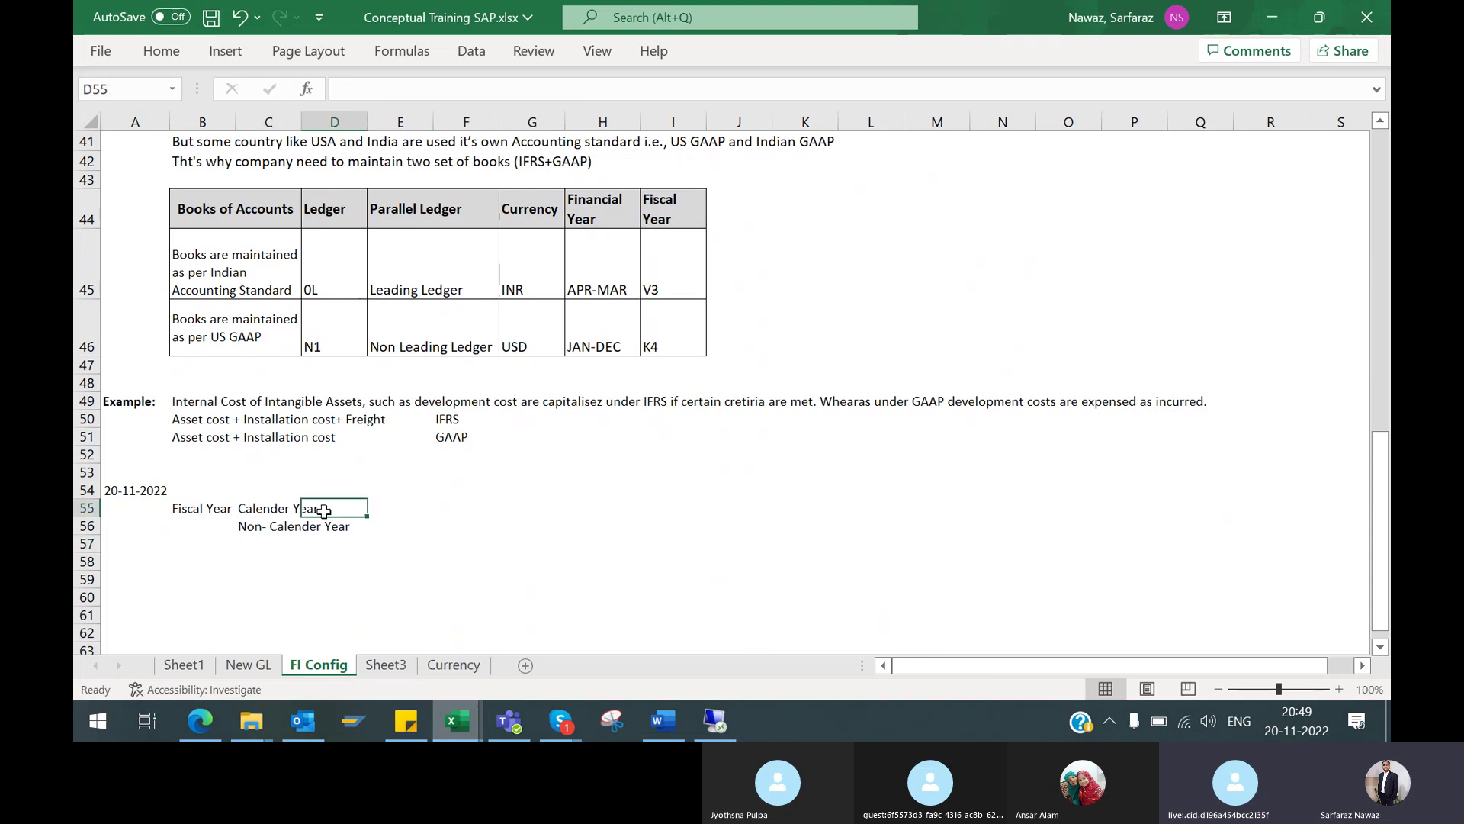
Move the "Fiscal Year" label from B55 to C53
click(211, 509)
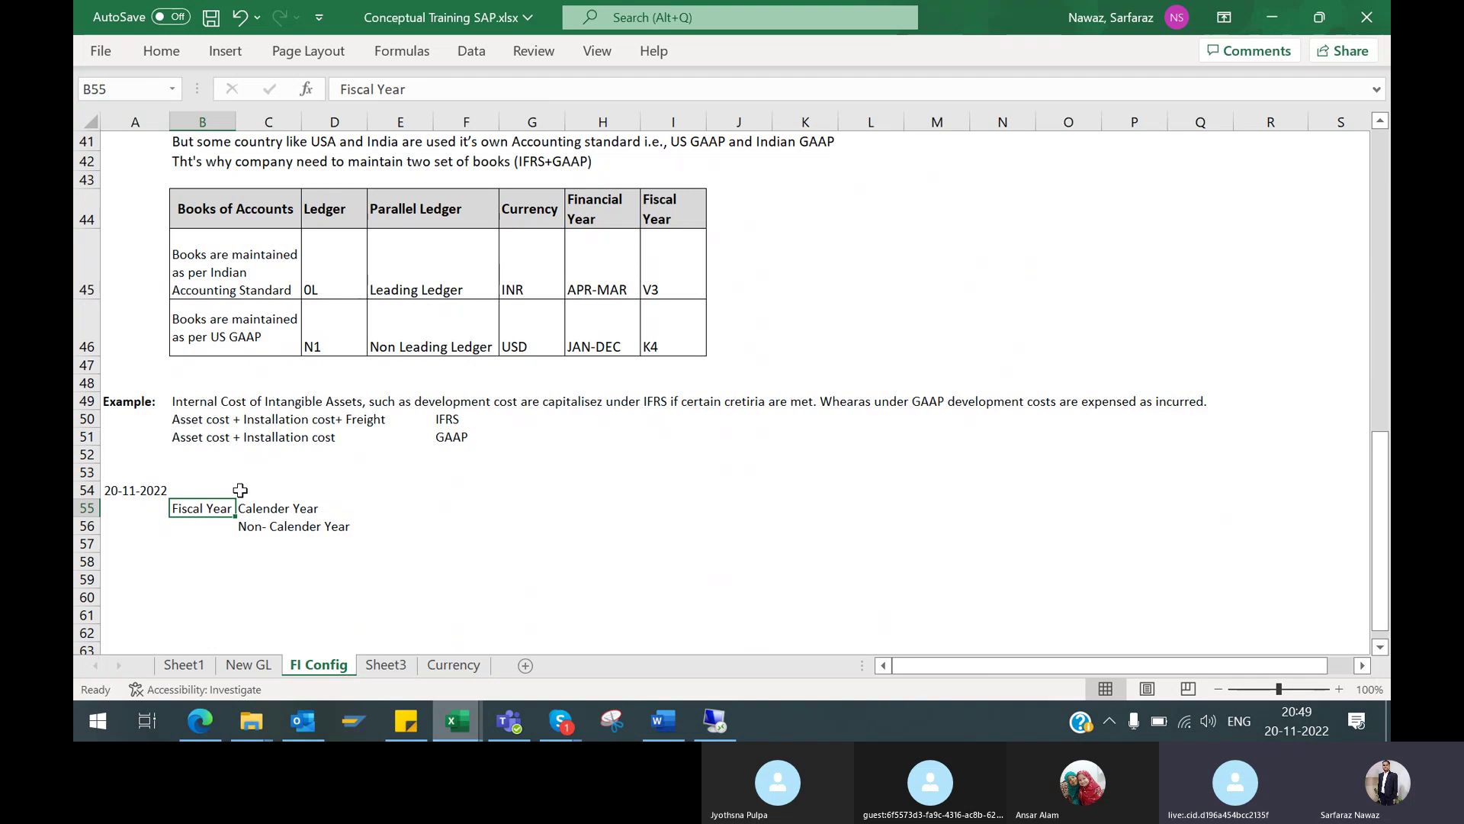
key(ctrl+c)
click(241, 489)
click(244, 473)
key(ctrl+v)
Move the "Non- Calender Year" label from C56 to E55, in the same row as "Calender Year"
click(267, 508)
key(Down)
key(ctrl+c)
key(Right)
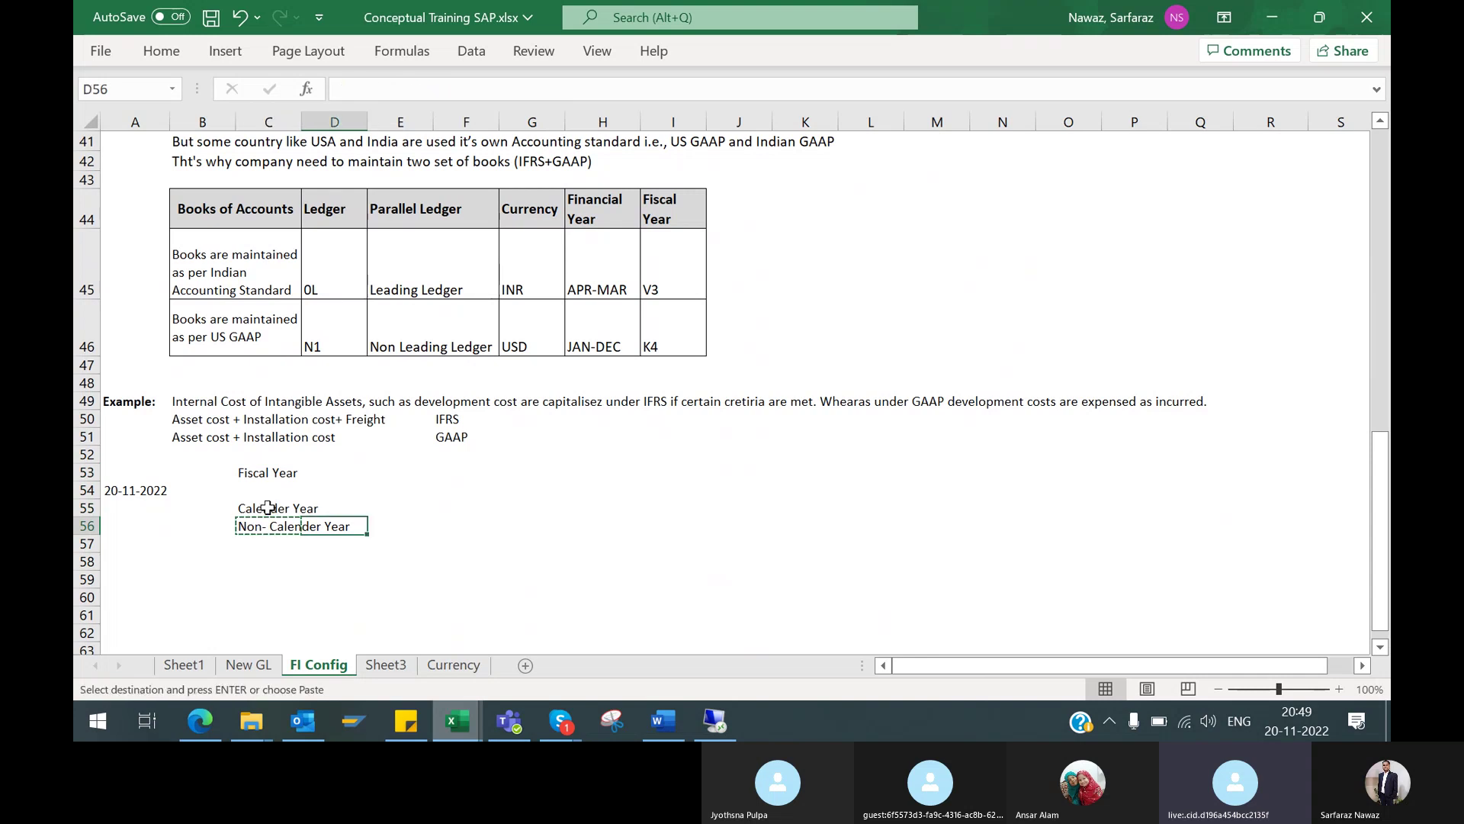
key(Right)
key(ctrl+v)
drag(388, 520, 385, 504)
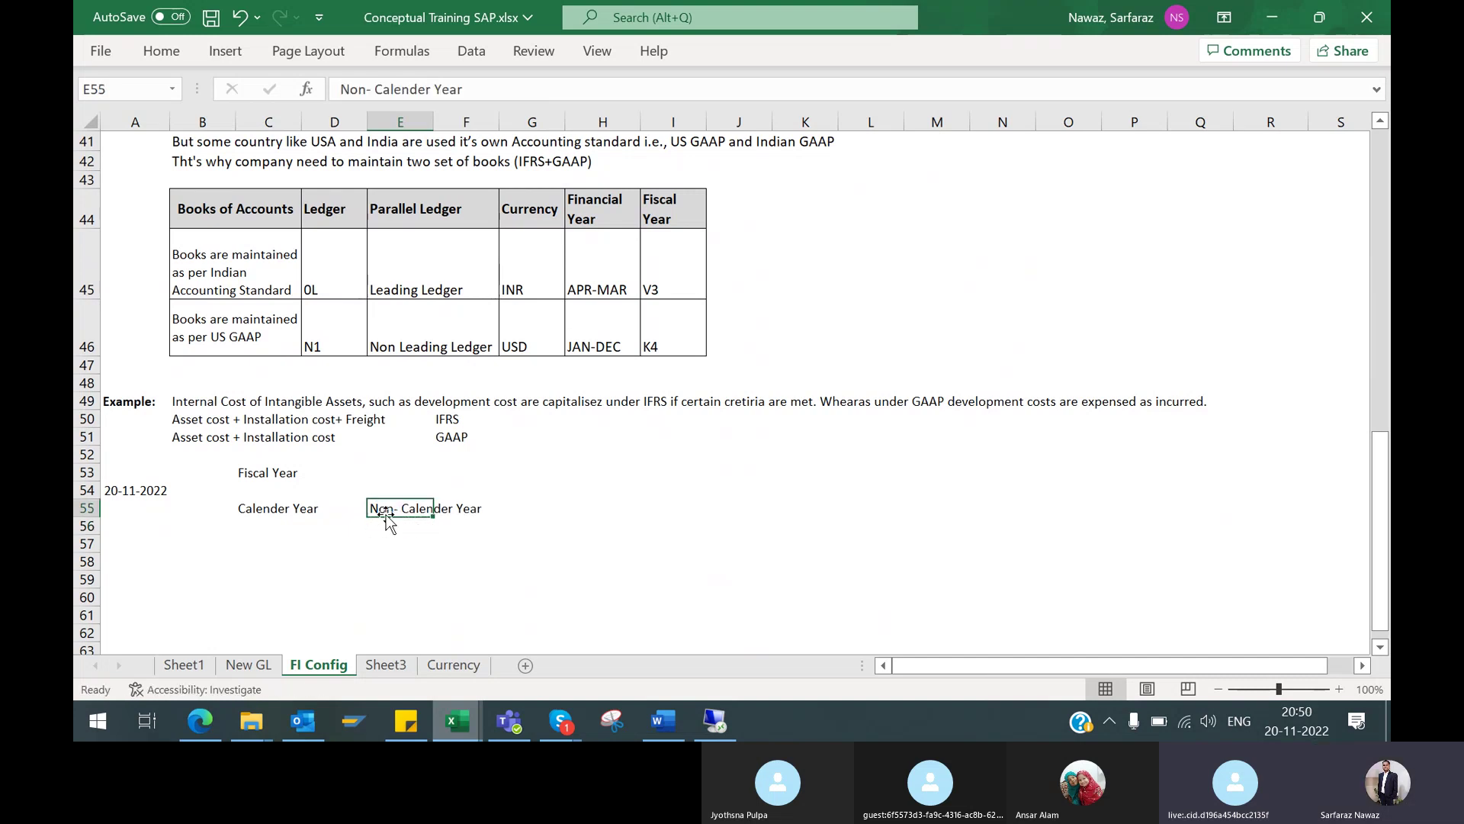
Move the "Fiscal Year" label from C53 to D53, centring it above the two year types
click(279, 473)
key(ctrl+c)
key(Right)
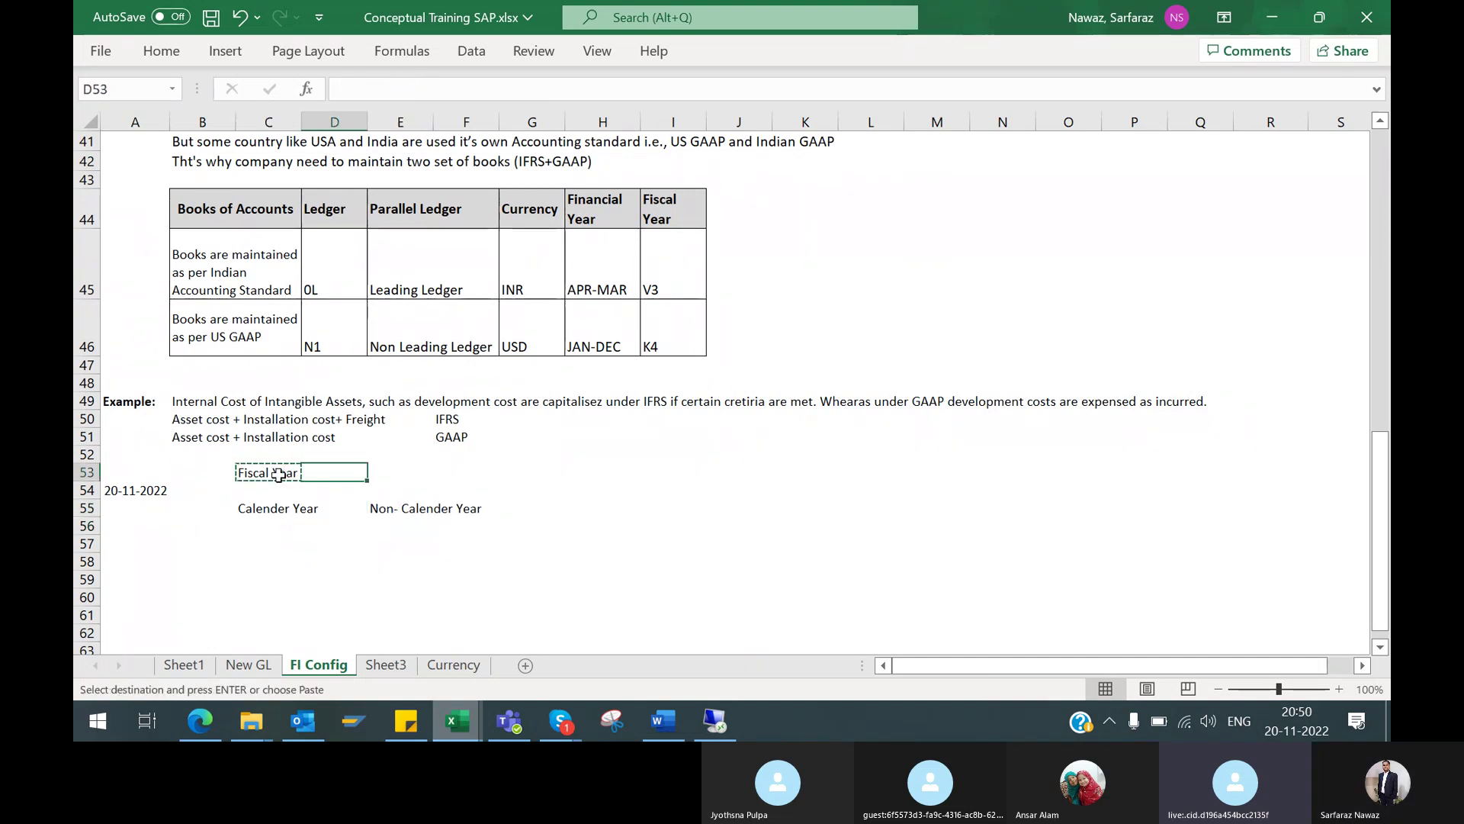
key(ctrl+v)
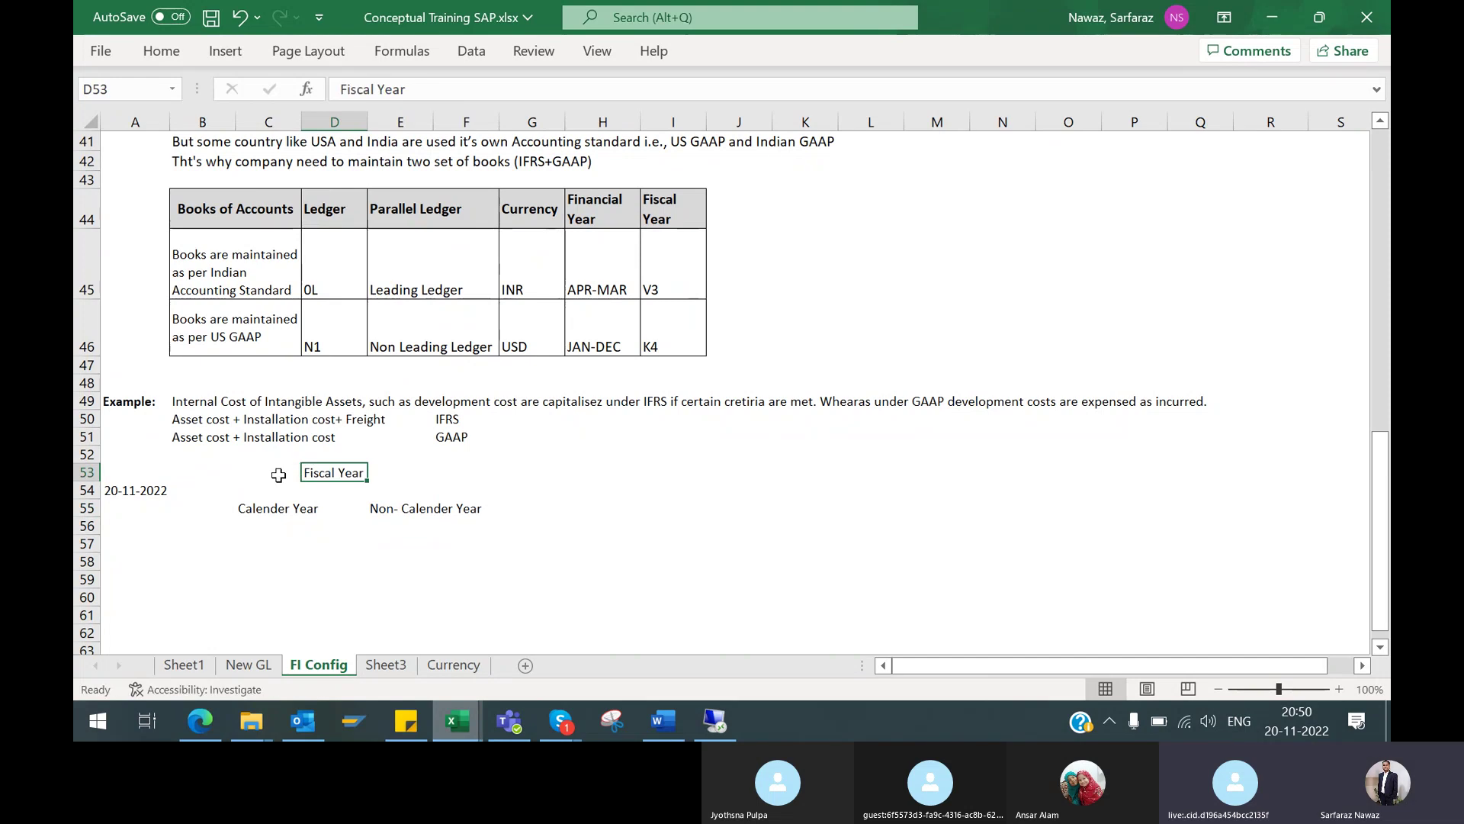
click(233, 54)
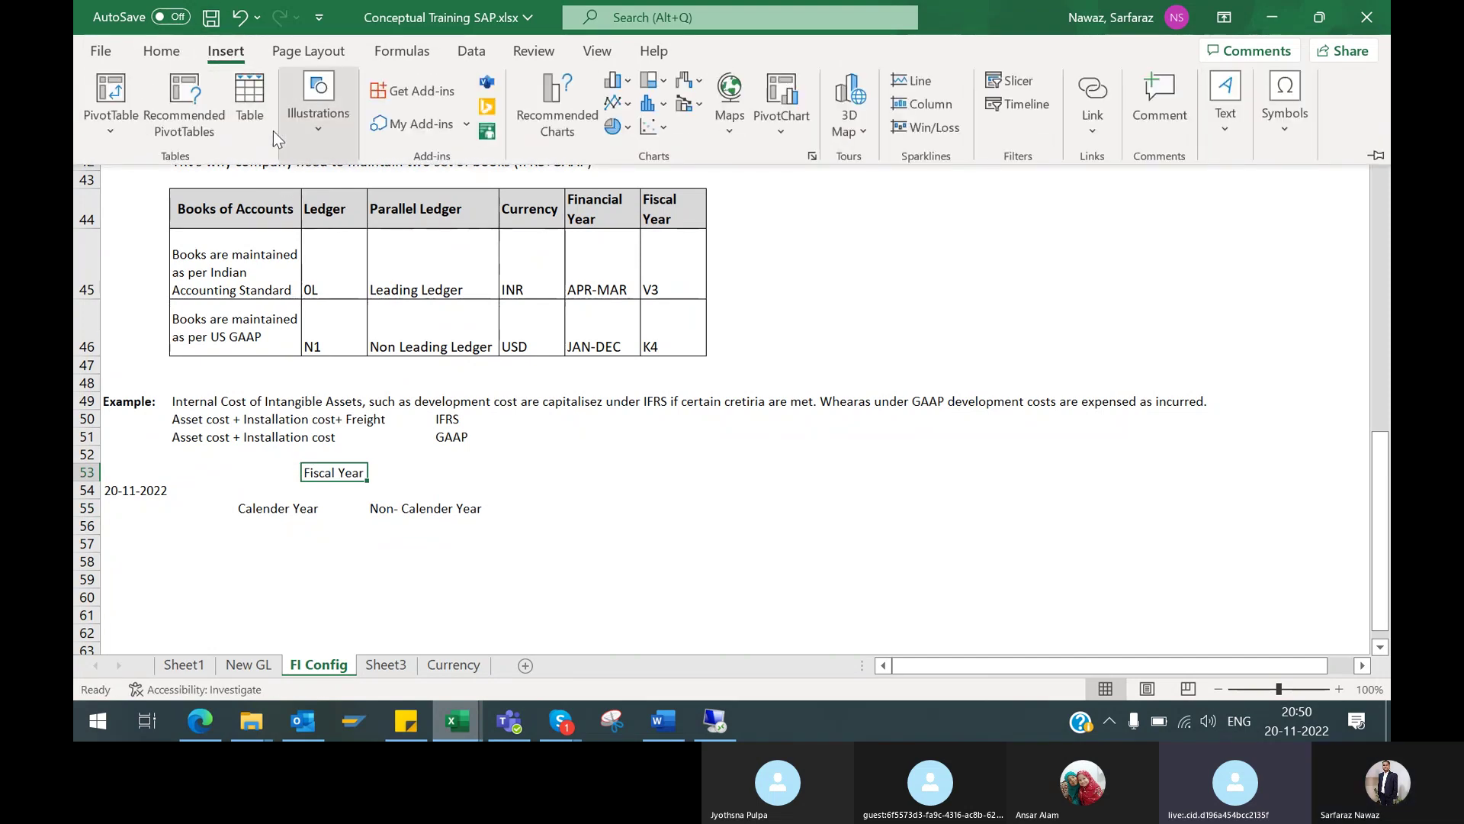
click(319, 137)
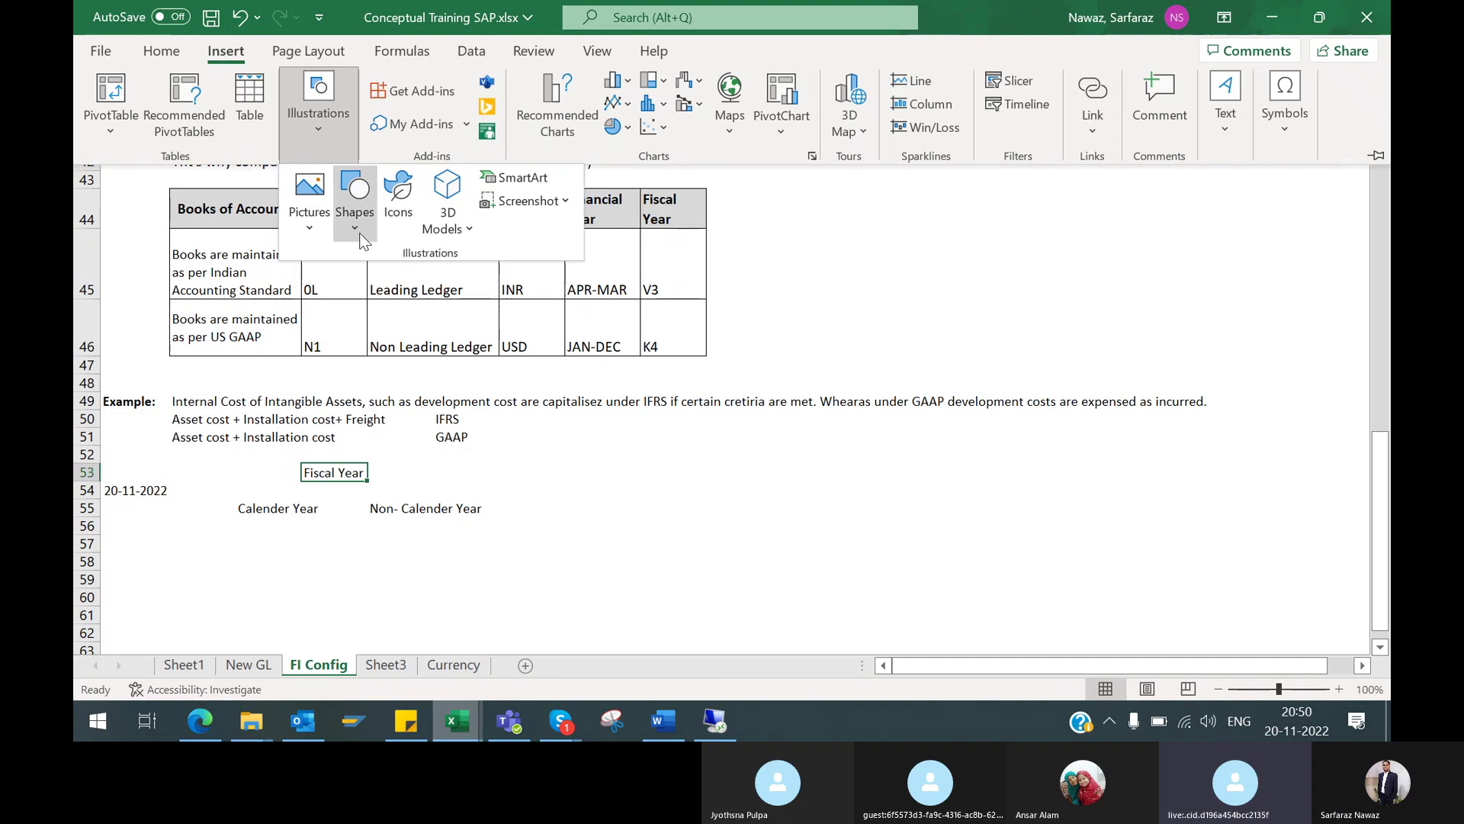
click(359, 232)
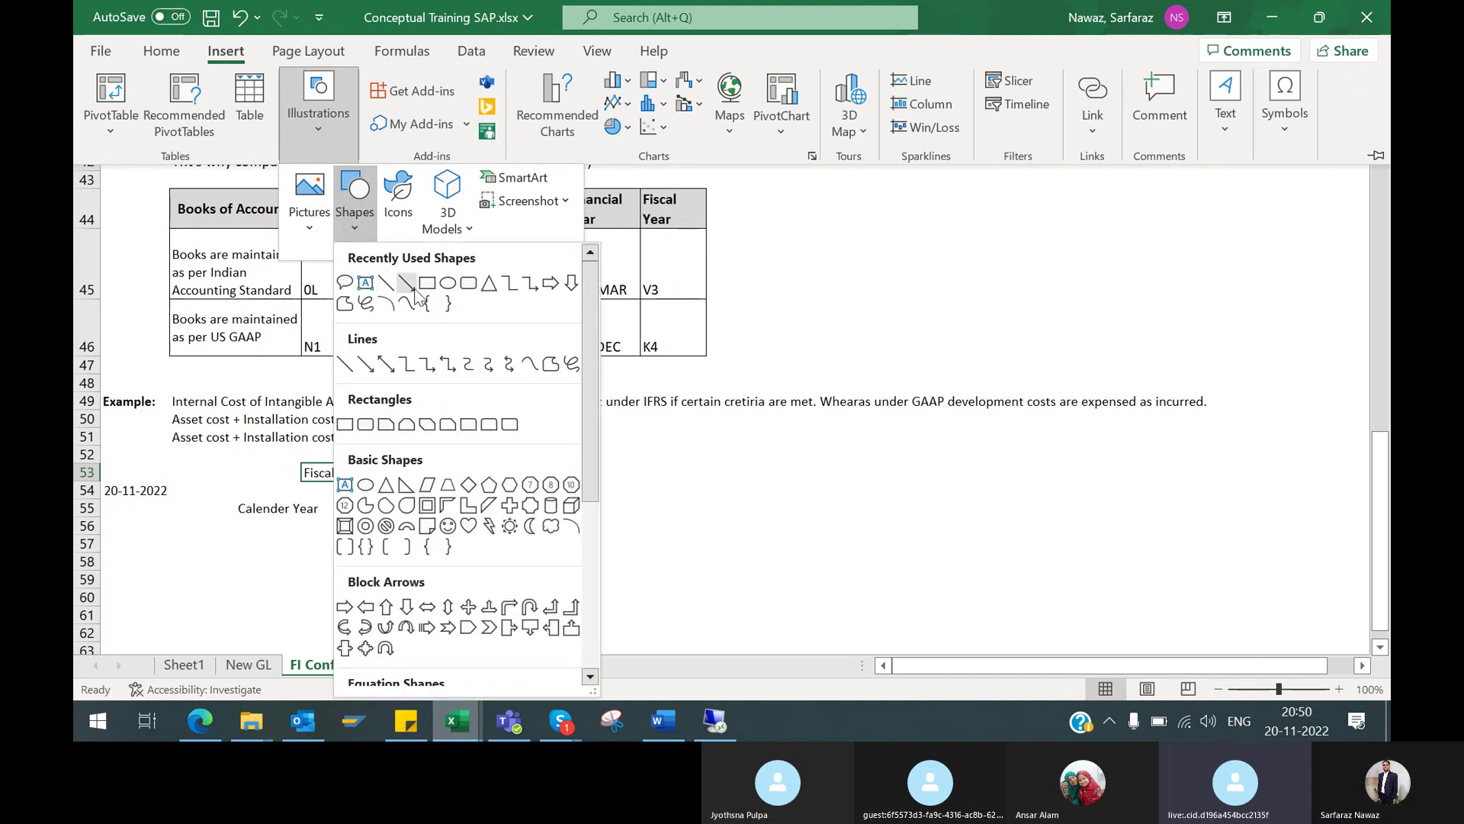
key(Escape)
drag(320, 500, 328, 569)
key(ctrl+z)
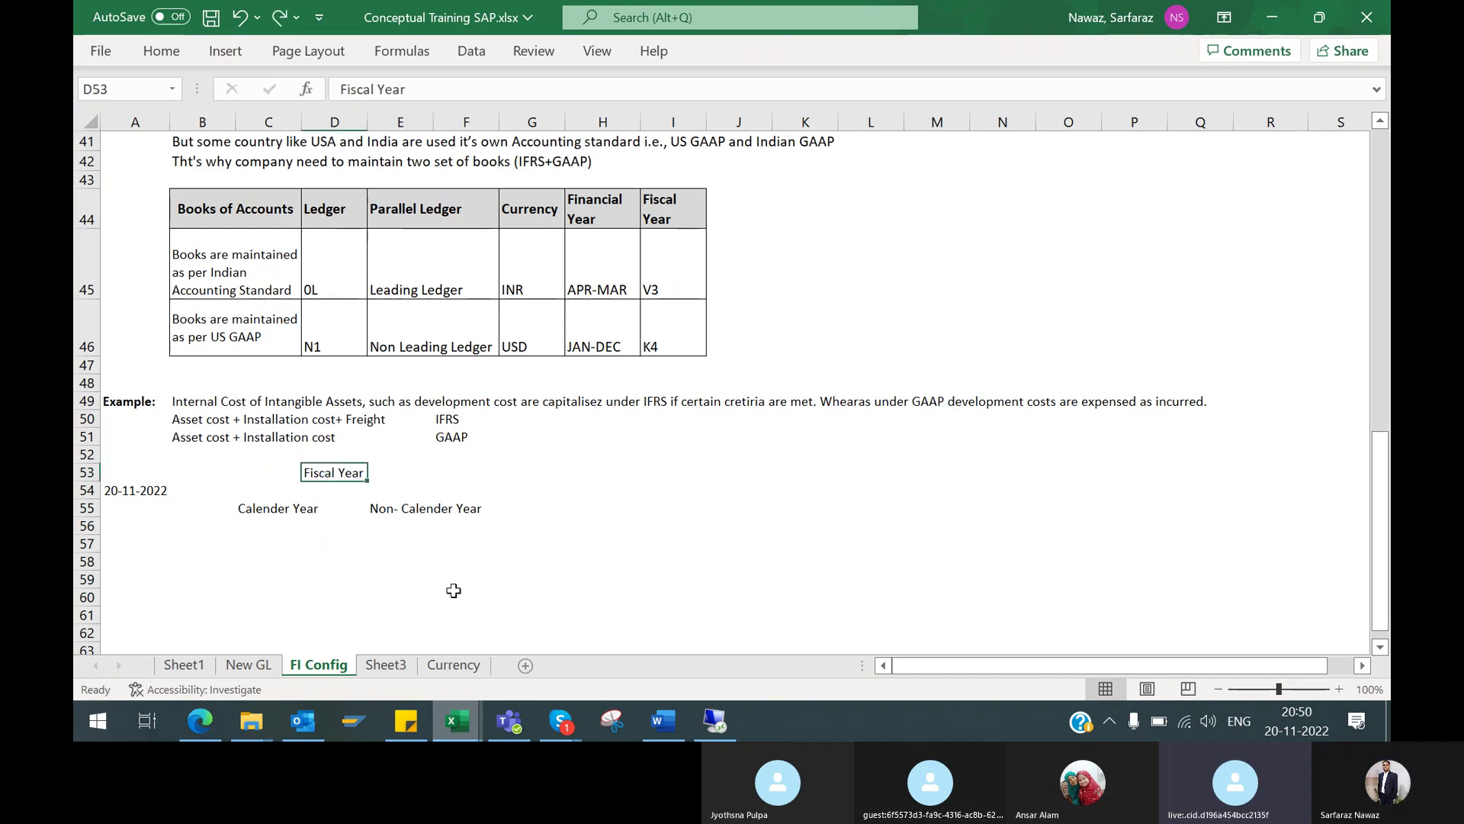
Draw a short straight arrow pointing down in column D, from about row 58 to row 59, below the labels
click(226, 51)
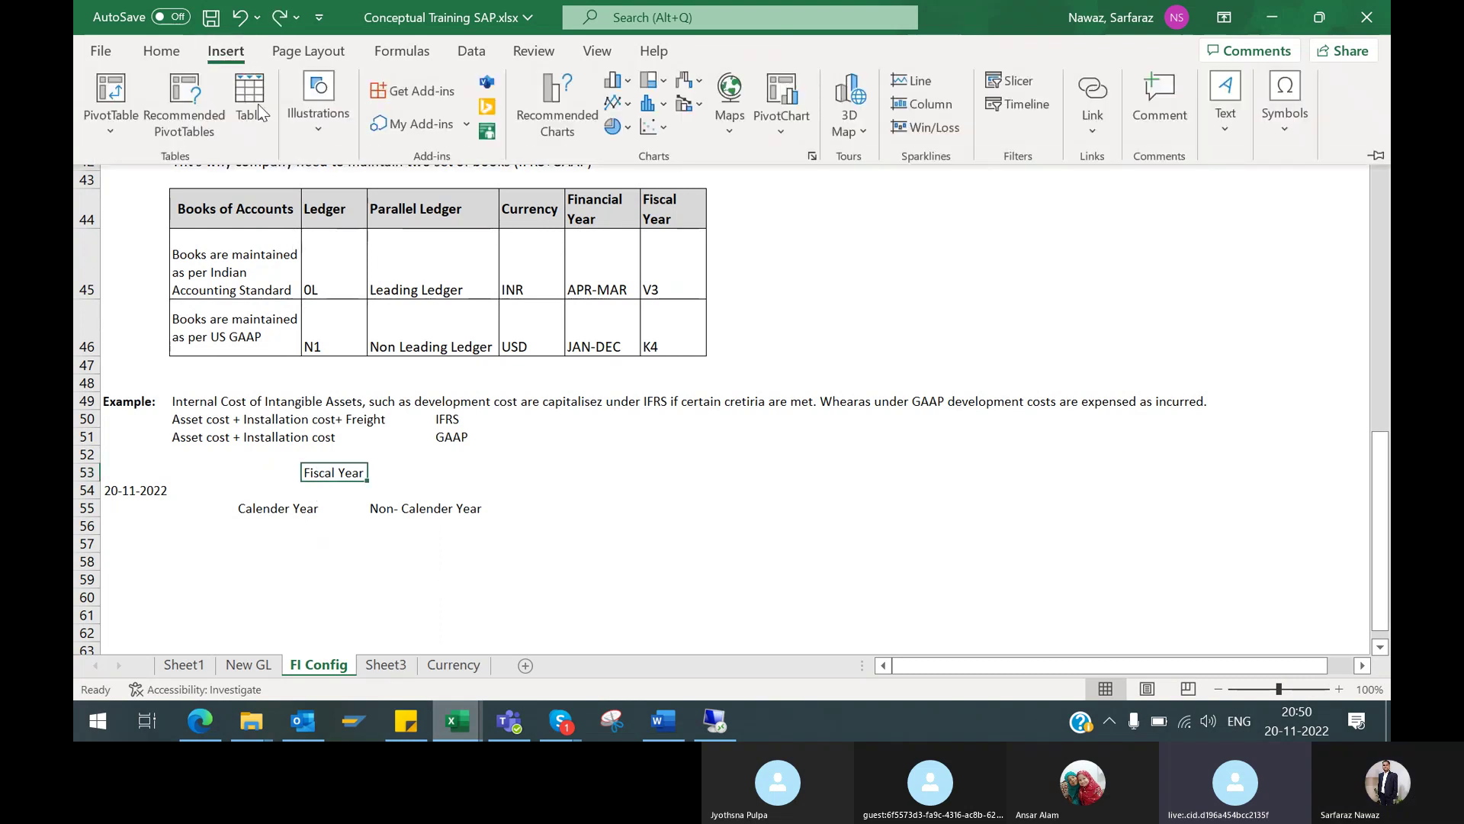
click(331, 134)
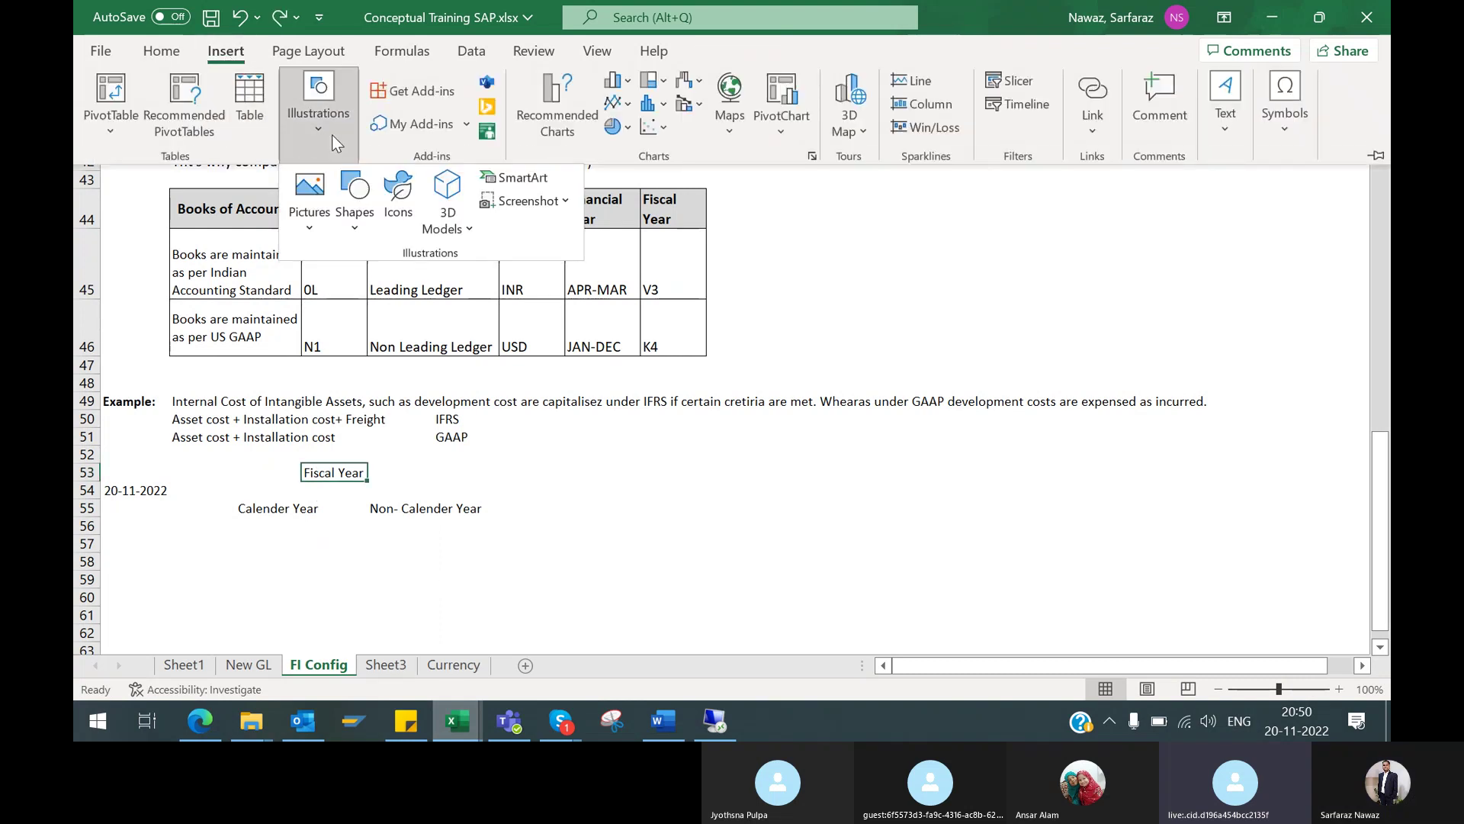
click(356, 231)
click(410, 285)
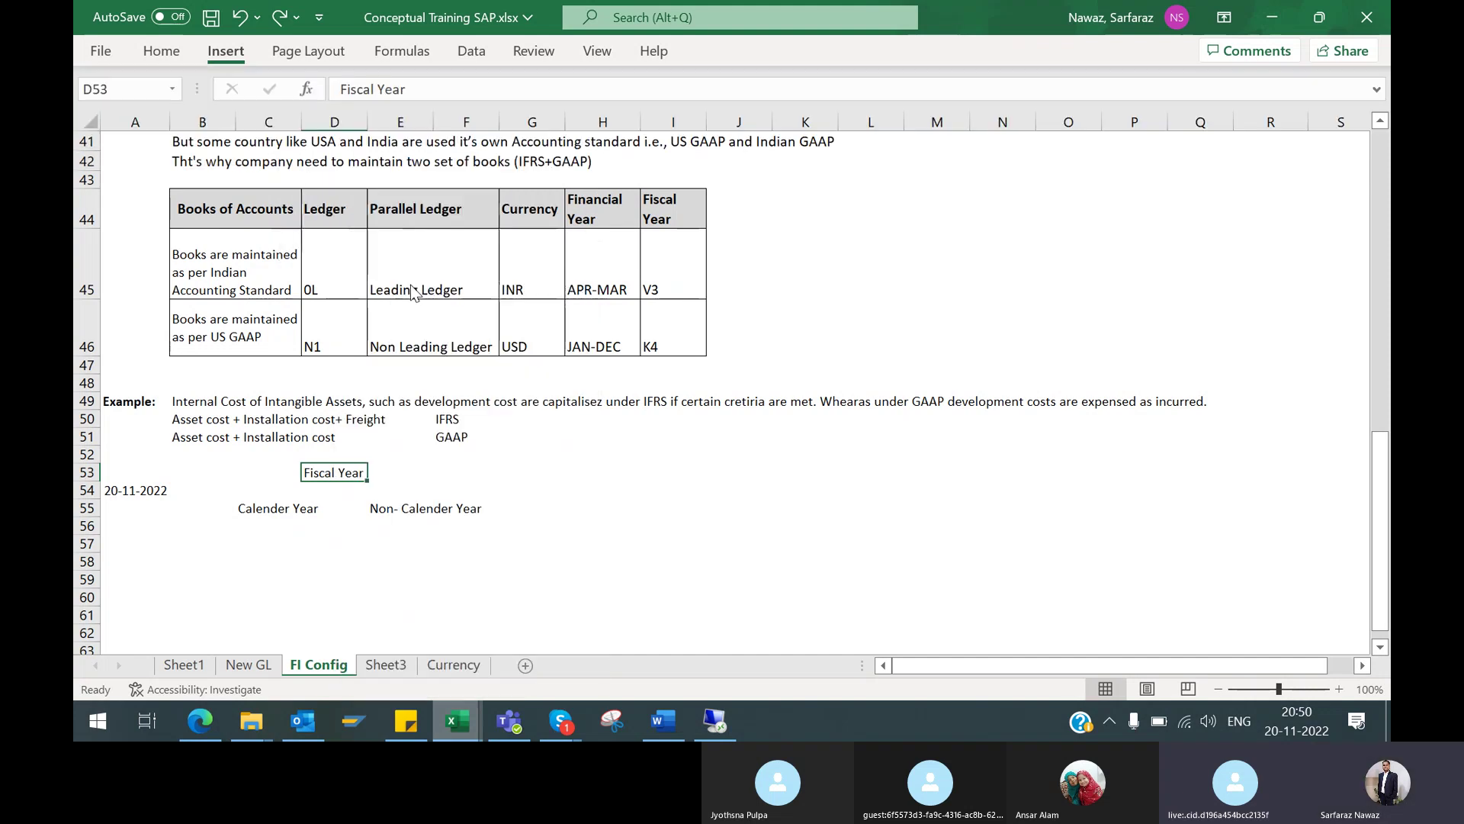
mouse_move(338, 550)
mouse_down()
mouse_move(436, 647)
mouse_move(344, 581)
mouse_up()
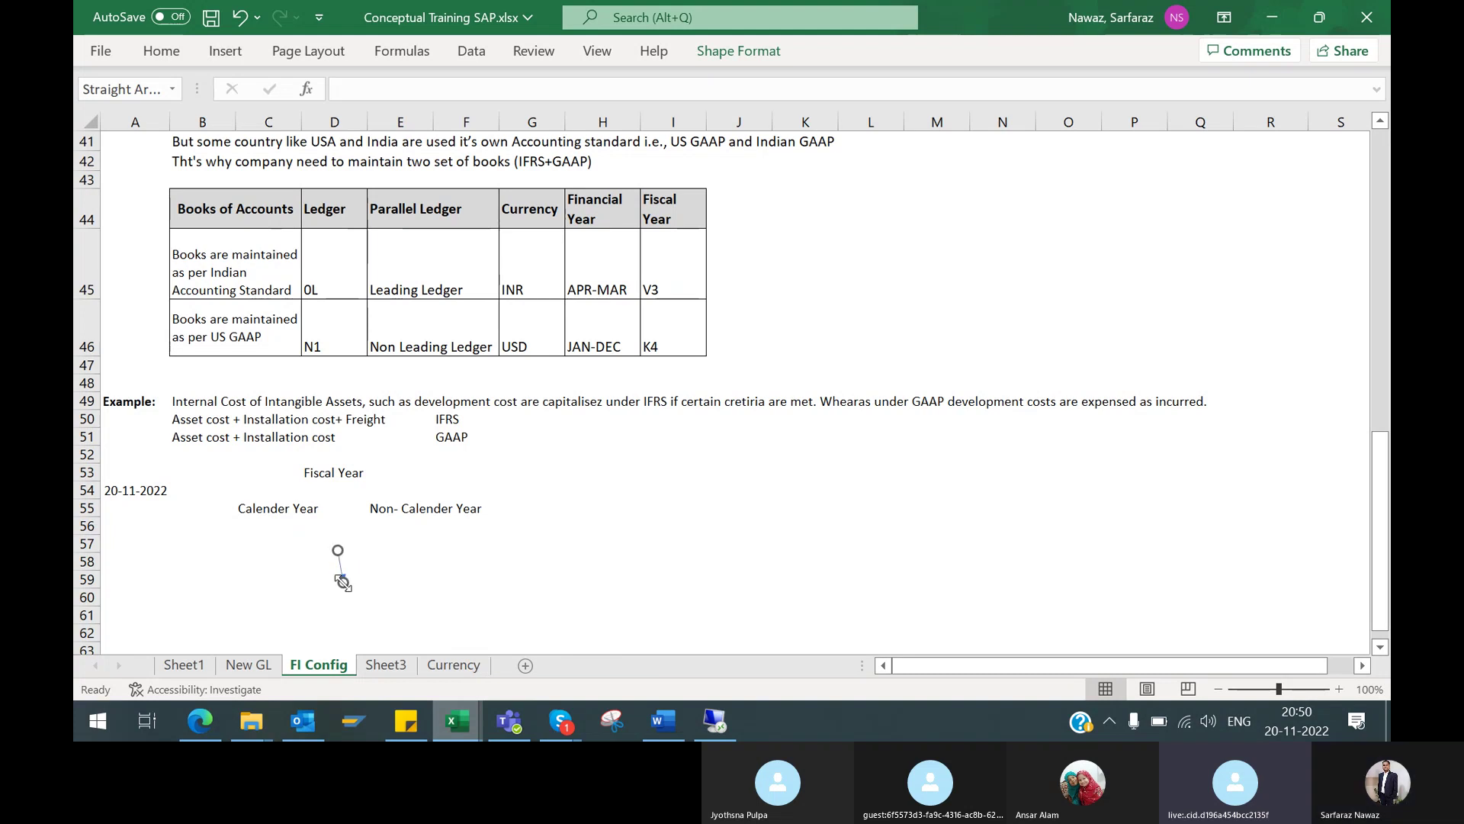
Try to paste a copy of the arrow at cell G58 and undo the paste
key(ctrl+c)
click(510, 579)
key(ctrl+v)
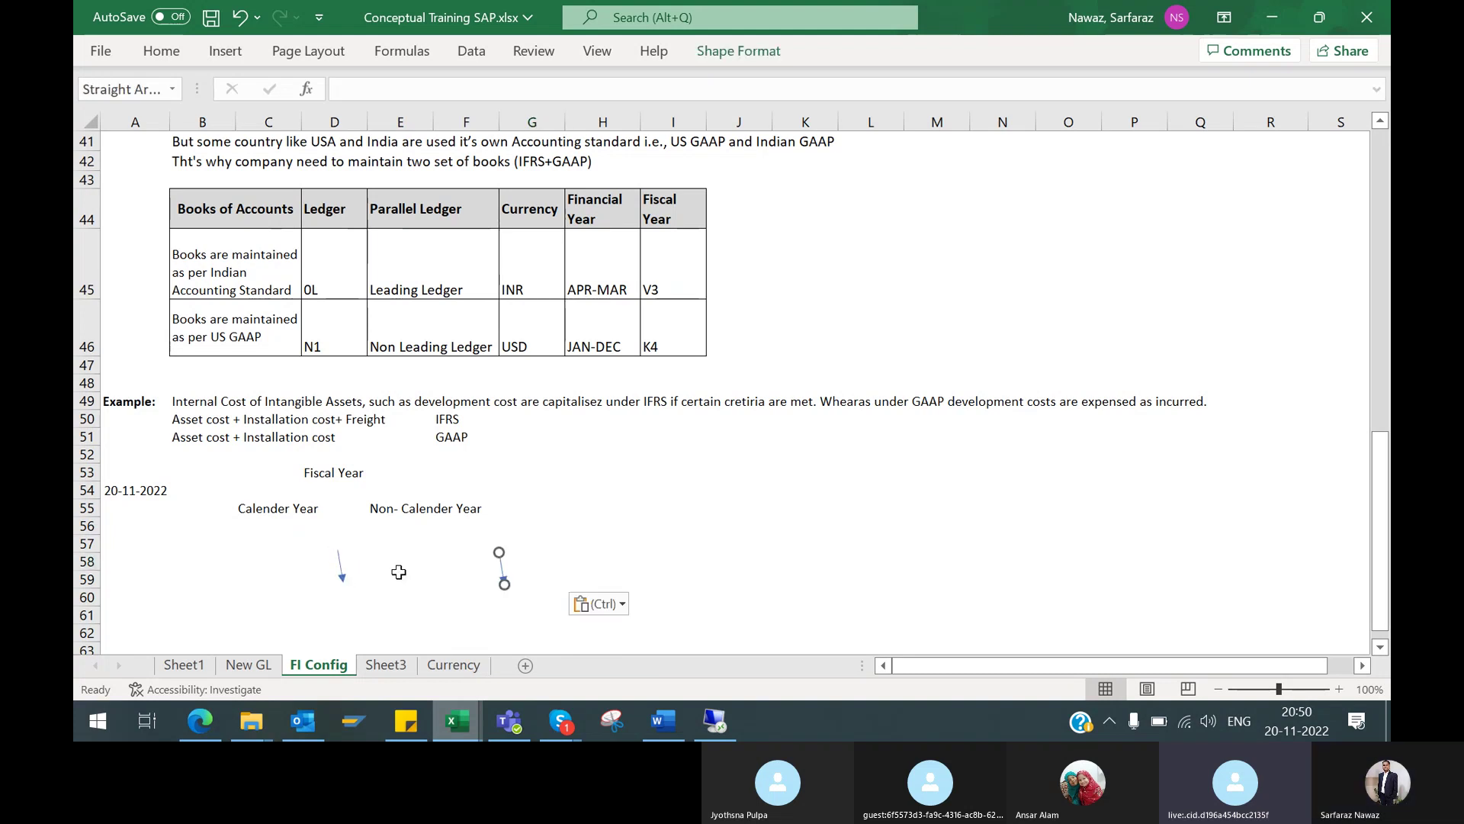
key(ctrl+z)
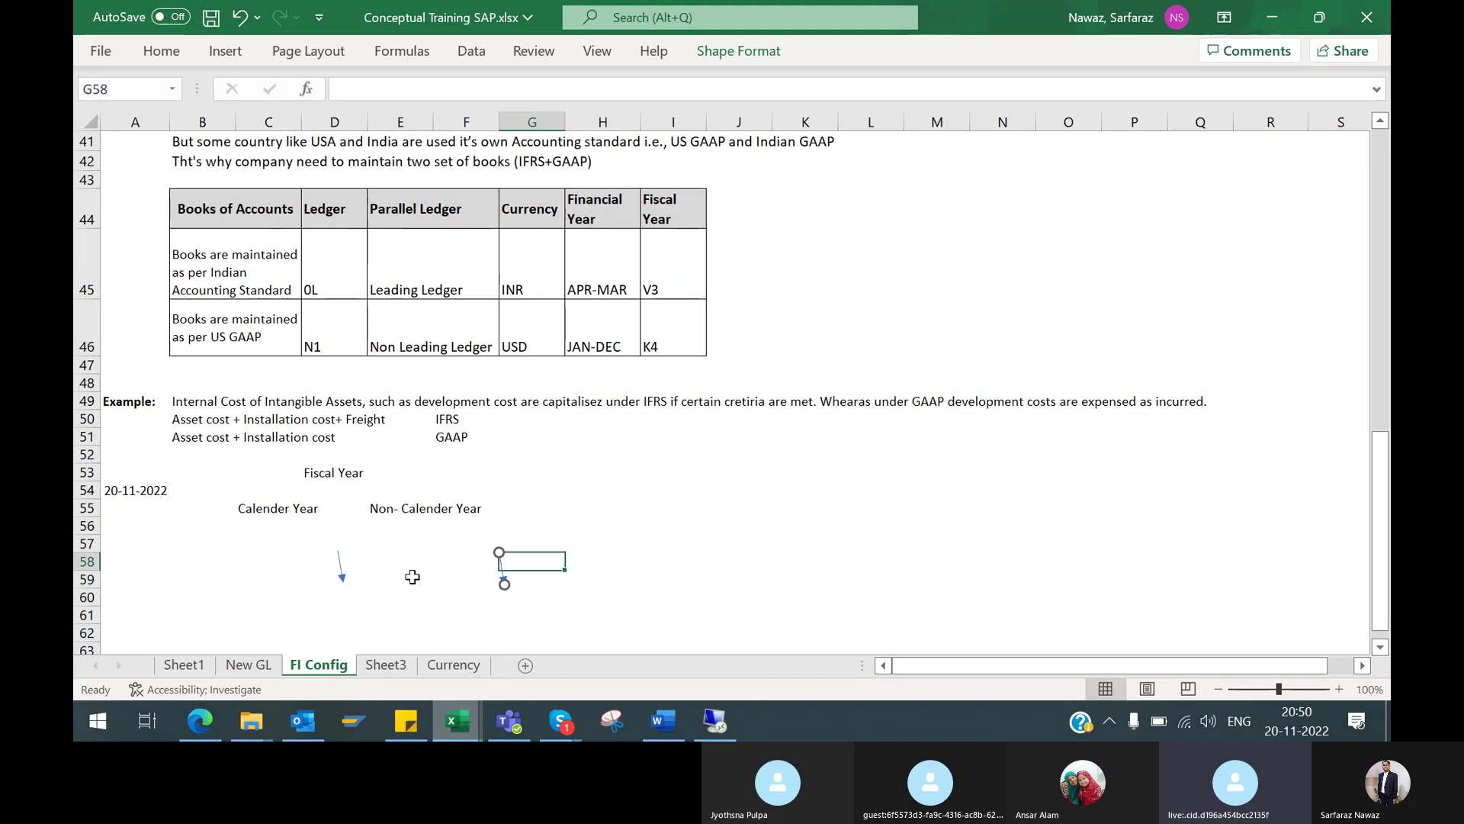
Place the arrow from "Fiscal Year" to "Calender Year" and add a copy running from "Fiscal Year" to "Non- Calender Year"
drag(337, 569, 297, 500)
key(ctrl+c)
ctrl+click(396, 547)
key(ctrl+v)
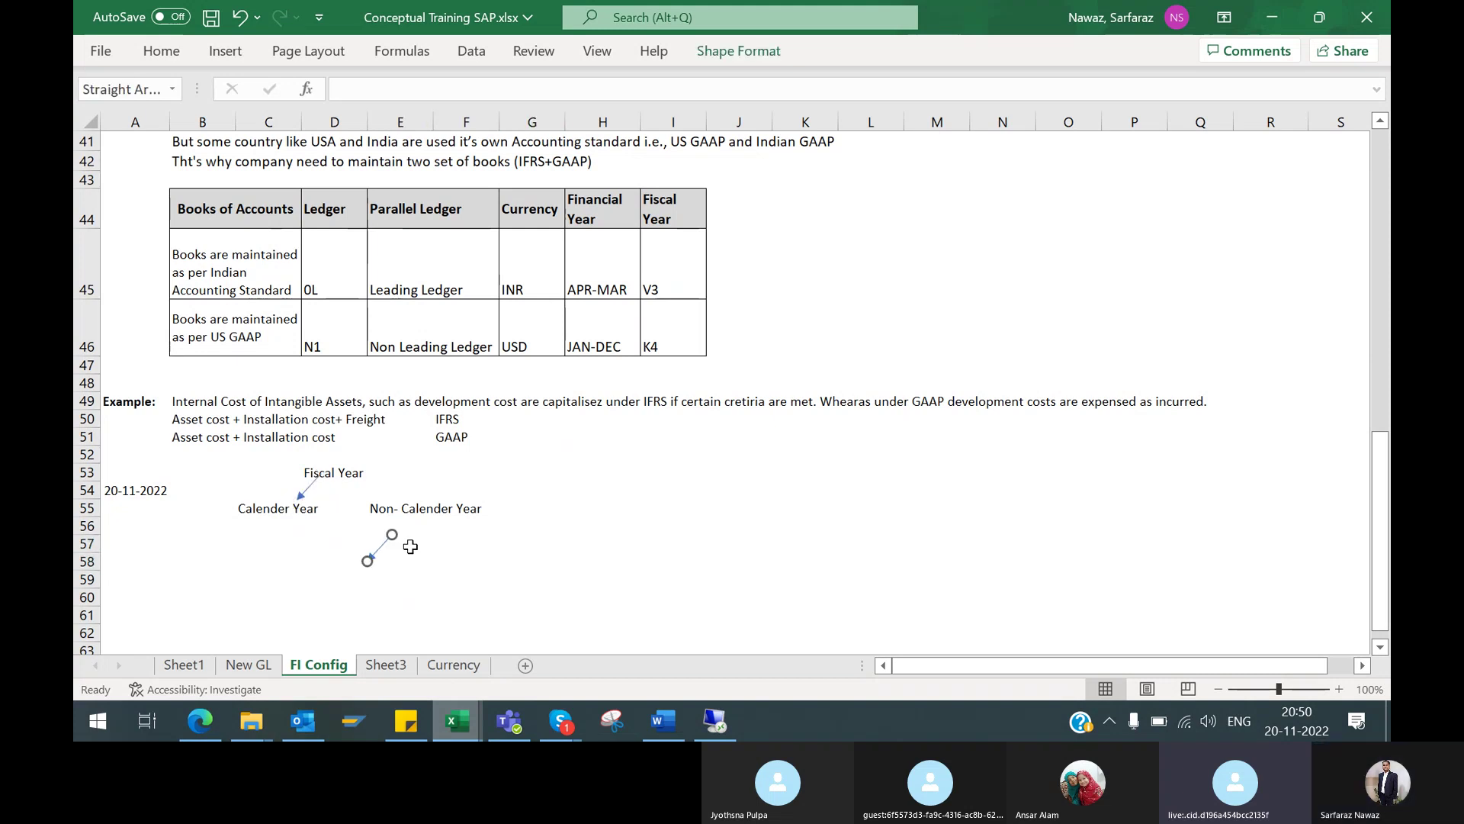
drag(366, 563, 379, 493)
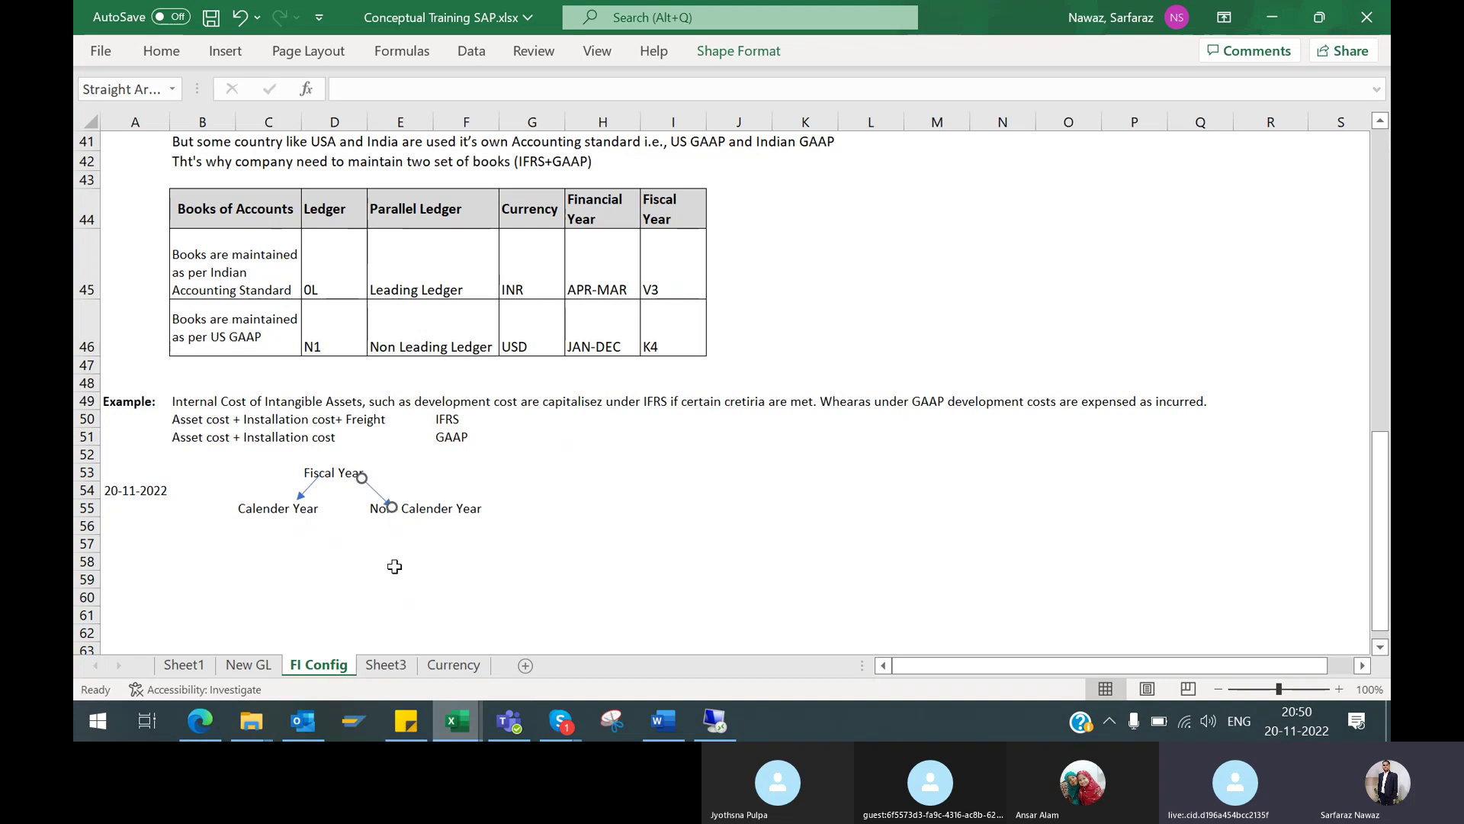
click(393, 563)
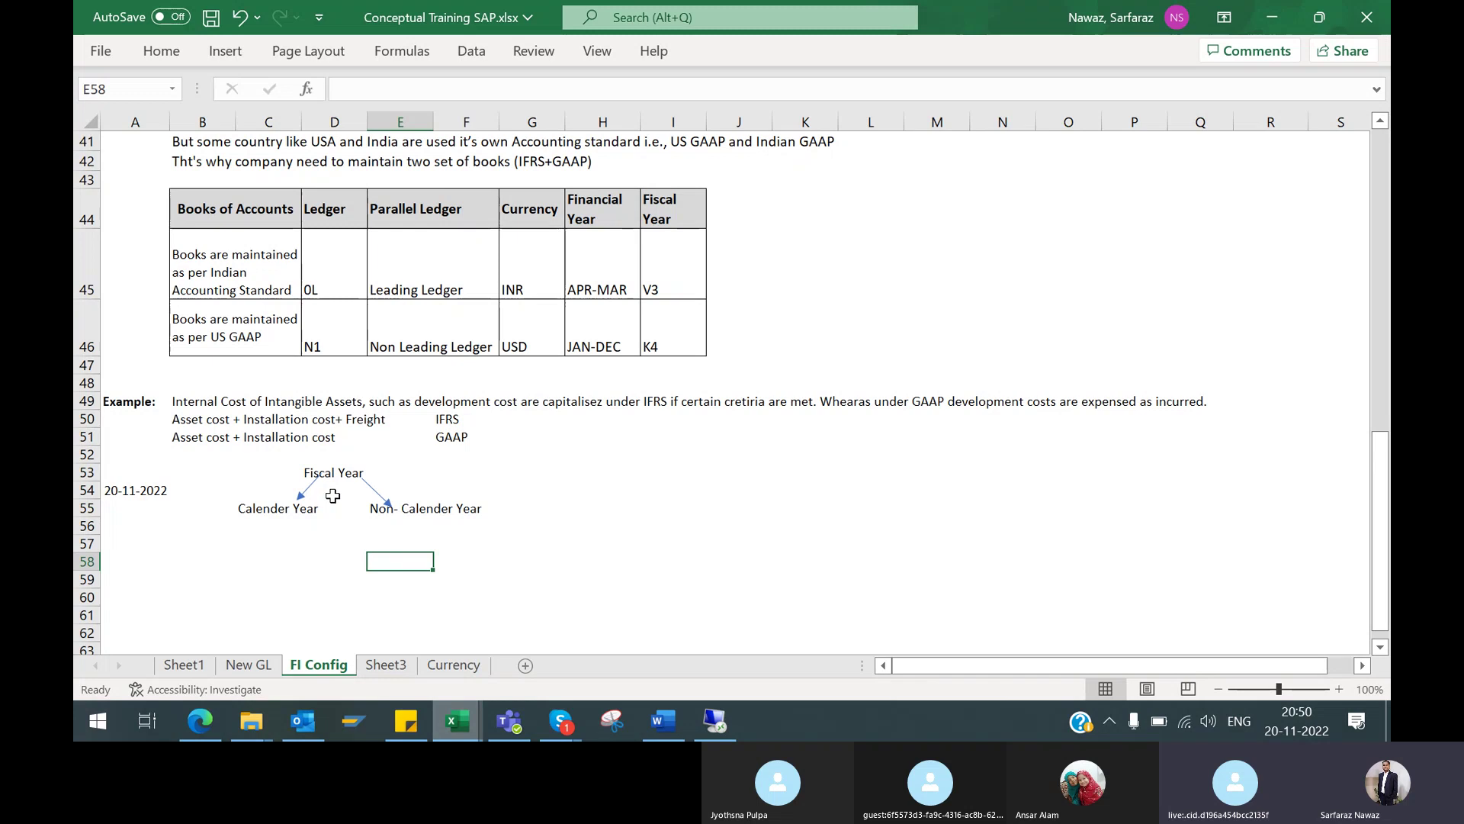
click(249, 508)
click(416, 510)
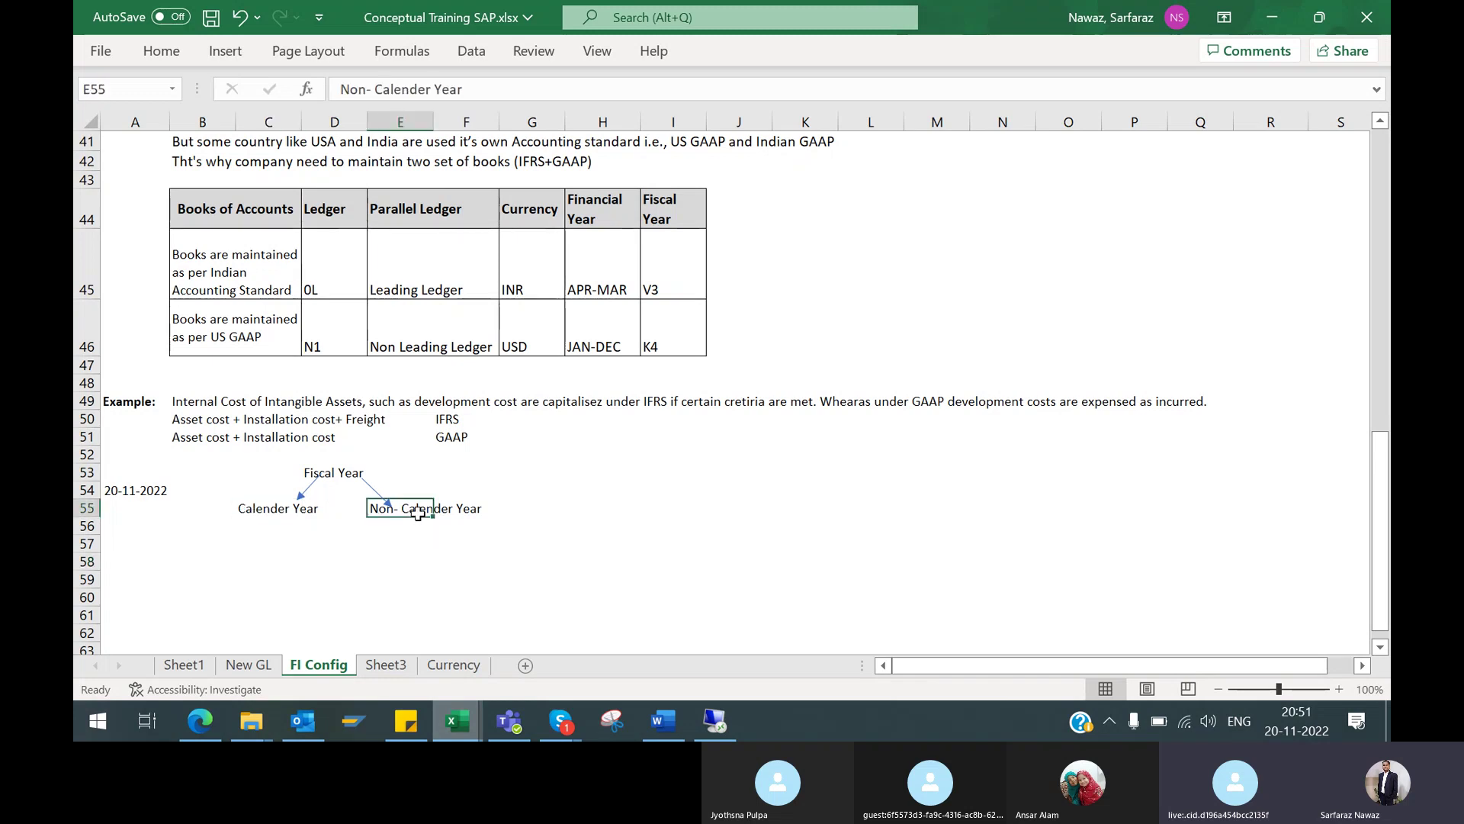
click(400, 527)
click(263, 514)
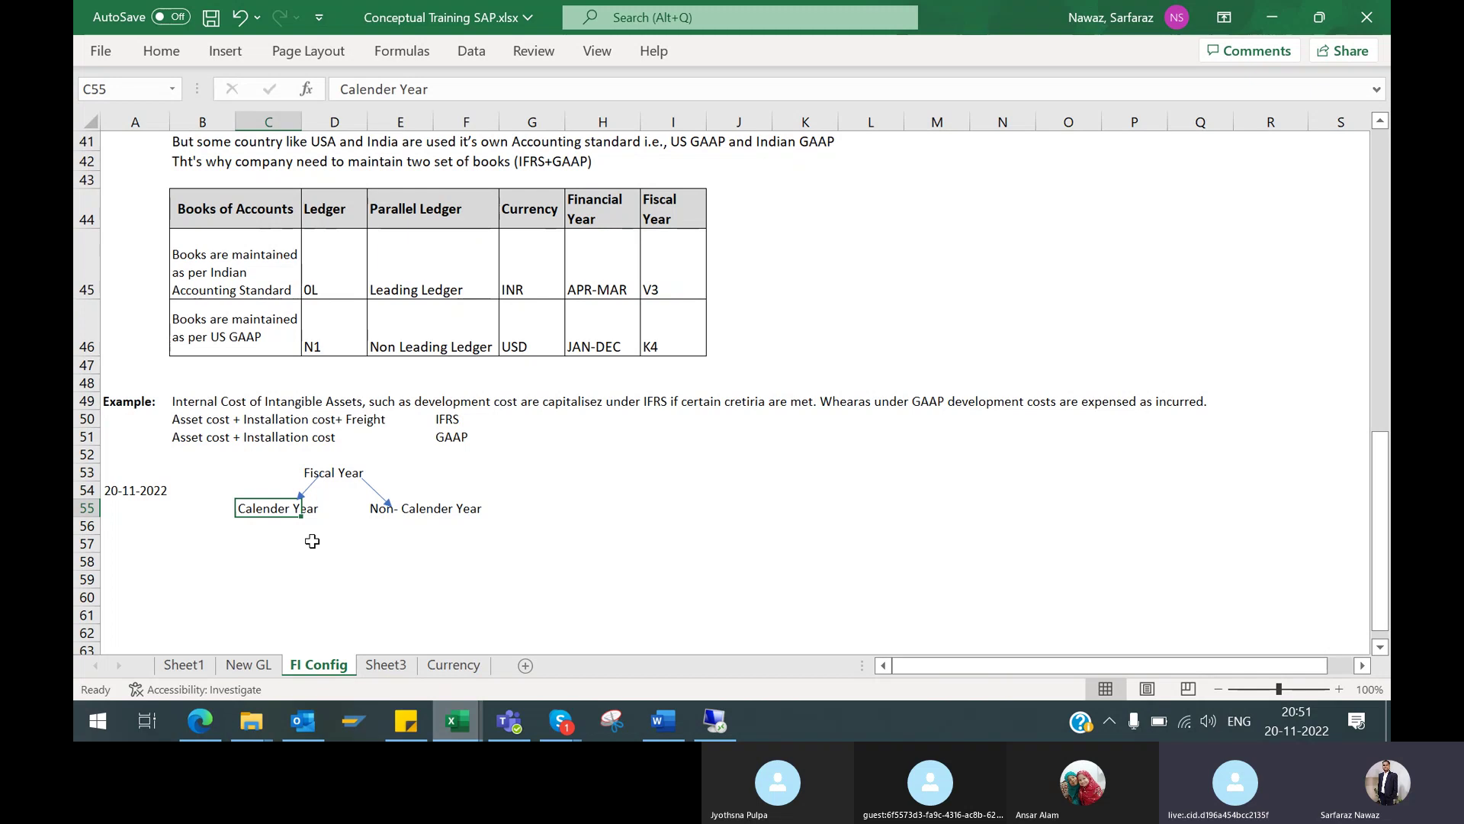
click(246, 529)
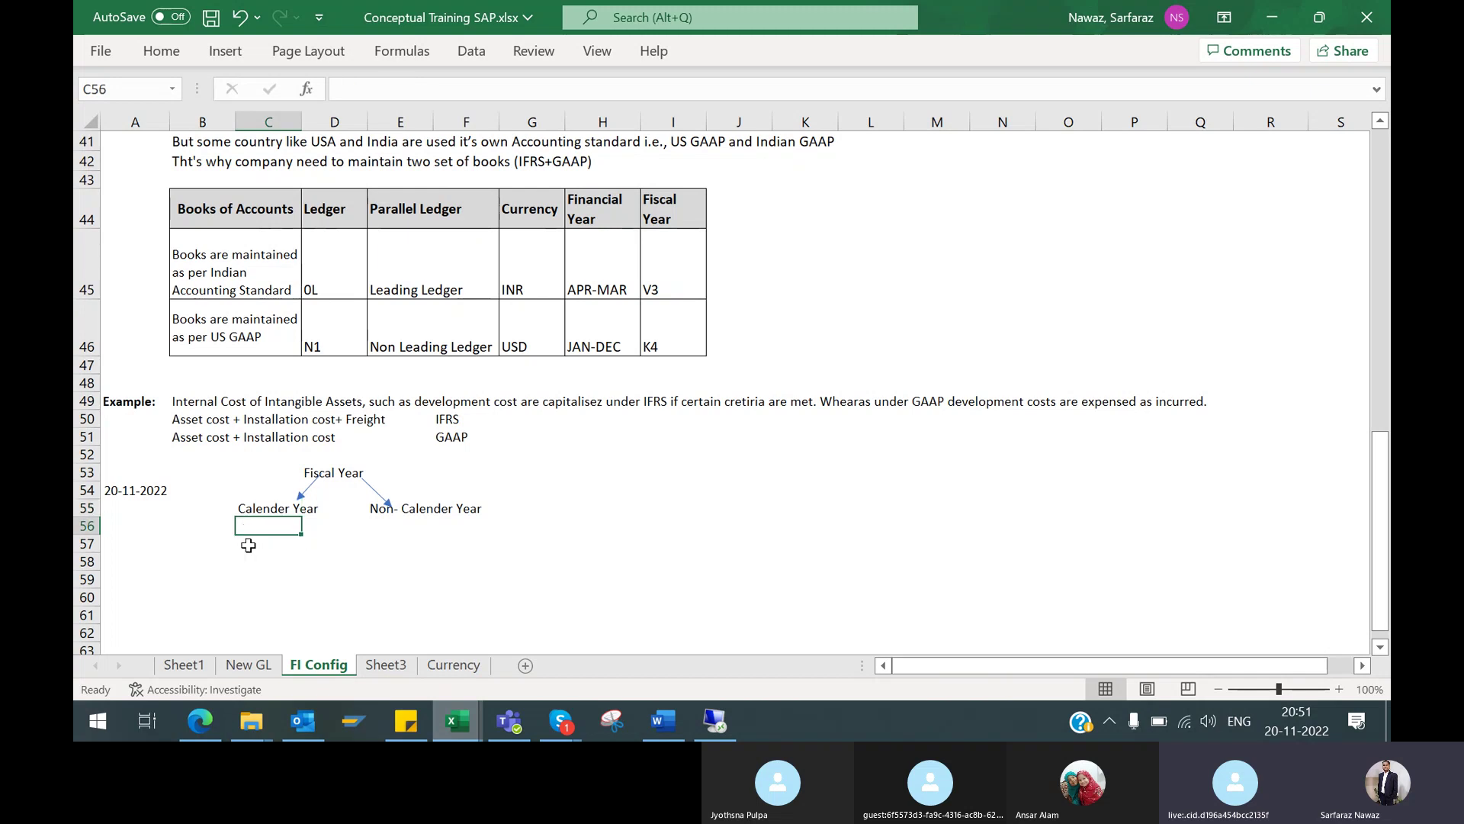
click(255, 548)
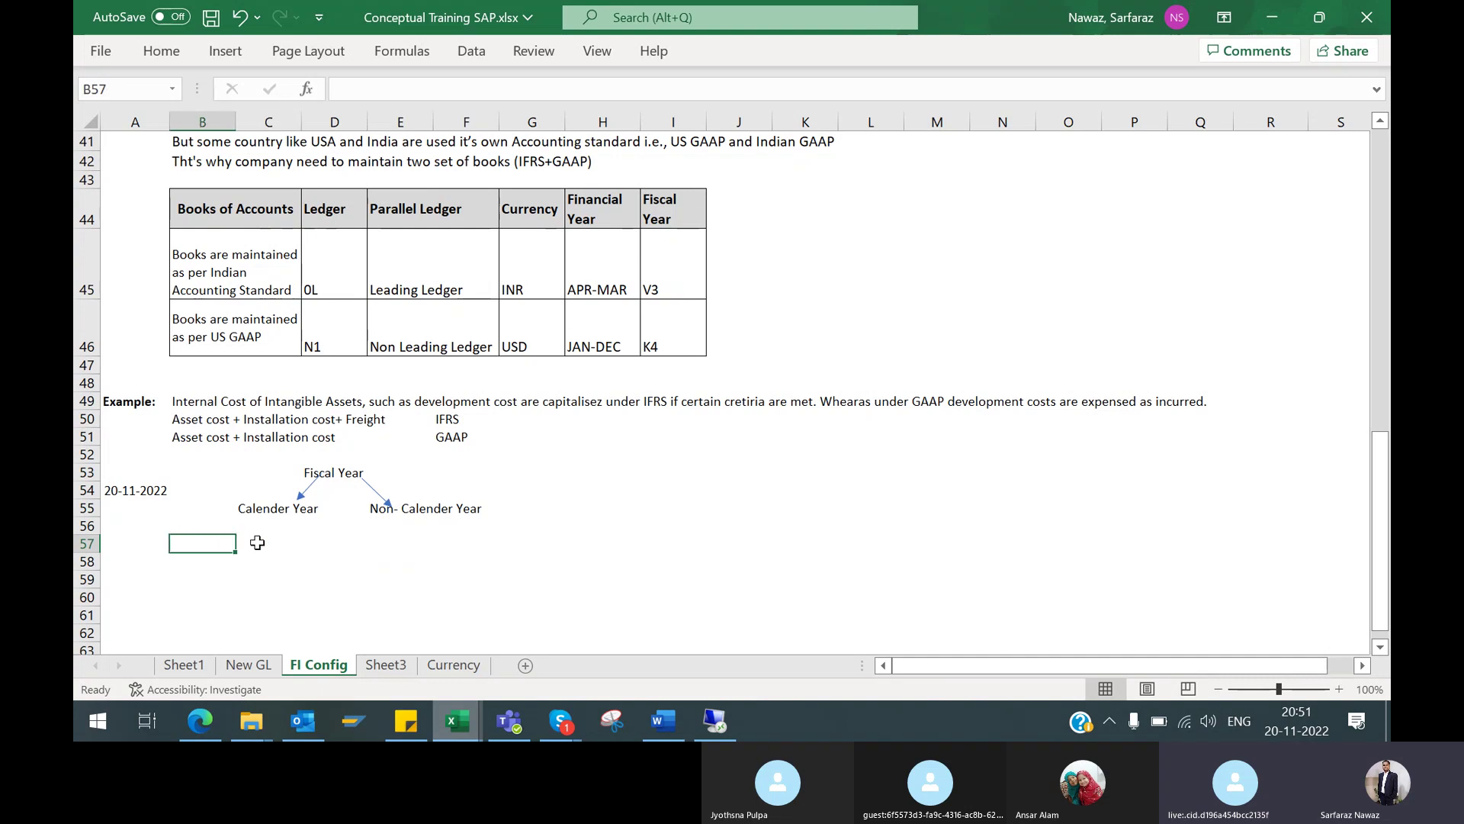
click(241, 558)
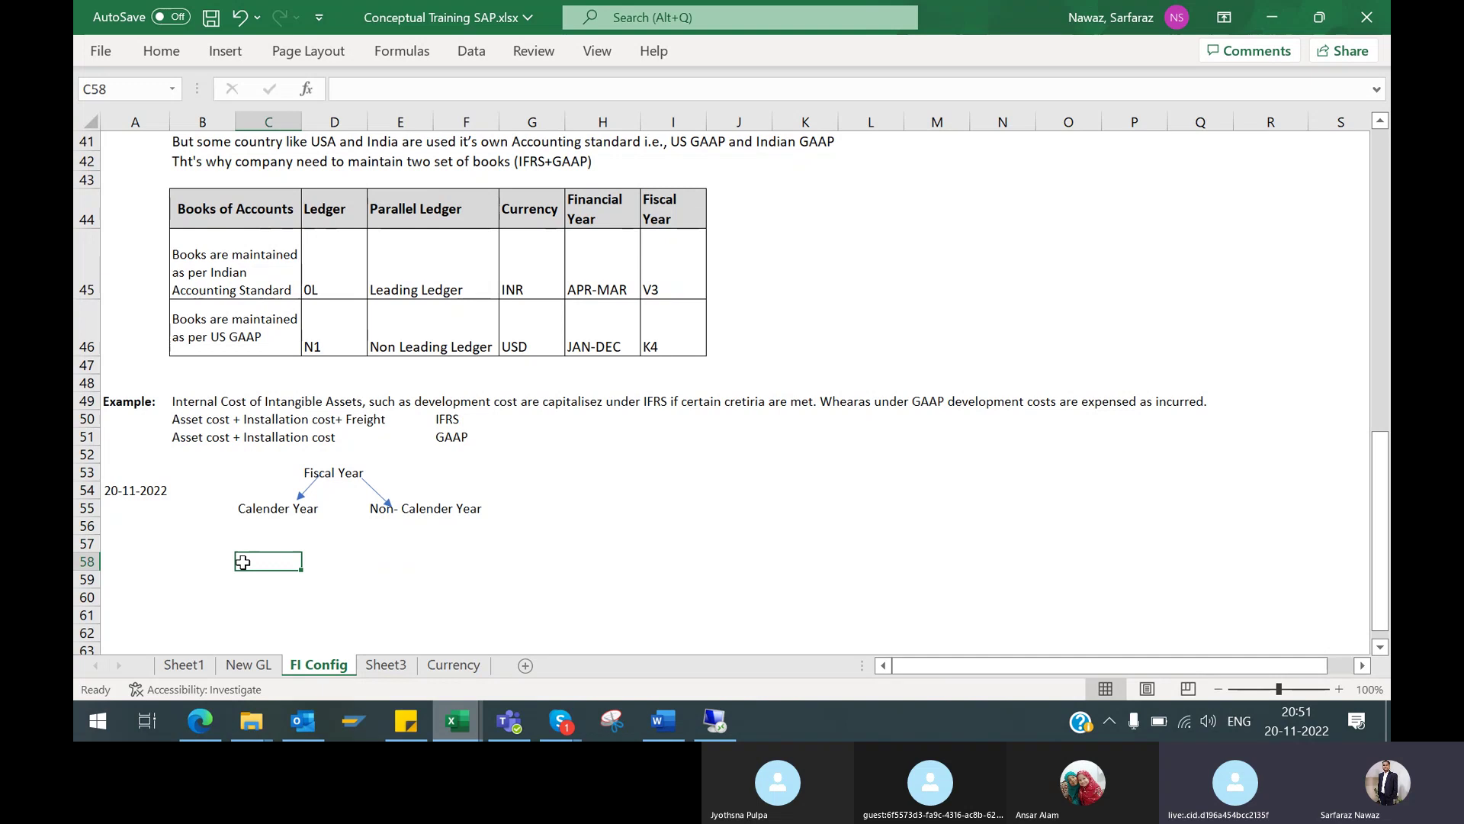
click(243, 588)
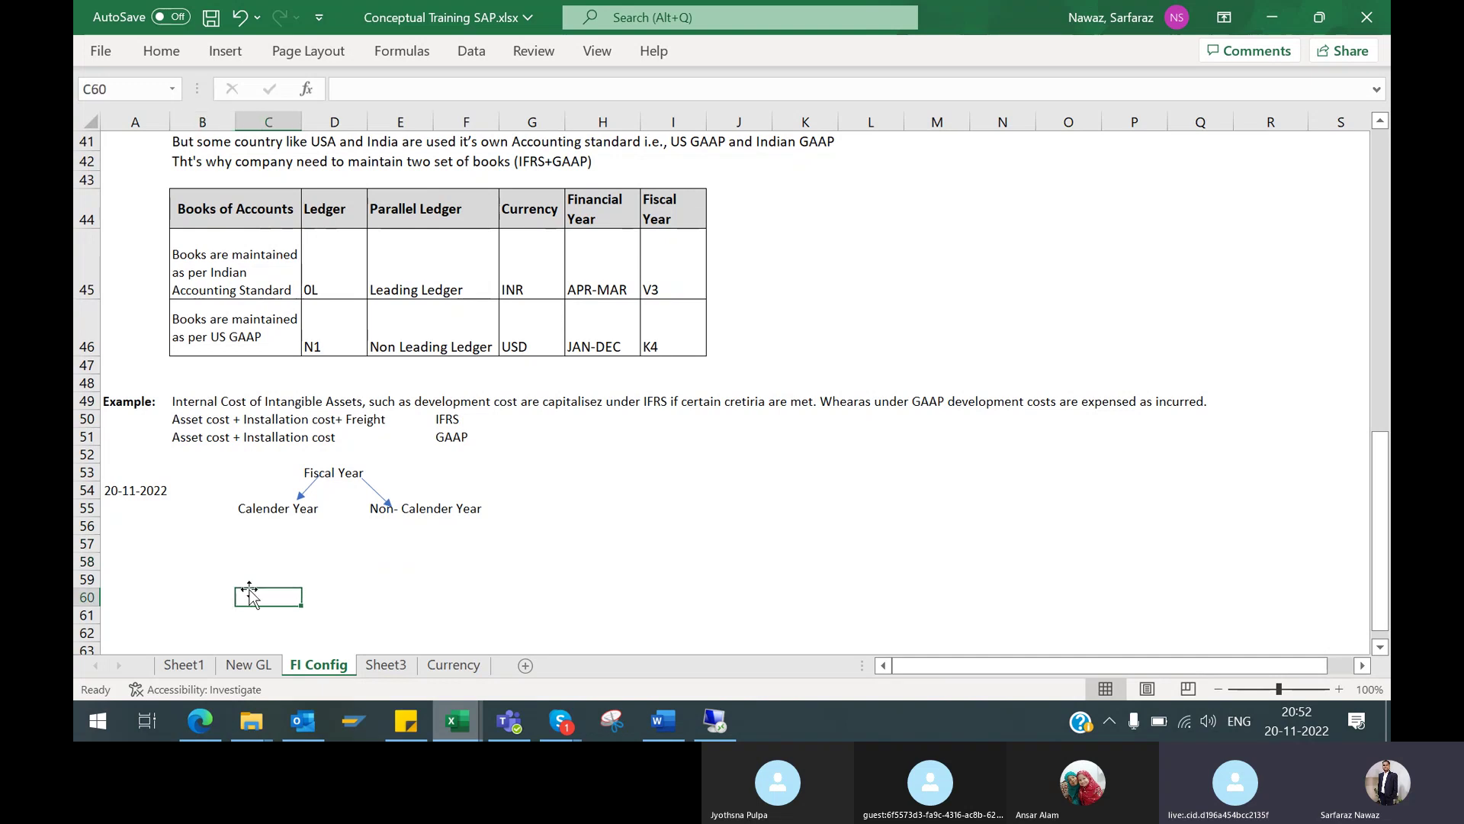
drag(260, 537, 247, 584)
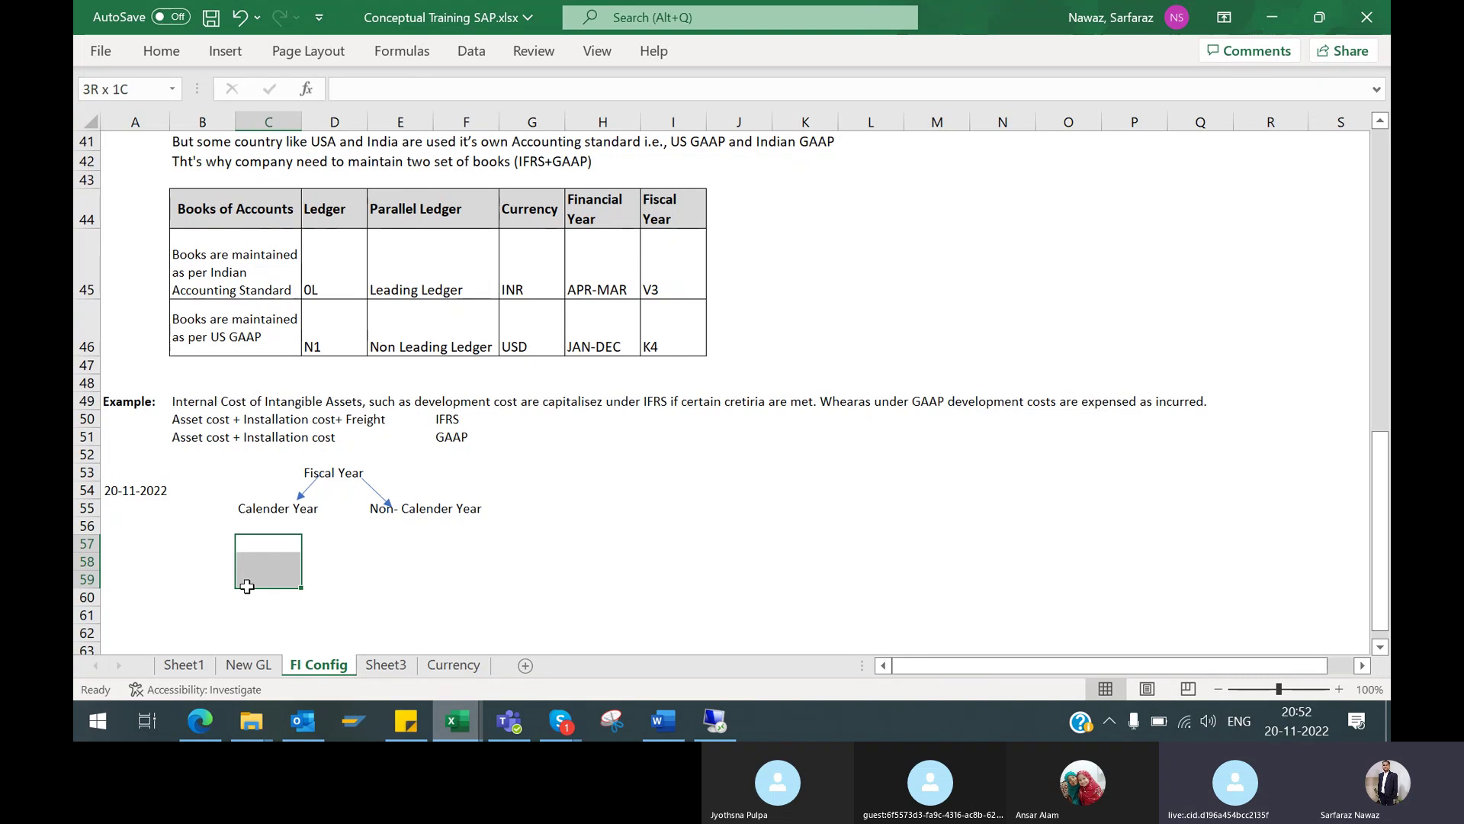
drag(247, 586, 231, 576)
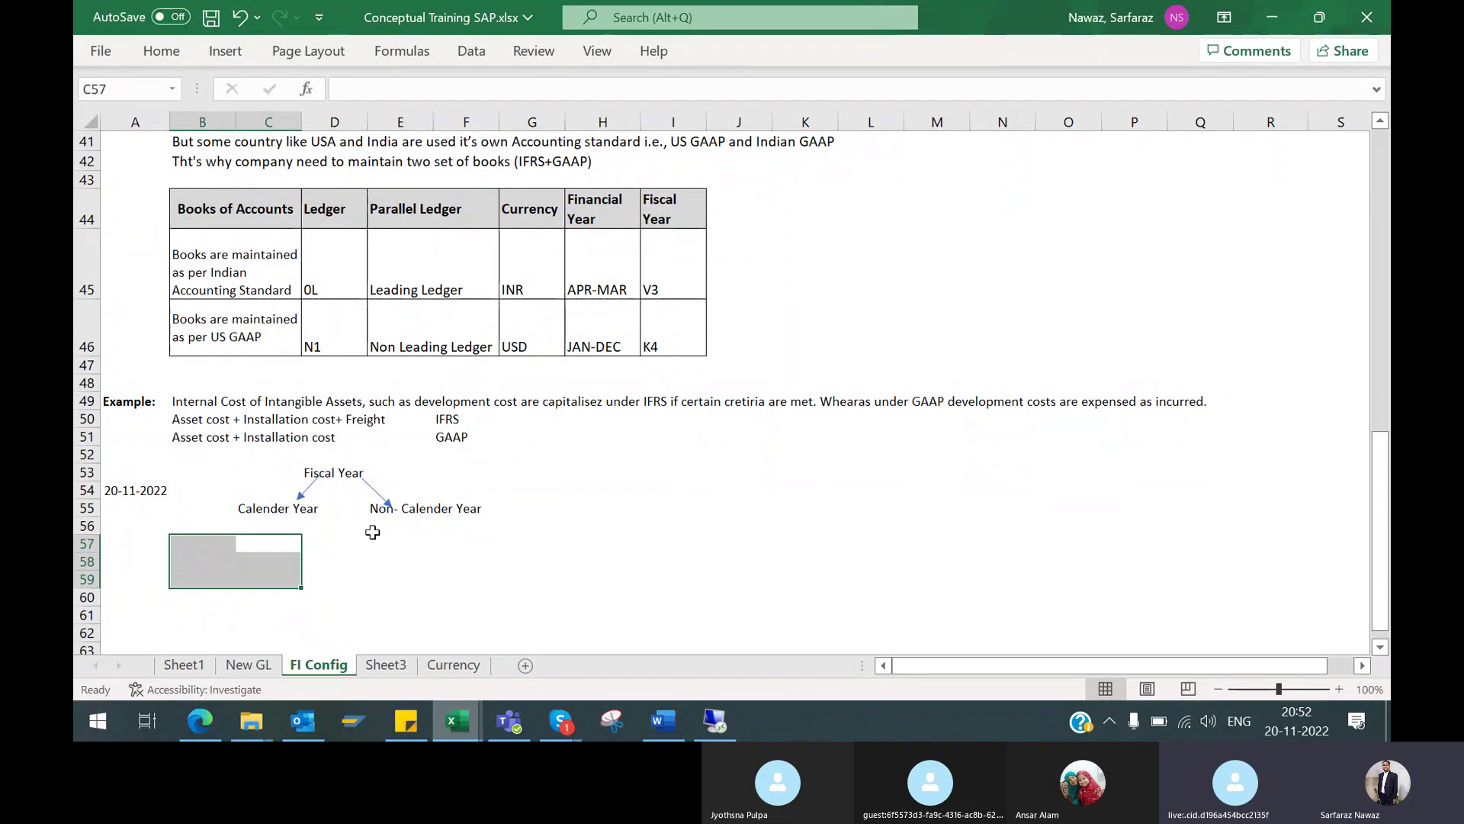
drag(405, 532, 439, 545)
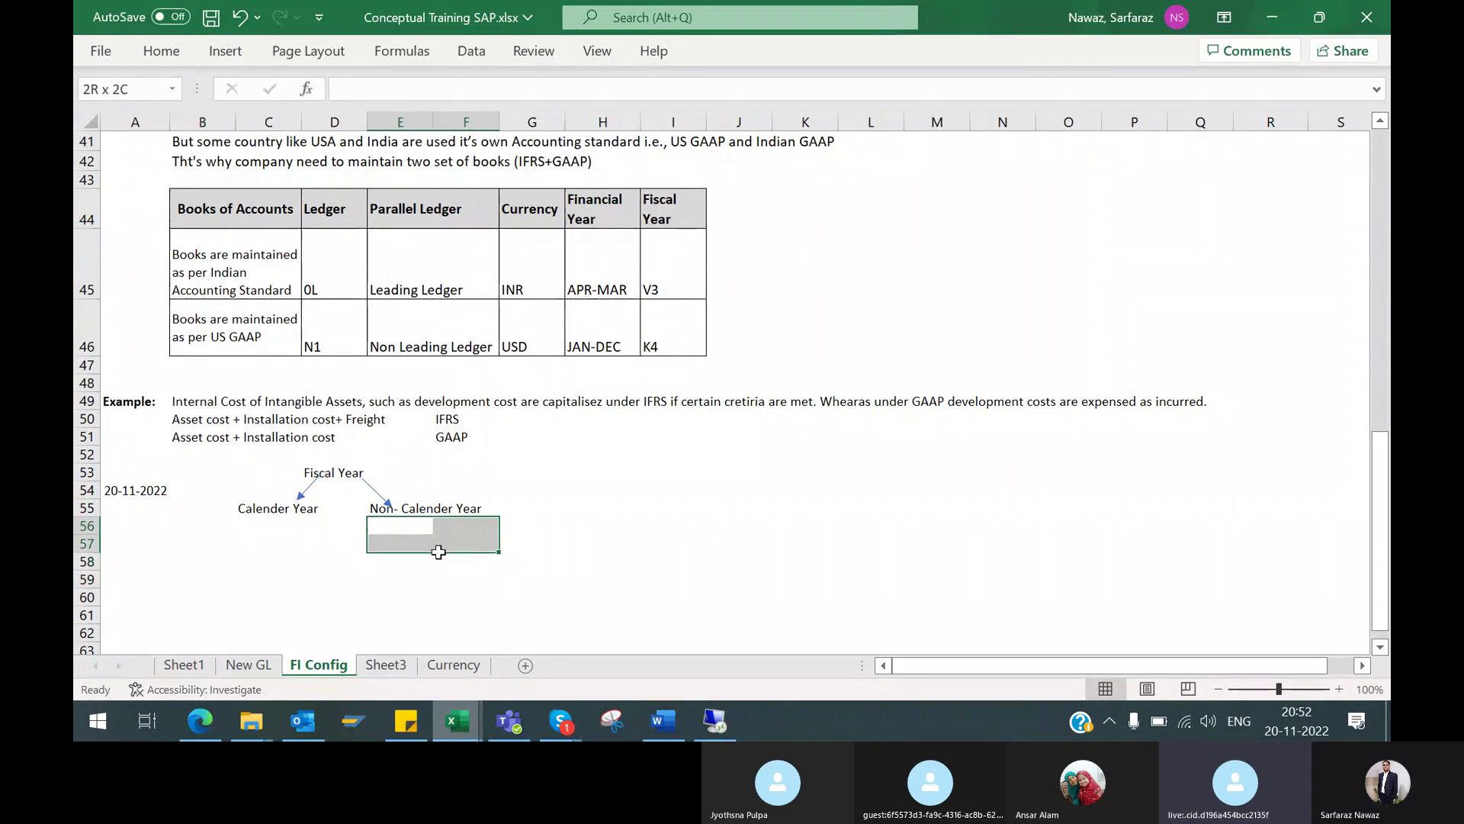
click(245, 525)
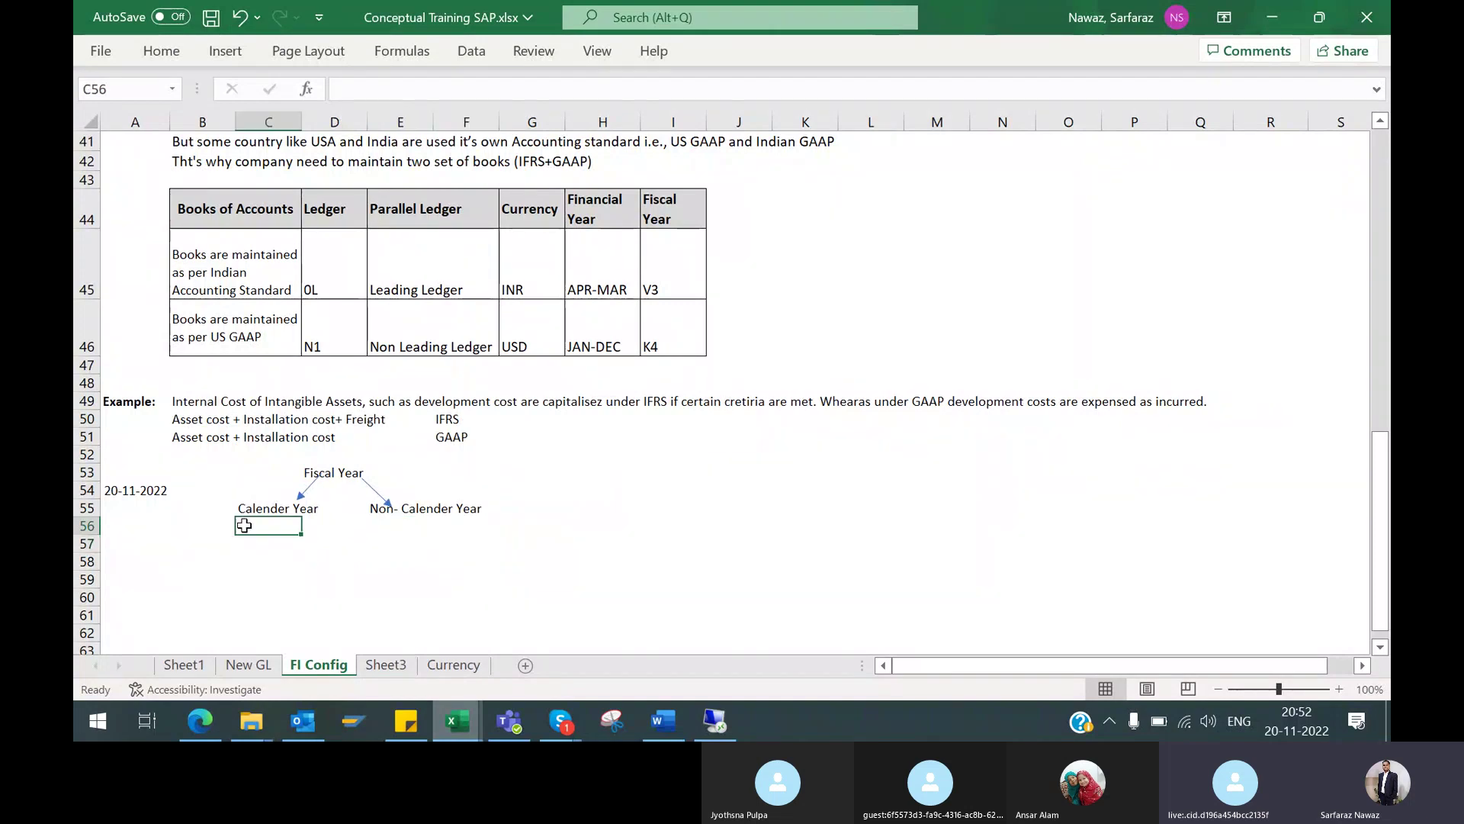
drag(369, 535, 453, 555)
mouse_move(417, 551)
mouse_down()
mouse_move(419, 564)
mouse_move(440, 557)
mouse_up()
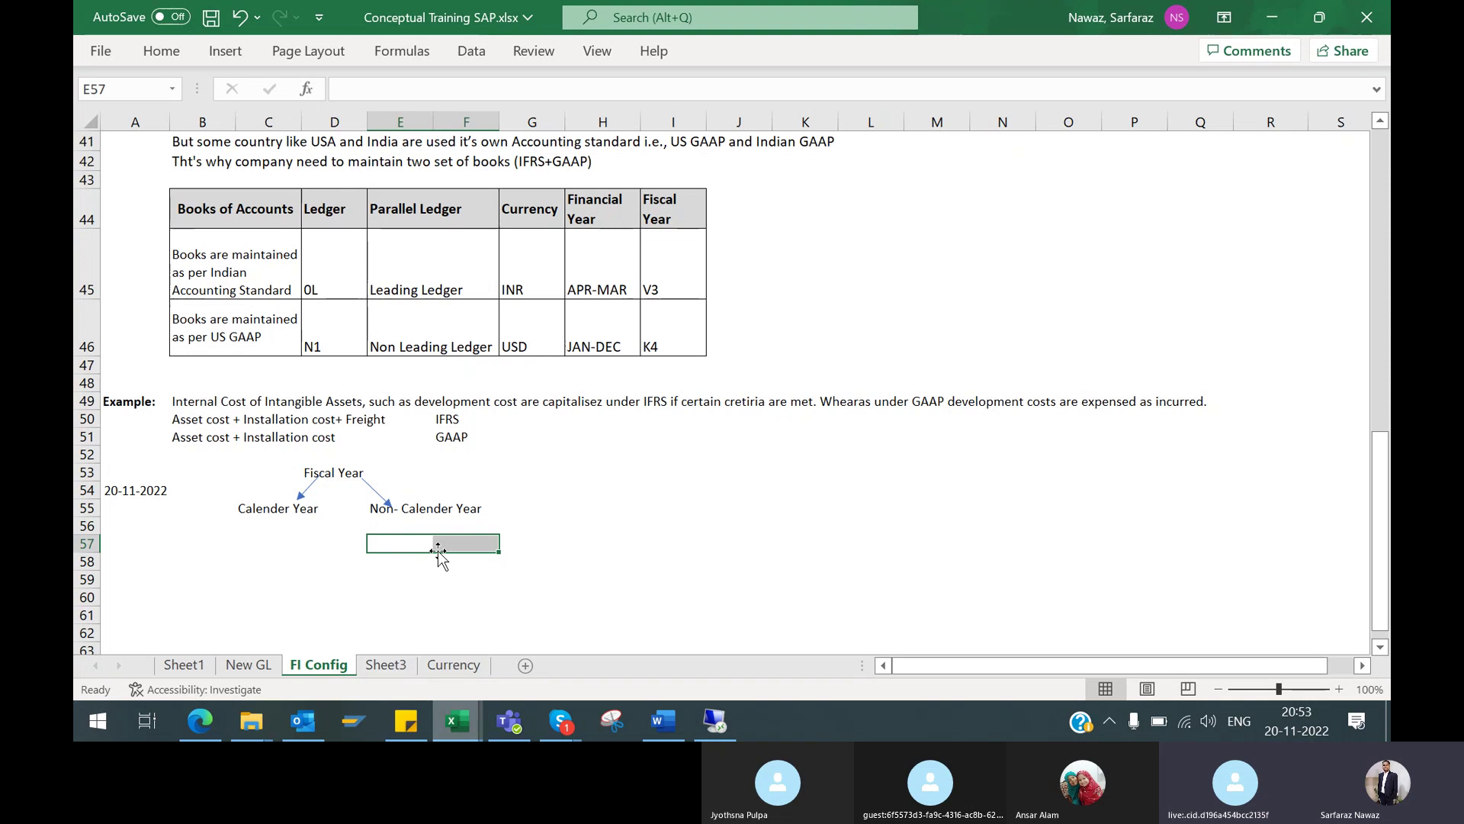
click(251, 542)
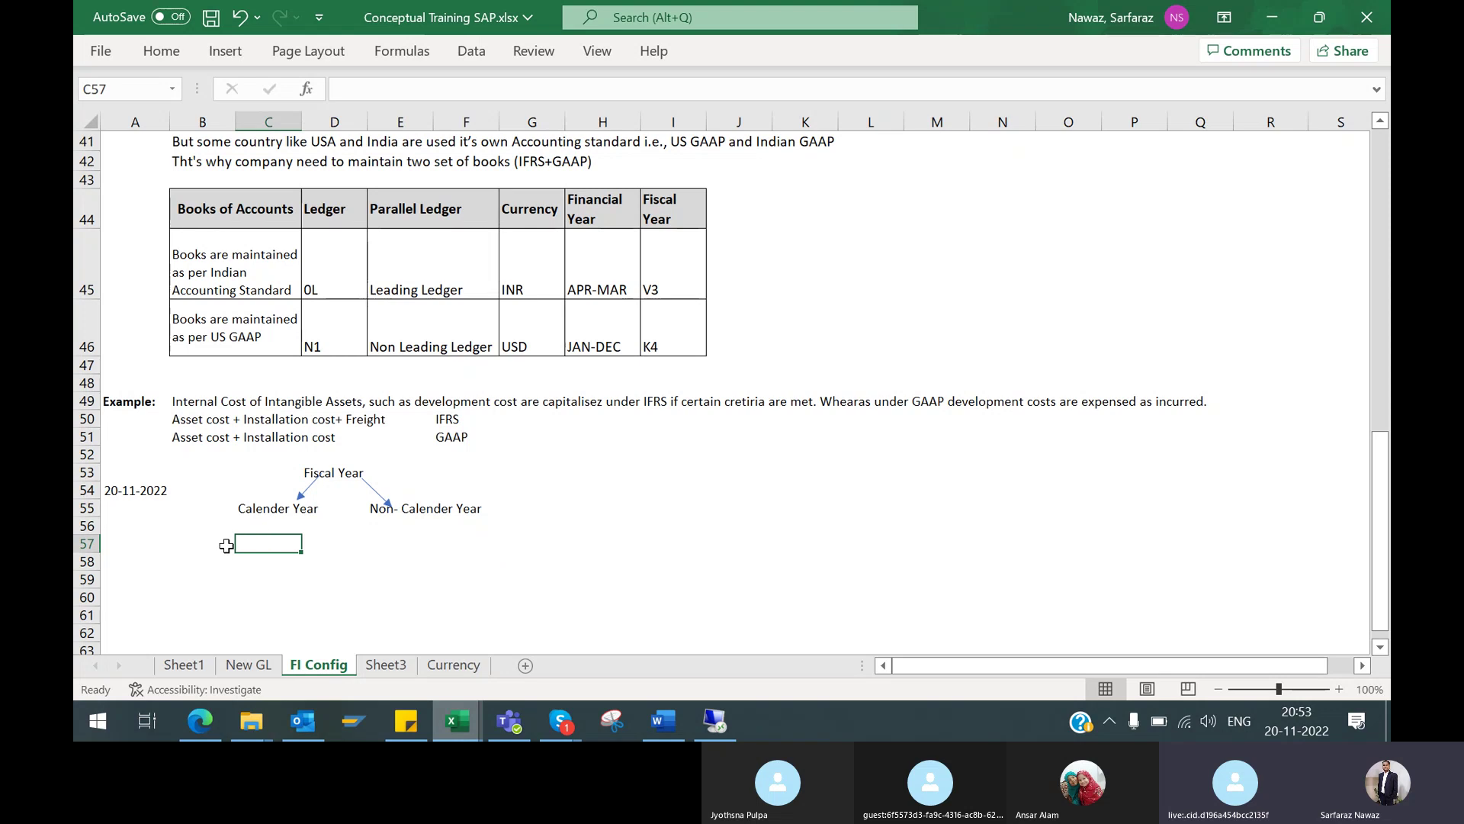
drag(226, 545, 285, 545)
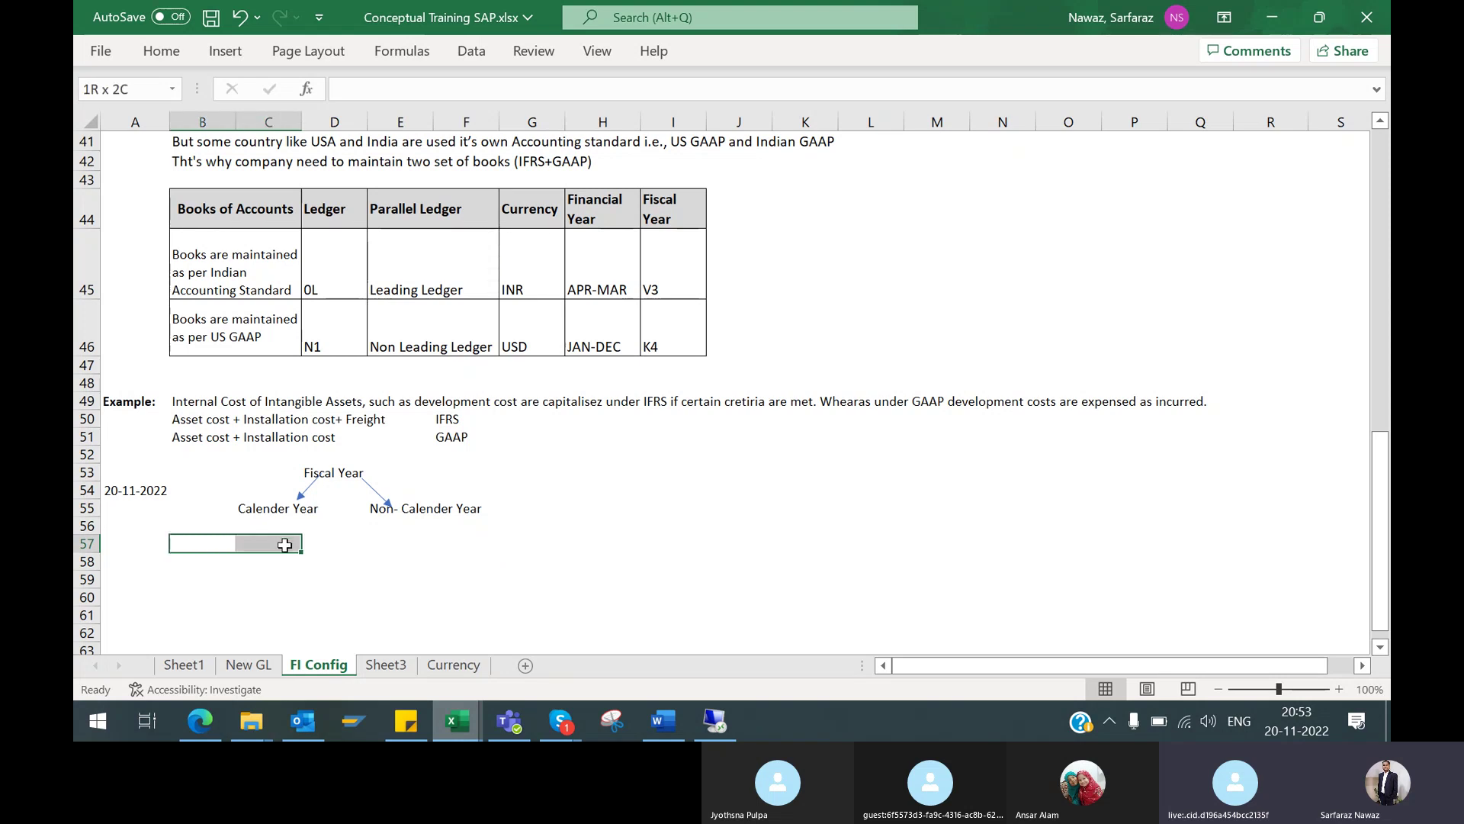
click(285, 545)
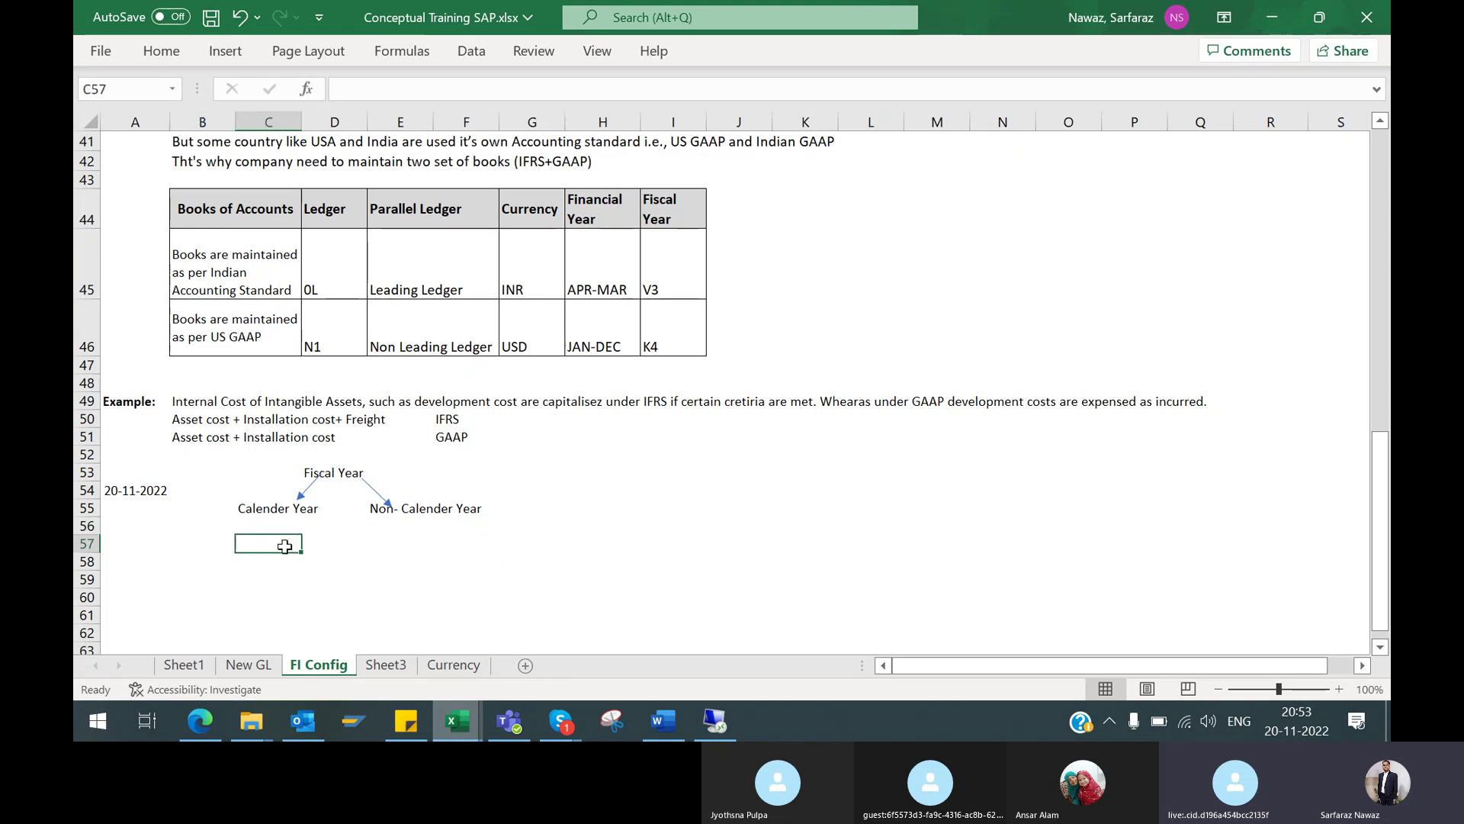
click(220, 542)
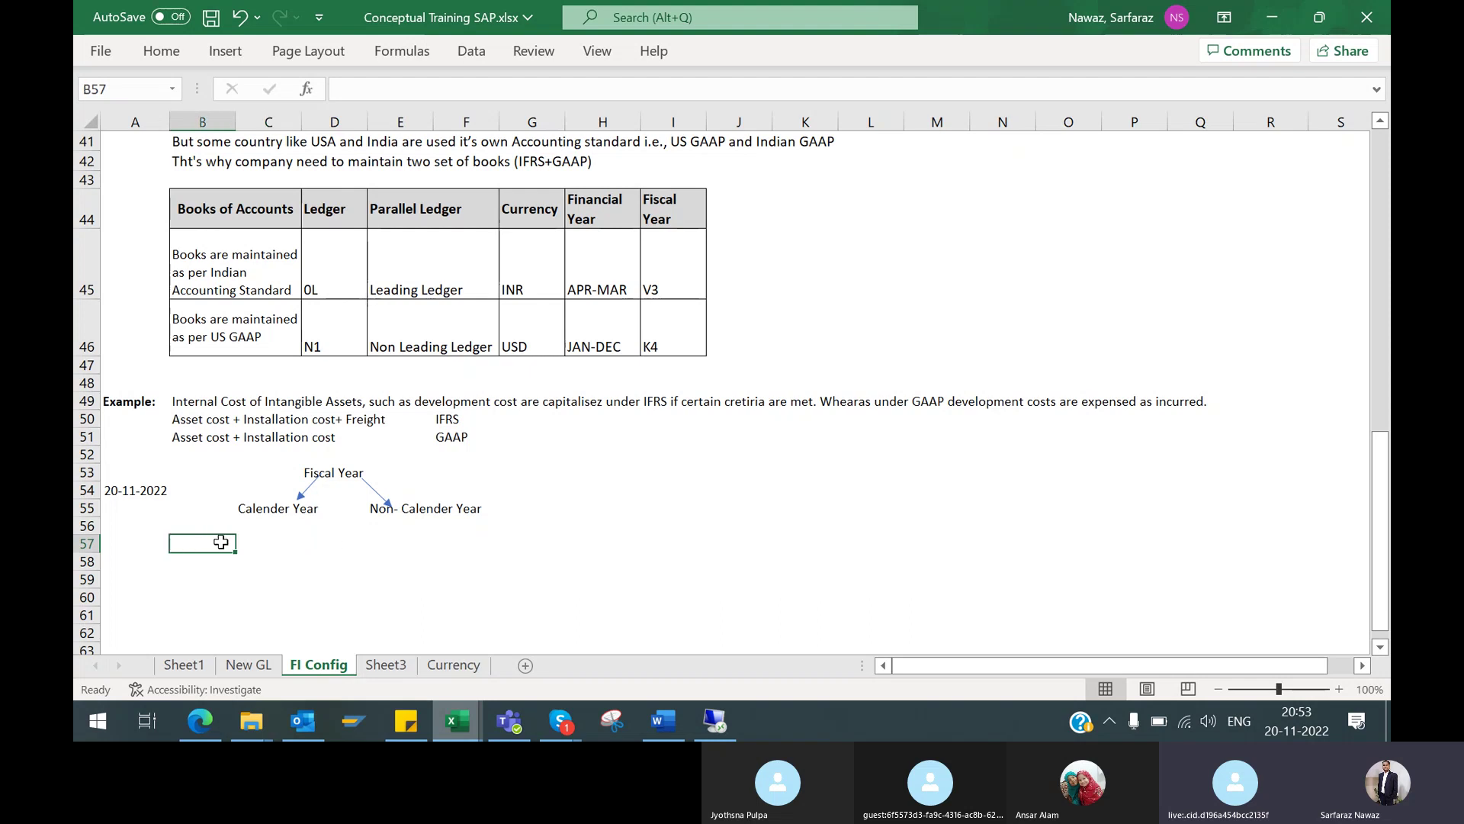
Enter the fiscal year variant V3 in C57 and its period "March-Aprl" in D57, below the year-type labels
click(267, 541)
text(V3)
key(Return)
key(Up)
key(Right)
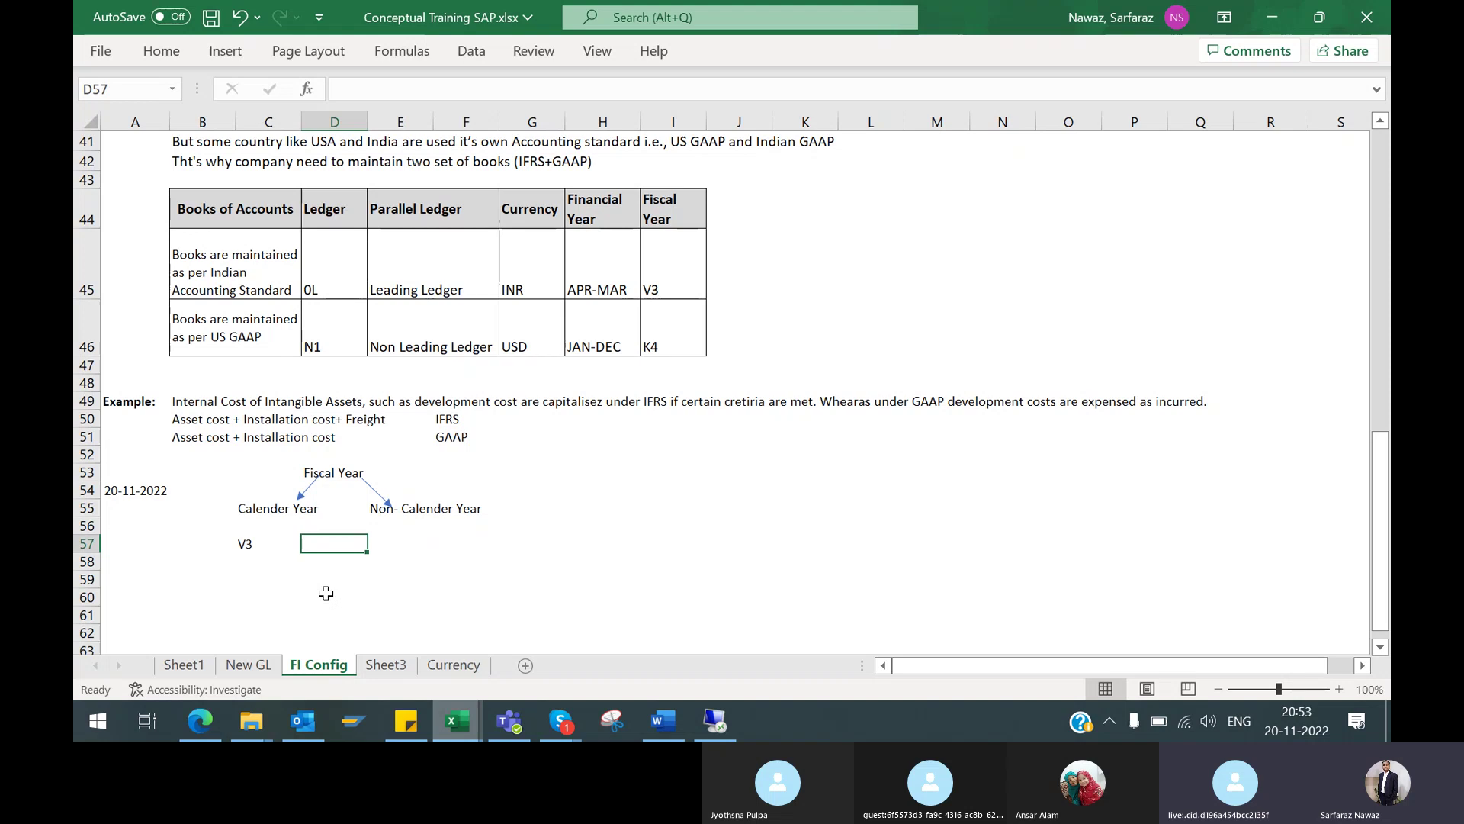
text(MAr)
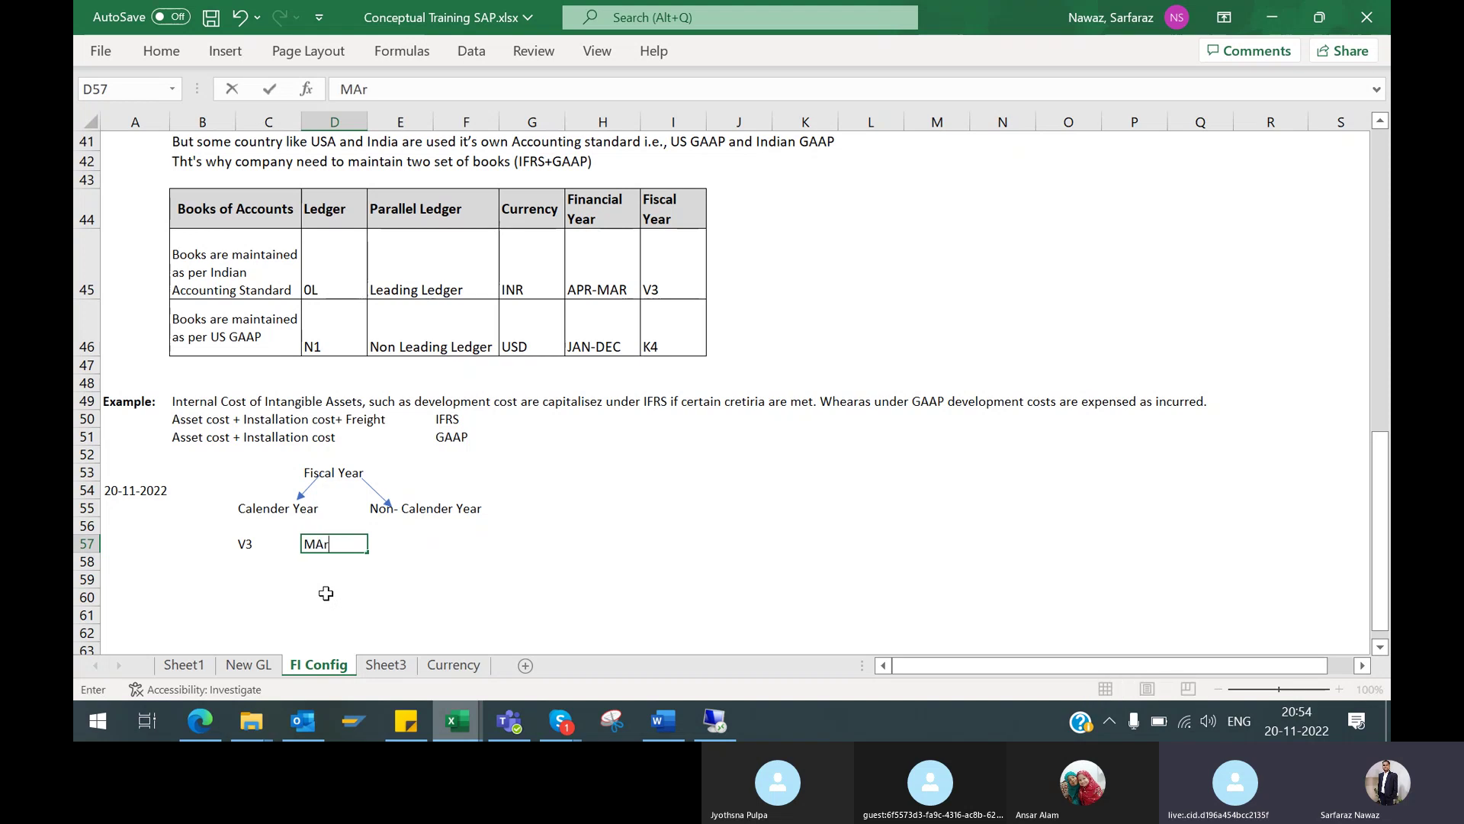
key(BackSpace)
key(BackSpace)
key(BackSpace)
text(Marc)
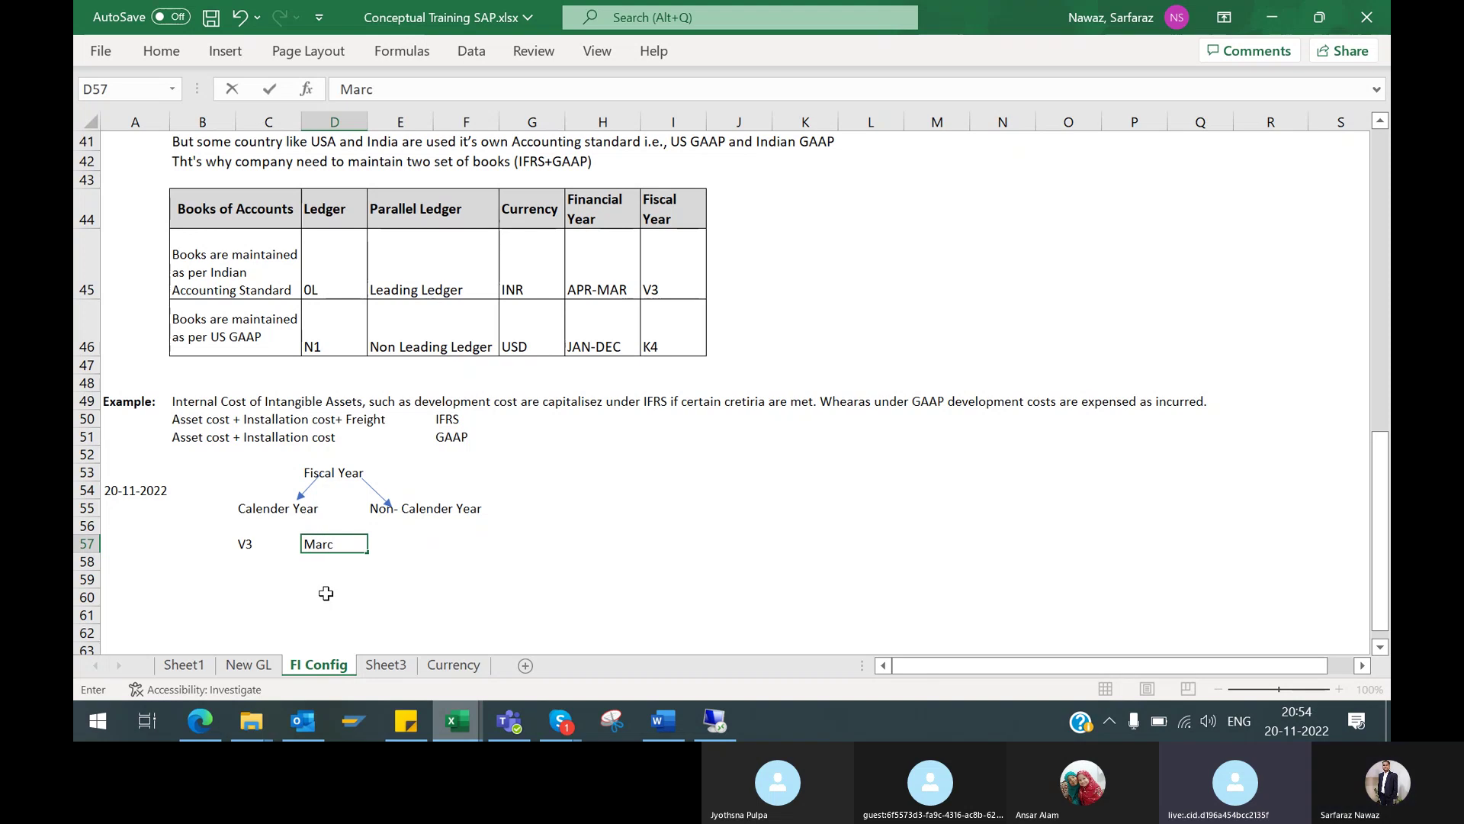
text(h-Ap)
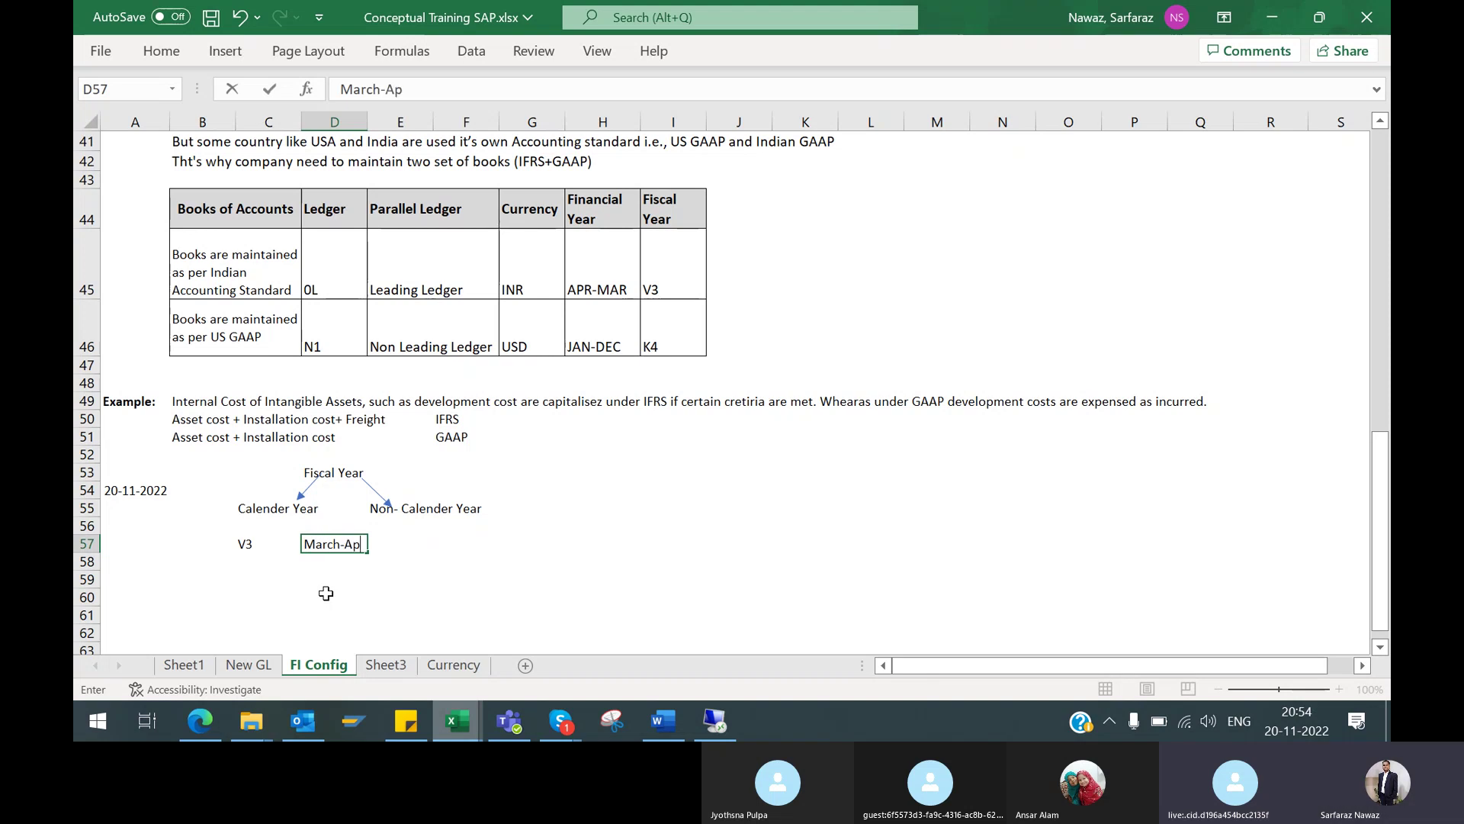
text(rl)
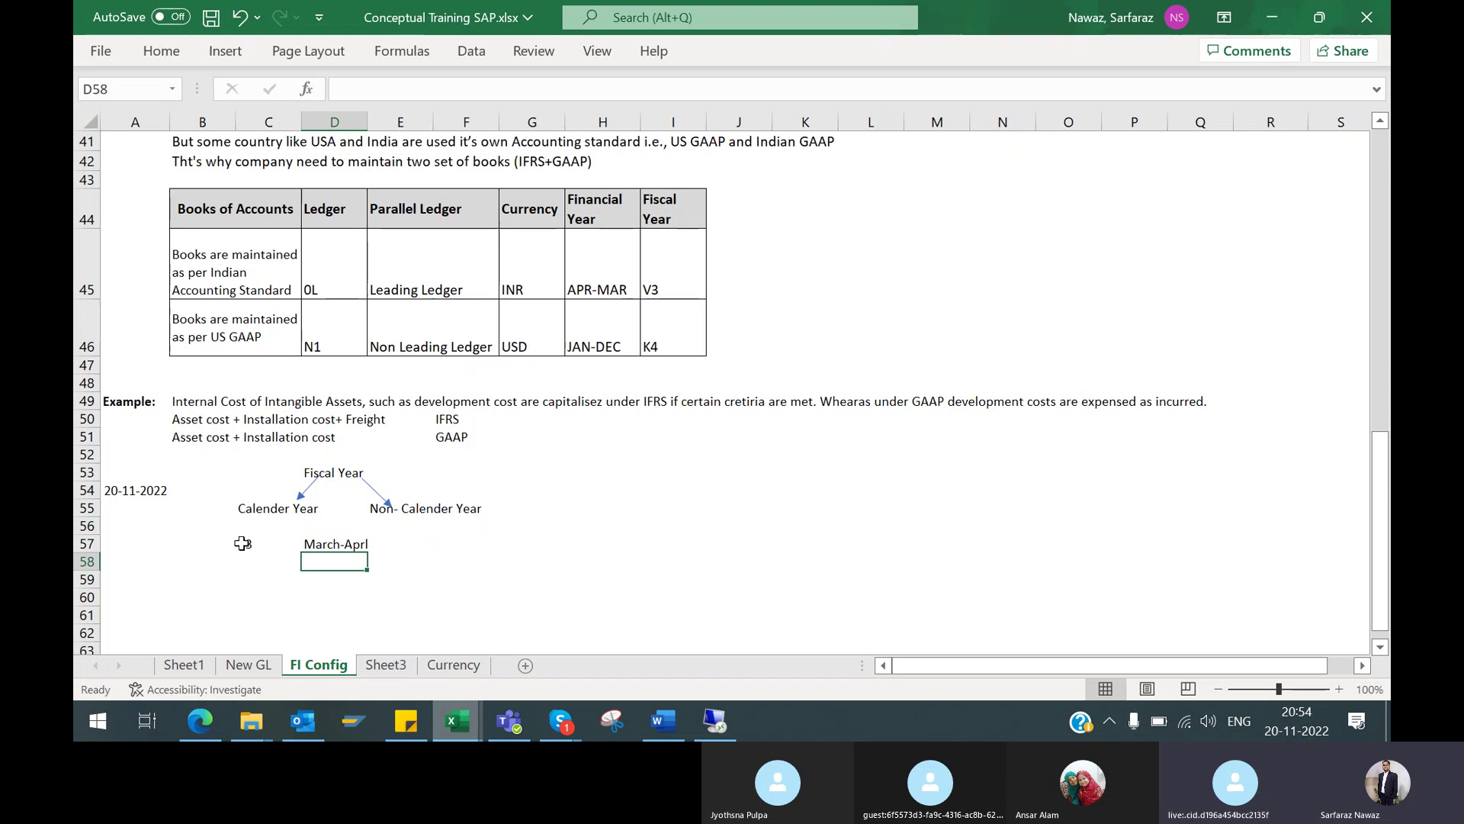
Enter the fiscal year variant K4 in C58 and its period "Jan - Dec" in D58
click(242, 543)
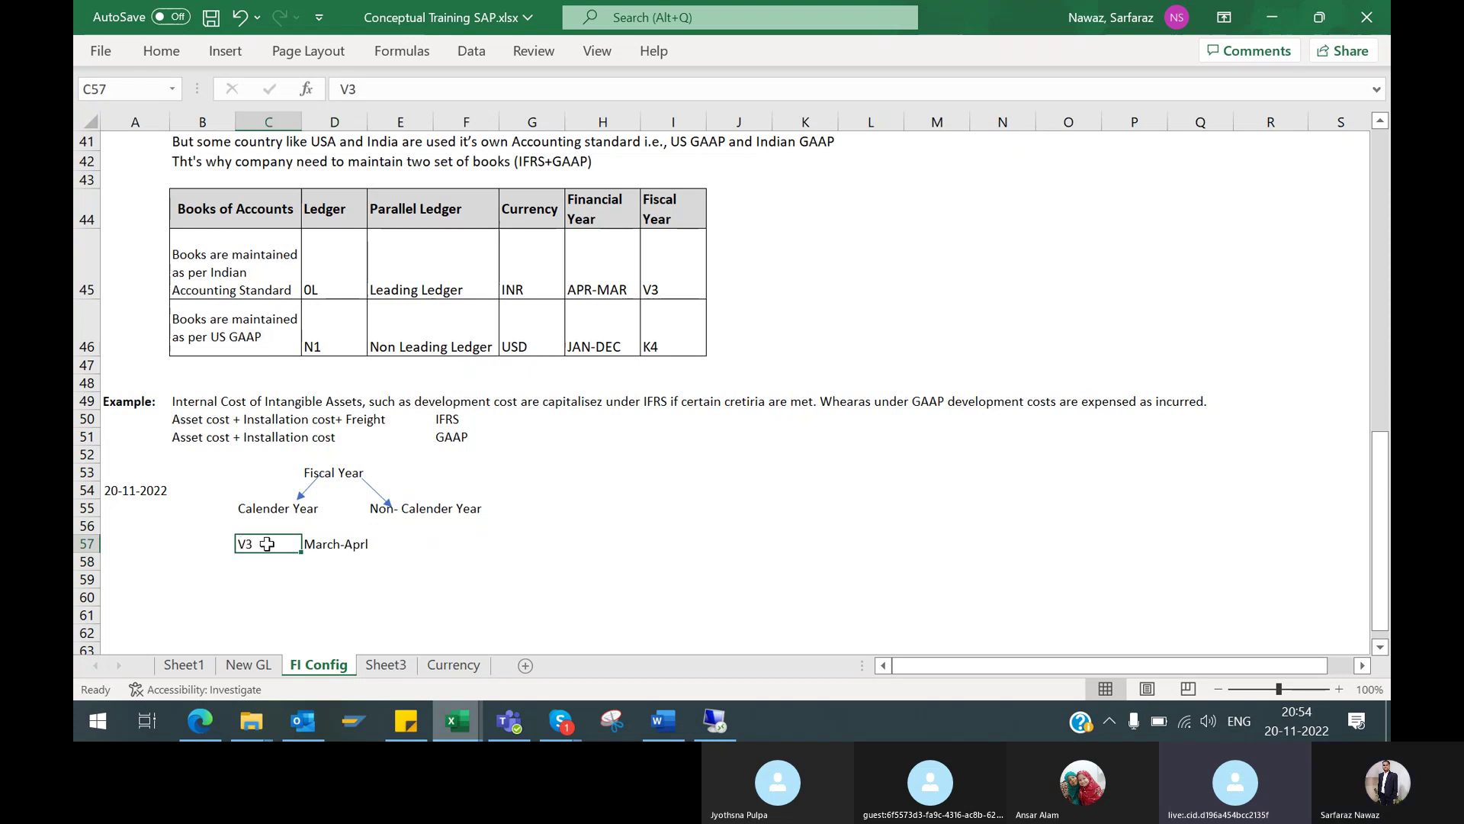
click(255, 565)
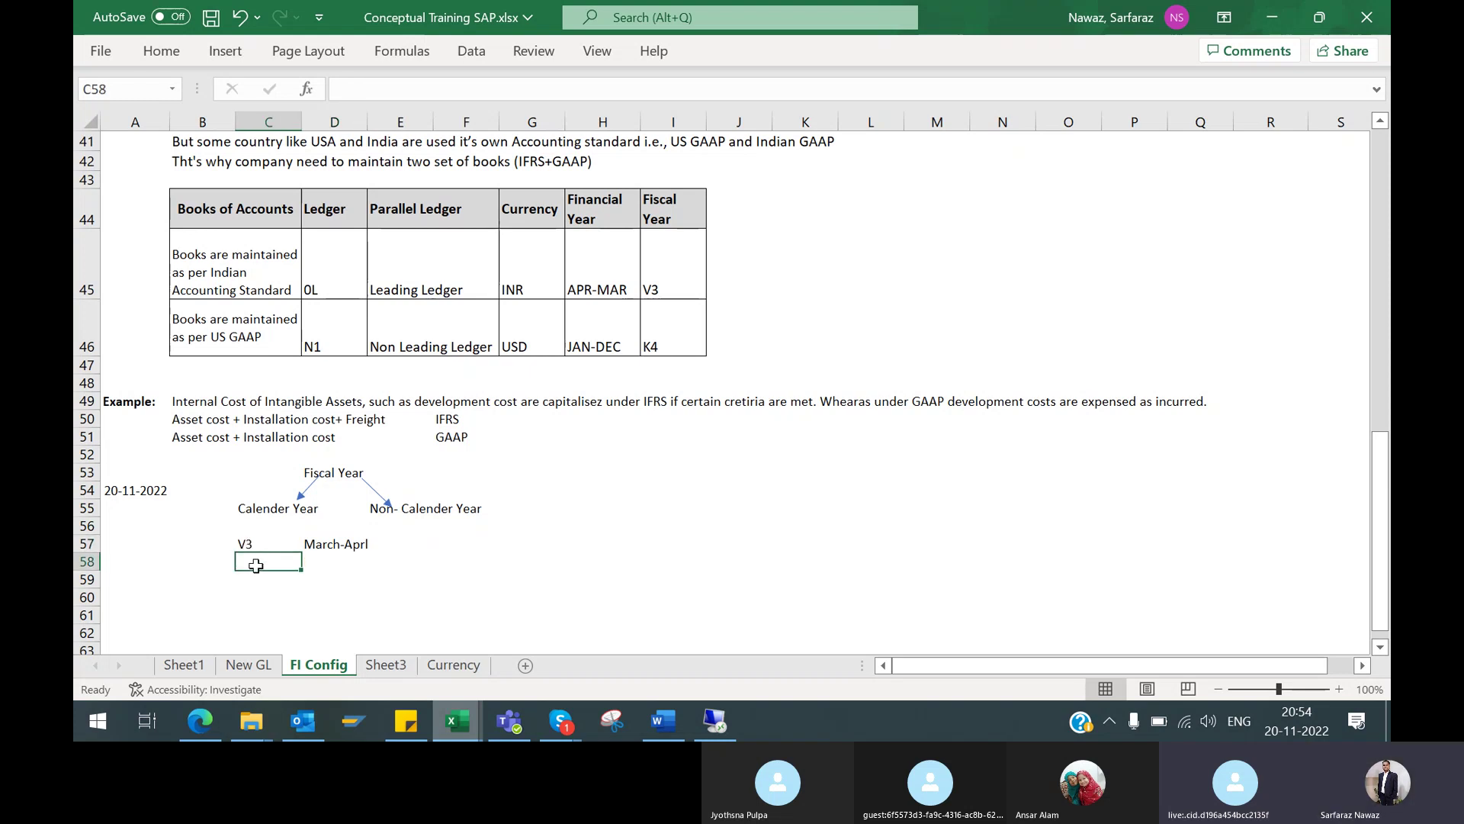
text(K4)
key(Return)
key(Up)
key(Right)
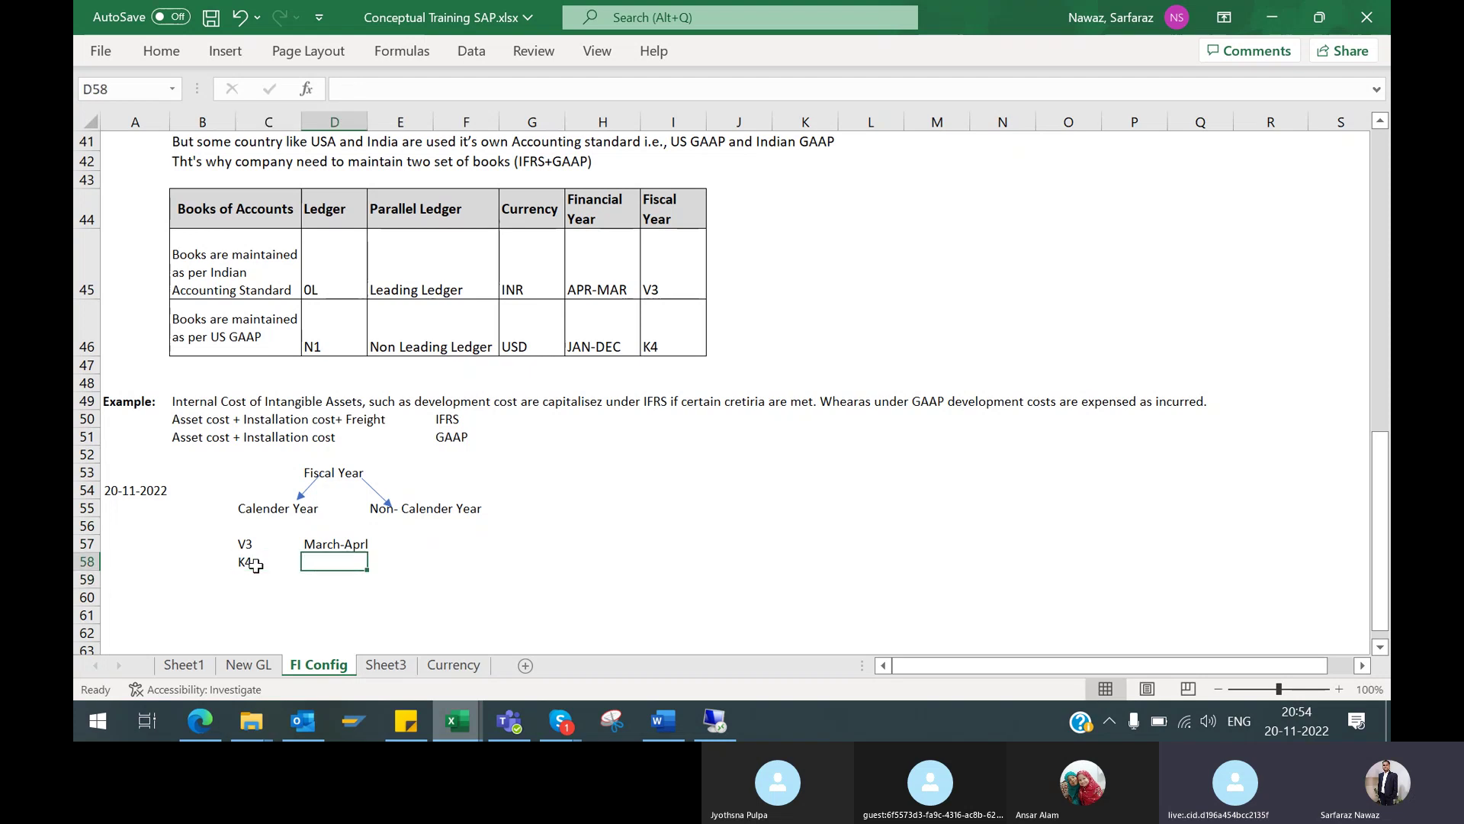
text(Jan - Dec)
key(Return)
key(Up)
click(242, 565)
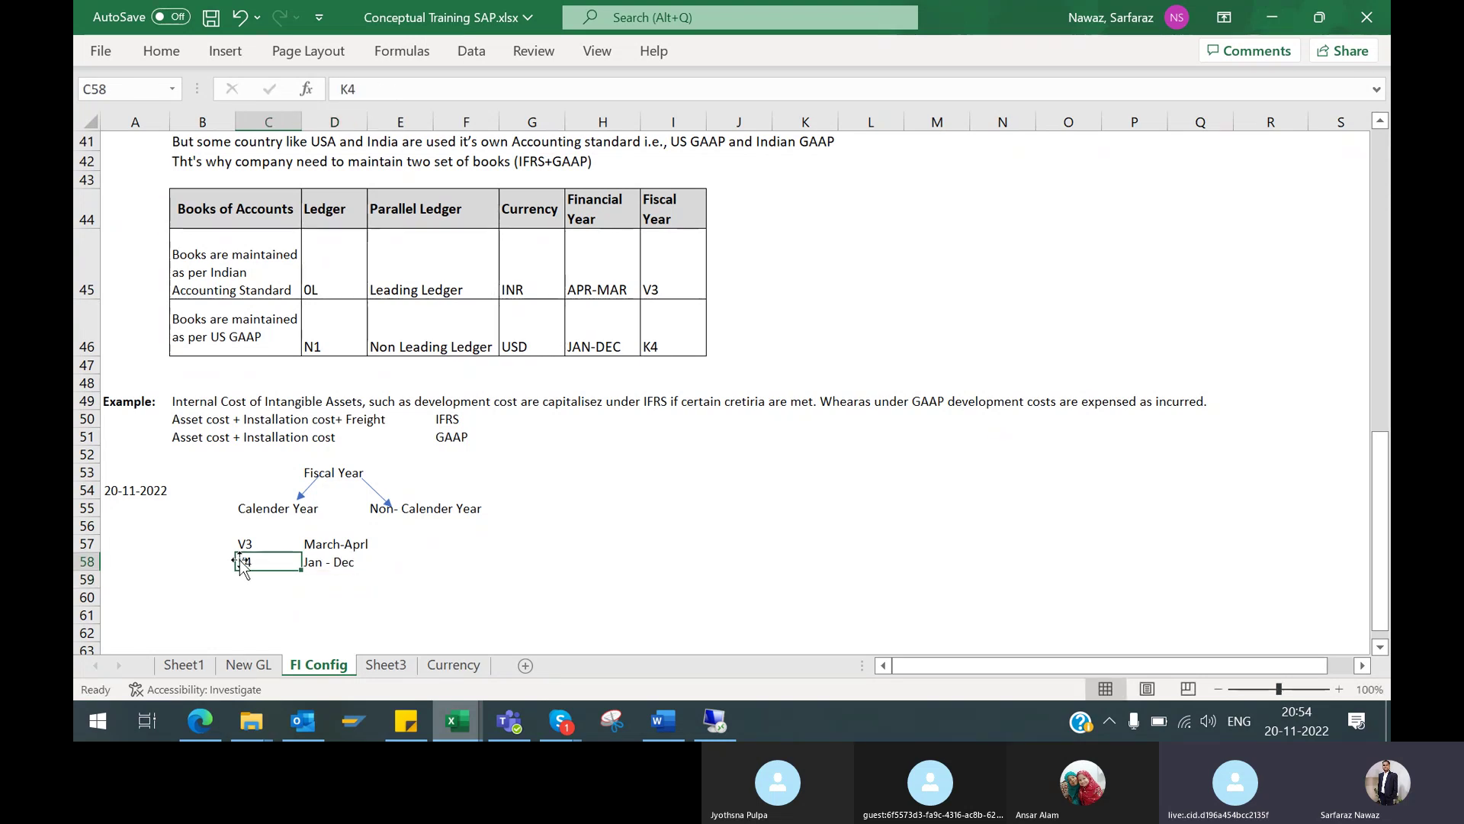
click(222, 562)
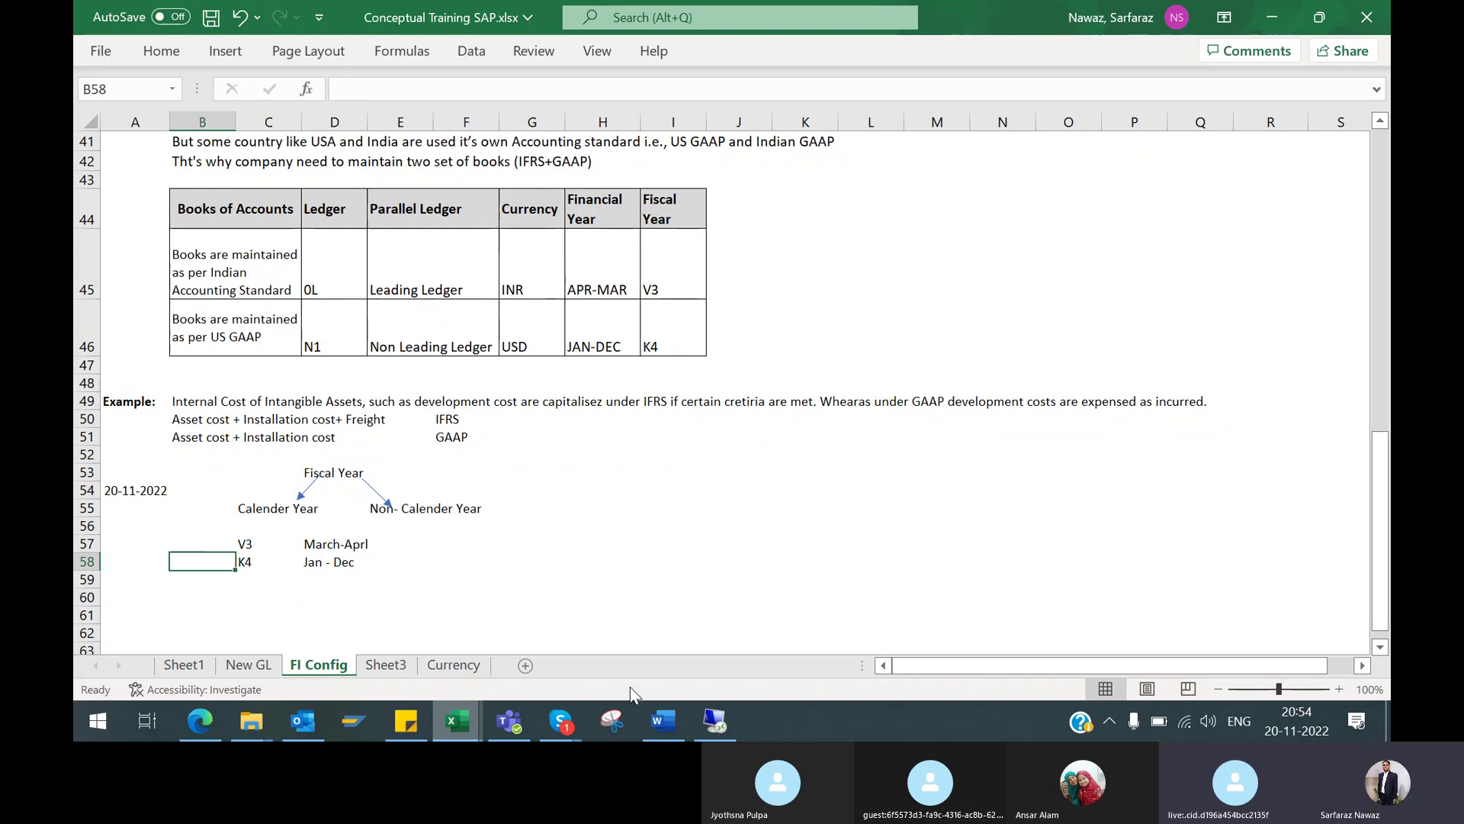
Switch to the SAP fiscal year variants overview and position the table at variant V3
mouse_move(715, 721)
click(704, 623)
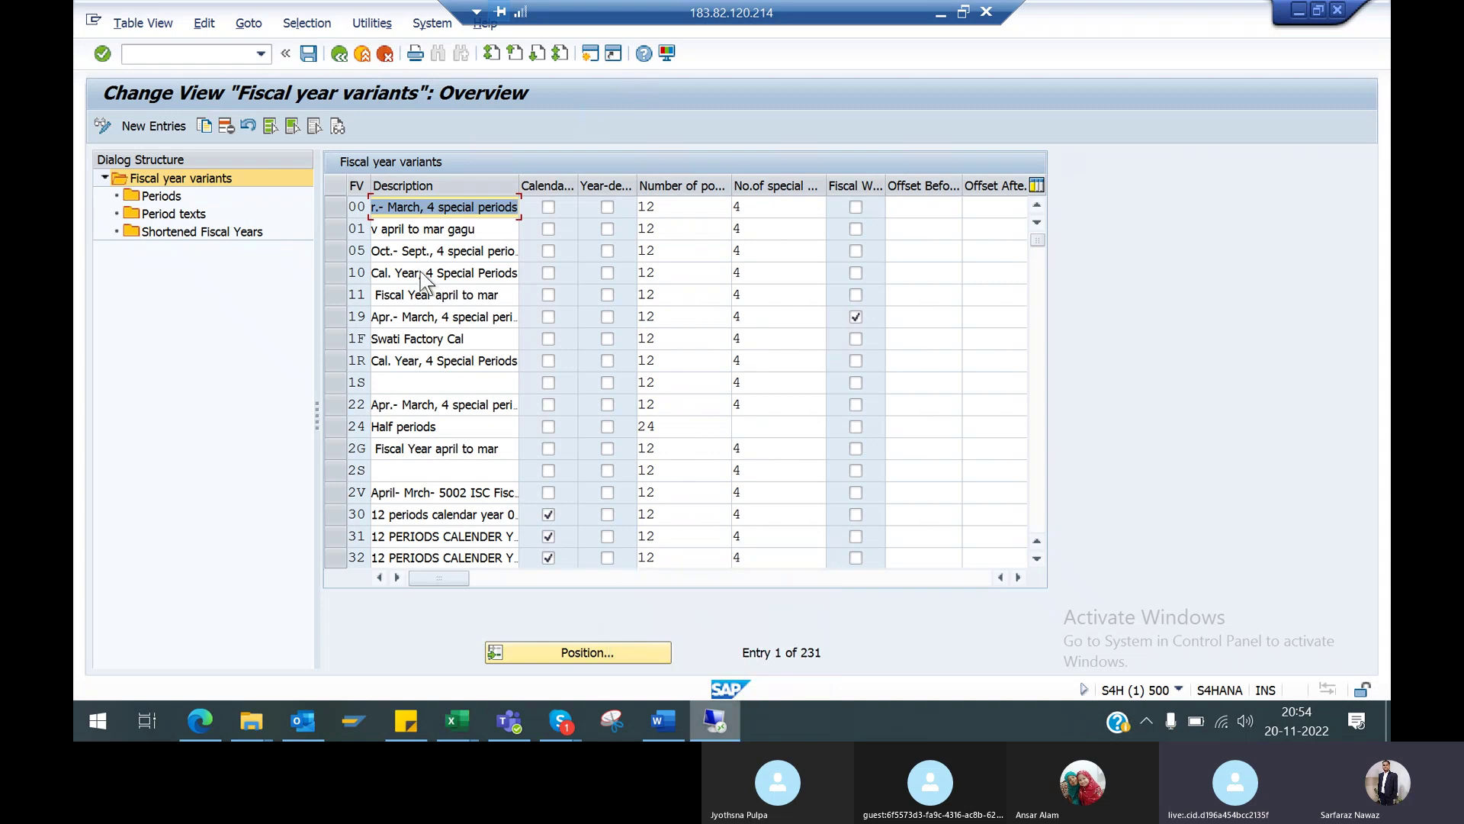
click(568, 653)
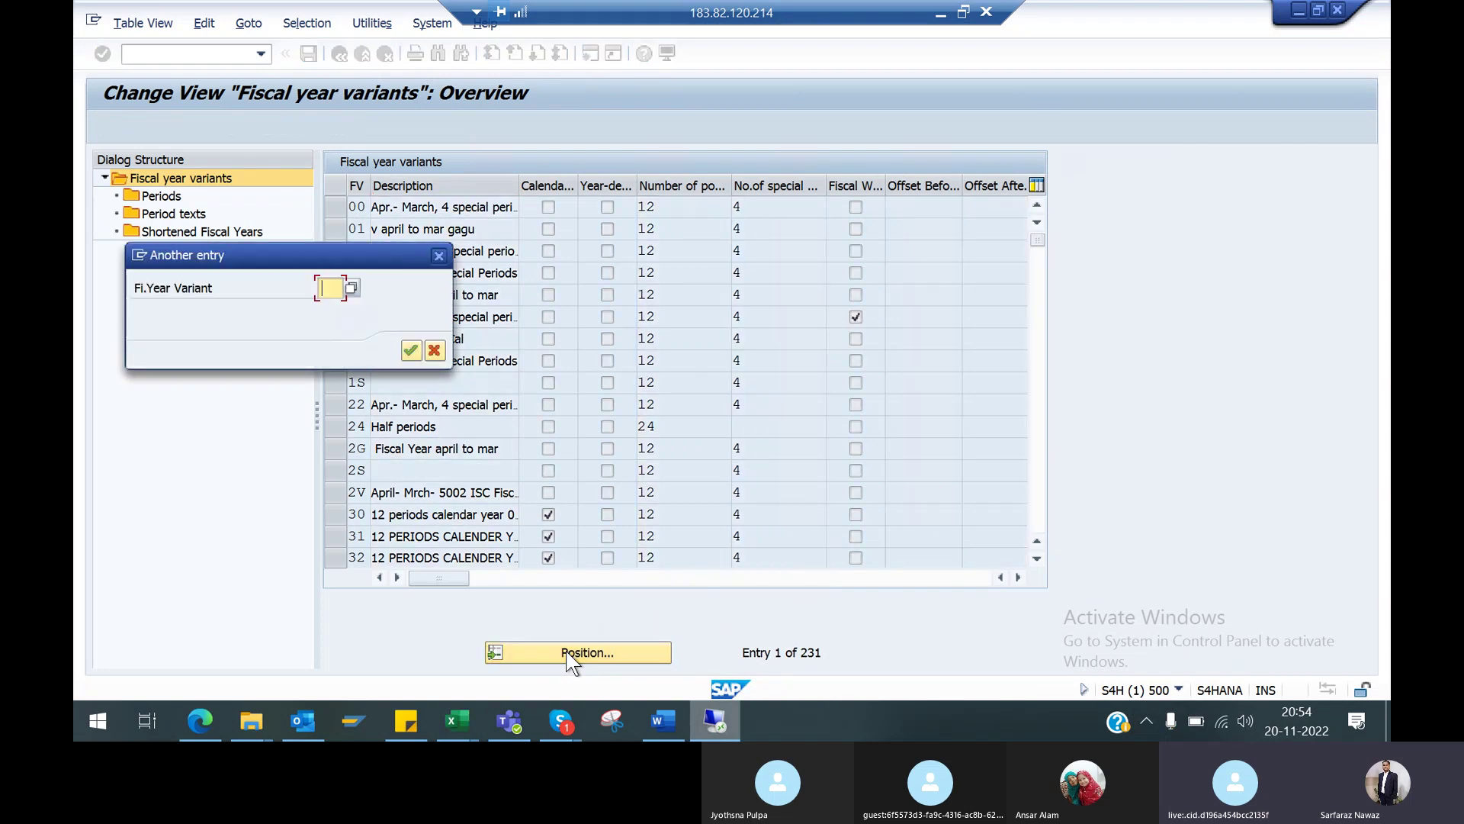
text(v3)
key(Return)
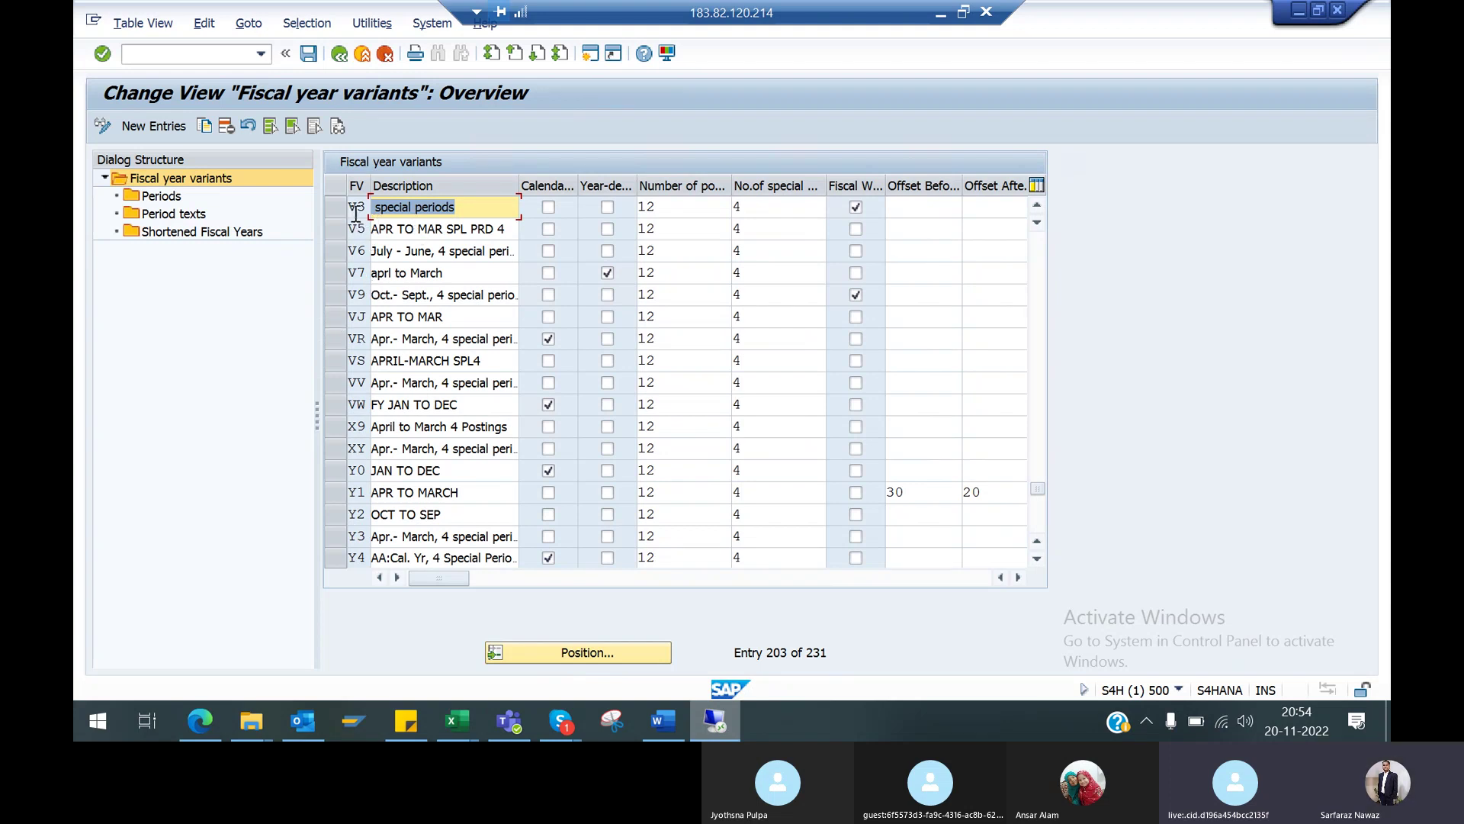
Examine variant V3's number of periods, description and key, and select its row
click(691, 208)
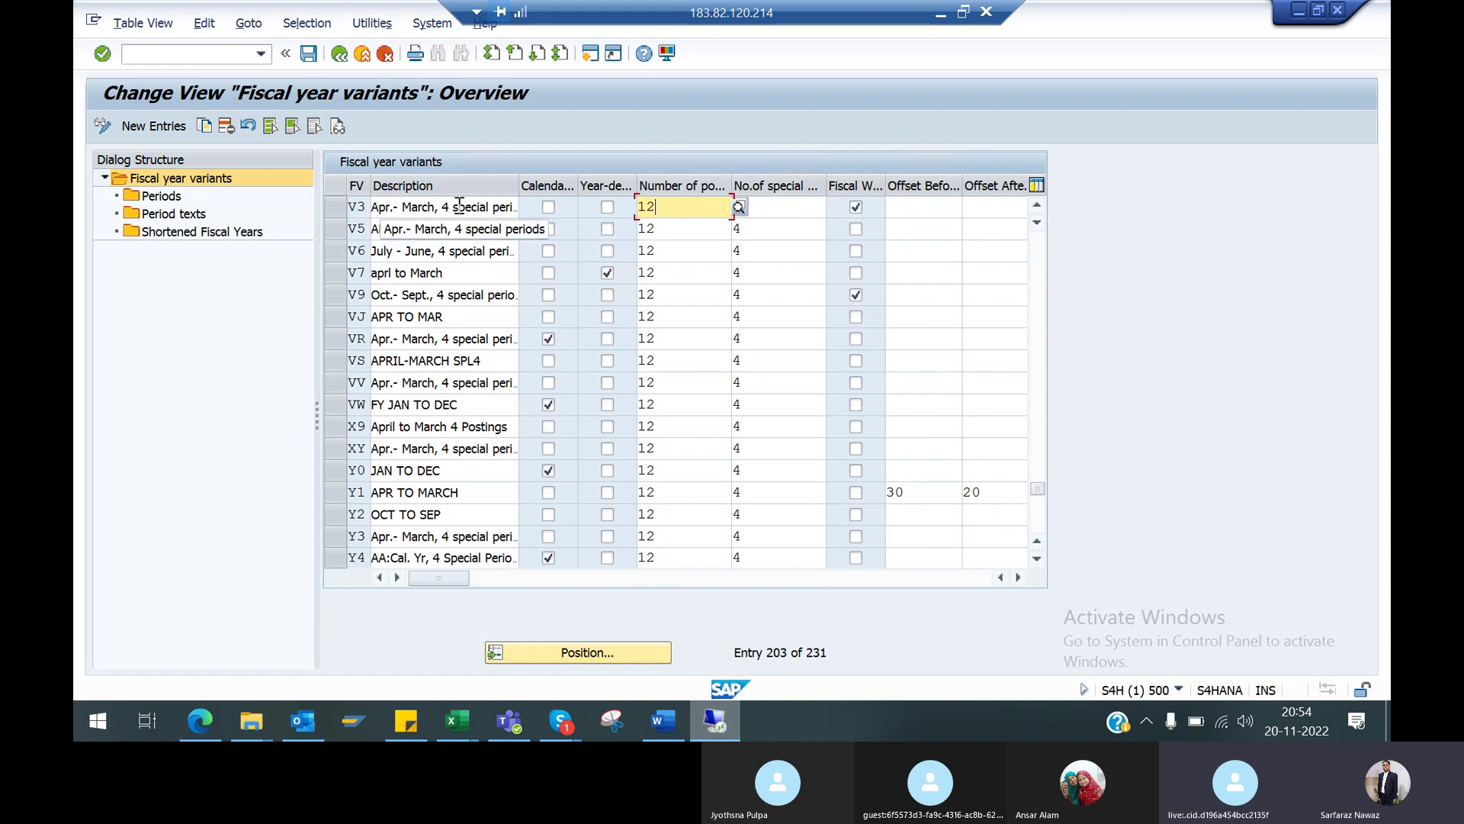
click(373, 207)
drag(374, 207, 438, 210)
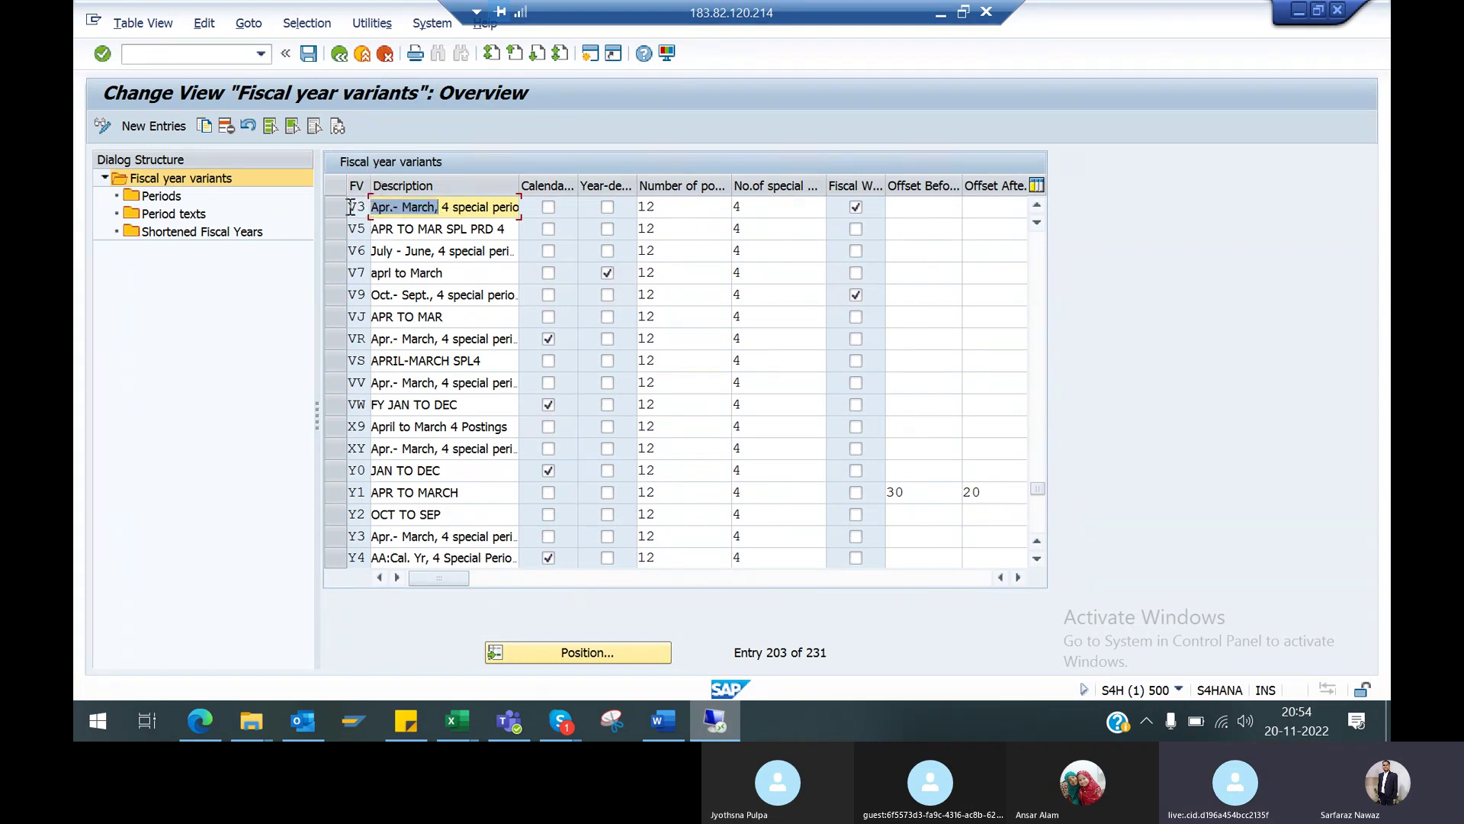
drag(350, 207, 367, 207)
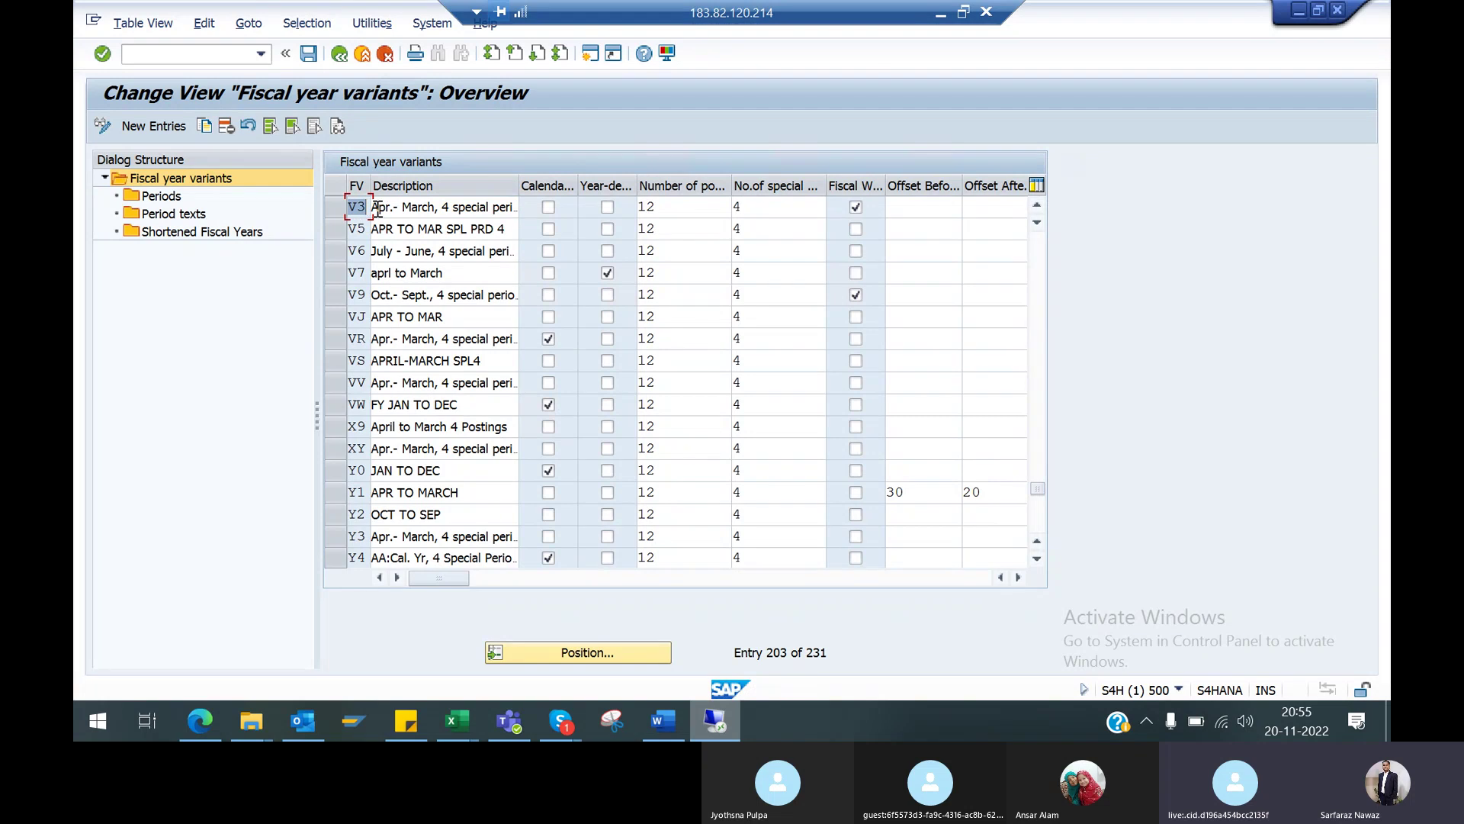
click(336, 207)
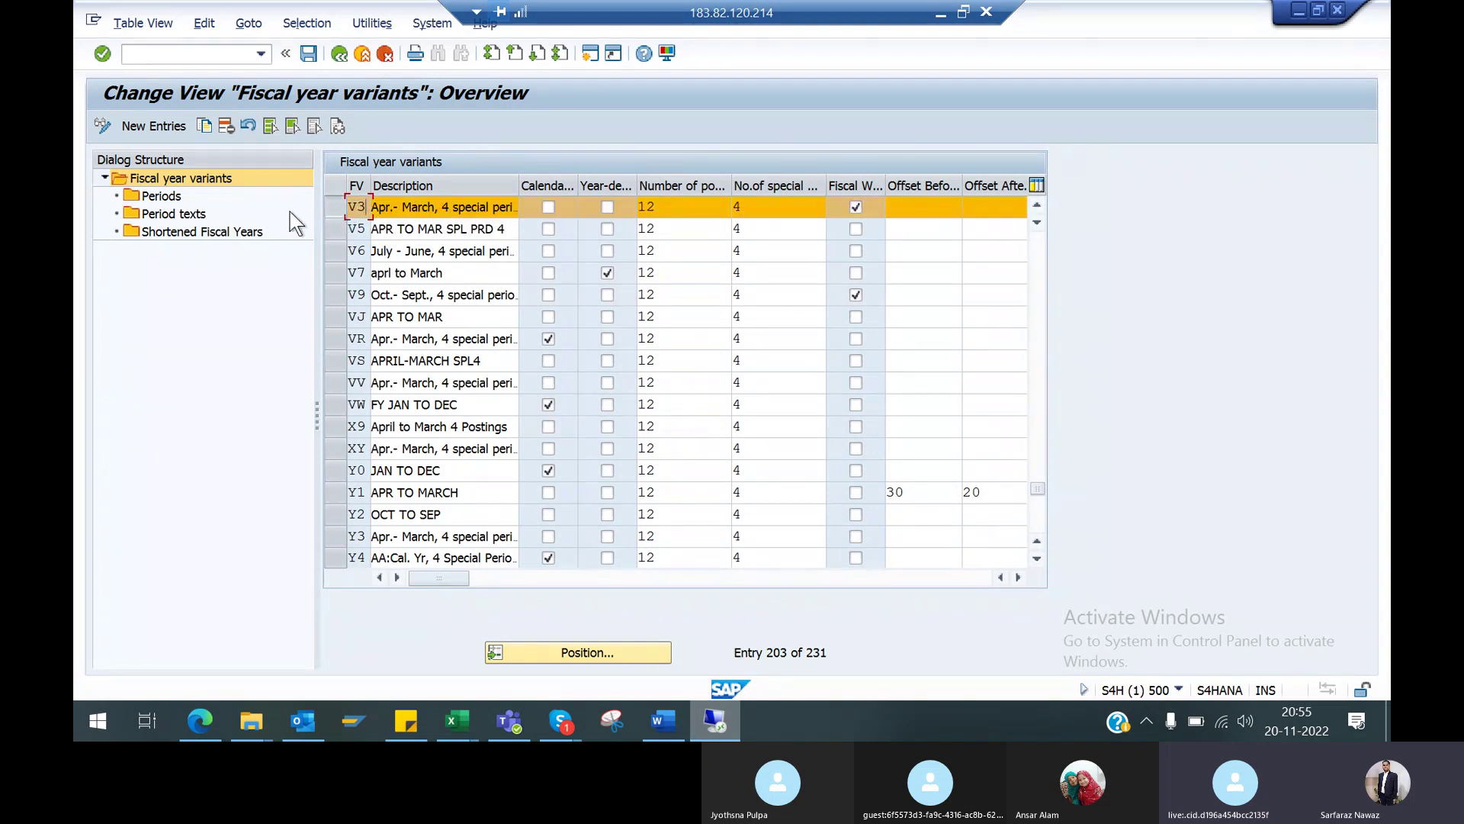
Open the periods of variant V3 and examine the month, day, period and year shift assignments through month 12, marking the month 4 row
double_click(162, 197)
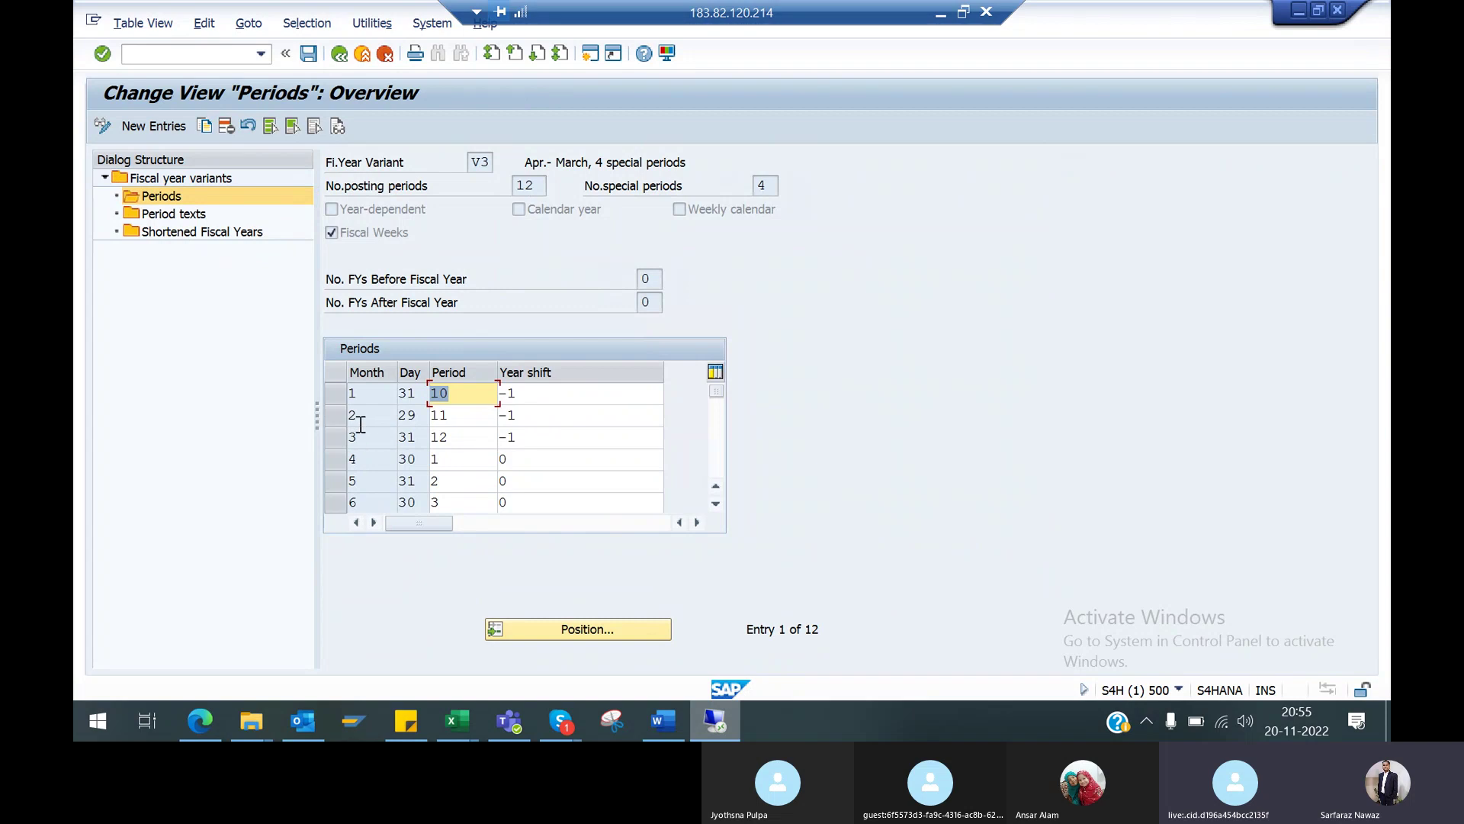
click(715, 503)
click(716, 504)
click(715, 503)
click(716, 504)
click(716, 503)
click(715, 504)
click(715, 503)
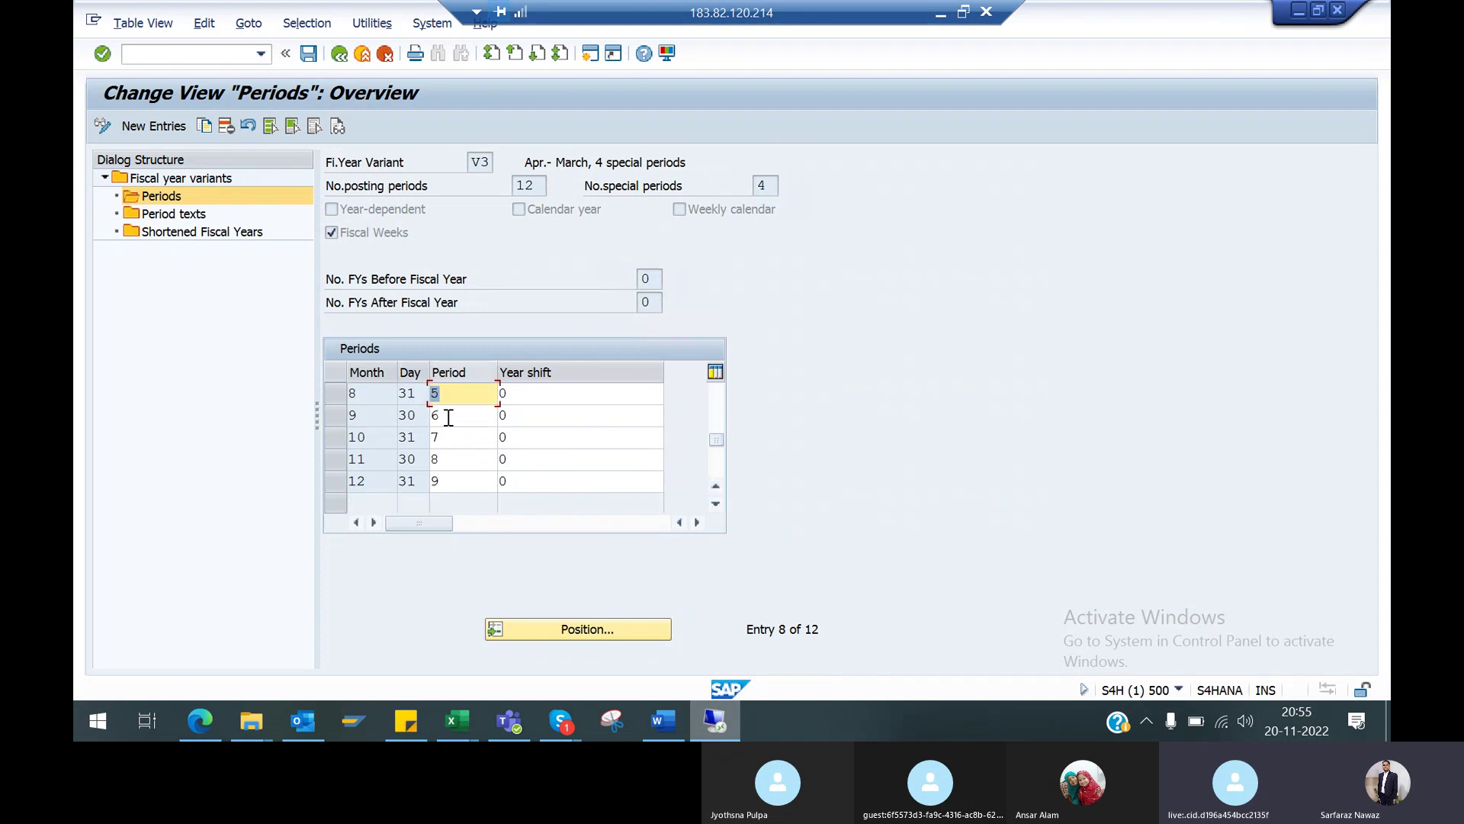
drag(717, 441, 731, 379)
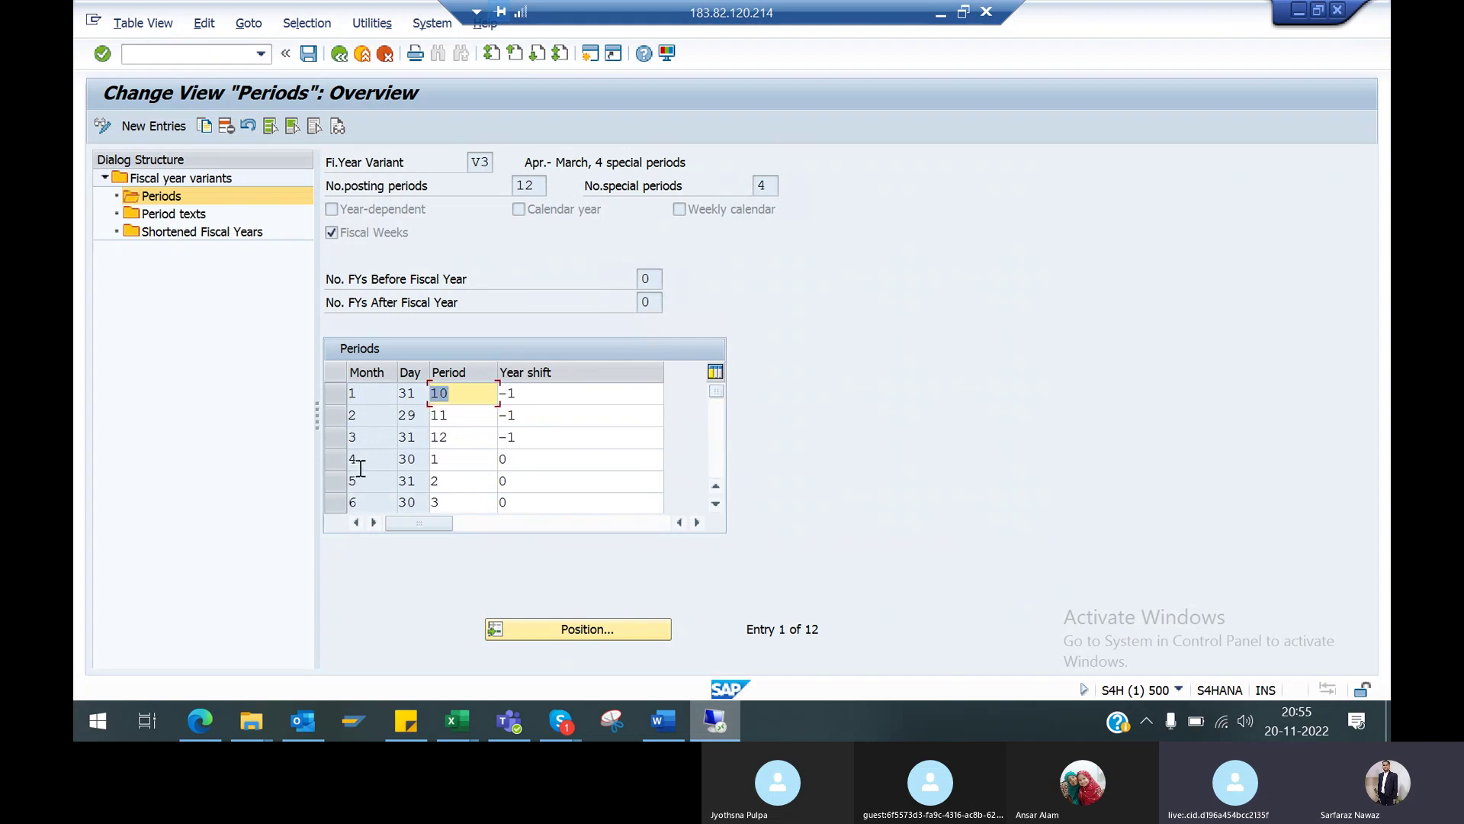
click(340, 458)
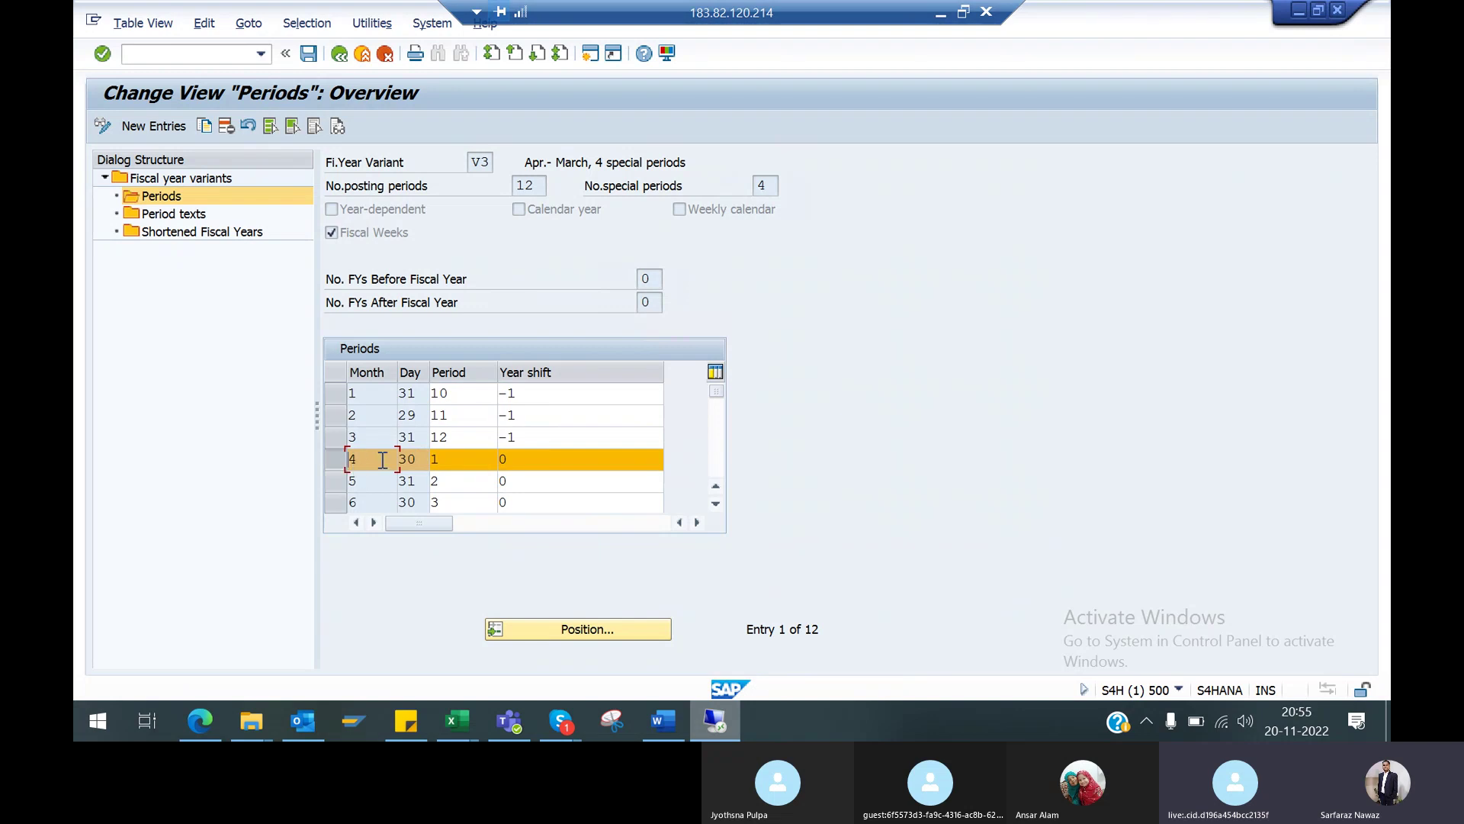
click(337, 457)
click(337, 458)
key(alt+Tab)
key(alt+Tab)
mouse_move(545, 724)
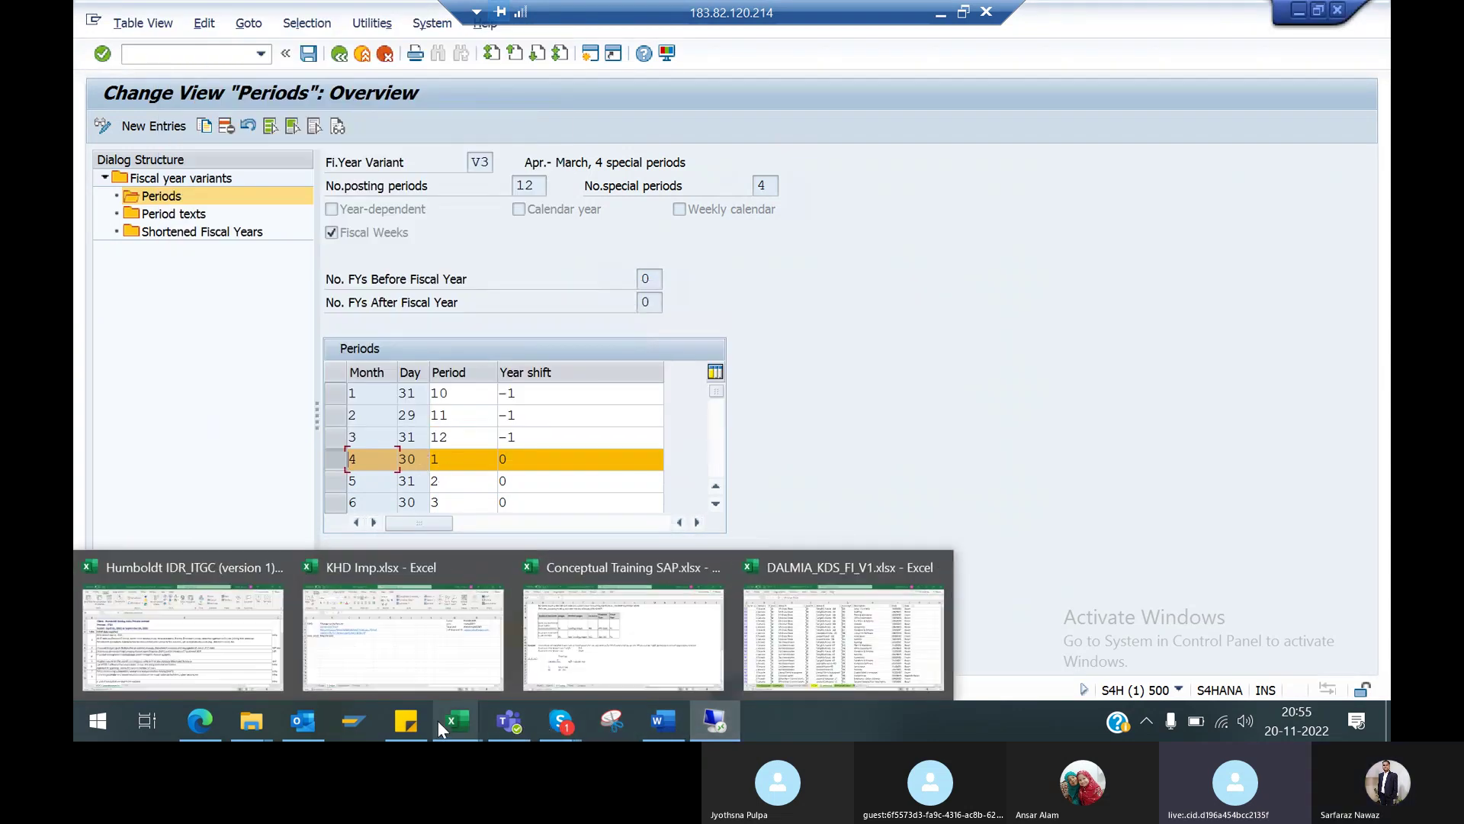
mouse_move(471, 732)
click(590, 656)
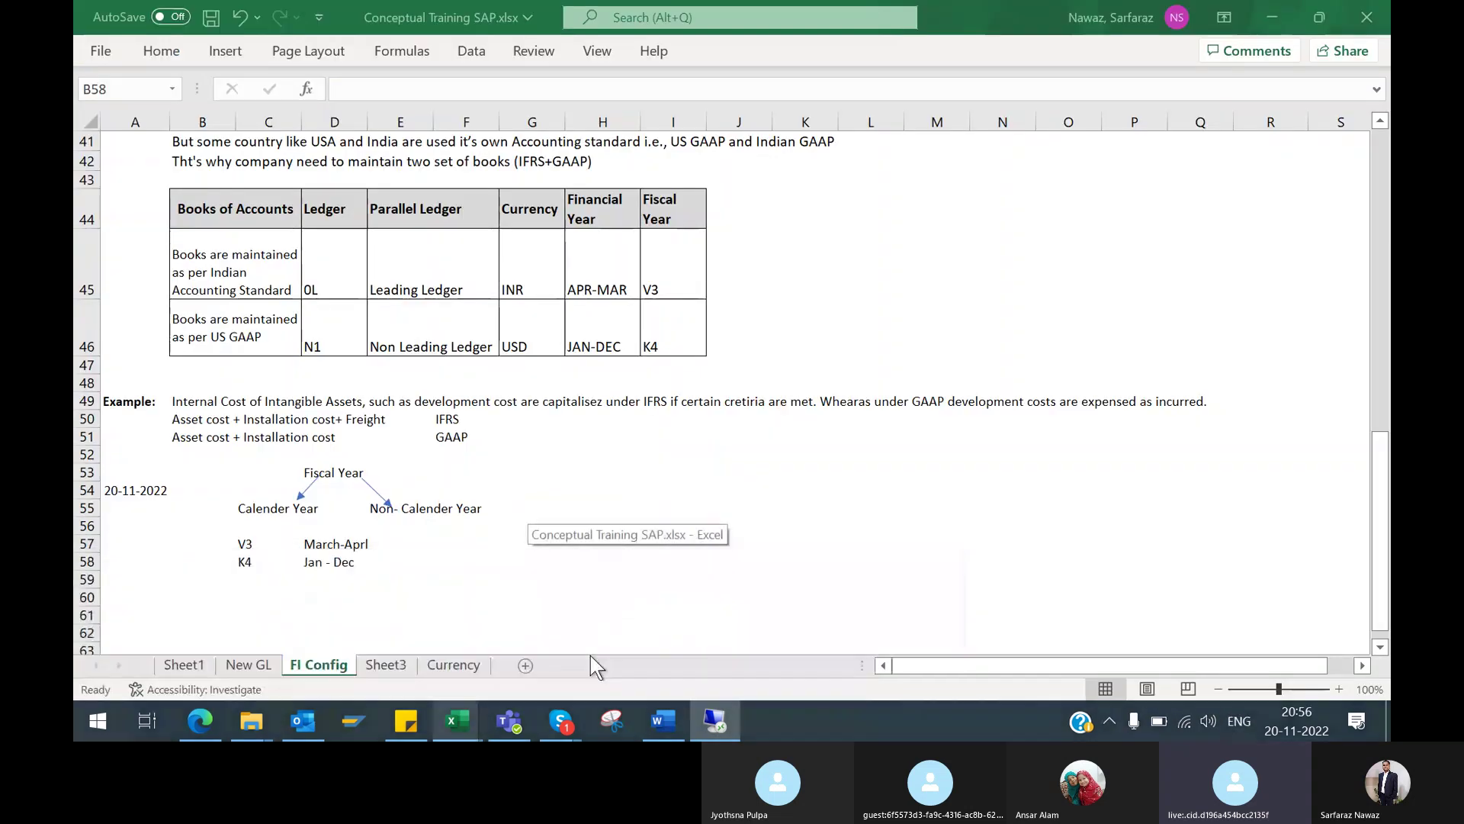
key(alt+Tab)
key(alt+Tab)
key(alt+Tab)
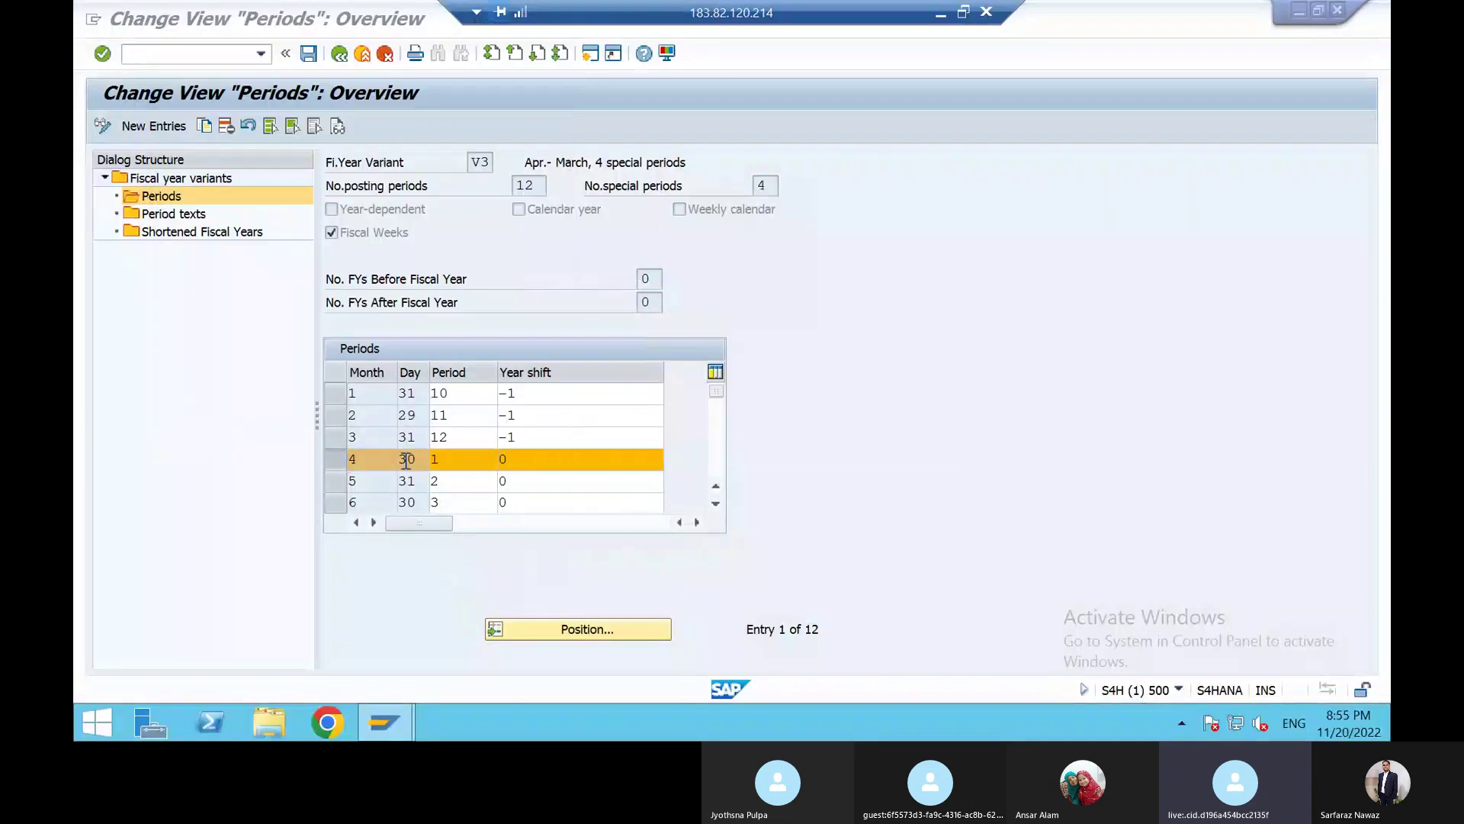
click(334, 458)
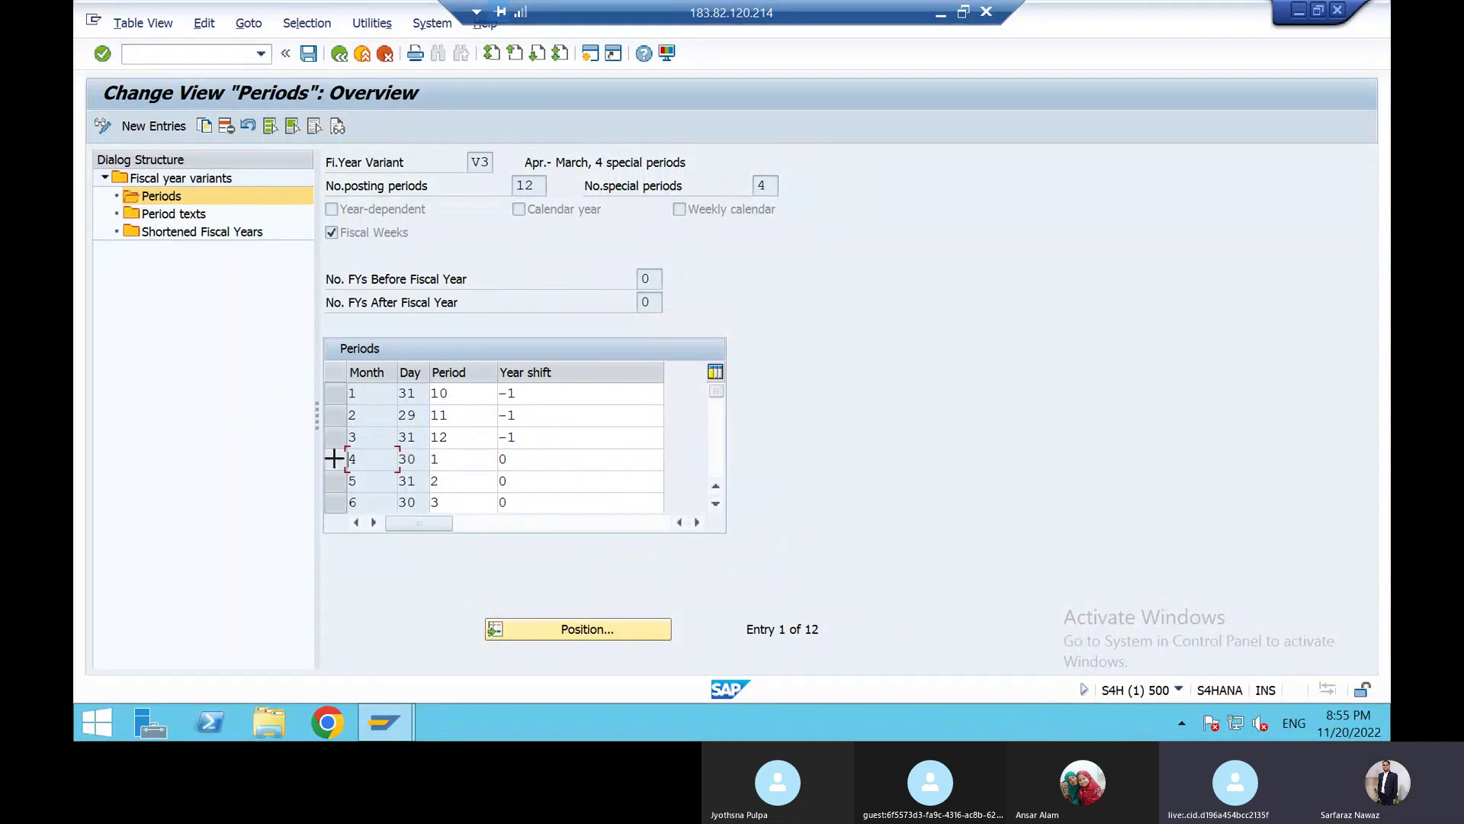
Try to copy V3's period rows for months 1 to 6 into the workbook at H54, and undo the paste
drag(344, 389, 599, 509)
key(ctrl+c)
key(alt+Tab)
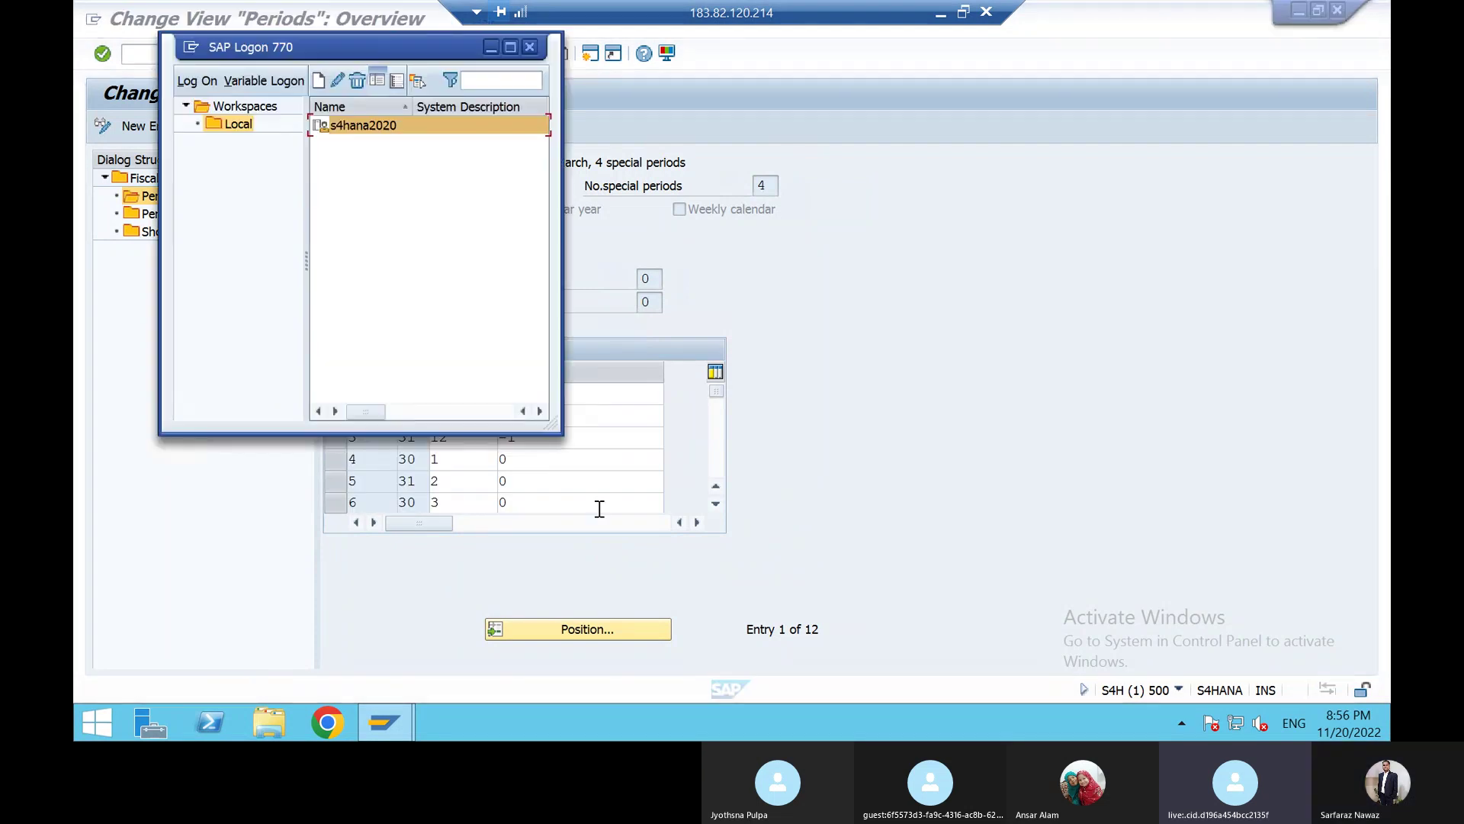
key(alt+Tab)
click(943, 16)
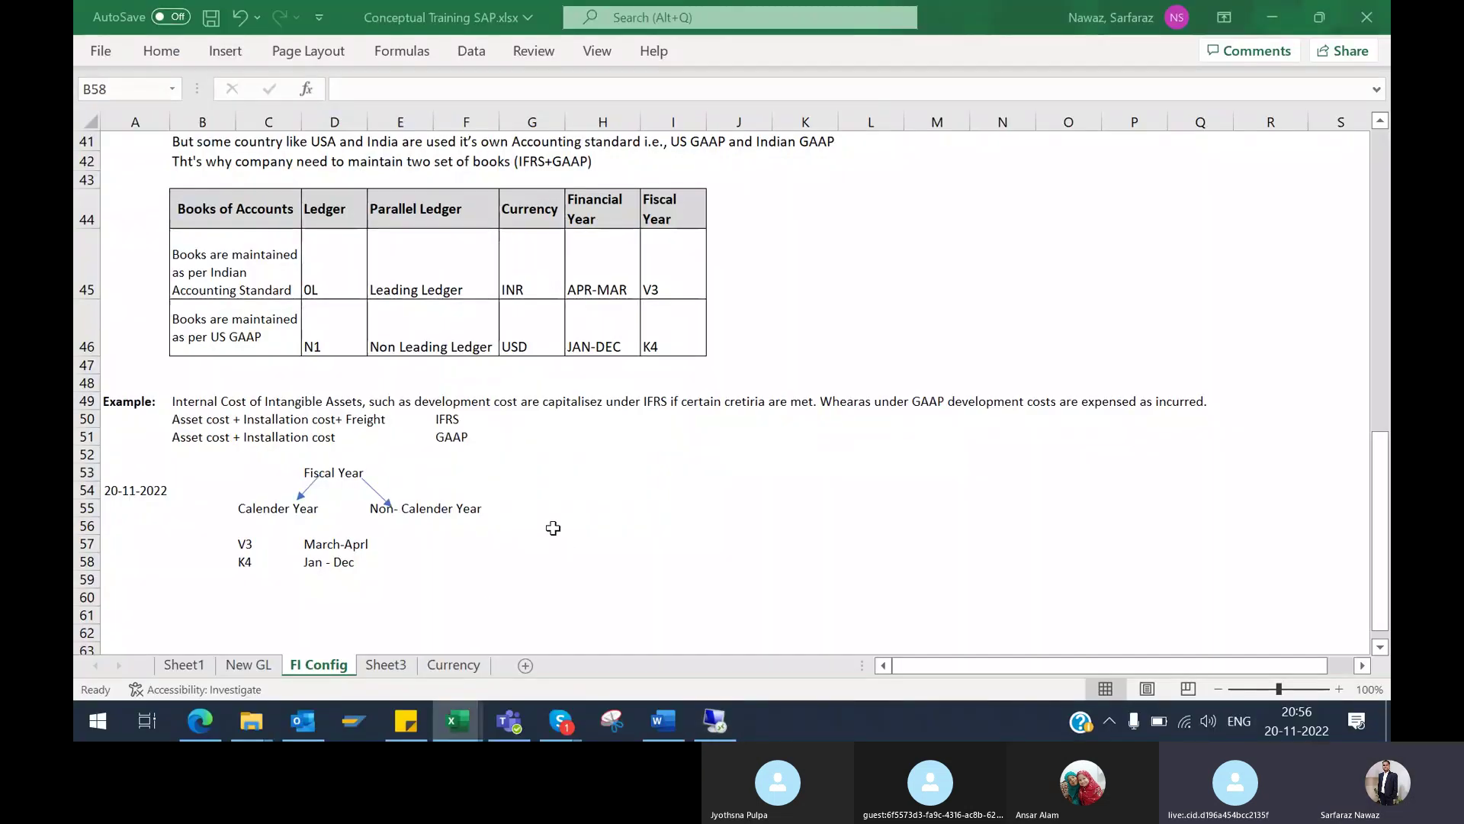
click(568, 489)
key(ctrl+v)
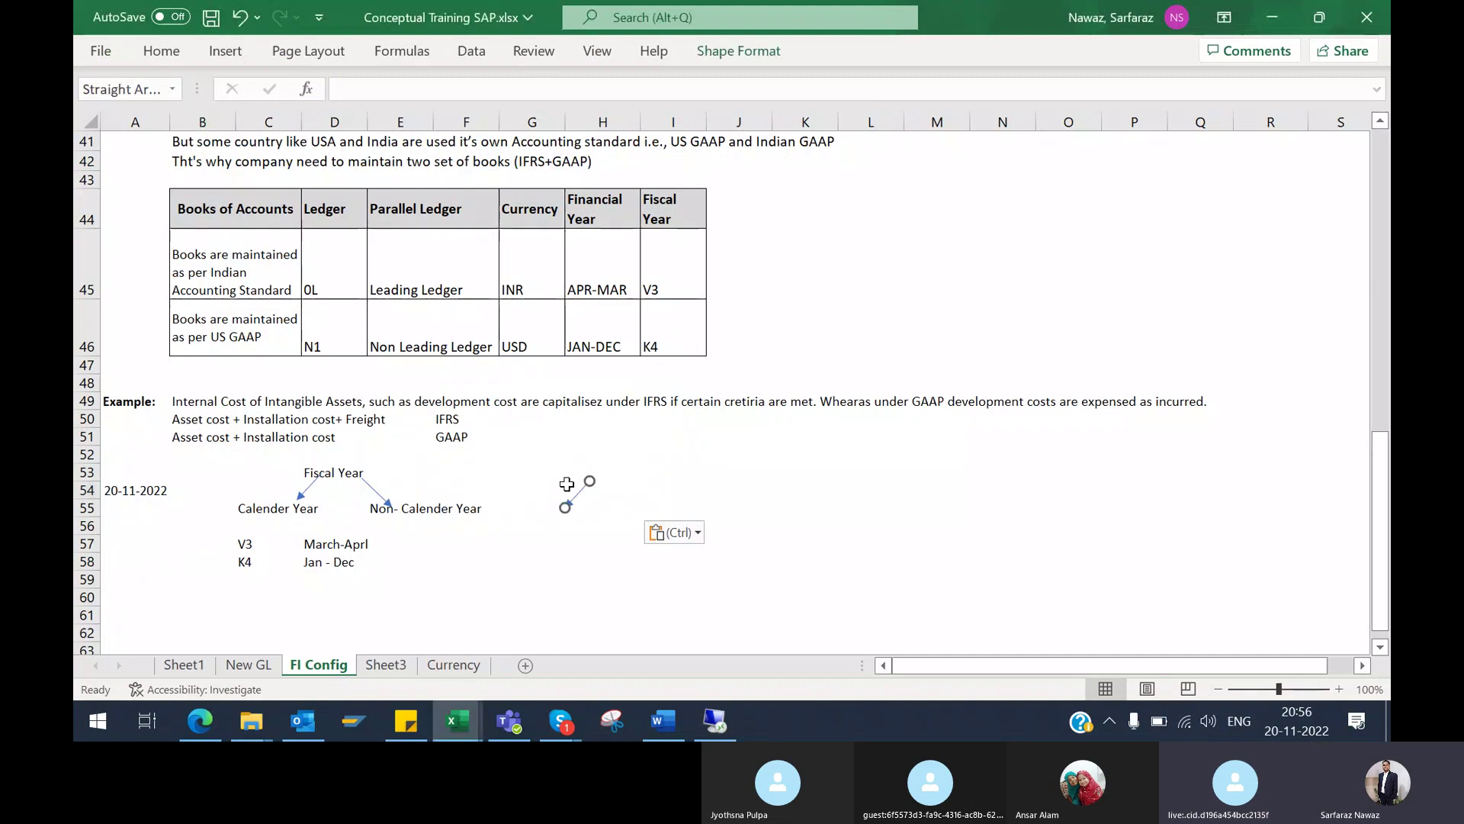
key(ctrl+z)
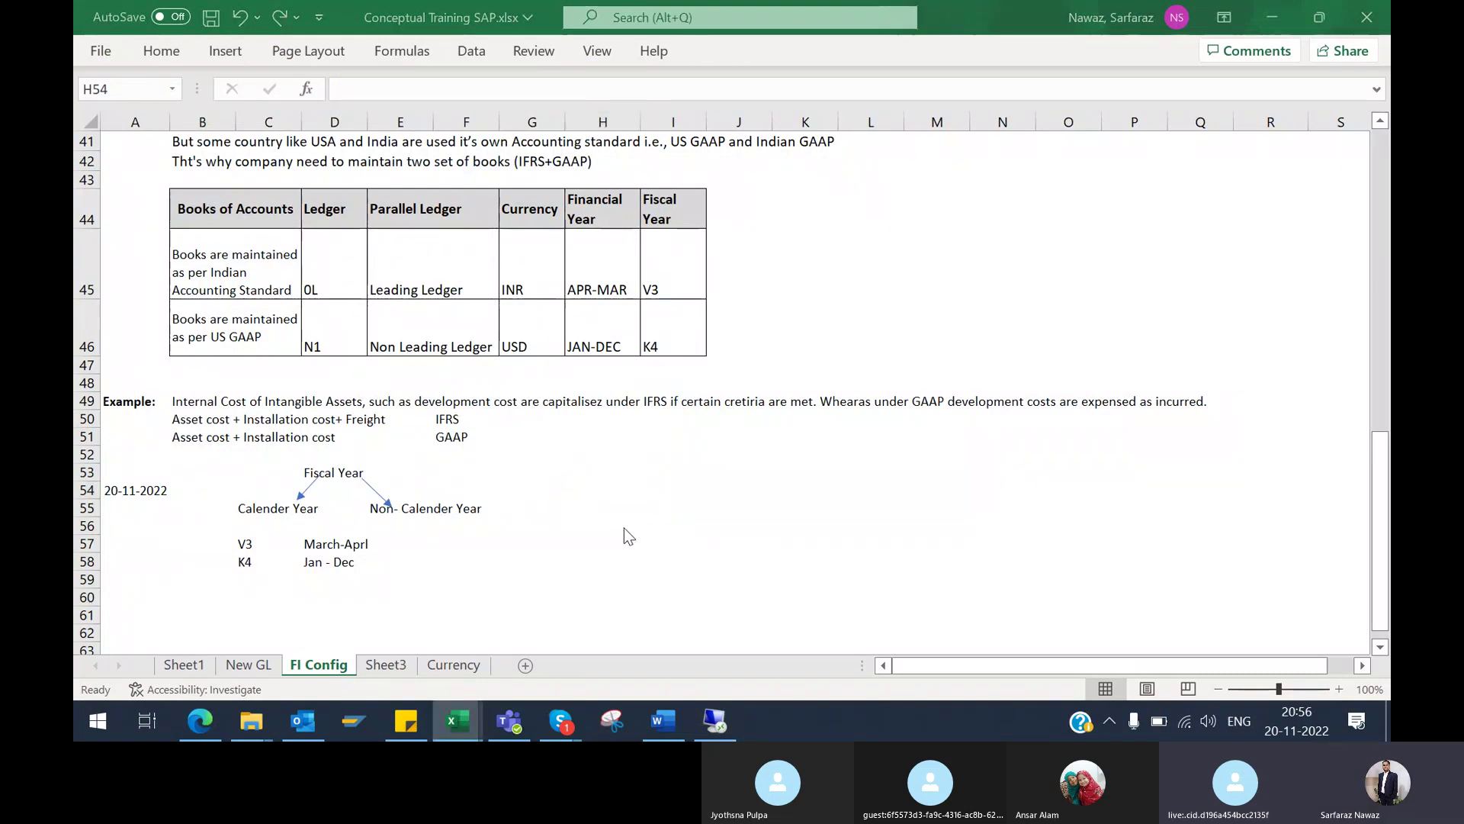
Switch to the Conceptual Training SAP workbook and fill G55:G66 with the month numbers 1 to 12
key(alt+Tab)
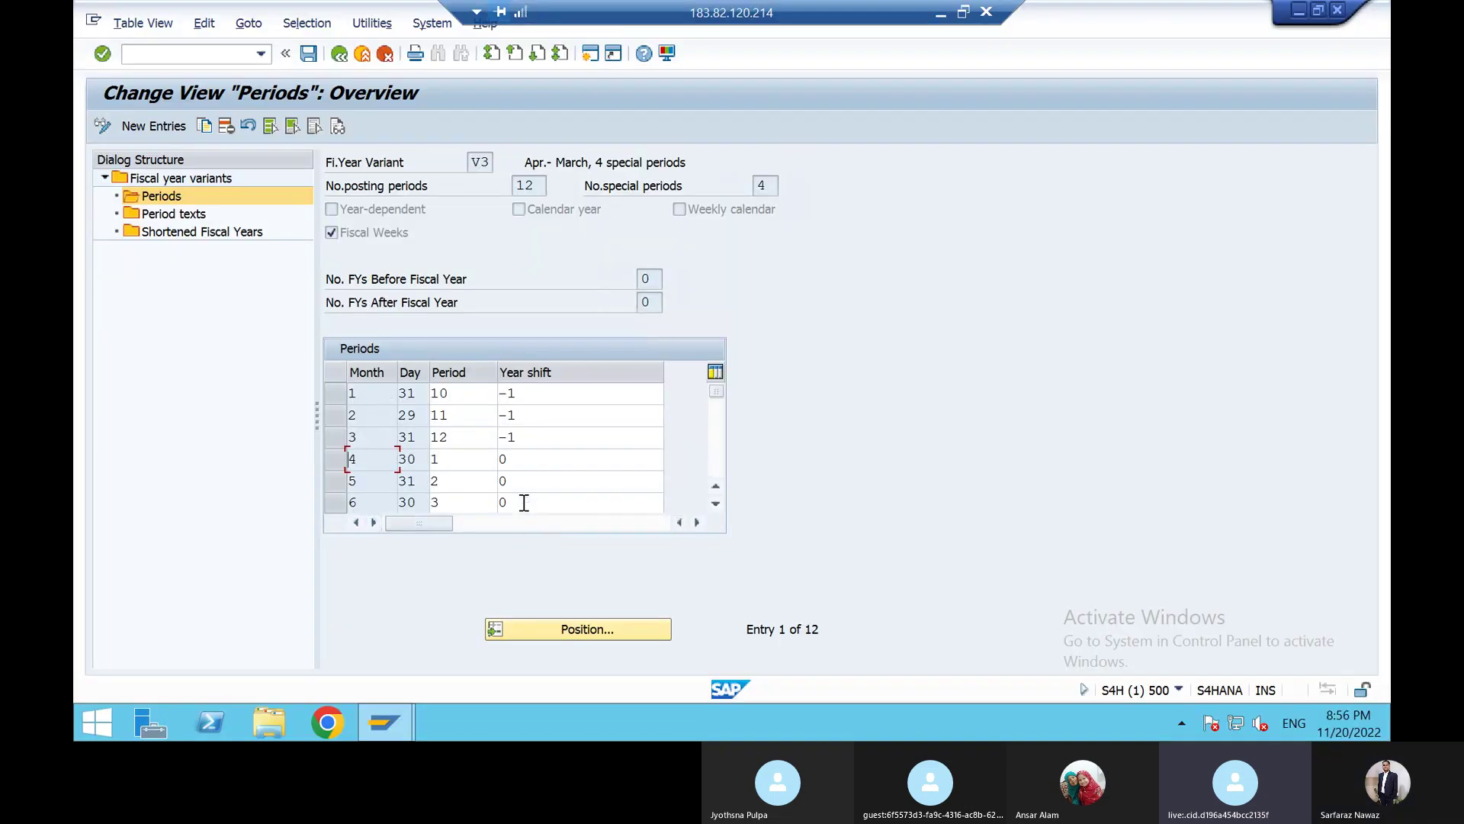
key(alt+Tab)
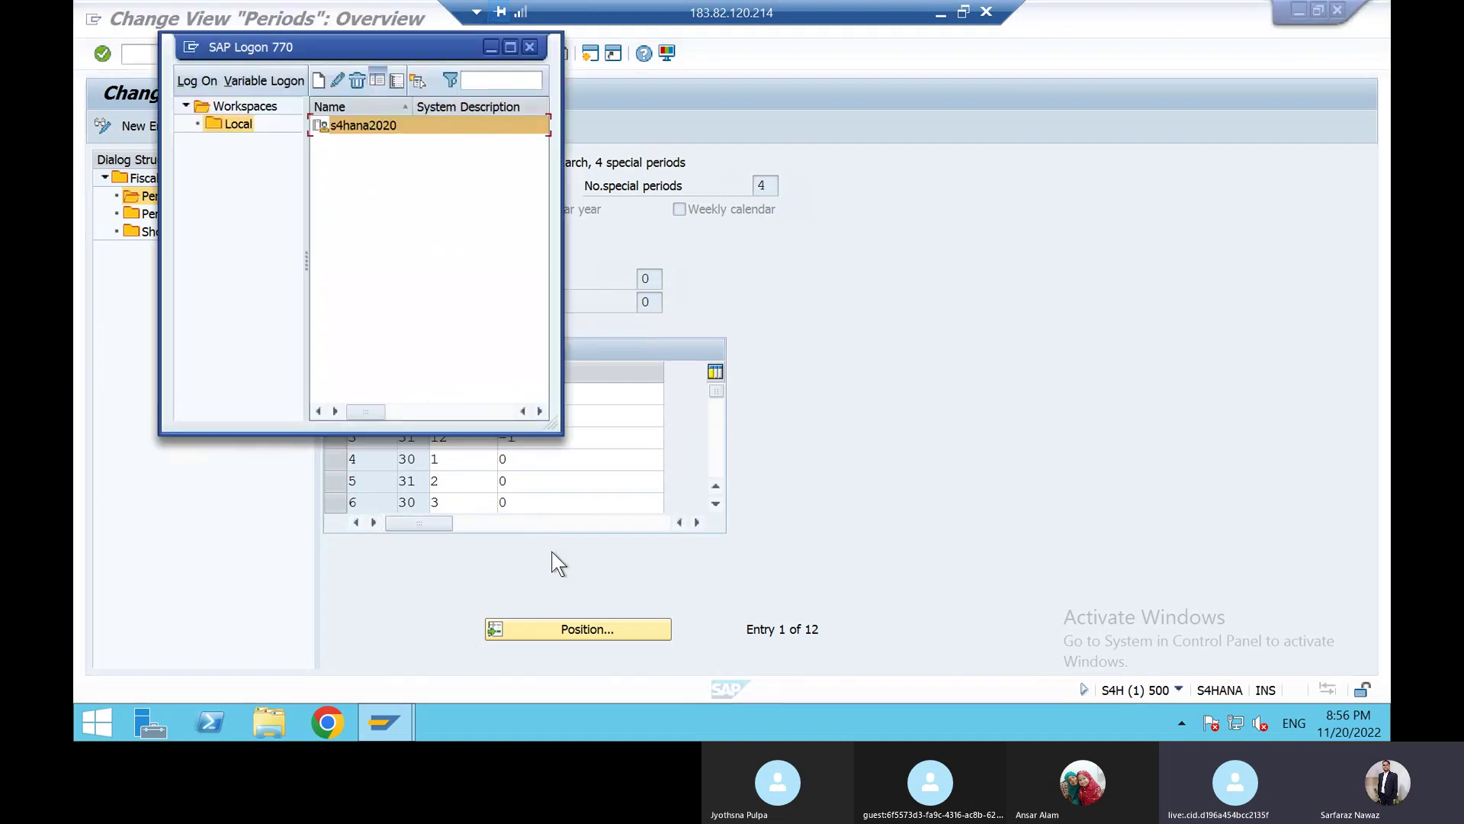
key(alt+Tab)
click(940, 16)
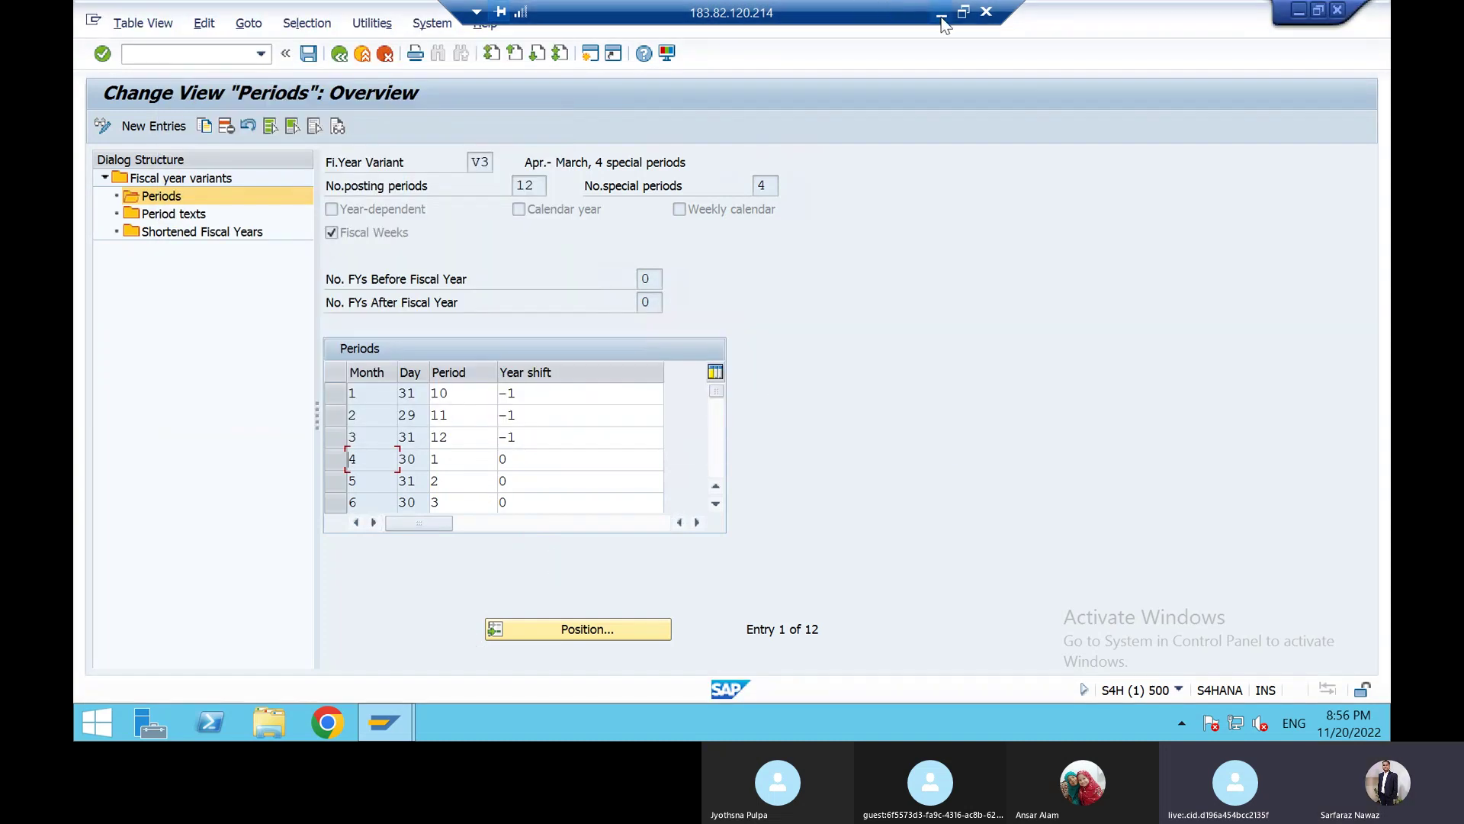
click(538, 522)
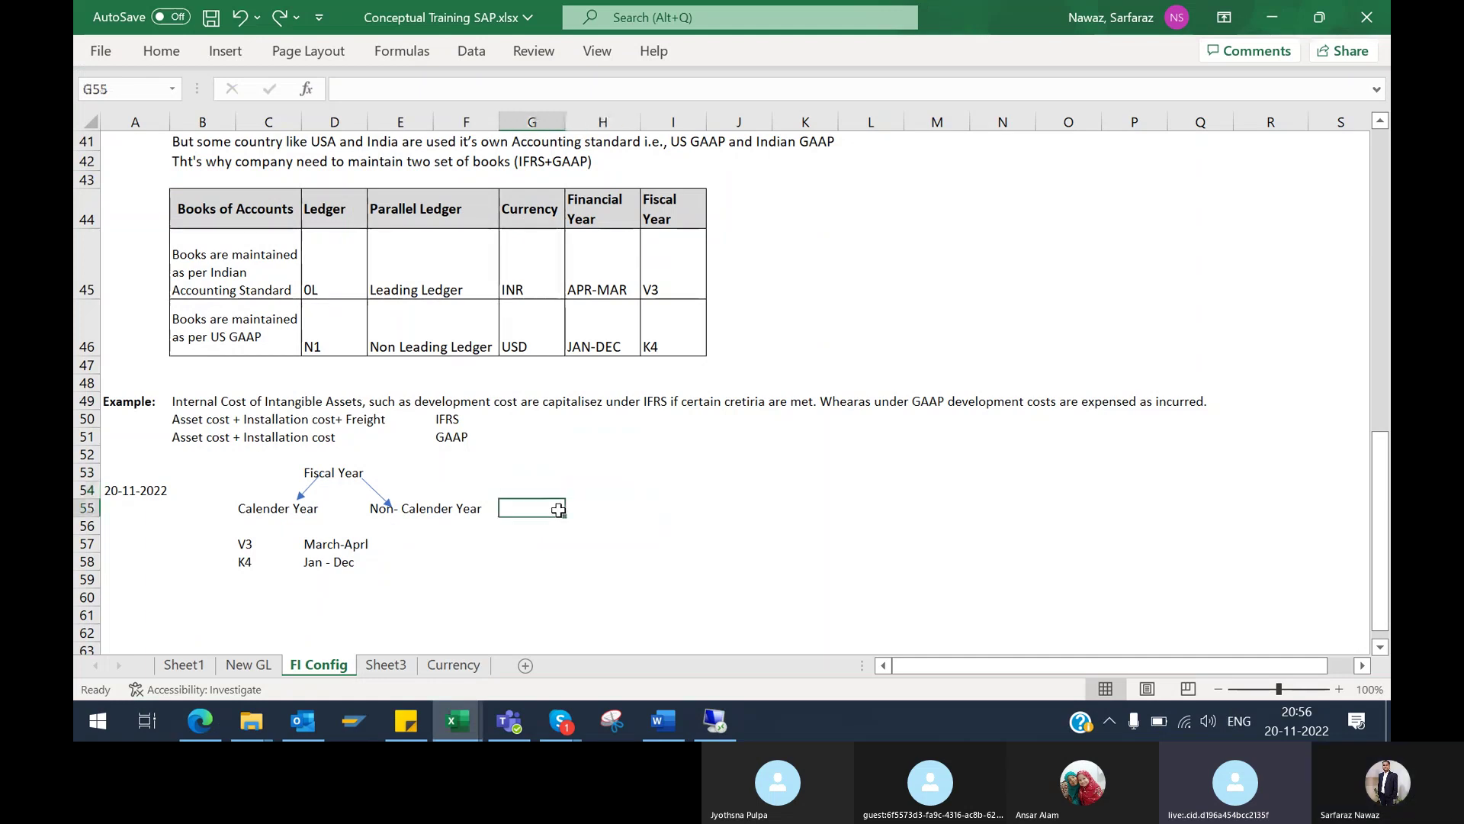
text(2)
key(Return)
click(555, 510)
drag(554, 509, 562, 640)
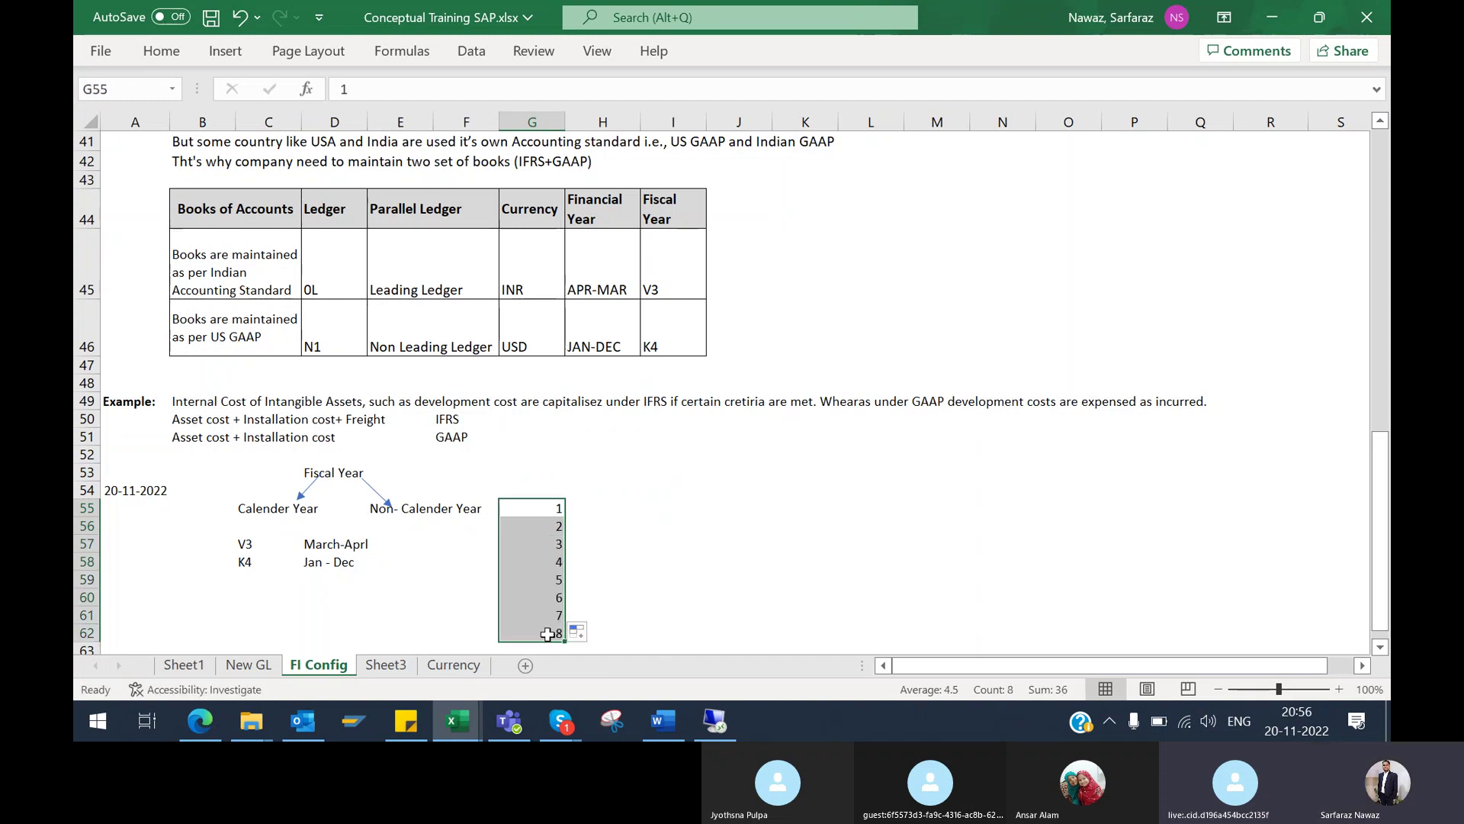
mouse_move(563, 643)
mouse_down()
mouse_move(565, 660)
mouse_move(565, 647)
mouse_up()
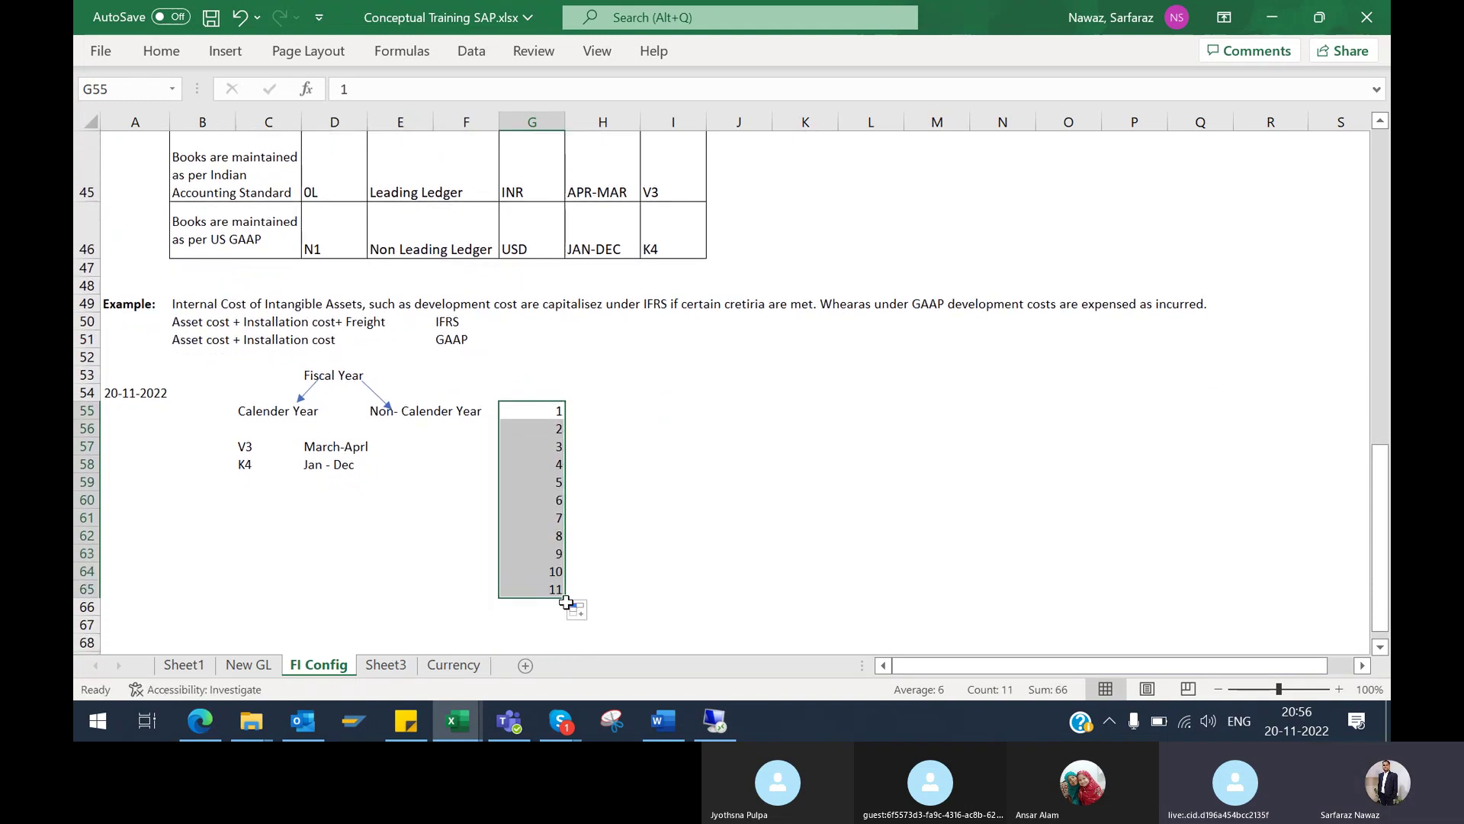
drag(565, 596, 566, 611)
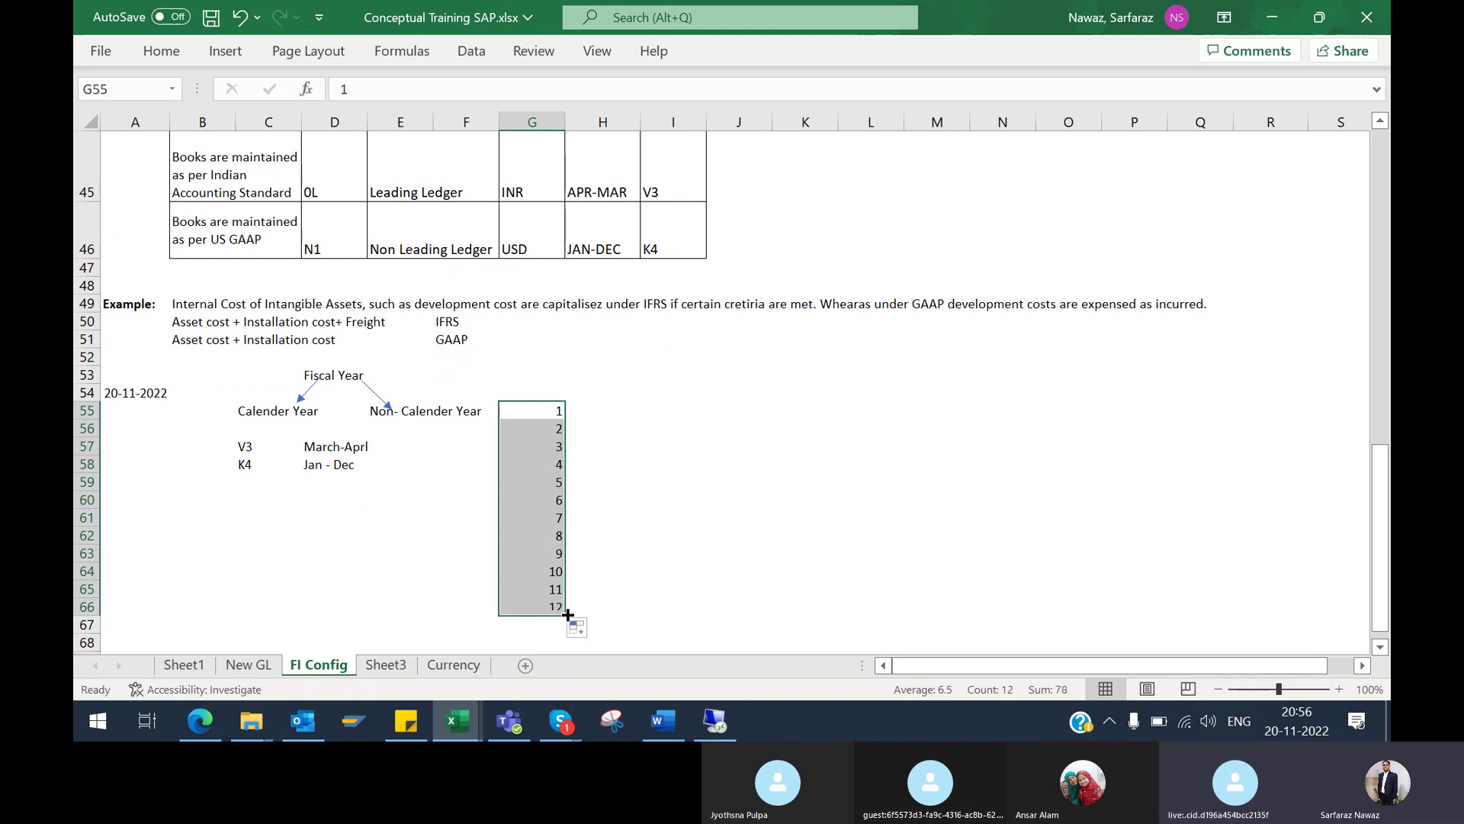
Enter the days 31, 28, 31, 31 and 31 for months 1 to 5 in H55:H59
click(584, 413)
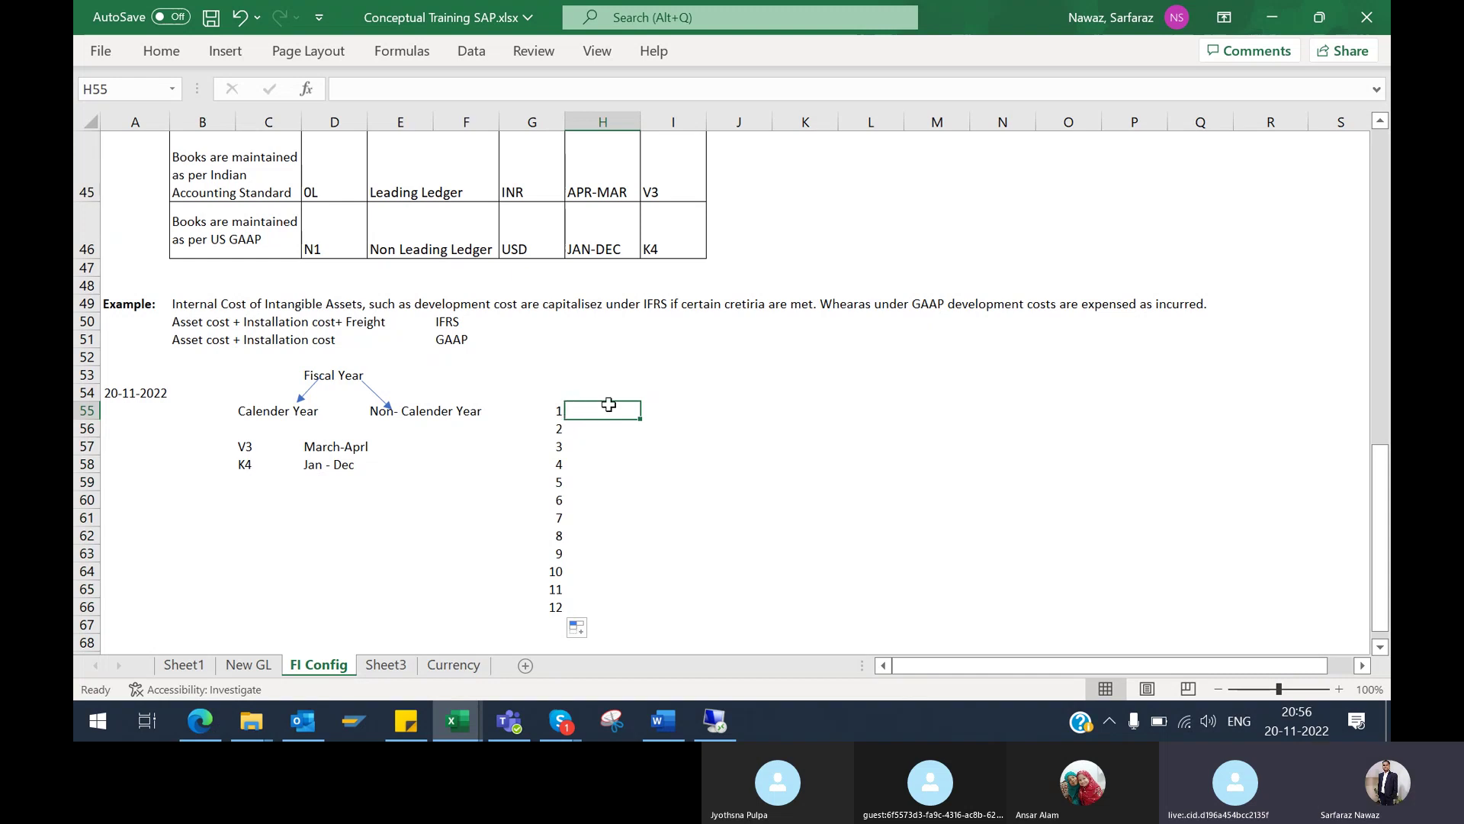
click(573, 466)
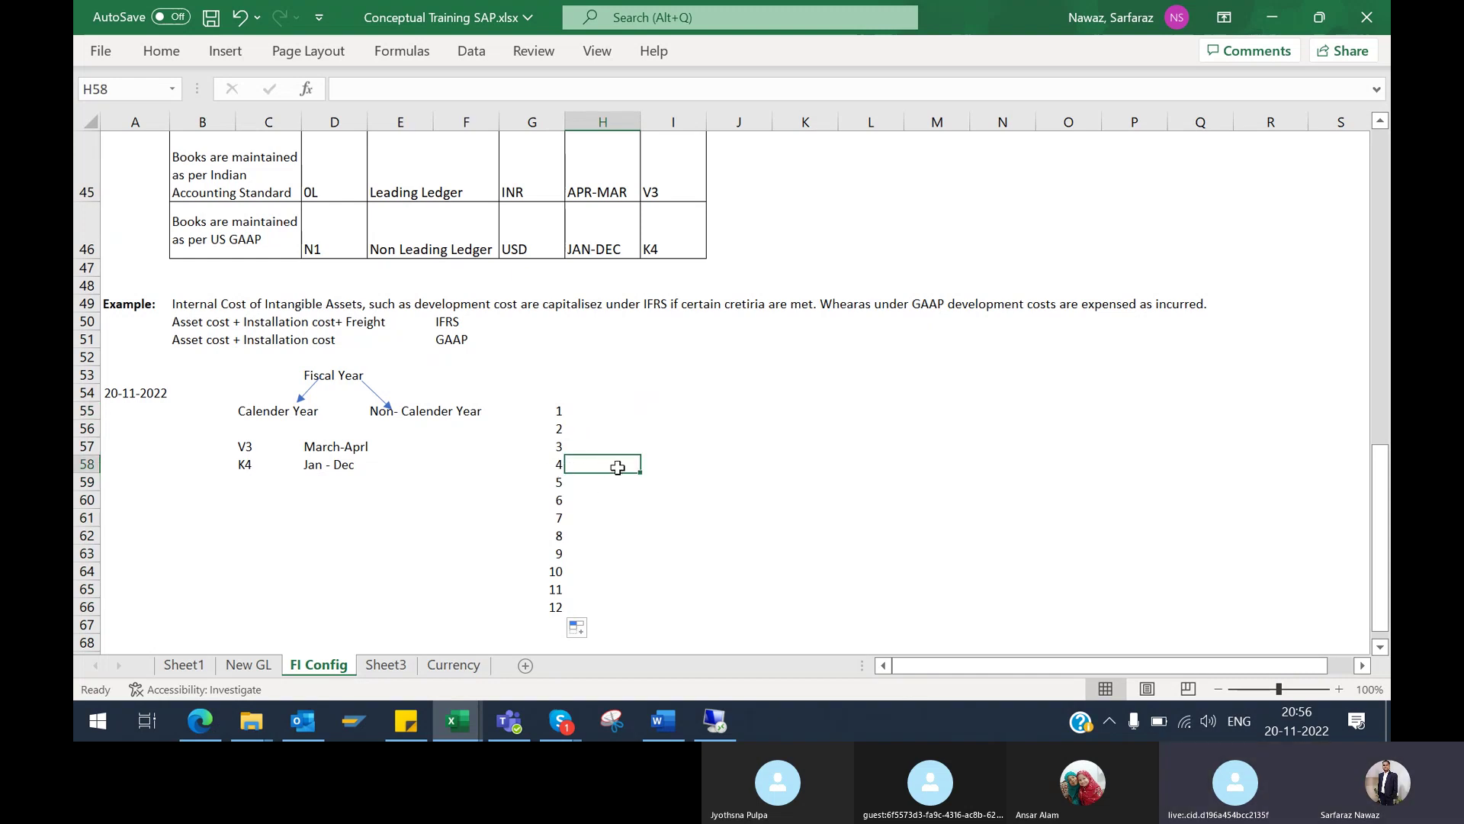
click(587, 406)
text(31)
key(Return)
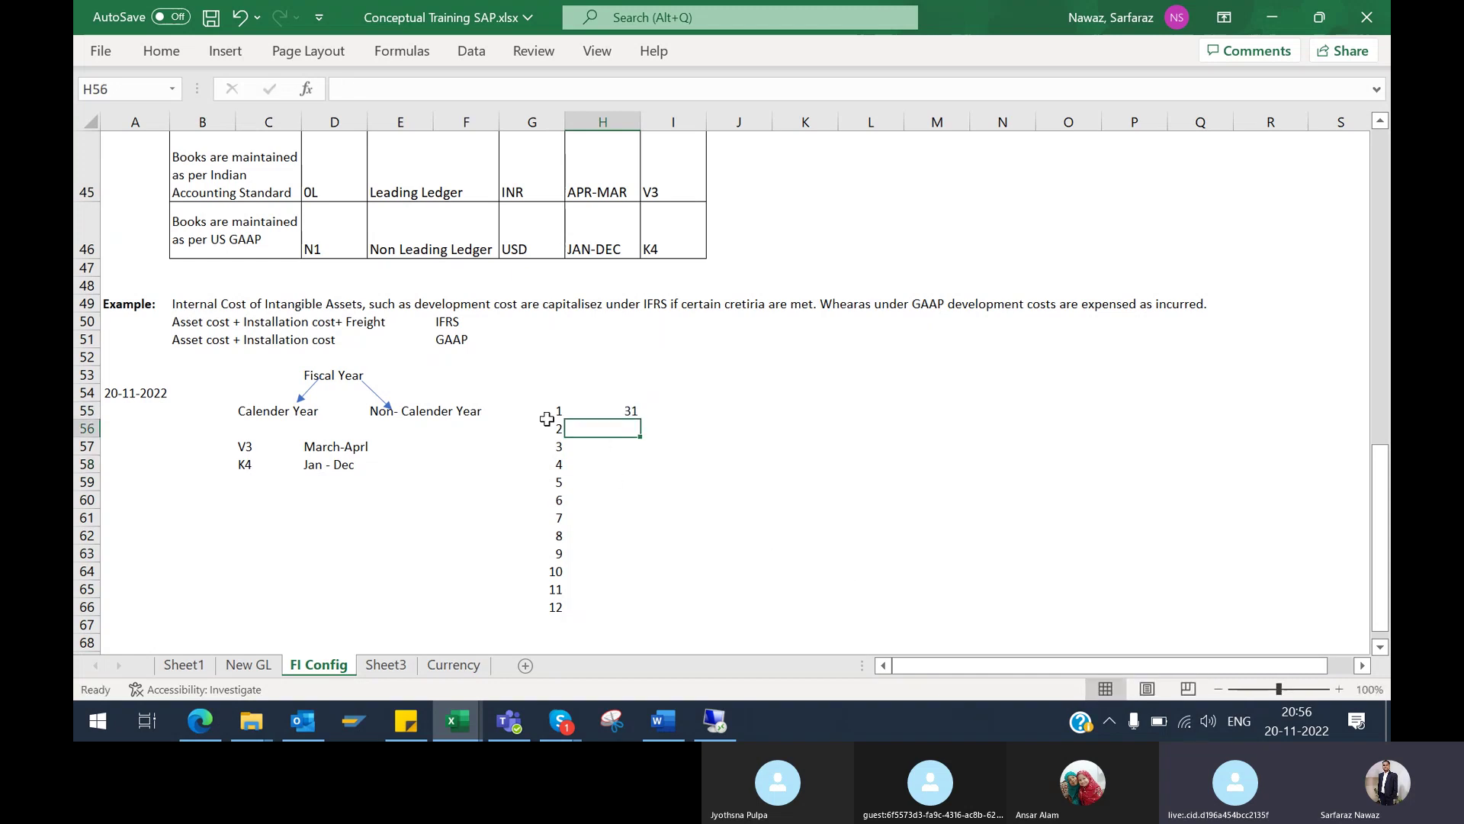
text(28)
key(Return)
text(31)
key(Return)
text(31)
key(Return)
text(31)
key(Return)
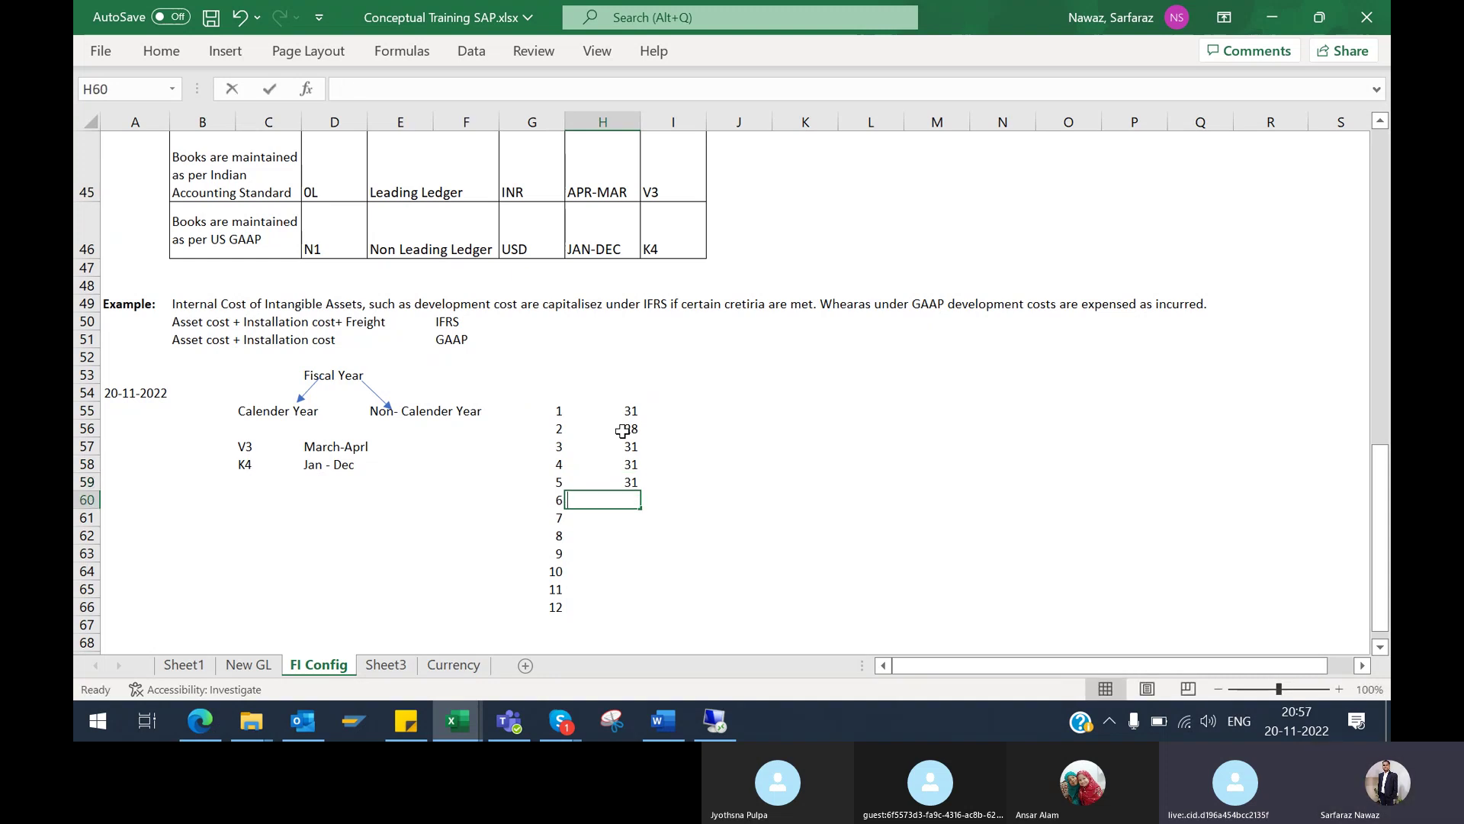
Discard the entry in H60 and correct the days of month 4 in H58 to 30
text(31)
key(Escape)
key(Up)
key(Up)
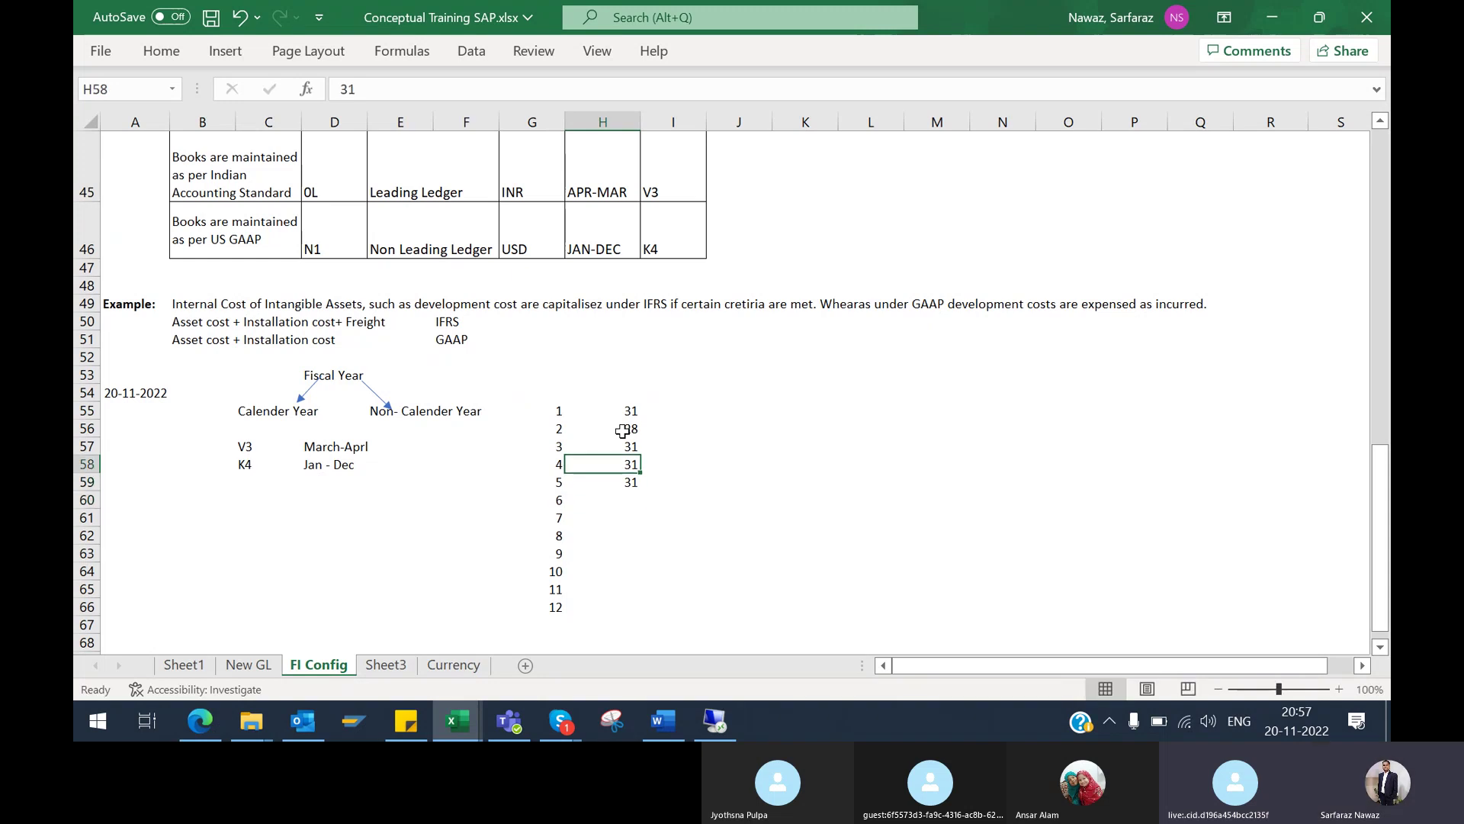
key(Up)
key(Up)
key(Down)
key(Down)
key(Up)
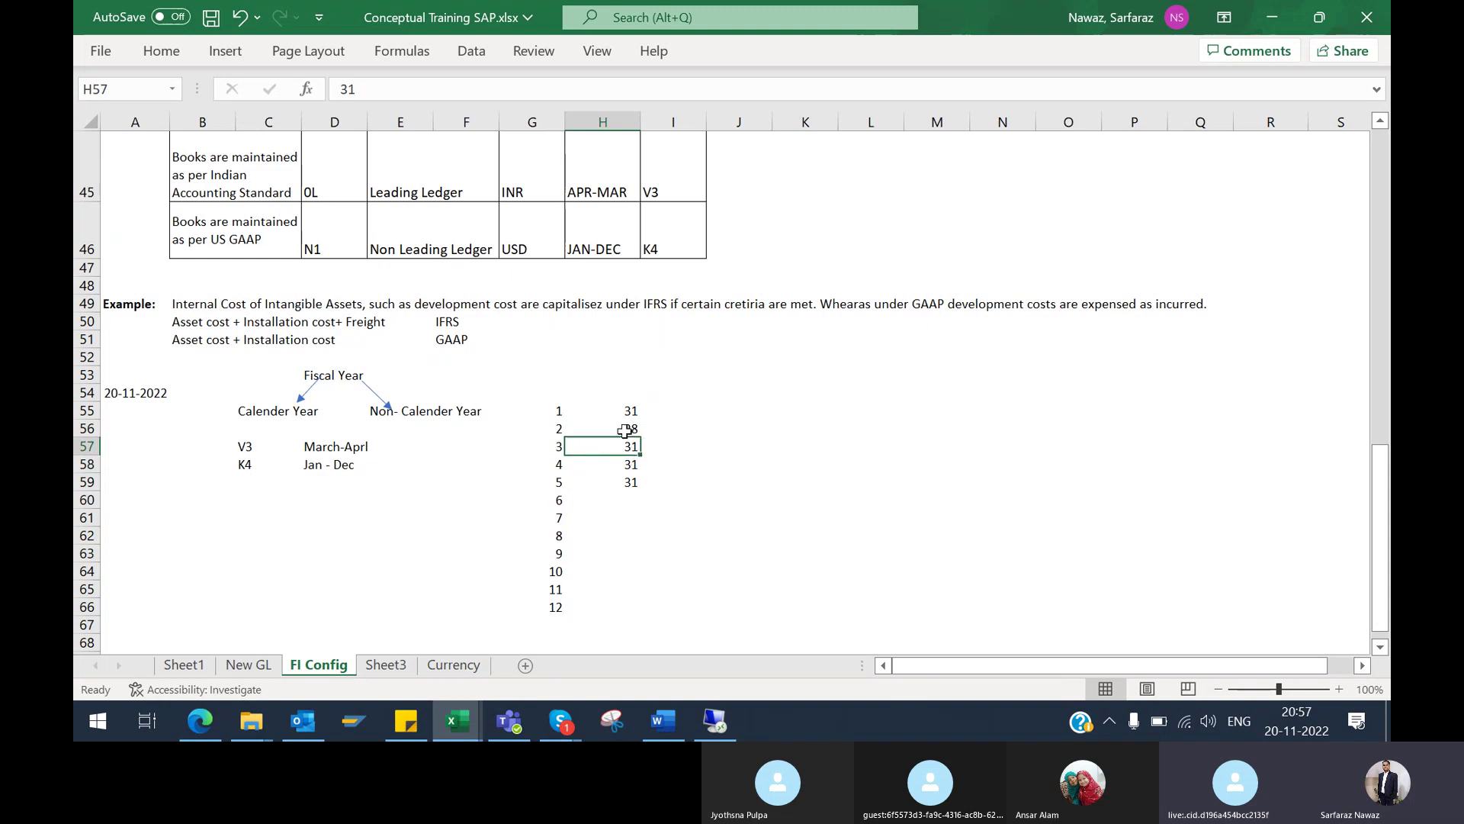
click(631, 466)
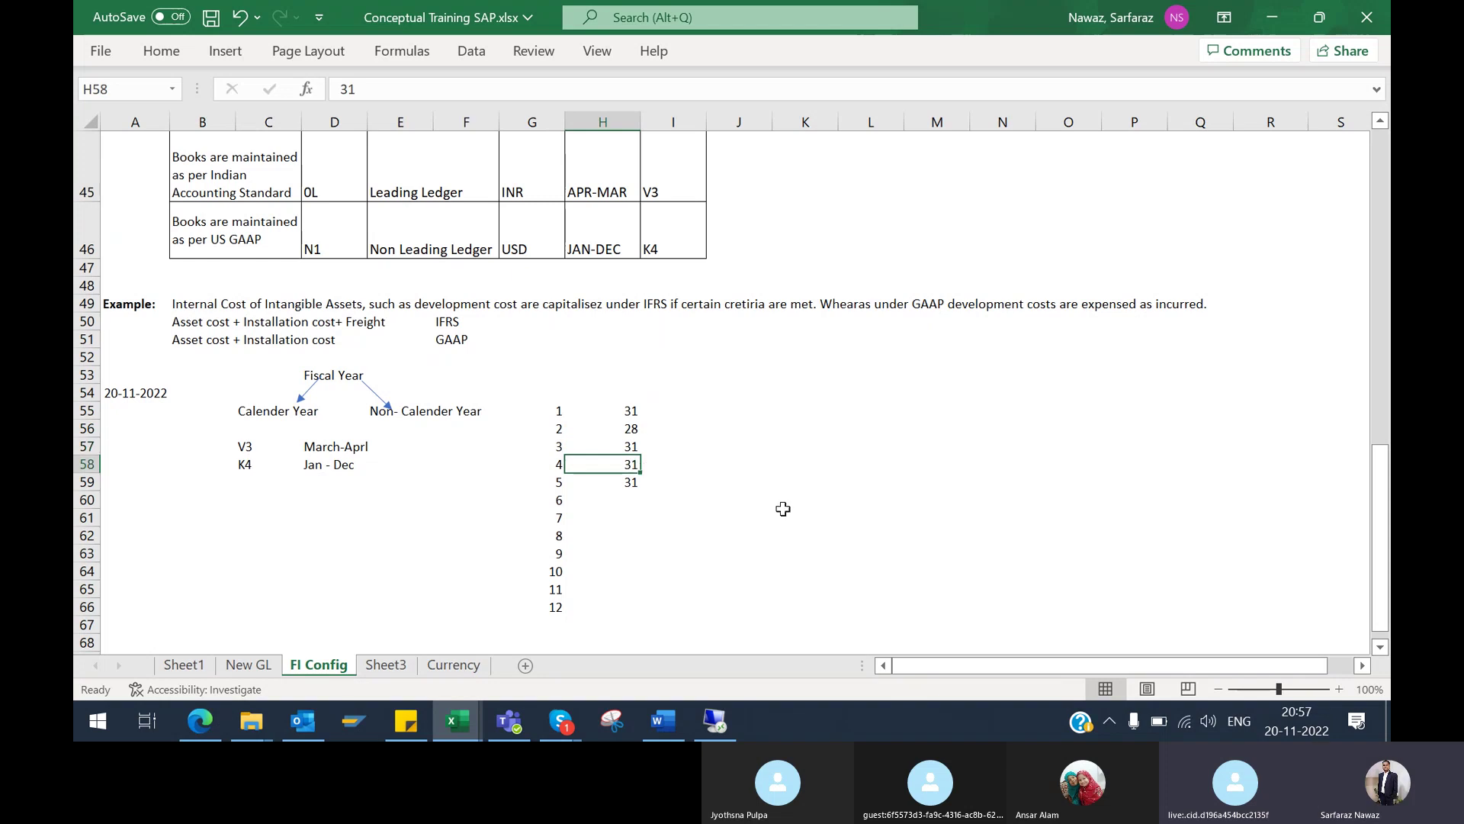
text(30)
key(Return)
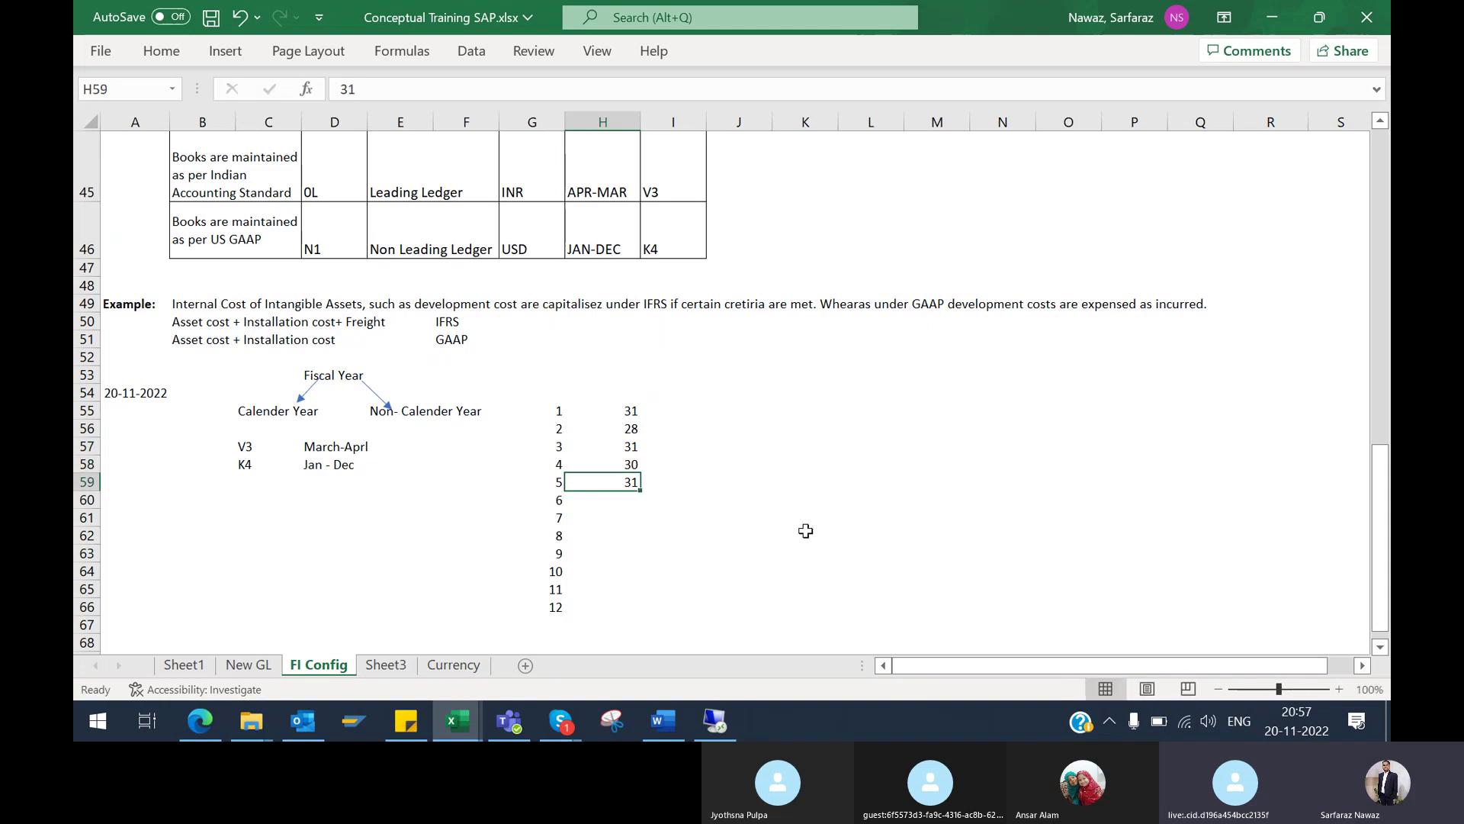
Enter 30 days for month 6 in H60 and copy the 31 from H59 into H61:H62 for months 7 and 8
key(Return)
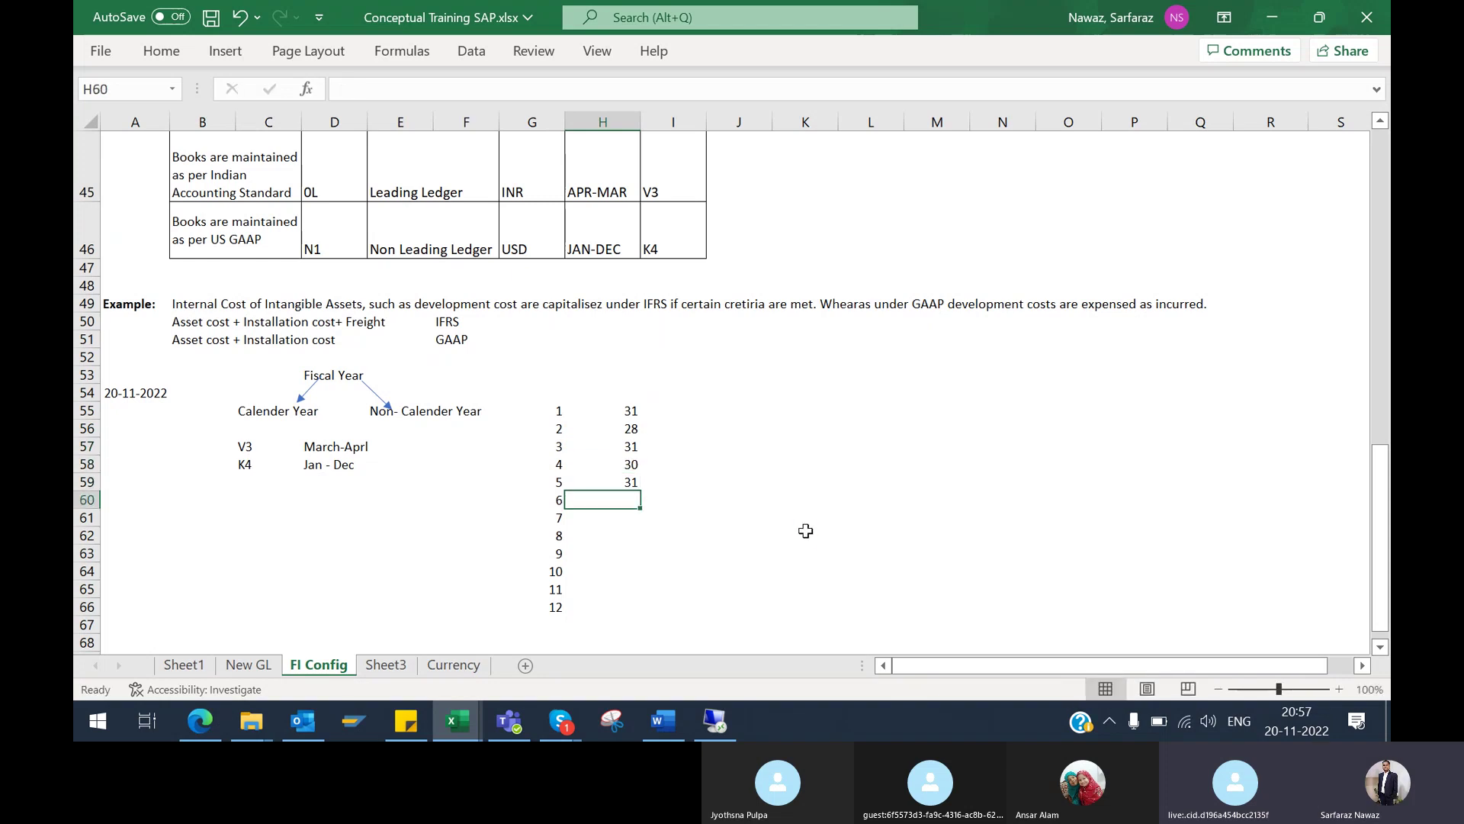
text(30)
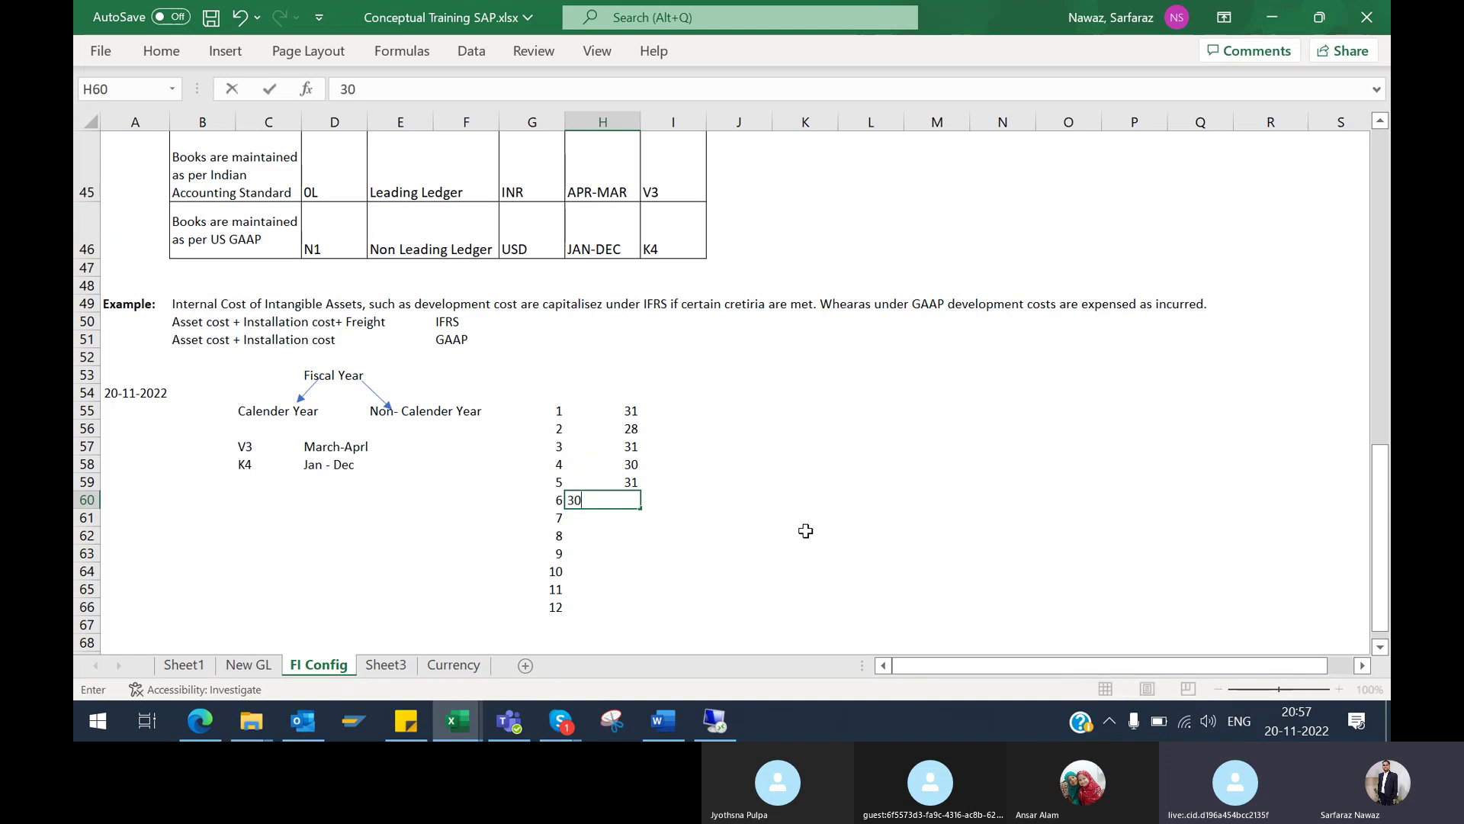
key(Return)
key(Up)
key(Up)
key(ctrl+c)
key(Down)
key(Down)
key(shift+Down)
key(Return)
Copy the 30 from H60 into H63 for month 9 and the 31 from H62 into H64 for month 10
key(Down)
key(Down)
key(Up)
key(Down)
key(Up)
key(Up)
key(Up)
key(ctrl+c)
key(Down)
key(Down)
key(Down)
key(ctrl+v)
key(Up)
key(ctrl+c)
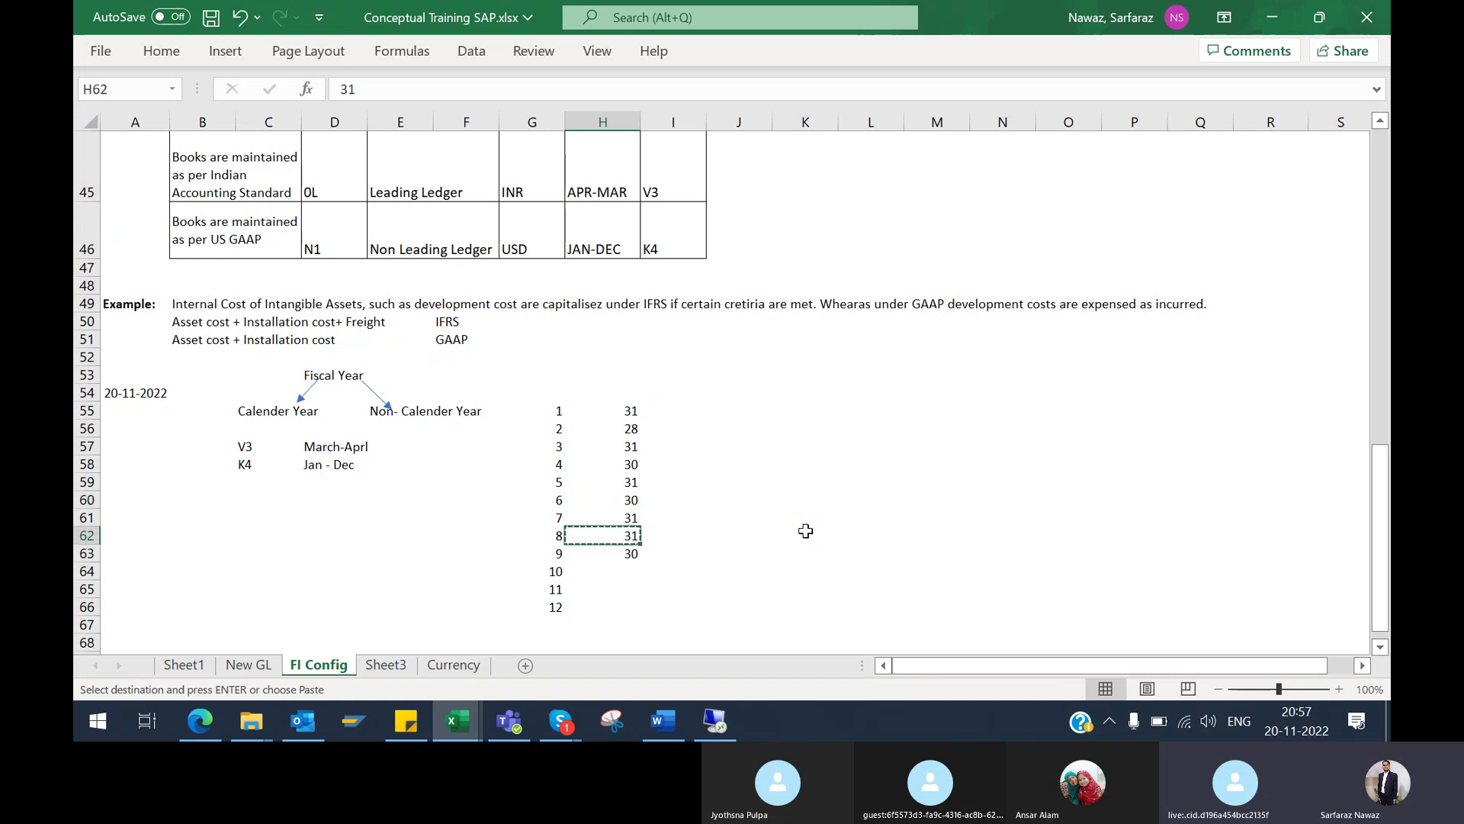
key(Down)
key(Down)
key(ctrl+v)
Copy the 30 from H63 into H65 for month 11 and the 31 from H64 into H66 for month 12
key(Up)
key(ctrl+c)
key(Down)
key(Down)
key(Down)
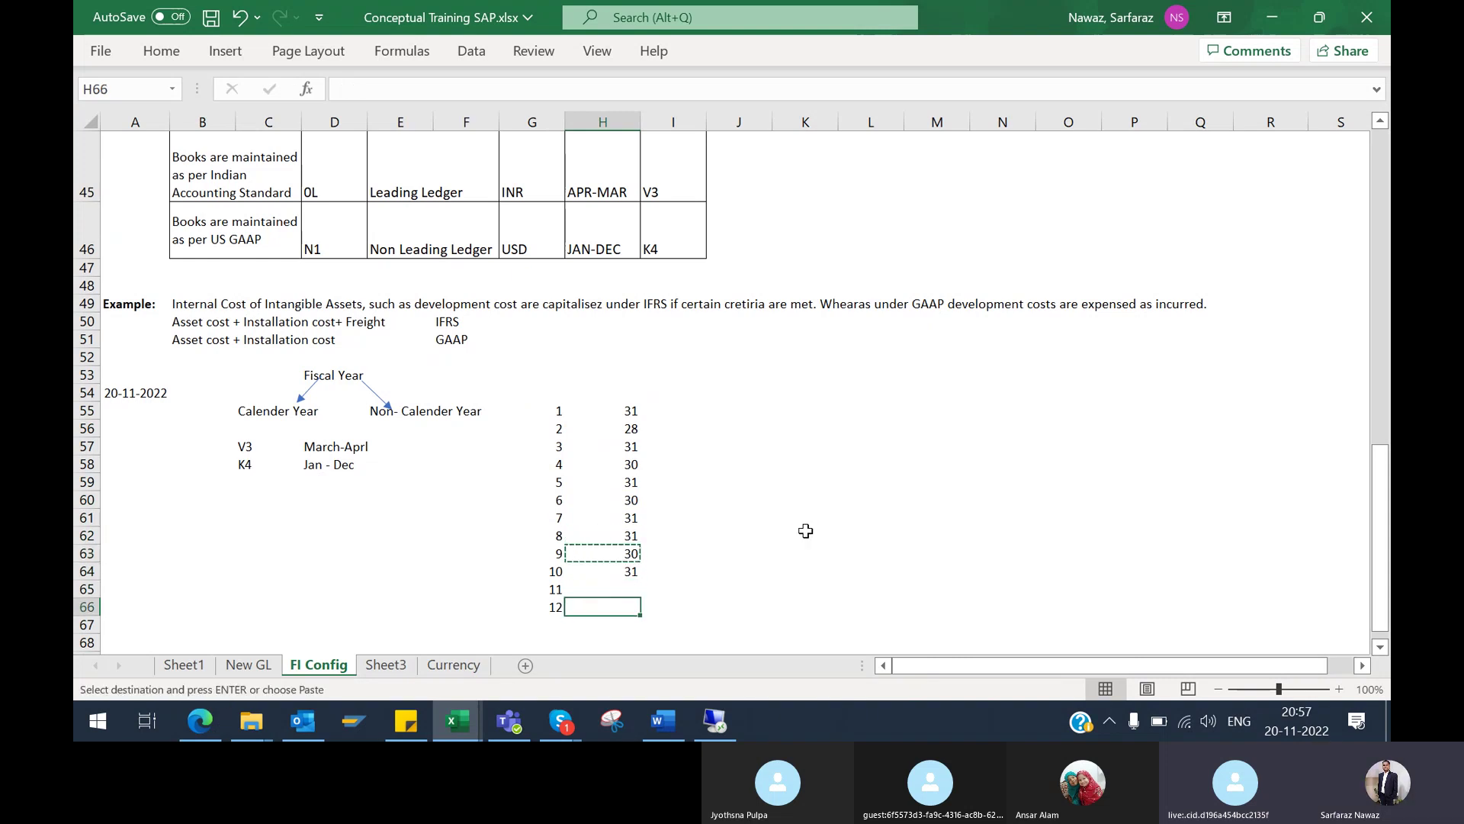
key(Up)
key(ctrl+v)
key(Up)
key(ctrl+c)
key(Down)
key(Down)
key(Return)
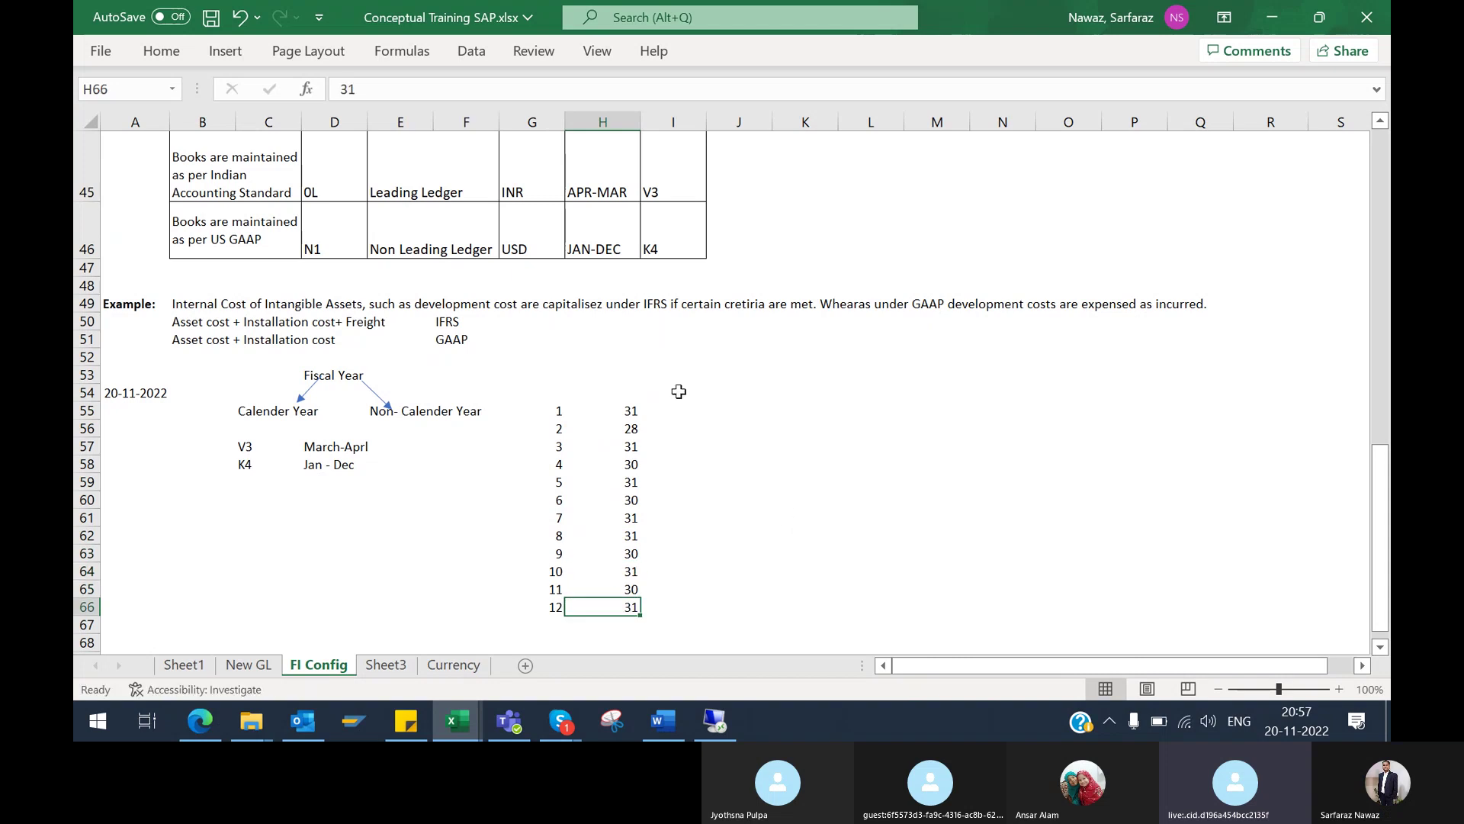
Add the header "Days" in H54 above the day counts and select the header cell above the month numbers
click(610, 374)
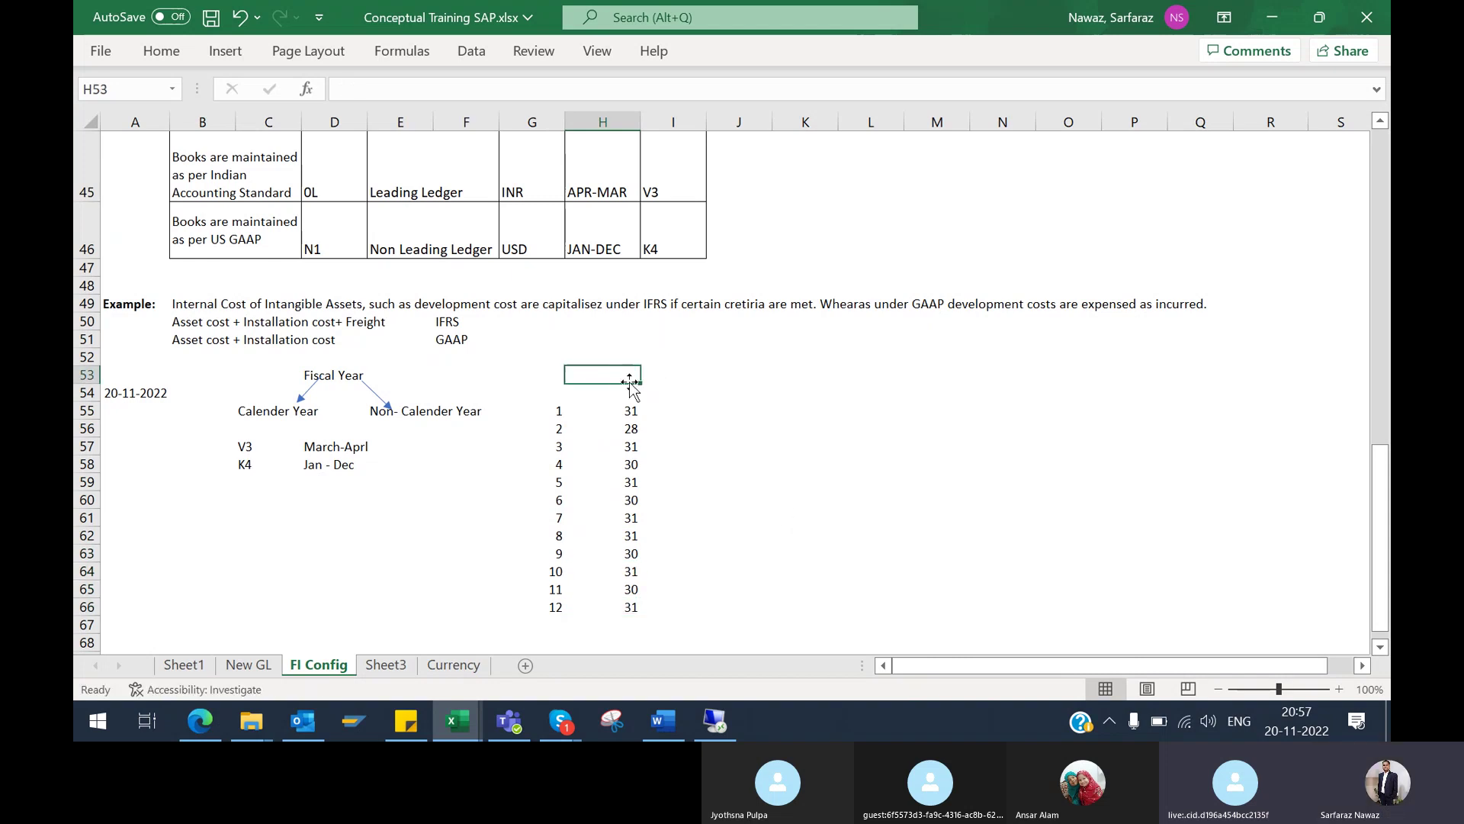
click(632, 387)
text(Days)
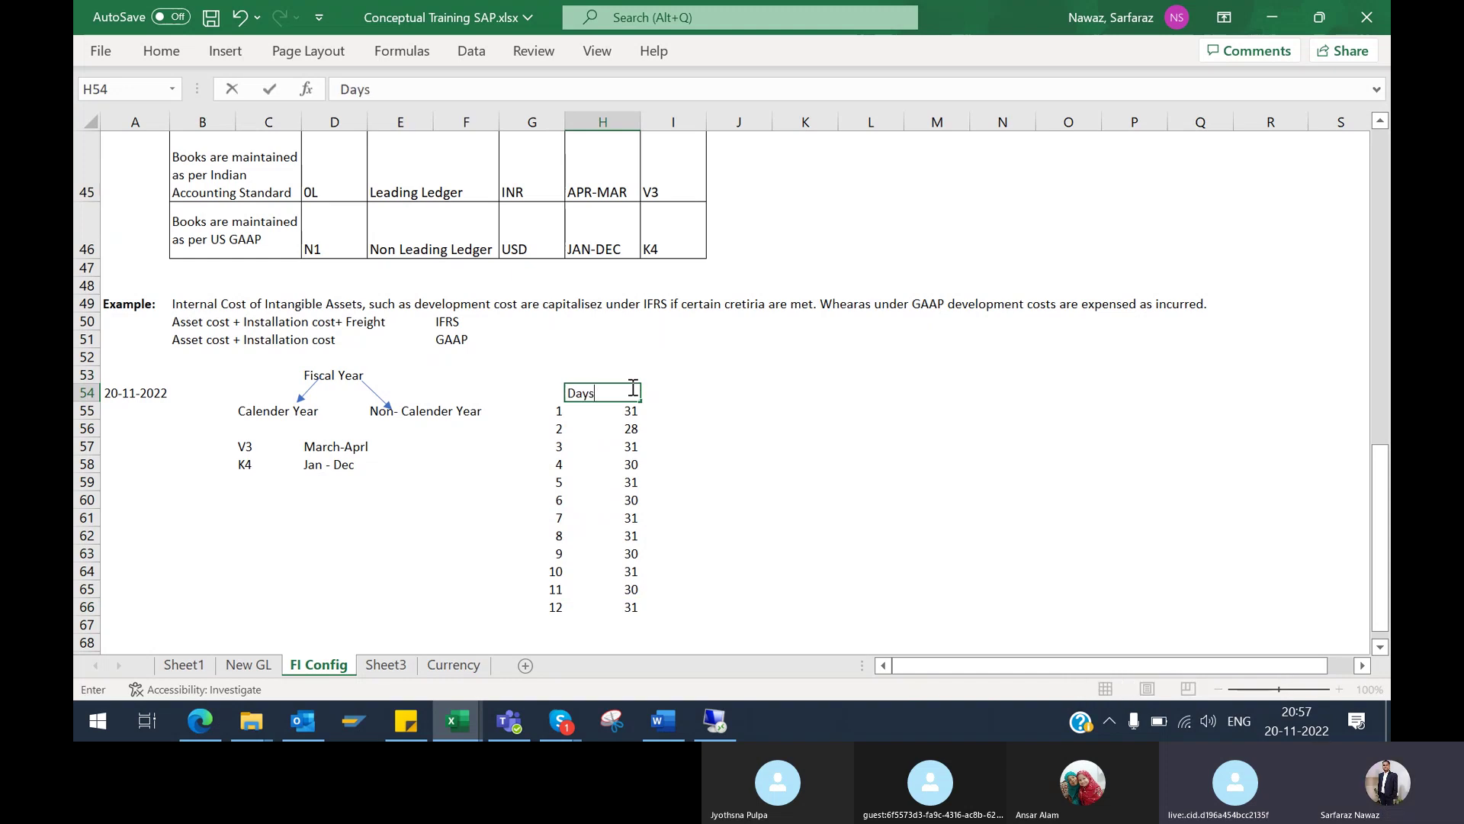
key(Return)
click(552, 390)
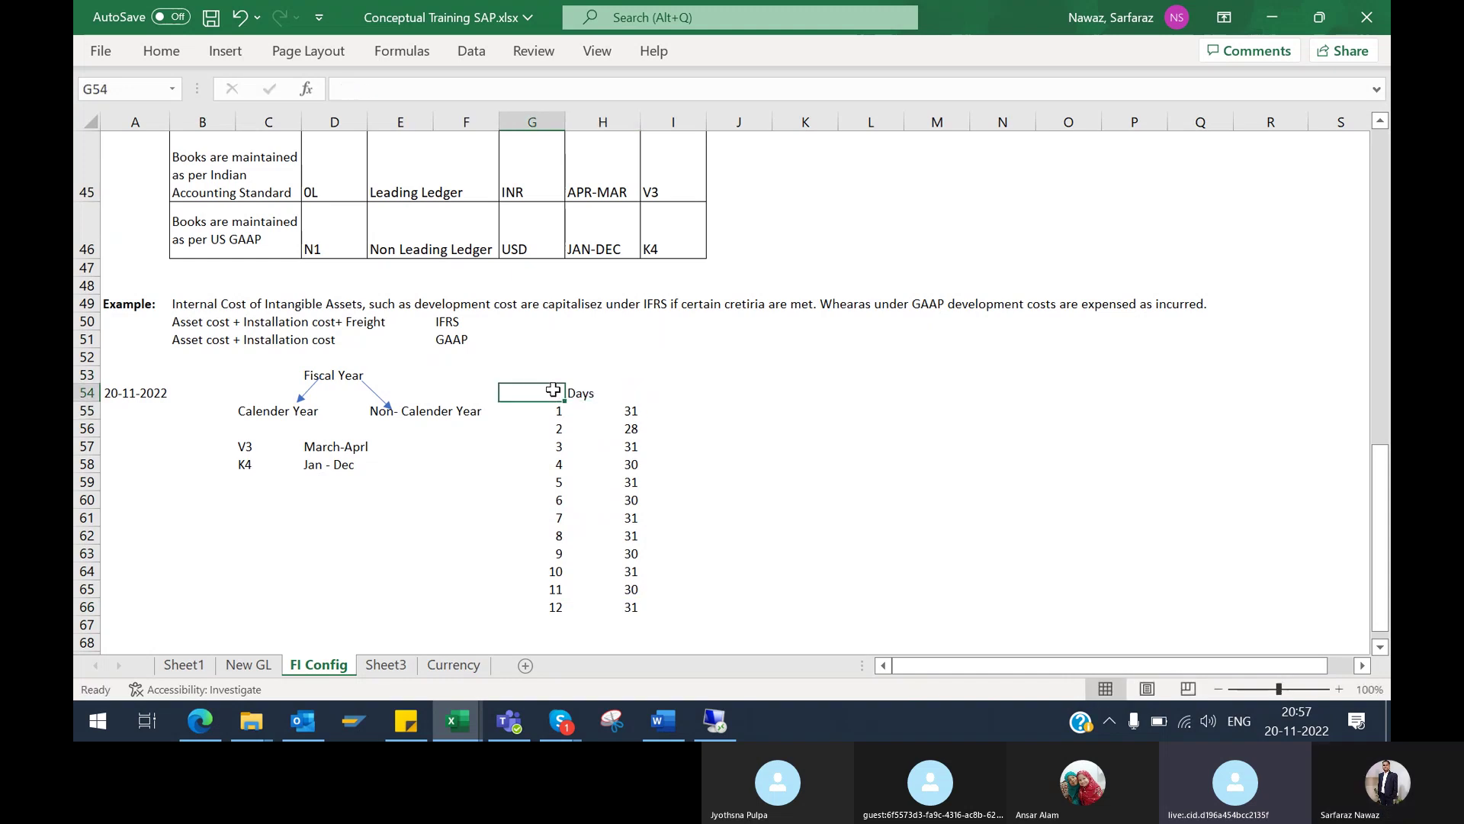
Enter the header "Month" in G54 above the month numbers
text(Sr)
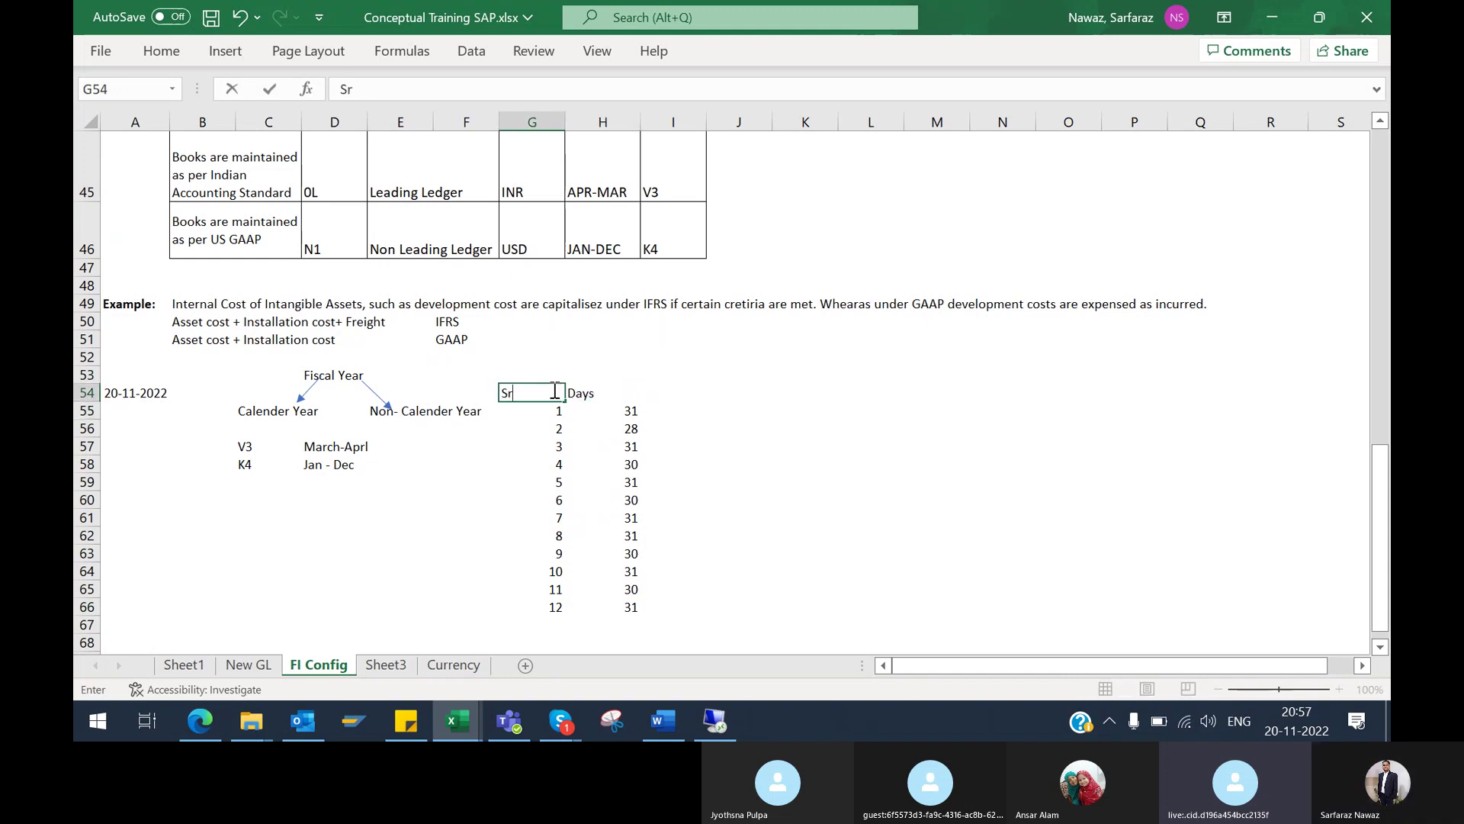
key(Return)
click(553, 390)
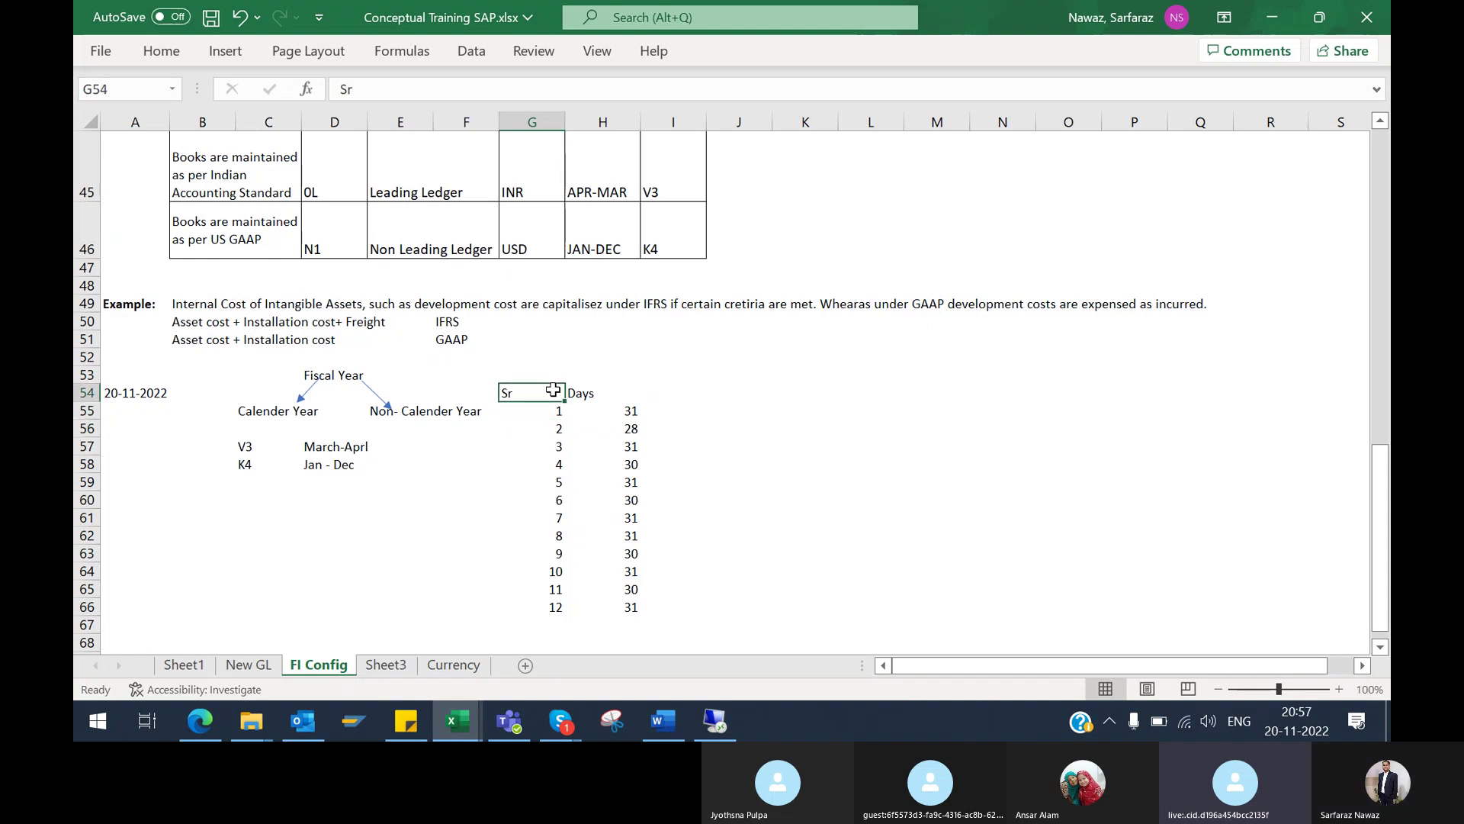
text(Month)
key(Return)
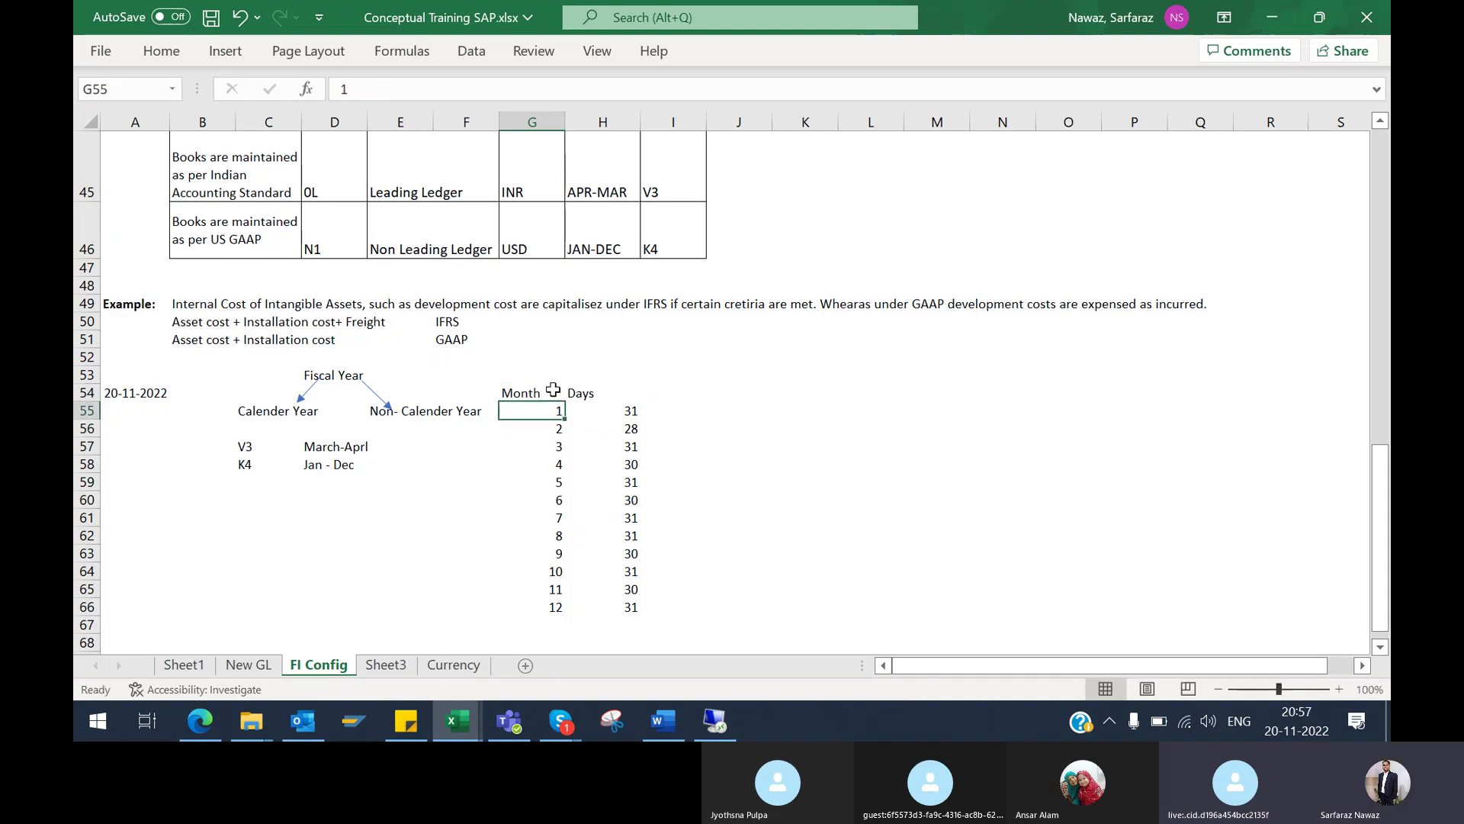
Switch to the SAP Periods view of V3 to check its column headings, and return to the Excel workbook
click(674, 393)
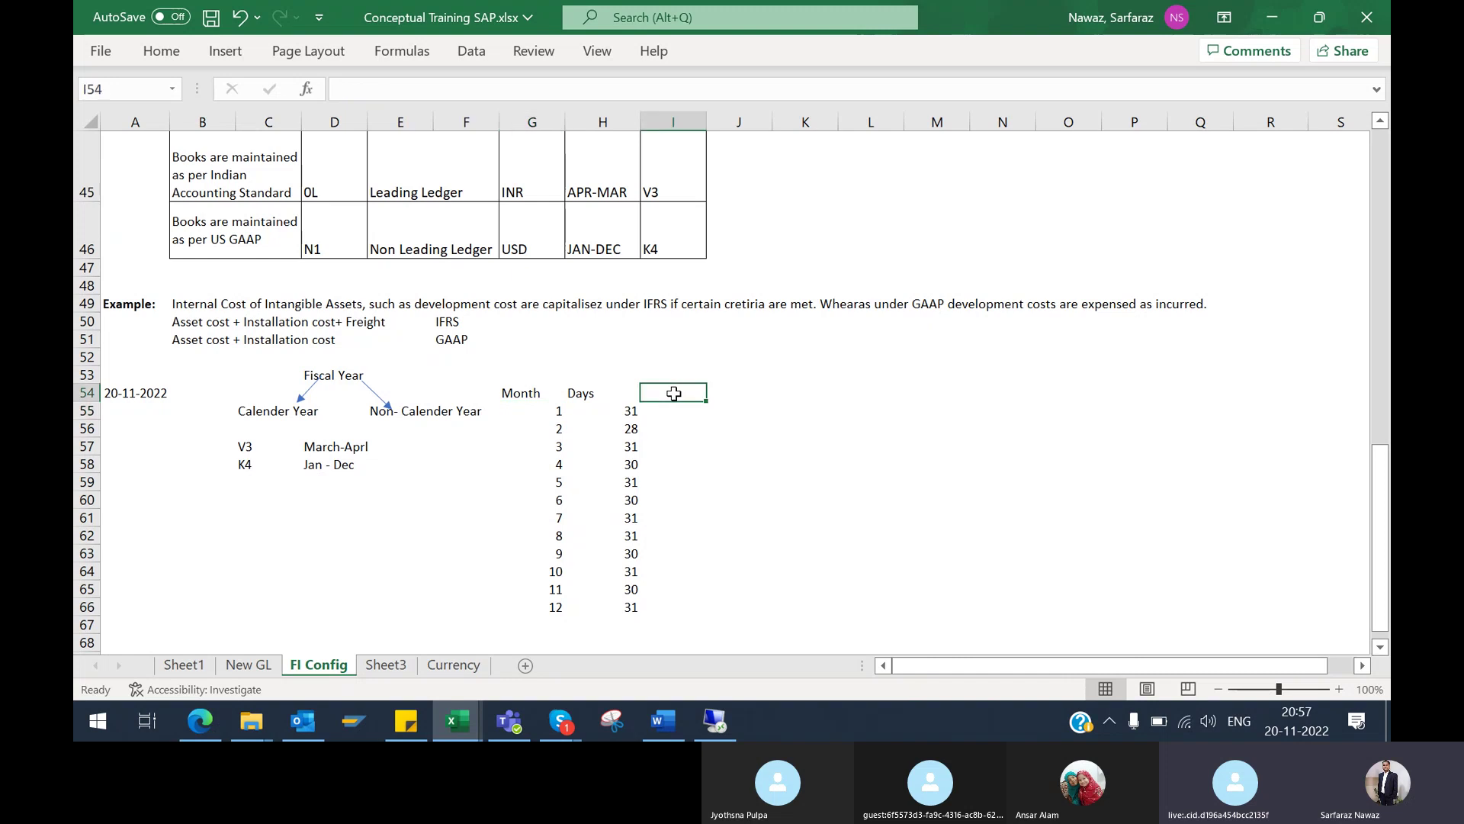
key(alt+Tab)
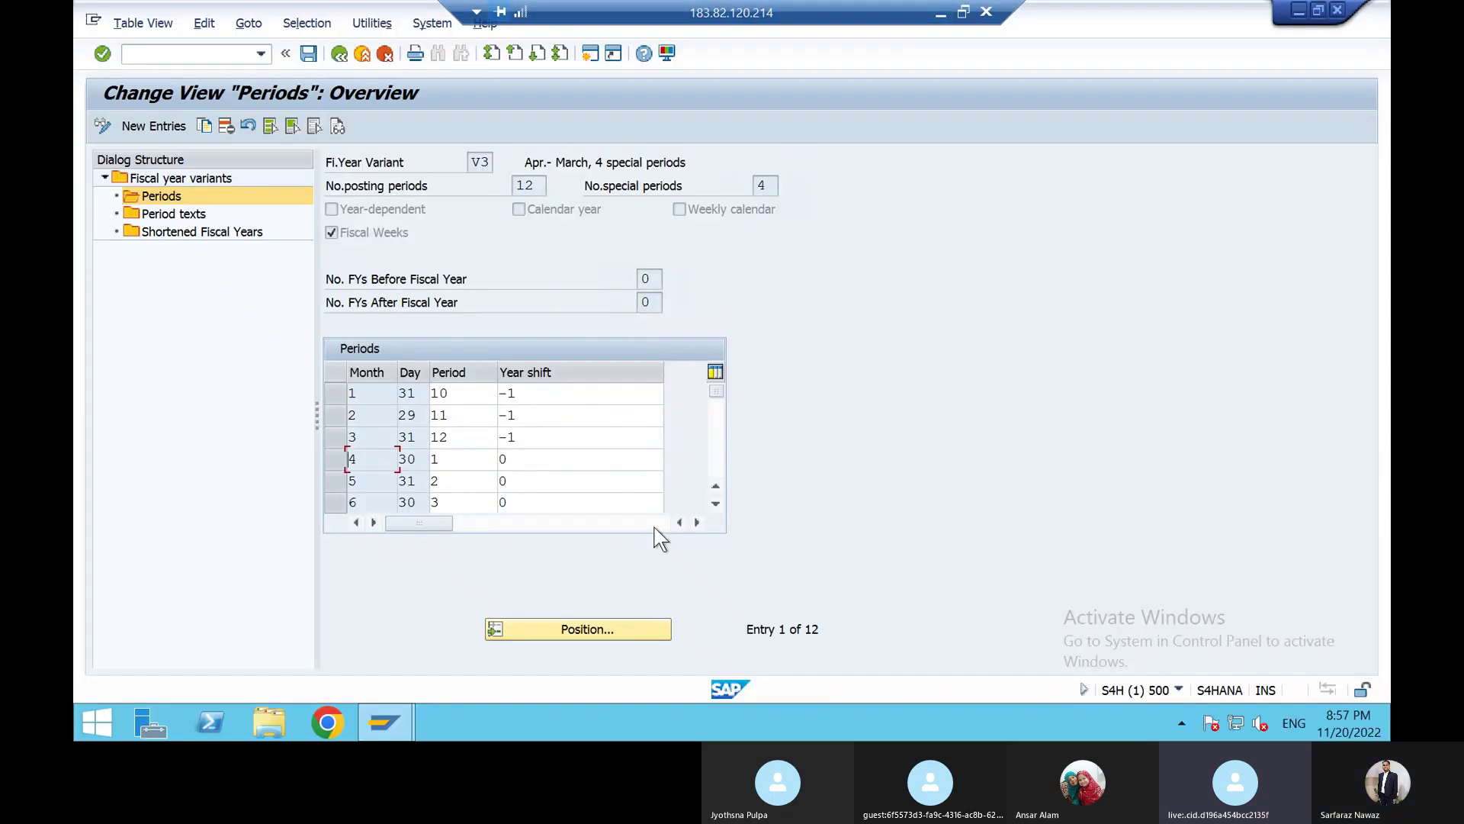
key(alt+Tab)
key(alt+Tab)
click(941, 13)
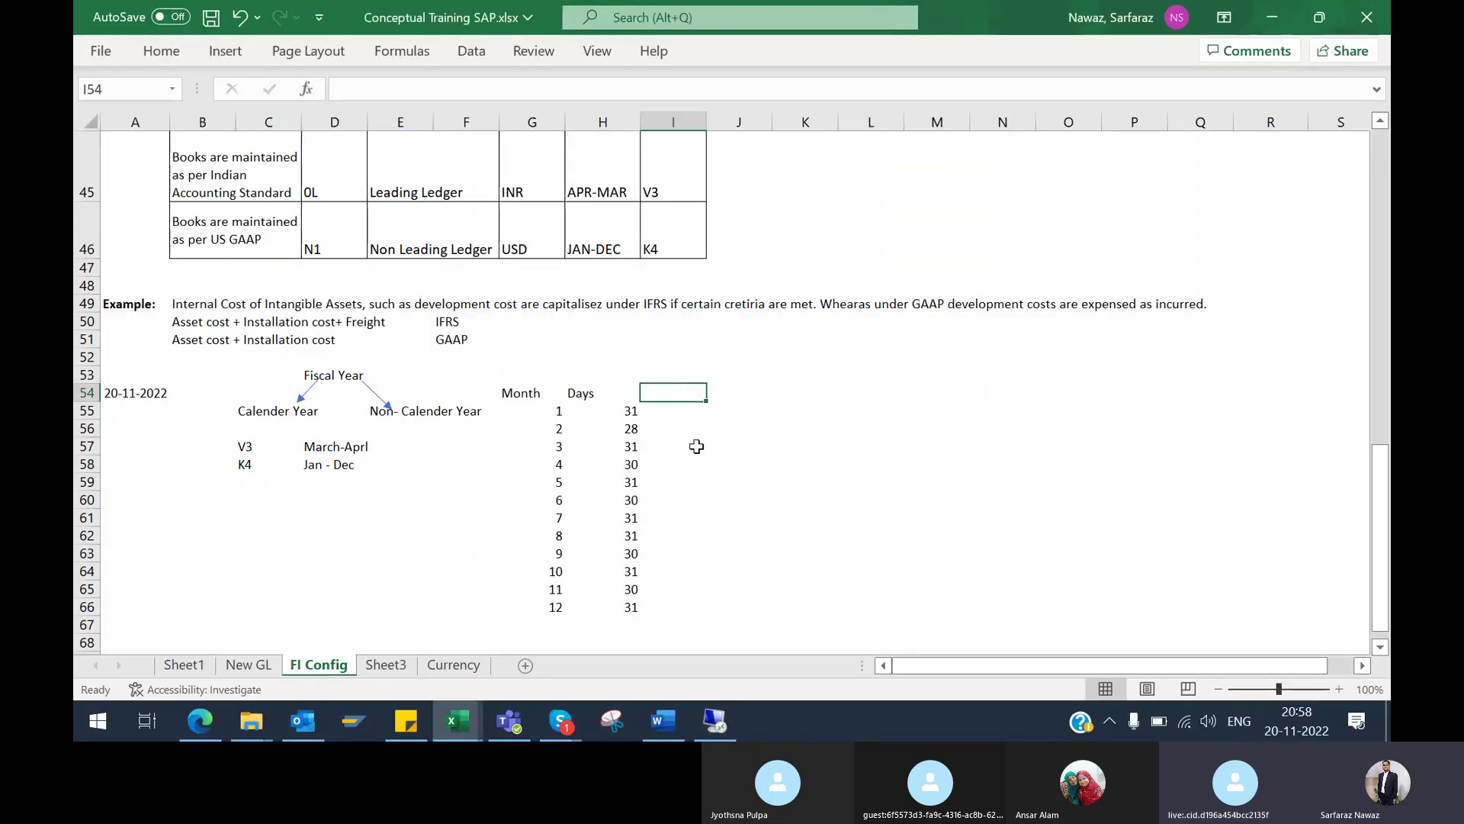
Add the headers "Period" in I54 and "Year Shift" in J54 beside the Days header
text(Period)
key(ctrl+Return)
key(Right)
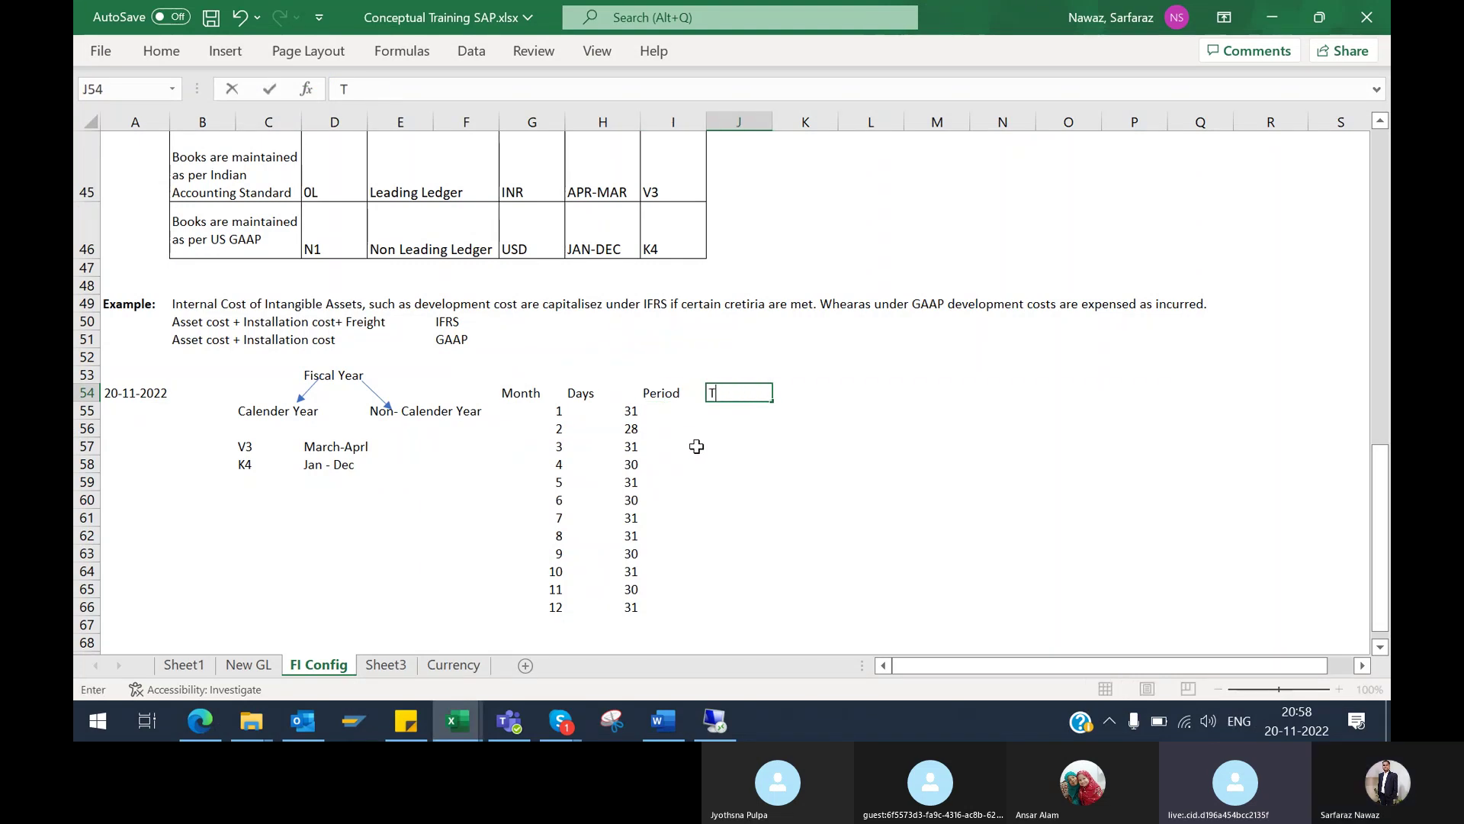
text(ear)
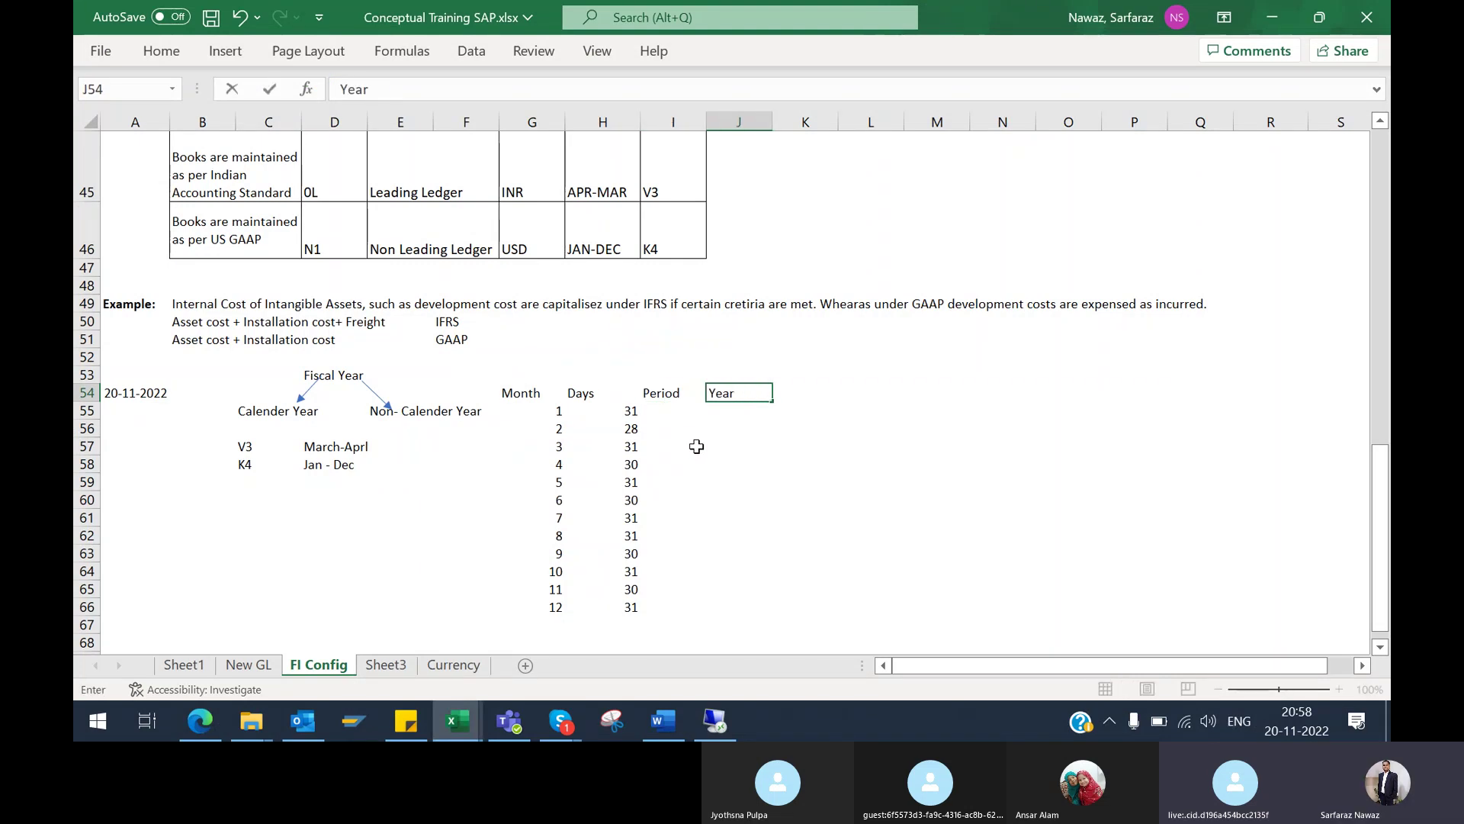
key(Return)
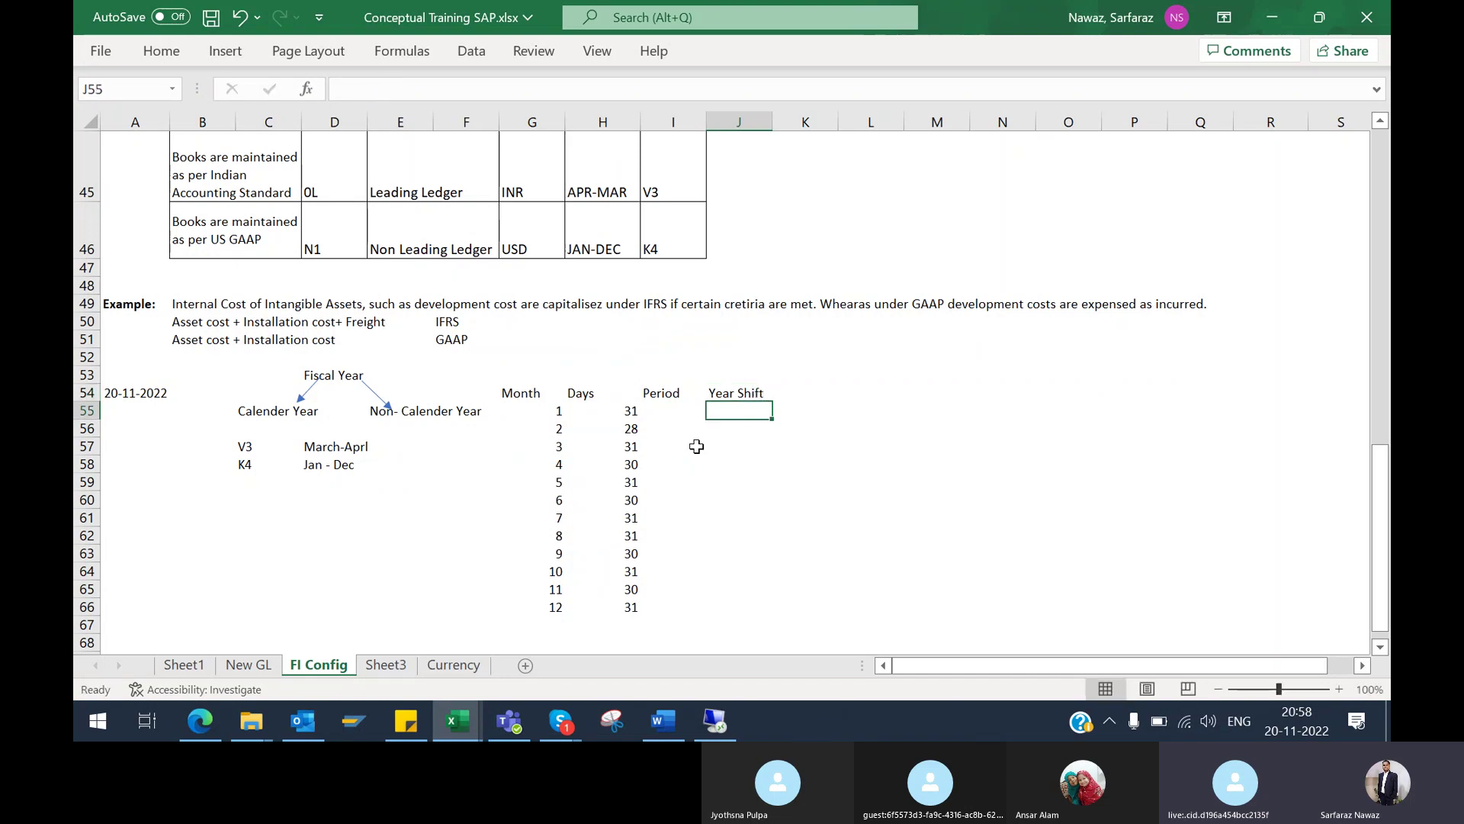
Enter period 1 for month 4 in I58
click(660, 466)
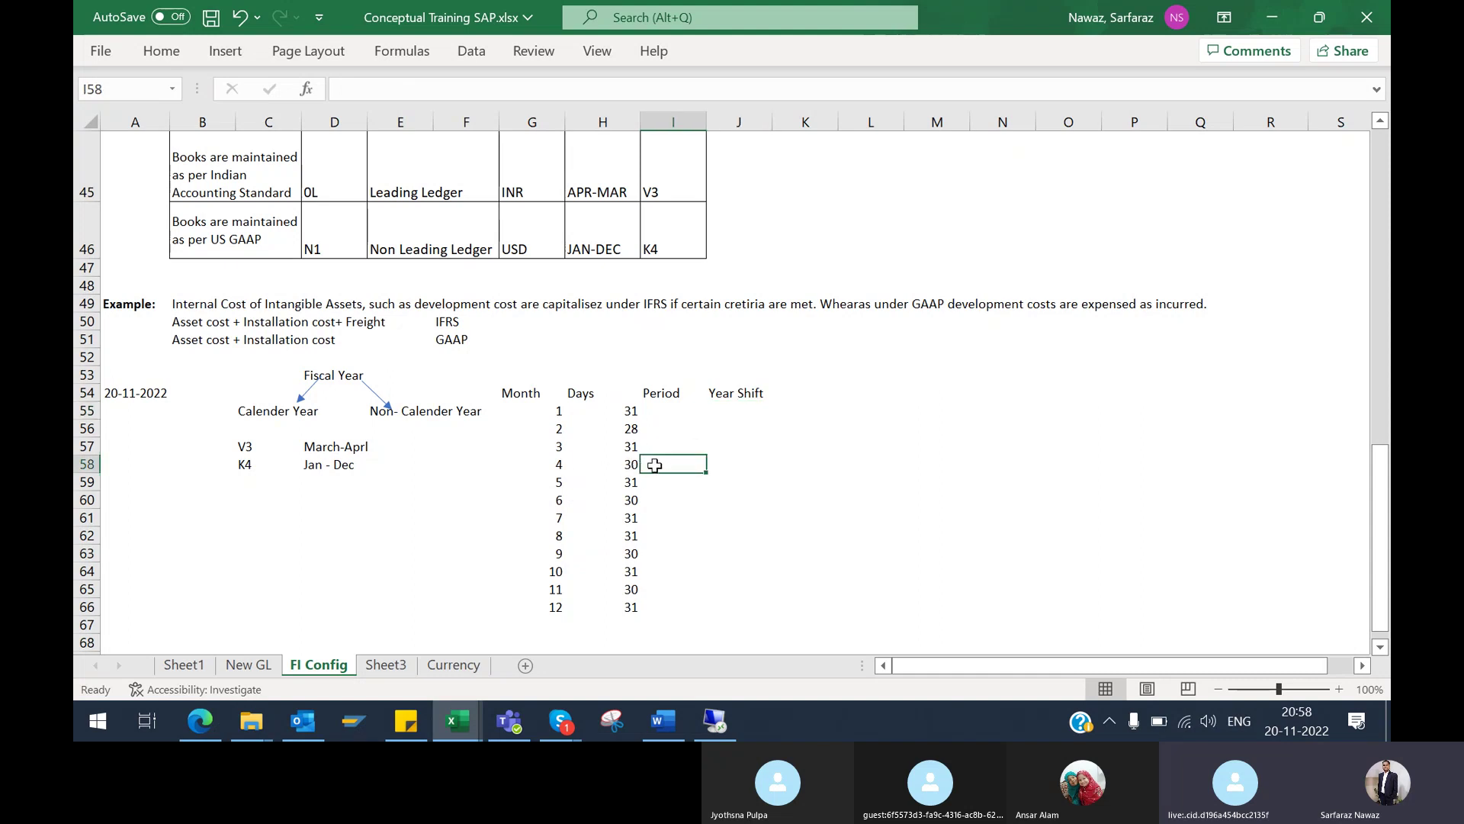
drag(568, 462, 645, 462)
click(662, 464)
text(1)
key(Return)
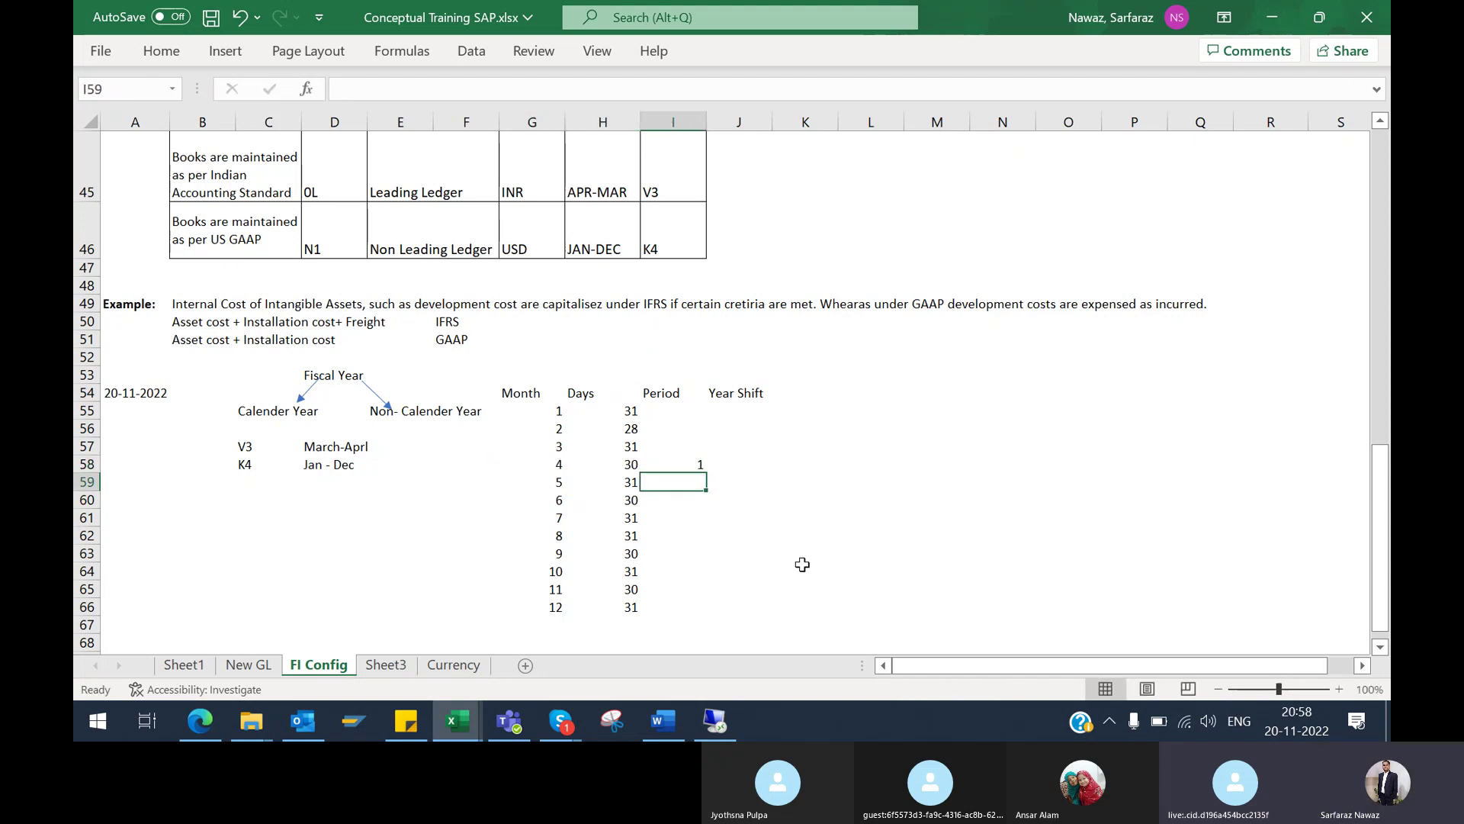
Enter periods 2 to 9 for months 5 to 12 in I59:I66
text(2)
key(Return)
text(3)
key(Return)
text(4)
key(Return)
text(5 6)
key(Return)
text(7)
key(Return)
text(8)
key(Return)
text(9)
key(ctrl+Return)
key(Return)
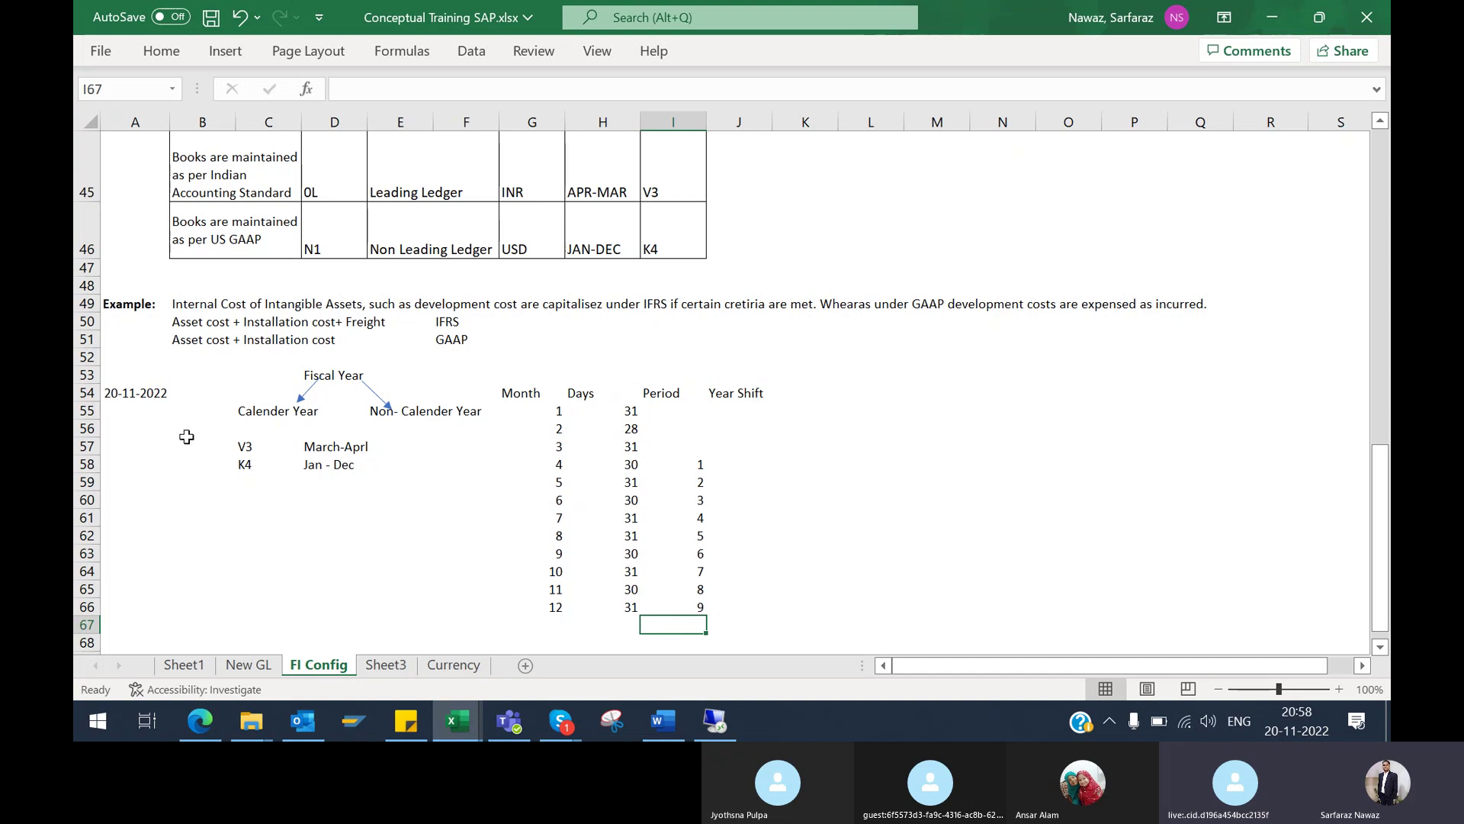
click(86, 446)
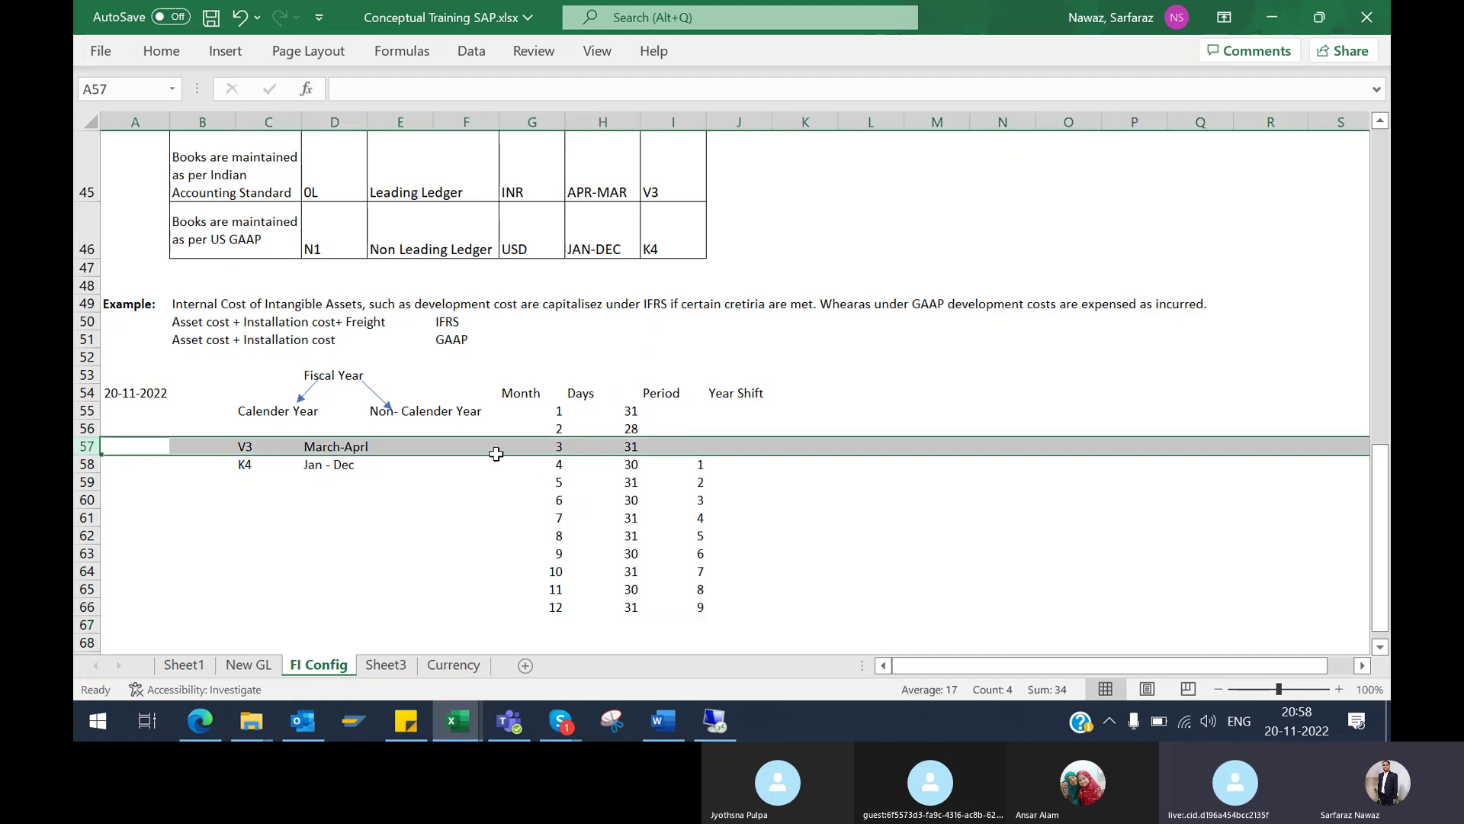
click(699, 465)
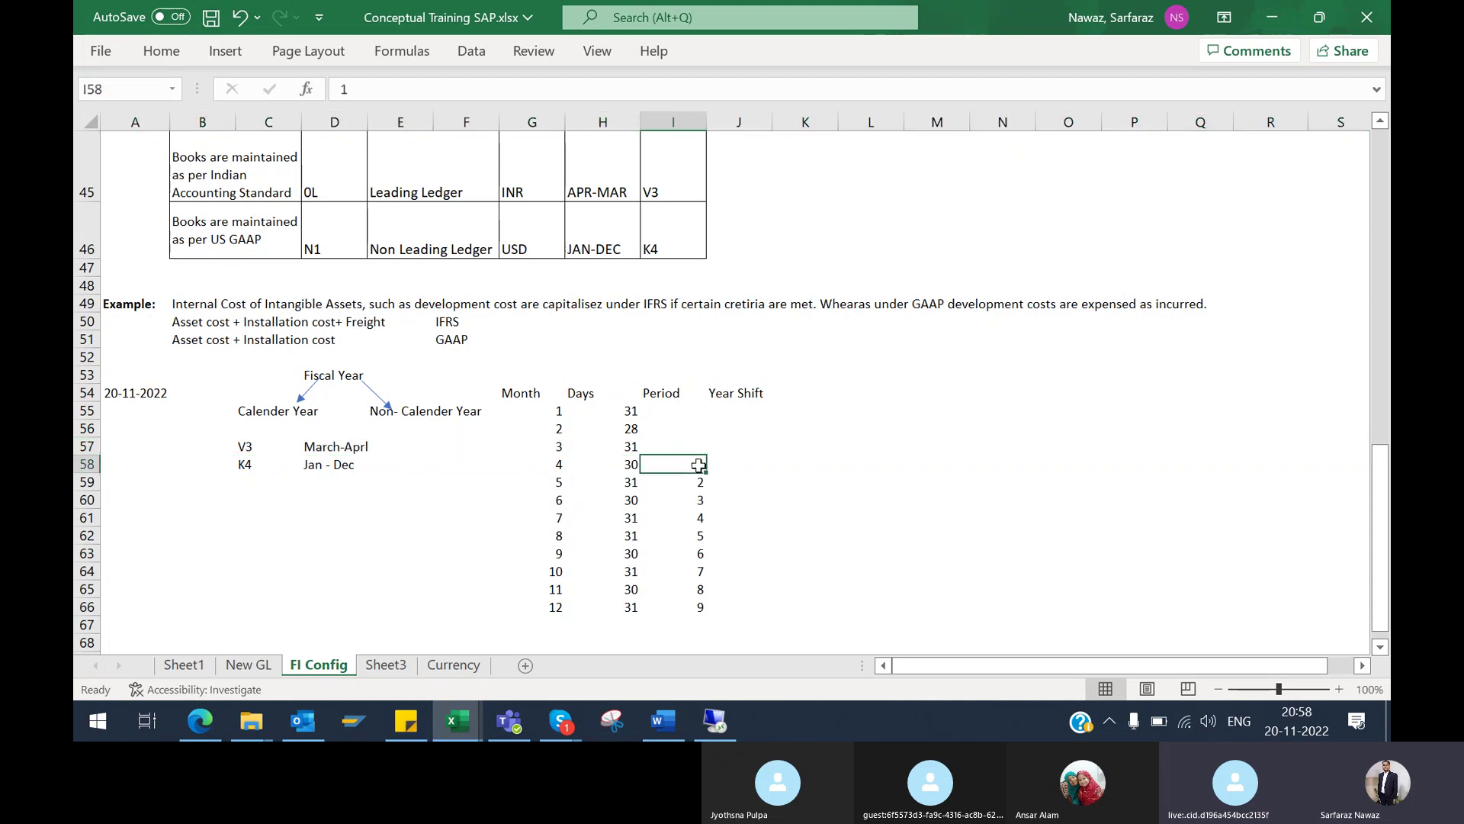
mouse_move(700, 465)
mouse_down()
mouse_move(697, 501)
mouse_move(697, 471)
mouse_up()
click(694, 610)
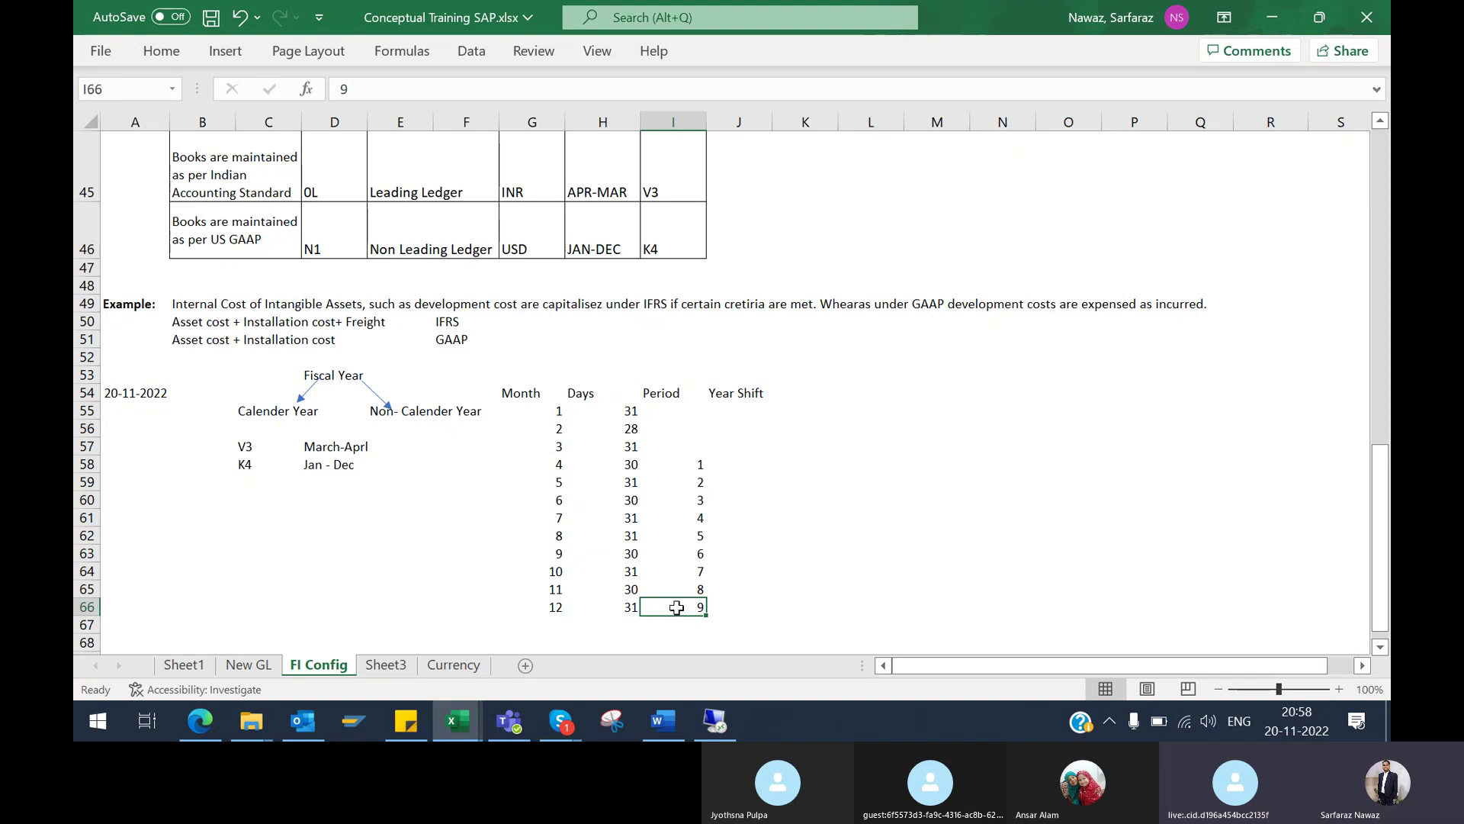
Enter periods 10, 11 and 12 for months 1, 2 and 3 in I55:I57
click(657, 412)
text(10)
key(Return)
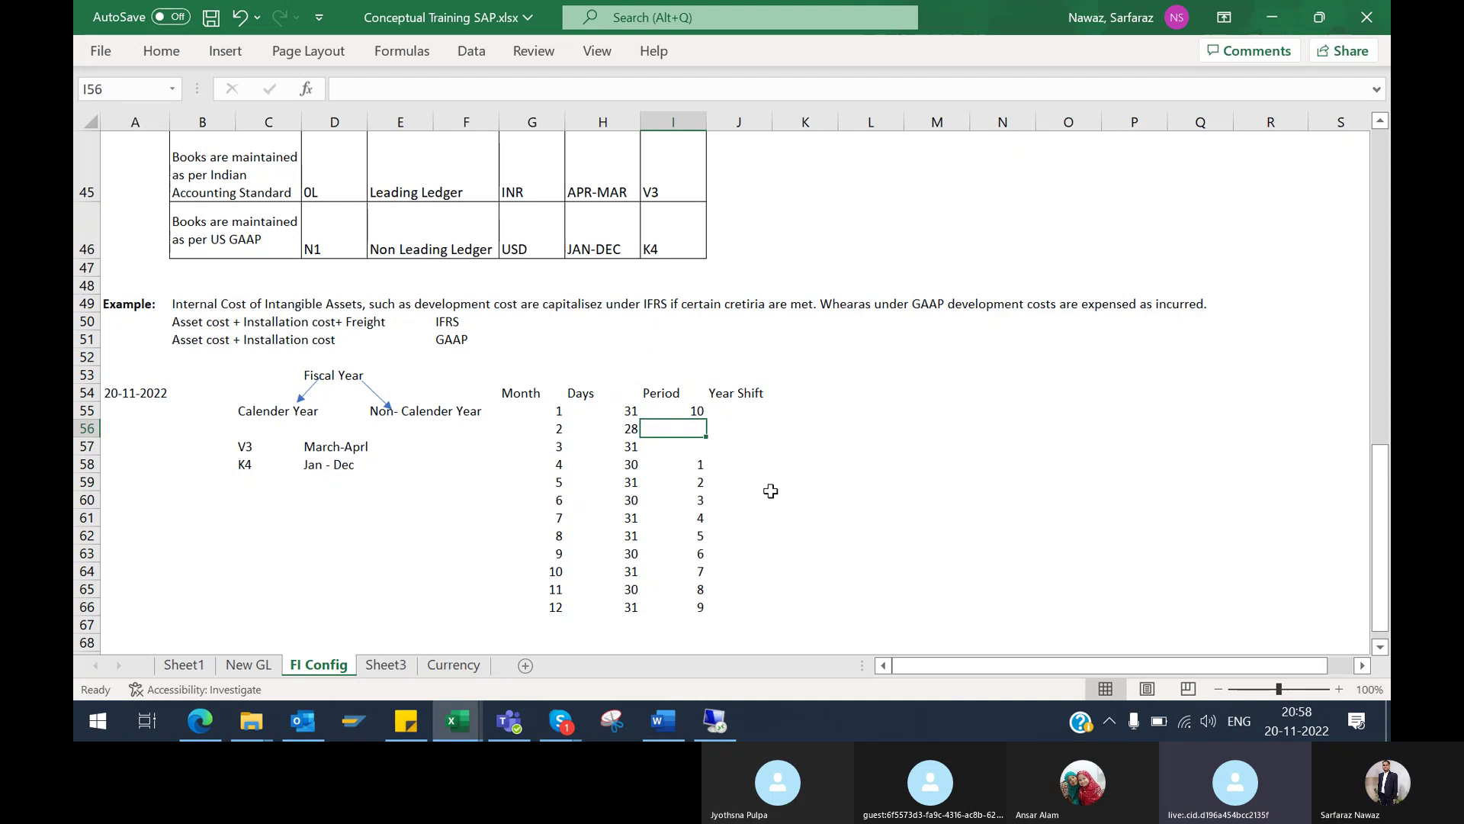
text(11)
key(Return)
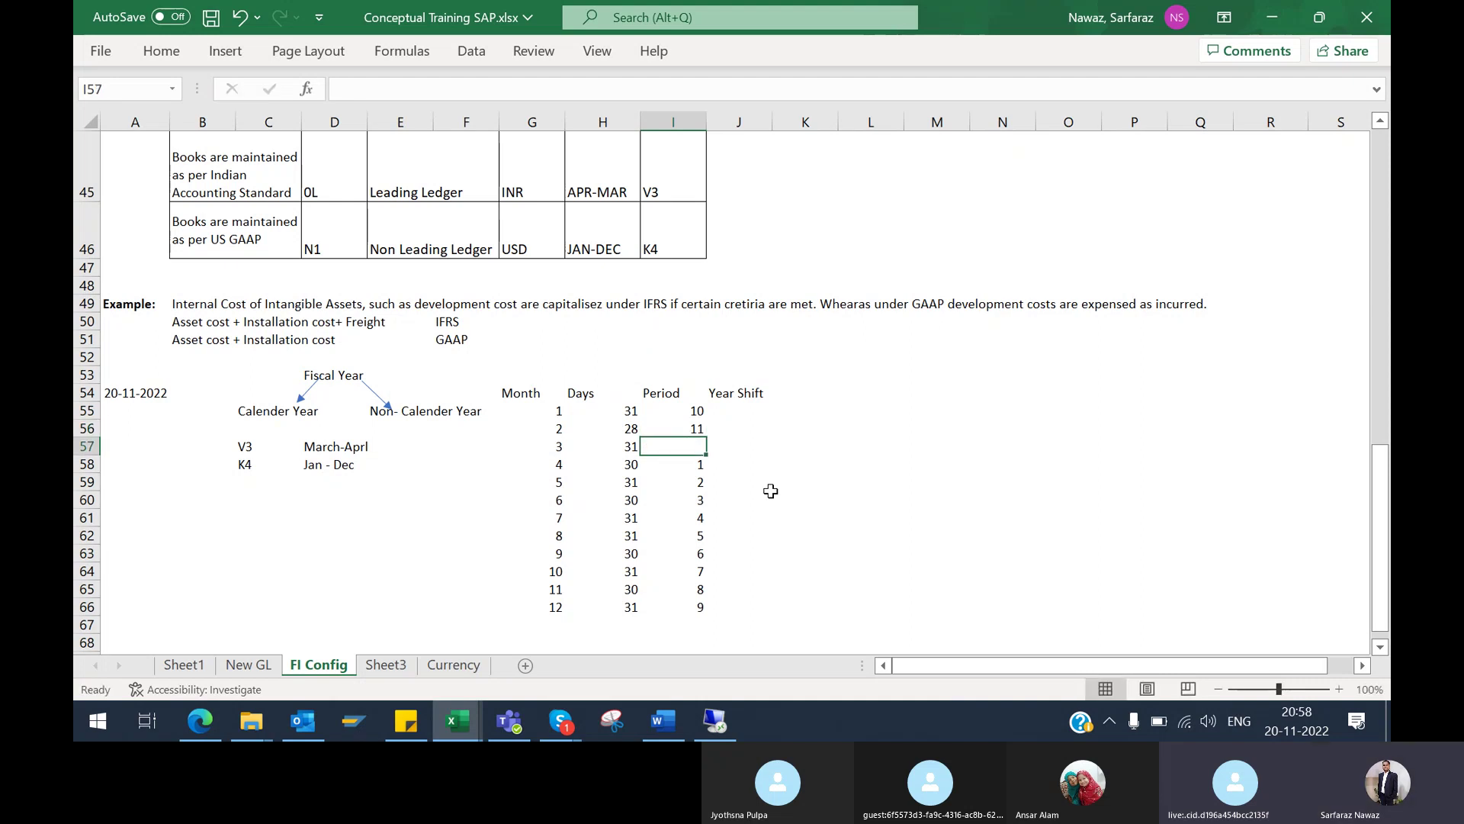
text(12)
key(Return)
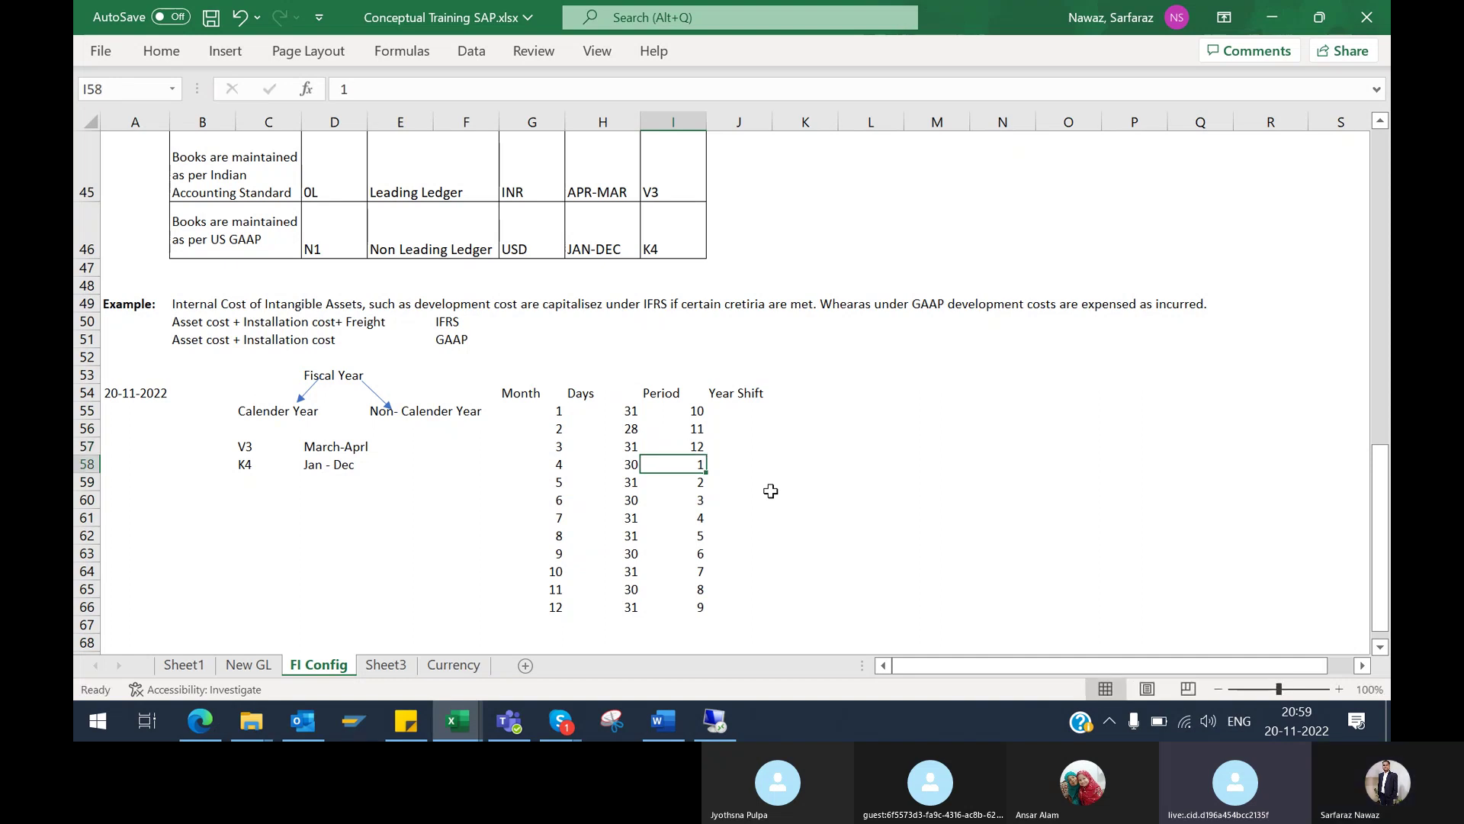
Examine how the calendar months correspond to the V3 periods, especially for months 1, 3, 11 and 12
click(730, 417)
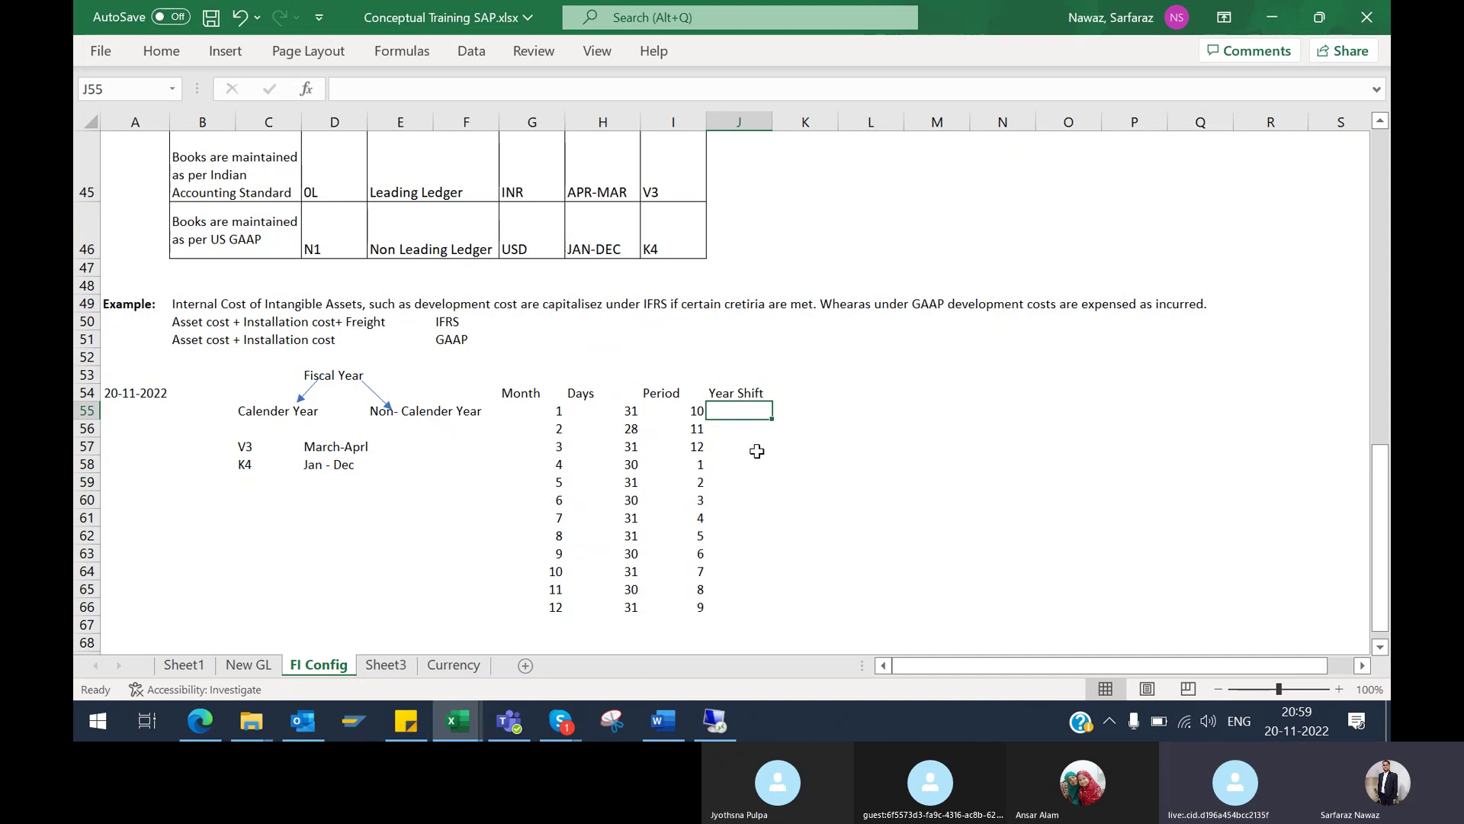
click(848, 408)
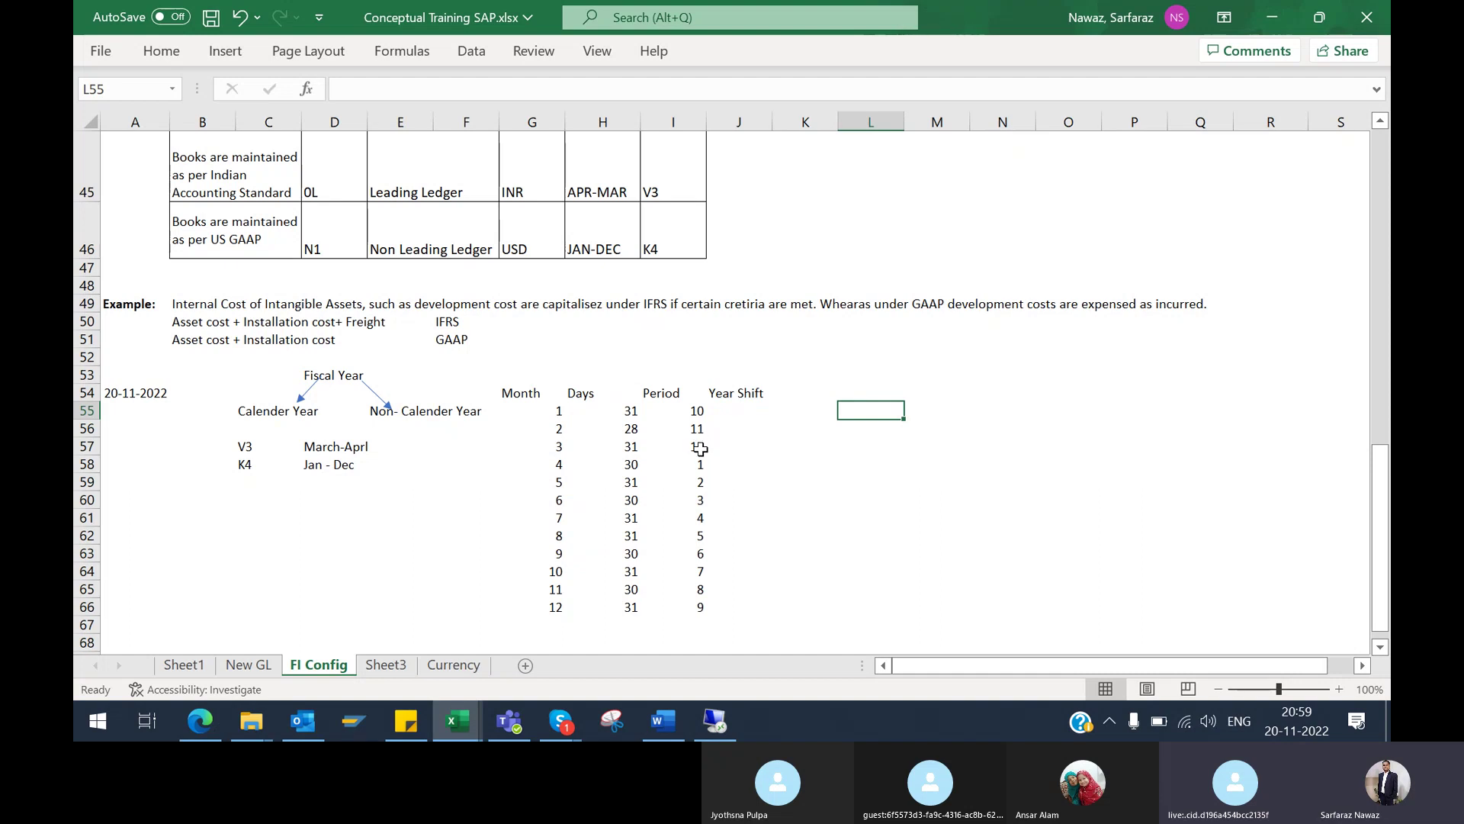
mouse_move(700, 450)
mouse_down()
mouse_move(697, 409)
mouse_move(697, 443)
mouse_up()
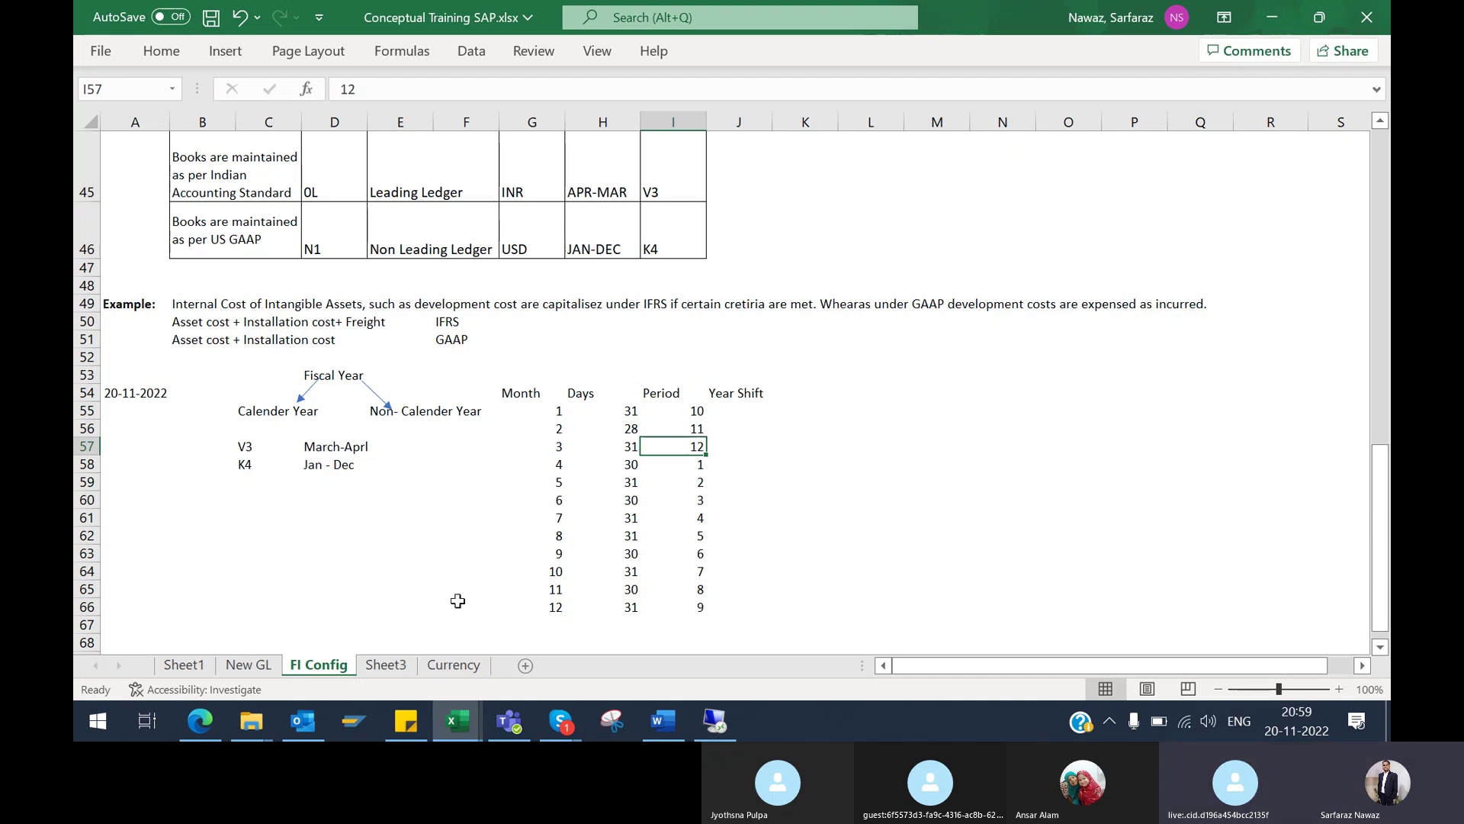
click(82, 589)
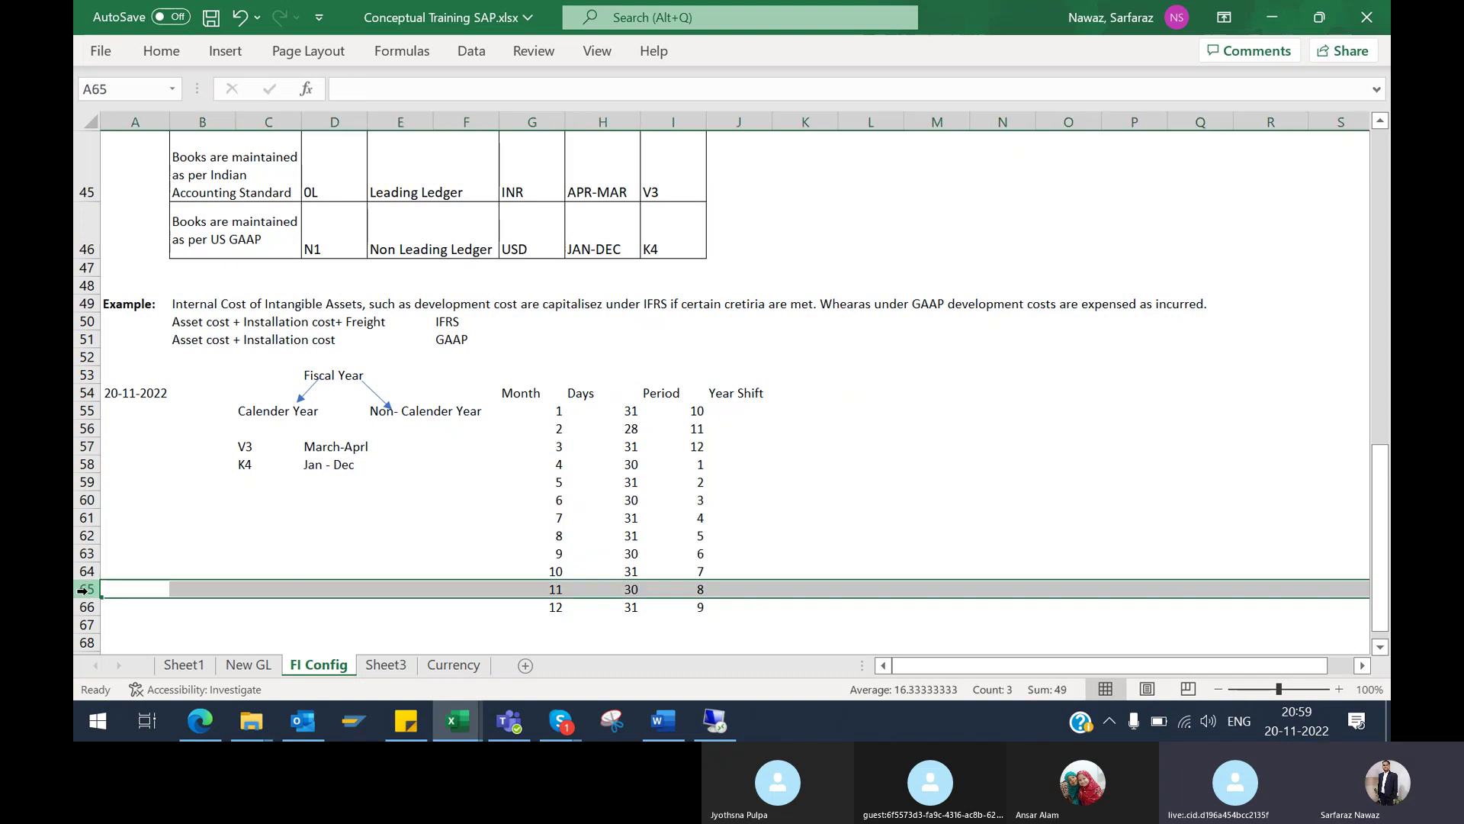
click(698, 591)
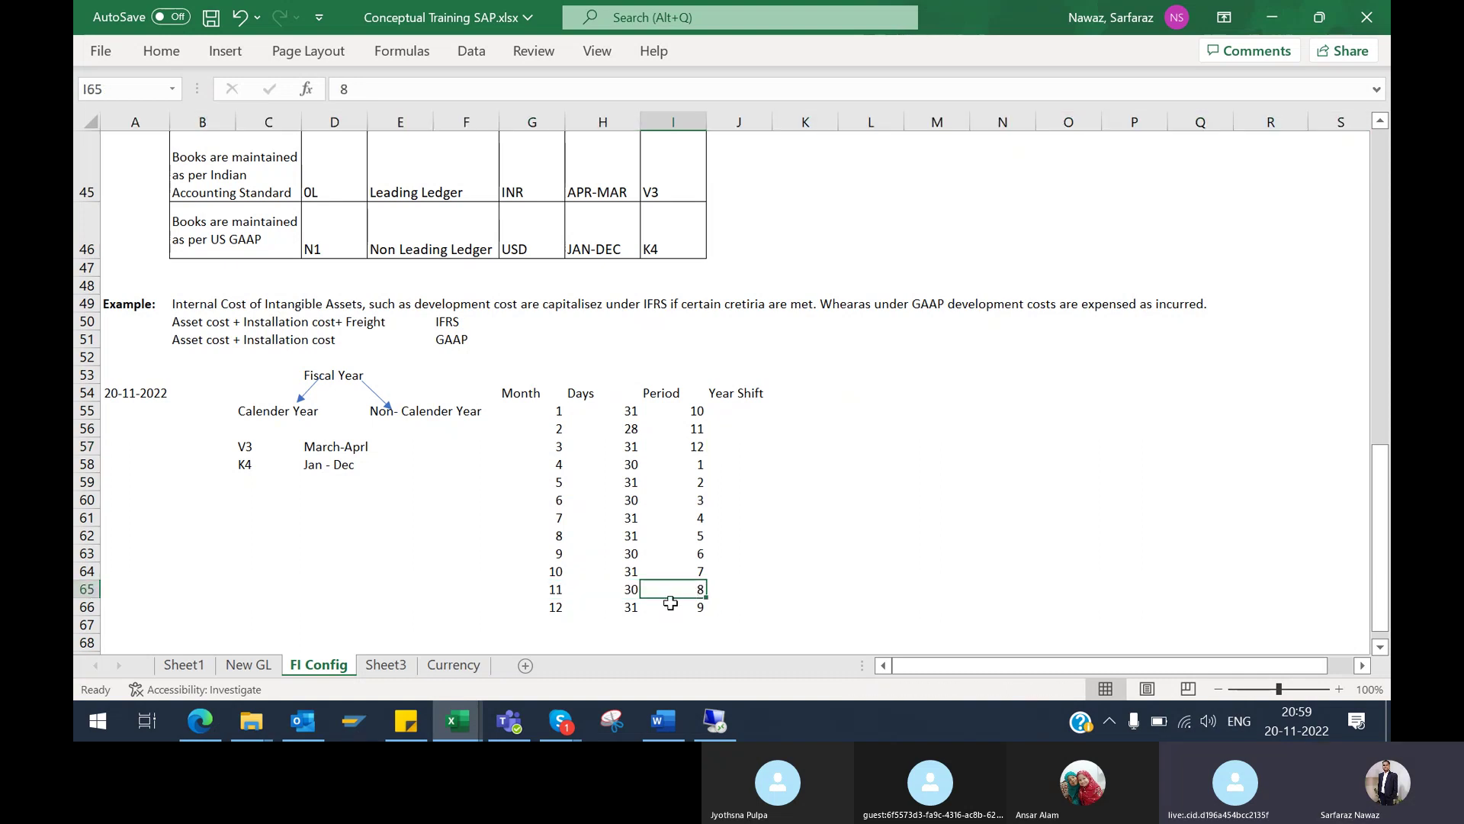
click(548, 594)
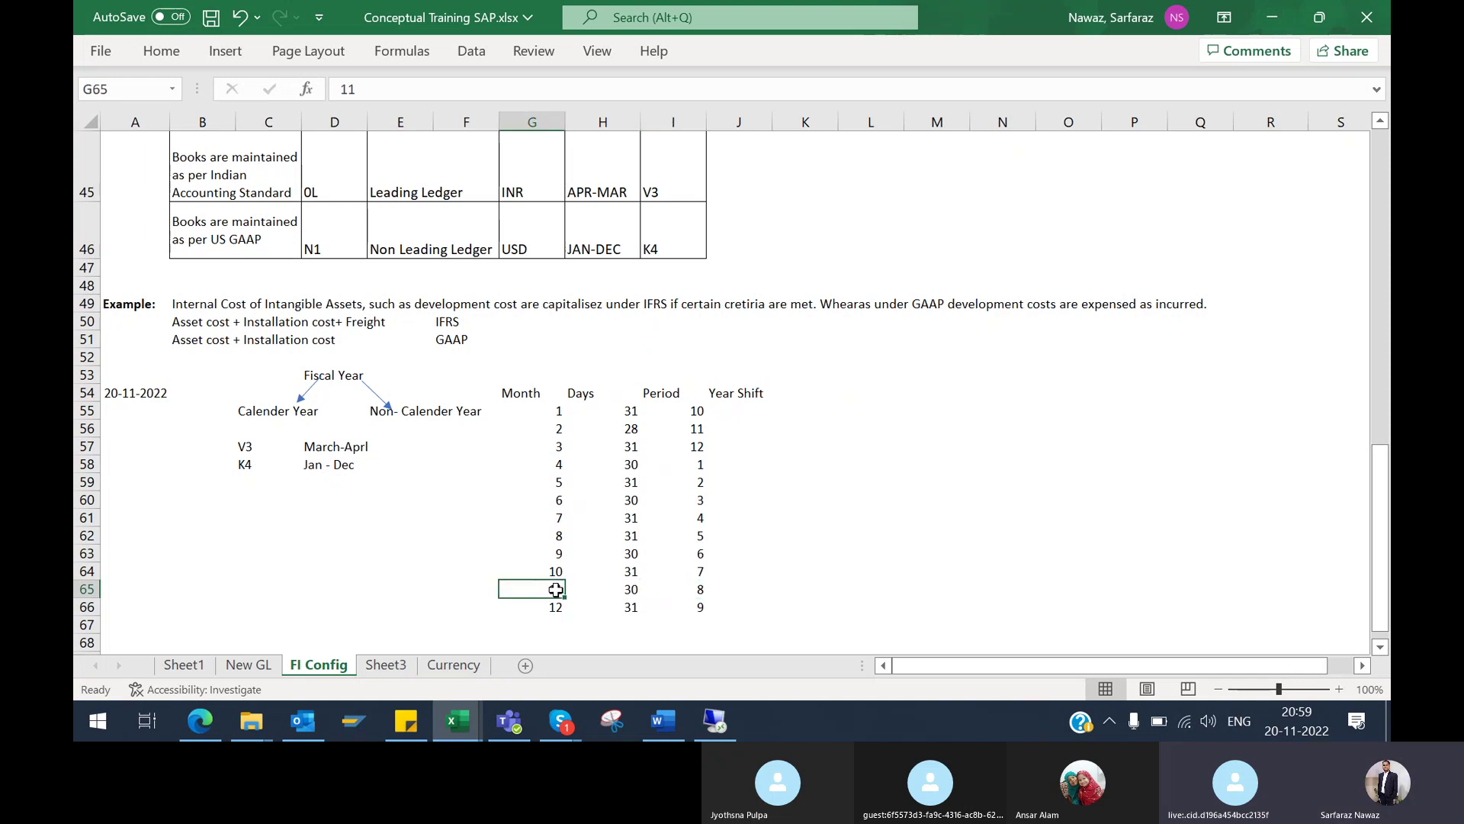
click(698, 591)
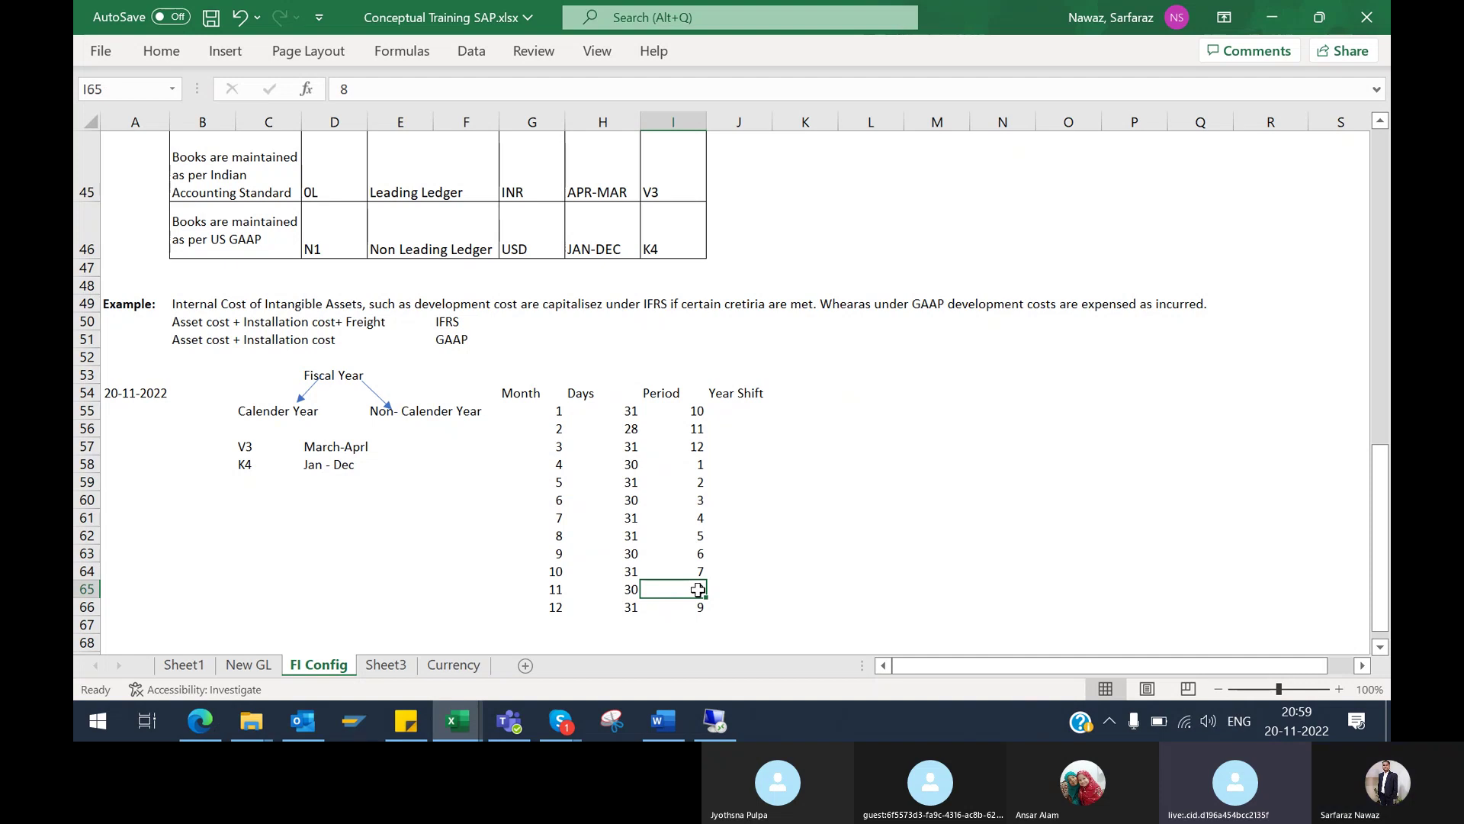
click(697, 606)
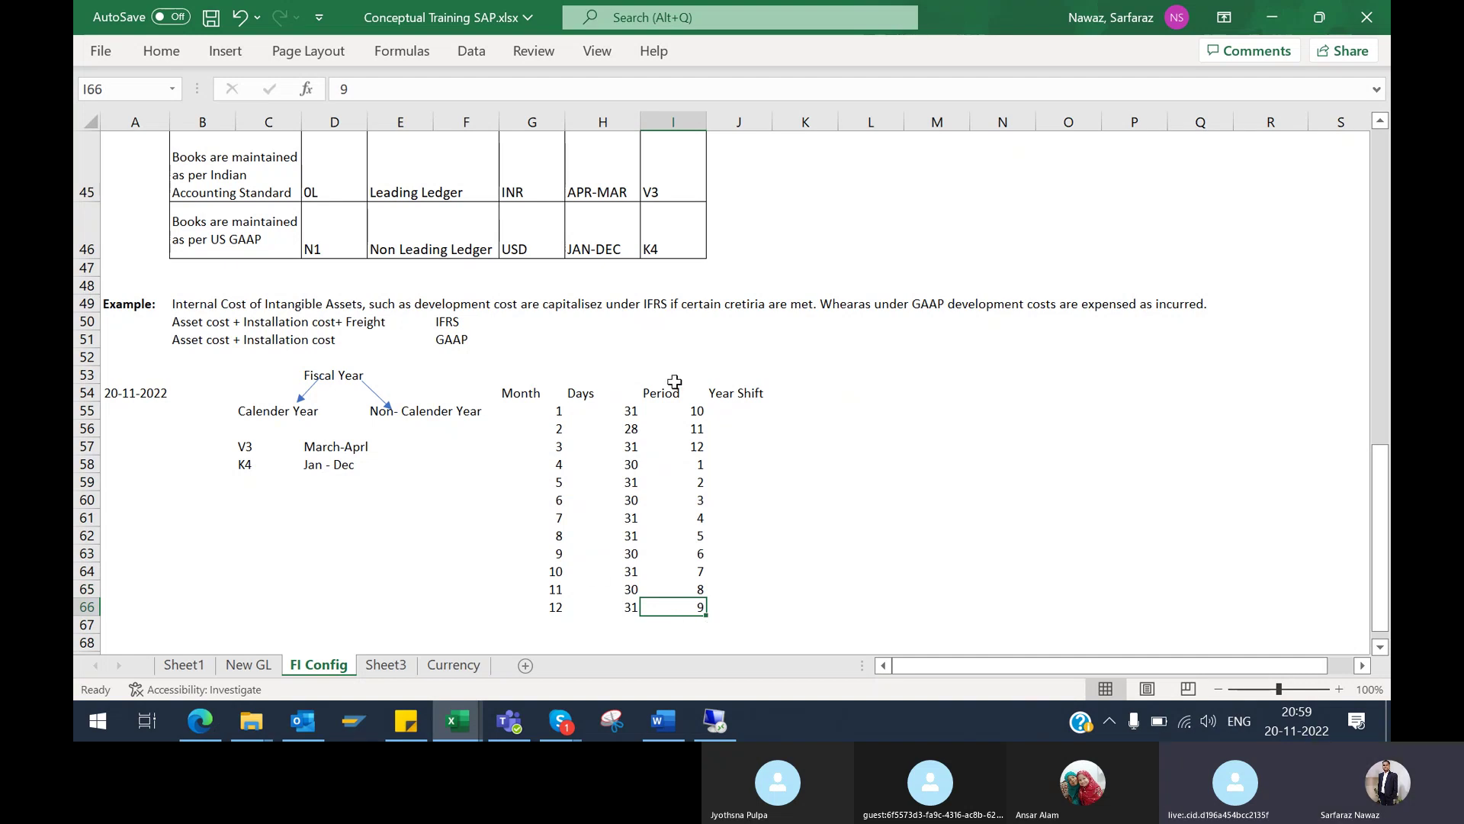
click(687, 411)
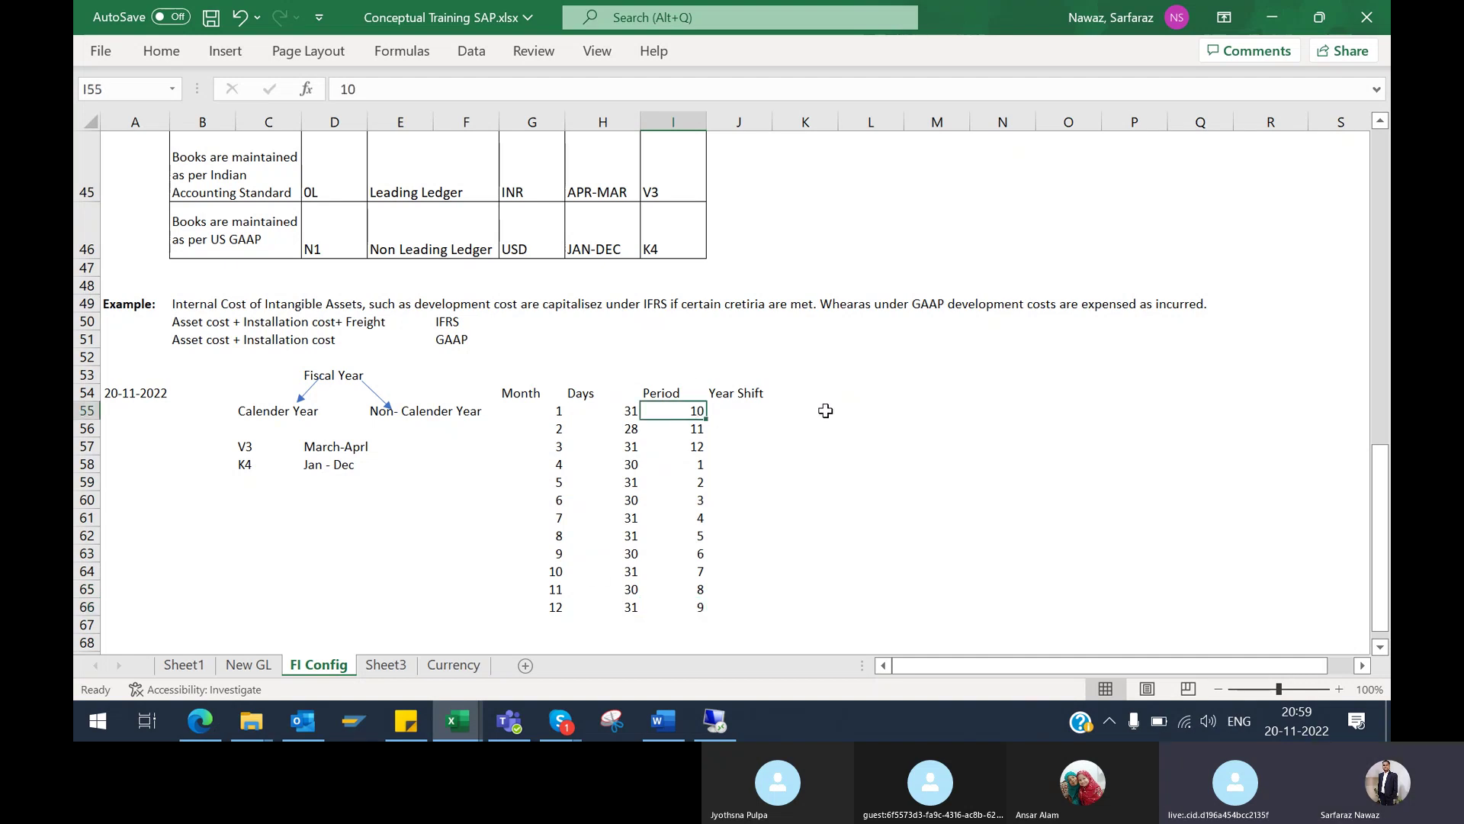
Calculate the year shift in L55 with the formula =2022-2023 and inspect that cell
click(856, 407)
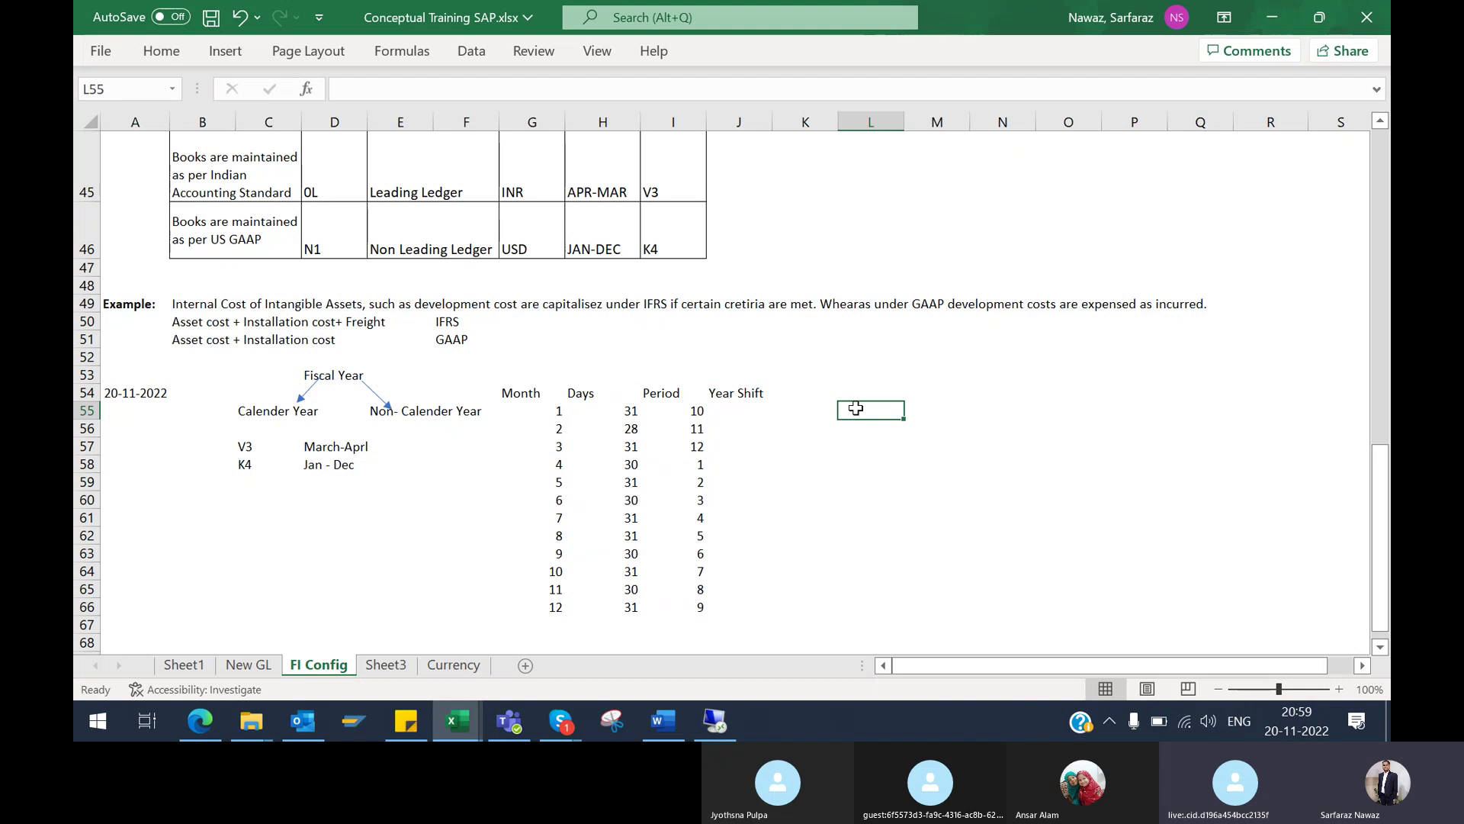
text(=)
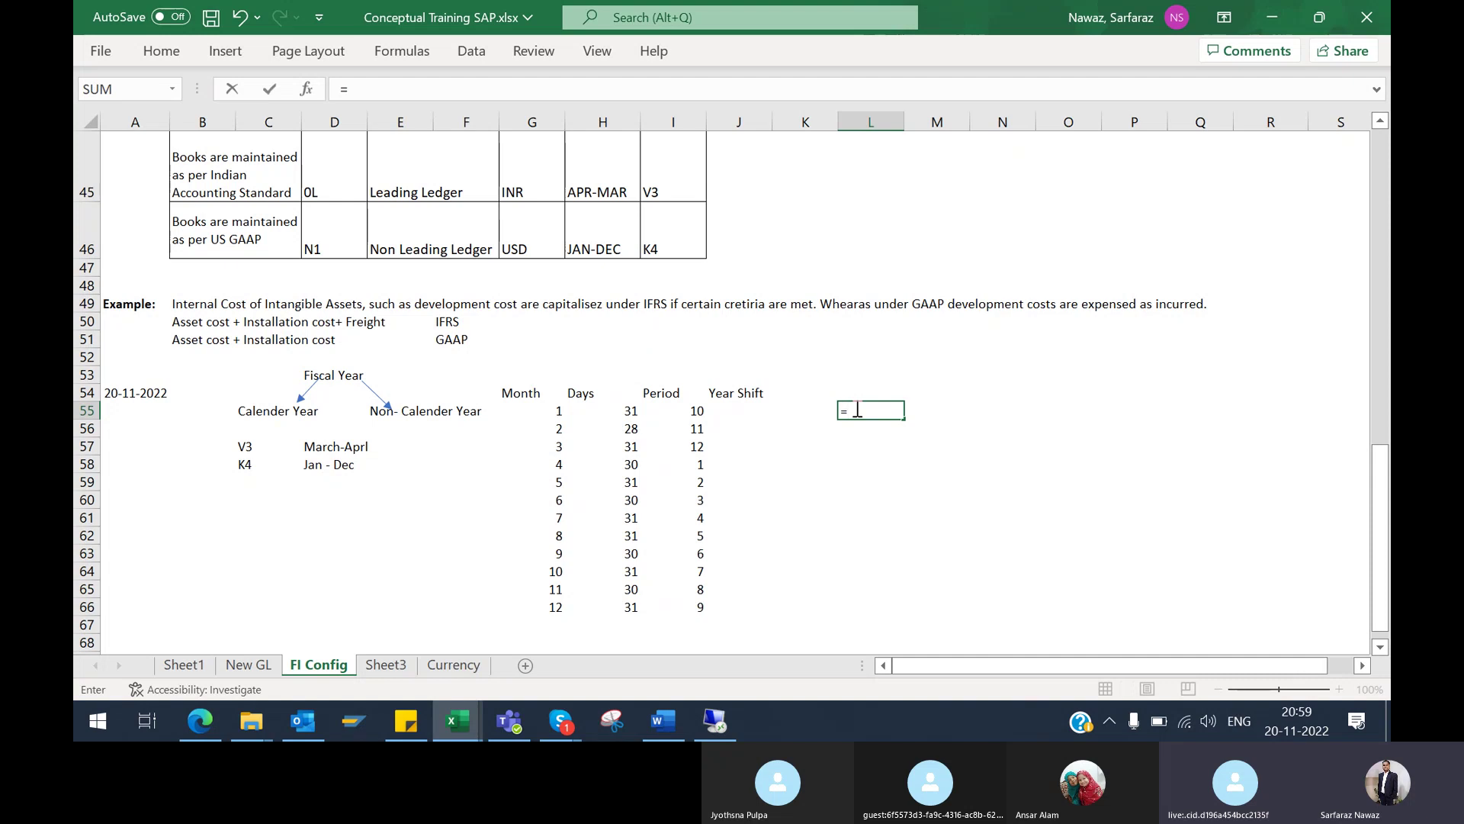
text(2022-2023)
key(Return)
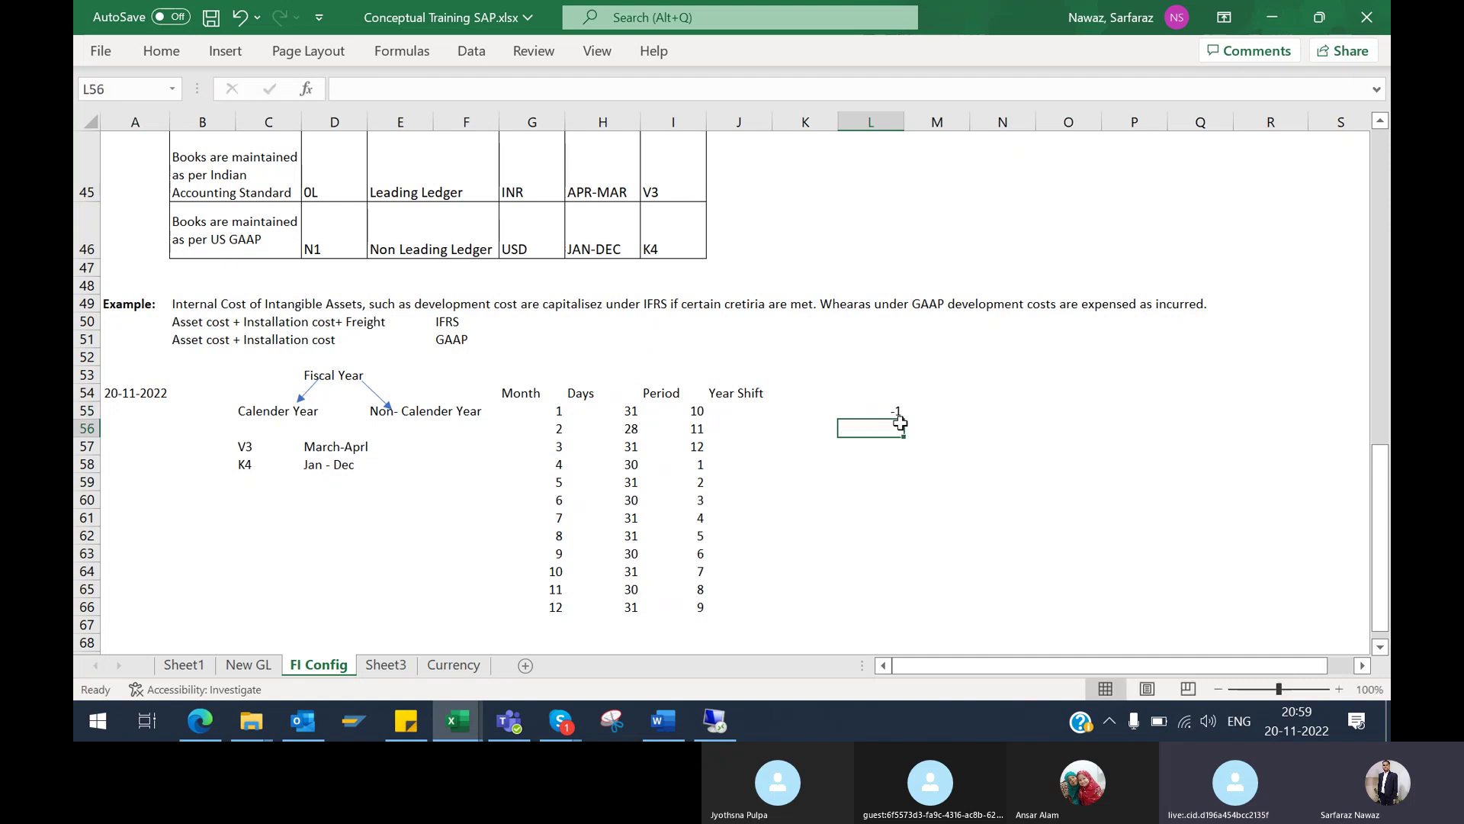
click(879, 412)
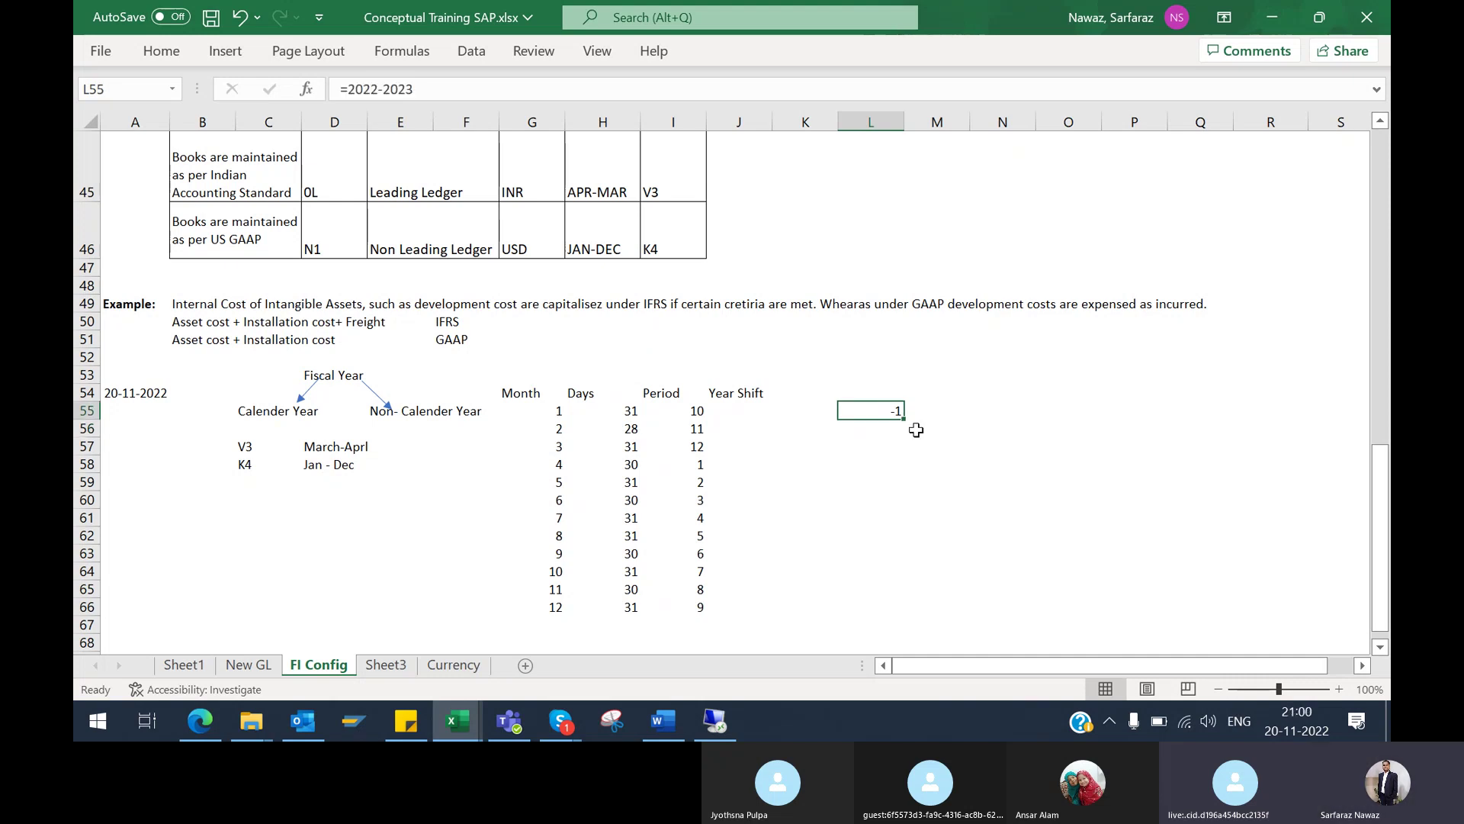
Enter a year shift of -1 for month 1 in J55 and copy it into J56:J57 for months 2 and 3
click(743, 412)
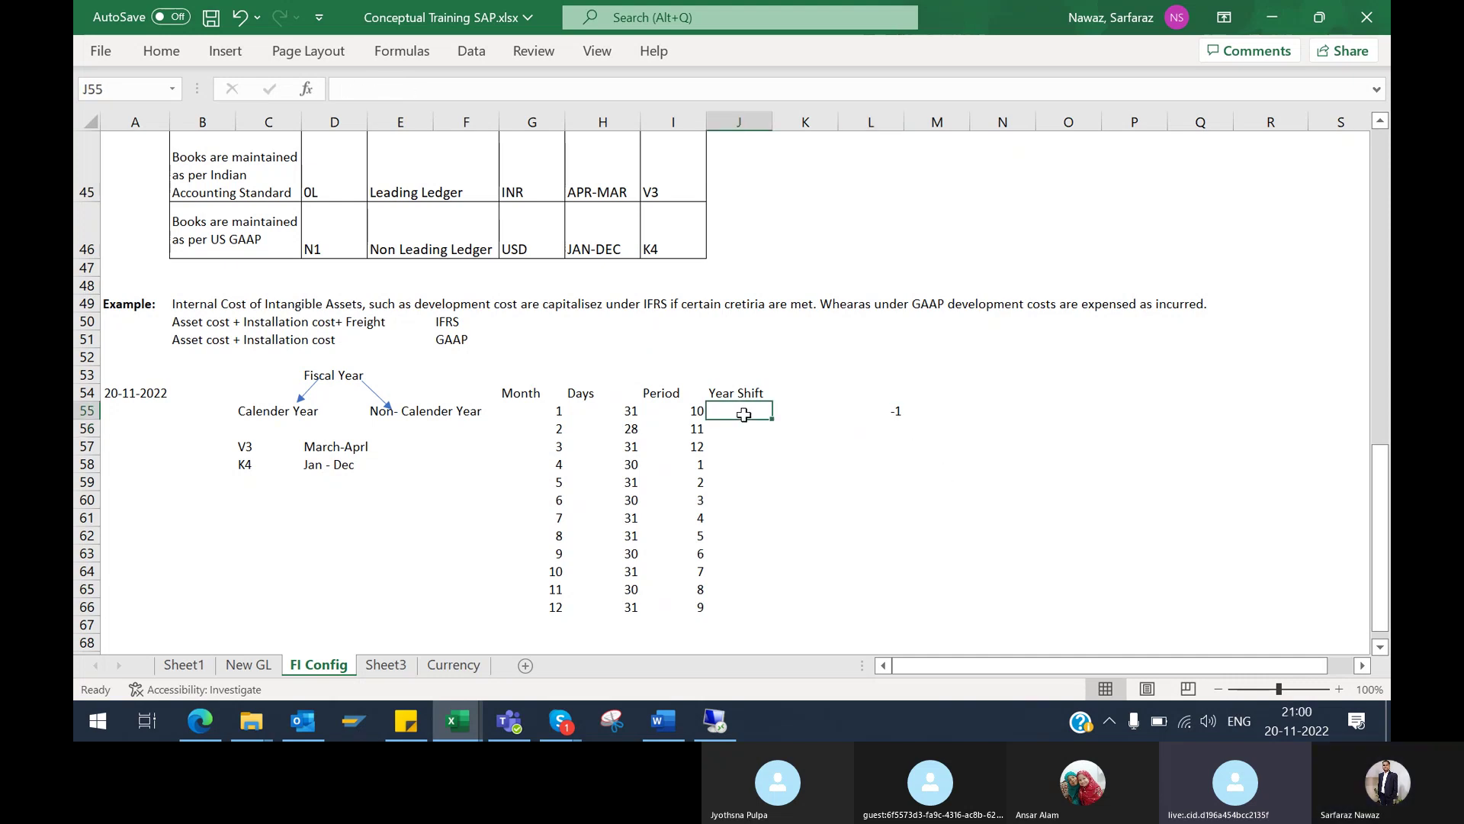
text(-1)
key(Return)
click(744, 415)
key(ctrl+c)
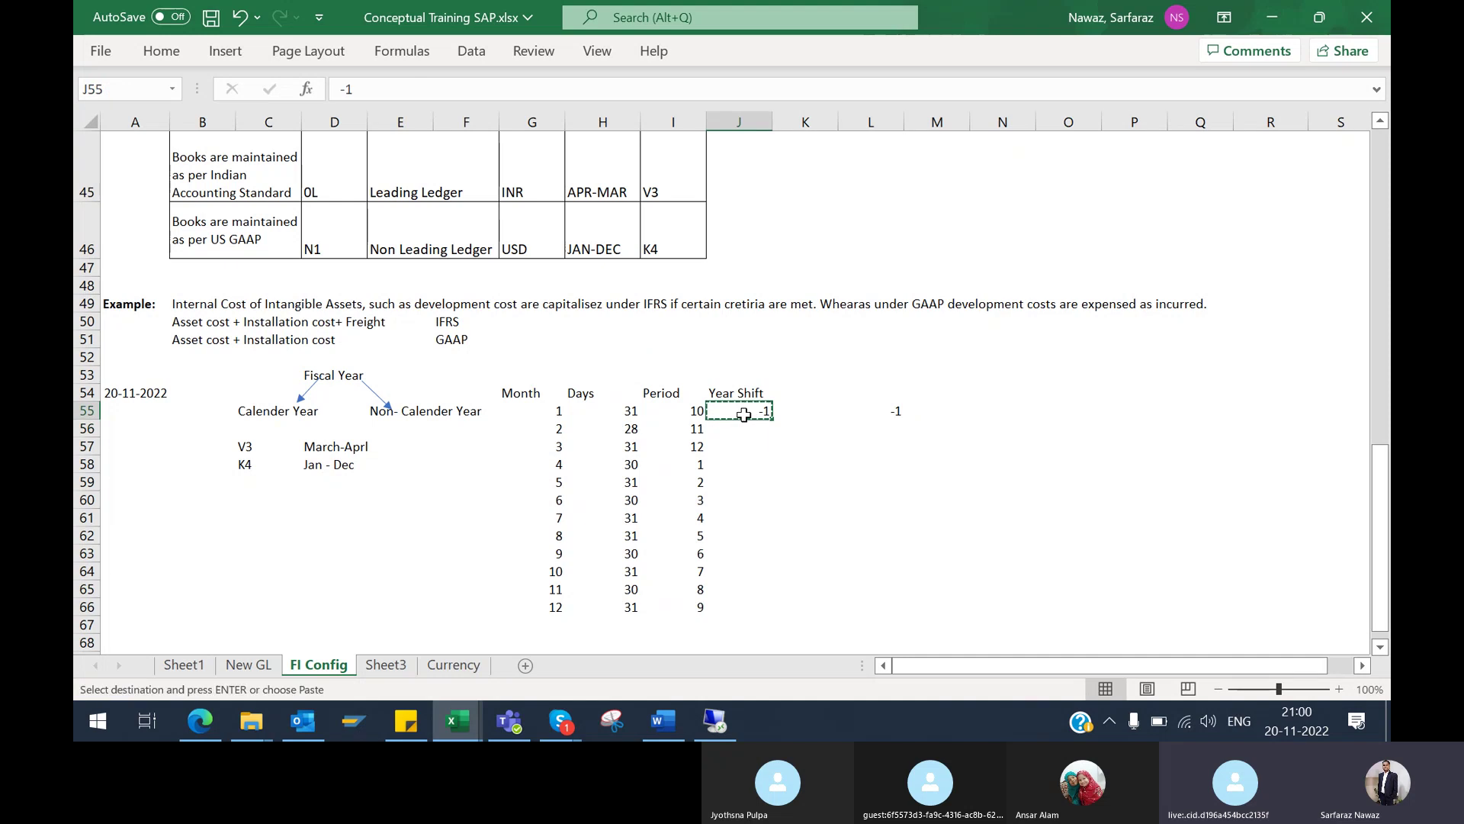
drag(738, 428, 738, 447)
key(Return)
Switch to the SAP Periods view of V3 to compare its year shift values with the workbook table
key(alt+Tab)
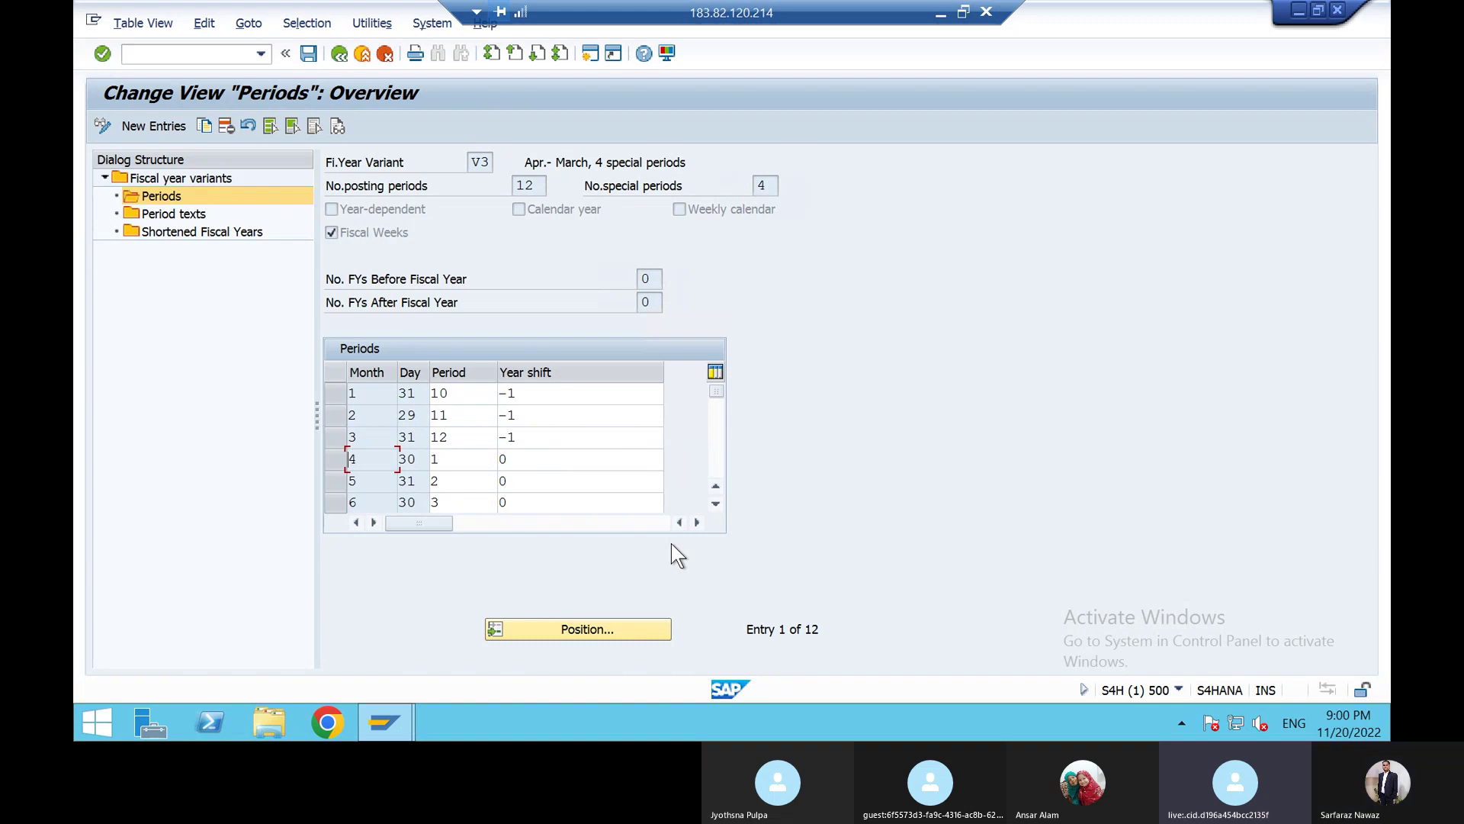
key(alt+Tab)
key(alt+Tab)
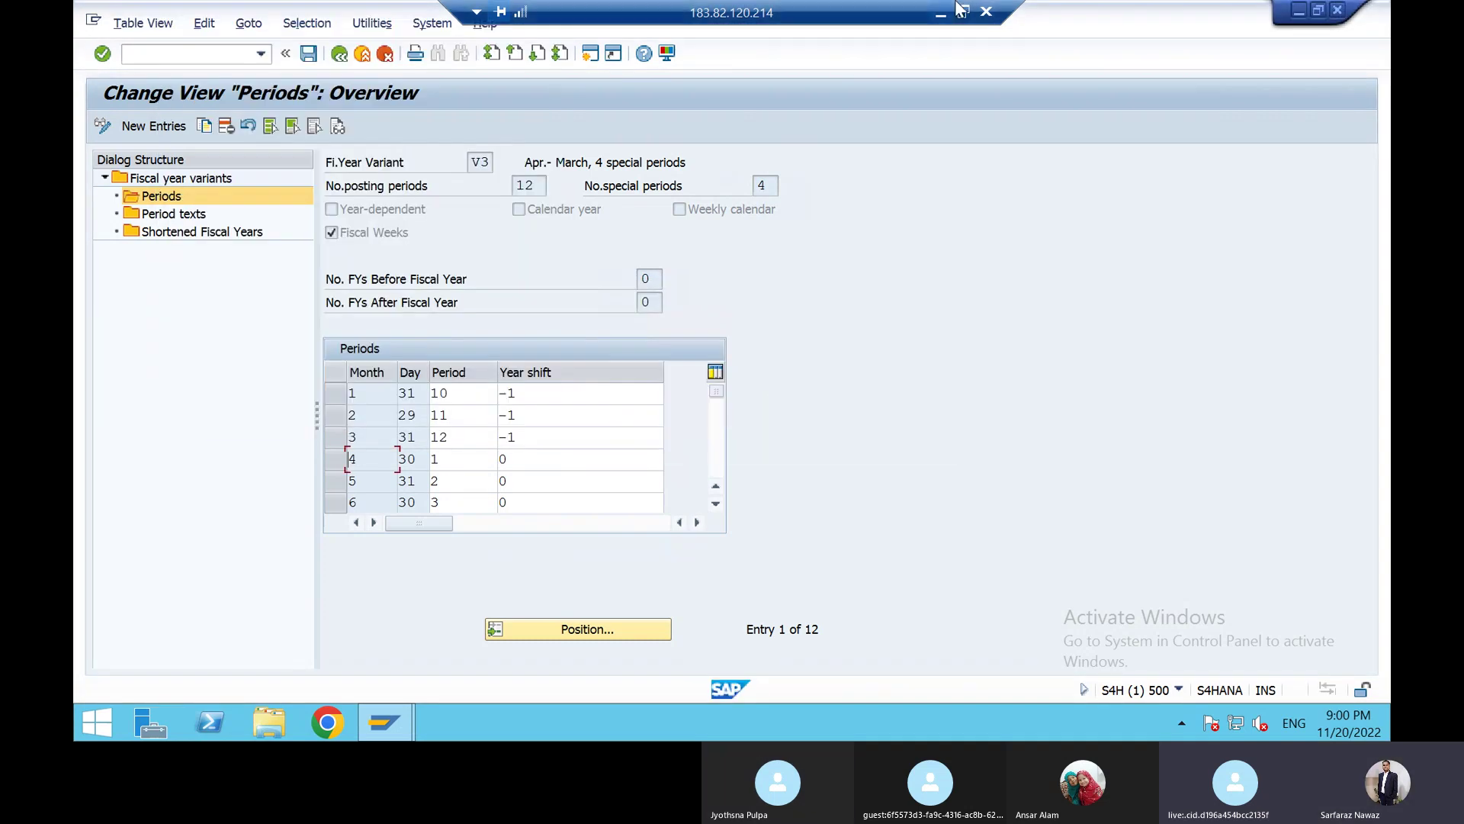
Return to the workbook from the remote SAP session and clear the year shift calculation in L55
click(940, 13)
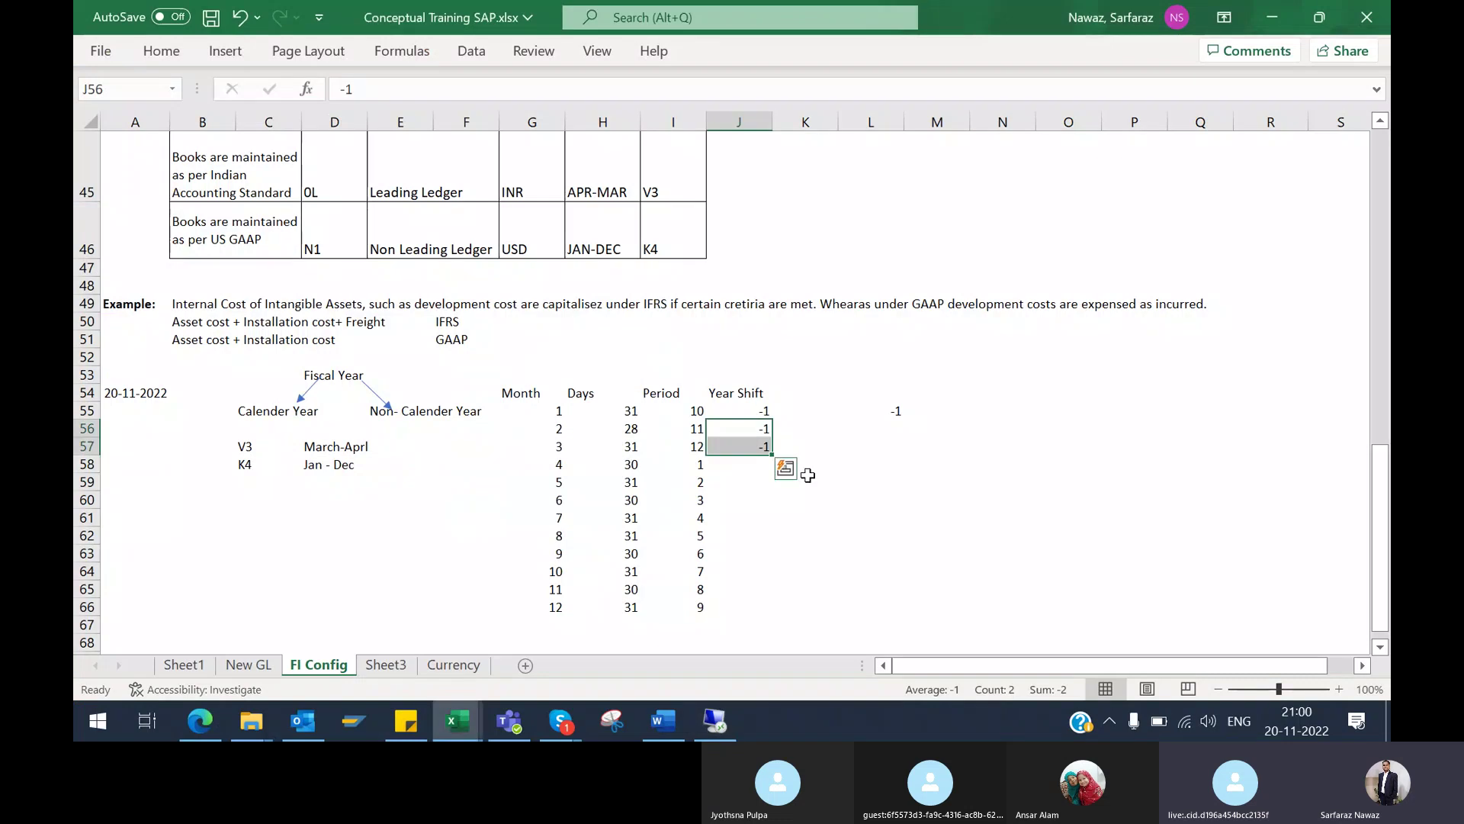
click(697, 610)
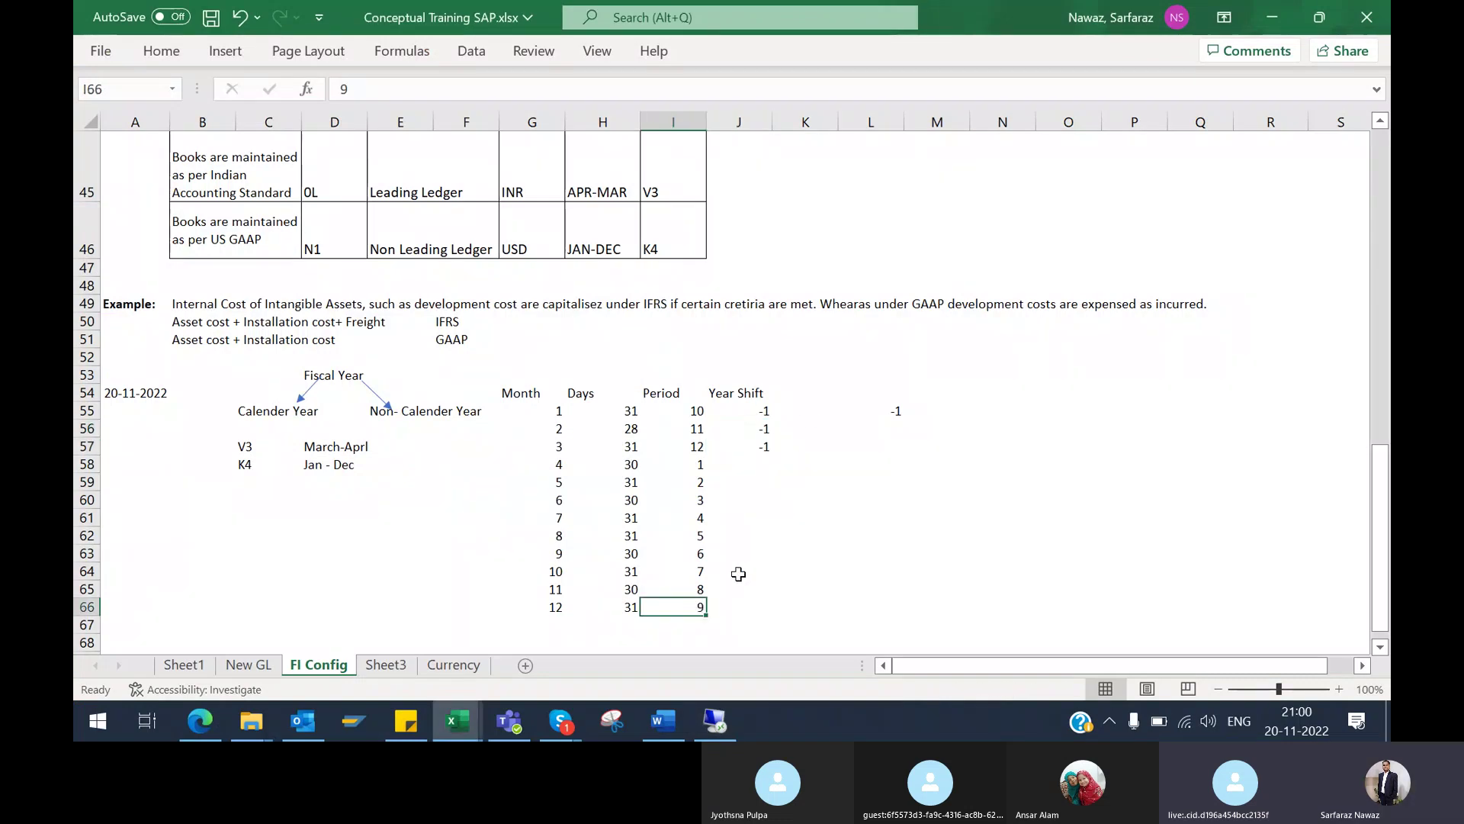
key(Down)
key(Down)
key(Down)
key(Down)
key(Down)
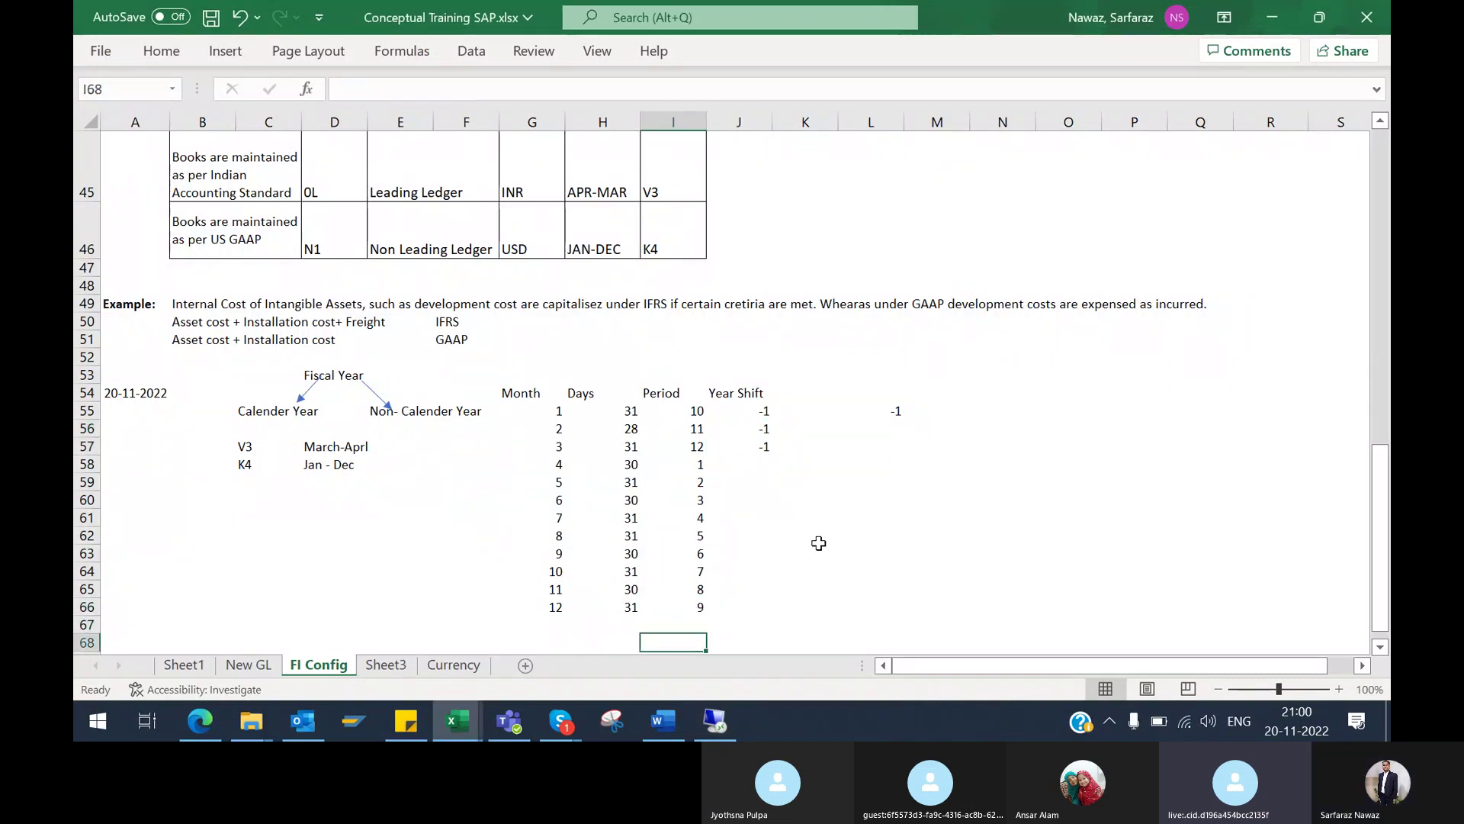
key(Up)
key(Up)
key(Up)
key(Up)
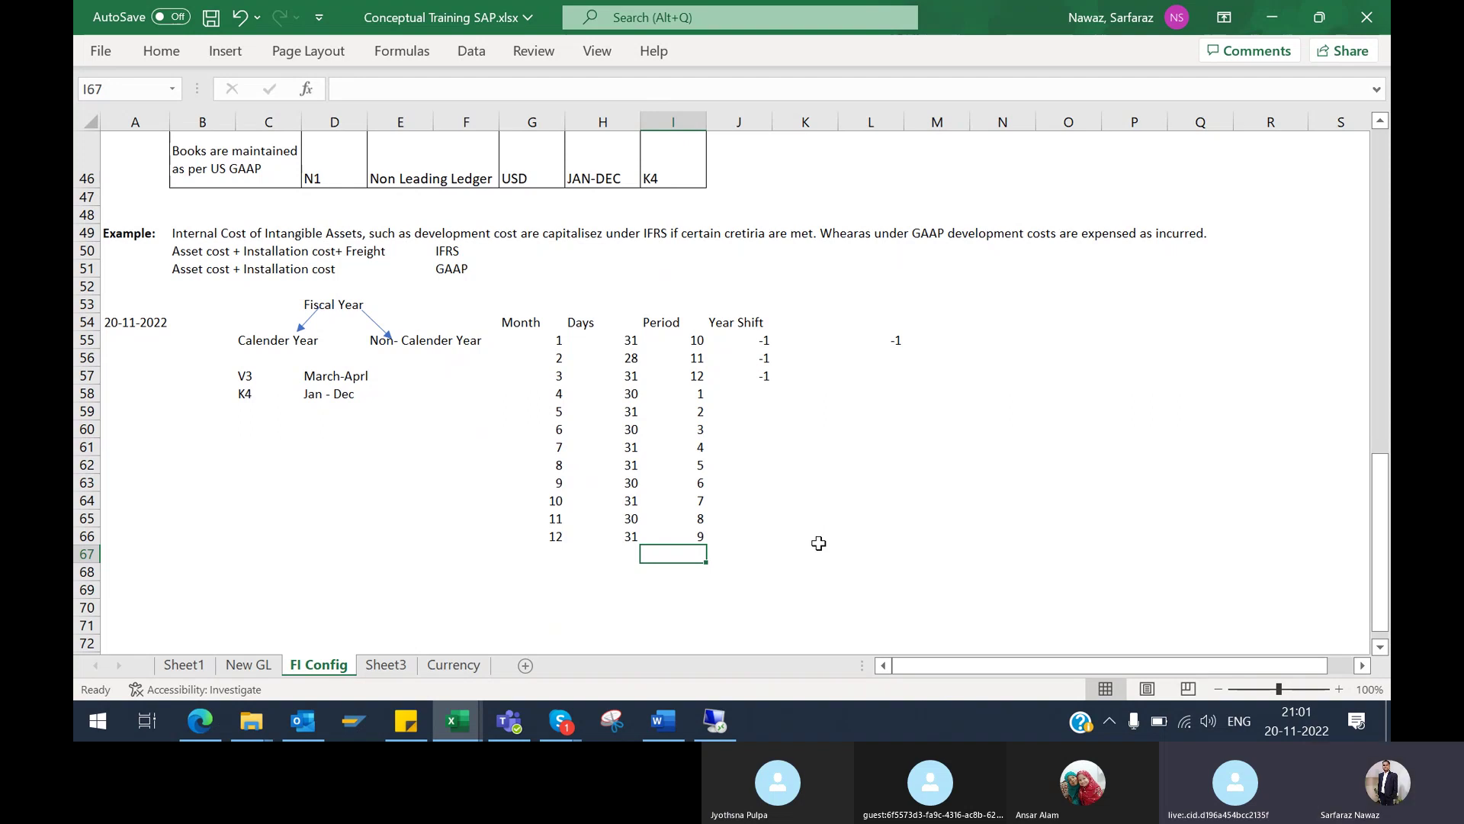
click(895, 341)
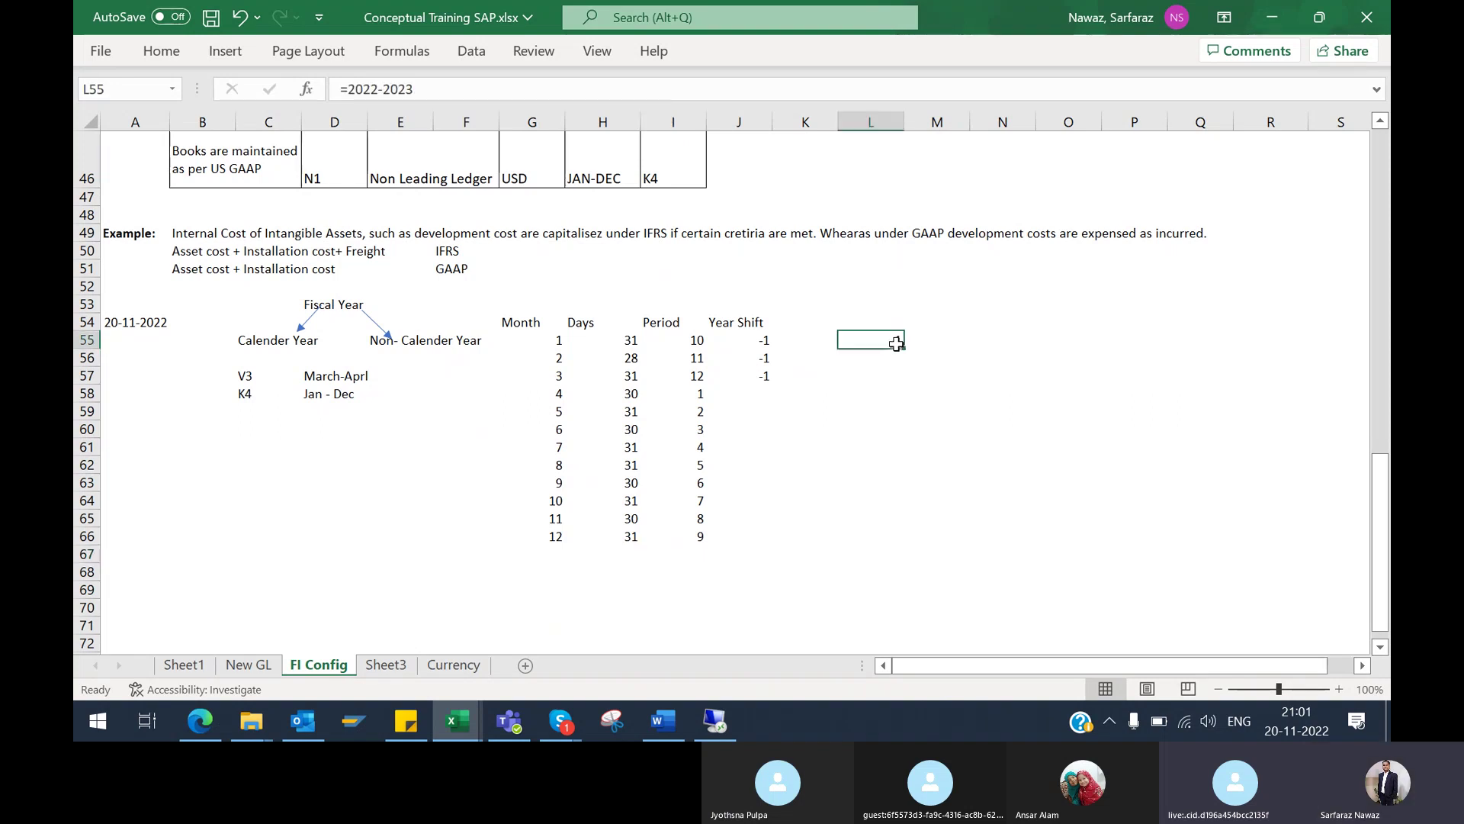
key(Delete)
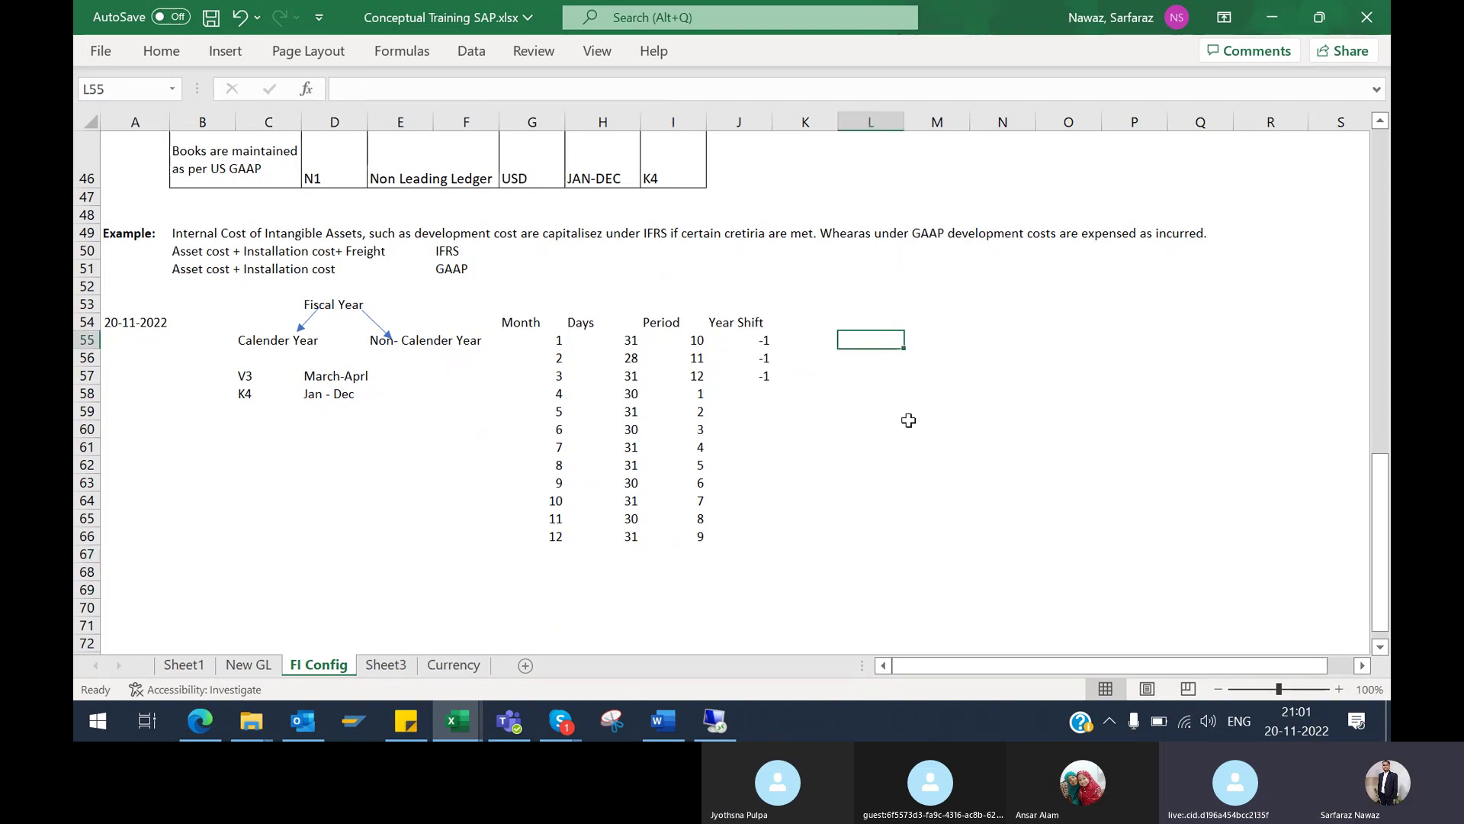
Examine the year shift values for months 1 to 3 and the days and period assigned to month 3
drag(742, 337, 764, 379)
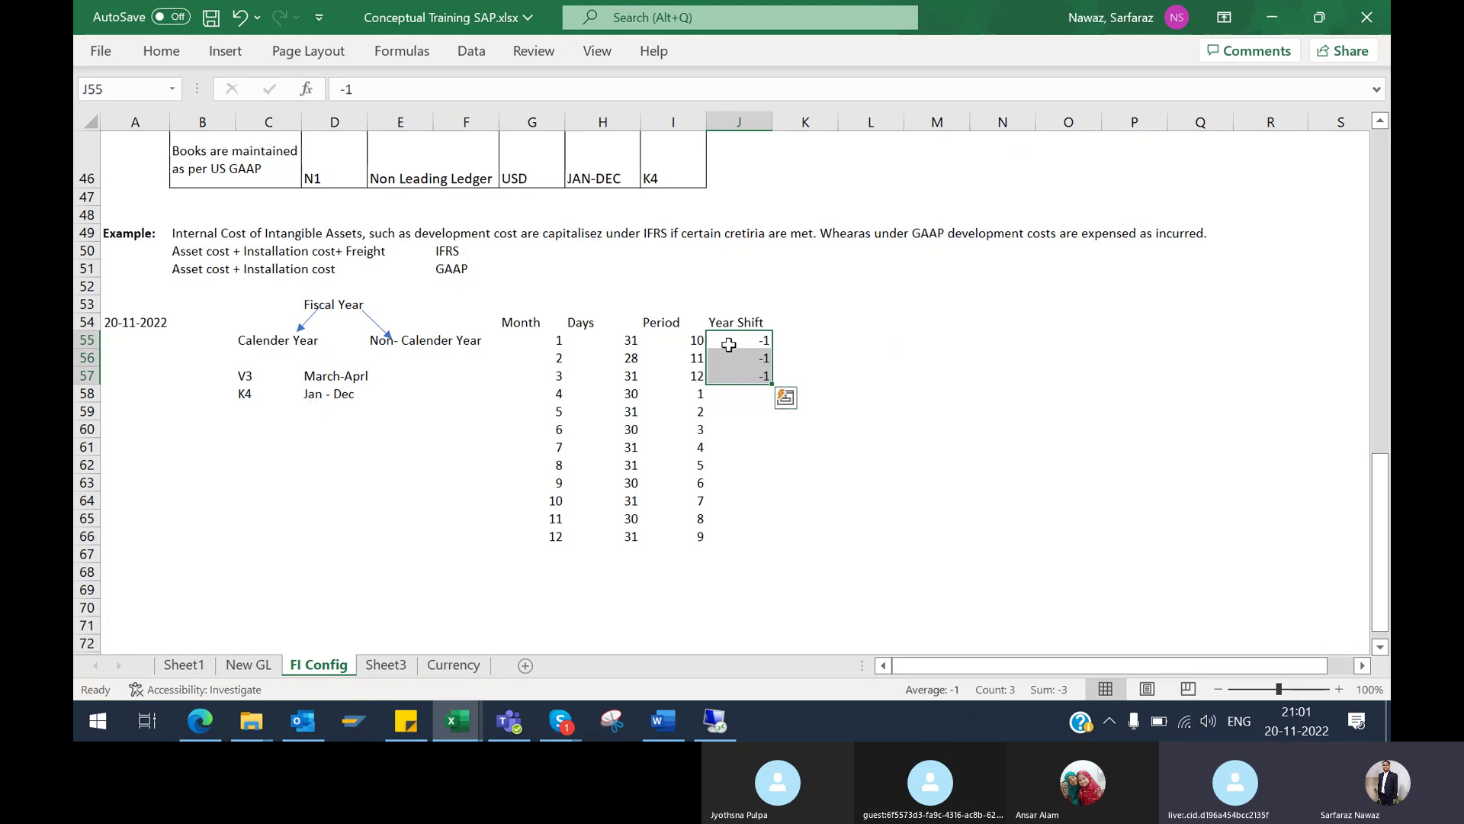
drag(729, 345, 770, 381)
click(701, 550)
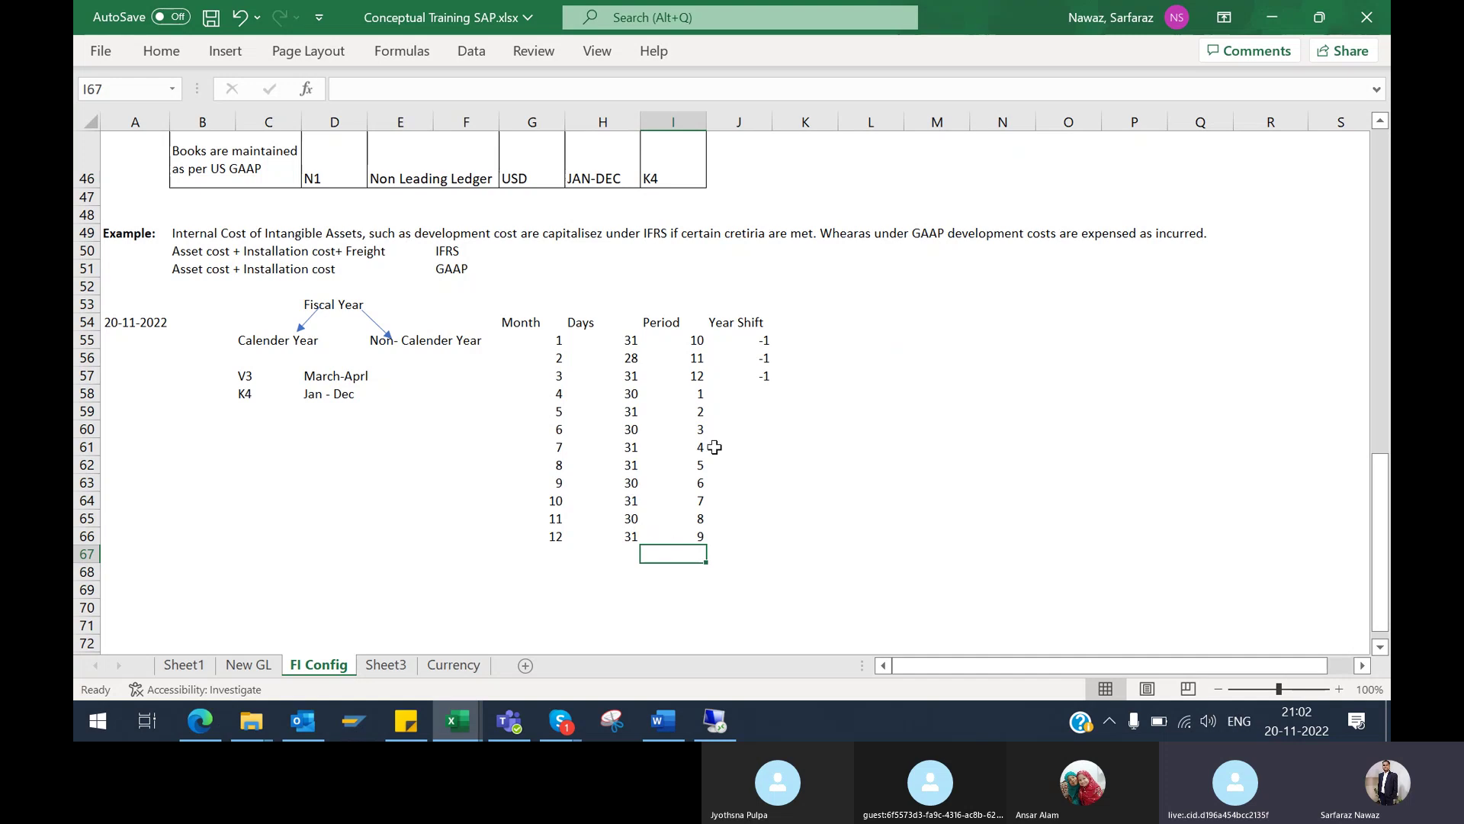
click(698, 395)
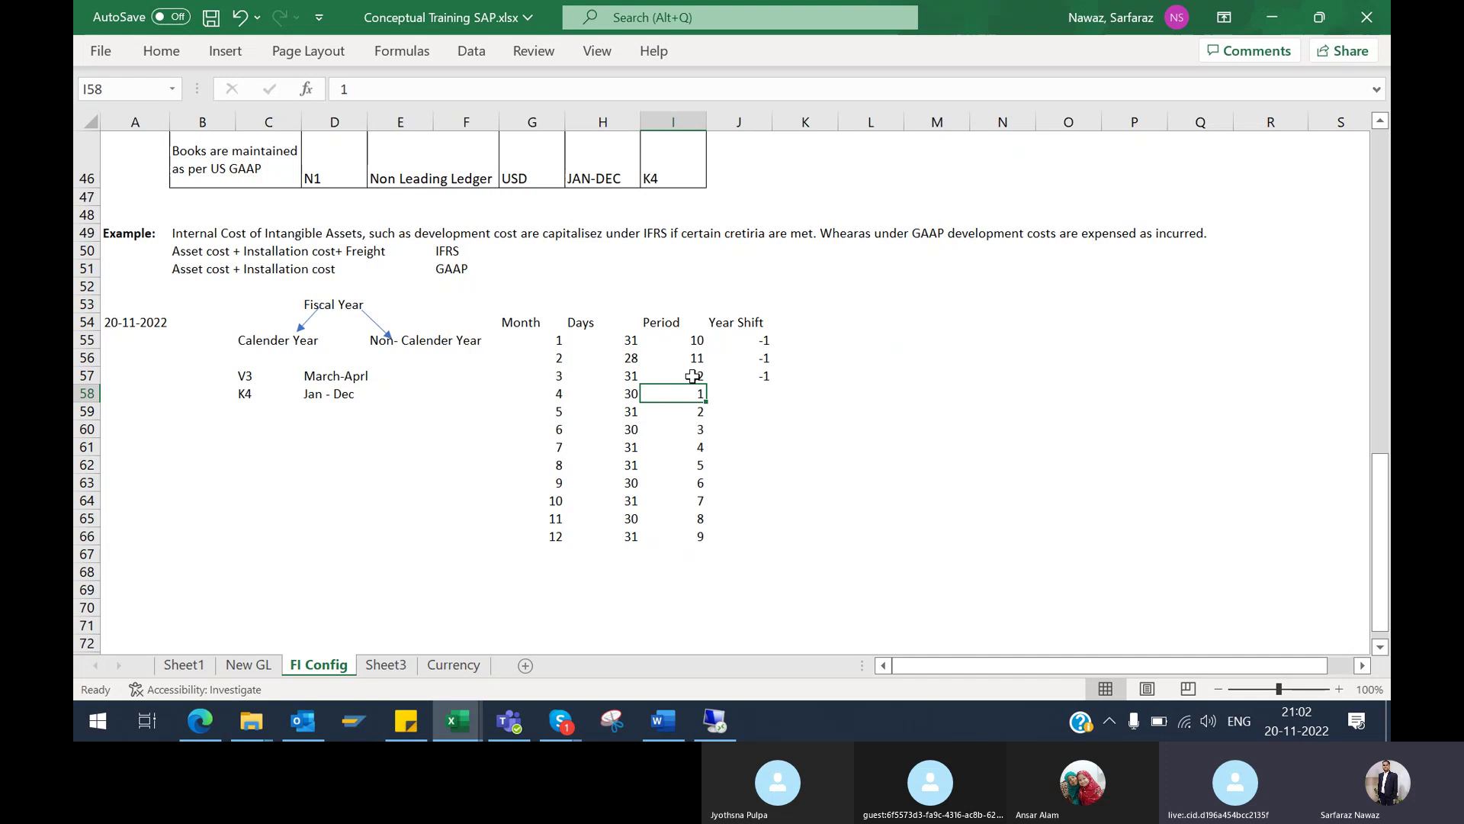
click(619, 377)
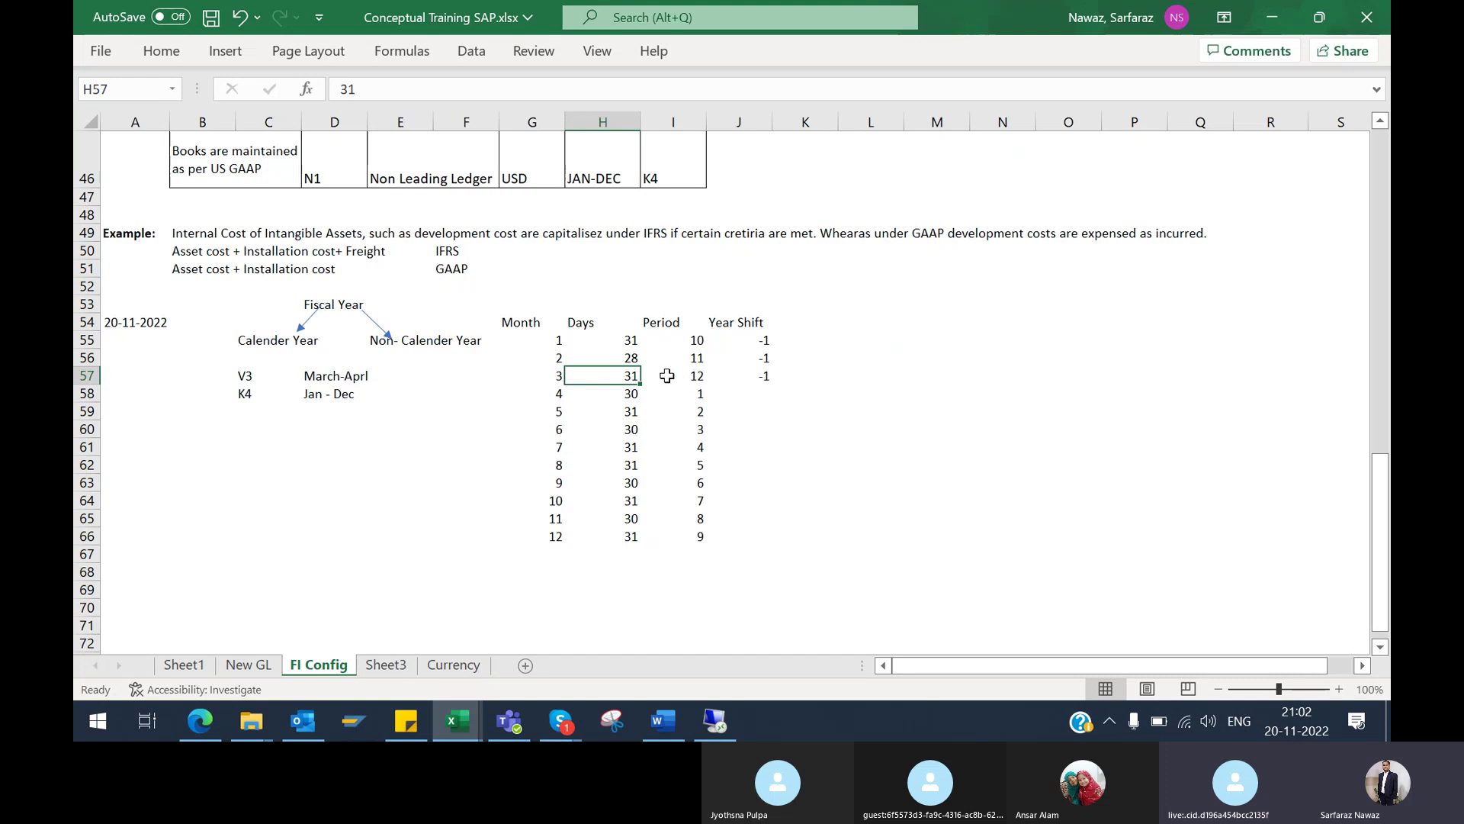
click(668, 375)
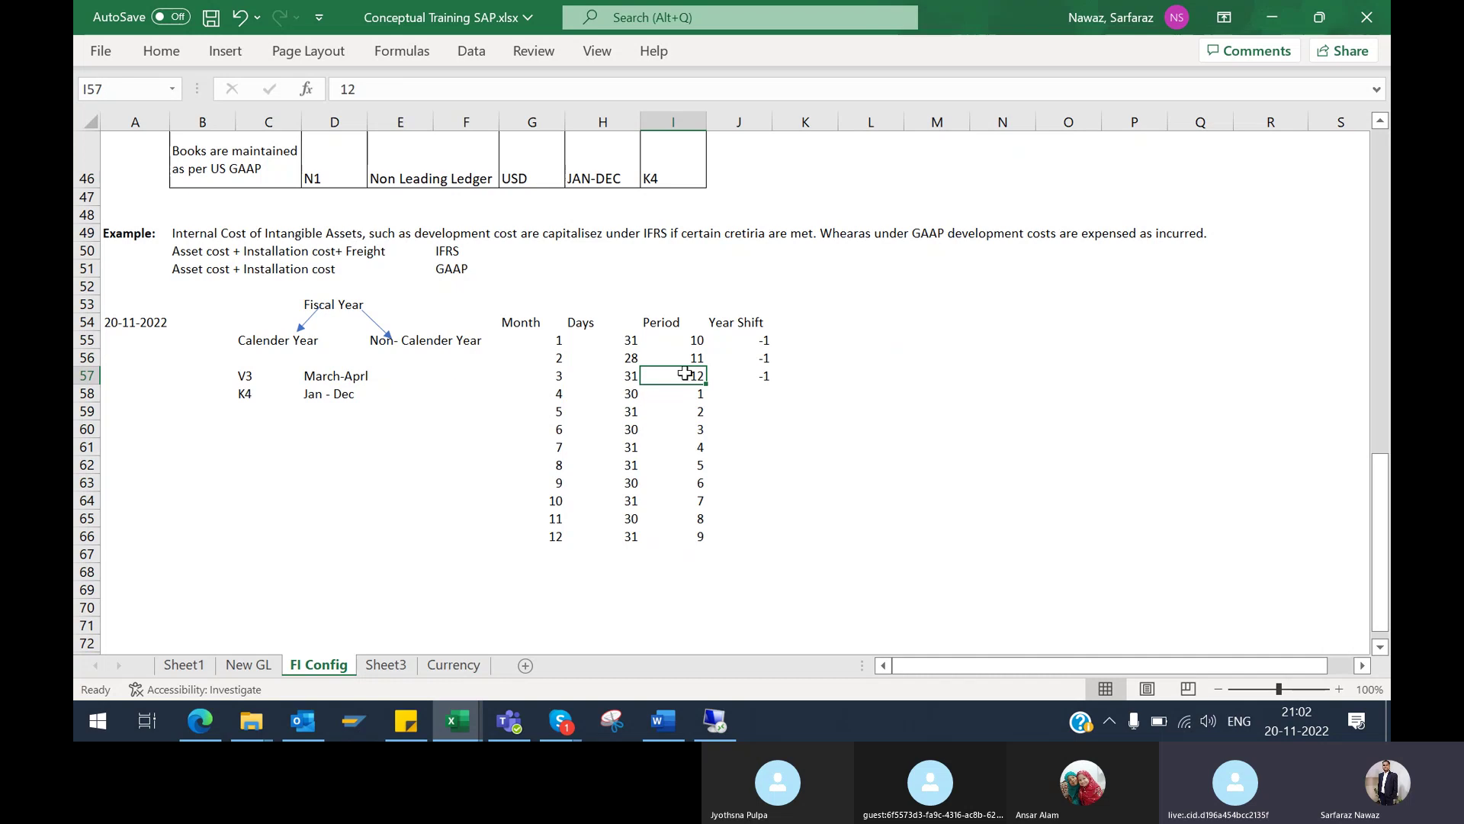
drag(622, 376, 796, 375)
click(796, 375)
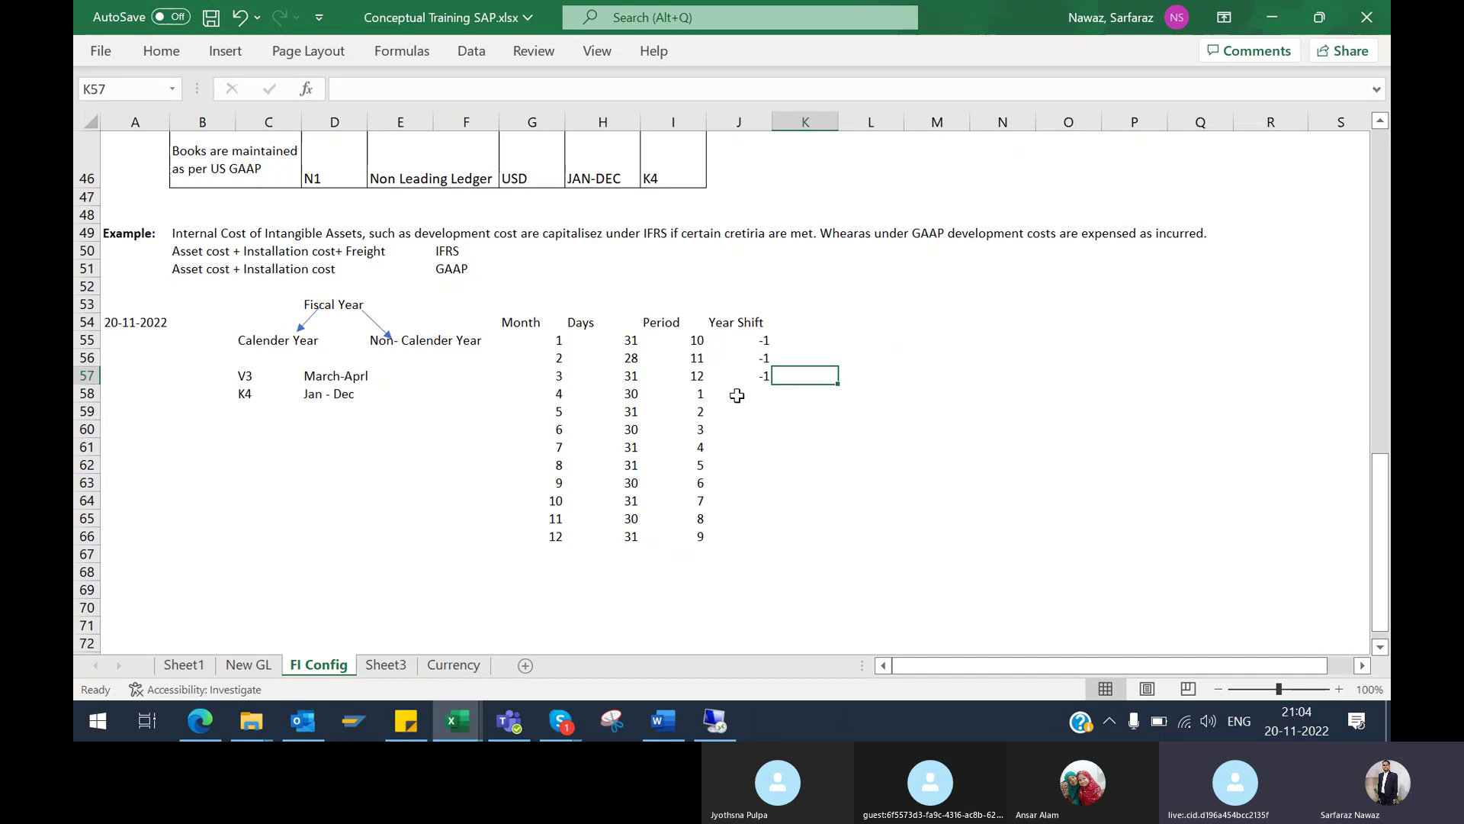
Add periods 13, 14, 15 and 16 below the existing Period column entries, in I67:I70
click(696, 556)
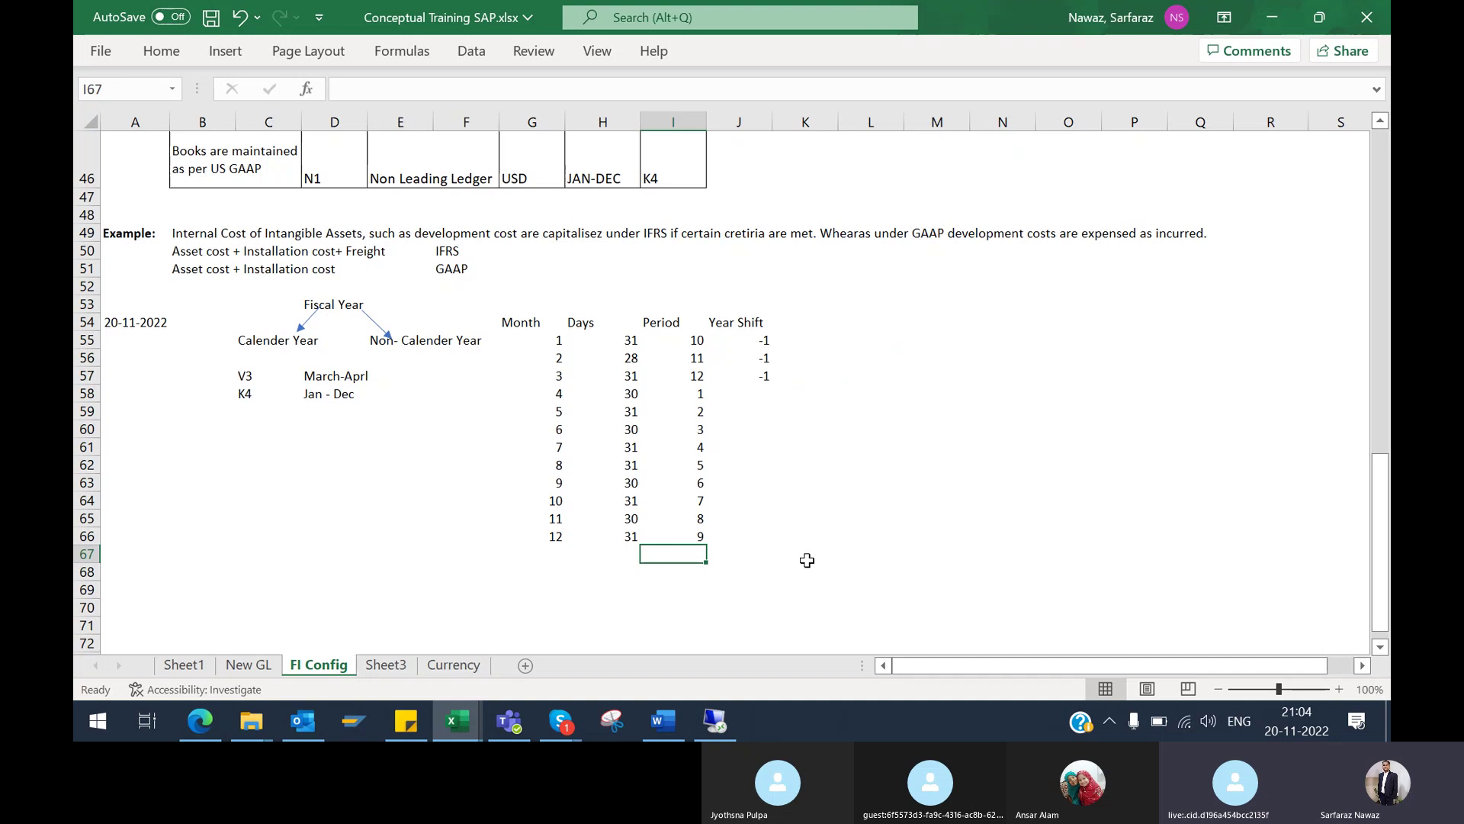
text(13)
key(Return)
text(14)
key(Return)
text(15)
key(Return)
text(16)
key(Return)
Highlight periods 13 to 16 in I67:I70 with a yellow fill
drag(700, 557, 701, 606)
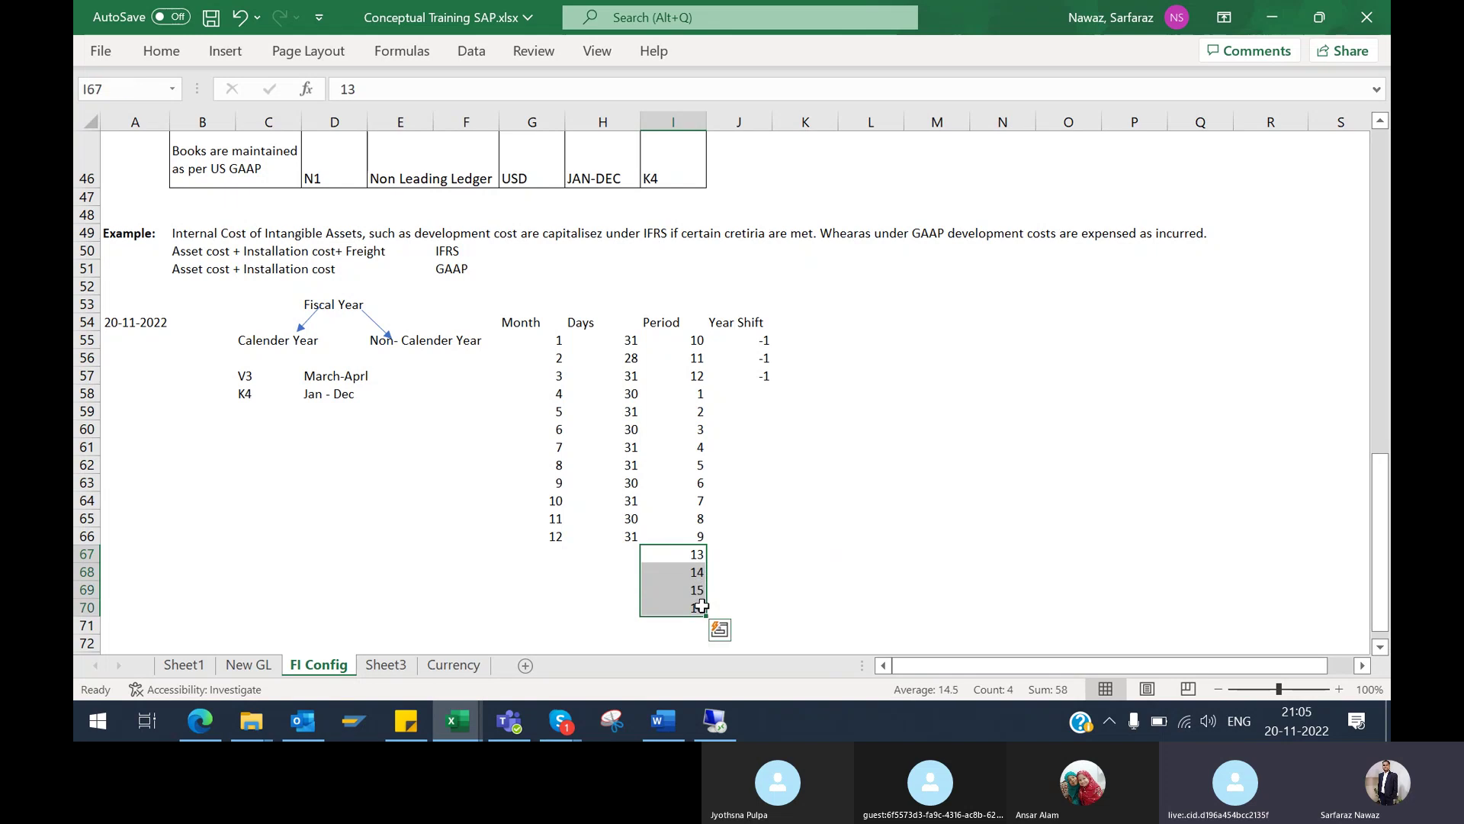
click(172, 56)
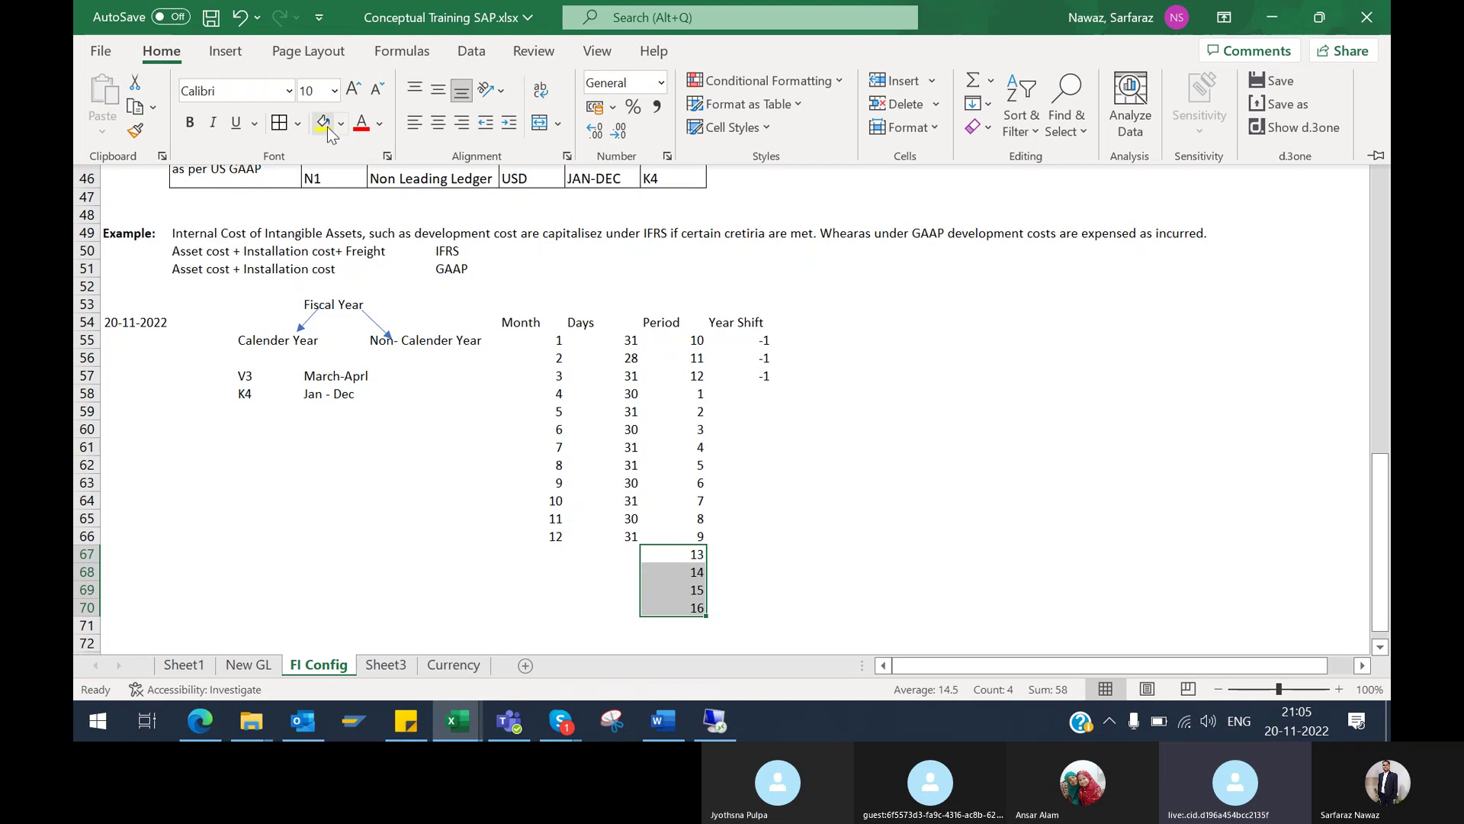
click(327, 129)
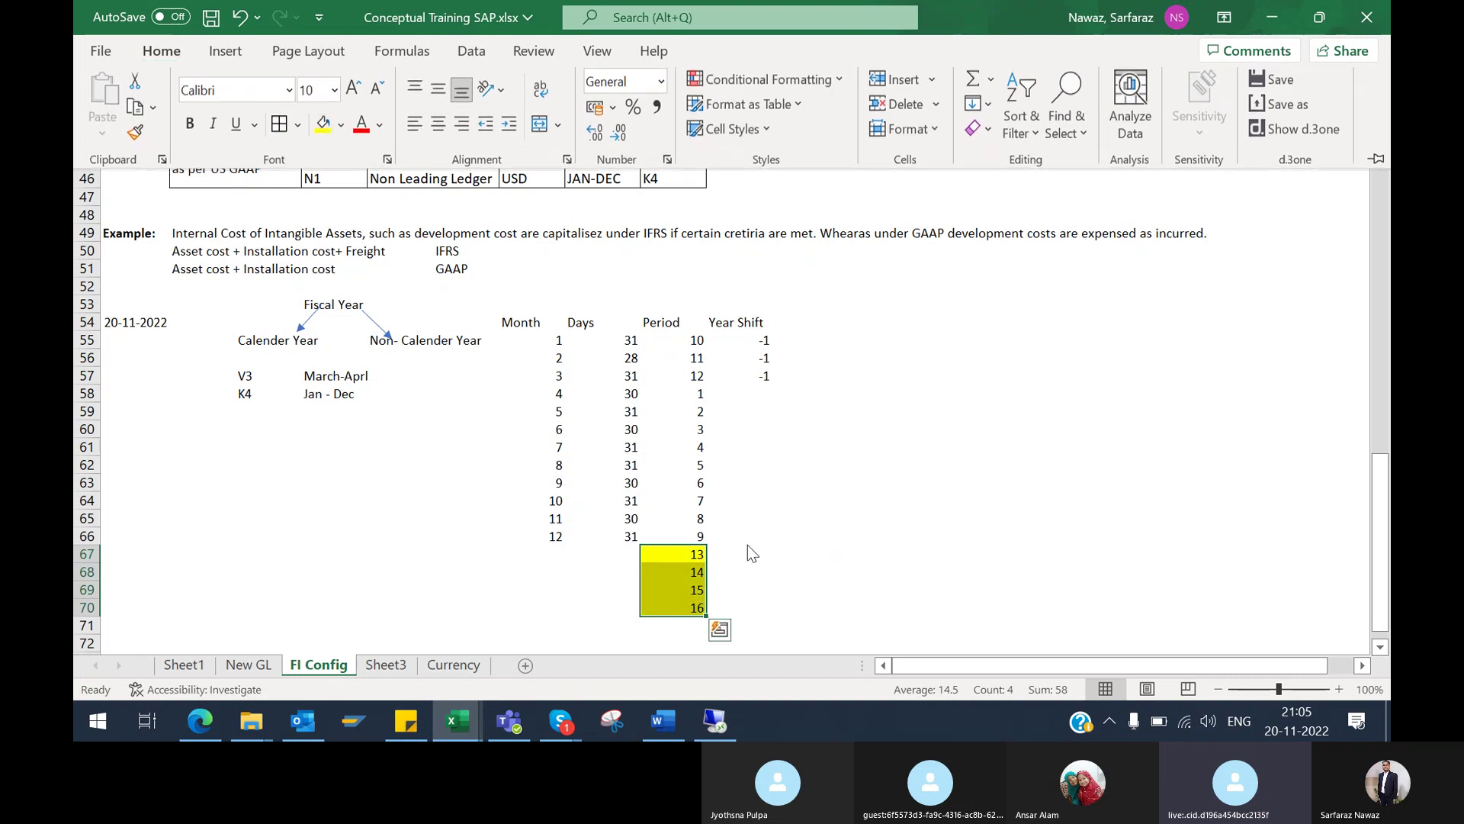
Insert a right brace shape beside the yellow cells so it spans periods 13 to 16
click(231, 47)
click(319, 133)
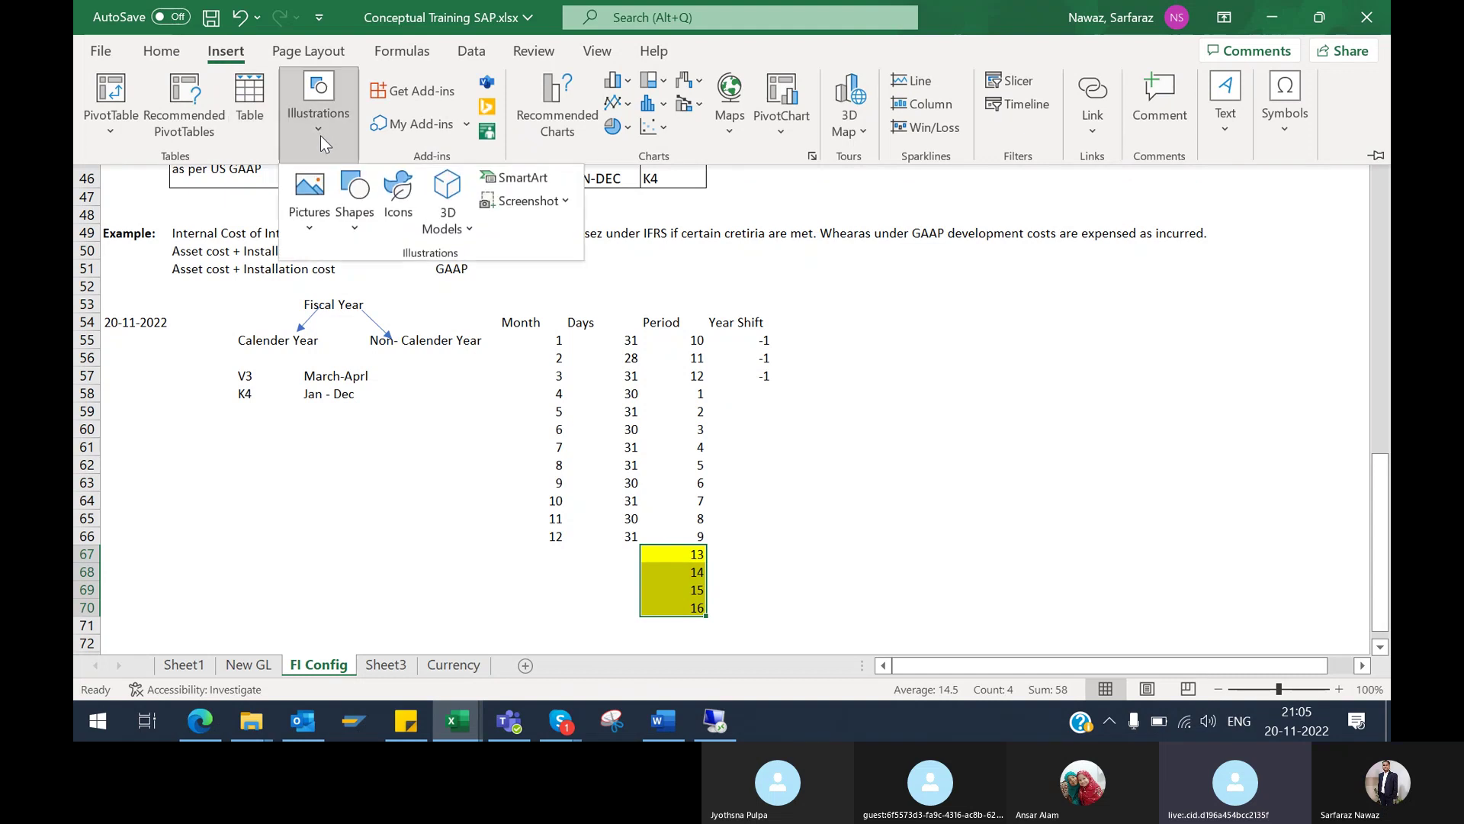
click(355, 229)
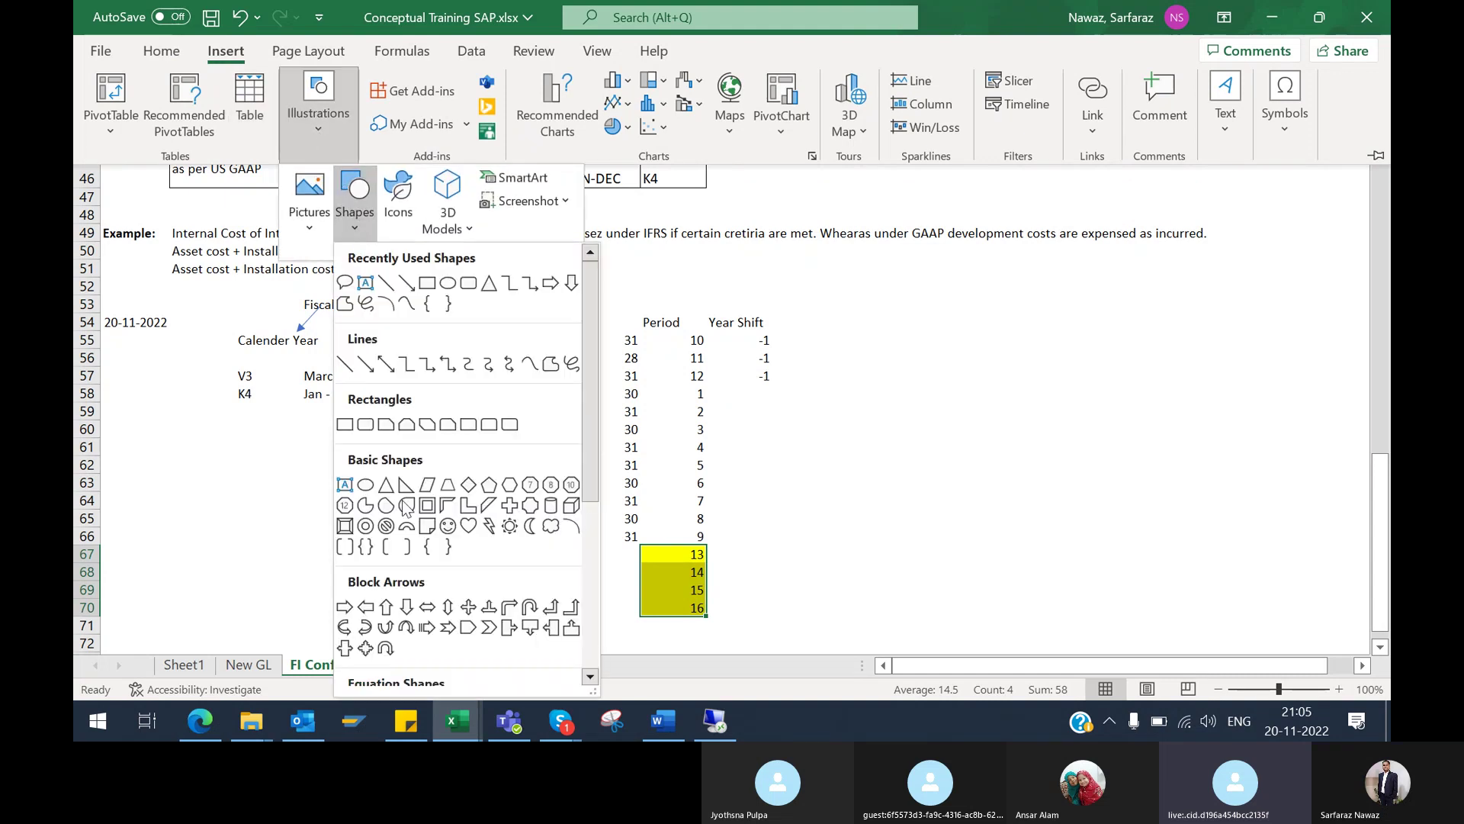
click(448, 547)
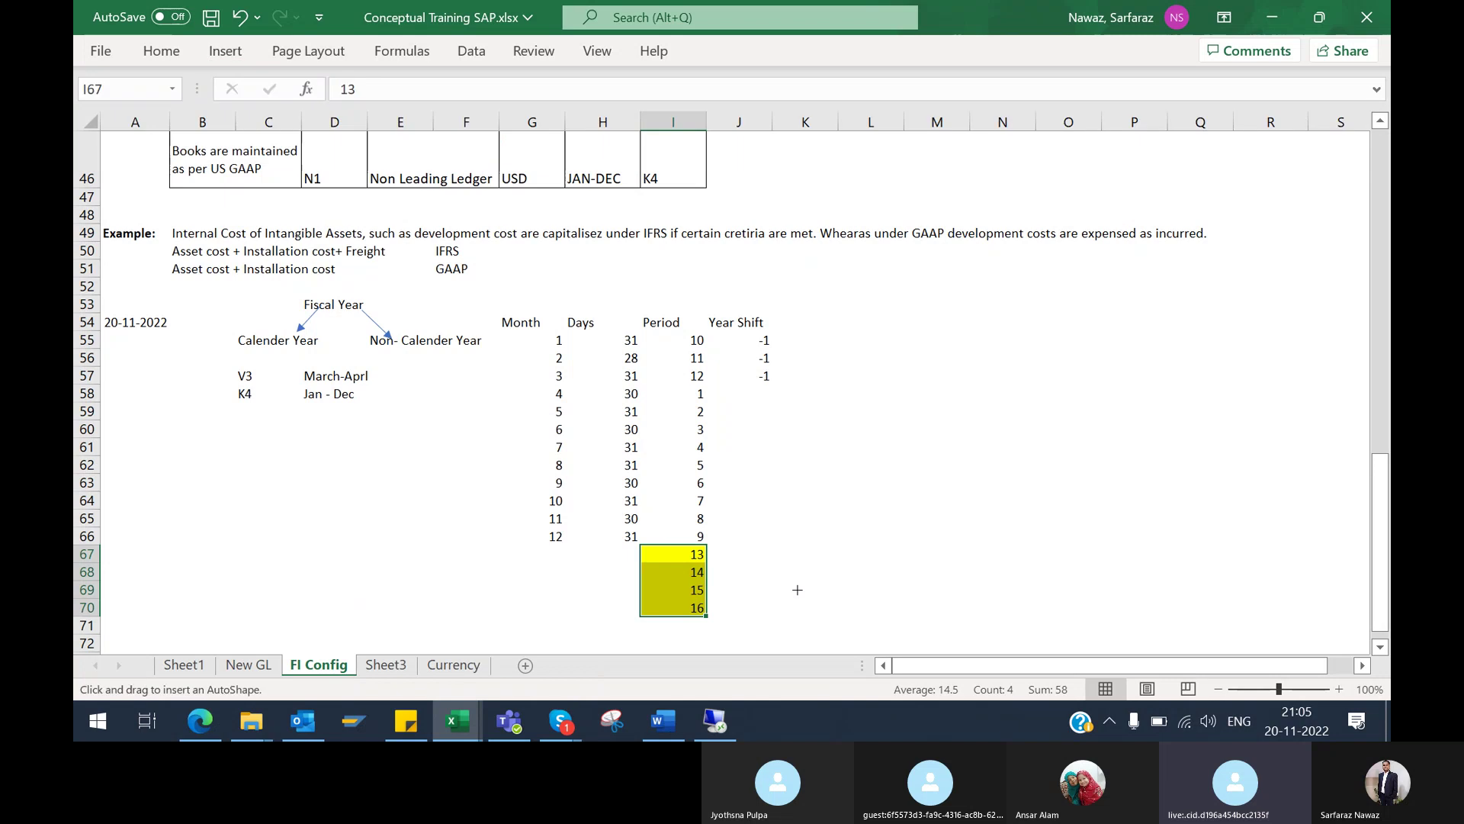
drag(744, 541, 724, 573)
Label the braced group "Special Period" in K67 and save the workbook
click(775, 550)
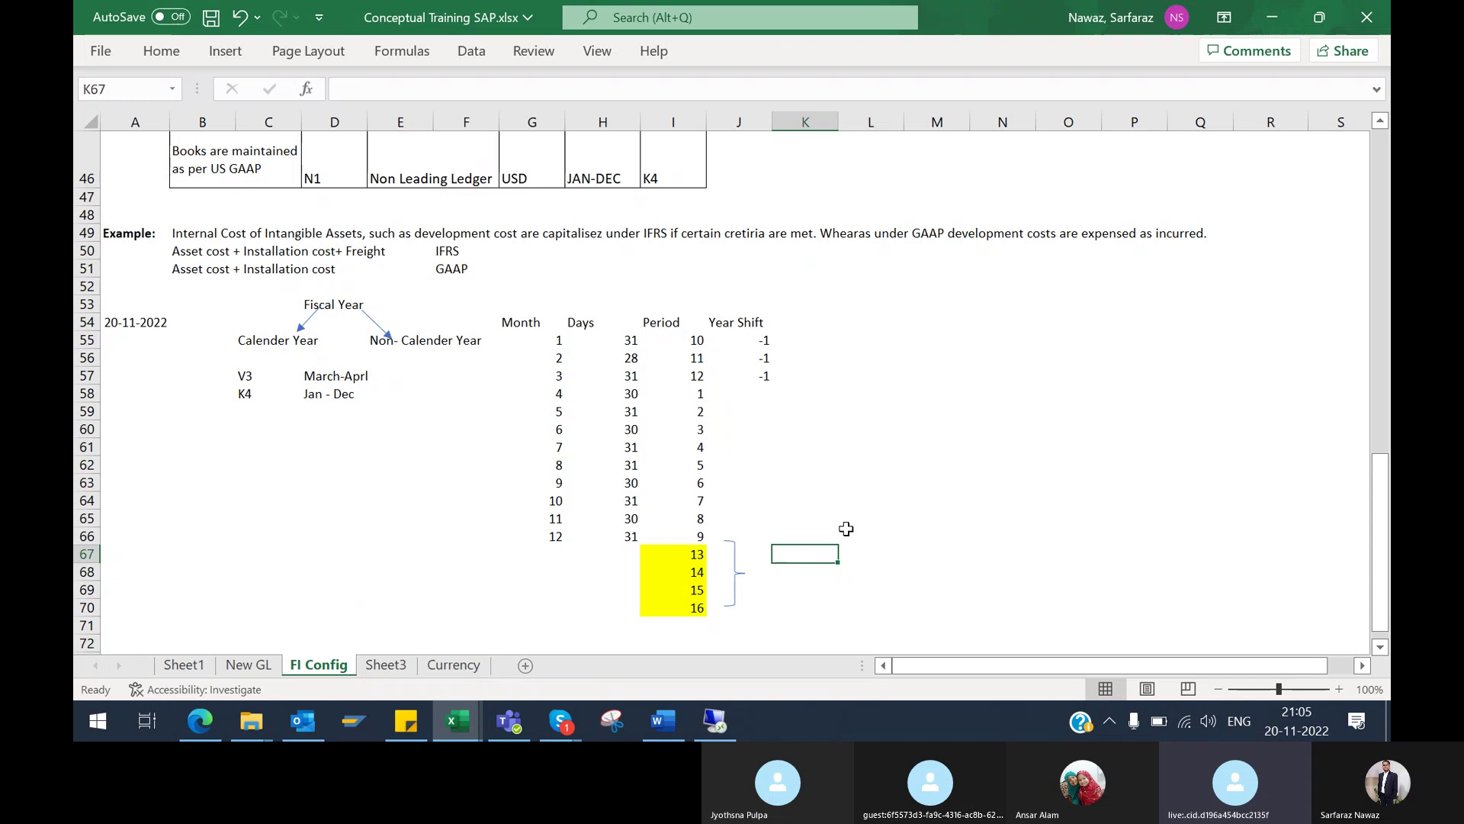
key(Left)
key(Up)
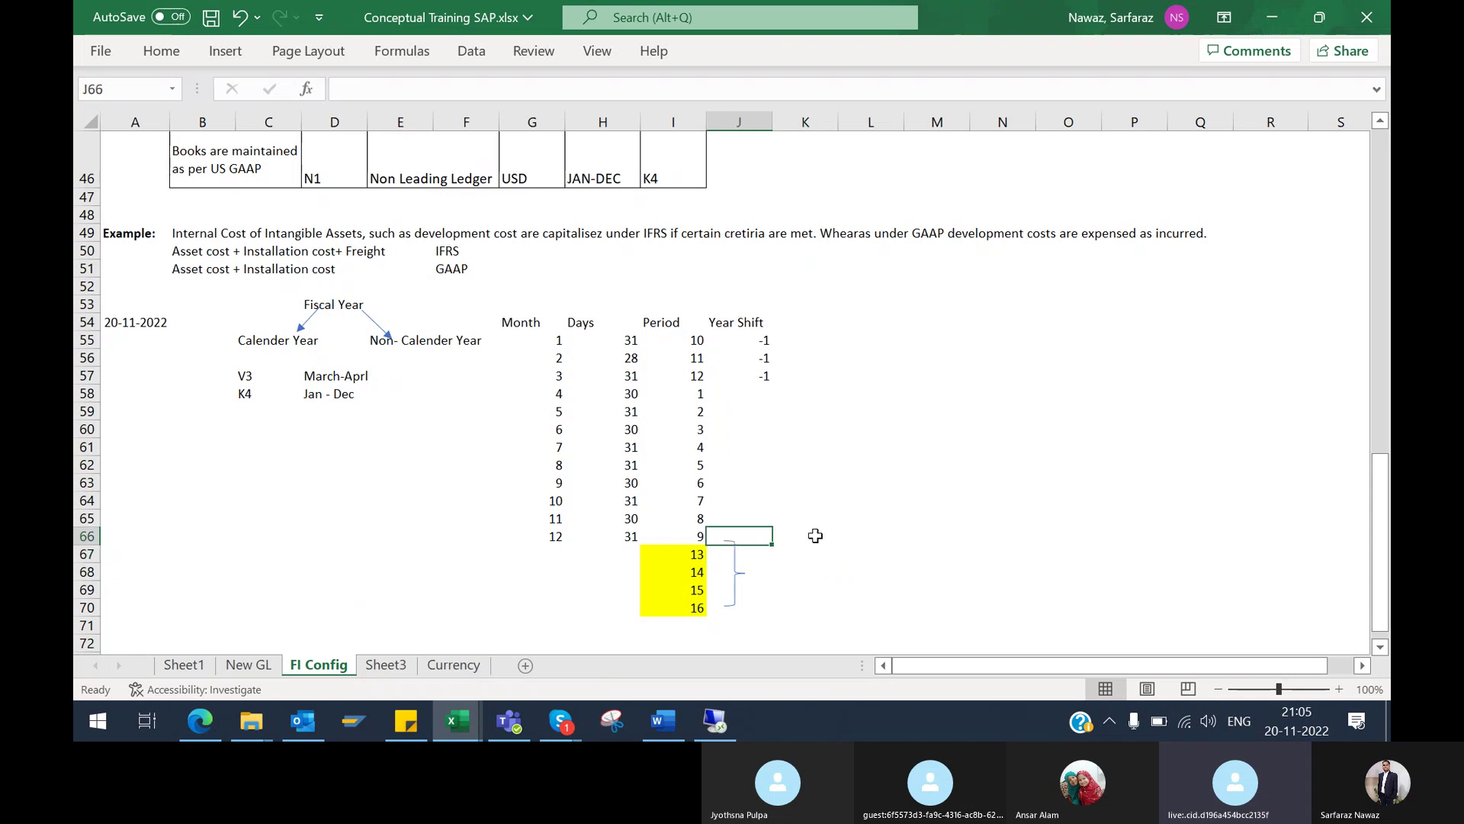
click(763, 557)
click(785, 550)
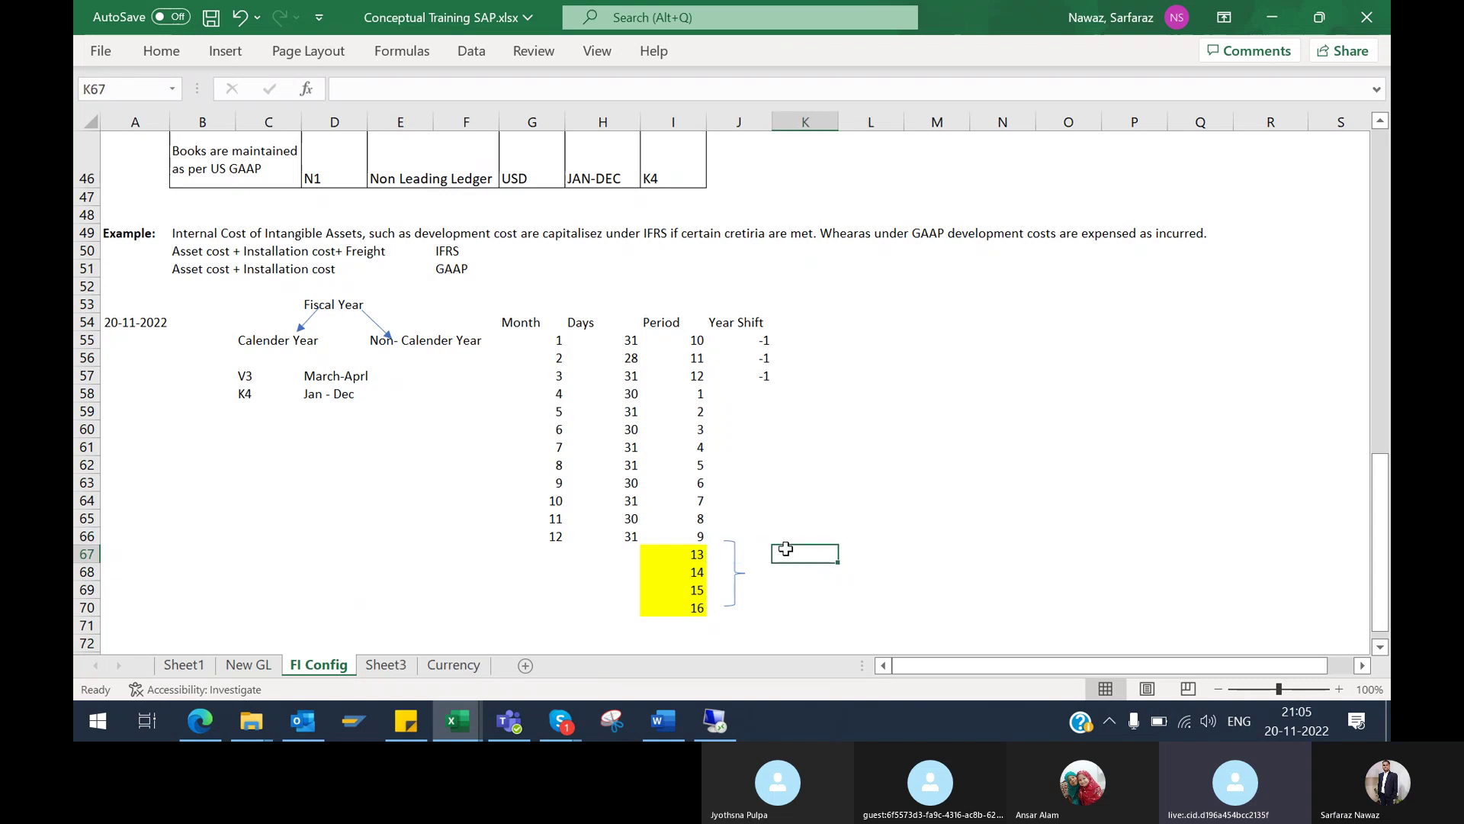
text(Special Peri)
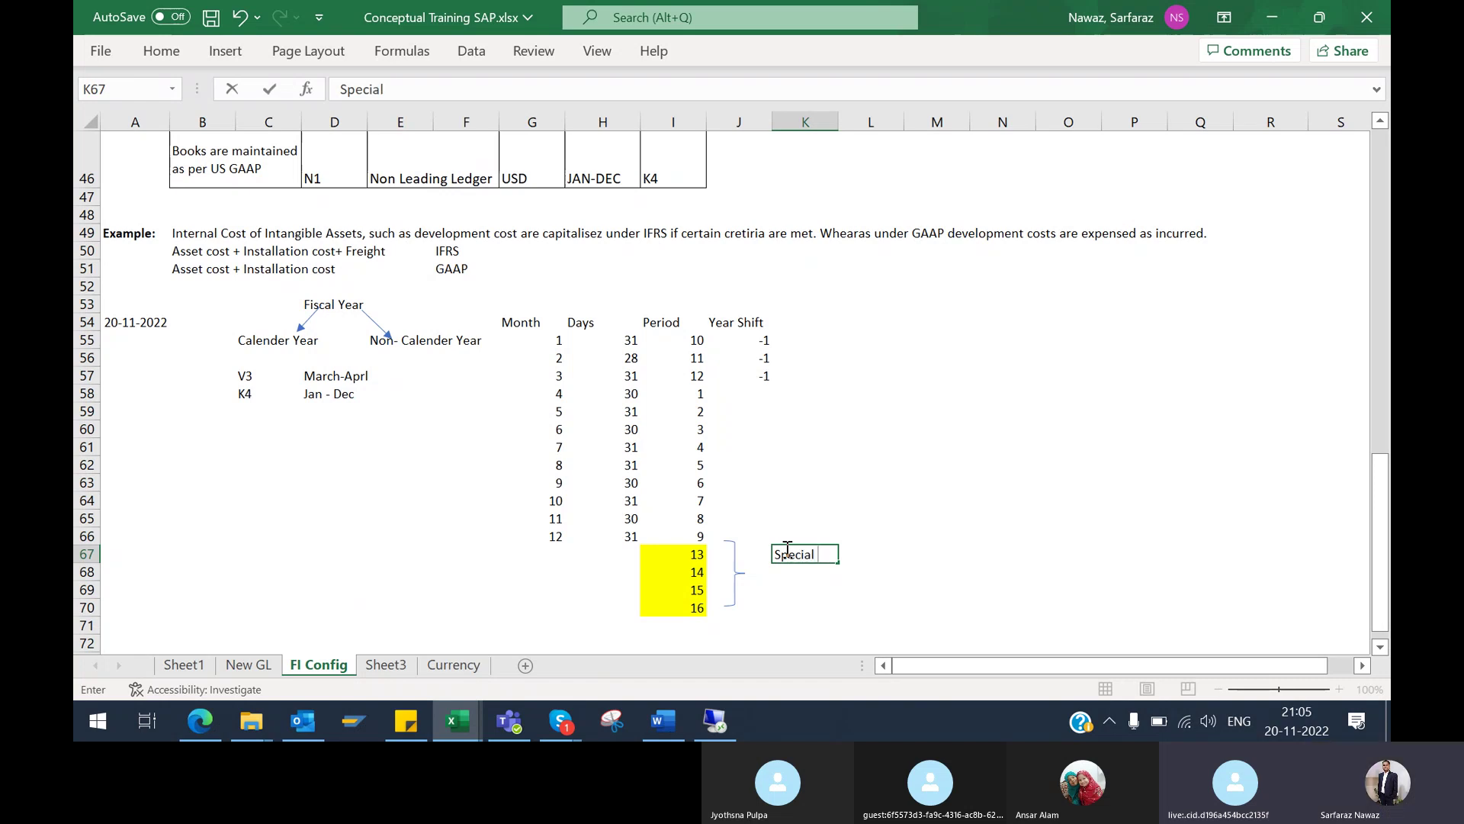
text(od)
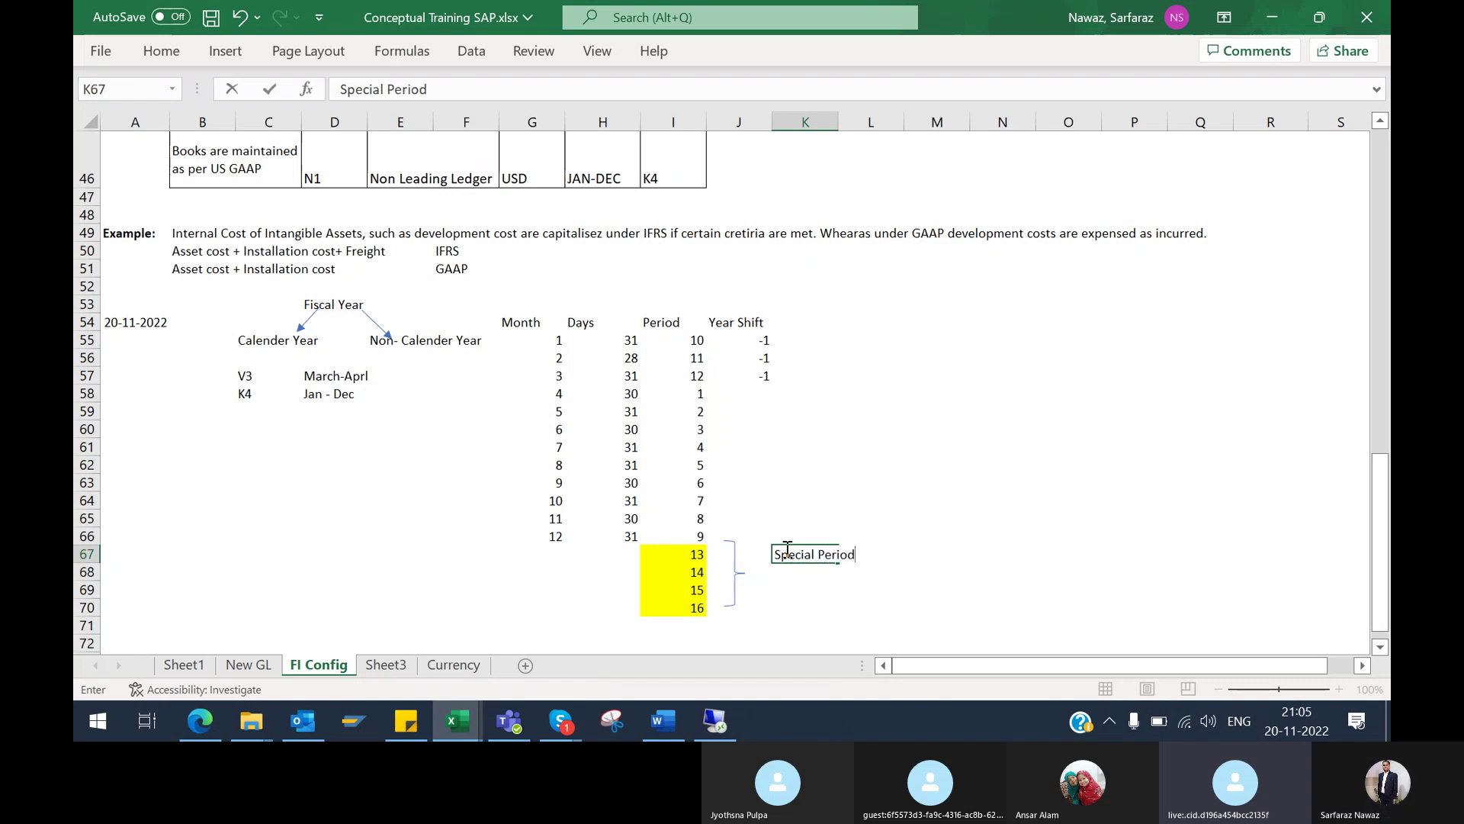
key(Return)
key(ctrl+s)
Examine special periods 13 to 16 in rows 67 to 70 and compare them with month 5's regular entry in row 59
click(807, 556)
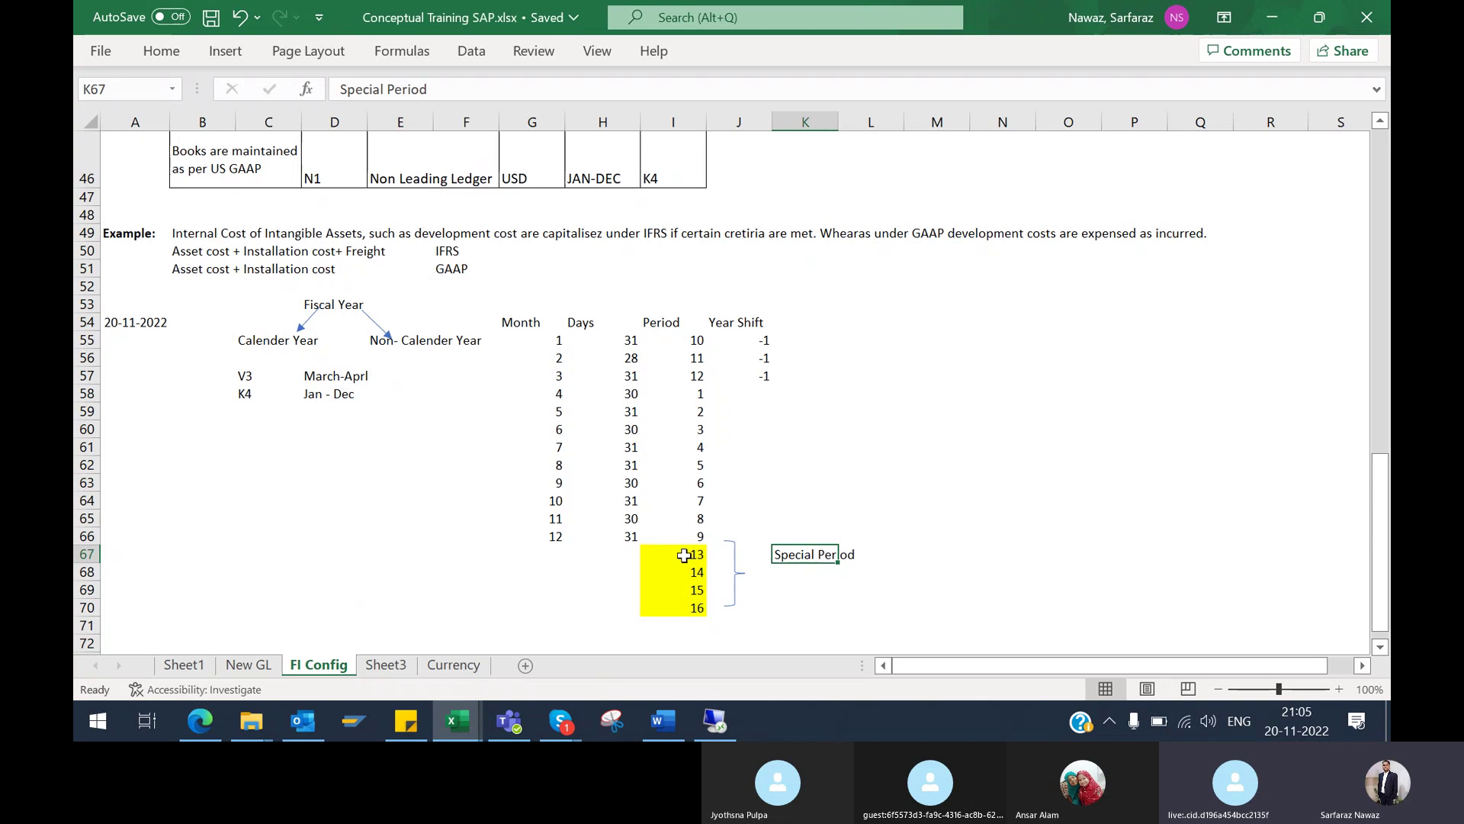
drag(682, 555, 678, 607)
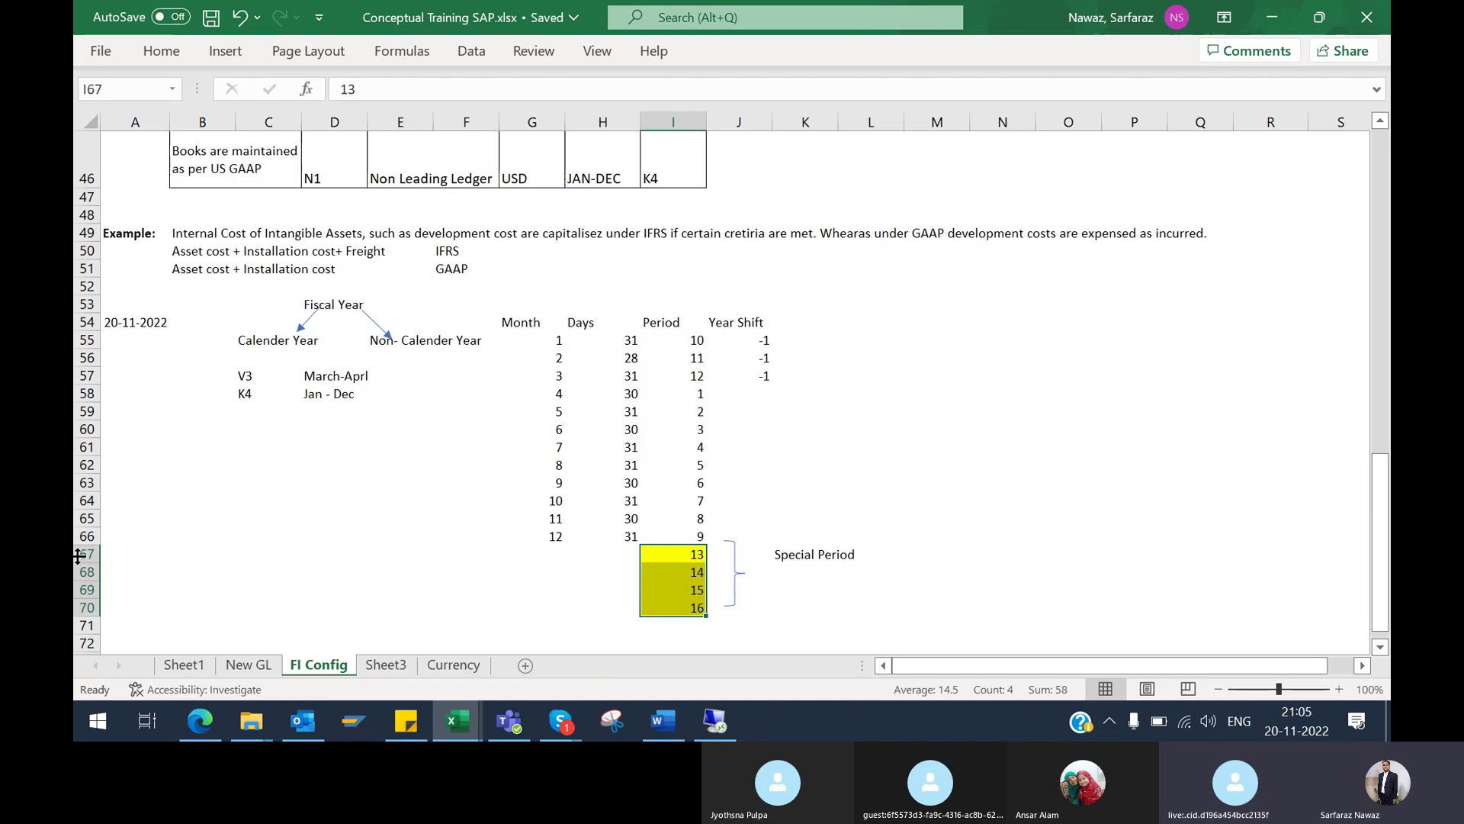
drag(82, 554, 119, 605)
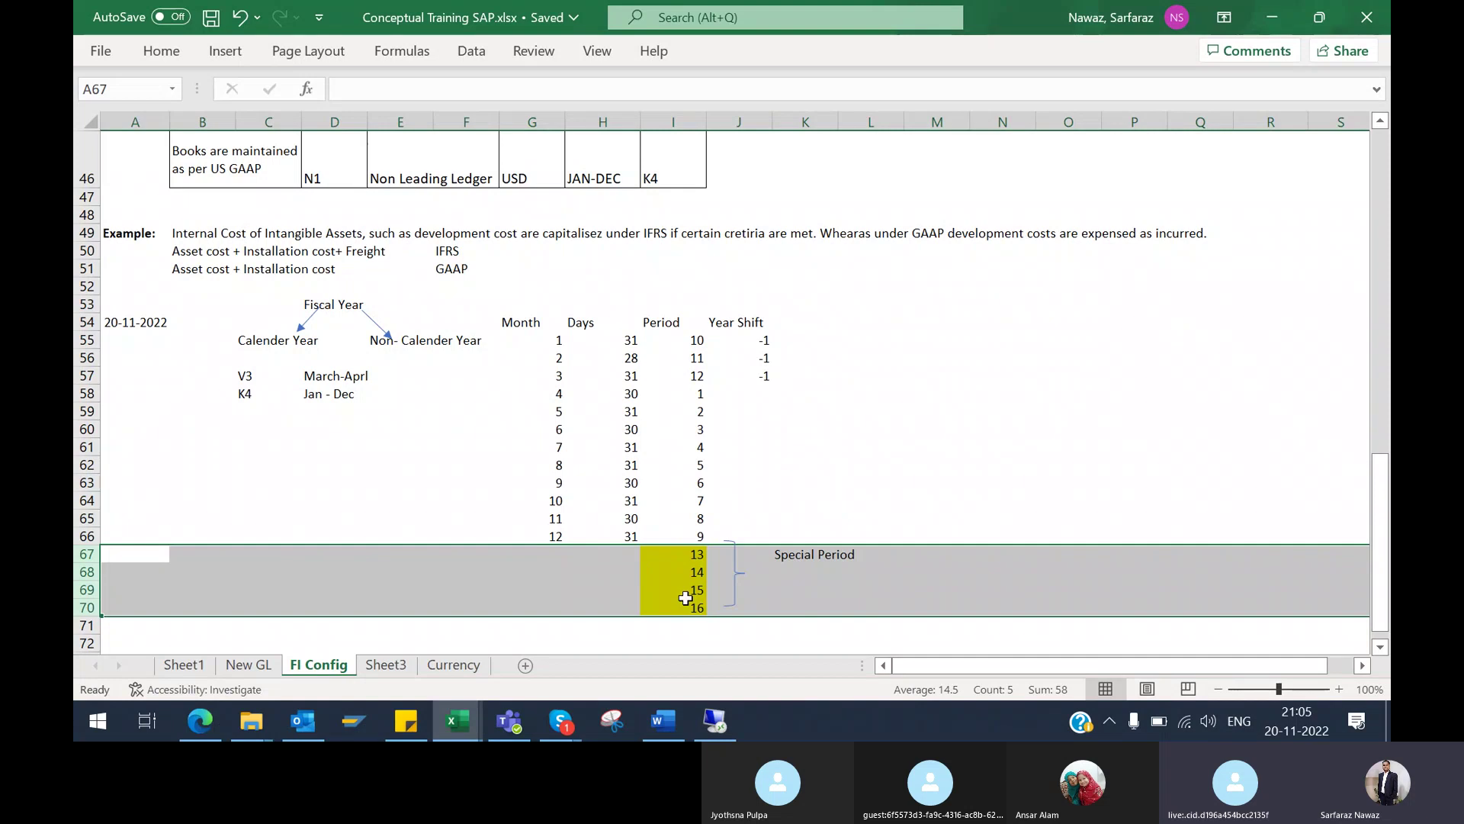
click(672, 557)
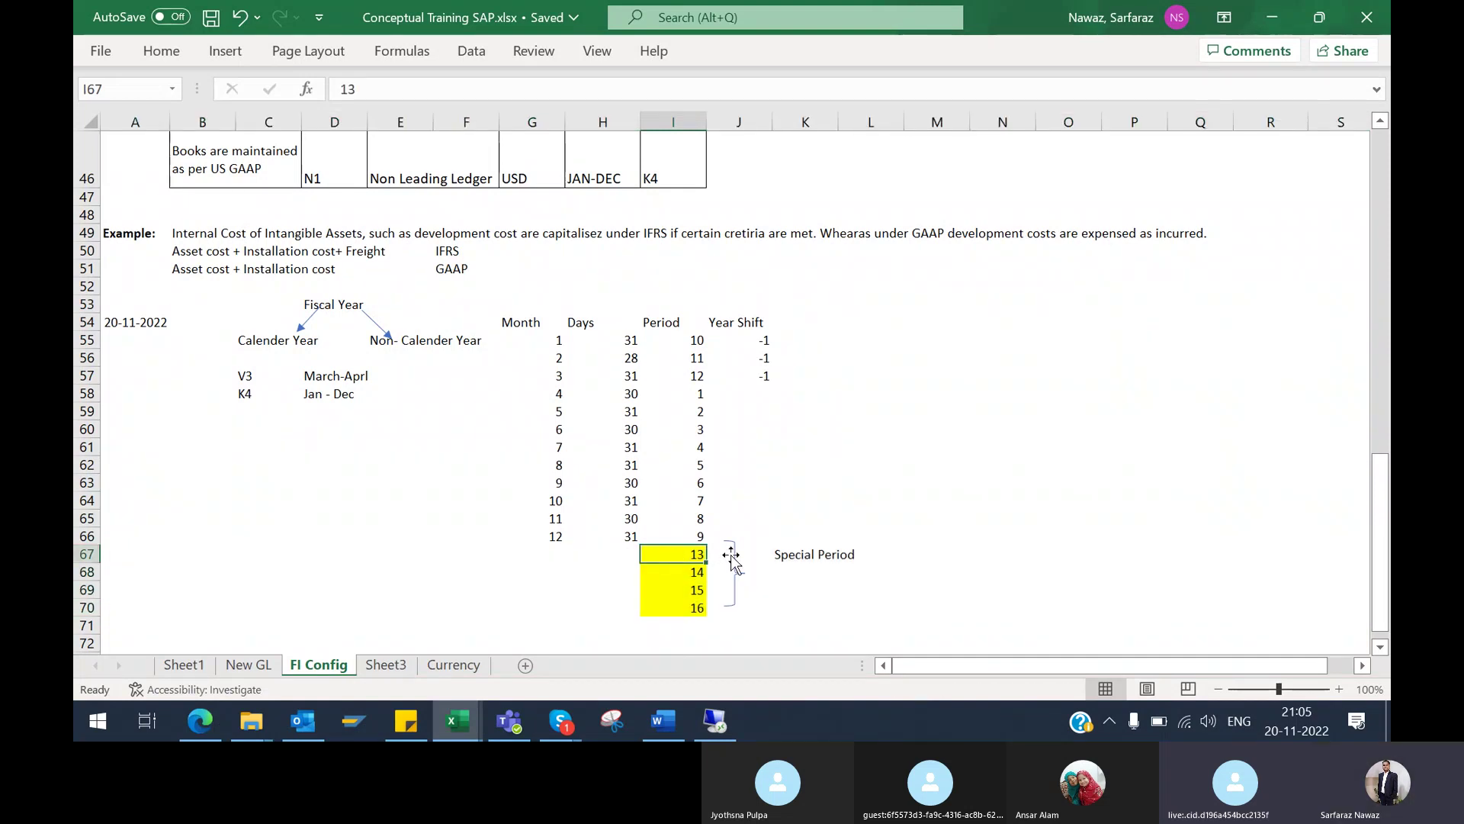
click(685, 572)
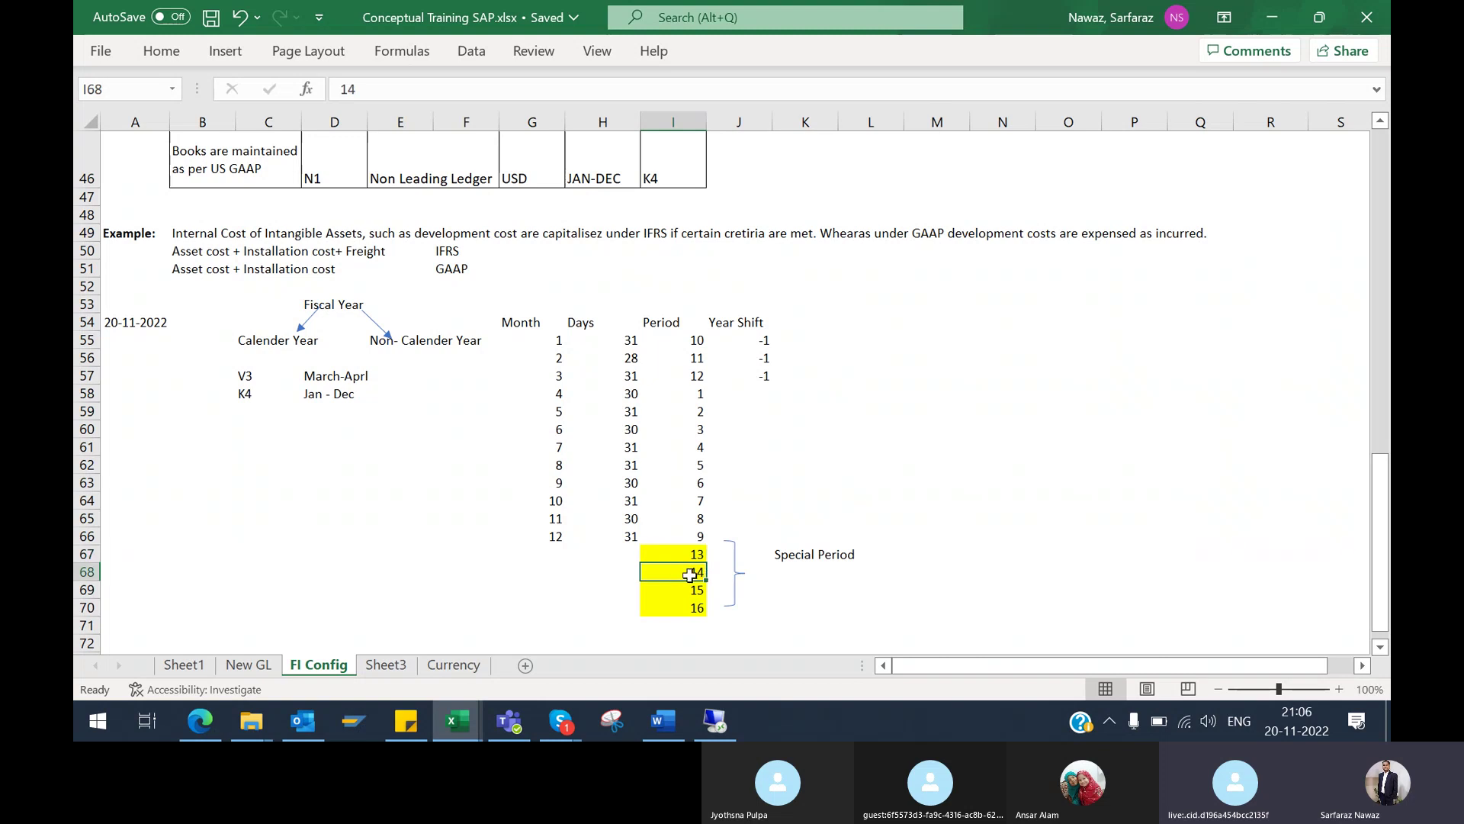
click(89, 572)
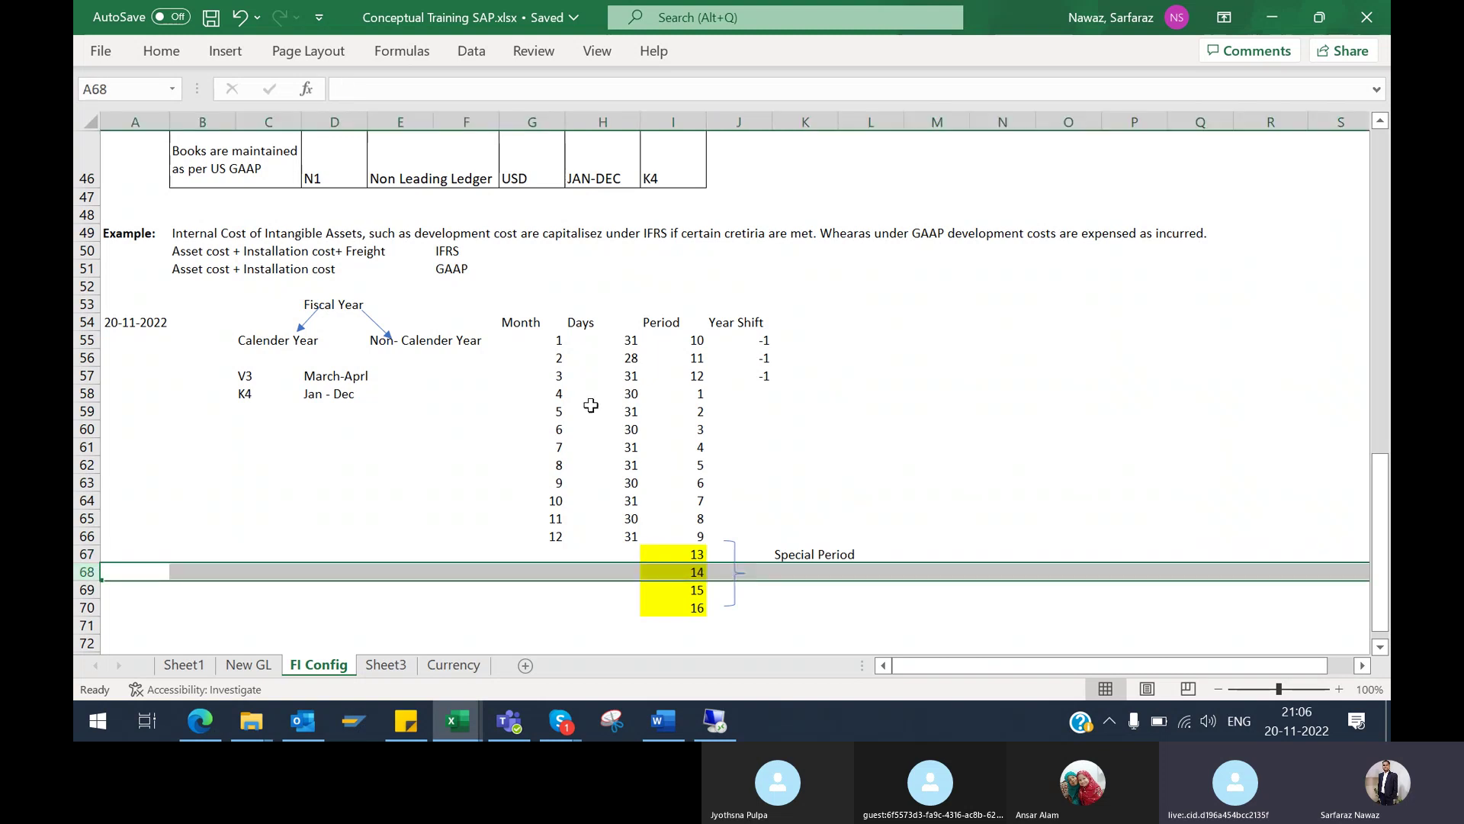
click(628, 414)
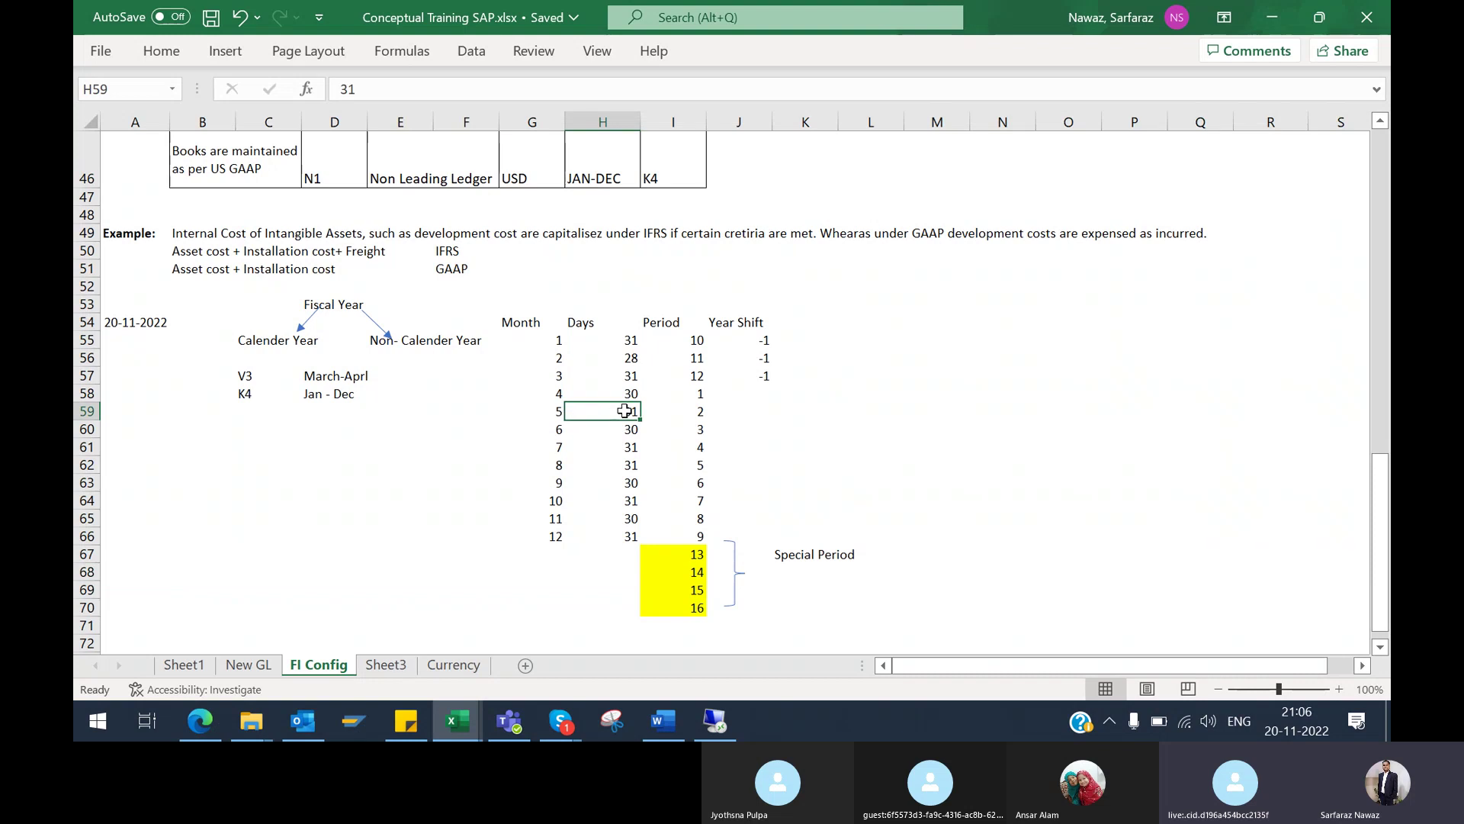
click(690, 410)
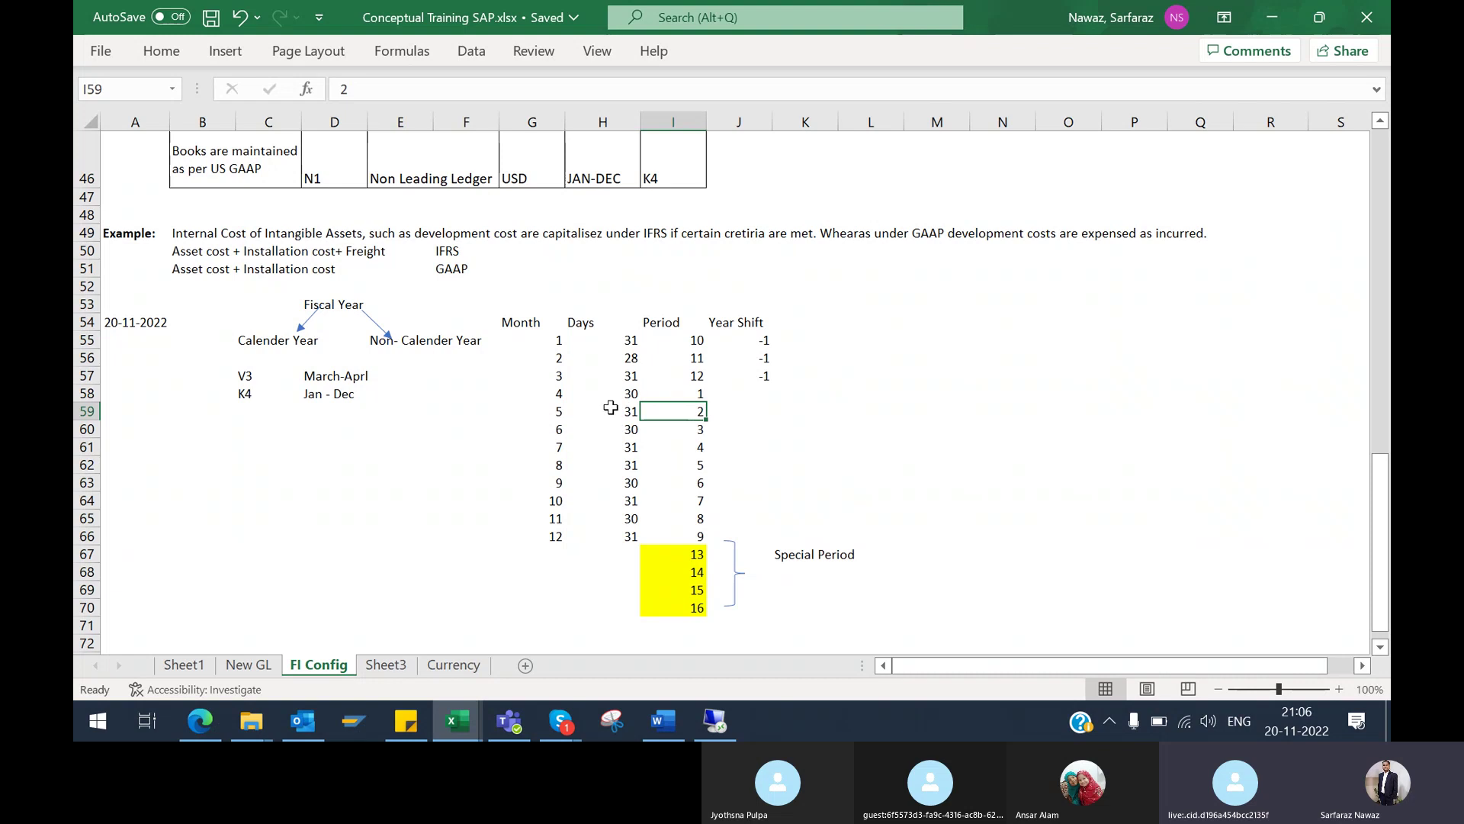
click(90, 411)
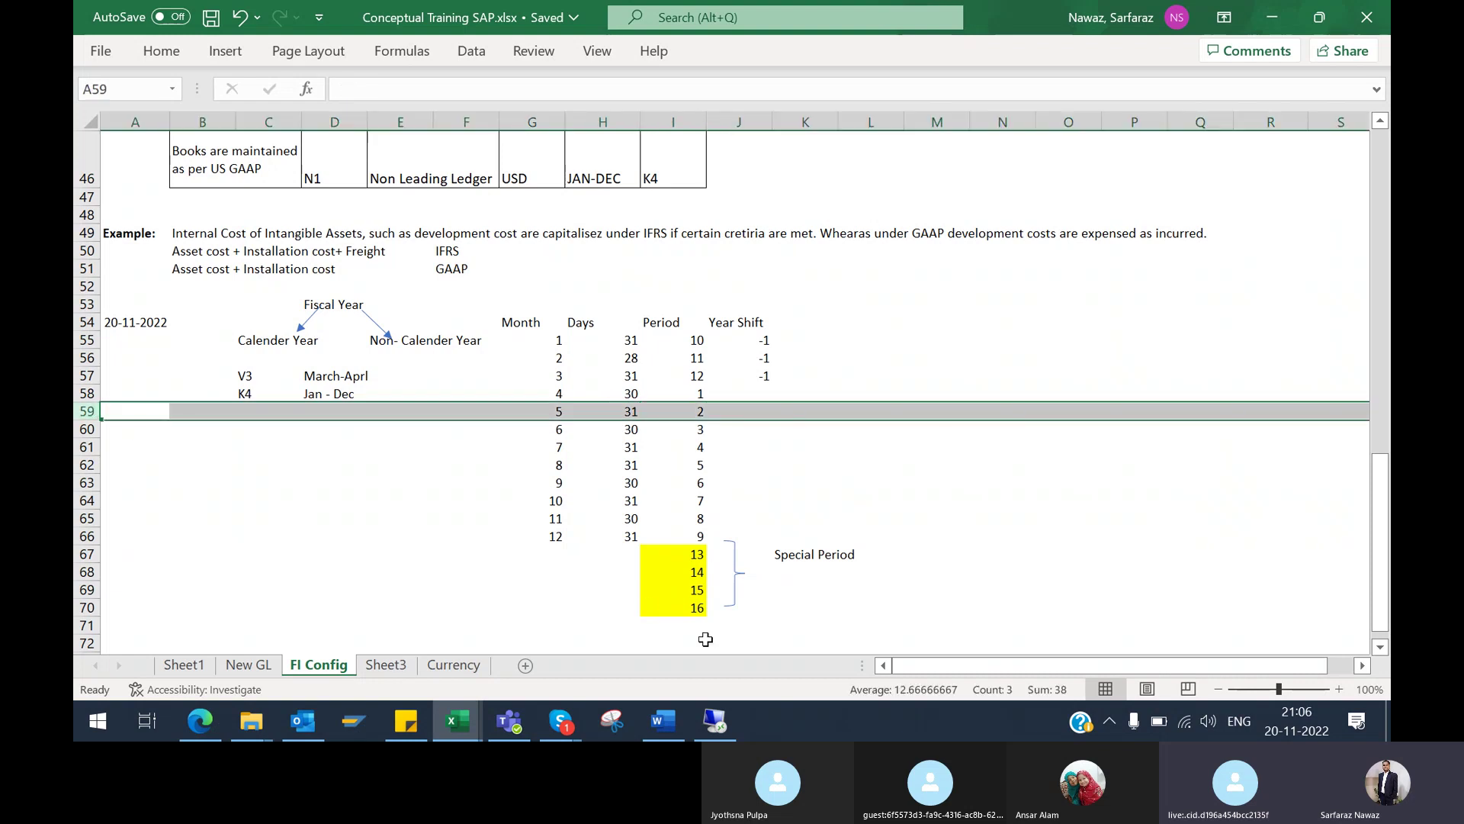
click(694, 554)
drag(694, 553, 786, 572)
click(679, 592)
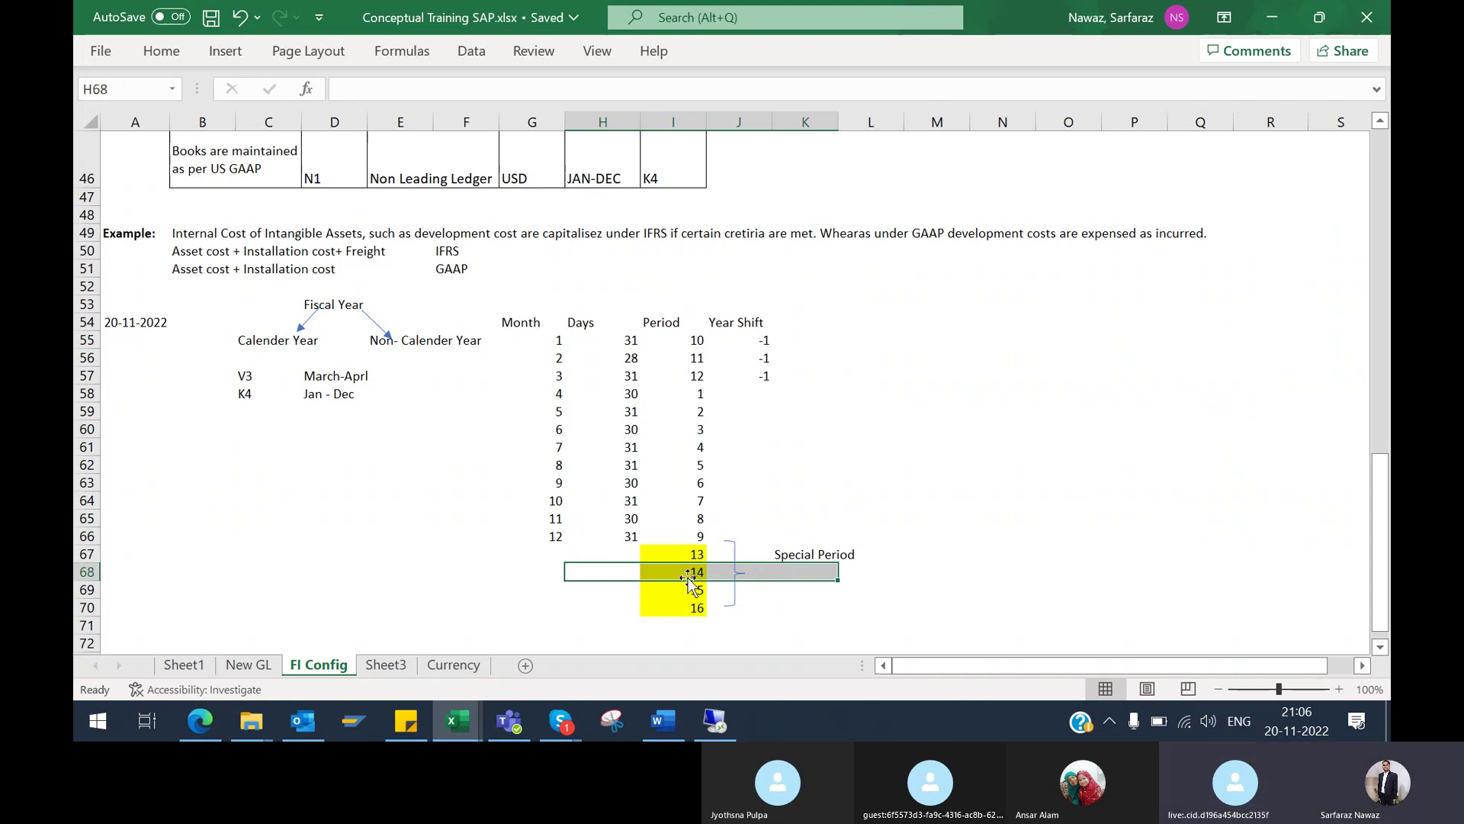
drag(672, 572, 669, 582)
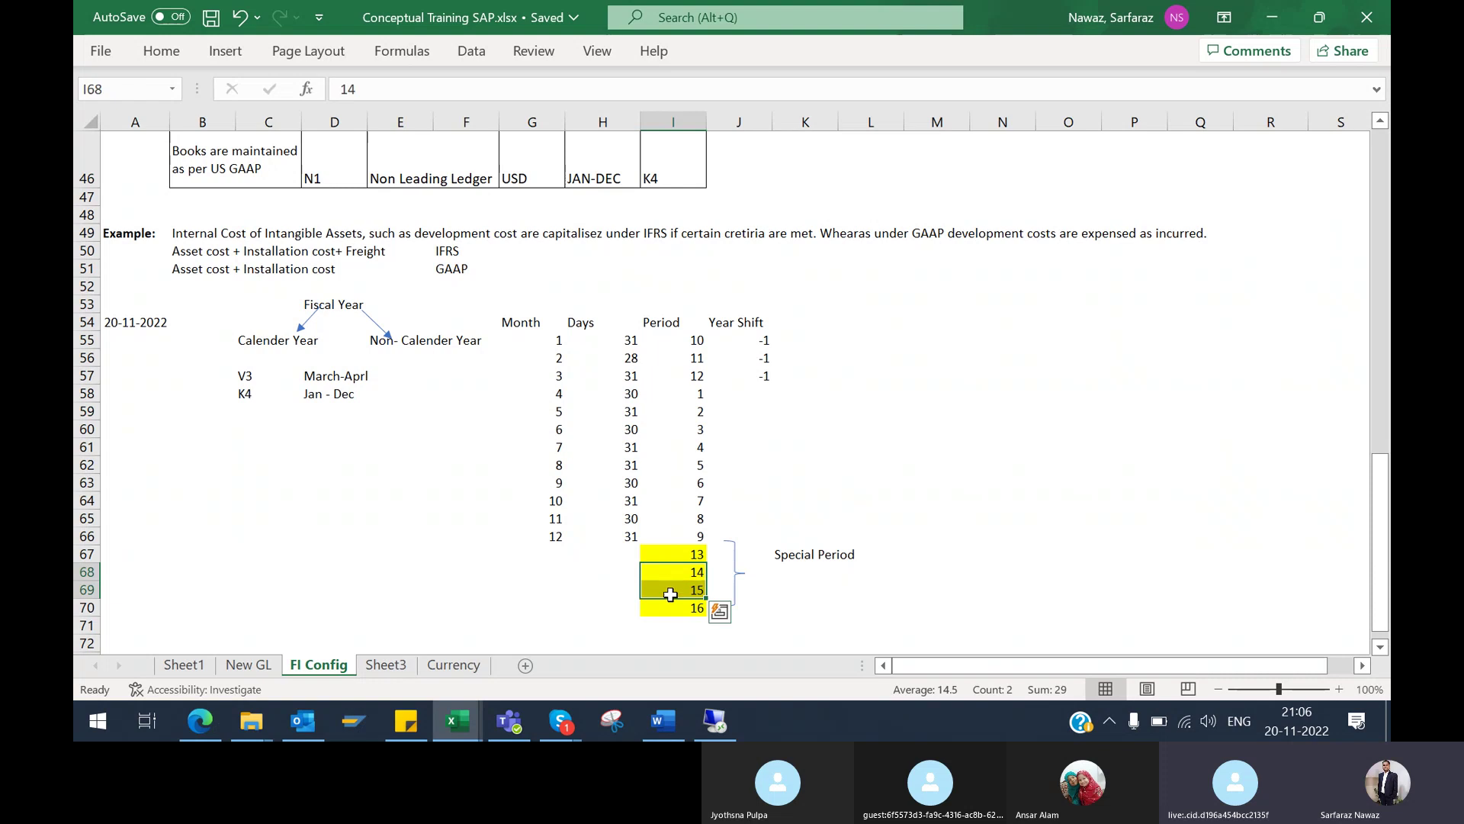
Examine special periods 14 and 15 in rows 68 and 69 of the period table
click(659, 576)
drag(659, 576, 662, 587)
click(724, 573)
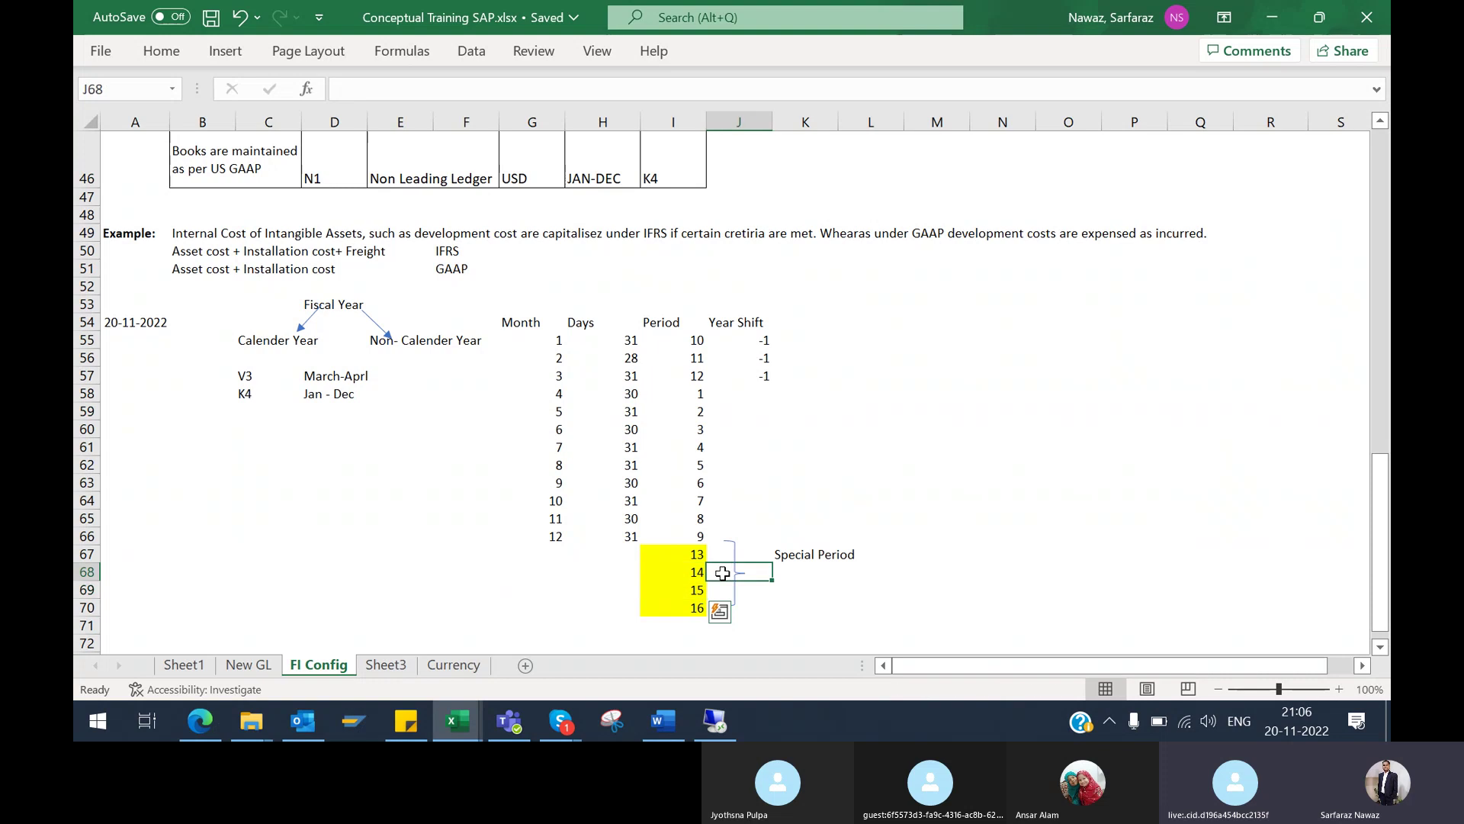
click(623, 576)
drag(623, 576, 776, 580)
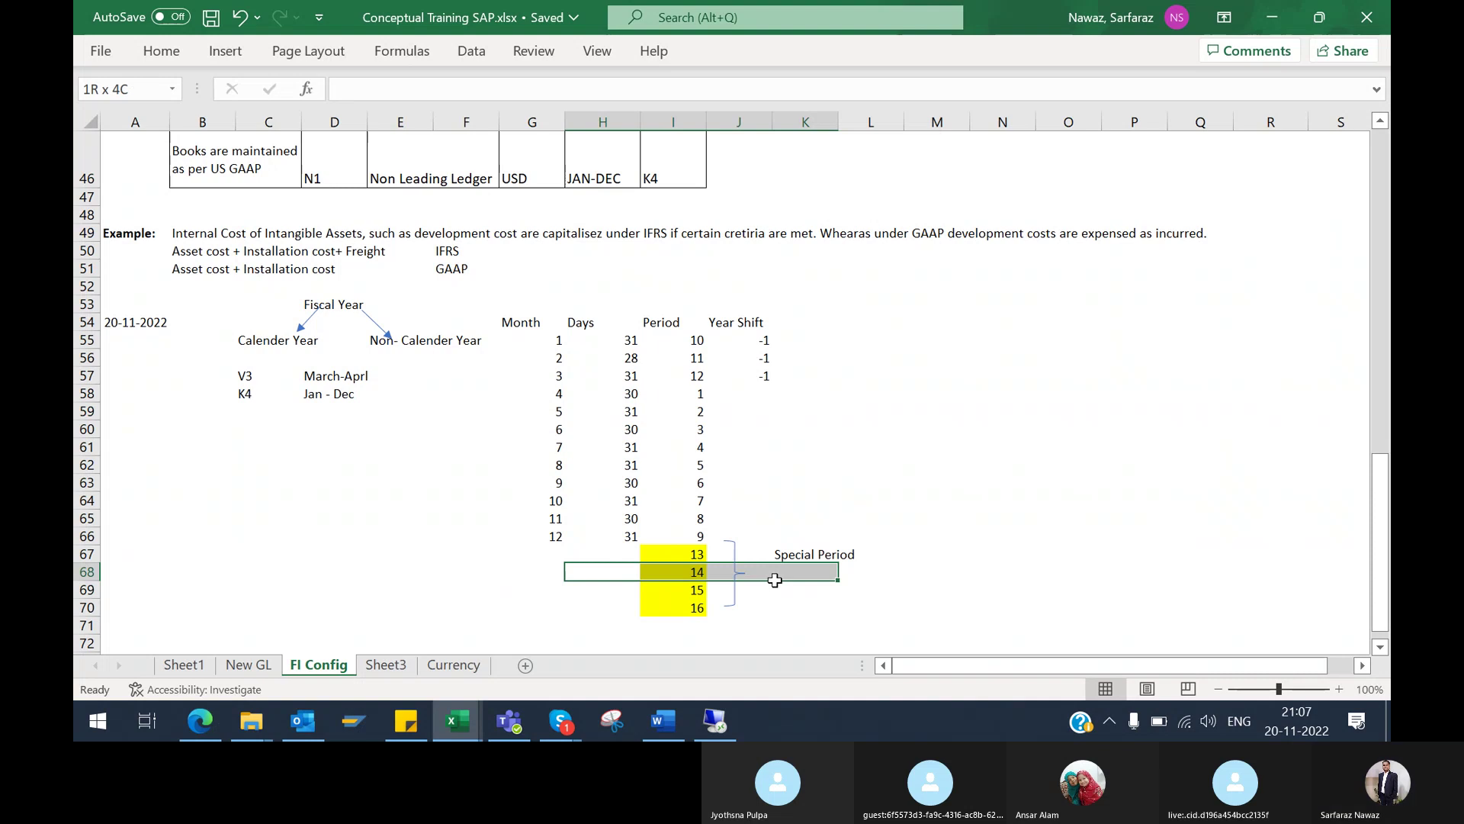
click(685, 589)
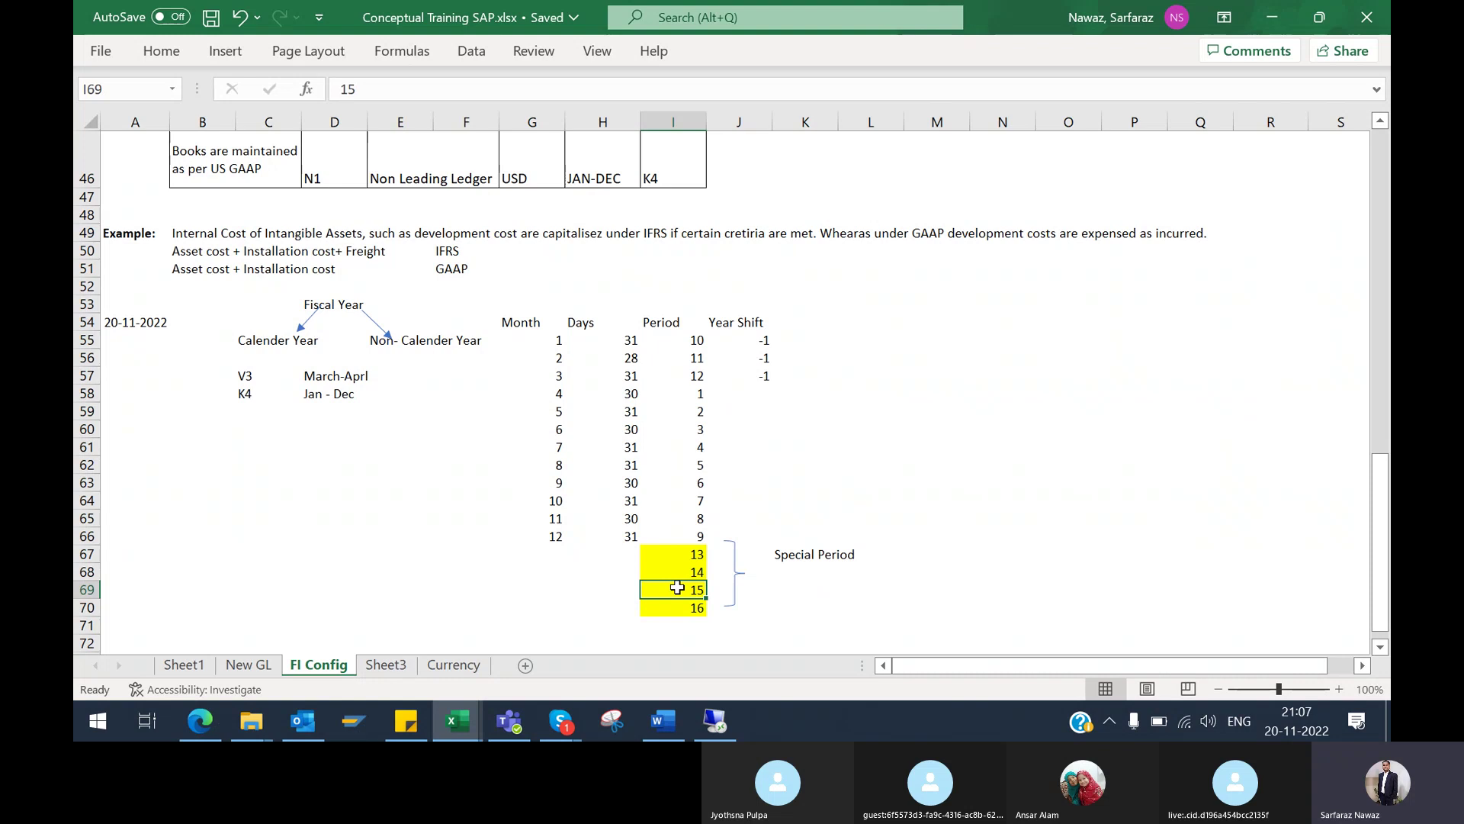
click(757, 585)
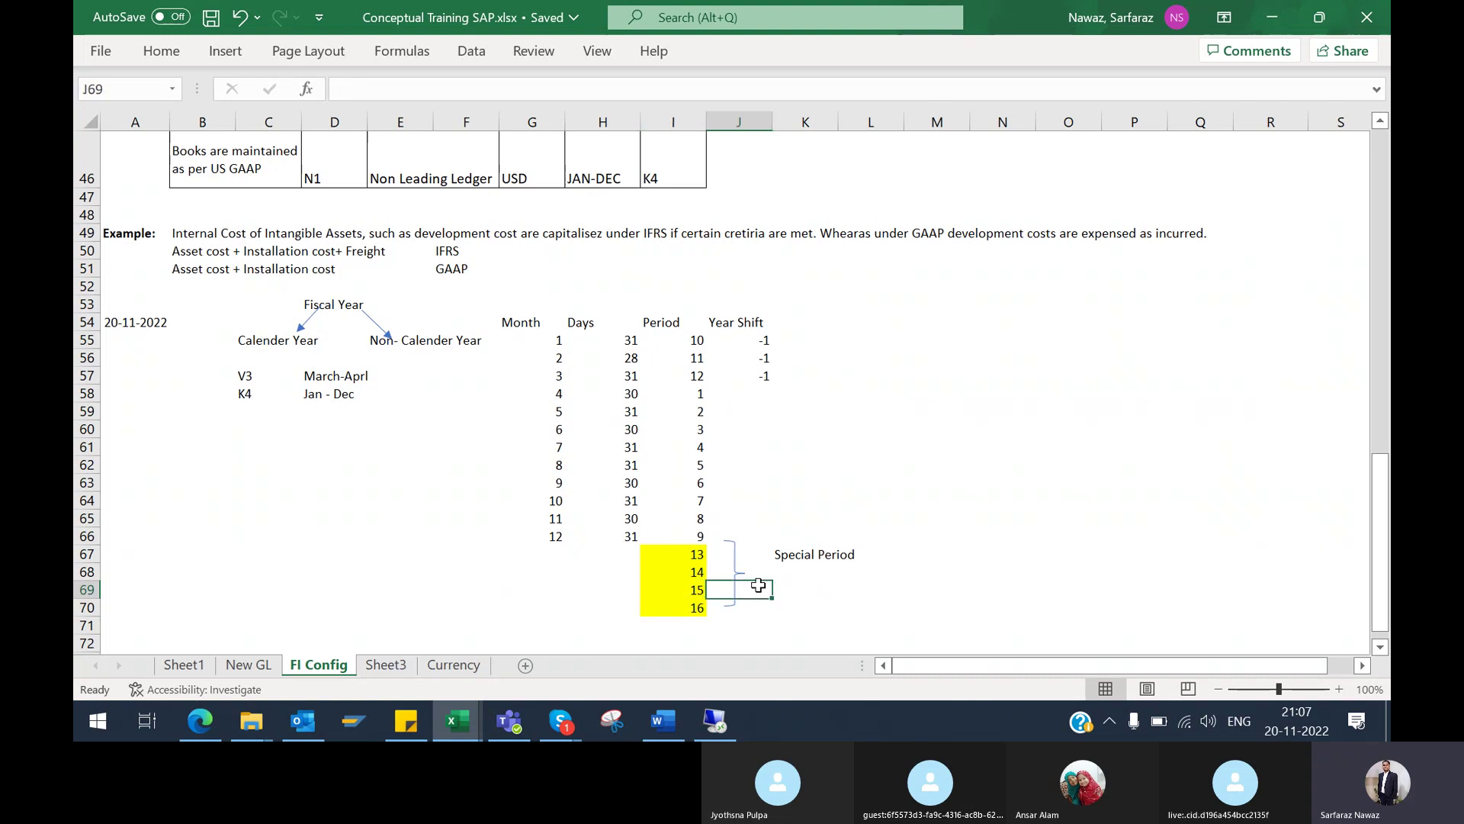
click(663, 591)
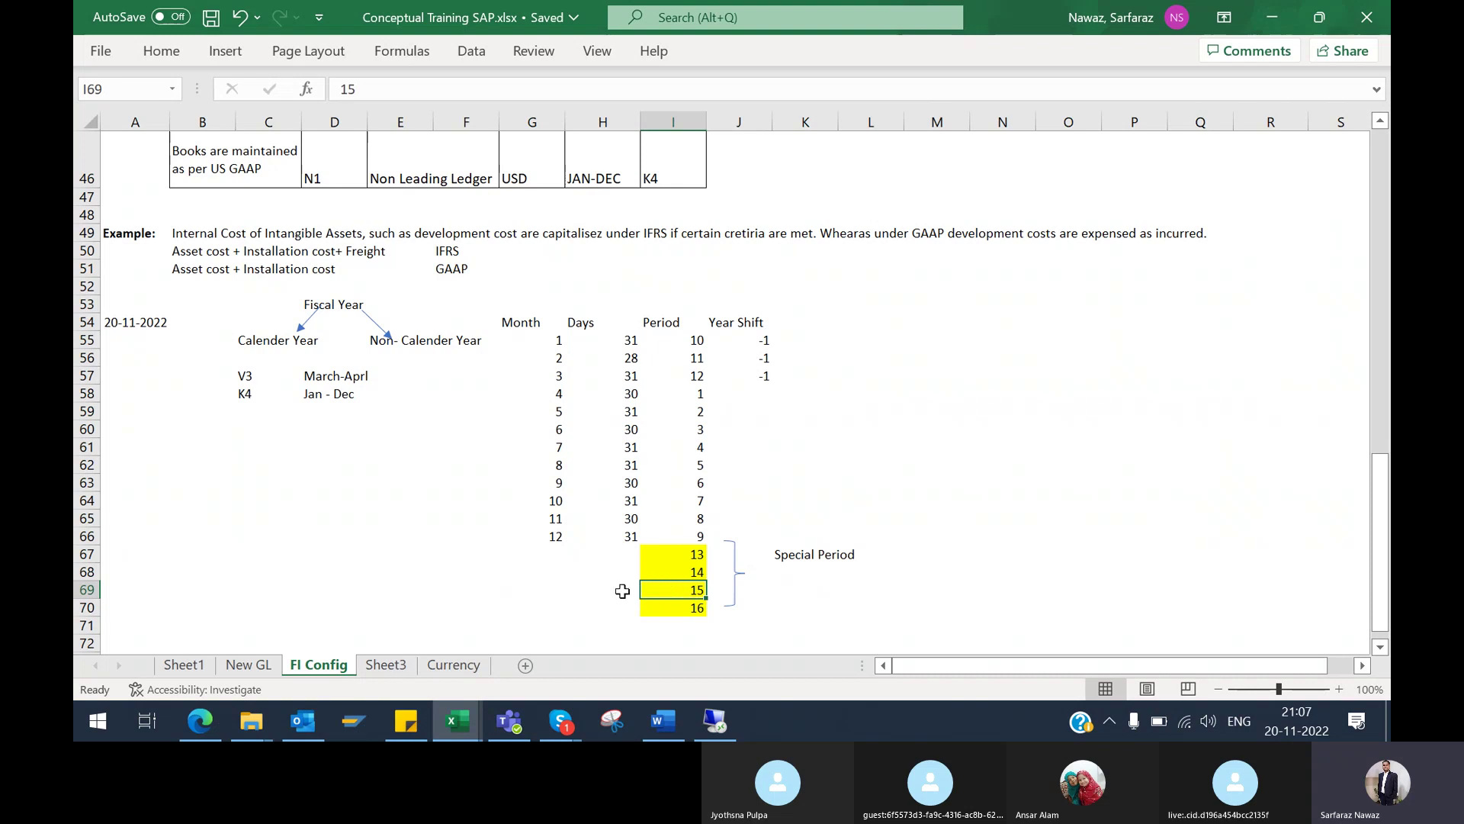
click(84, 586)
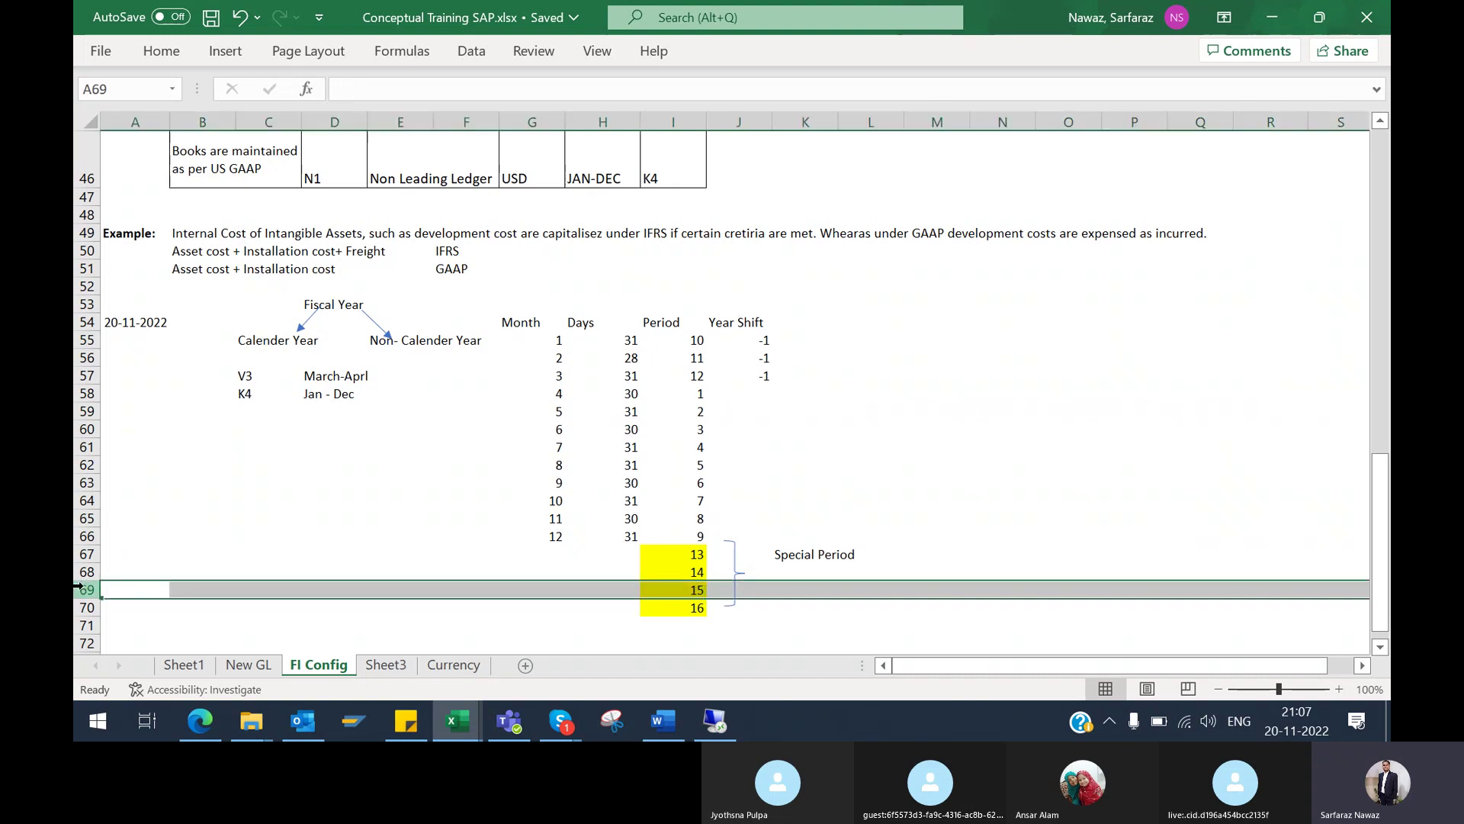
click(666, 588)
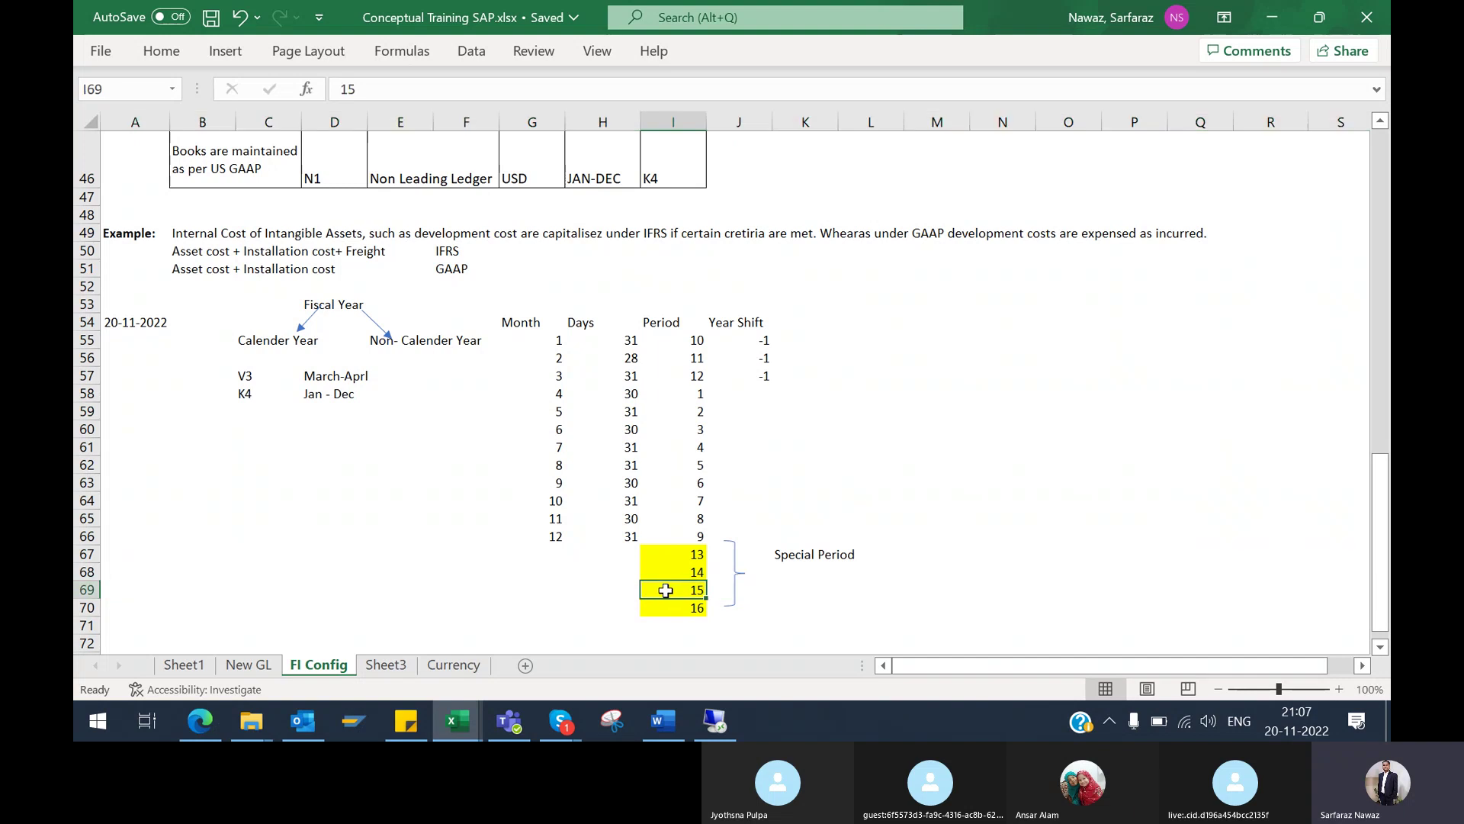
Examine special period 16 in row 70 alongside period 15 above it
drag(672, 594, 673, 604)
click(674, 590)
click(658, 608)
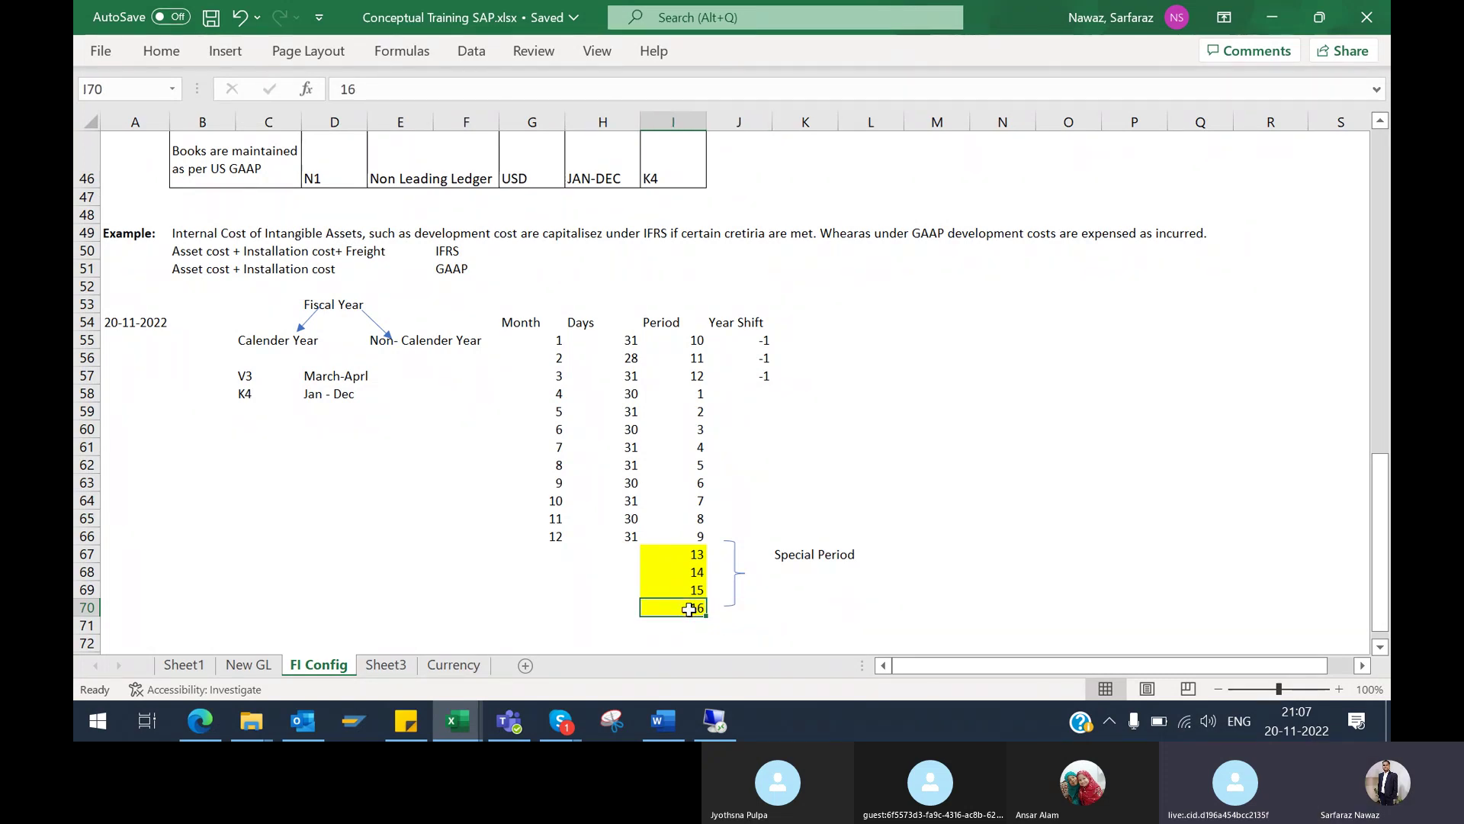
click(730, 605)
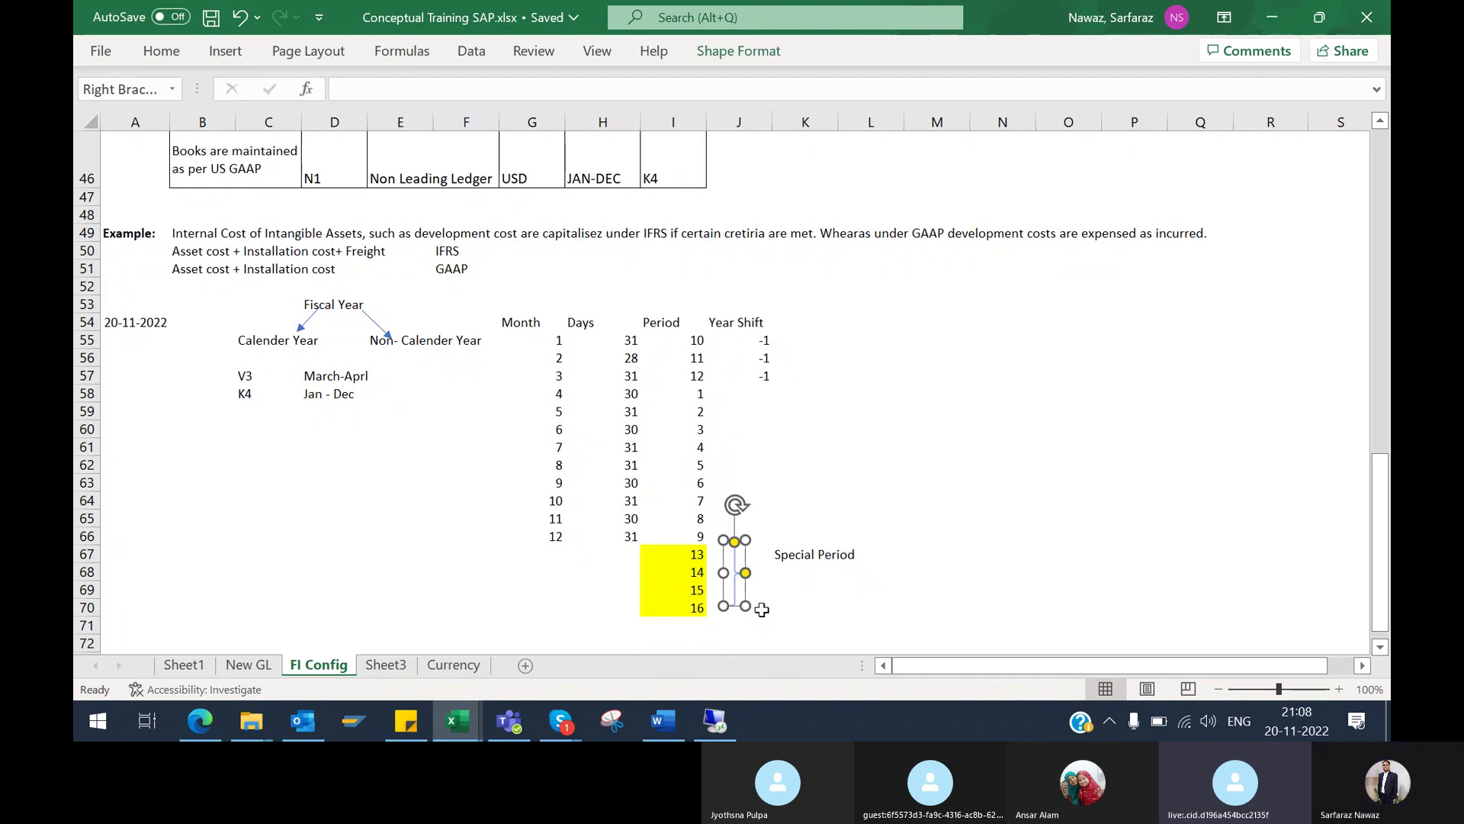
click(762, 609)
click(692, 614)
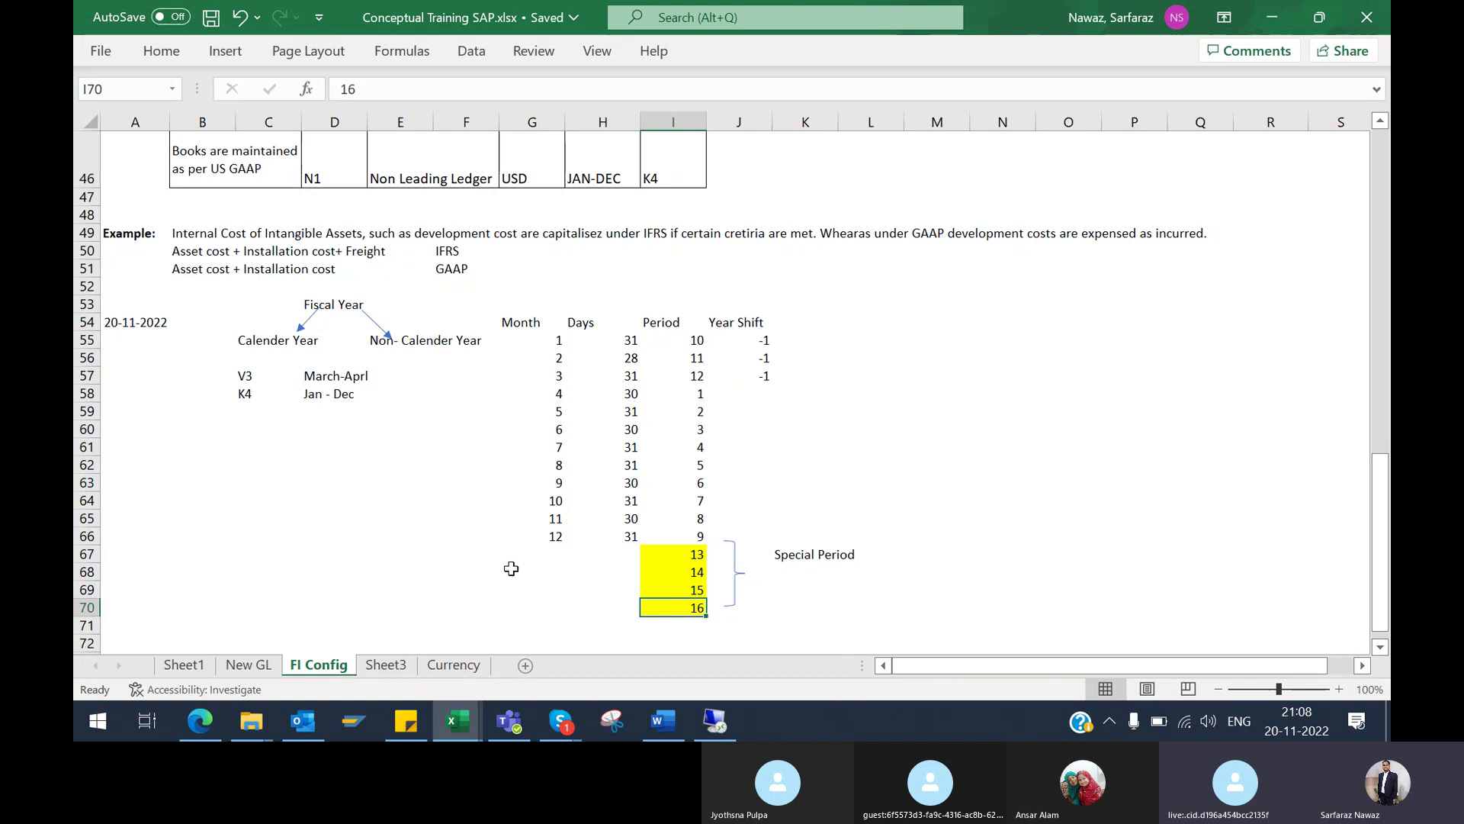
click(88, 608)
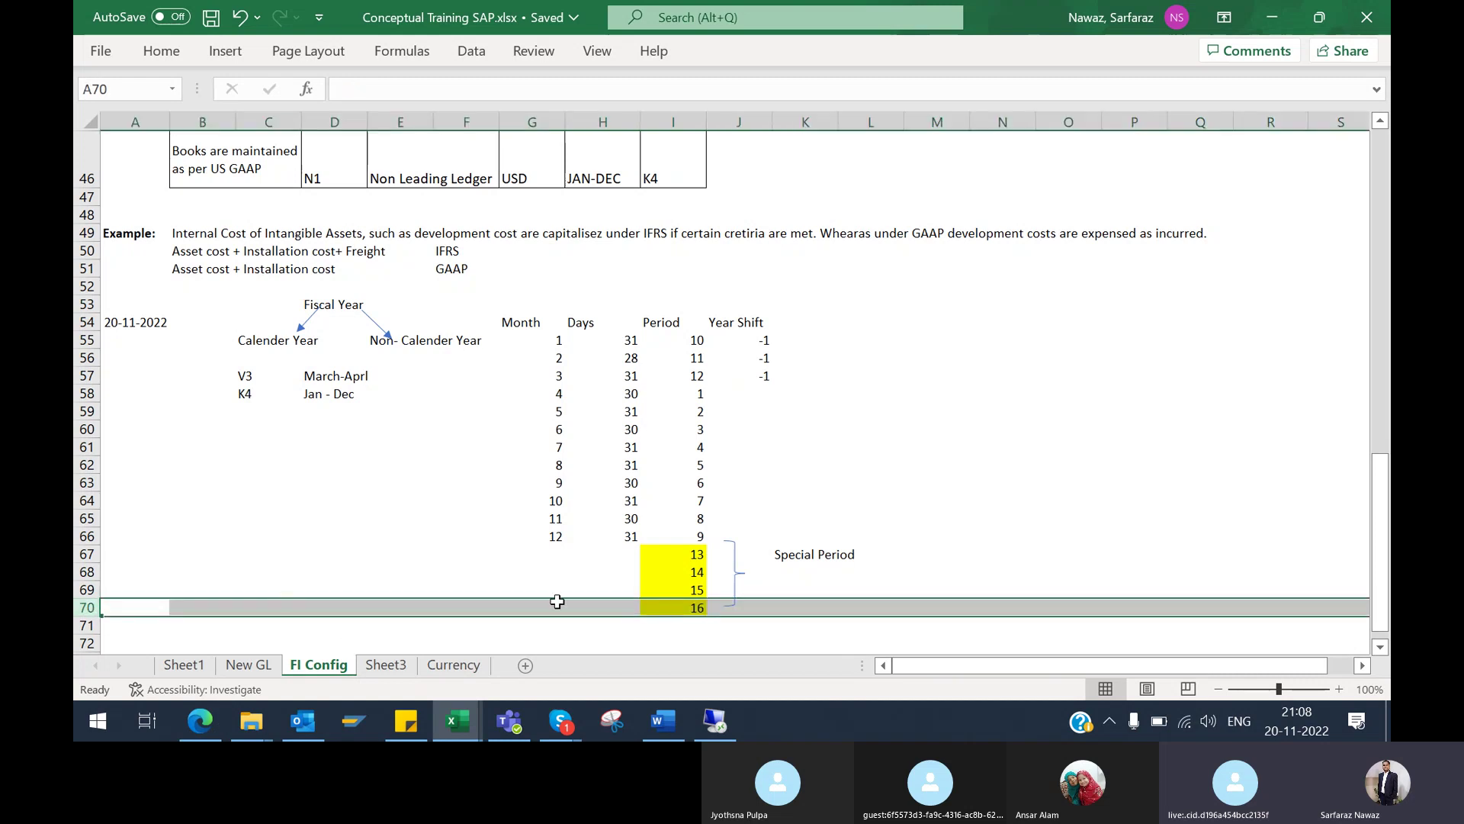
click(691, 607)
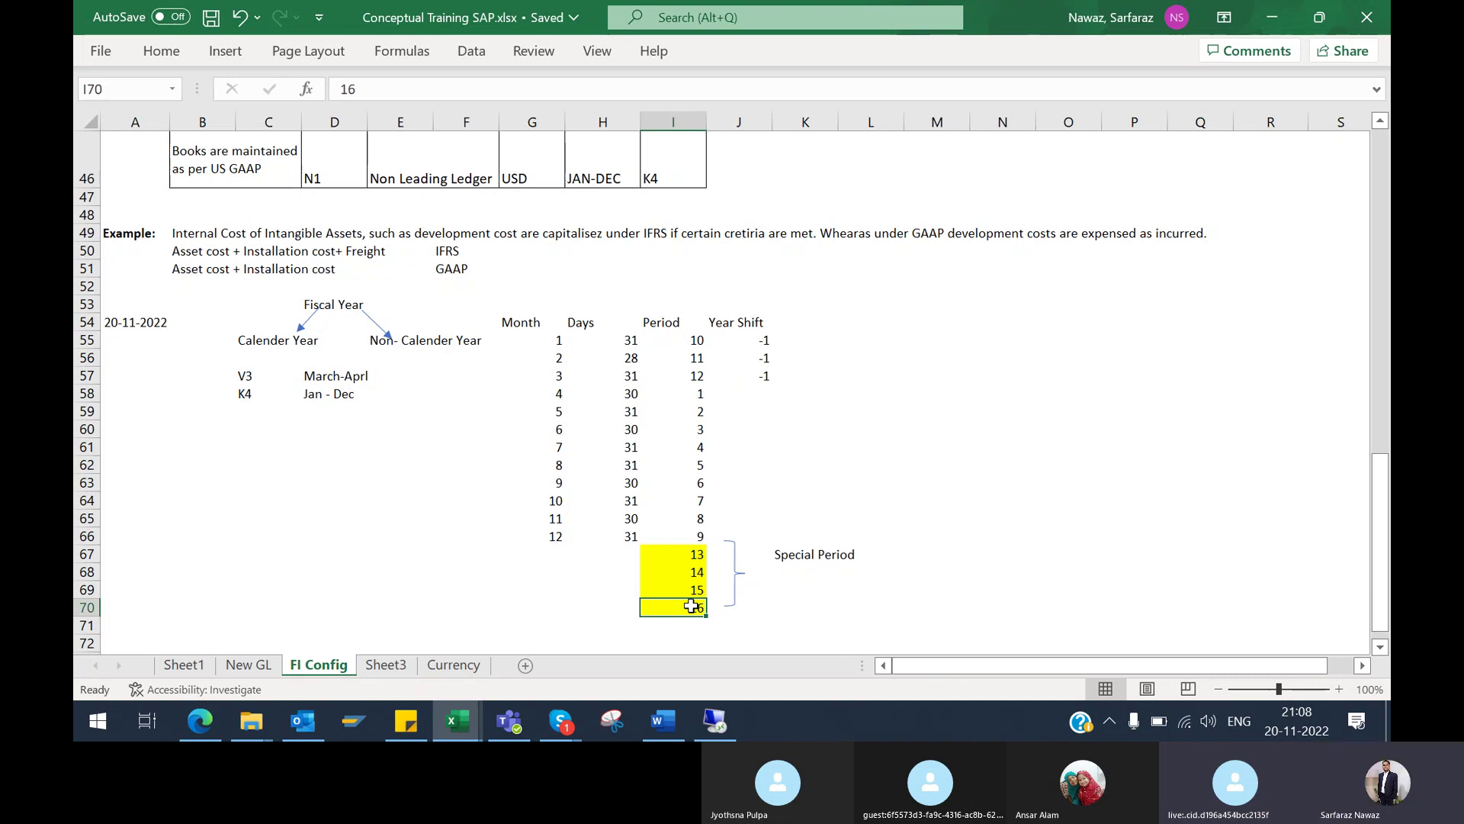
Compare special periods 14, 15 and 16 again, focusing on period 15's row from column H to K
click(676, 591)
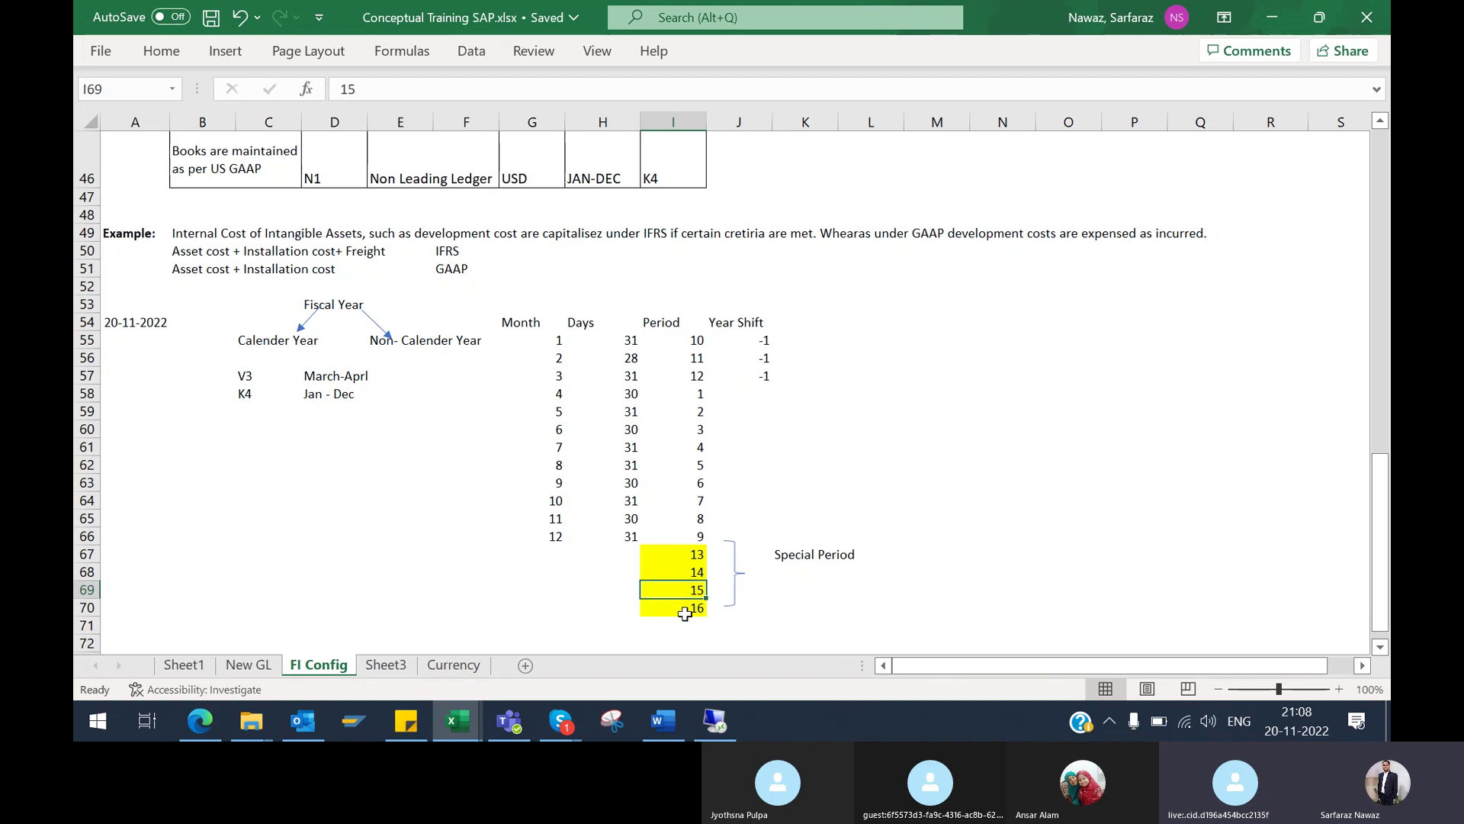
click(86, 608)
click(680, 577)
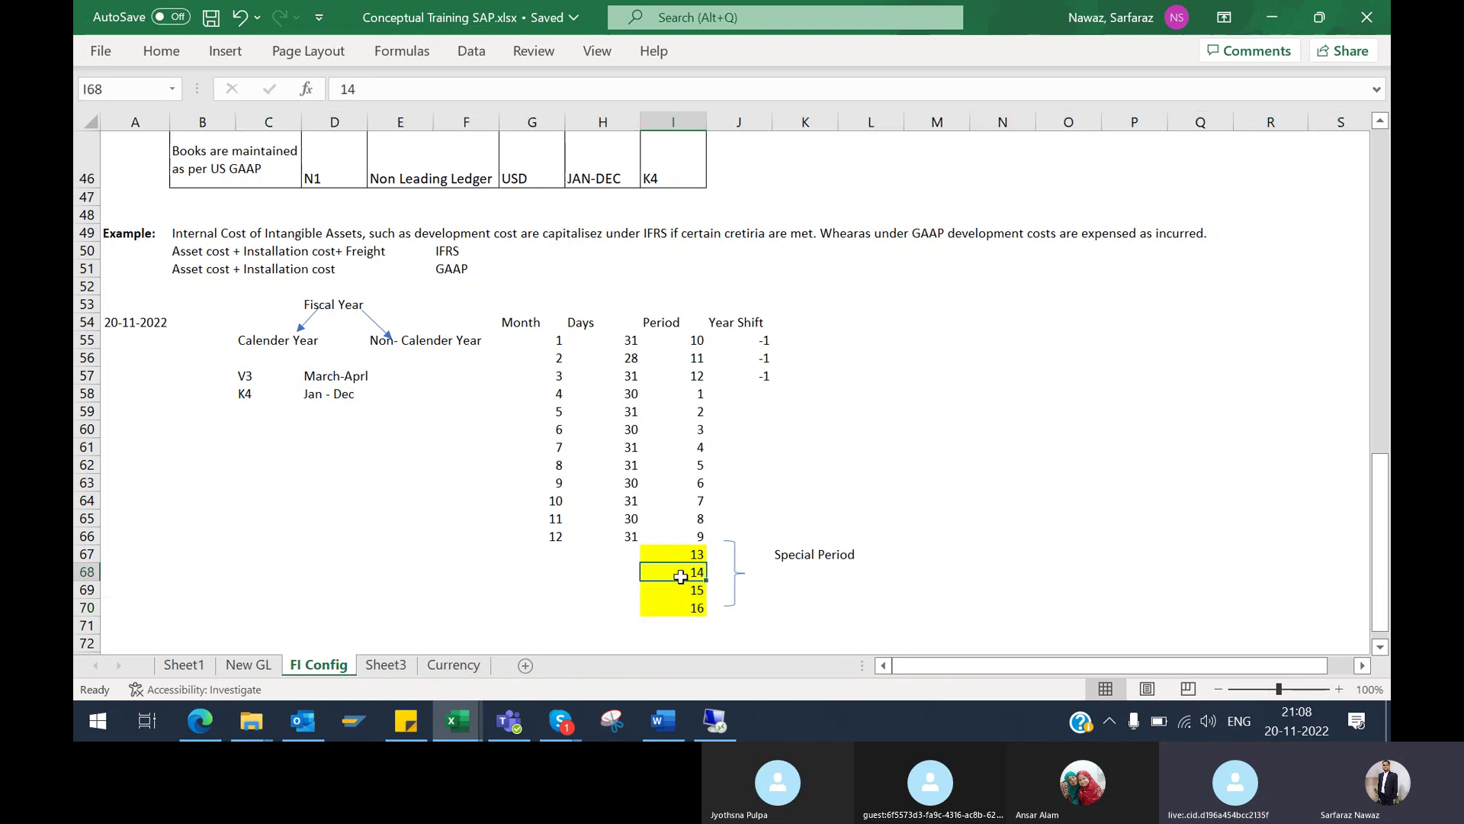
drag(680, 577, 681, 590)
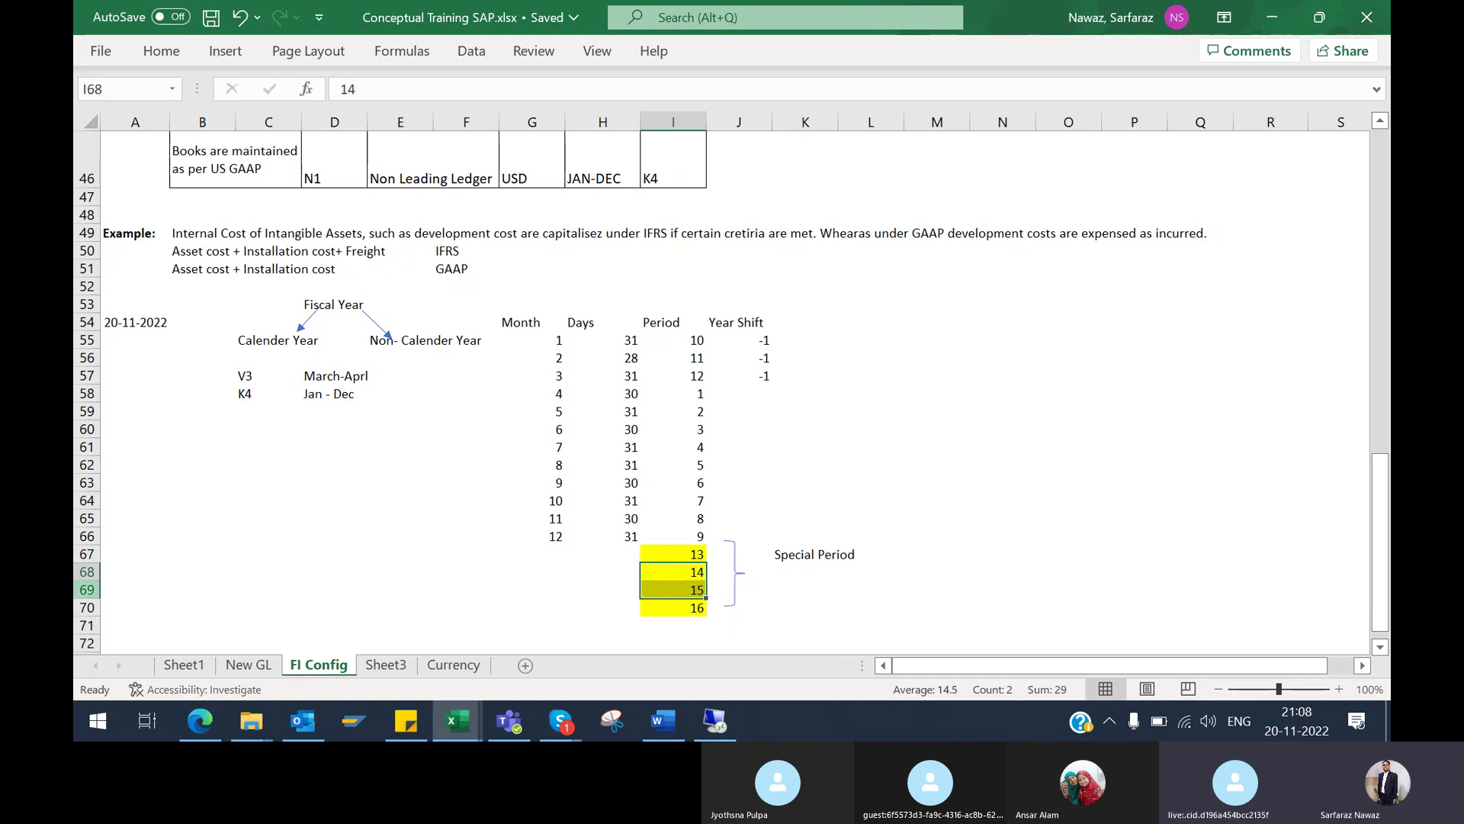
click(84, 589)
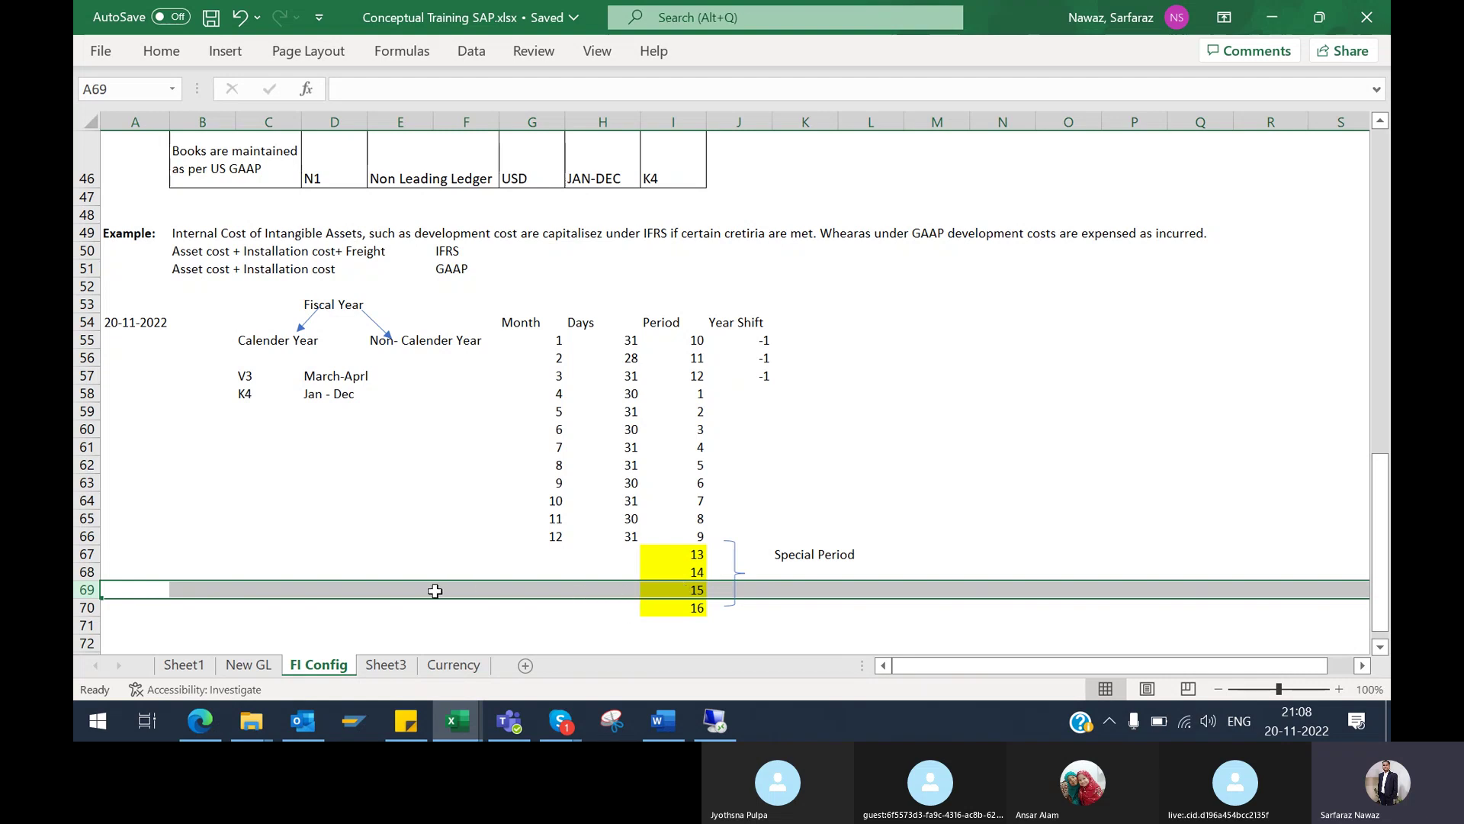
click(671, 589)
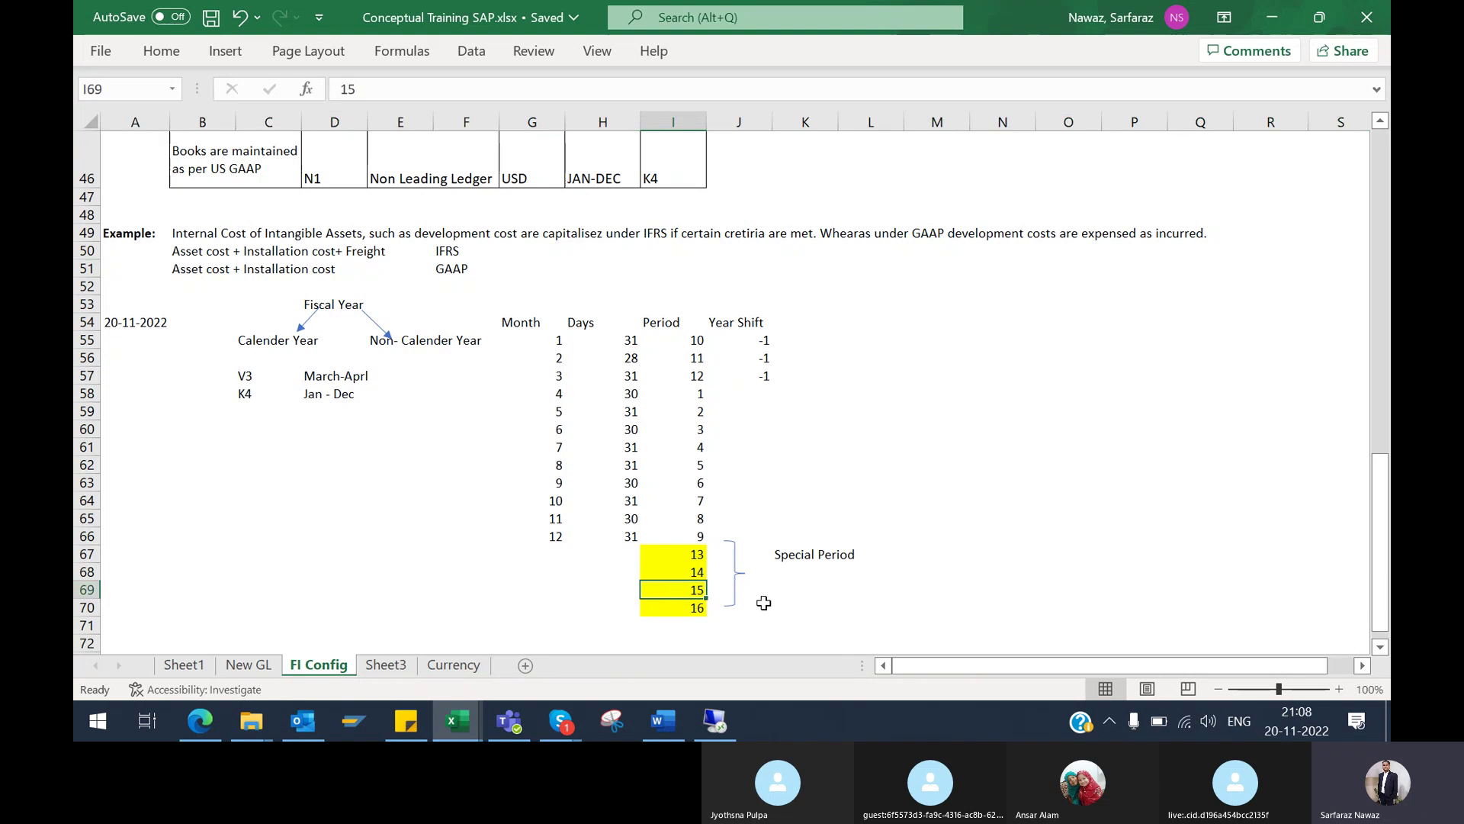
click(614, 591)
drag(621, 588, 798, 590)
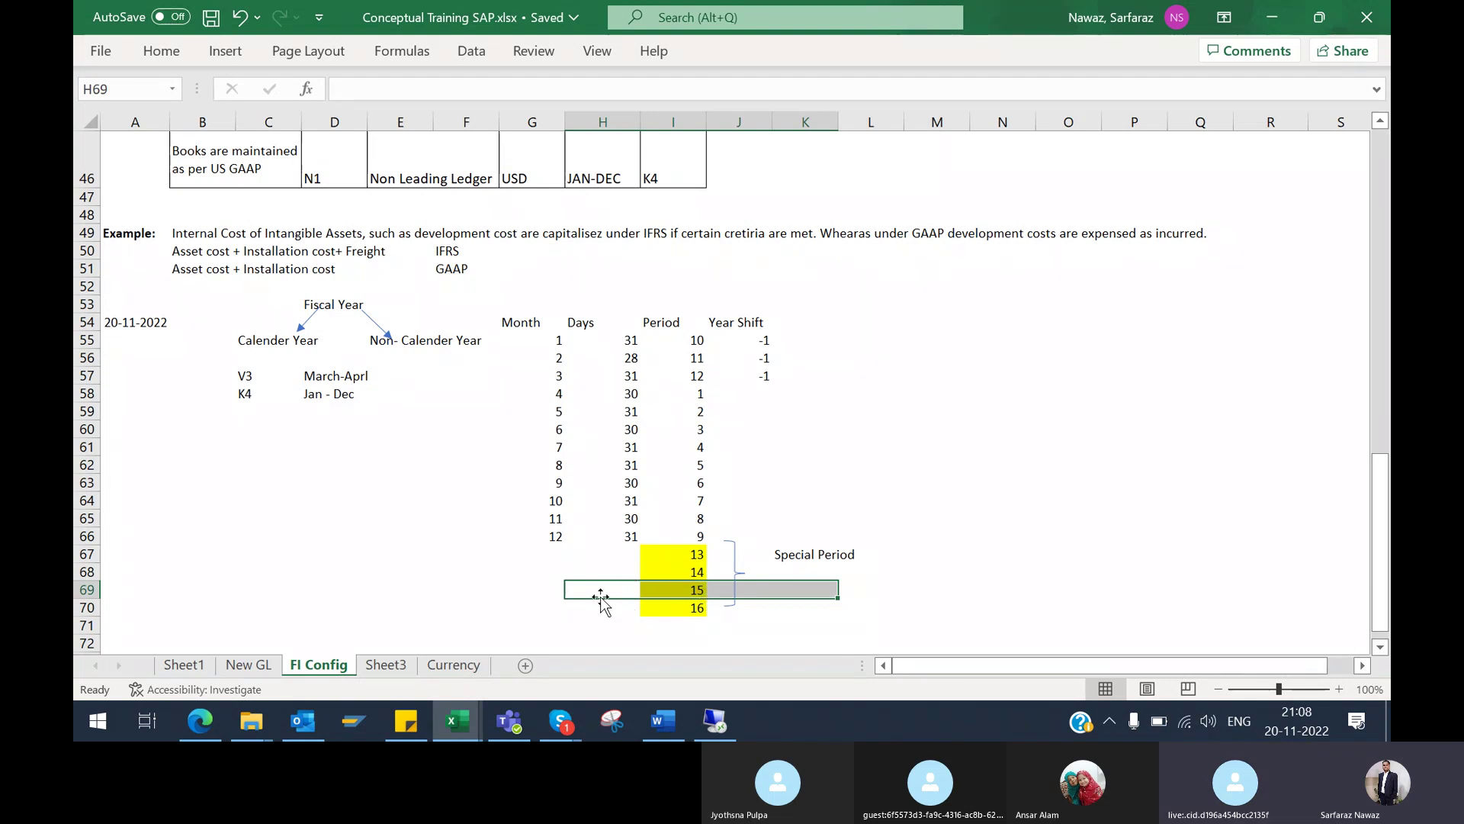
drag(593, 587, 775, 588)
Review special periods 13 to 16 in I67:I70 and check variant V3's period settings in the SAP session
click(681, 552)
drag(682, 552, 687, 610)
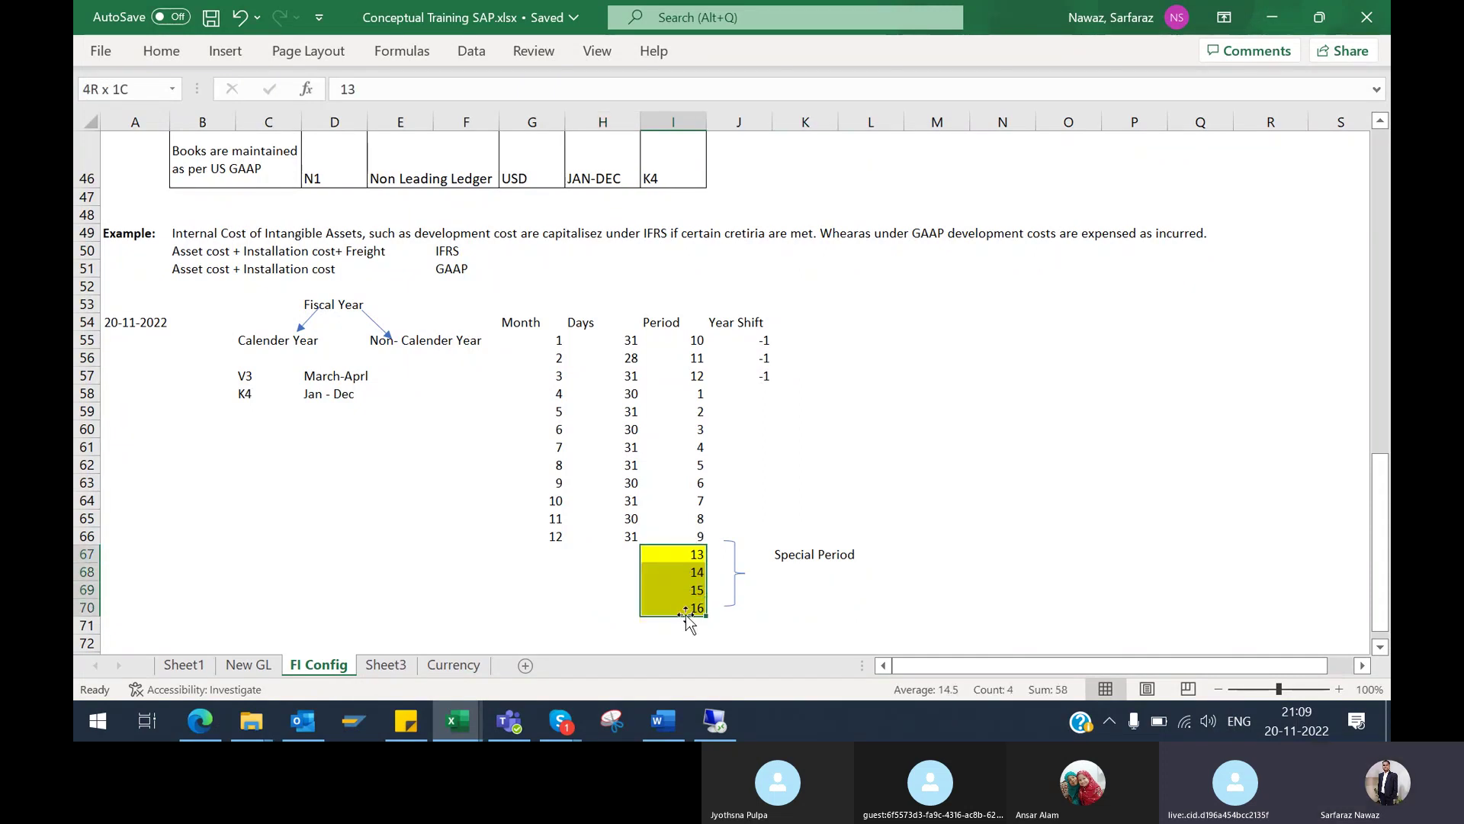
click(720, 735)
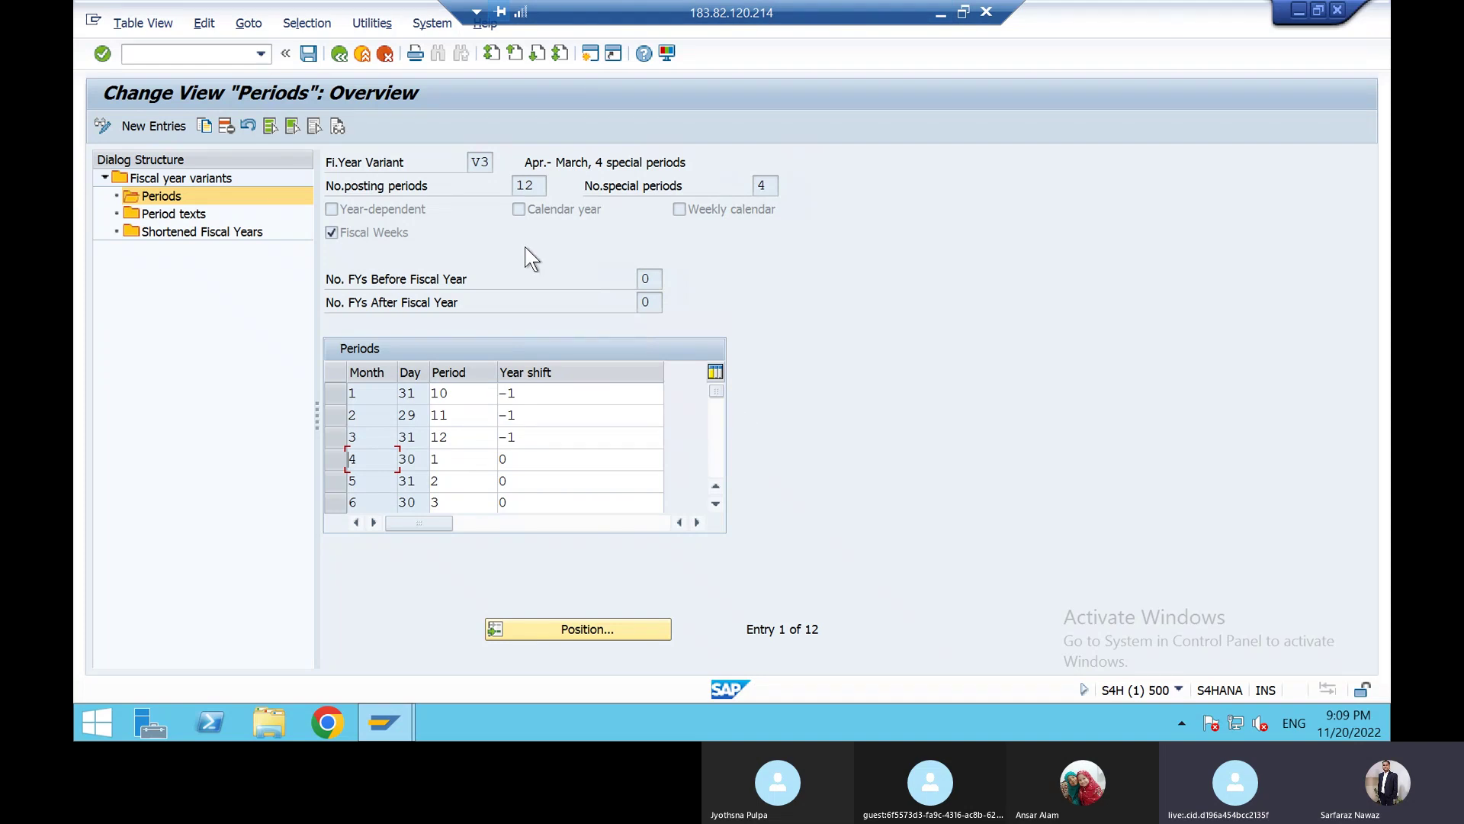
click(941, 14)
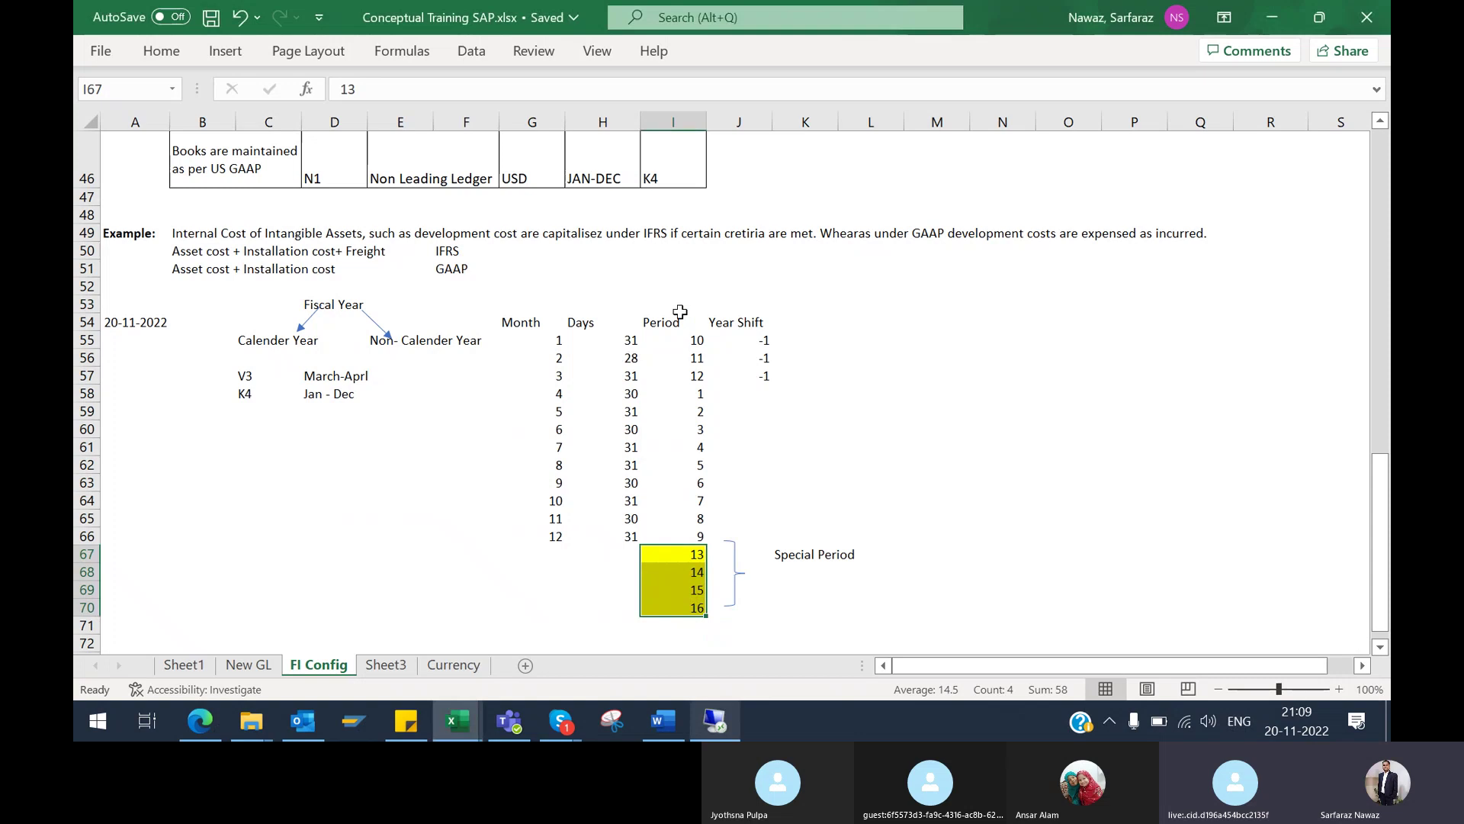
Enter "Posting Period Variant" in I52 and its abbreviation "PPV" in I53 above the Period column
click(658, 285)
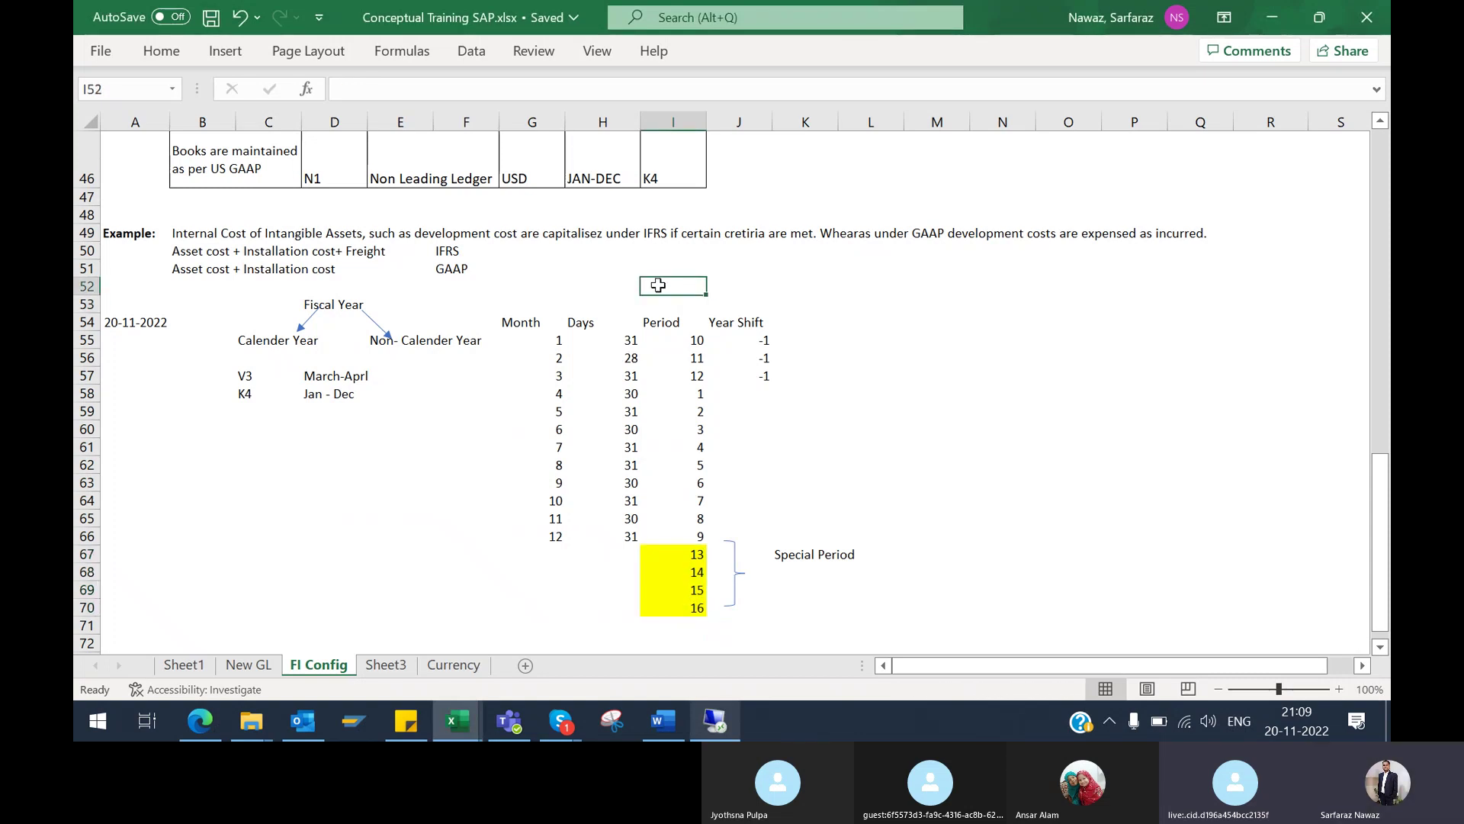
text(Posting)
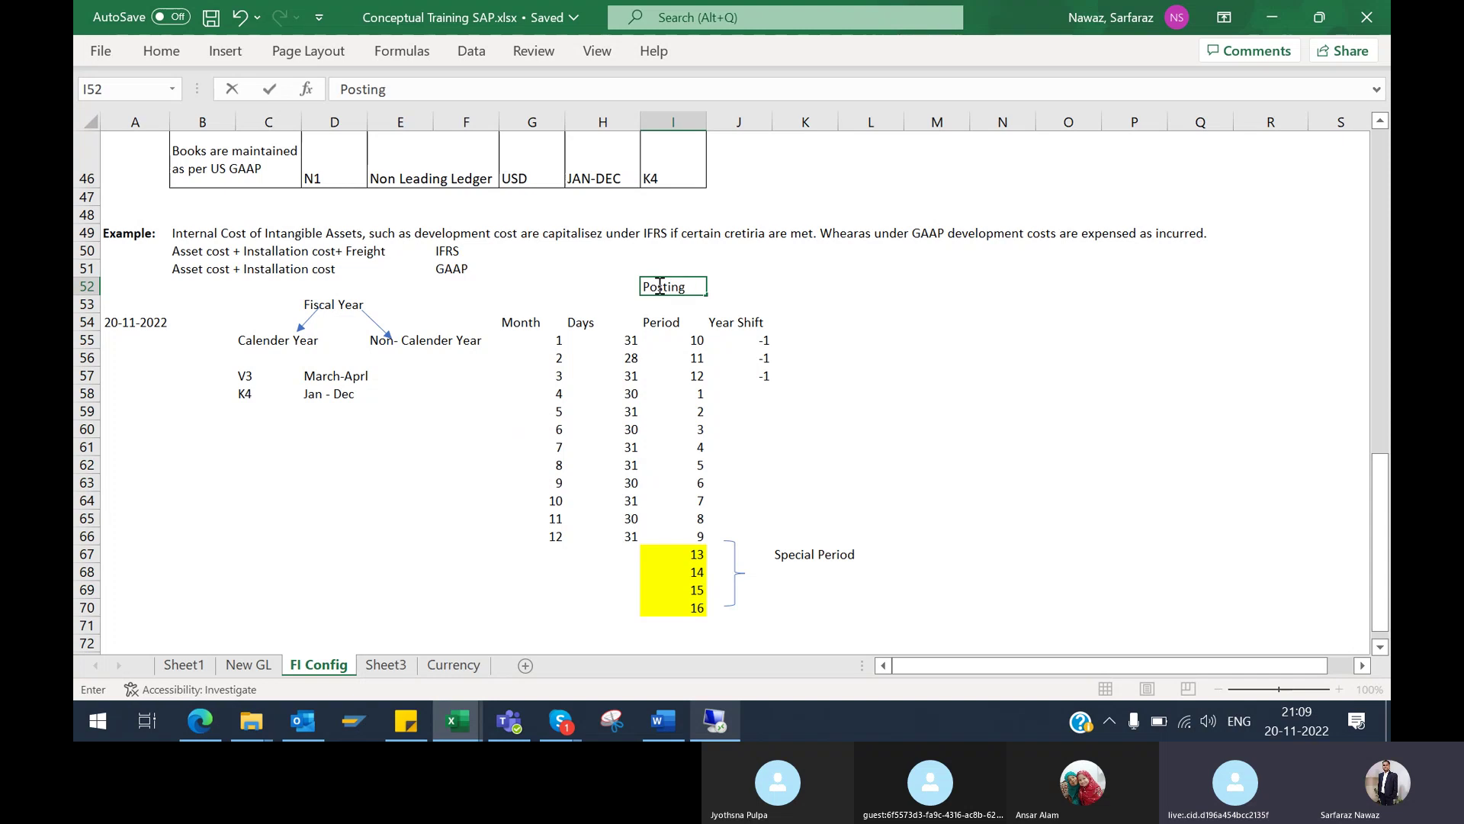
text( Period Variant)
key(Return)
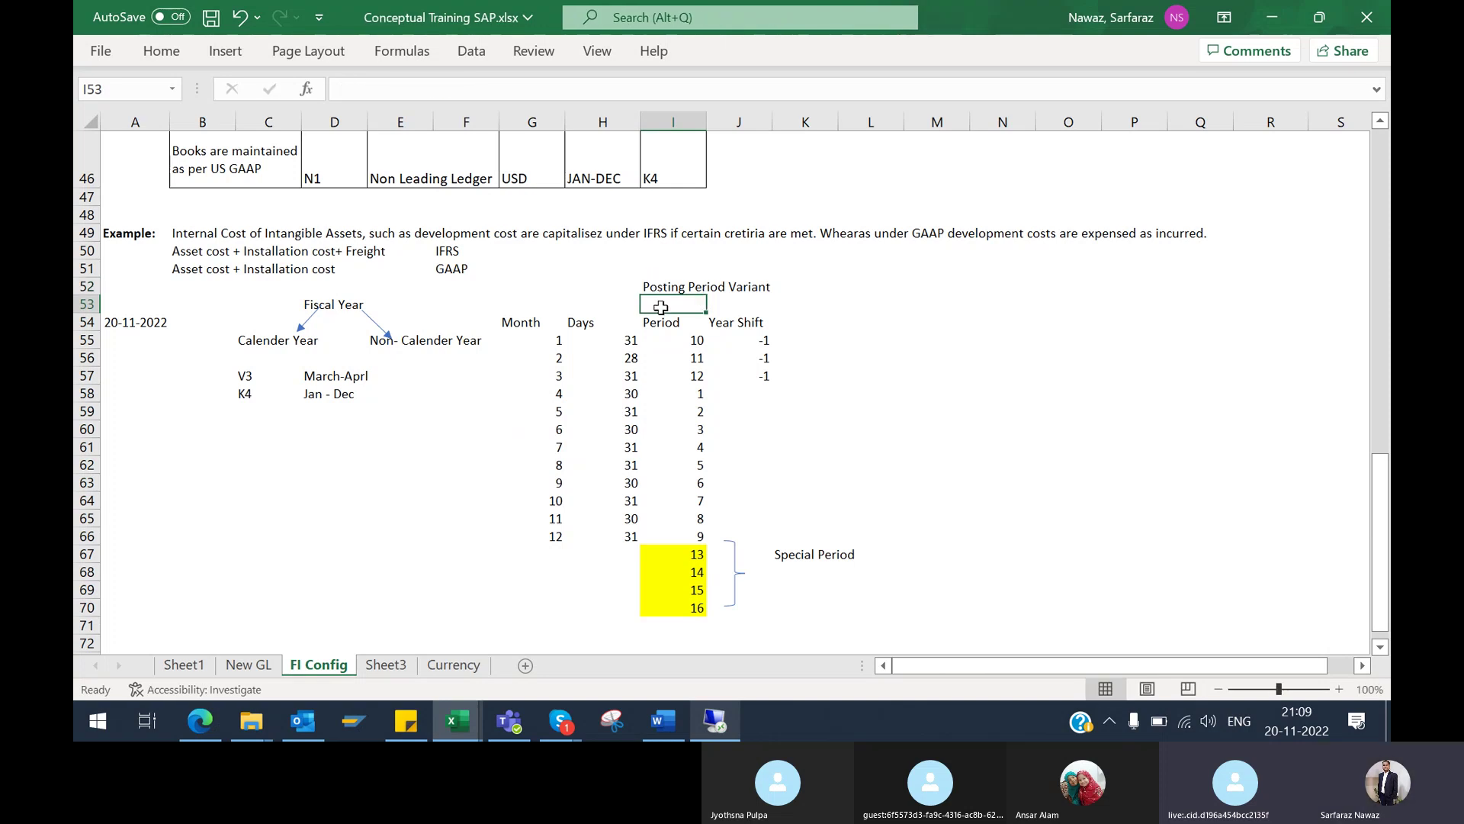
text(PP)
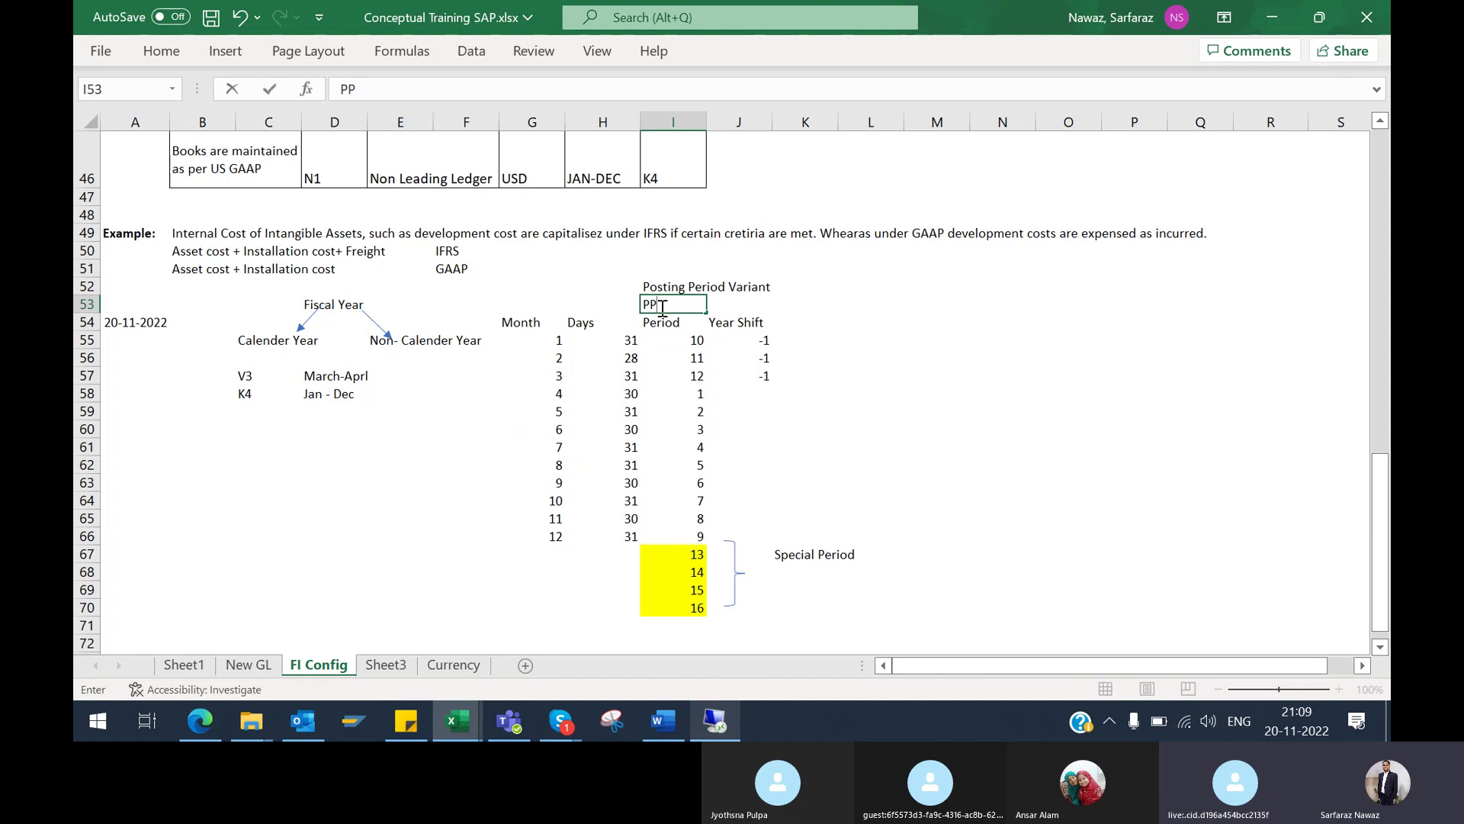
key(Return)
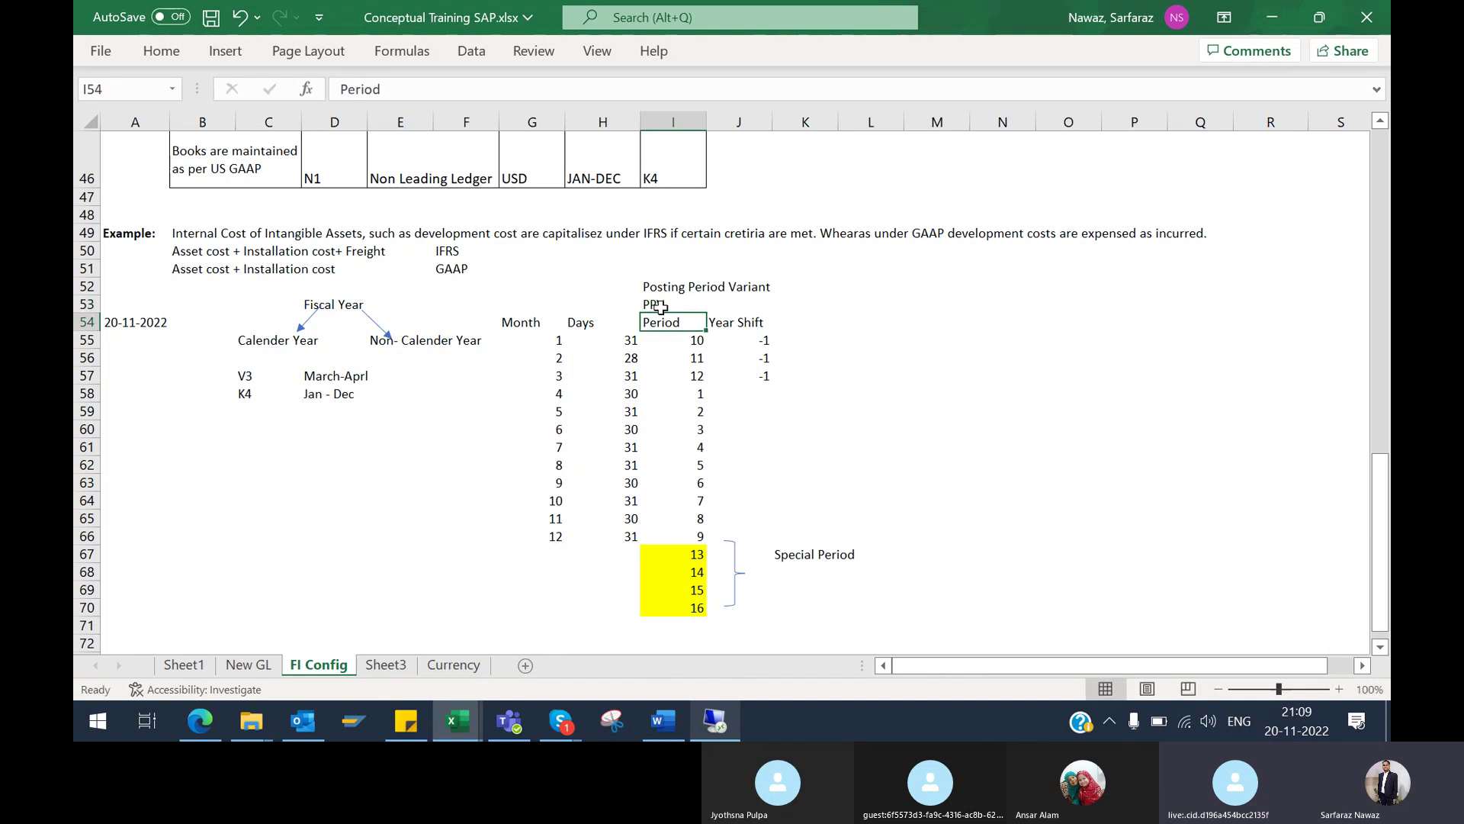
Enter the abbreviation "FSV" in E53 beside the Fiscal Year heading
click(329, 302)
click(397, 302)
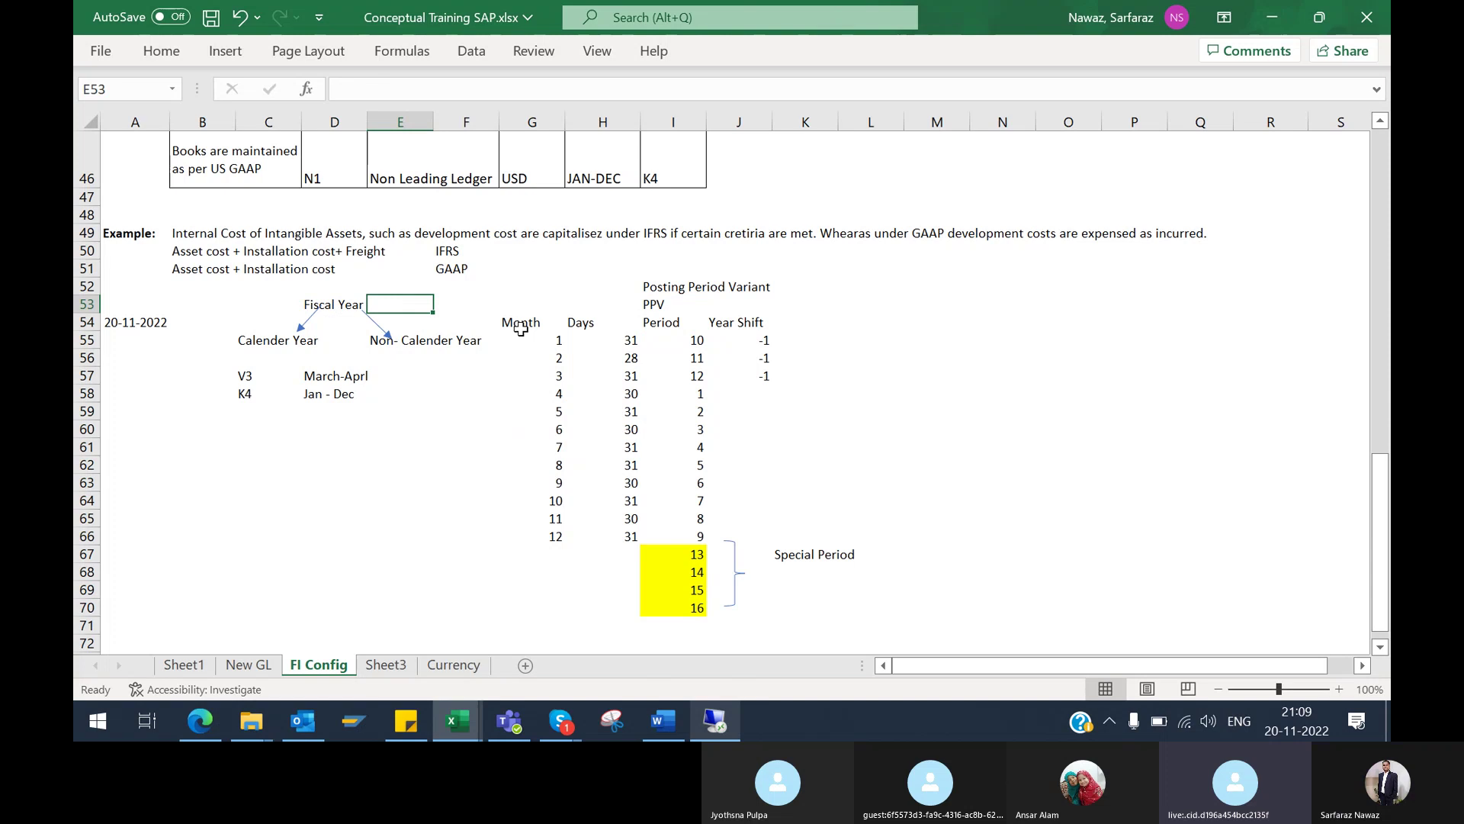
text(FSV)
key(Return)
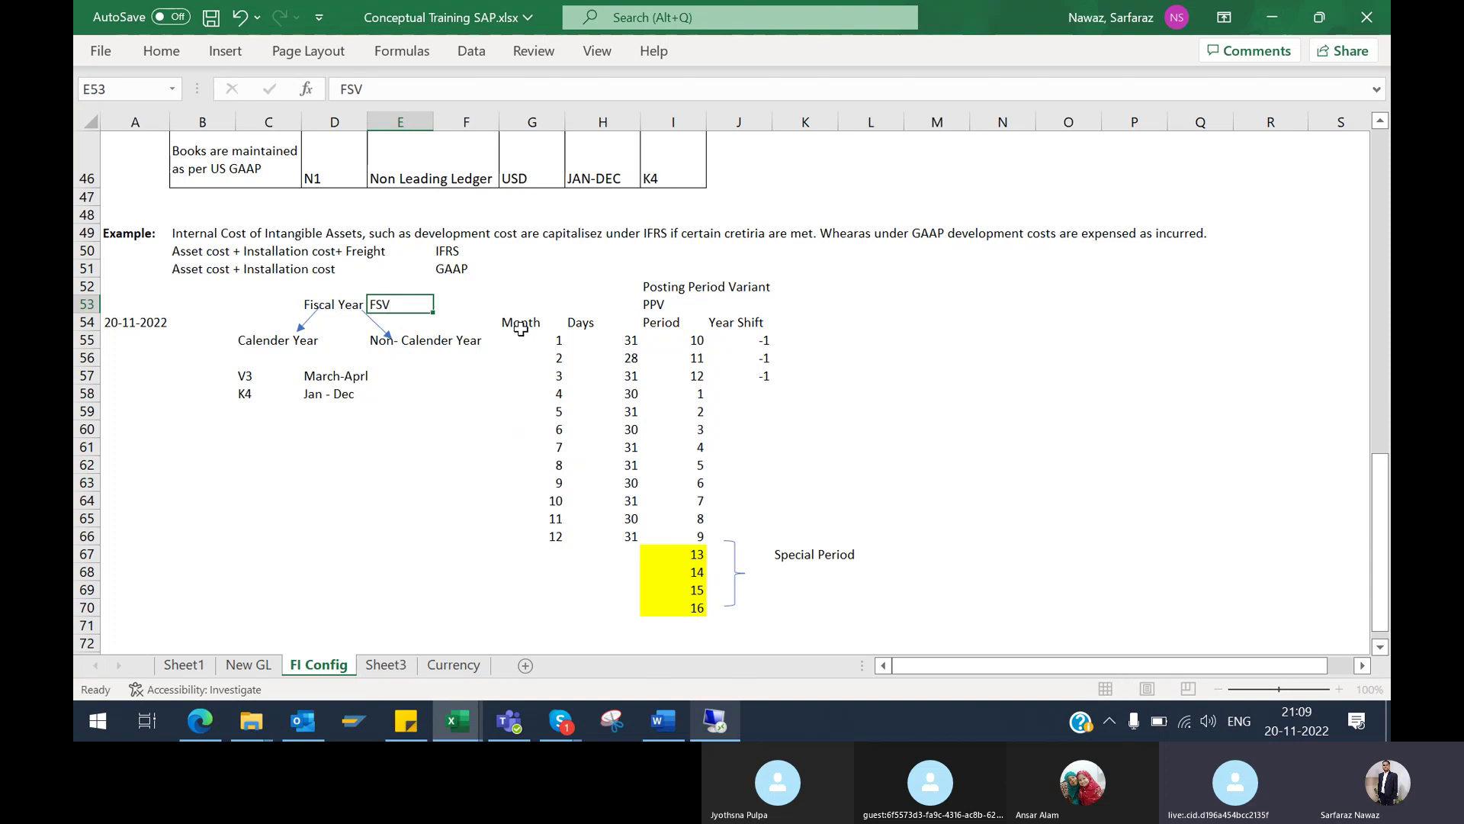
Extend the D53 heading to "Fiscal Year Varaint" and widen column D to fit its text
click(381, 304)
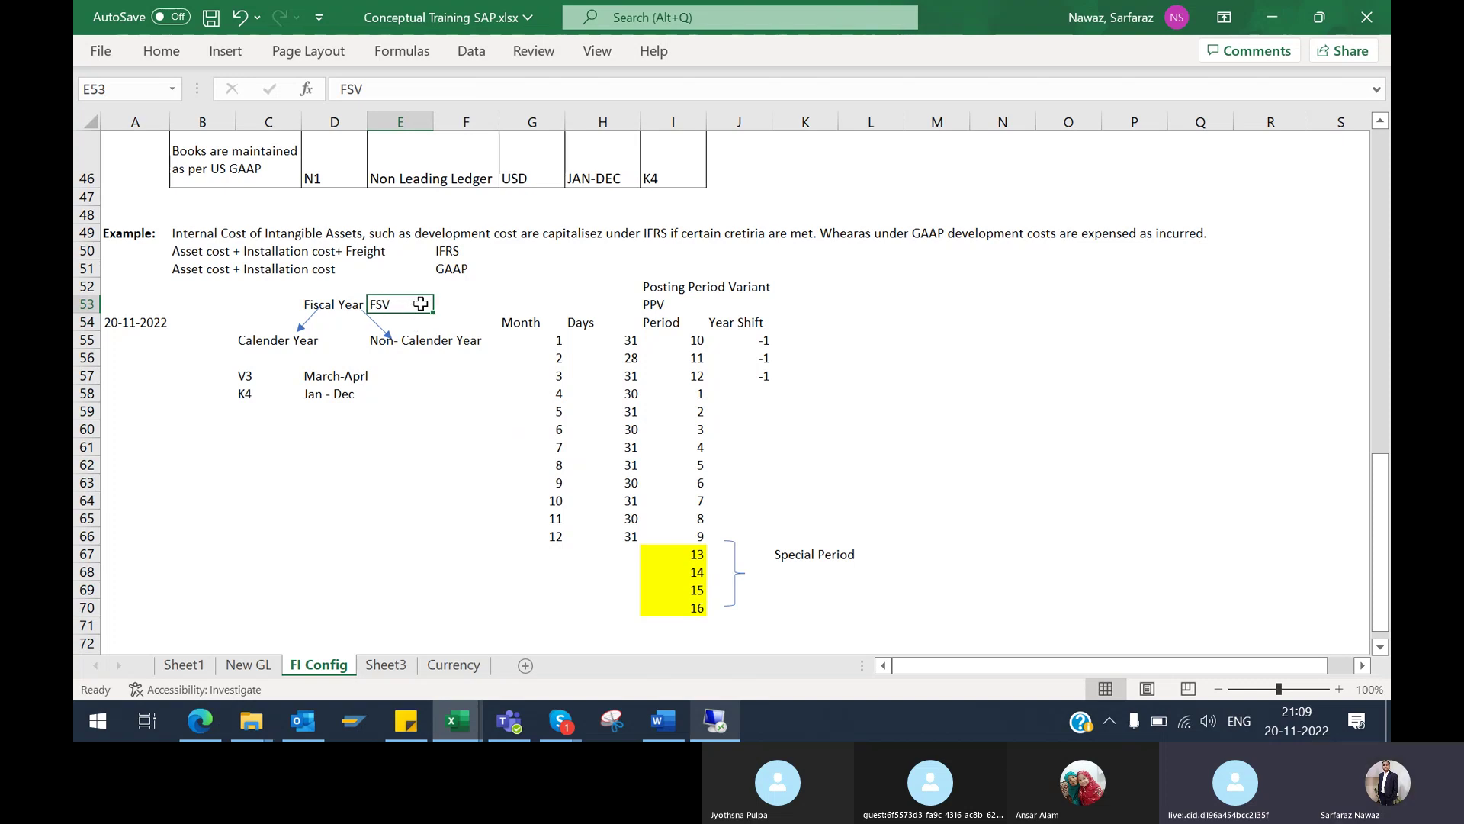
click(355, 305)
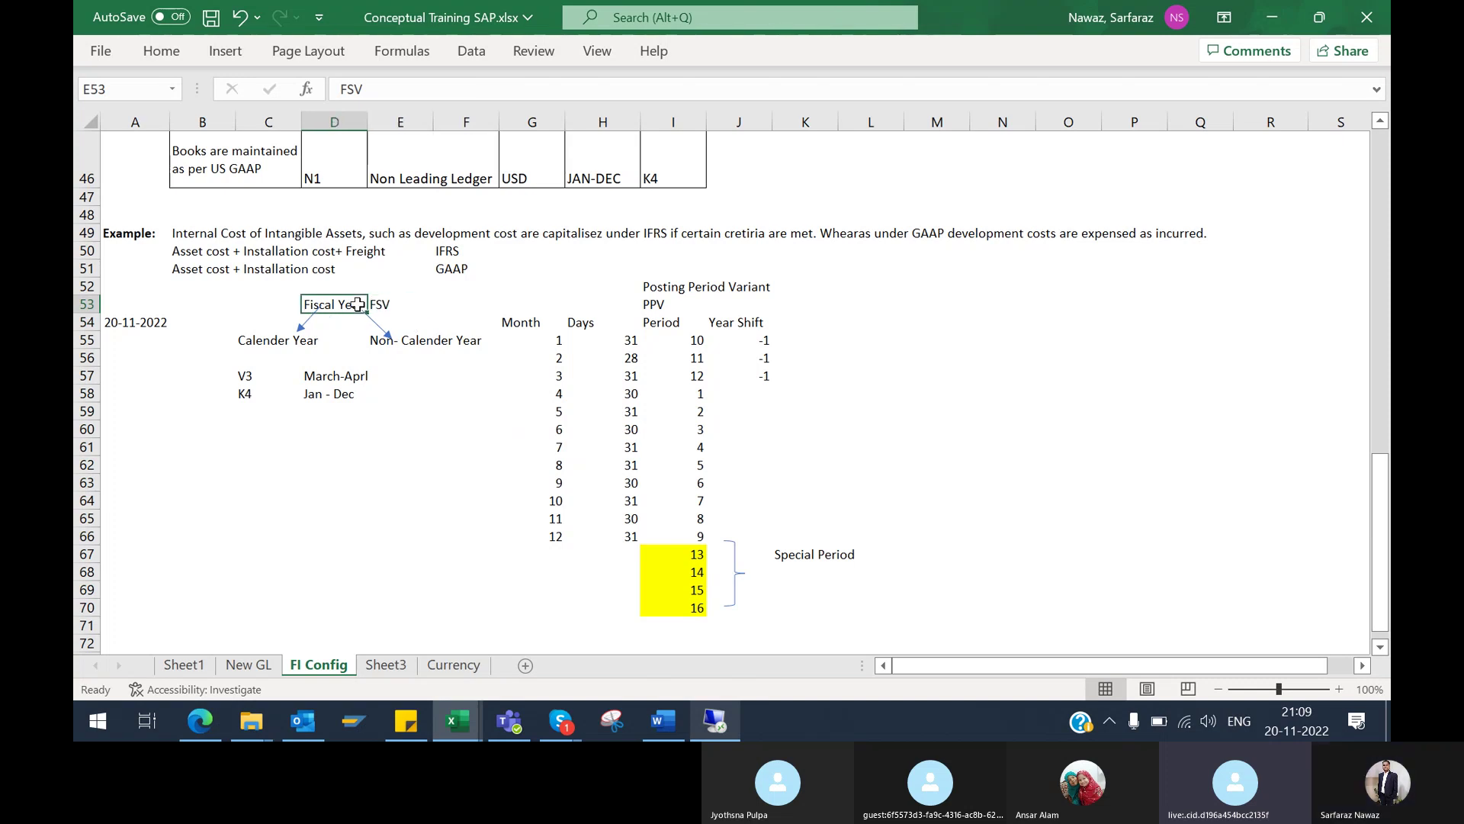
click(434, 80)
text(Yara)
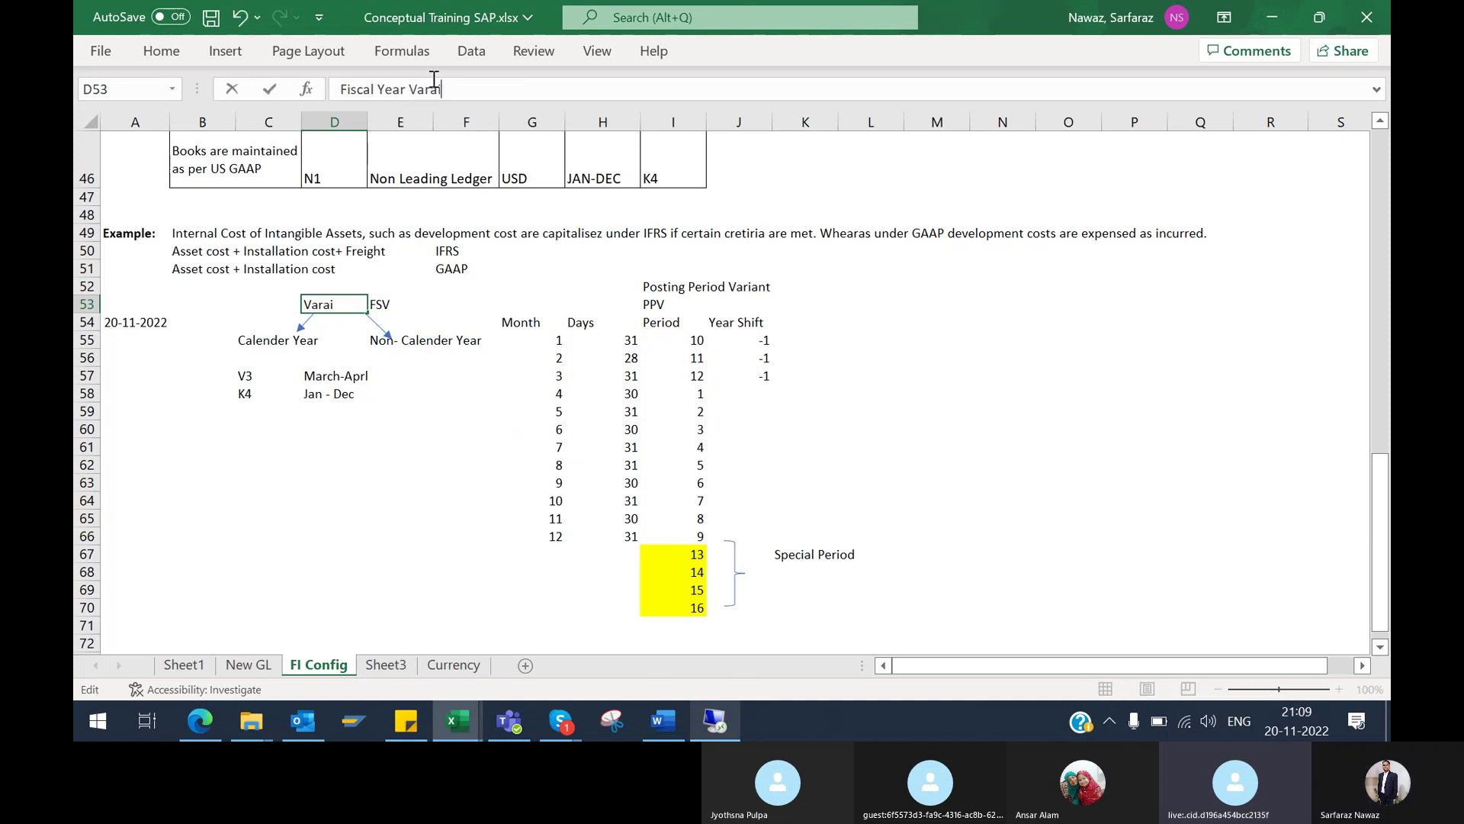
text(int)
key(Return)
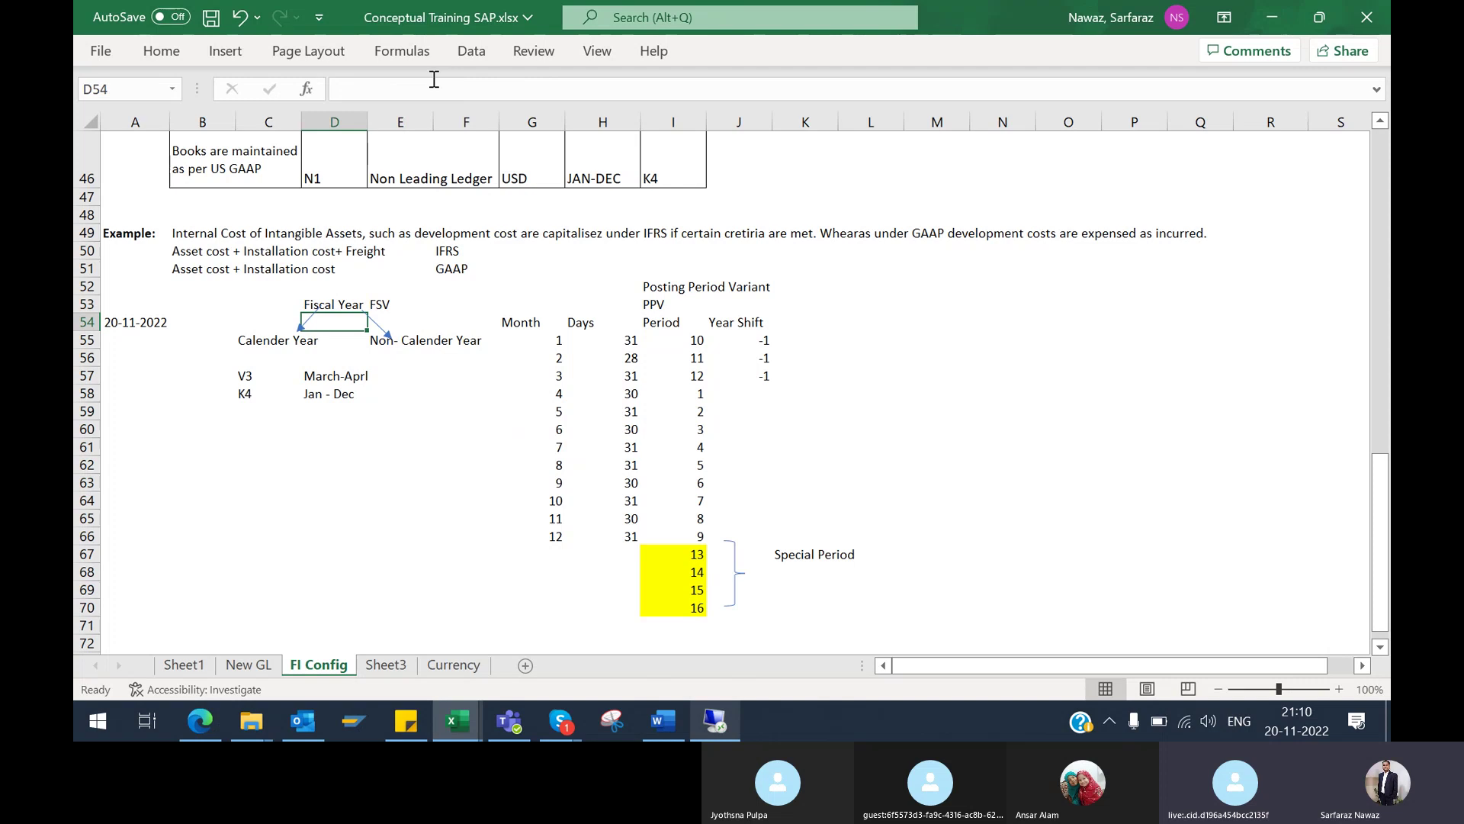
click(360, 304)
drag(369, 118, 369, 118)
double_click(369, 118)
Switch briefly to the SAP session, return to the workbook and save it
click(823, 466)
key(alt+Tab)
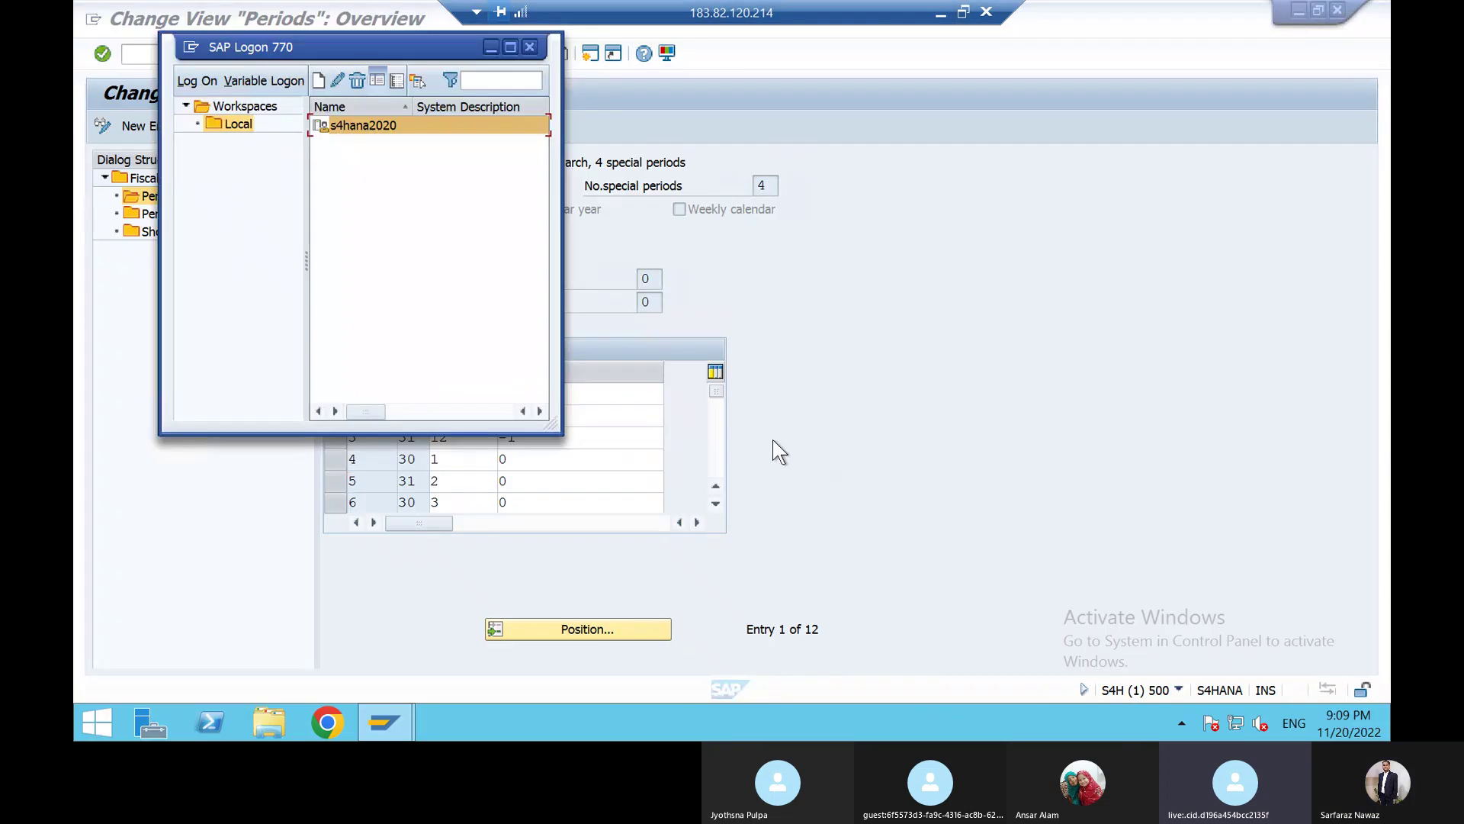
click(773, 440)
key(alt+Tab)
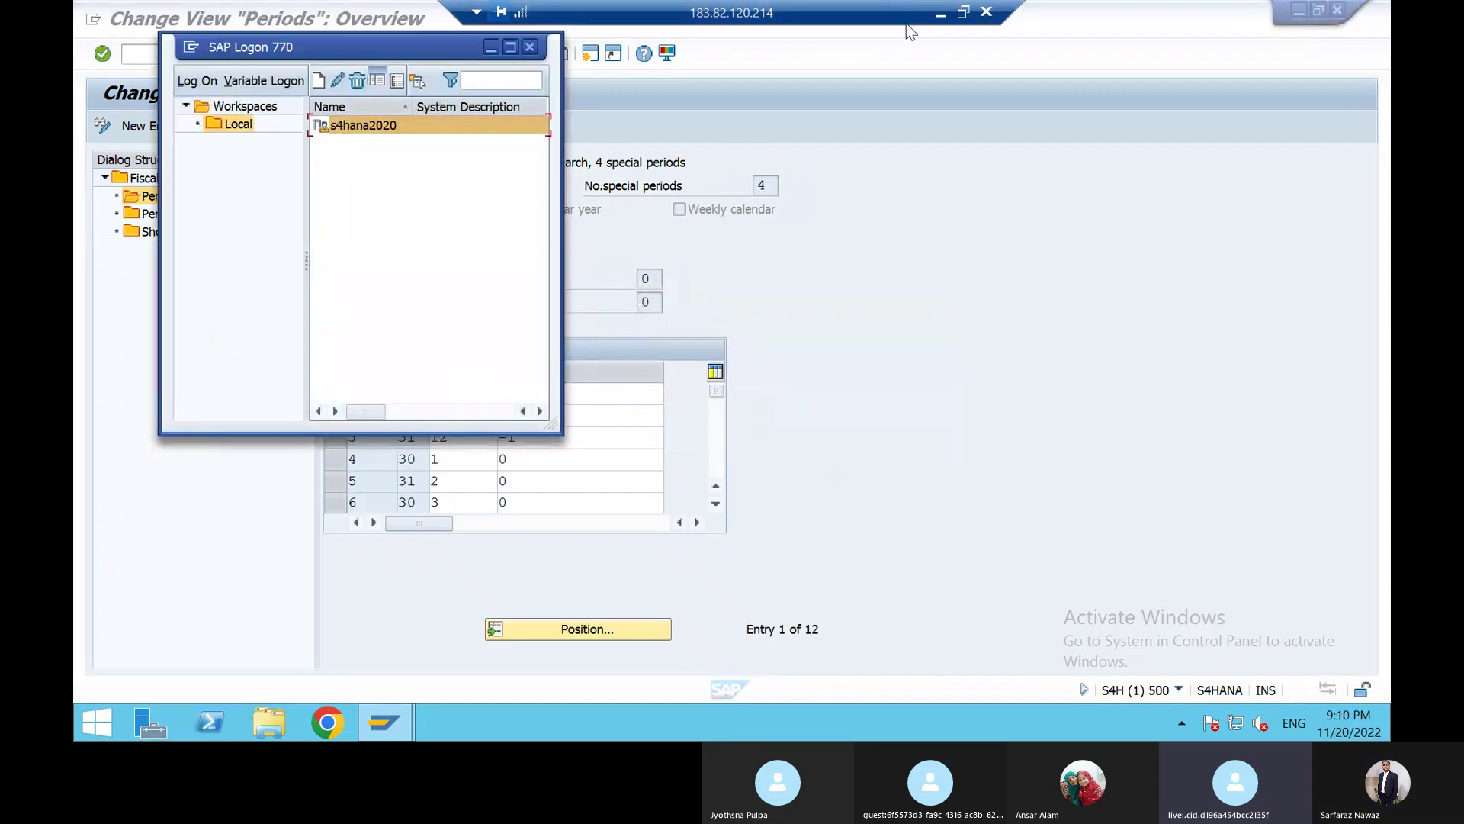
click(939, 16)
click(927, 378)
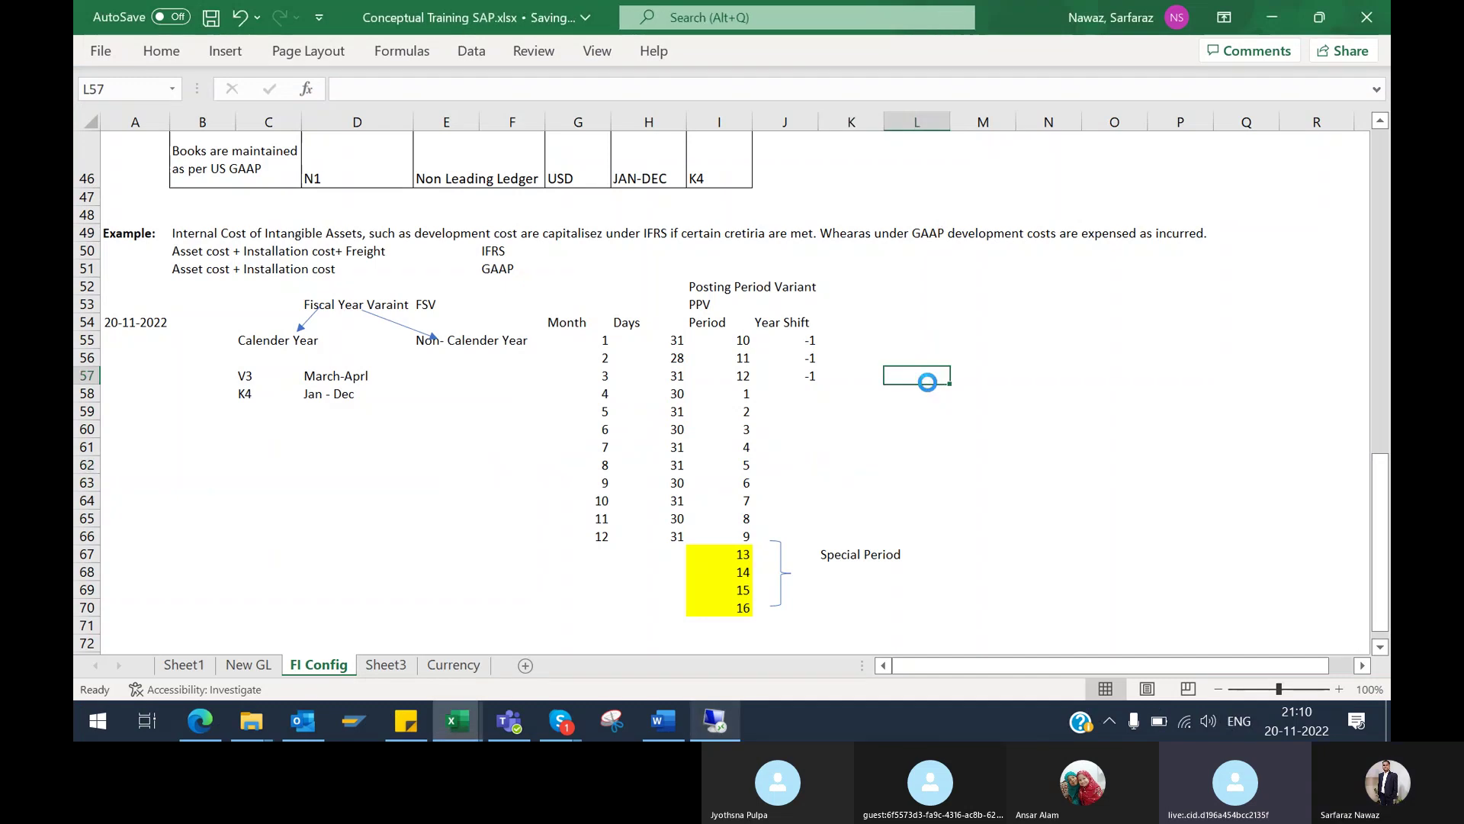
Switch to the SAP session, minimize the logon window and return from variant V3's periods to the fiscal year variants overview
click(725, 714)
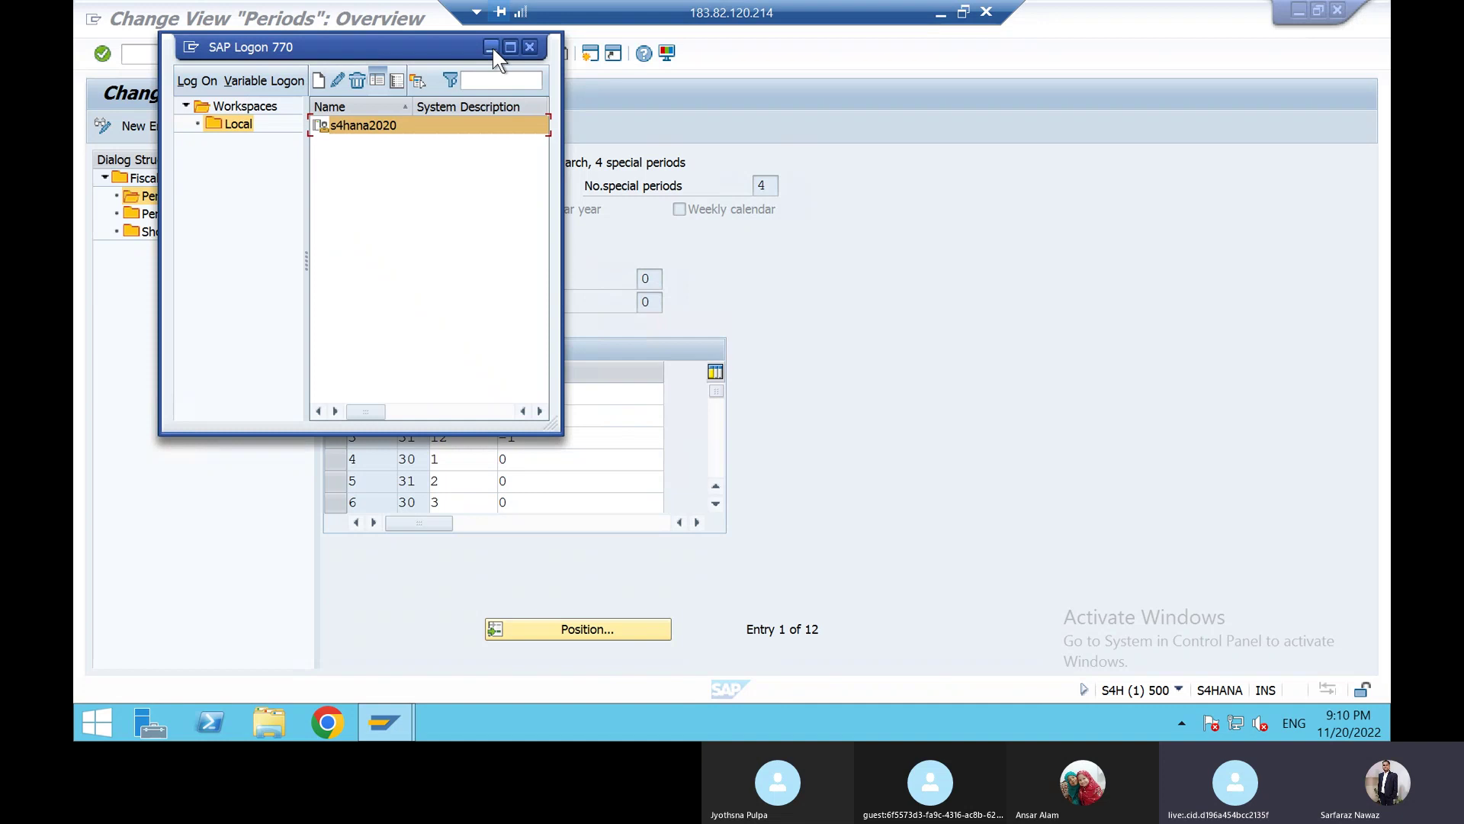
click(491, 48)
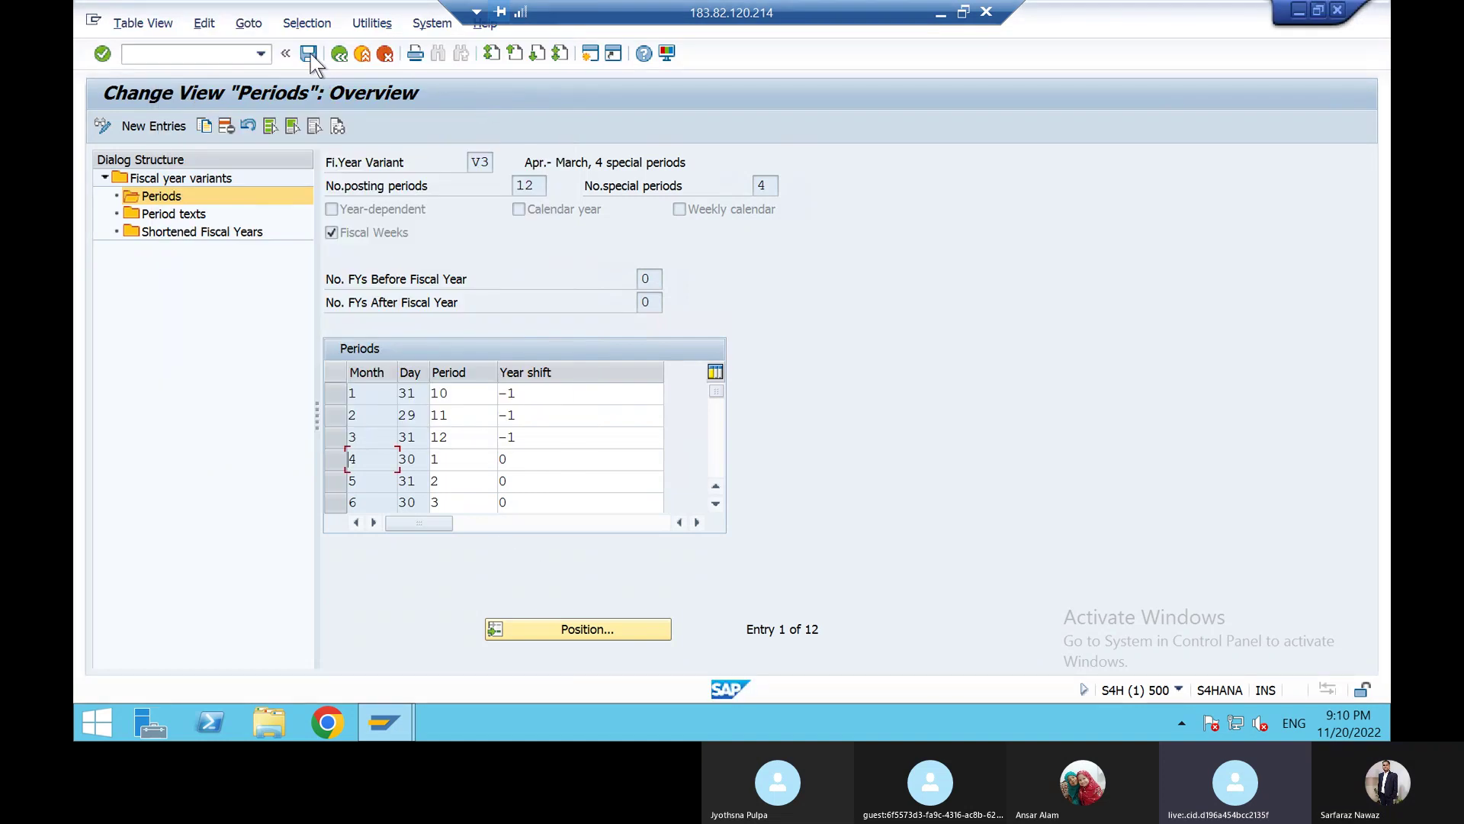
click(339, 53)
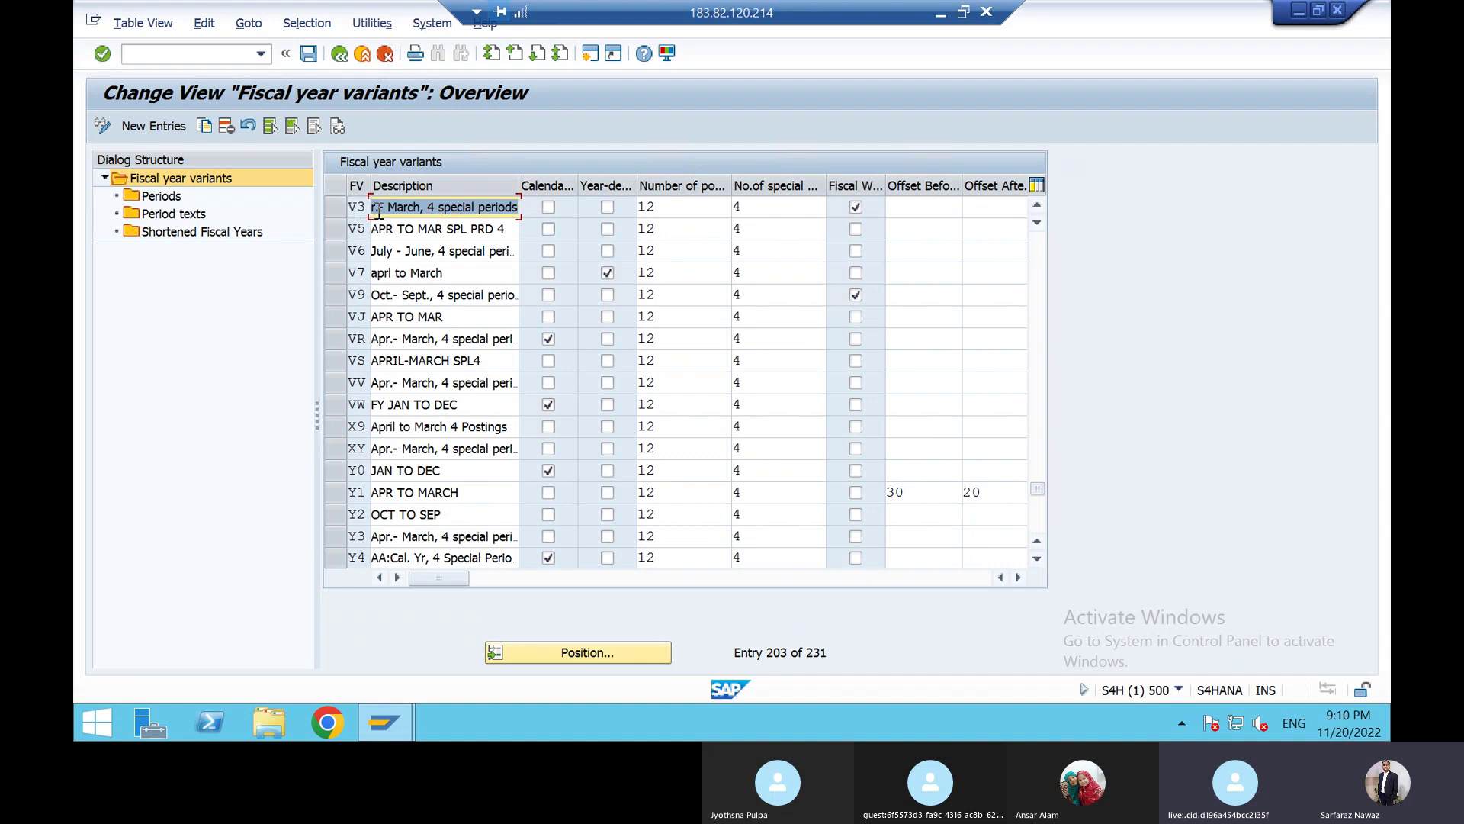
Try to copy fiscal year variant V3 as a new variant 54
click(331, 209)
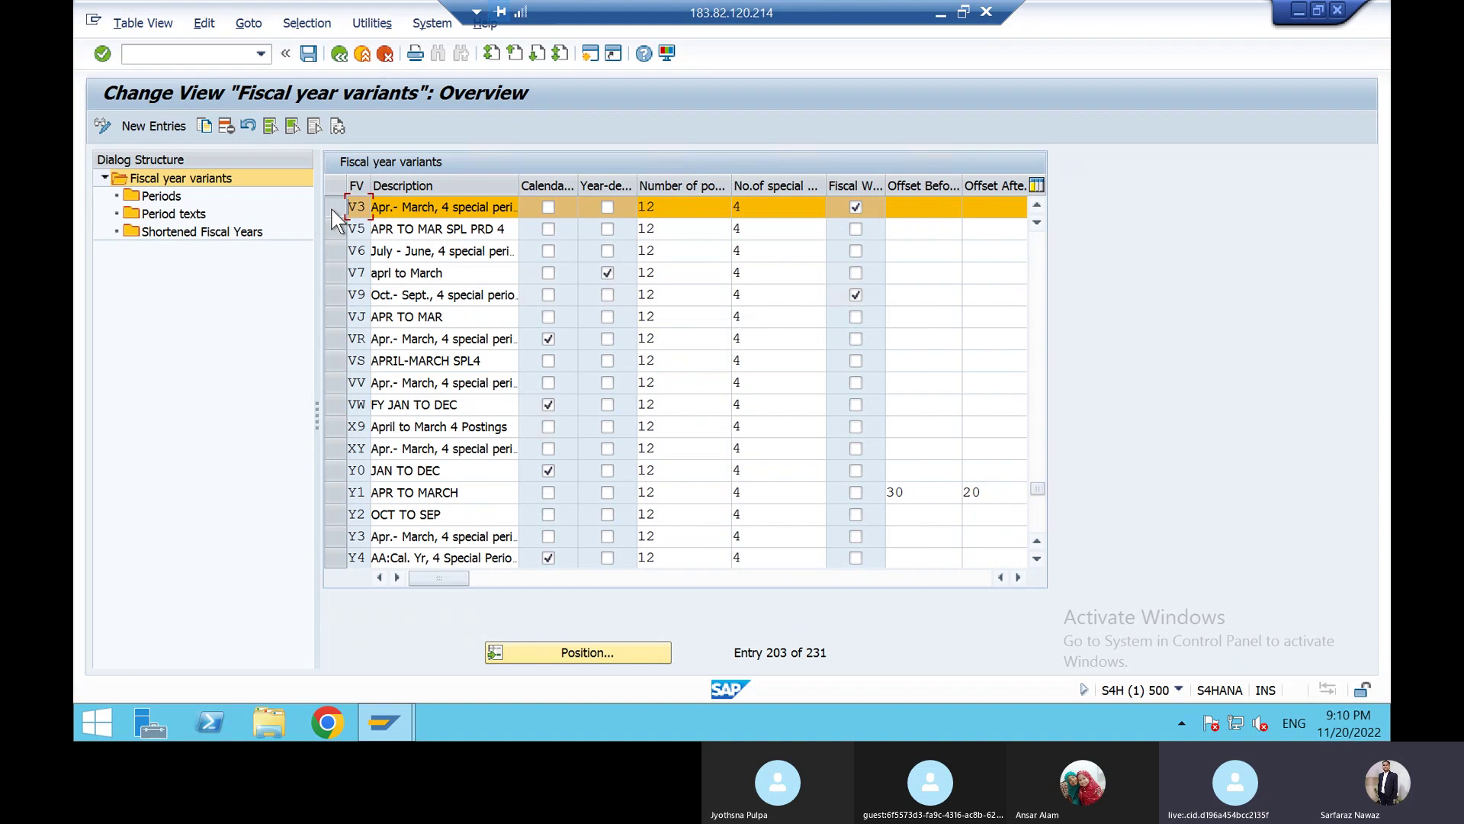
click(203, 125)
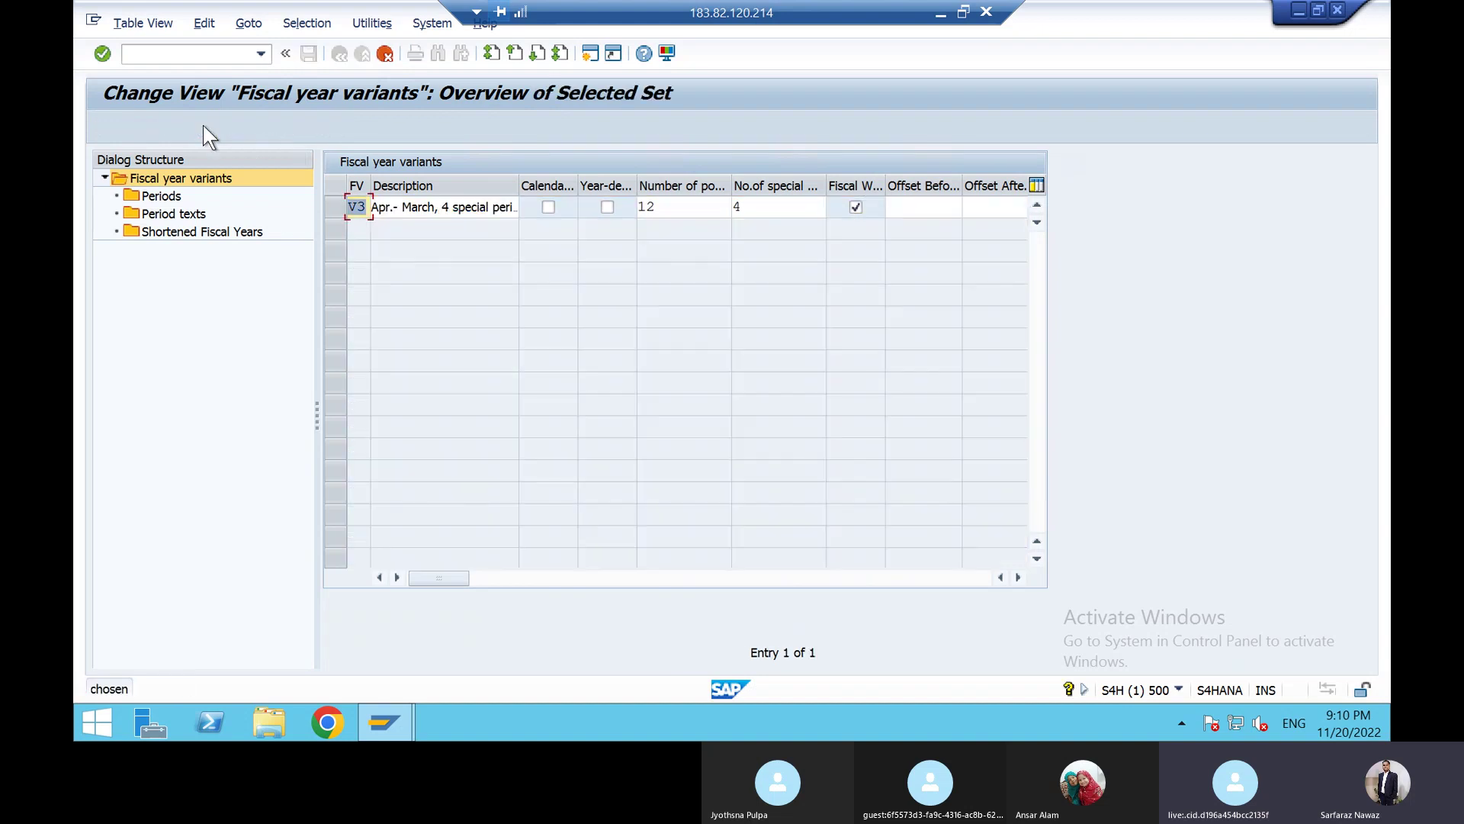
click(368, 207)
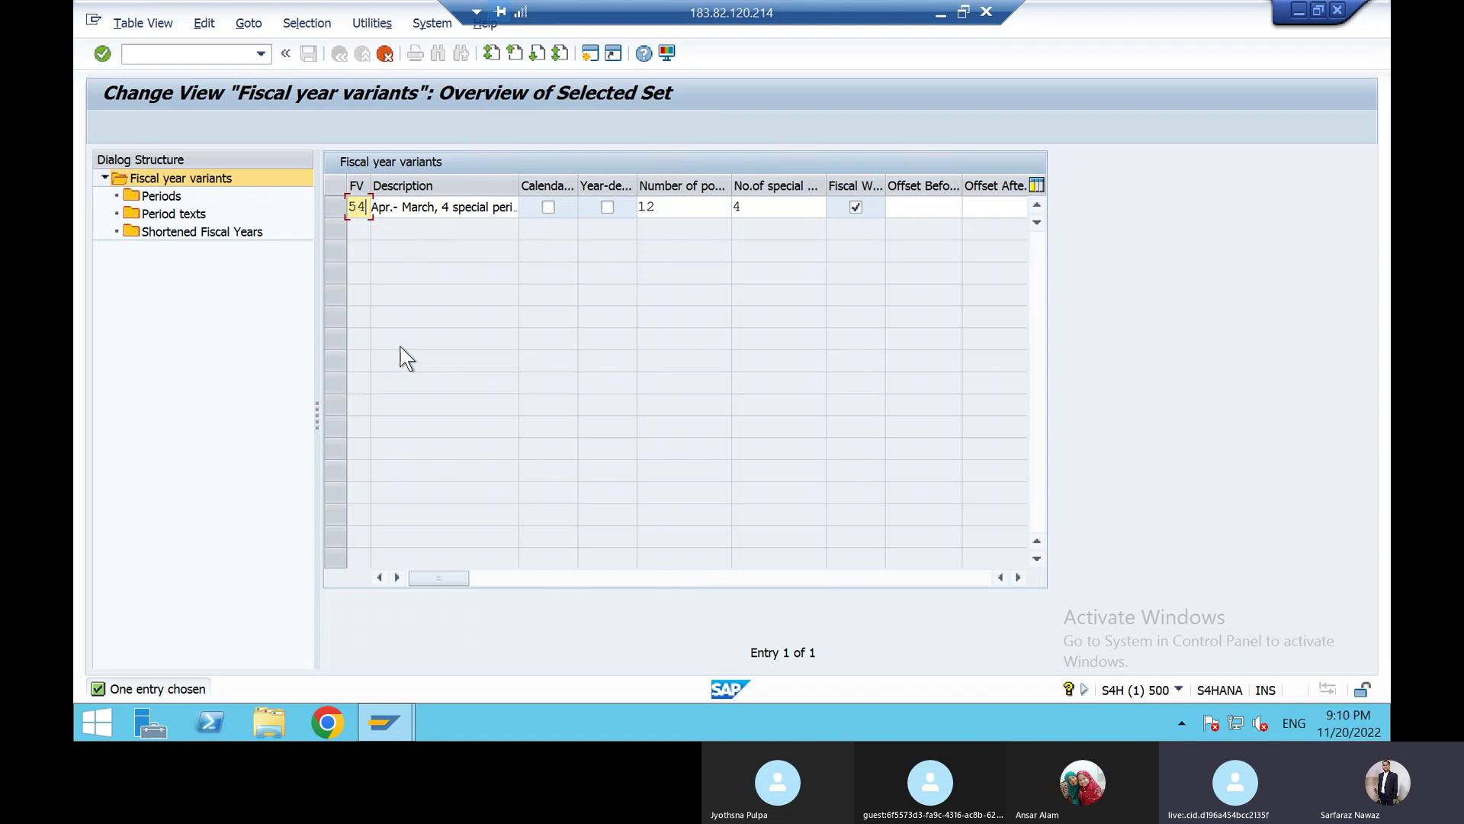
text(54)
key(Return)
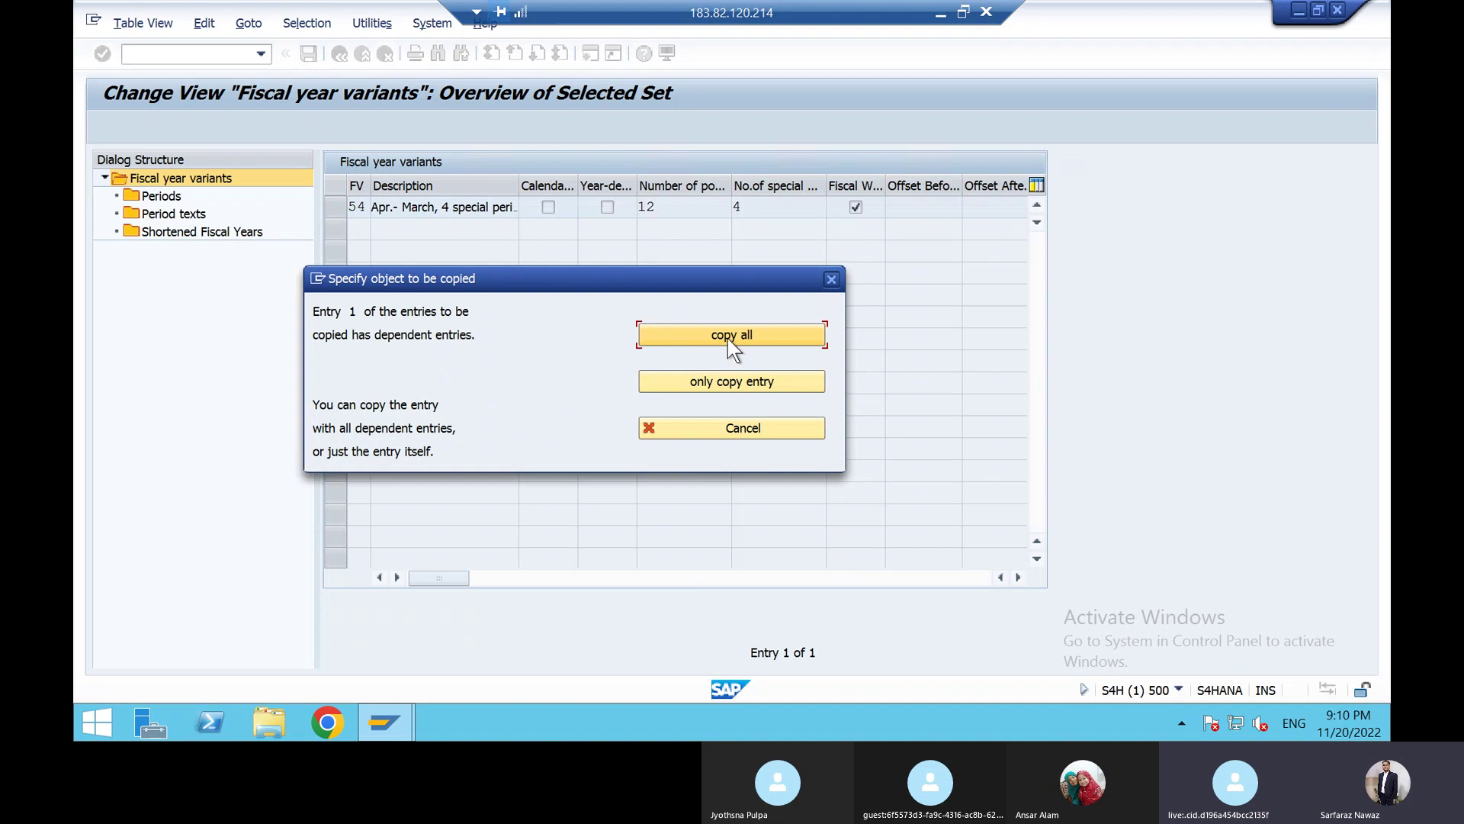
click(831, 279)
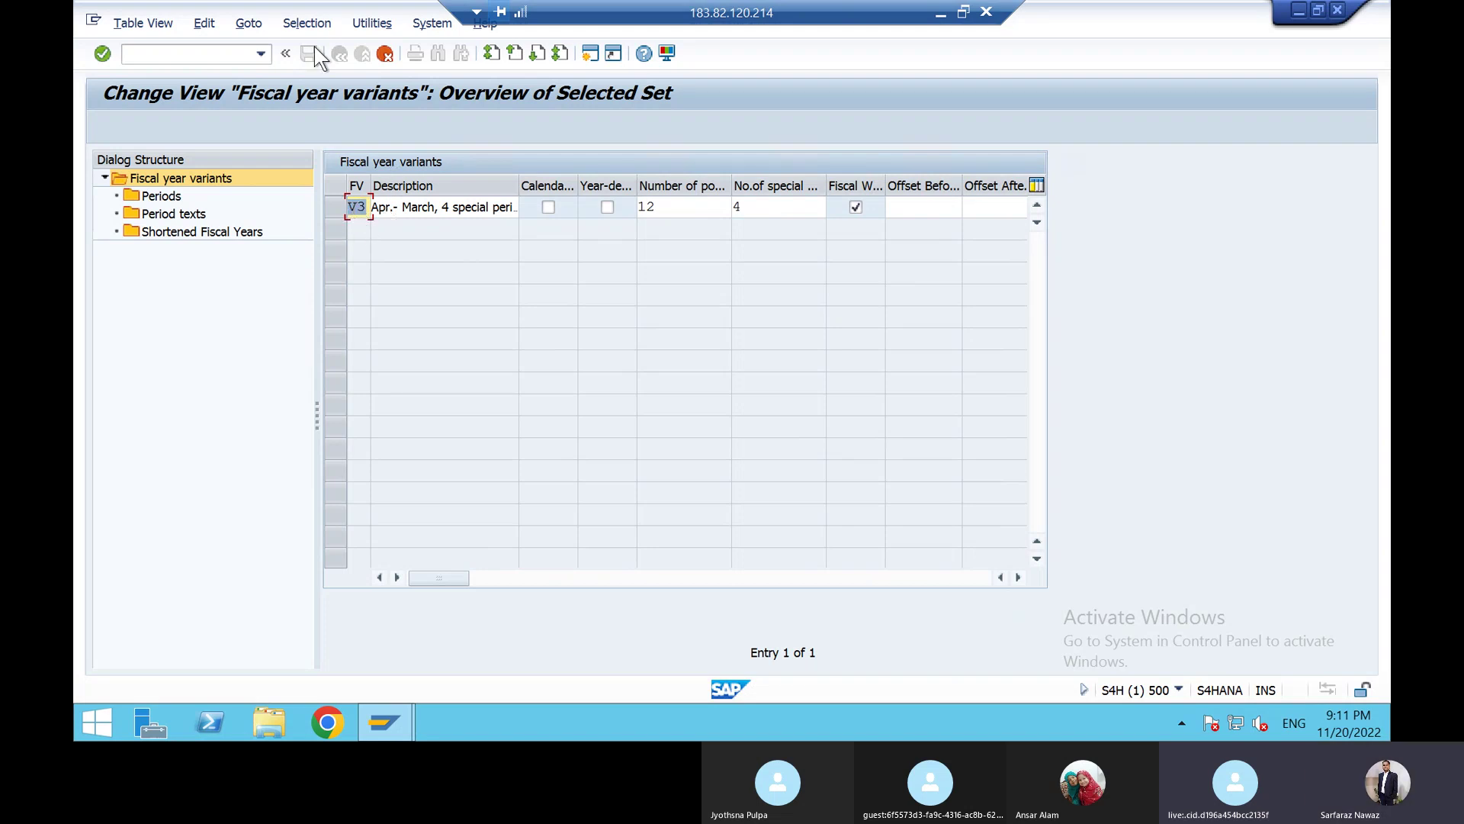
click(384, 53)
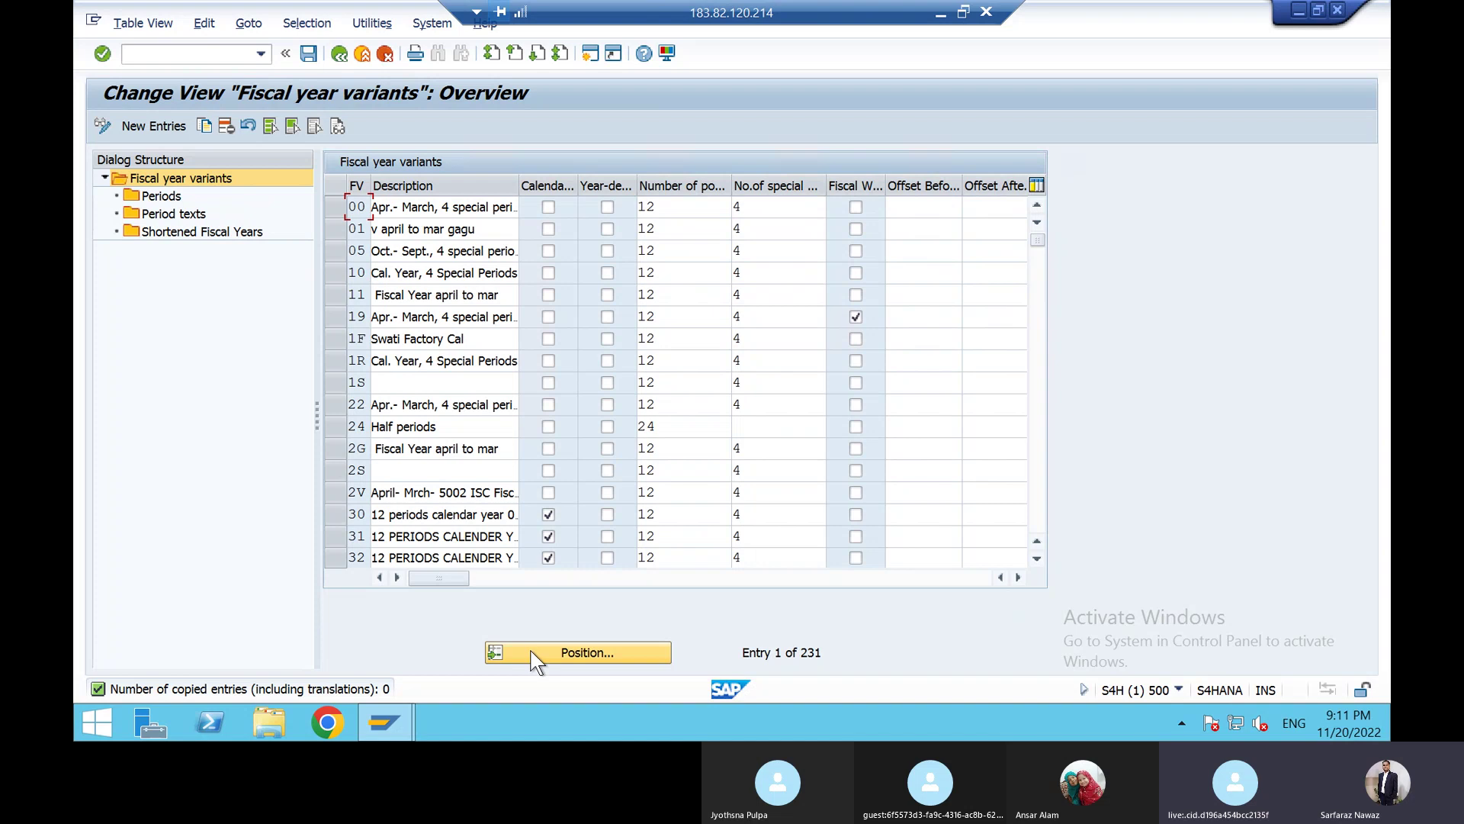
Leave fiscal year variant maintenance without saving and open the IMG activity Assign Company Code to a Fiscal Year Variant
click(343, 52)
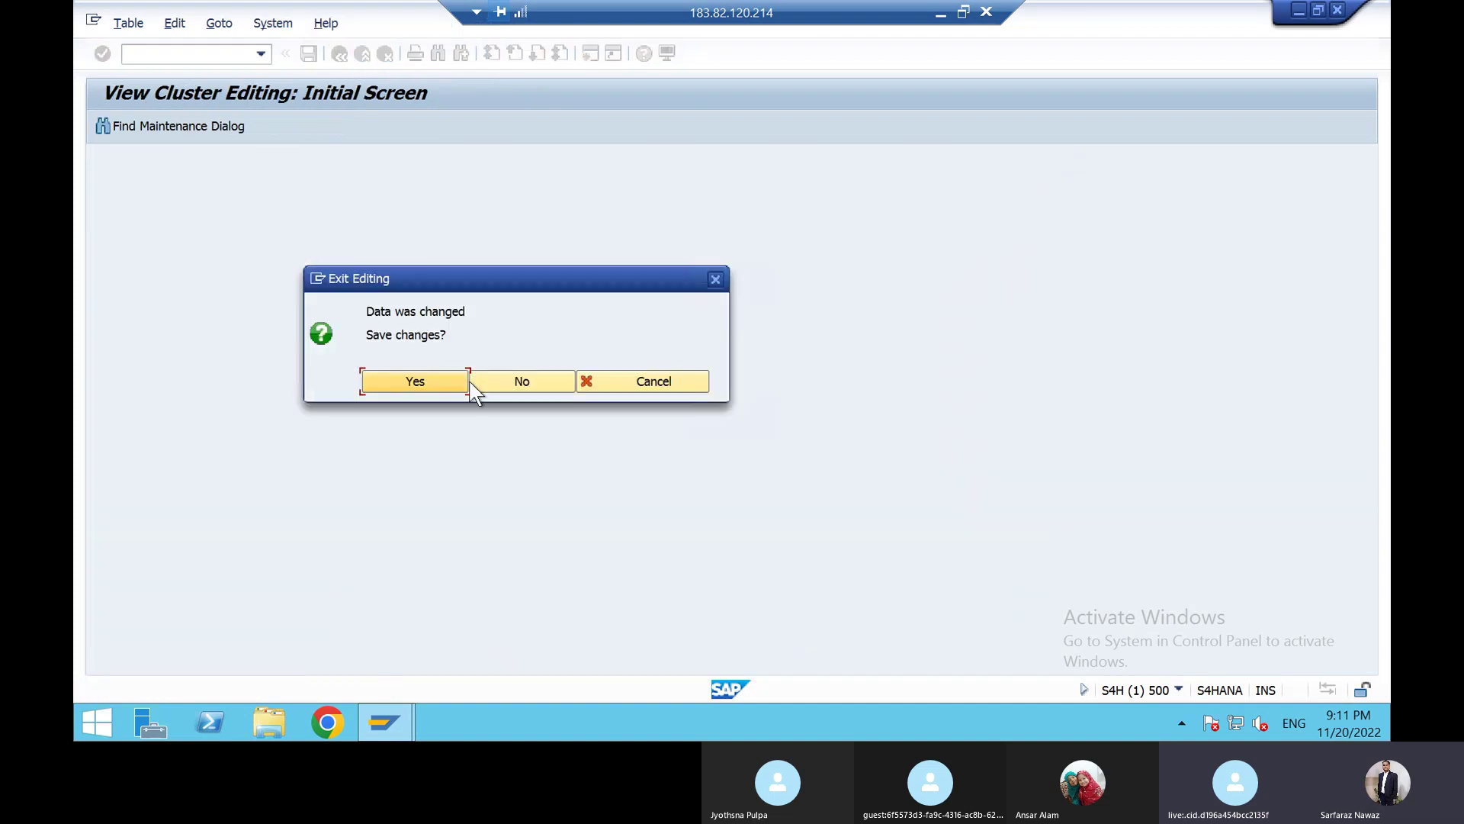
click(506, 382)
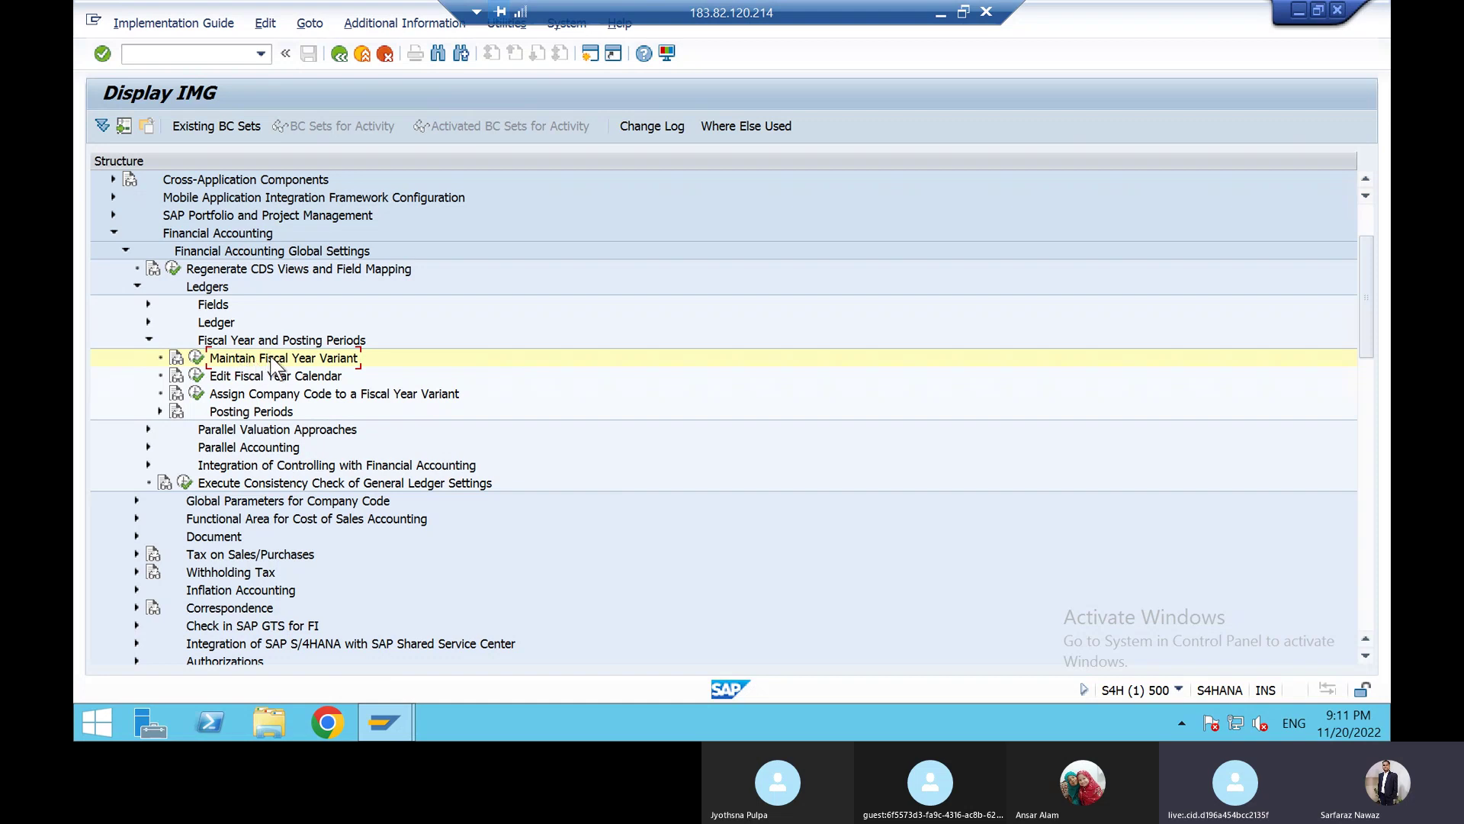
click(248, 396)
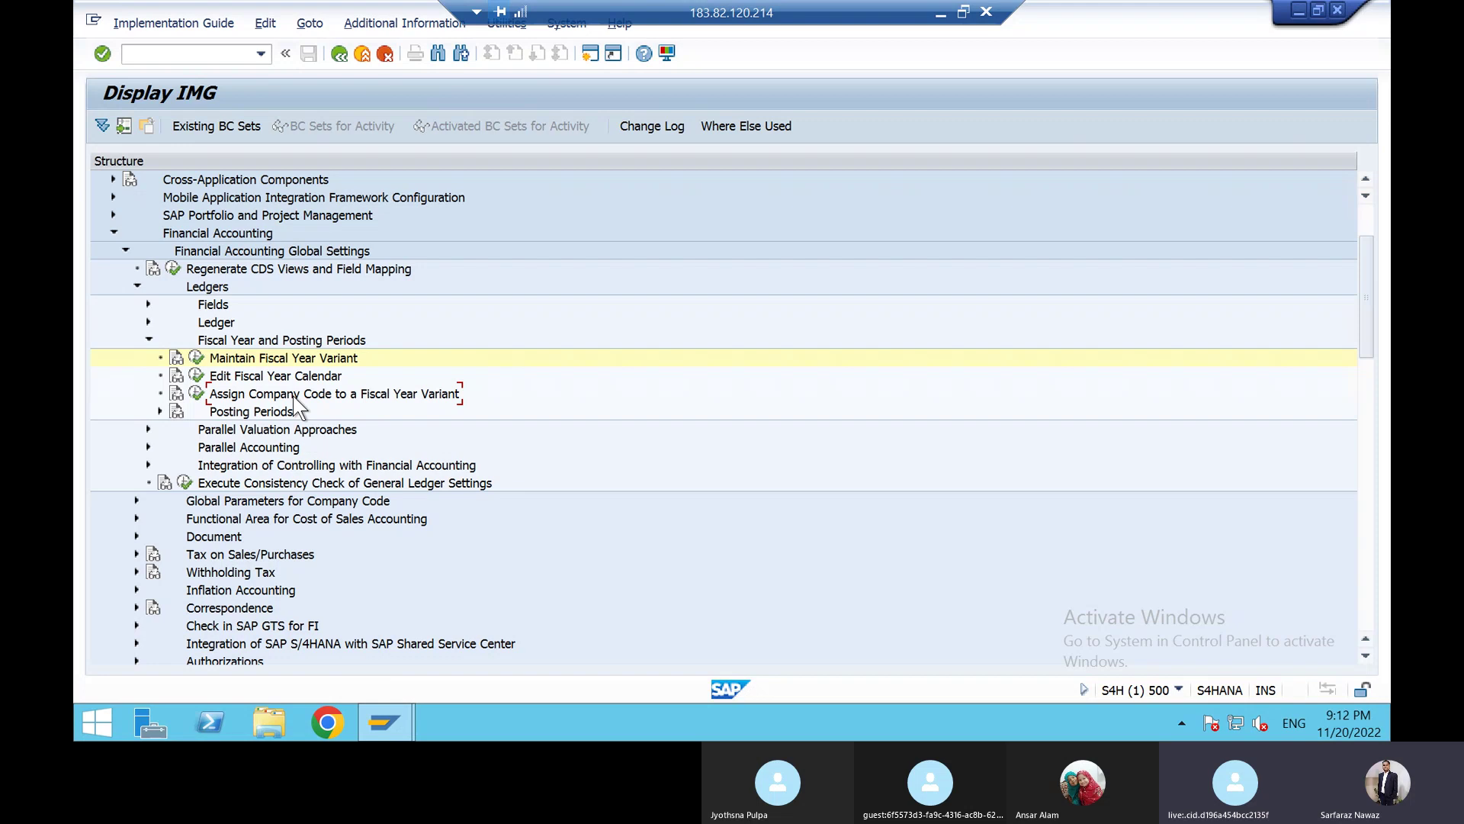
click(196, 394)
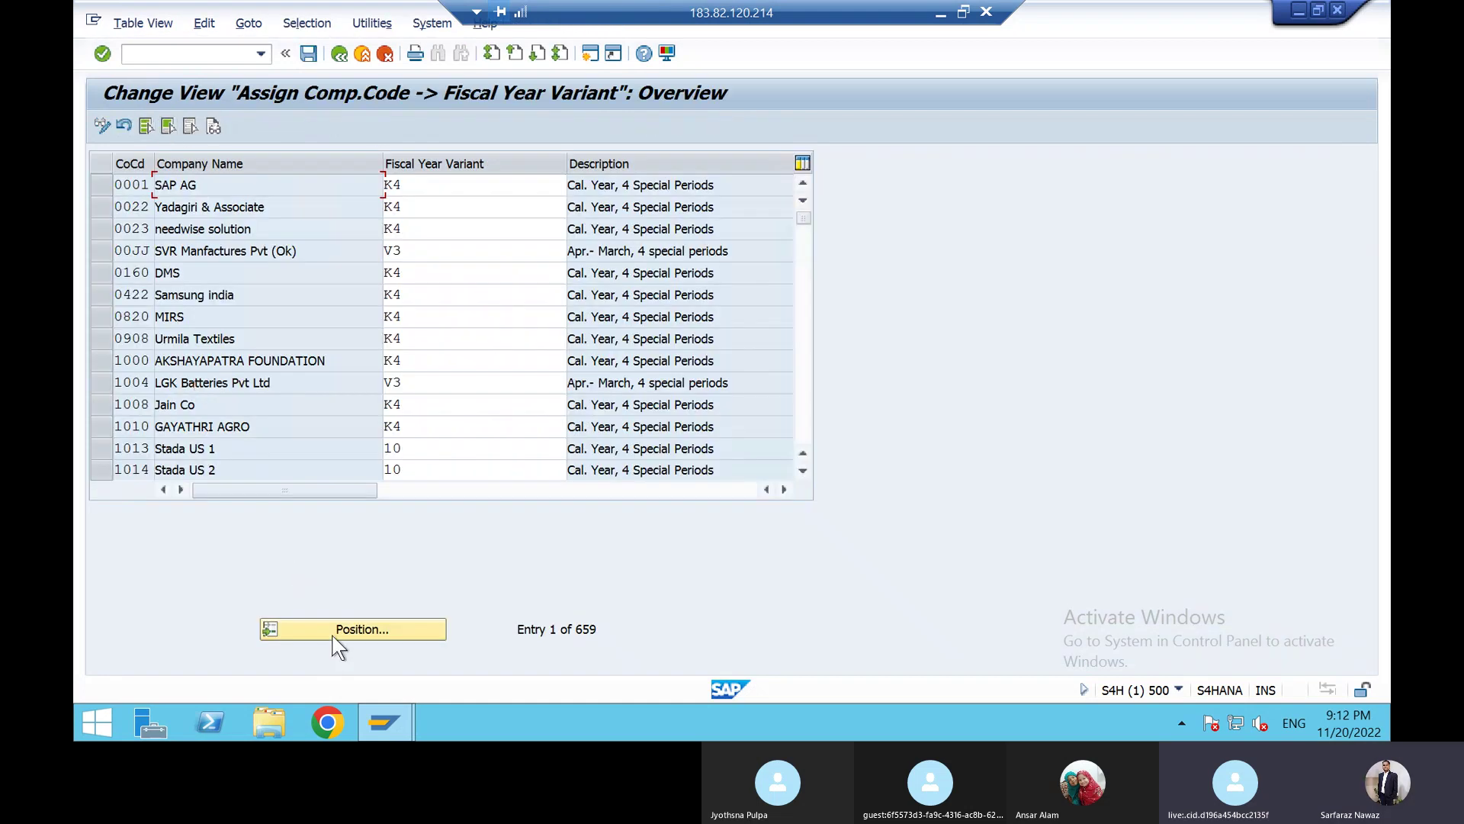
Locate company code 540 in the assignment list and set its fiscal year variant to V3
click(336, 630)
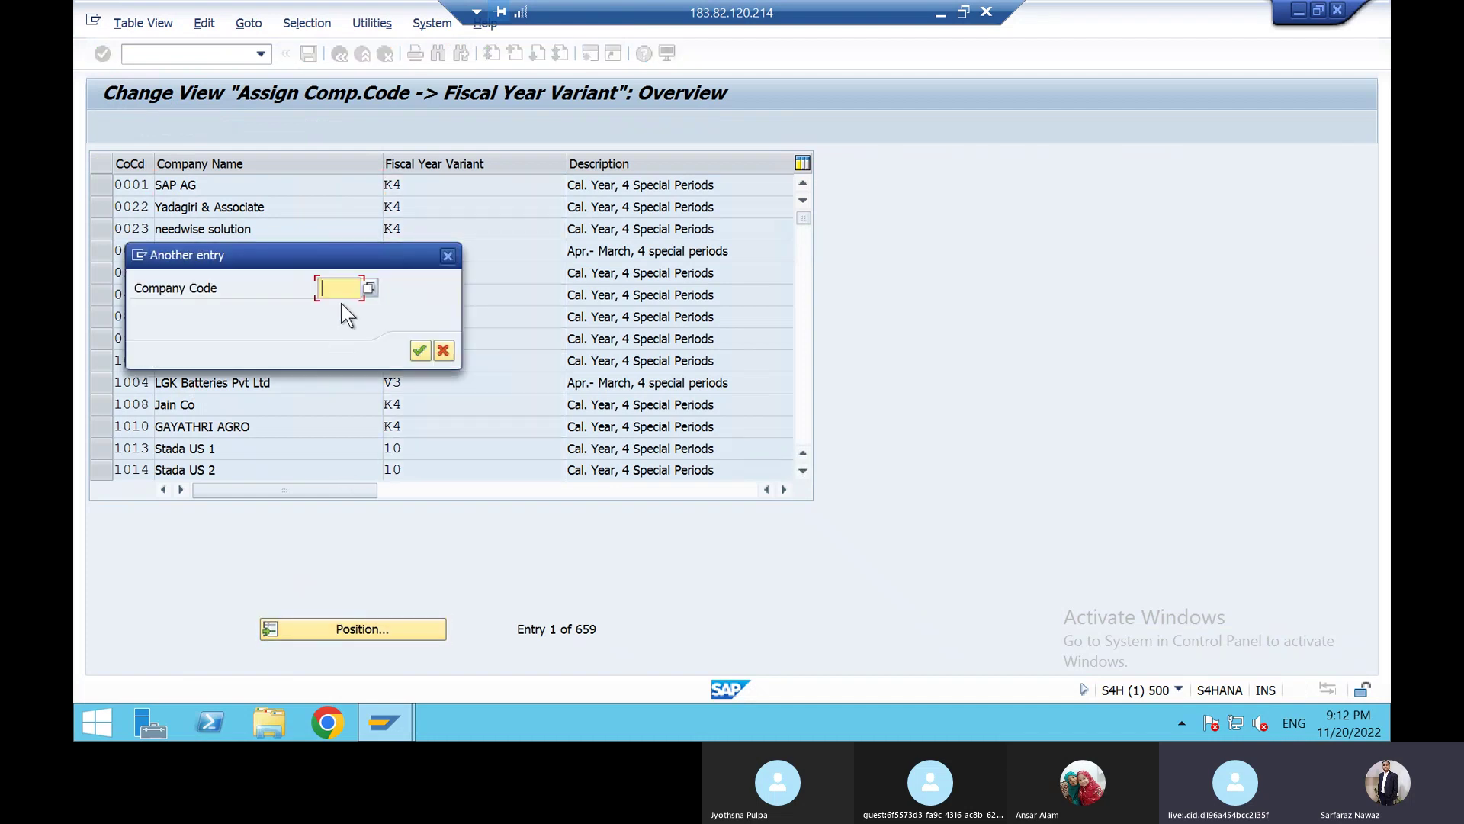
text(540)
key(Return)
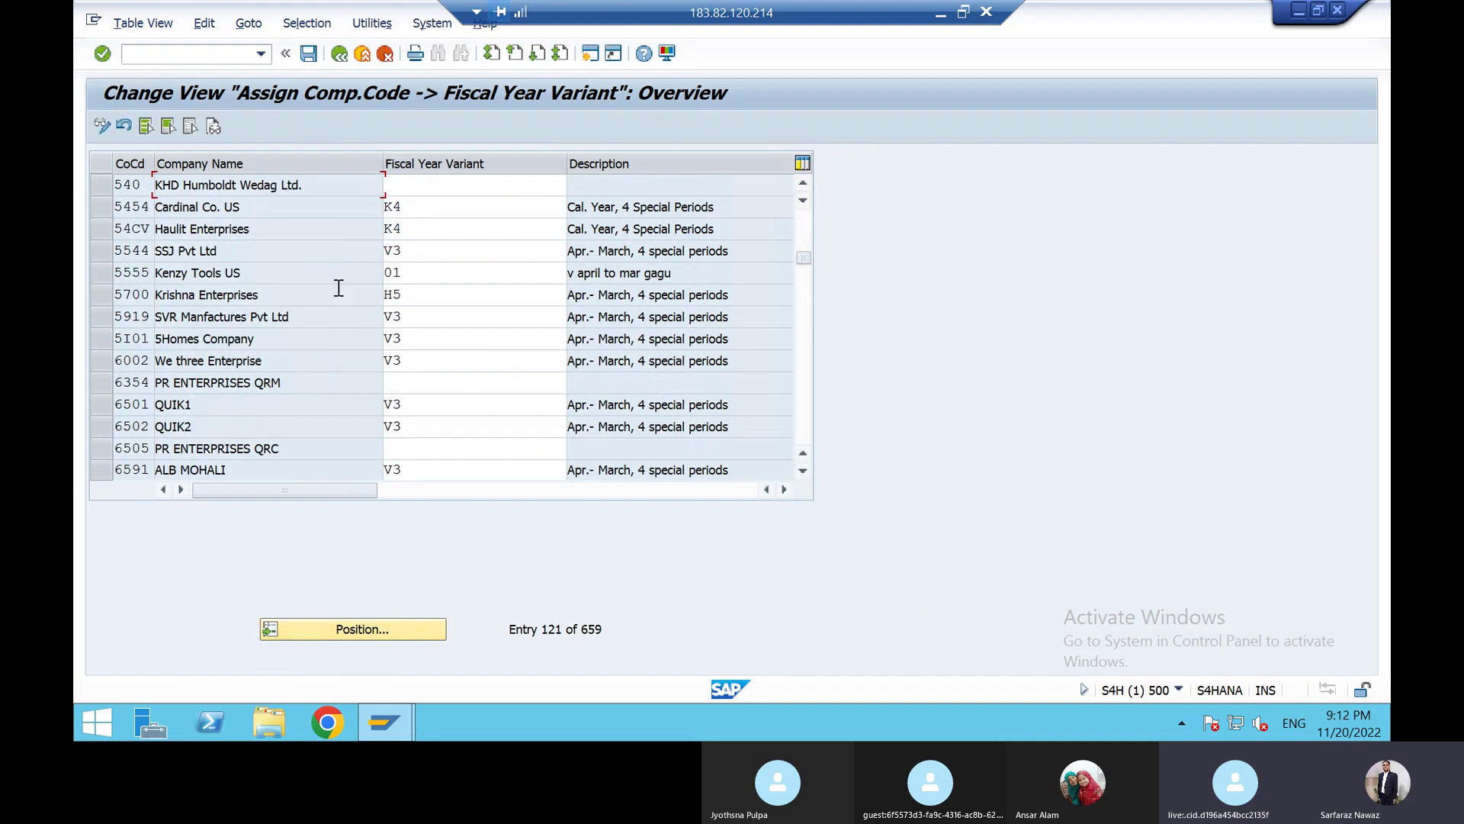
click(423, 188)
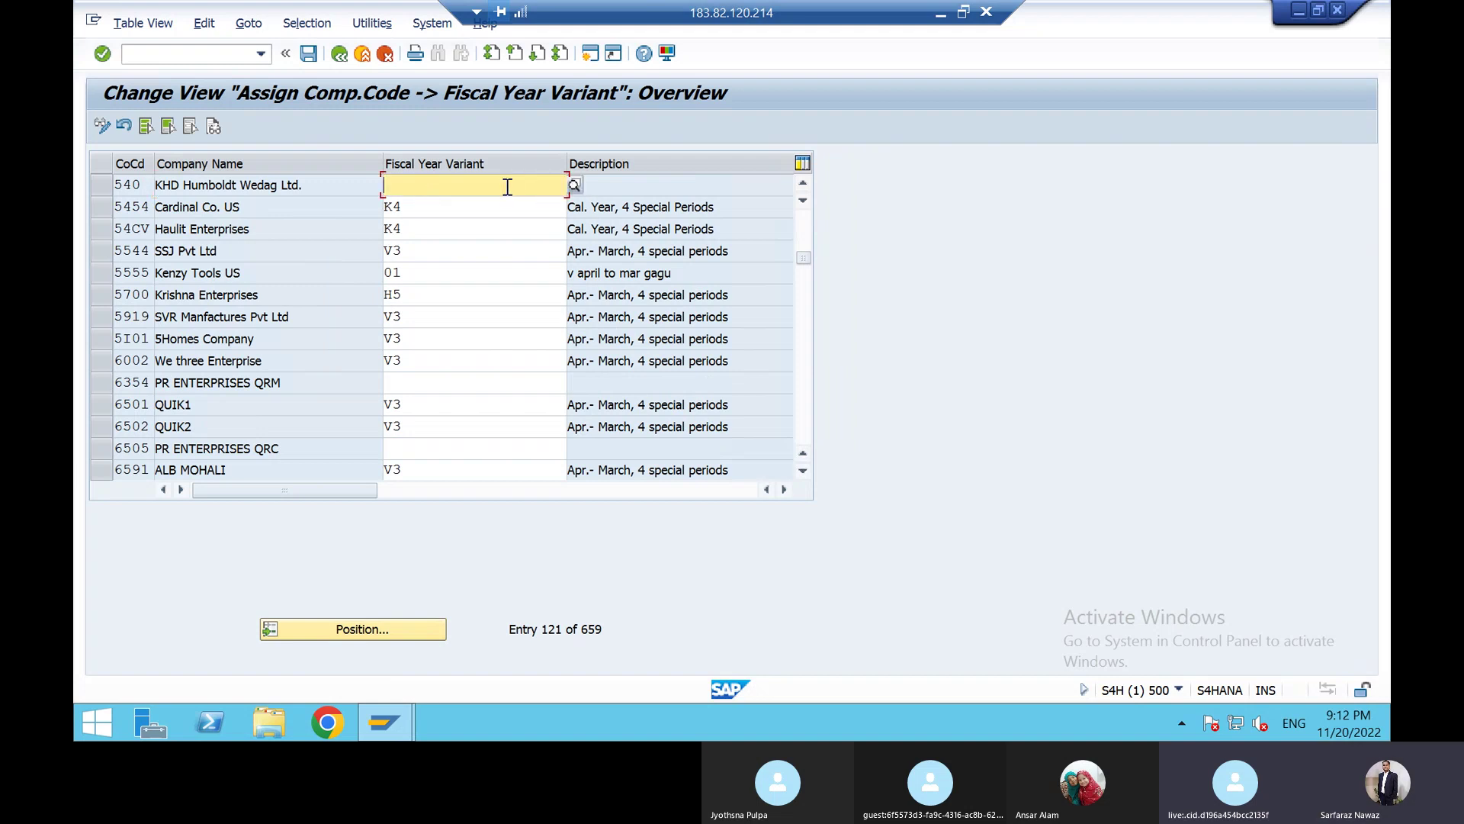
text(V3)
key(Down)
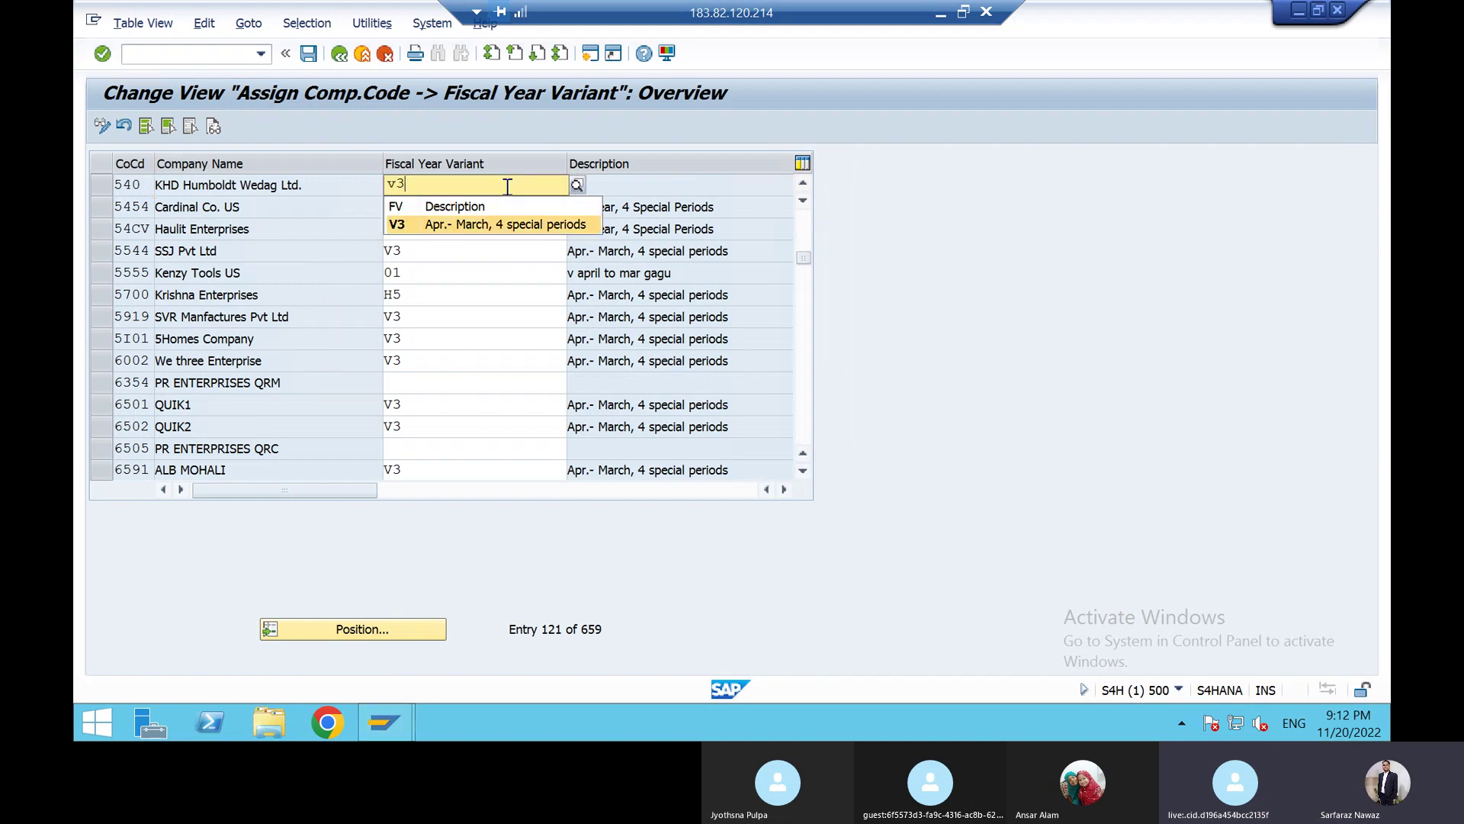
key(Return)
key(Return)
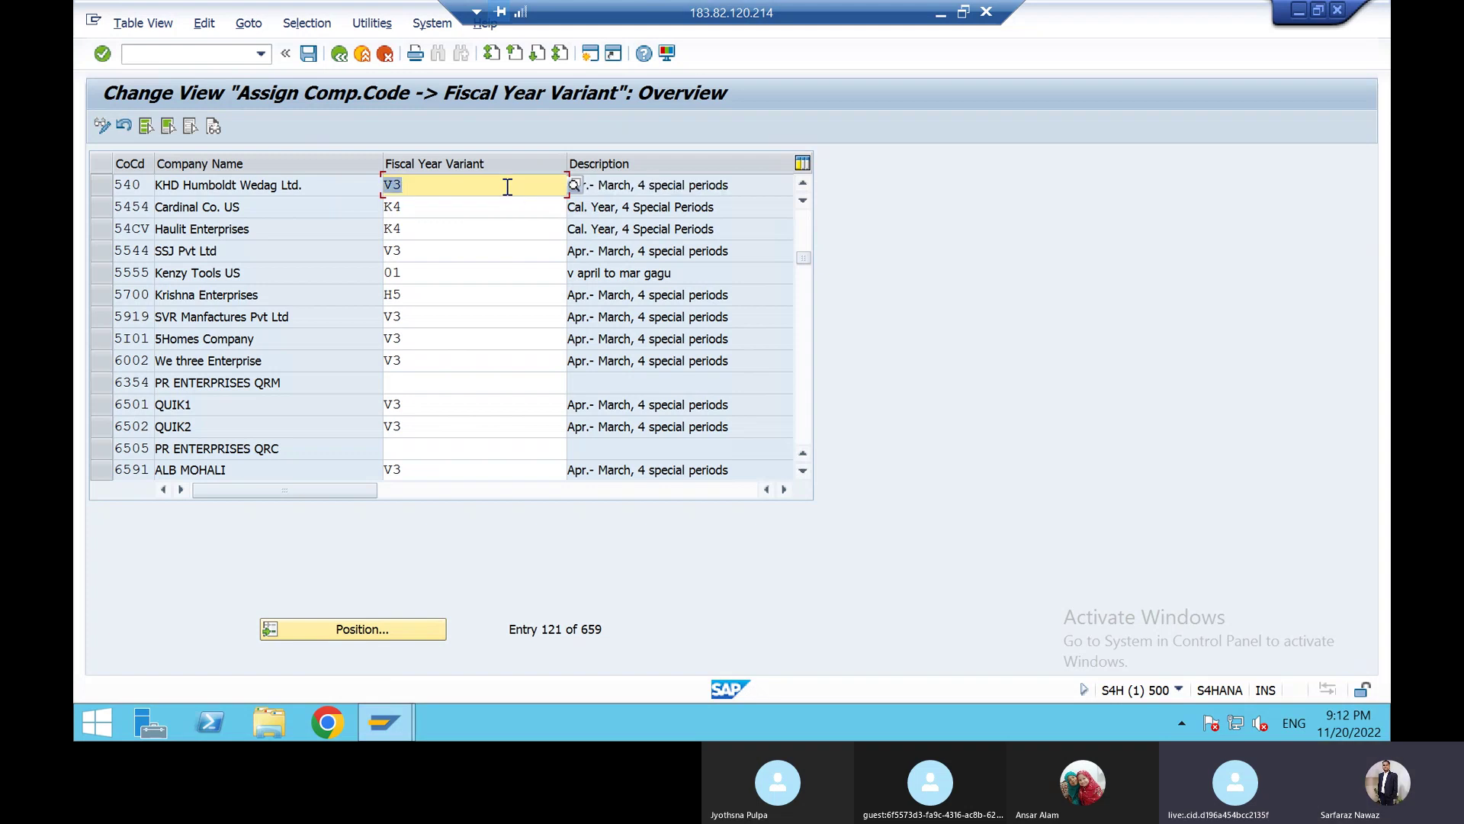
Save the fiscal year variant assignment in the proposed customizing request S4HK904733 and return to the IMG
click(310, 58)
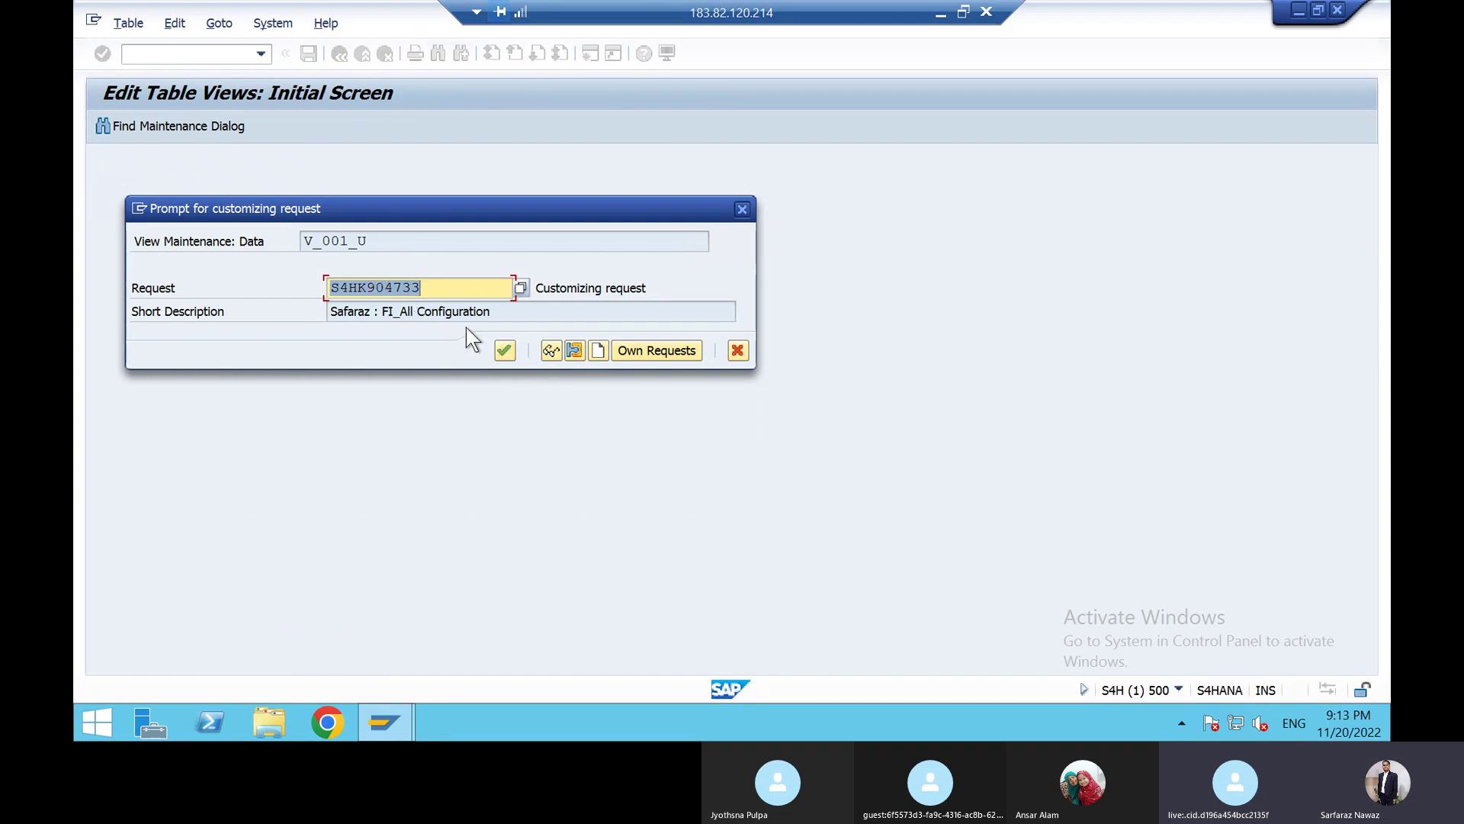
click(507, 352)
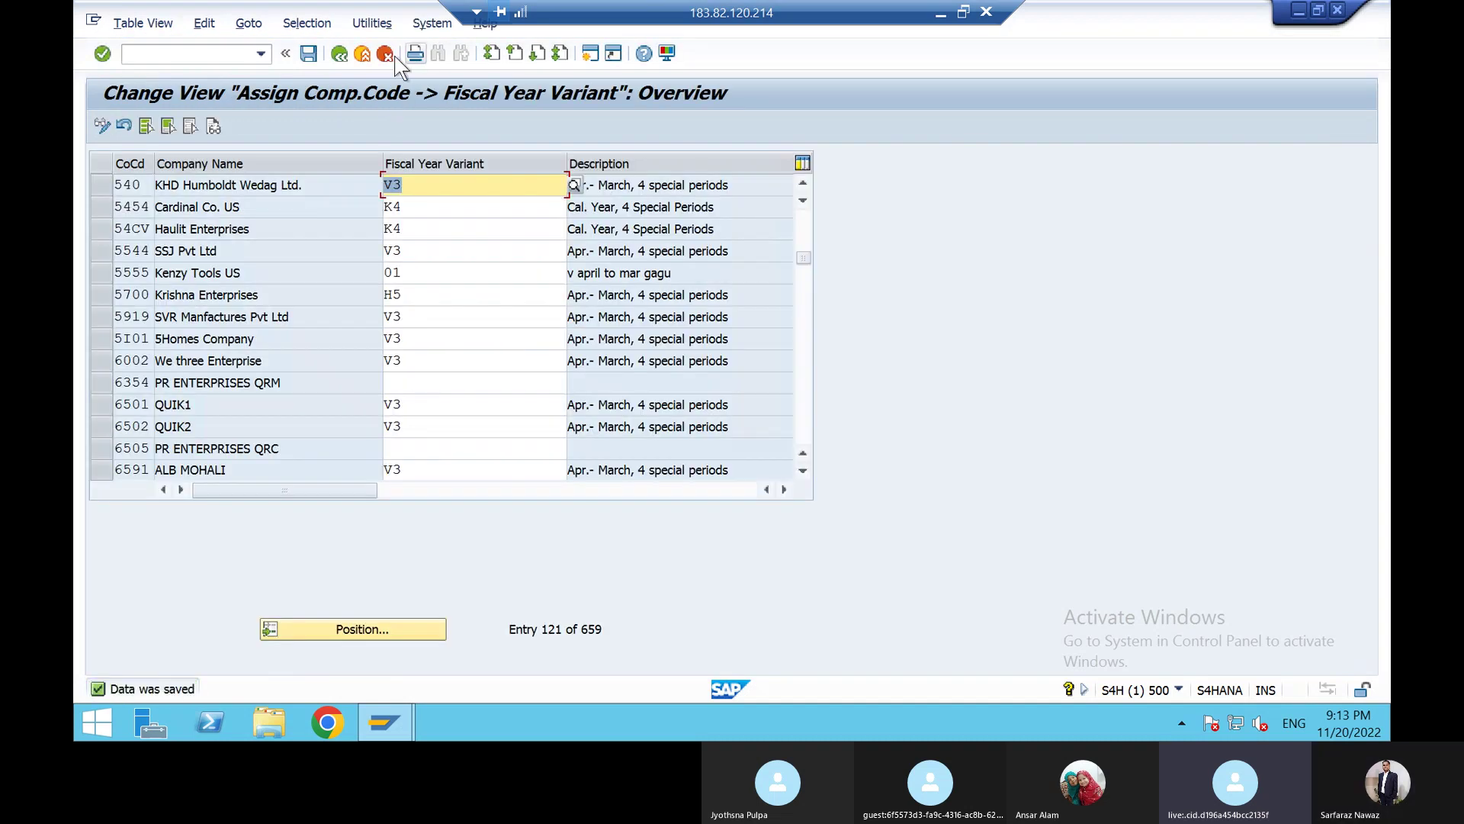
click(337, 55)
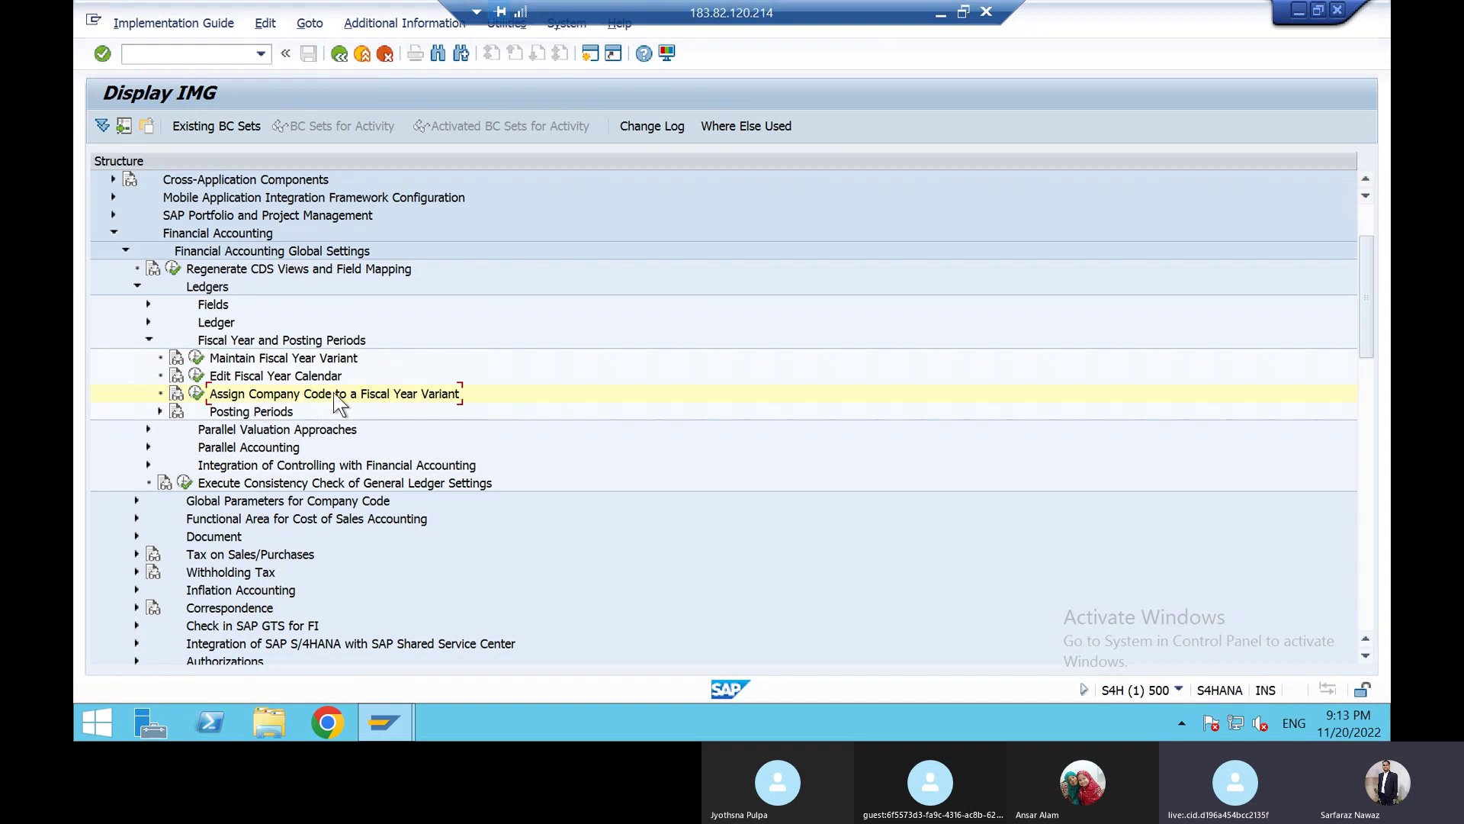
Expand the Posting Periods node under Fiscal Year and Posting Periods in the IMG structure
click(149, 341)
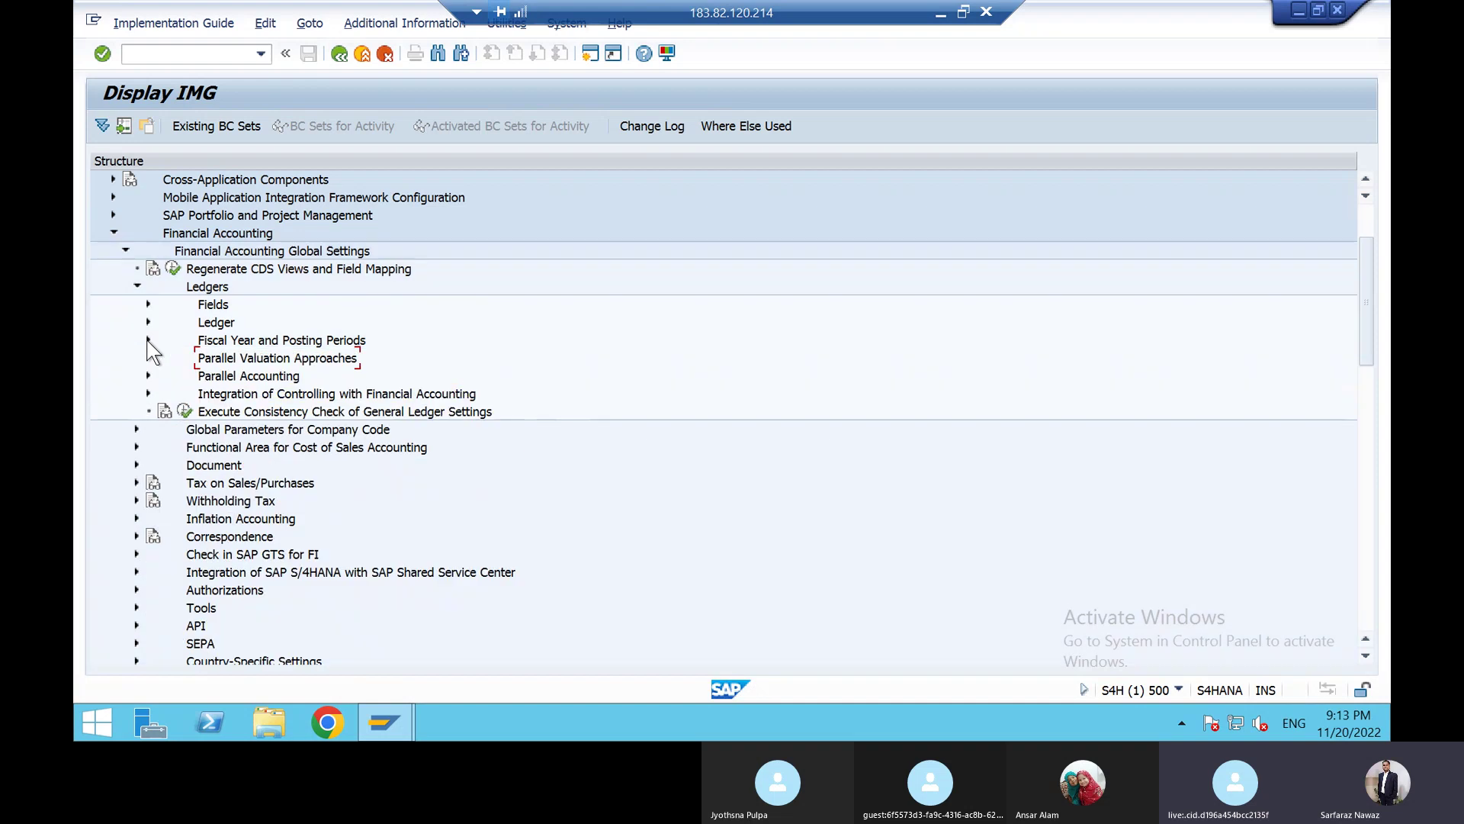
click(149, 341)
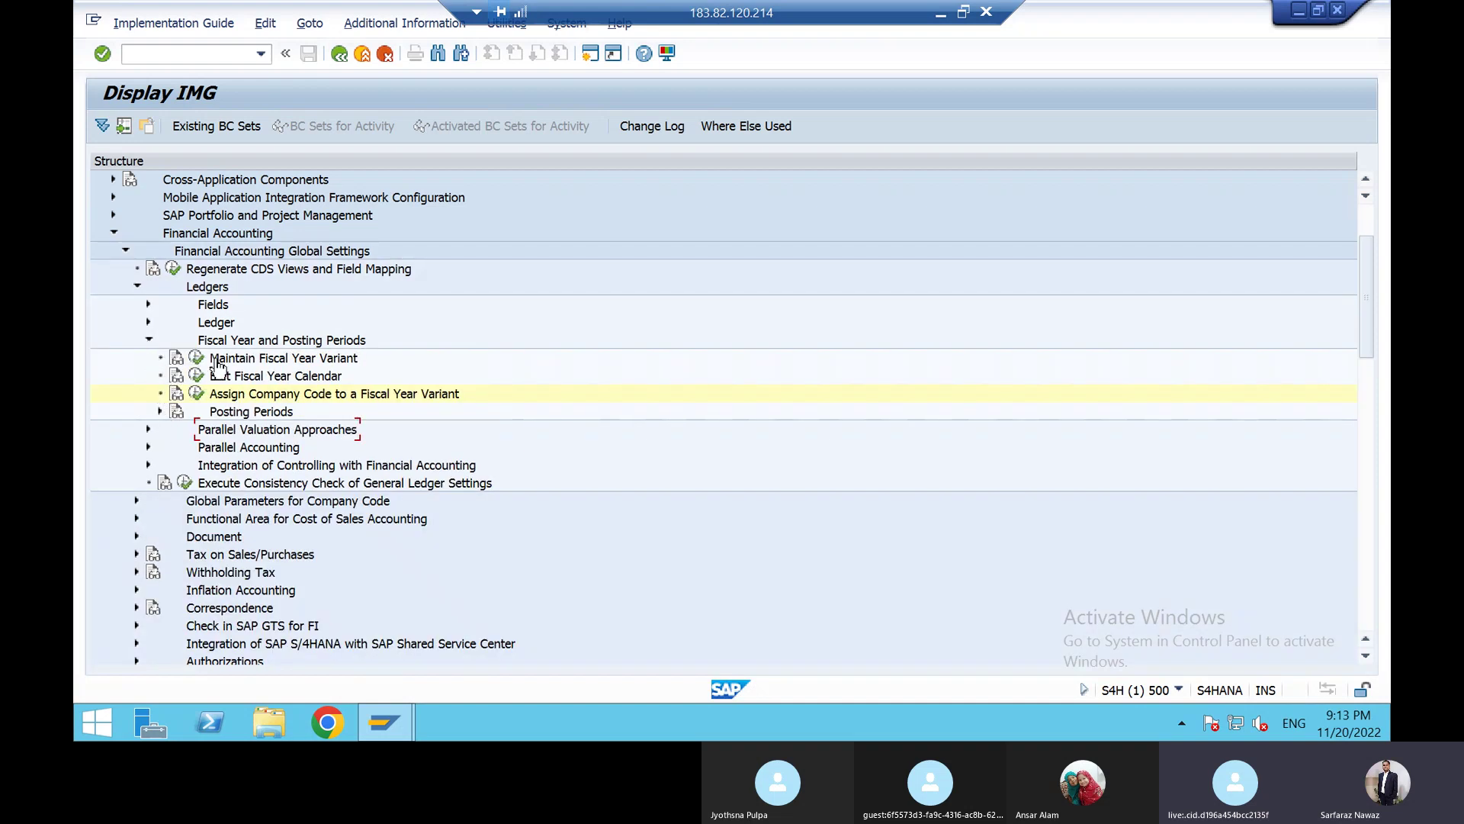
click(159, 412)
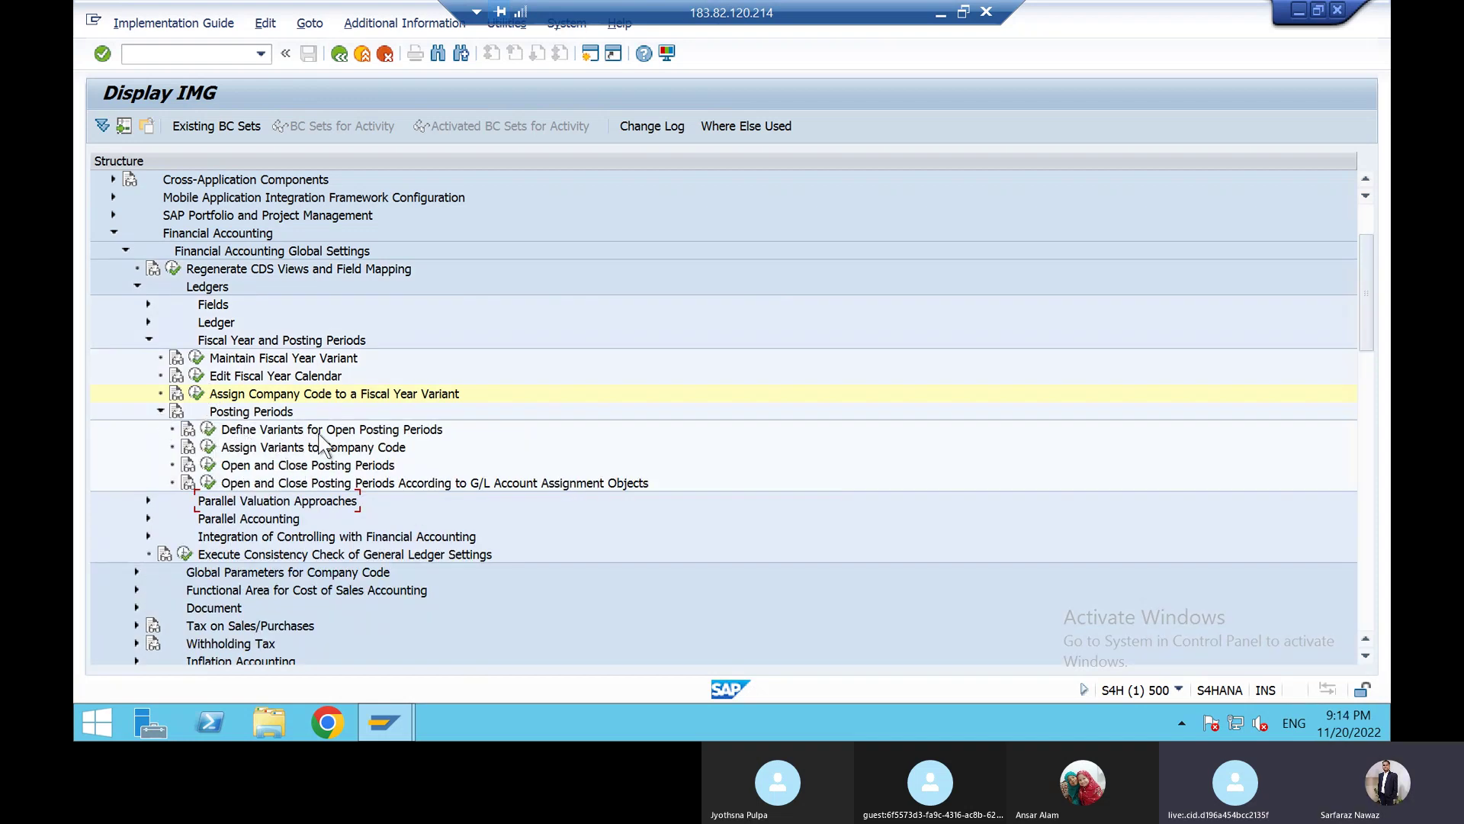
Switch to the workbook to review how months map to posting periods, pointing out month 4 and period 1, and return to SAP
click(942, 17)
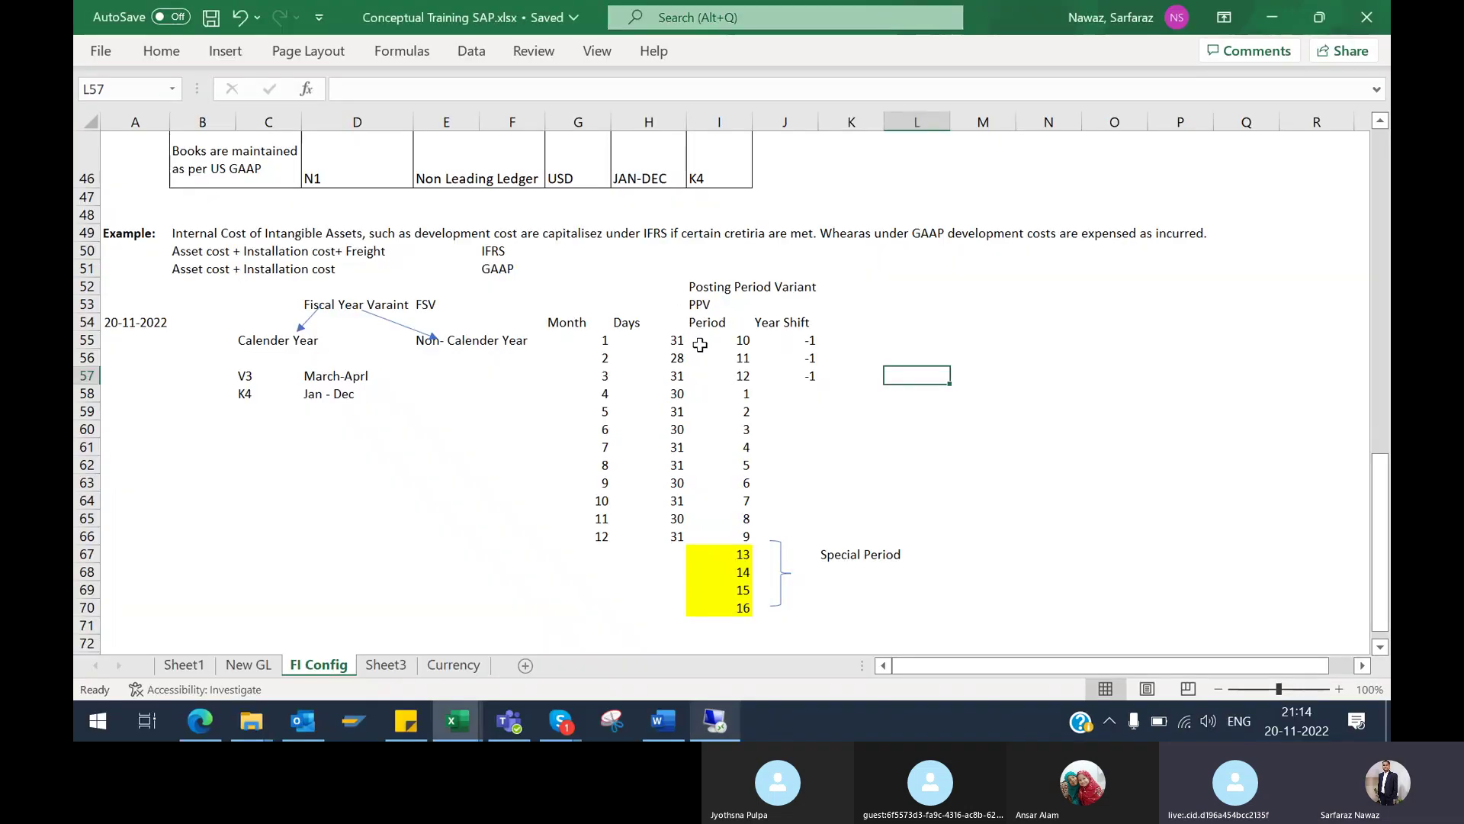
drag(700, 345, 717, 427)
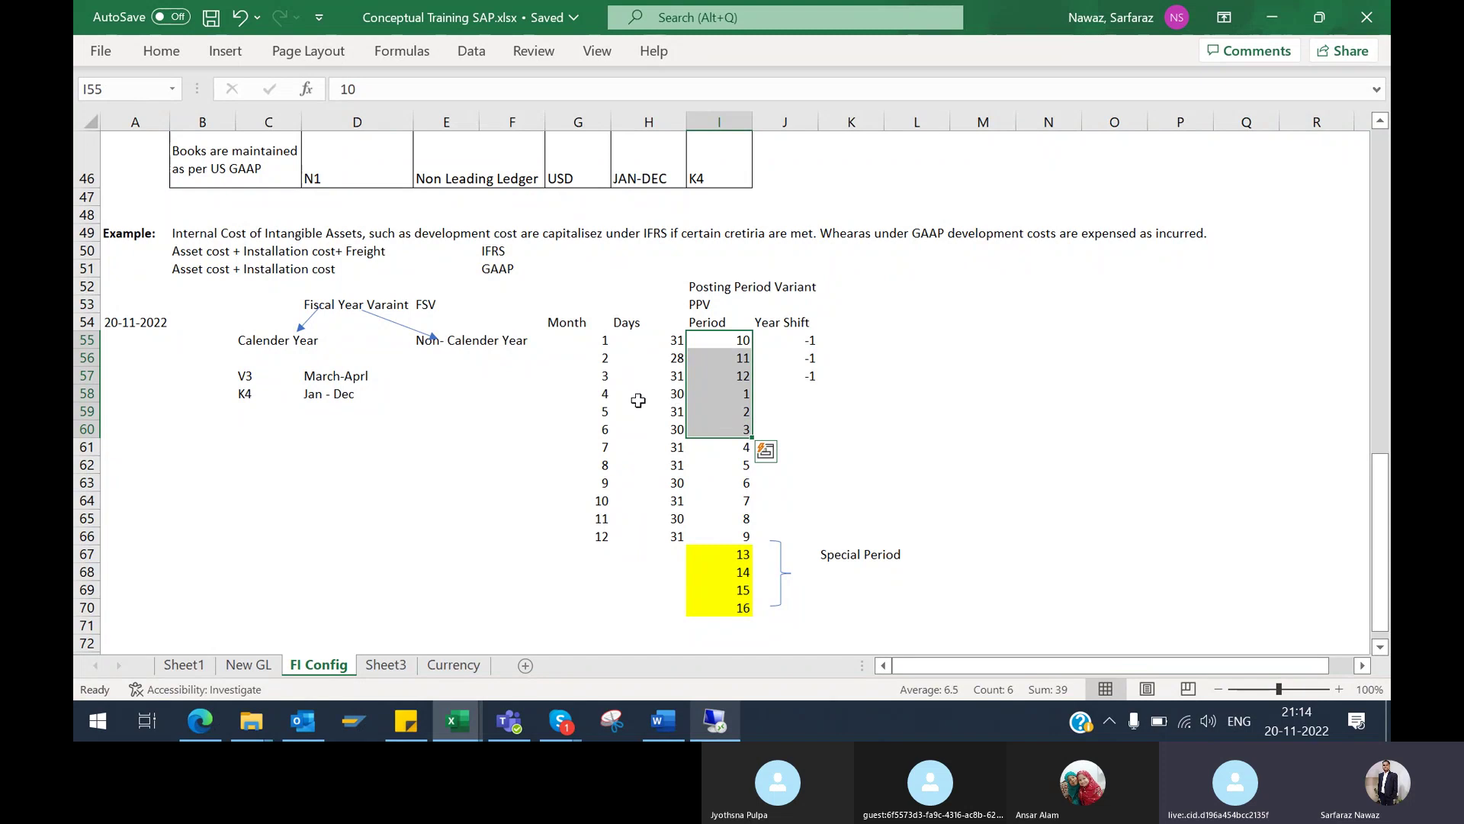
click(608, 399)
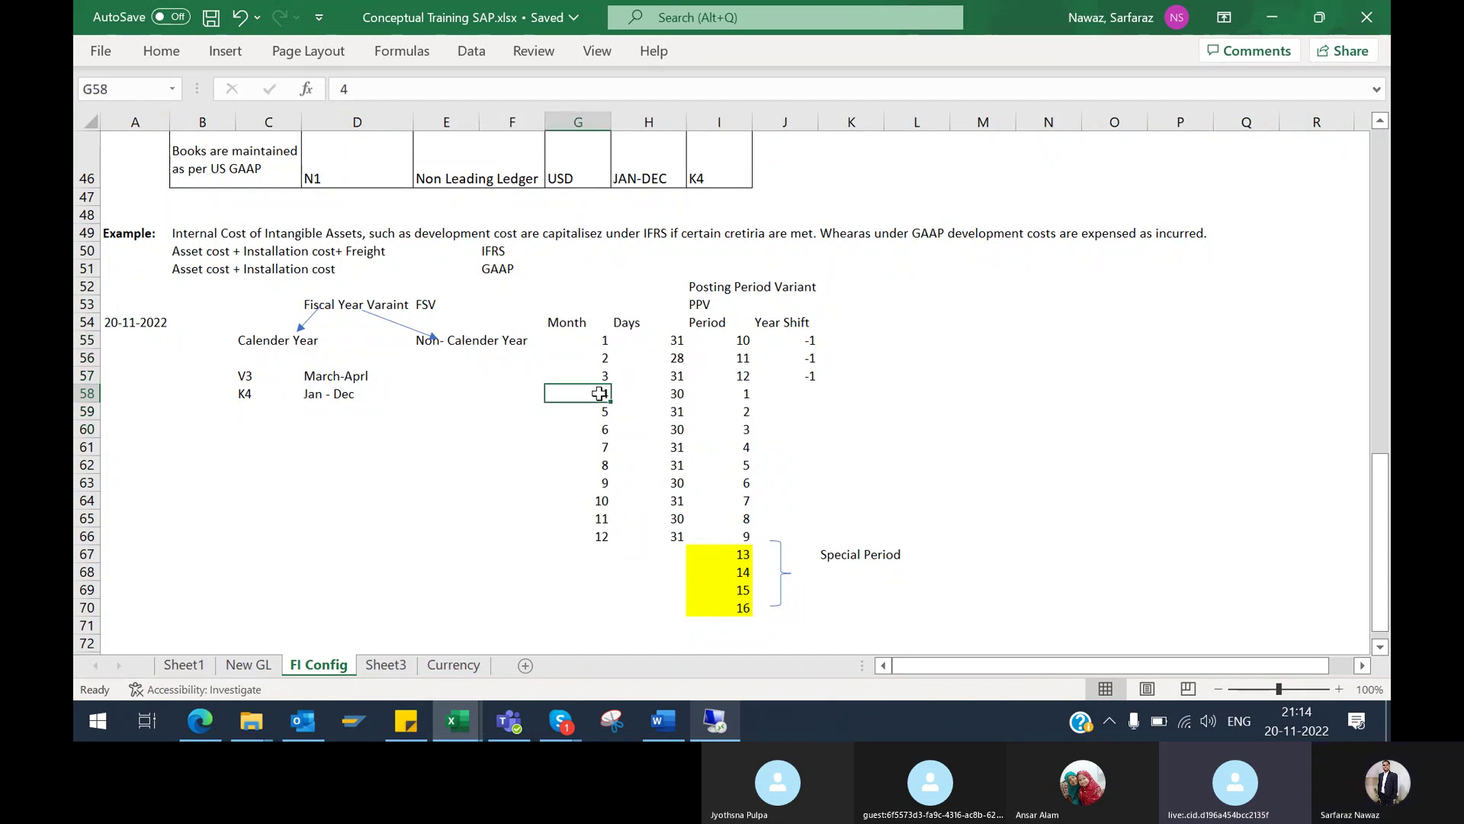
click(742, 392)
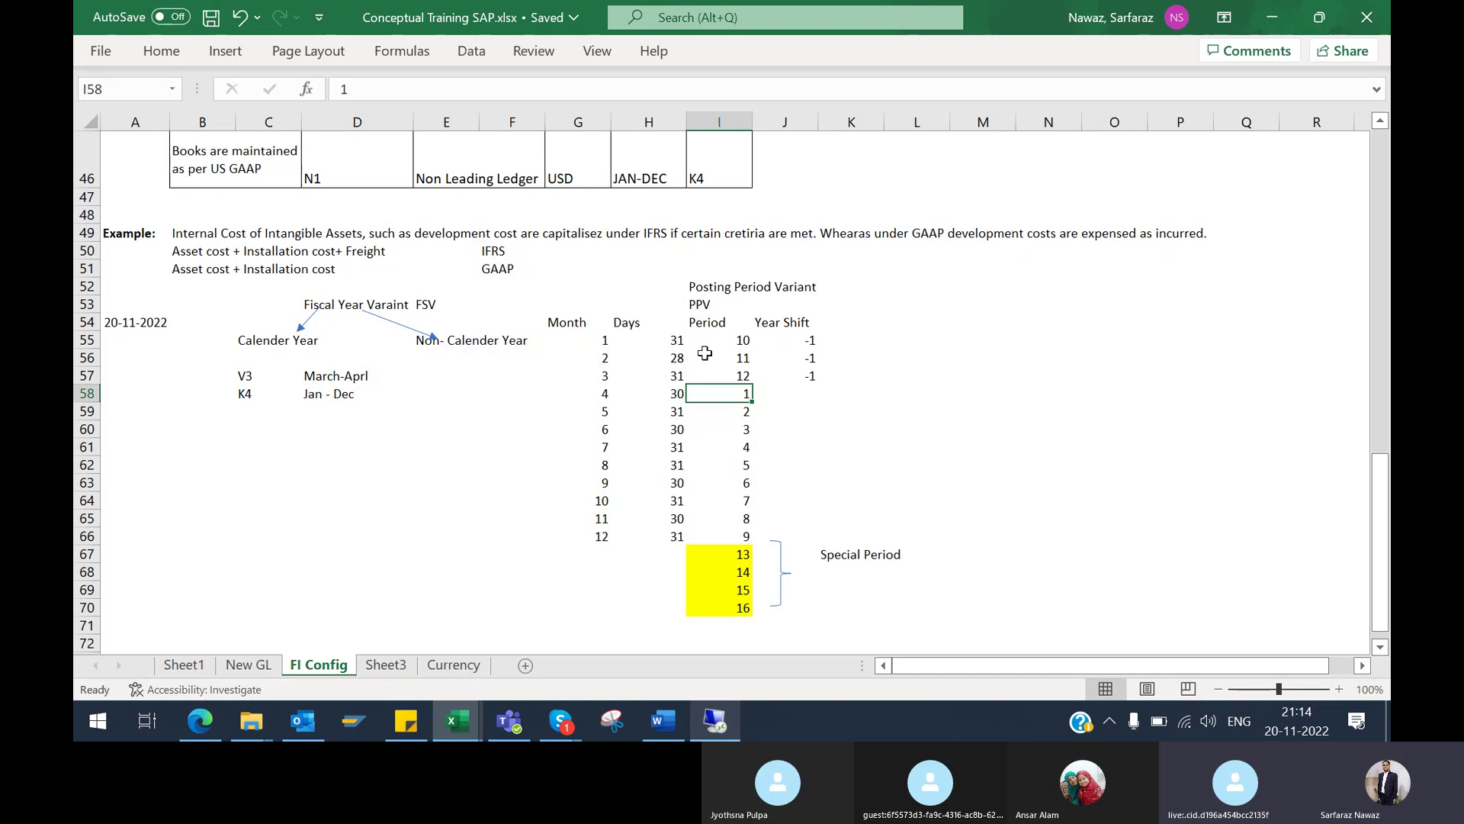
click(1272, 17)
key(alt+Tab)
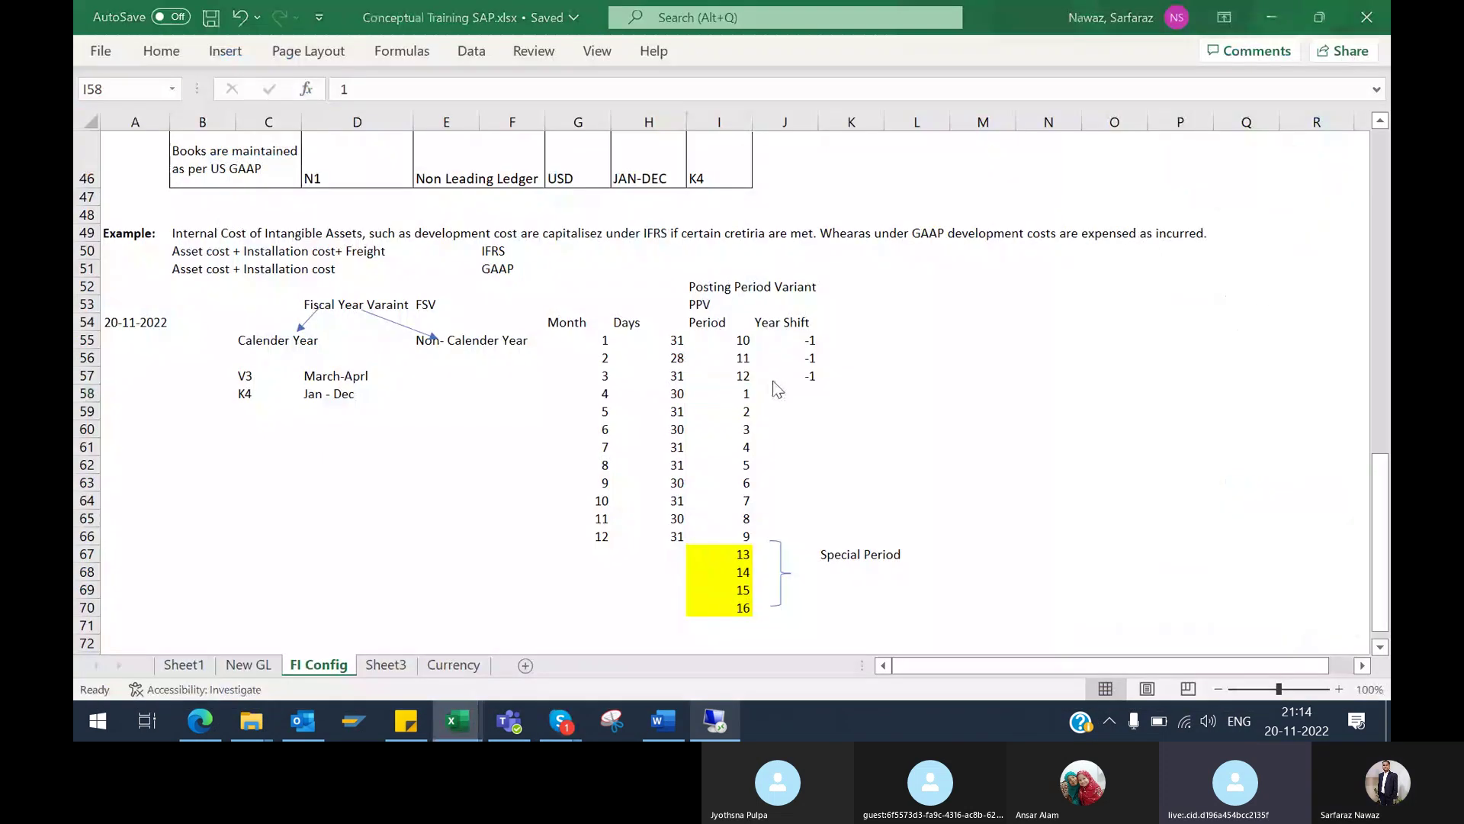
key(alt+Tab)
key(alt+Tab)
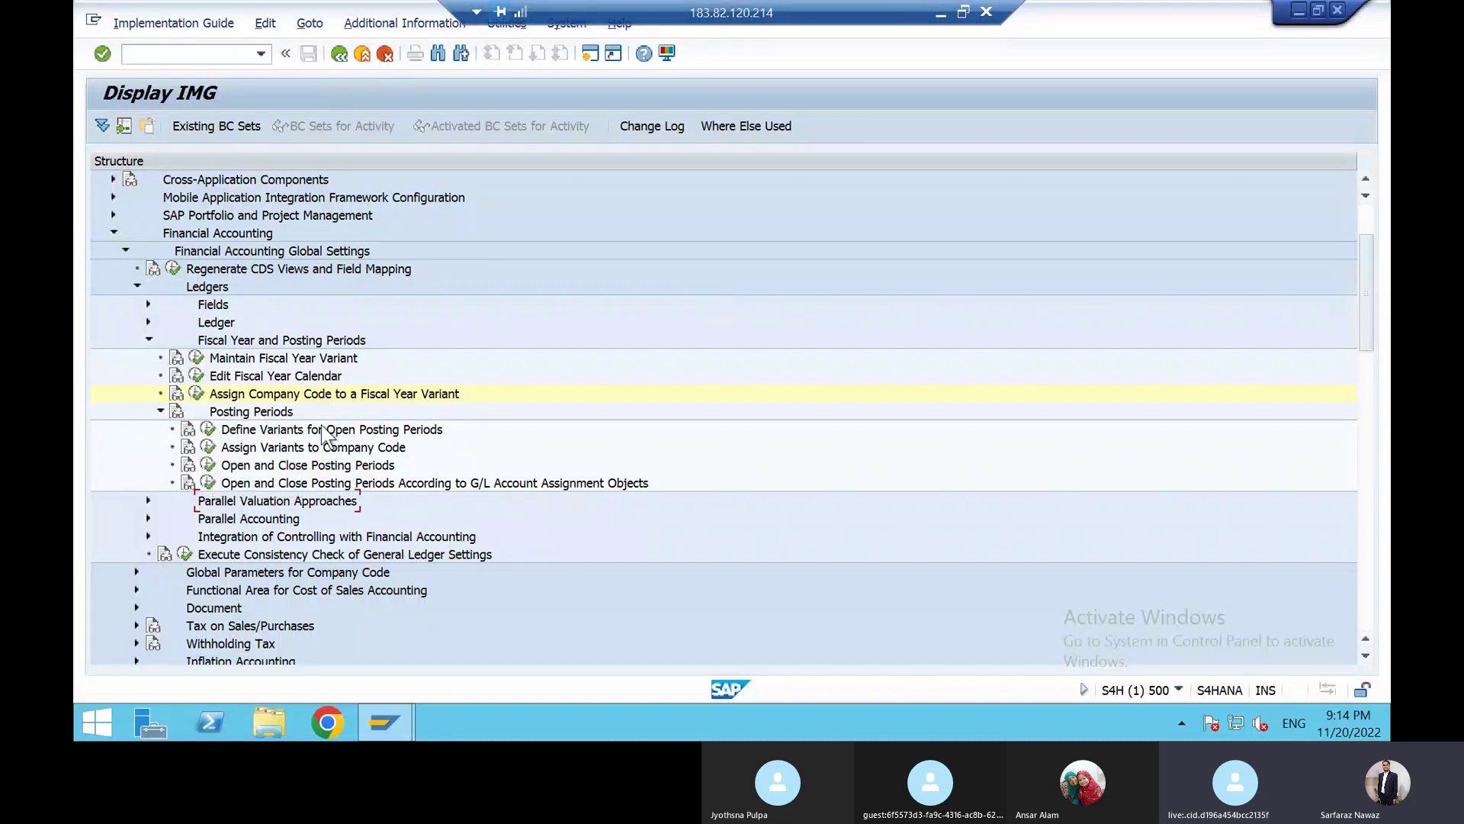
Open Define Variants for Open Posting Periods and add a new entry with variant 540 and name "KHD PPV"
click(207, 428)
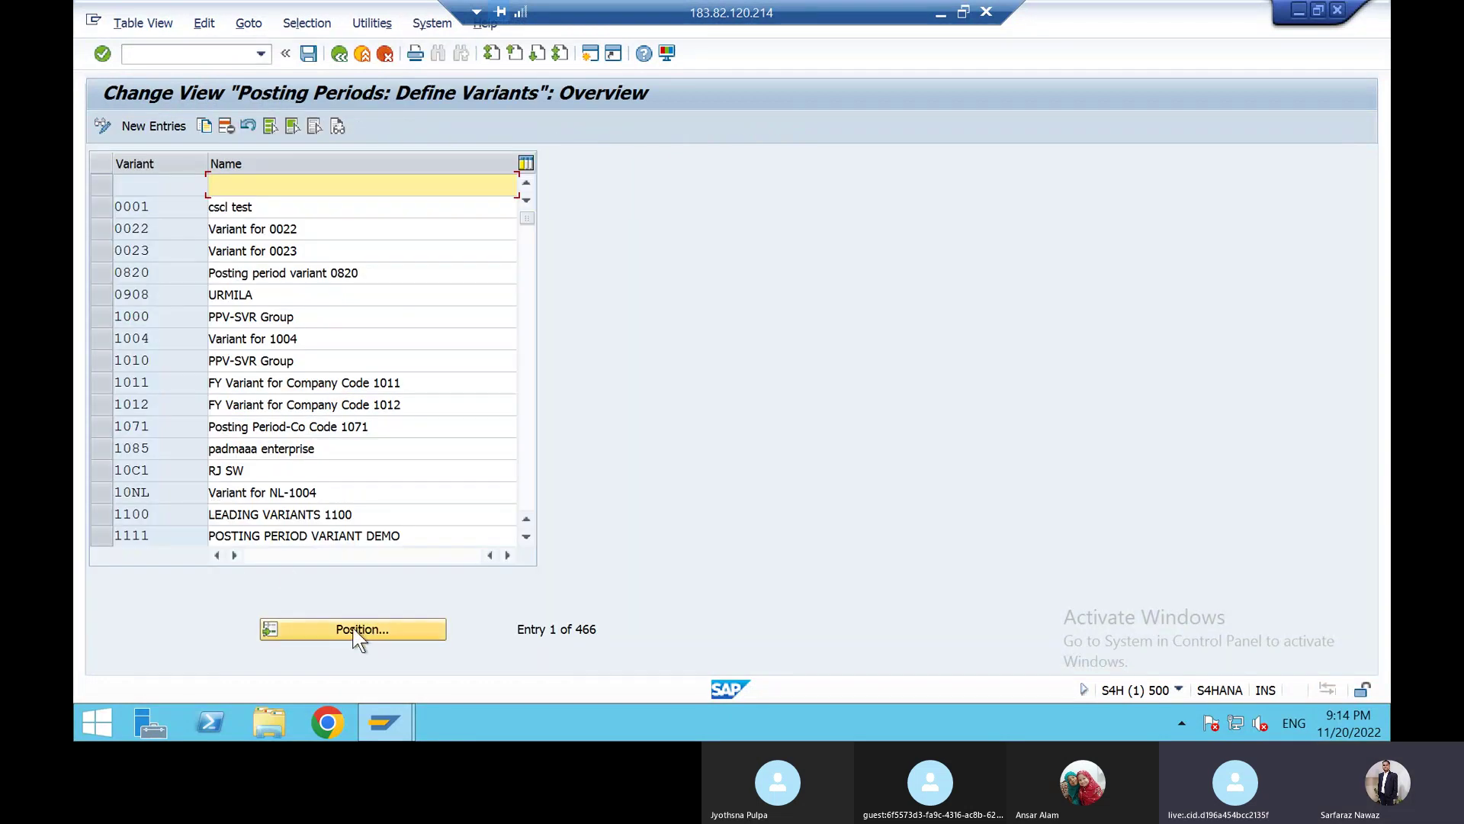
double_click(145, 405)
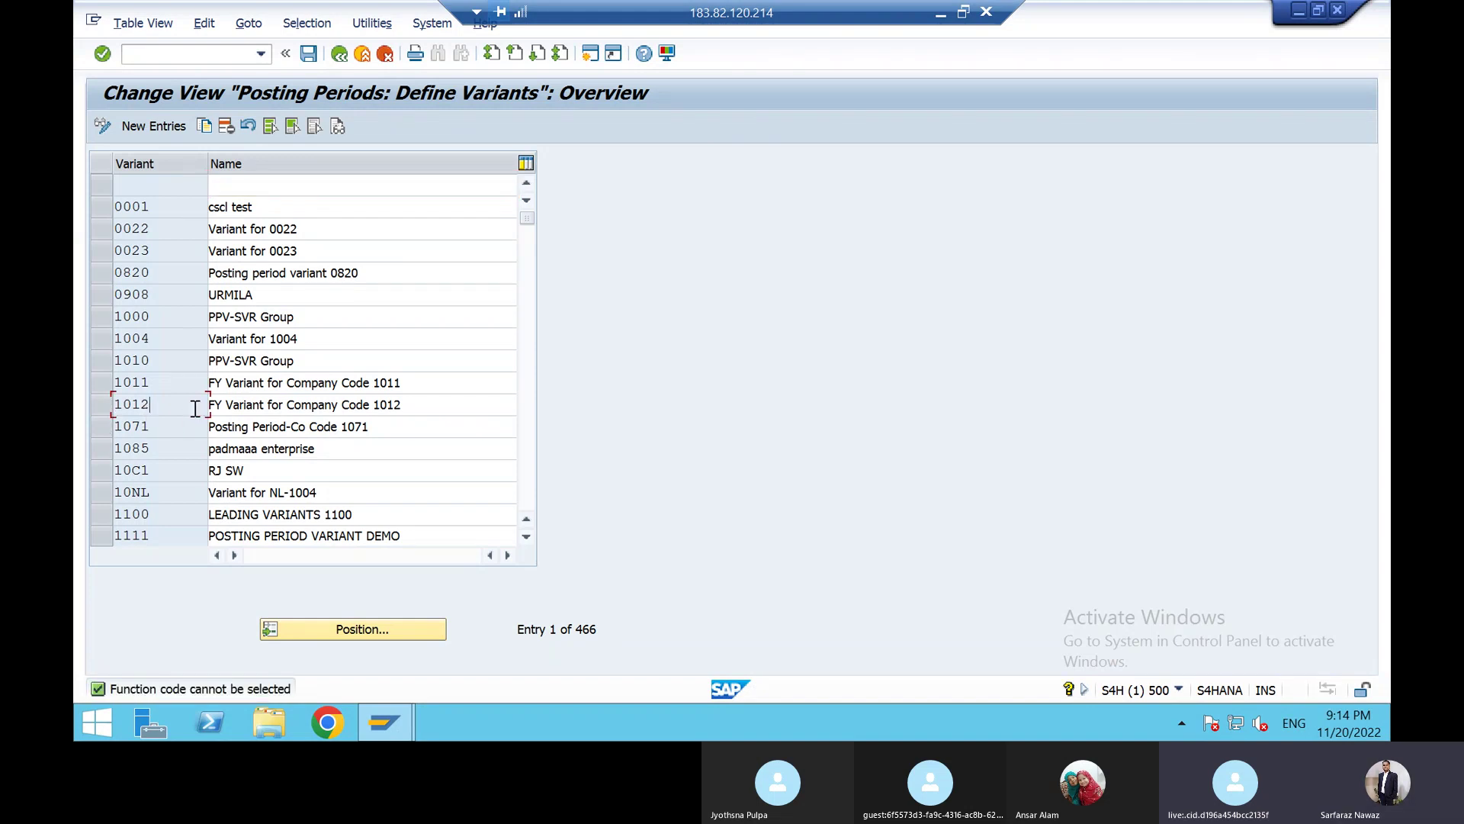
click(162, 127)
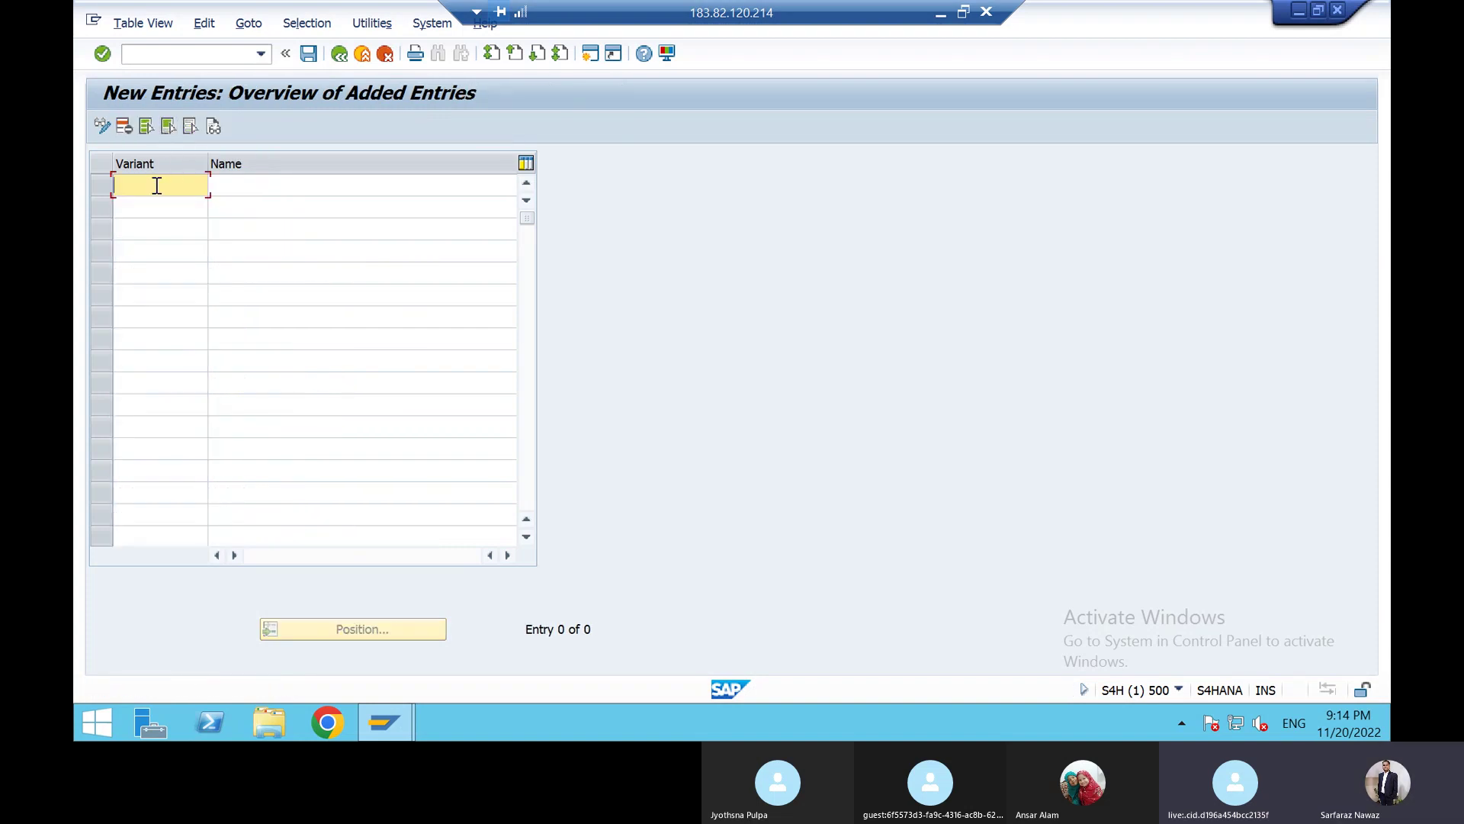
text(540)
click(281, 189)
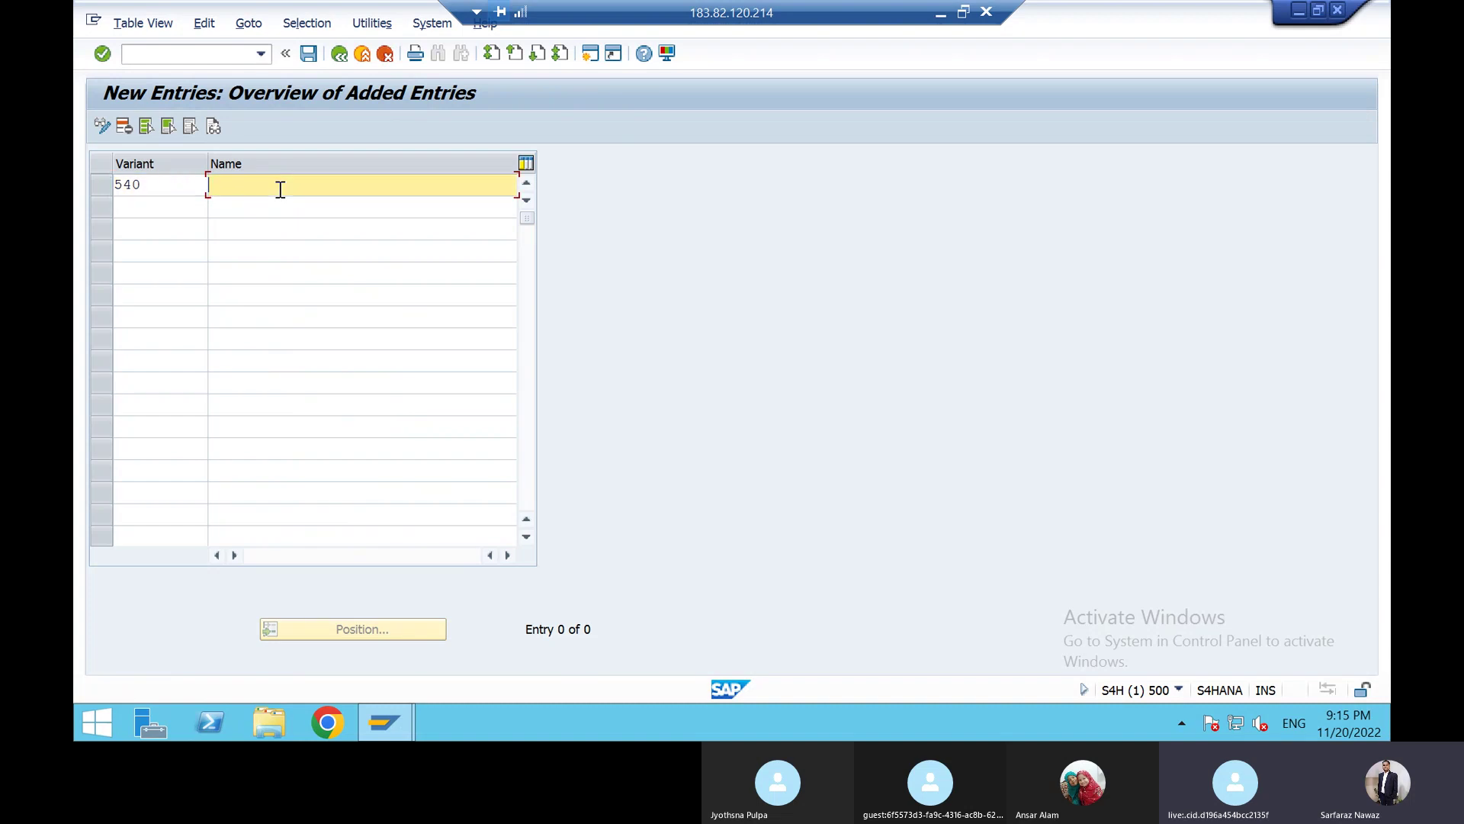
text(KHD PPV)
key(Return)
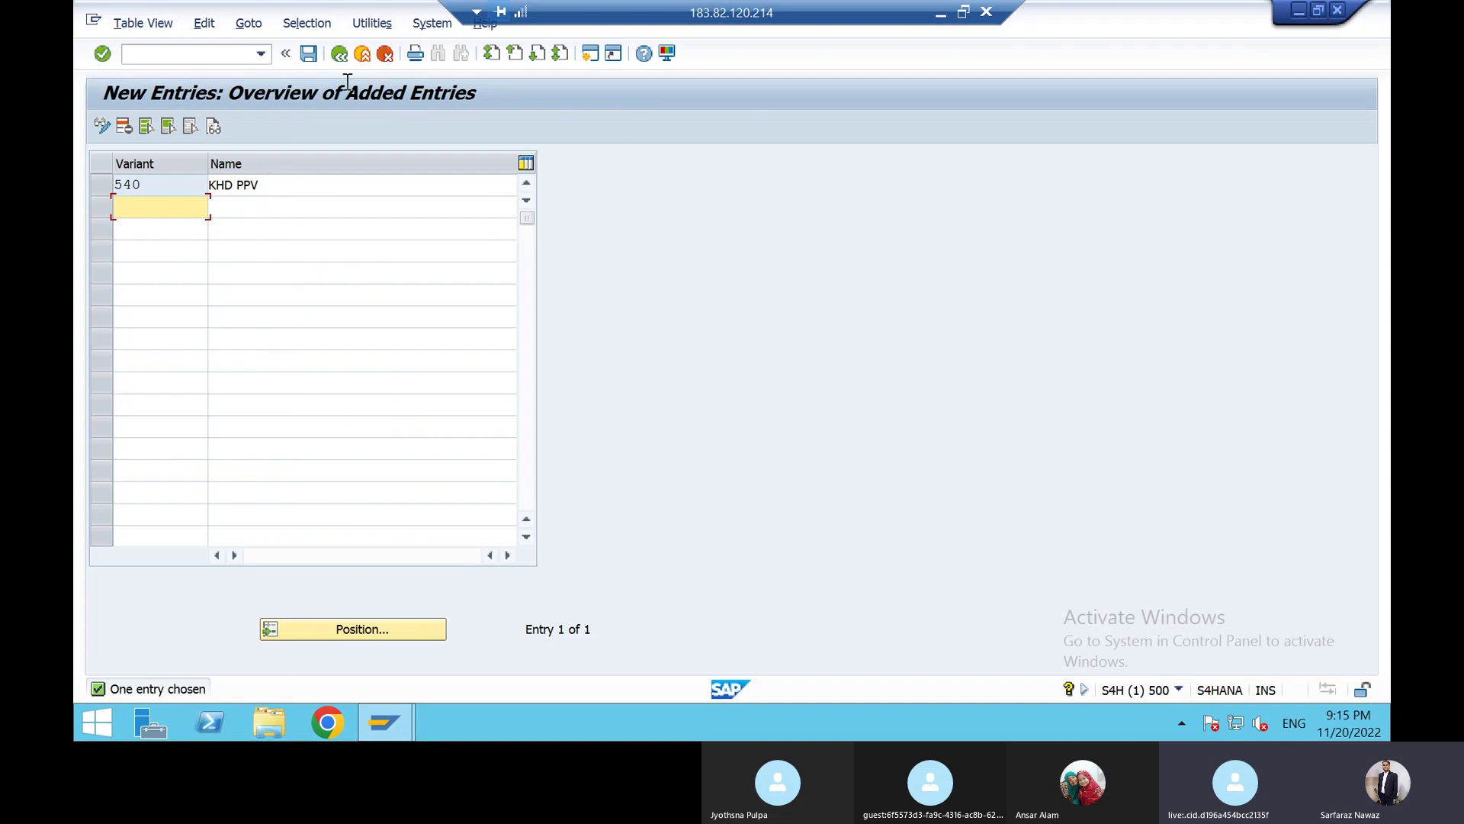
Save the new posting period variant in customizing request S4HK904733 and return to the IMG
click(308, 55)
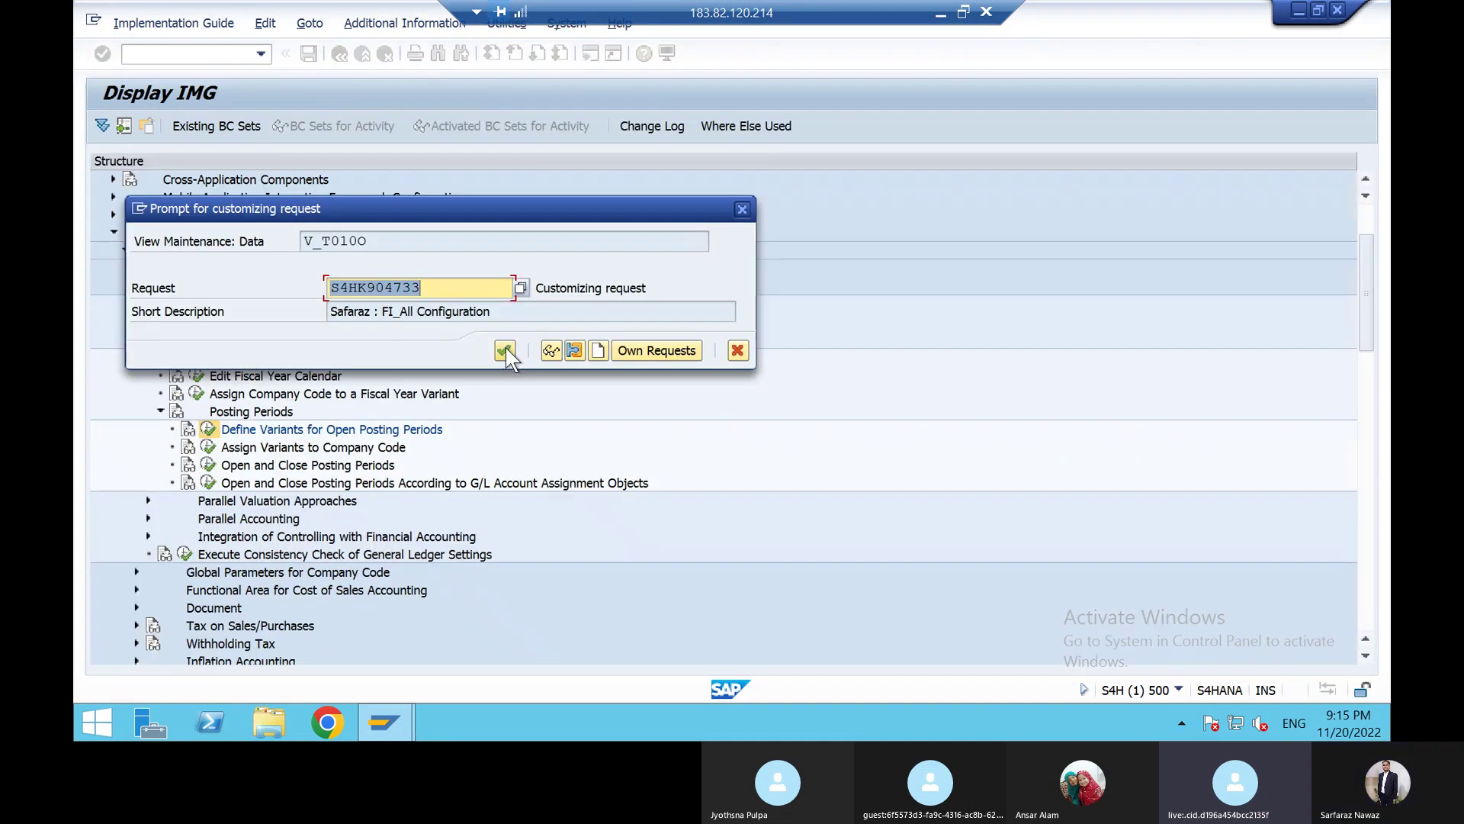
click(506, 351)
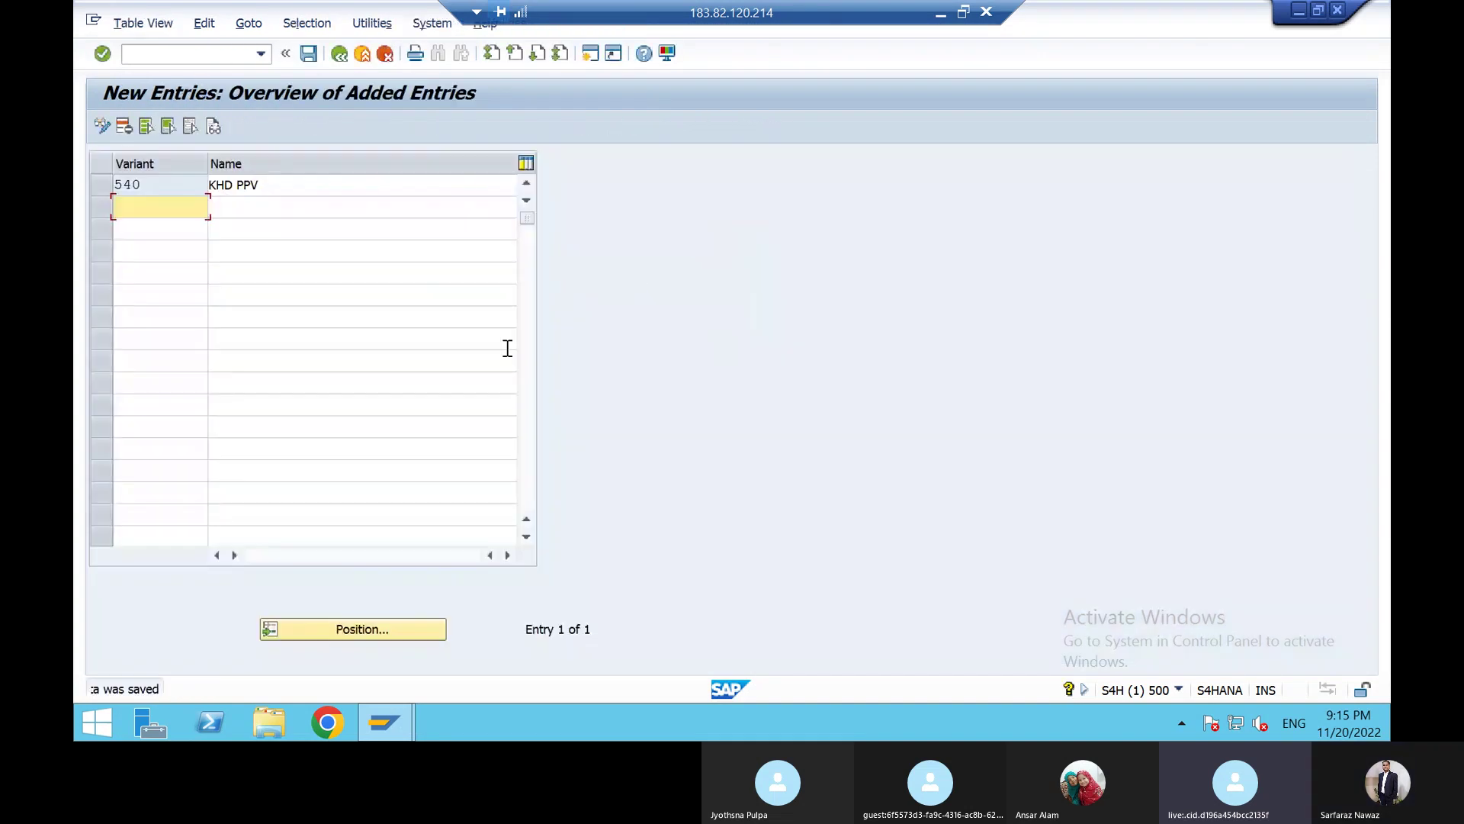
click(345, 54)
click(345, 53)
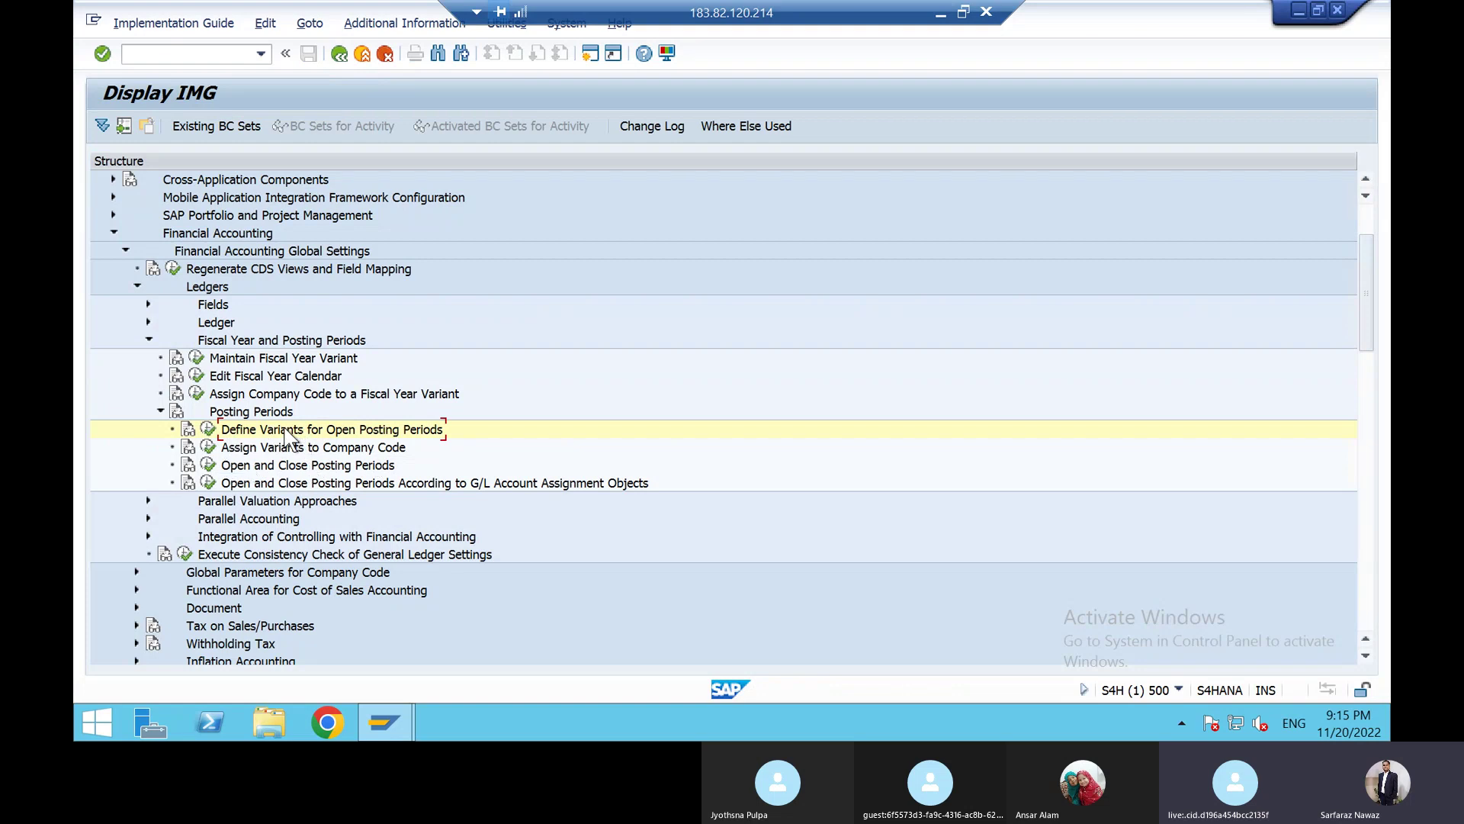
Open Assign Variants to Company Code and position the list on company code 540, selecting its row
click(206, 448)
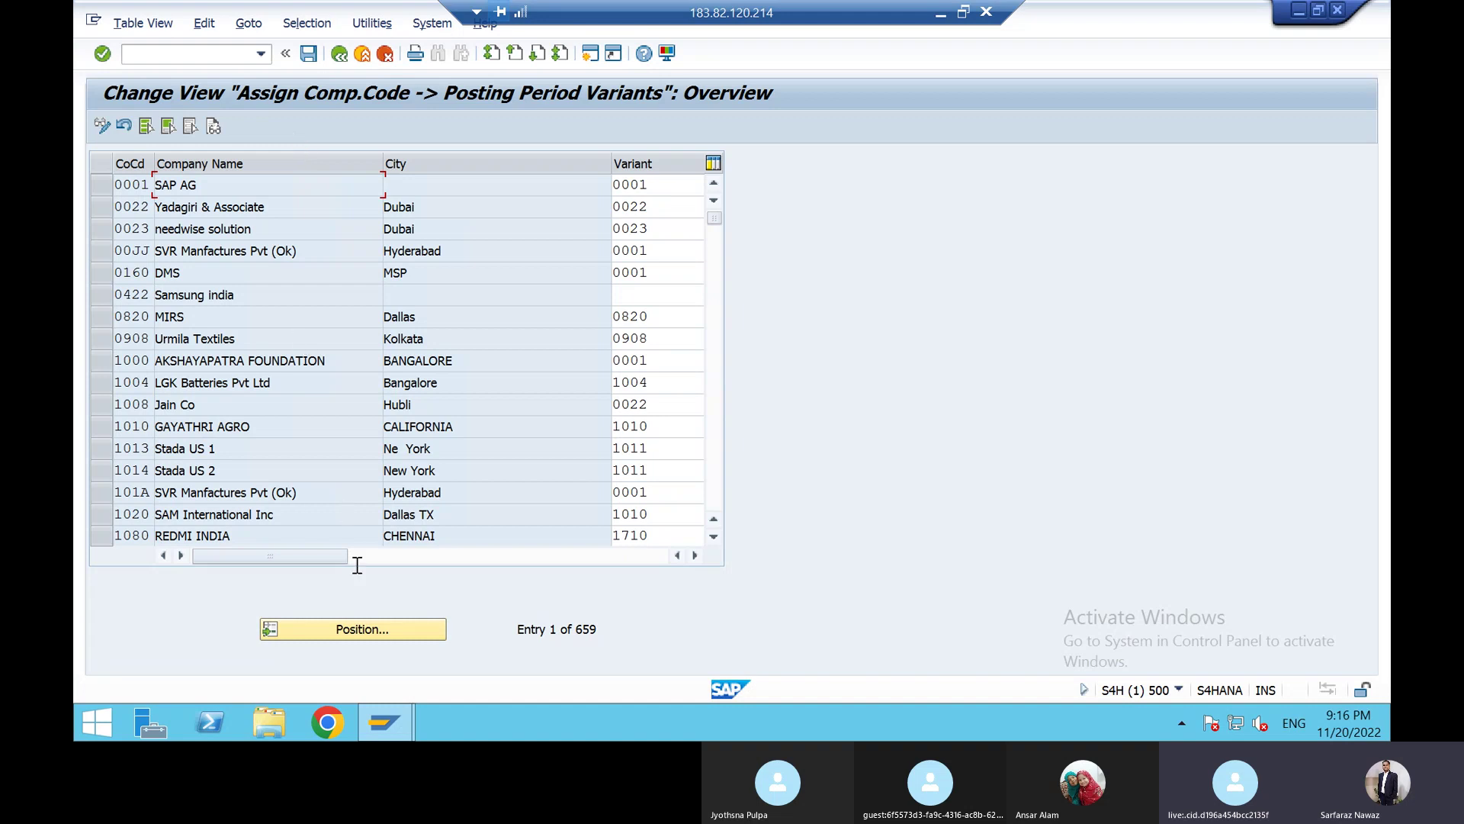
click(349, 621)
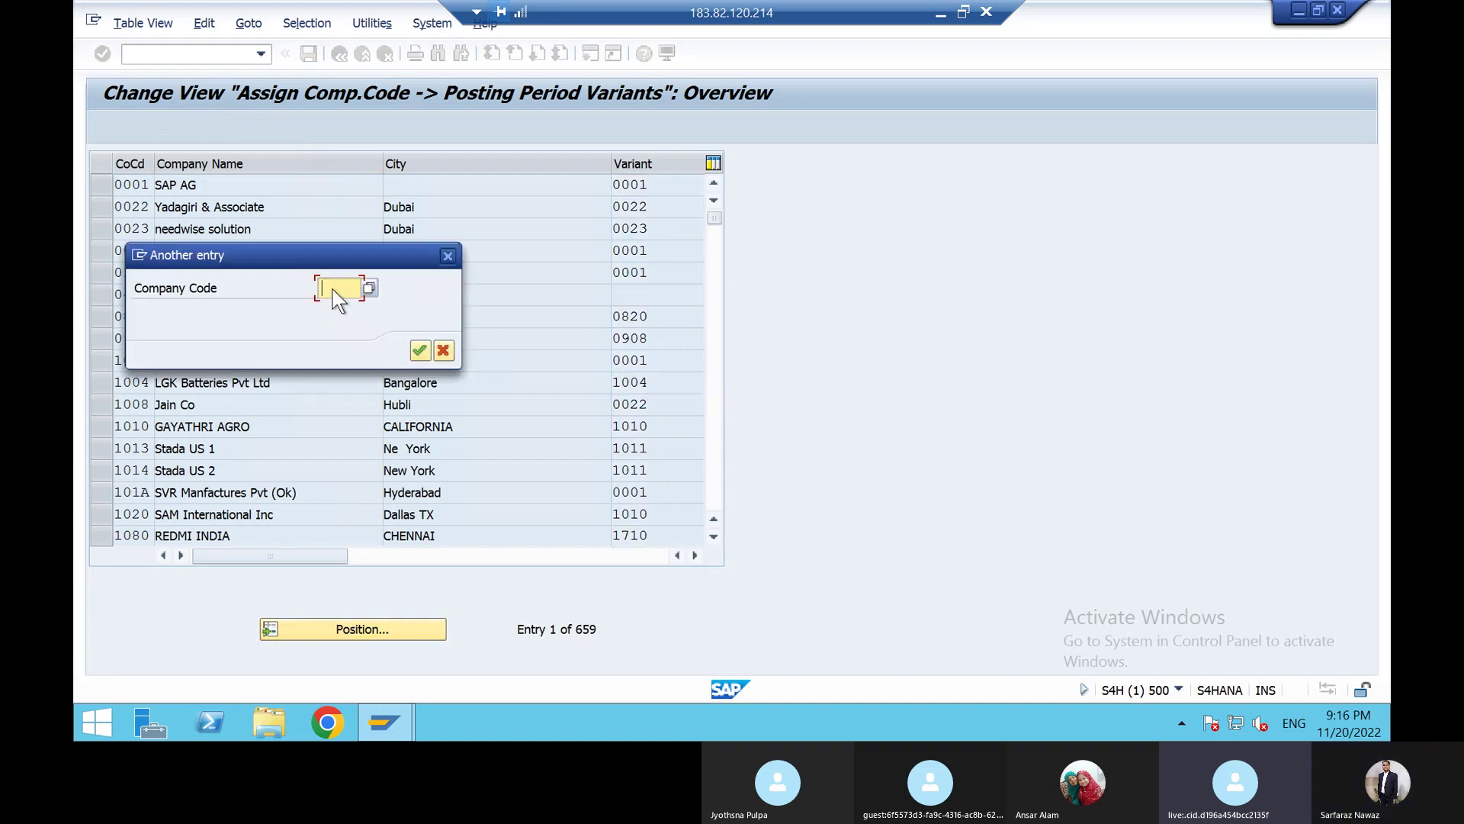
text(540)
key(Return)
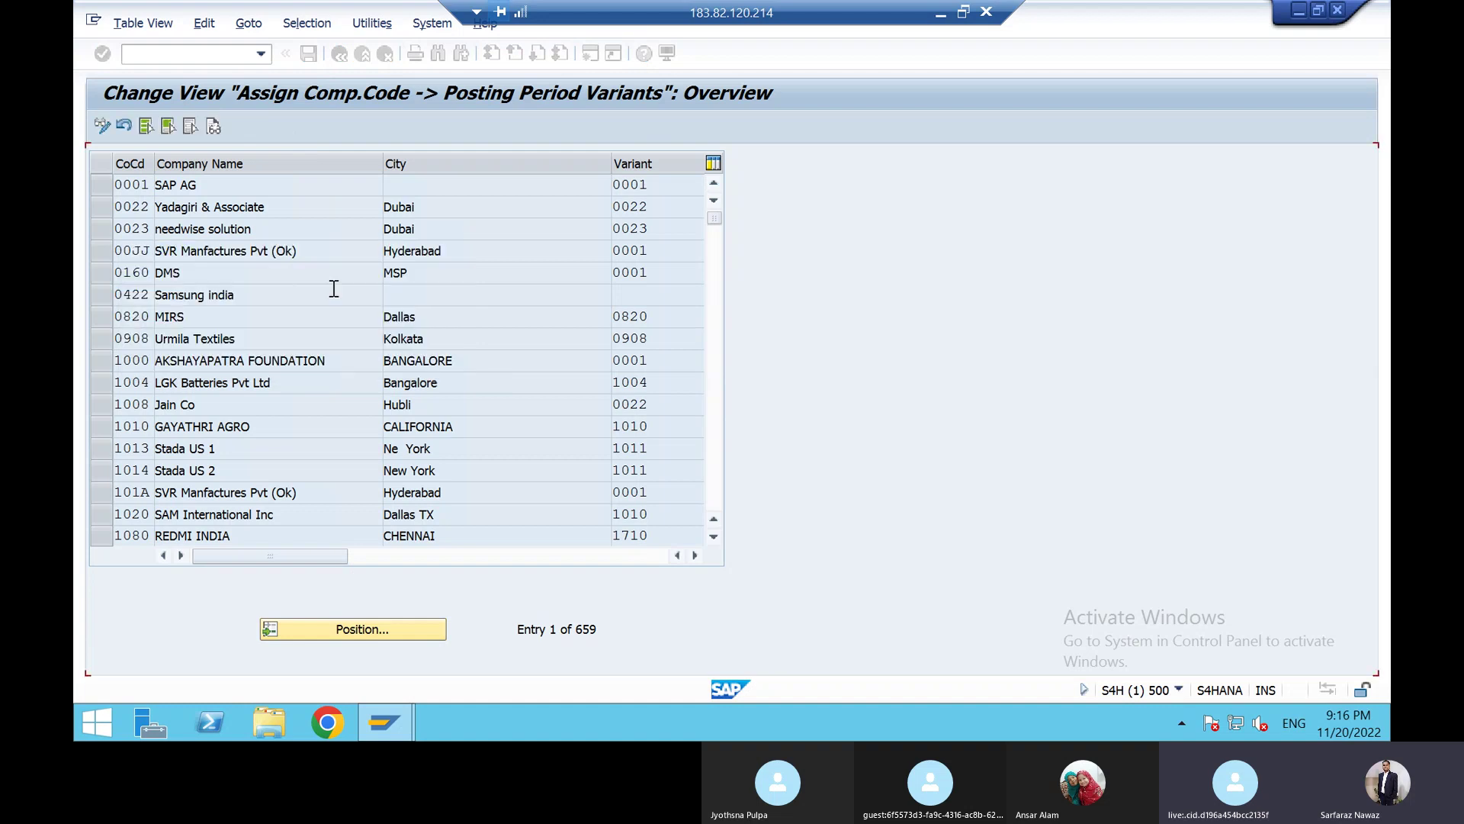
click(654, 185)
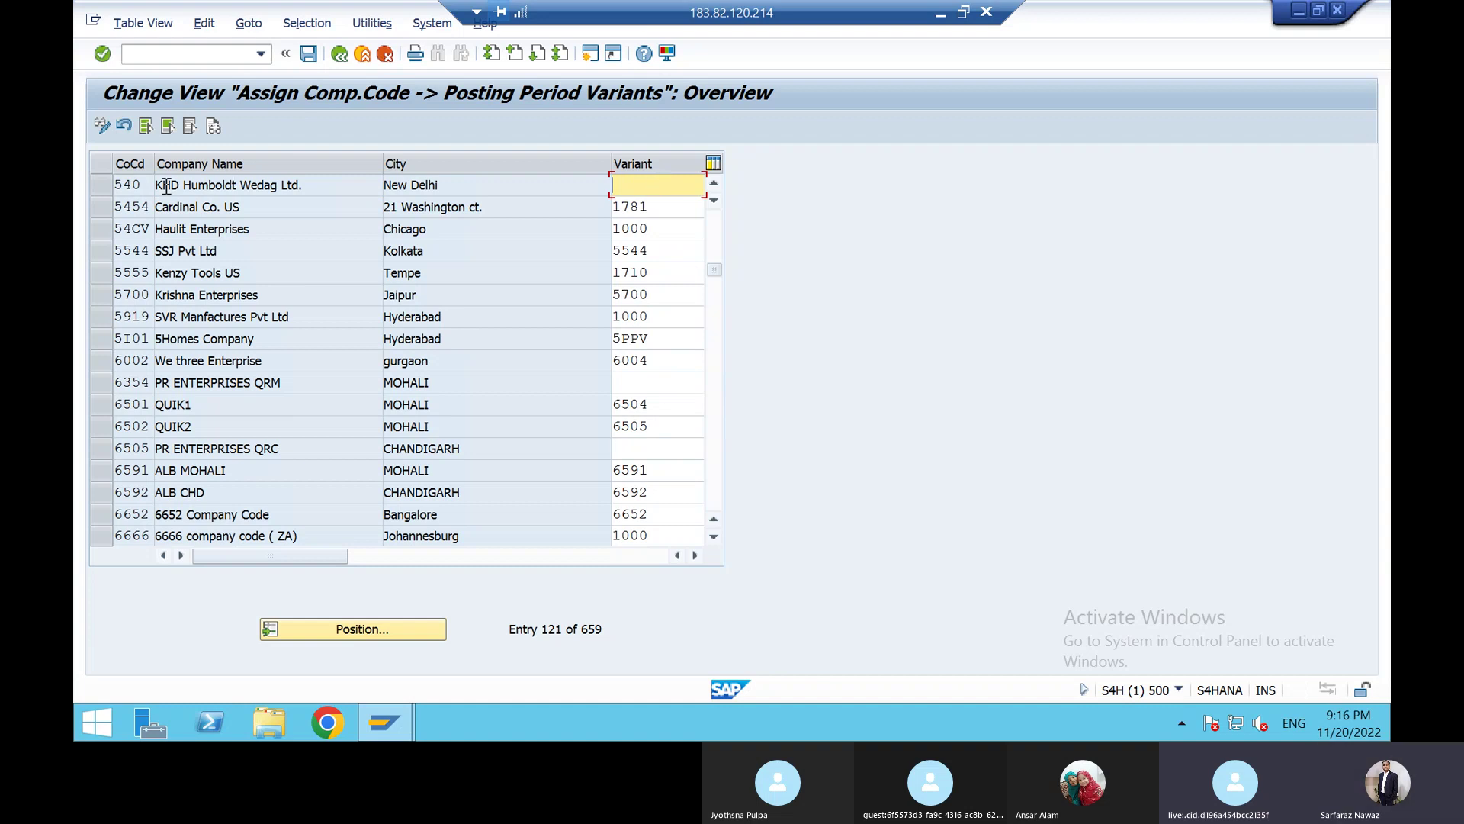
click(95, 185)
click(634, 187)
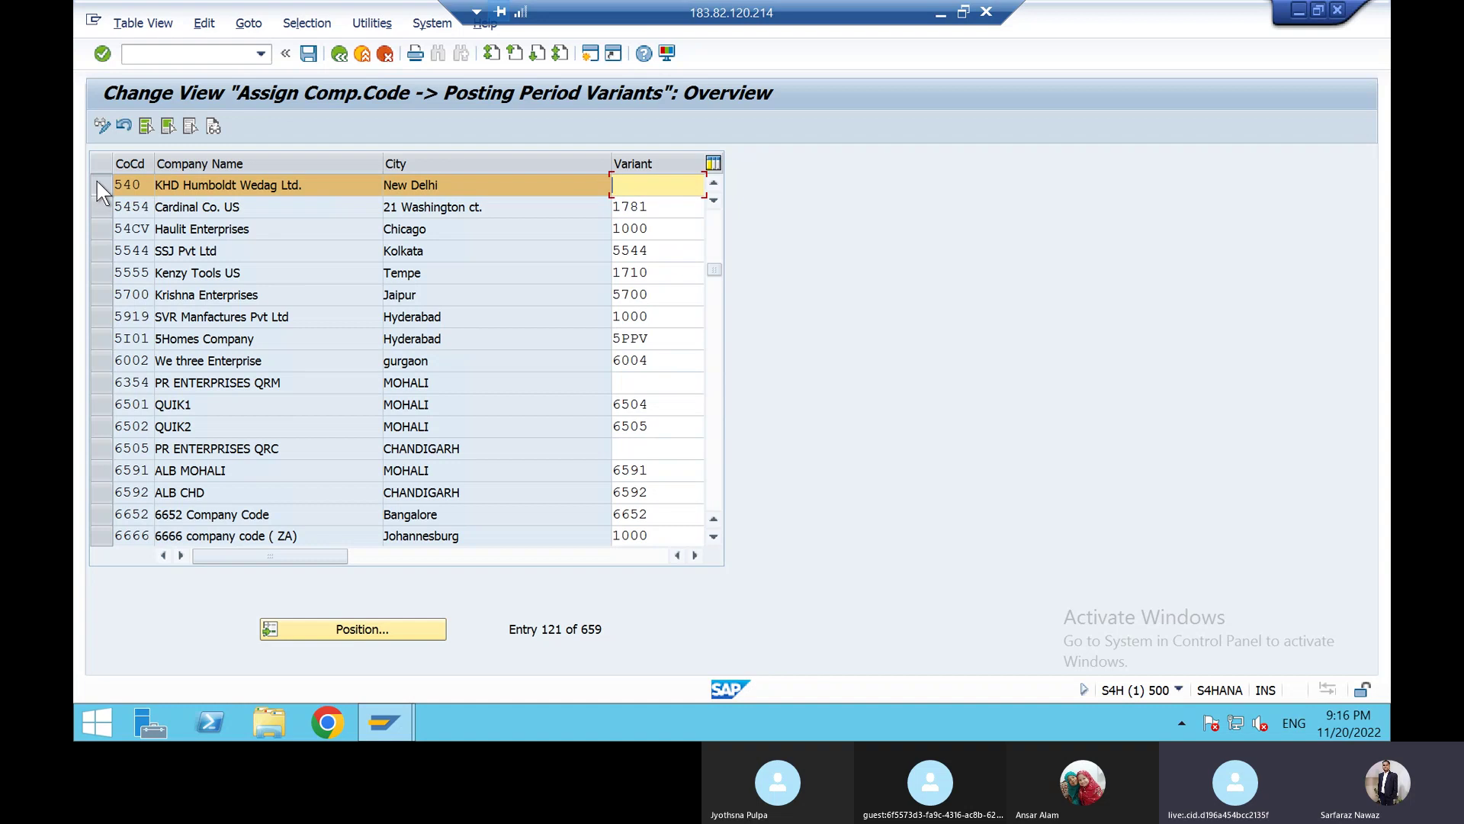
Find posting period variant 540 (KHD PPV) among the possible values and assign it to company code 540
click(695, 555)
click(695, 556)
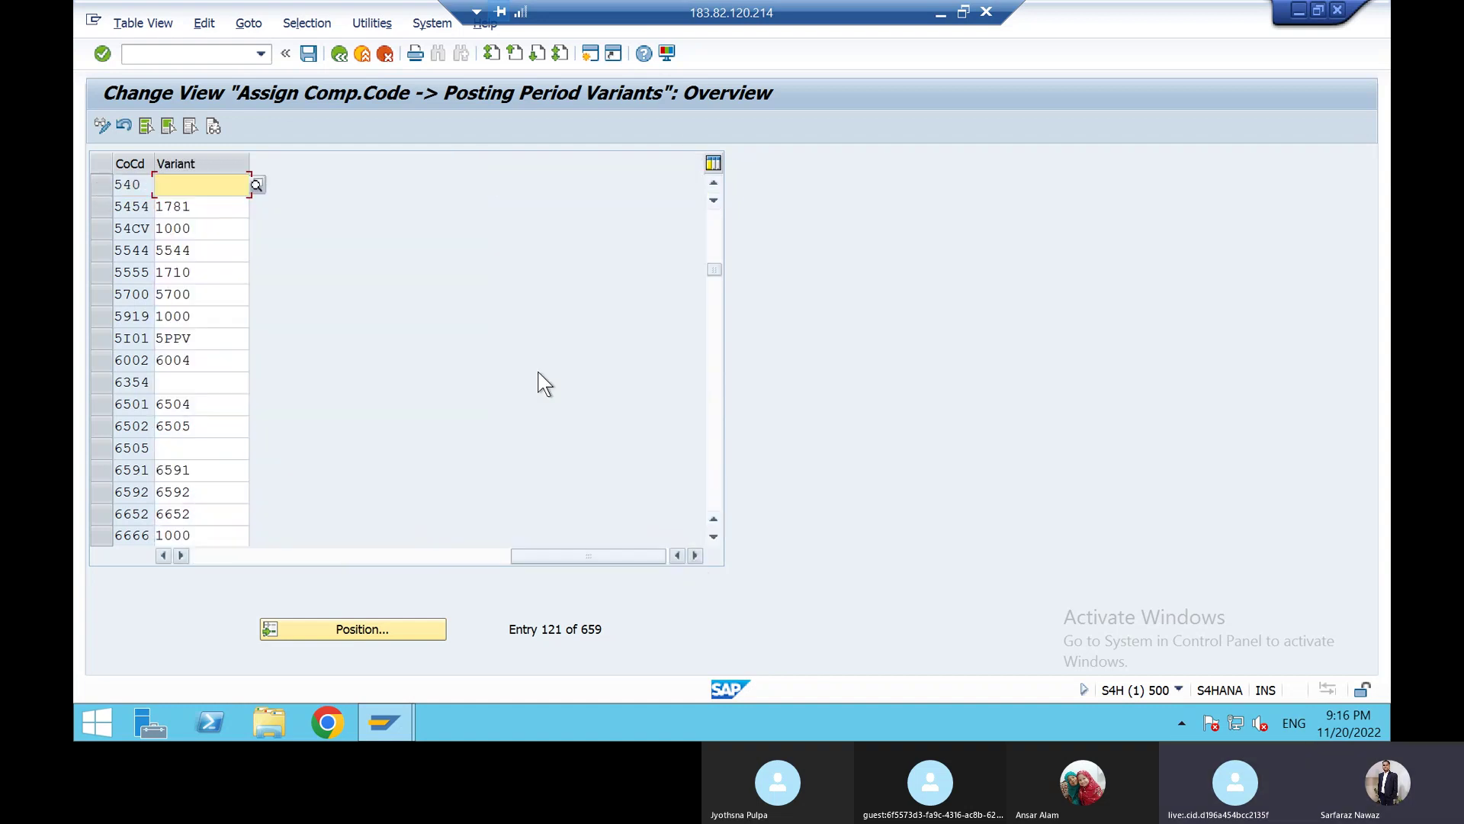
click(164, 555)
click(485, 186)
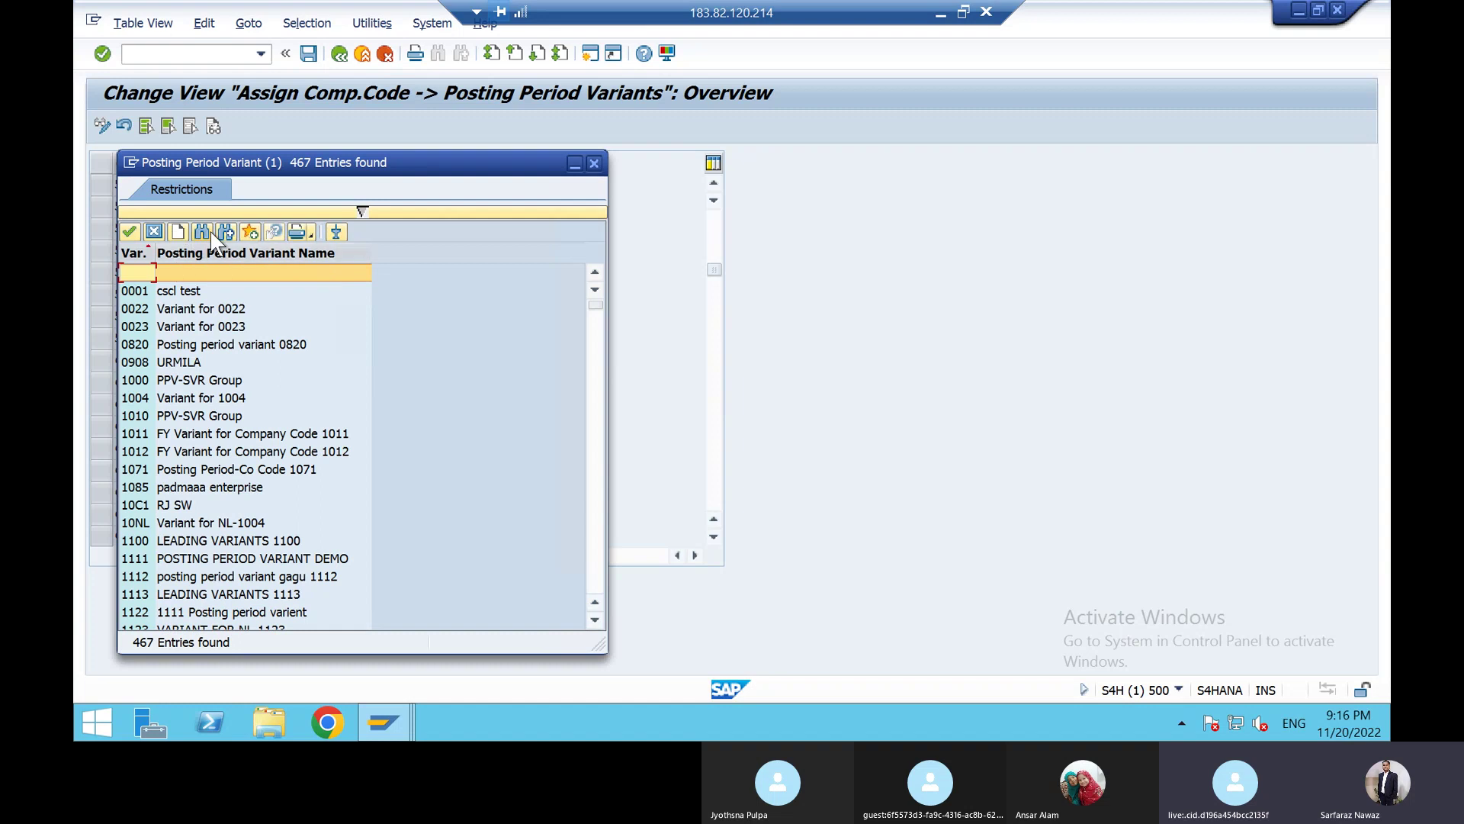
click(205, 233)
text(540)
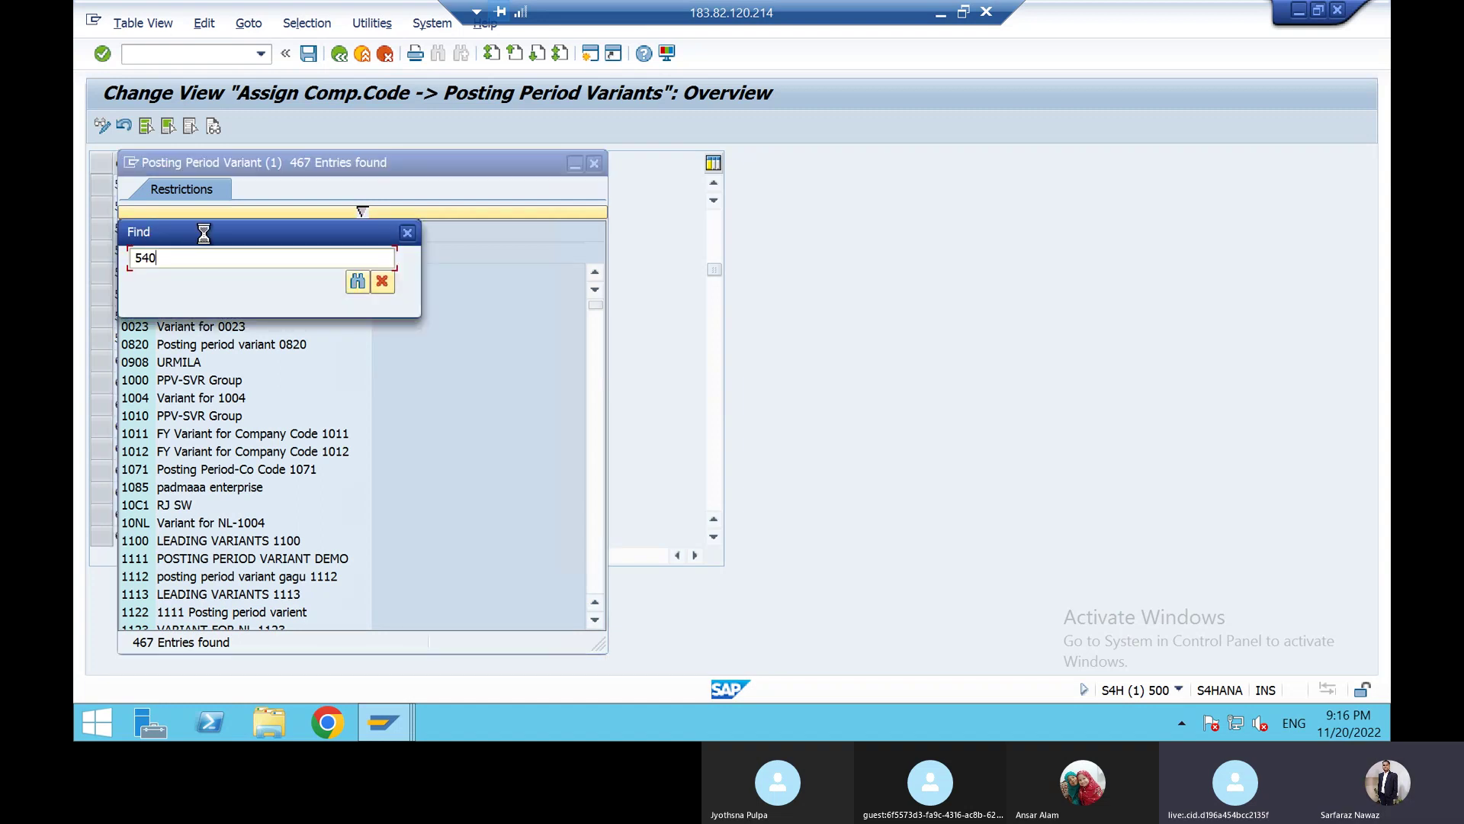
key(Return)
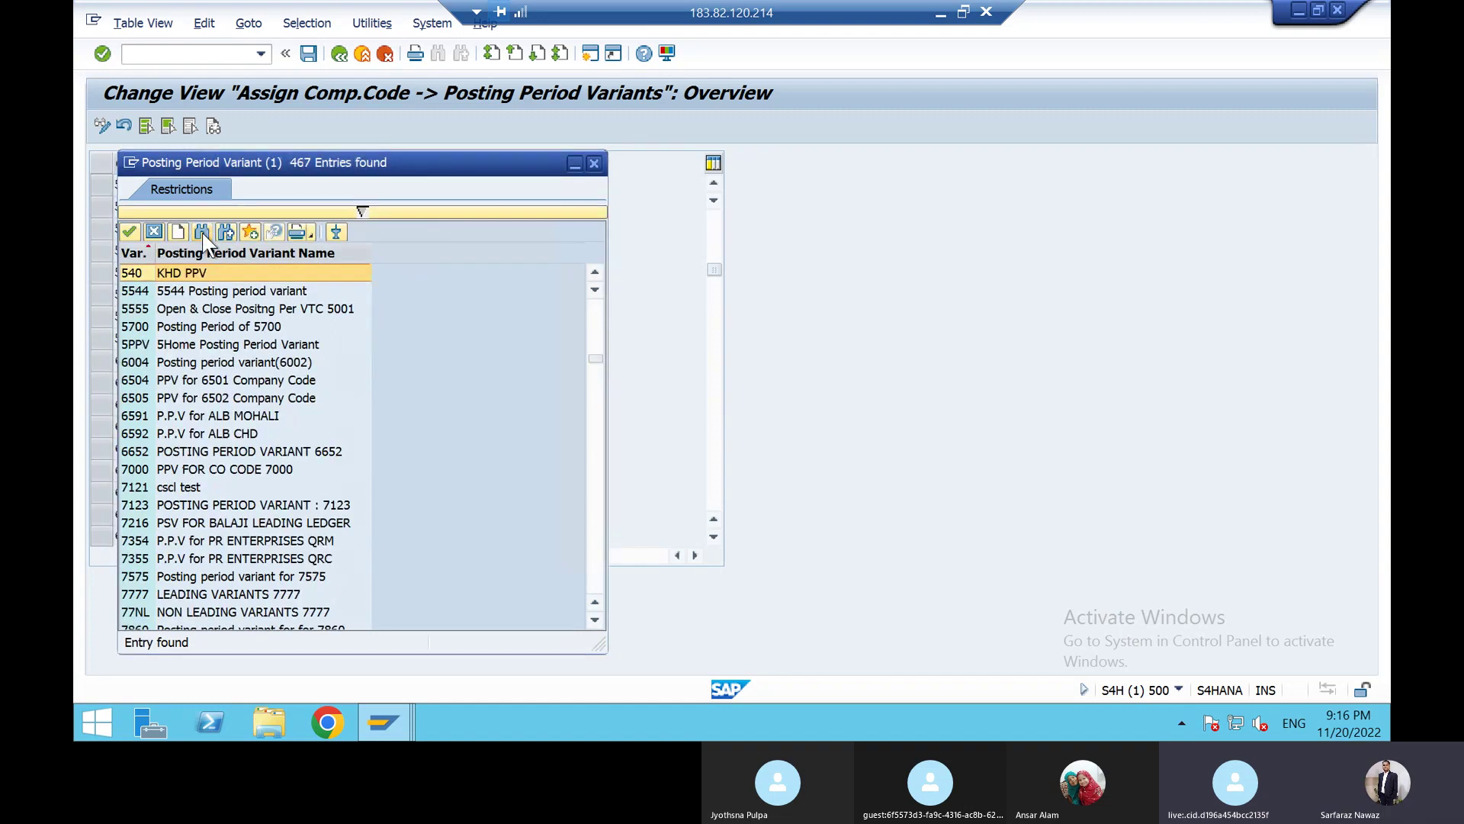
double_click(163, 273)
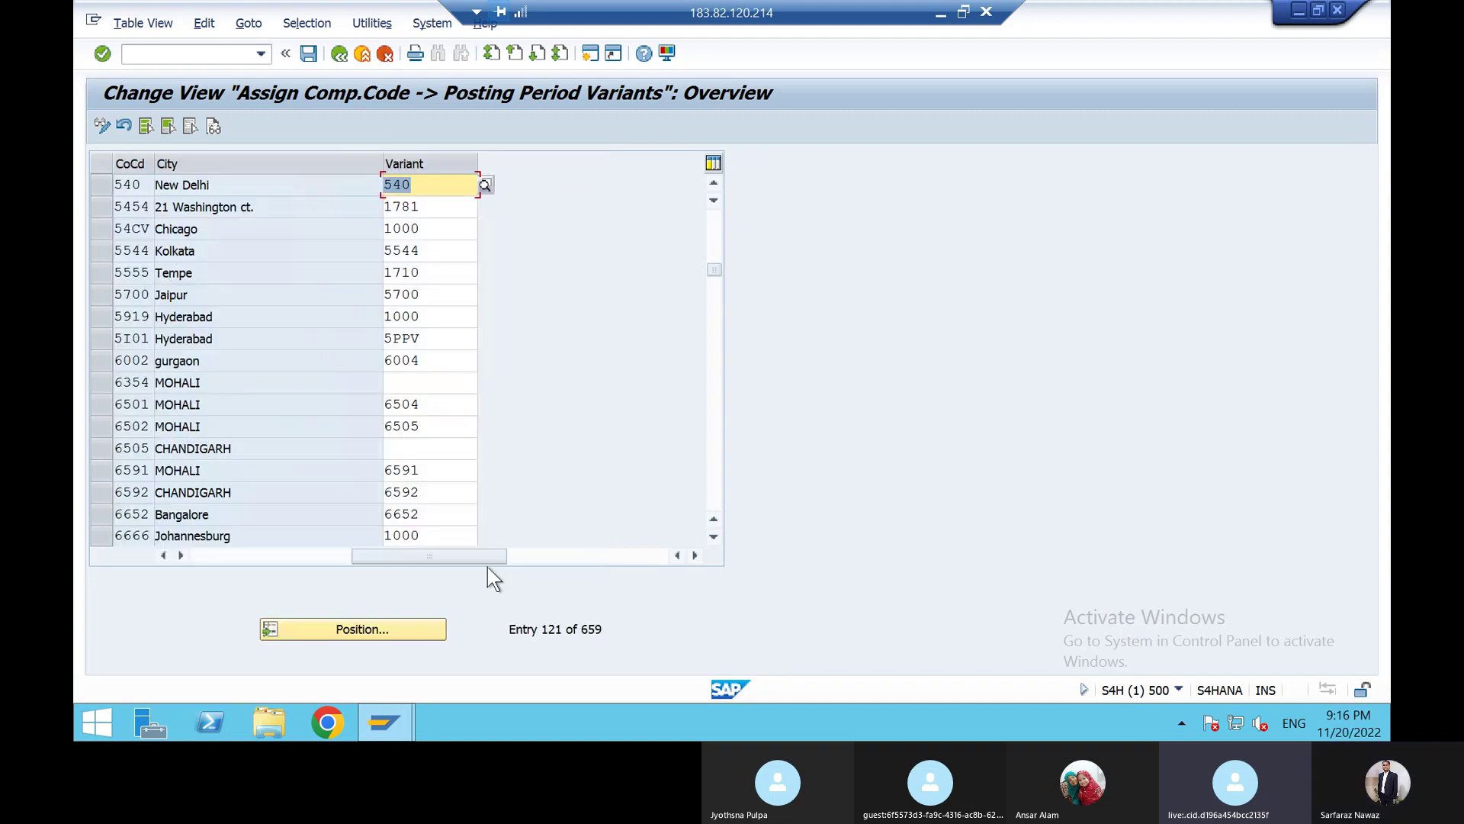
Save the posting period variant assignment in customizing request S4HK904733 and return to the IMG
click(308, 54)
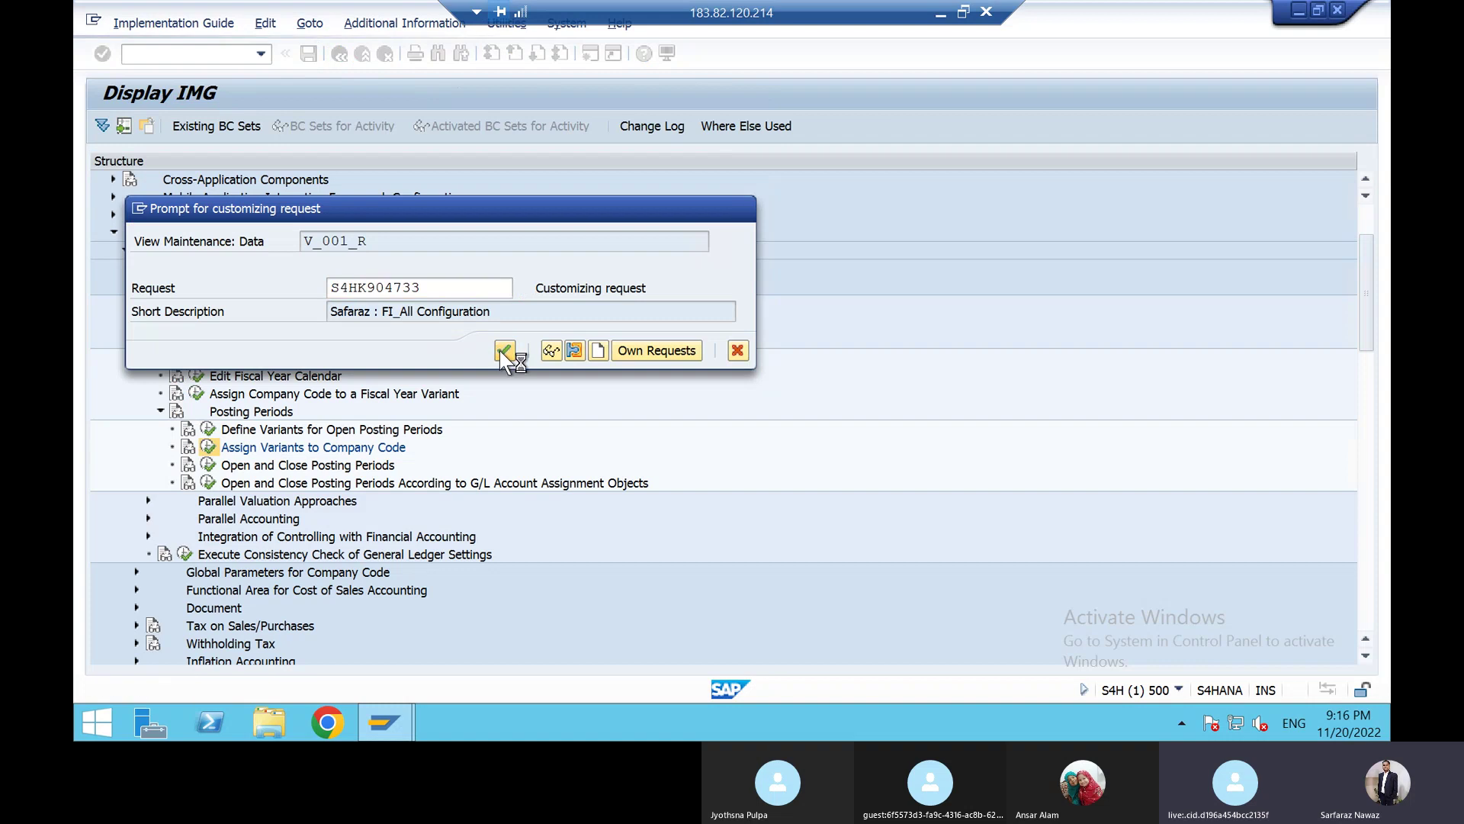
click(504, 351)
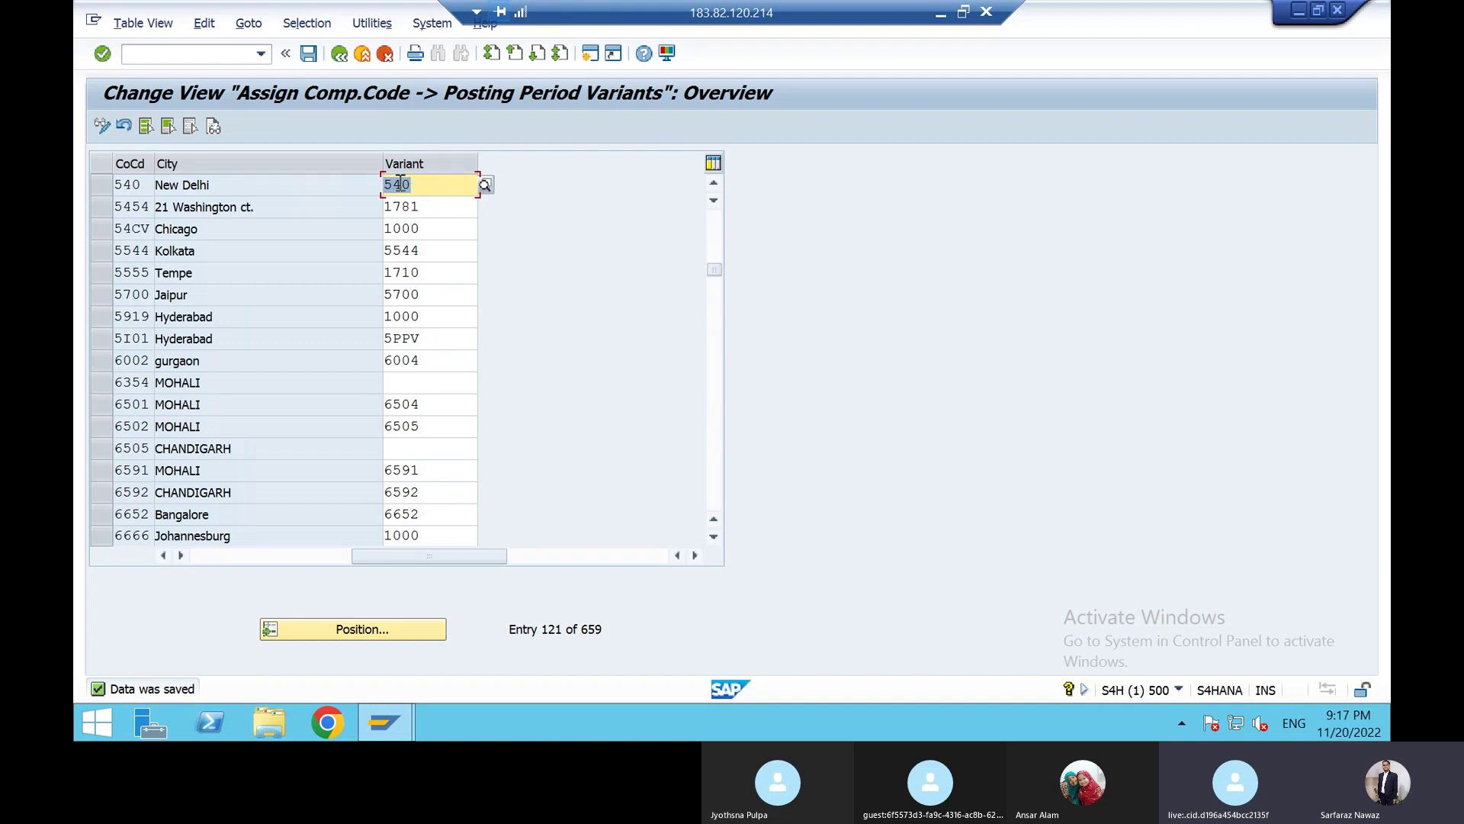
click(238, 560)
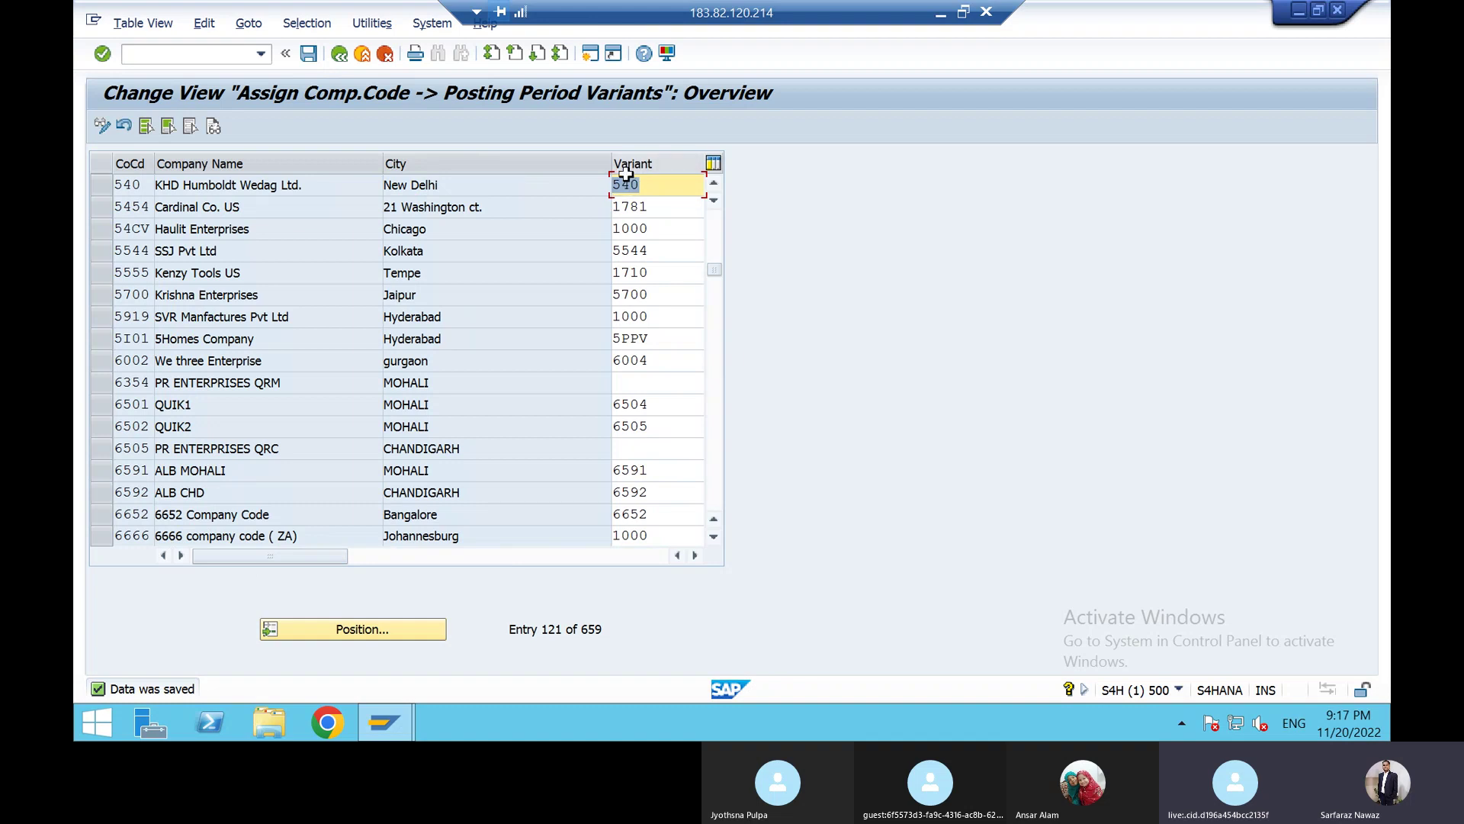
click(340, 61)
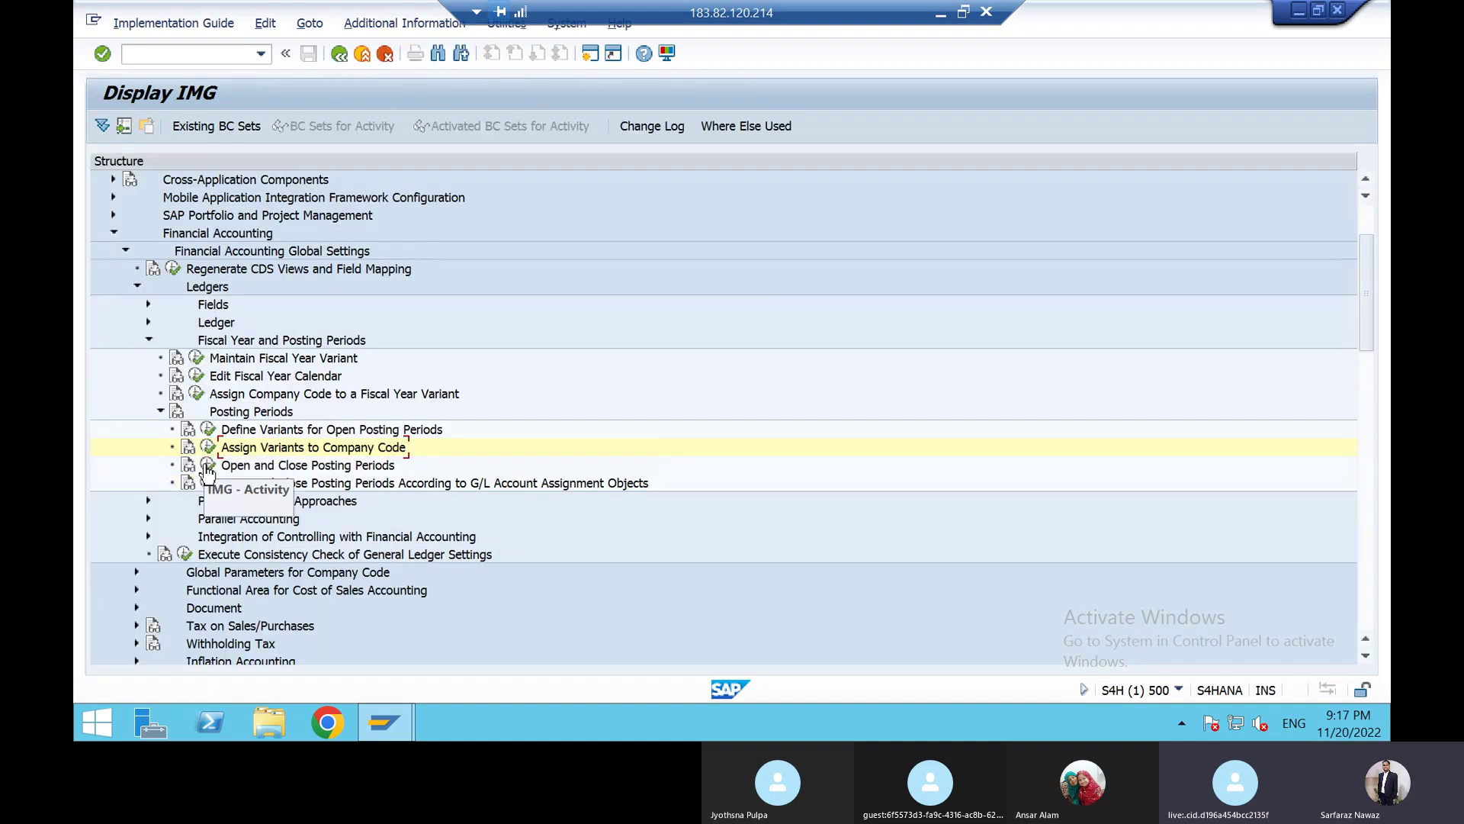
Open the Open and Close Posting Periods activity for posting period variant 540, picking it from the variant value list
click(206, 465)
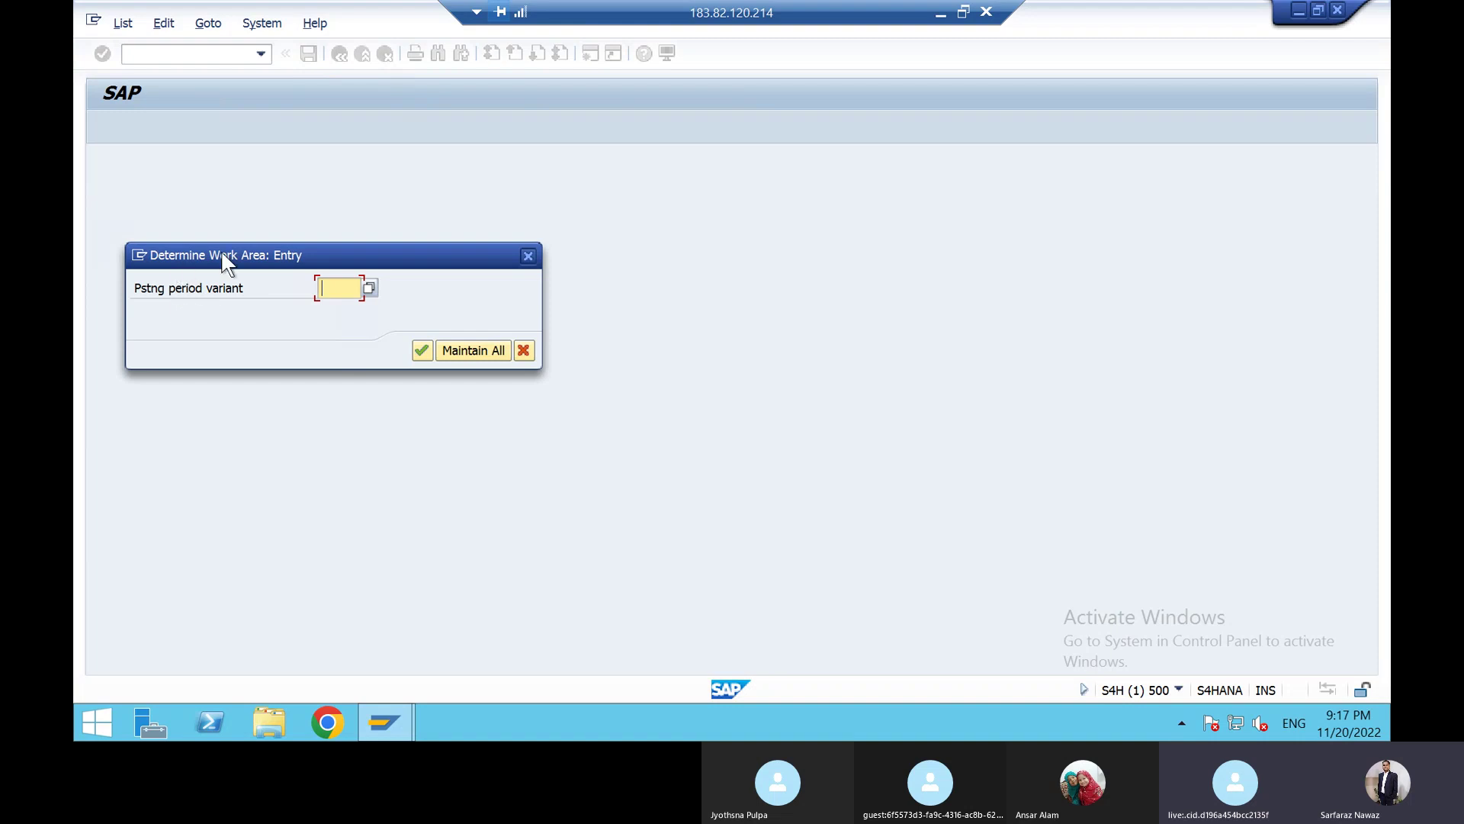
click(371, 290)
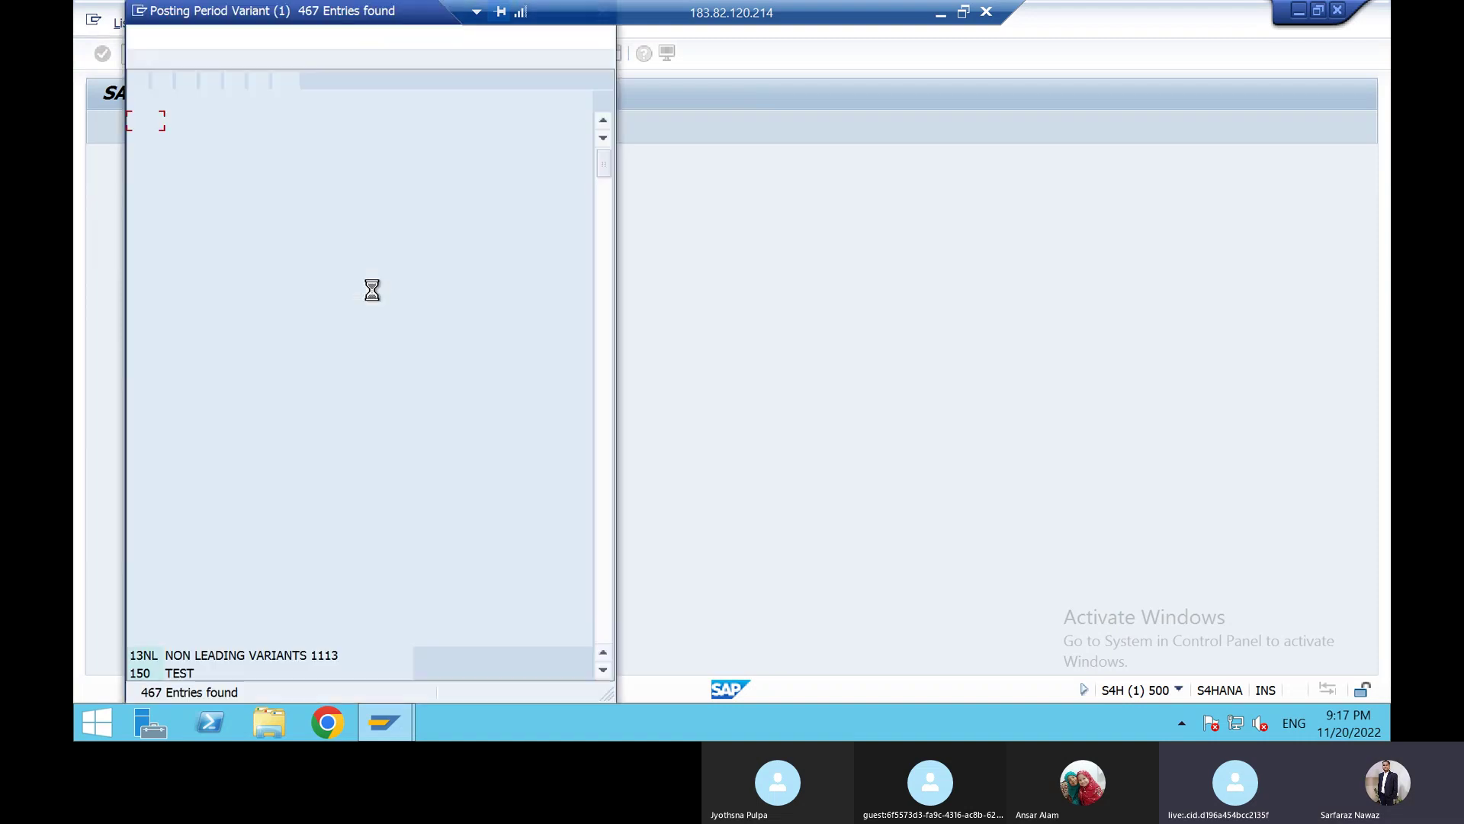
click(185, 80)
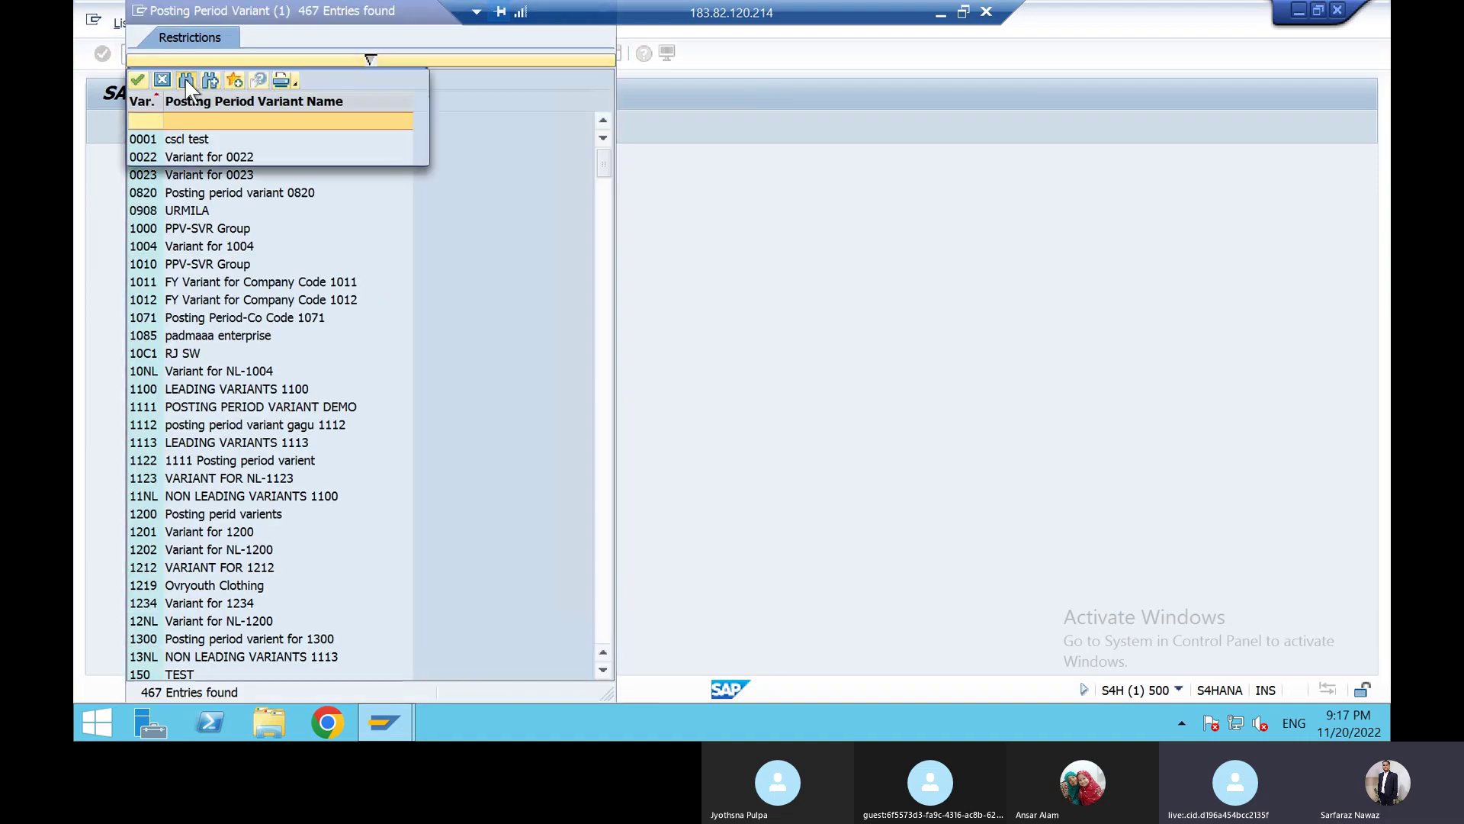
text(54)
key(Return)
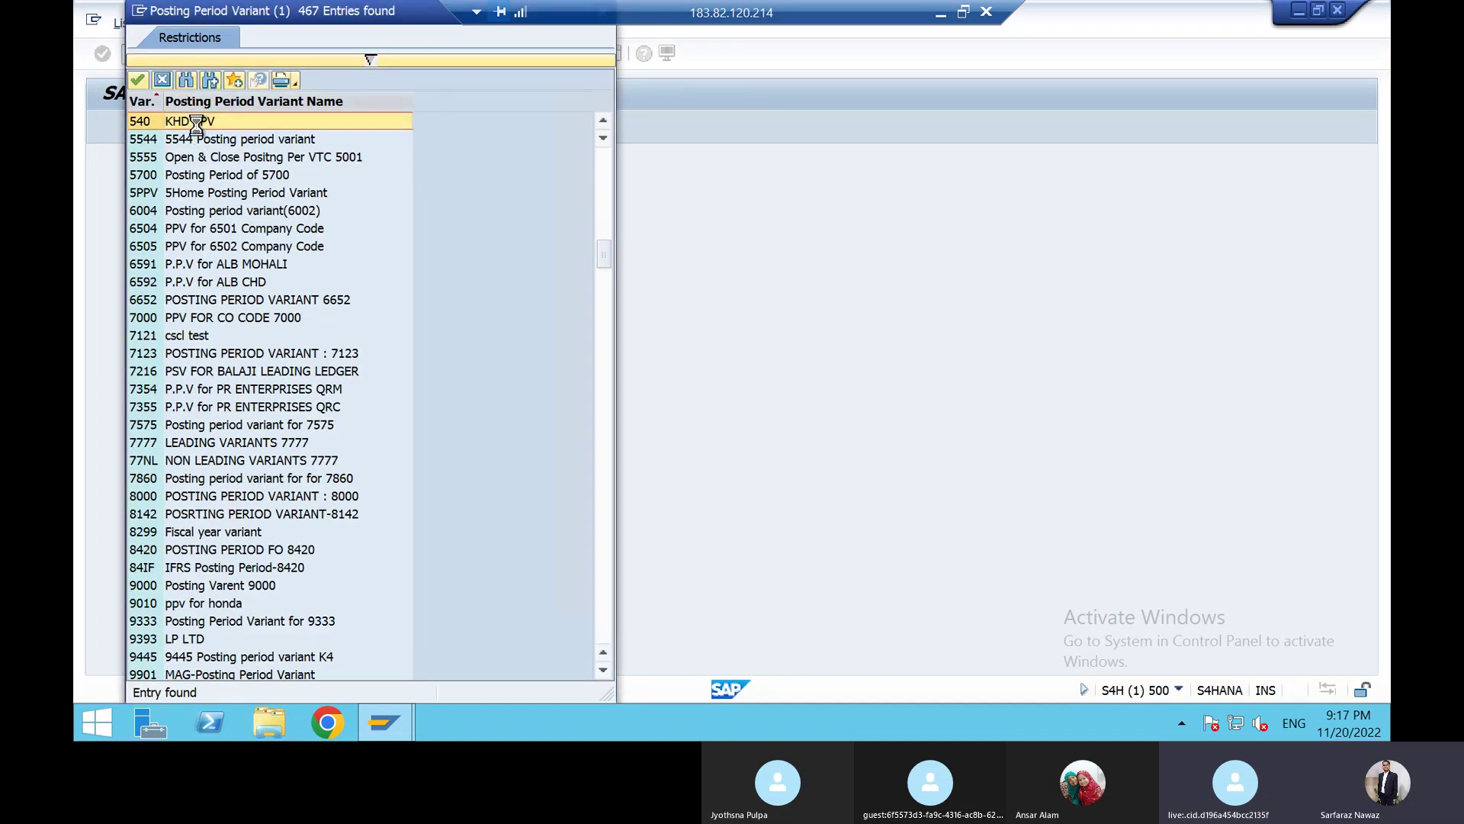
double_click(196, 125)
click(421, 350)
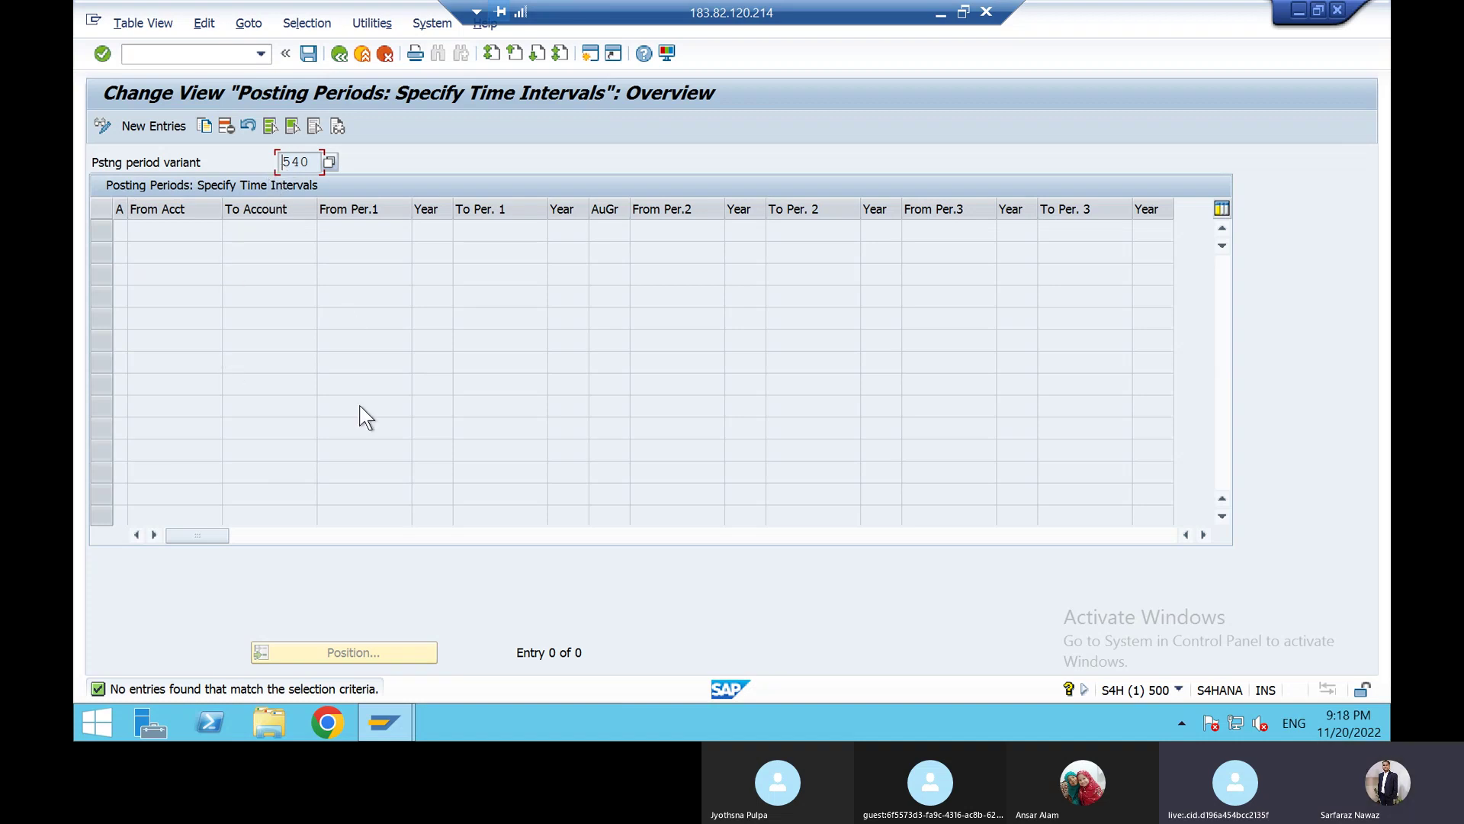
Start a new time interval entry, review the available account types and choose + (Valid for all account types)
click(163, 129)
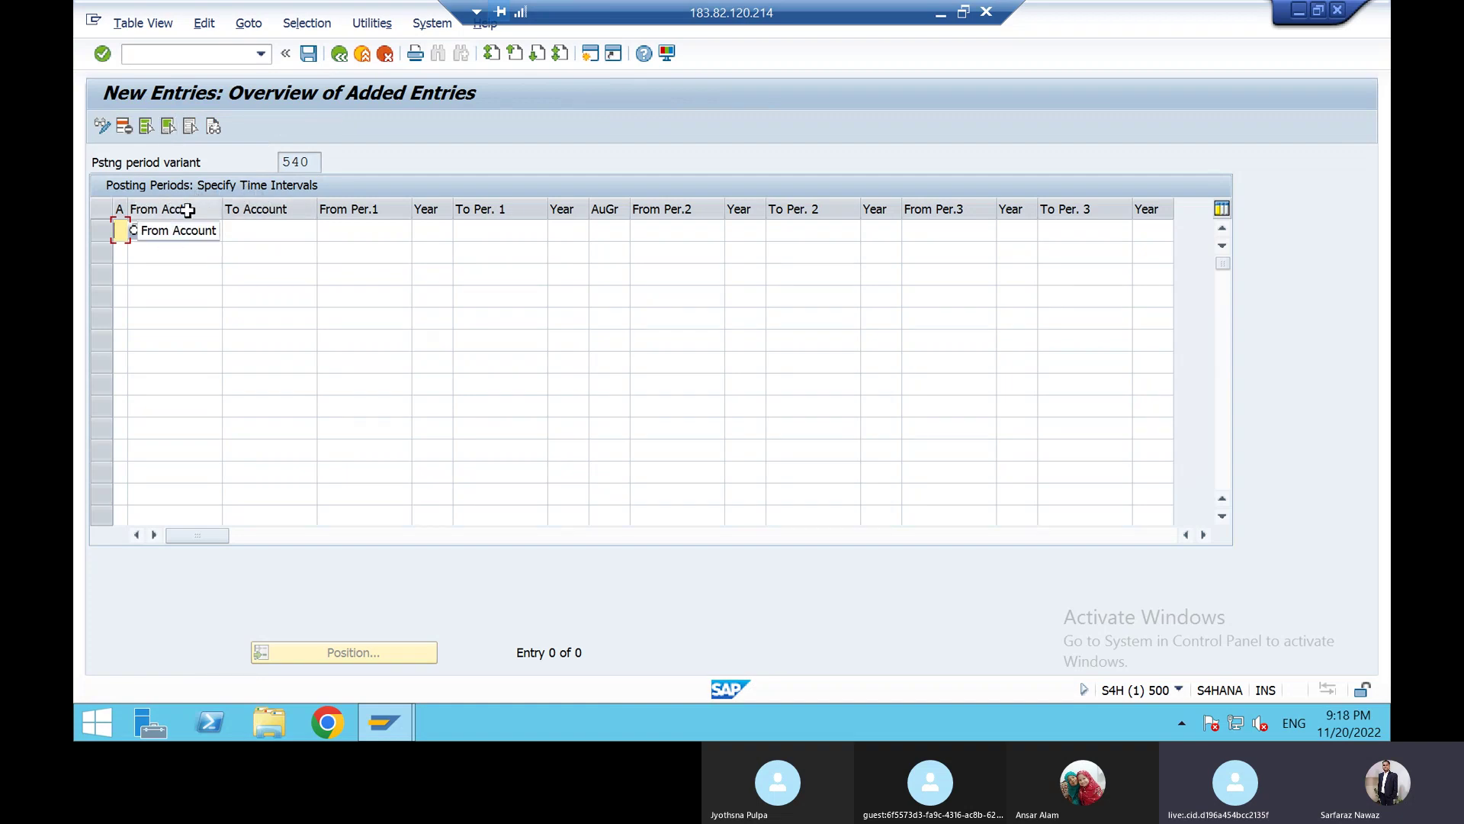
click(272, 231)
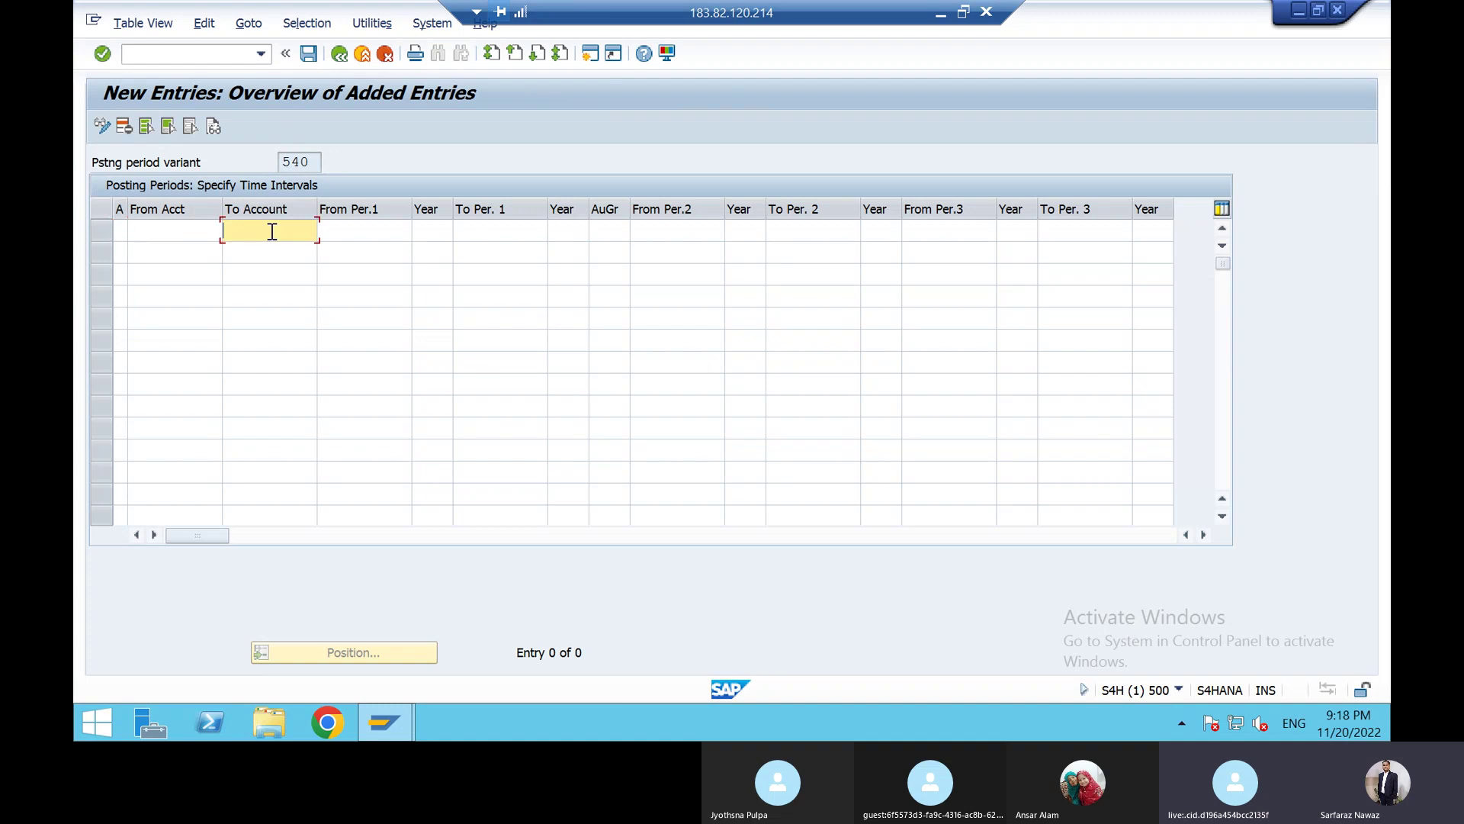
click(165, 233)
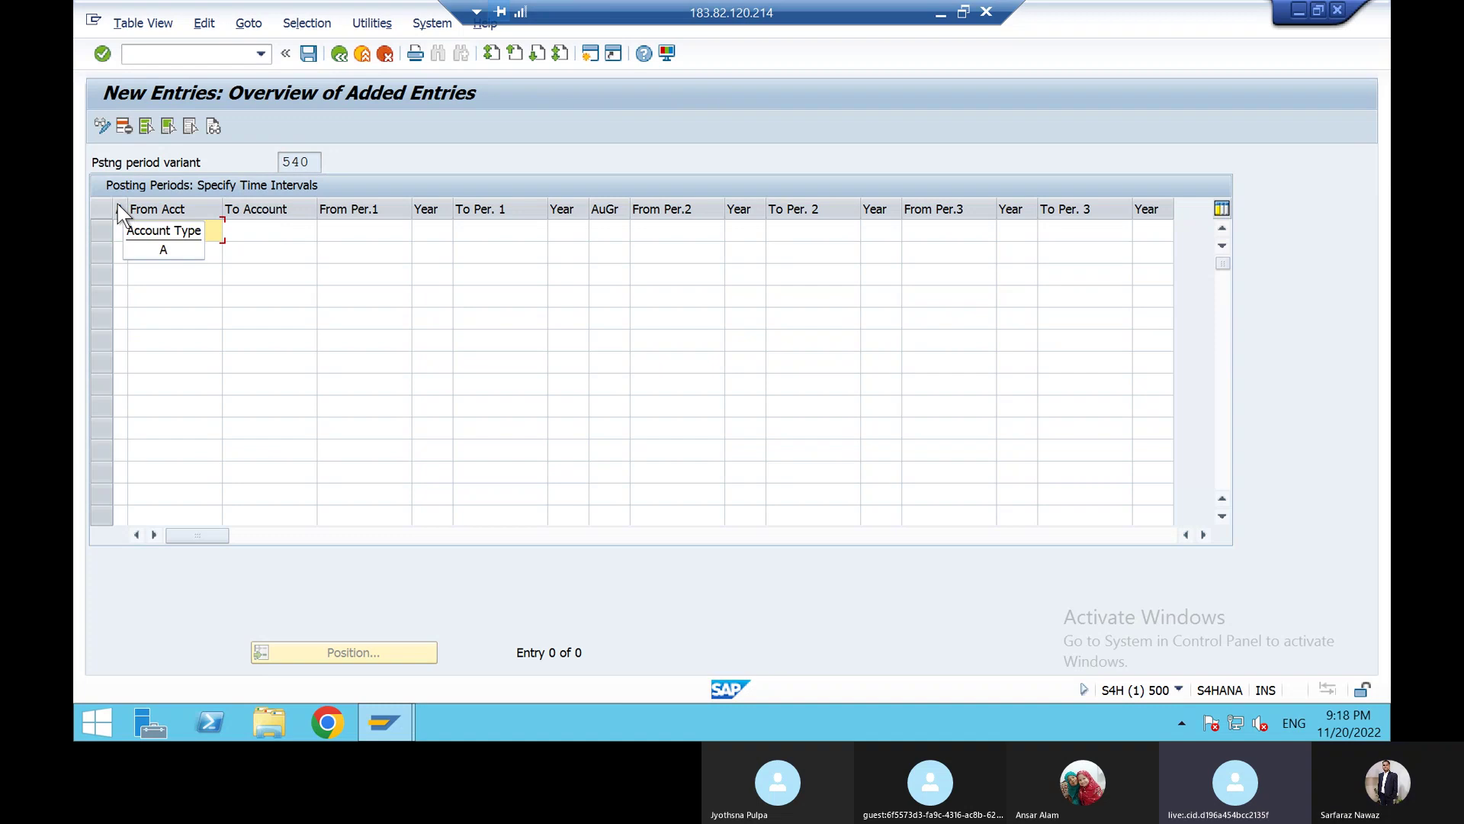
click(122, 231)
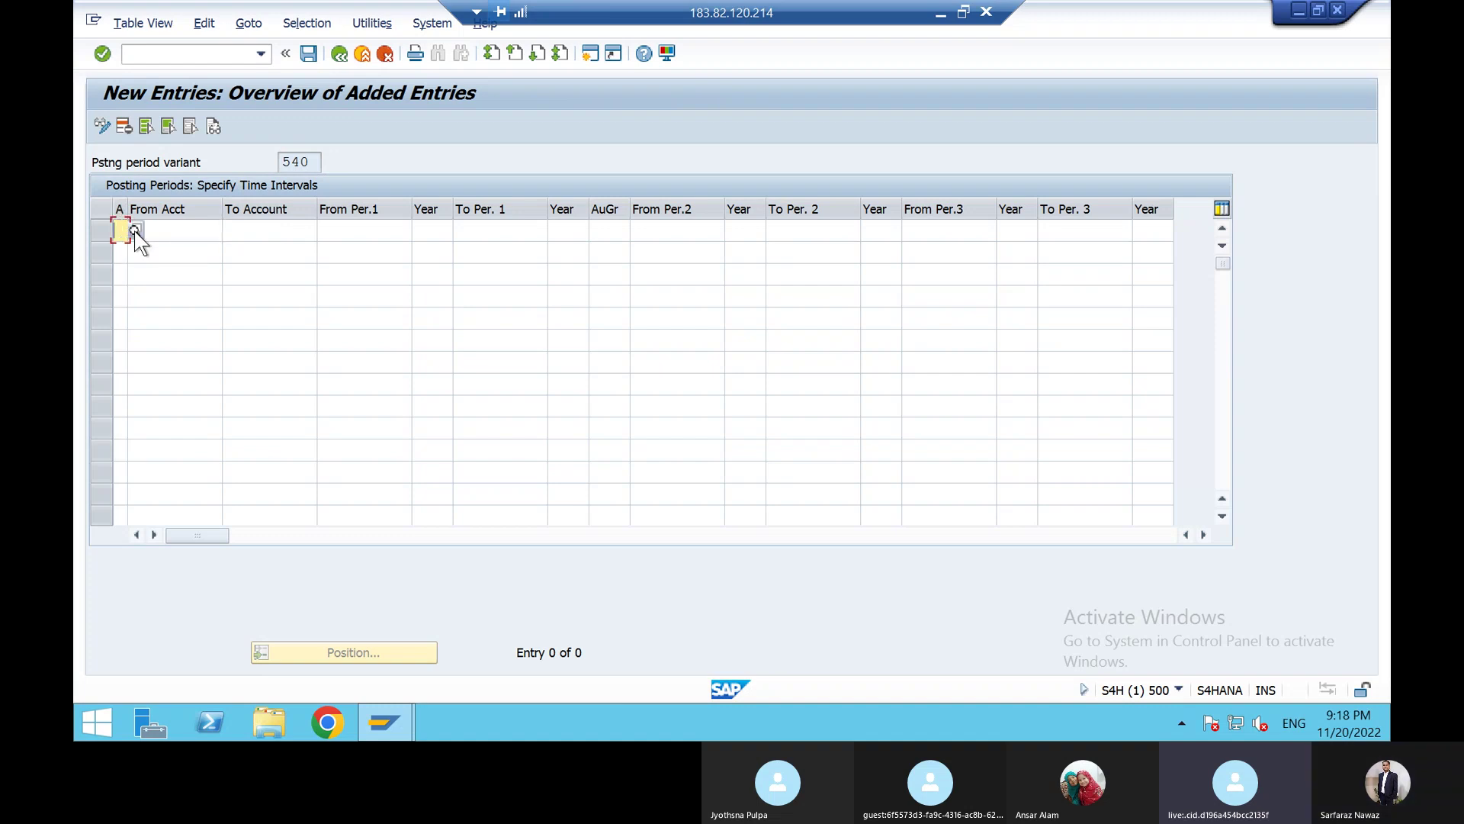
click(136, 231)
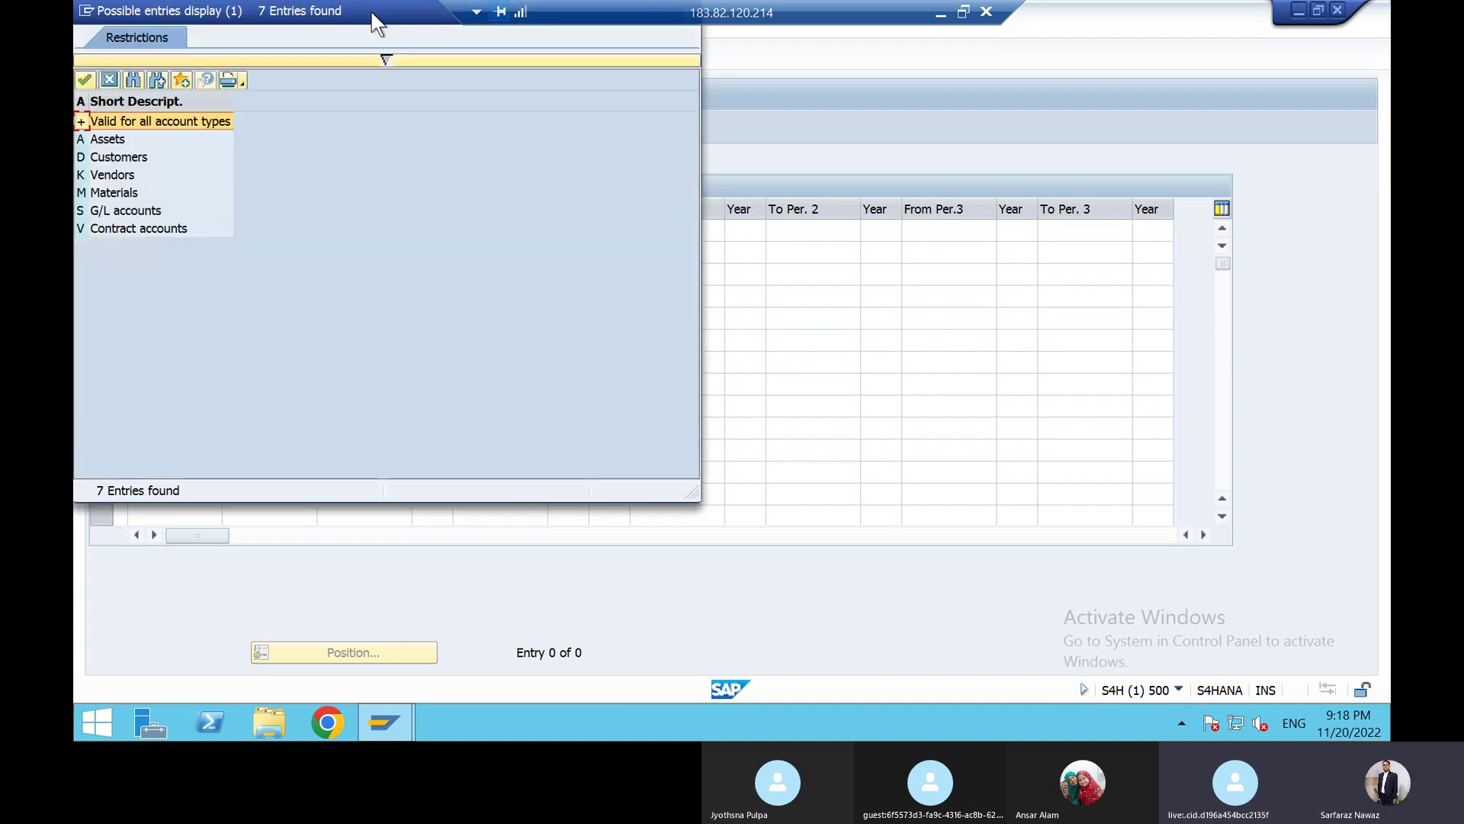
drag(373, 23, 457, 27)
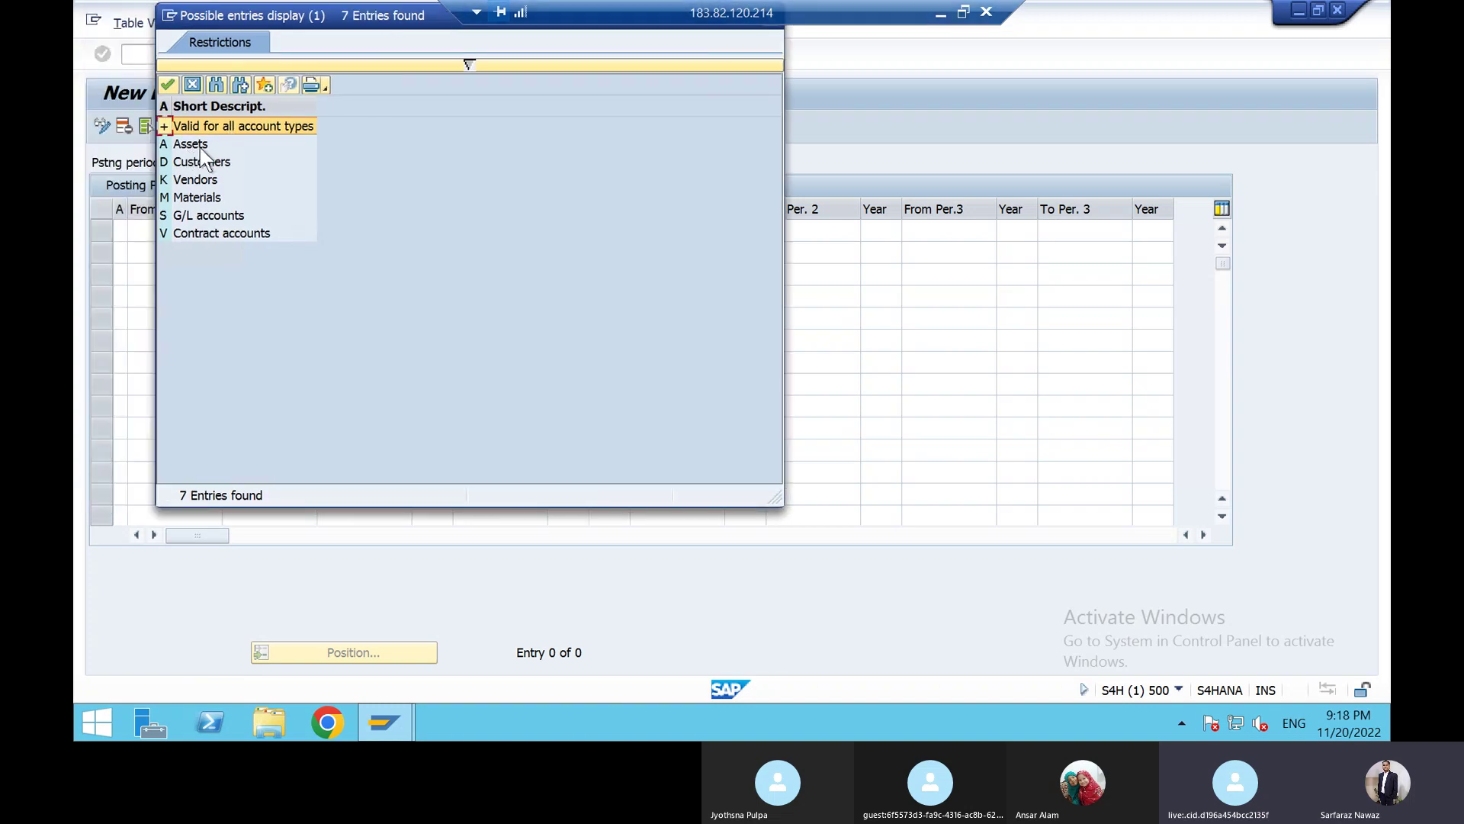
click(214, 162)
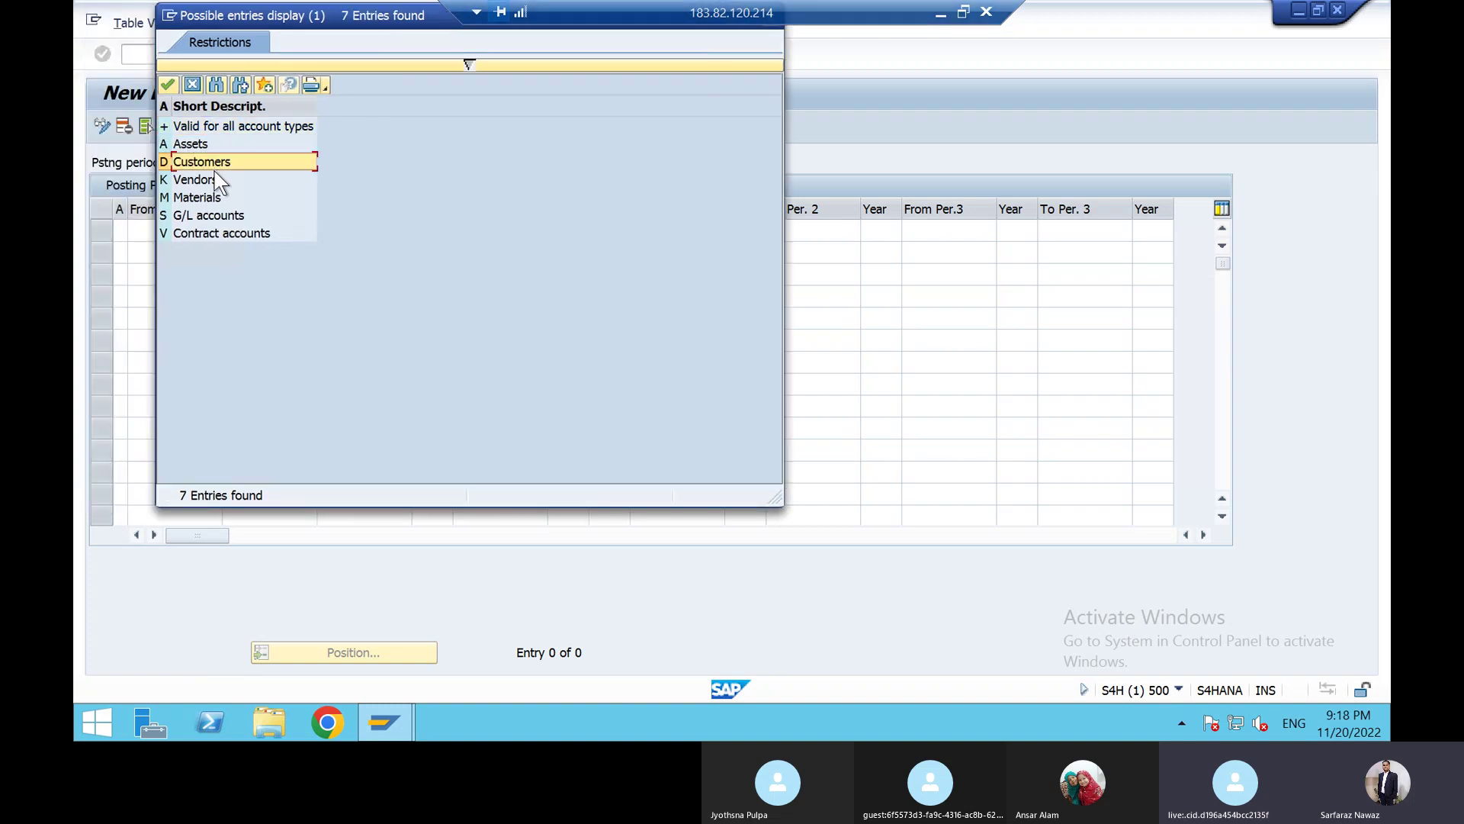
click(212, 182)
click(217, 200)
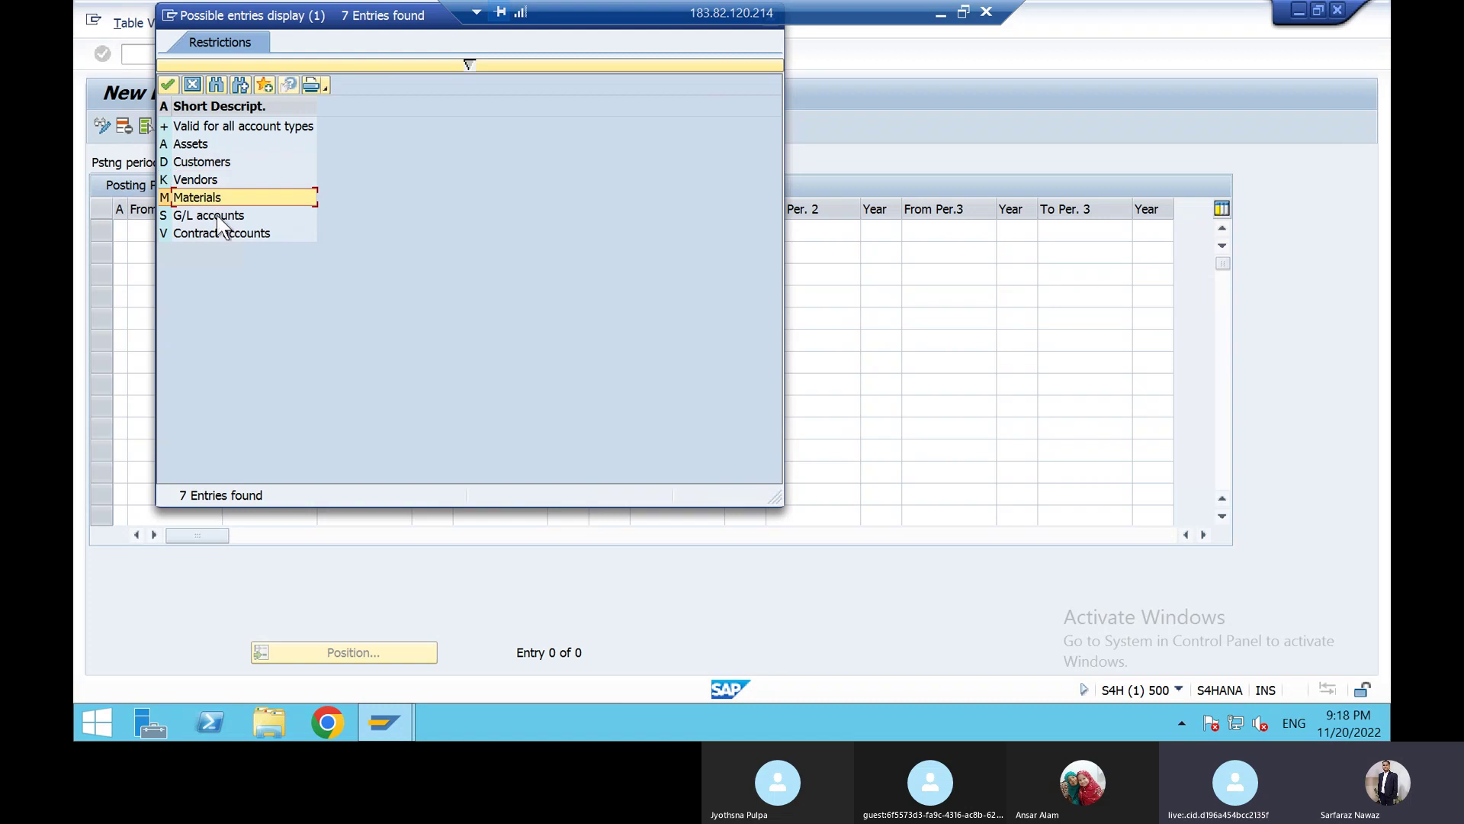
click(220, 219)
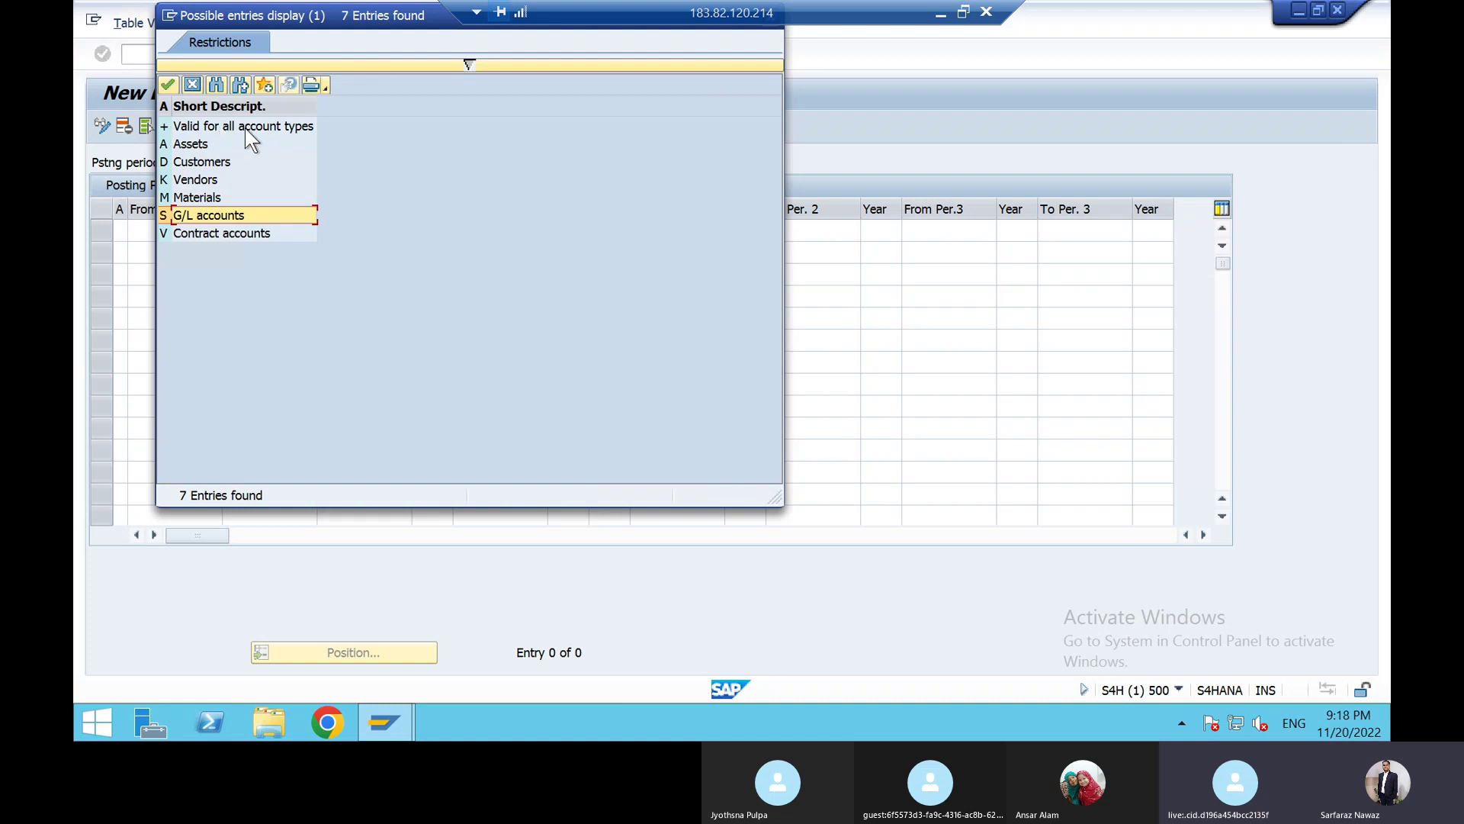
double_click(164, 128)
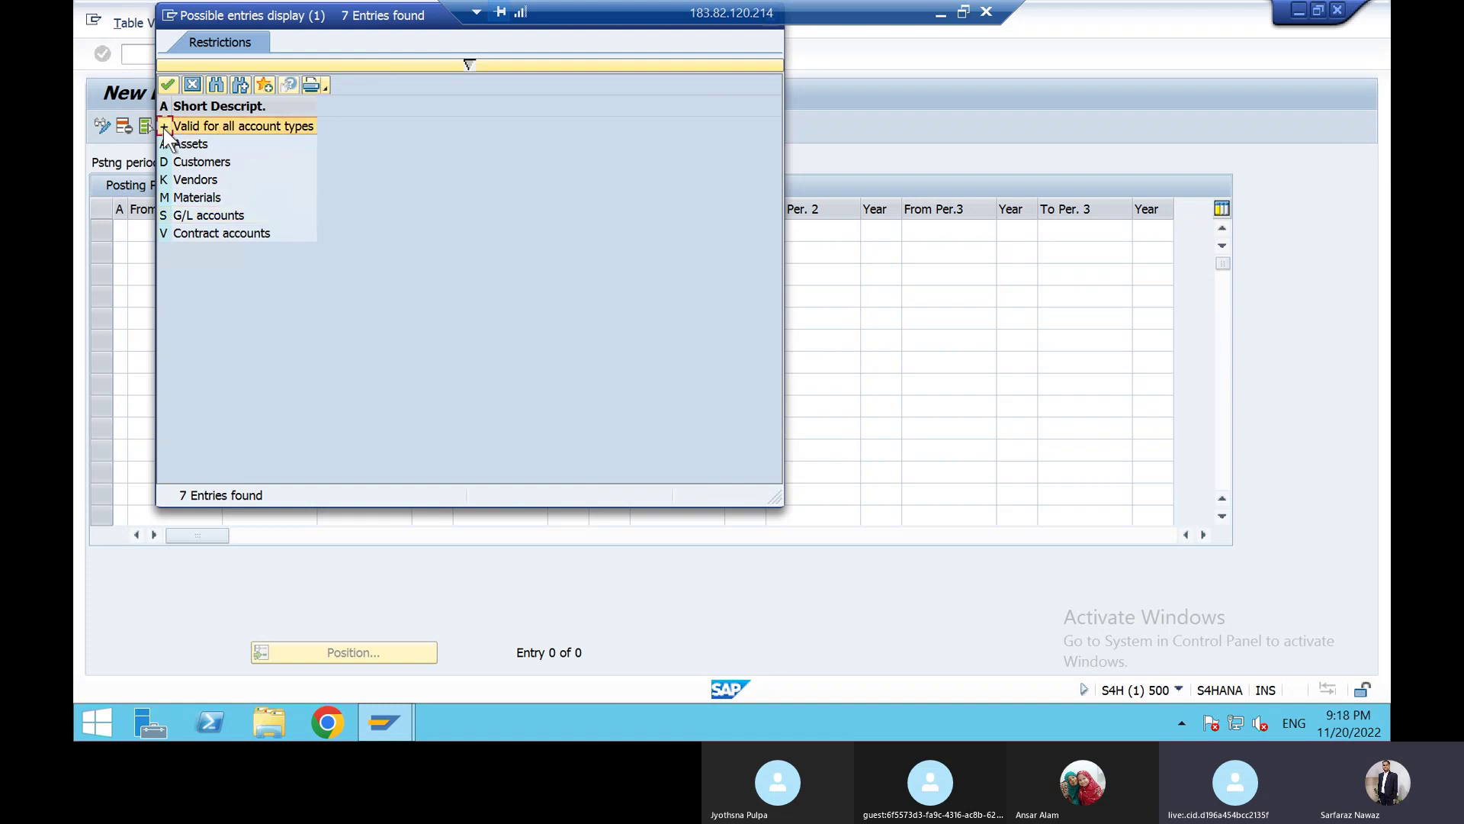
Start the first posting period interval of the all-account-types row at period 1 of year 2022
click(174, 229)
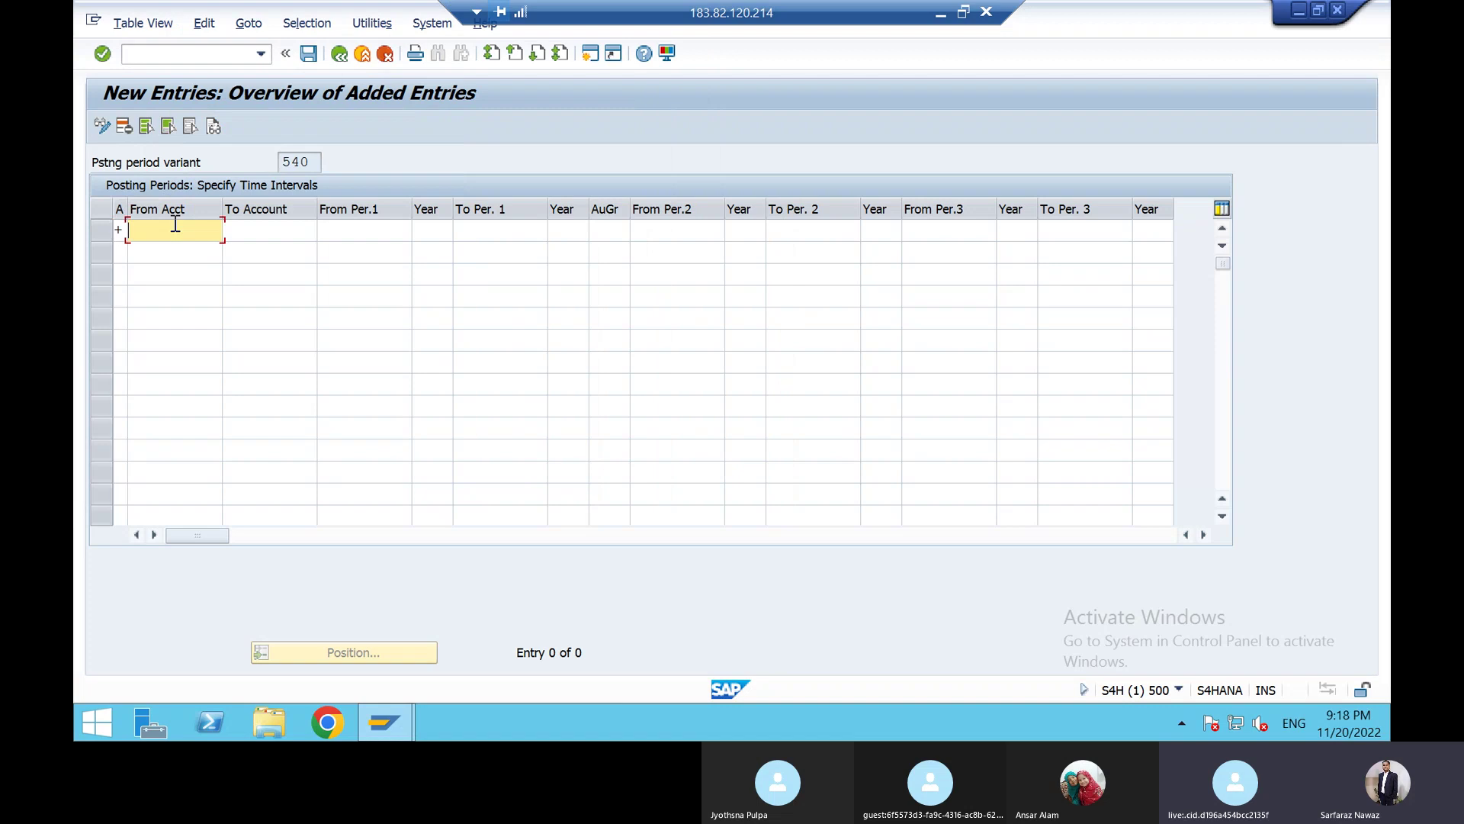
click(365, 230)
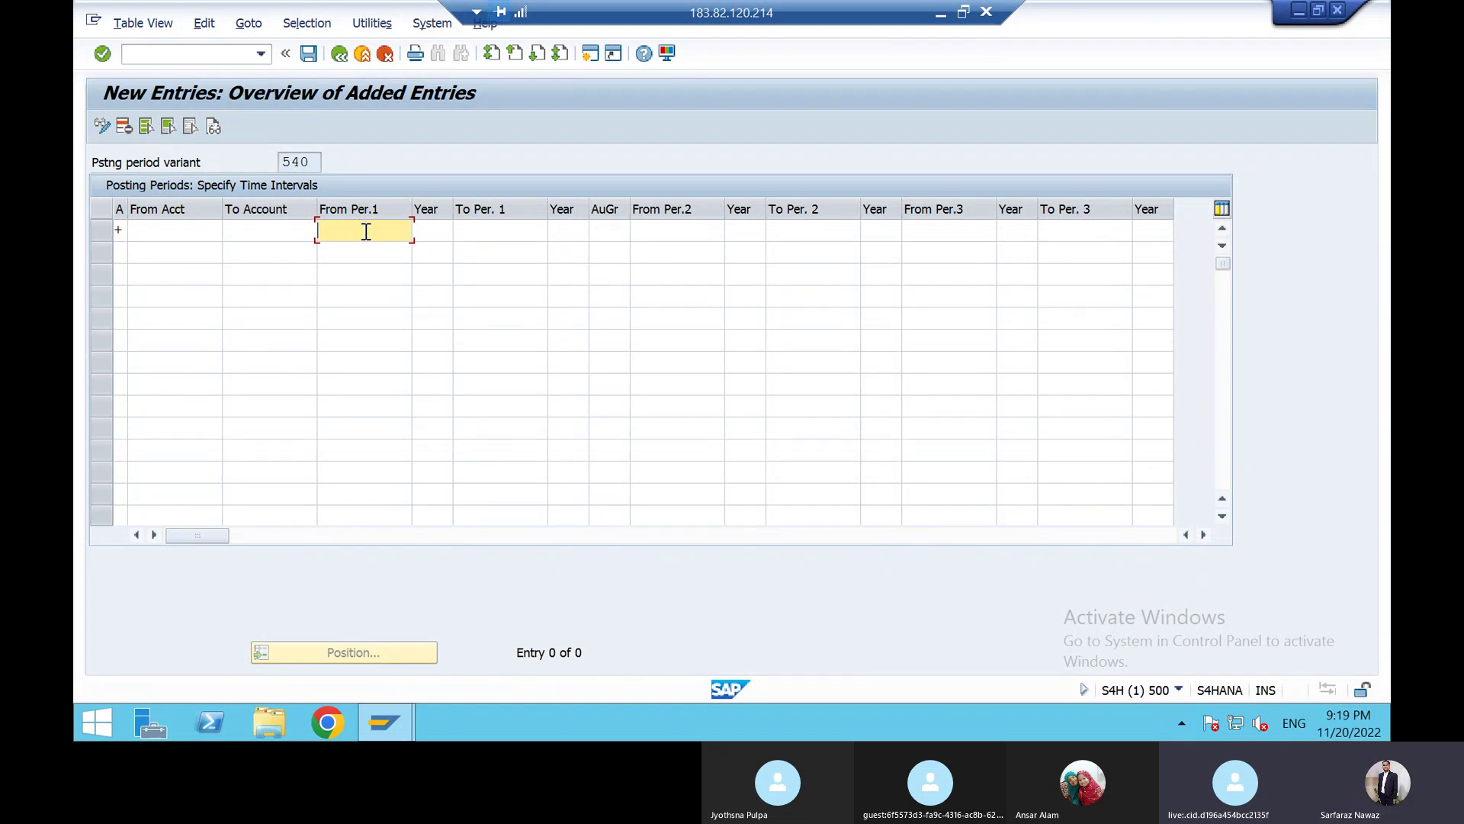
text(1)
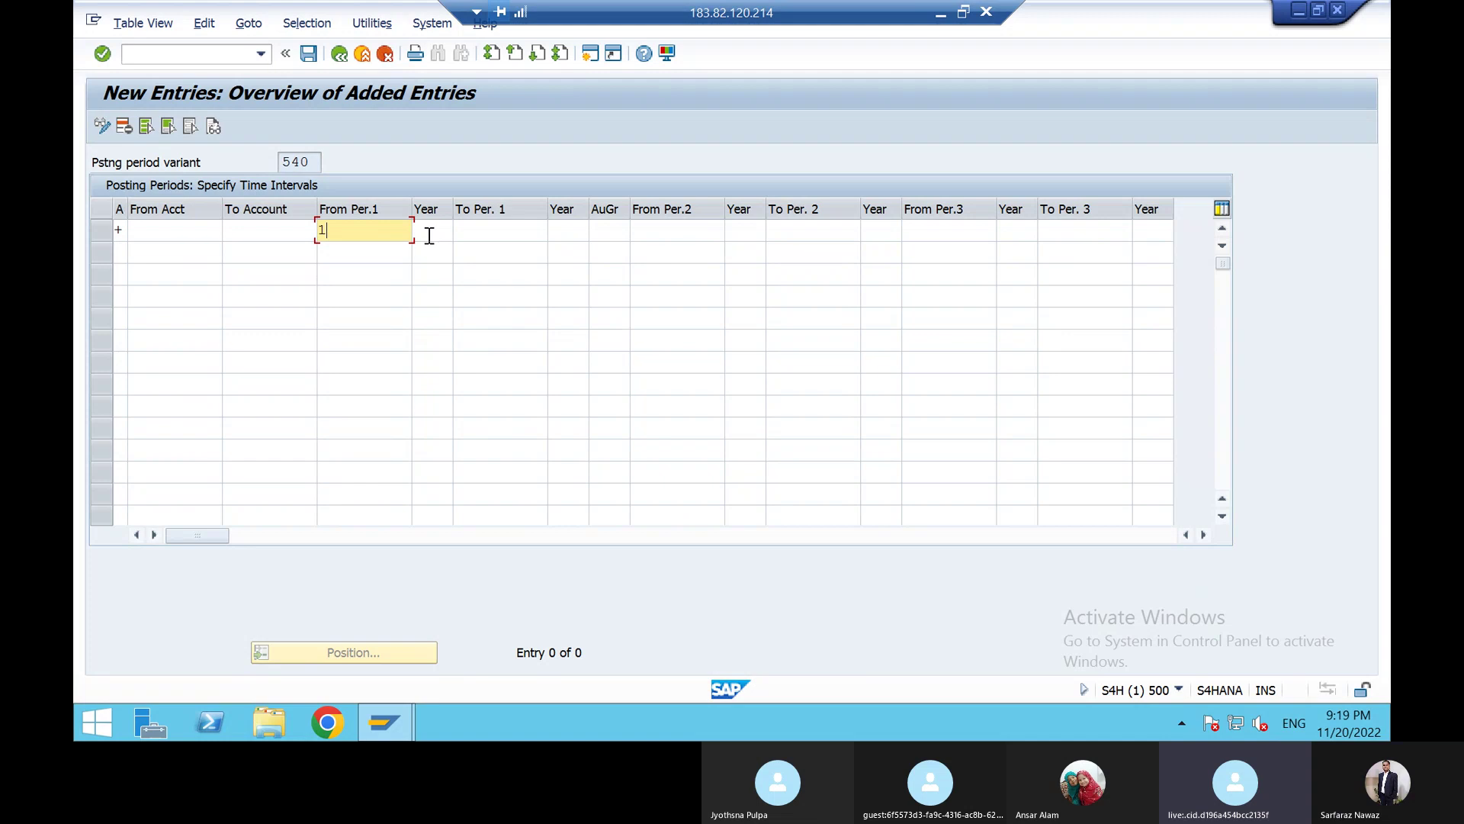
text(20)
key(BackSpace)
key(BackSpace)
key(BackSpace)
text(202)
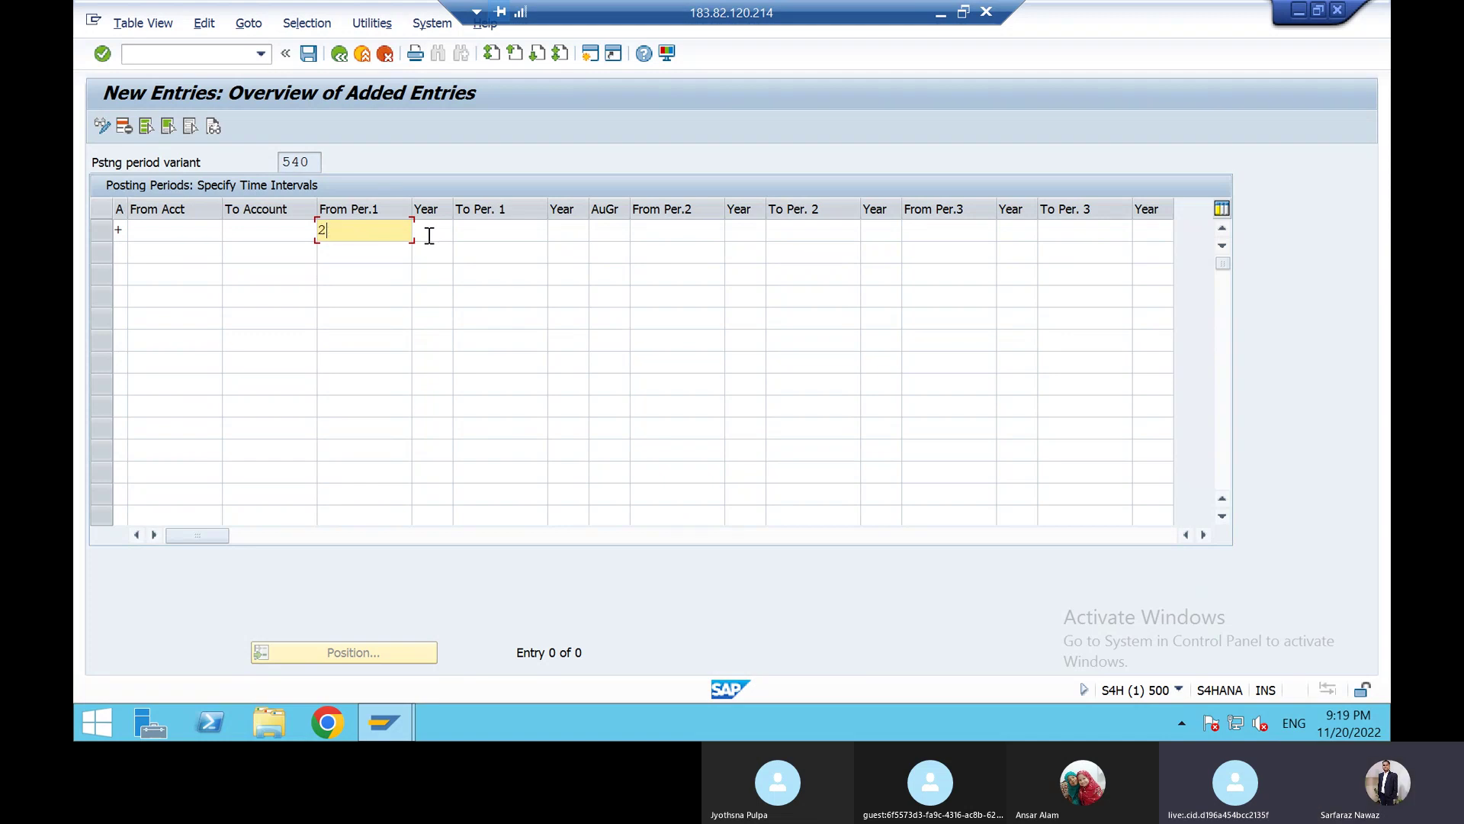
key(BackSpace)
key(BackSpace)
key(BackSpace)
text(1)
key(Tab)
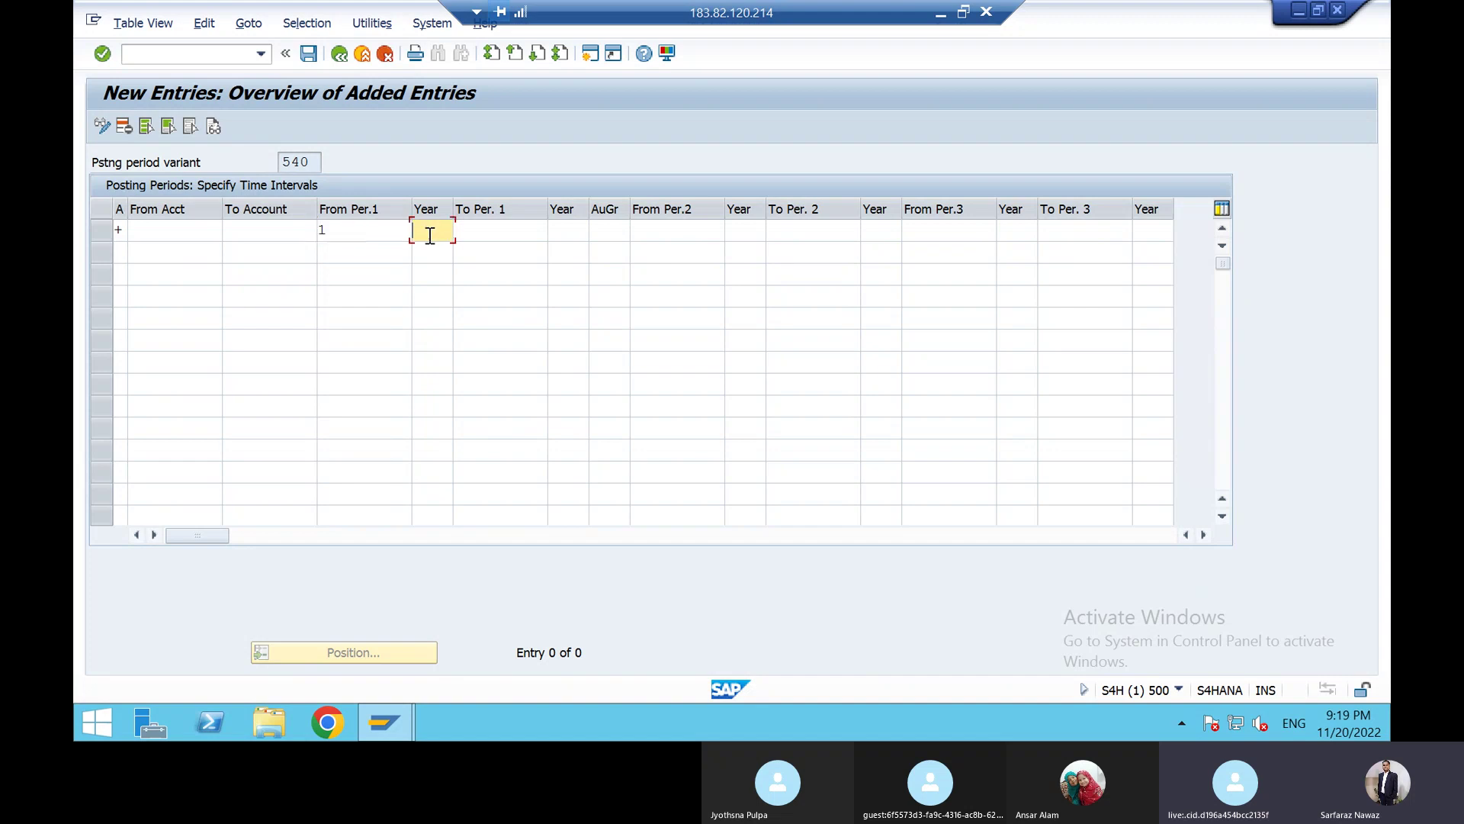
text(2022)
End the first posting period interval of the all-account-types row at period 31 of year 2022
key(Tab)
text(31)
click(566, 232)
text(2022)
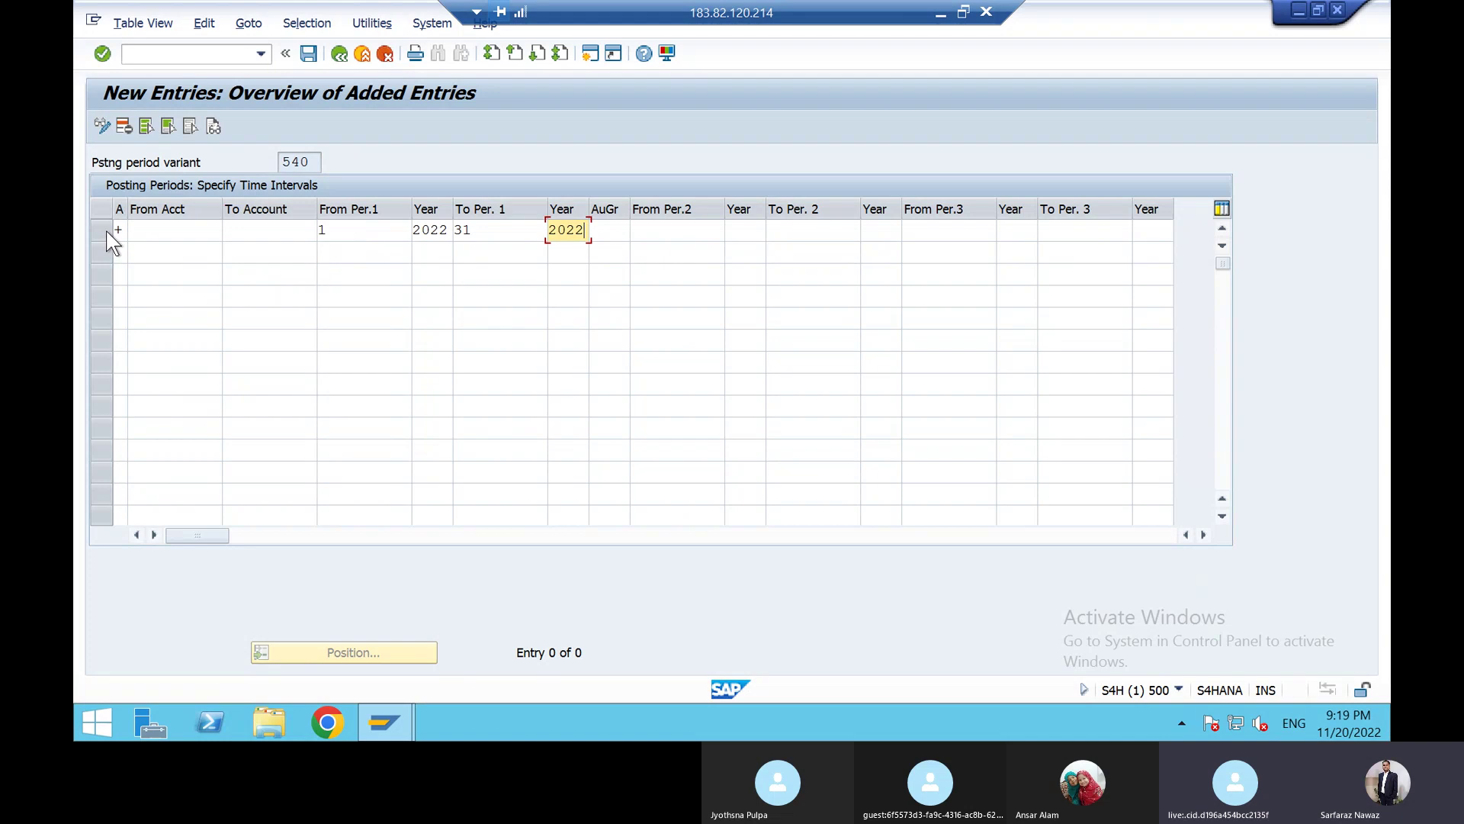
Review the possible account types for the first row, from Assets to G/L accounts, and close the list without changing the selection
click(144, 229)
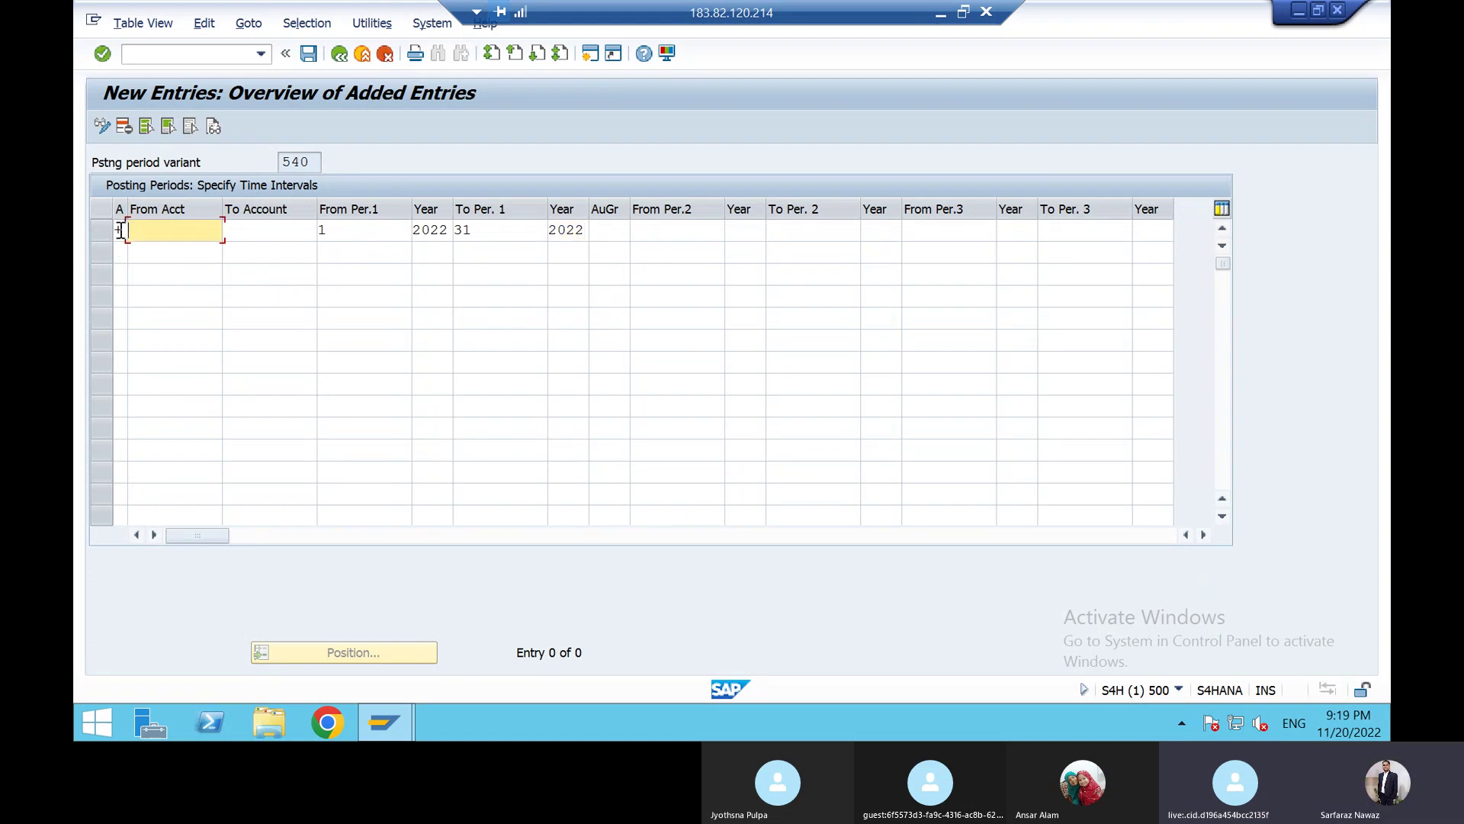
click(120, 229)
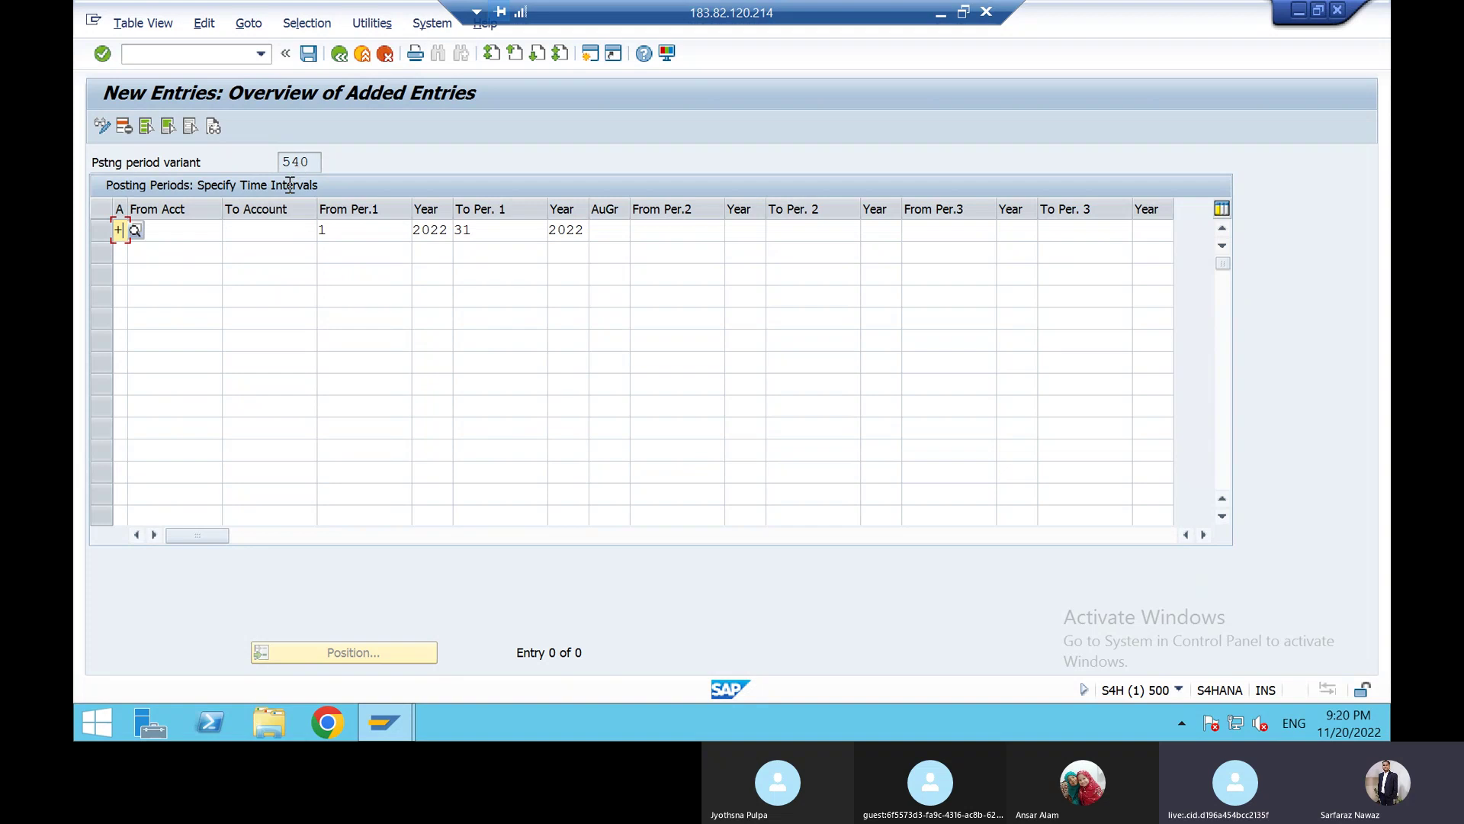
click(135, 230)
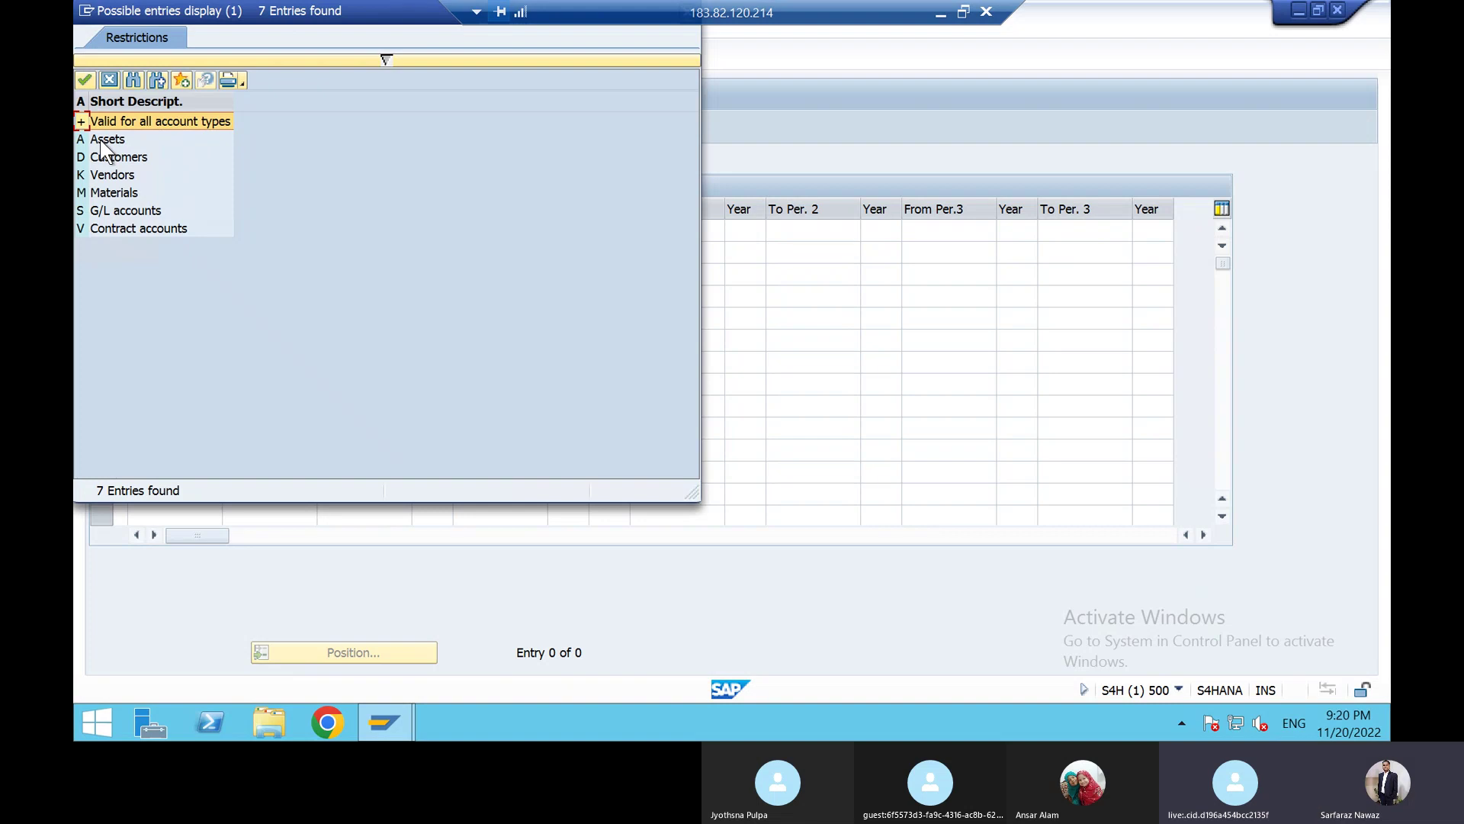
click(124, 142)
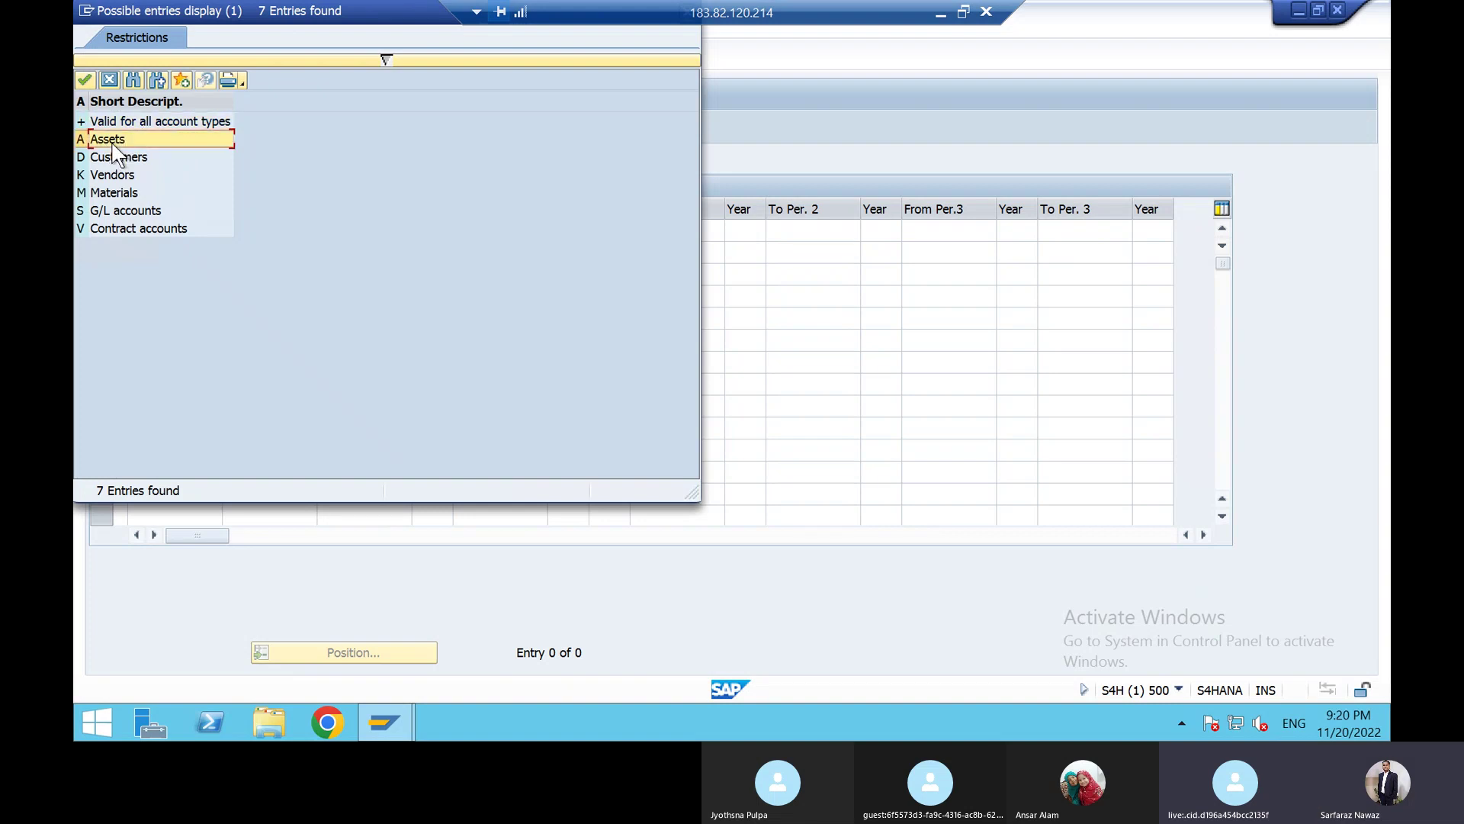
click(129, 158)
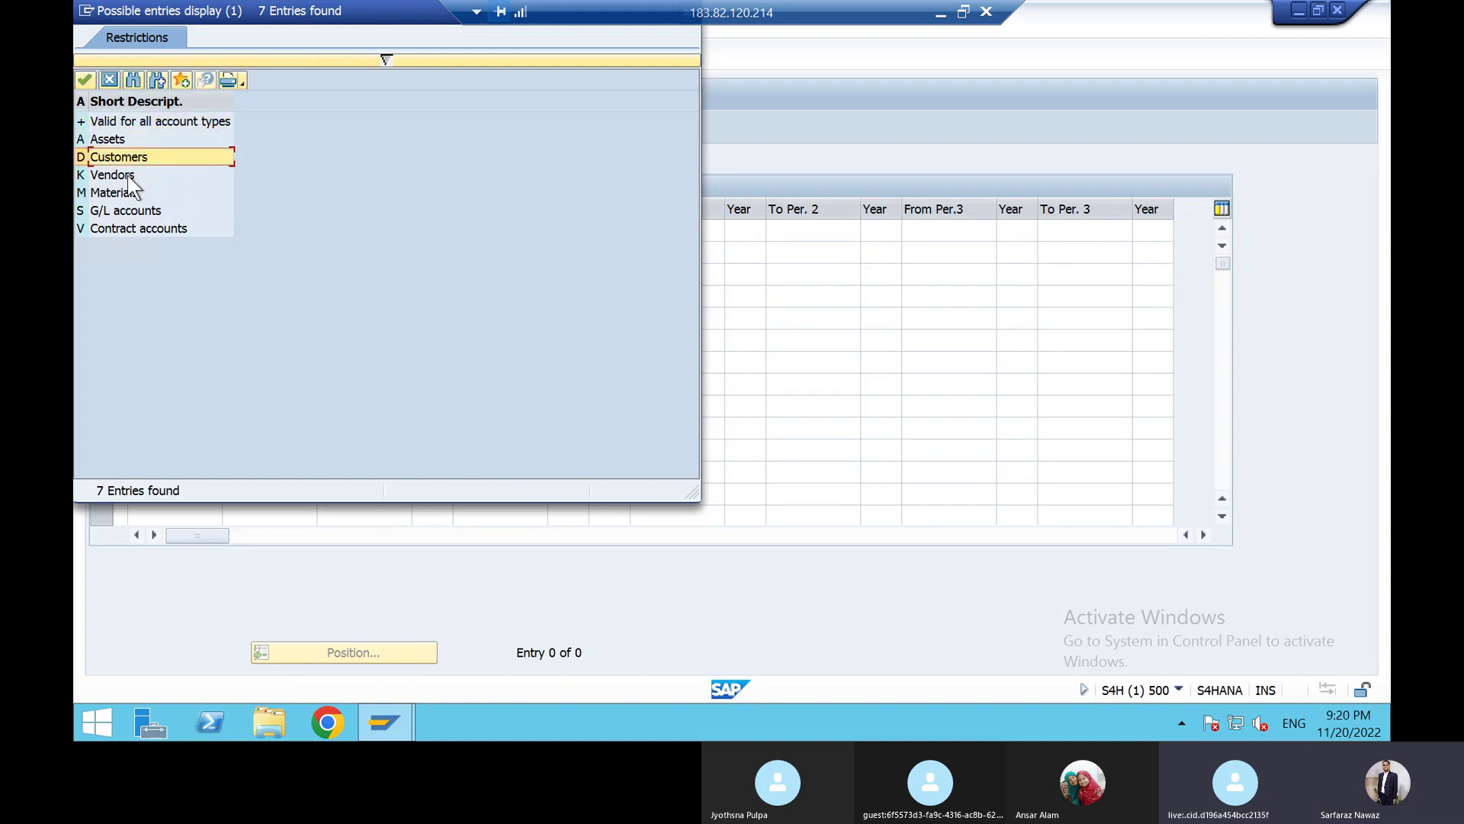
click(128, 176)
click(129, 192)
click(142, 213)
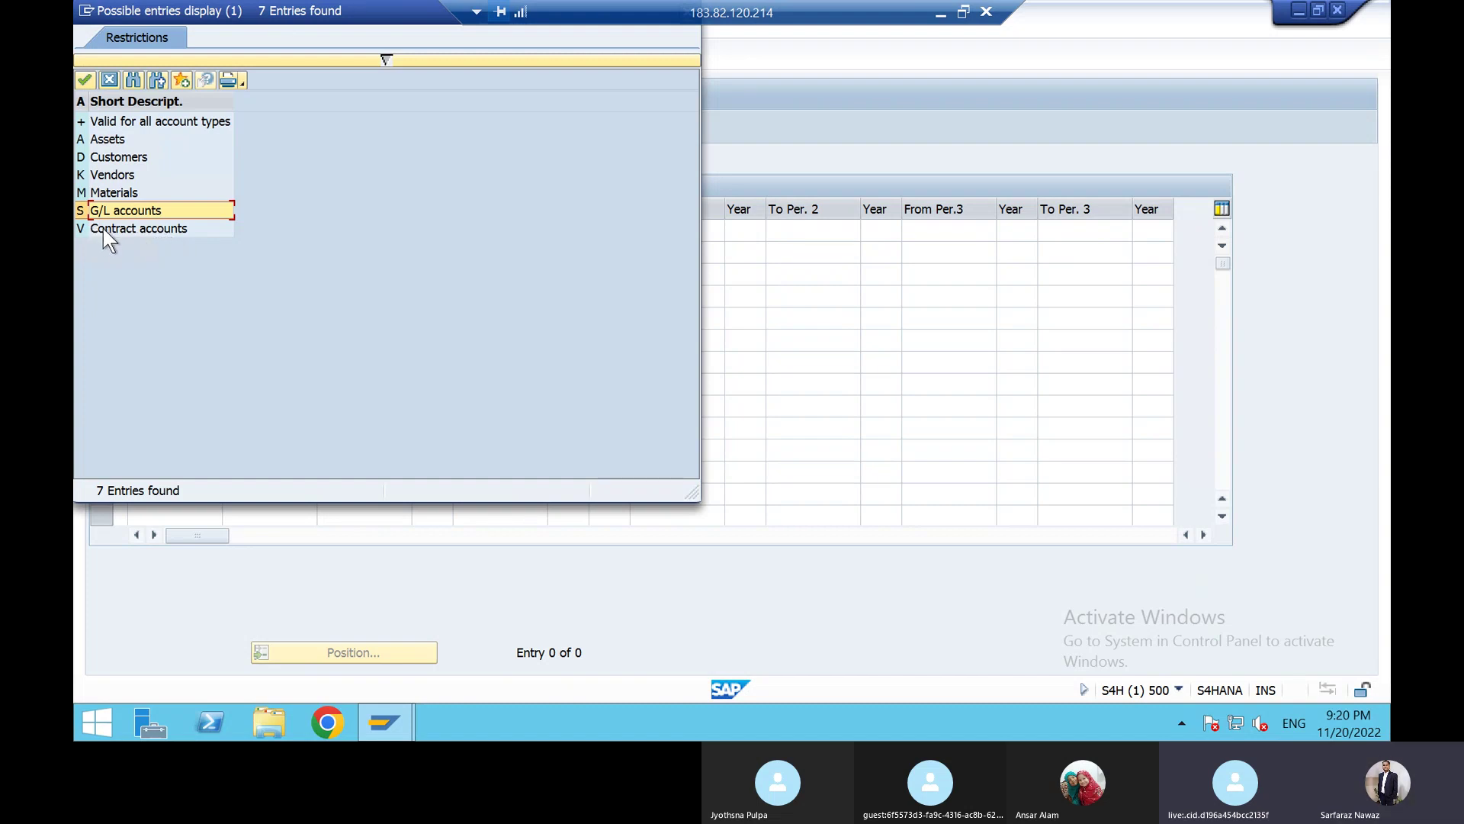
click(111, 143)
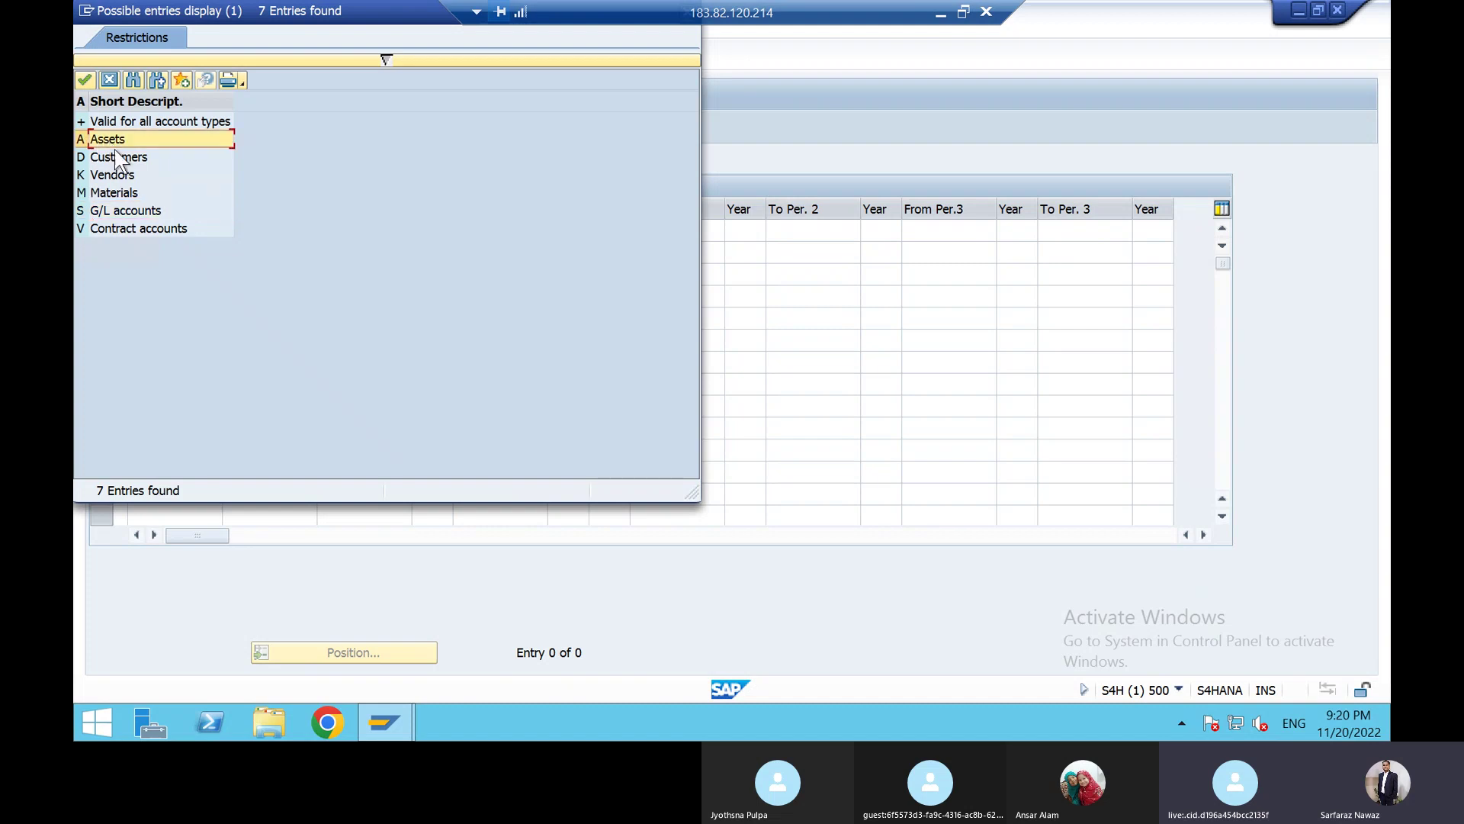
click(120, 159)
click(124, 177)
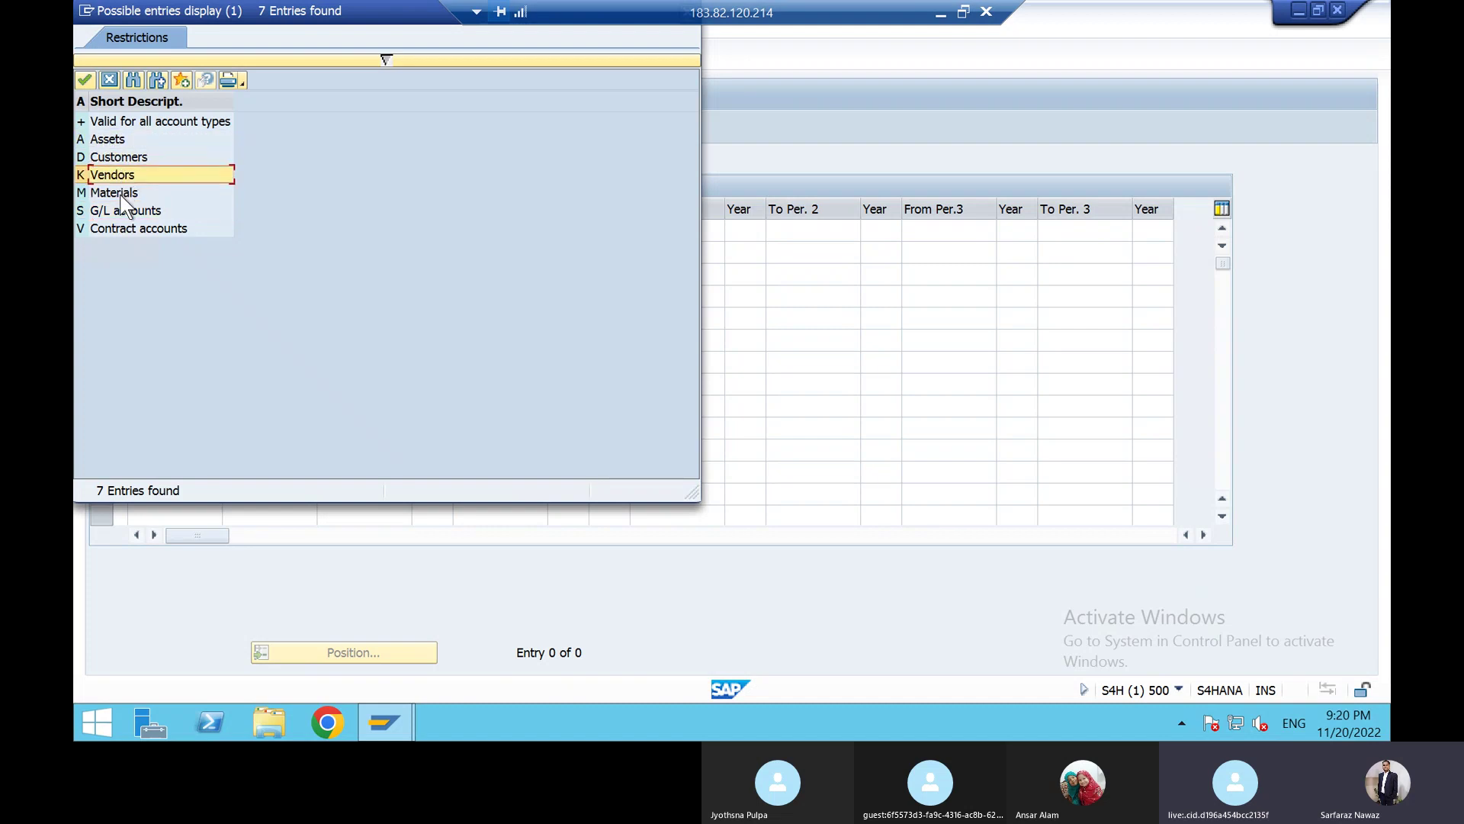
click(127, 213)
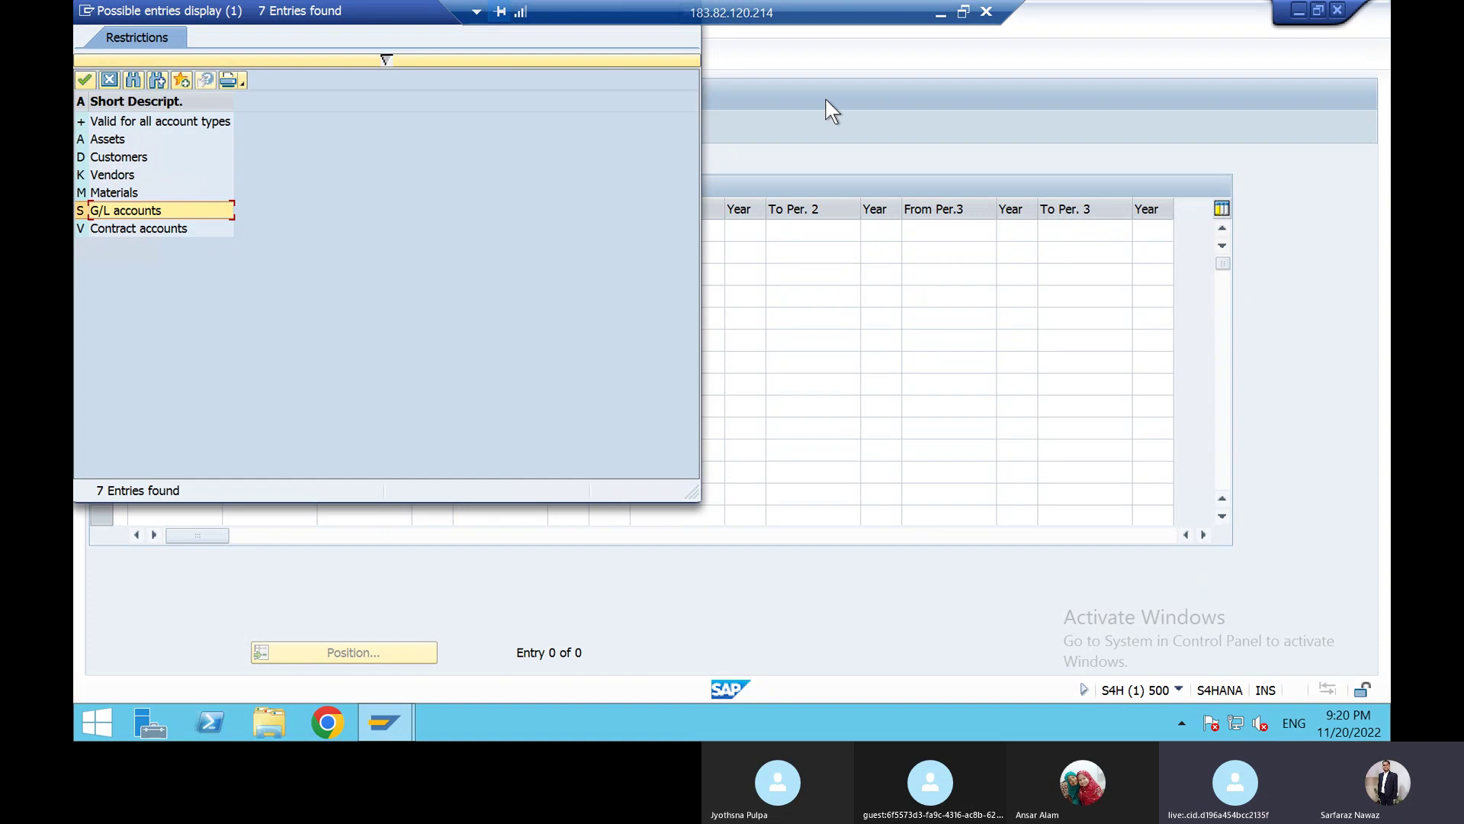
key(Escape)
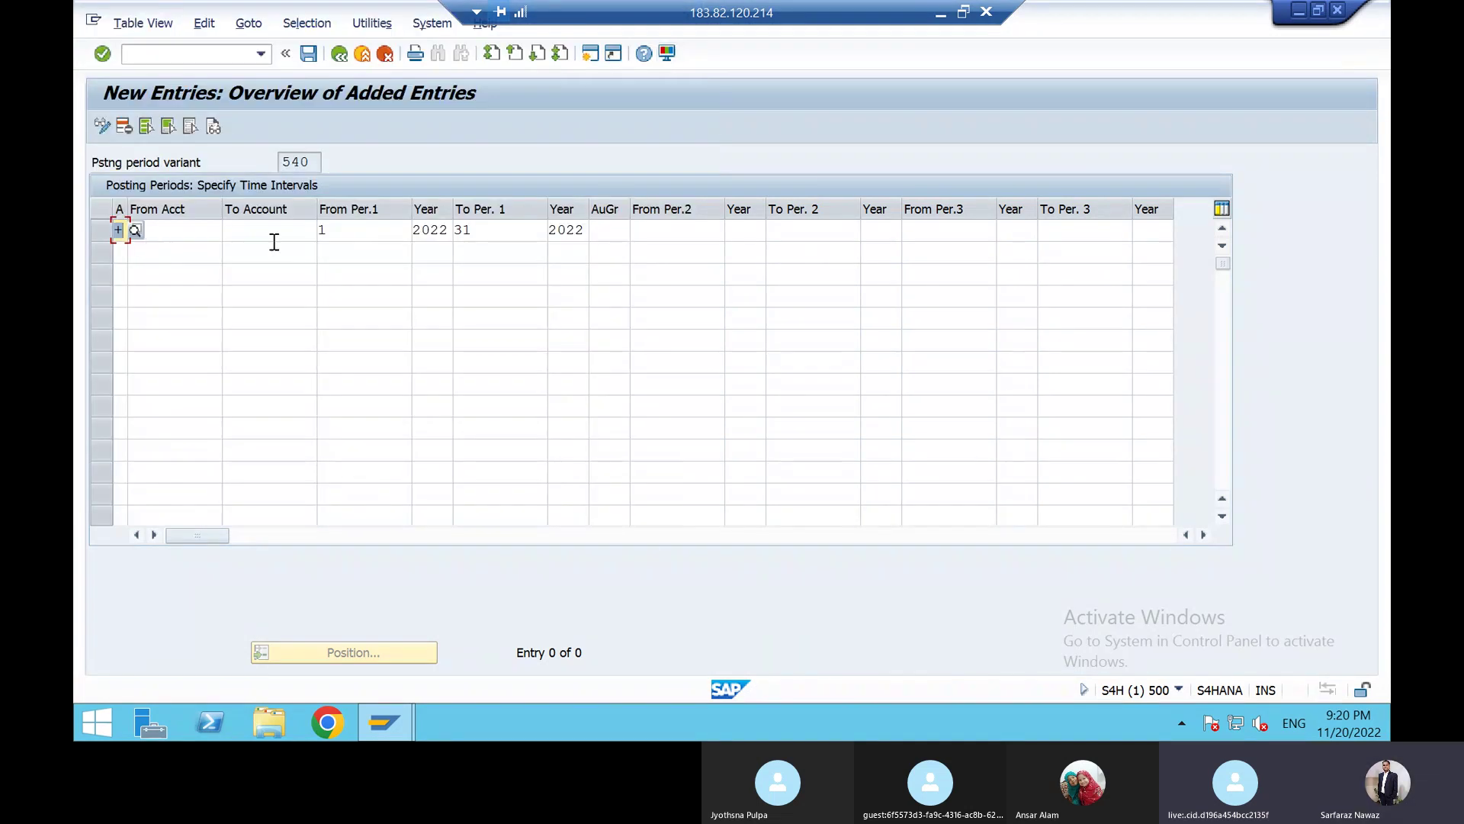
Correct the end period of the first interval in the all-account-types row to 12
click(353, 228)
click(512, 229)
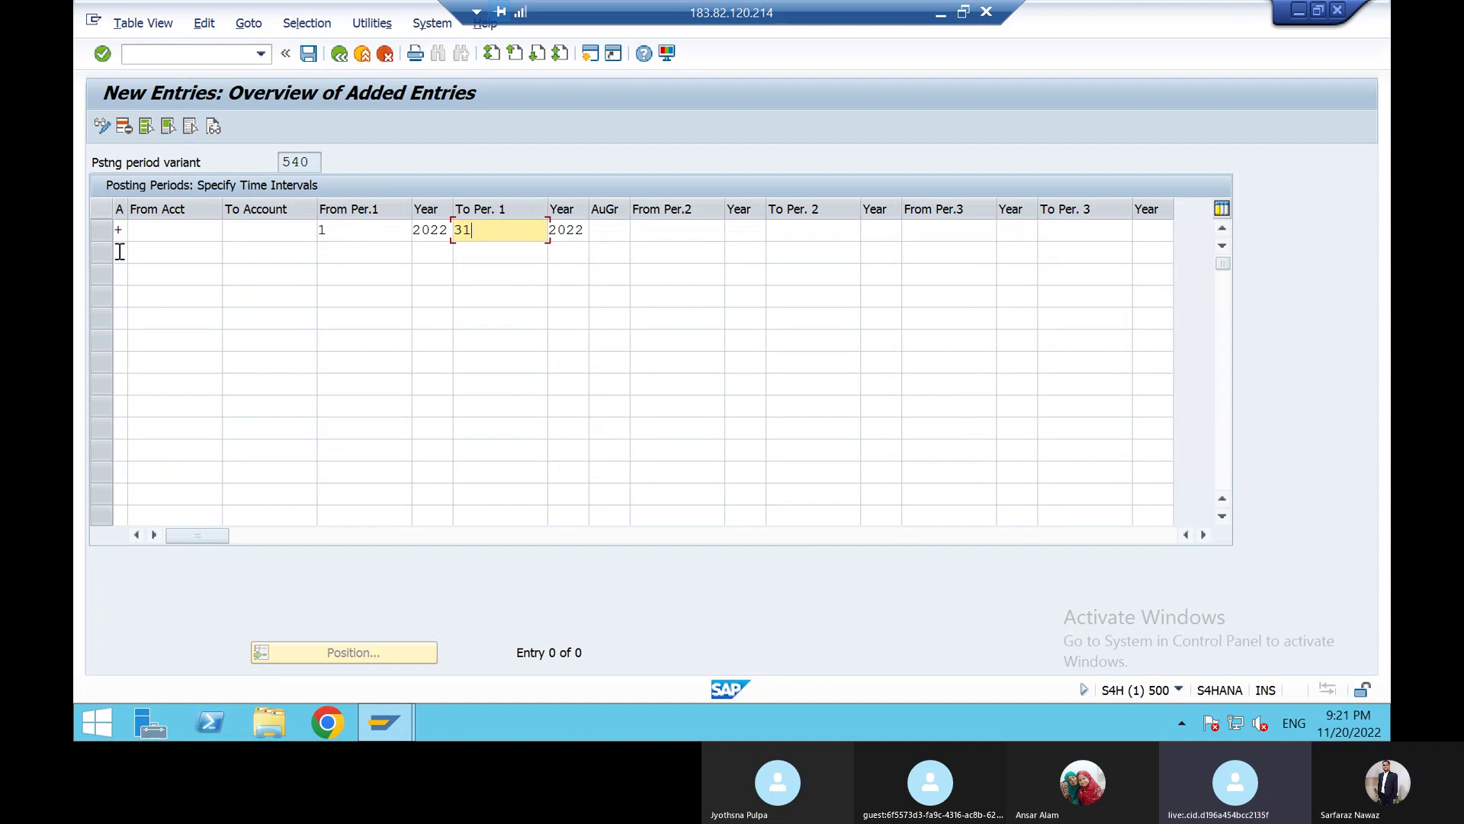
key(BackSpace)
key(BackSpace)
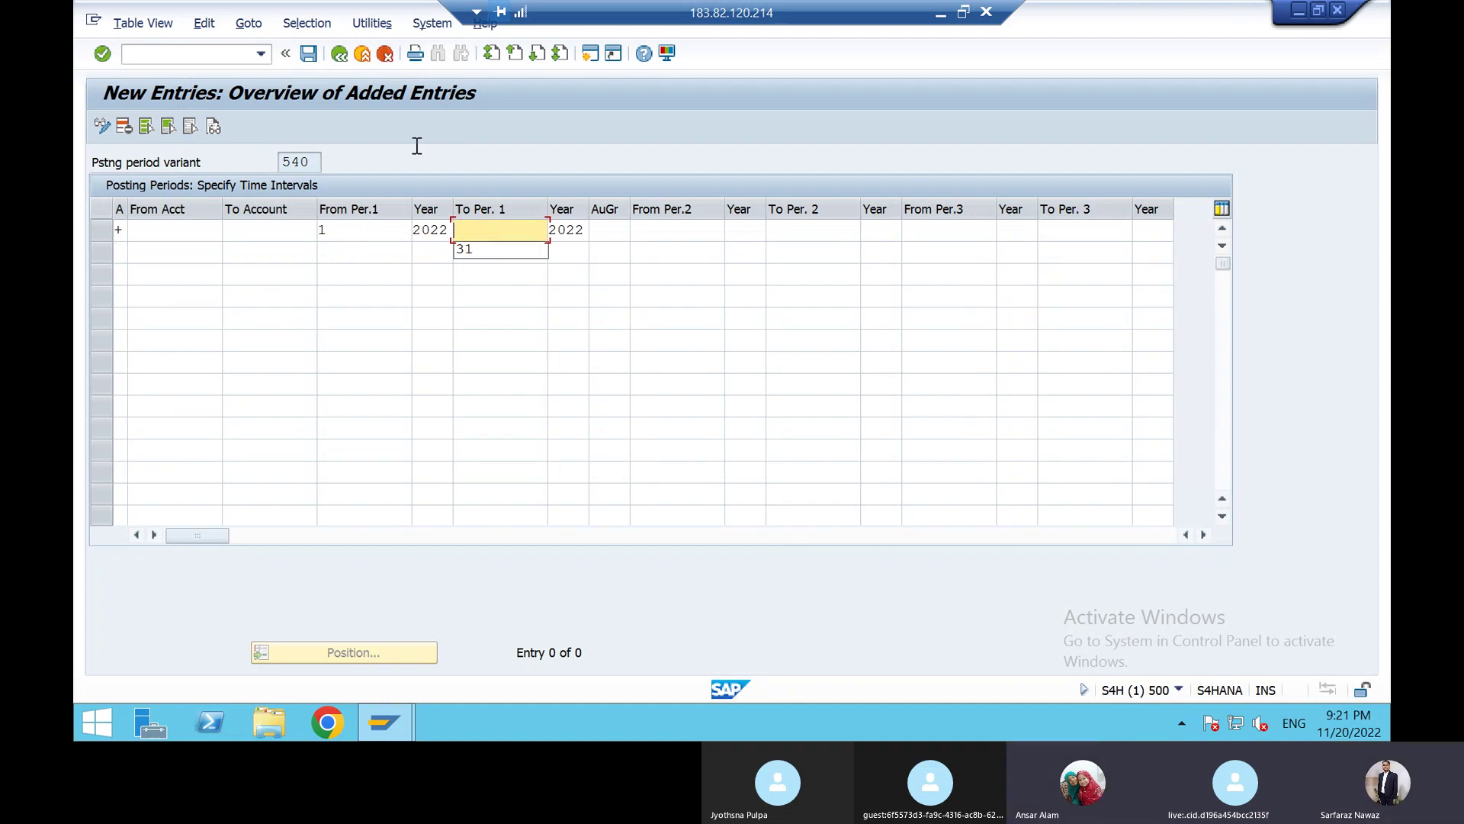
text(12)
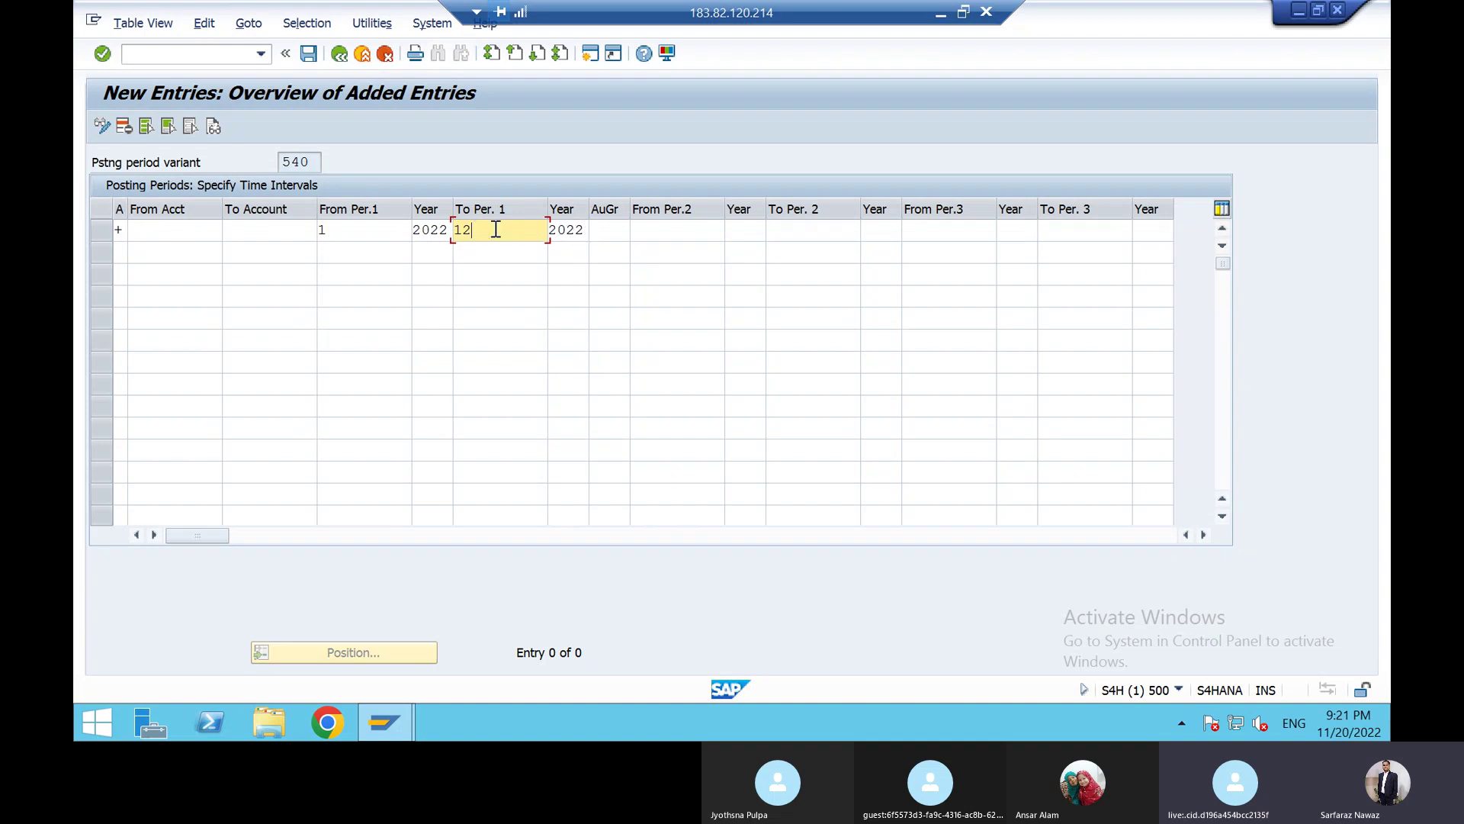
click(581, 232)
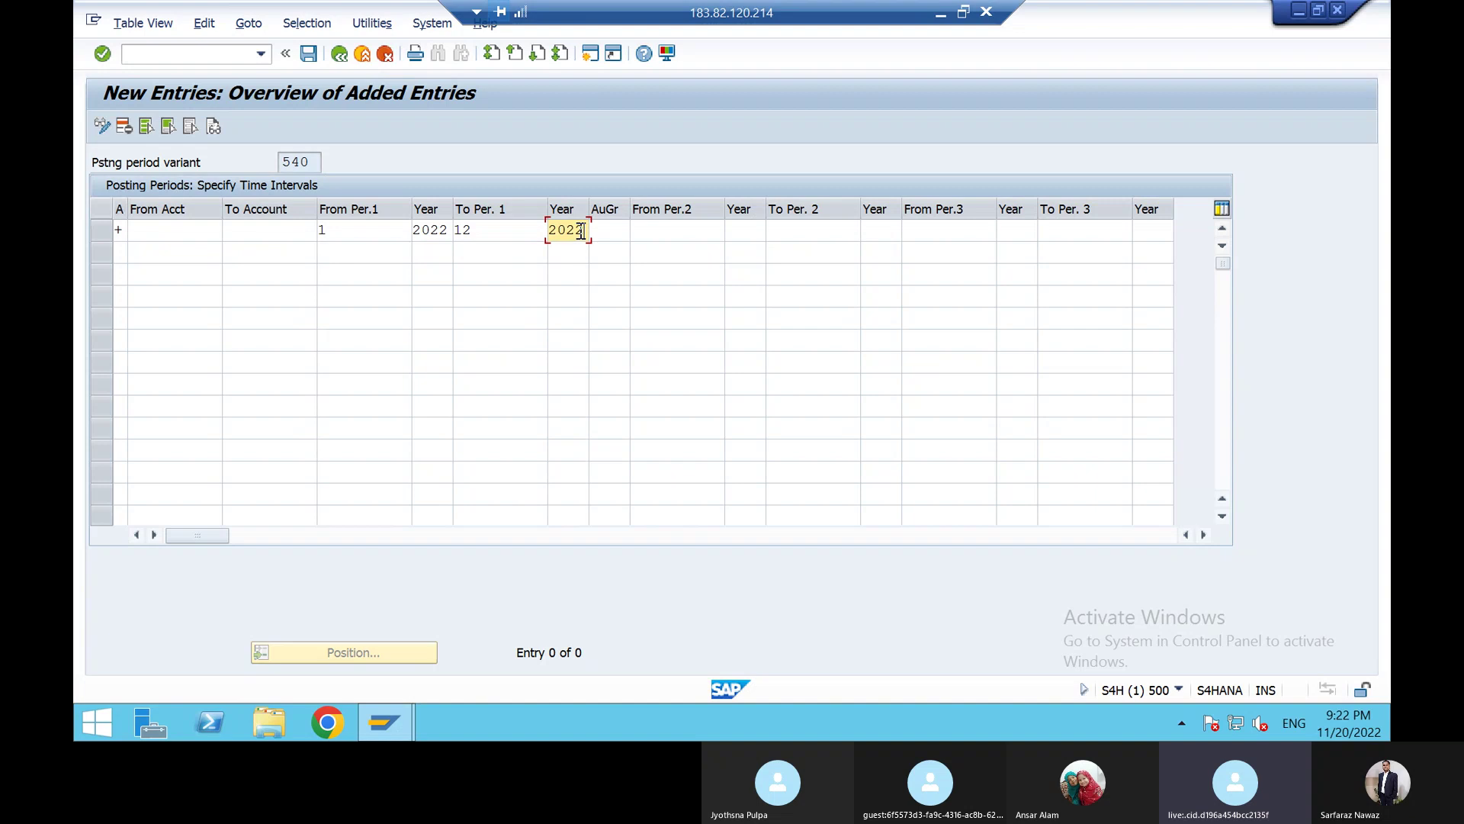
Set the second interval of the all-account-types row from period 13 of 2022 to period 16 of 2022 and confirm the entry
click(658, 228)
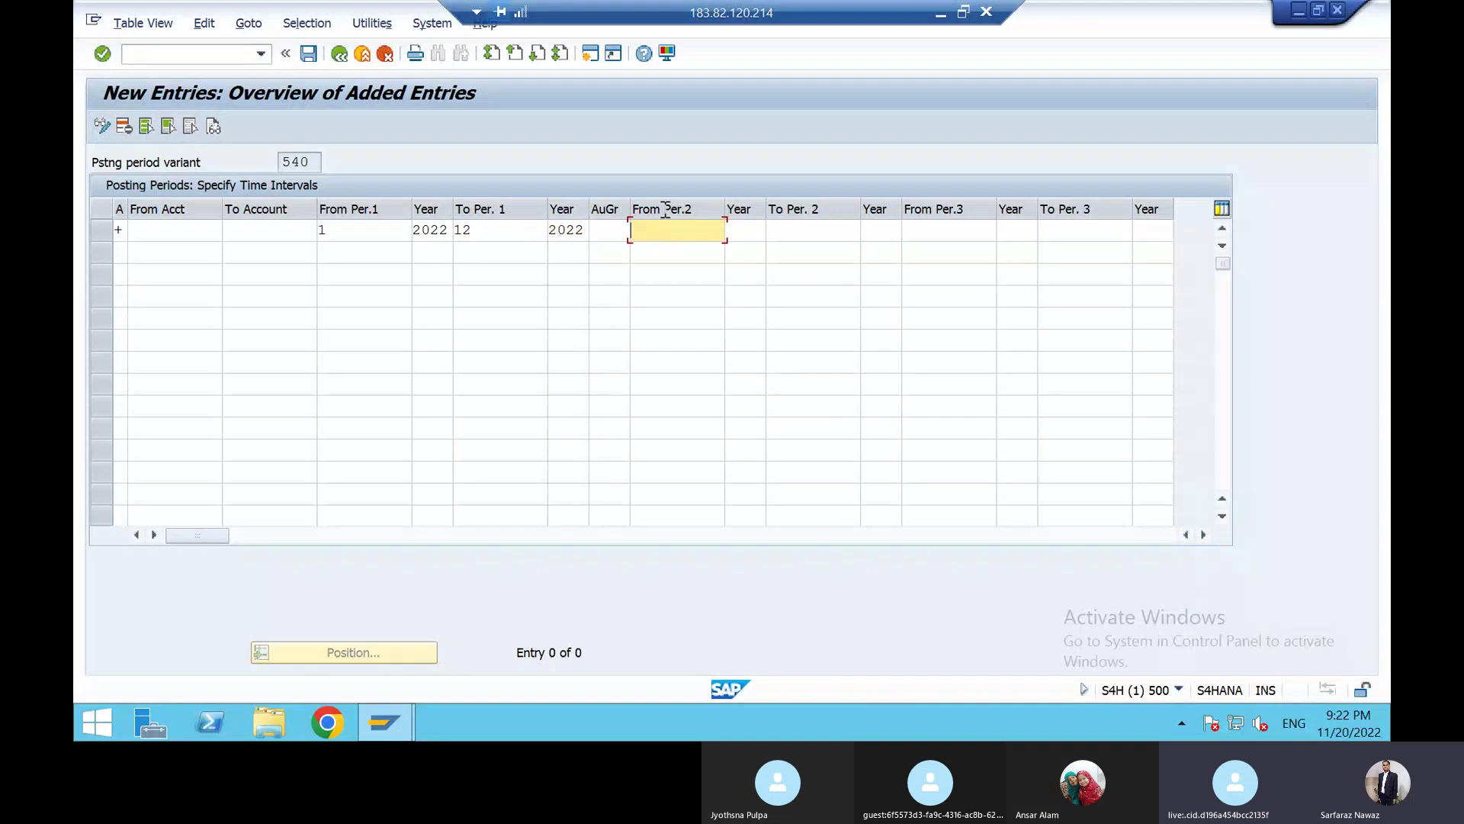
text(13)
click(740, 233)
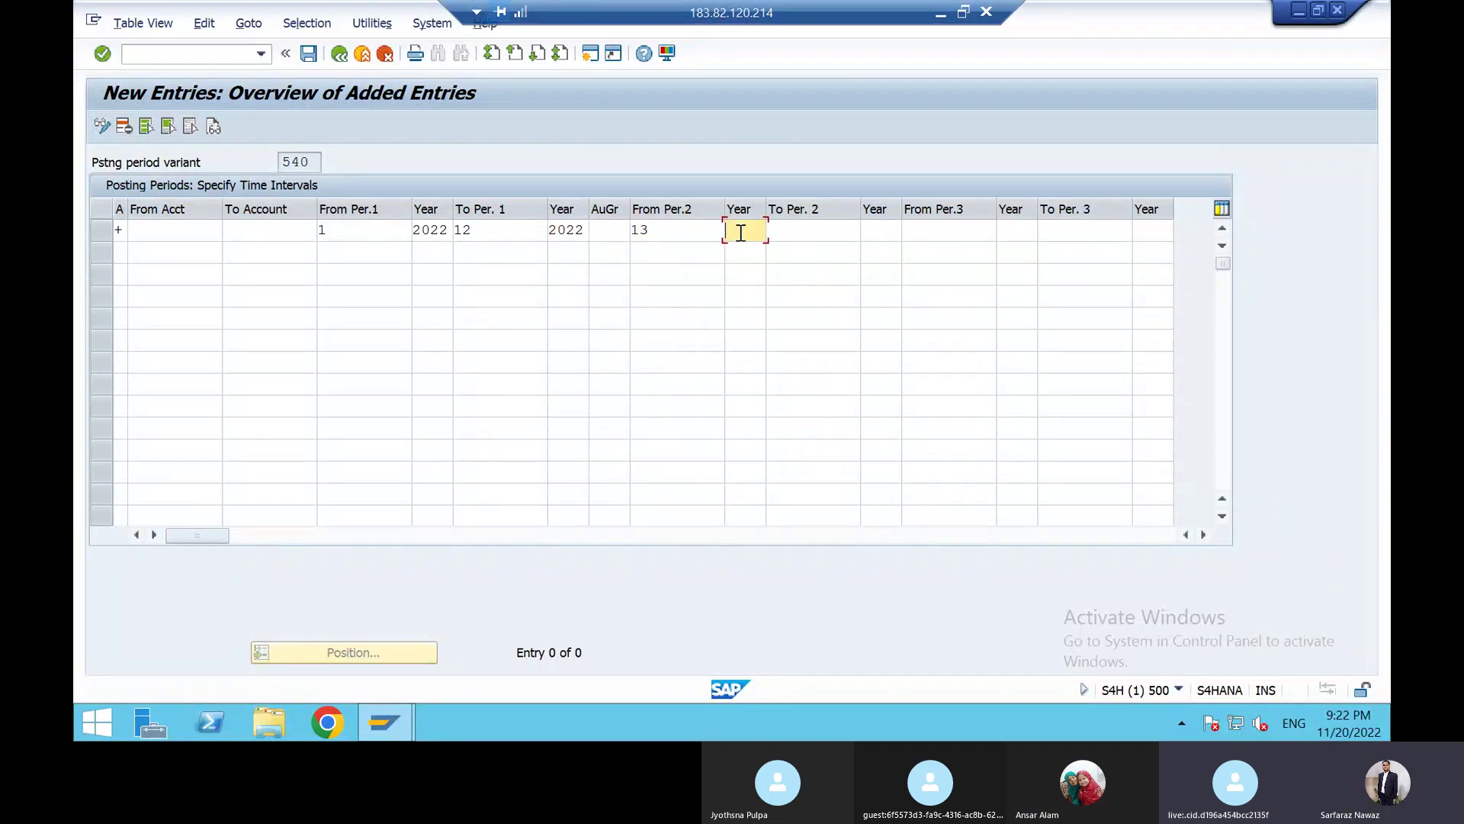
text(2022)
click(802, 231)
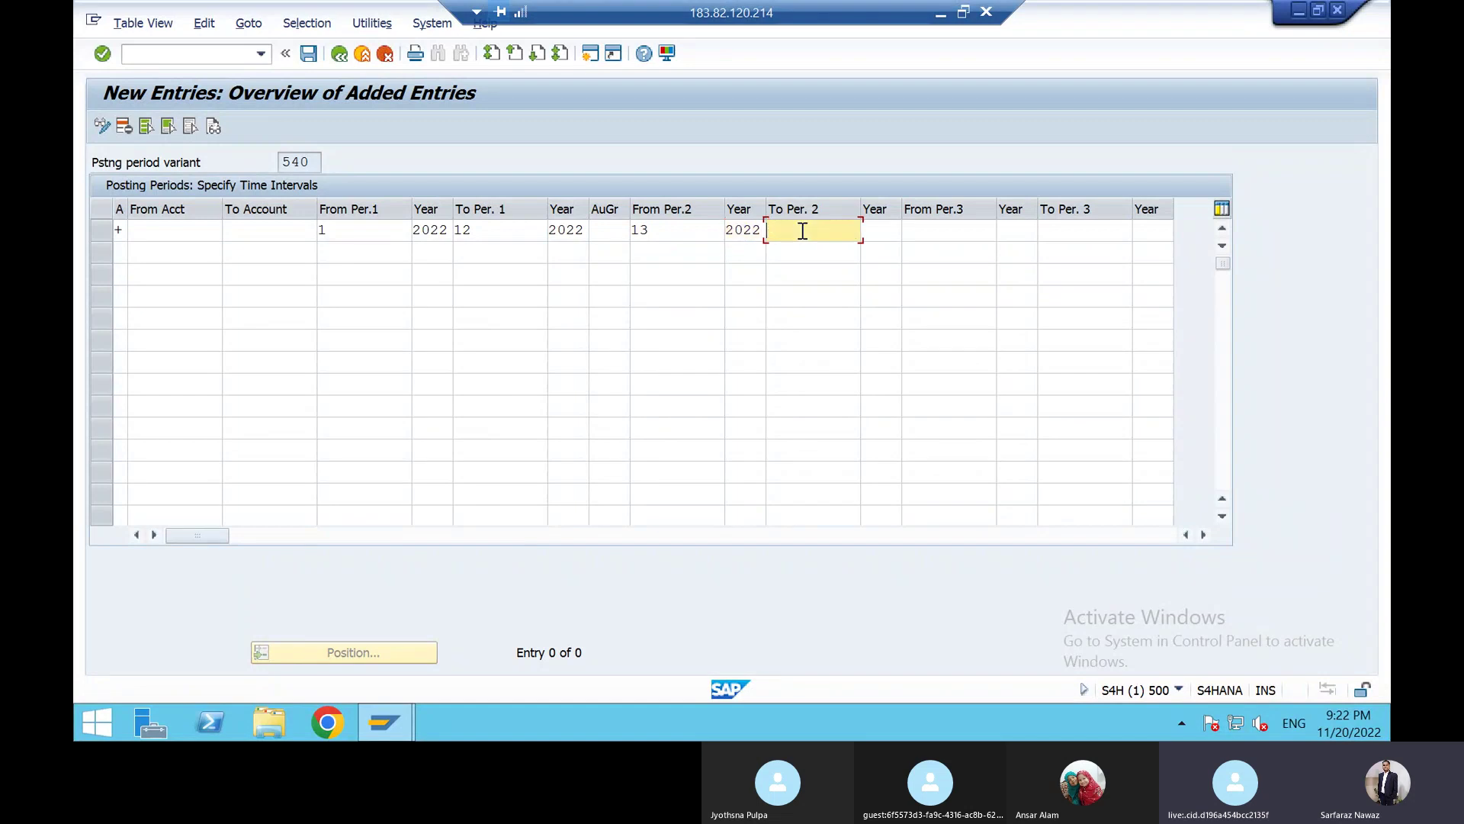
text(16)
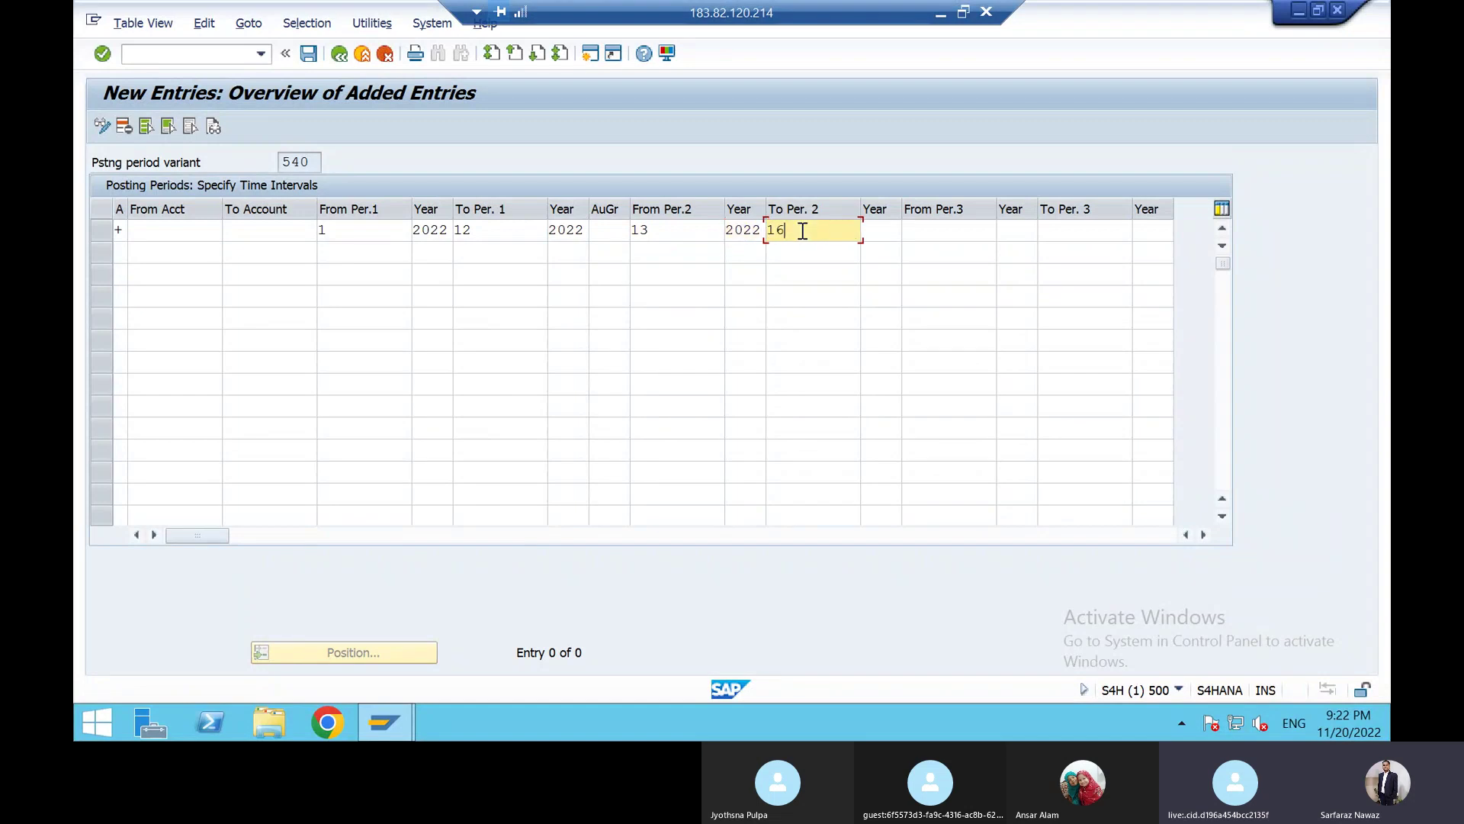
click(875, 231)
text(202)
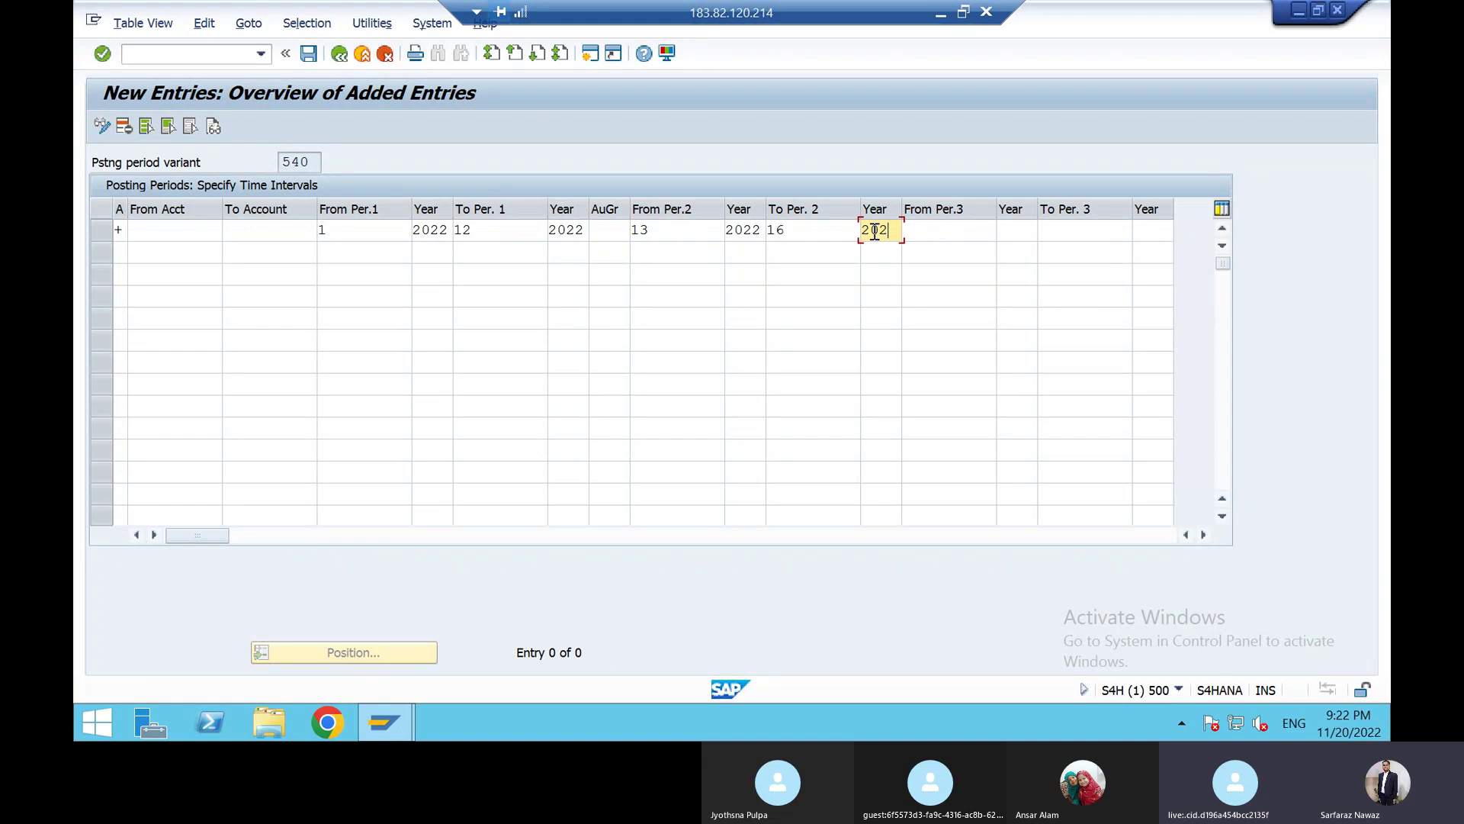
text(2)
key(Return)
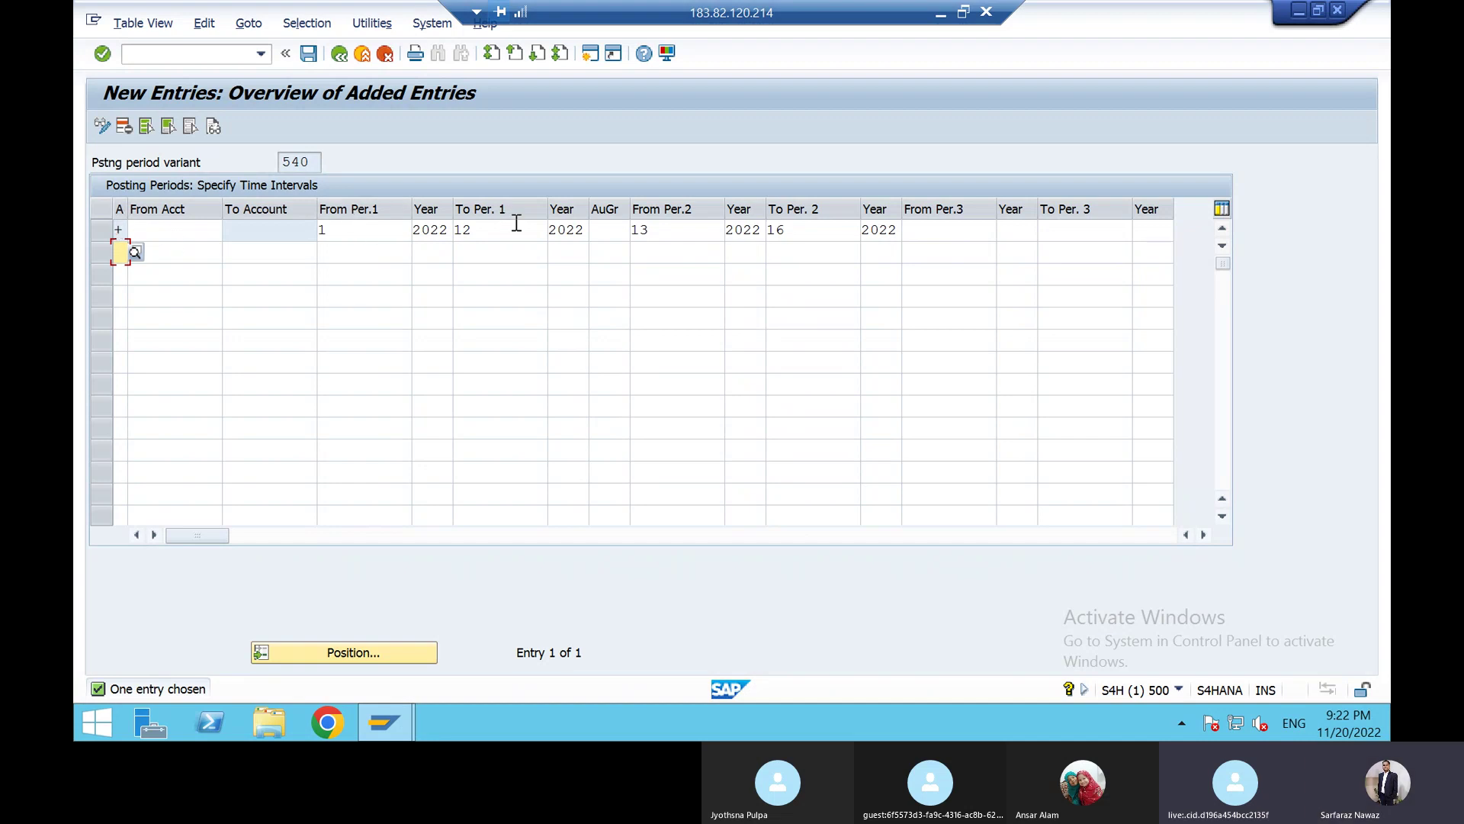
Add a second time interval row with account type A (Assets)
click(662, 228)
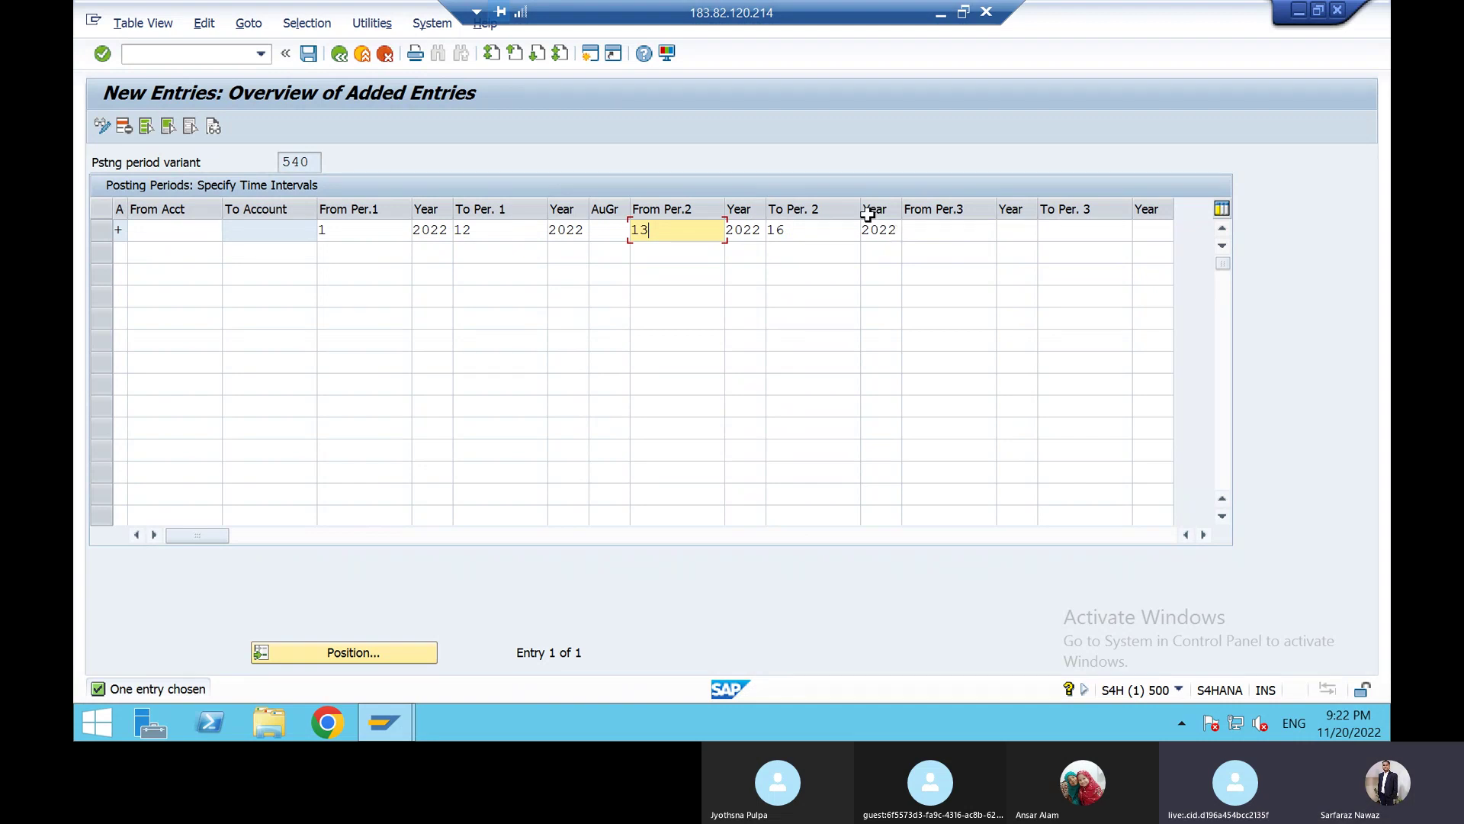
click(119, 254)
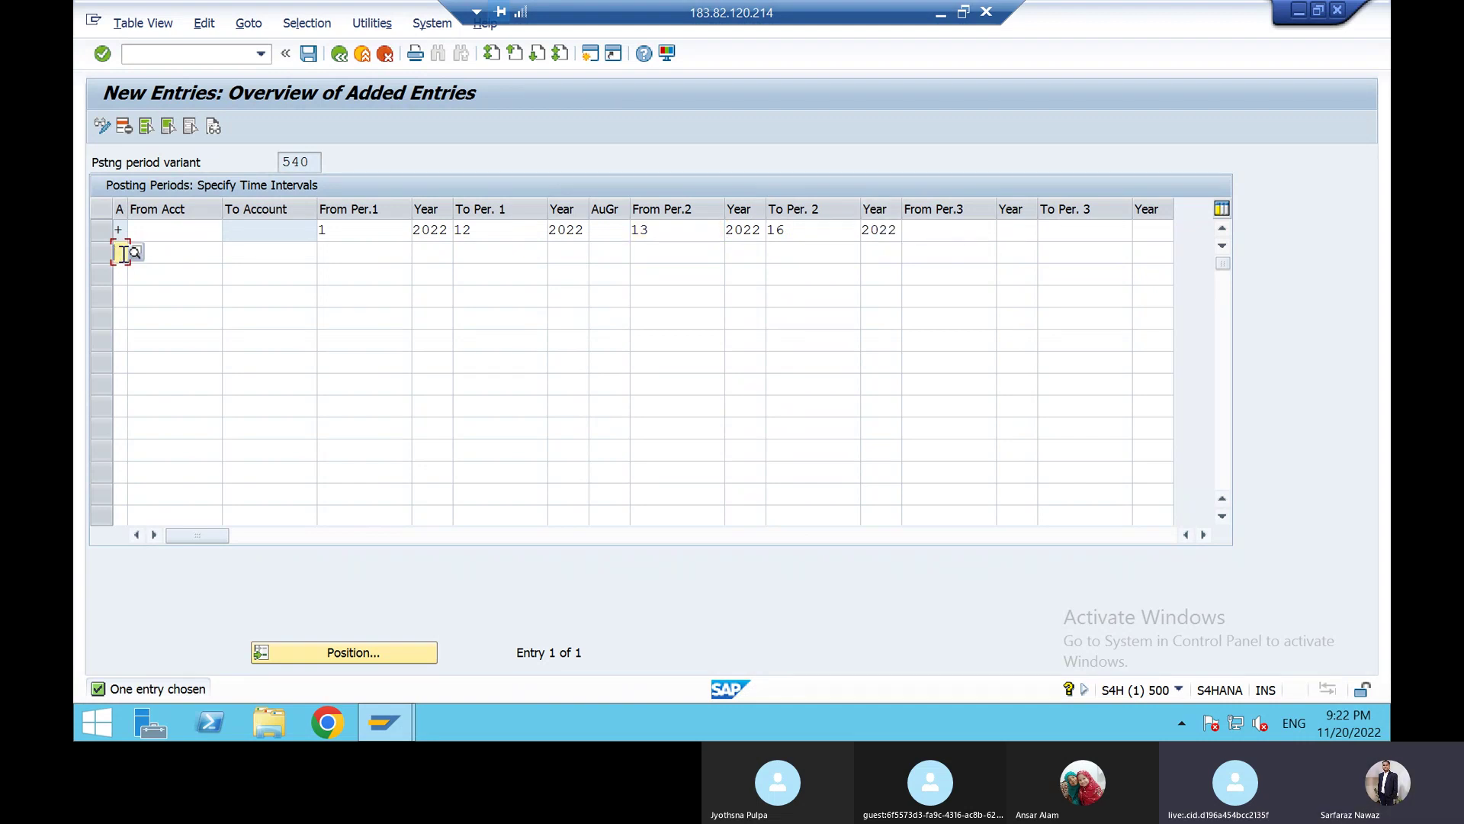
click(134, 253)
double_click(101, 140)
click(171, 251)
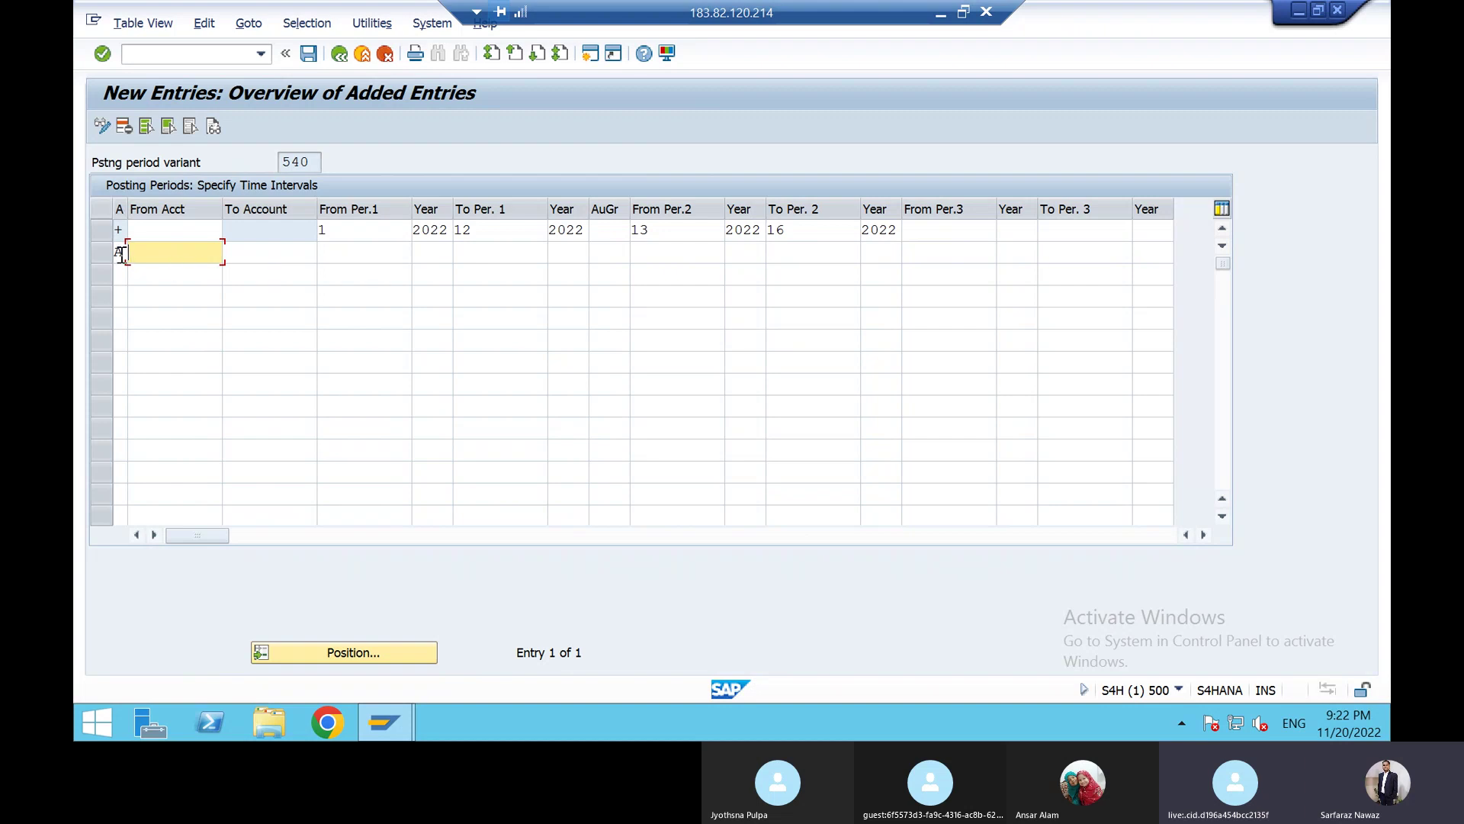
click(121, 253)
text(A)
click(174, 254)
click(122, 252)
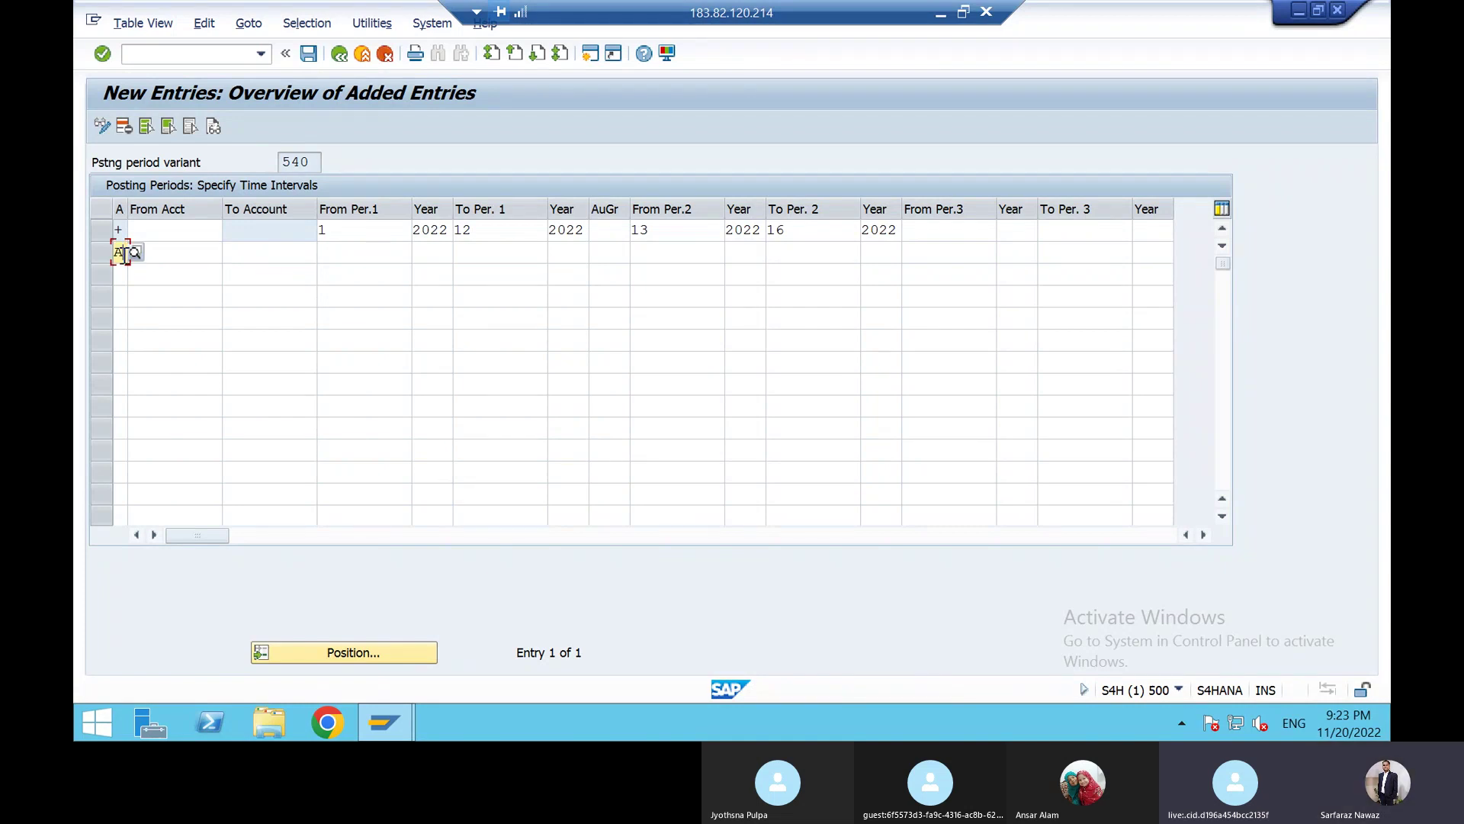
Review the possible account types for the second row, including Customers and Vendors, and keep A (Assets) as the selection
click(135, 252)
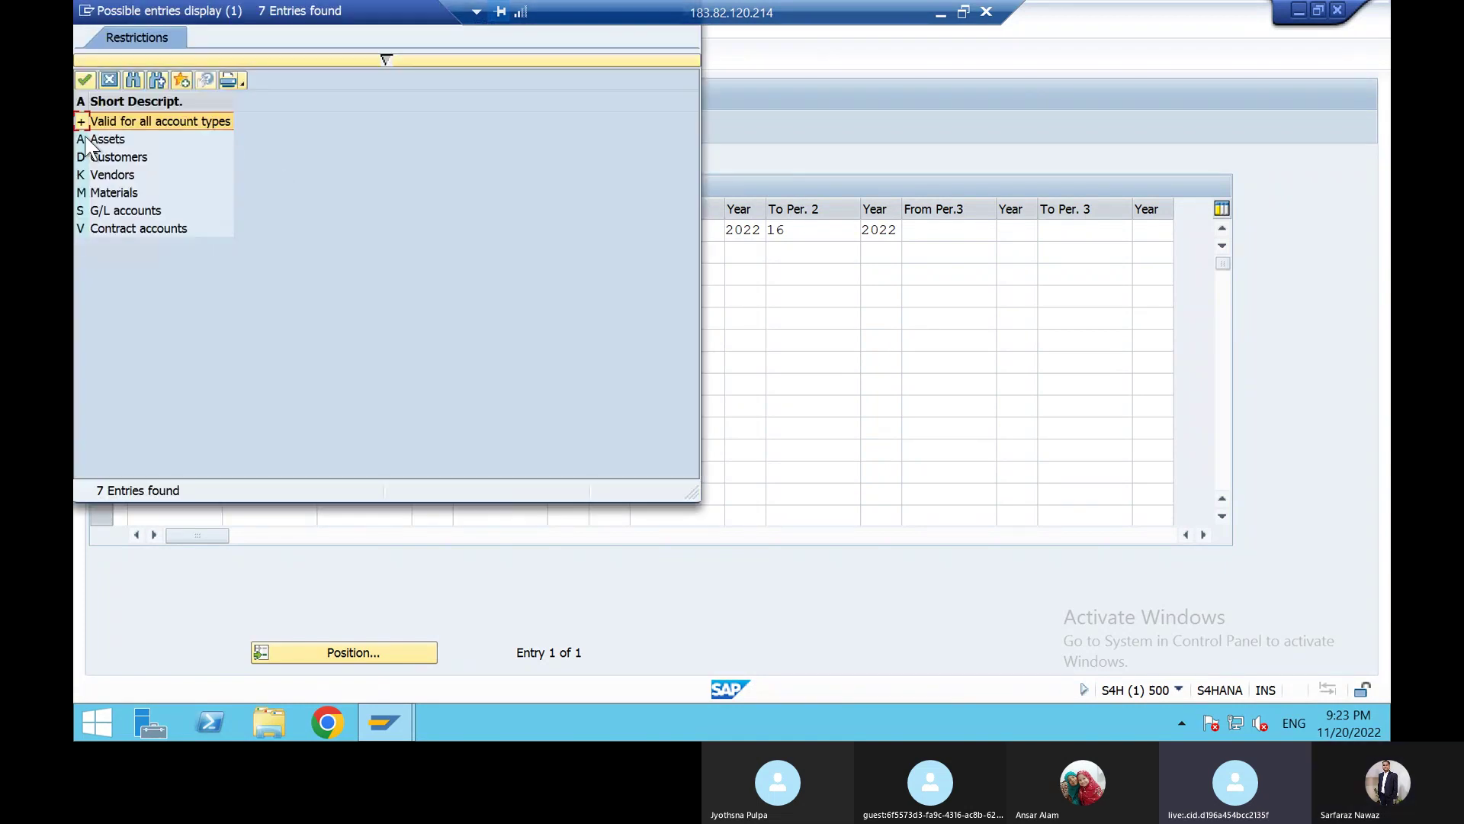
click(113, 142)
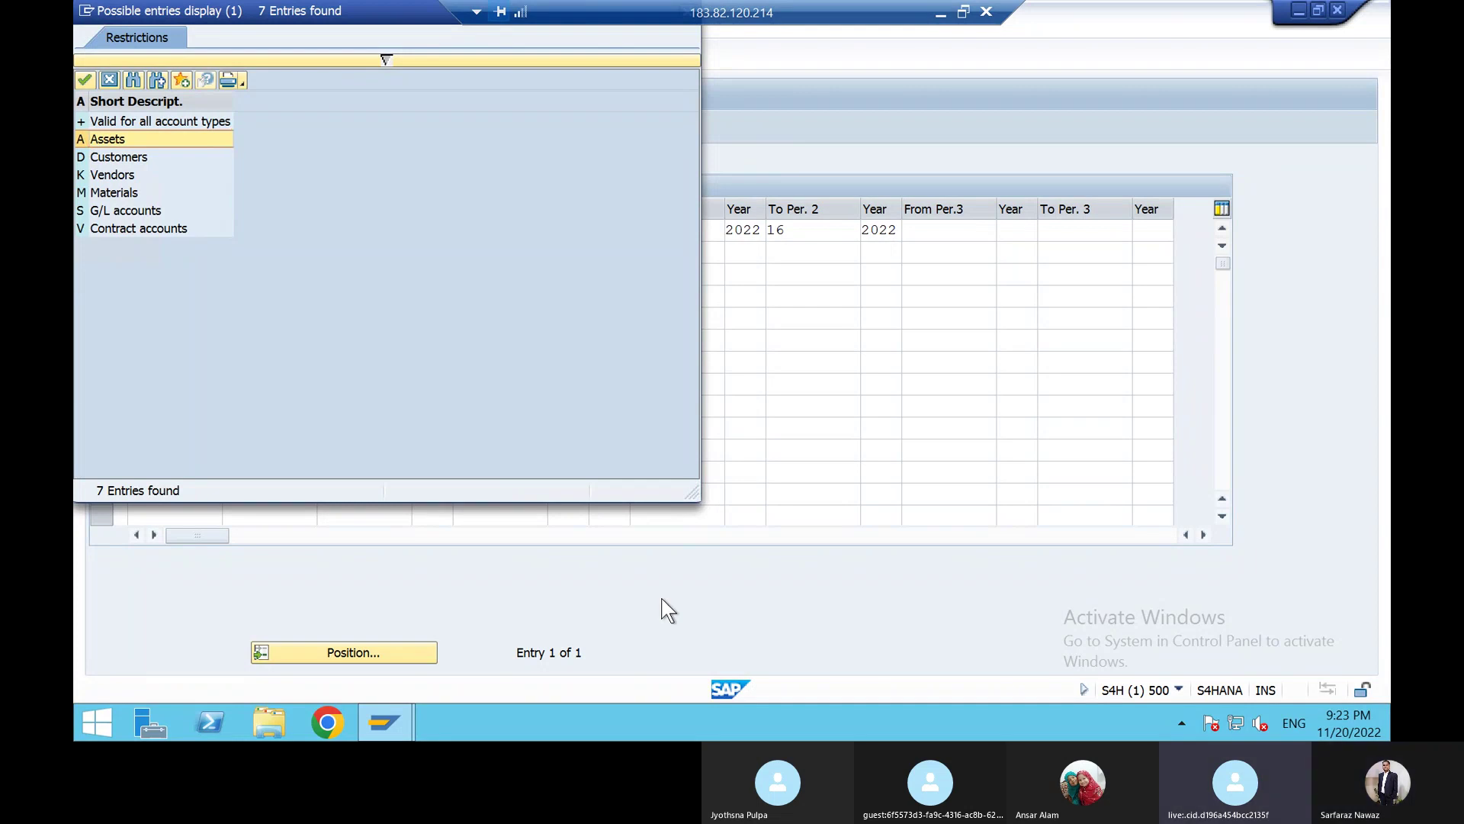
key(Return)
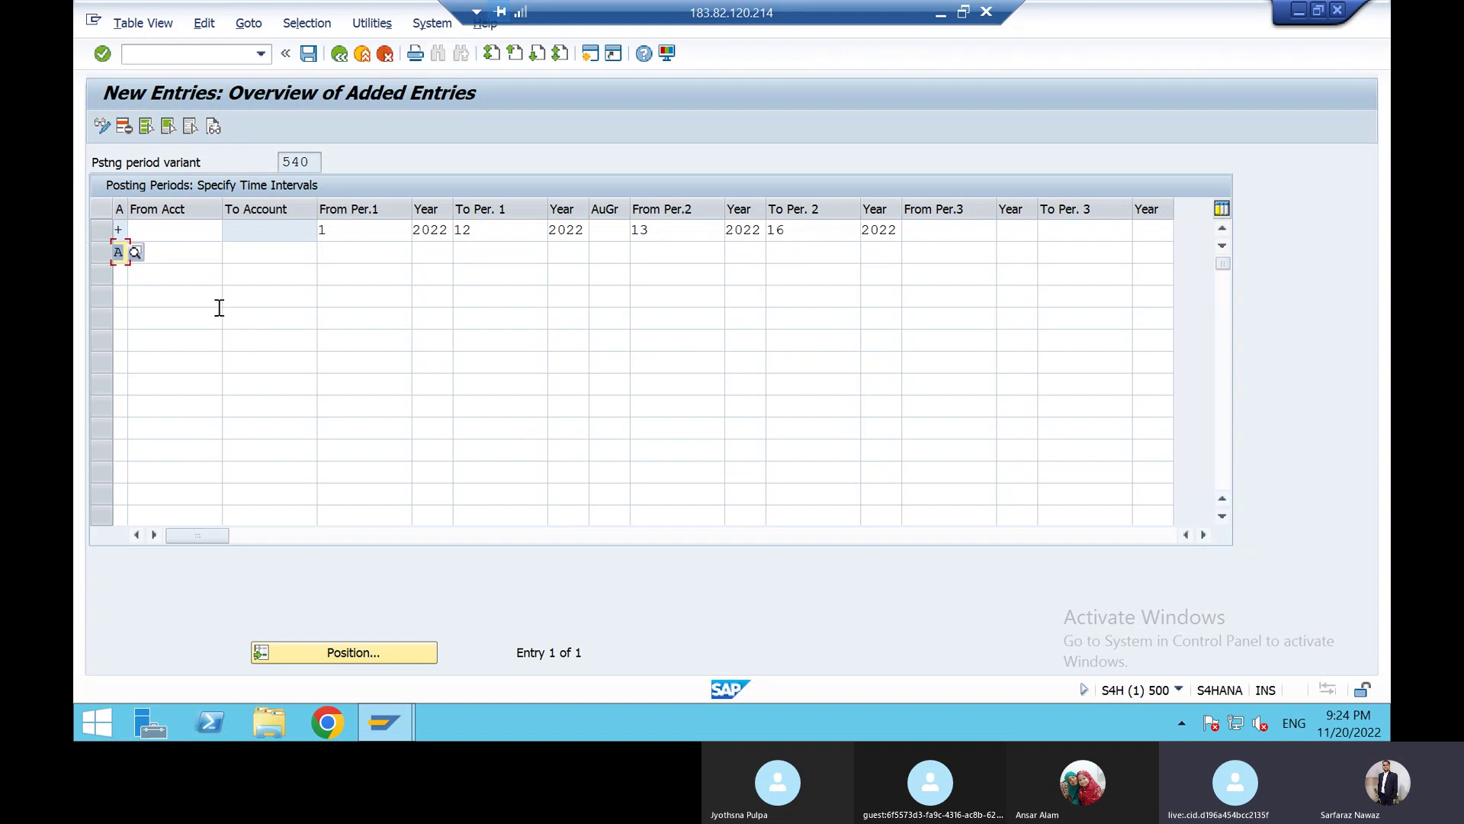
click(134, 253)
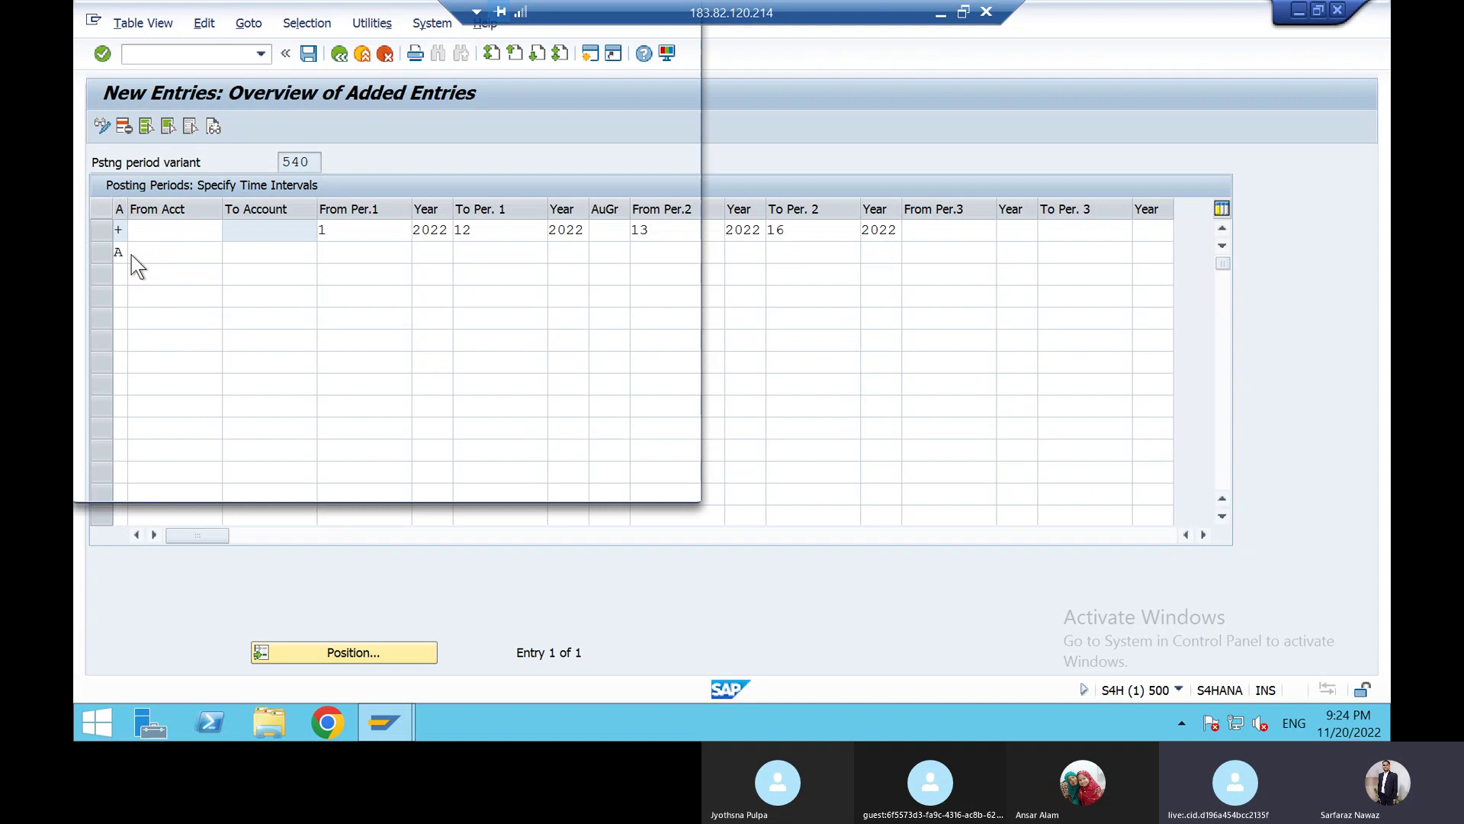
click(107, 141)
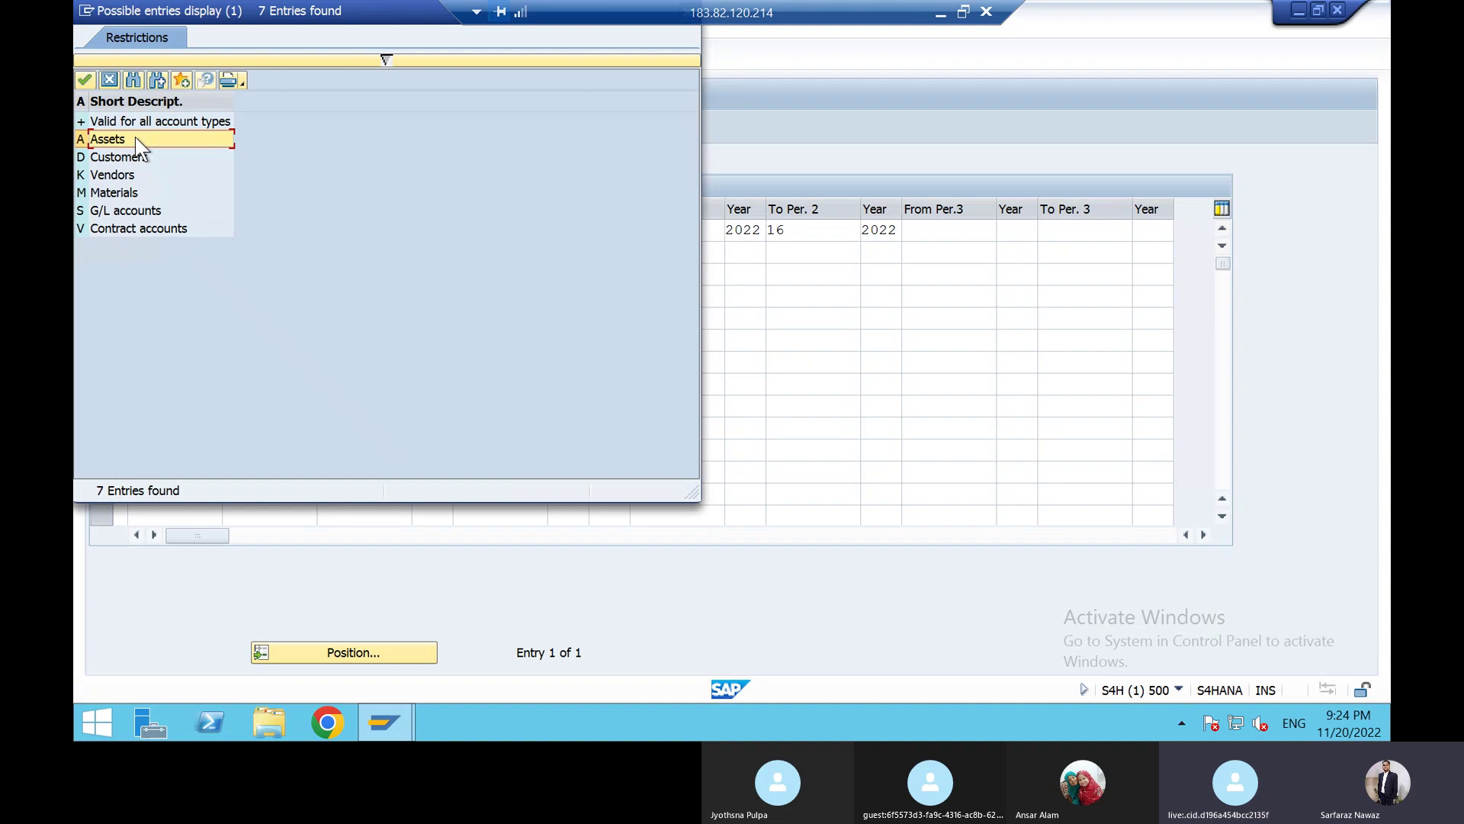
click(83, 162)
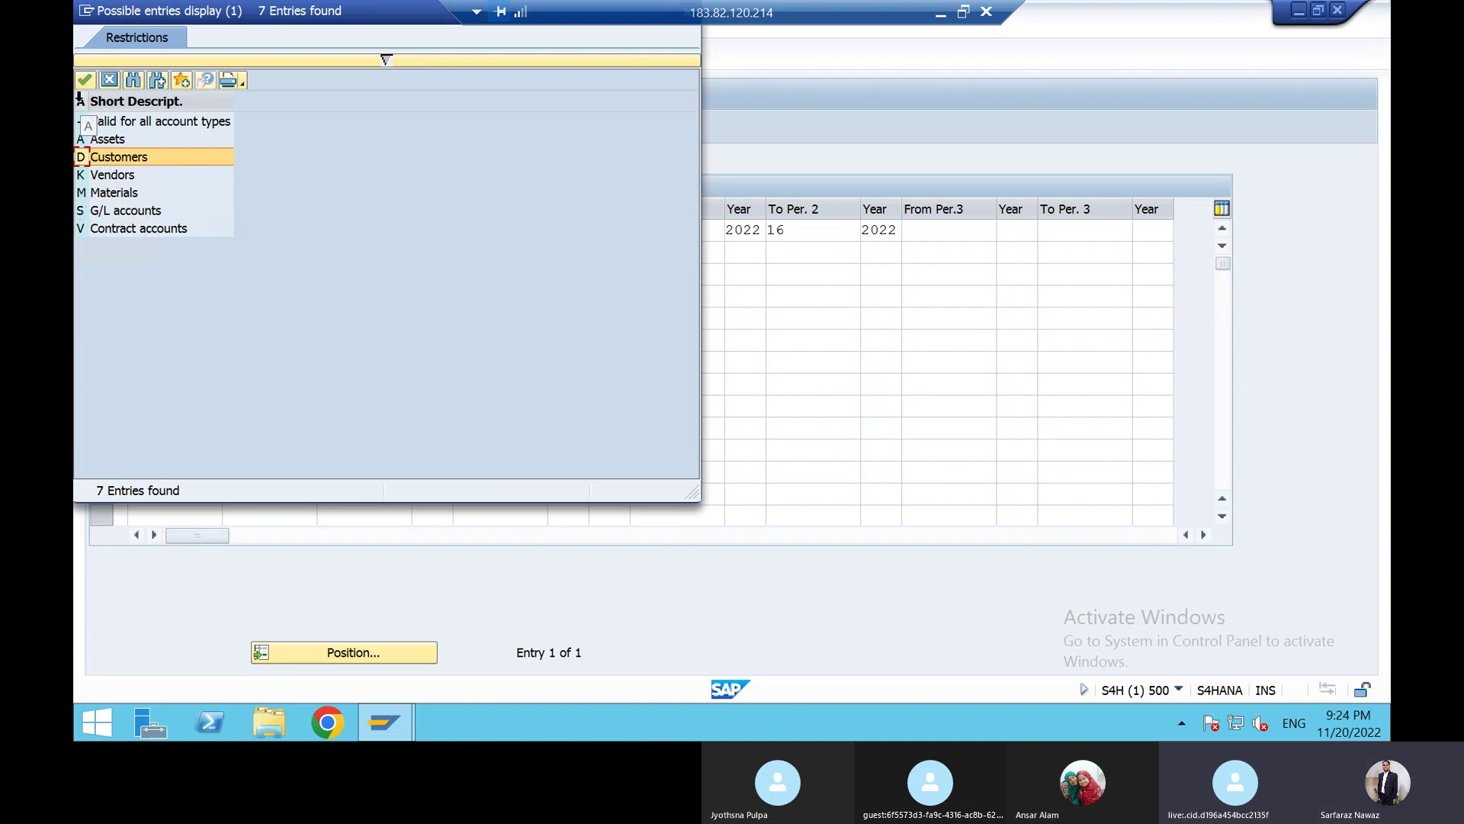
drag(89, 98, 119, 104)
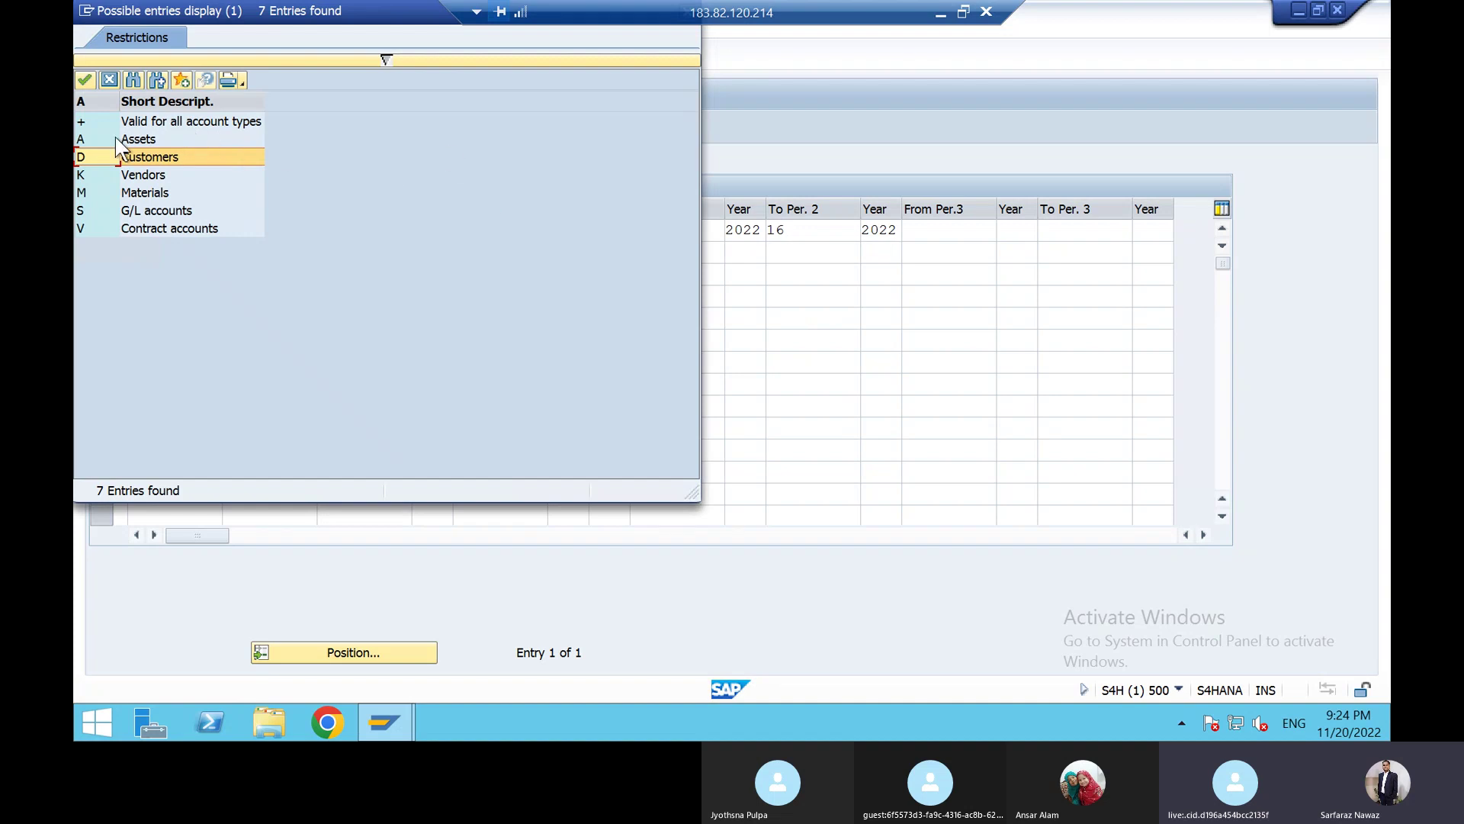
click(86, 177)
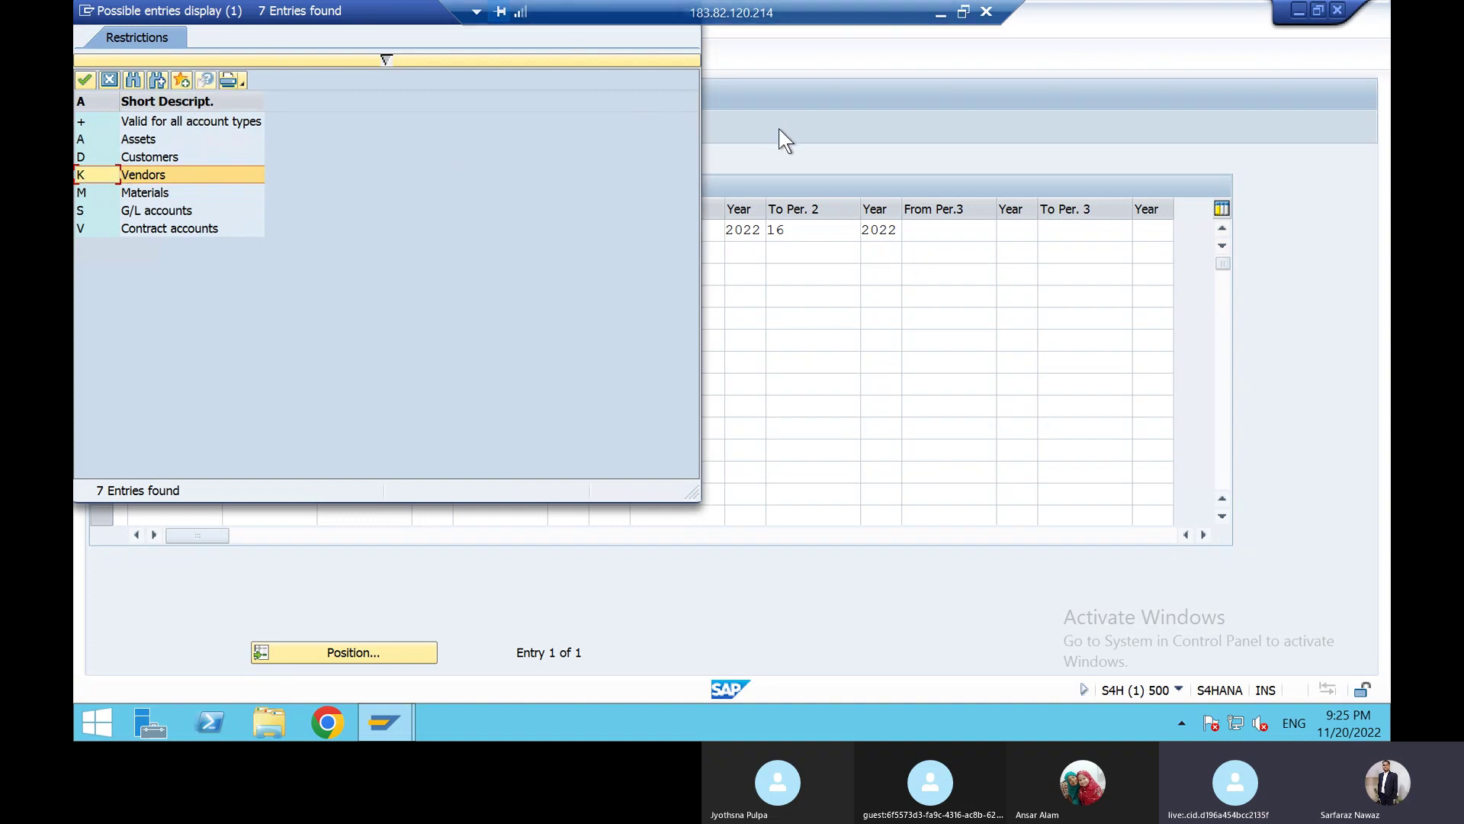
double_click(85, 139)
Set the end of the account range in the Assets row to ZZZZZZZZ, leaving the start account blank
click(178, 252)
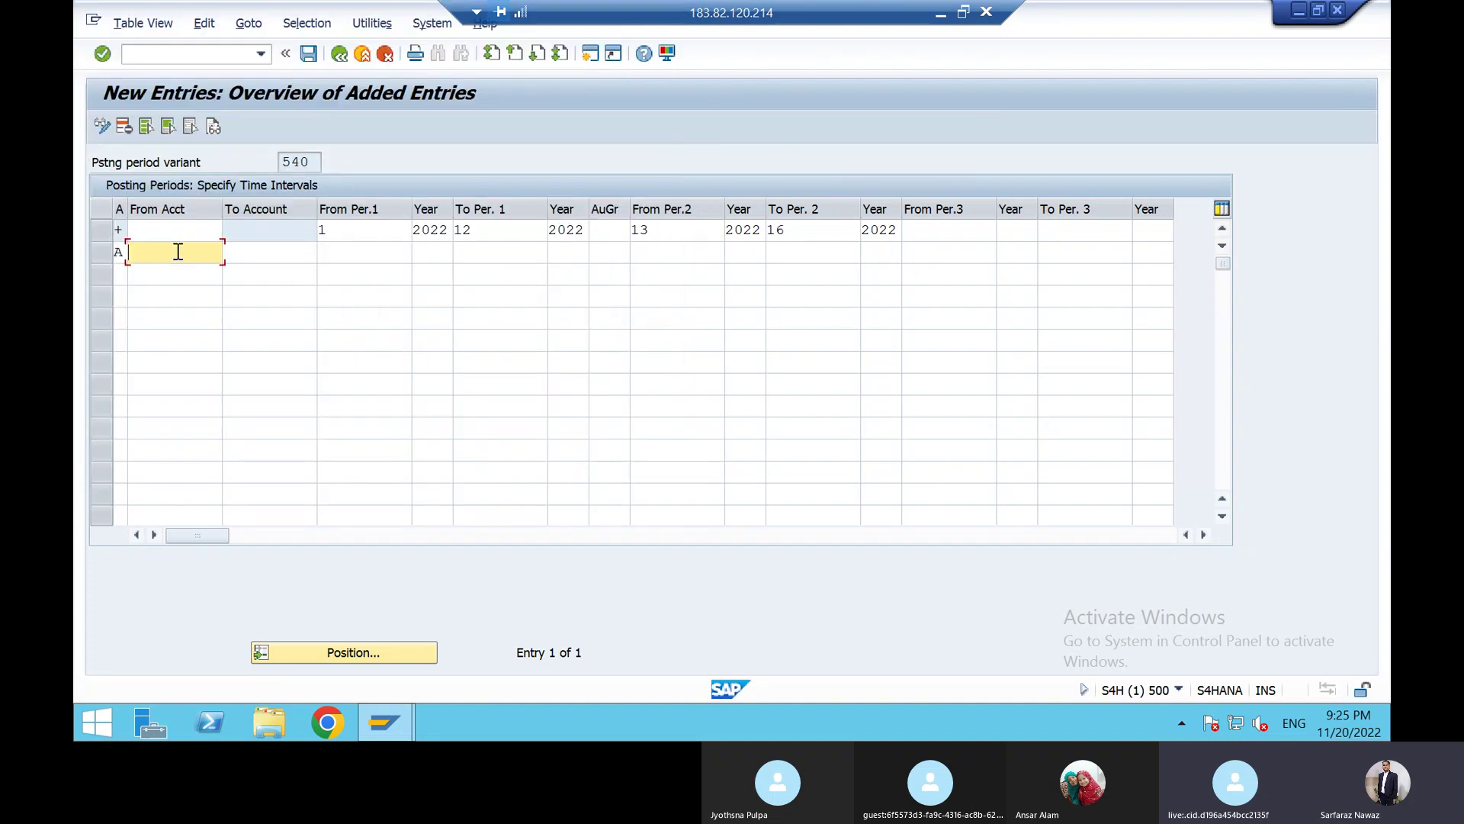
click(259, 254)
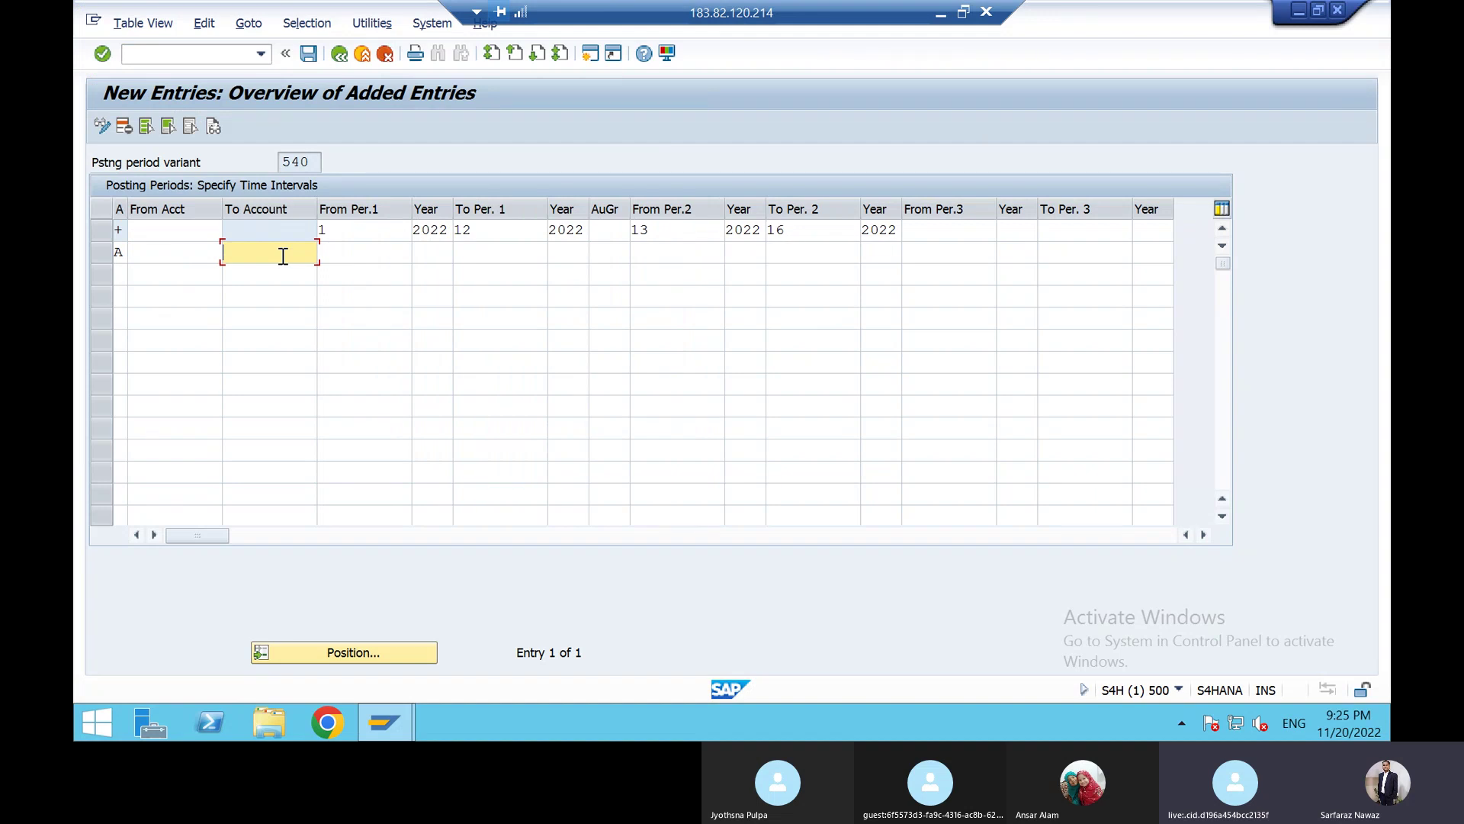
text(zzzzzzzz)
drag(315, 221, 515, 231)
drag(630, 239, 899, 238)
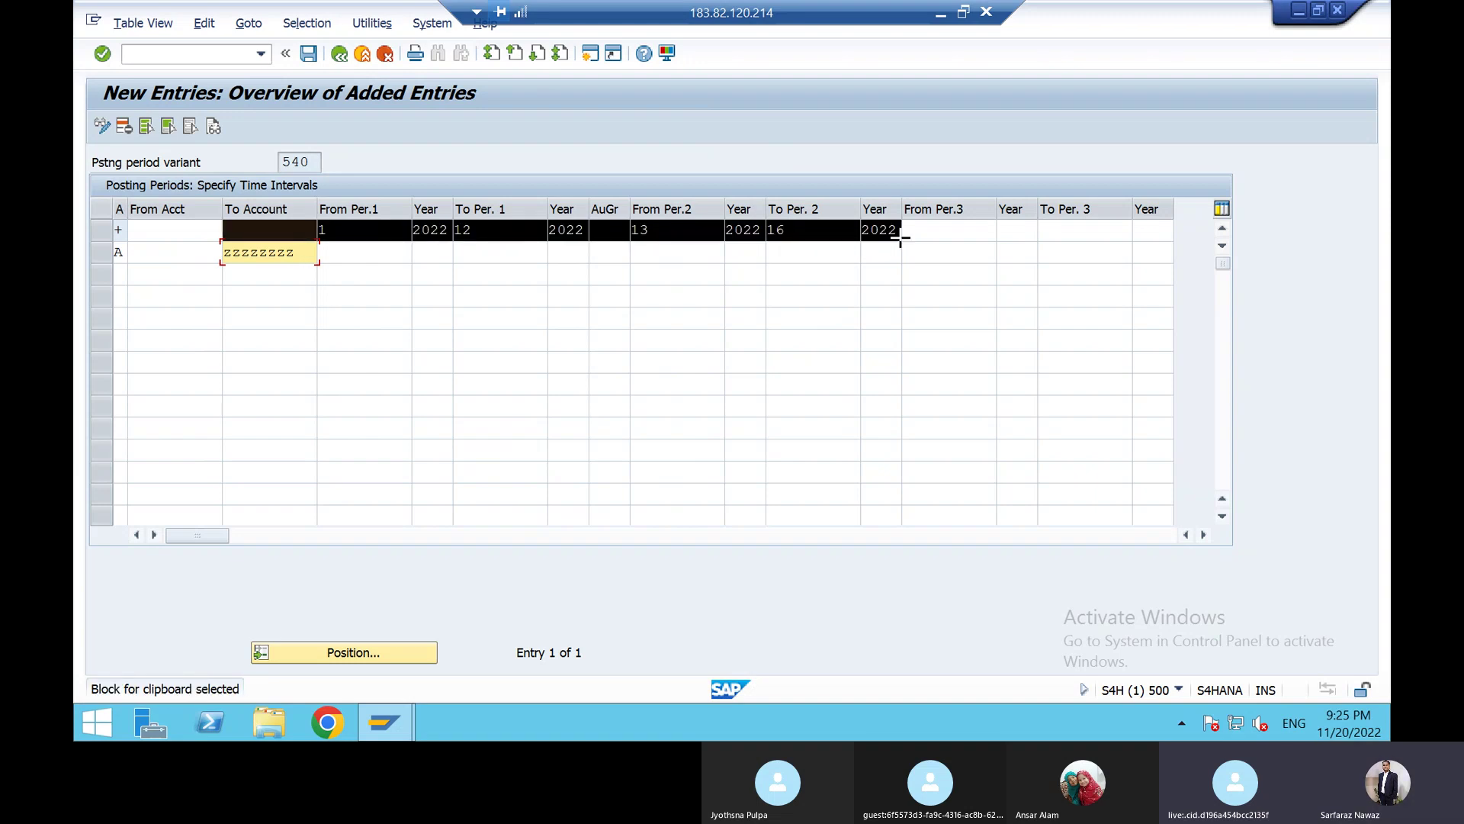
click(506, 277)
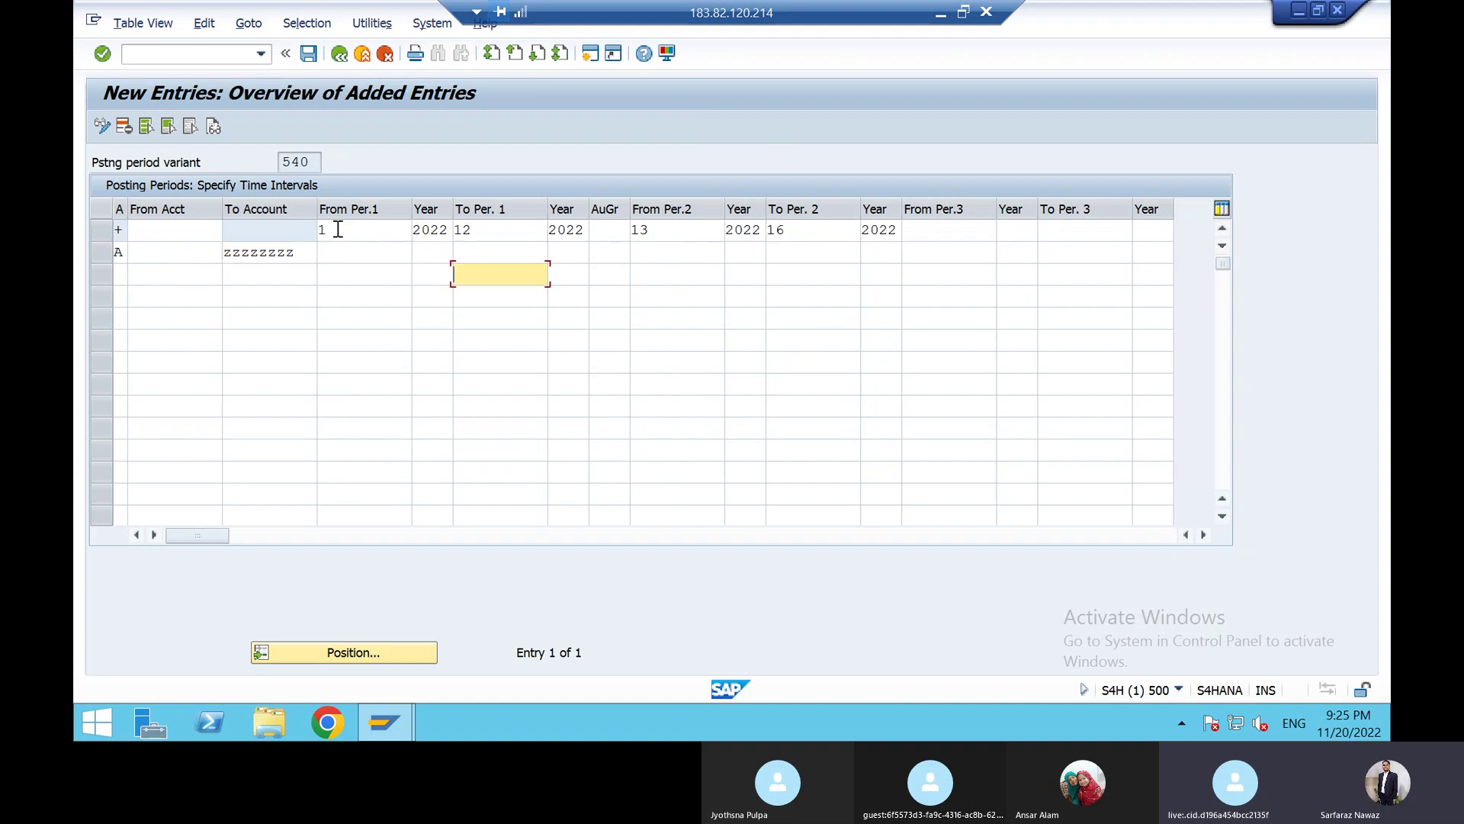
Set the first interval of the Assets row from period 1 of 2022 to period 12 of 2022
click(335, 252)
text(1)
key(Tab)
text(2022)
key(Tab)
text(1)
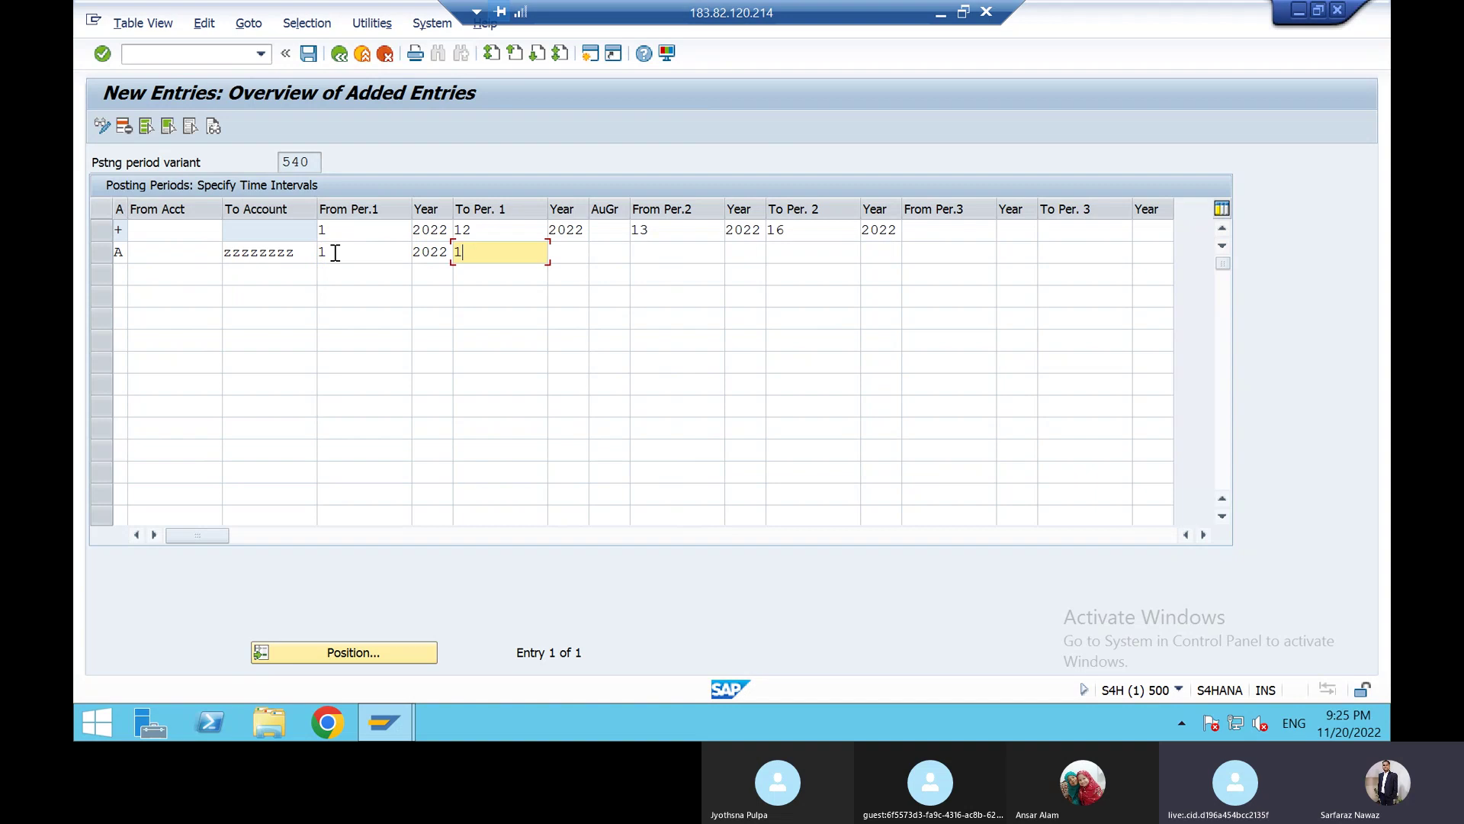
text(2)
key(Tab)
text(2022)
key(Tab)
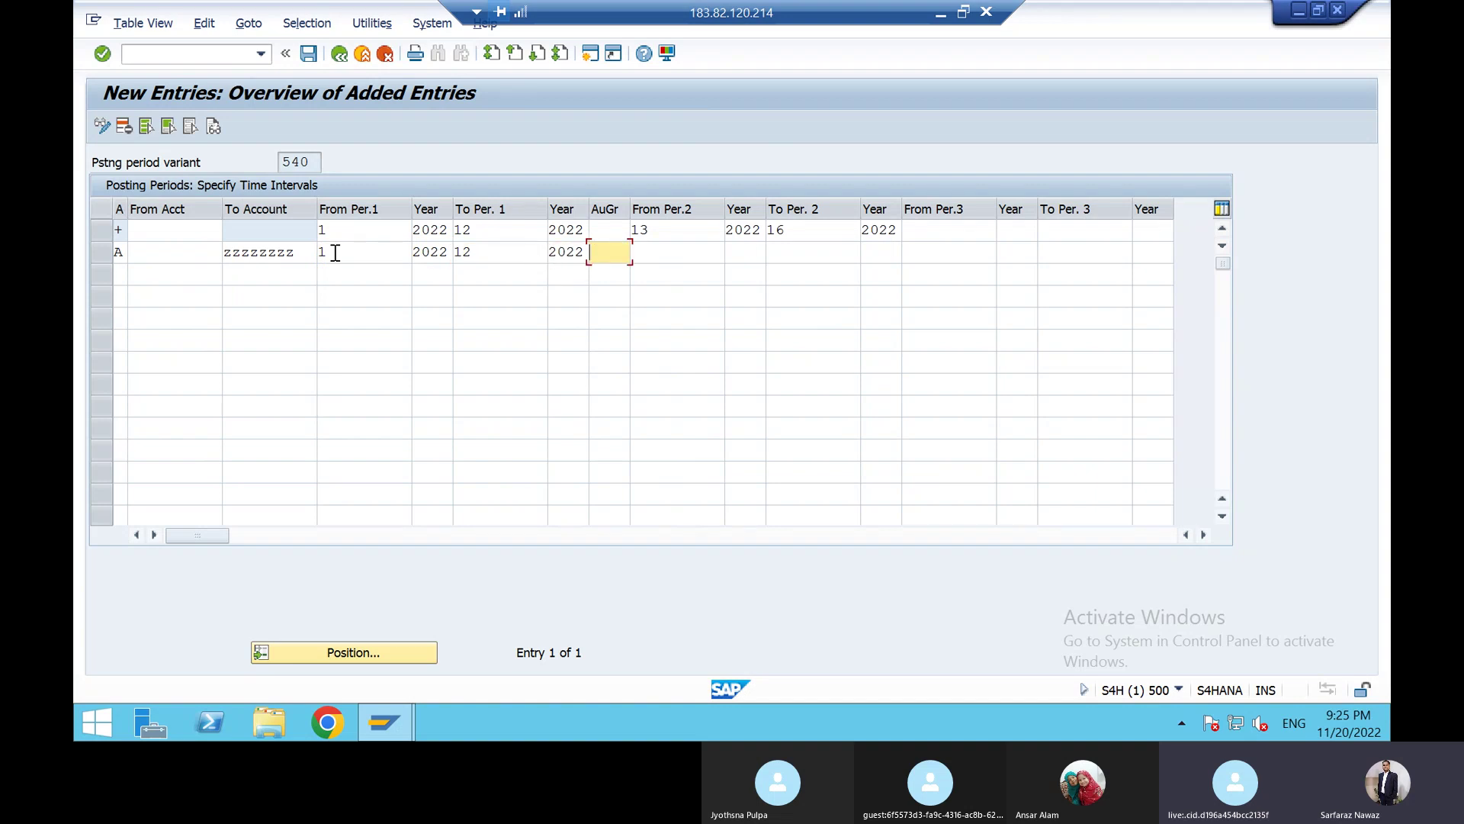
Set the second interval of the Assets row from period 13 of 2022 to period 16 of 2022 and confirm the entry
key(Tab)
text(1)
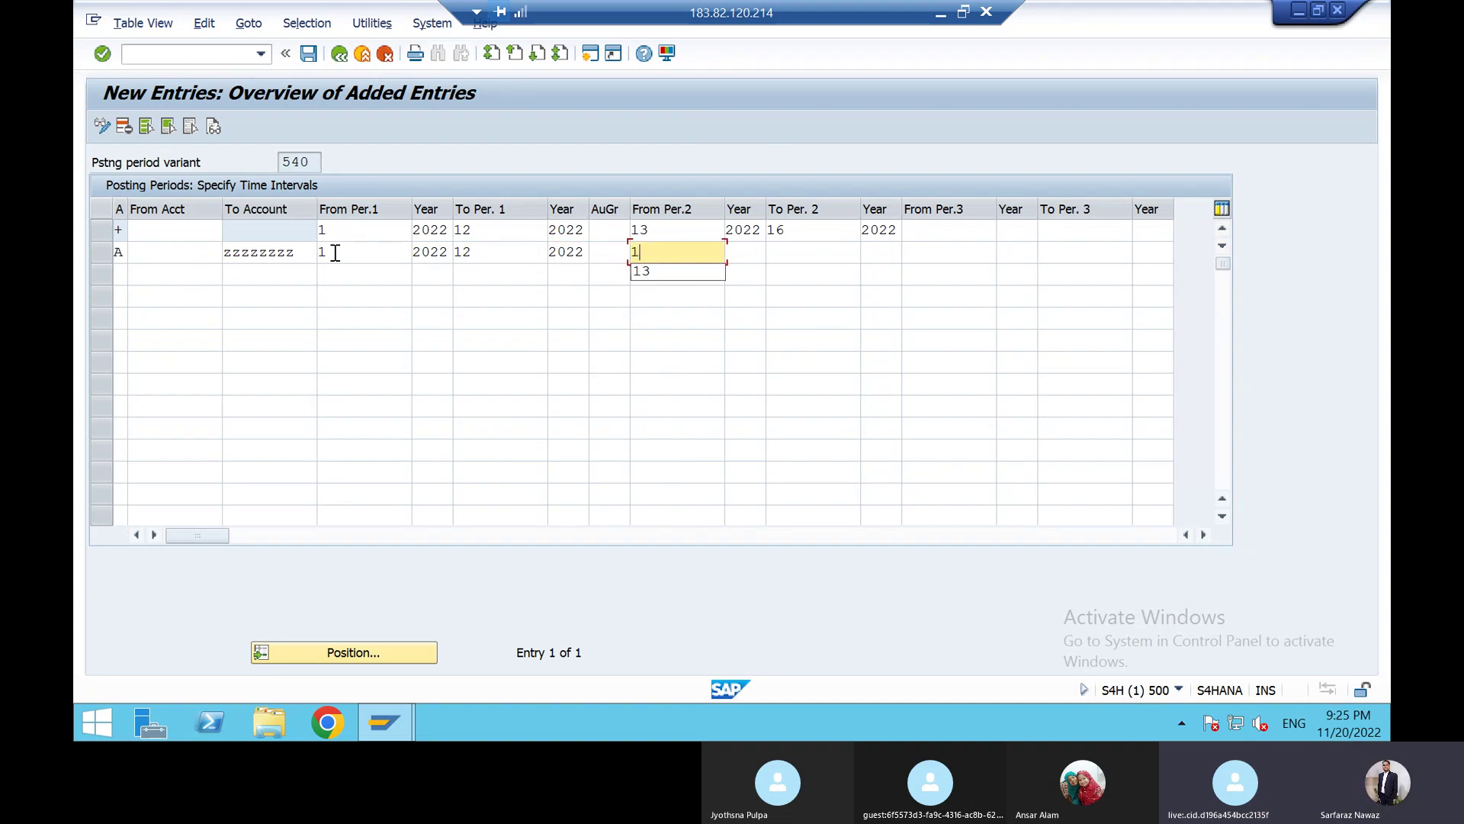
text(3)
key(Tab)
text(2022)
key(Tab)
text(16)
key(Tab)
text(2022)
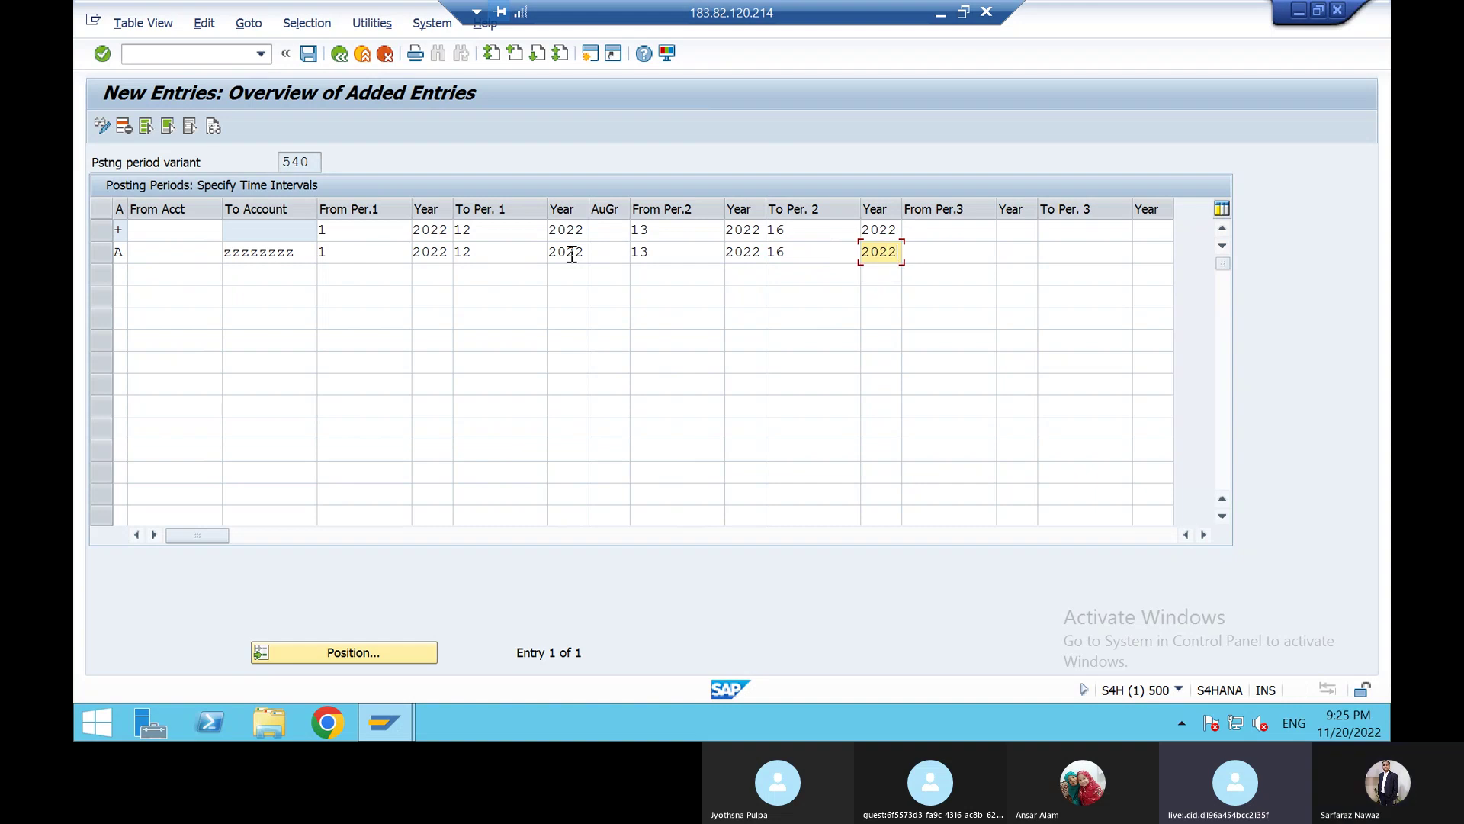
key(Return)
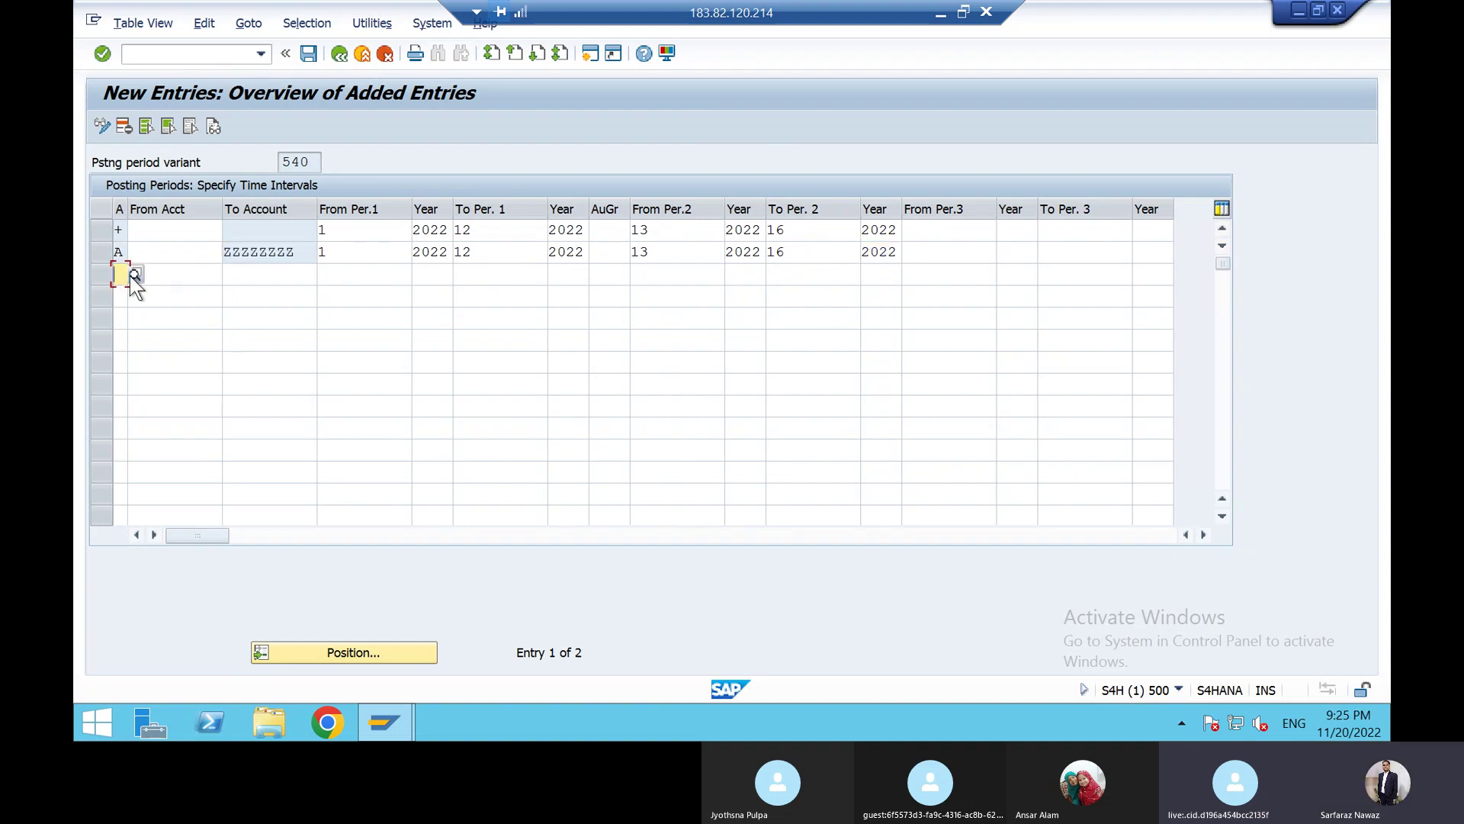
Add a third time interval row with account type D (Customers)
click(135, 274)
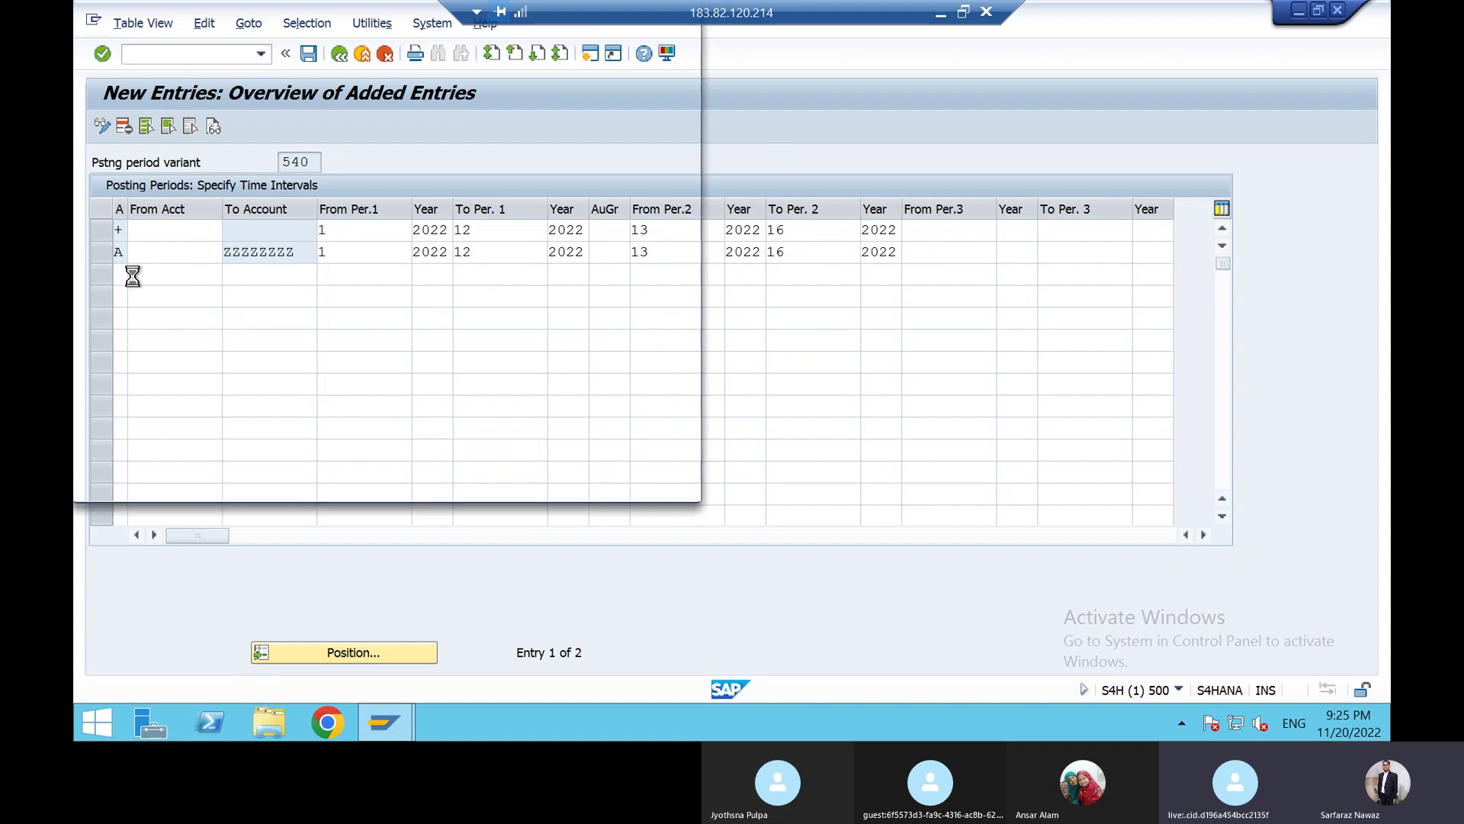
click(103, 157)
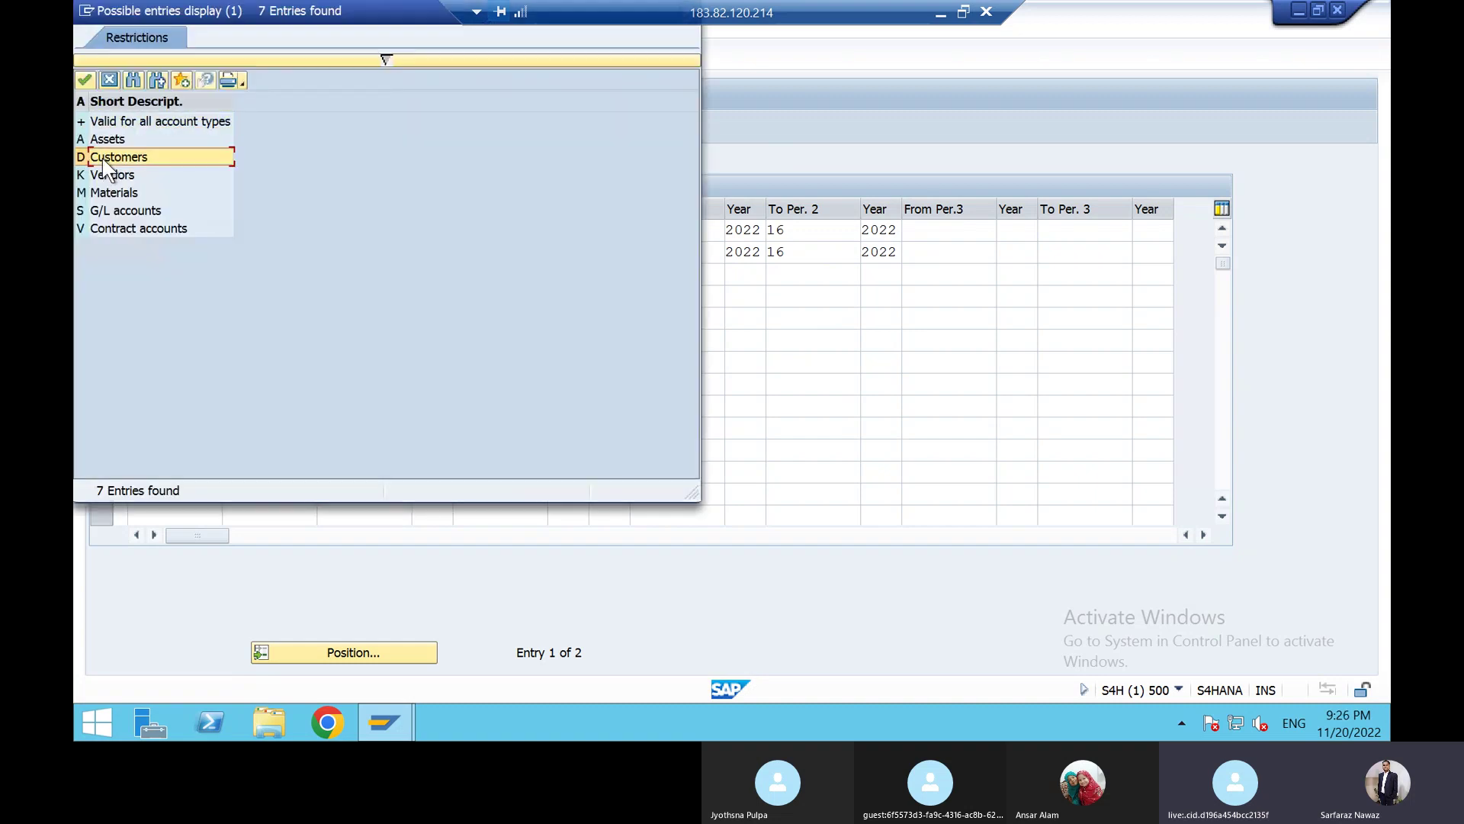
double_click(105, 159)
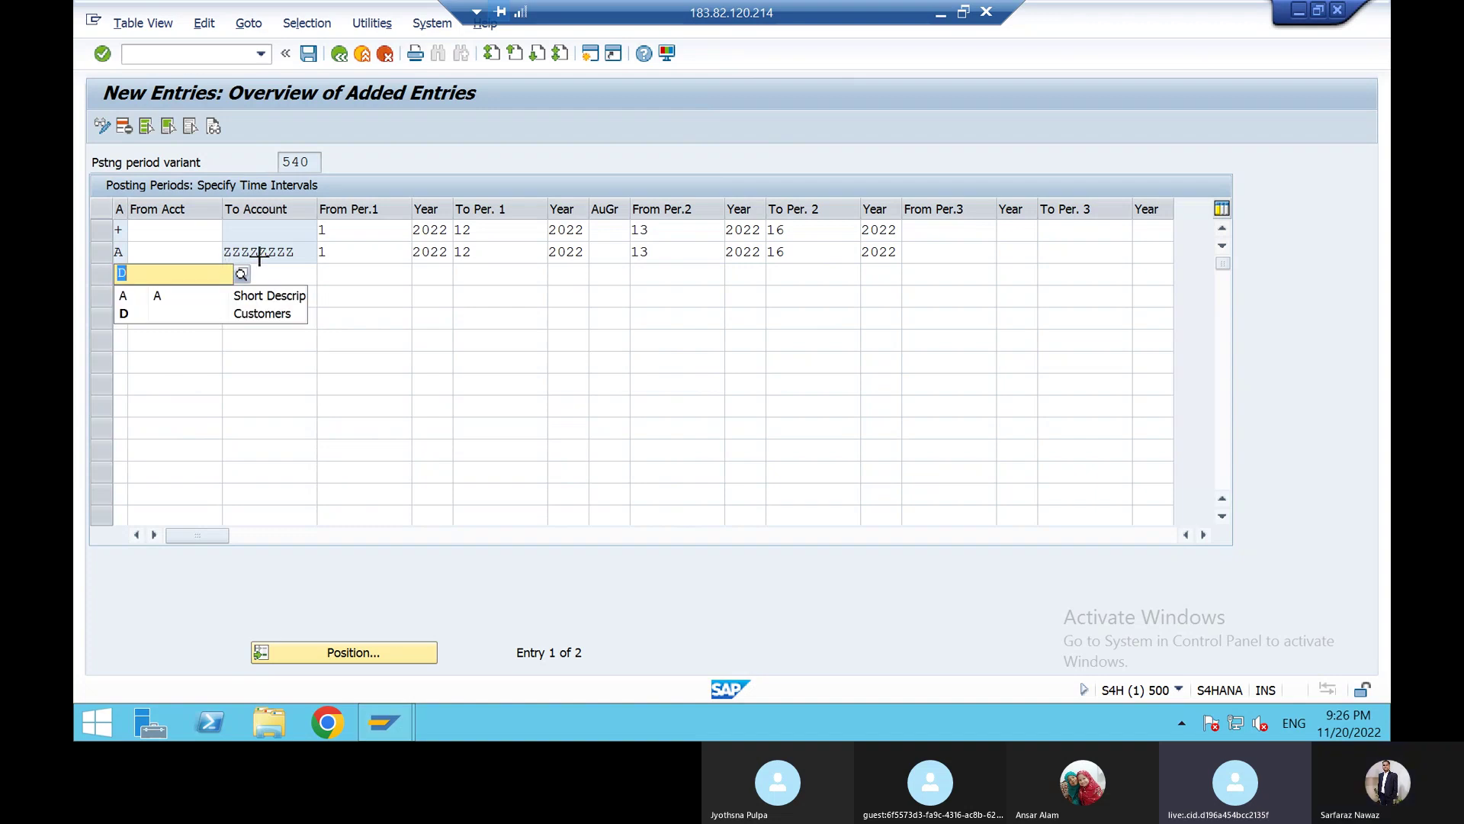
Copy the Assets row's end account and both period intervals into the Customers row and the two empty rows below it
key(ctrl+y)
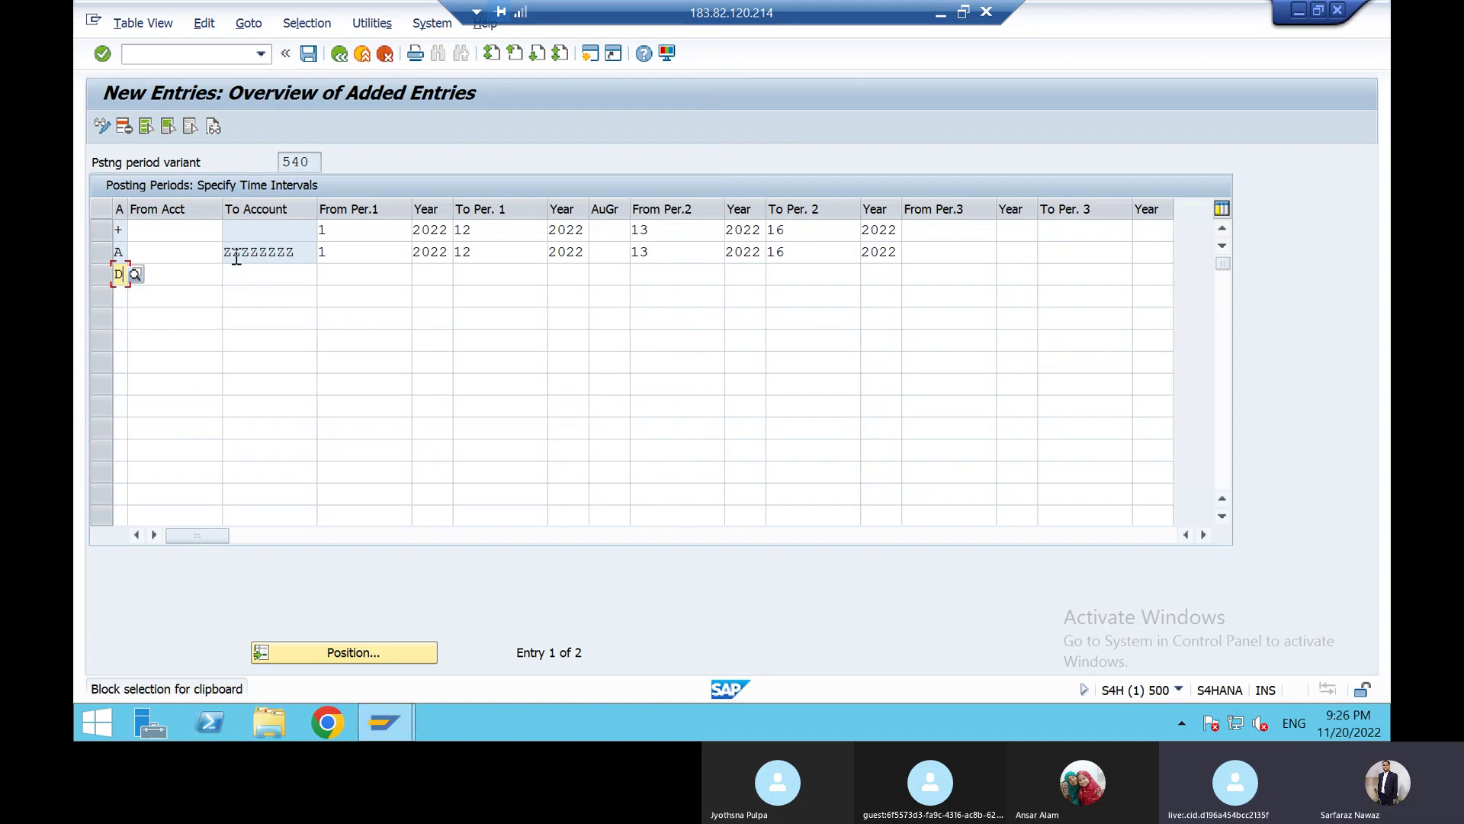
drag(220, 245, 885, 253)
key(ctrl+c)
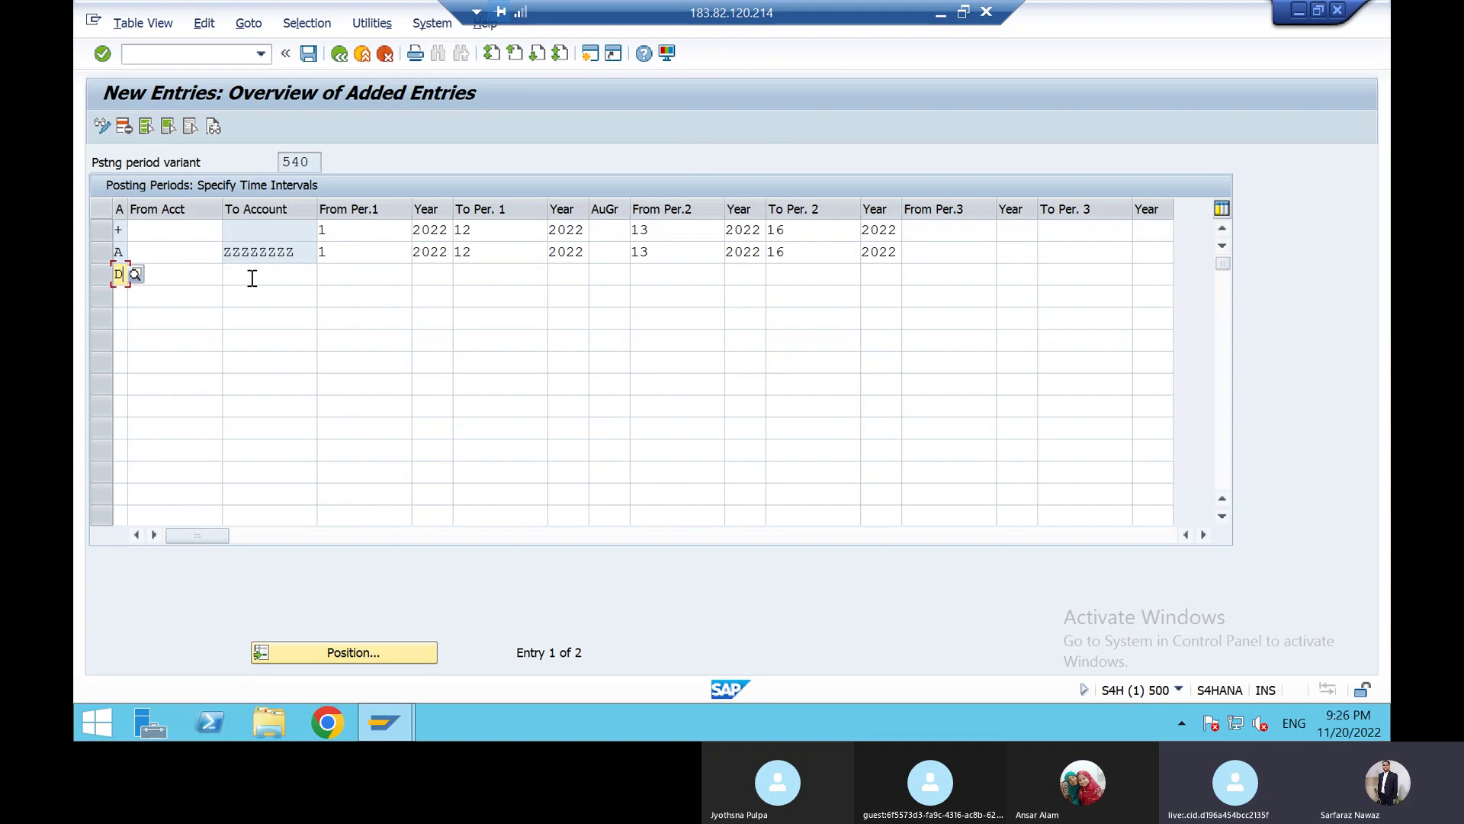
click(253, 275)
key(ctrl+v)
click(264, 300)
key(ctrl+v)
click(263, 319)
key(ctrl+v)
Assign account types K (Vendors) and M (Materials) to the two filled rows below the Customers row
click(119, 295)
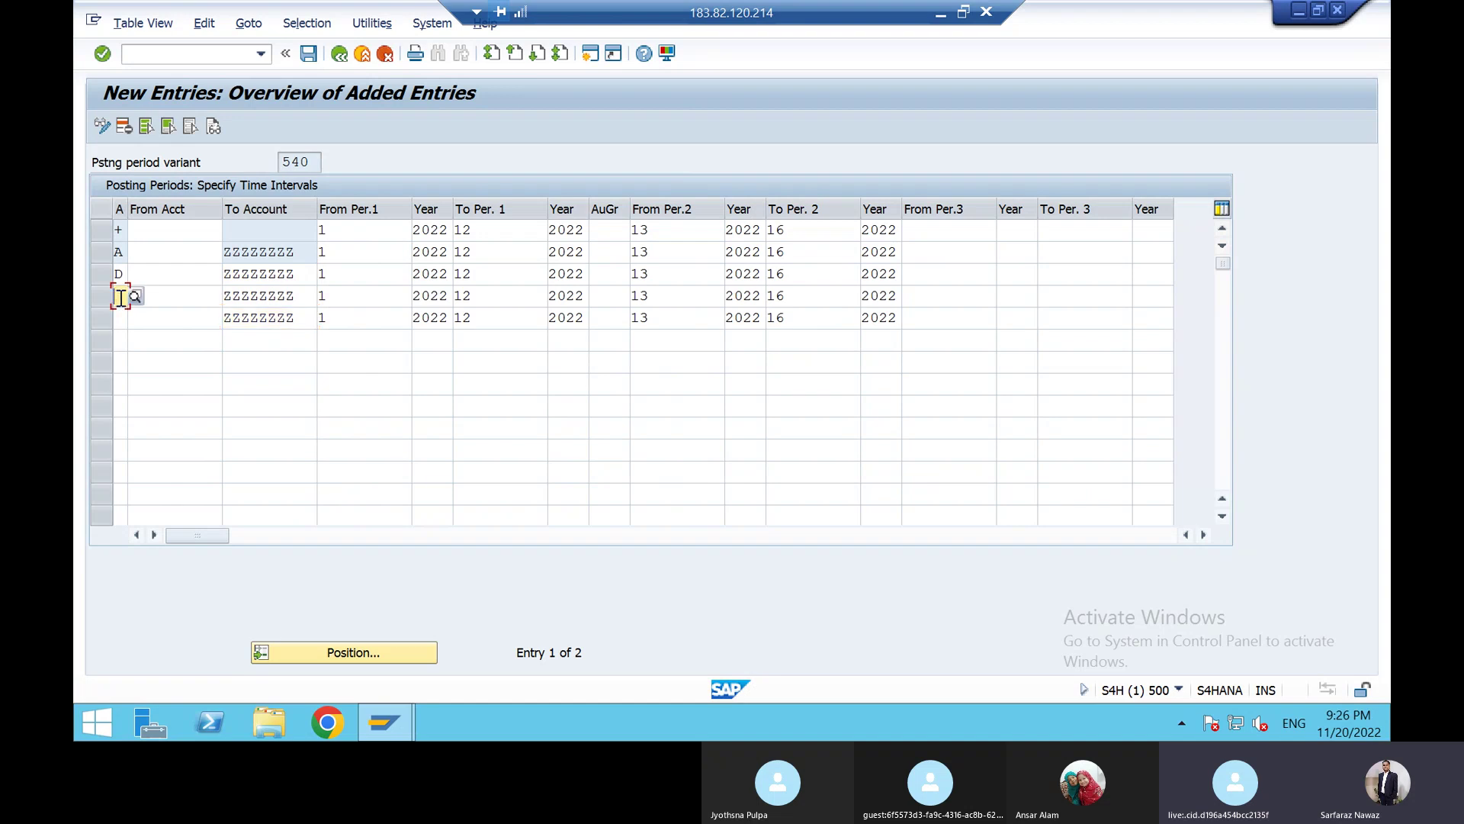
click(135, 296)
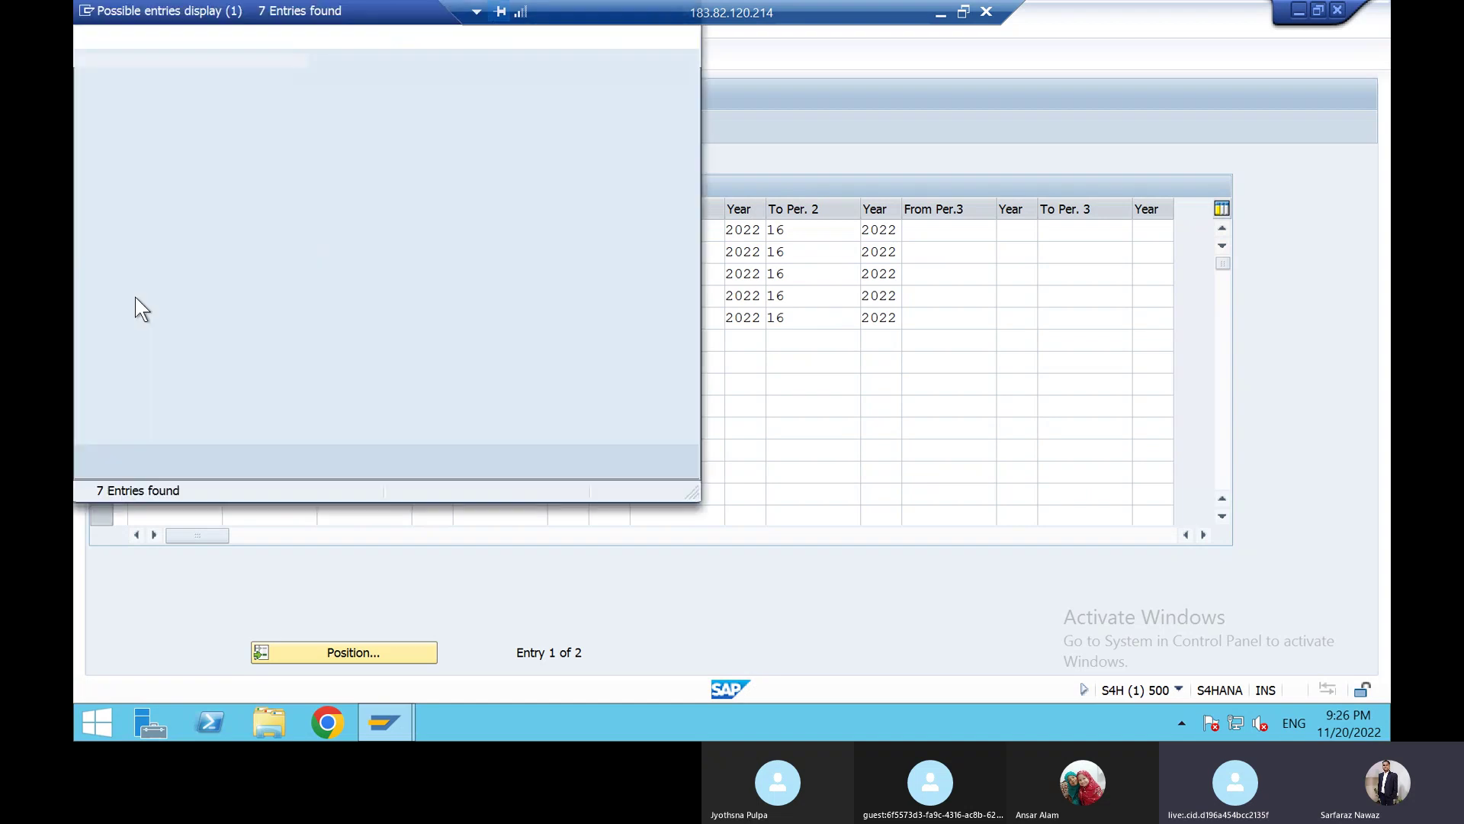
double_click(108, 179)
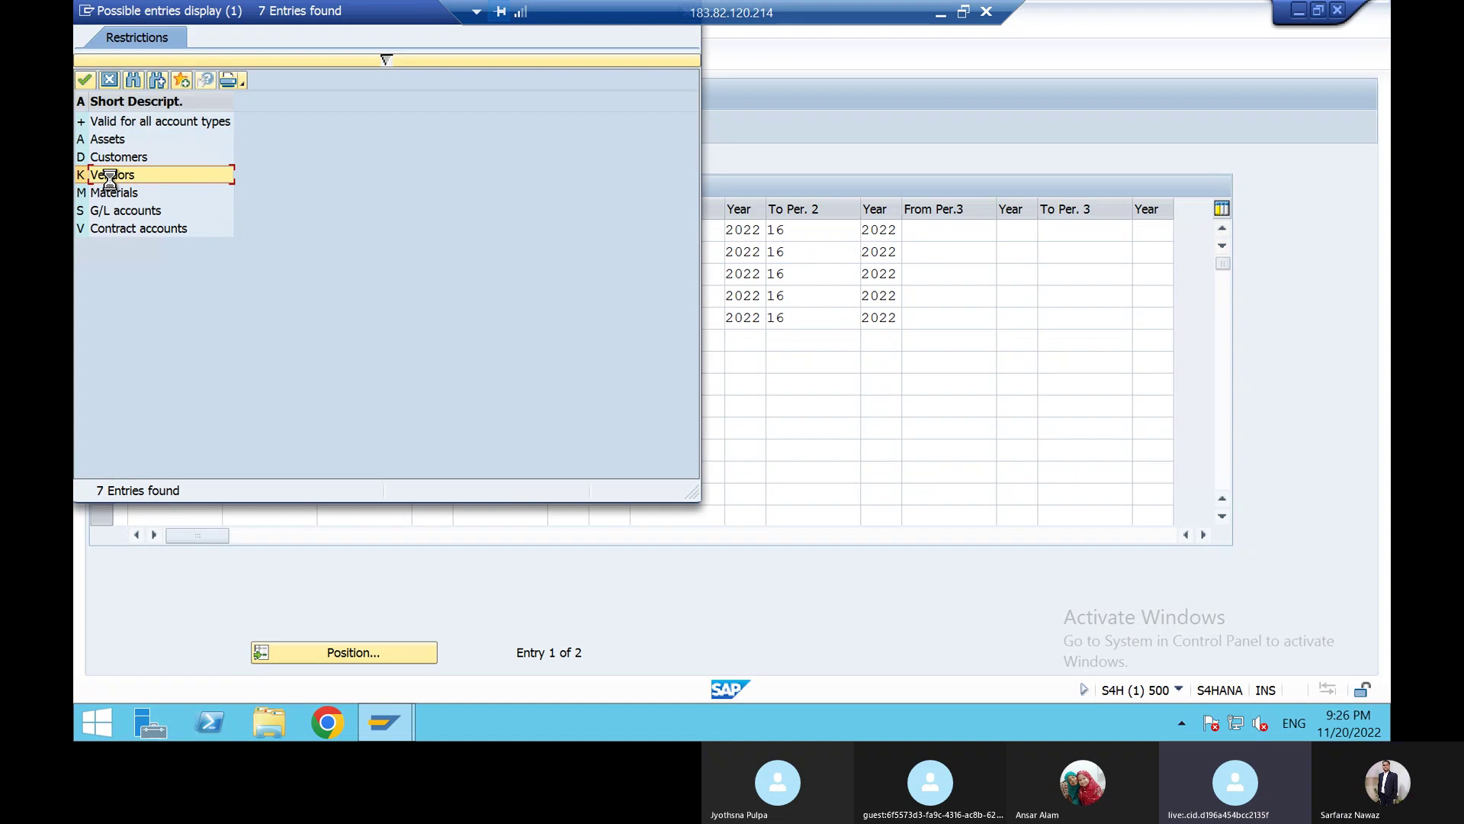
click(122, 318)
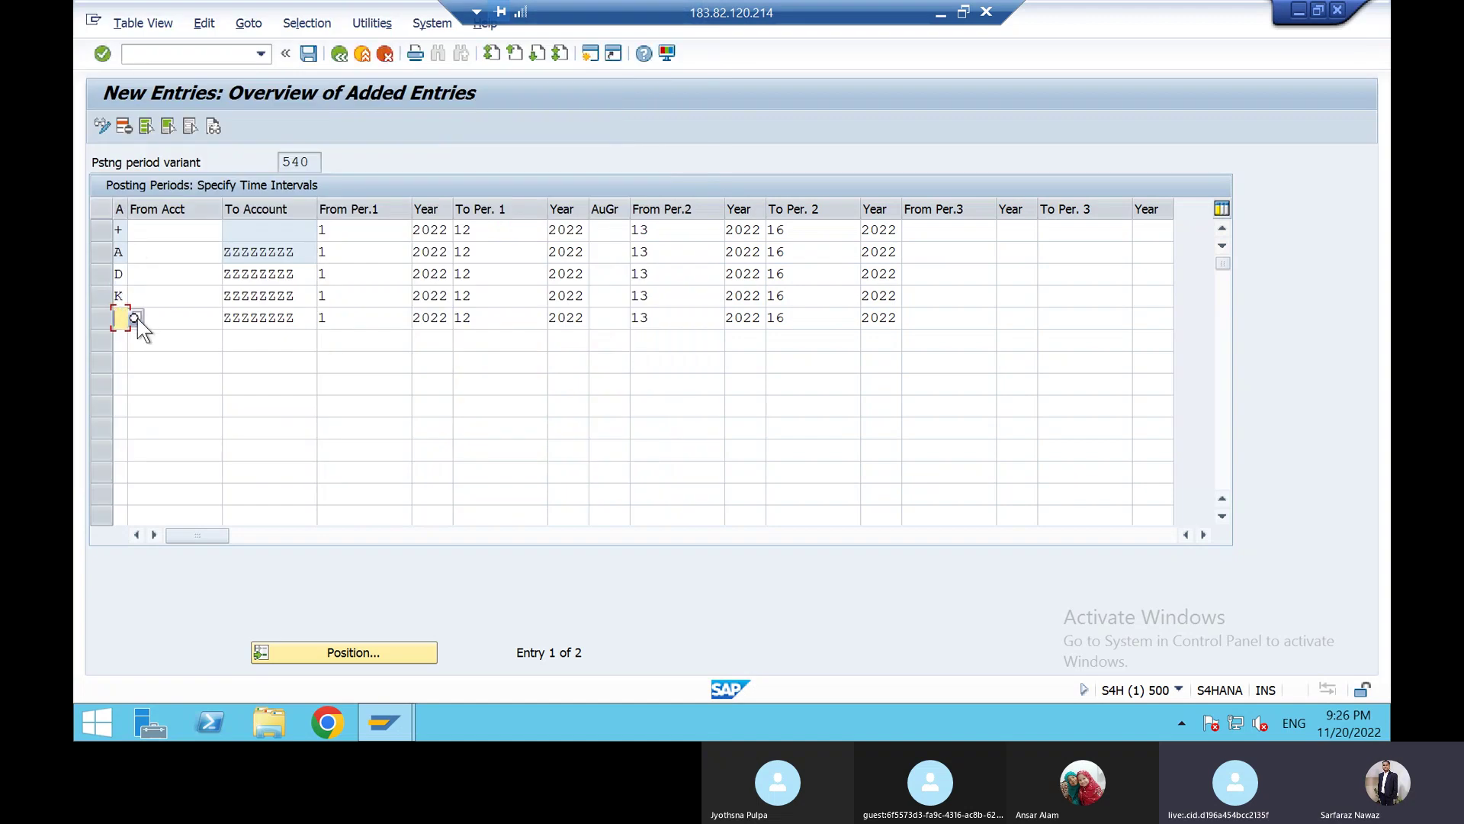
click(136, 318)
click(100, 197)
double_click(100, 197)
Add a row for account type S (G/L accounts) with the copied end account and period intervals, and confirm the entries
click(121, 339)
click(137, 341)
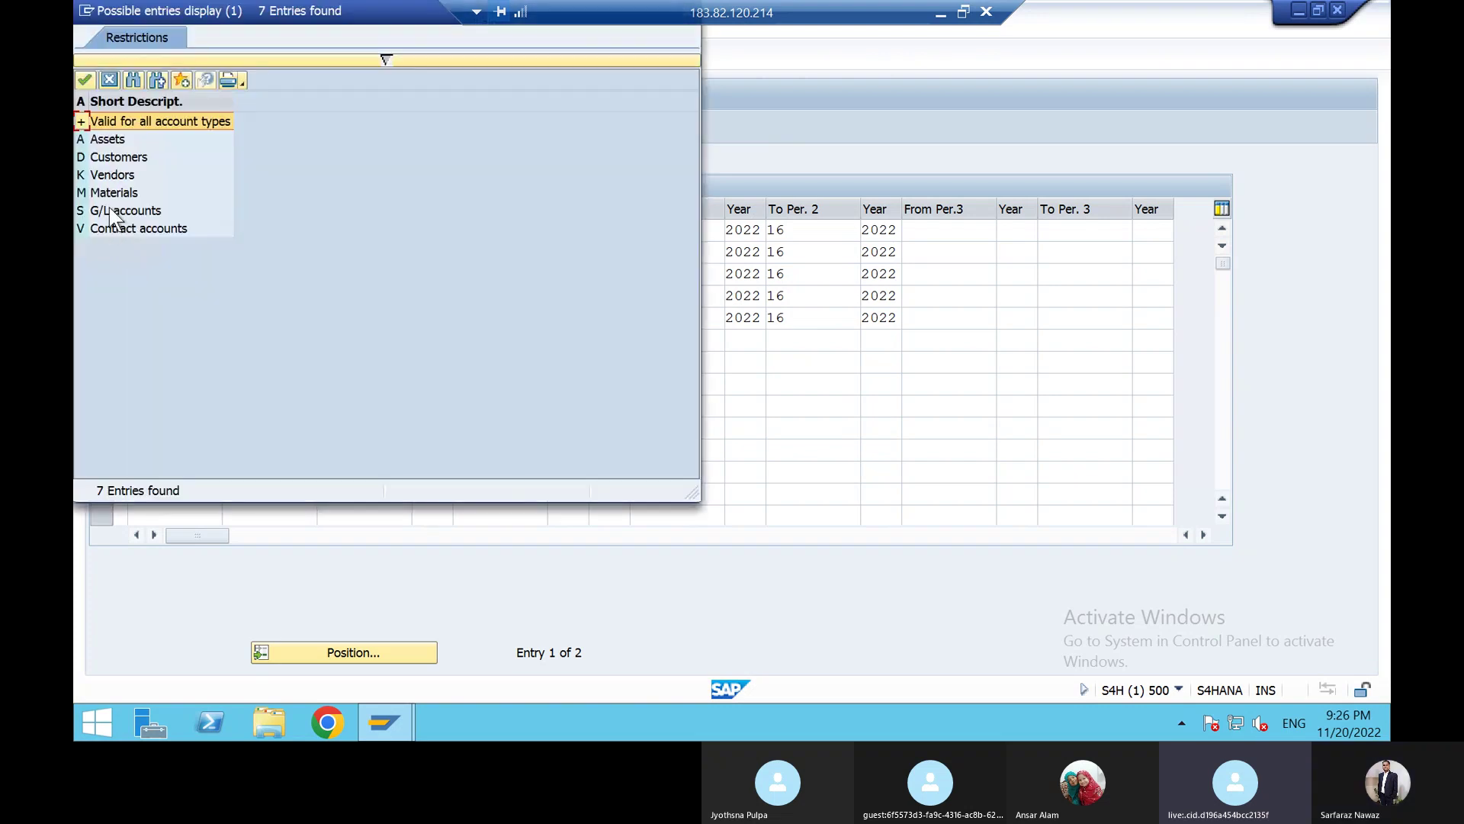
click(96, 210)
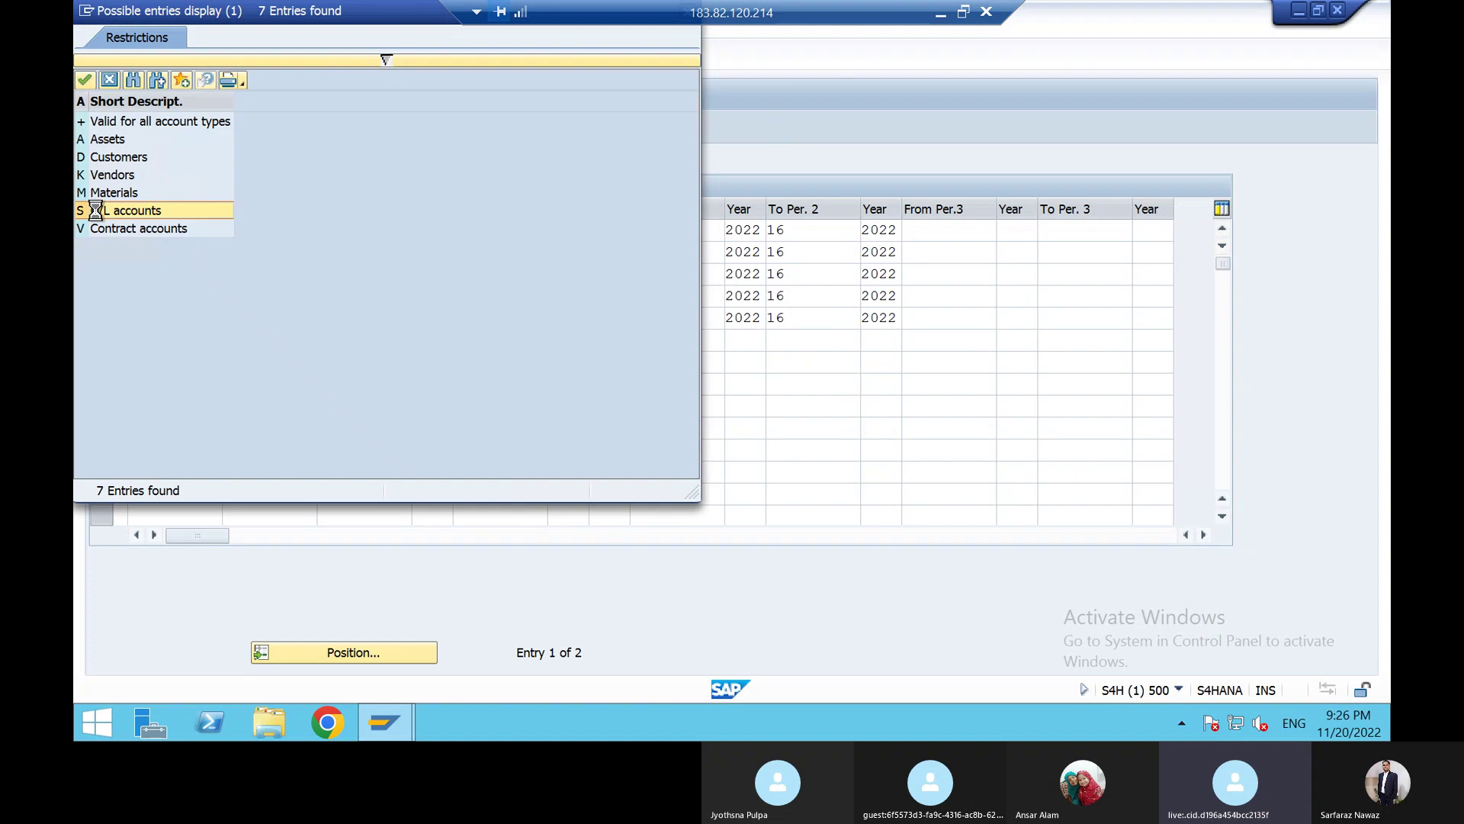
click(260, 341)
key(ctrl+v)
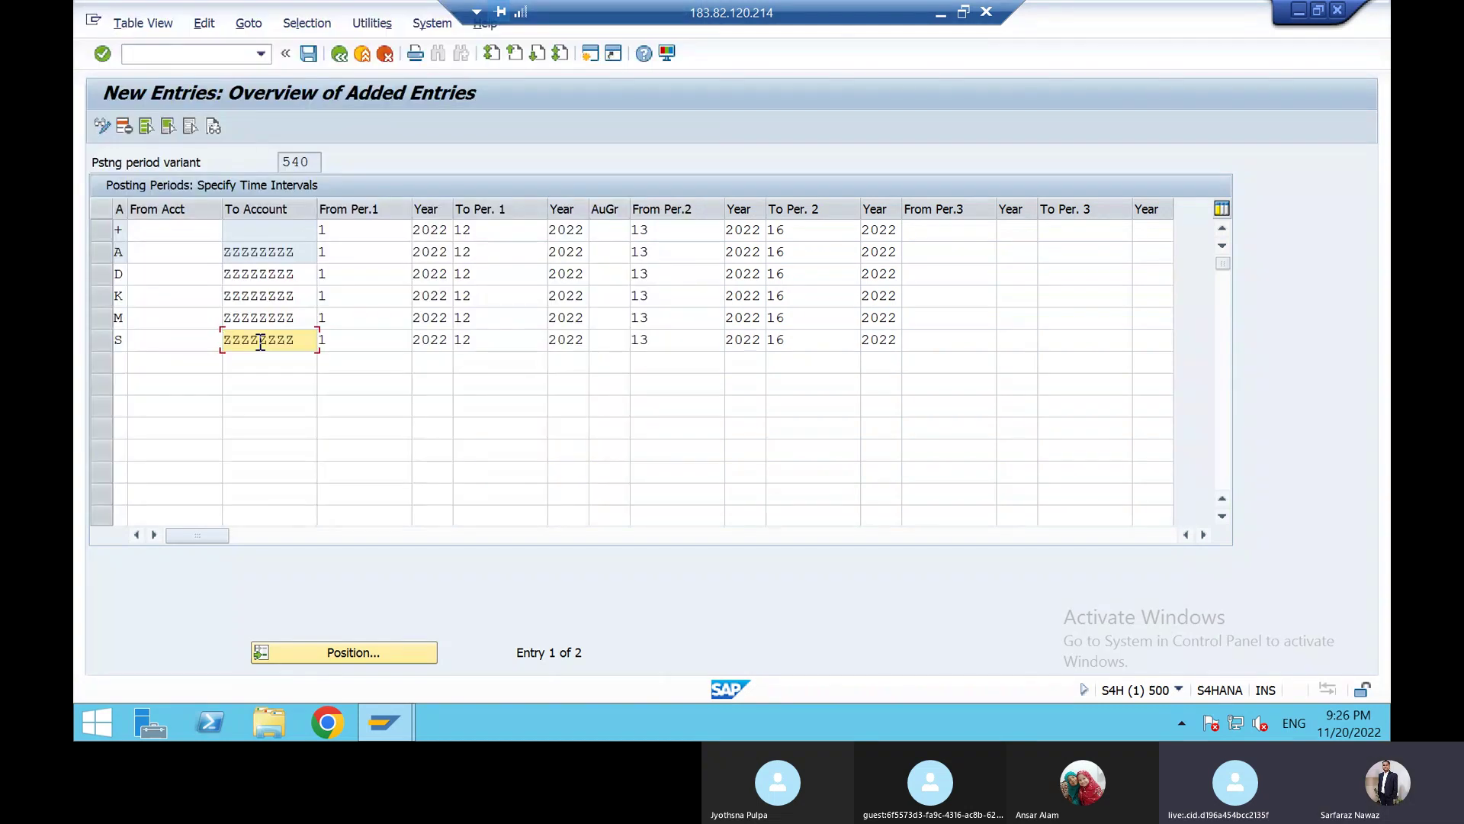
key(Return)
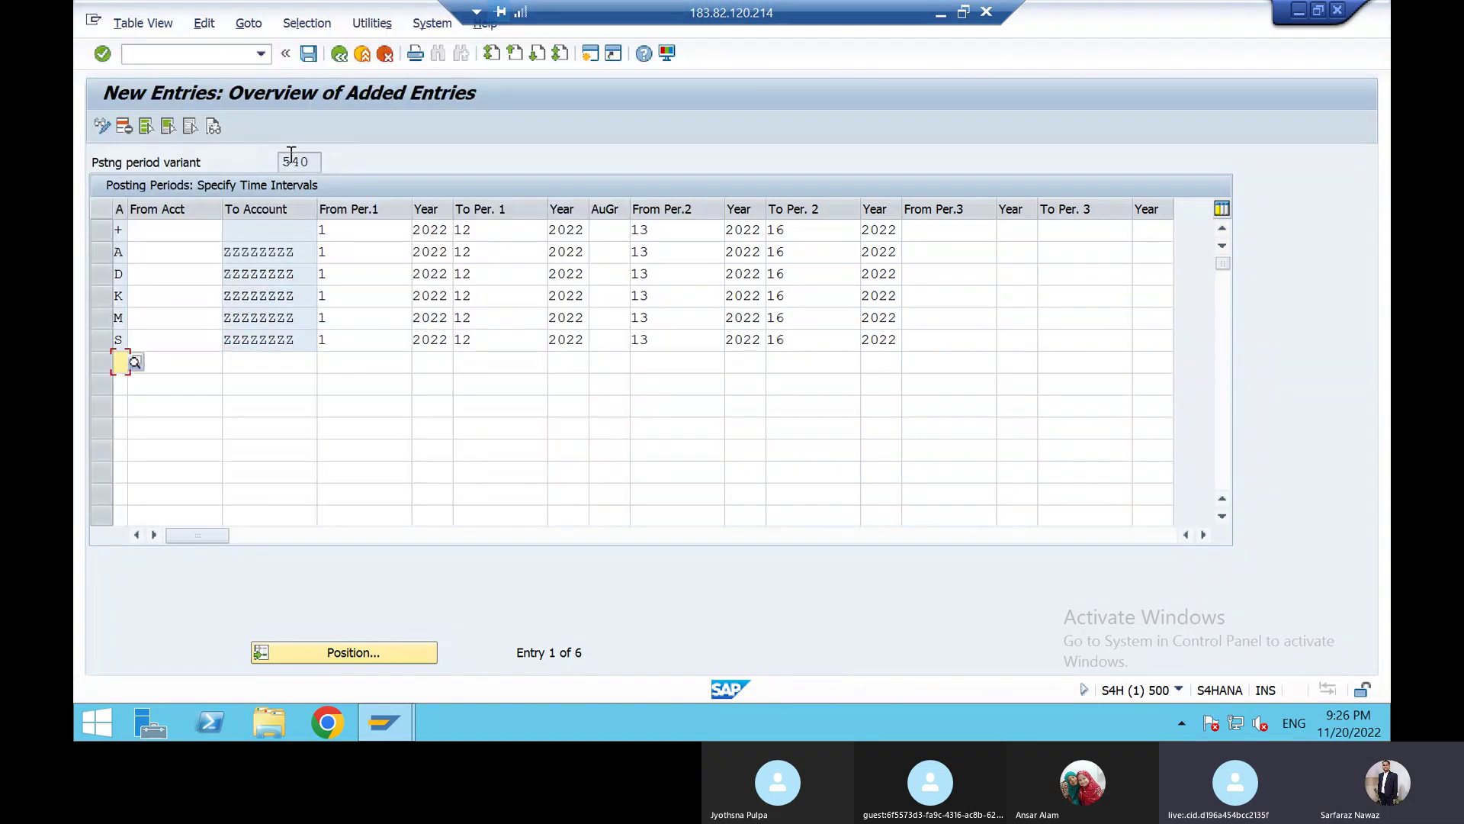
Save the posting period entries for variant 540, accepting the proposed FI configuration customizing request
click(308, 55)
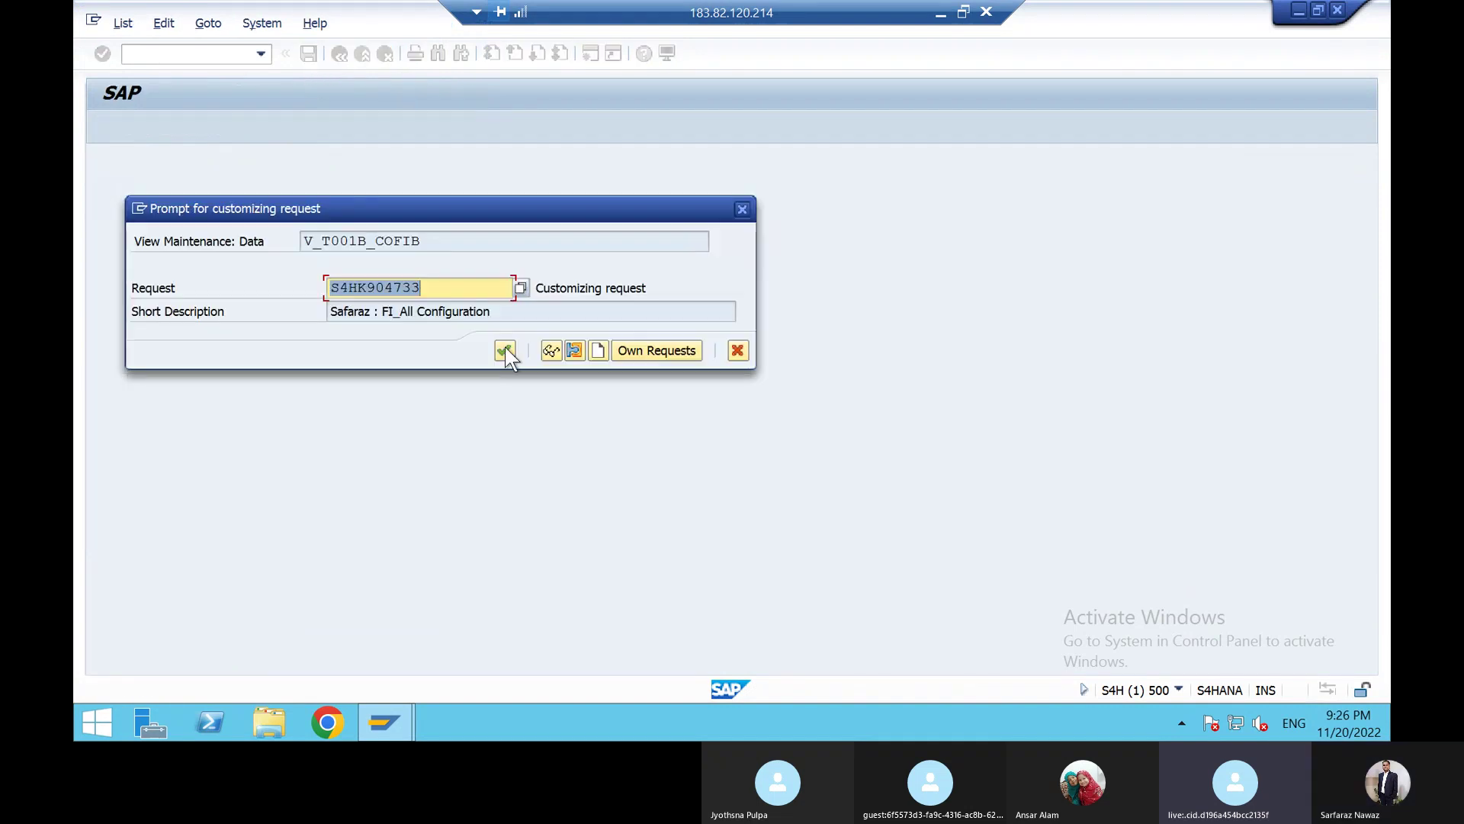
click(503, 348)
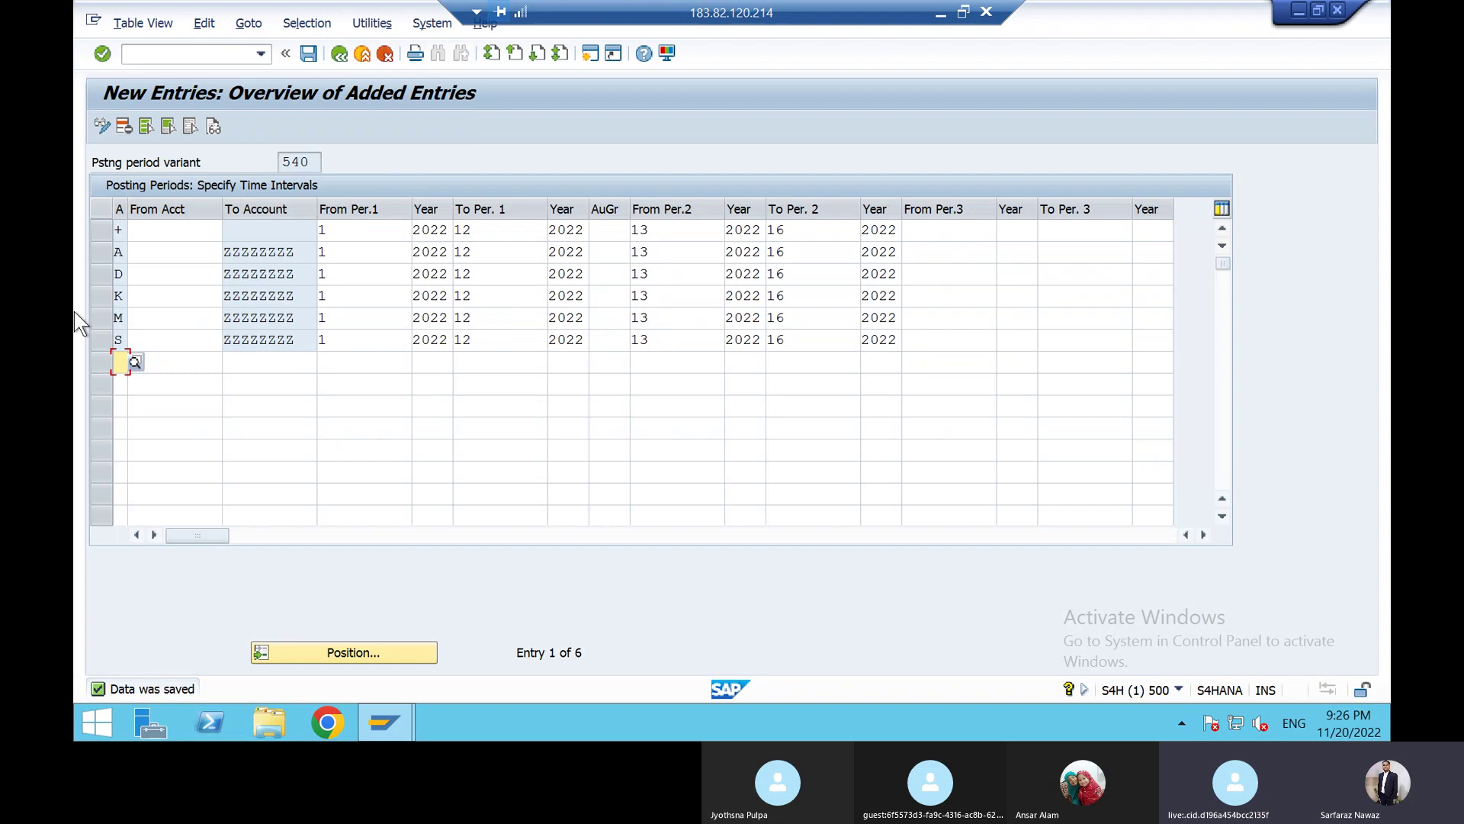
click(99, 274)
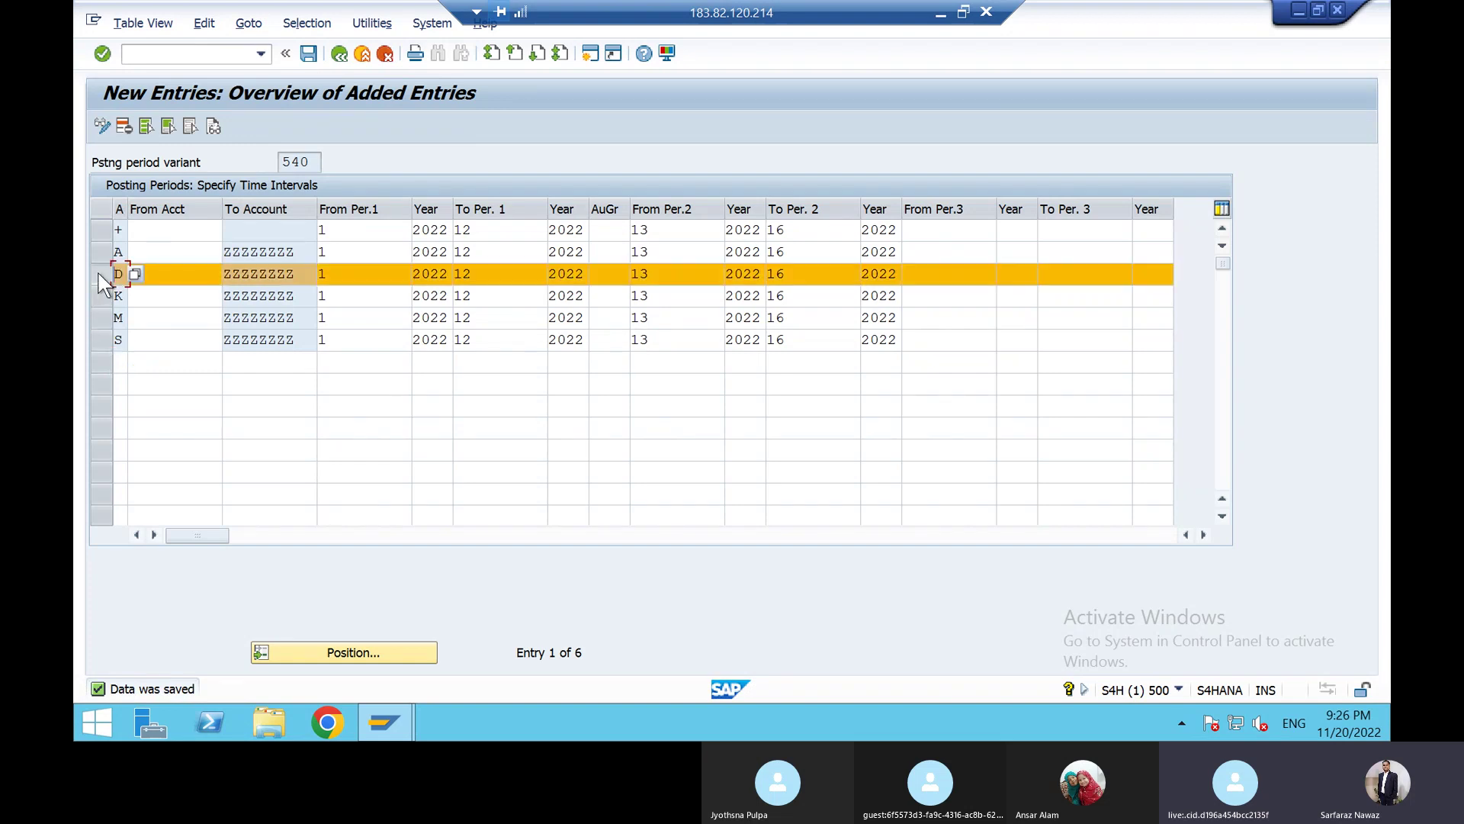
click(99, 276)
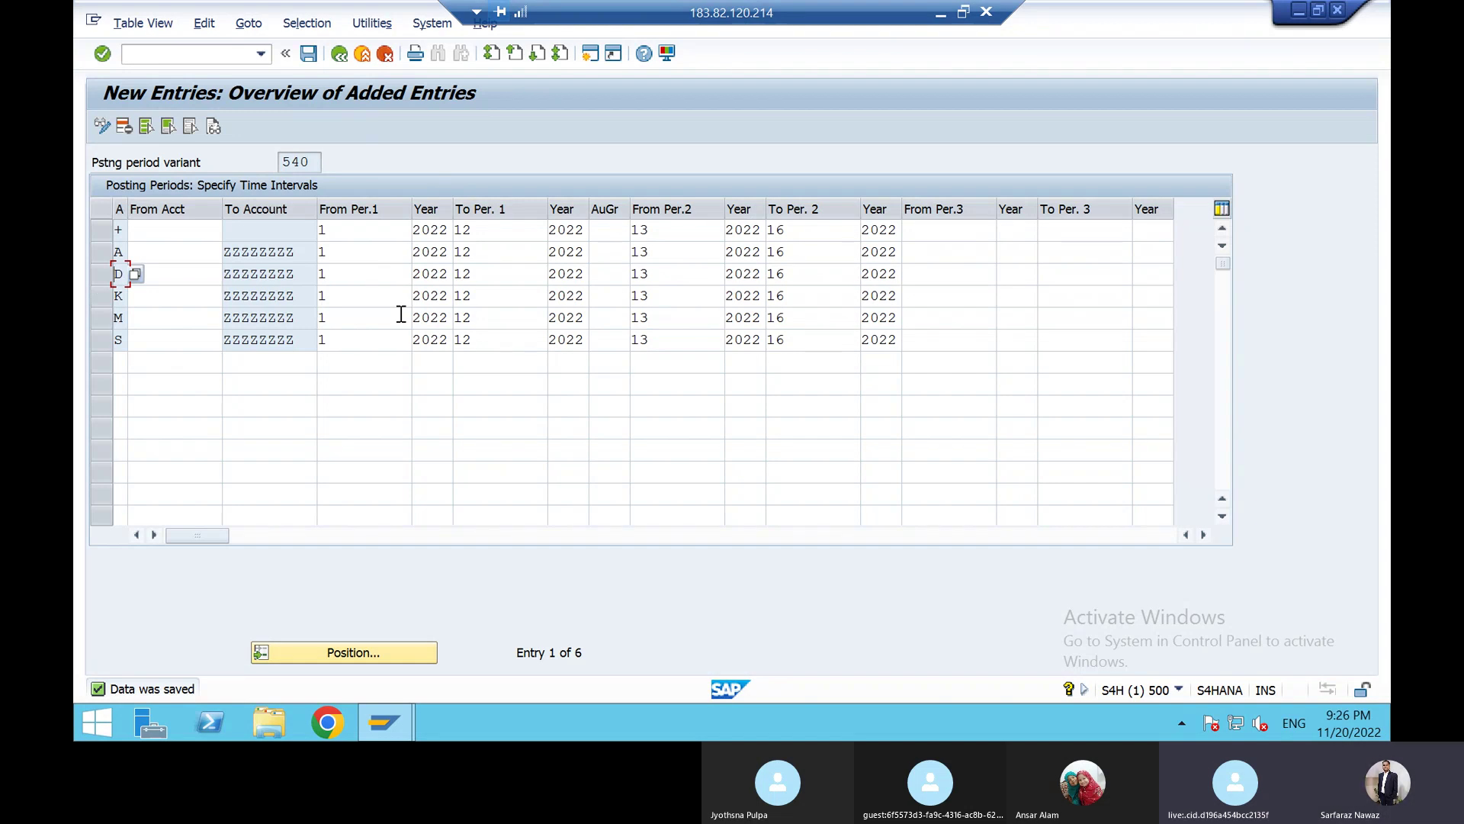
click(102, 277)
click(102, 276)
click(103, 297)
click(102, 299)
click(336, 294)
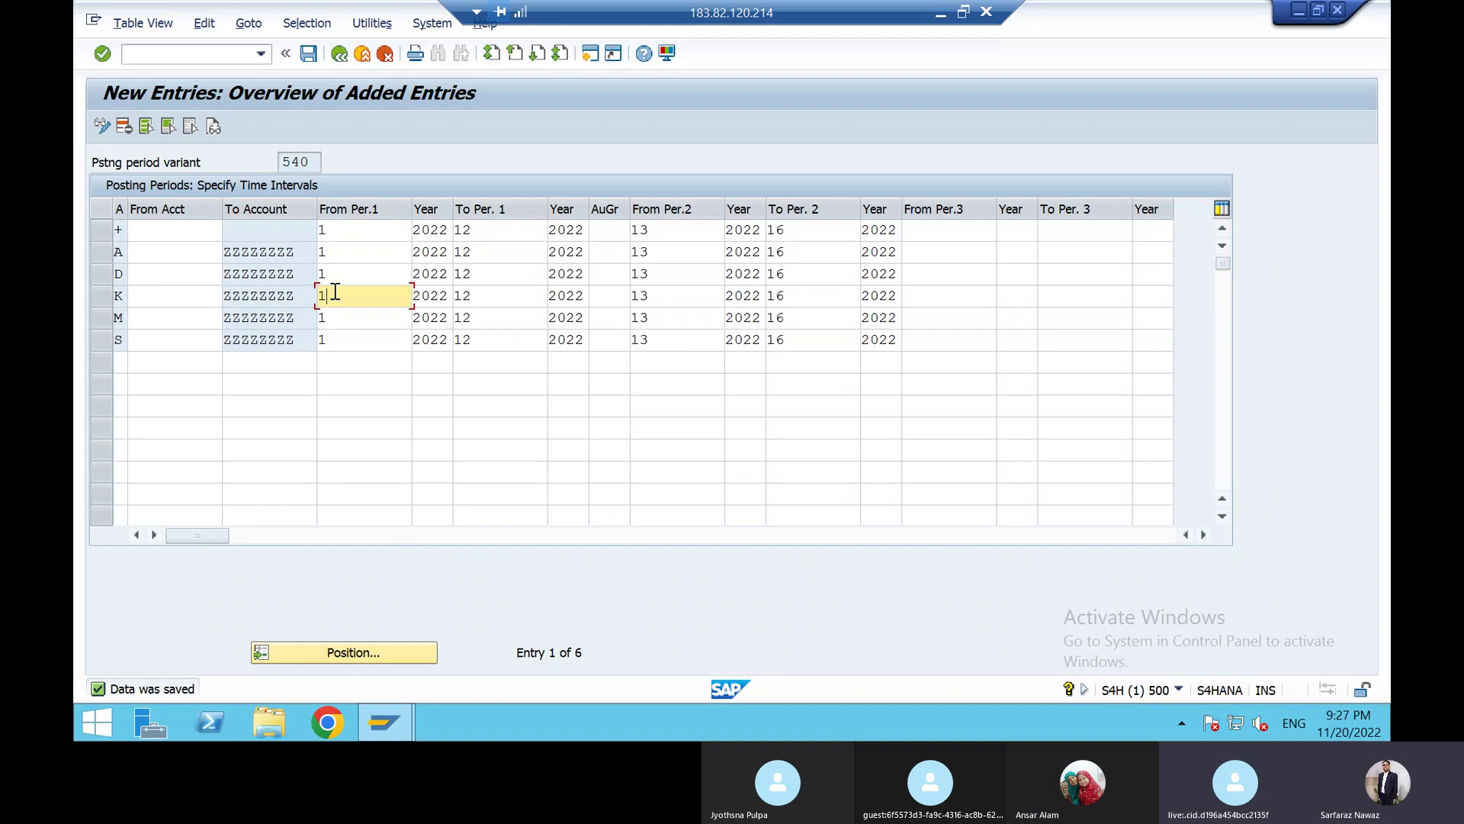
Leave the new posting period entries for variant 540 and return to the configuration structure
click(101, 299)
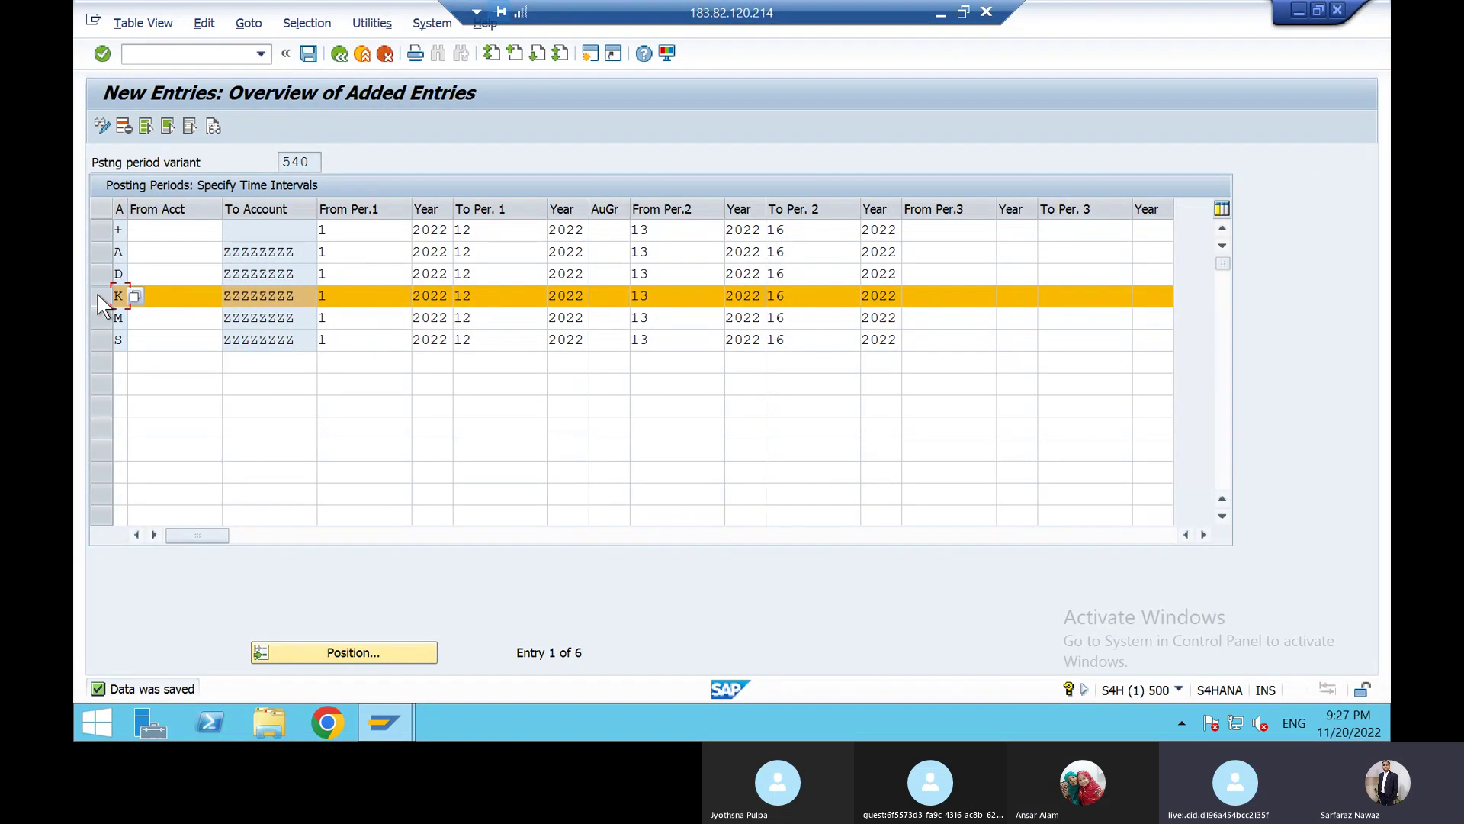
click(100, 304)
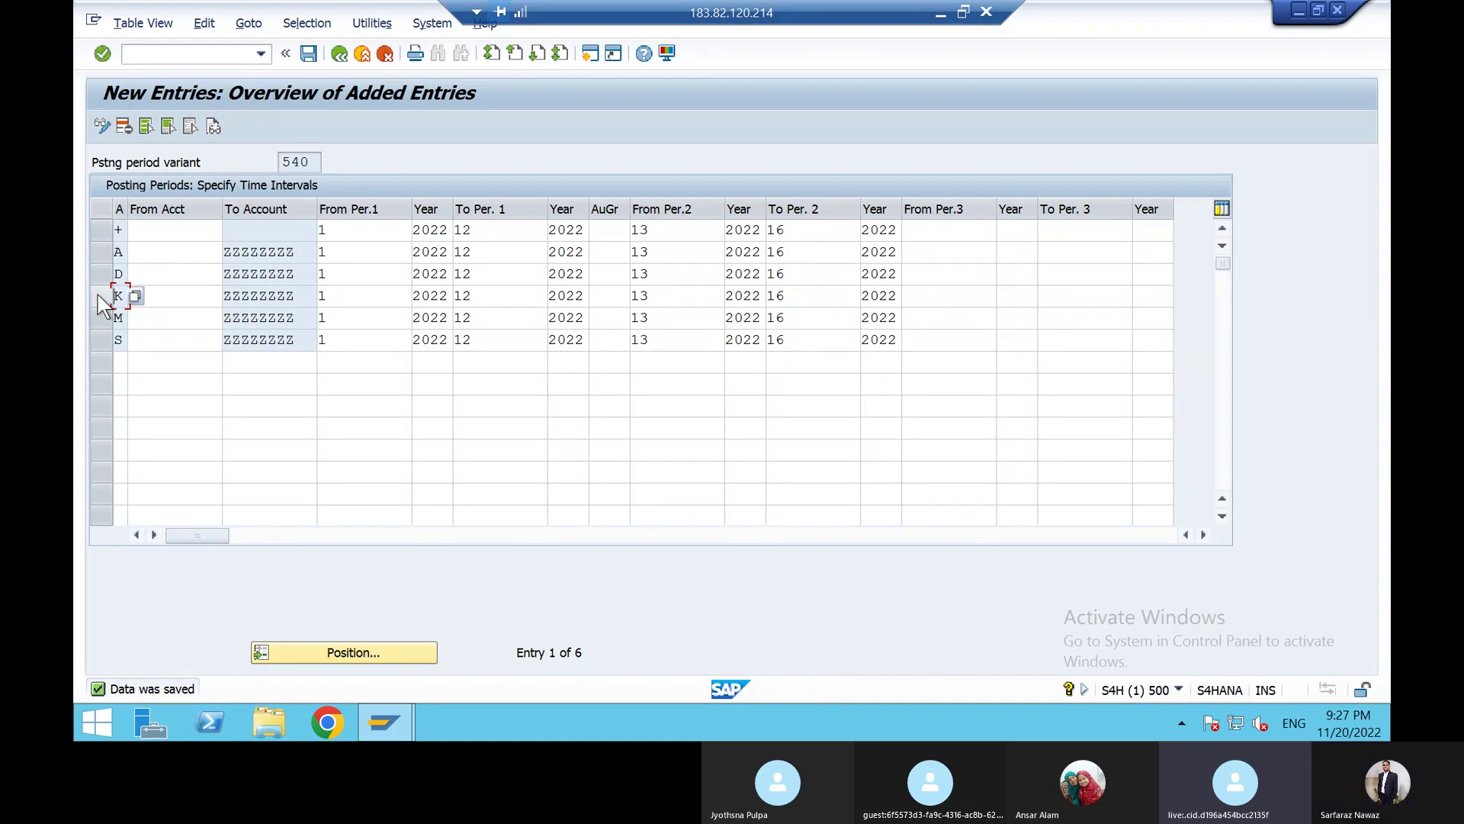
click(338, 55)
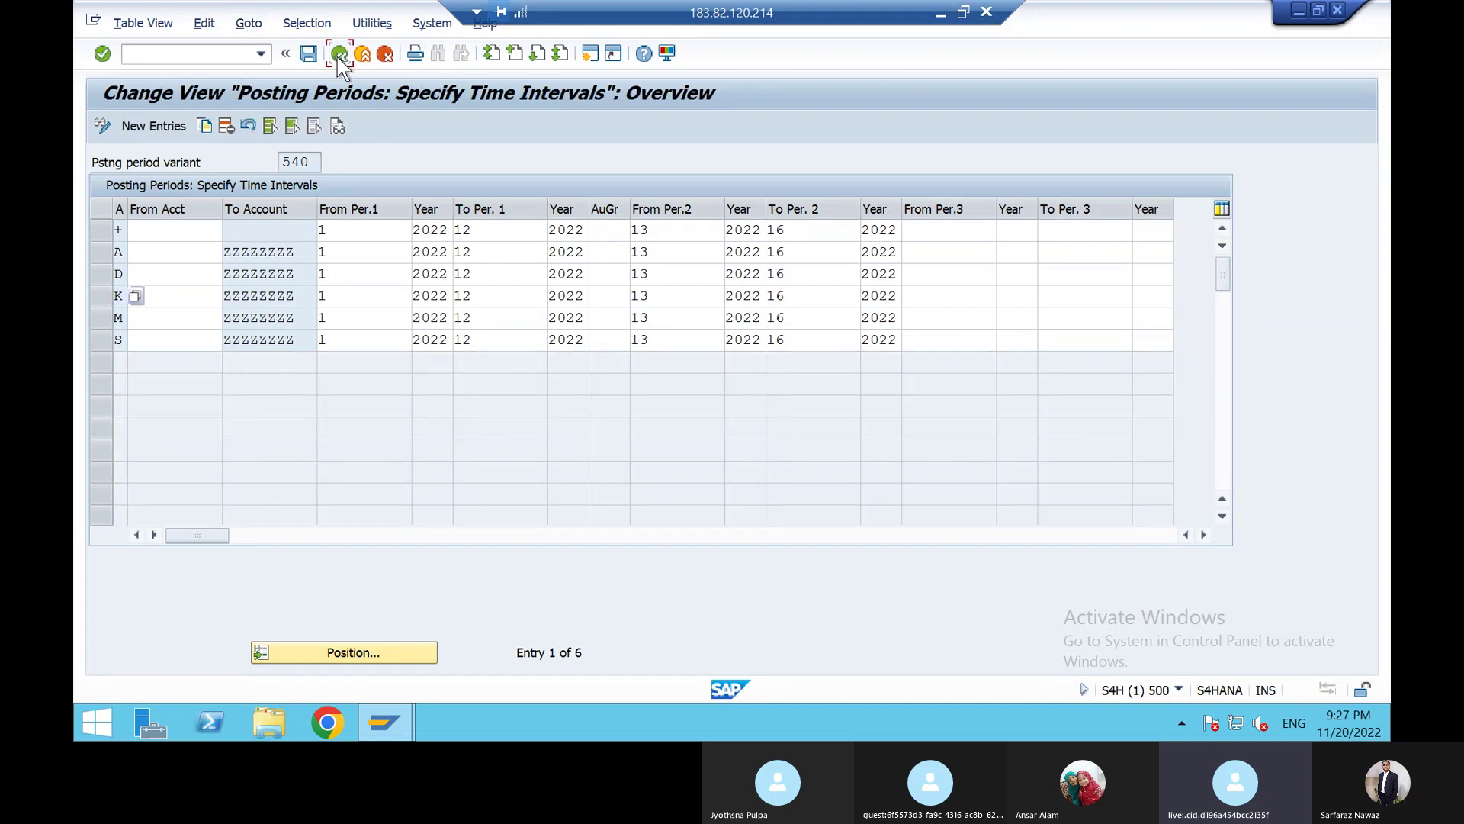
click(338, 54)
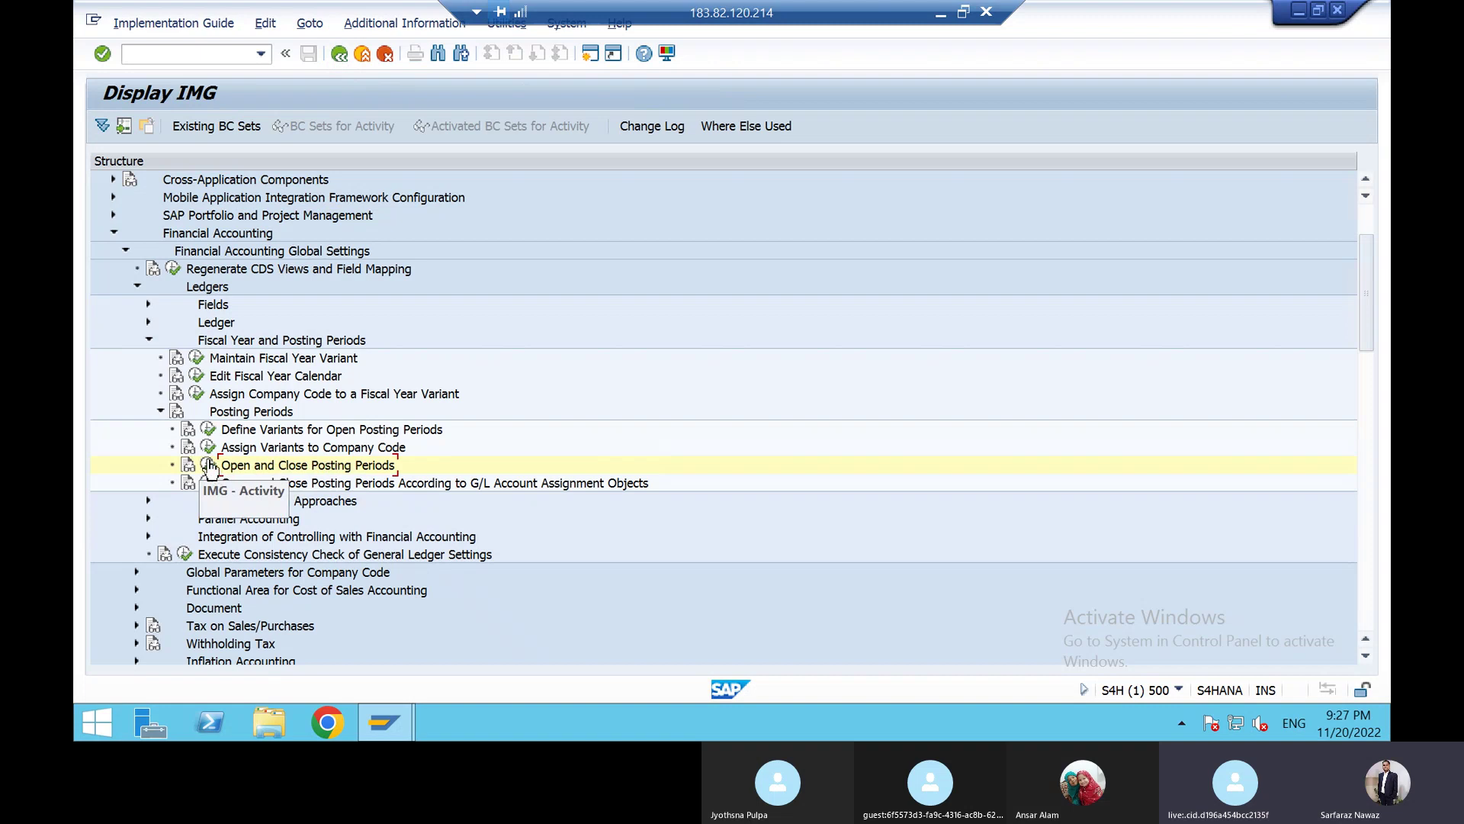
click(209, 466)
click(371, 289)
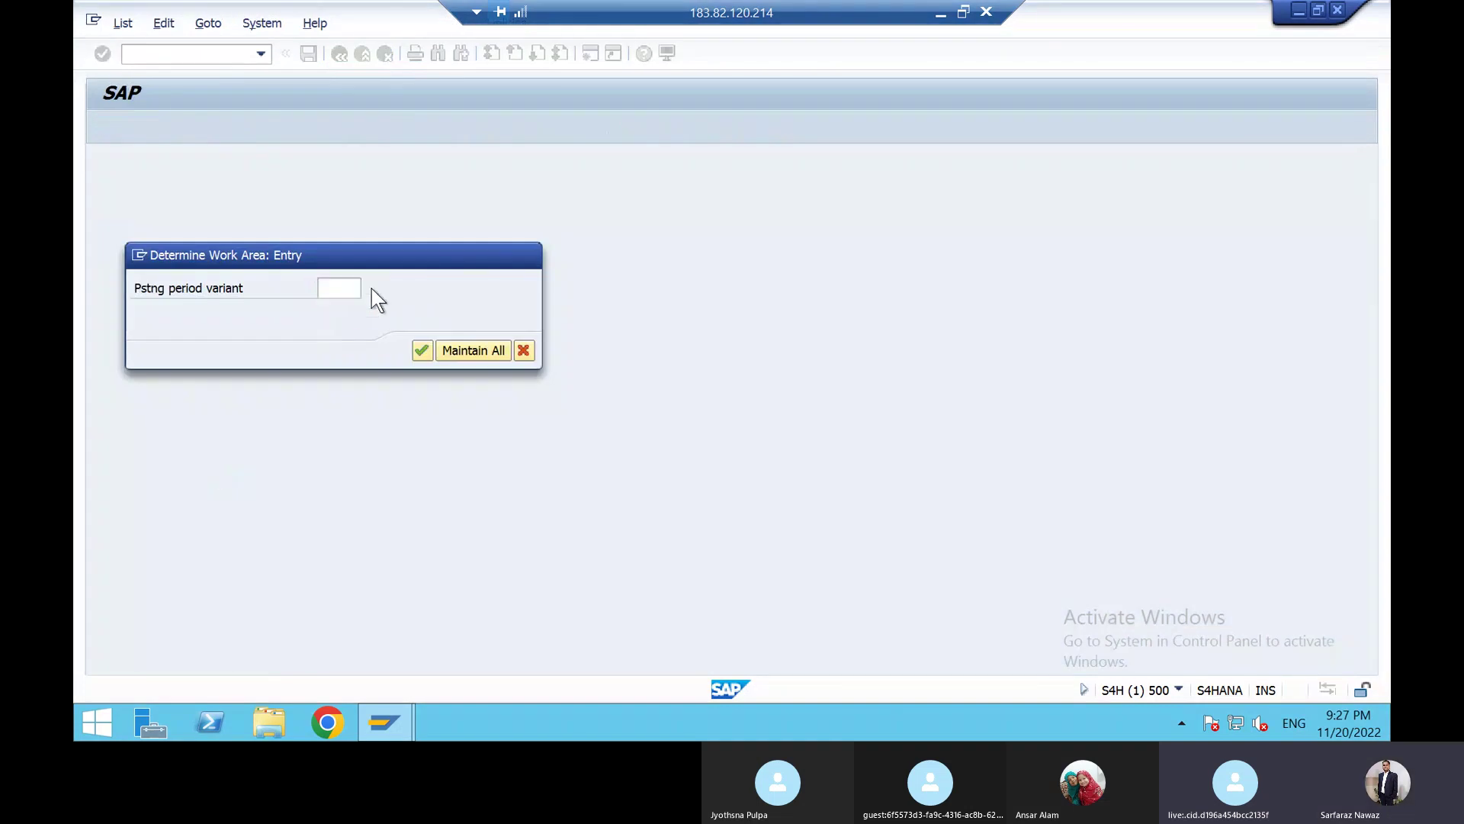
double_click(186, 230)
key(Return)
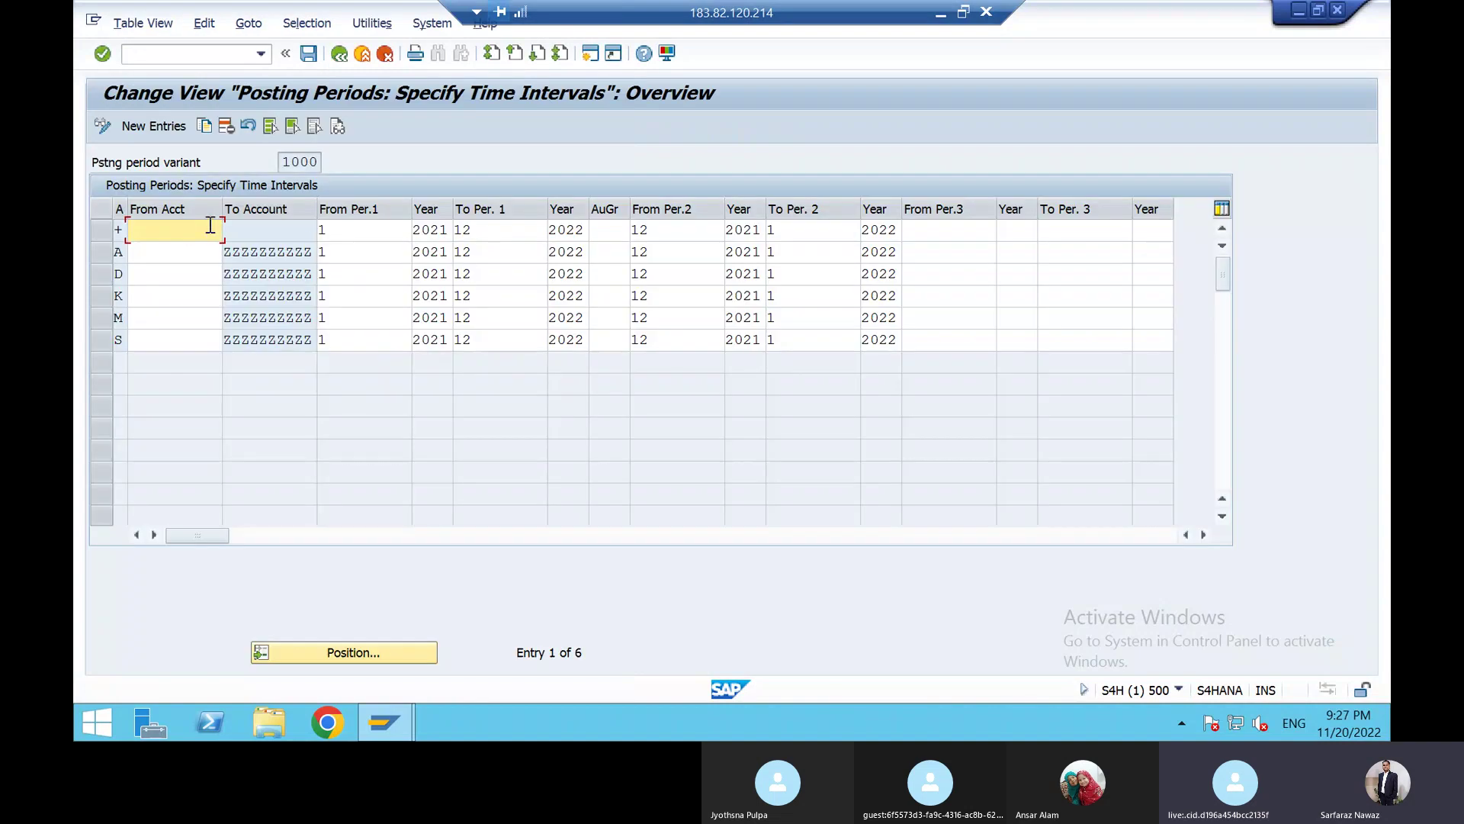
click(340, 56)
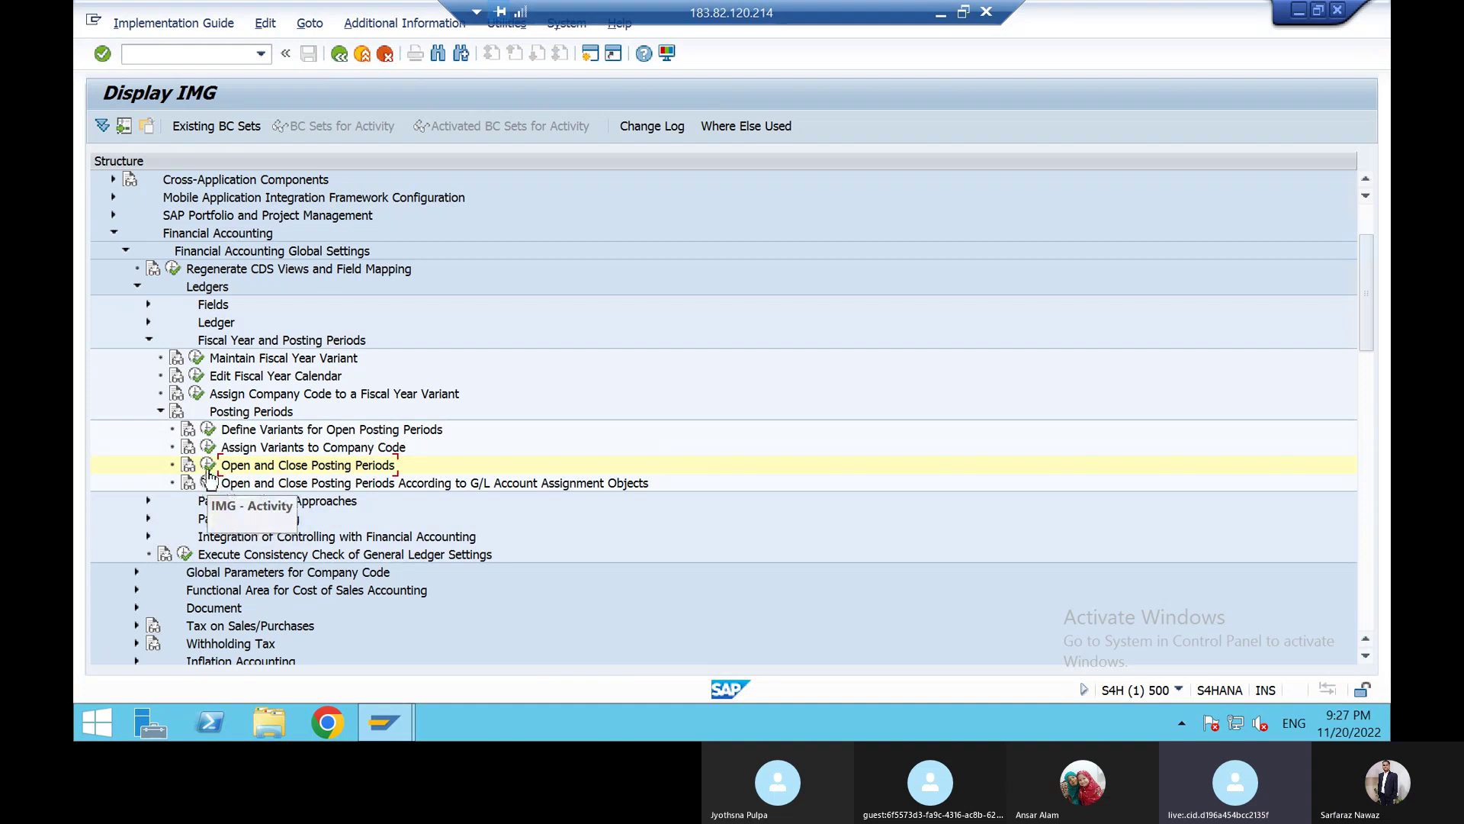
Open the Open and Close Posting Periods activity for posting period variant 540
click(208, 466)
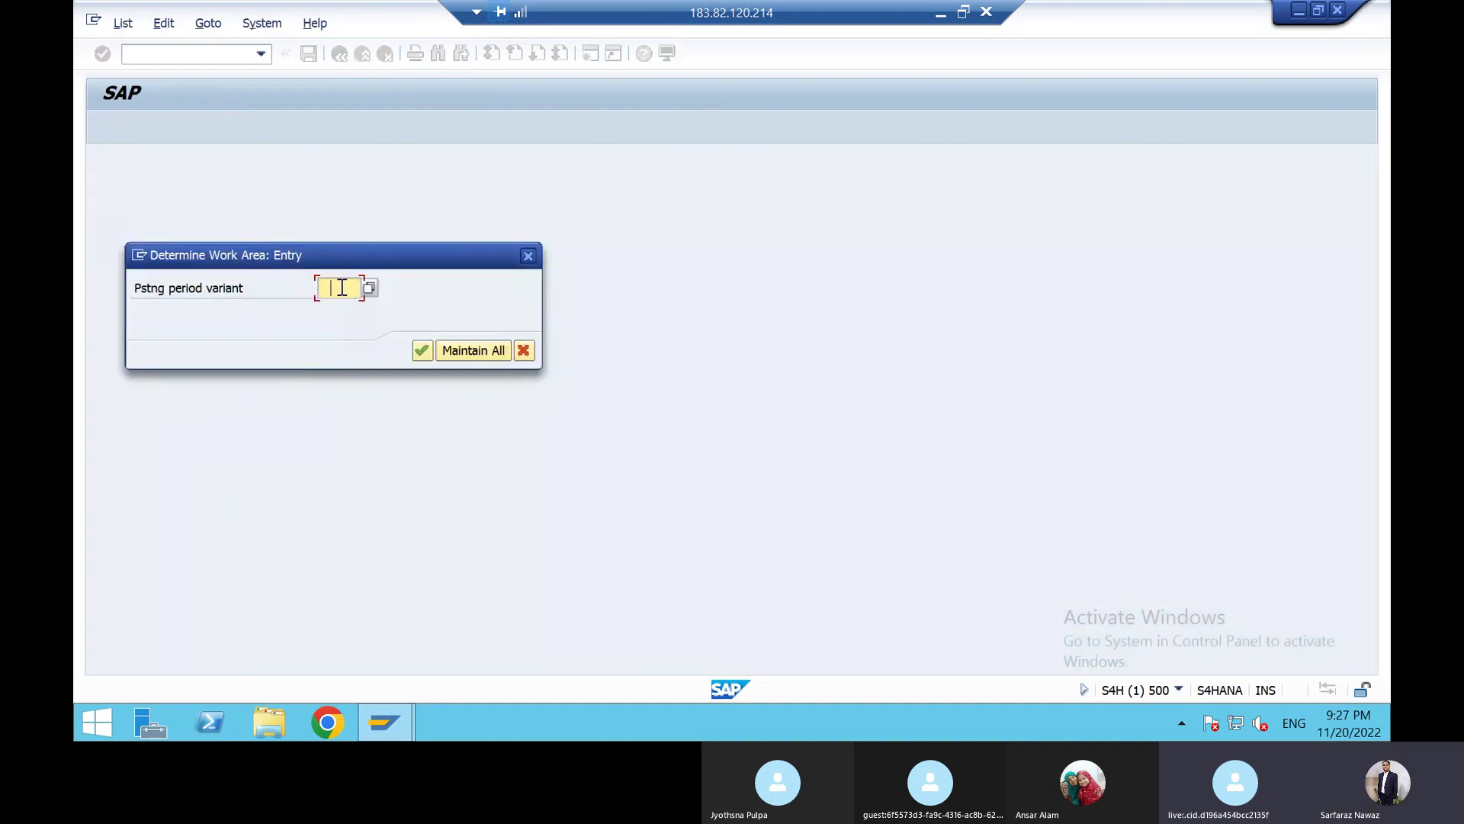
click(342, 288)
key(Down)
key(Down)
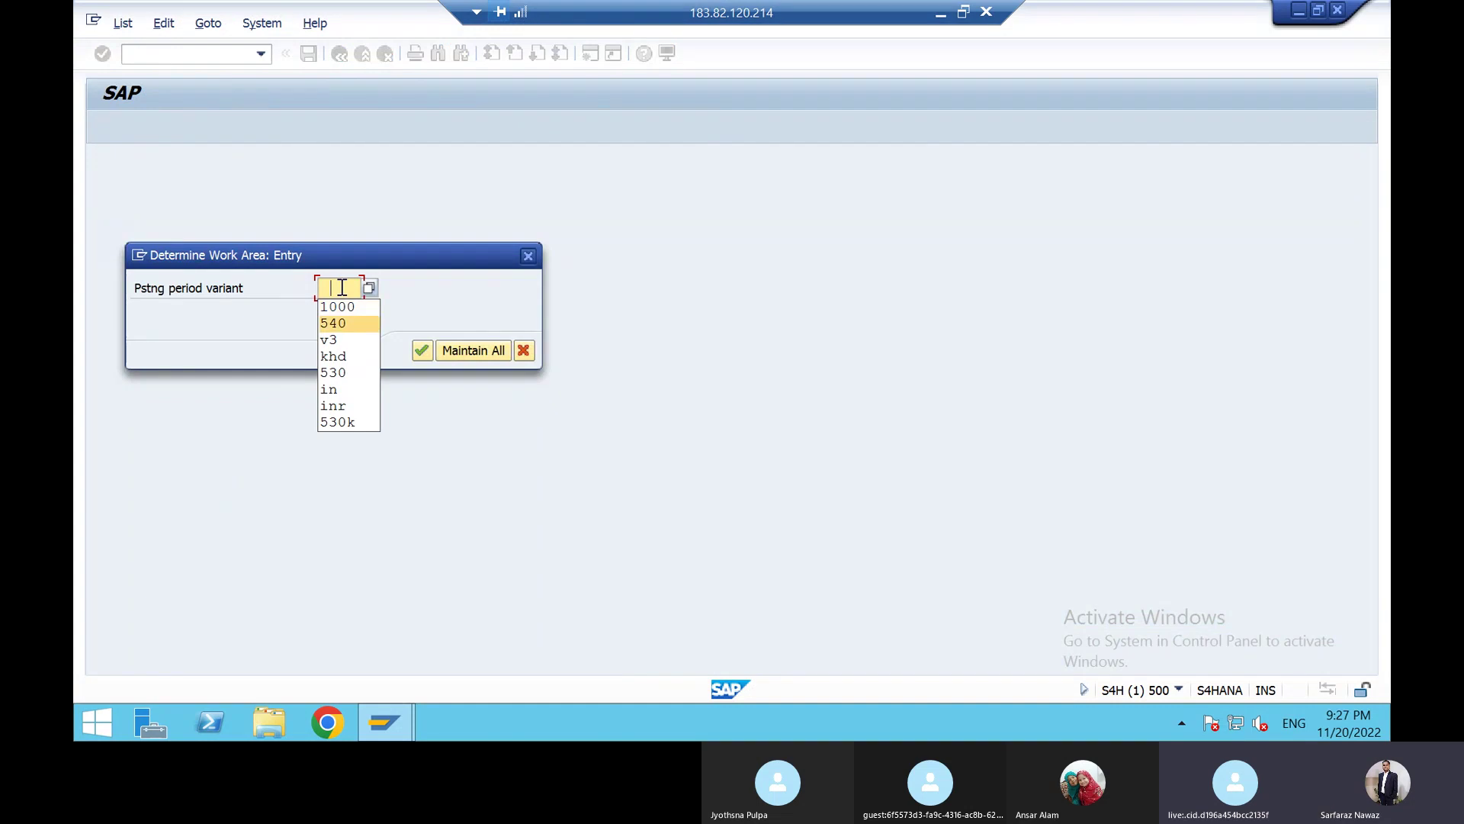
key(Return)
key(Return)
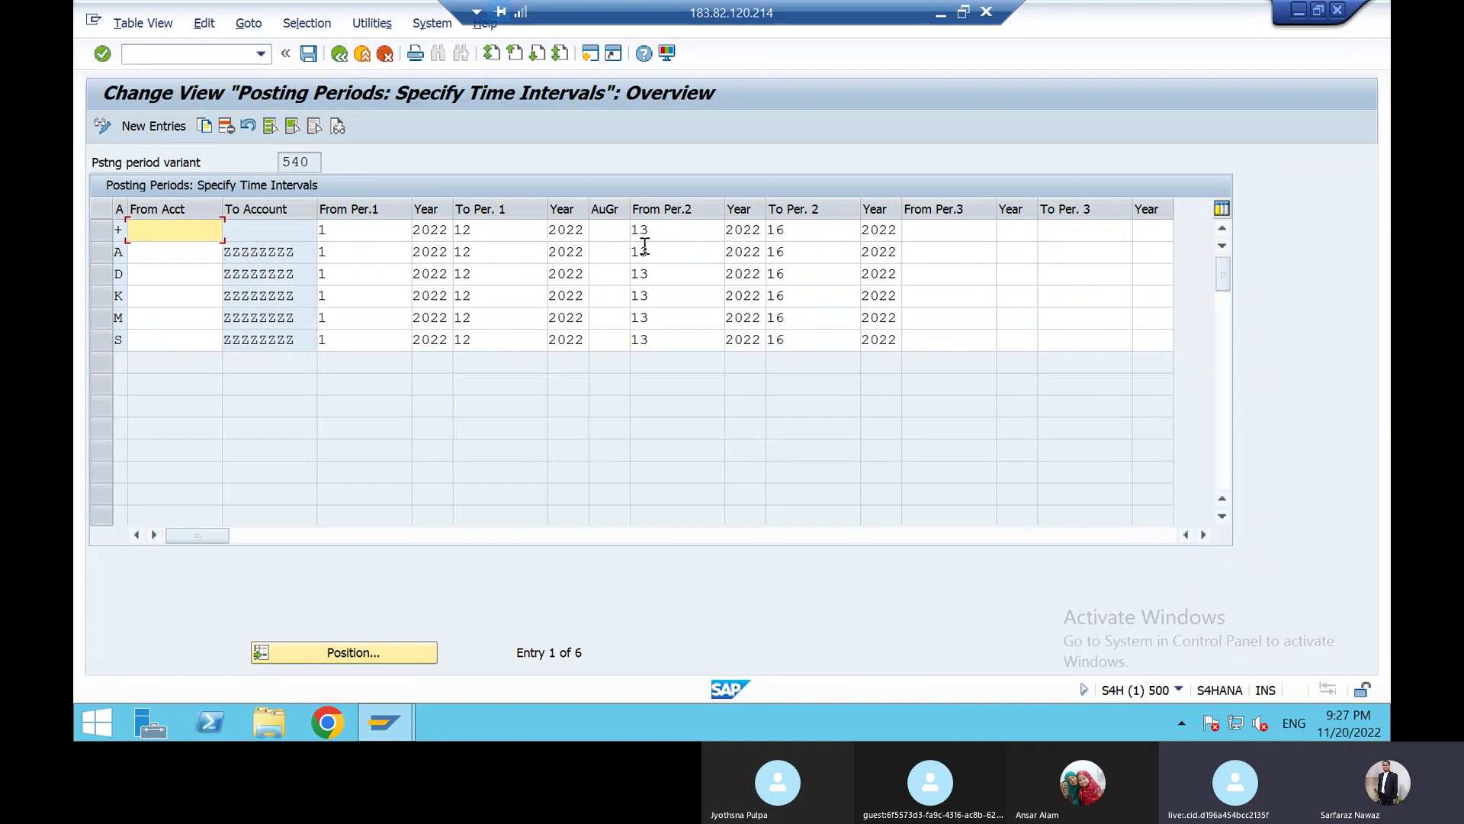
Switch to the Excel training workbook and examine special periods 13 to 16 against the December row on the FI Config sheet
click(941, 15)
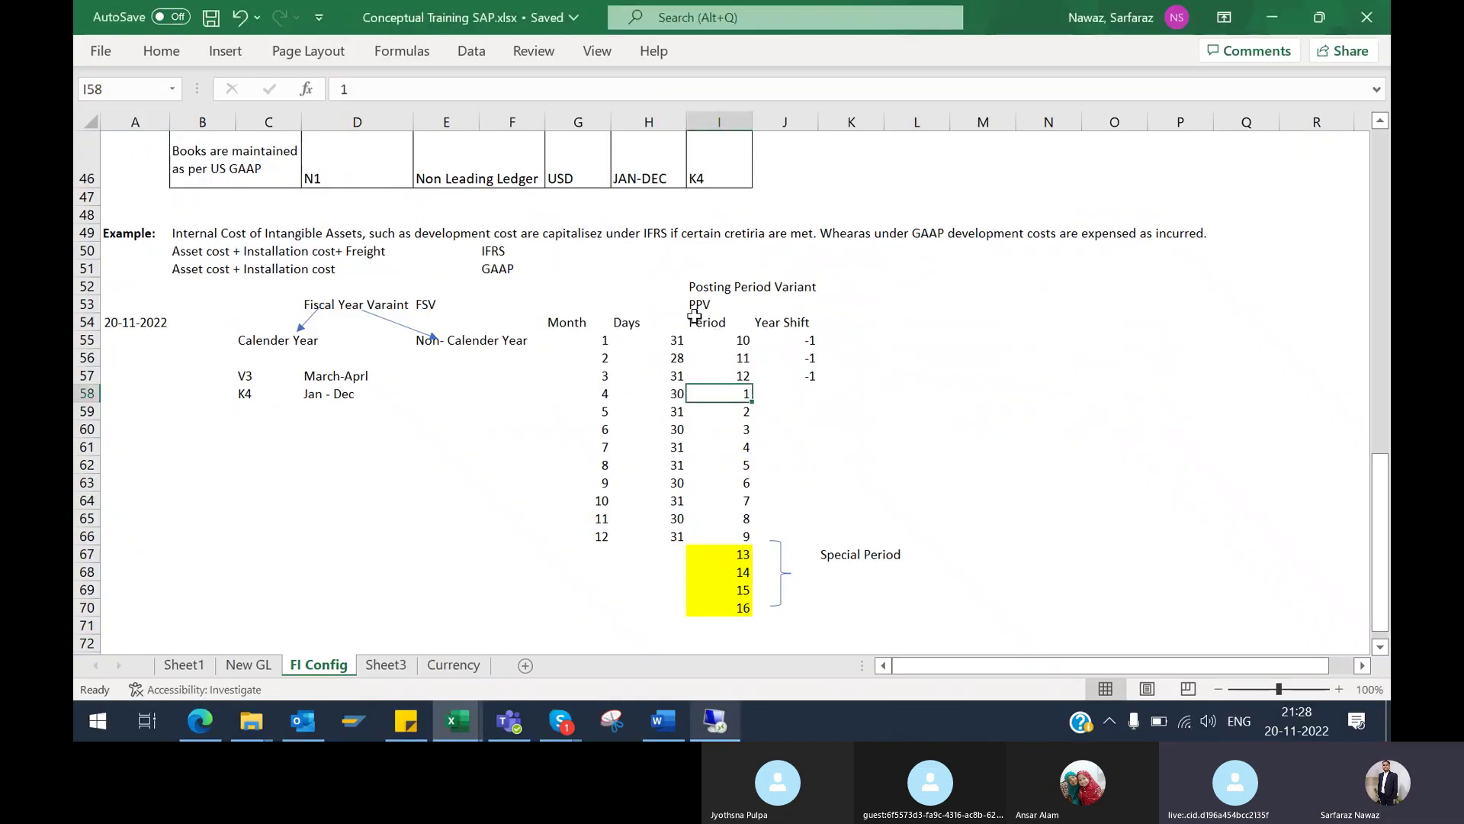
click(721, 554)
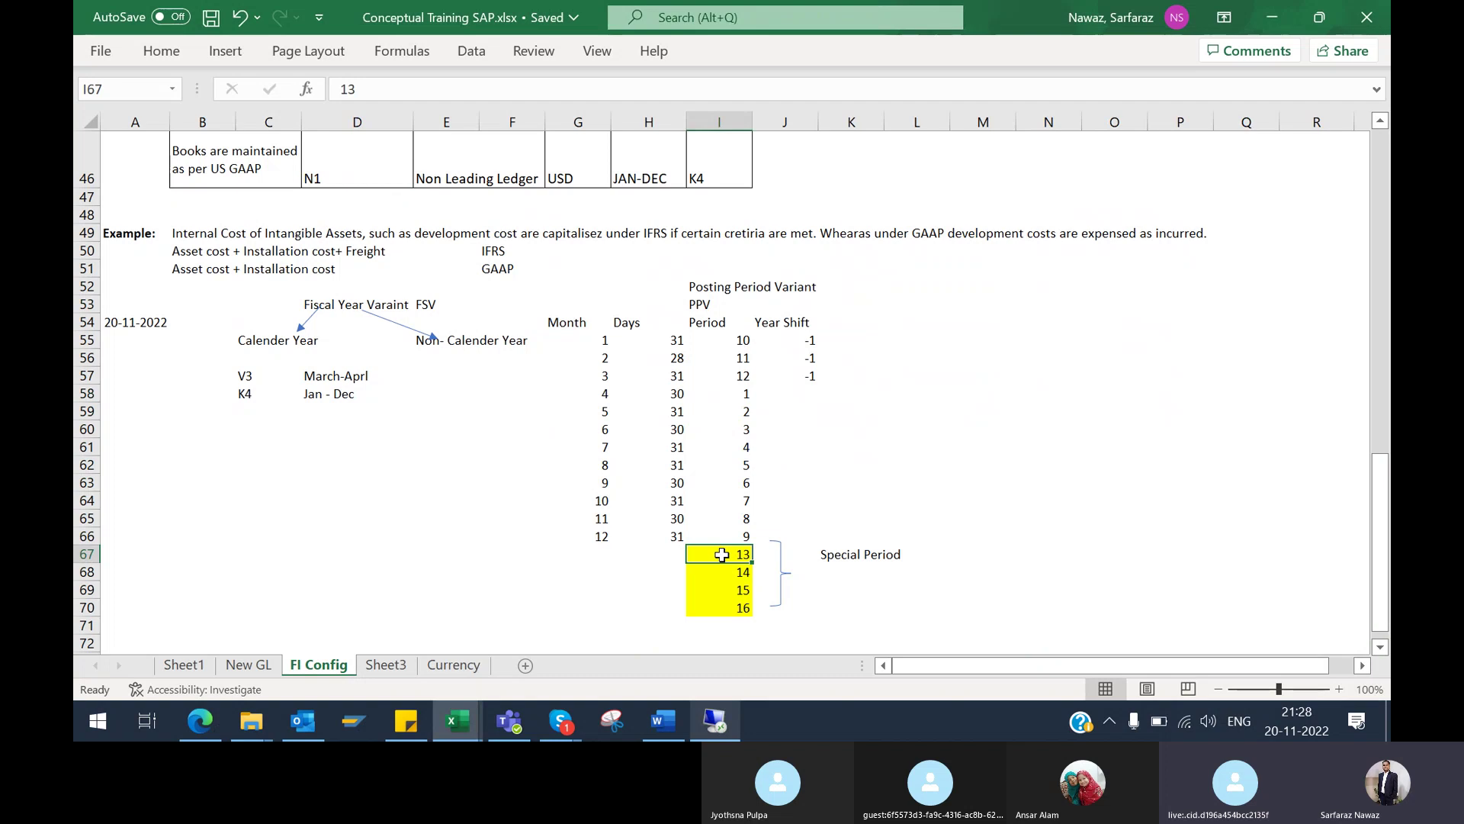
drag(722, 554, 724, 583)
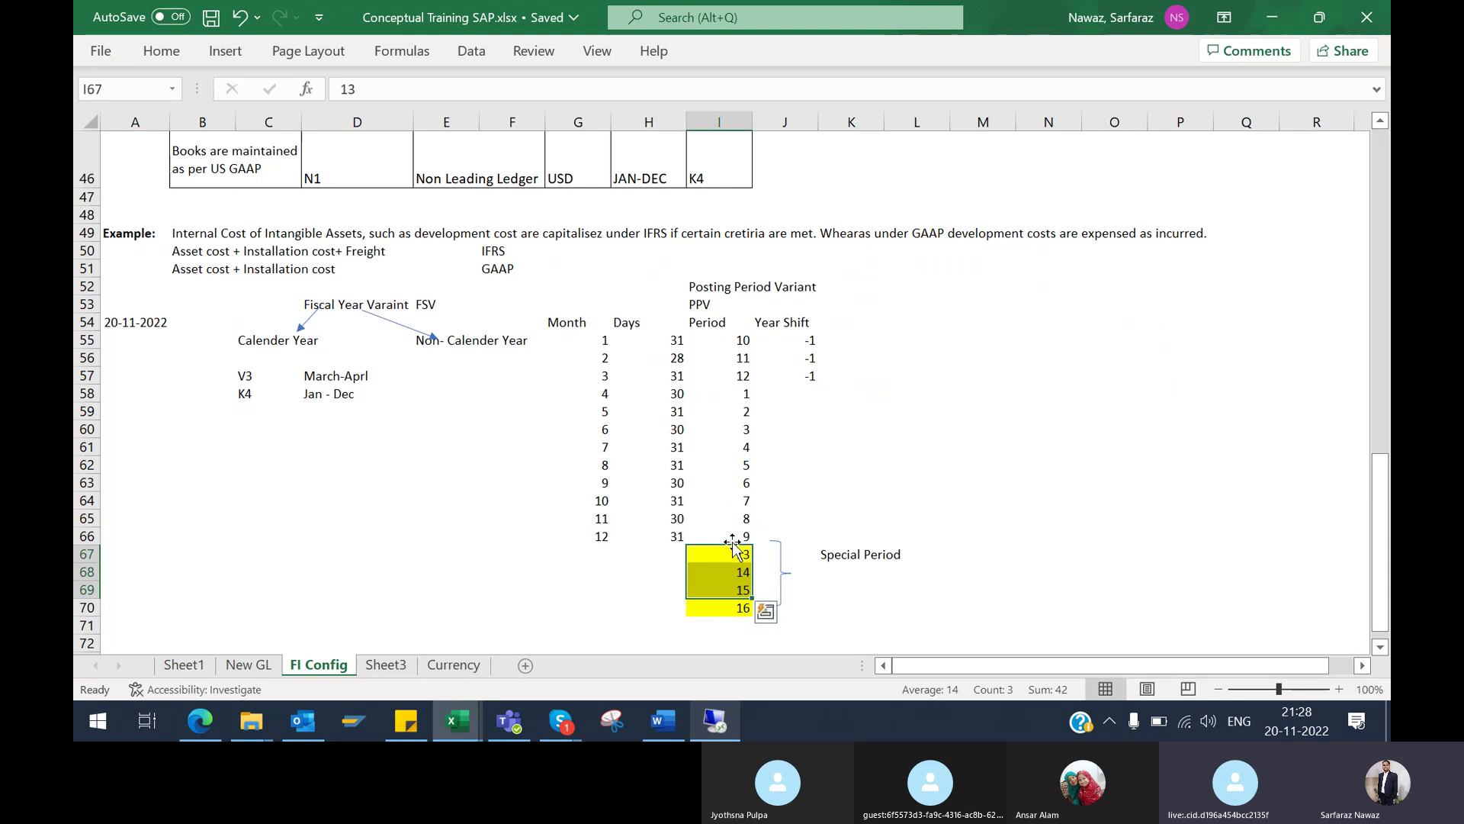
drag(680, 538, 742, 537)
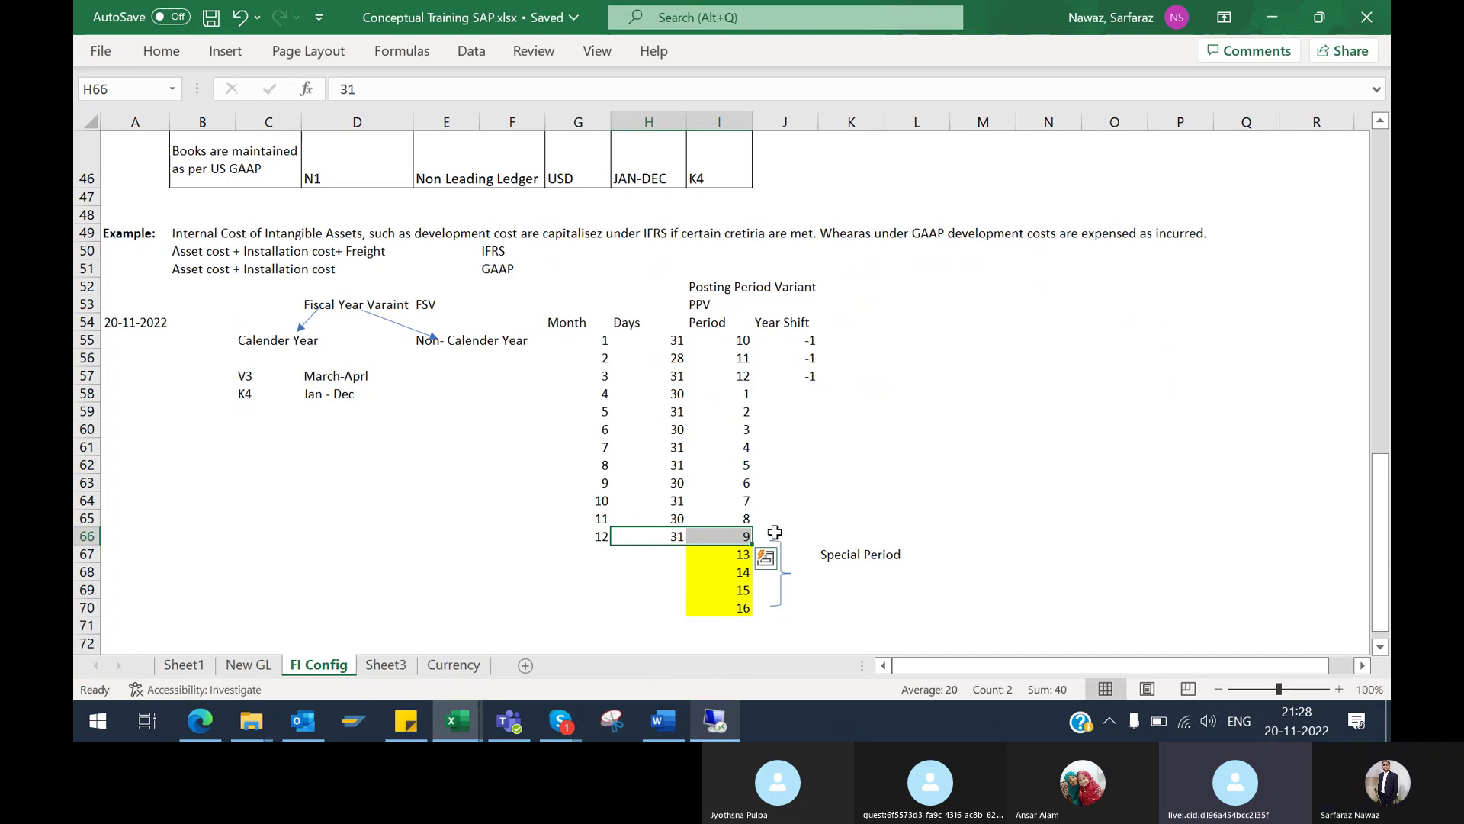
click(774, 533)
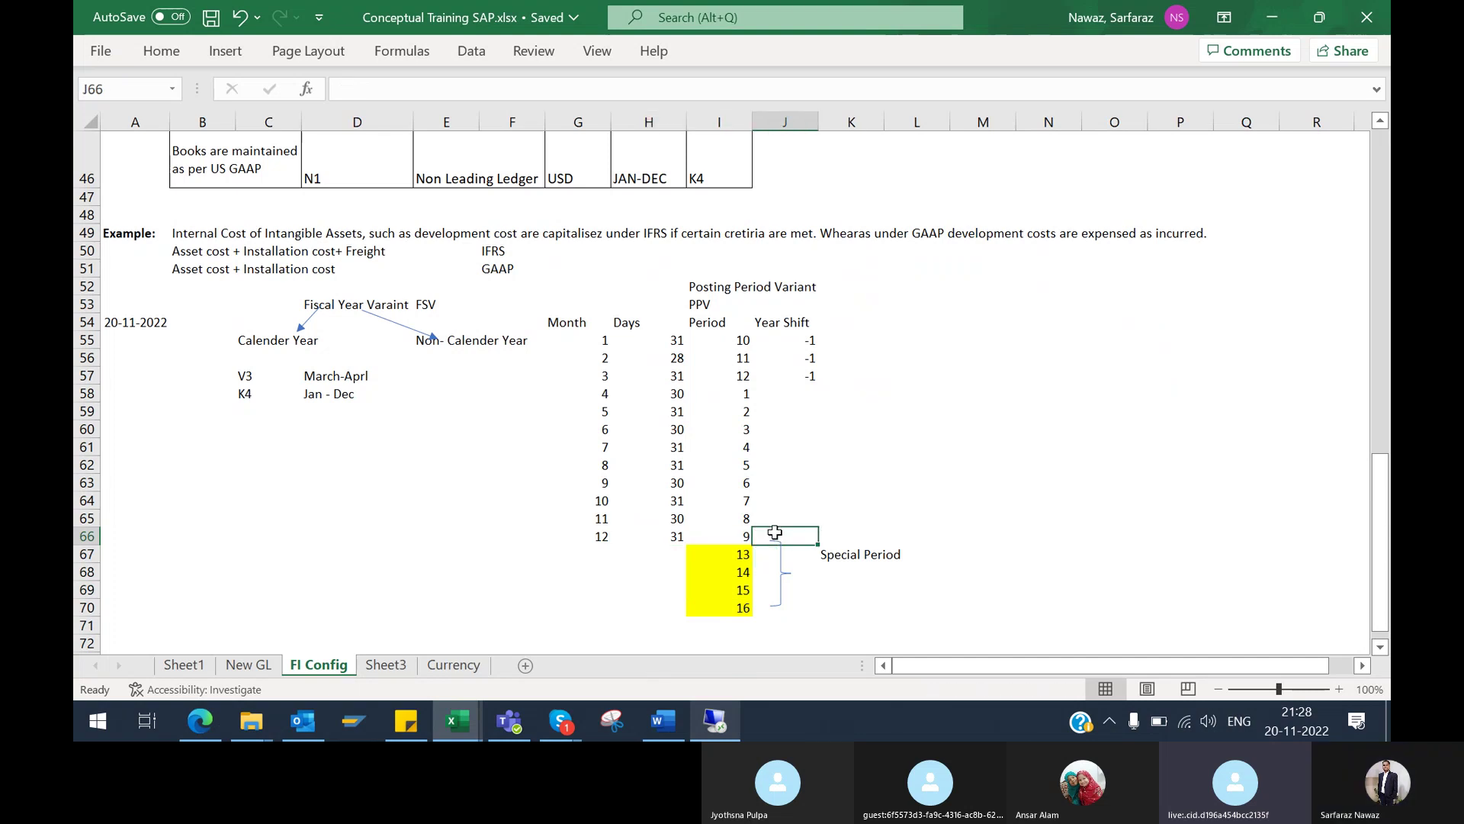
Examine periods 10, 11 and 12 and their Year Shift values in the month-to-period table
click(732, 339)
click(729, 358)
click(728, 379)
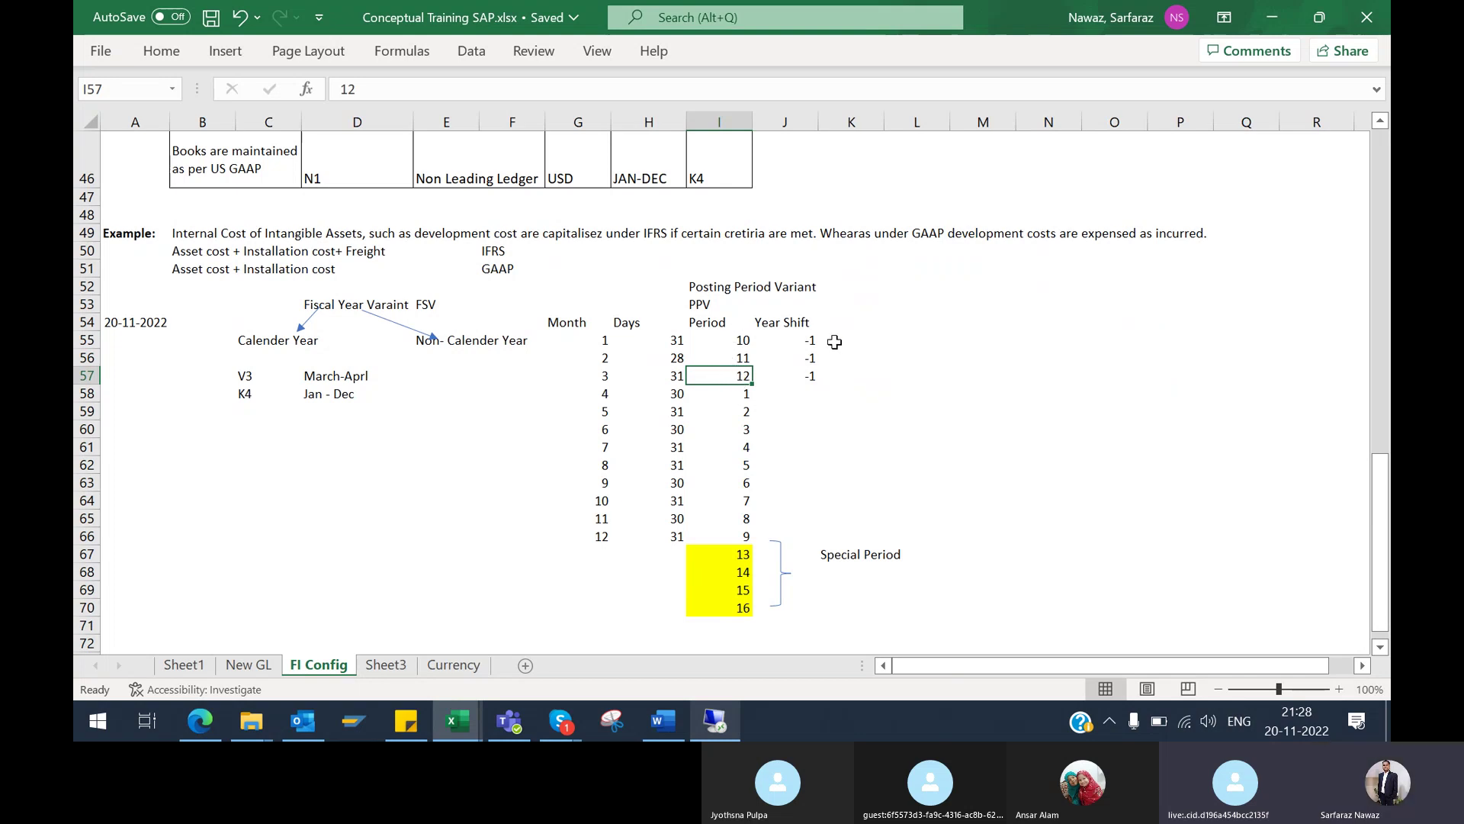
click(873, 335)
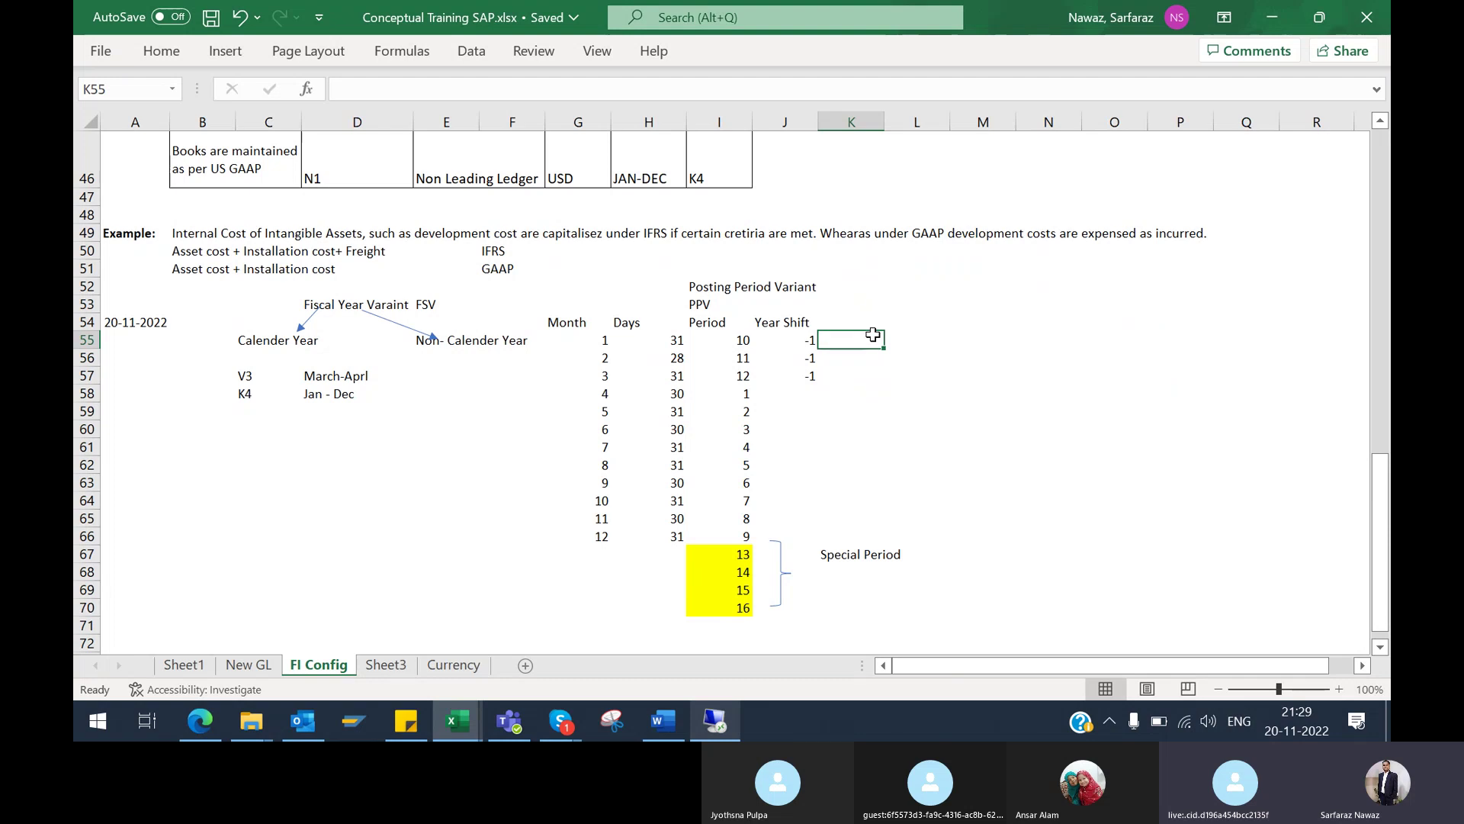
click(770, 330)
drag(770, 330, 789, 374)
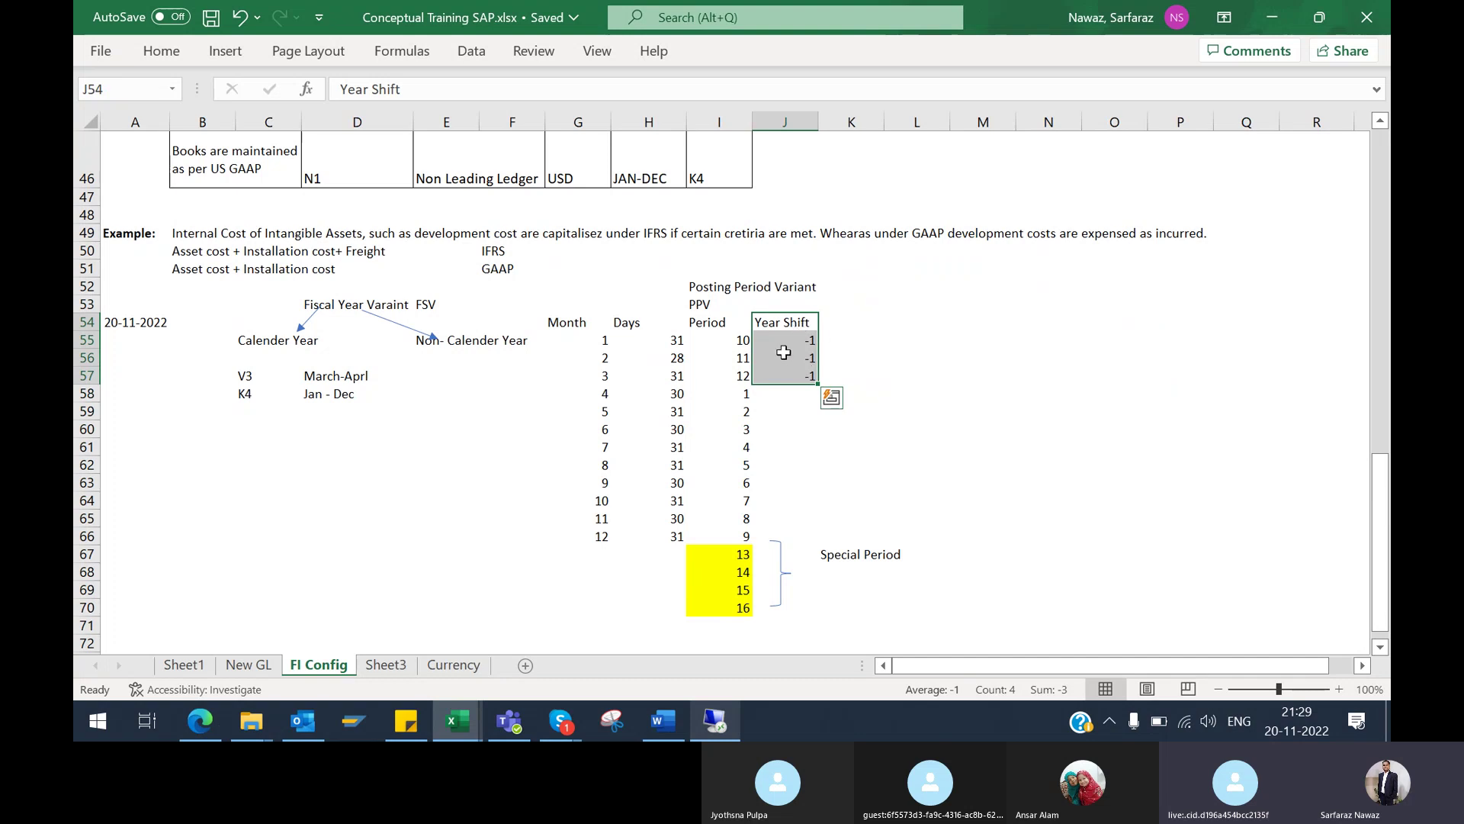
click(846, 338)
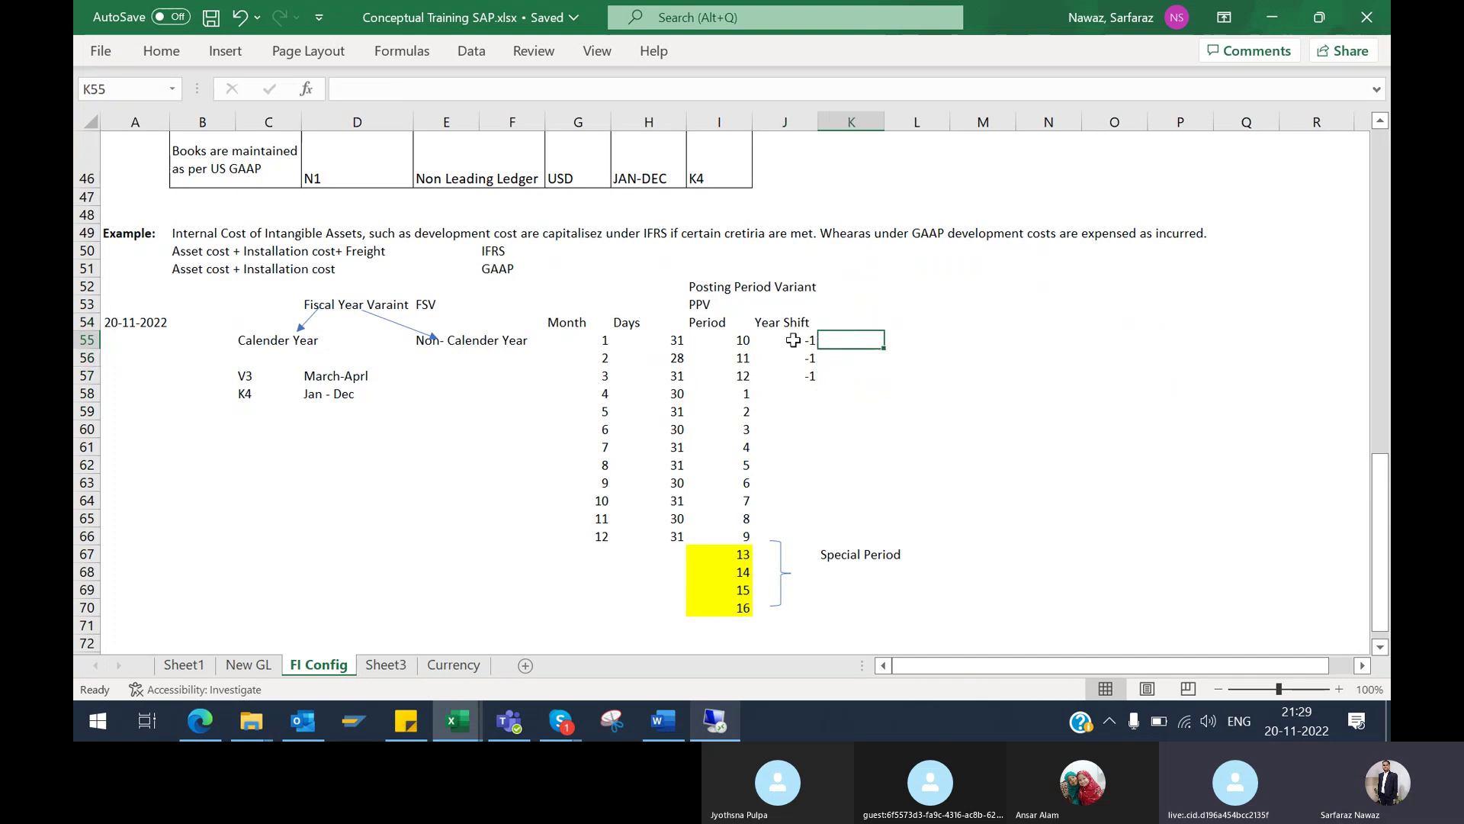
drag(791, 340, 801, 375)
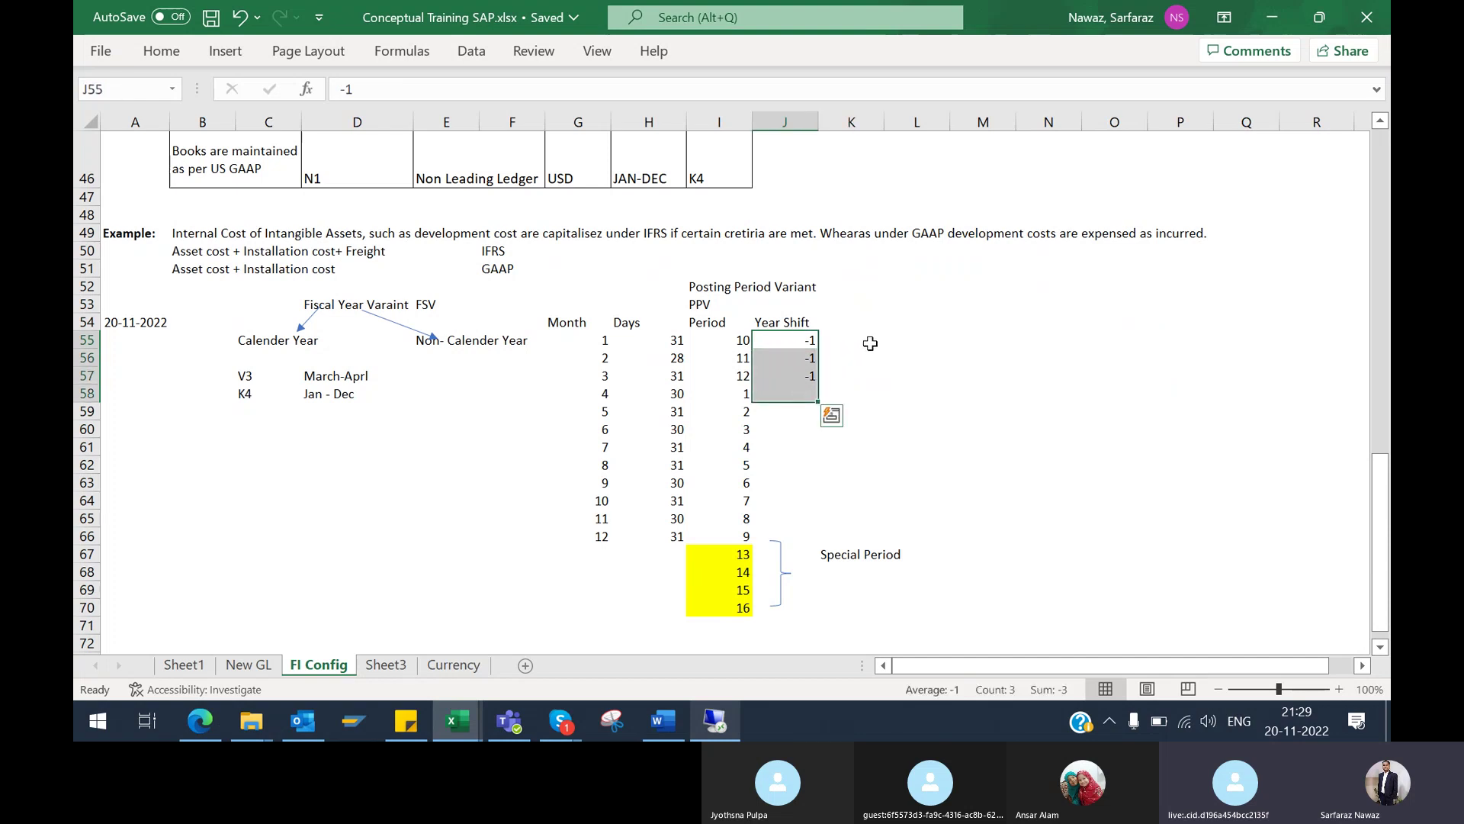
Demonstrate the year shift with the formula =2022-2023 in cell L55, and clear the cell again
click(871, 344)
click(891, 341)
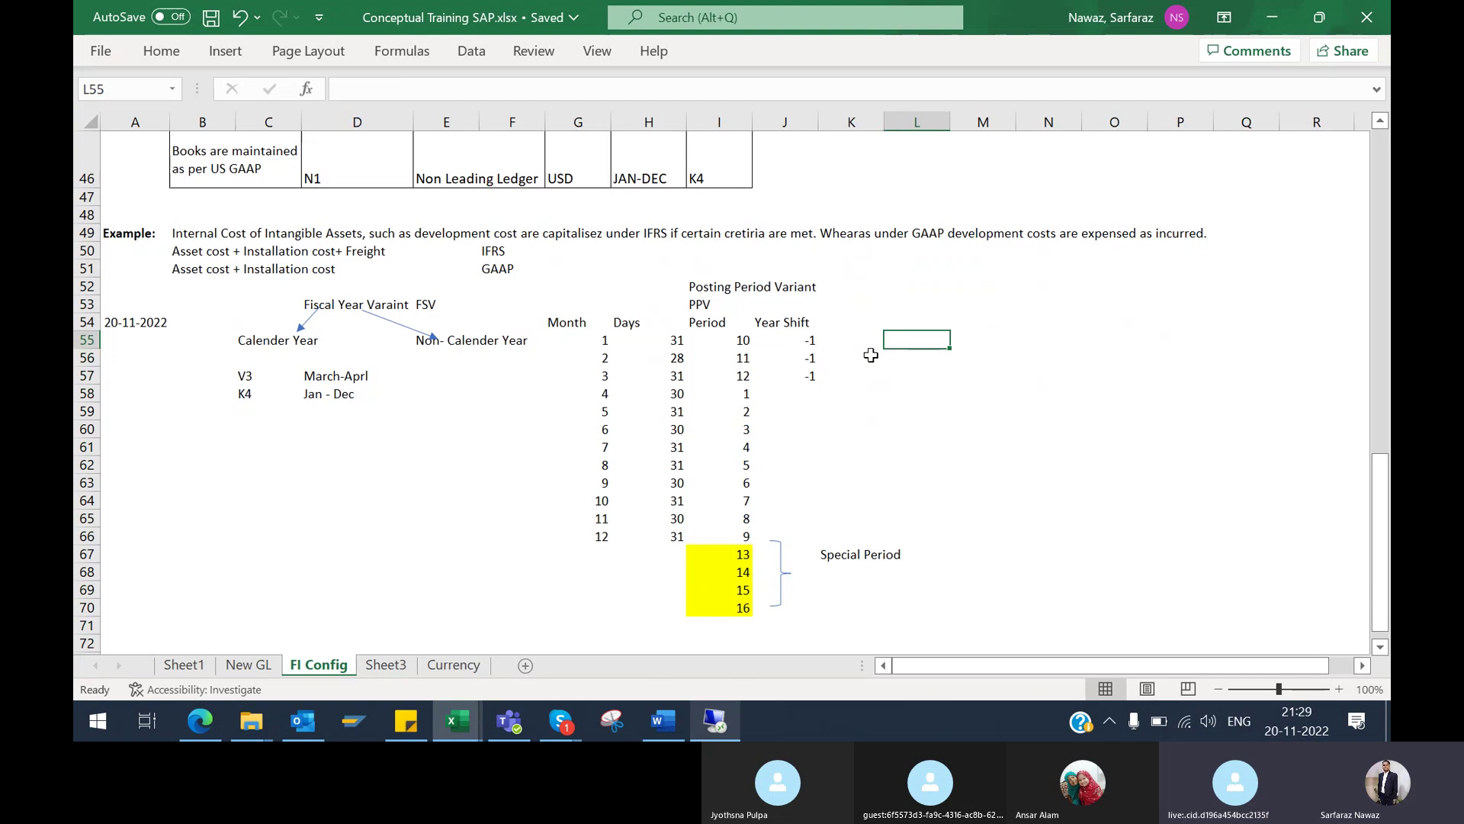
text(=2022-2023)
key(Return)
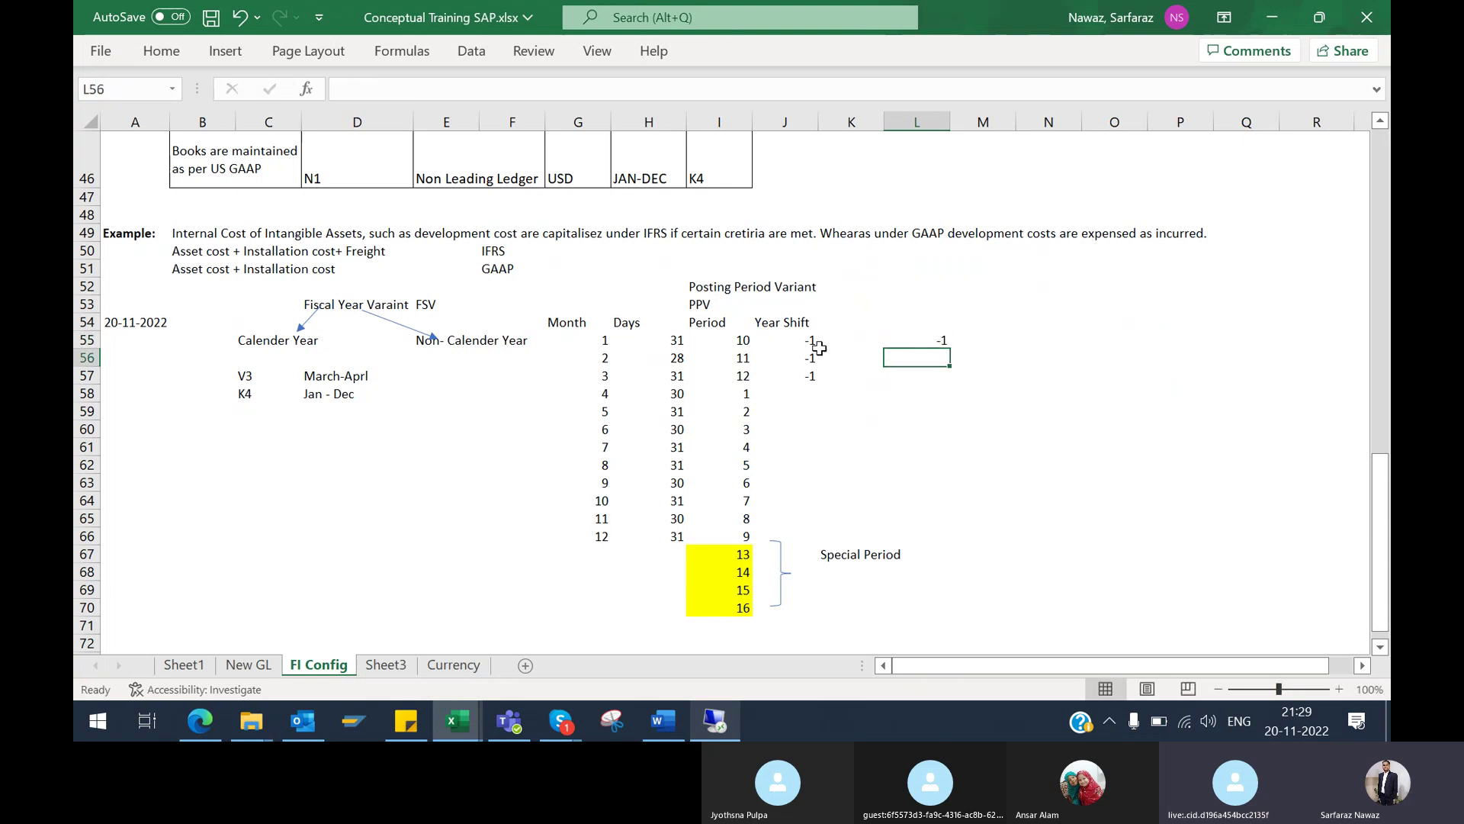
click(923, 340)
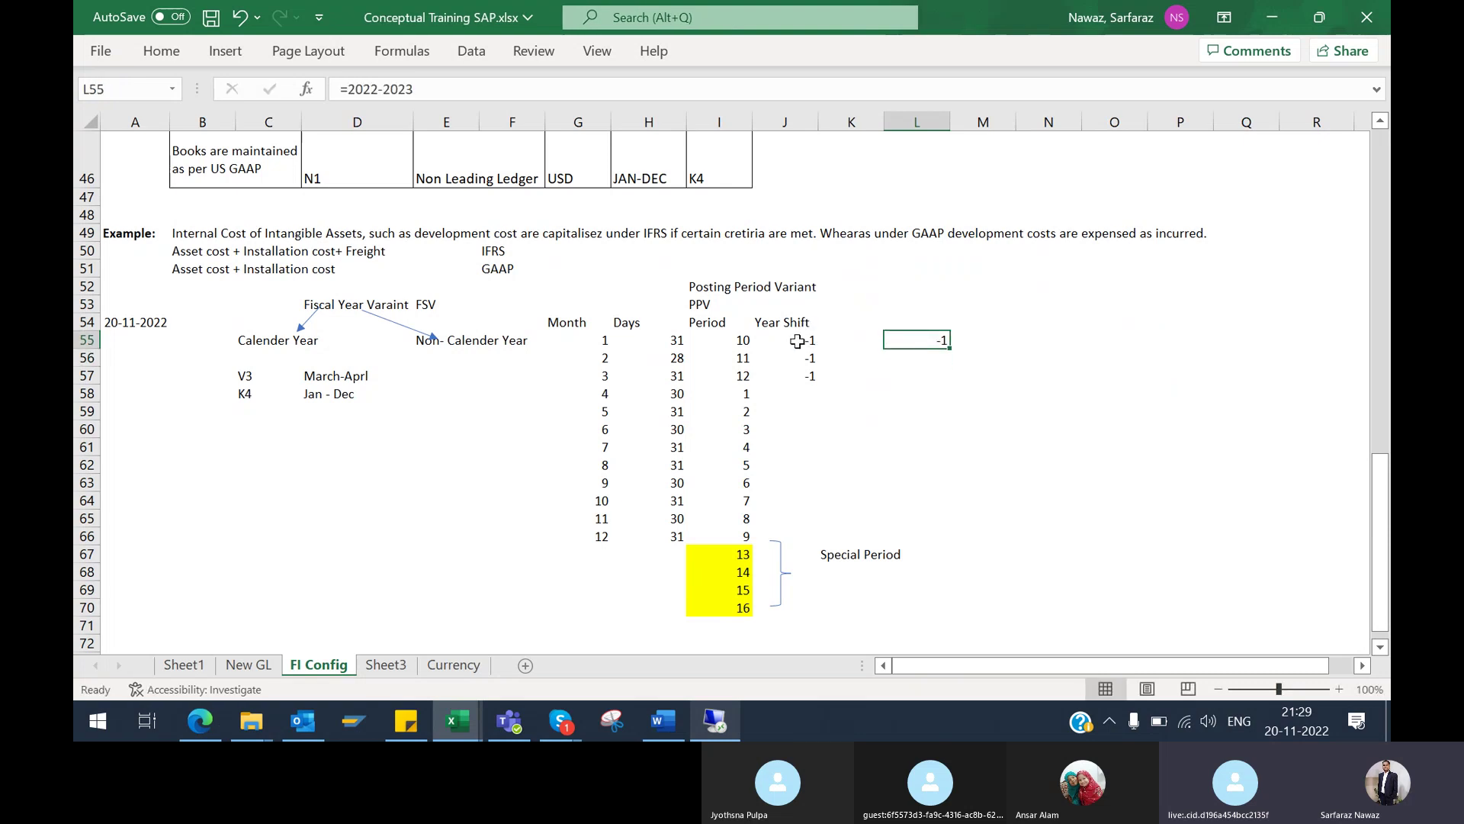
key(Delete)
Switch back to the remote SAP session and examine both period intervals and their years in variant 540's + row
click(1278, 16)
click(458, 720)
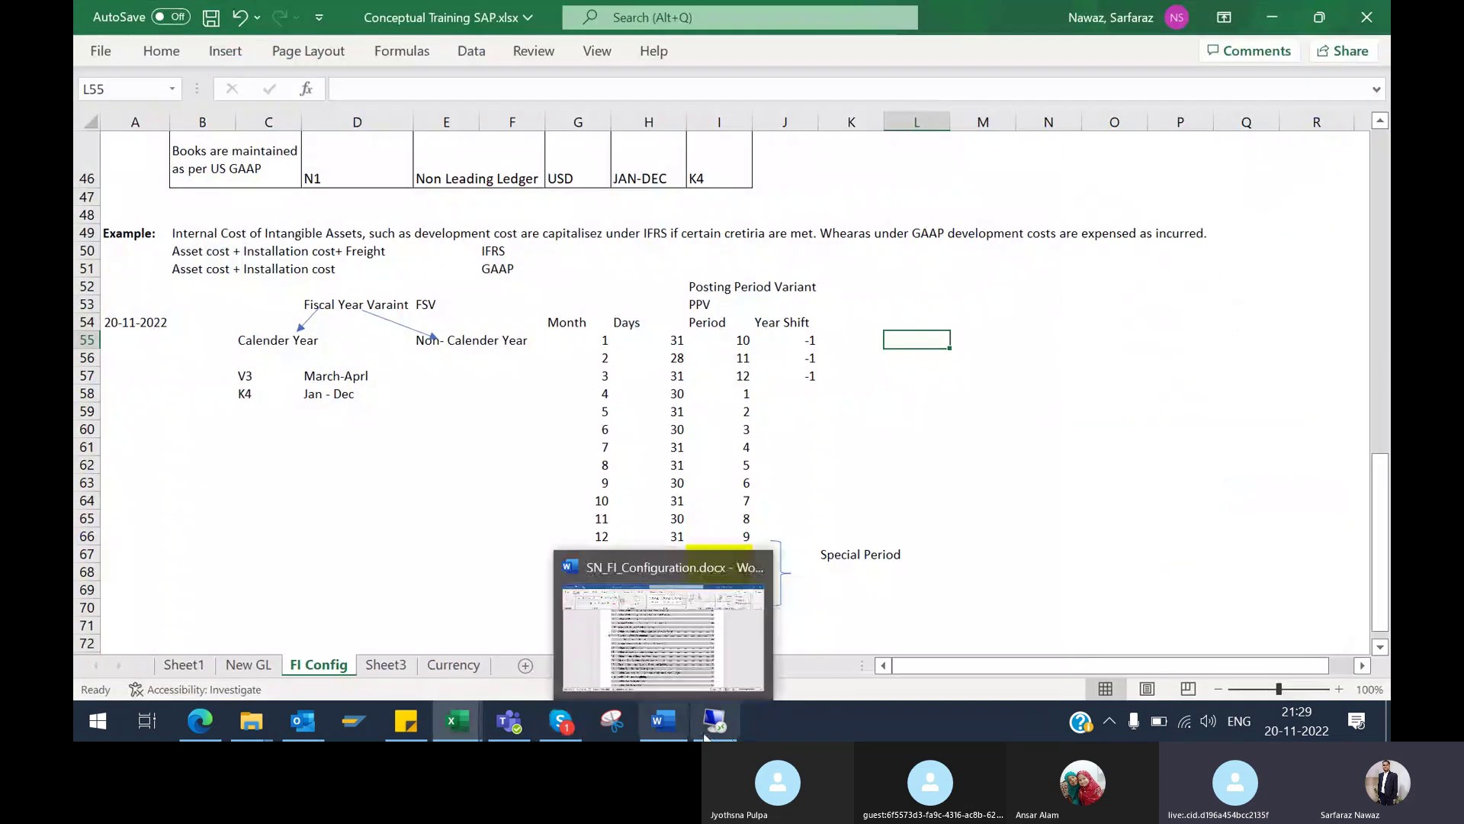
click(707, 735)
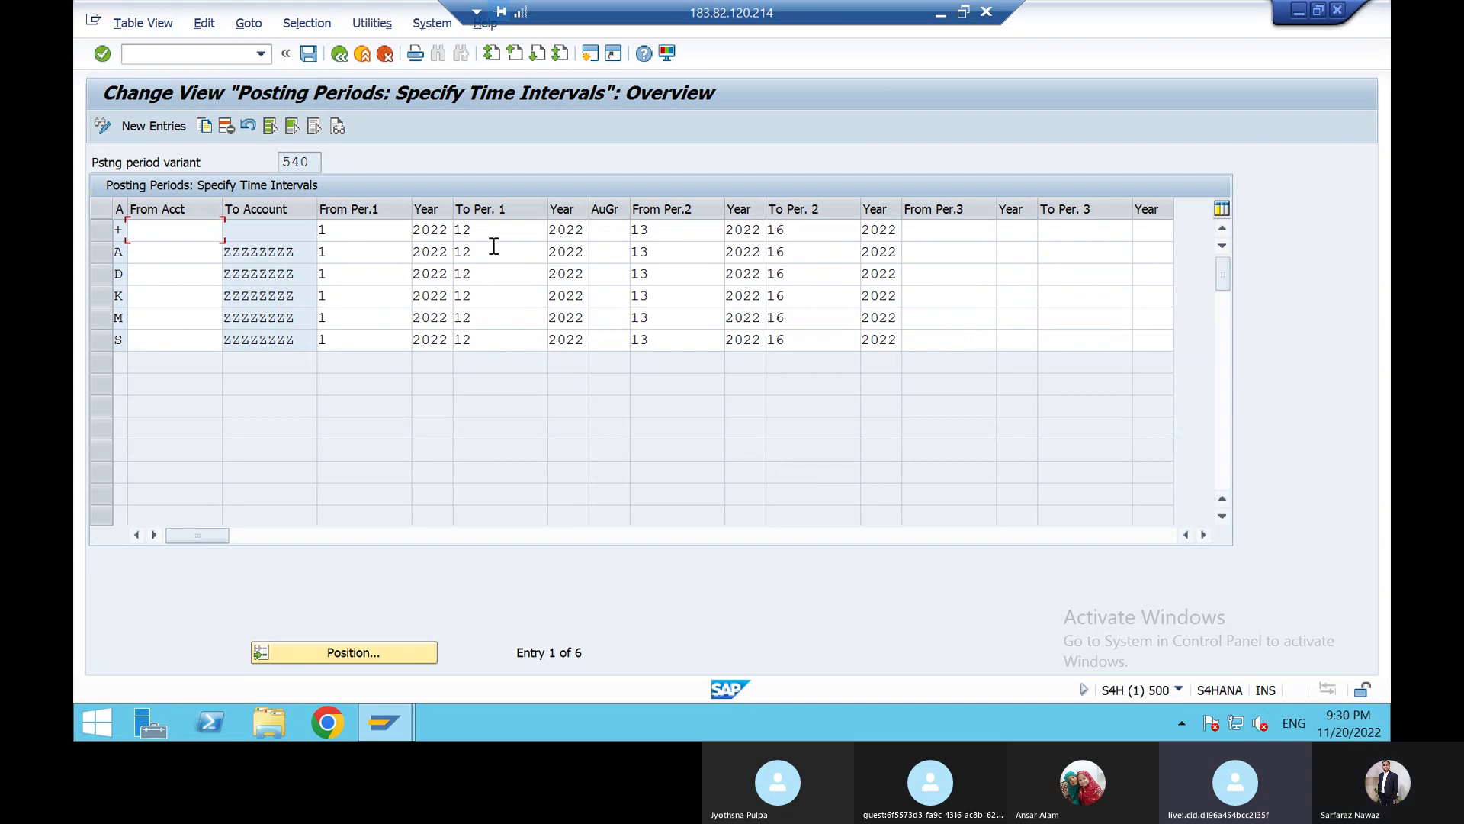
click(658, 230)
click(806, 237)
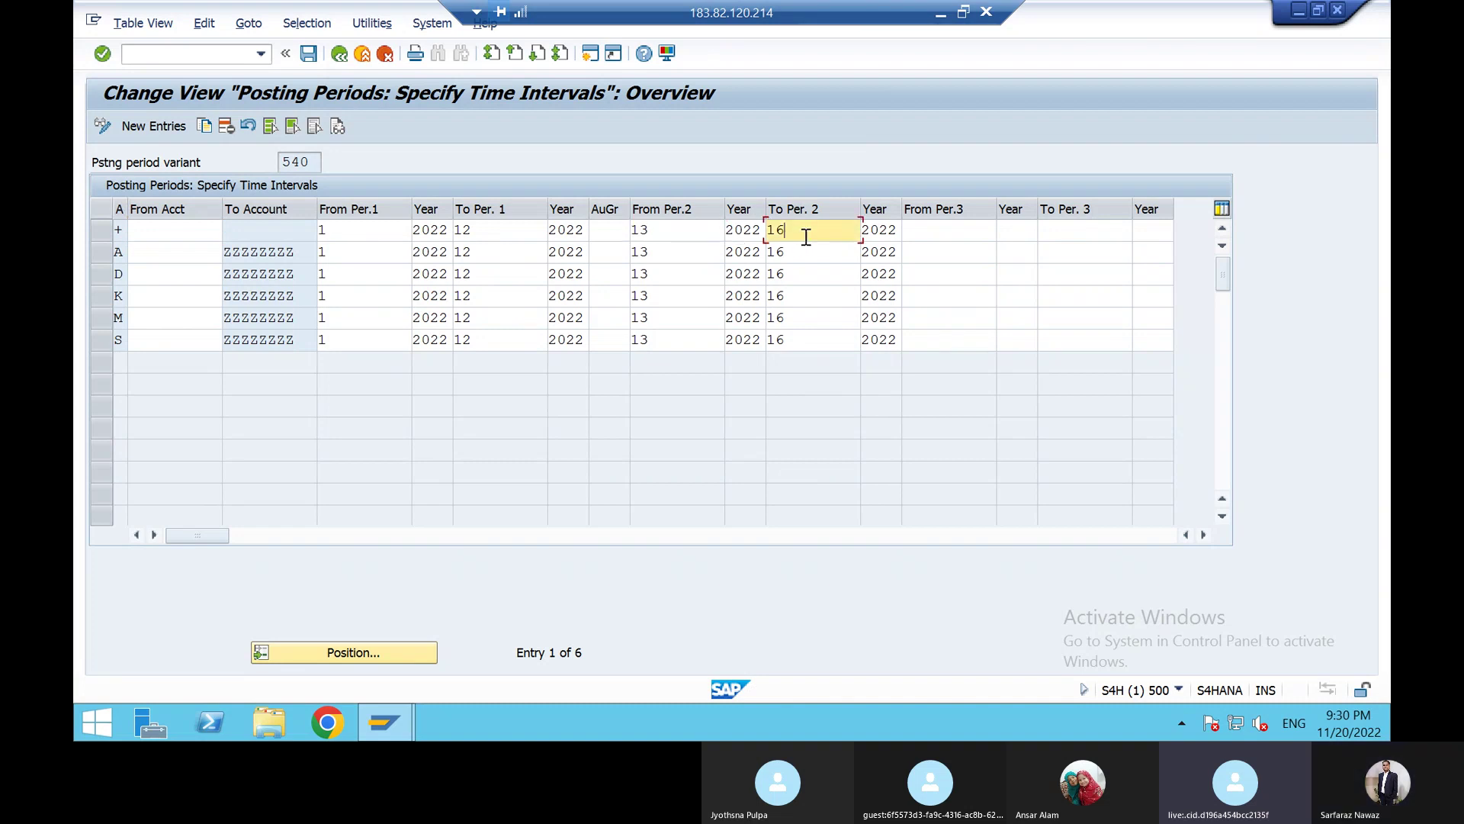
click(896, 231)
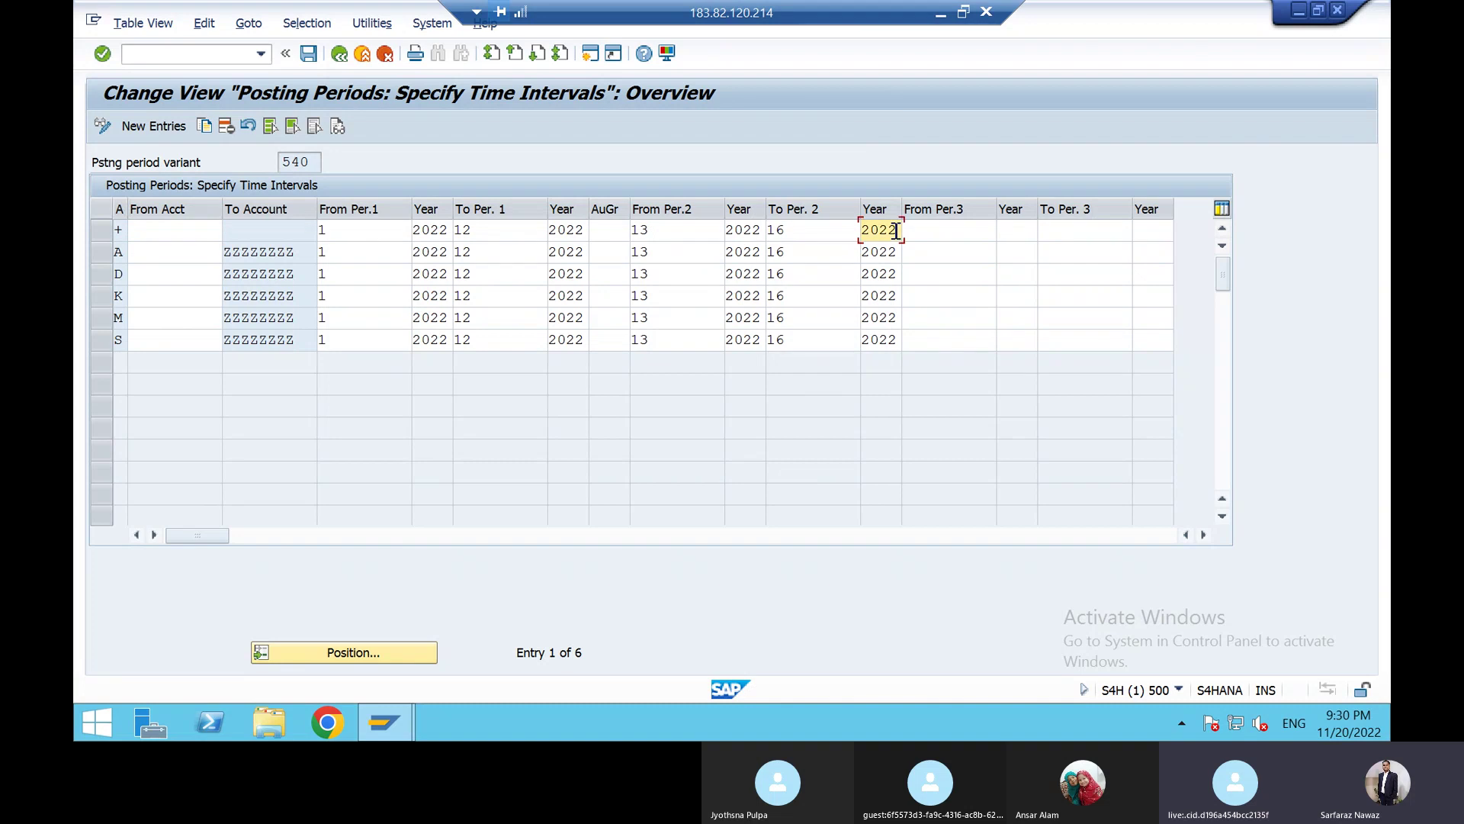
click(793, 234)
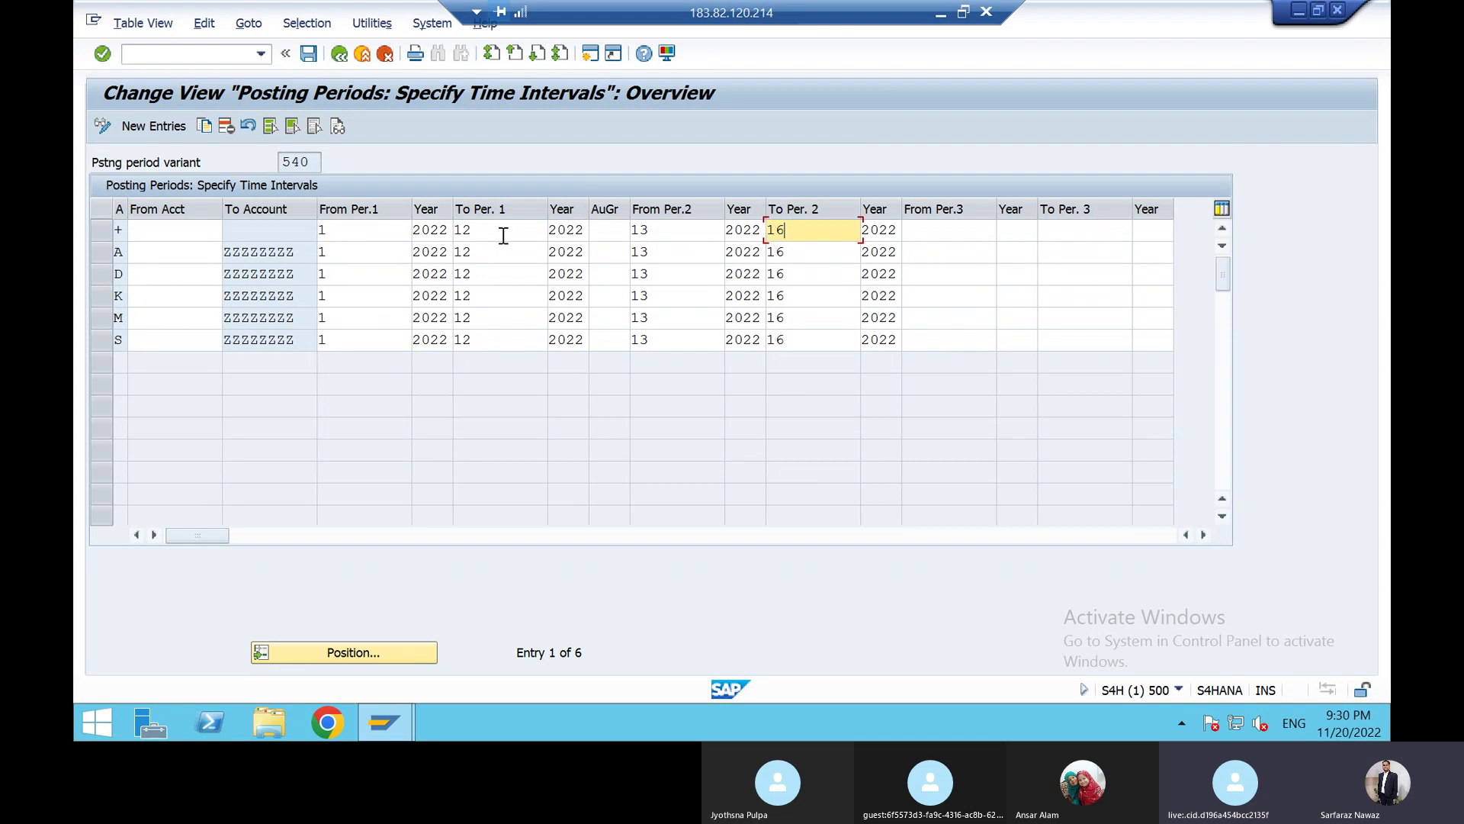
click(363, 234)
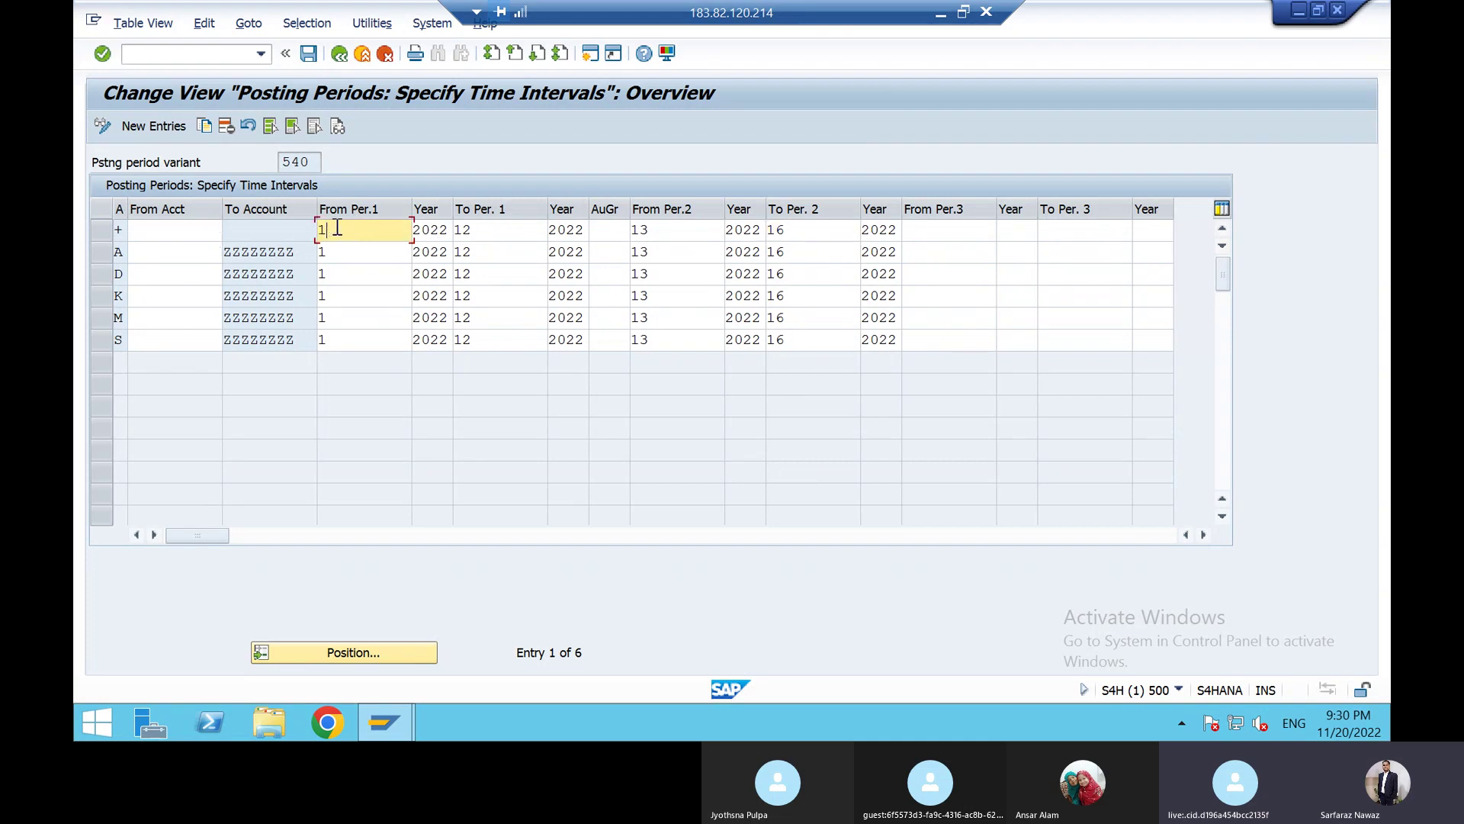
click(486, 229)
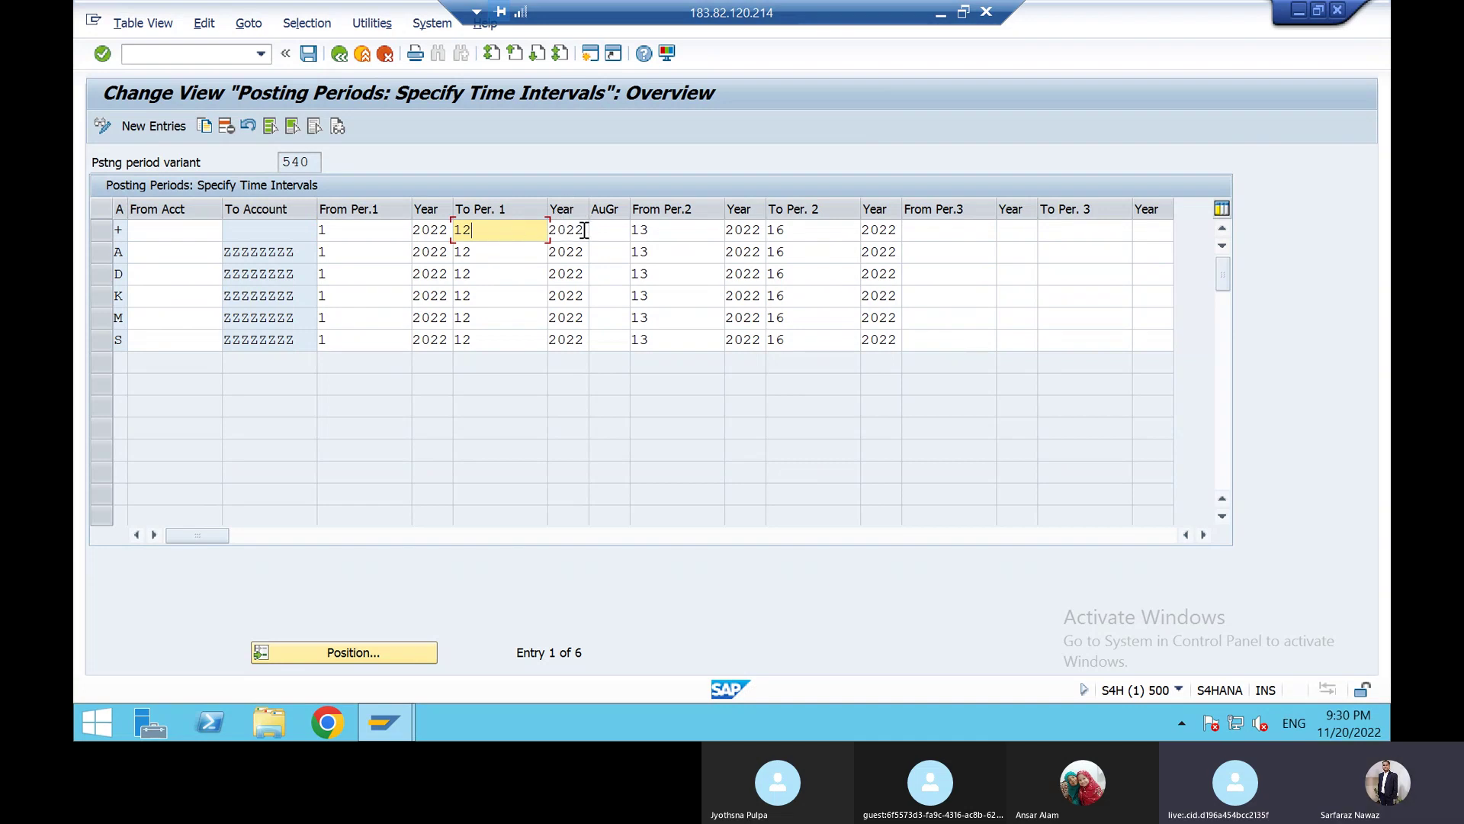
Mark the +, Assets and Customers rows of variant 540 for review, and unmark the + row
click(106, 231)
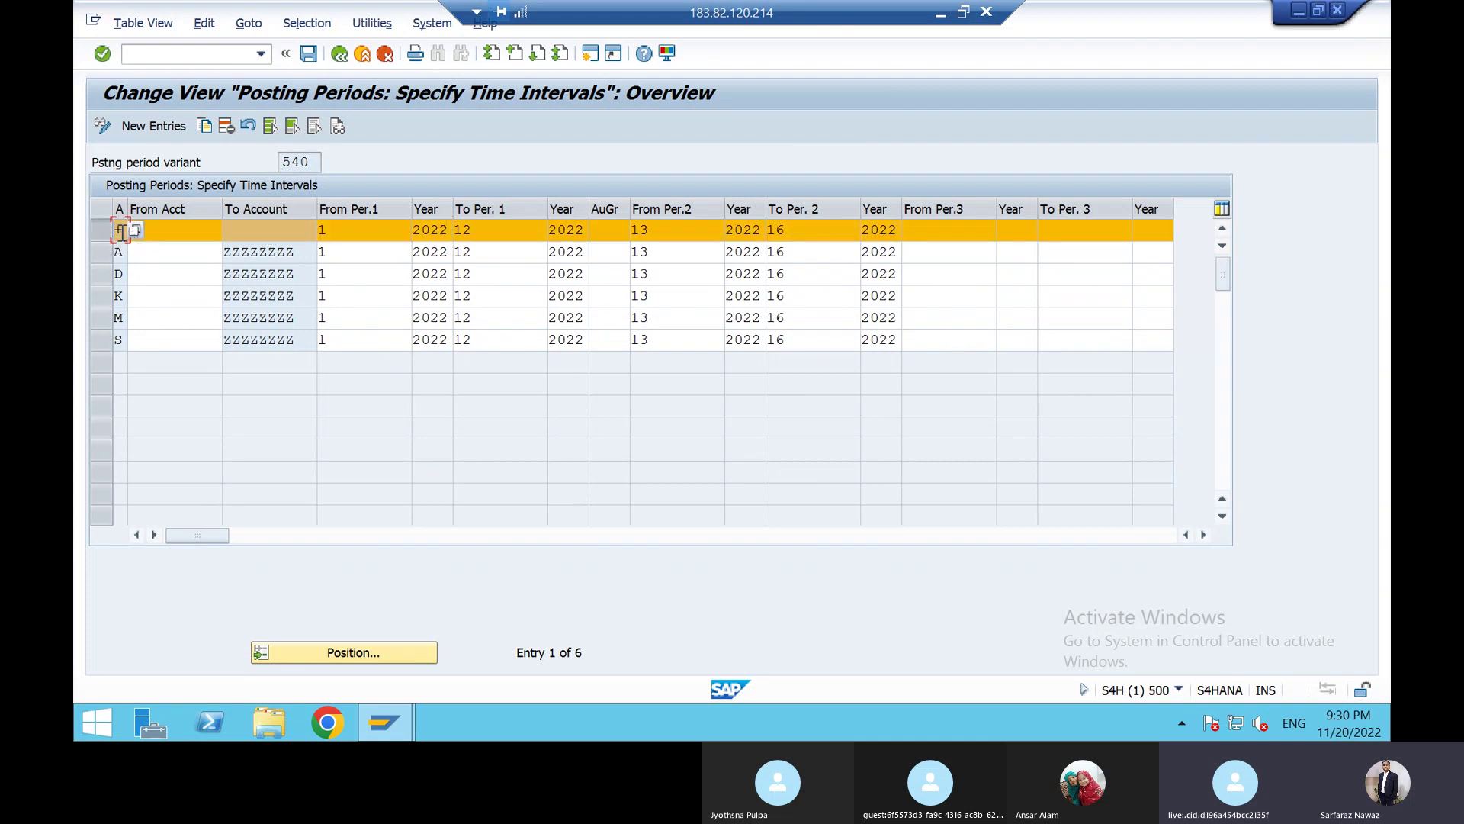
click(110, 253)
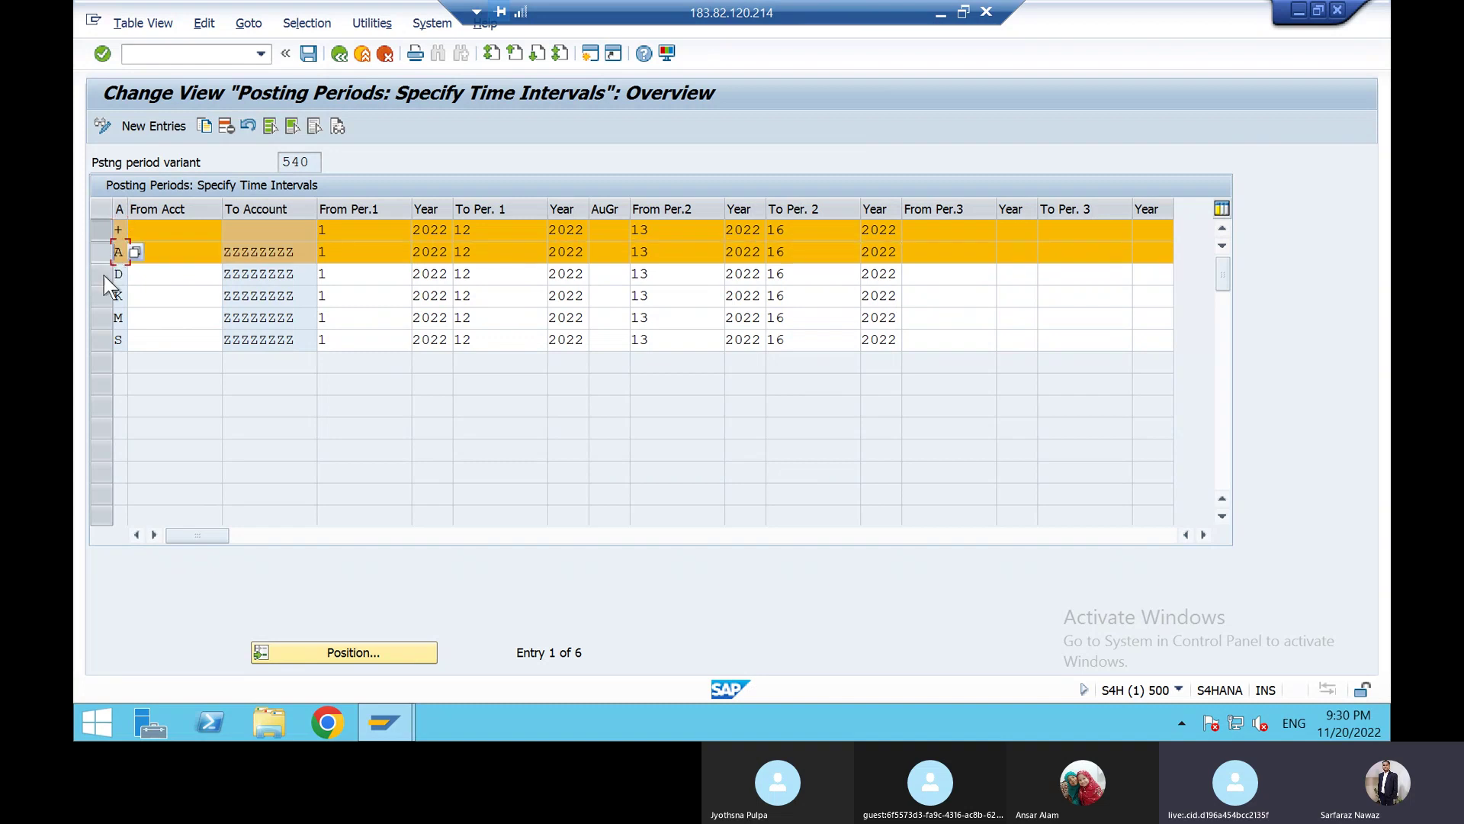
click(103, 275)
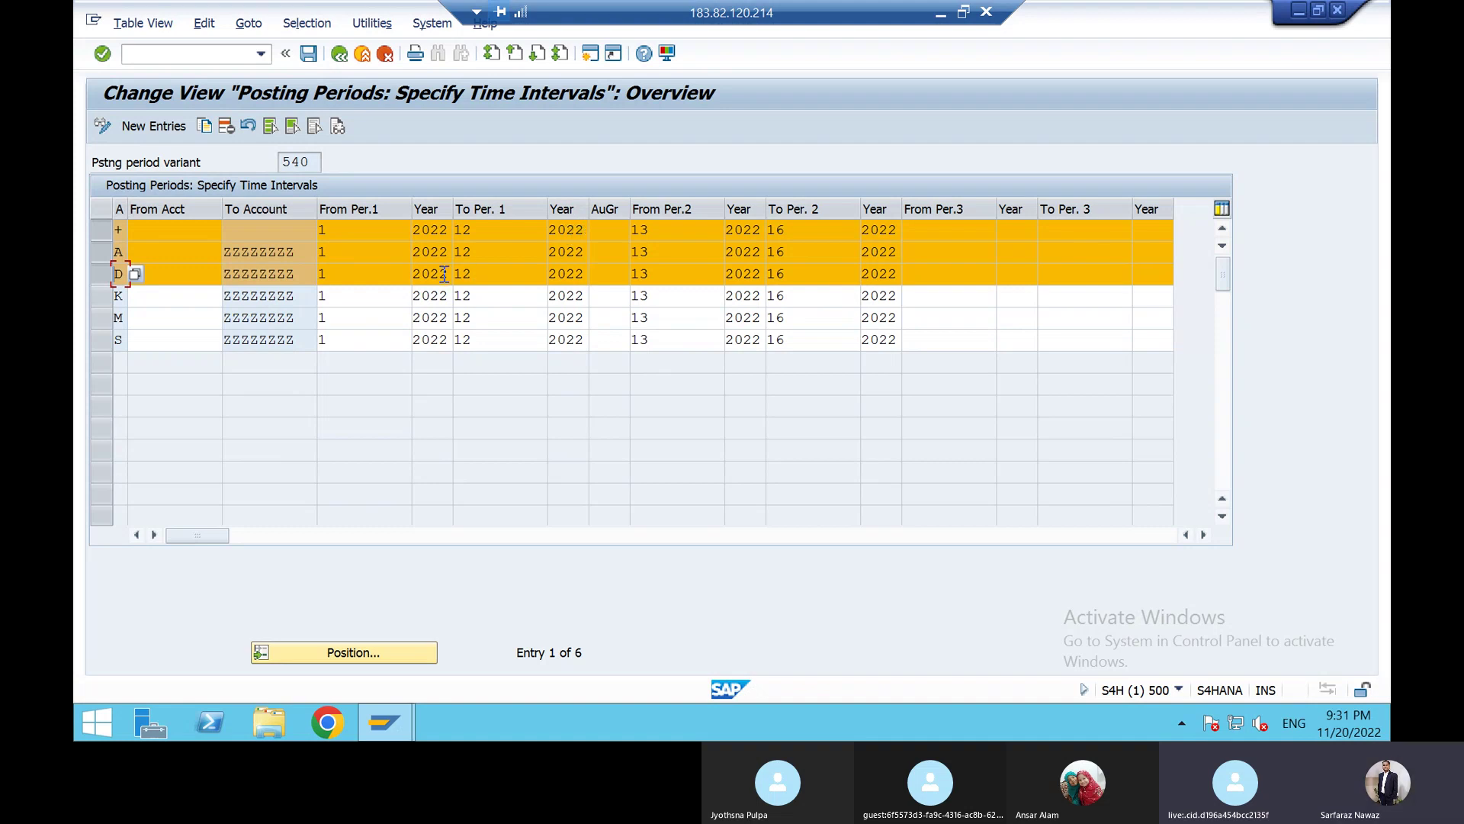
click(97, 231)
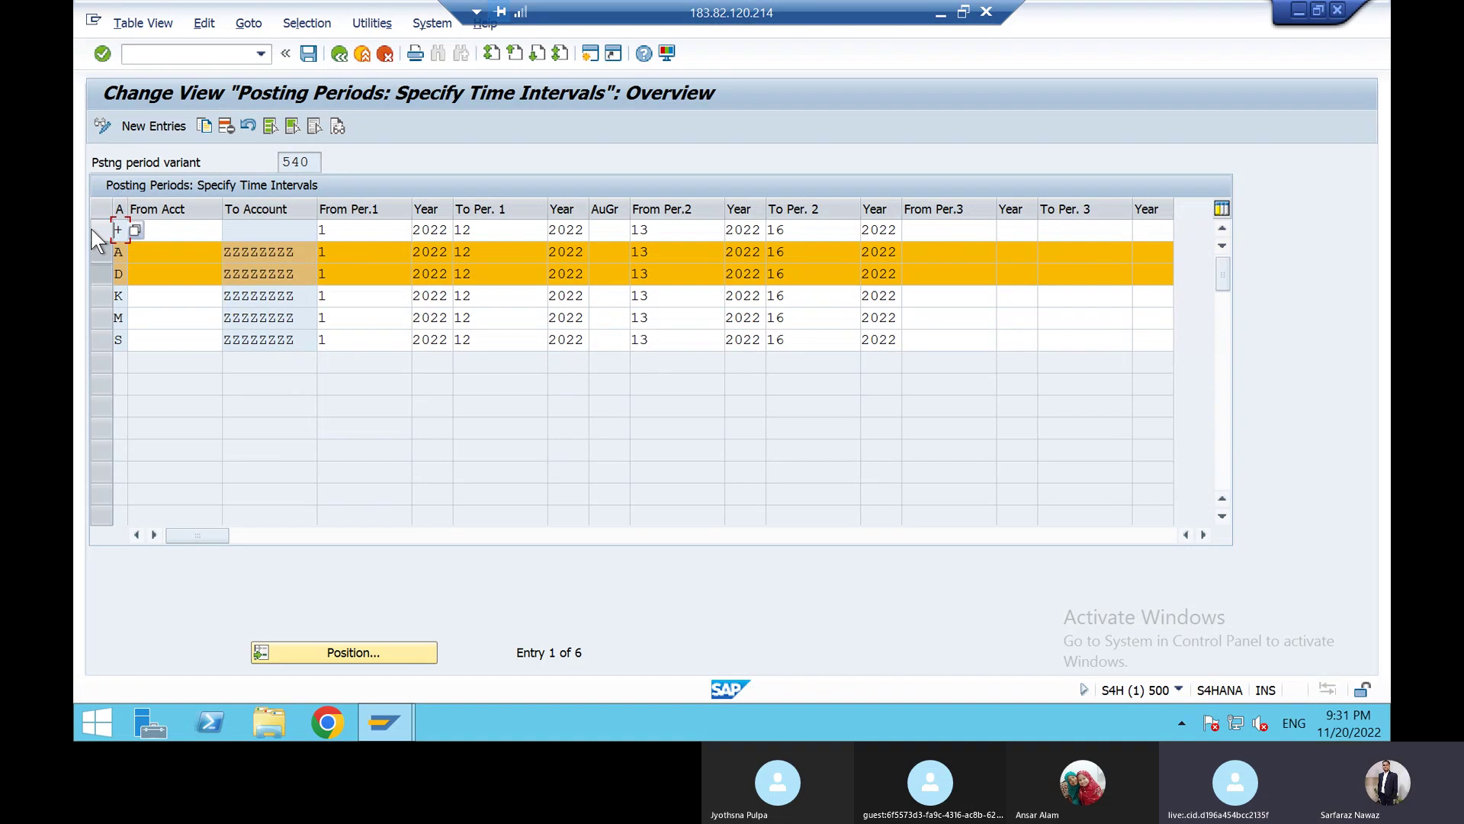
Deselect the account type A and D rows in the posting period intervals table
click(748, 232)
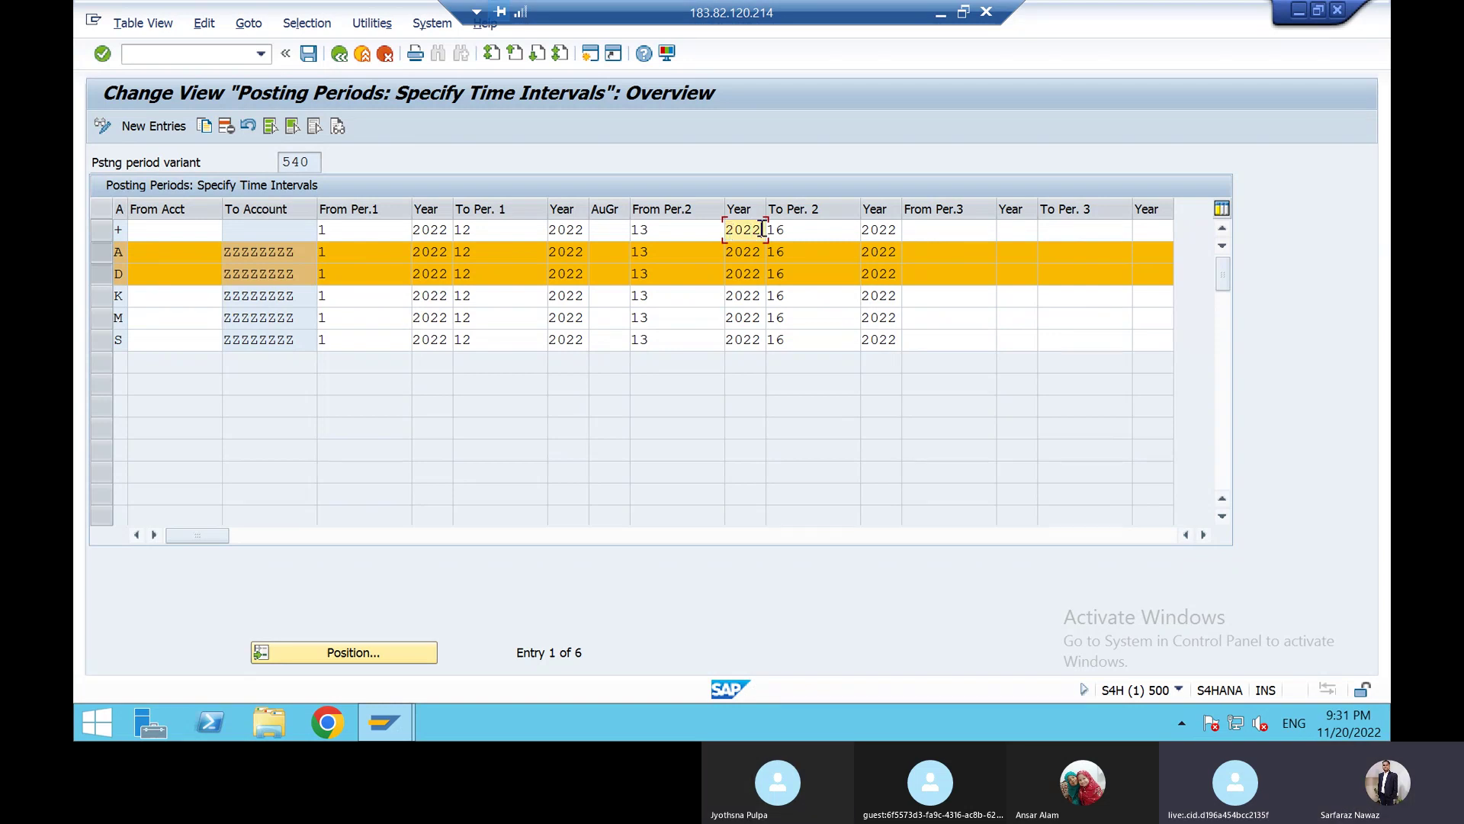
click(99, 258)
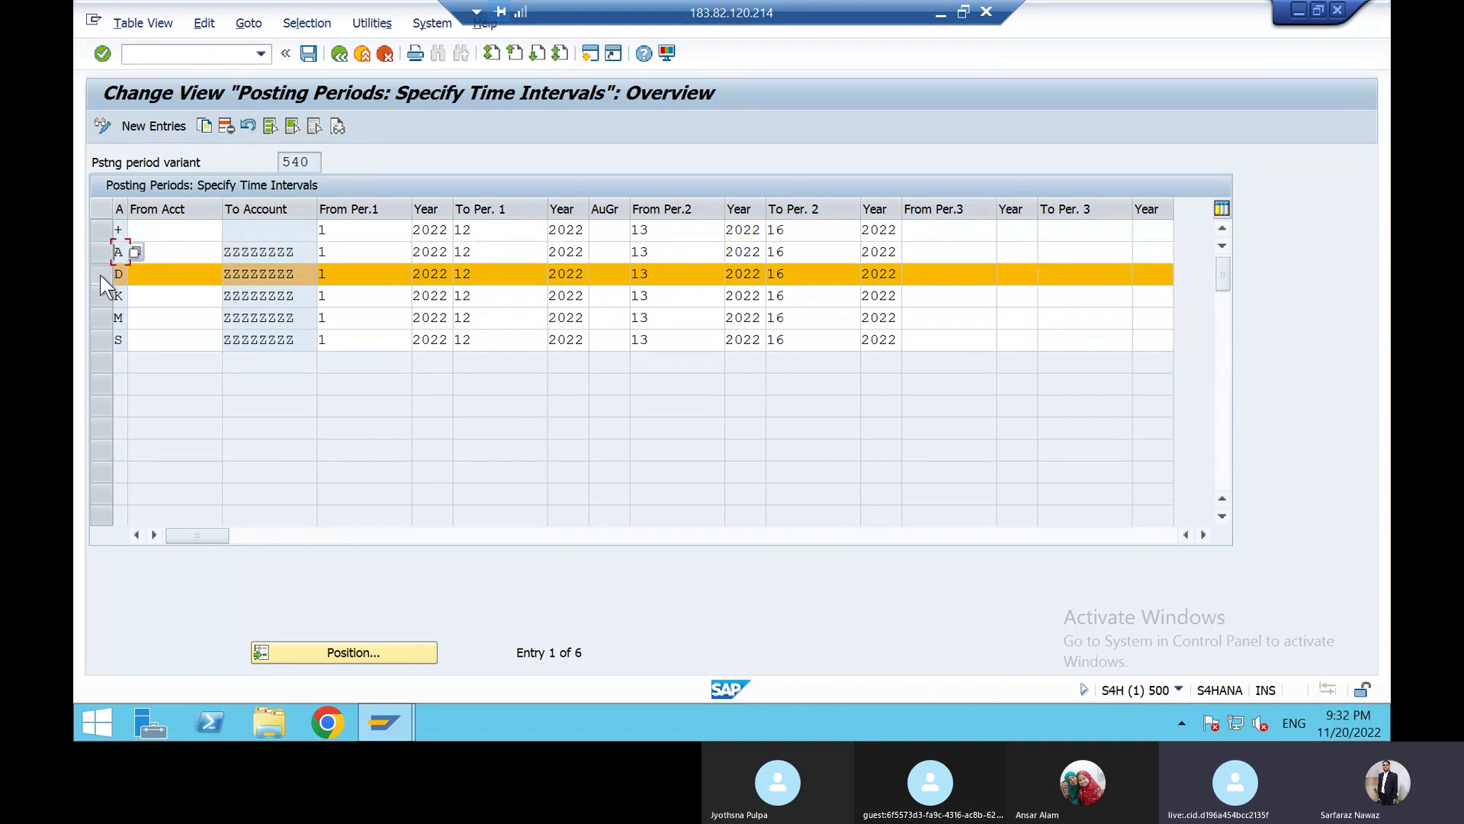
click(99, 274)
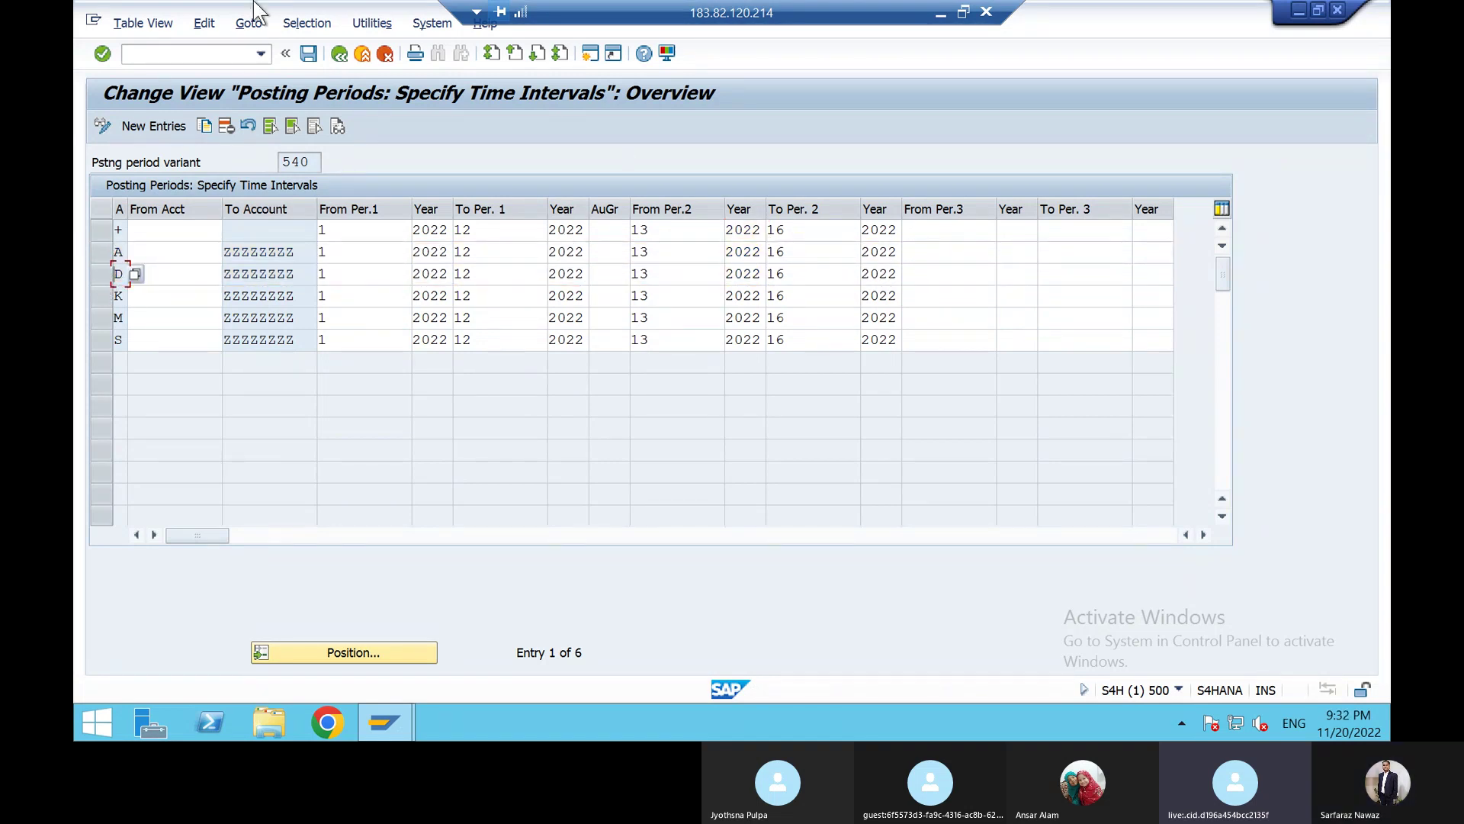
Return to the IMG structure and reopen Open and Close Posting Periods for posting period variant 540
click(338, 55)
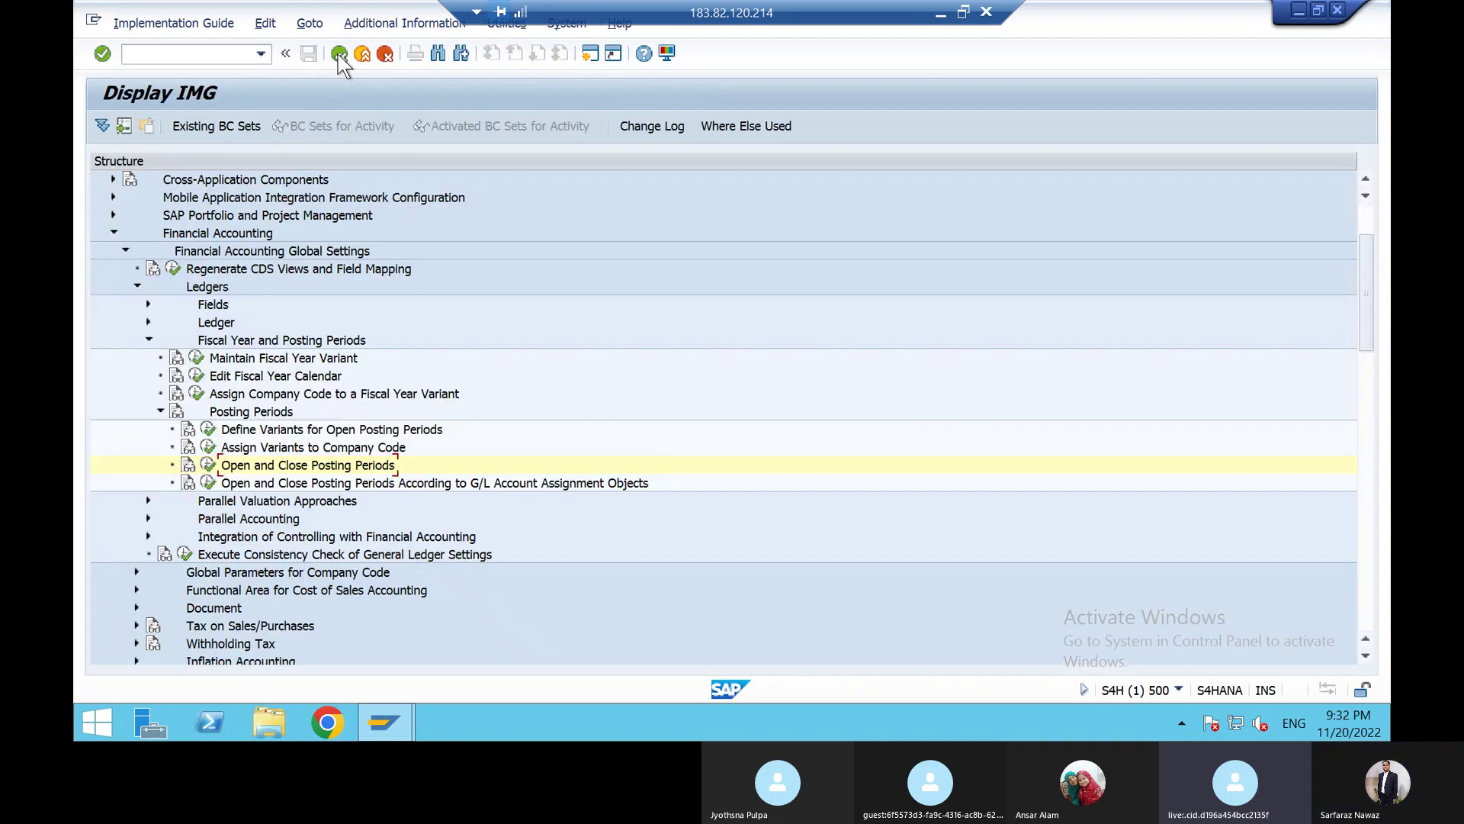
click(208, 466)
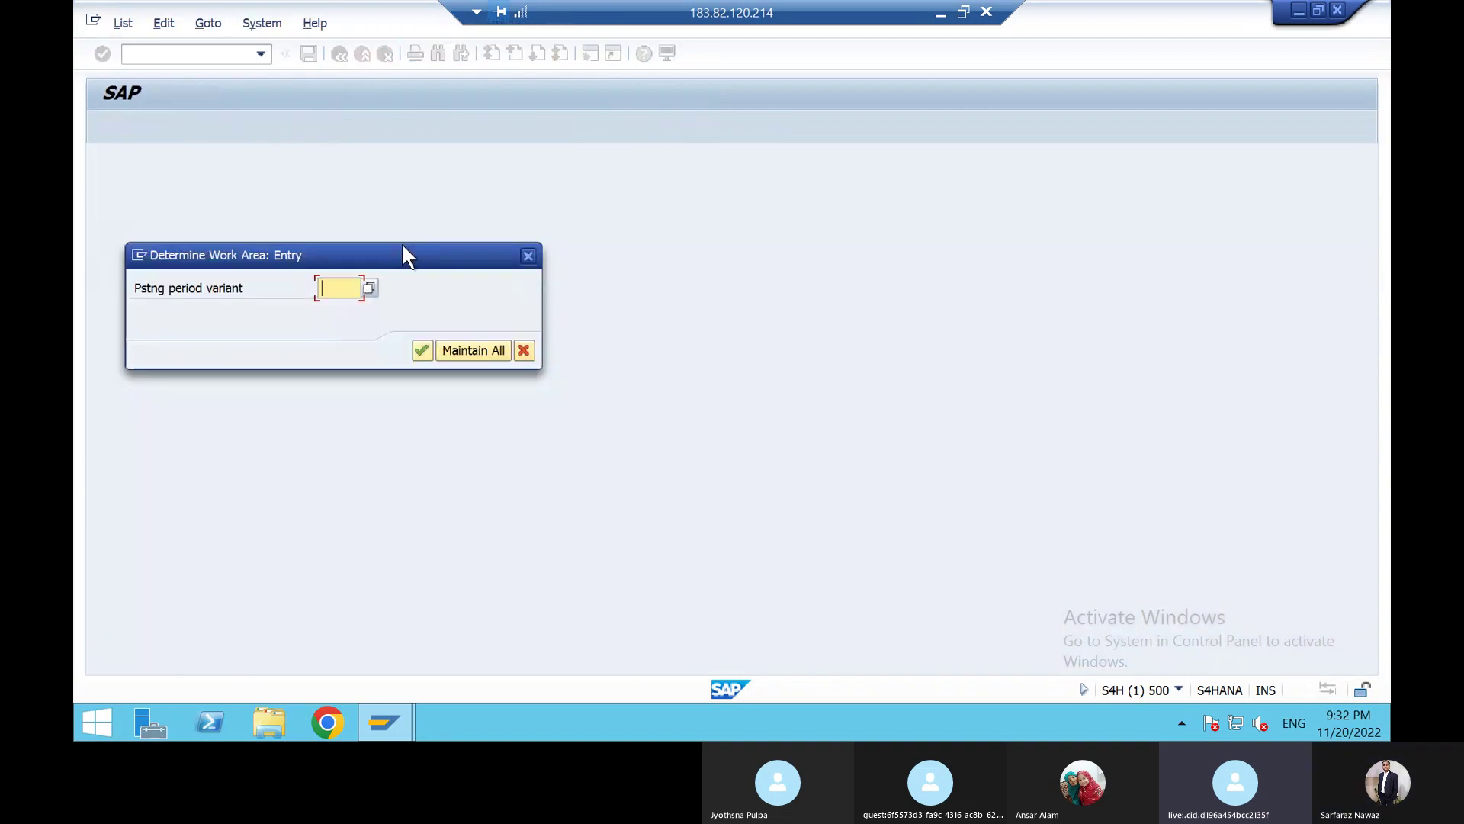
text(n)
key(BackSpace)
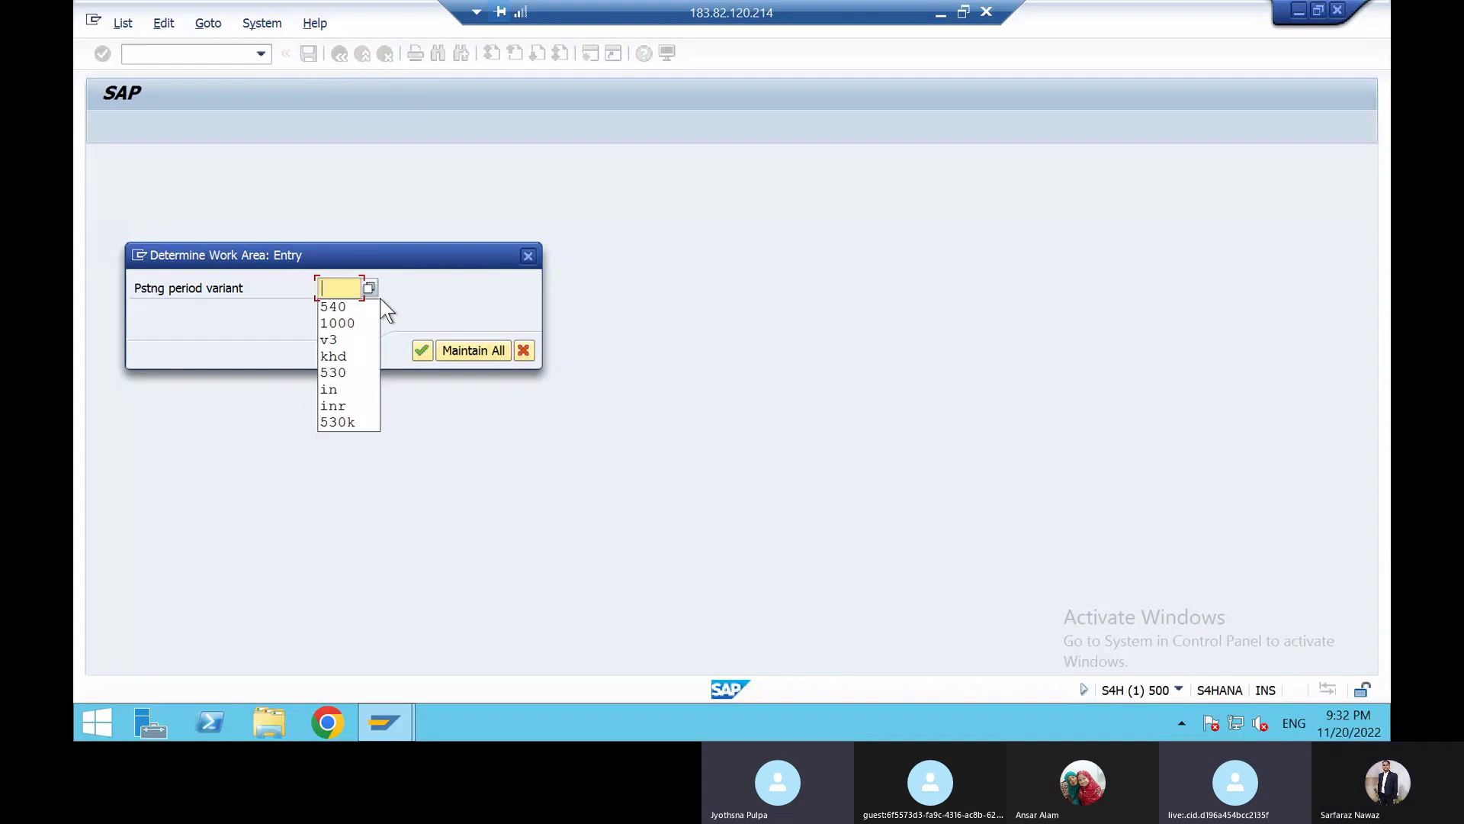
key(Return)
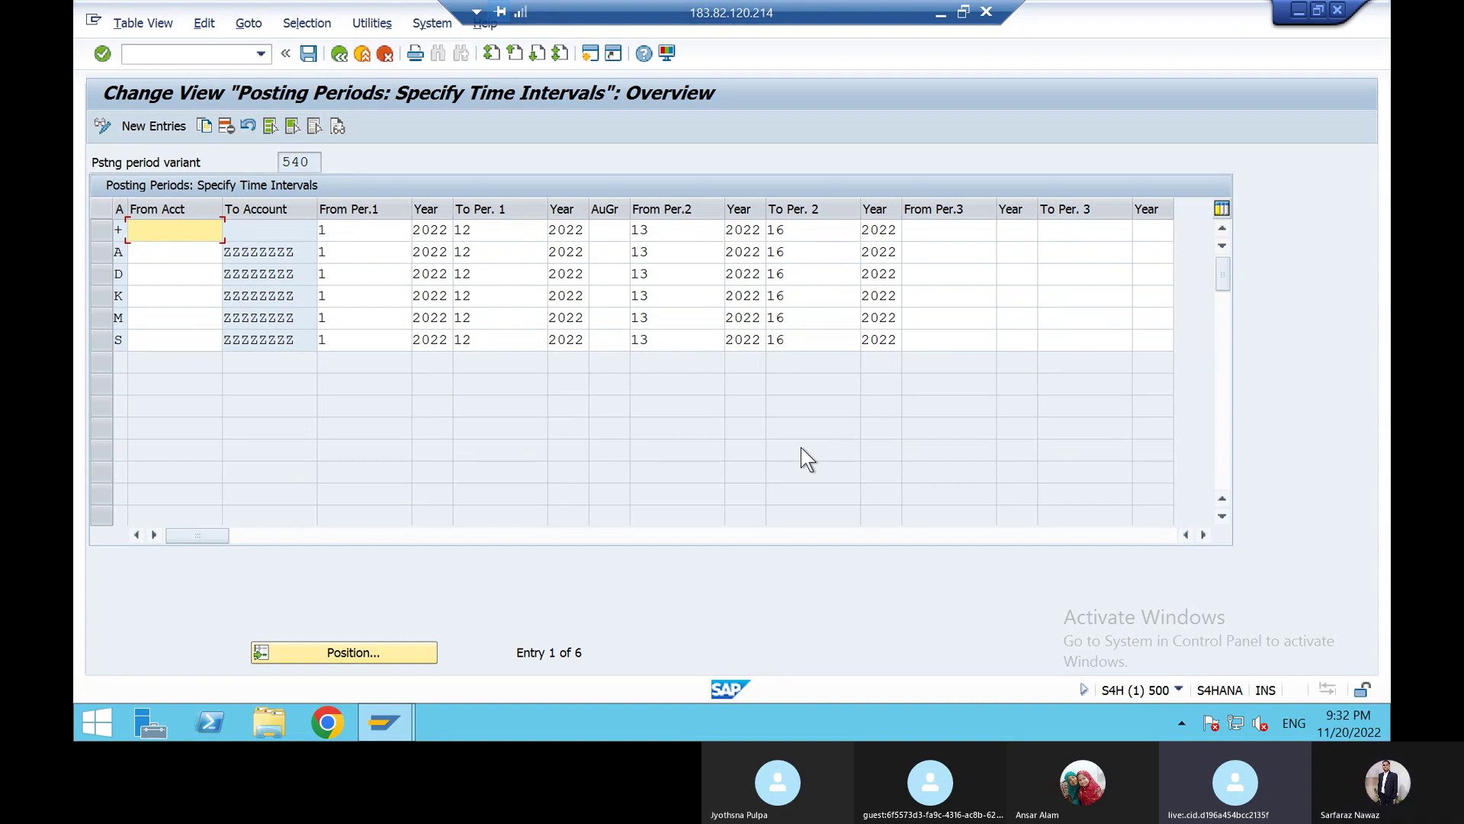
click(104, 229)
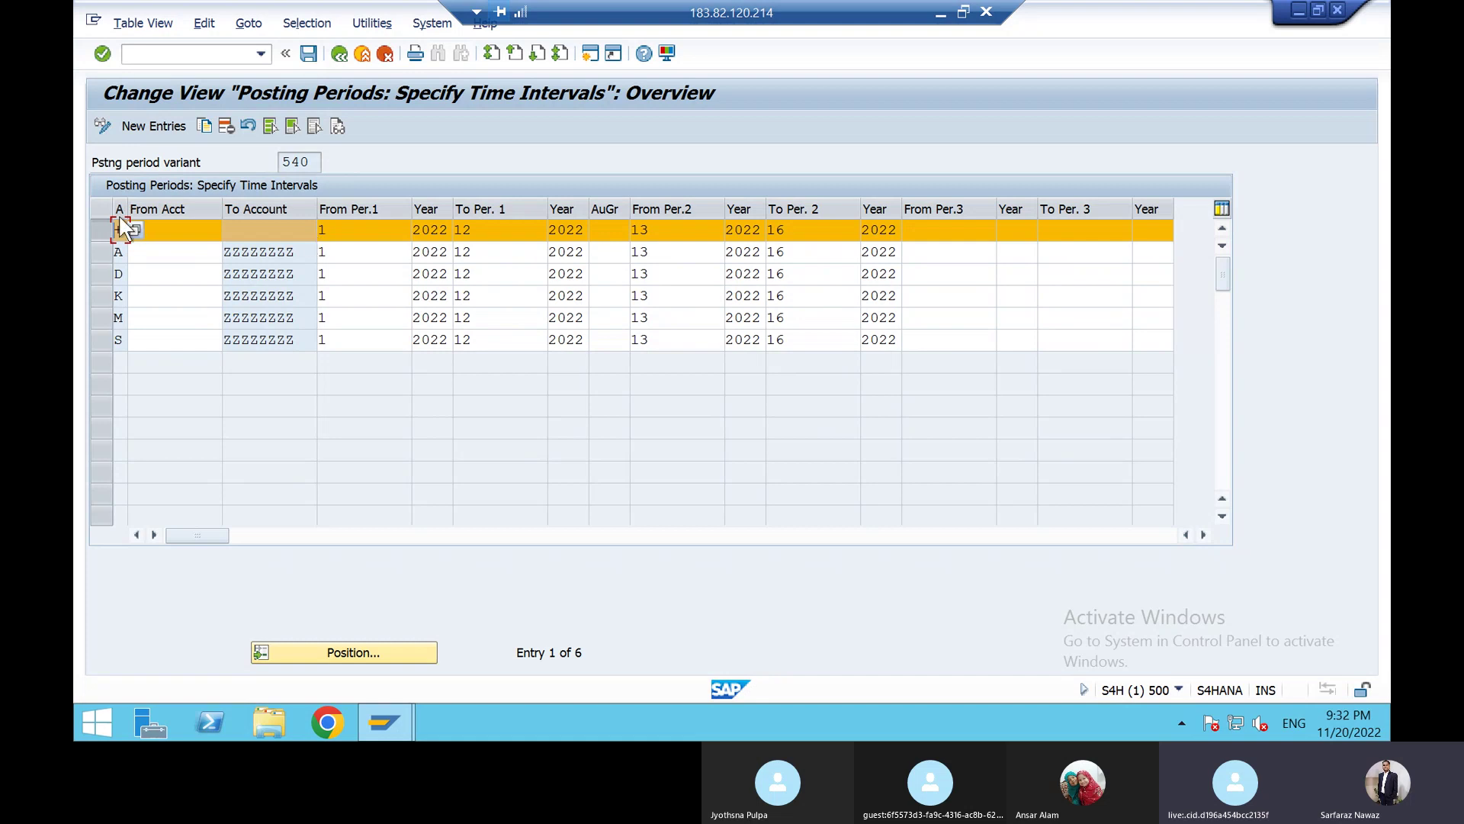
click(106, 226)
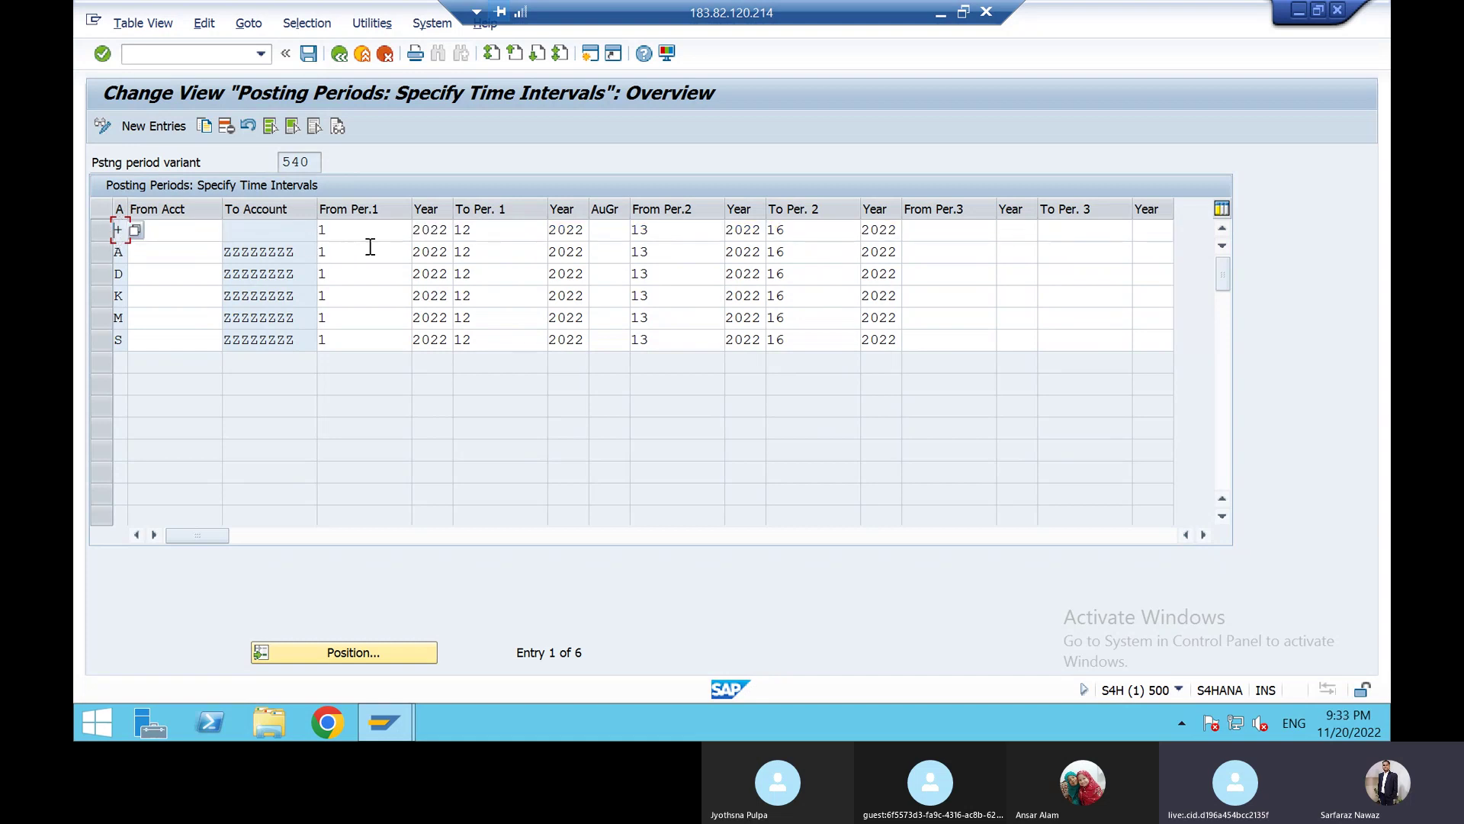
click(495, 231)
click(102, 230)
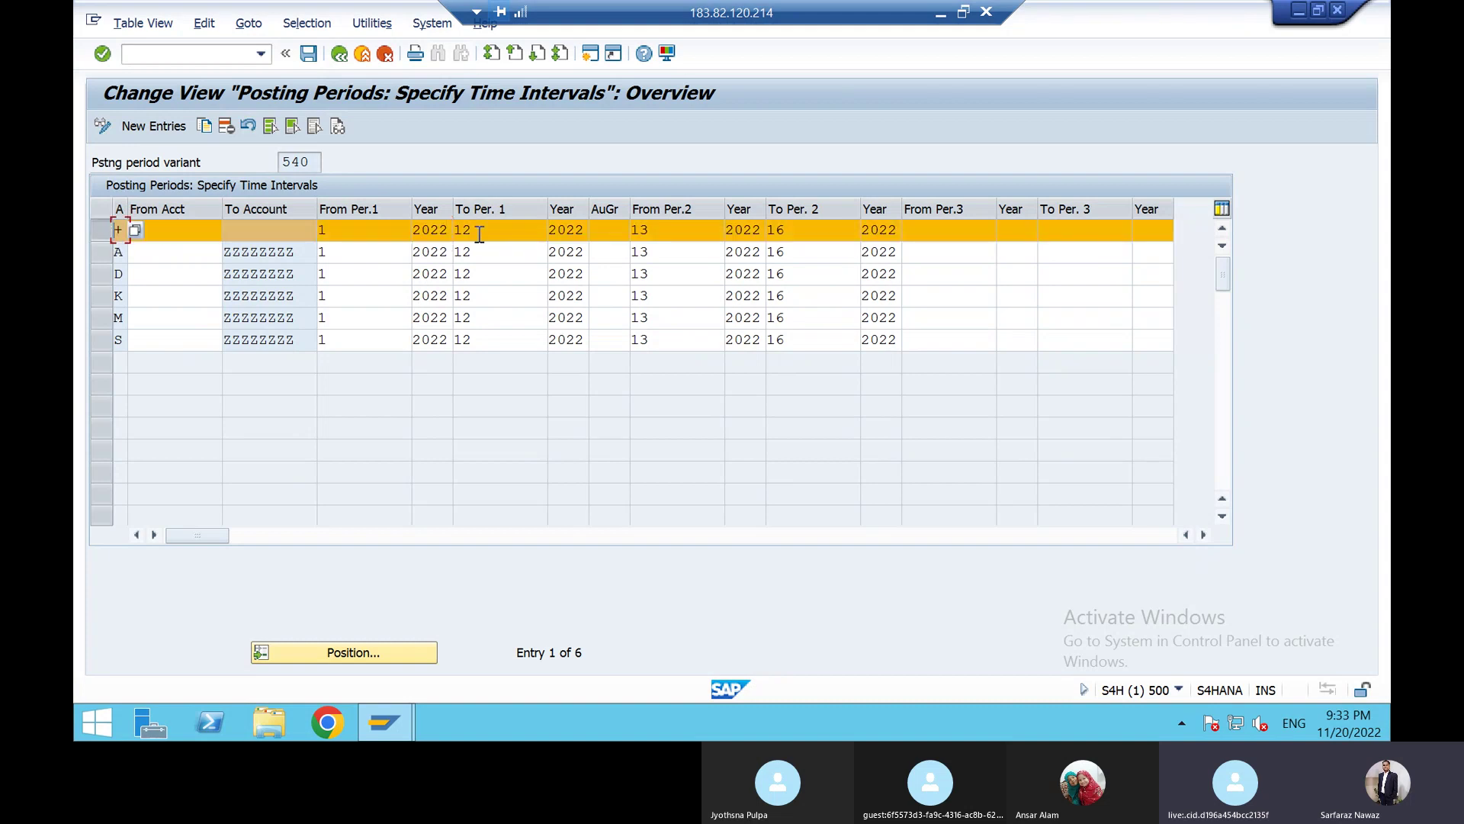
click(95, 223)
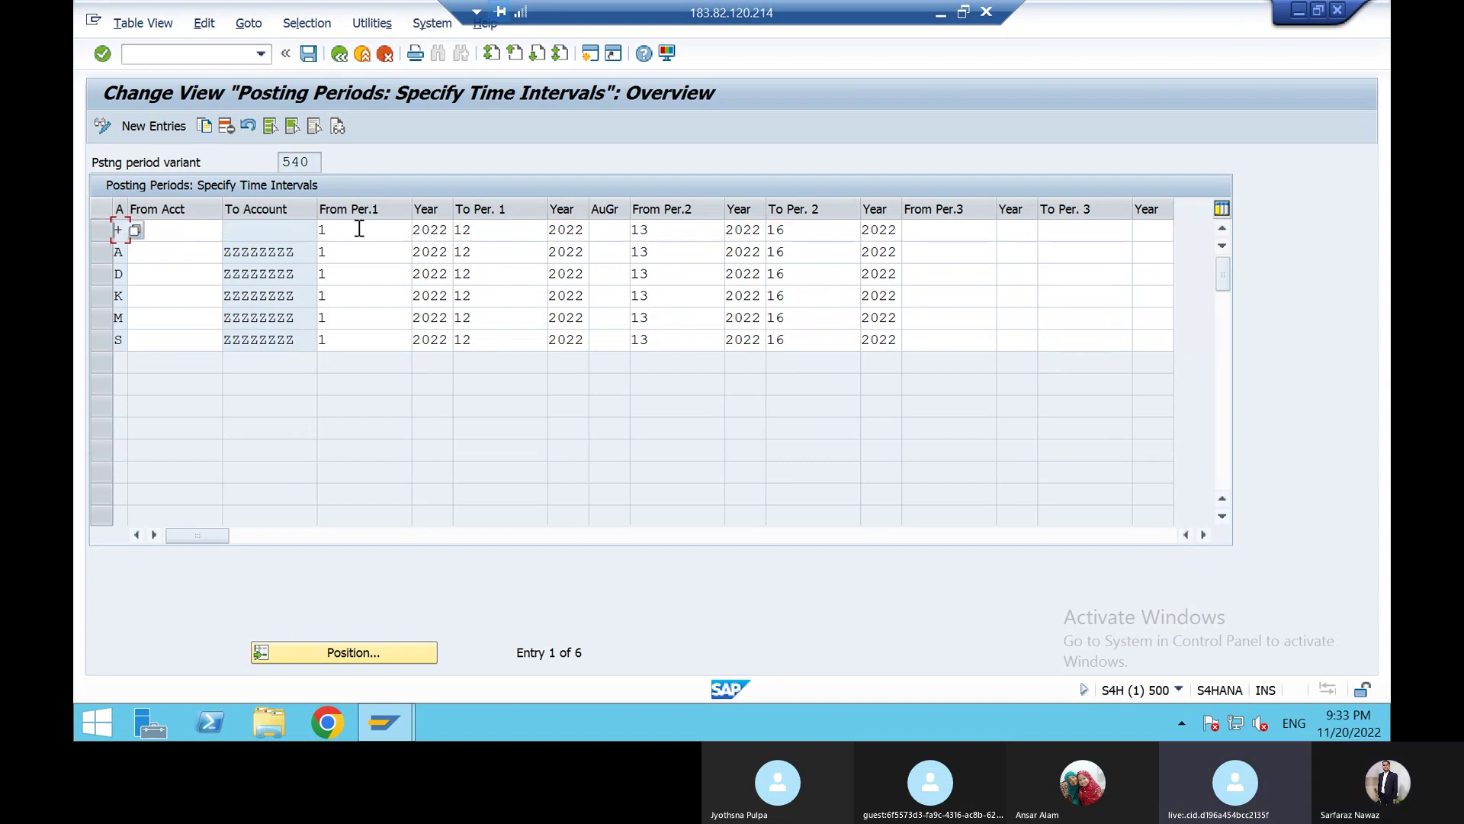
click(359, 228)
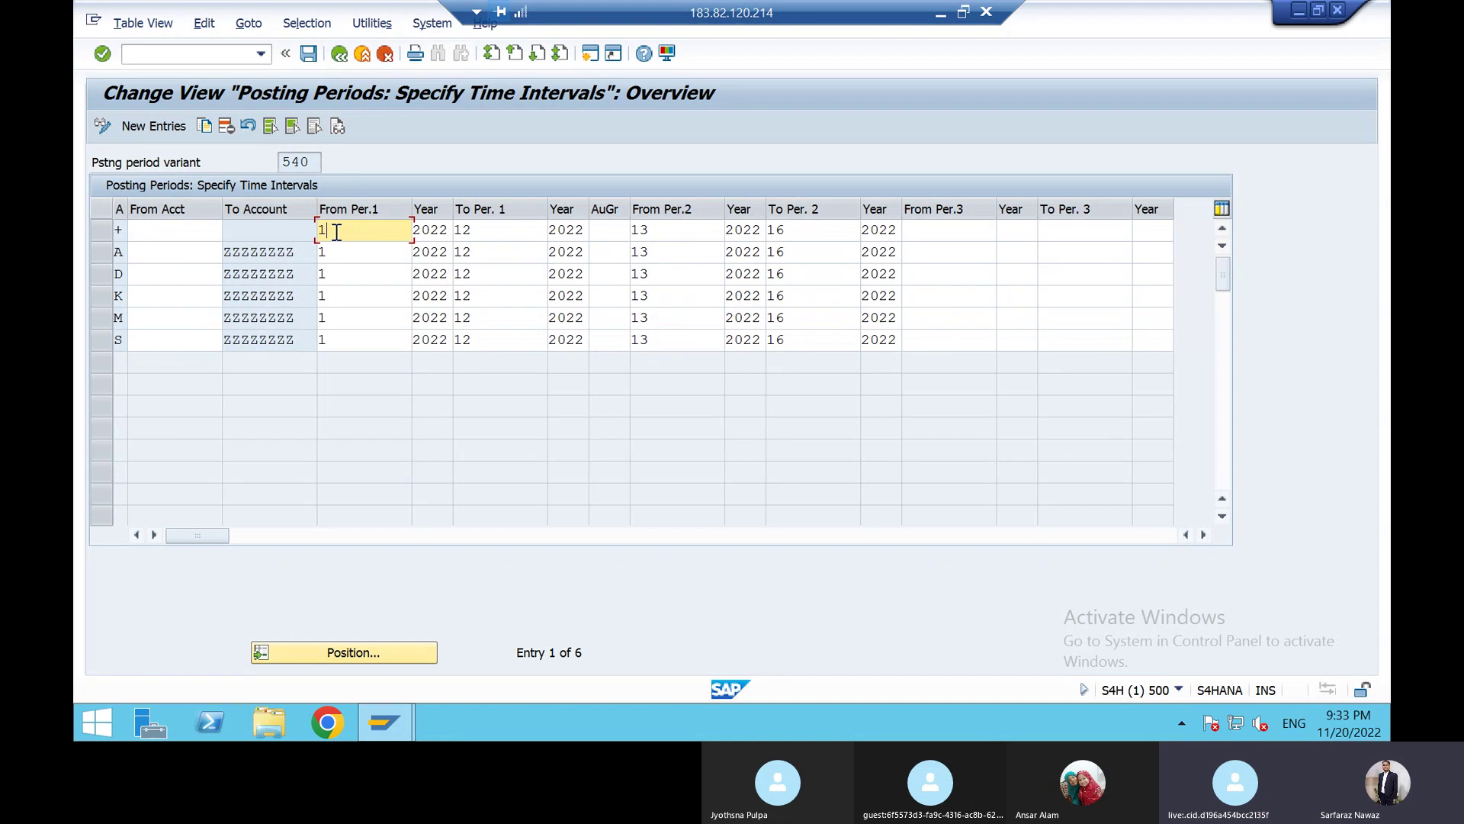
Set To Per. 1 to 1 in the account type + row and save the posting period intervals
click(482, 232)
key(BackSpace)
key(BackSpace)
text(1)
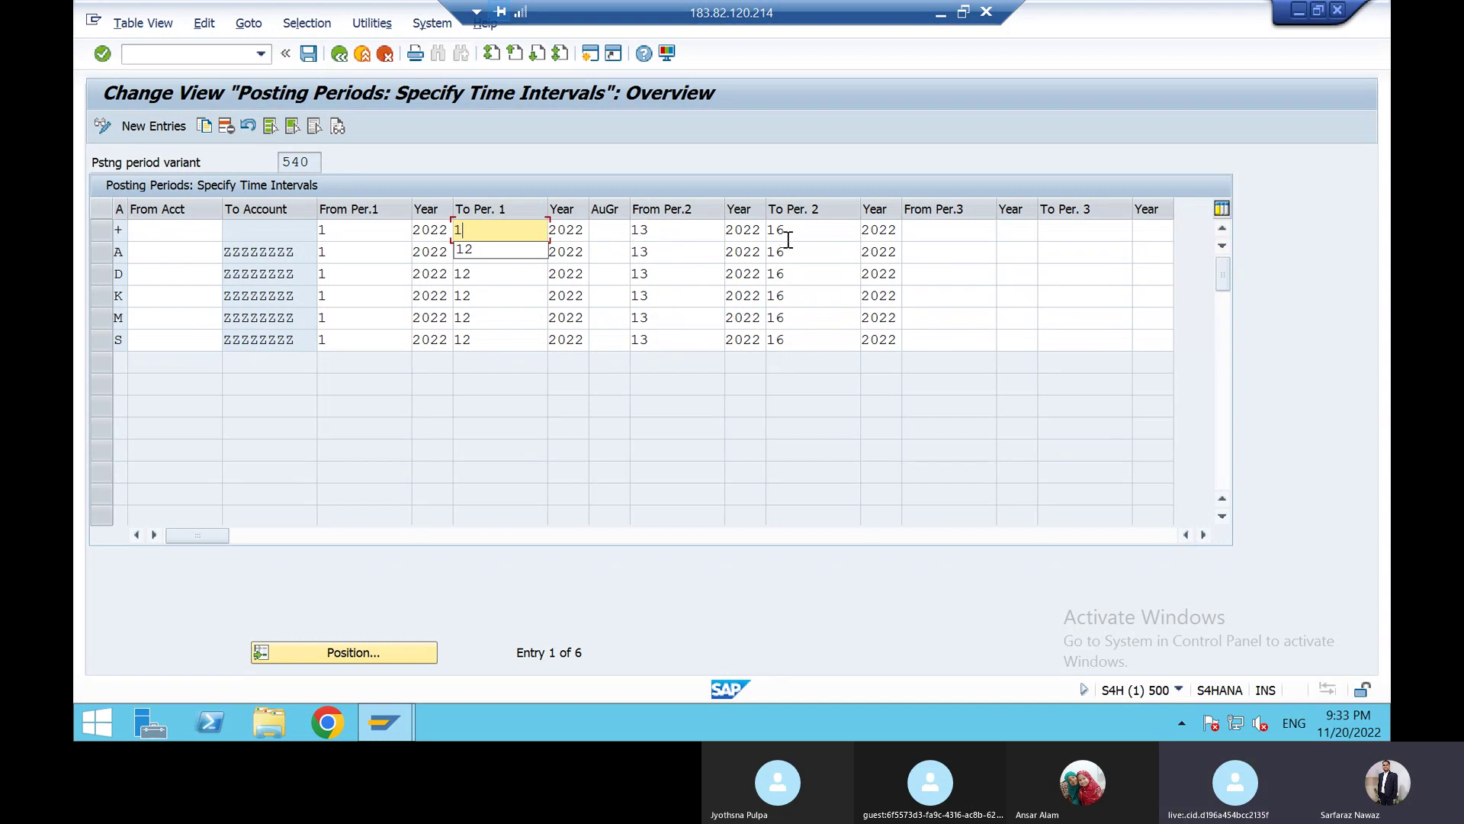
click(610, 482)
key(ctrl+s)
click(504, 352)
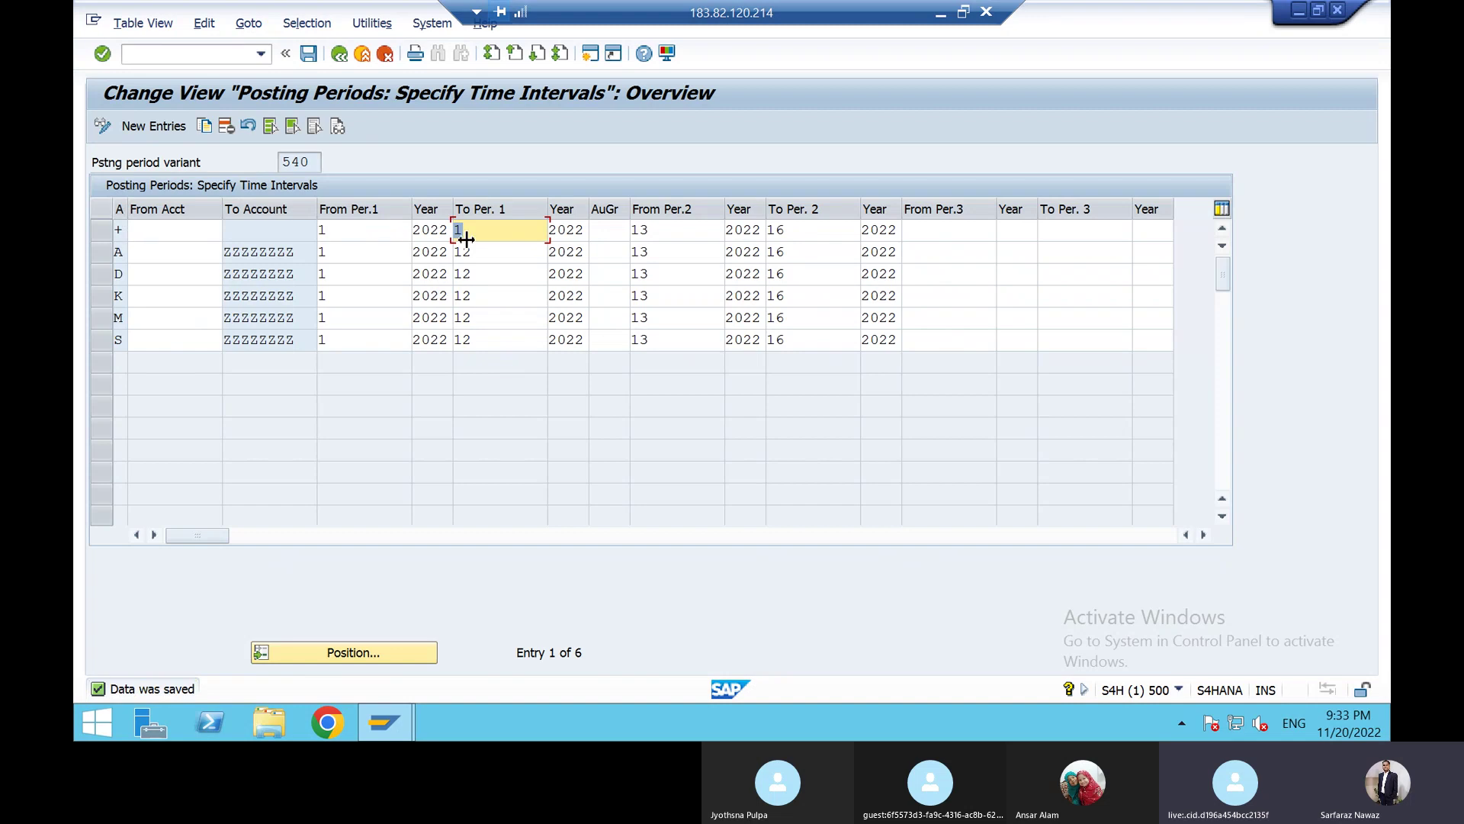
click(323, 228)
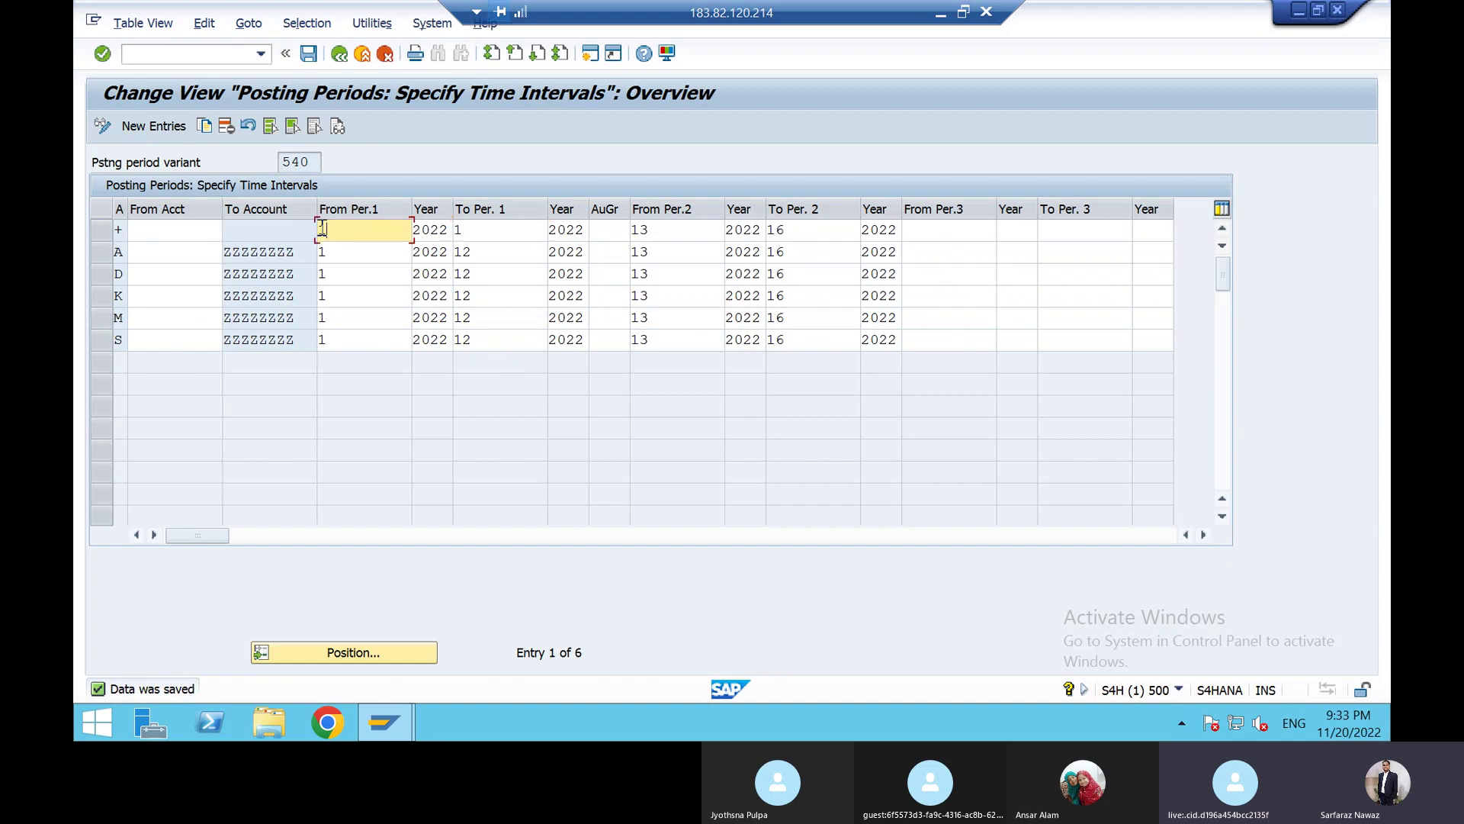
click(473, 229)
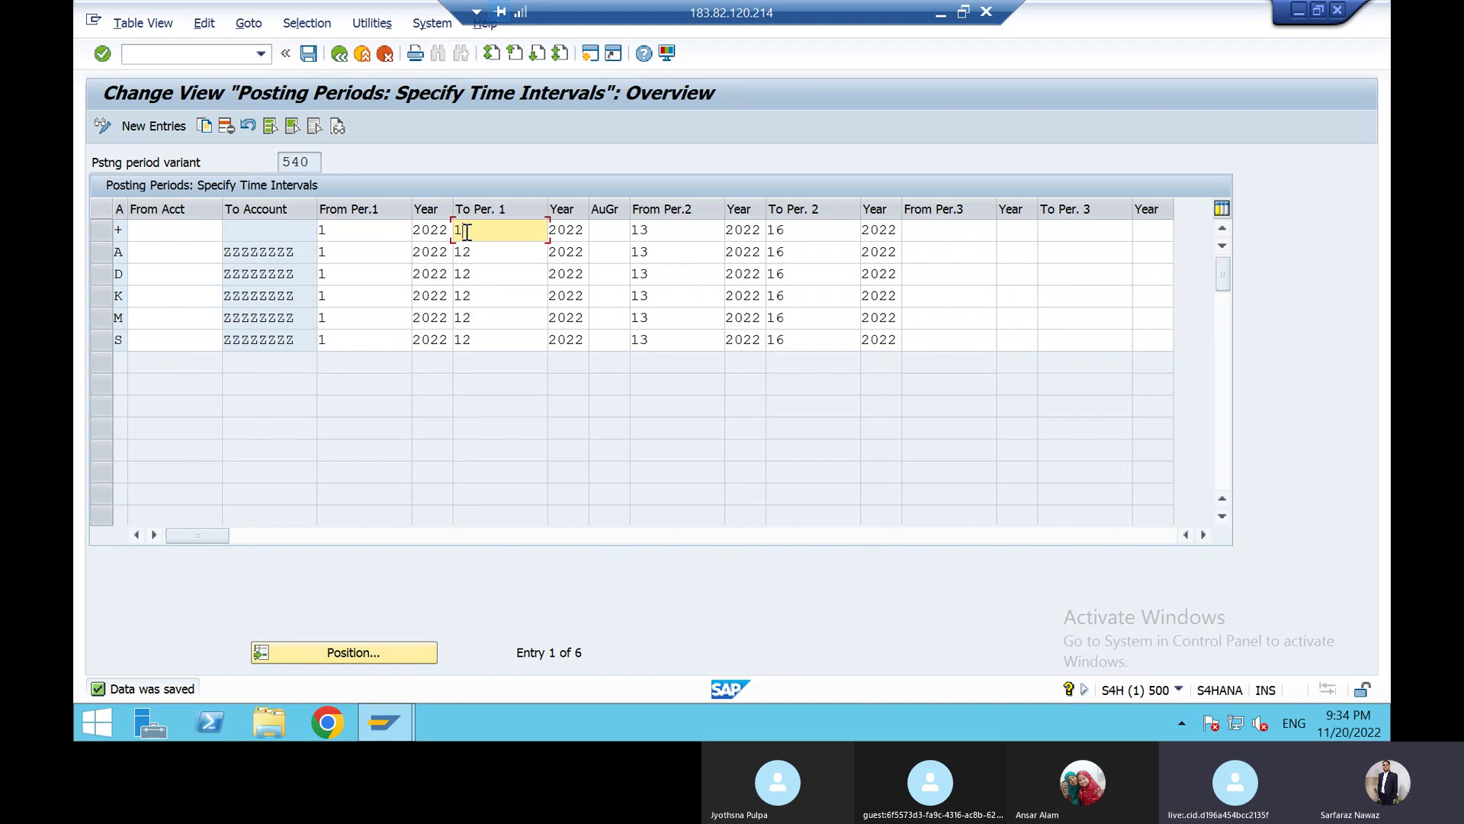
Start transaction FB50 in a new session and set the company code to 540
click(589, 52)
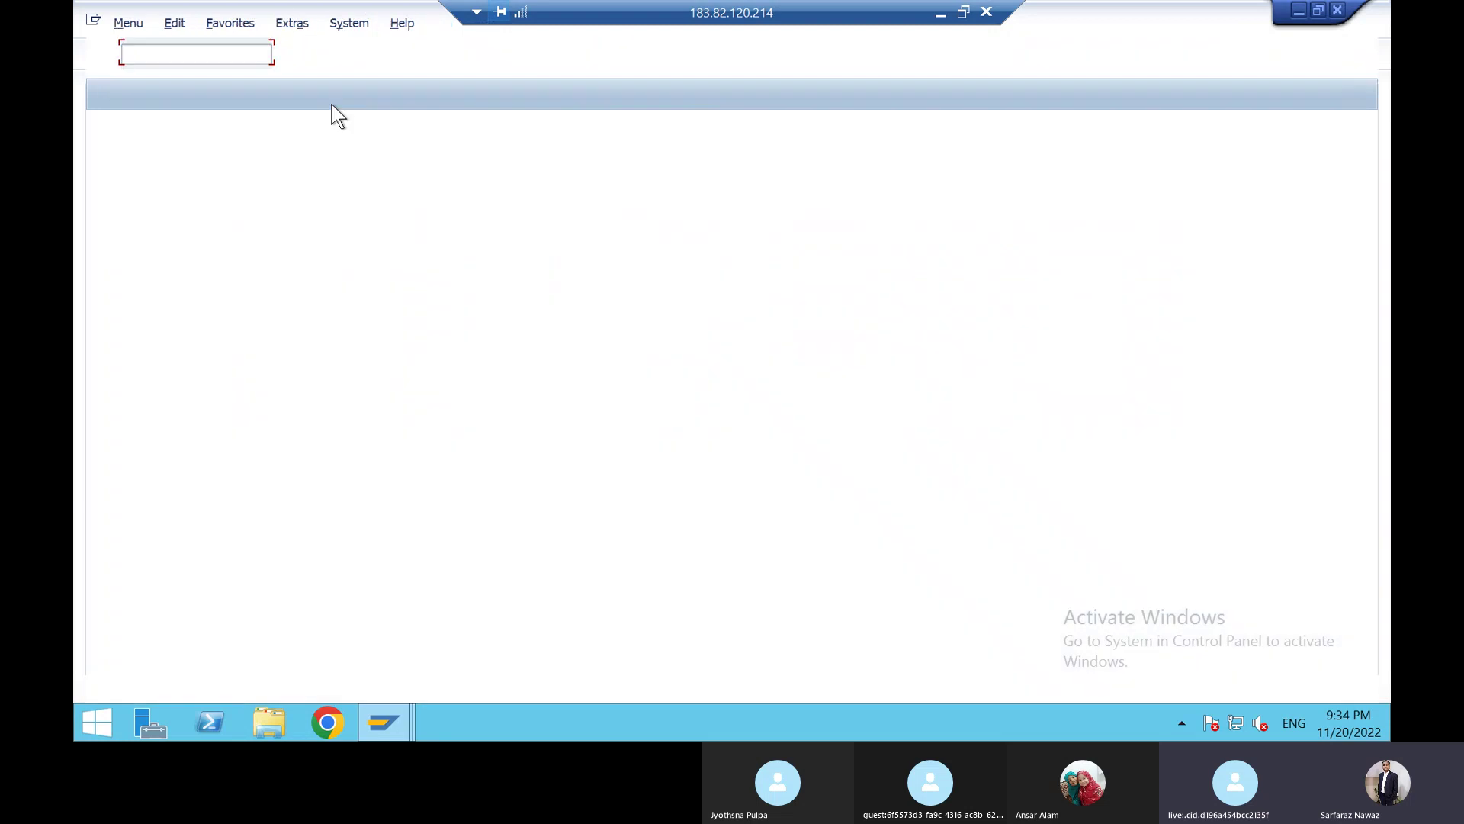
text(fb50)
key(Return)
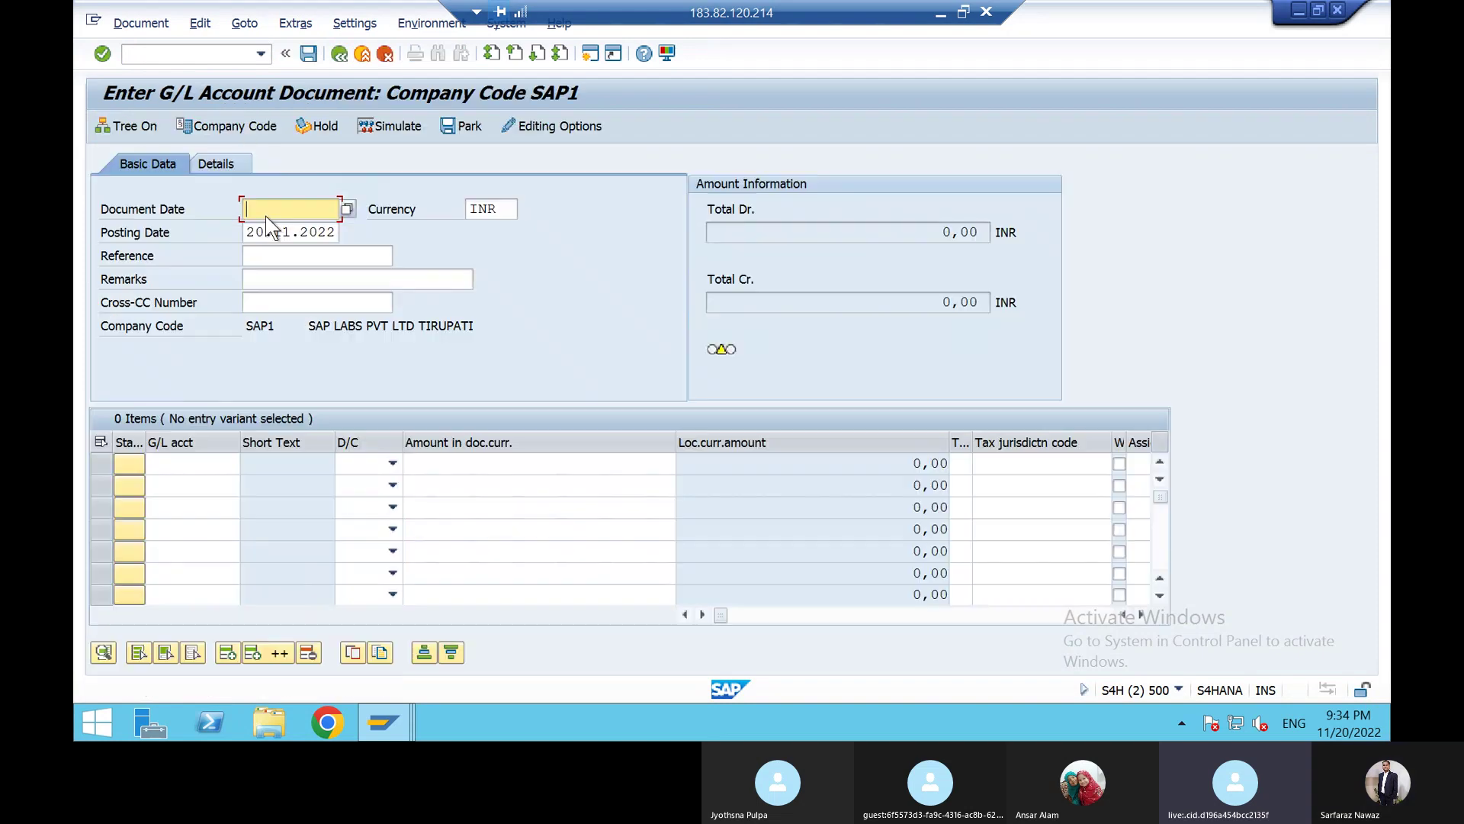
click(242, 128)
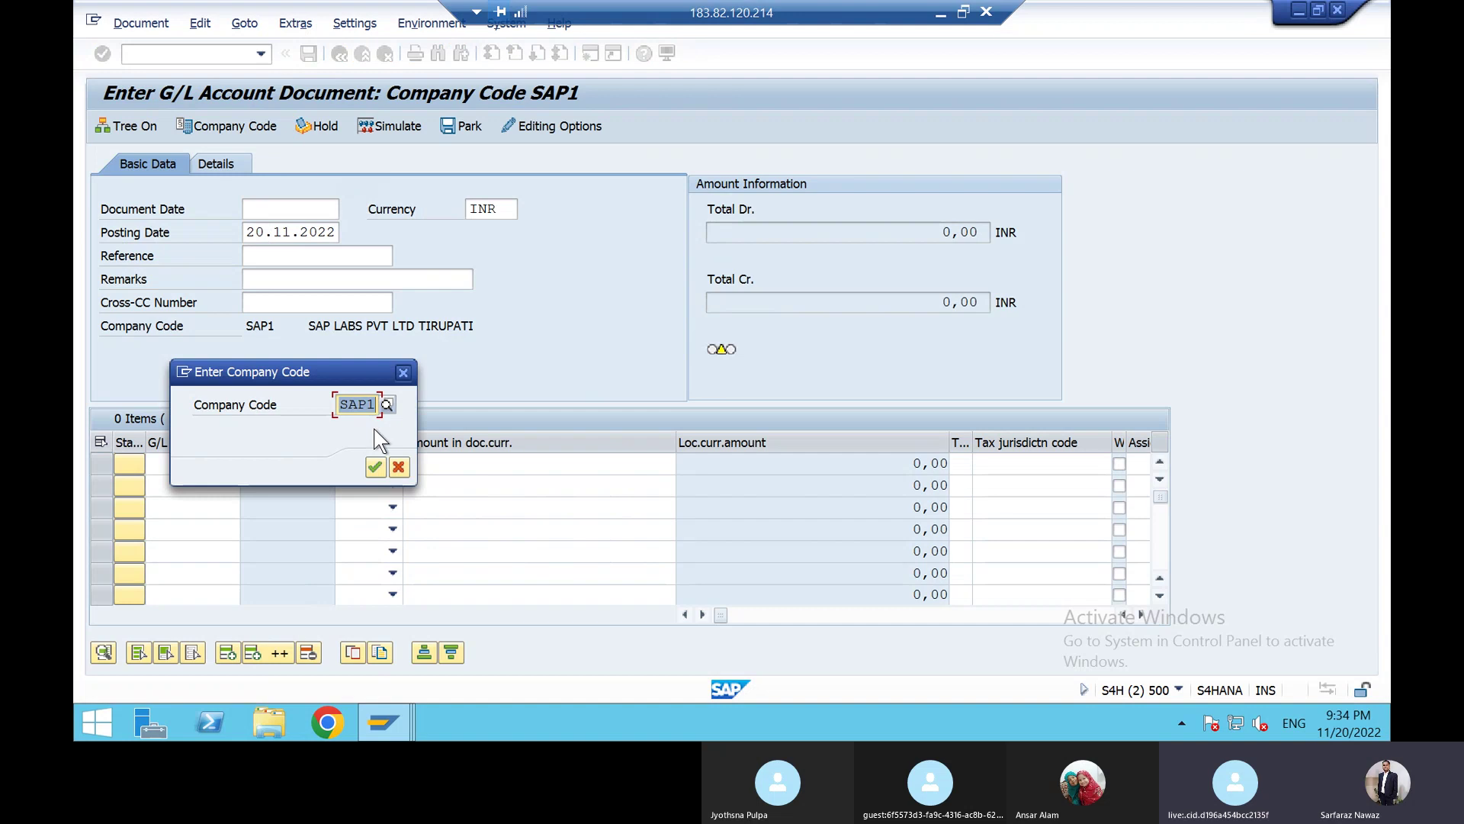
text(540)
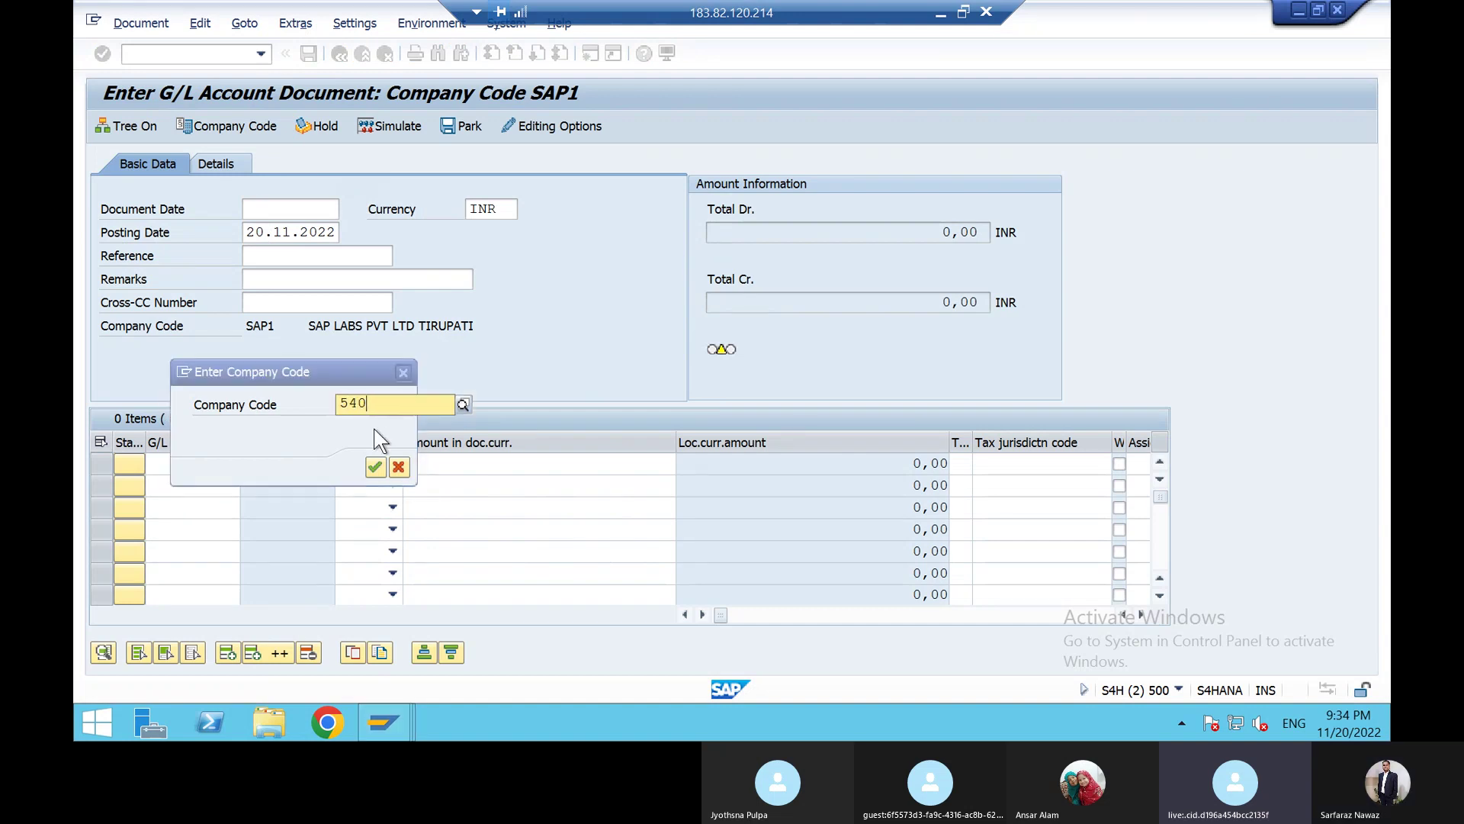
key(Return)
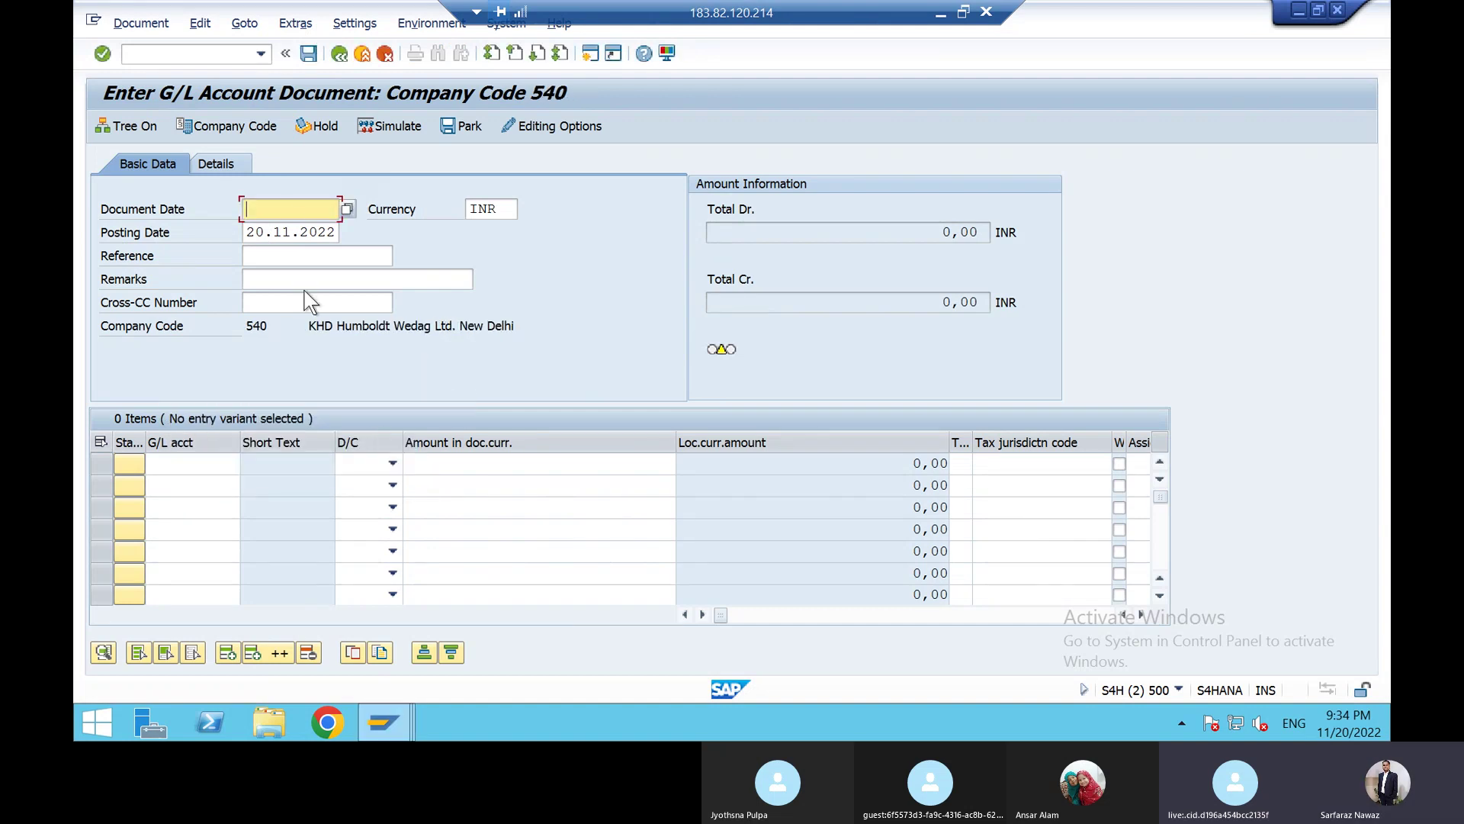
View the calendar for the G/L document's date and close it without picking a day
click(348, 210)
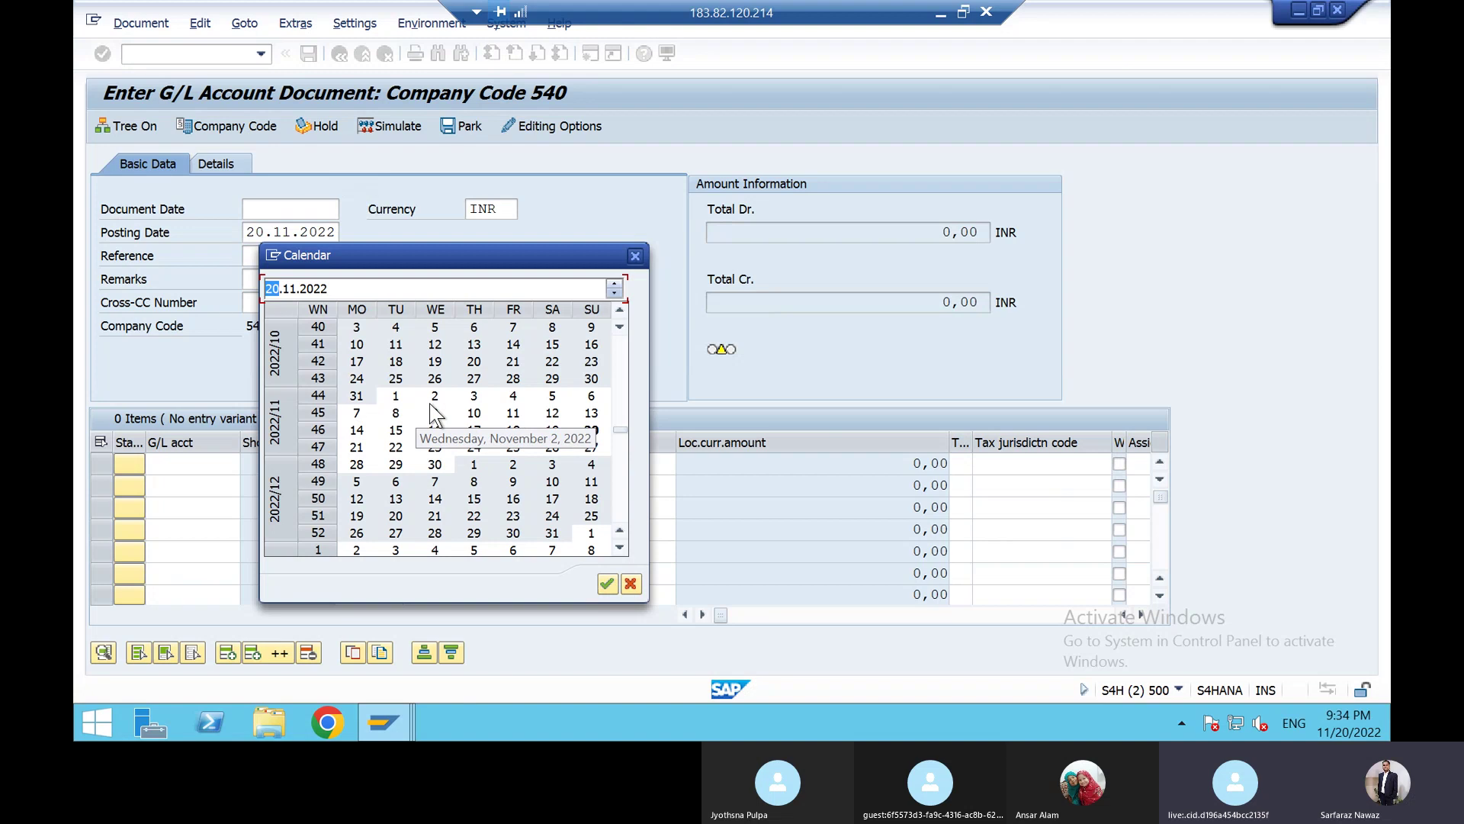
click(635, 255)
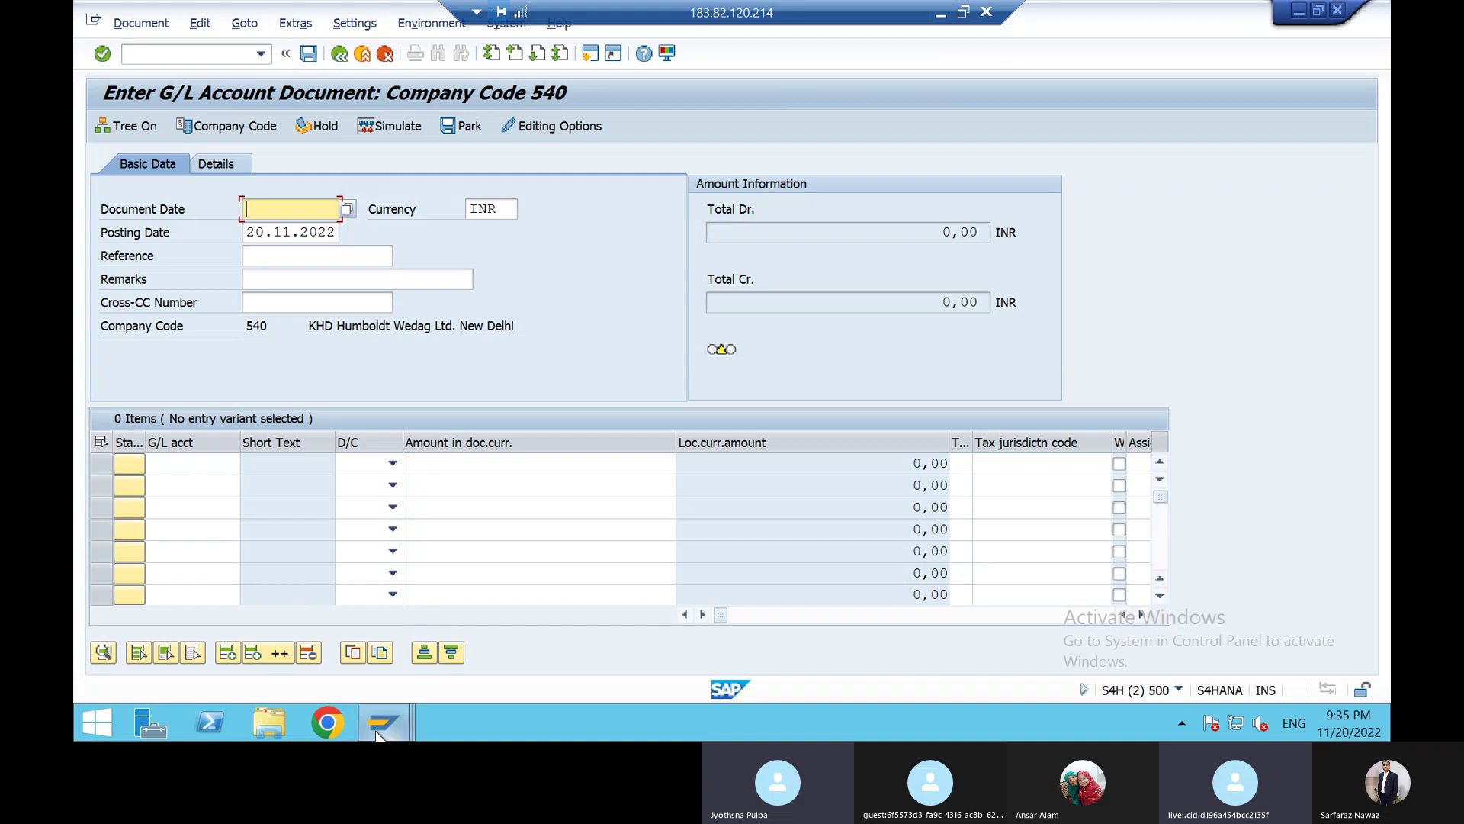
Check the month and period table in the Excel training workbook and return to the SAP posting period intervals session
click(941, 14)
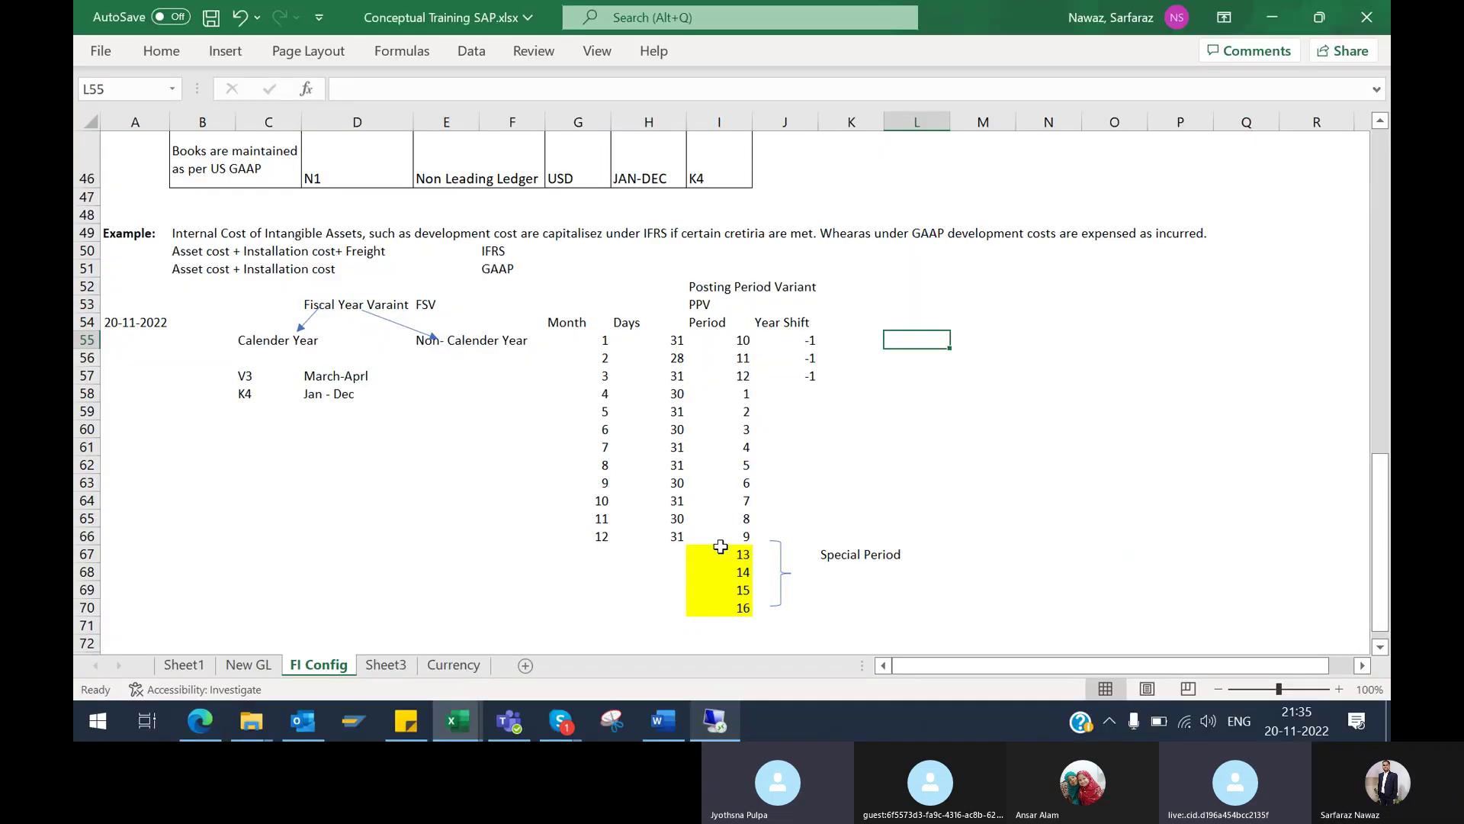
click(854, 497)
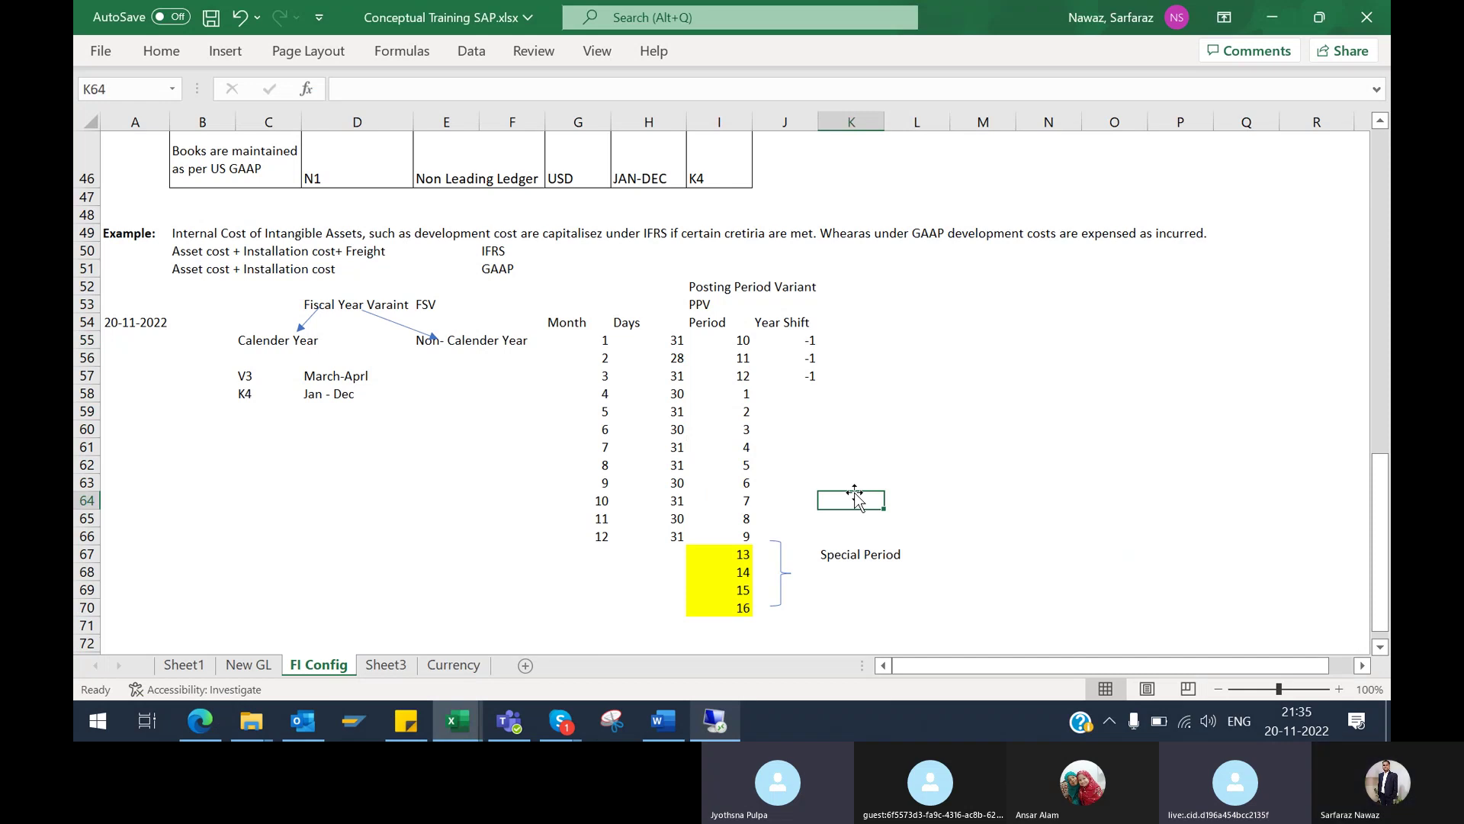
mouse_move(714, 721)
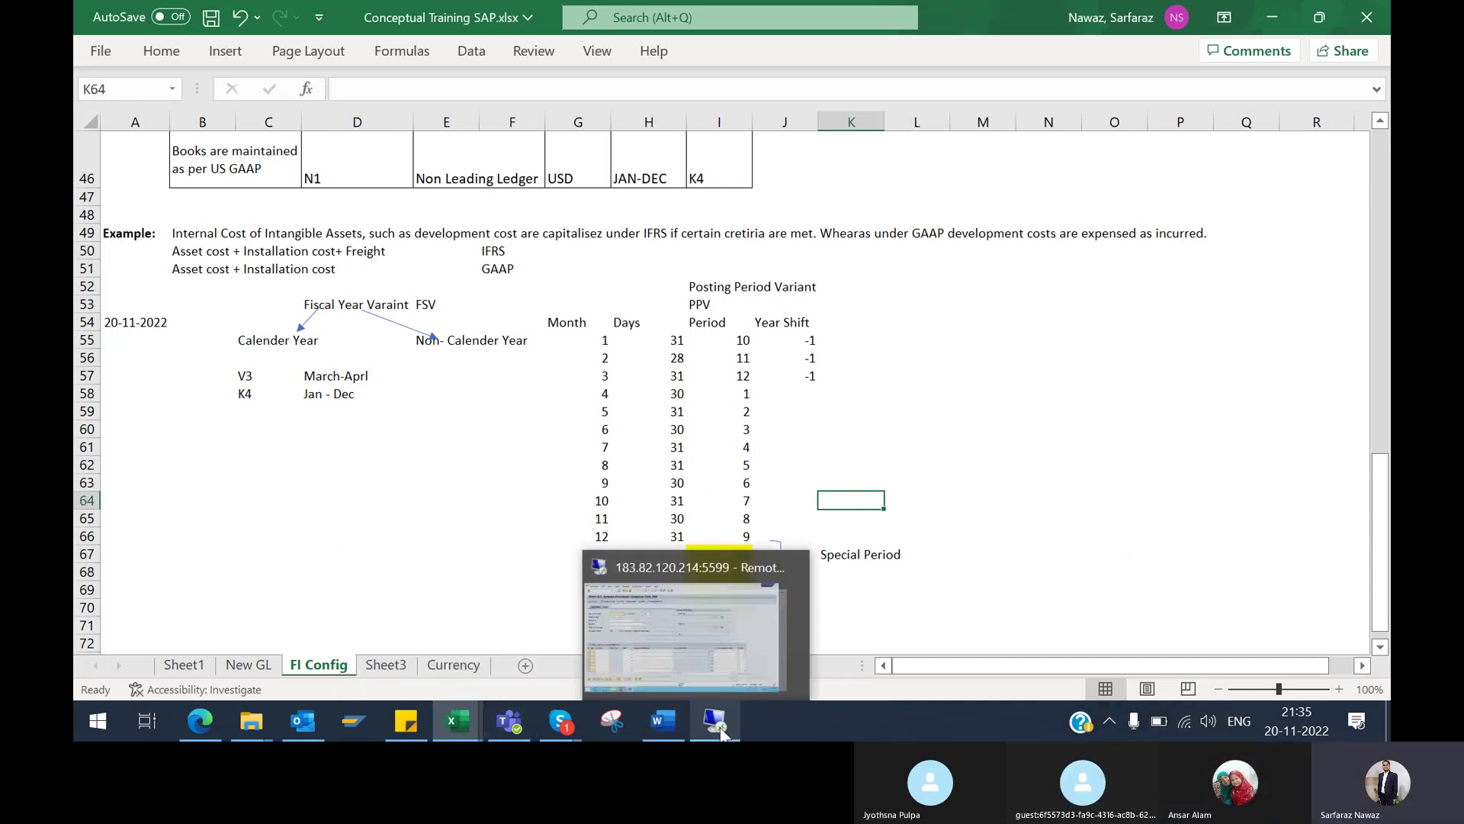
click(729, 633)
mouse_move(351, 734)
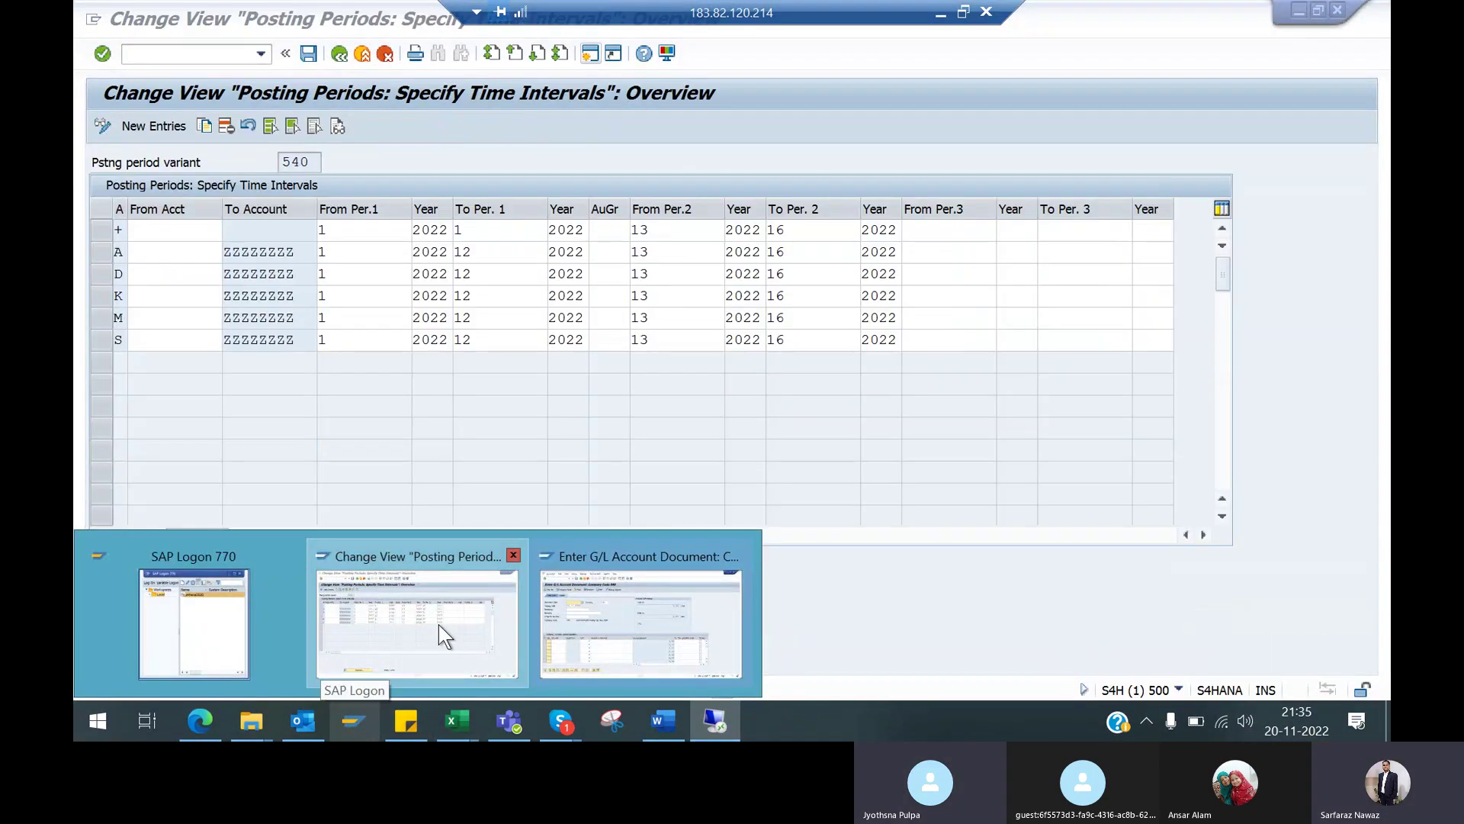
click(439, 625)
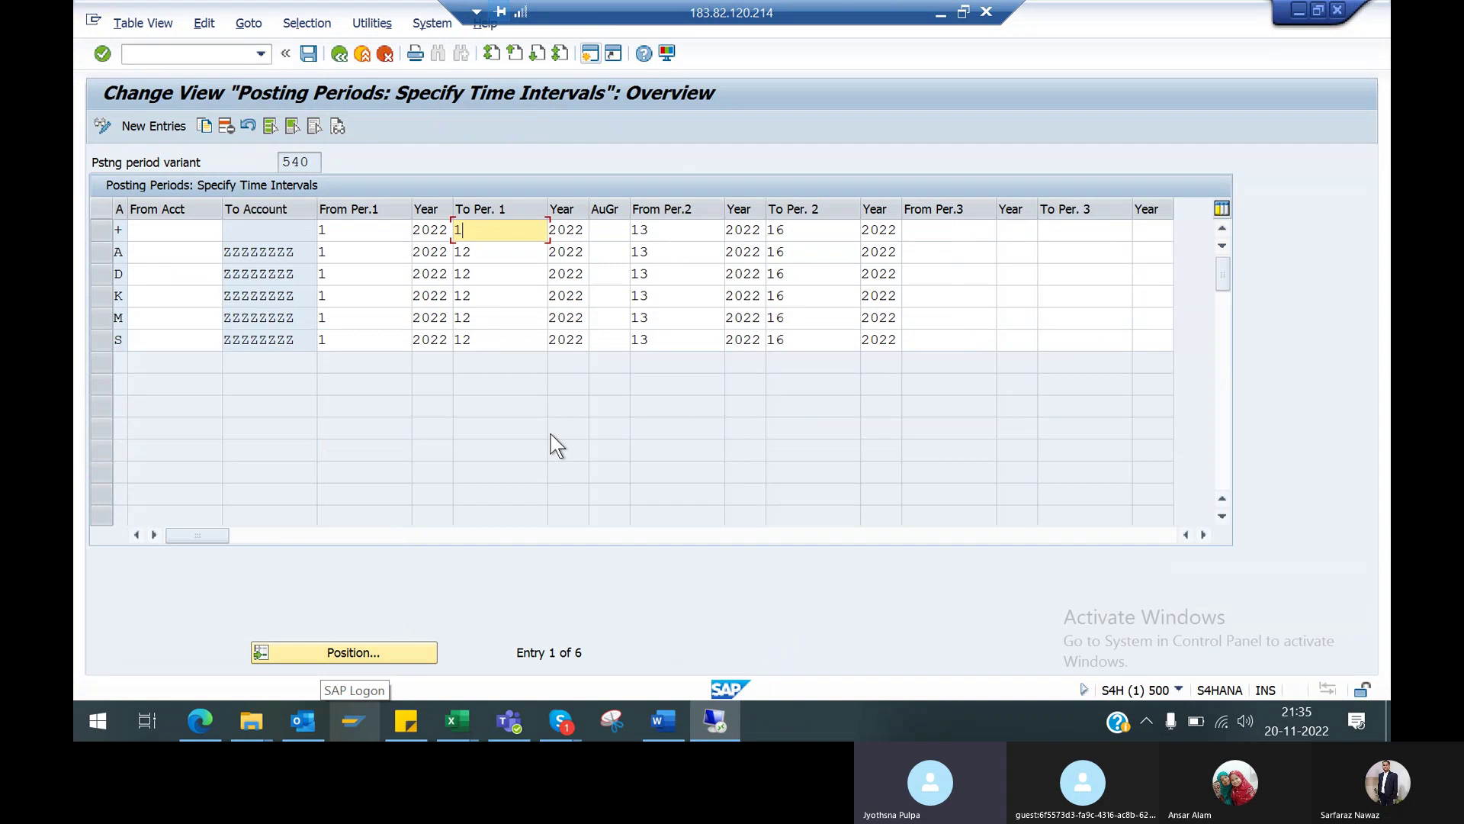
click(276, 251)
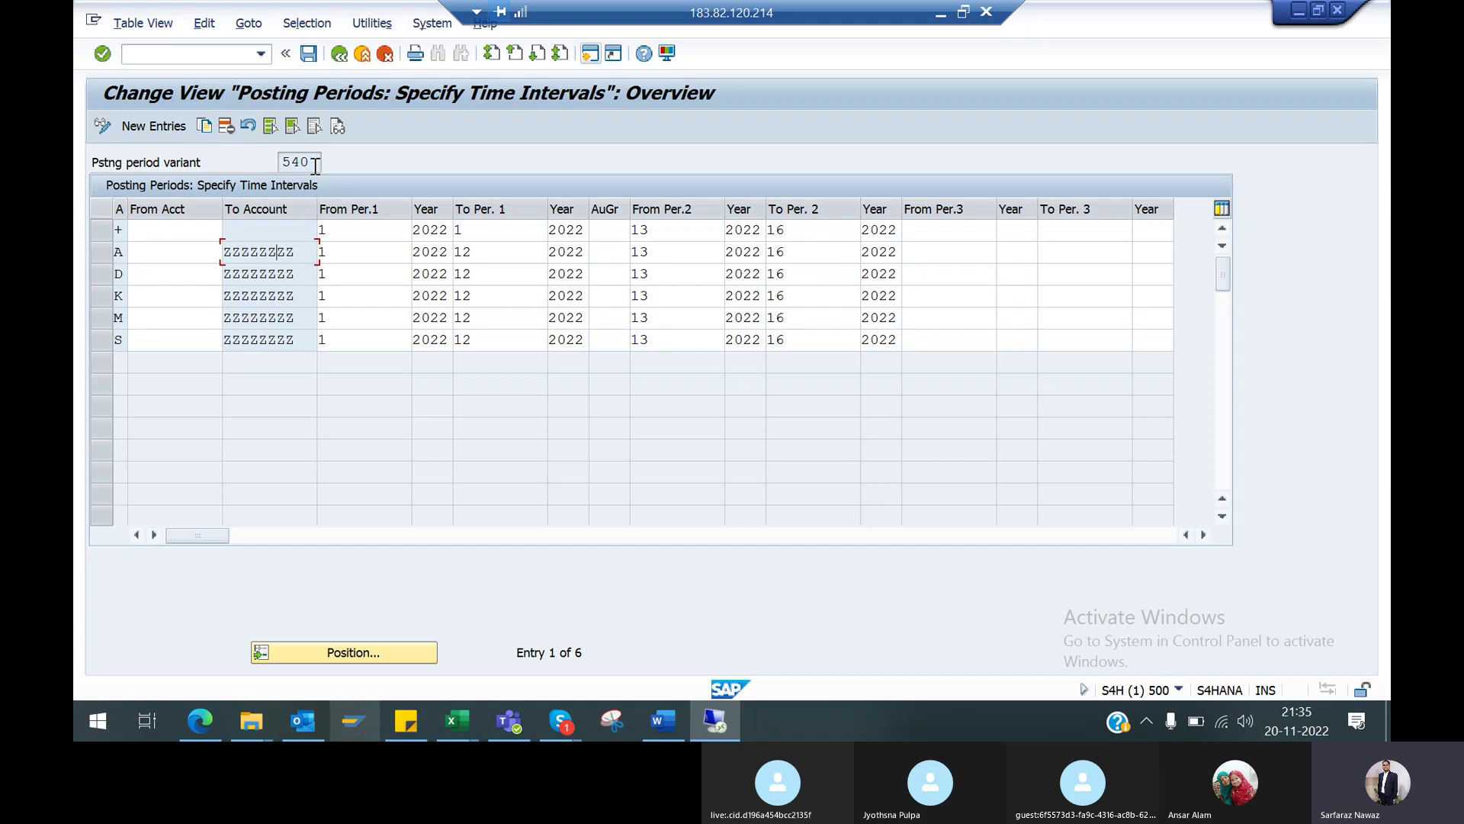
drag(314, 162, 275, 162)
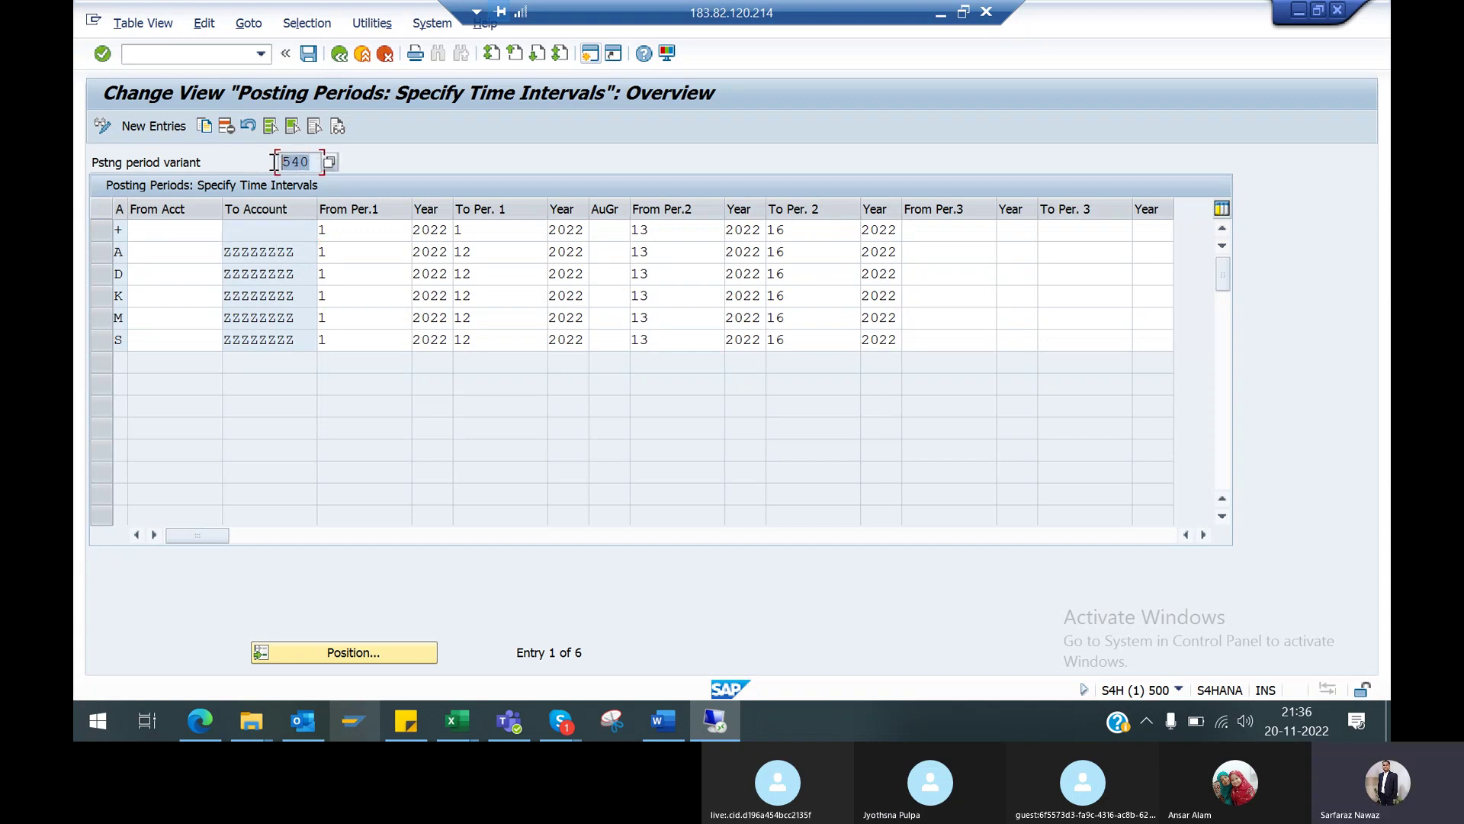
click(306, 165)
drag(283, 163, 311, 163)
Return to the IMG structure, open Define Variants for Open Posting Periods and locate variant 540
click(341, 52)
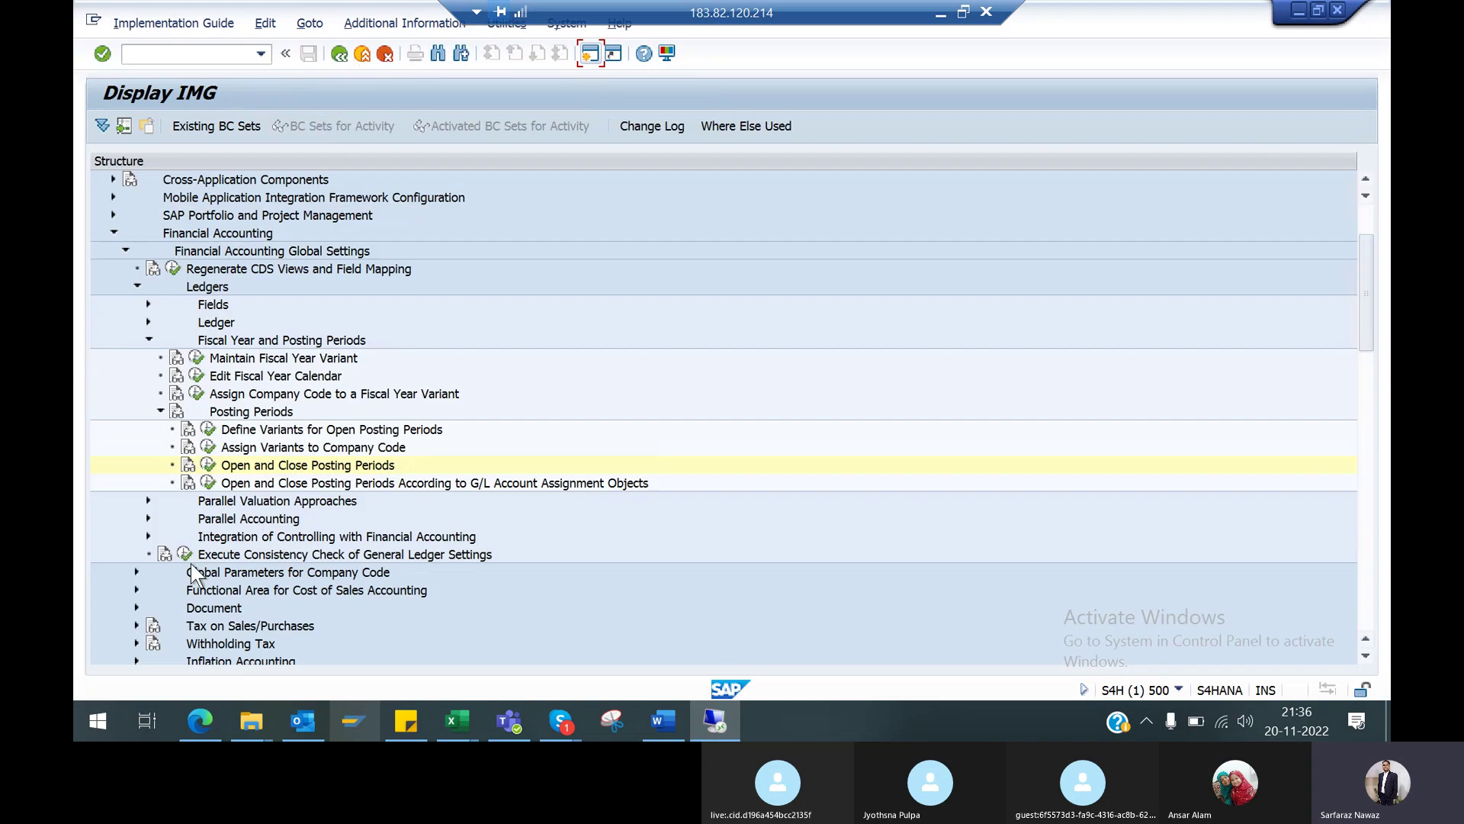
click(206, 431)
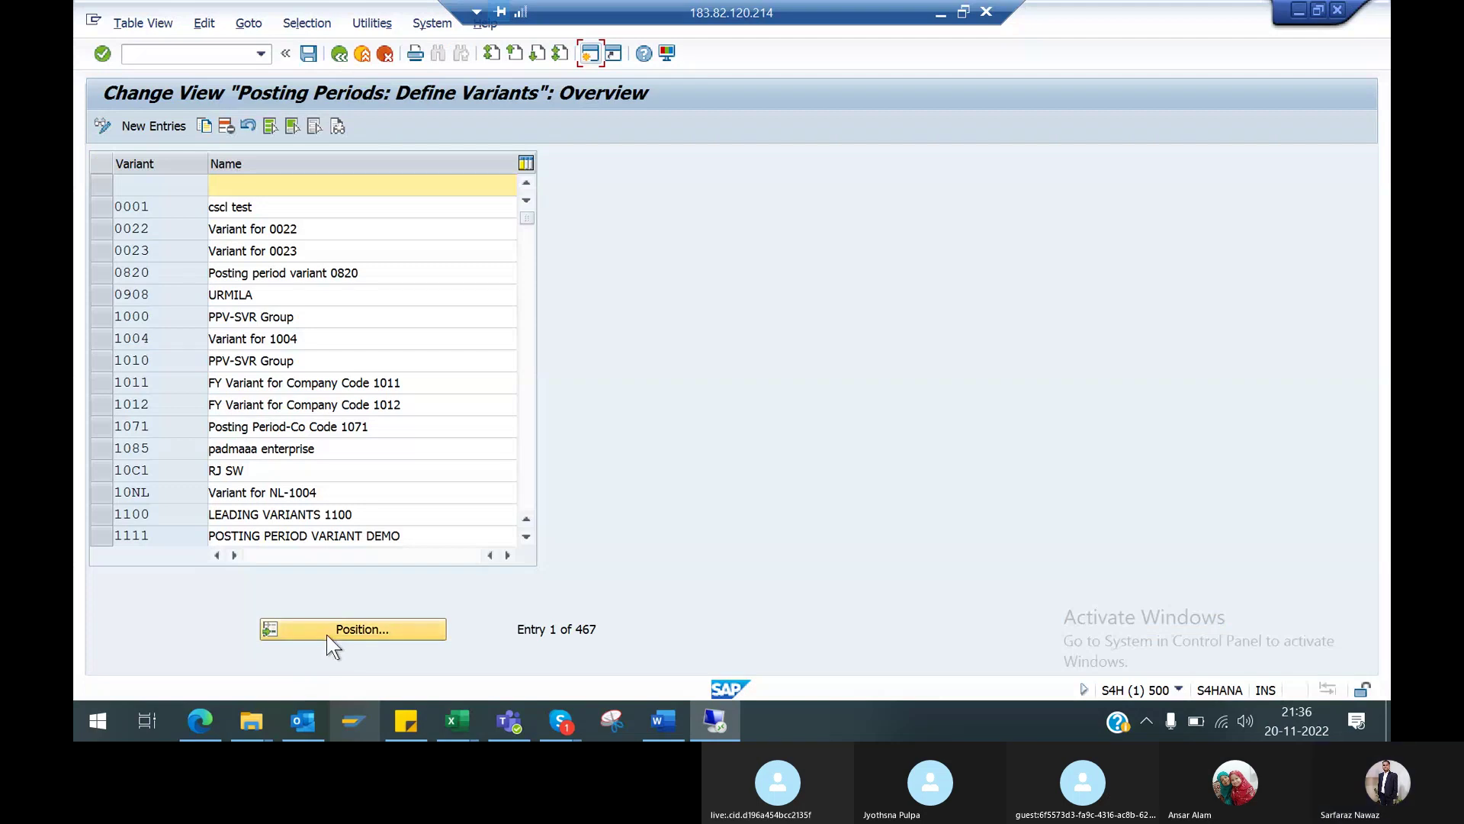
click(333, 647)
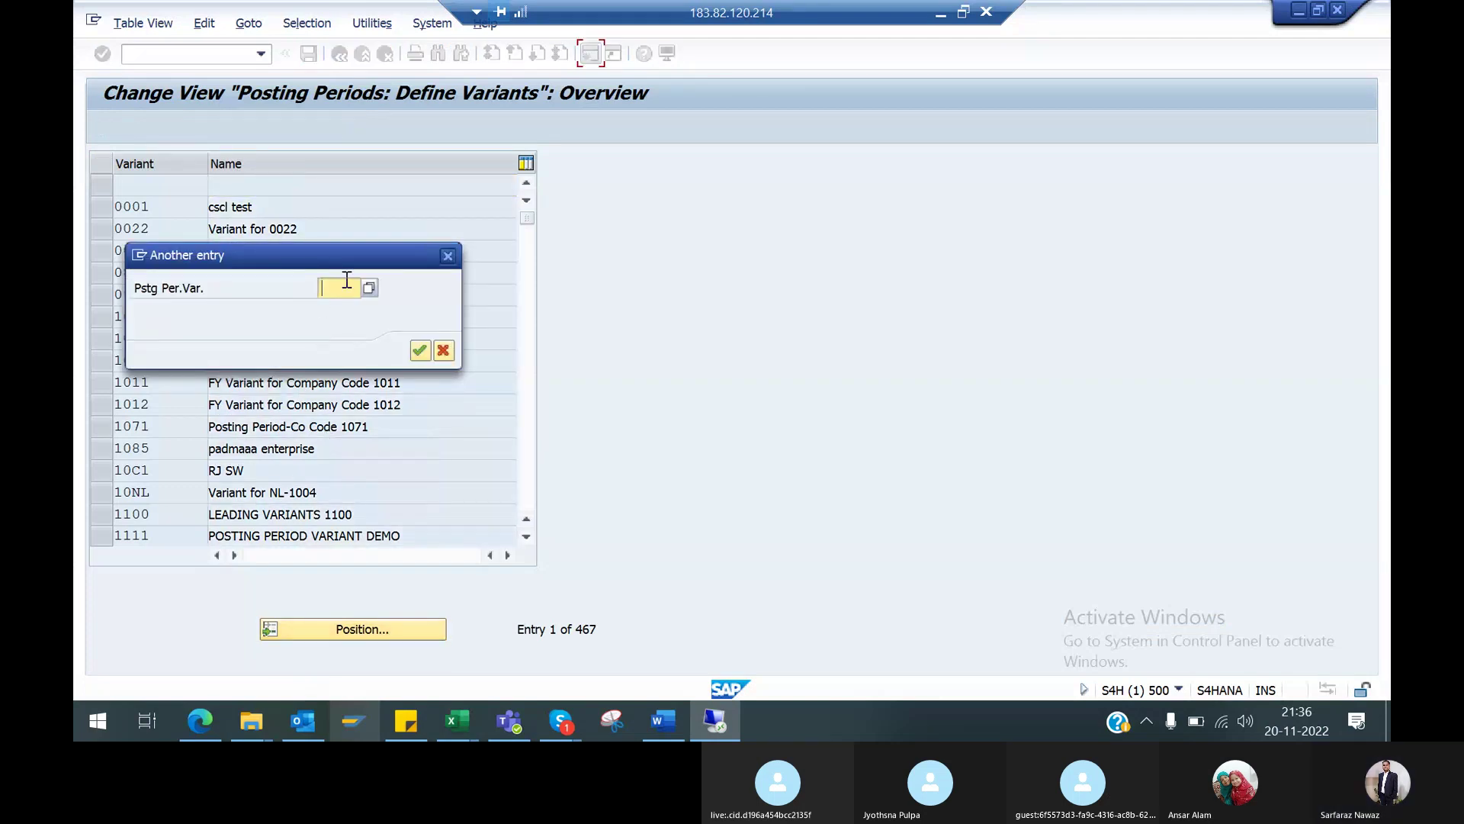
text(540)
key(Return)
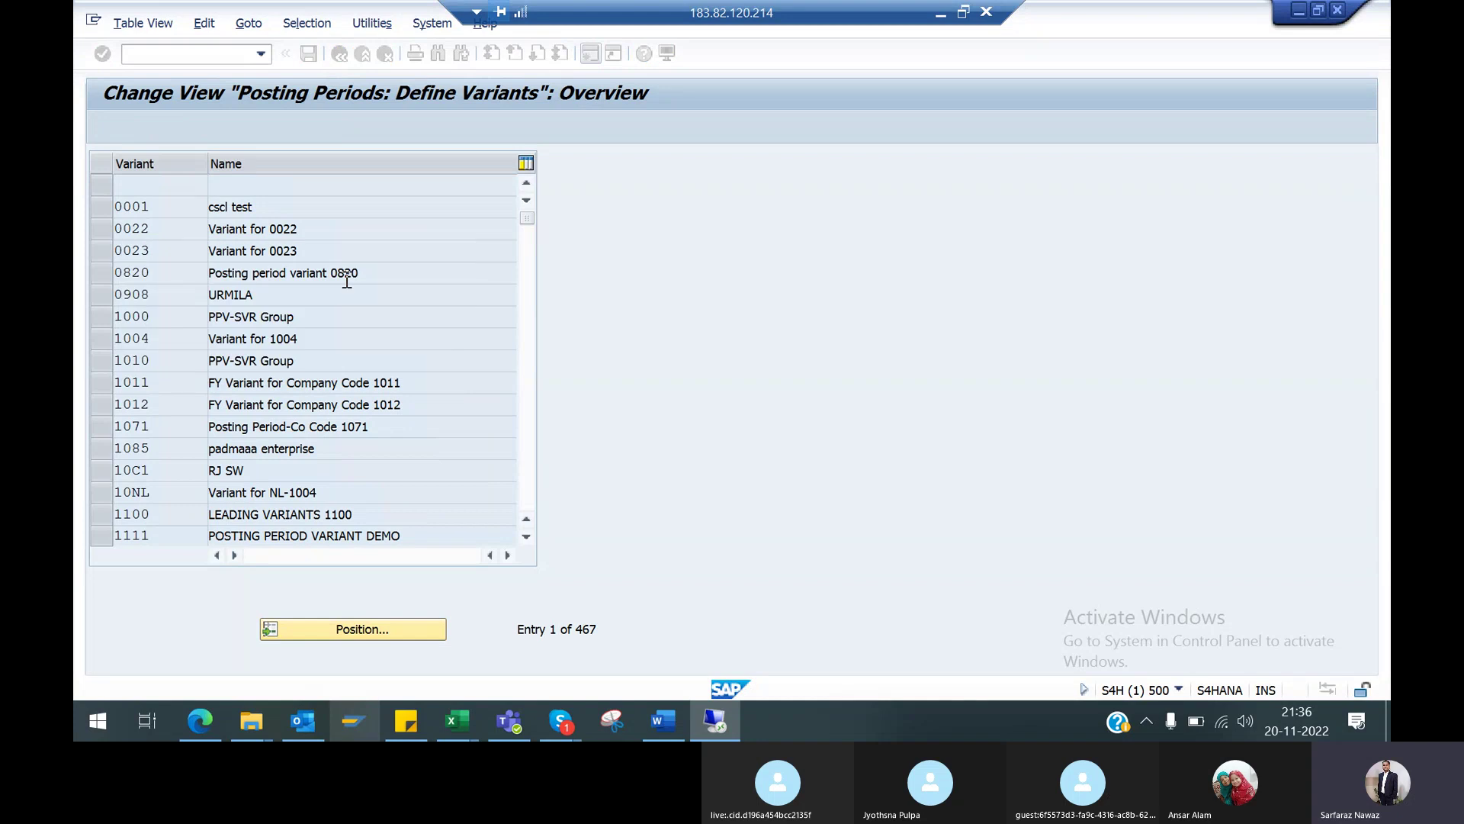
double_click(160, 190)
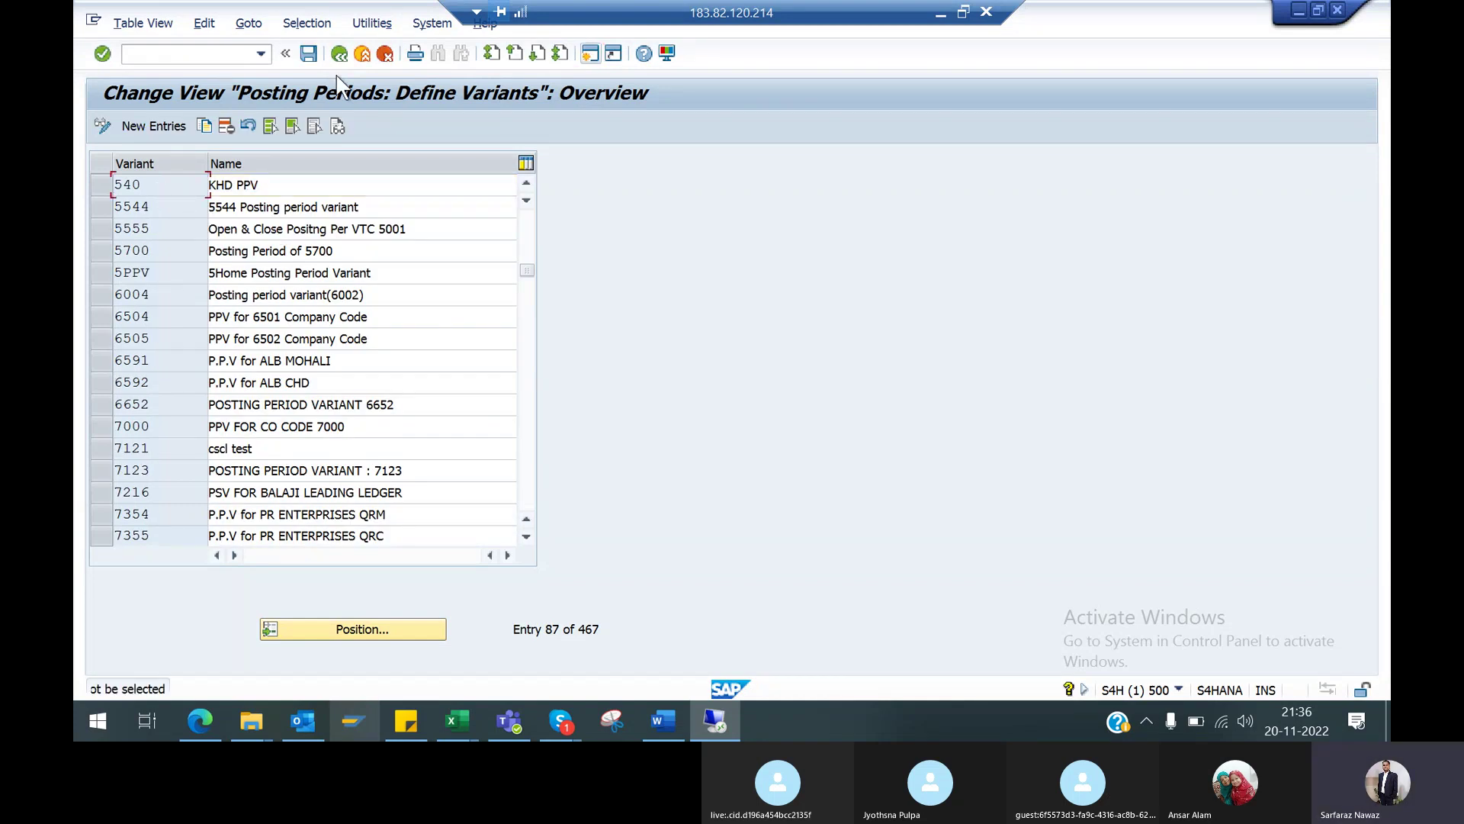
Return to the IMG structure, open Assign Company Code to a Fiscal Year Variant and locate company code 540
click(340, 61)
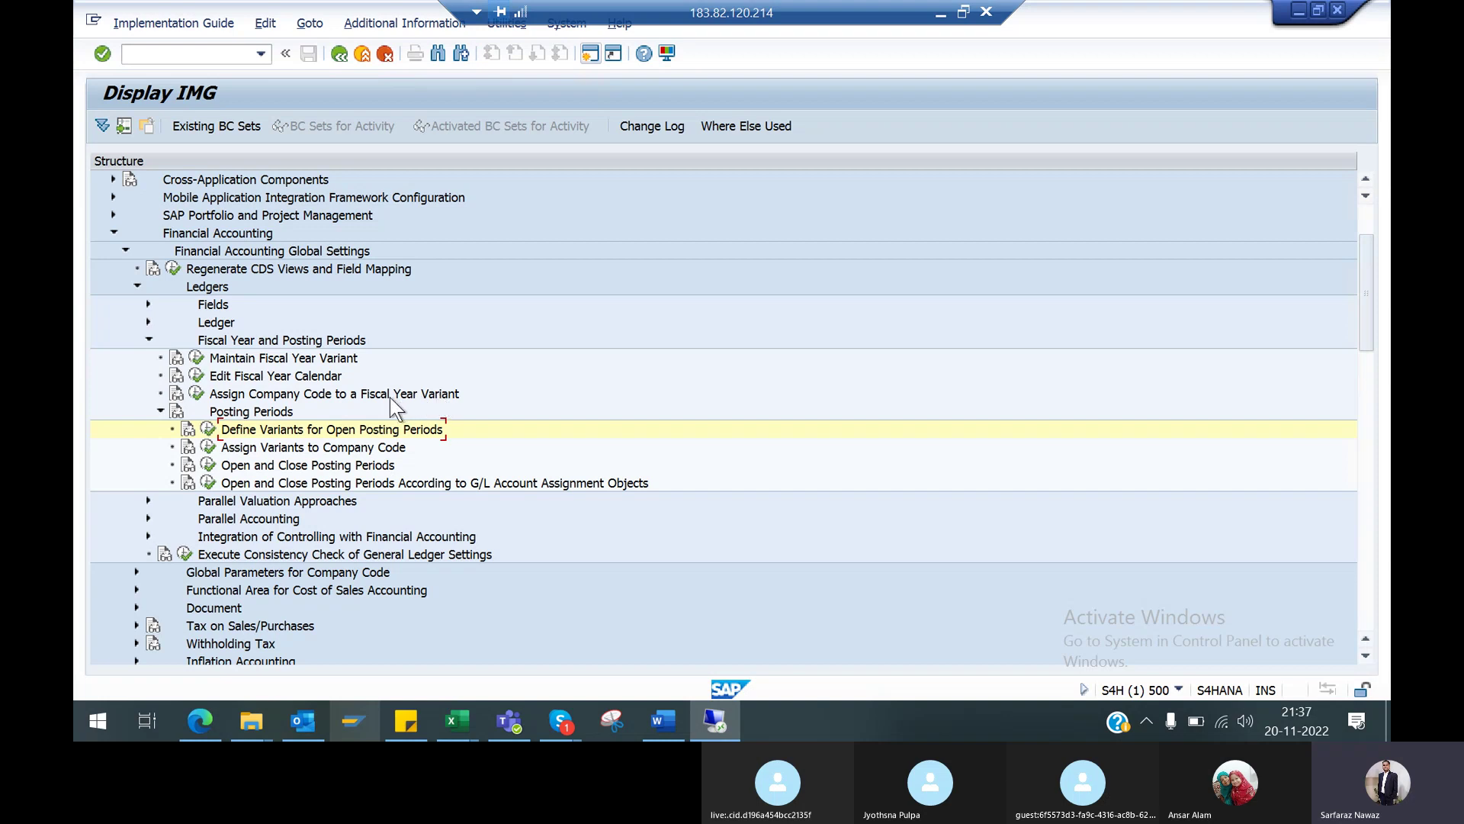
click(198, 394)
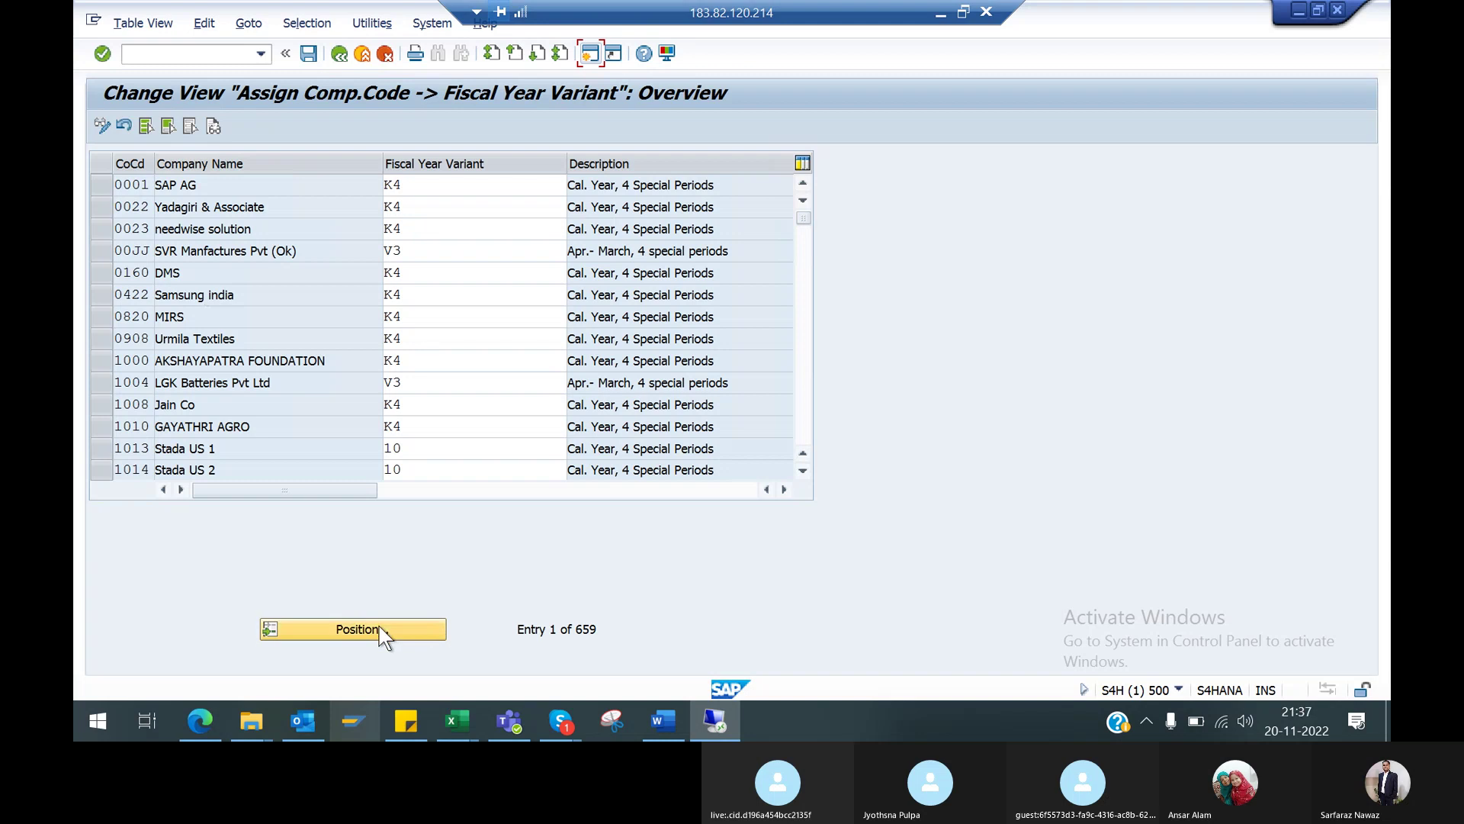
click(384, 630)
text(540)
key(Return)
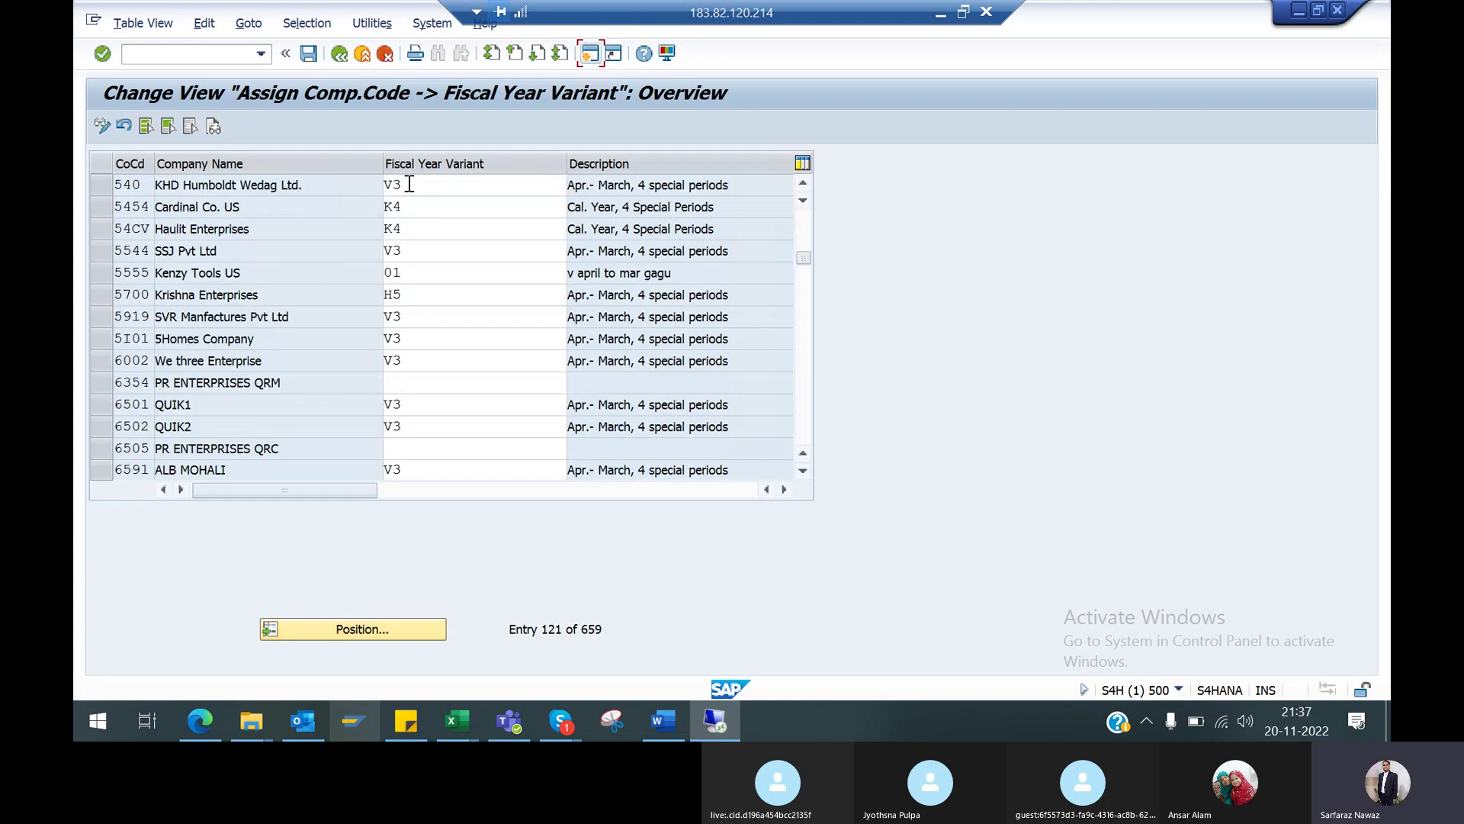
click(105, 186)
click(99, 185)
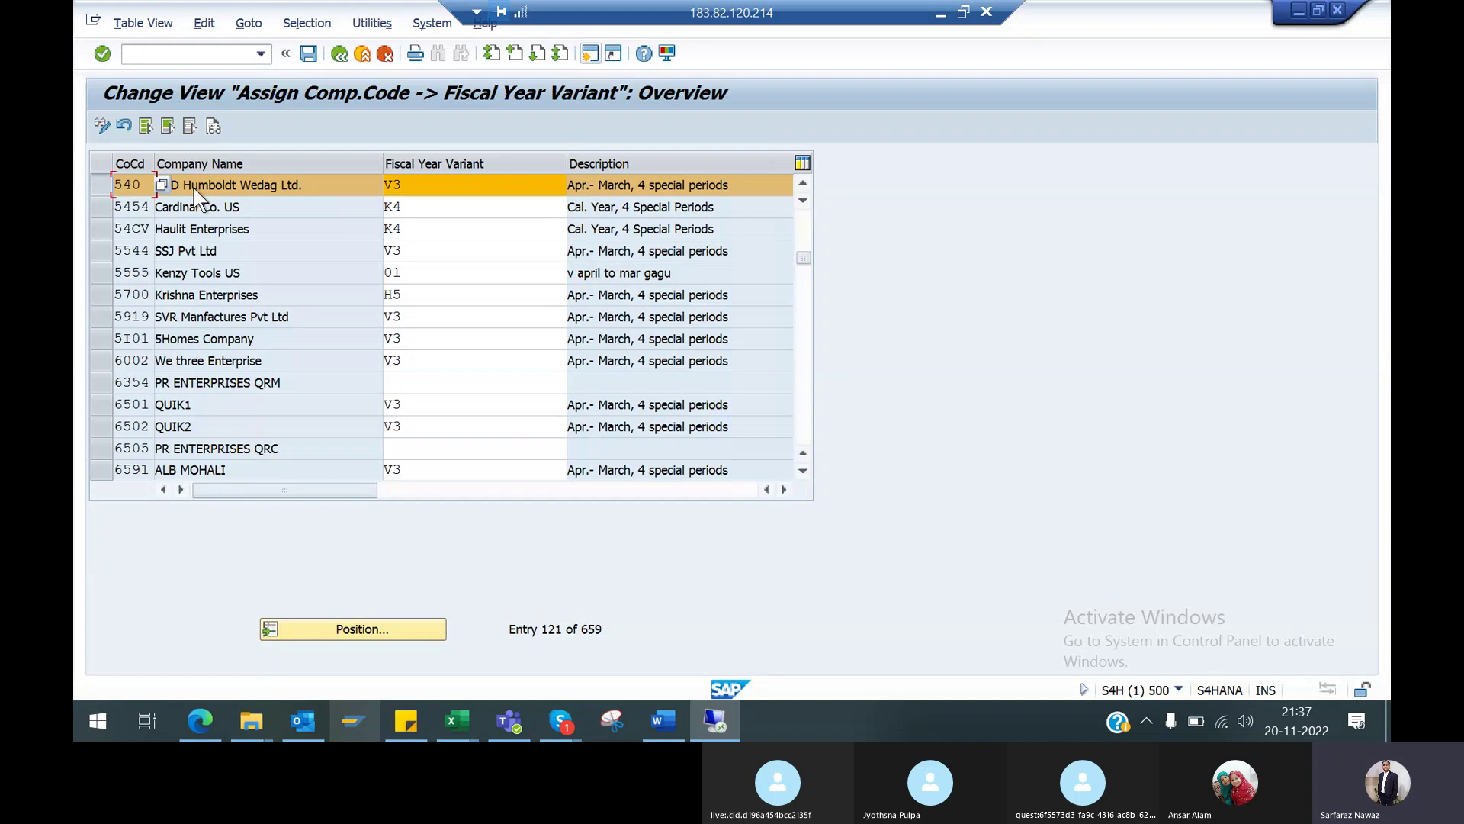
Open Maintain Fiscal Year Variant from the IMG structure, locate variant V3 and return to the IMG structure
click(339, 54)
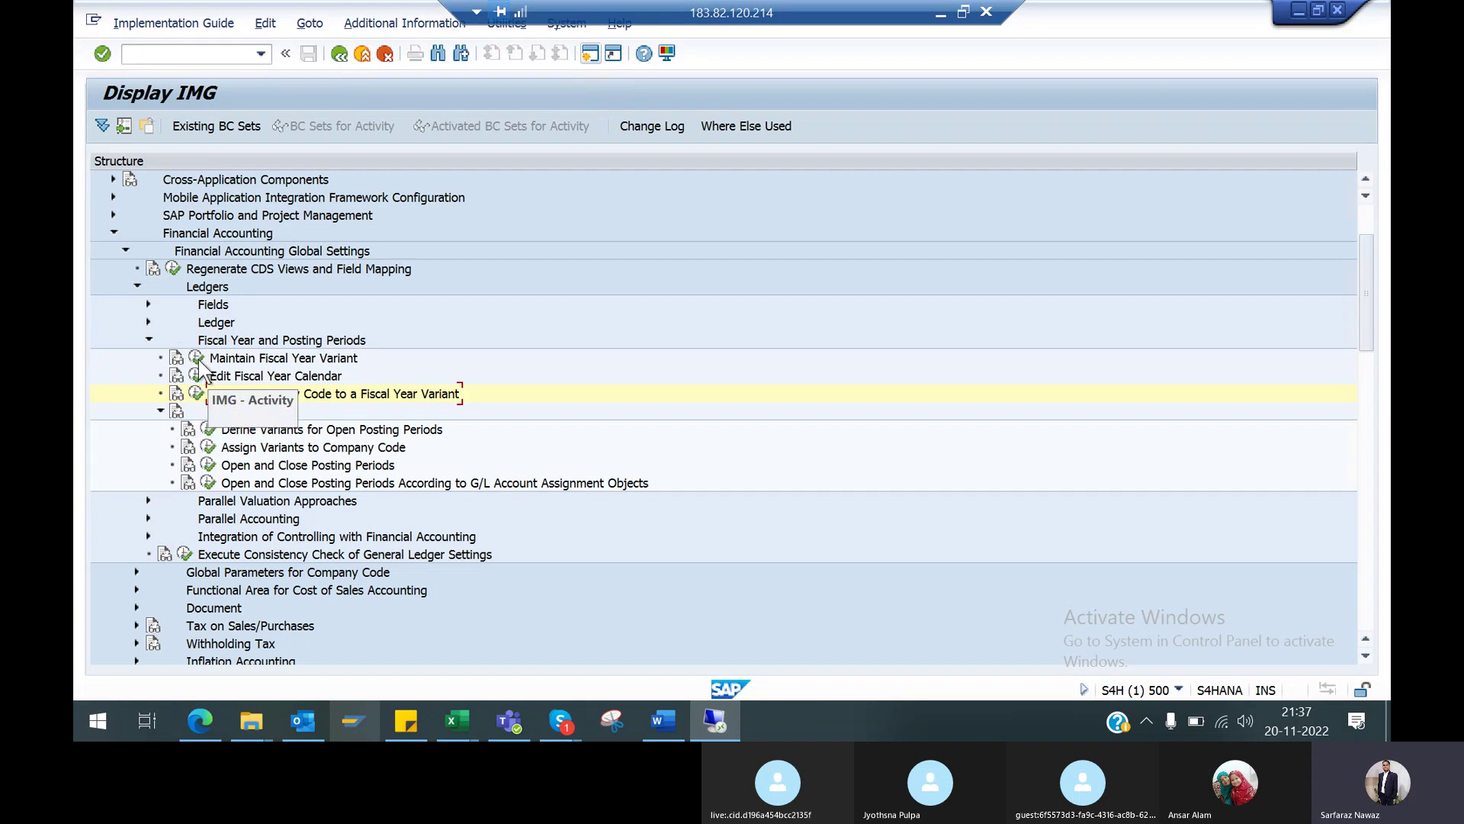
click(197, 358)
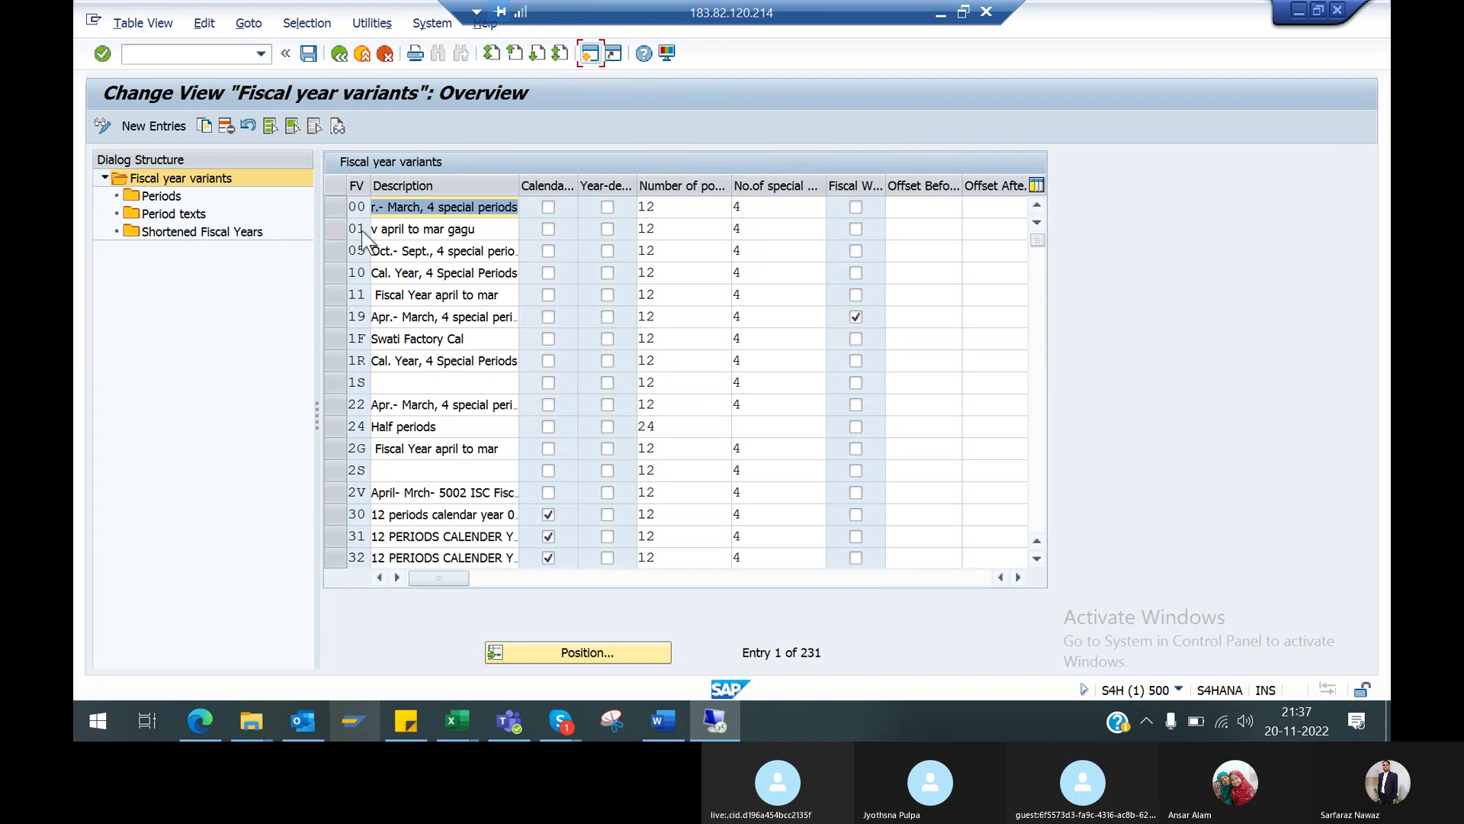
click(574, 654)
text(v3)
key(Return)
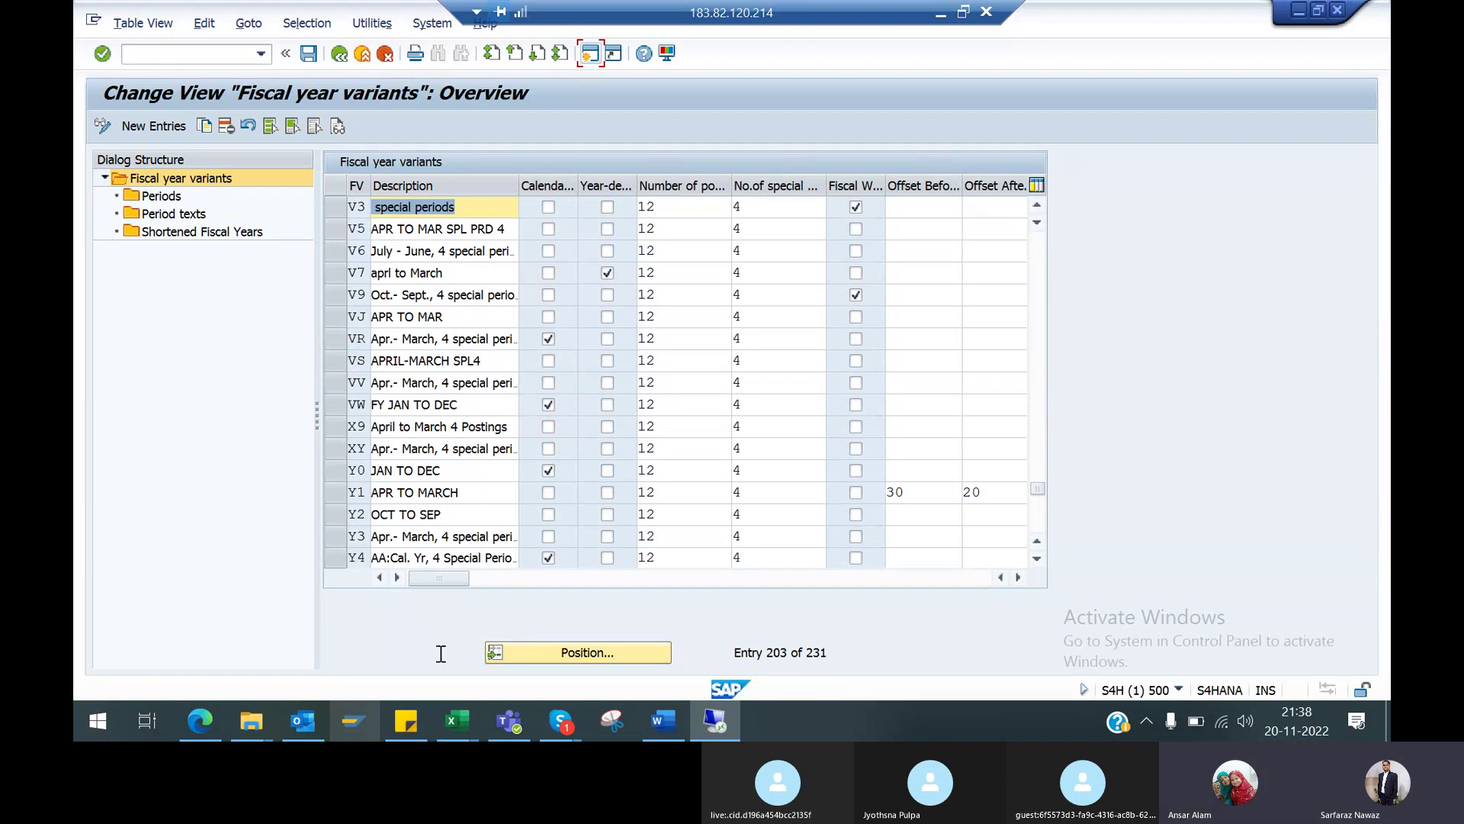
click(396, 233)
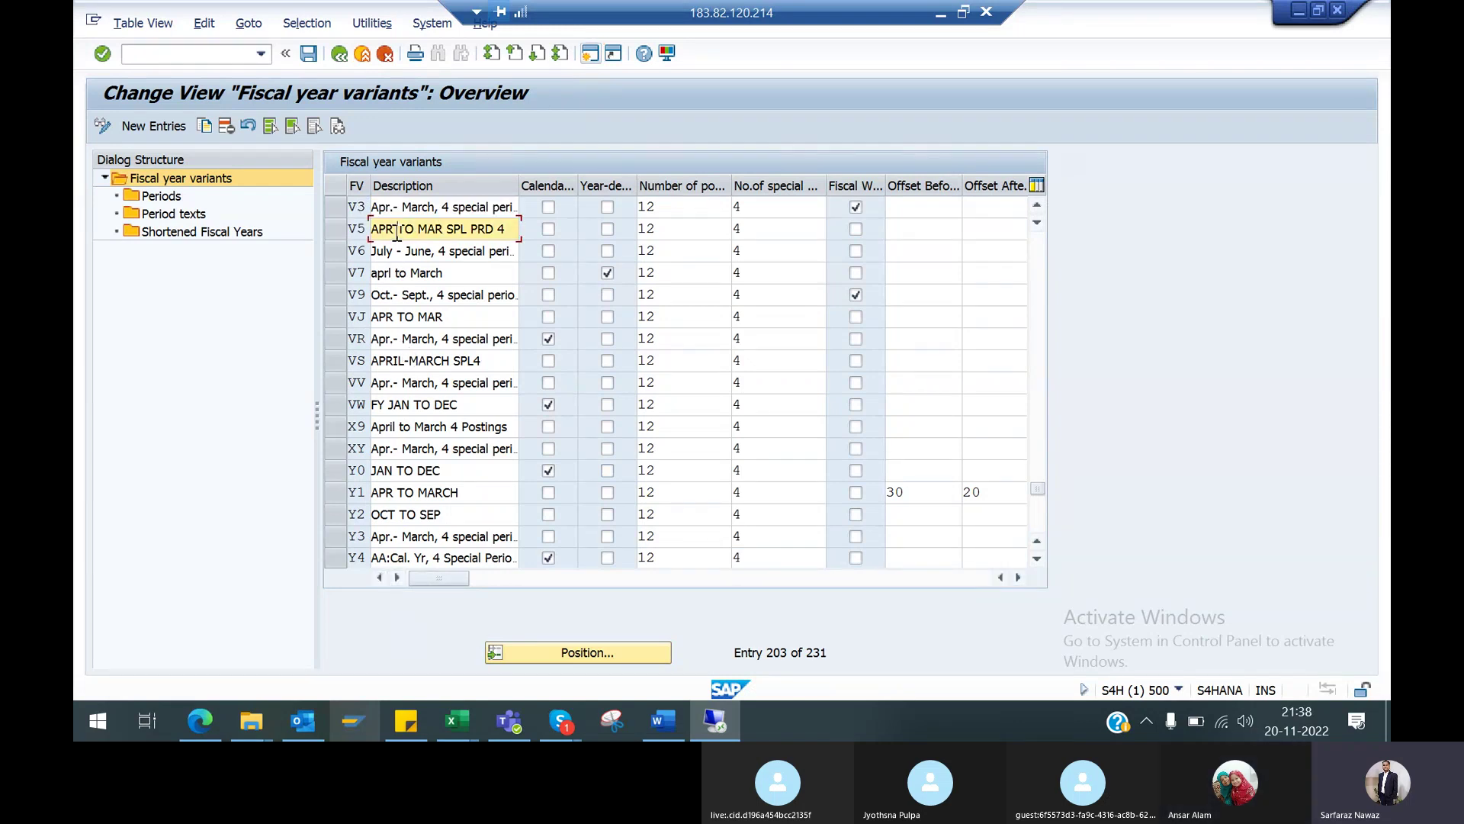
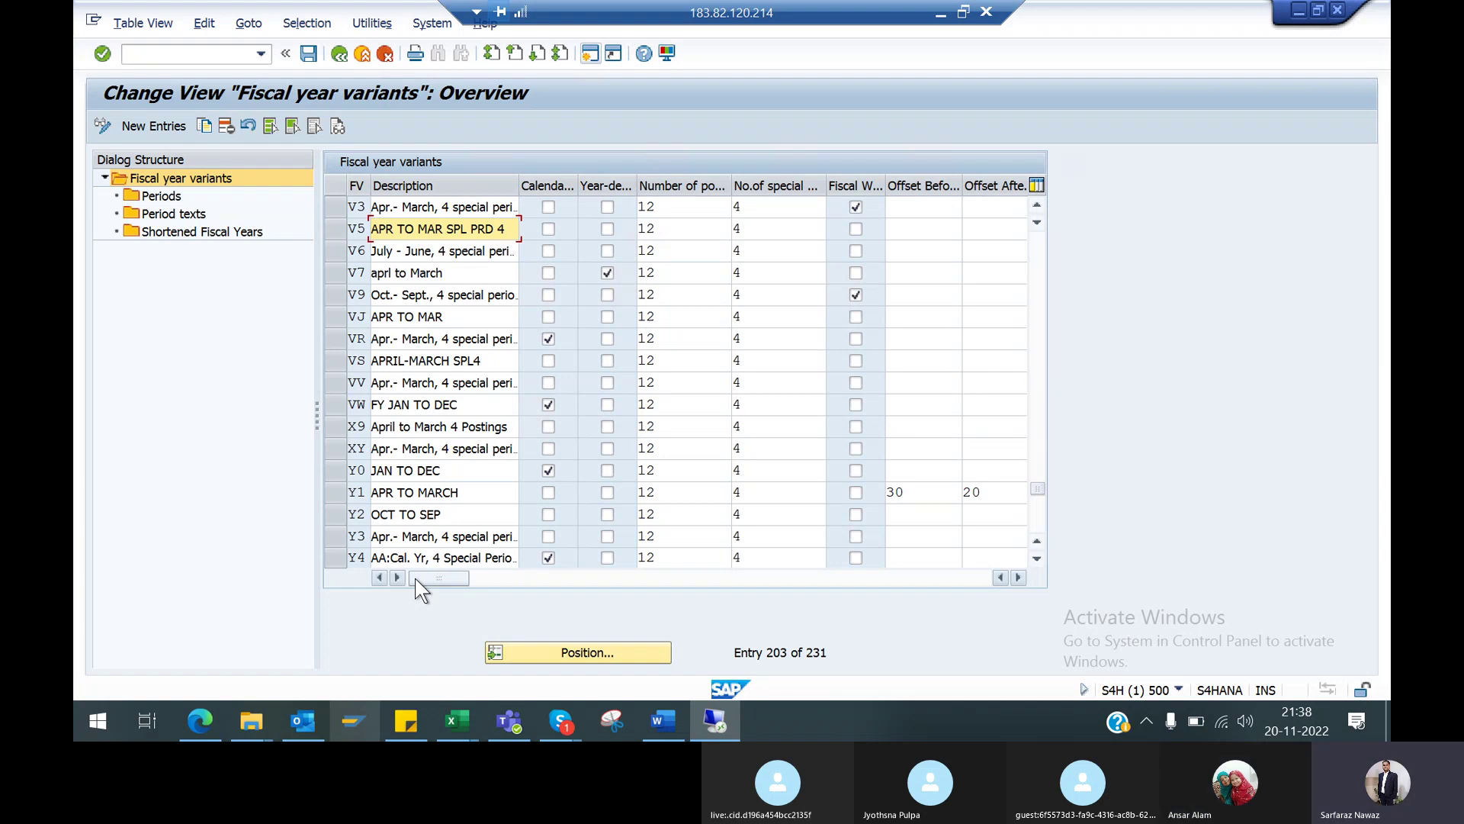
click(339, 55)
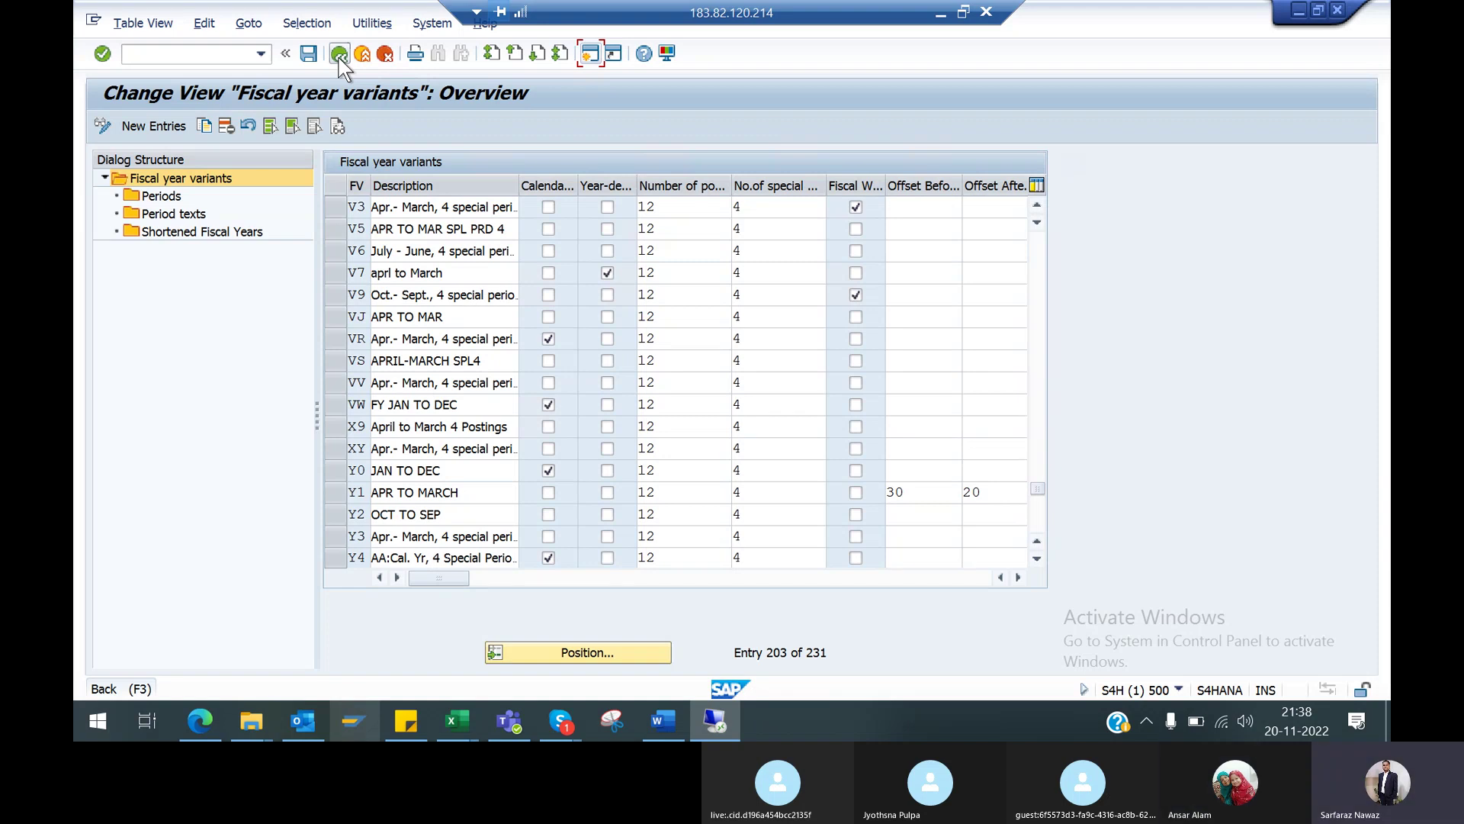
click(339, 54)
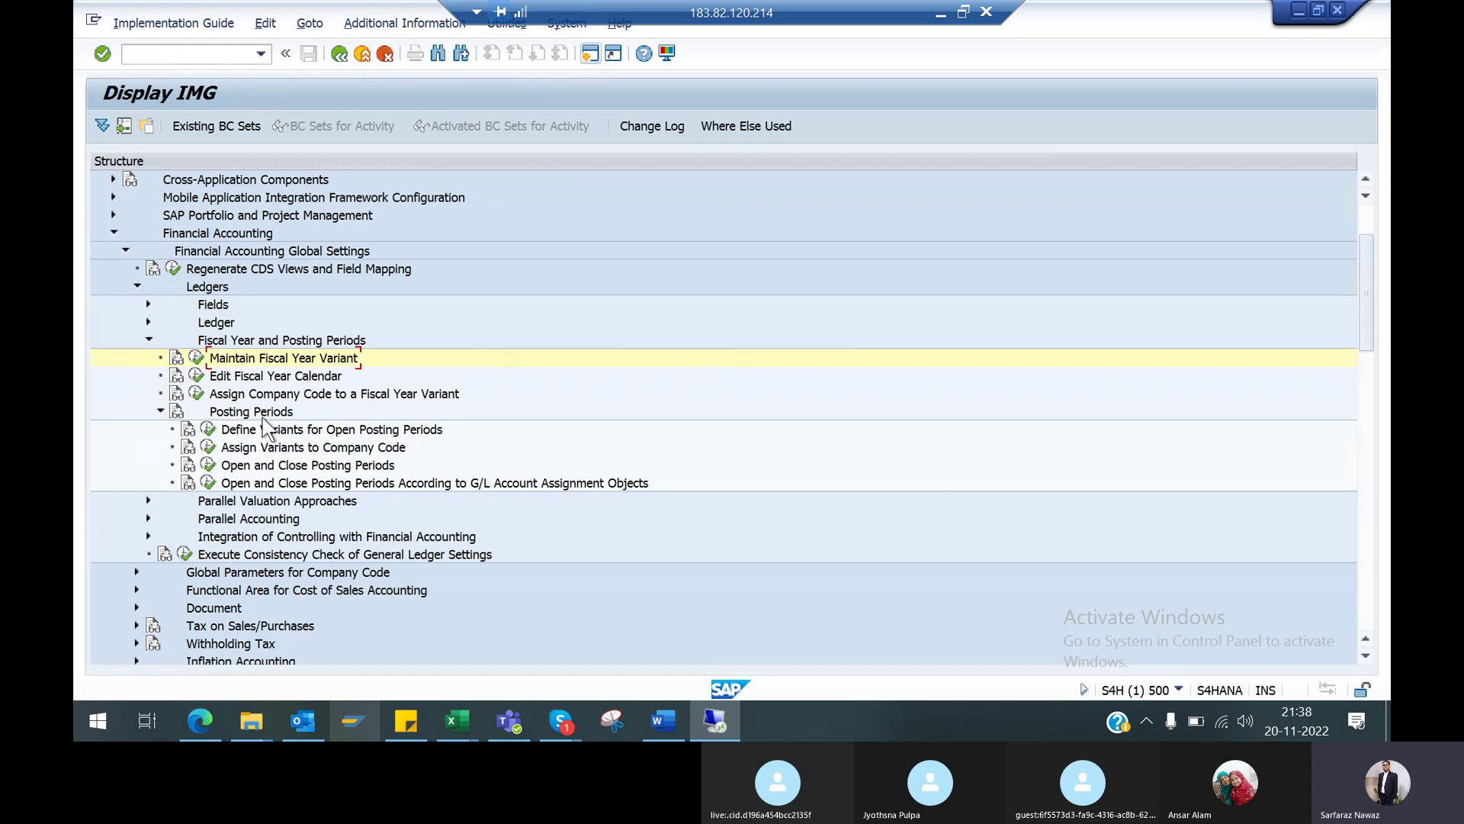
Open the Open and Close Posting Periods activity for posting period variant 540
click(196, 395)
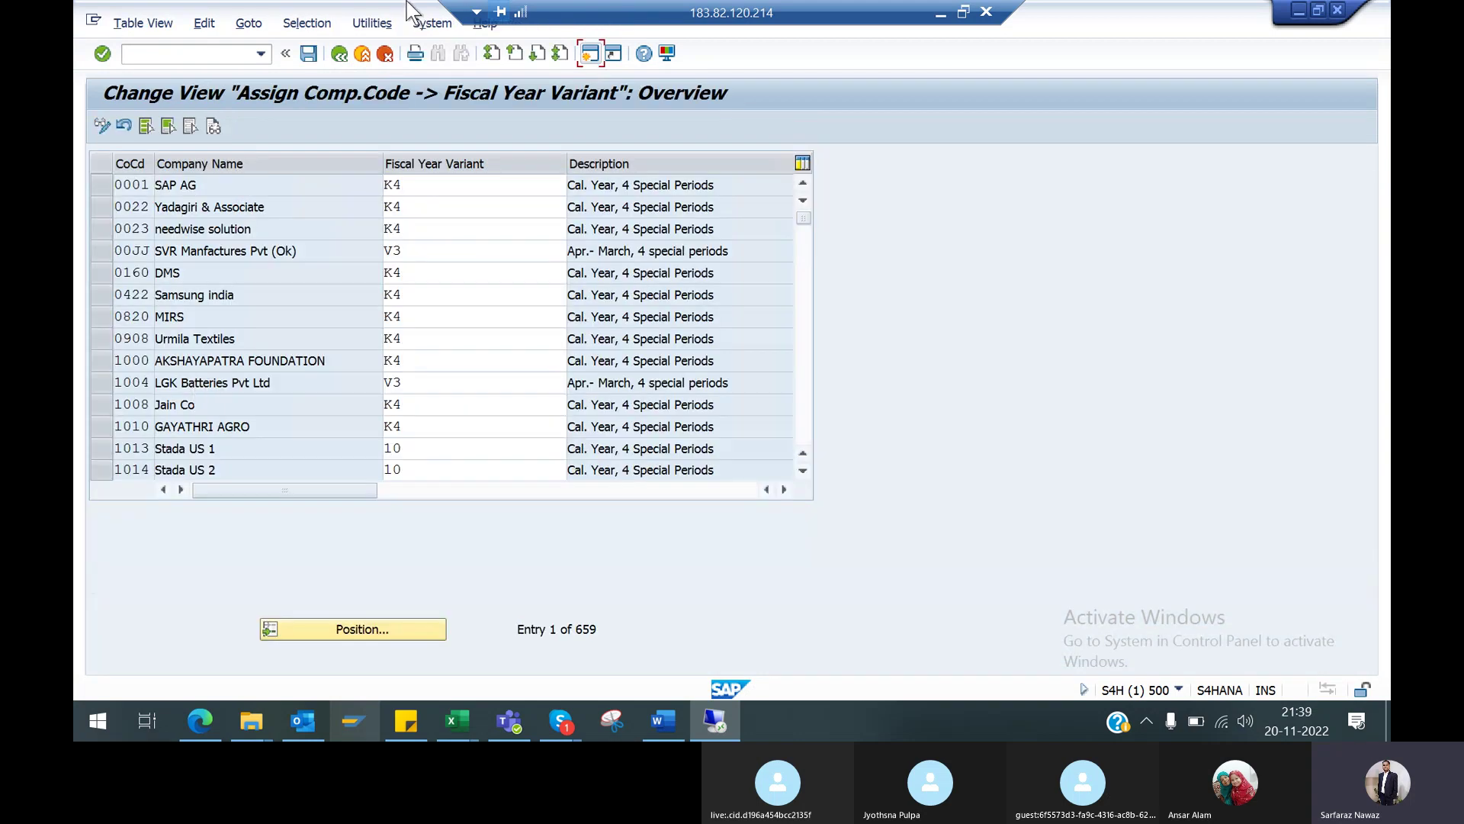
click(339, 53)
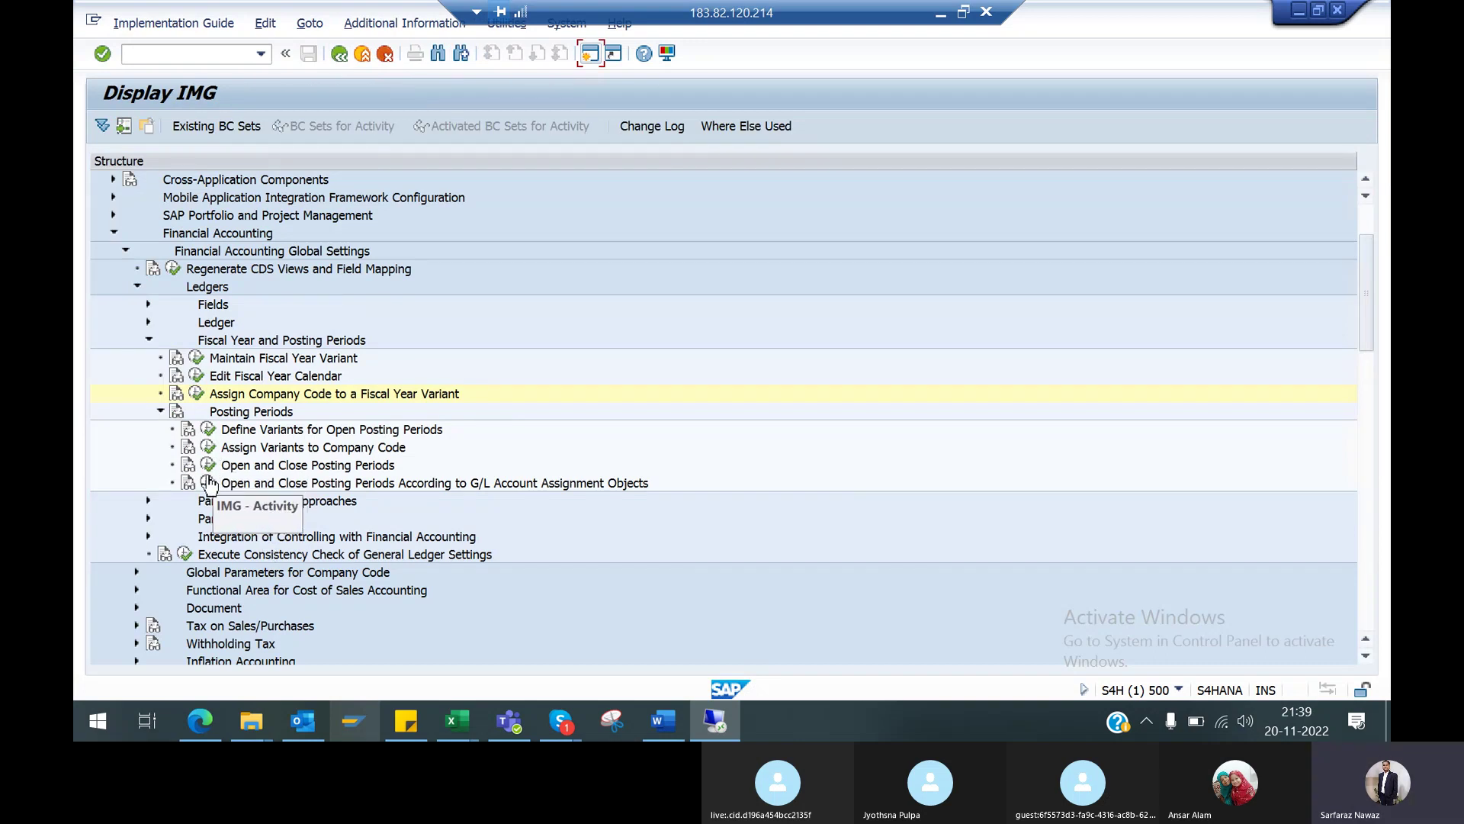
click(208, 464)
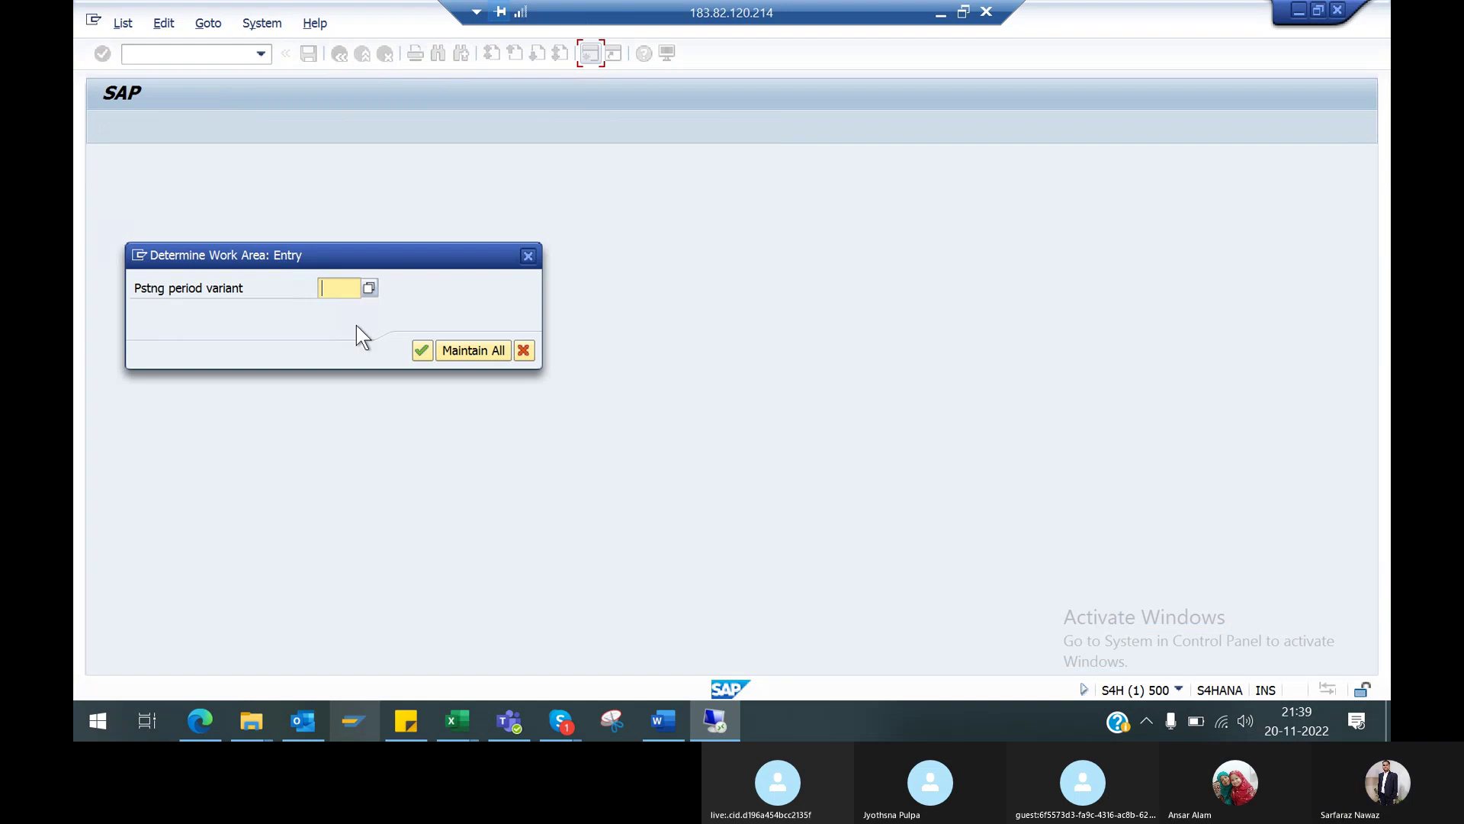
key(Down)
key(Down)
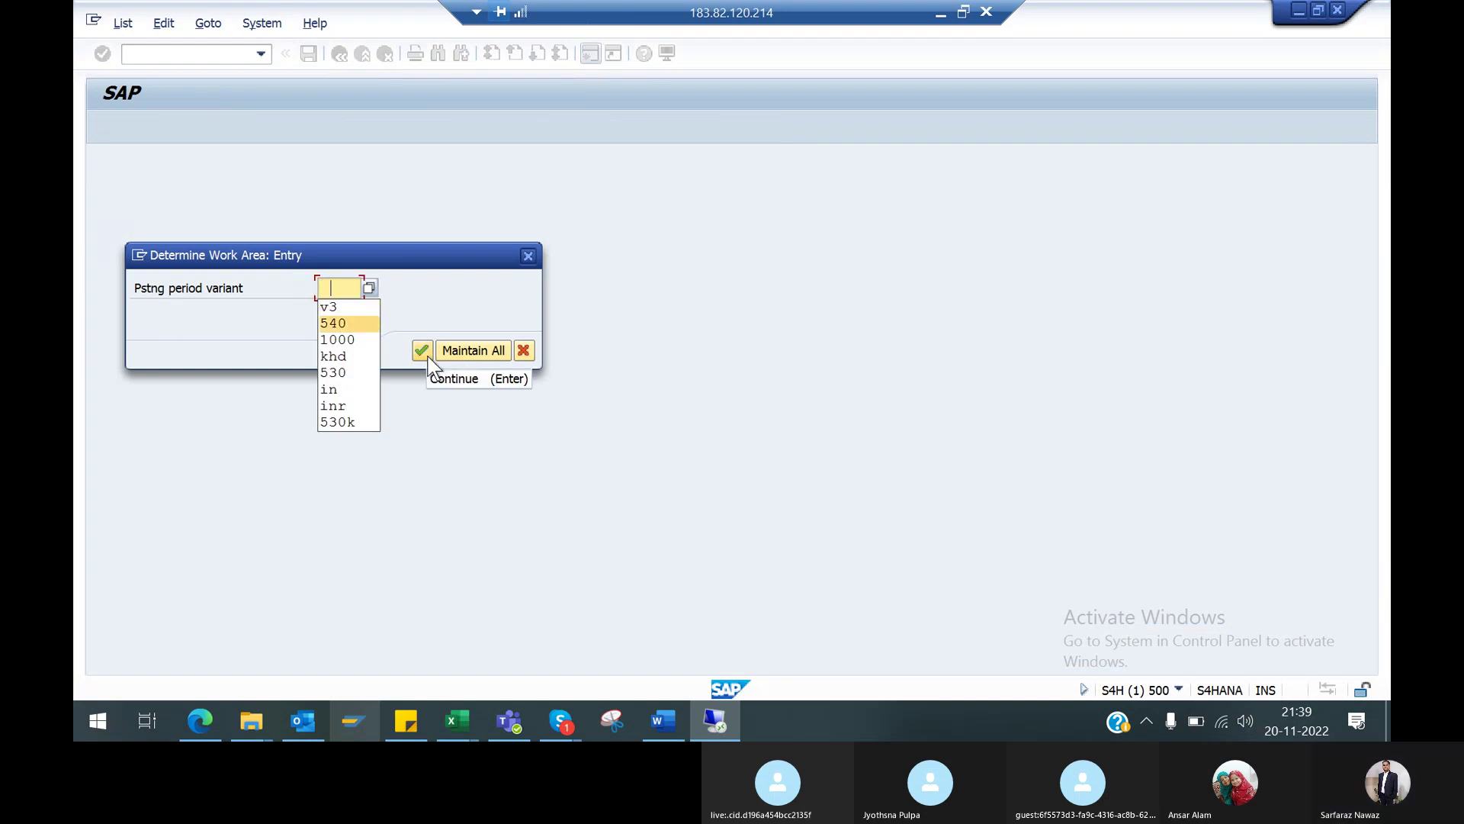
key(Return)
click(423, 352)
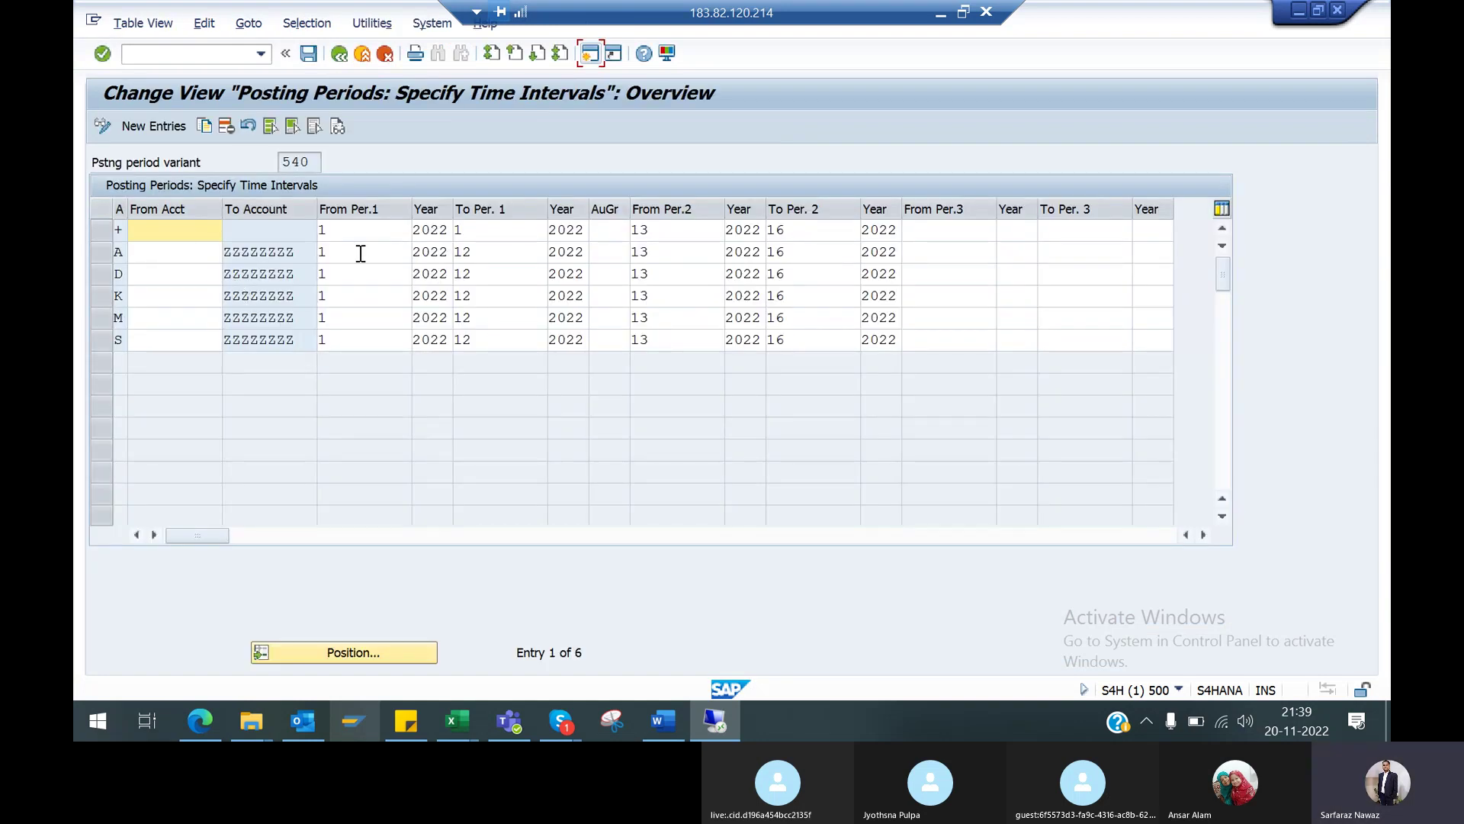
click(101, 231)
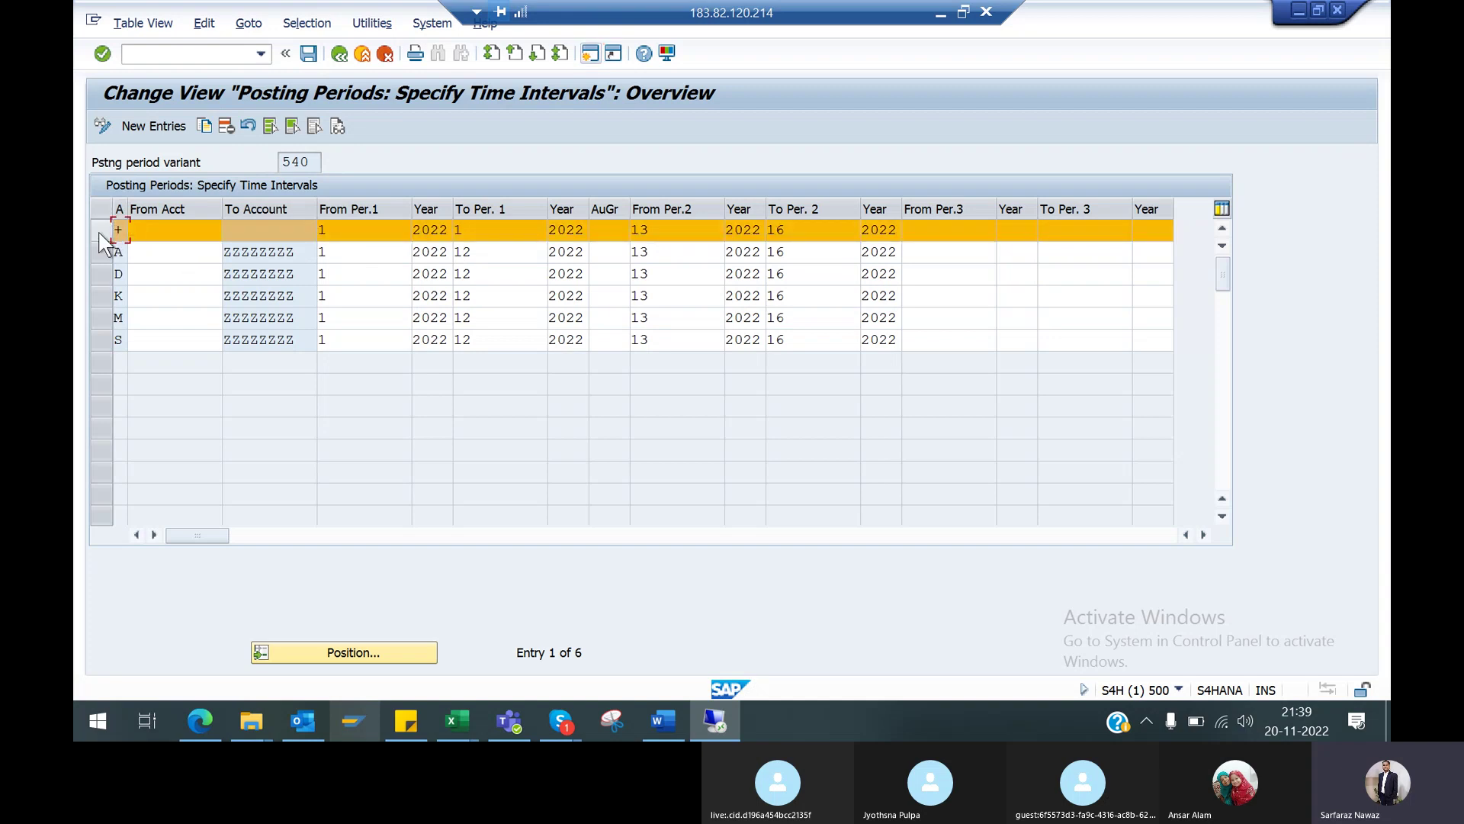
click(102, 230)
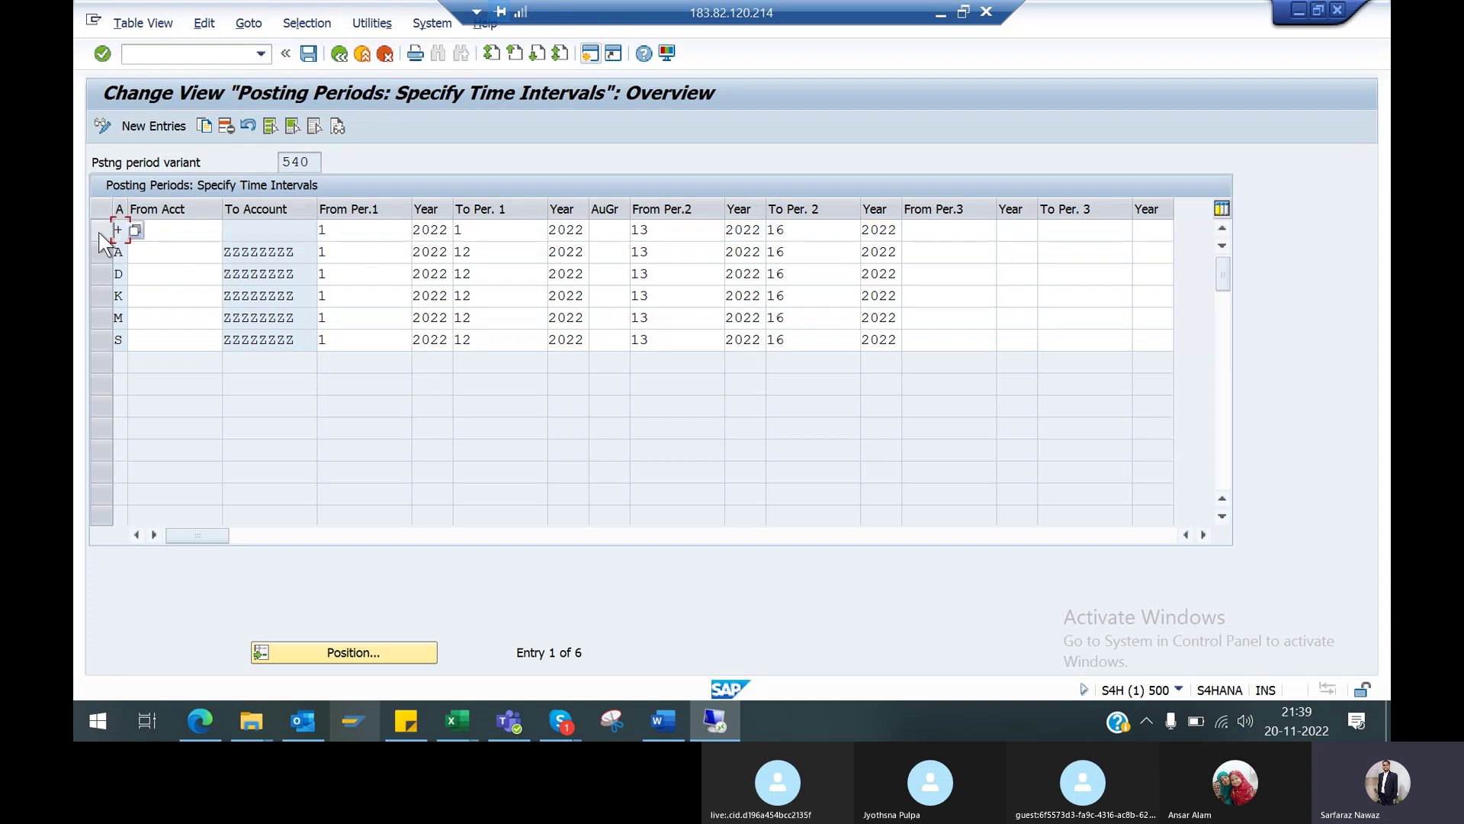
Set To Per. 1 to 1 for account types A and D
click(369, 253)
click(485, 251)
key(BackSpace)
key(BackSpace)
text(1)
click(467, 272)
click(476, 275)
key(BackSpace)
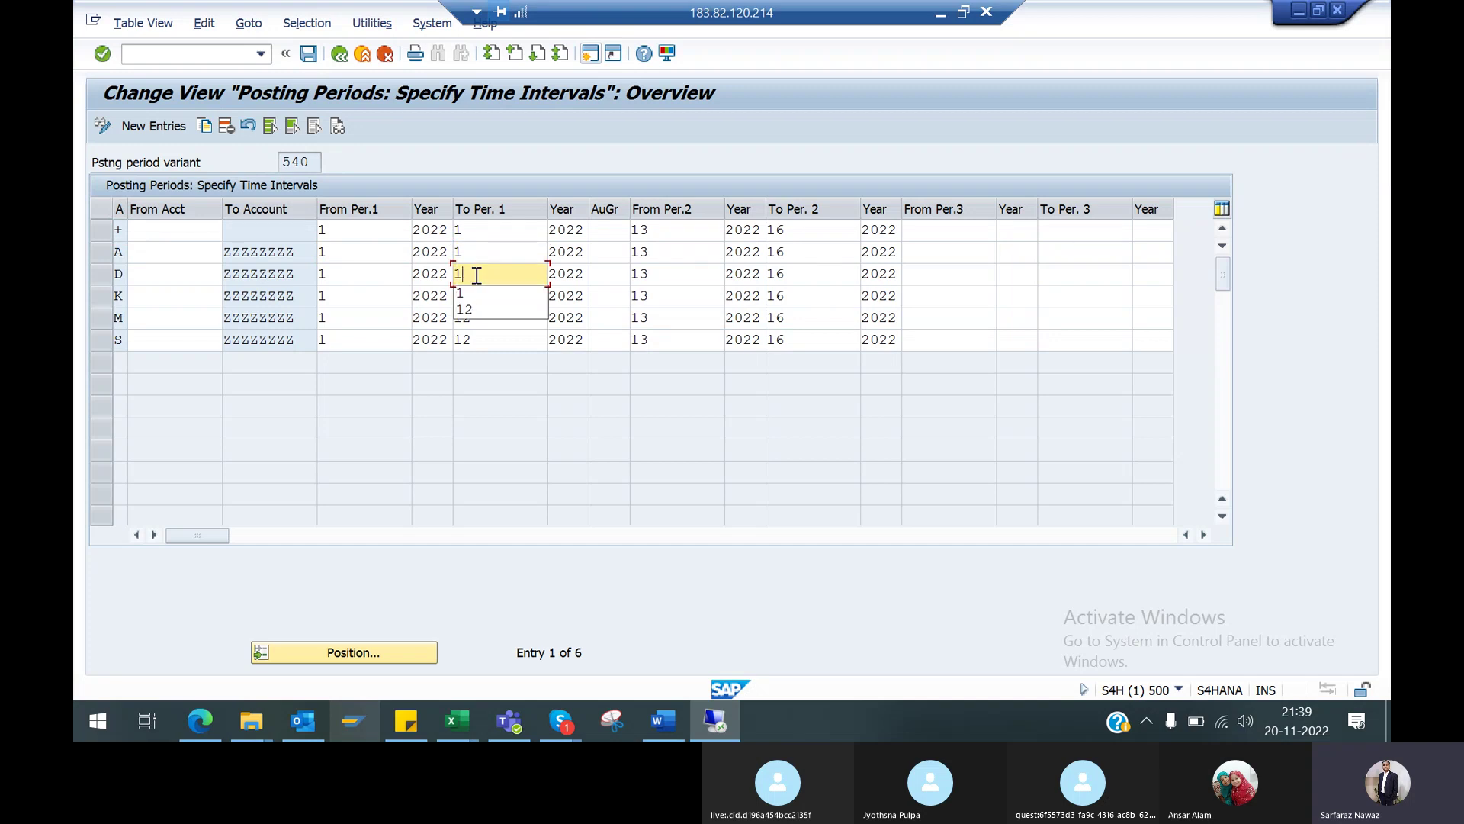
Set To Per. 1 to 1 for account types K, M and S and confirm the entries
click(396, 290)
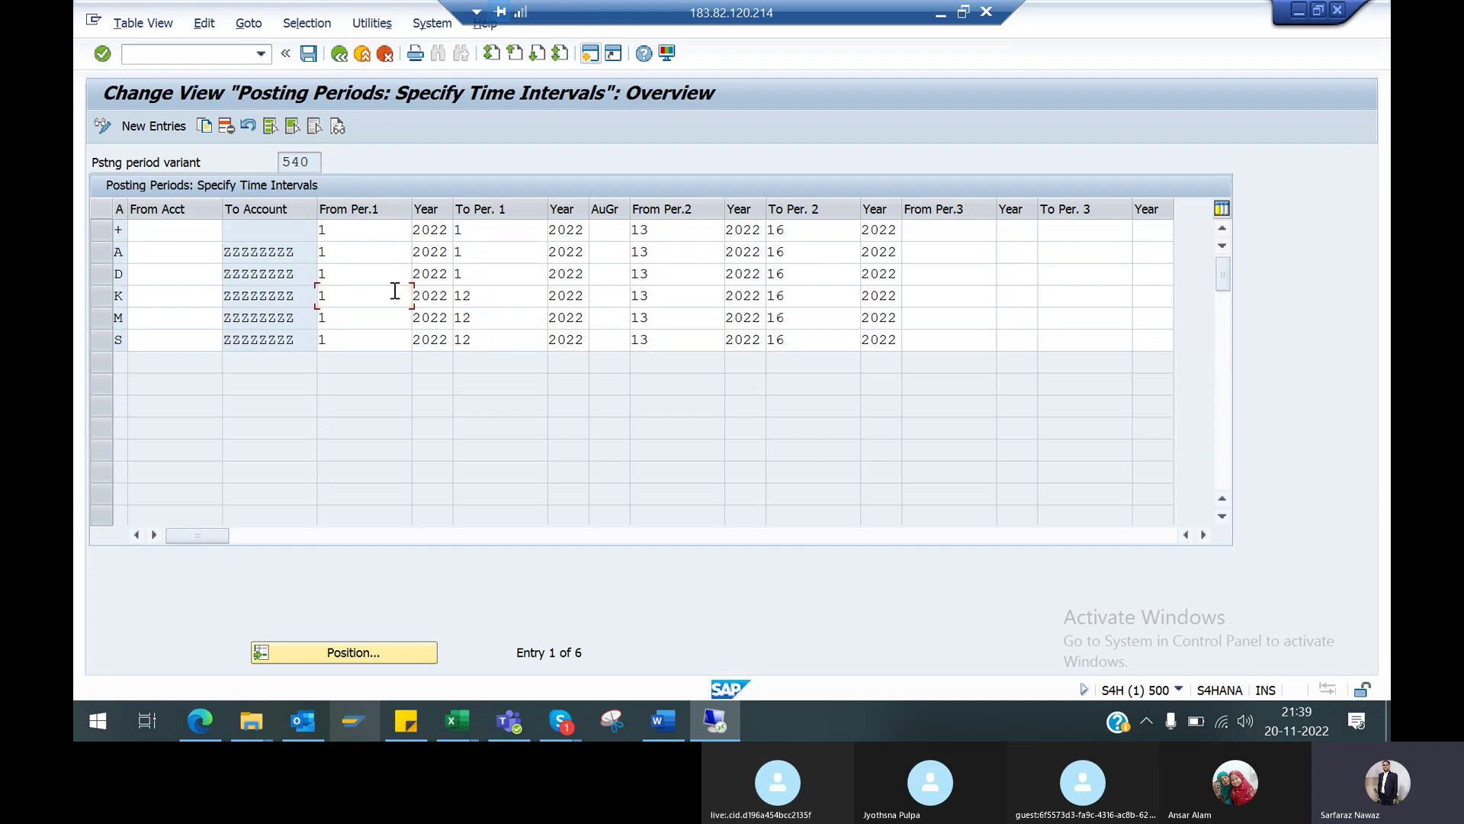
click(501, 297)
key(BackSpace)
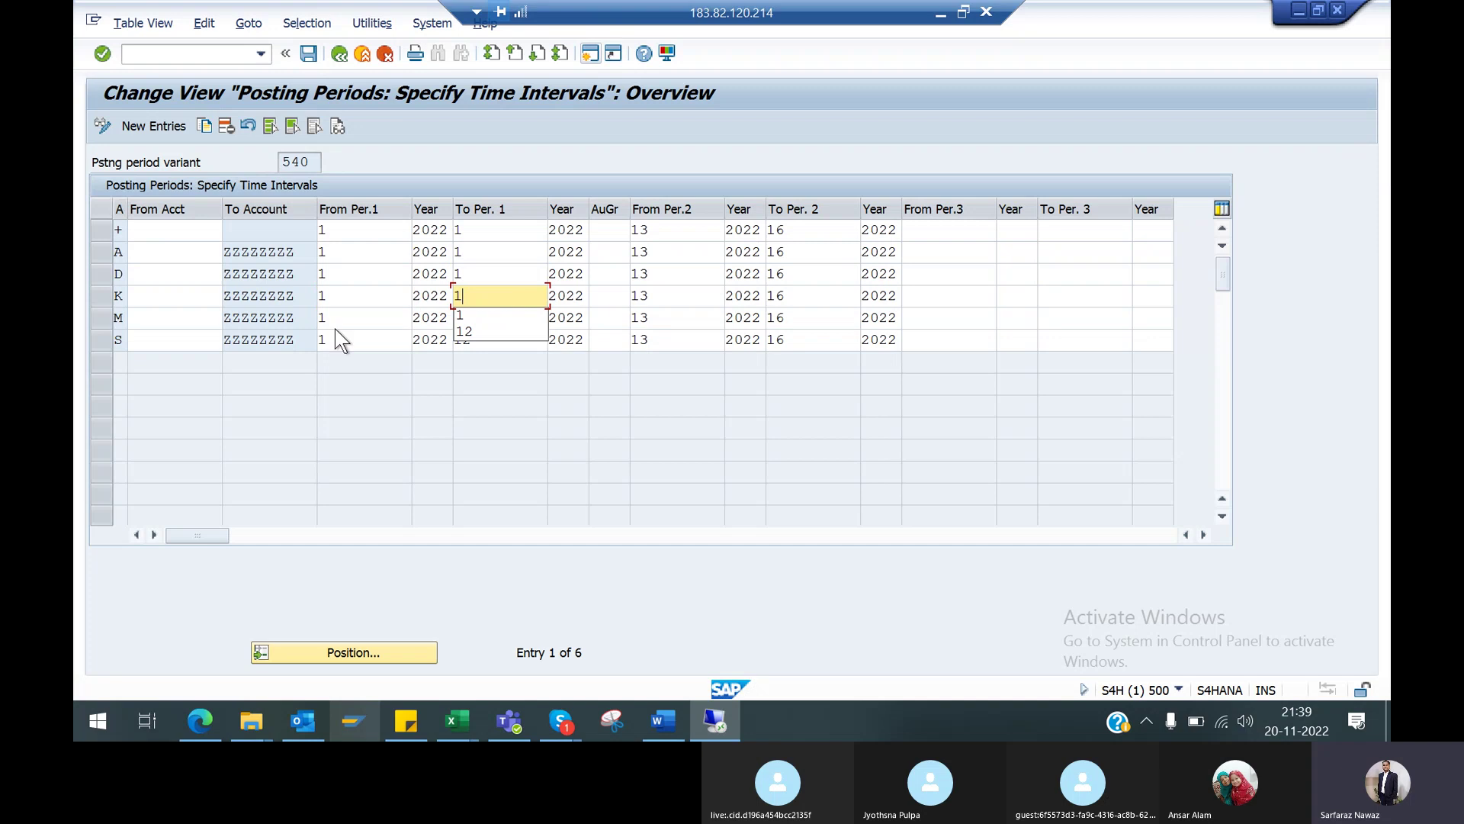
click(374, 319)
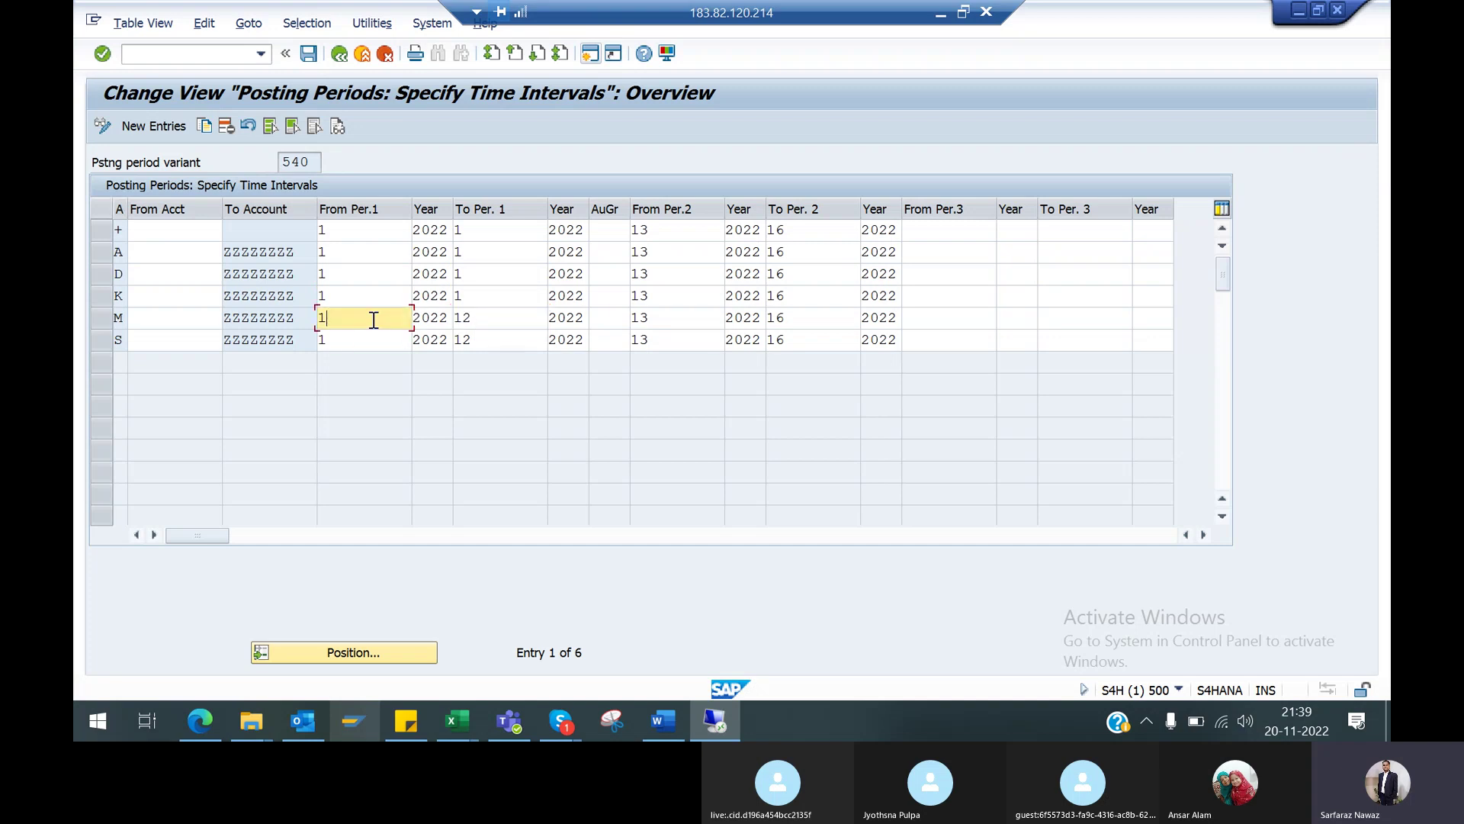
click(503, 319)
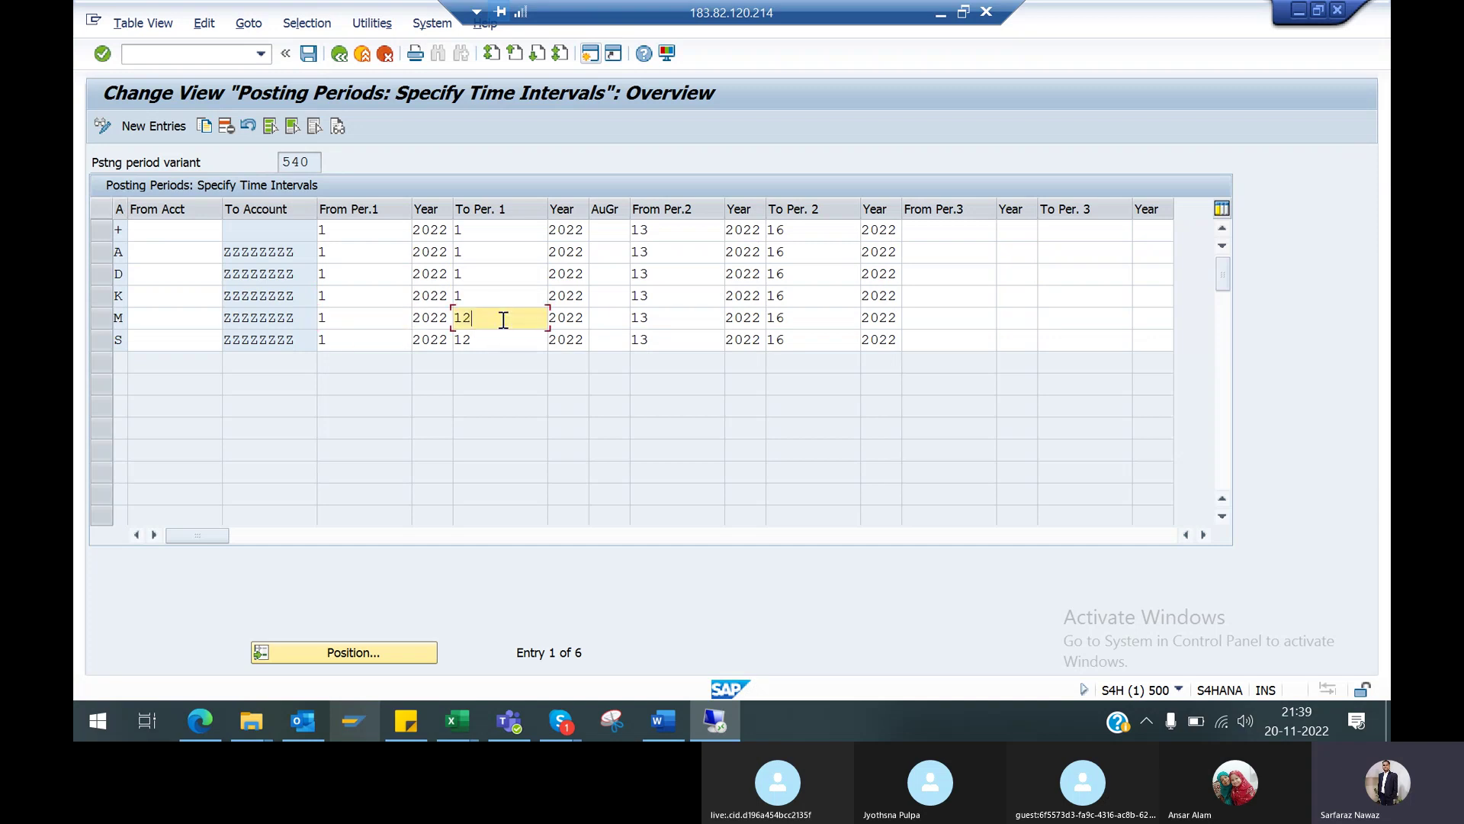
key(BackSpace)
click(481, 336)
double_click(479, 342)
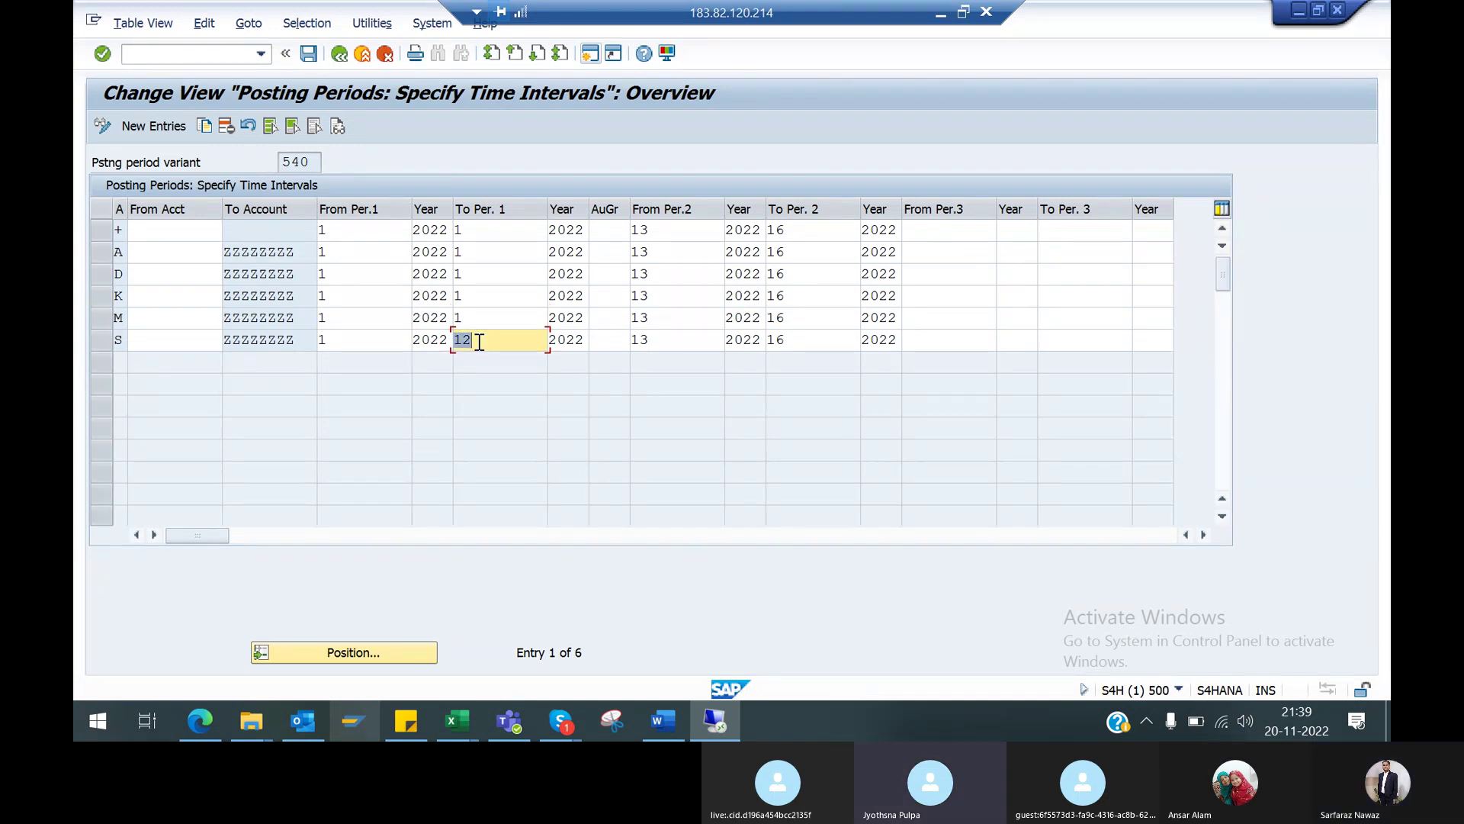
text(1)
key(Return)
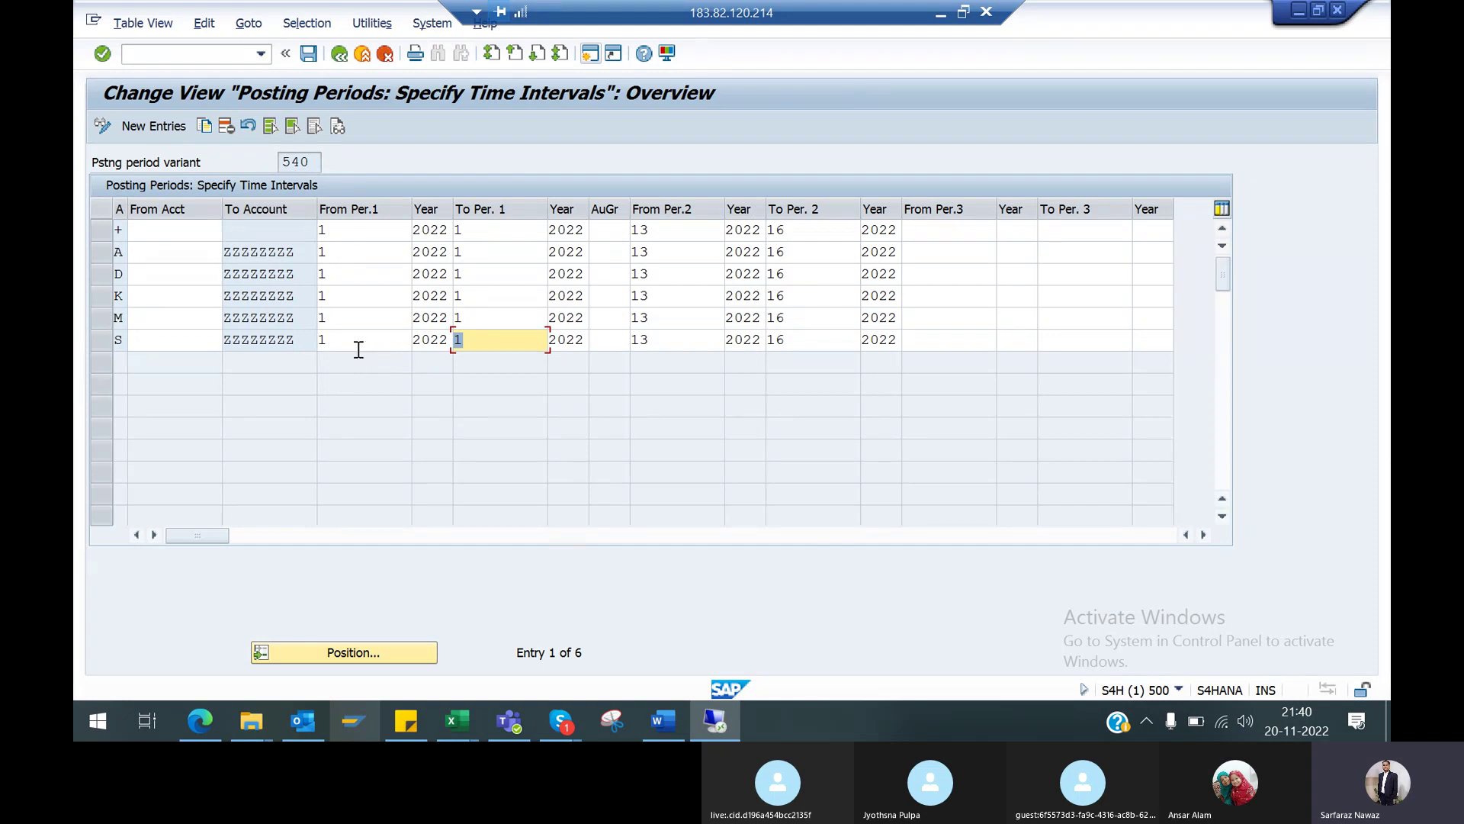
Examine the posting period intervals in the rows for account types + and A, marking both rows
click(102, 250)
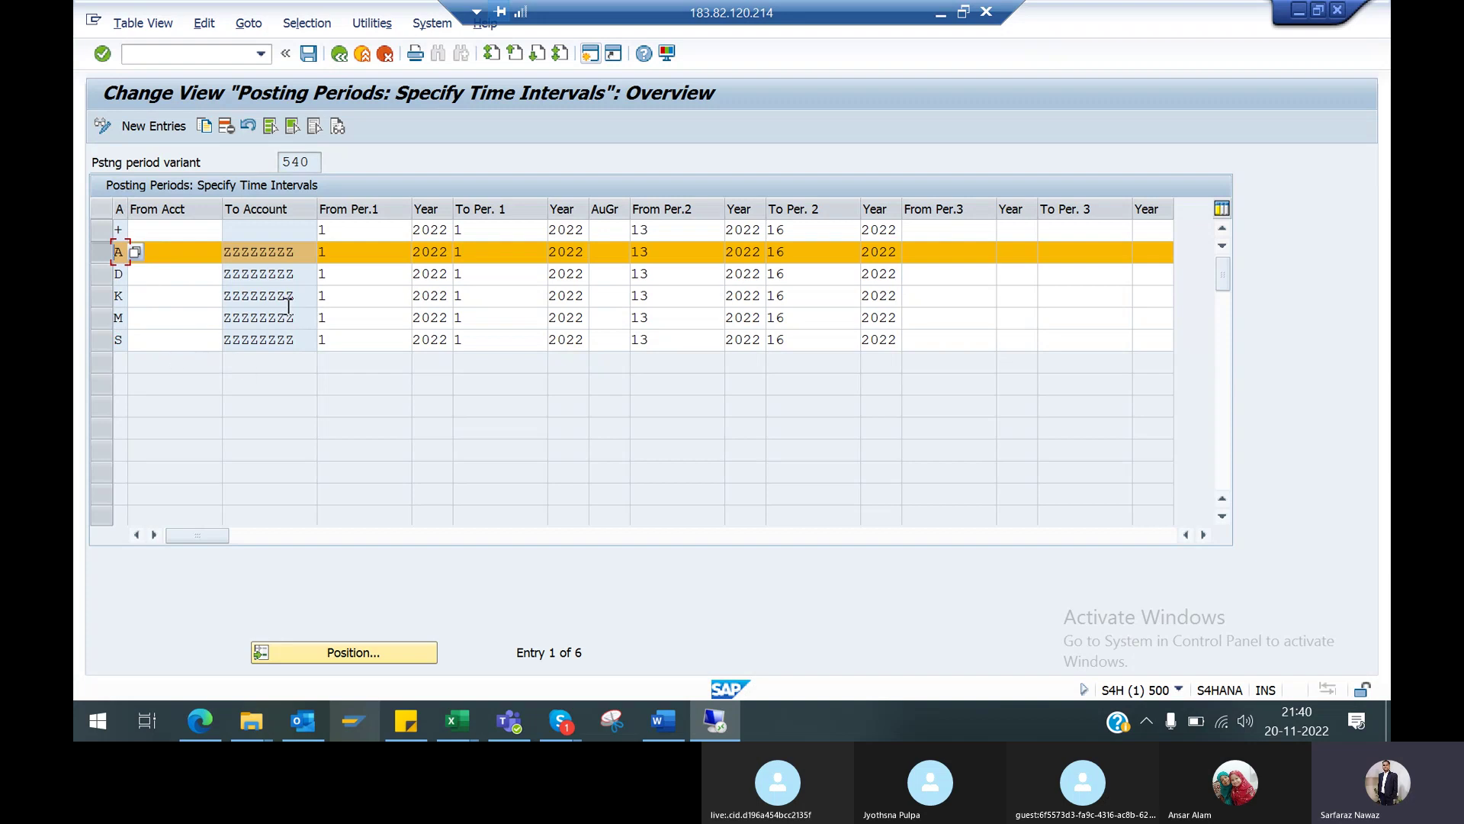
click(93, 254)
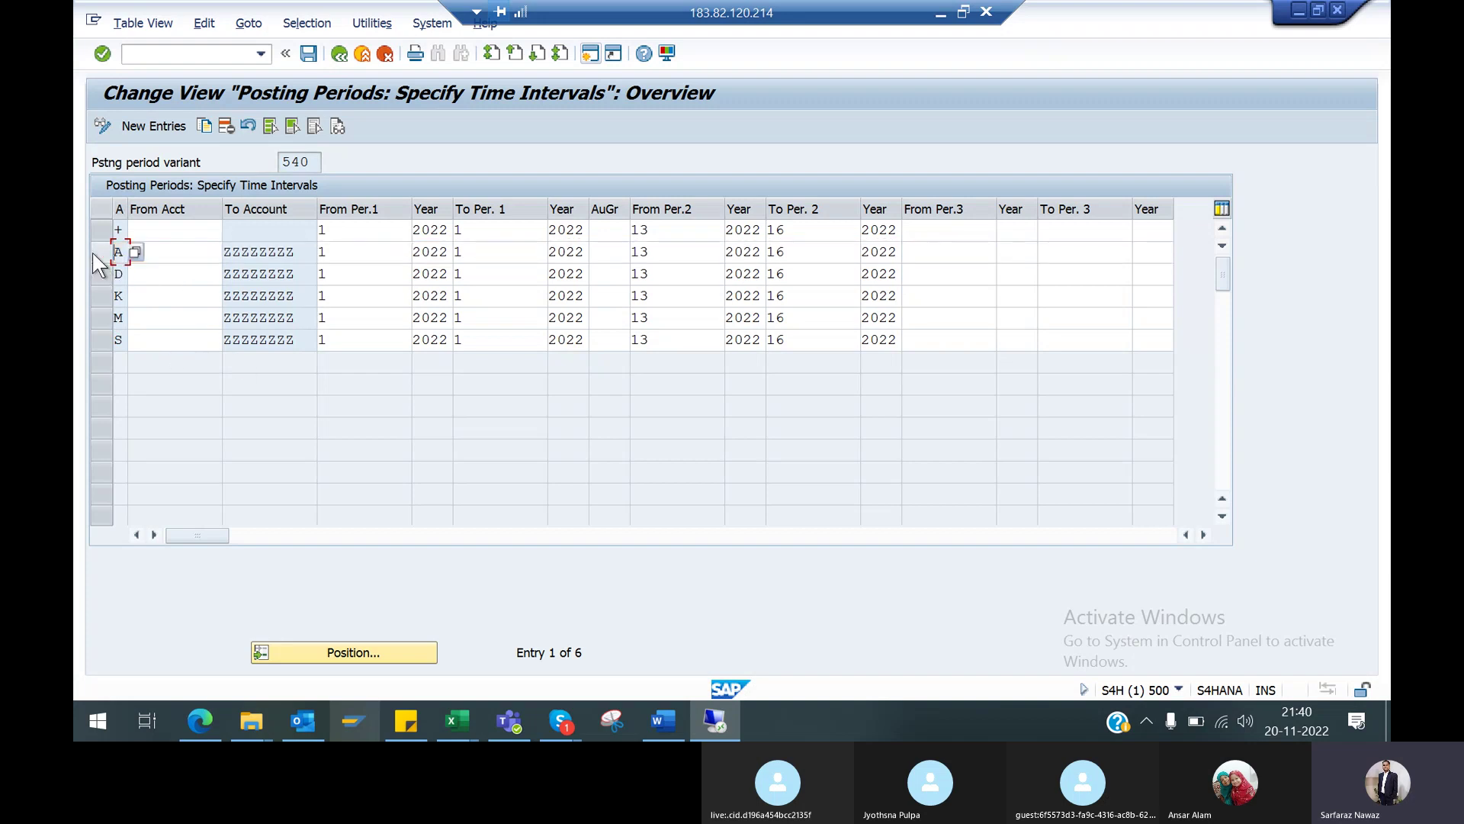
click(93, 253)
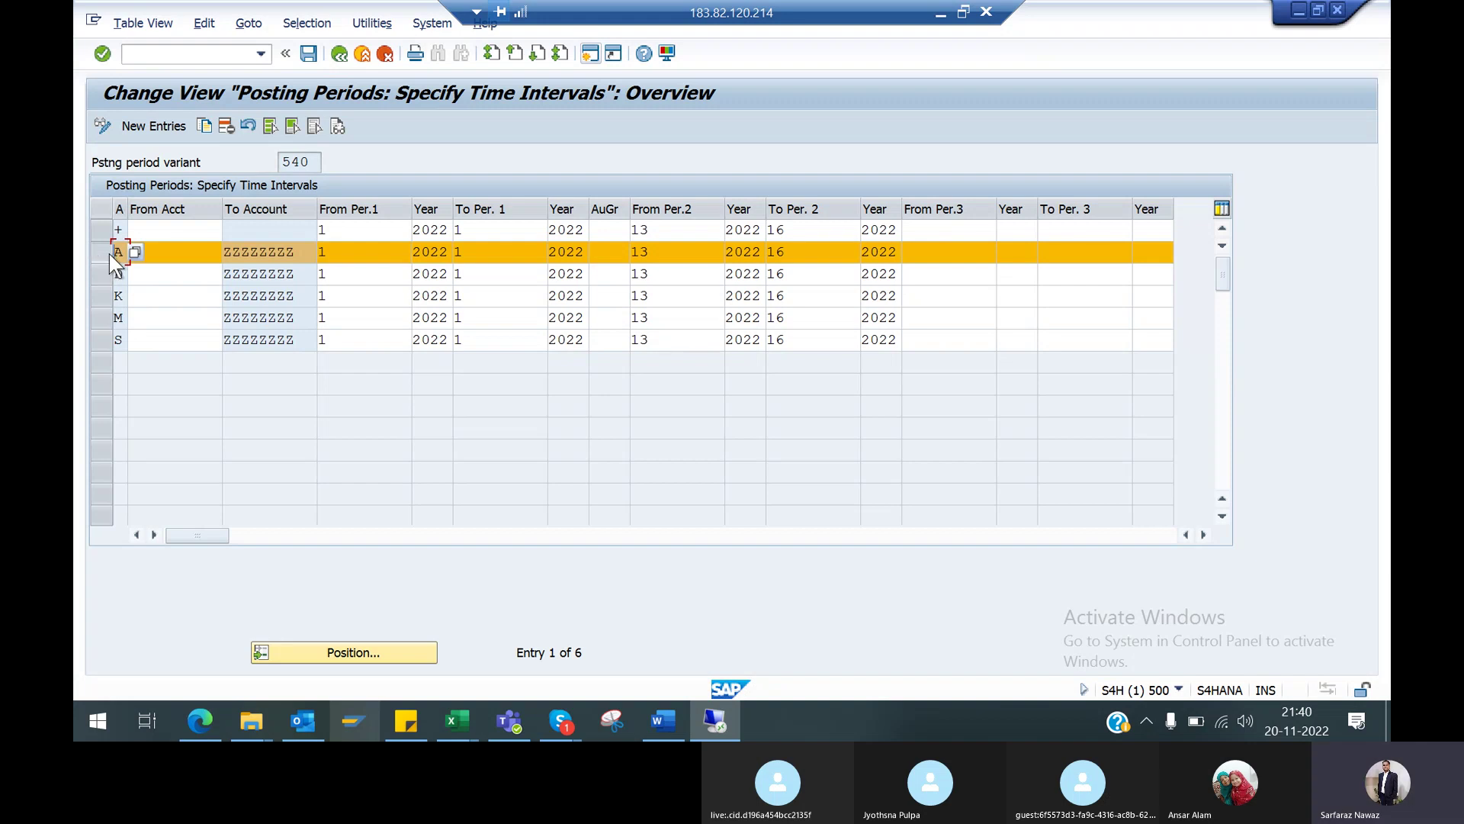
click(102, 254)
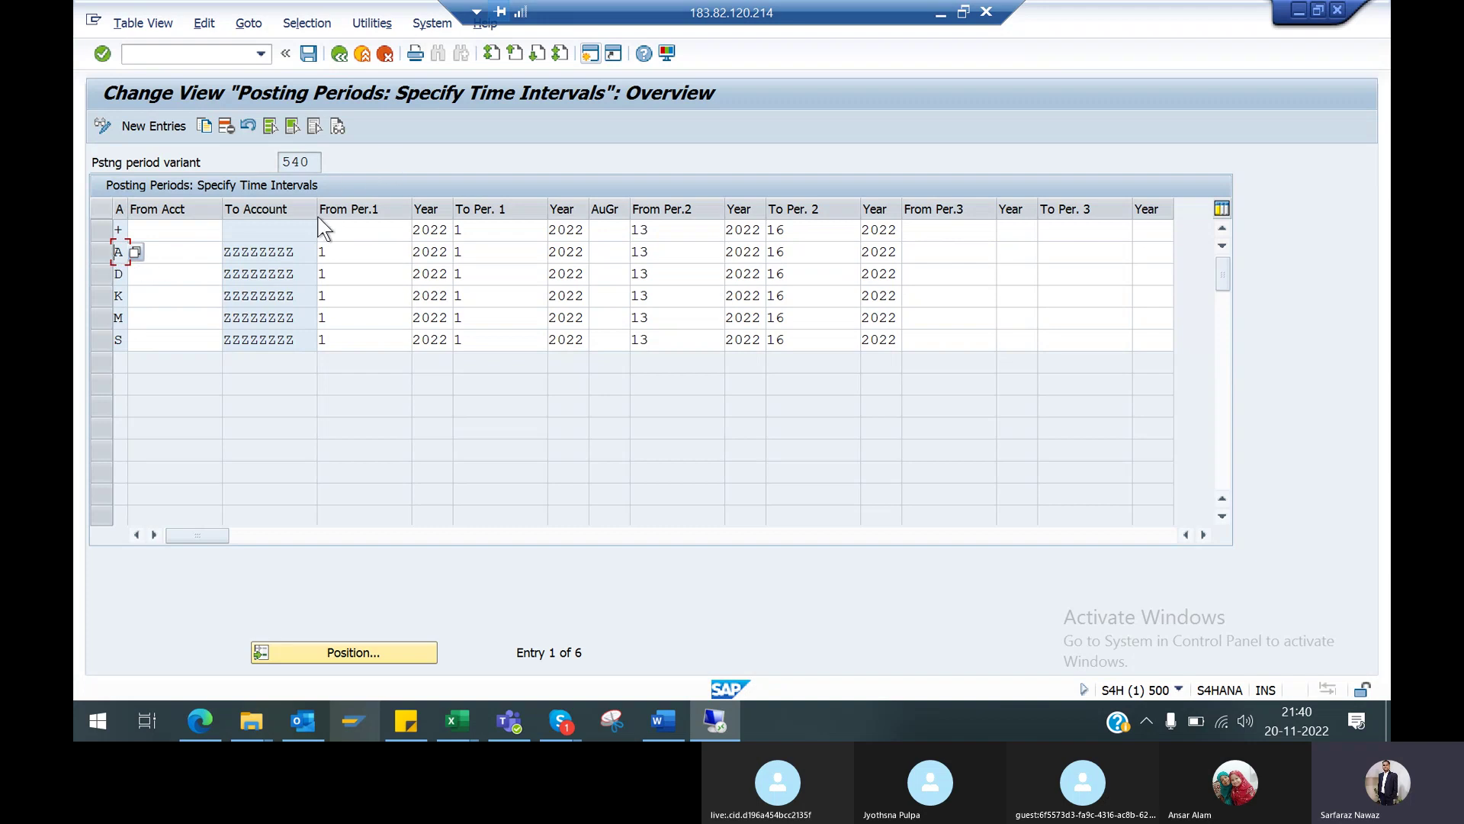
click(354, 253)
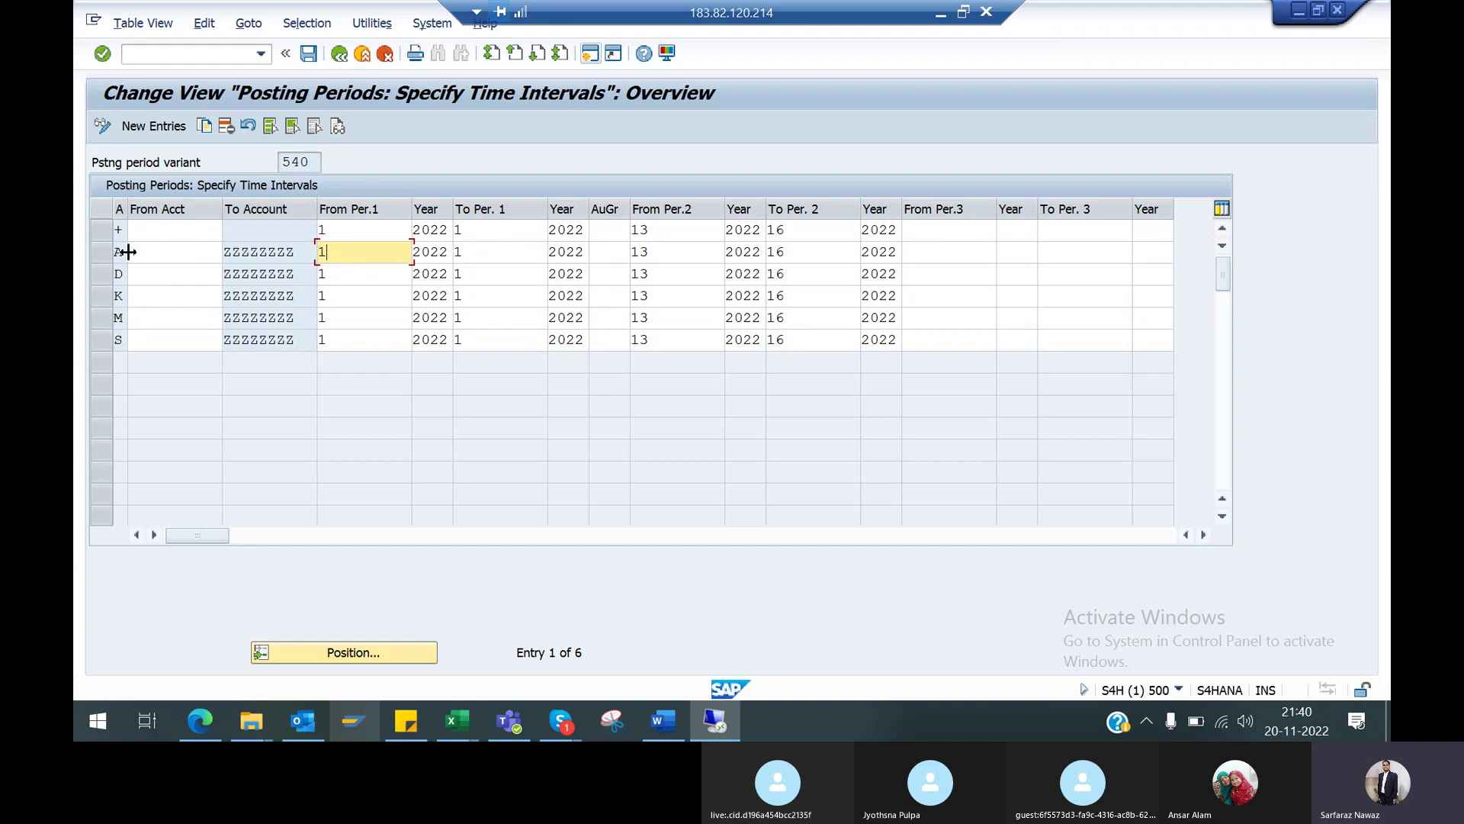
click(98, 229)
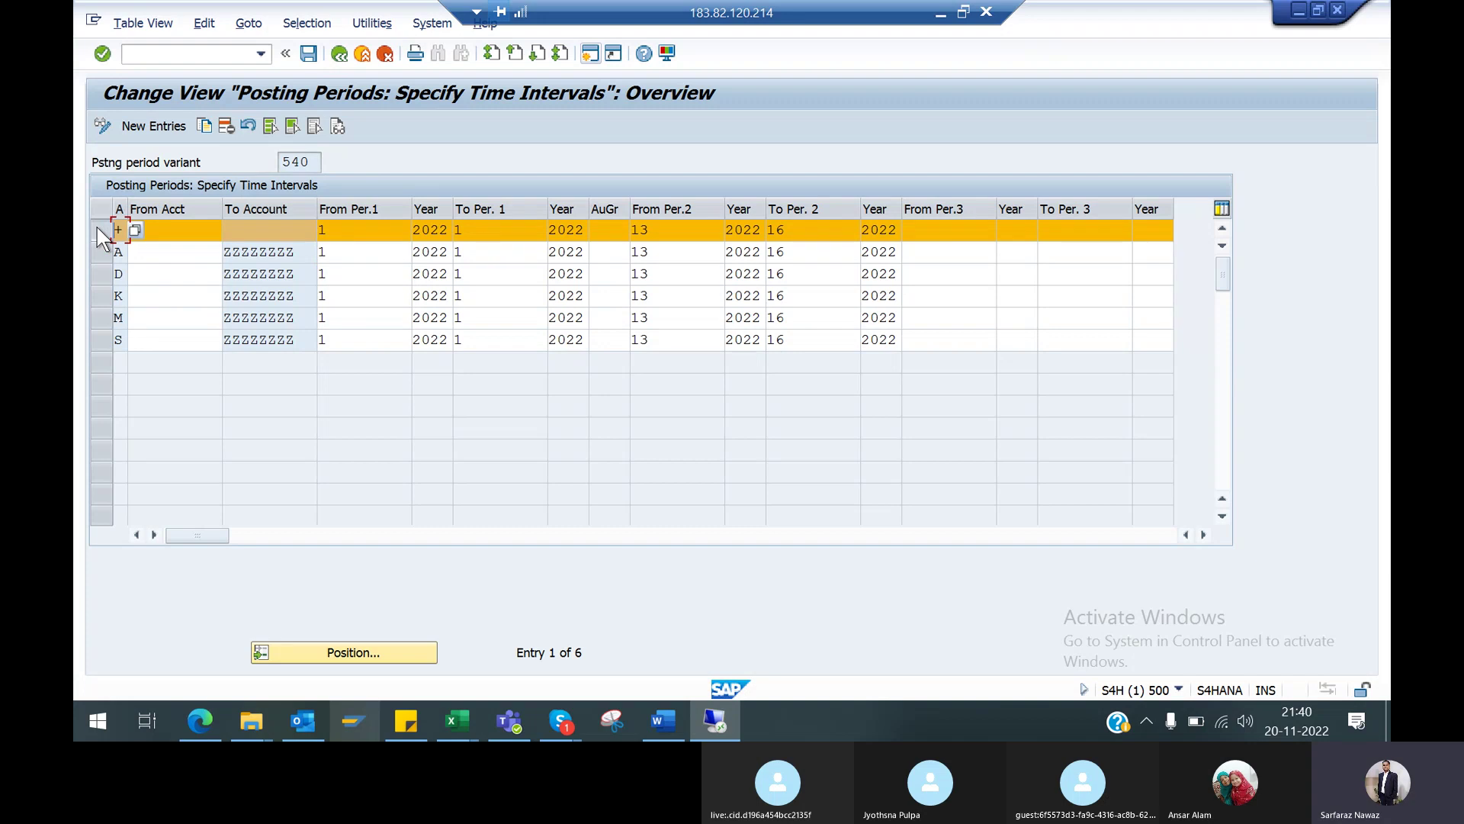
click(99, 229)
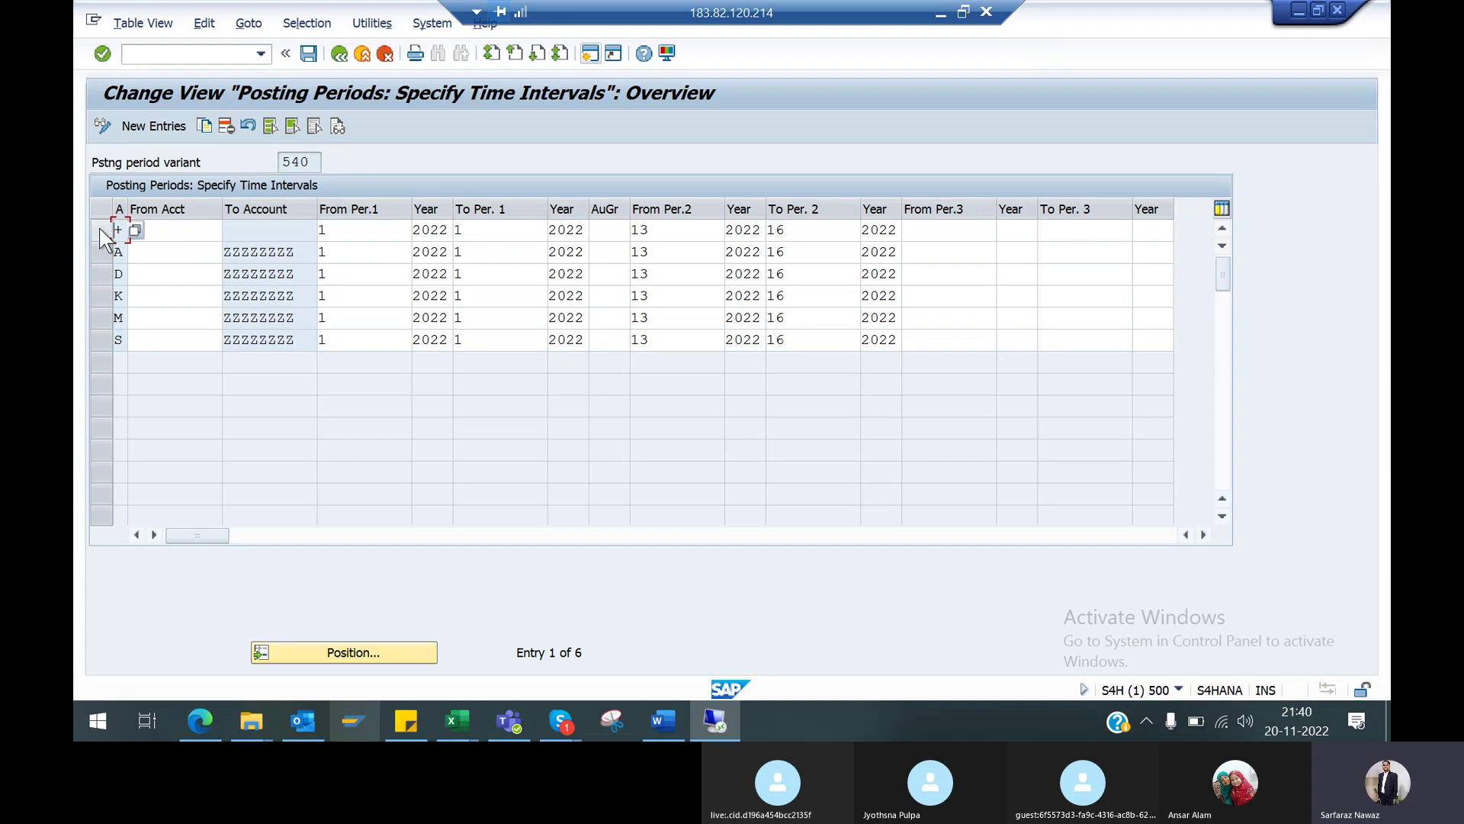
click(100, 230)
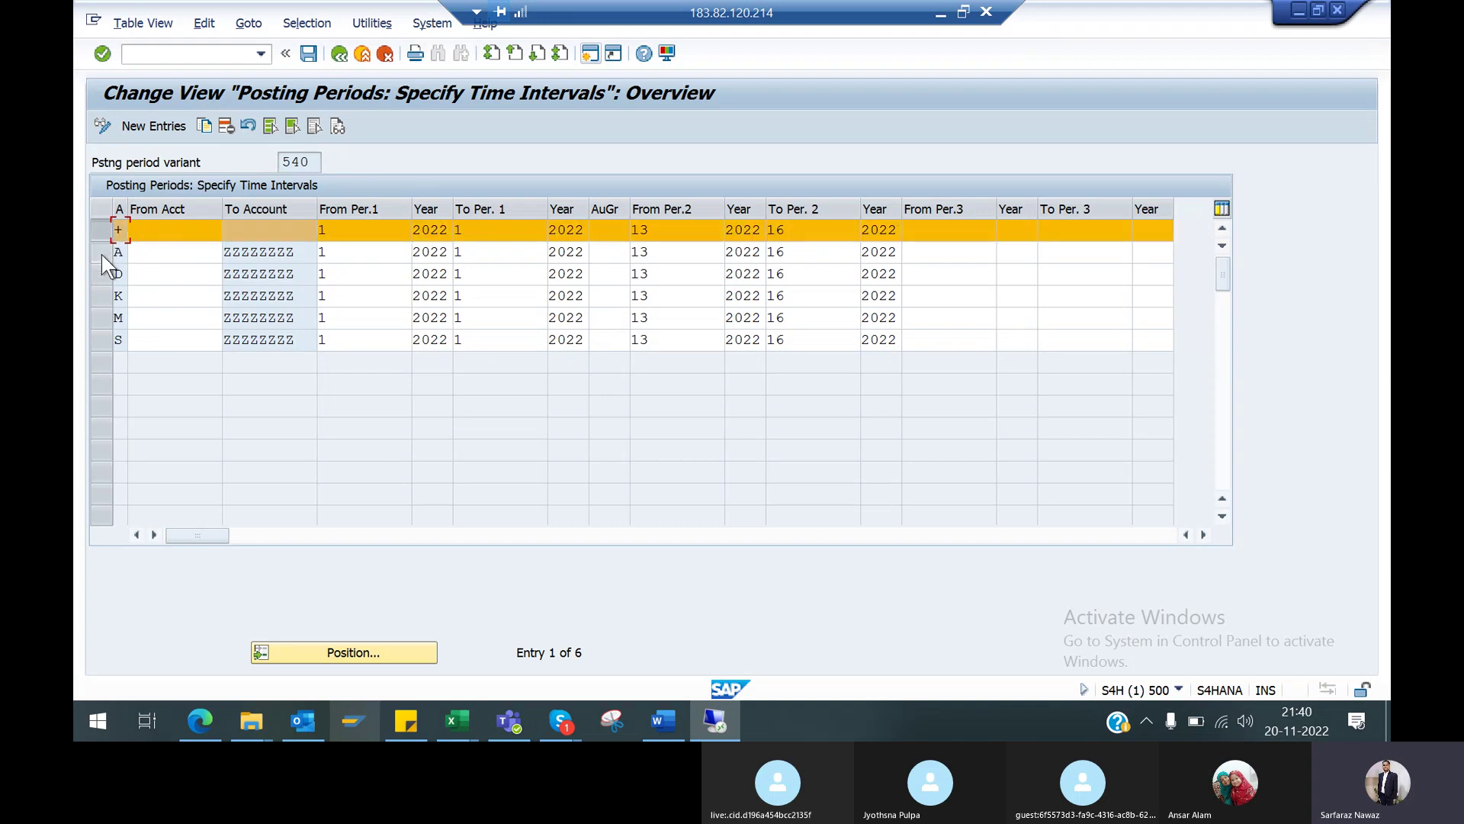
click(102, 252)
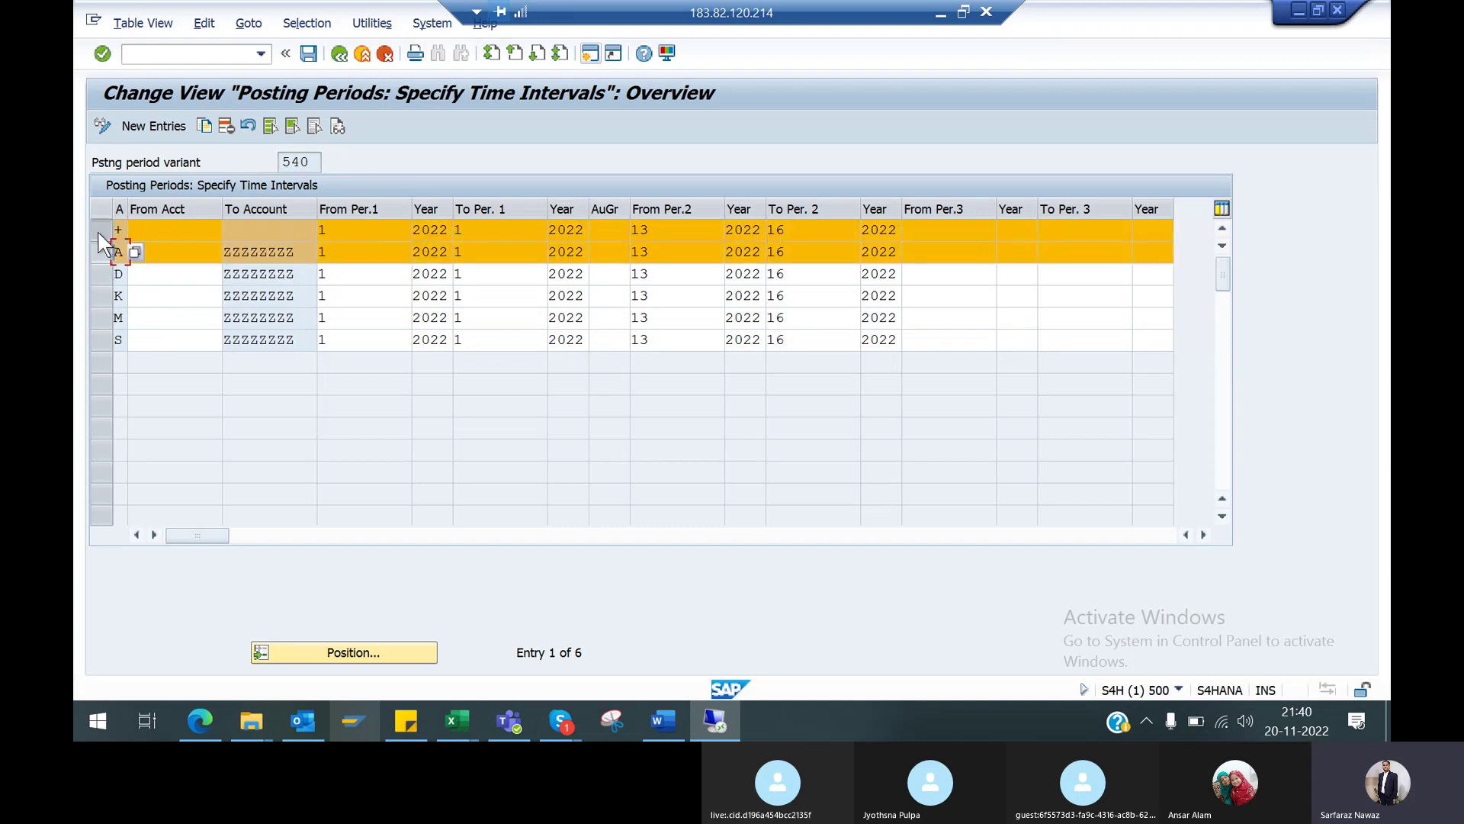
Set From Per.1 and To Per. 1 to 2 for account type D
click(363, 275)
key(BackSpace)
text(2)
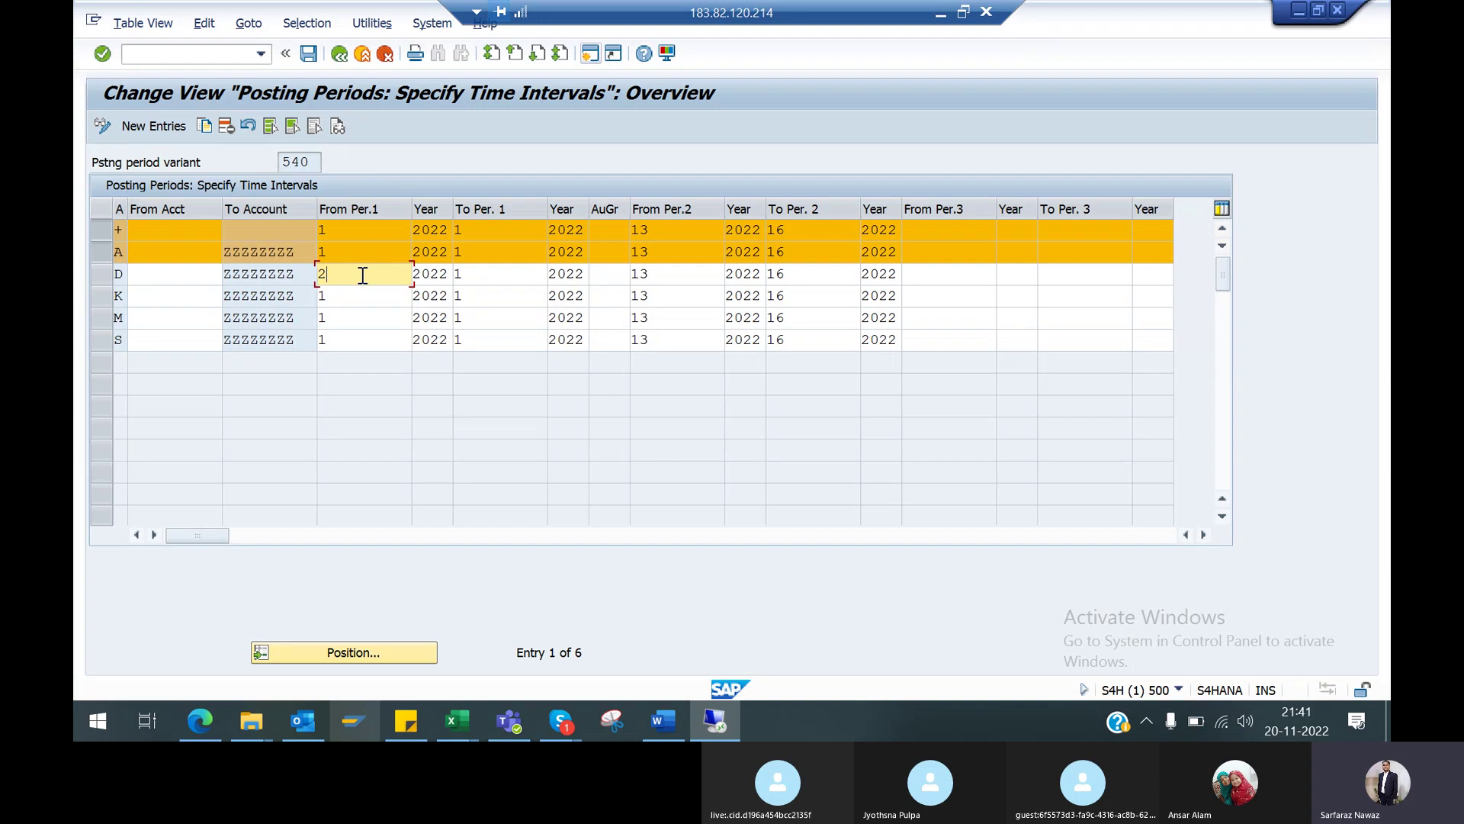
click(480, 275)
key(BackSpace)
text(2)
Try to copy the first period interval of account type D into the row for account type K
click(342, 303)
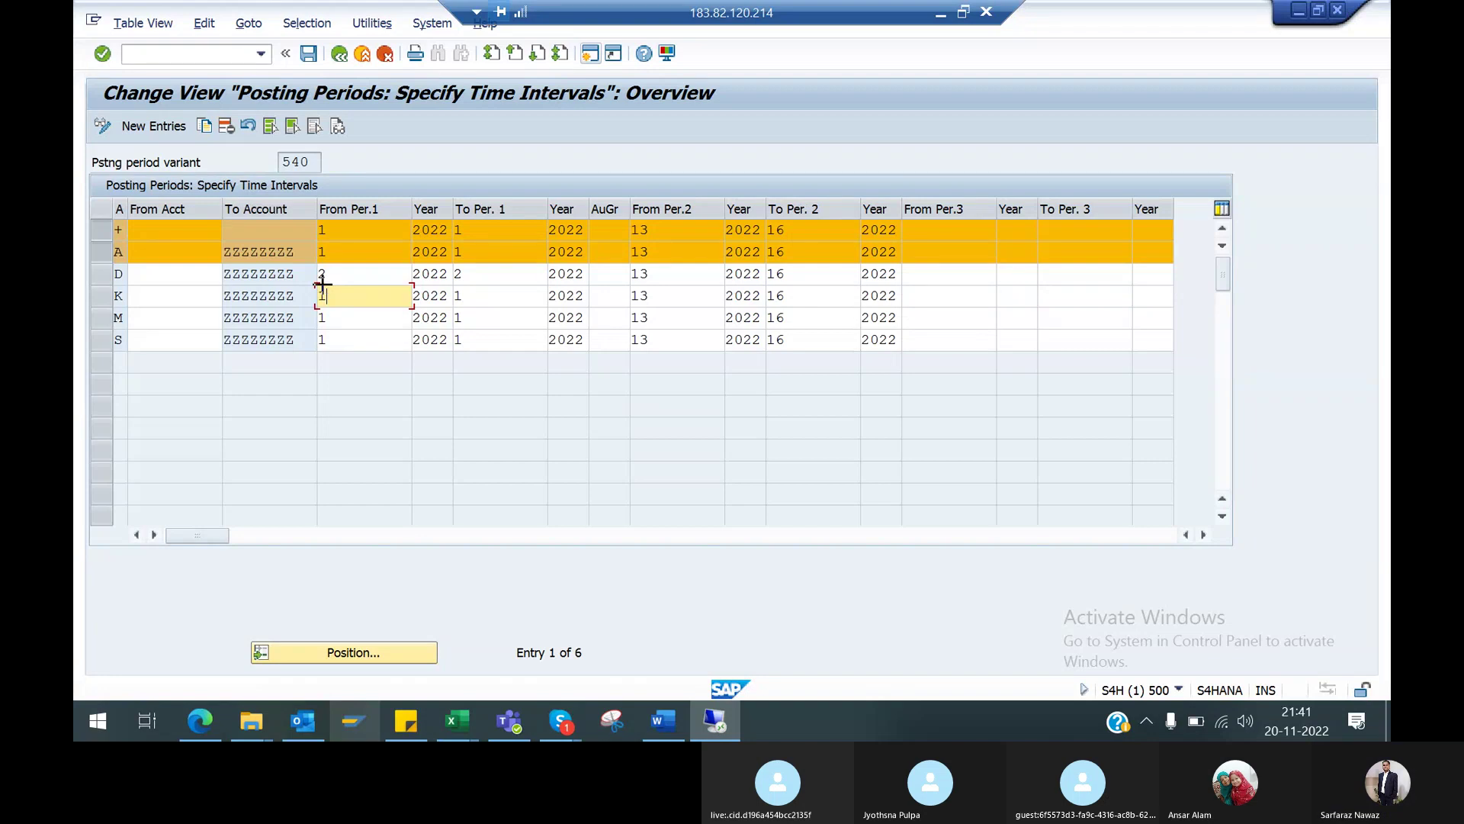
drag(316, 272, 471, 276)
key(ctrl+c)
key(ctrl+v)
key(BackSpace)
key(BackSpace)
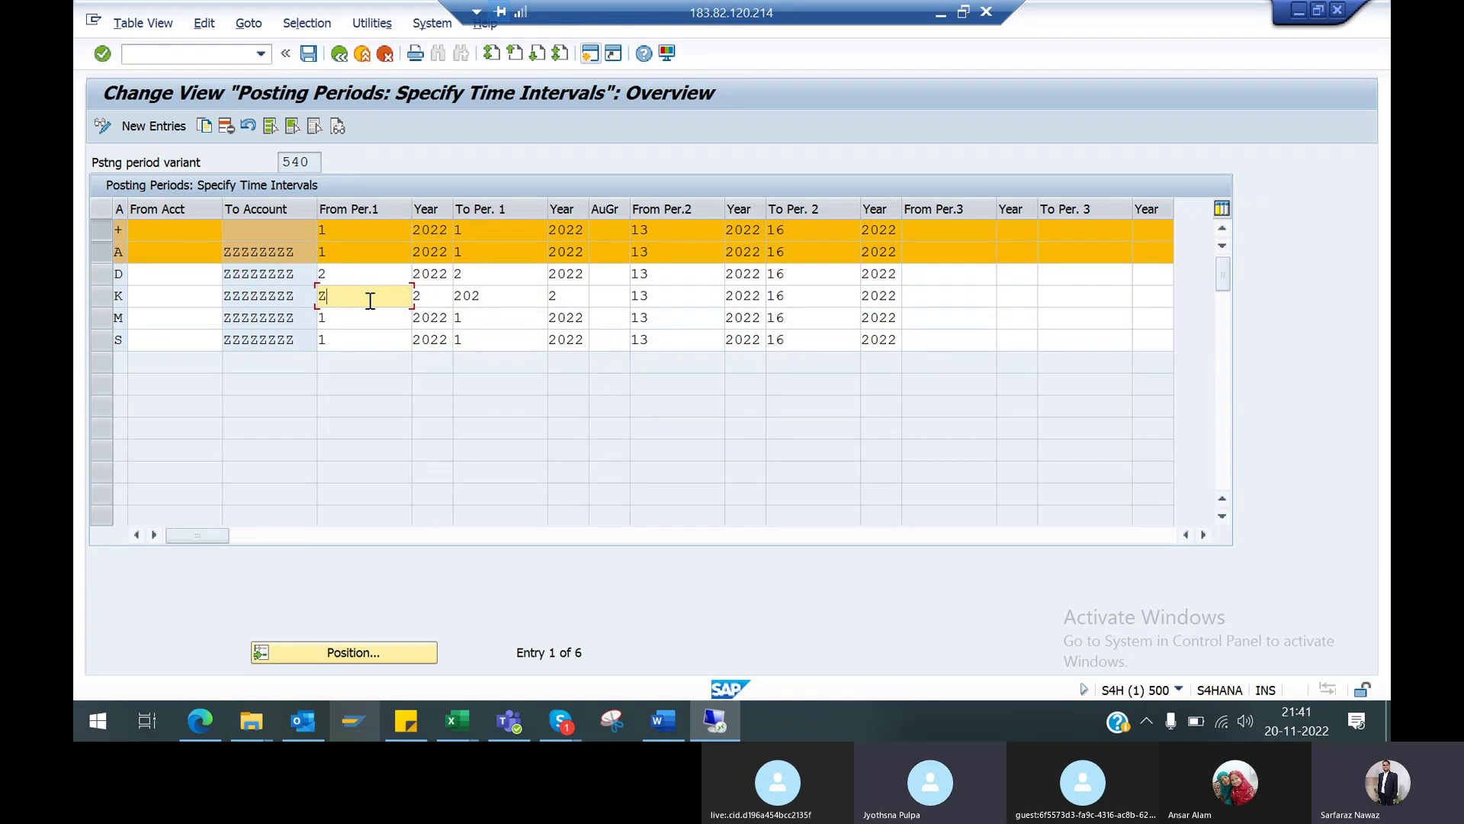
Set From Per.1 and To Per. 1 to 2 for account type K, with 2022 as the From Per.1 year
click(438, 294)
key(BackSpace)
text(2)
key(Tab)
text(202)
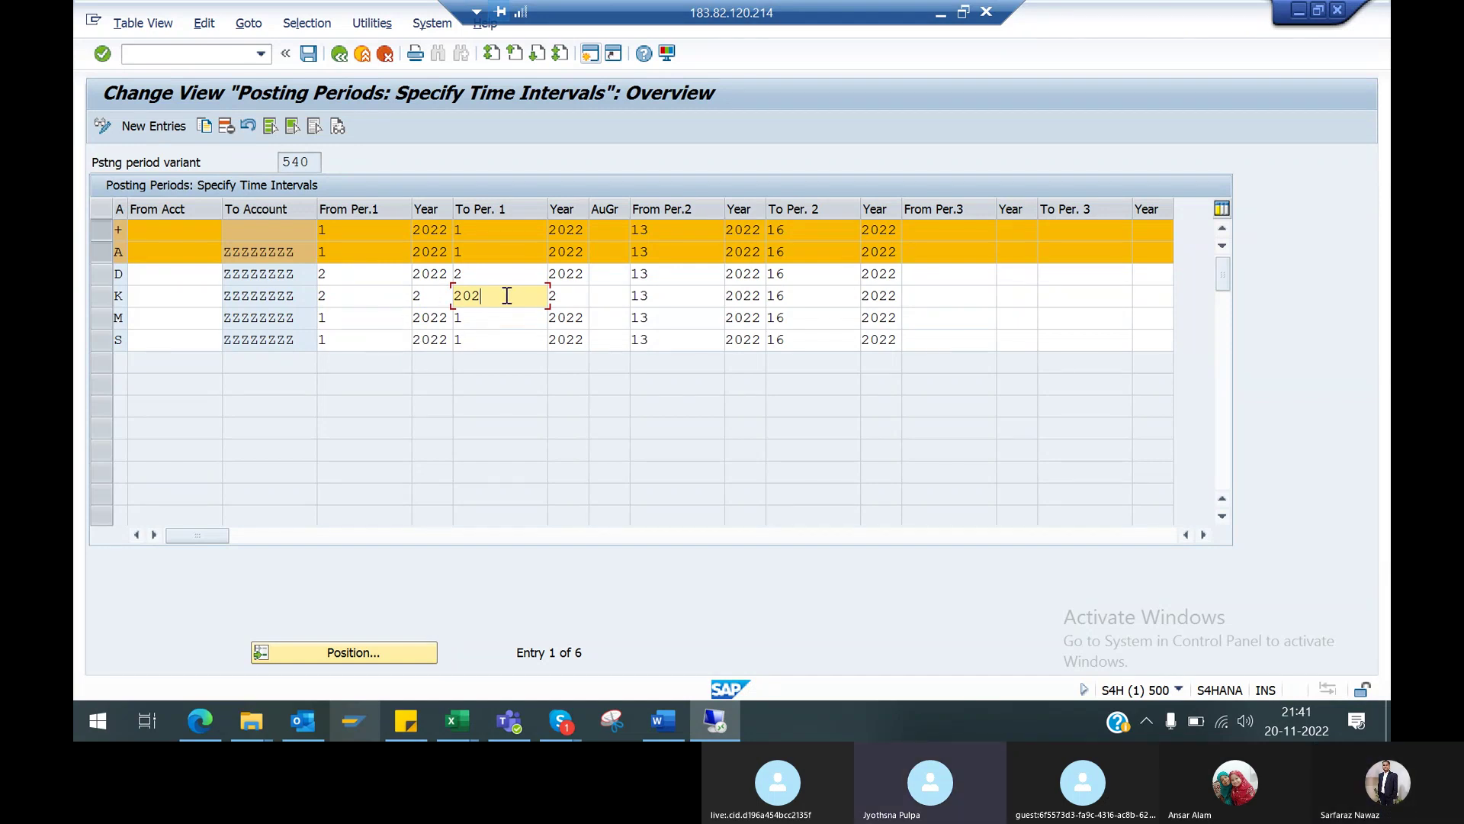
key(BackSpace)
key(BackSpace)
key(BackSpace)
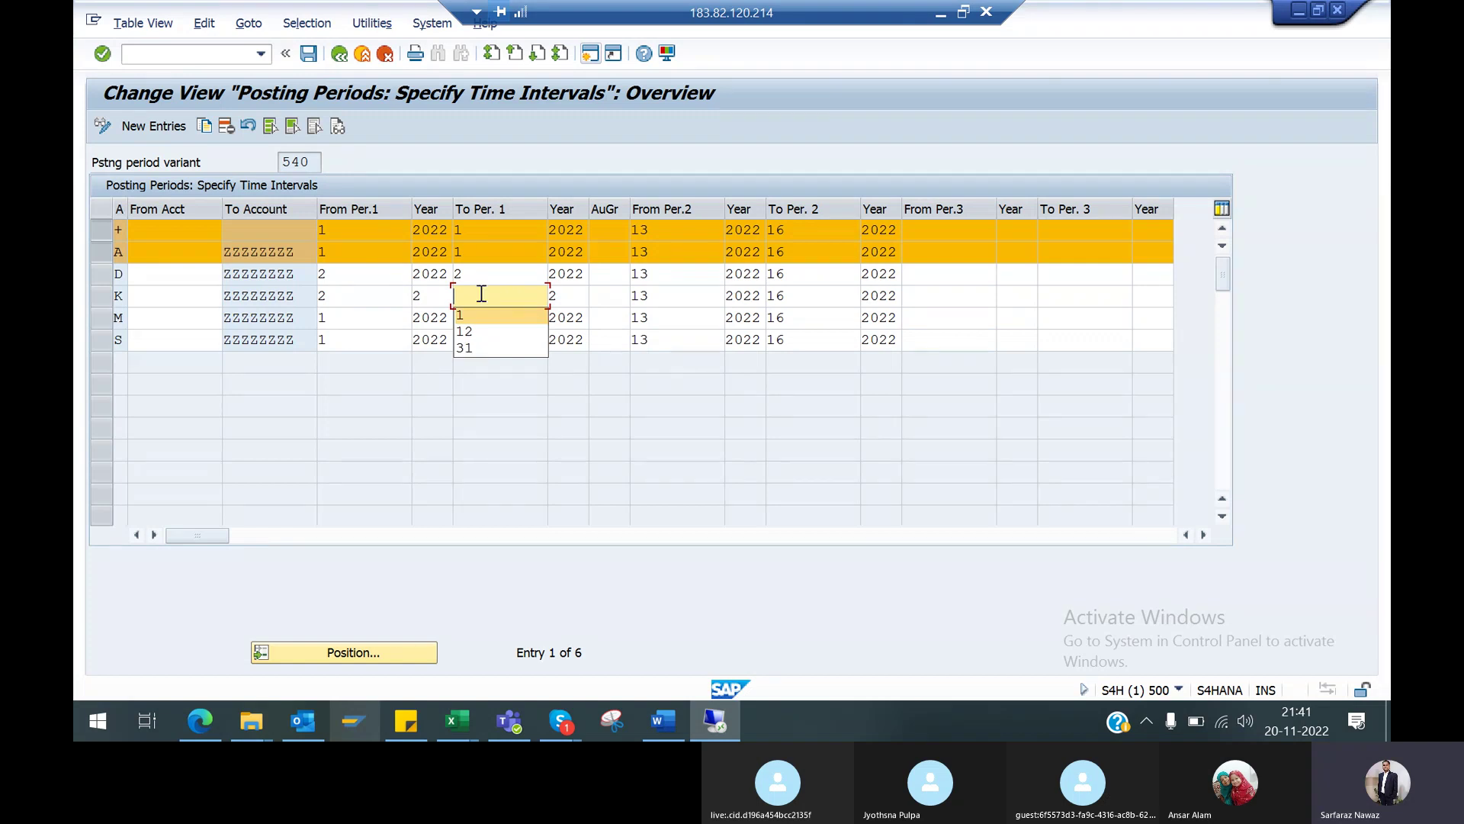
text(2)
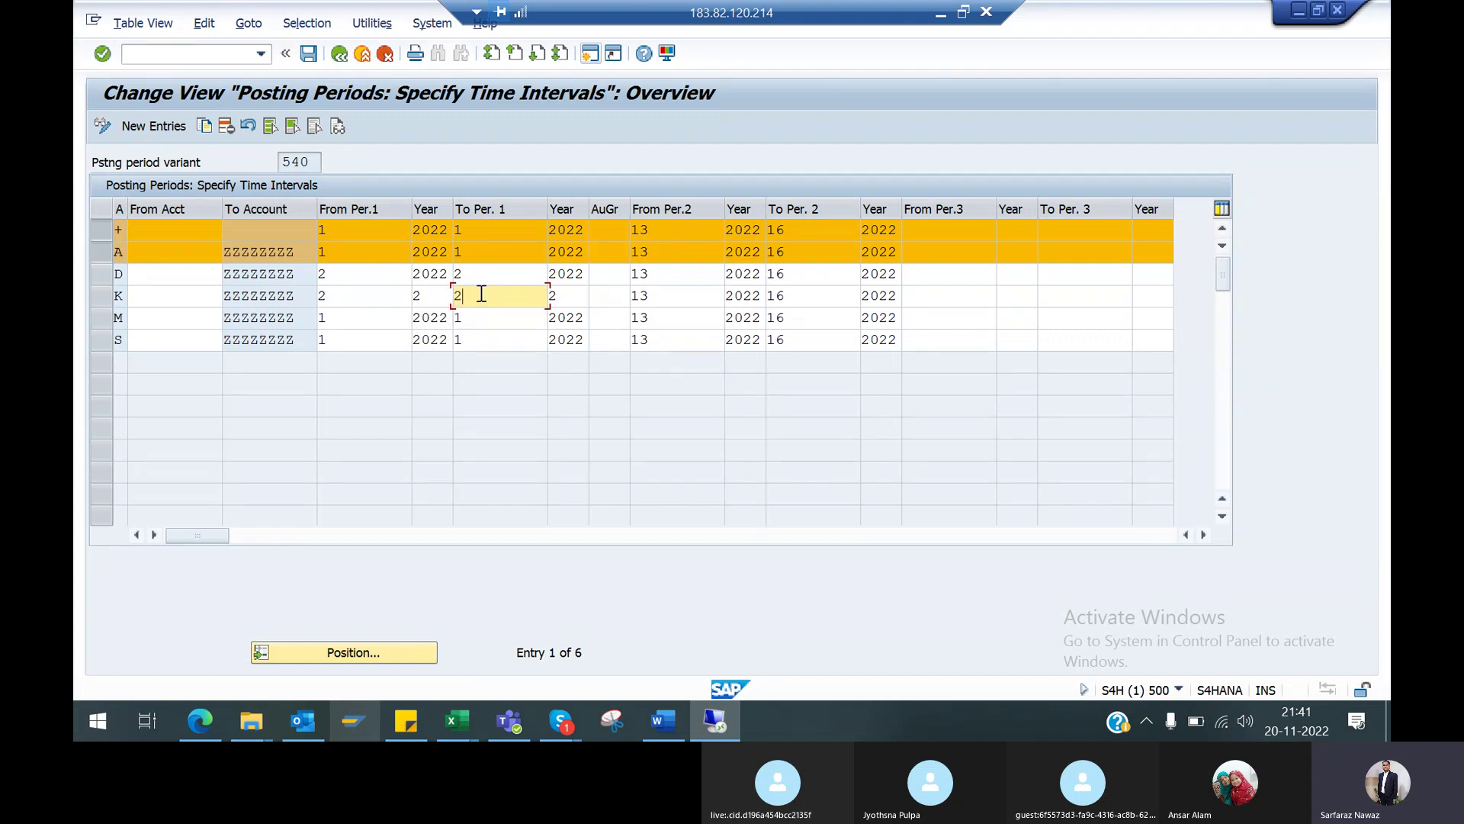
click(433, 301)
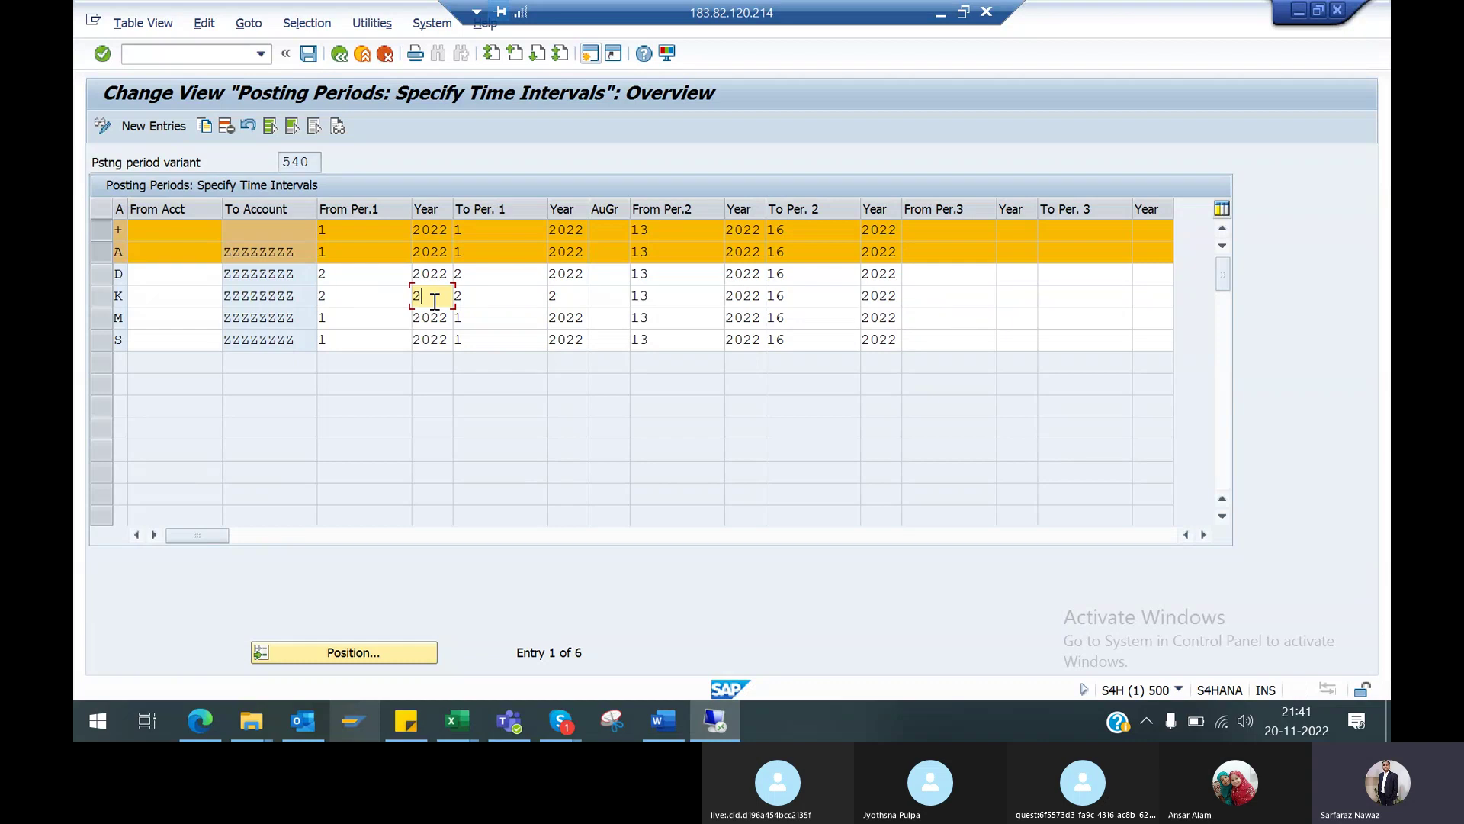
text(022)
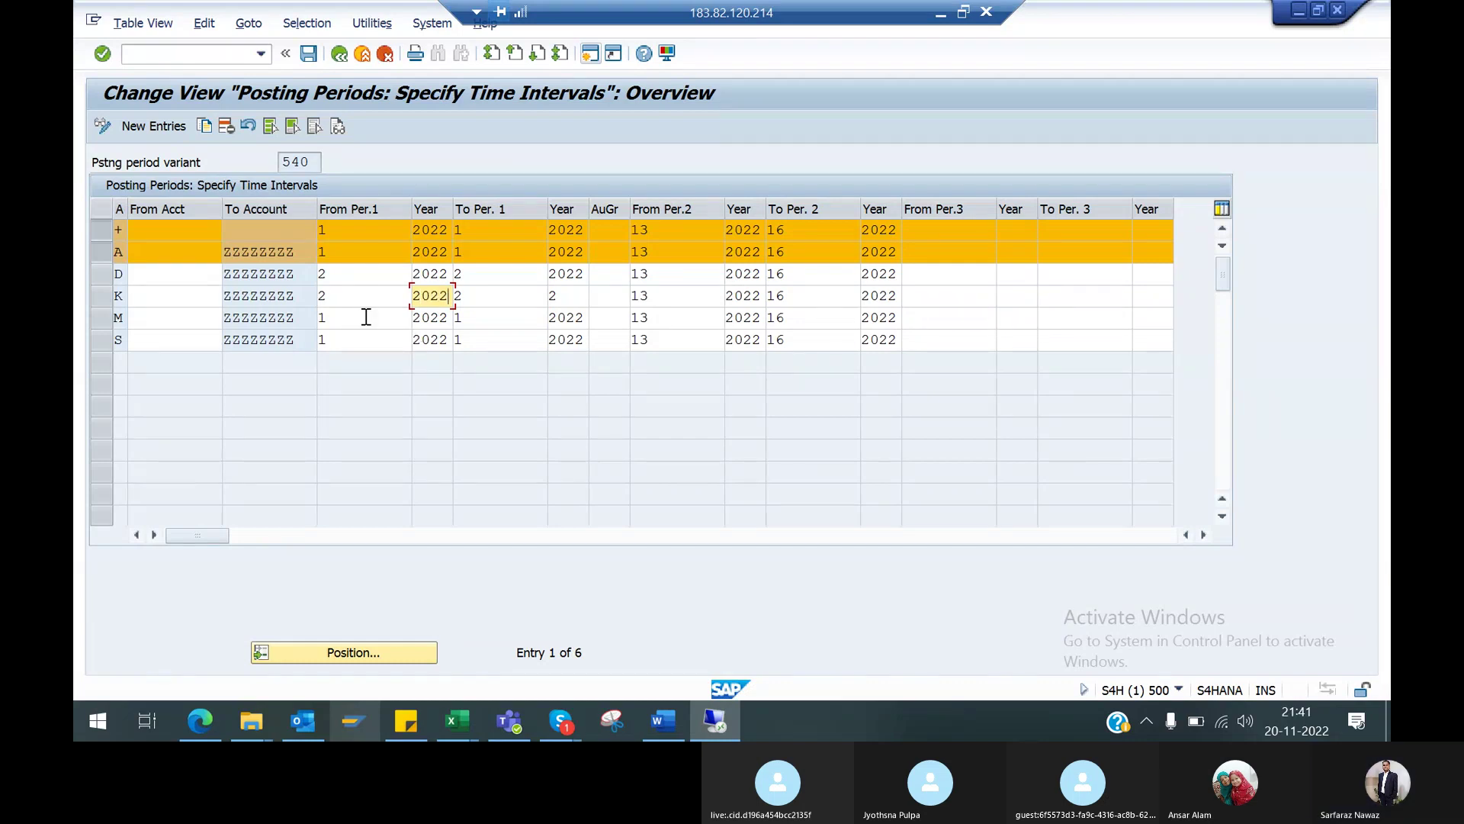
Set From Per.1 and To Per. 1 to 2 for account type M
click(368, 317)
key(BackSpace)
text(2)
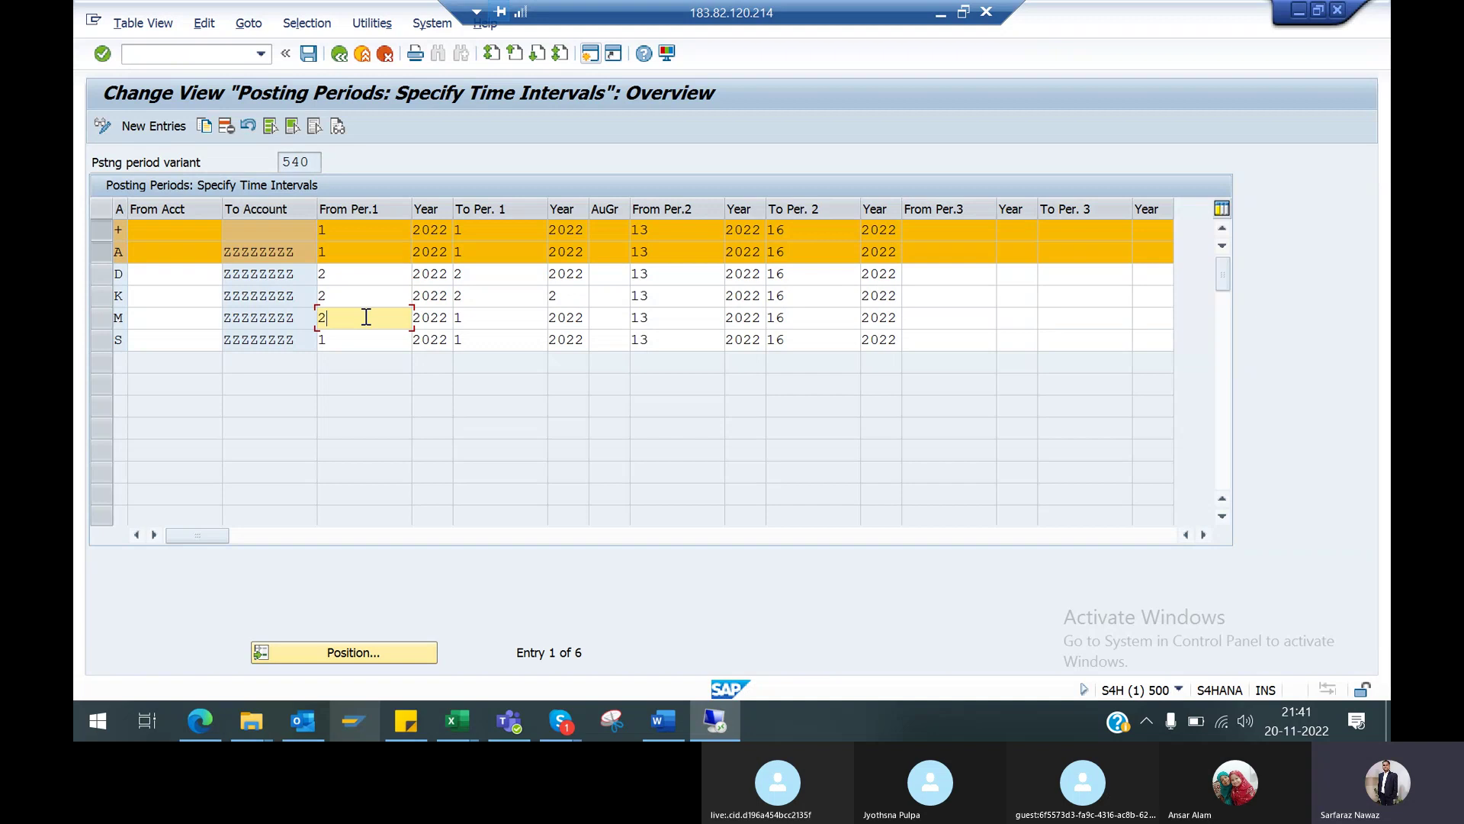
click(494, 323)
key(BackSpace)
text(2)
Set From Per.1 and To Per. 1 to 2 for account type S and submit the table entries for checking
click(370, 343)
key(BackSpace)
text(2)
click(486, 344)
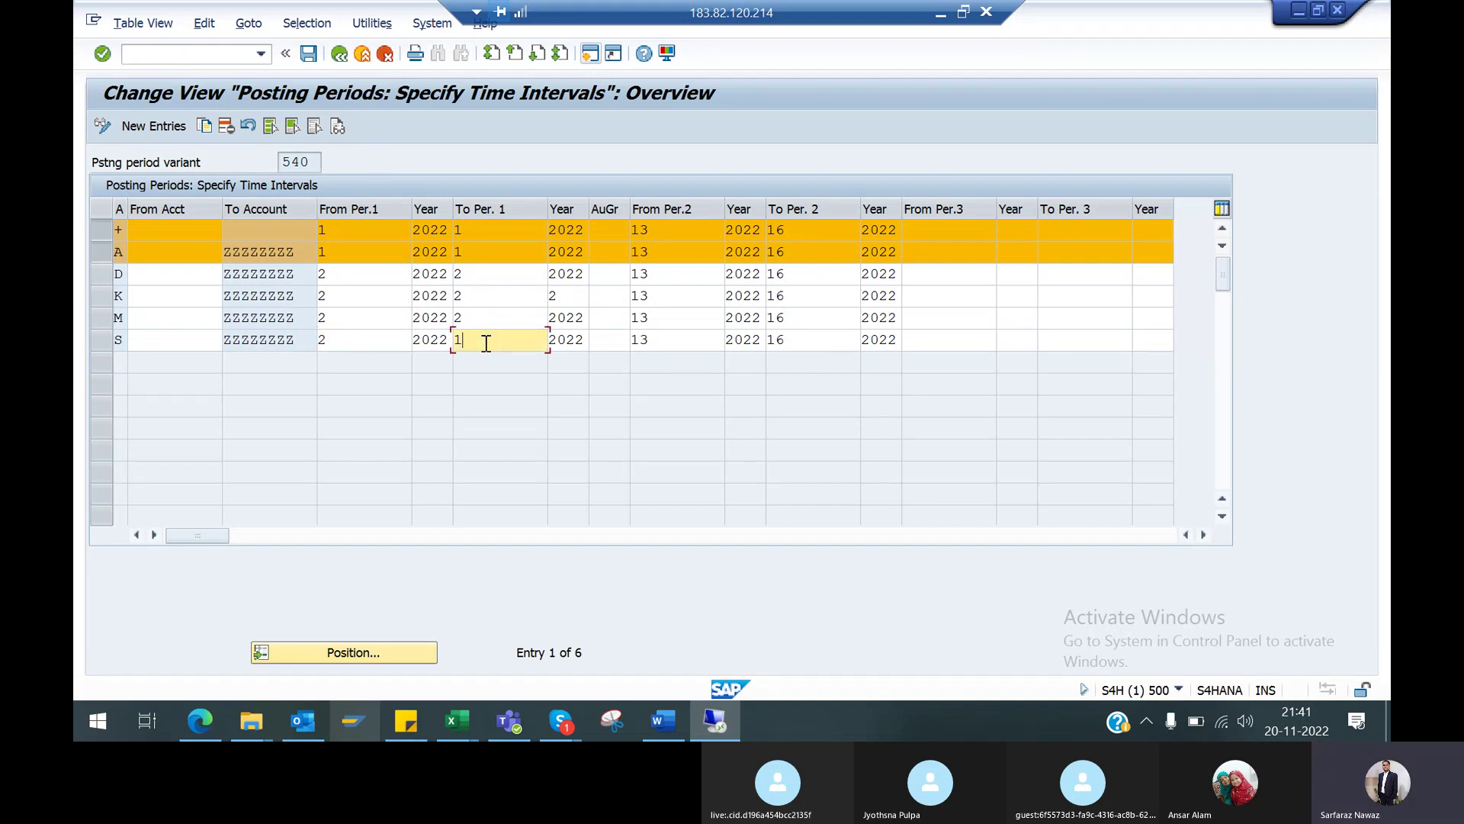
key(BackSpace)
text(2)
key(Return)
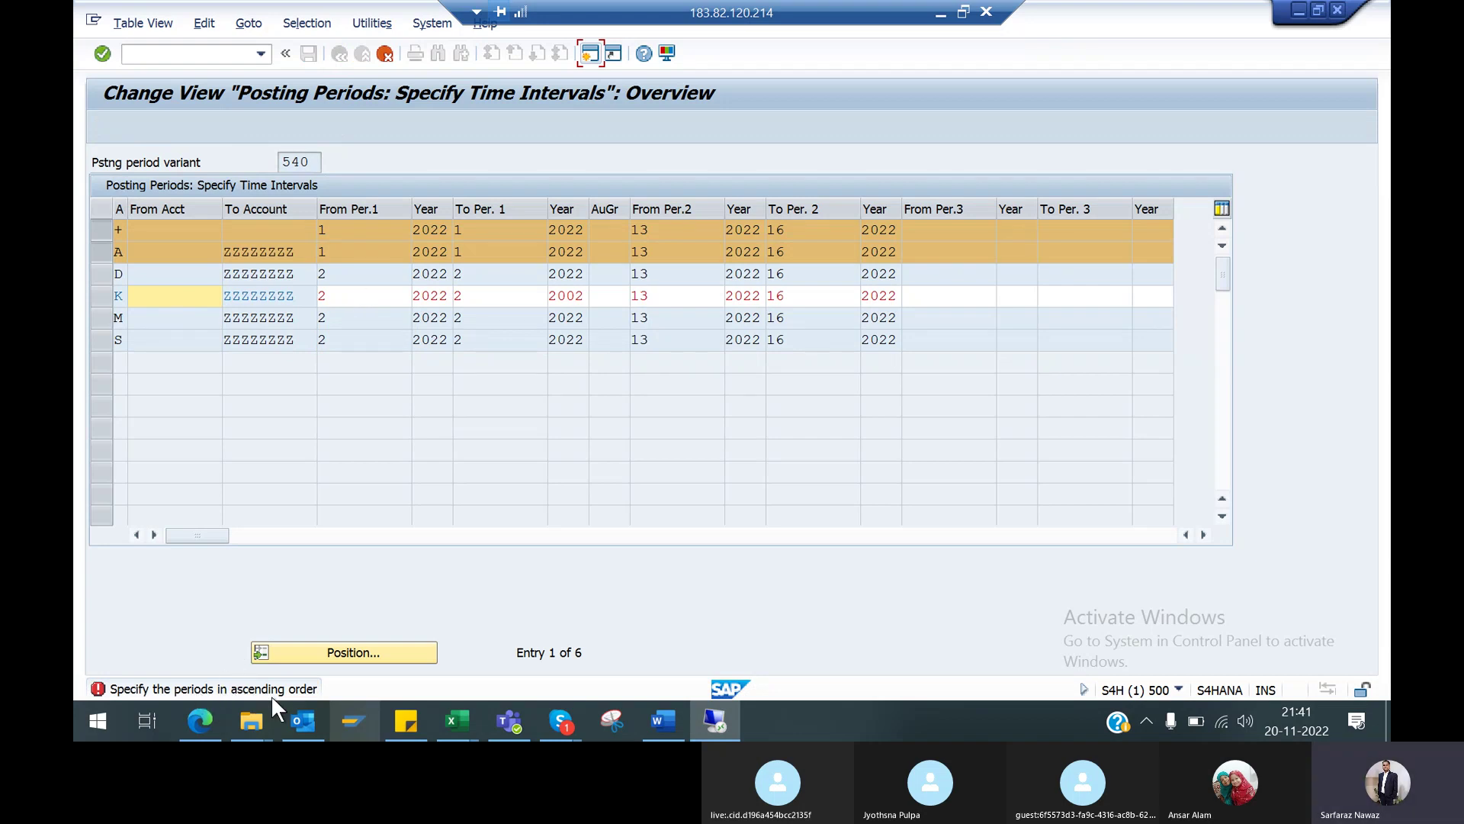
Correct the To Per. 1 year for account type K to 2022 and confirm the entries
click(584, 295)
key(BackSpace)
key(BackSpace)
key(BackSpace)
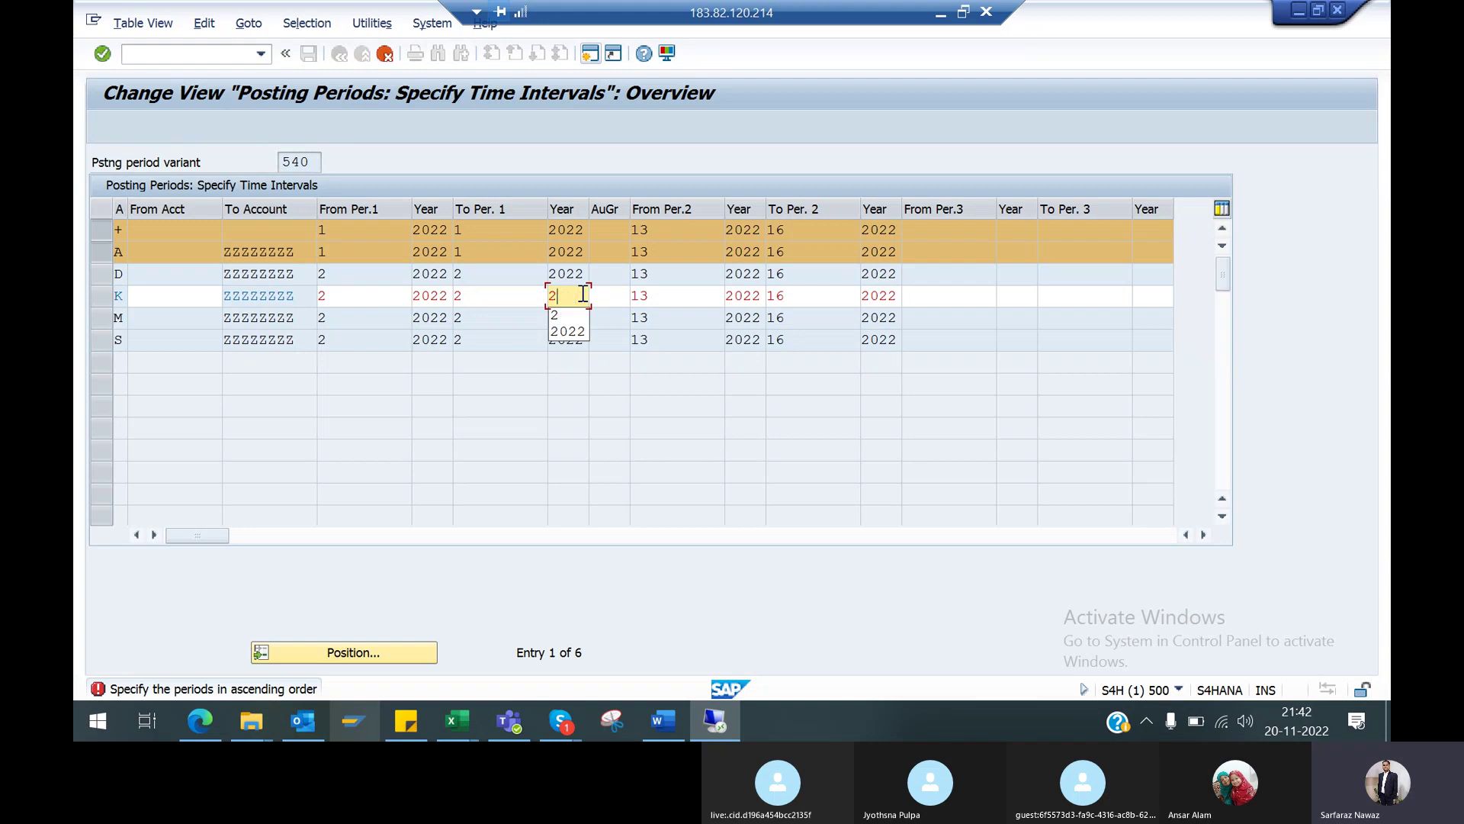
text(022)
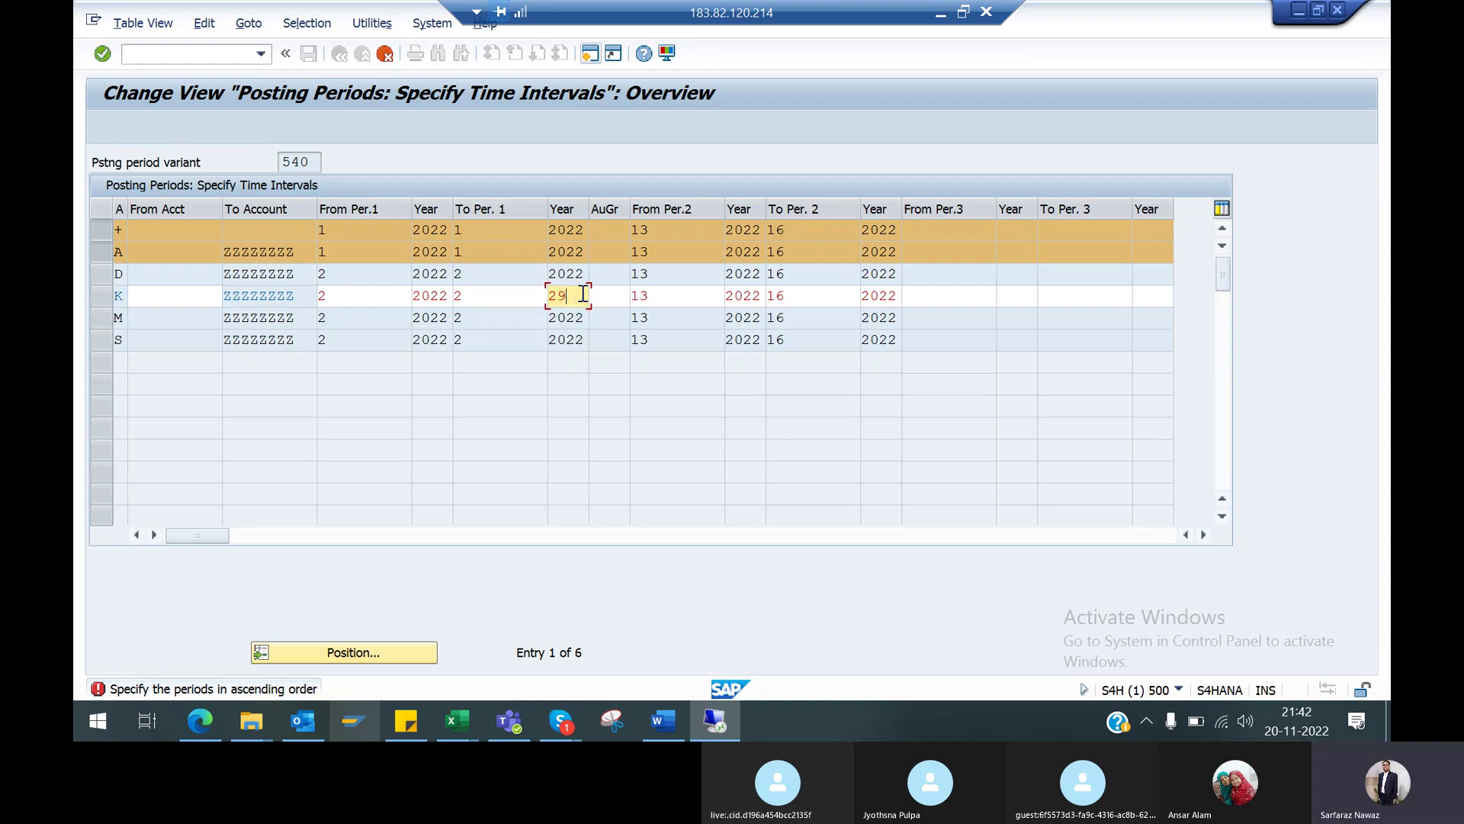
key(Return)
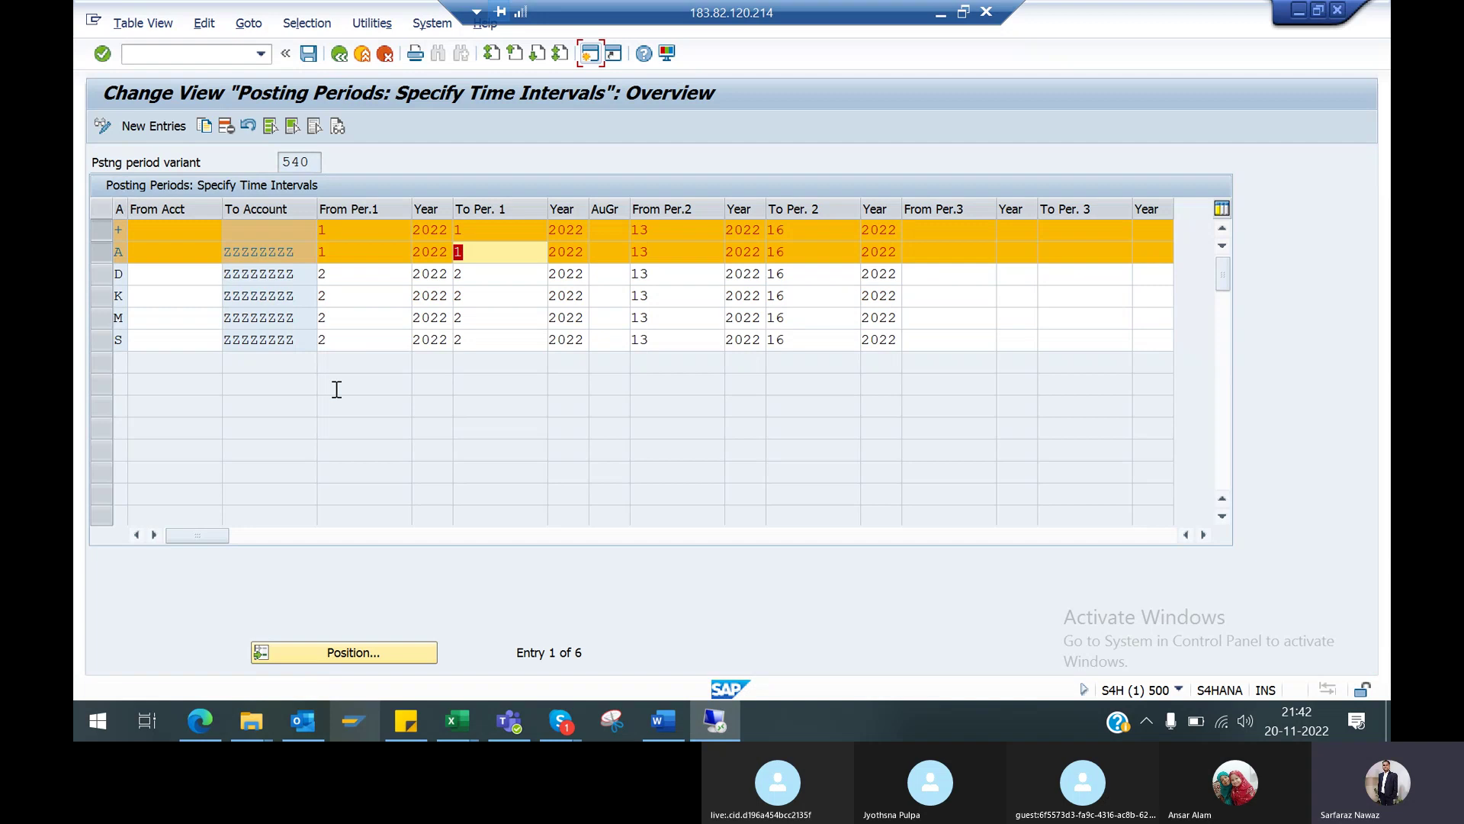
click(103, 252)
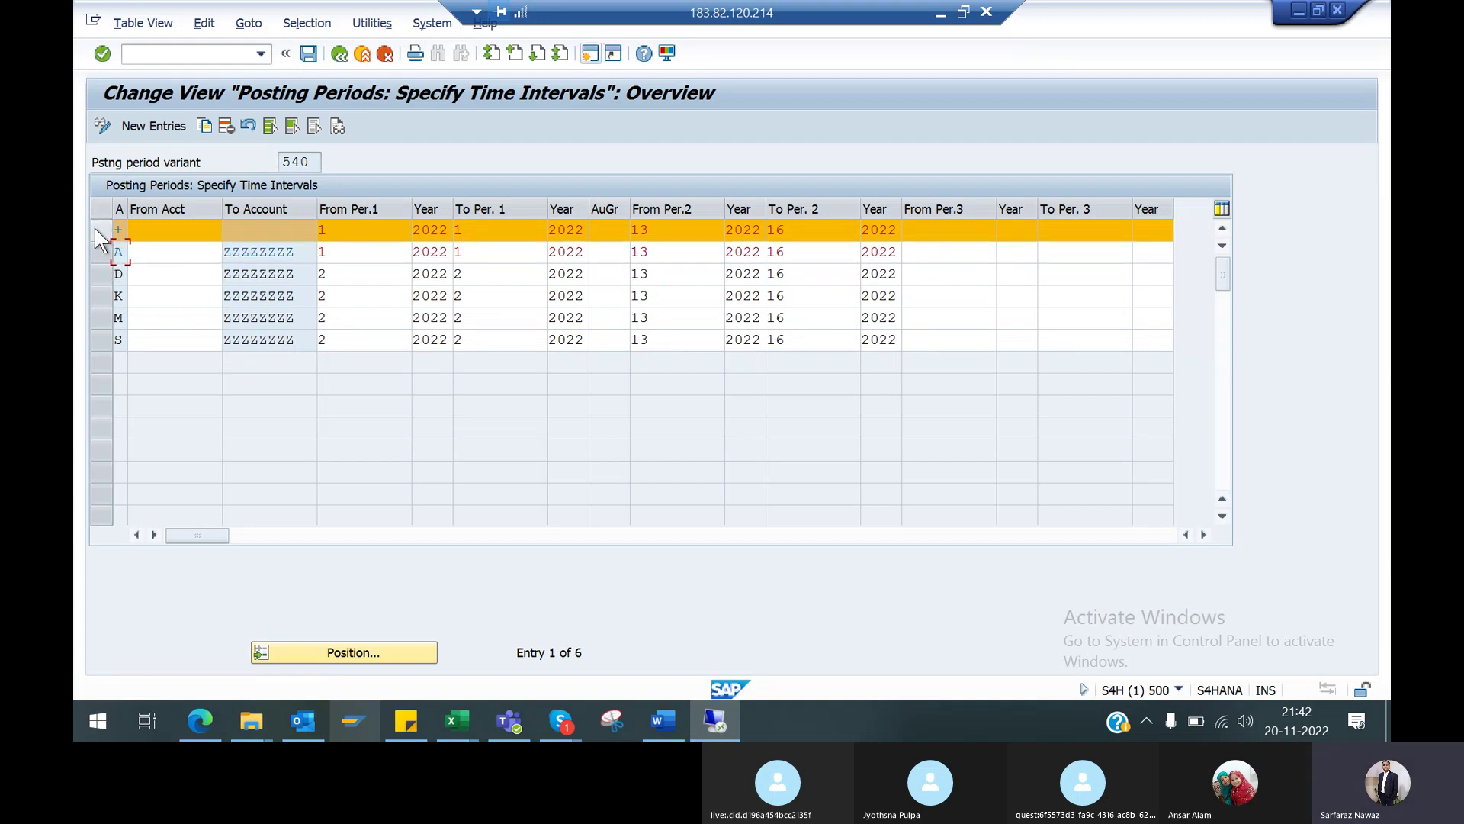
click(95, 227)
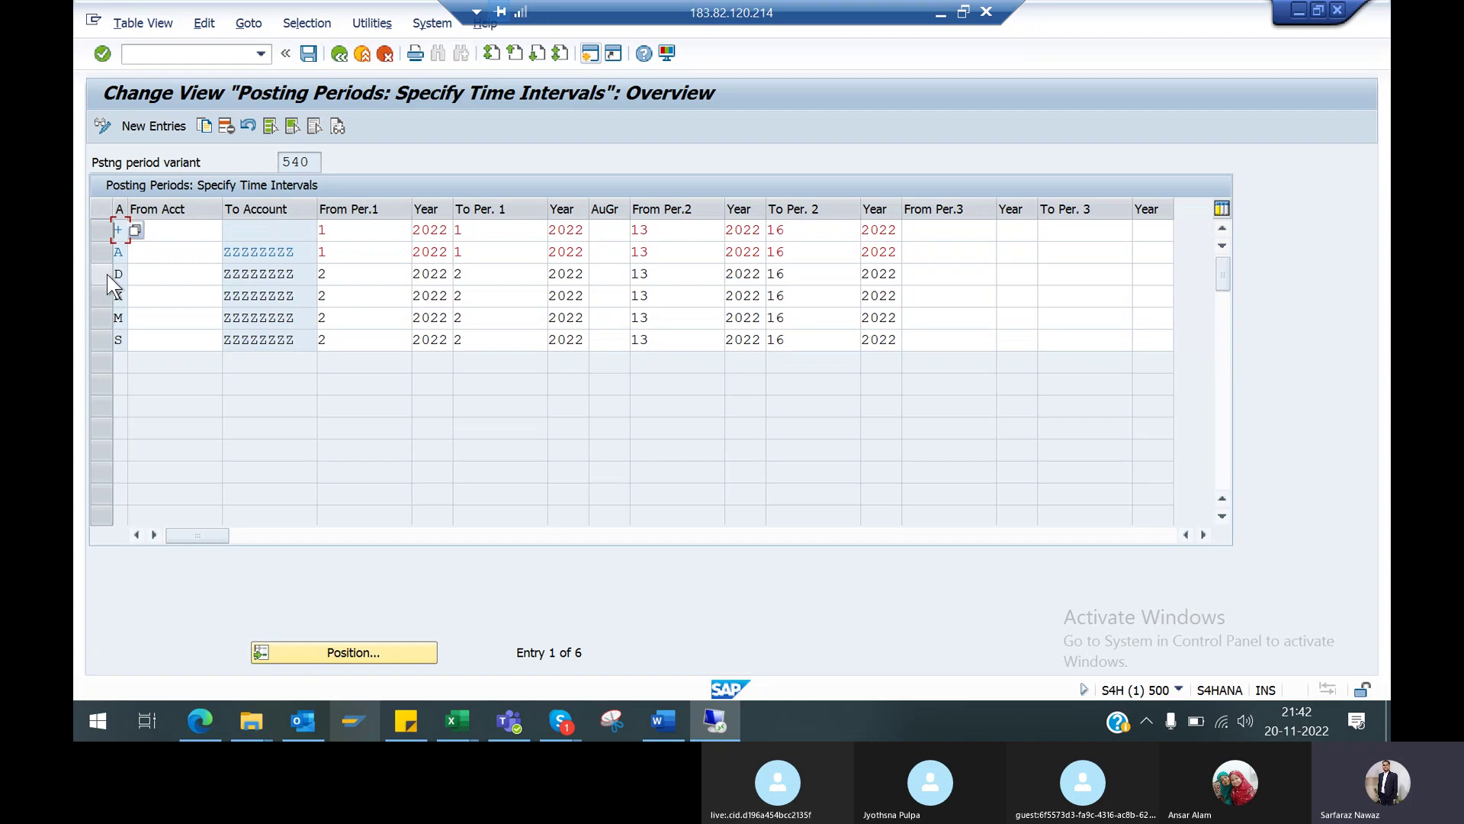
click(94, 228)
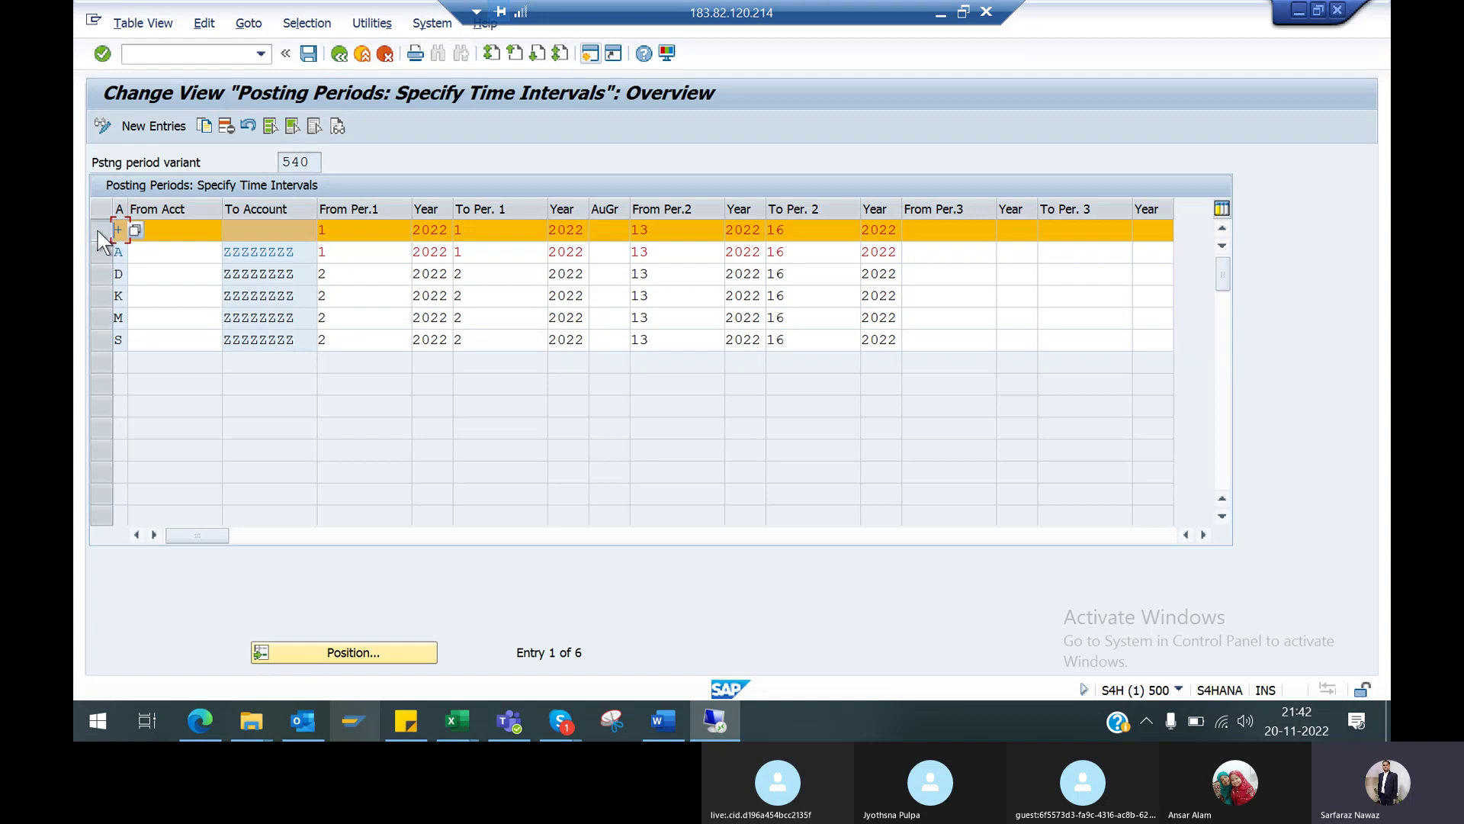
click(108, 252)
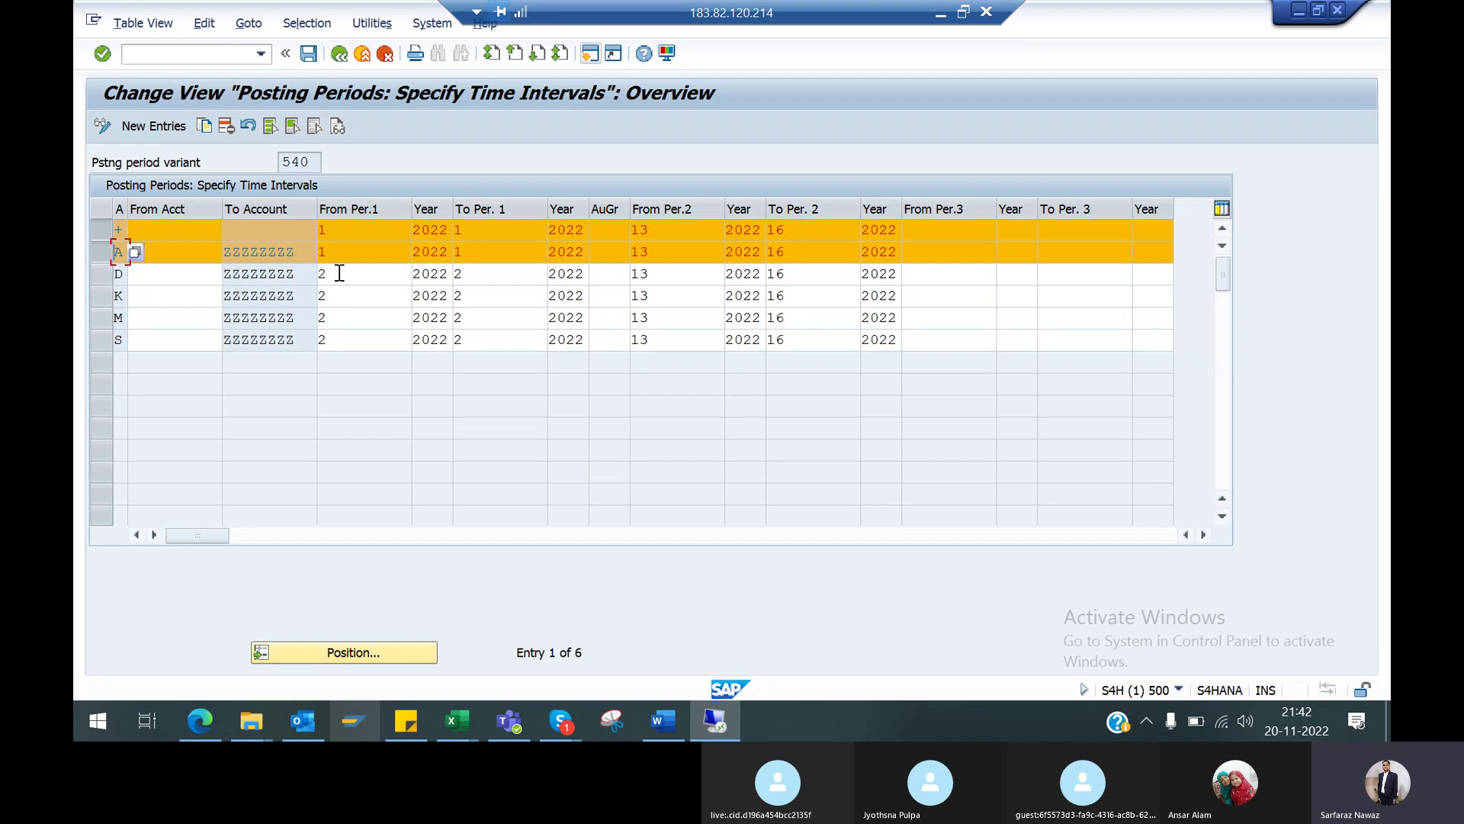
Mute and unmute the microphone in the Skype call, and return to the posting periods table in the remote desktop session
mouse_move(579, 721)
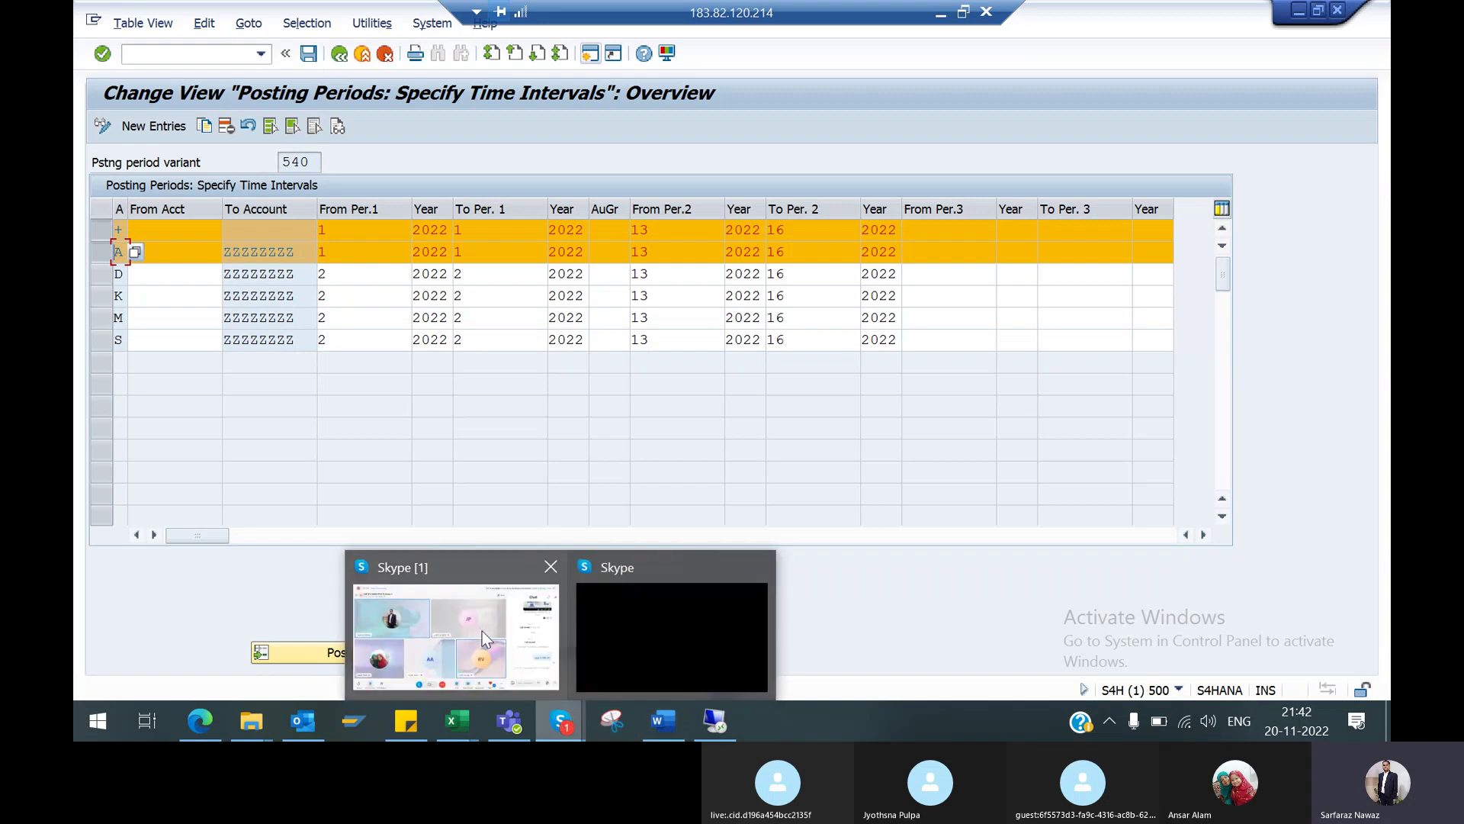
click(482, 630)
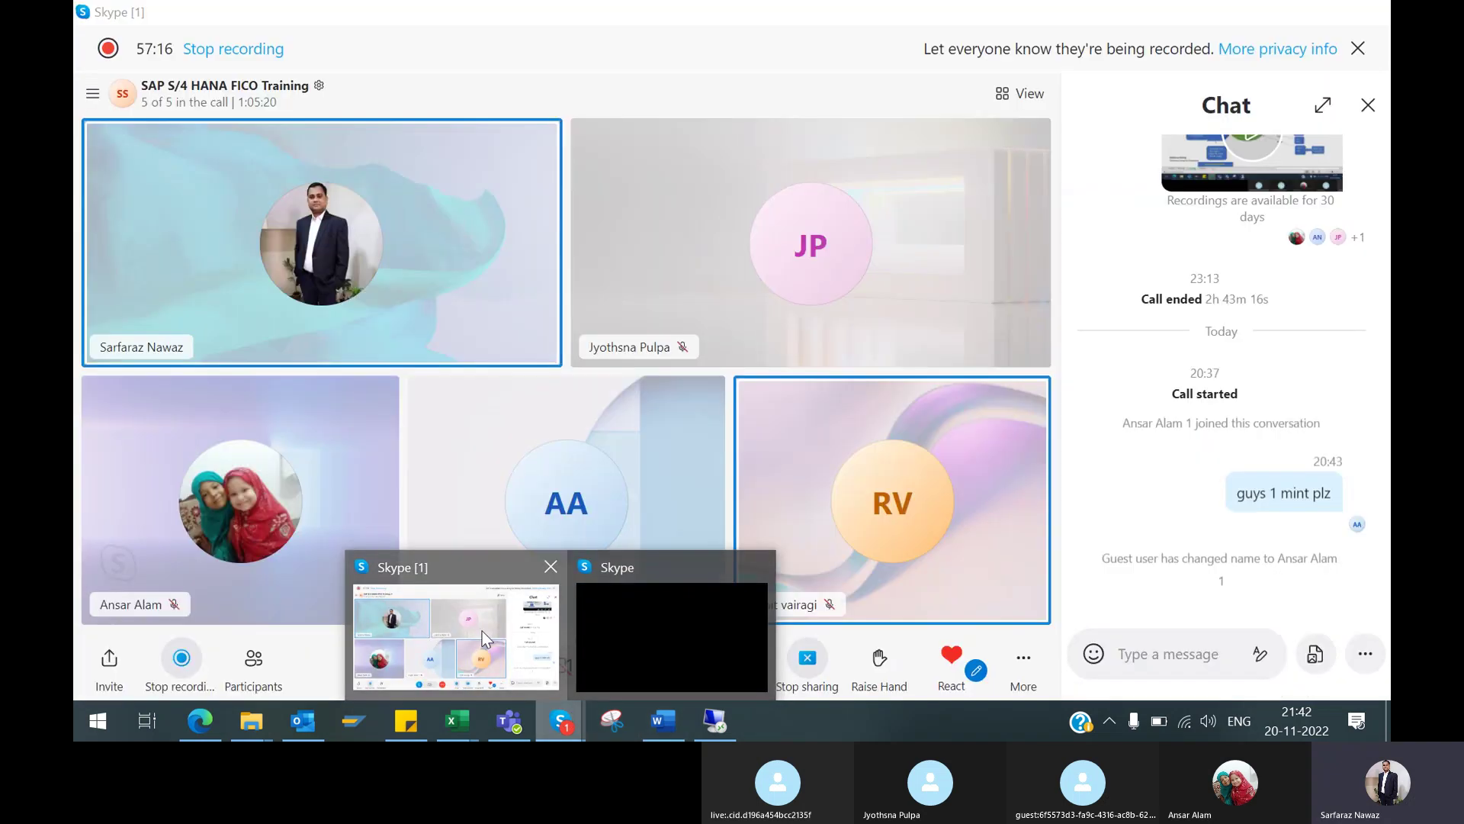
click(562, 724)
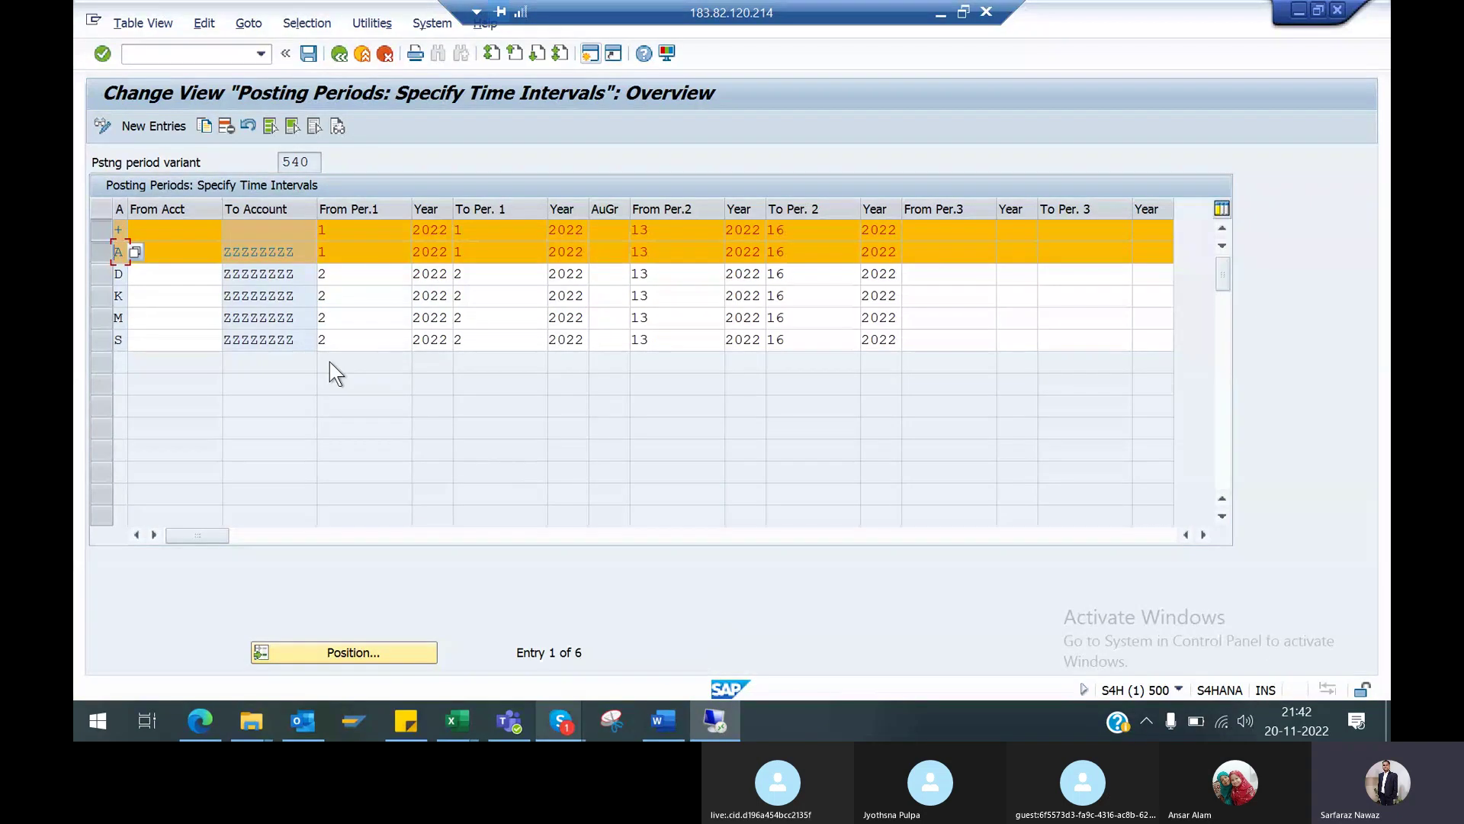
mouse_move(566, 723)
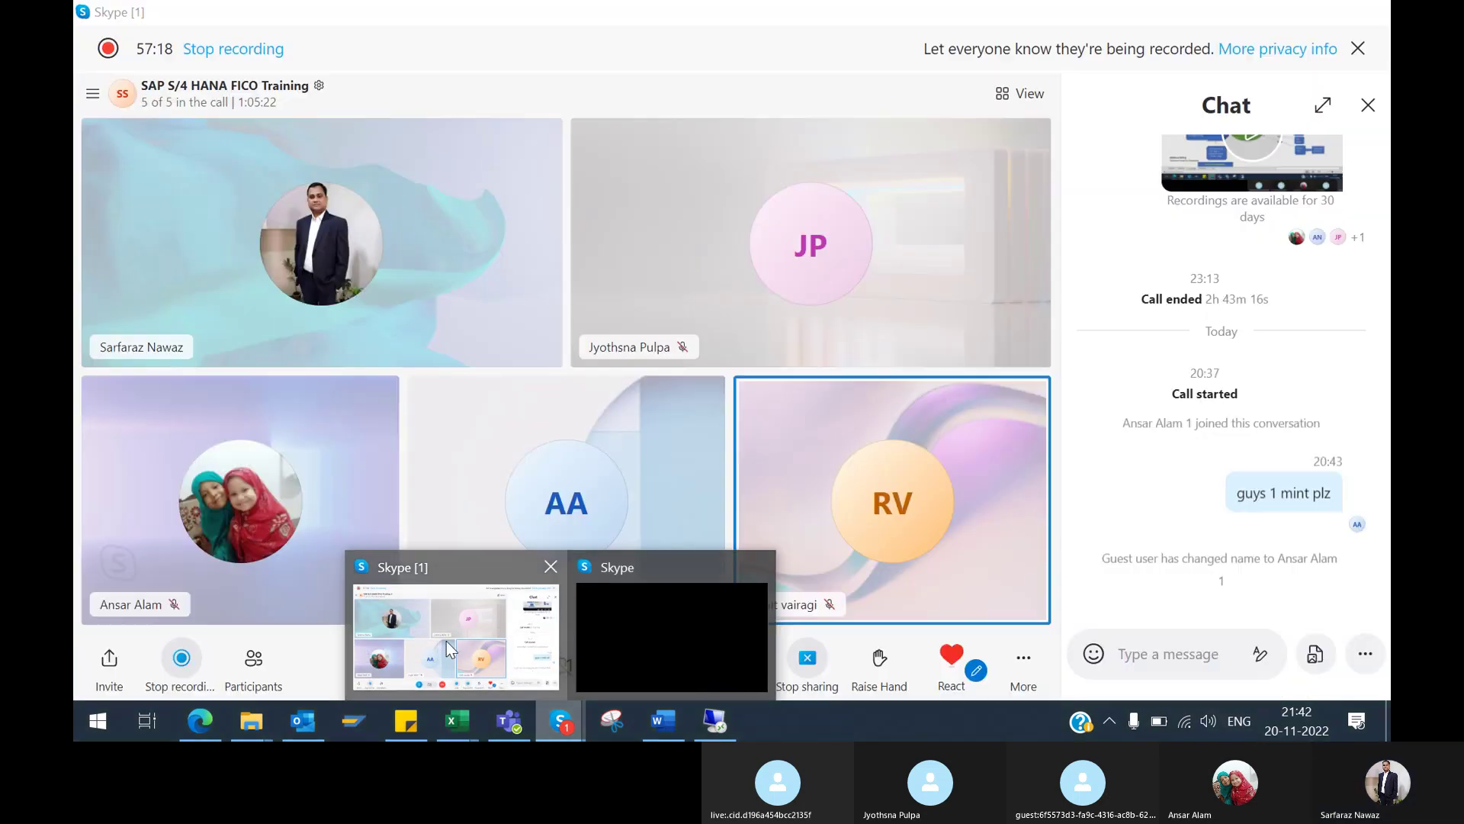
click(446, 640)
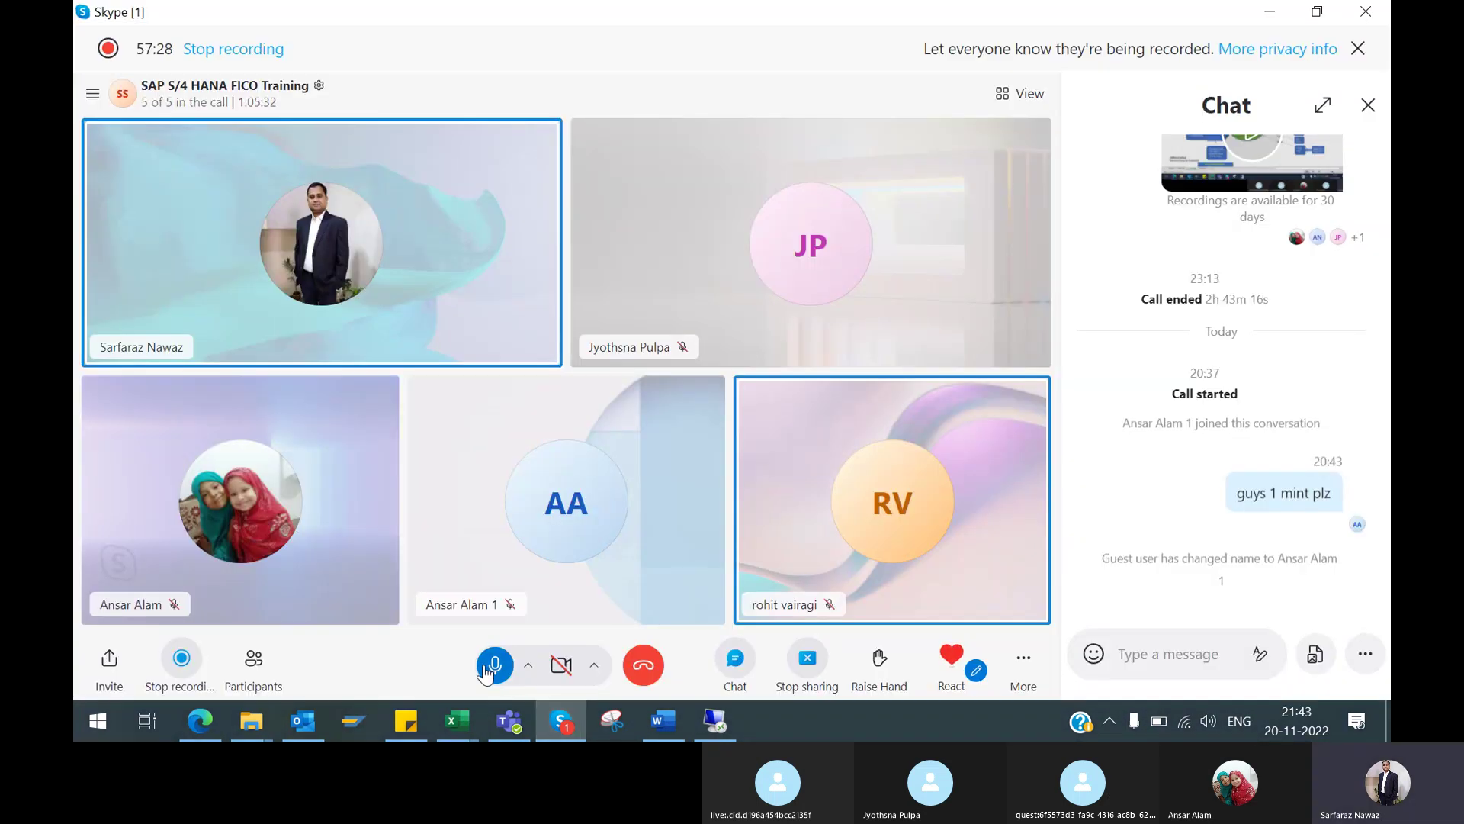
click(494, 665)
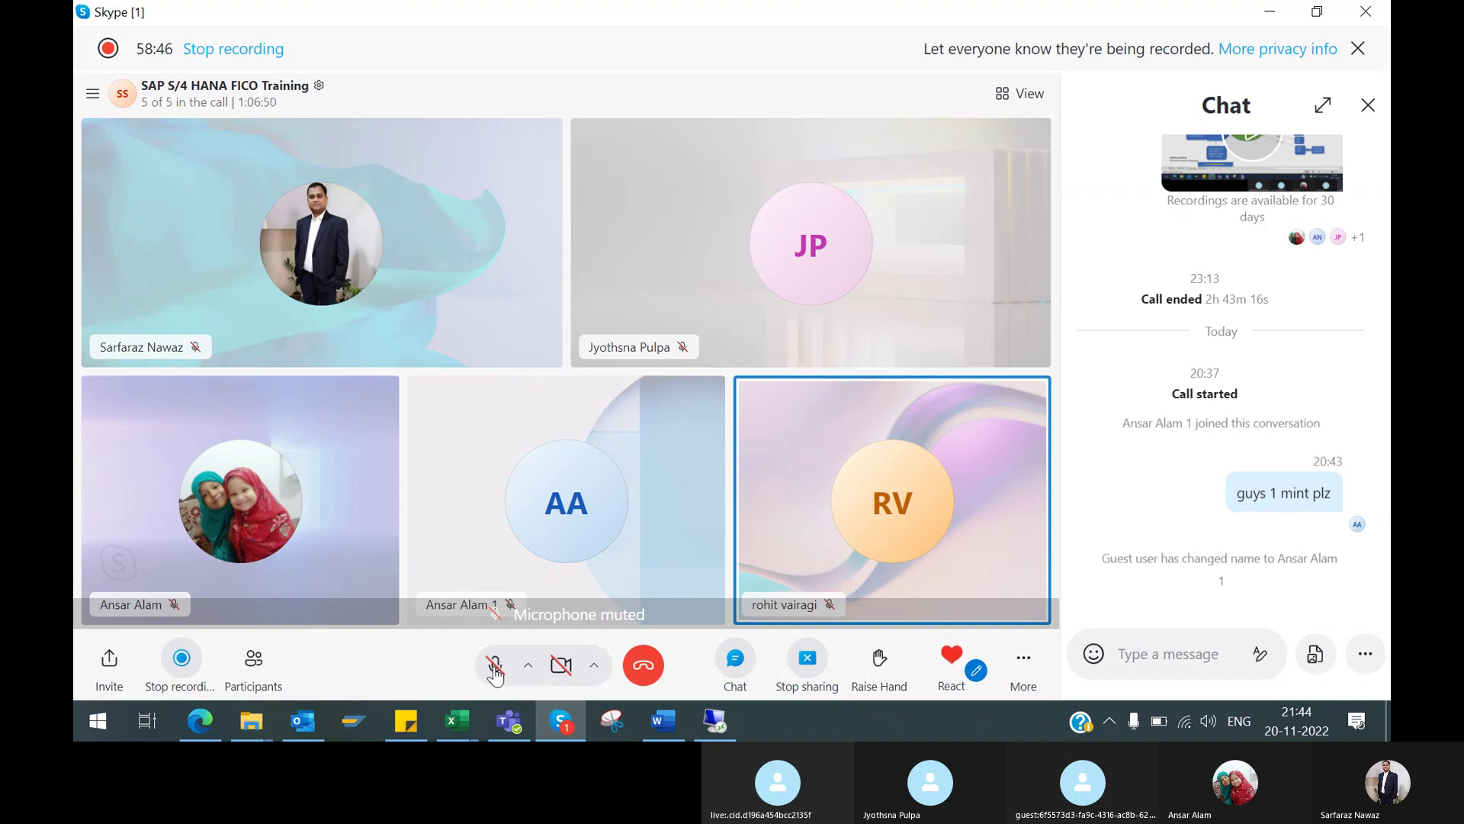
click(495, 668)
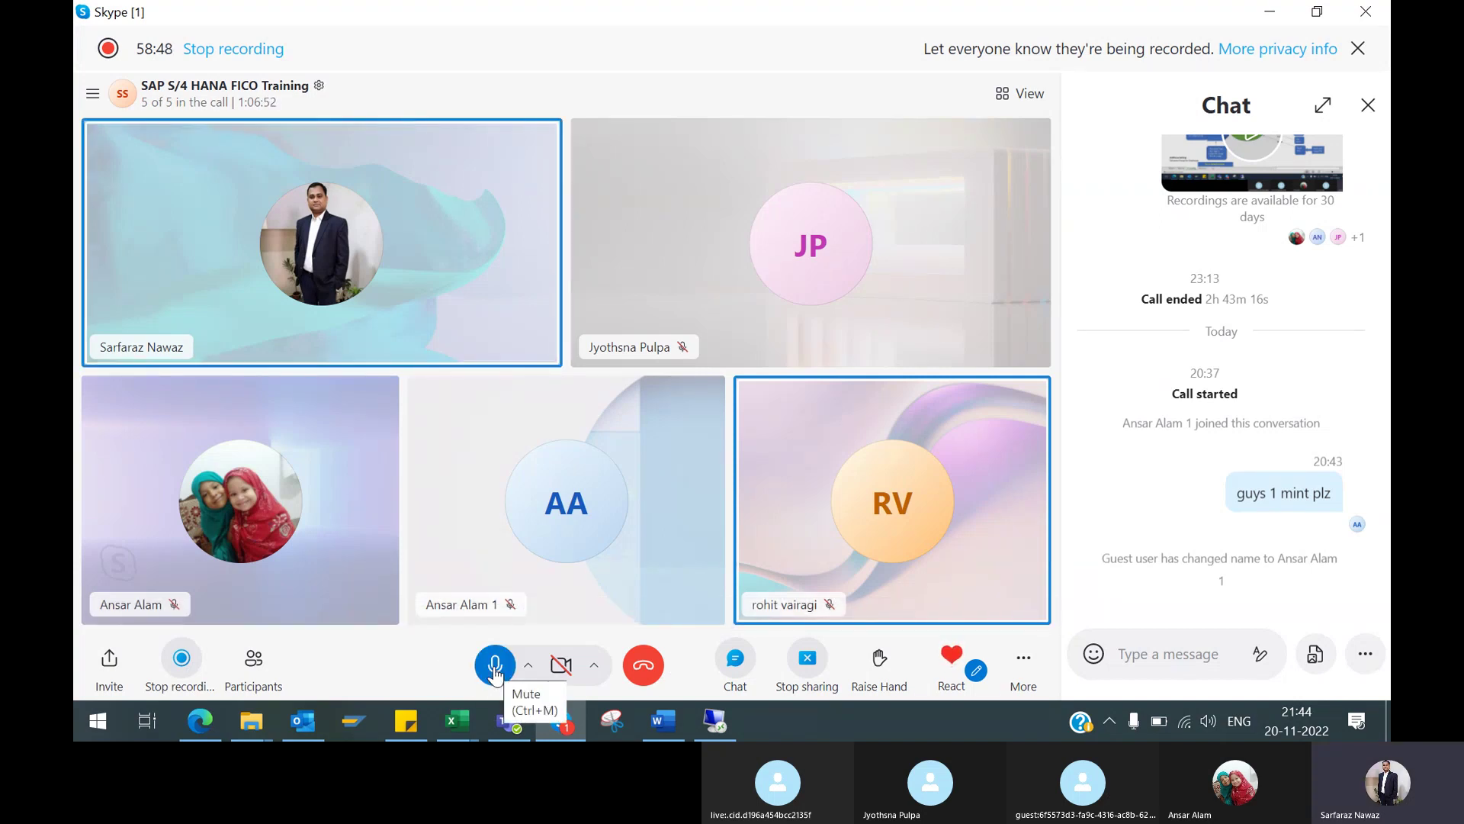
mouse_move(563, 734)
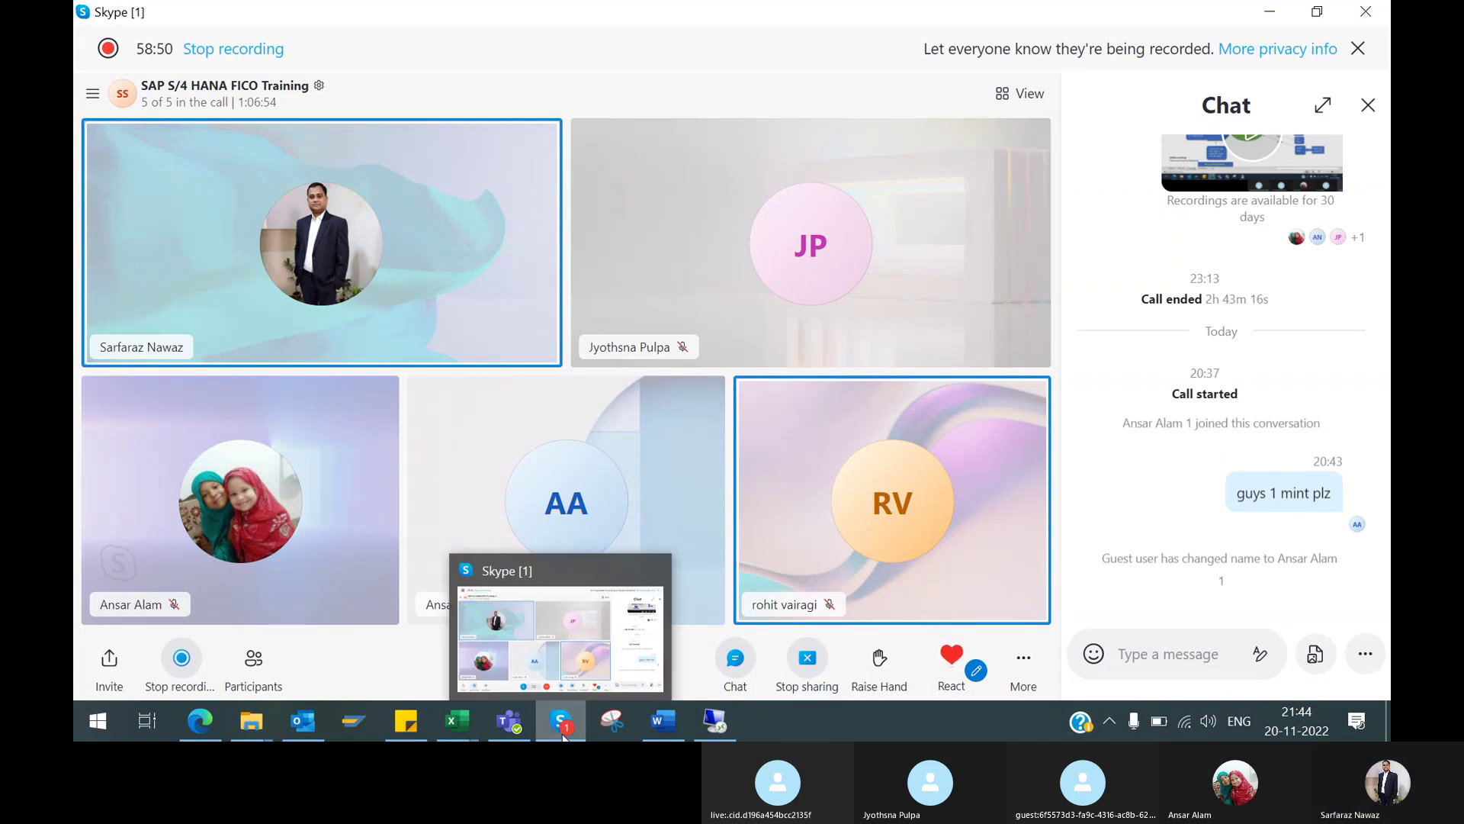
mouse_move(729, 720)
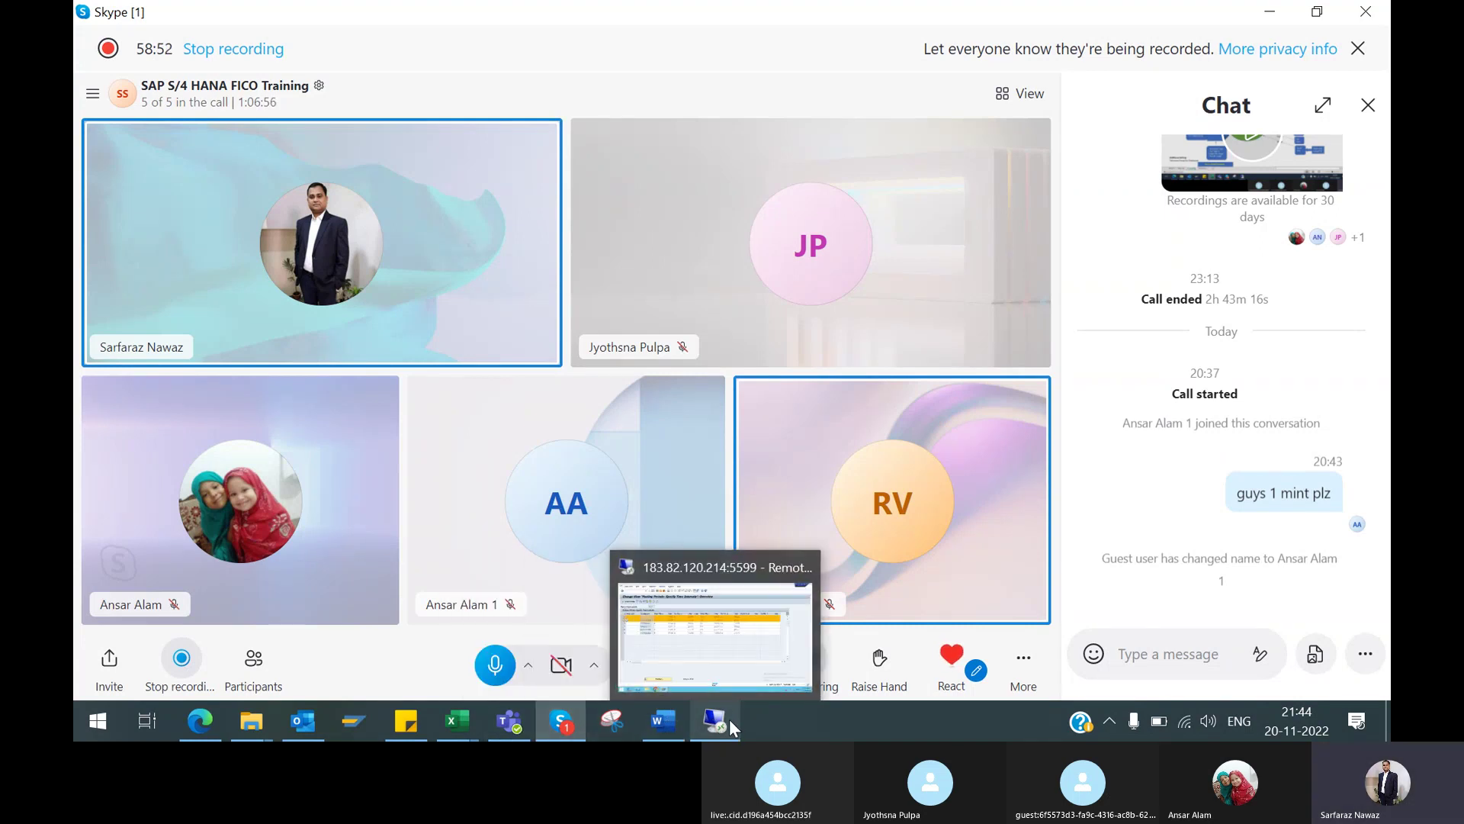
click(730, 632)
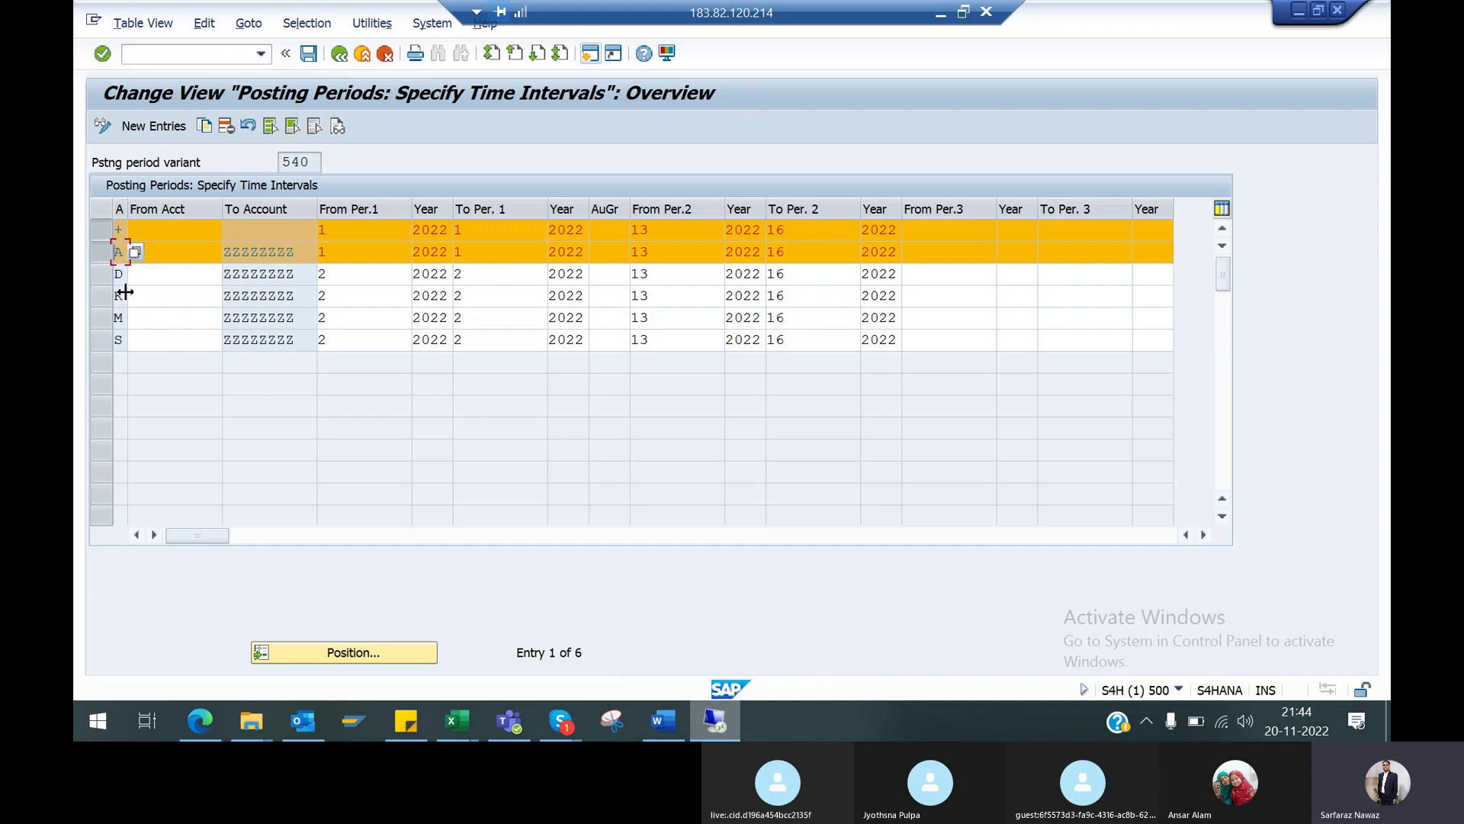
Examine the posting period intervals for account types +, A, D and K, leaving only the + row marked
click(101, 257)
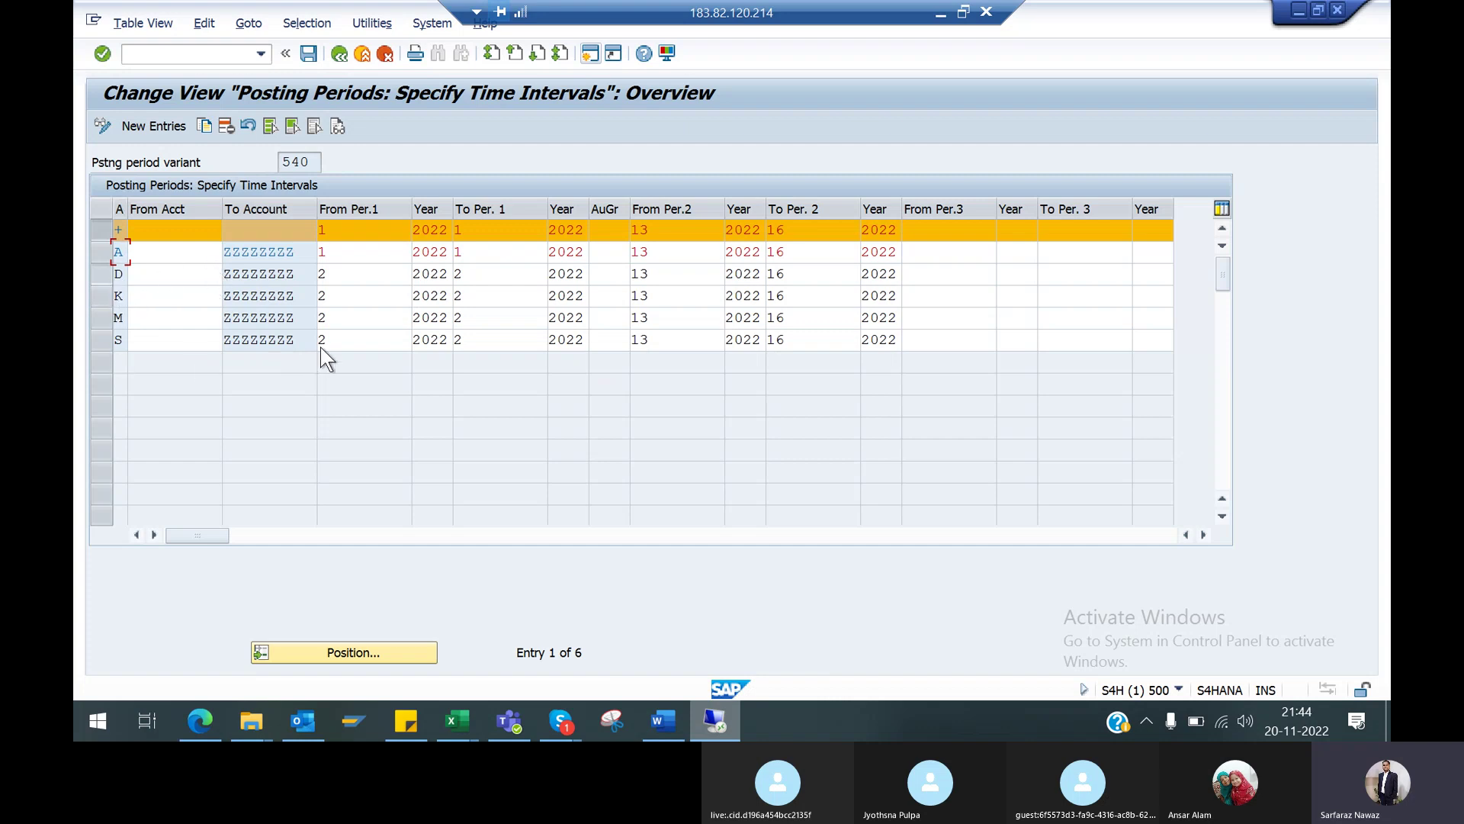
click(101, 274)
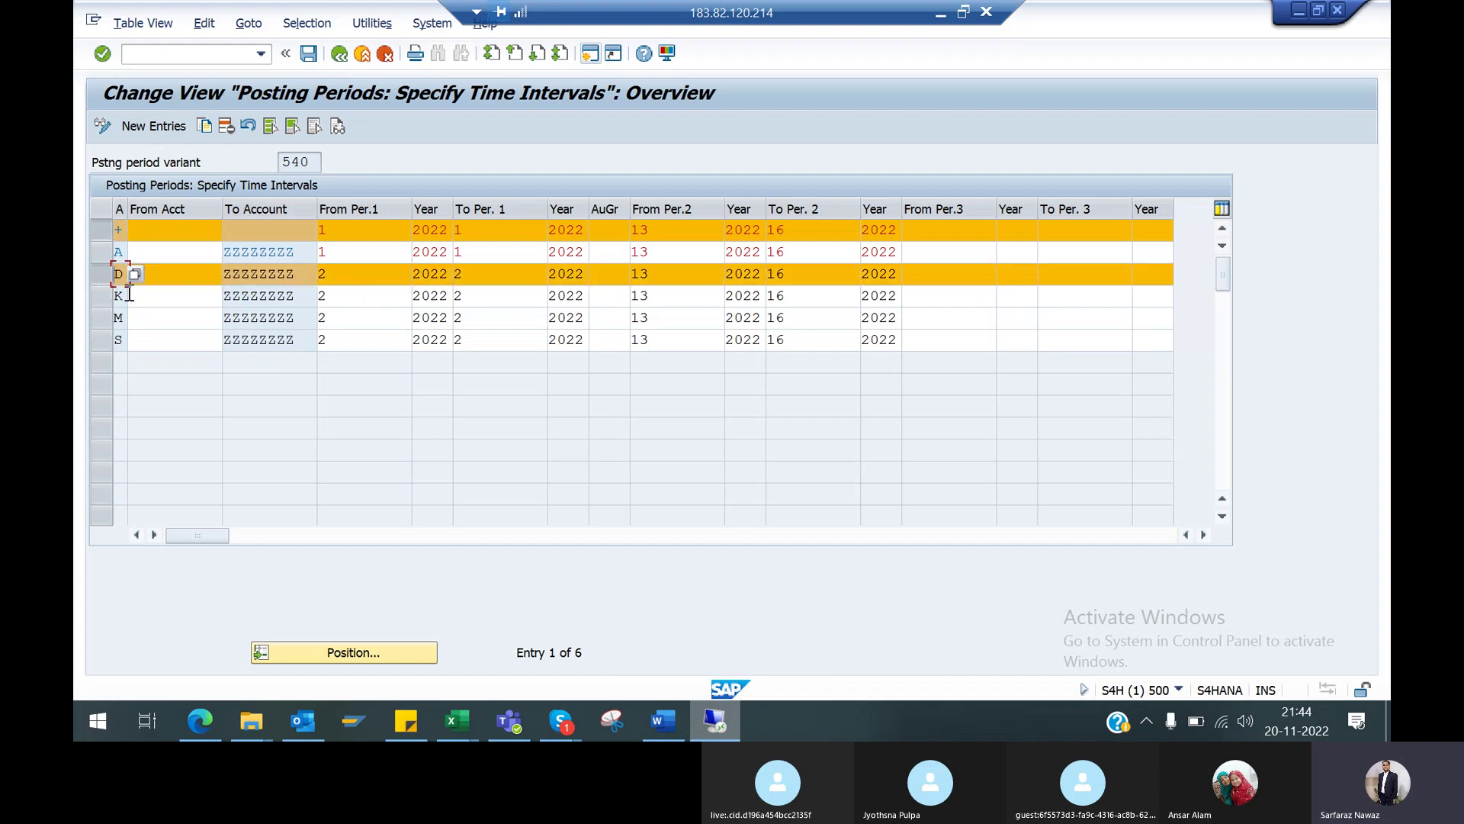
click(101, 298)
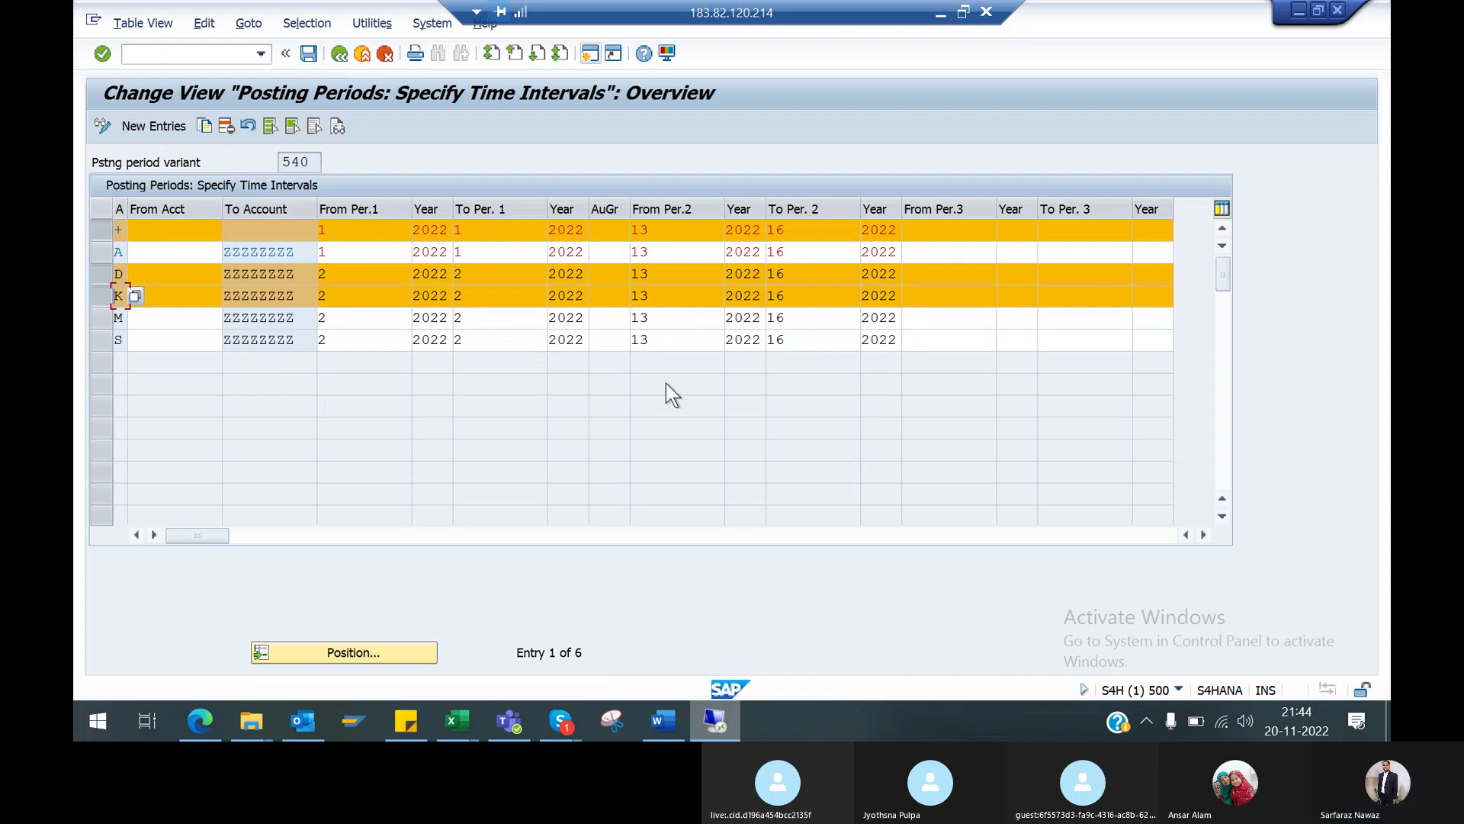
click(96, 272)
click(96, 298)
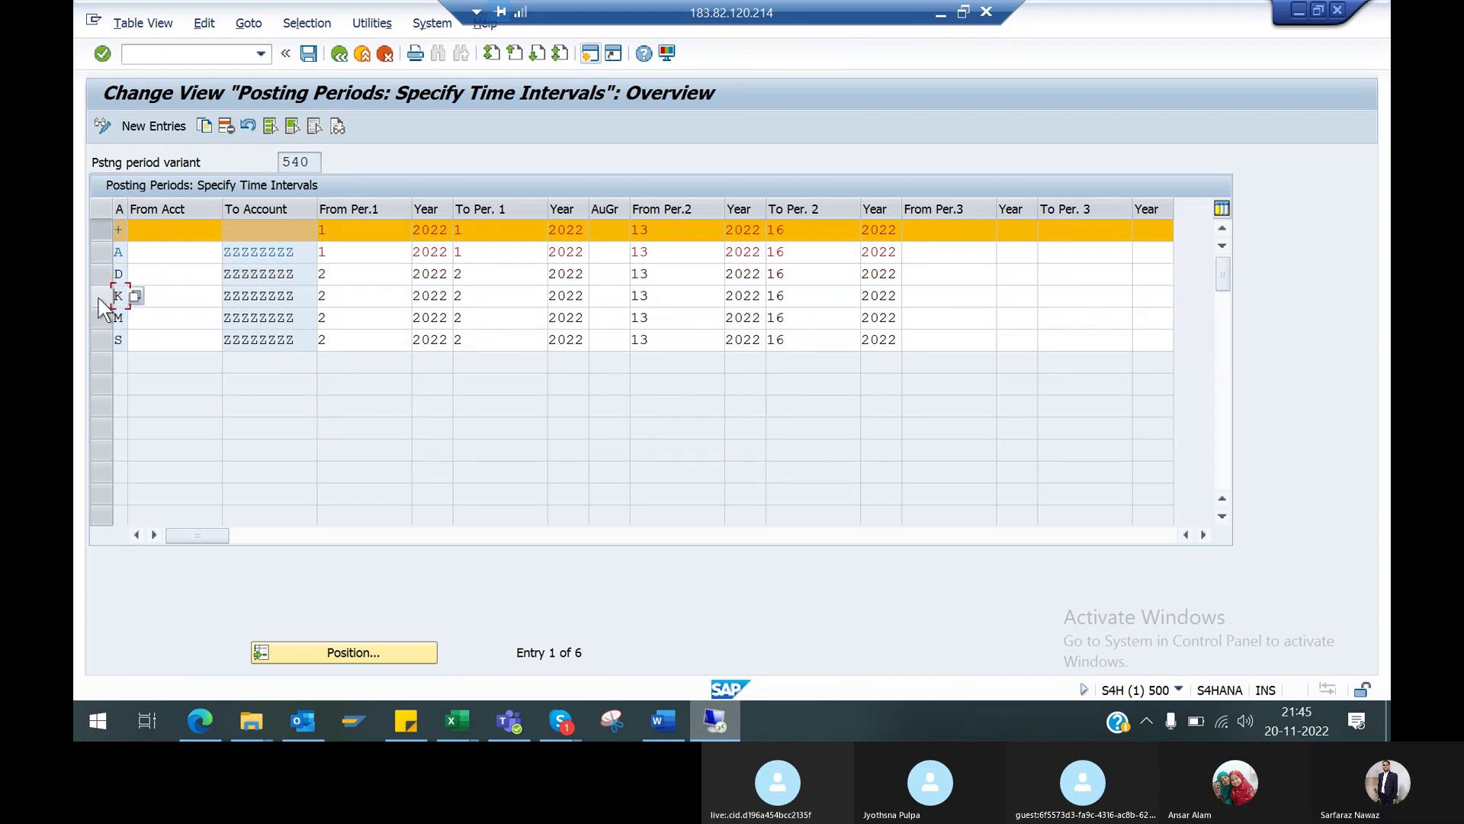
click(95, 227)
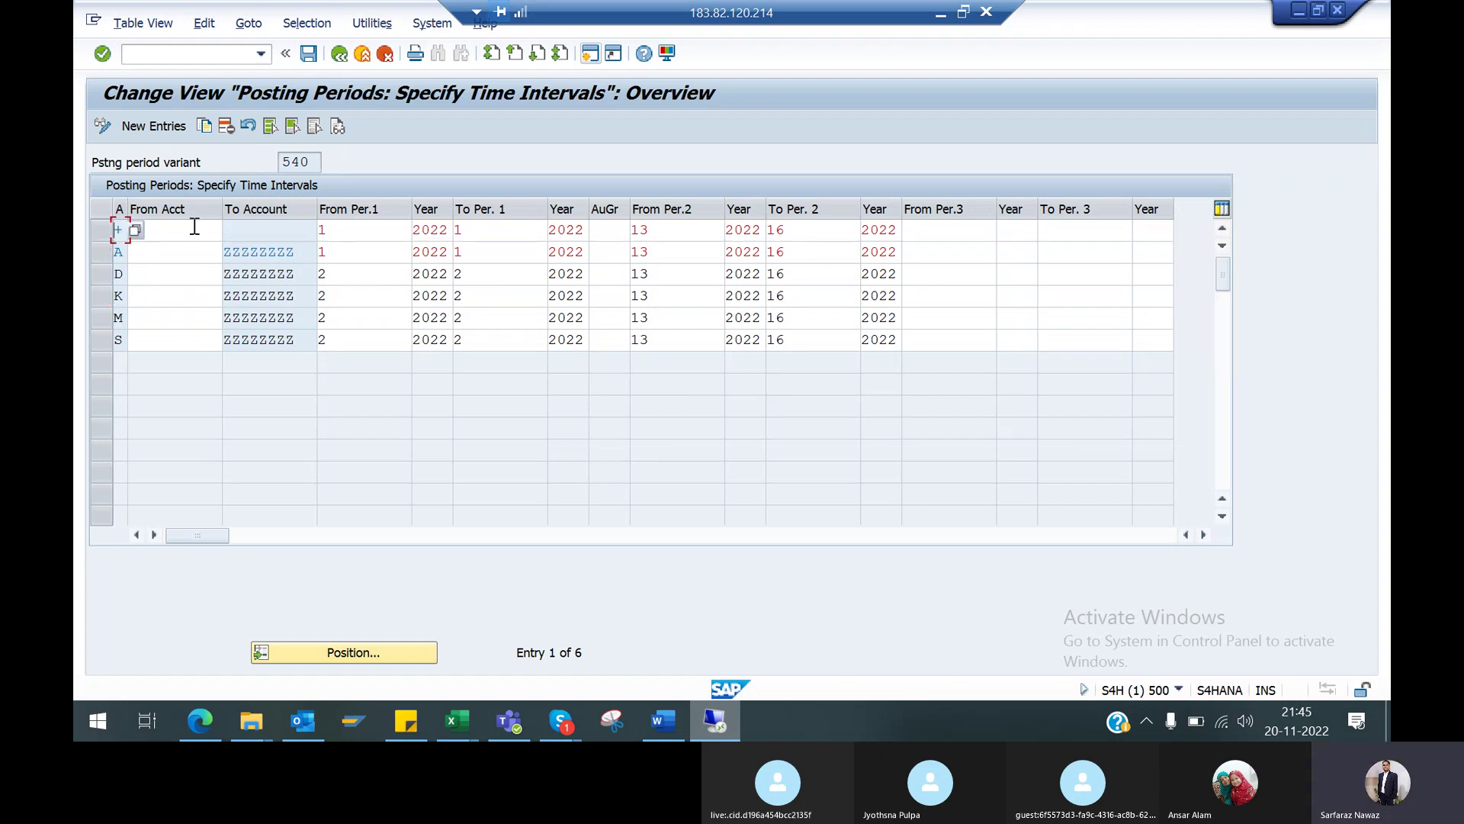
click(375, 233)
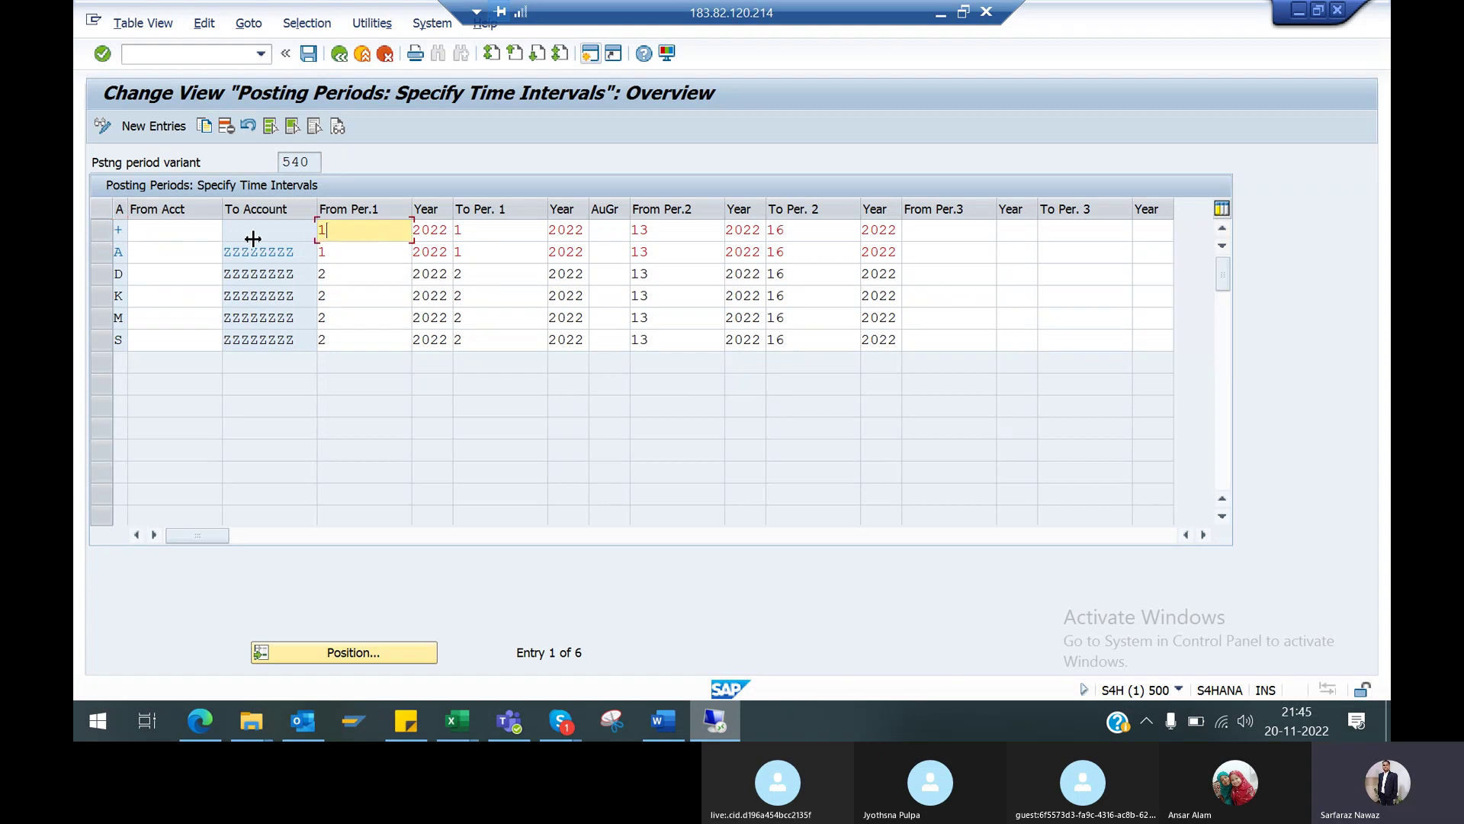
click(101, 231)
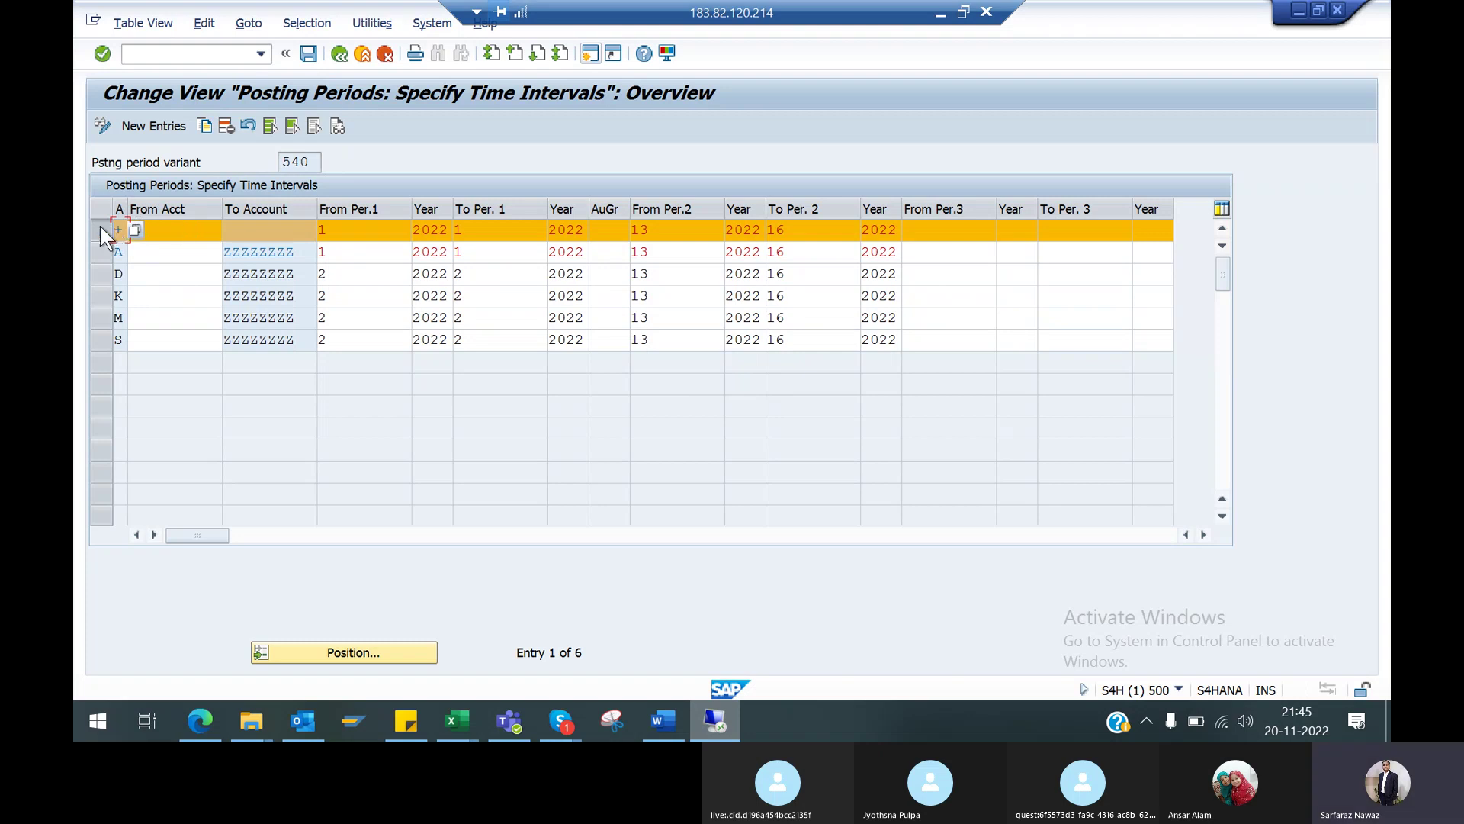
Examine the first posting period interval for account types + and A, then mark the + and S rows for comparison
click(94, 226)
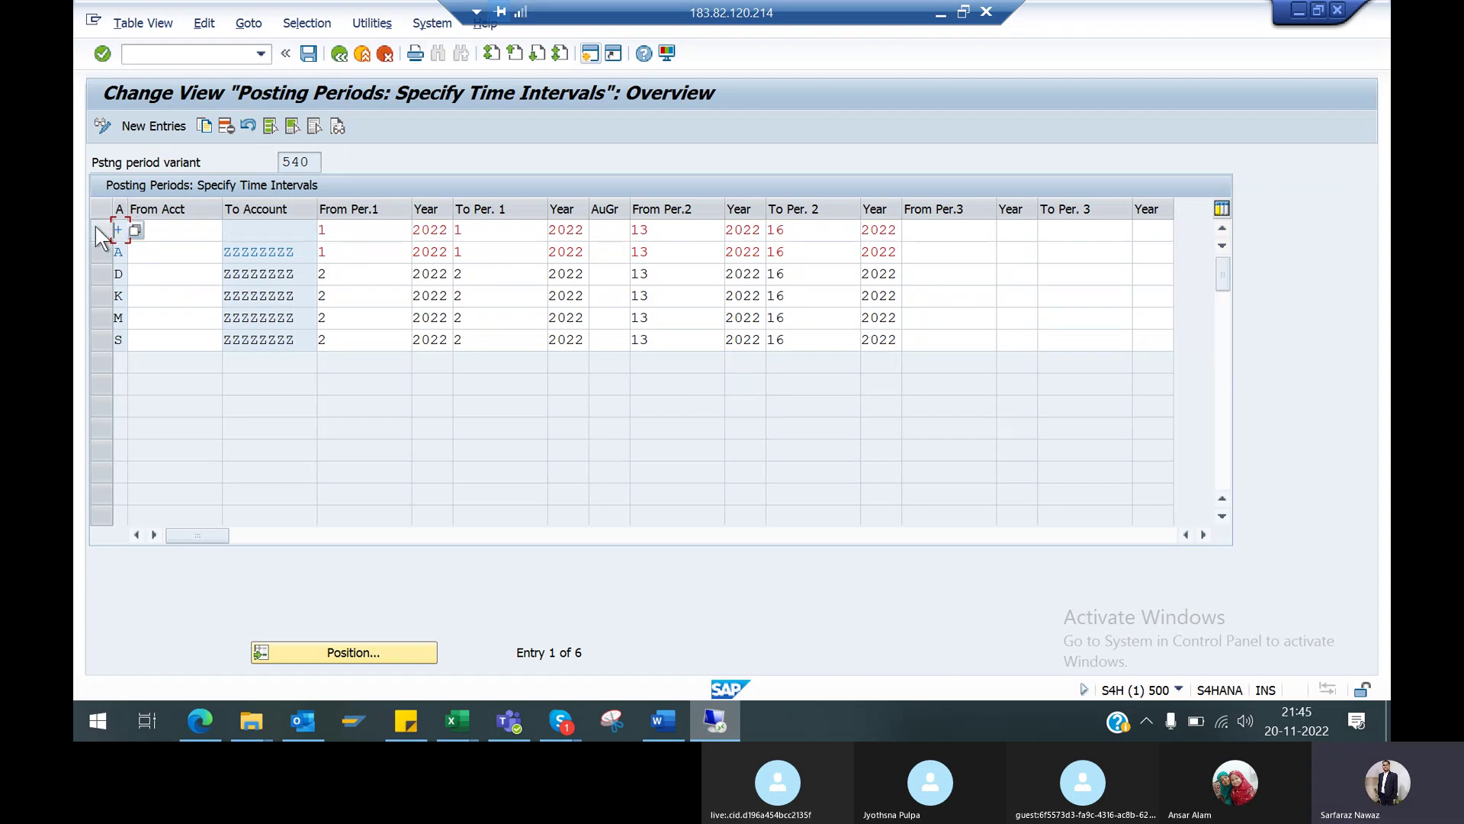
click(95, 226)
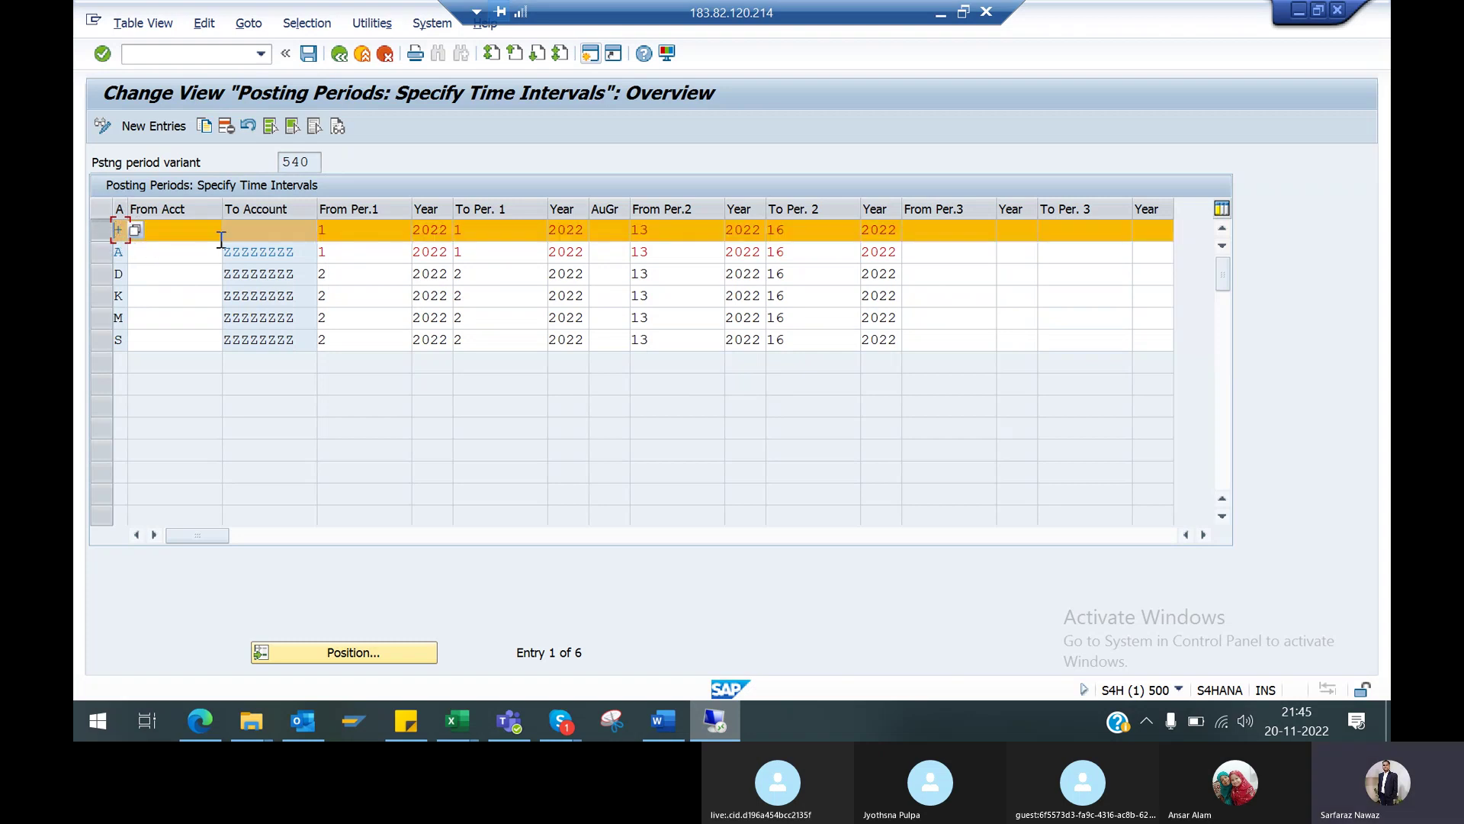
click(98, 249)
click(107, 252)
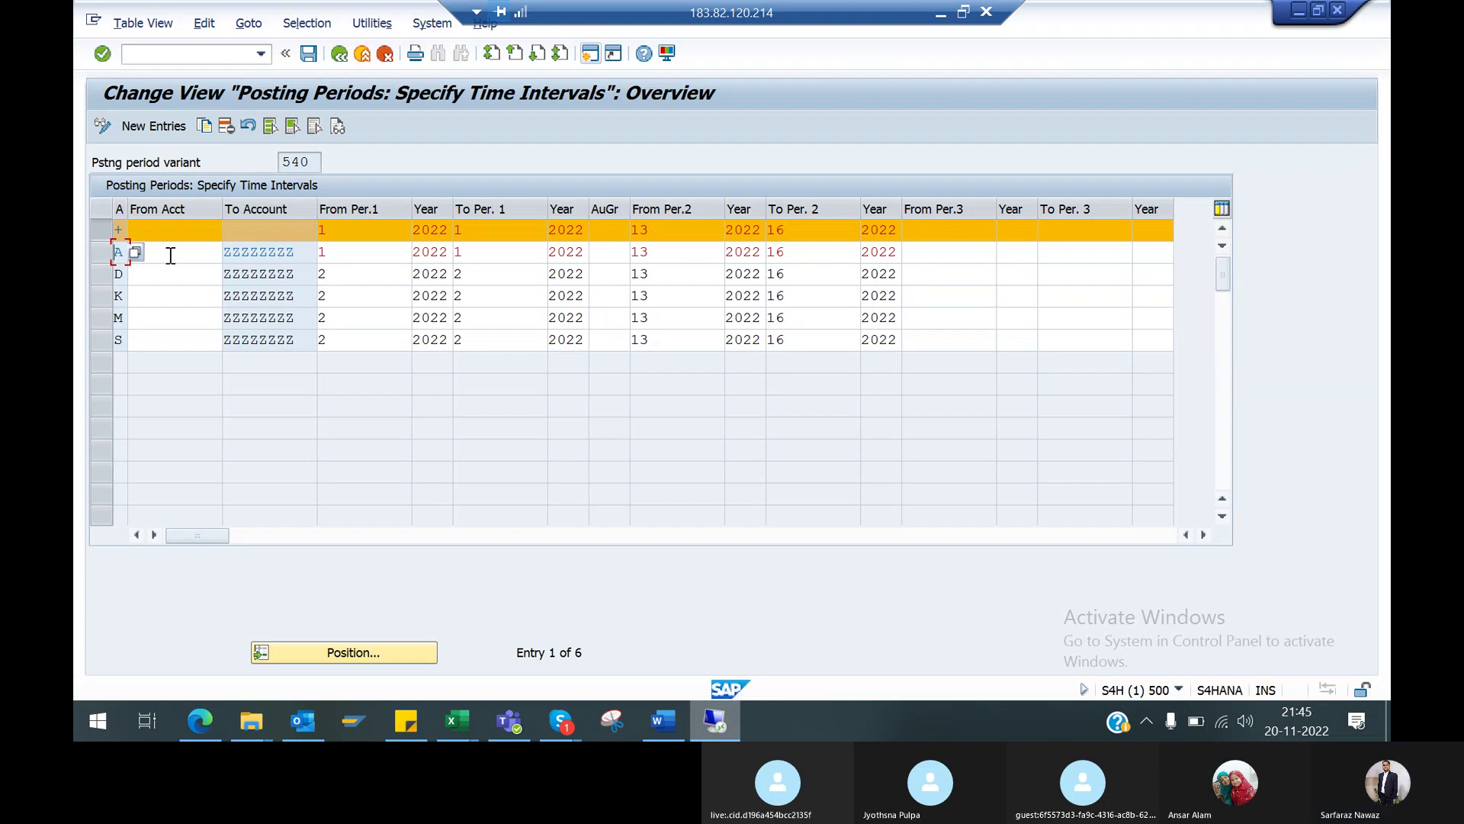
click(99, 230)
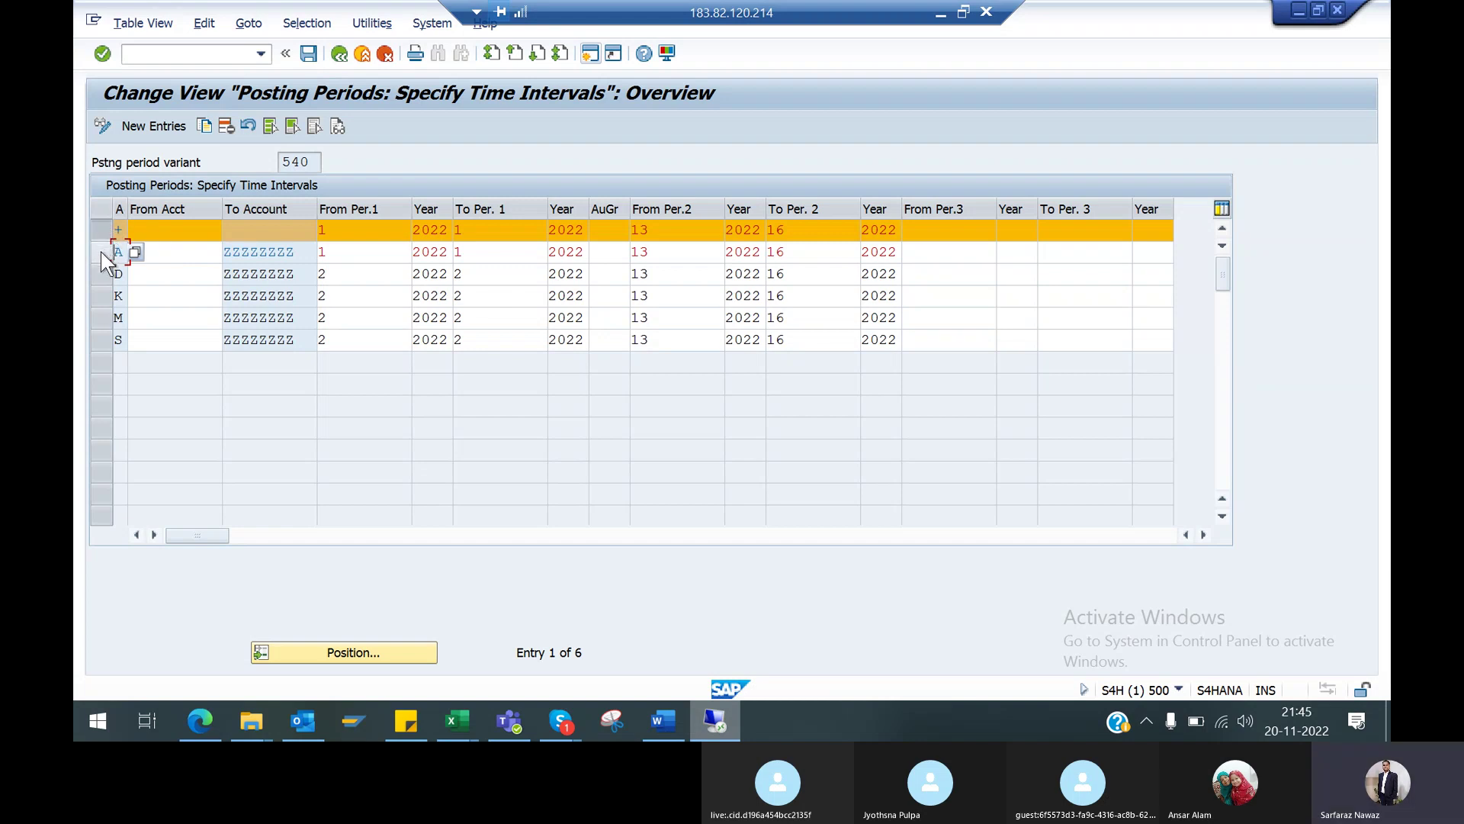
click(102, 254)
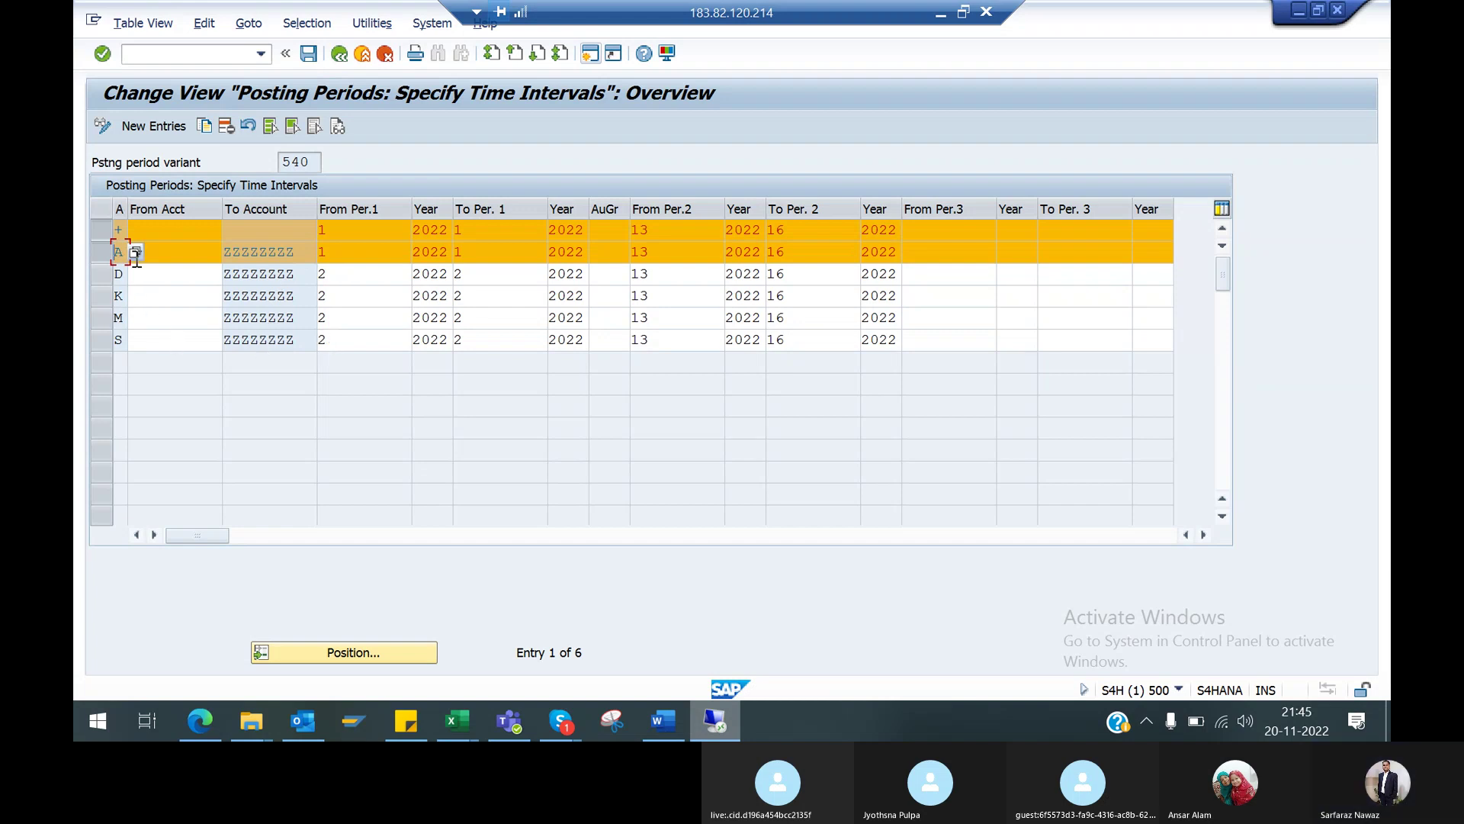
click(346, 233)
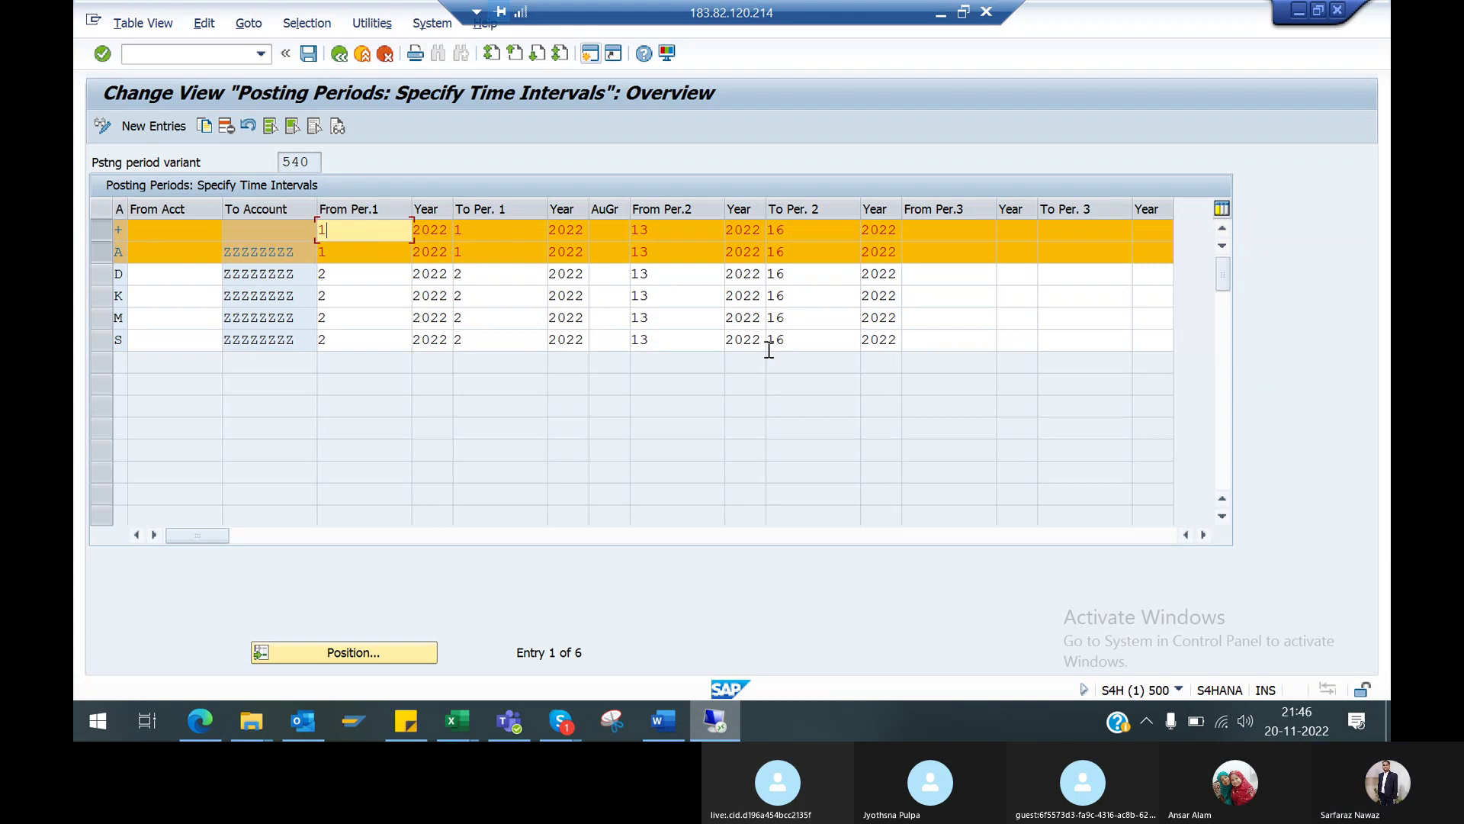
click(108, 230)
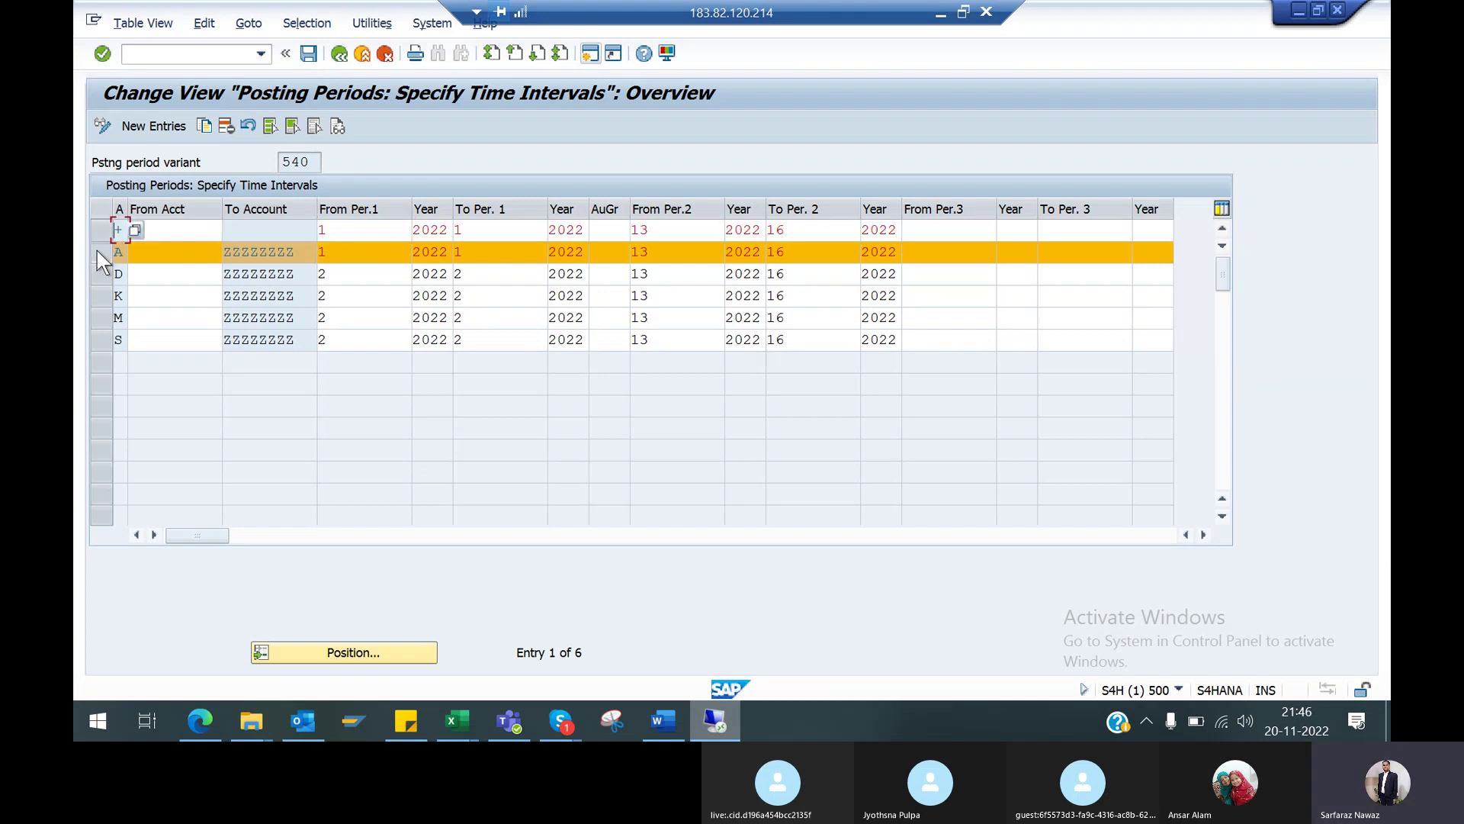
click(97, 250)
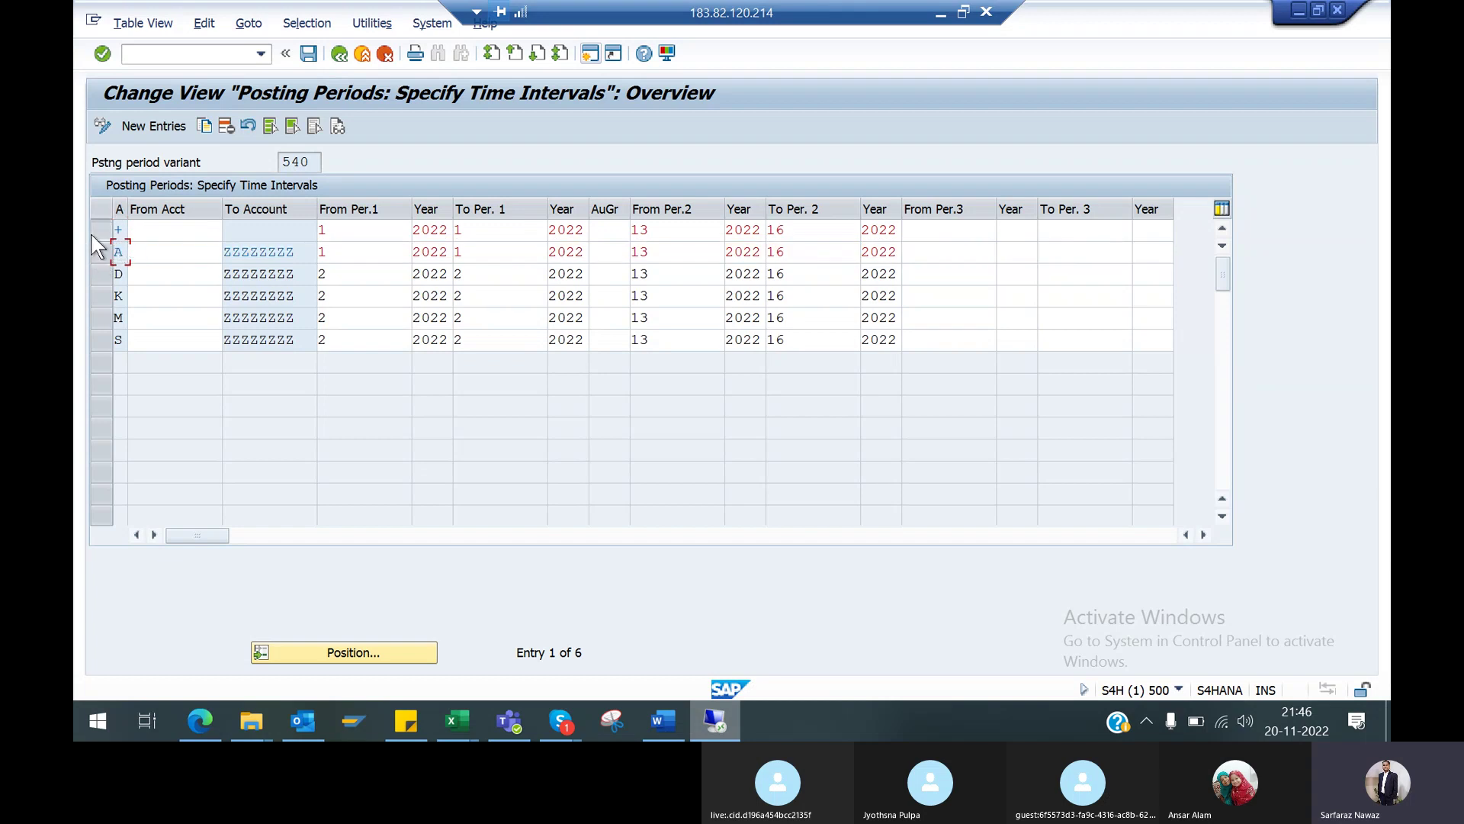
click(93, 236)
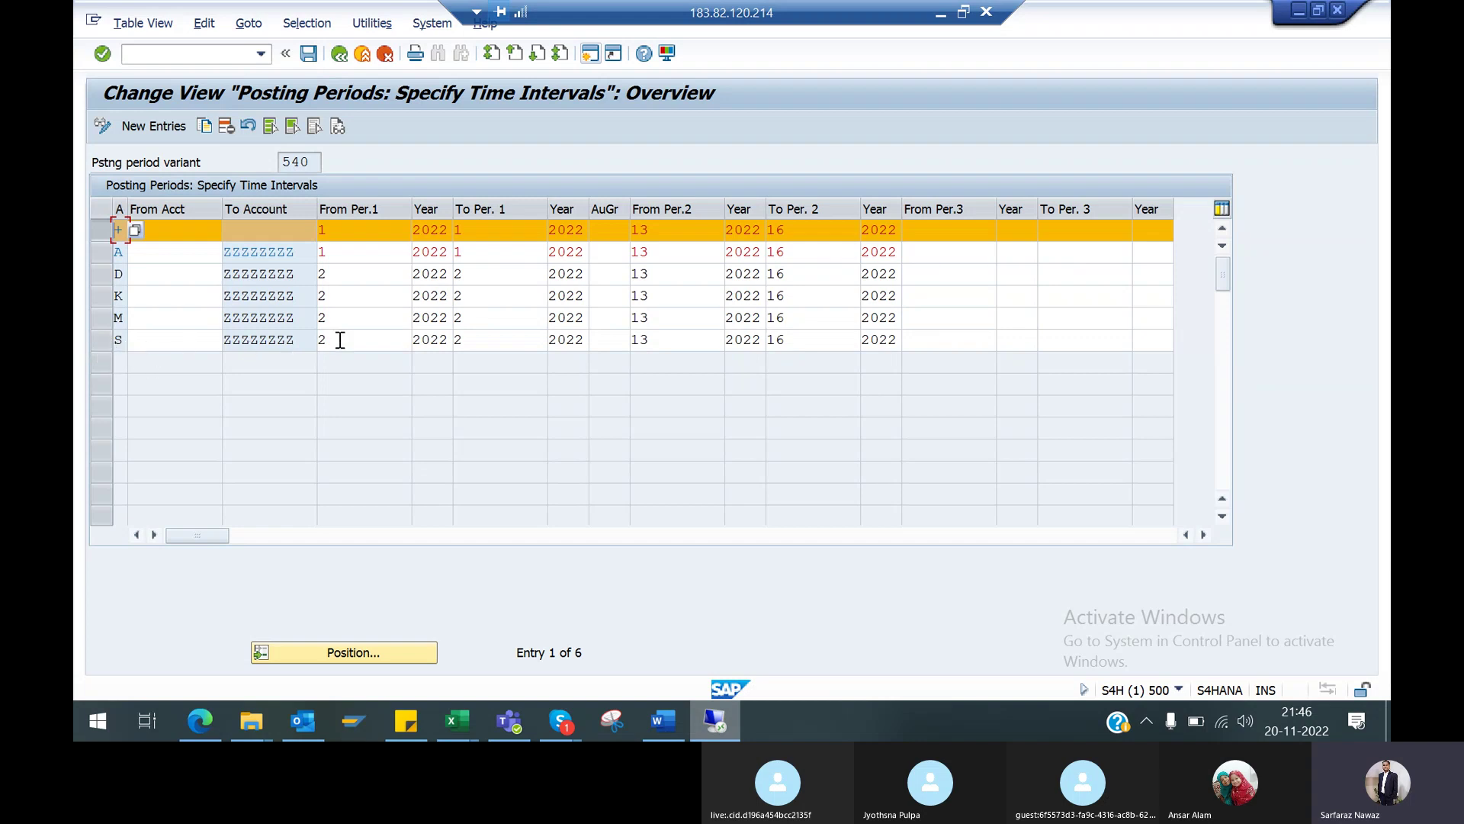
click(107, 341)
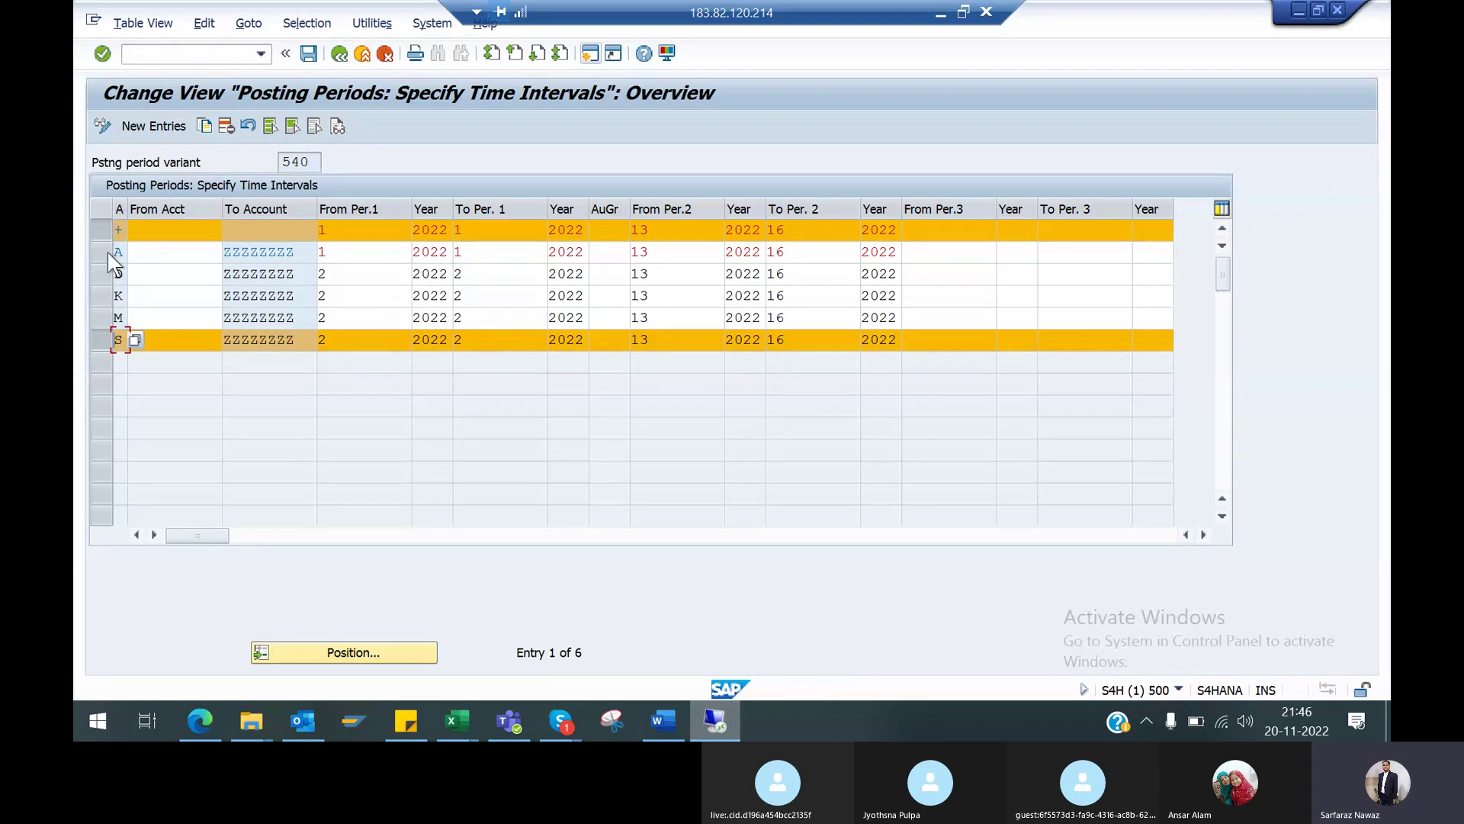
Set From Per.1 to 2 for account type A and clear all row markings in the table
click(338, 258)
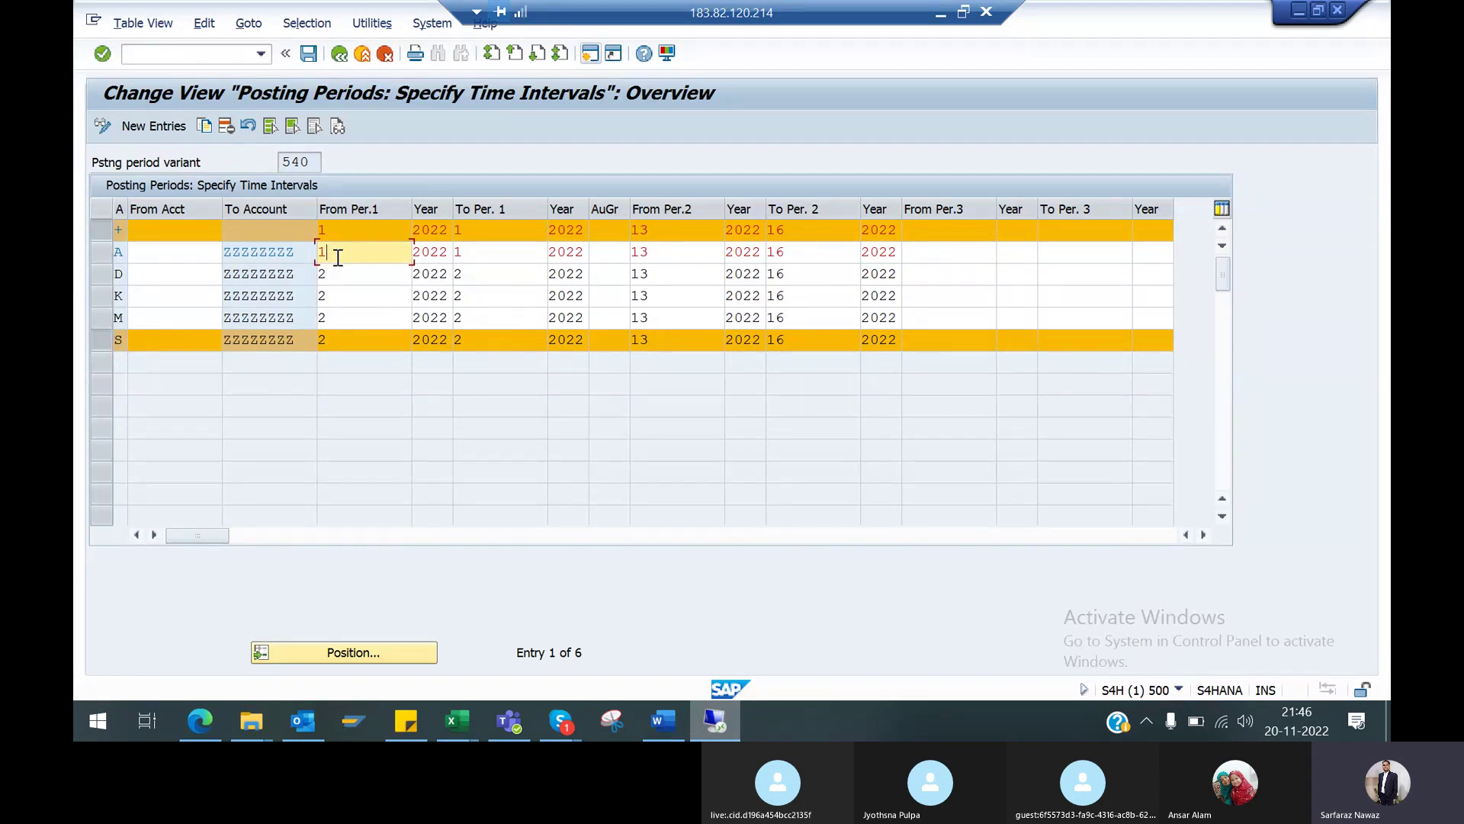
key(BackSpace)
text(2)
click(101, 245)
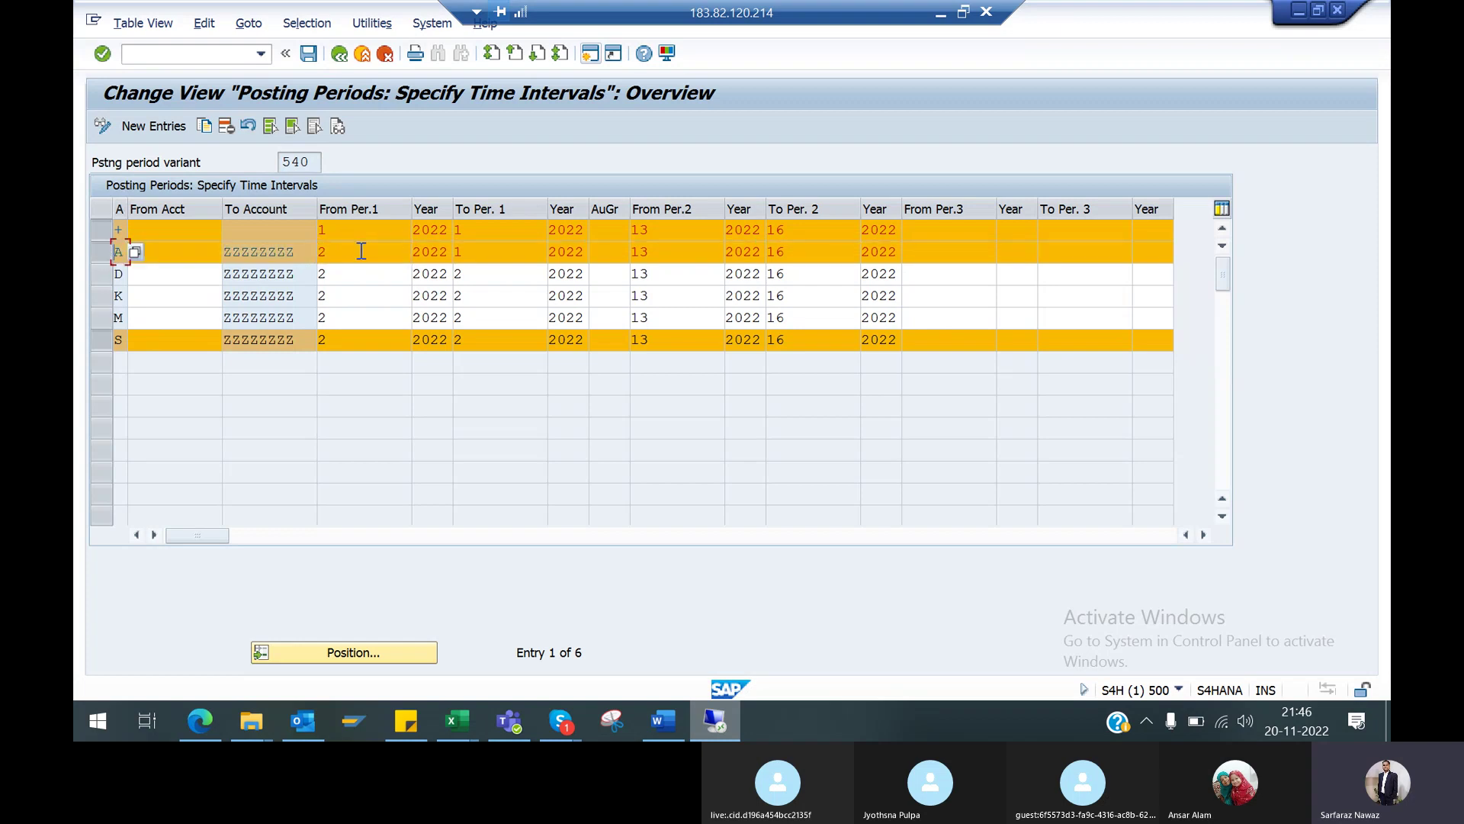
click(98, 245)
click(101, 229)
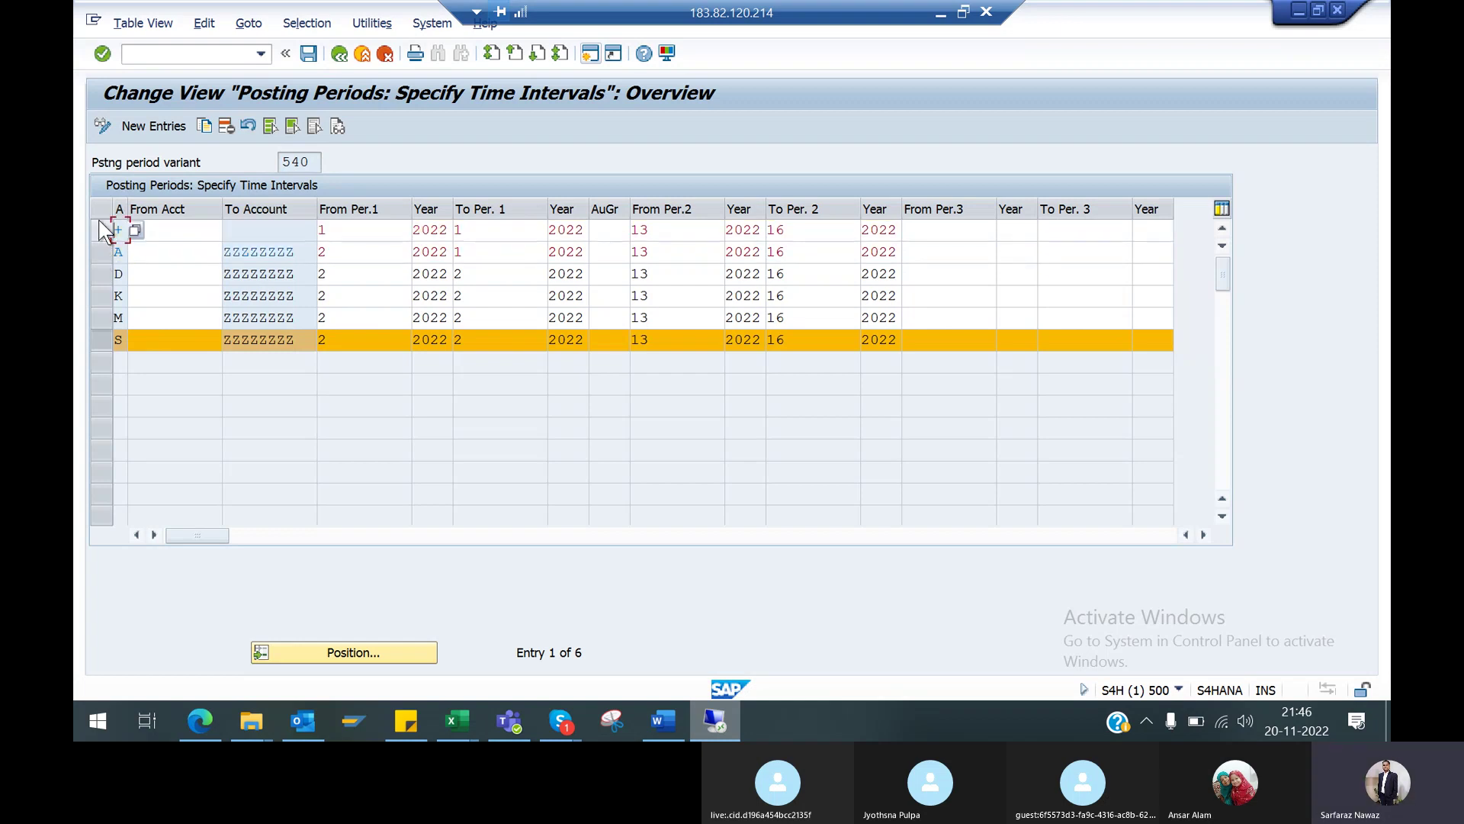
click(96, 333)
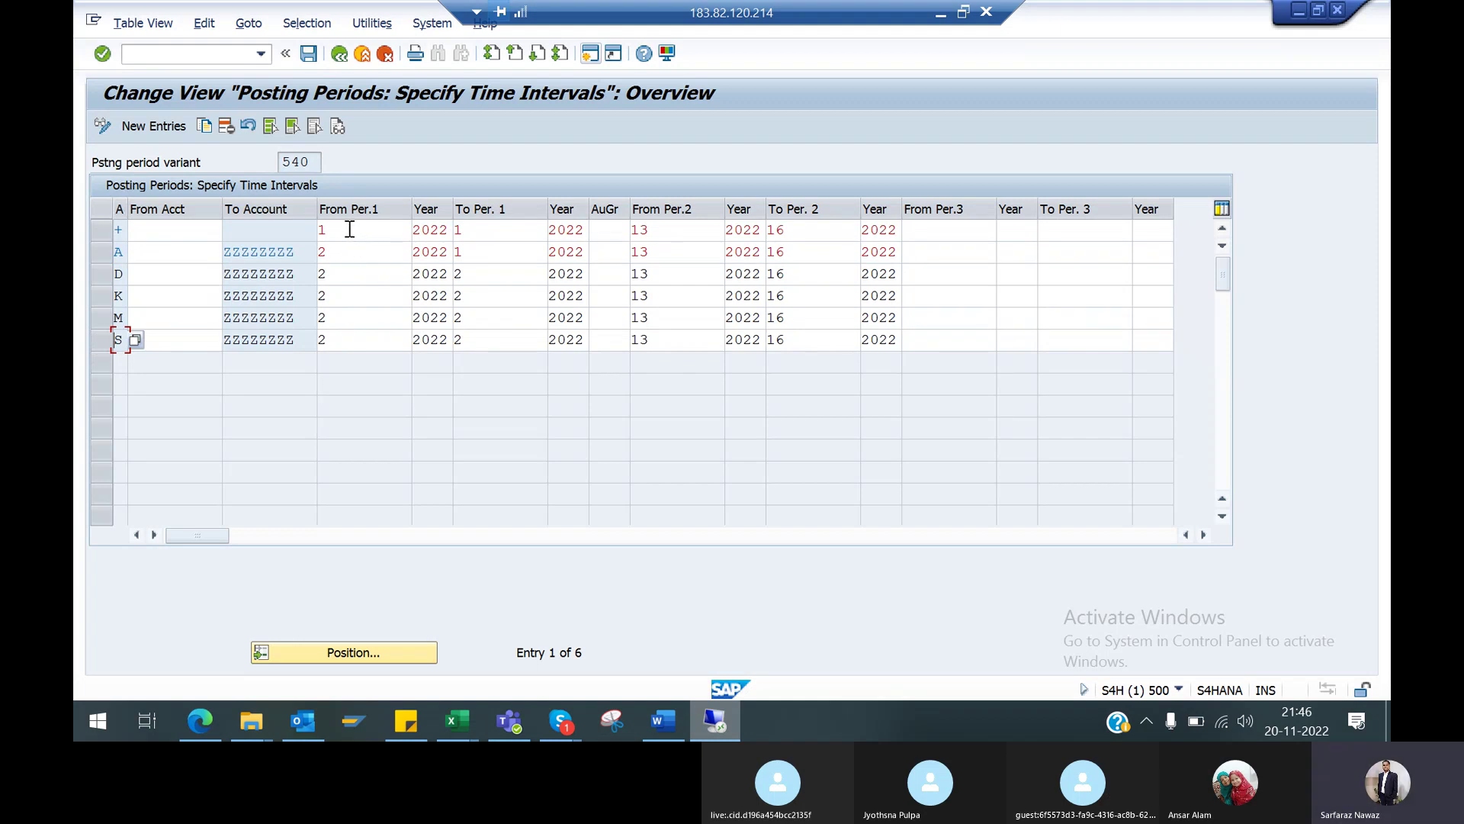
Set To Per. 1 to 12 for account type +, keeping From Per.1 at 1
click(350, 229)
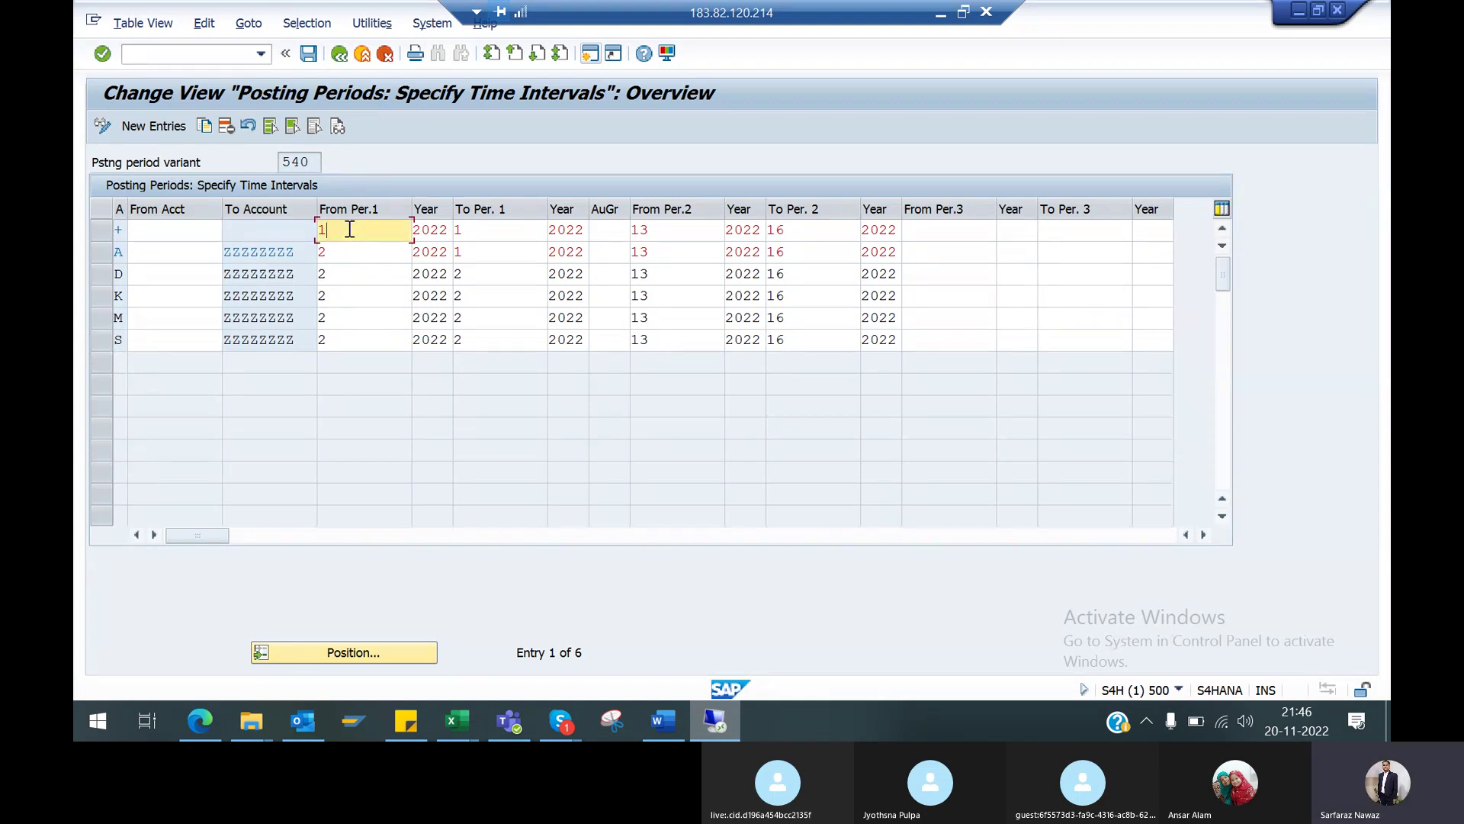
key(Tab)
key(Tab)
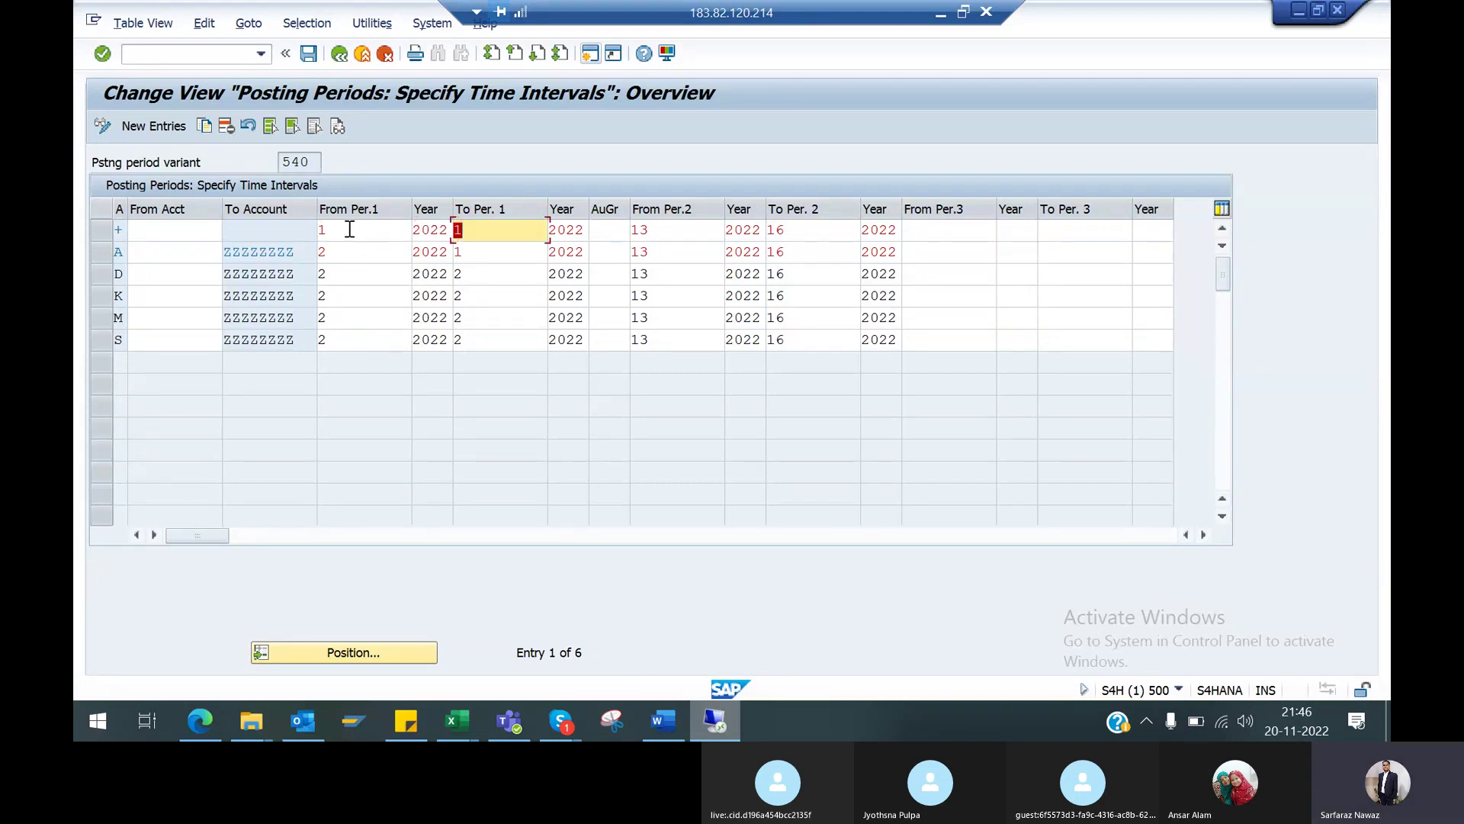
text(12)
click(350, 240)
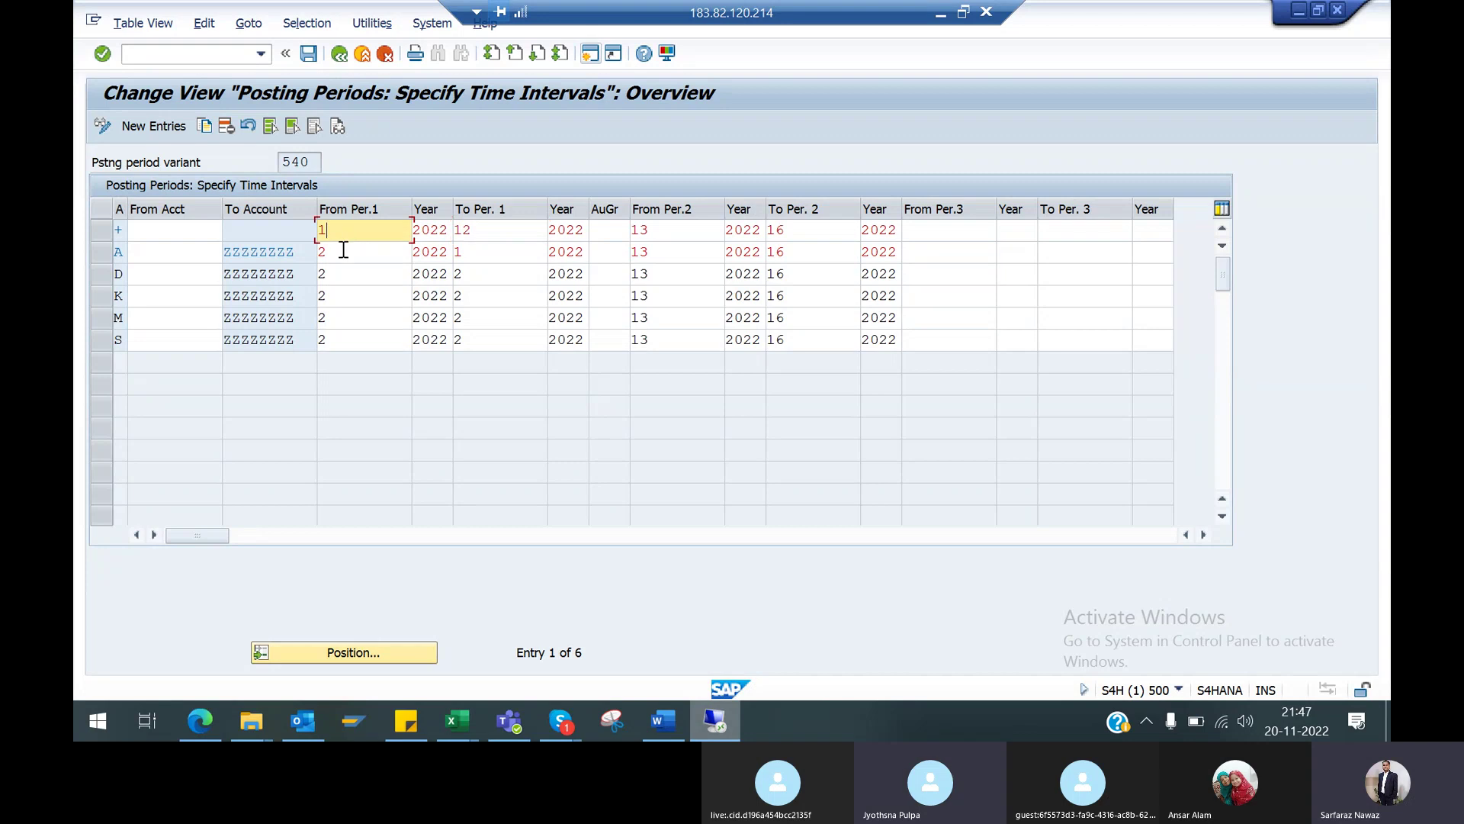
Set From Per.1 to 1 and To Per. 1 to 12 for account type A
click(343, 250)
text(1)
key(Tab)
key(Tab)
text(12)
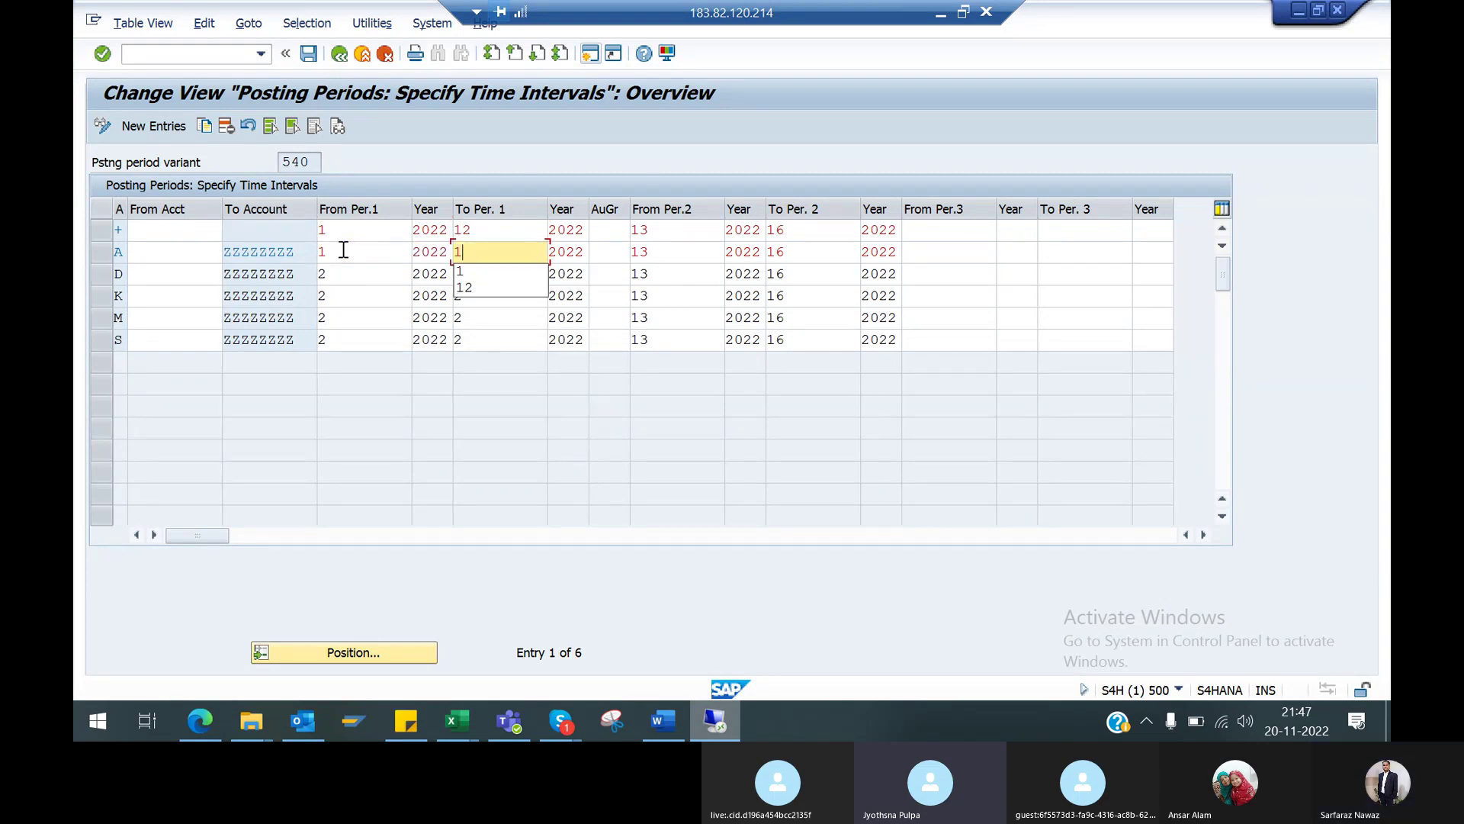
Set From Per.1 to 1 for account type D, and leave its row unmarked
click(331, 274)
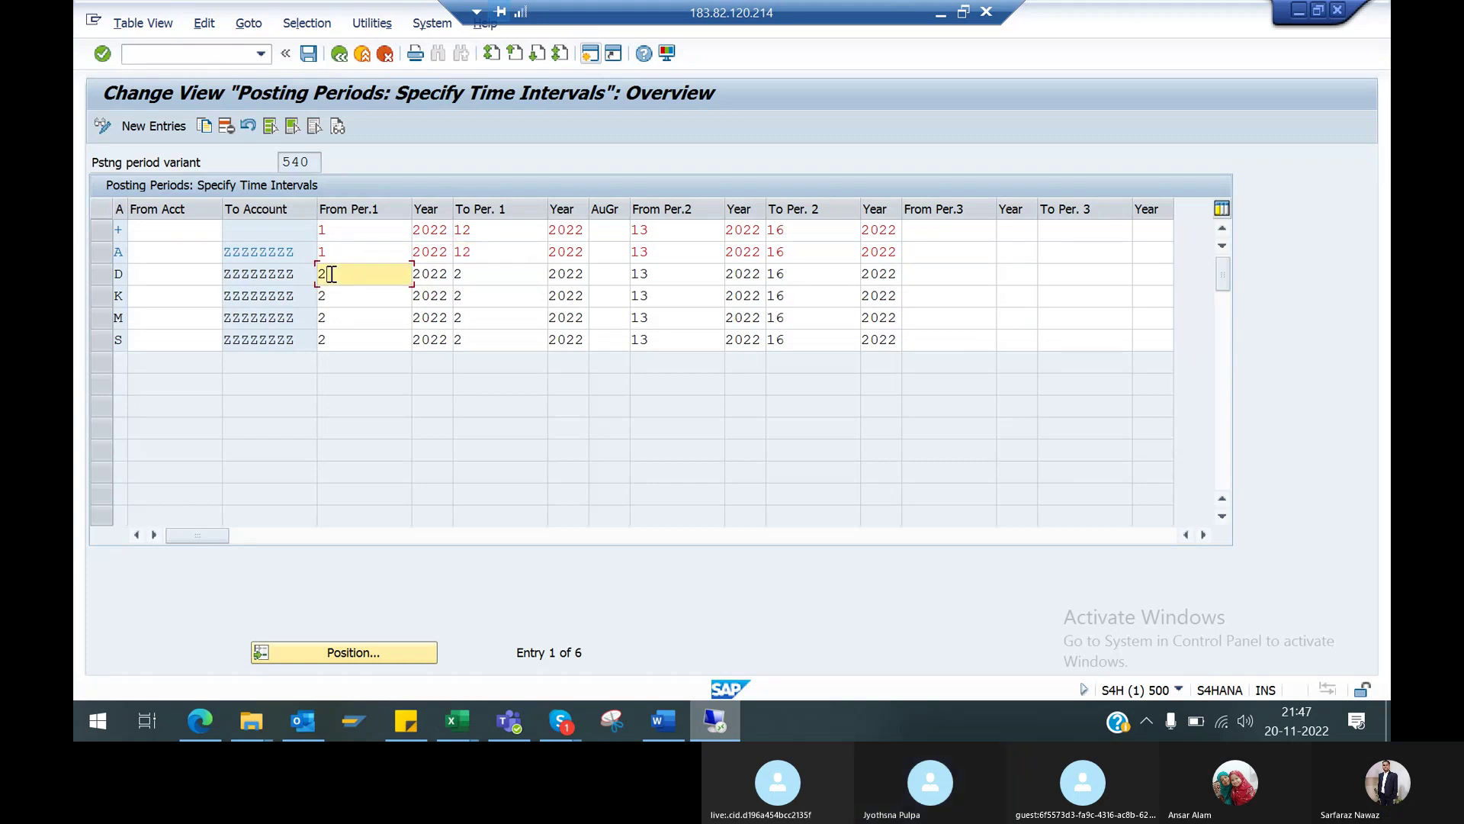
key(BackSpace)
text(1)
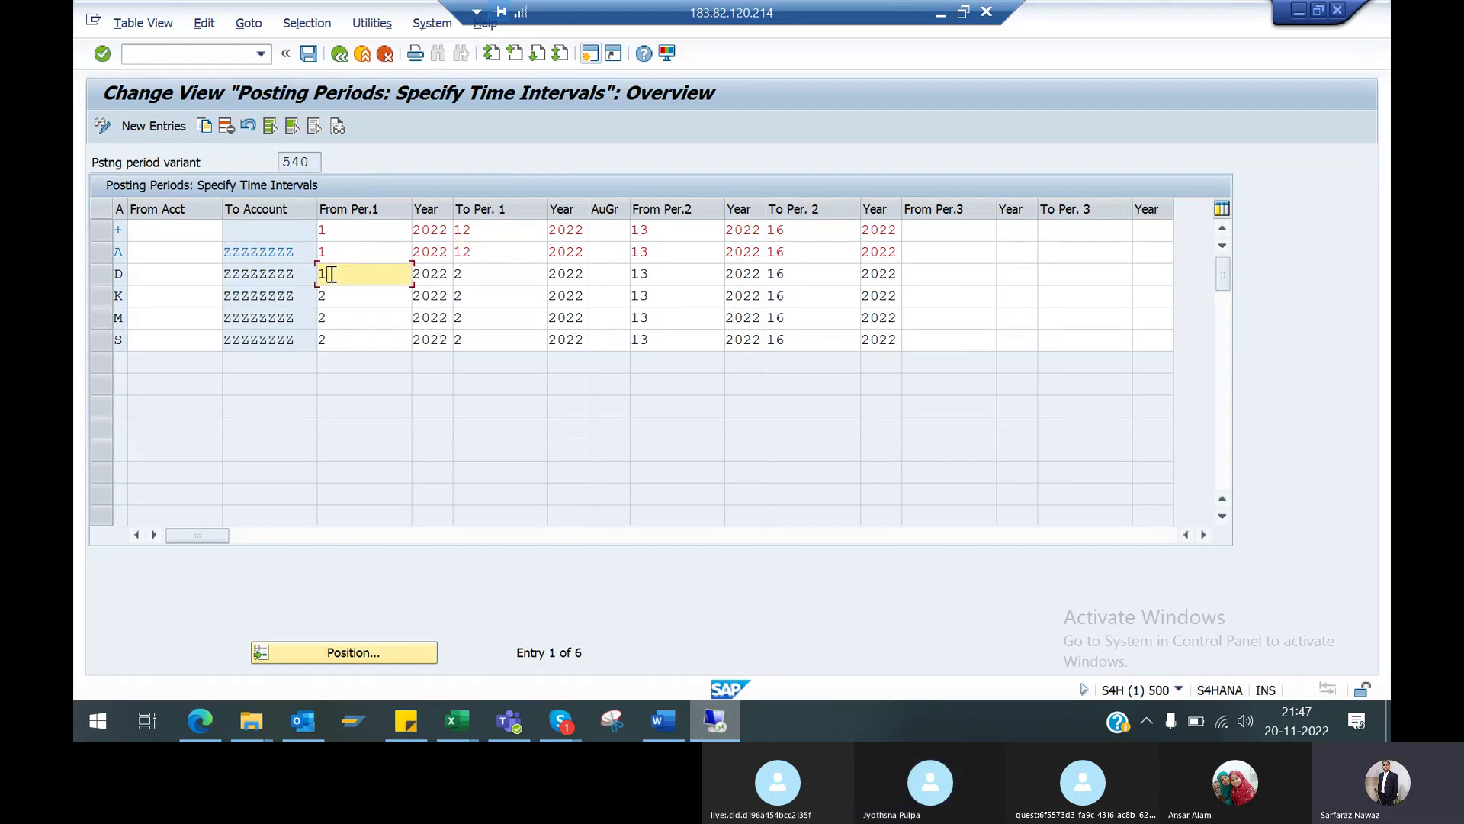
key(Tab)
key(Tab)
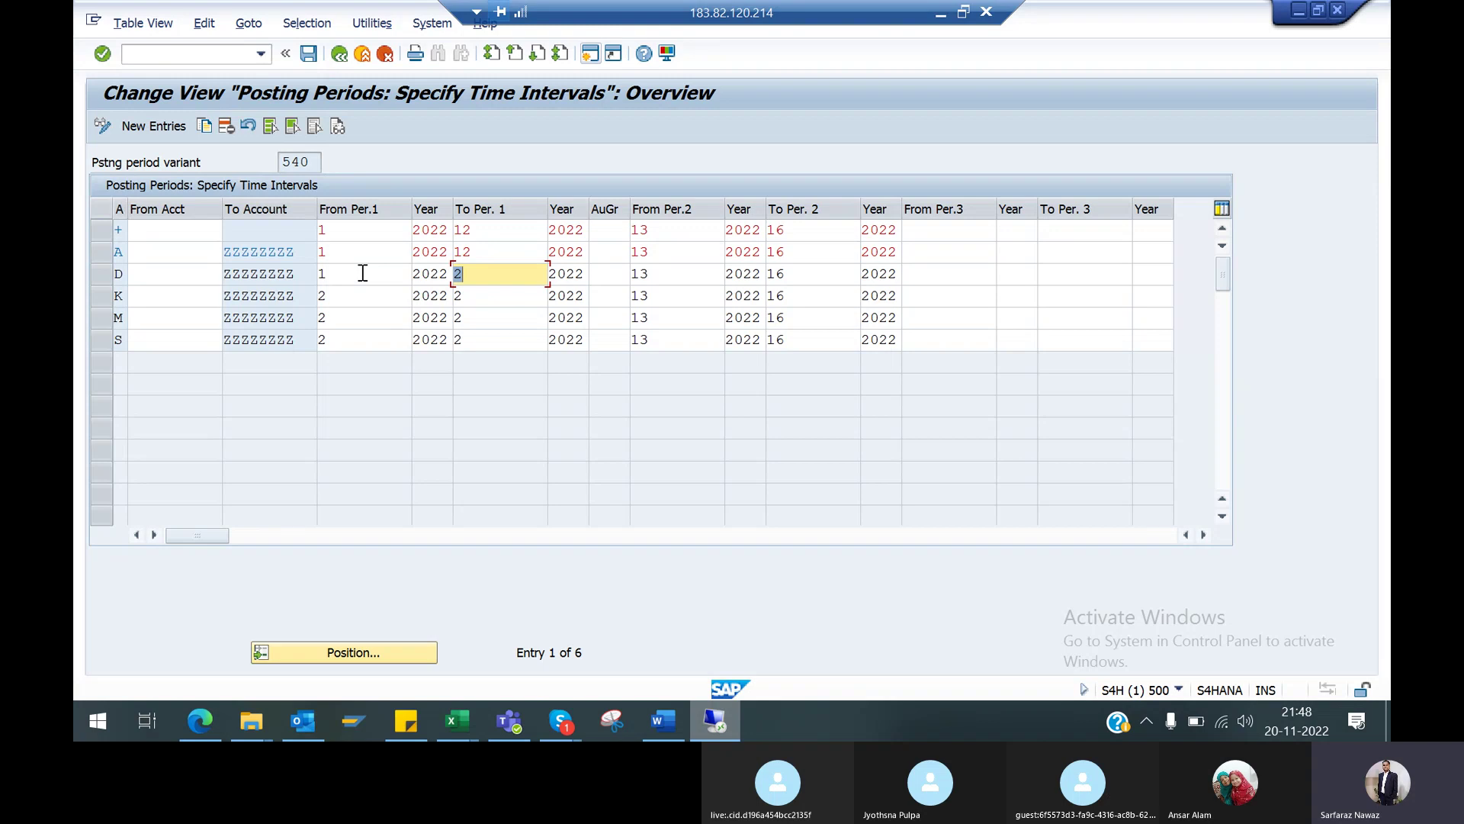
click(103, 273)
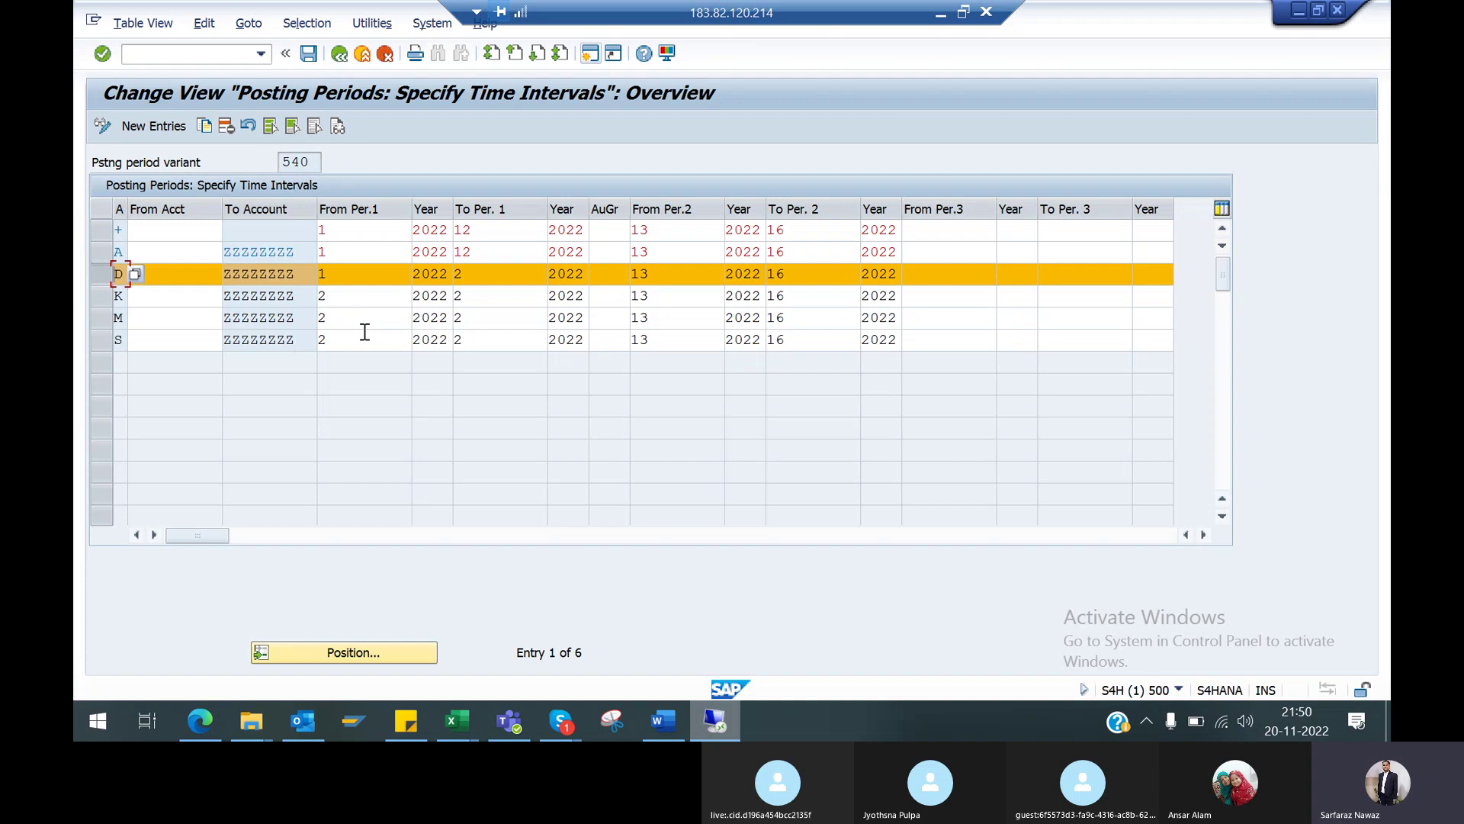
click(93, 279)
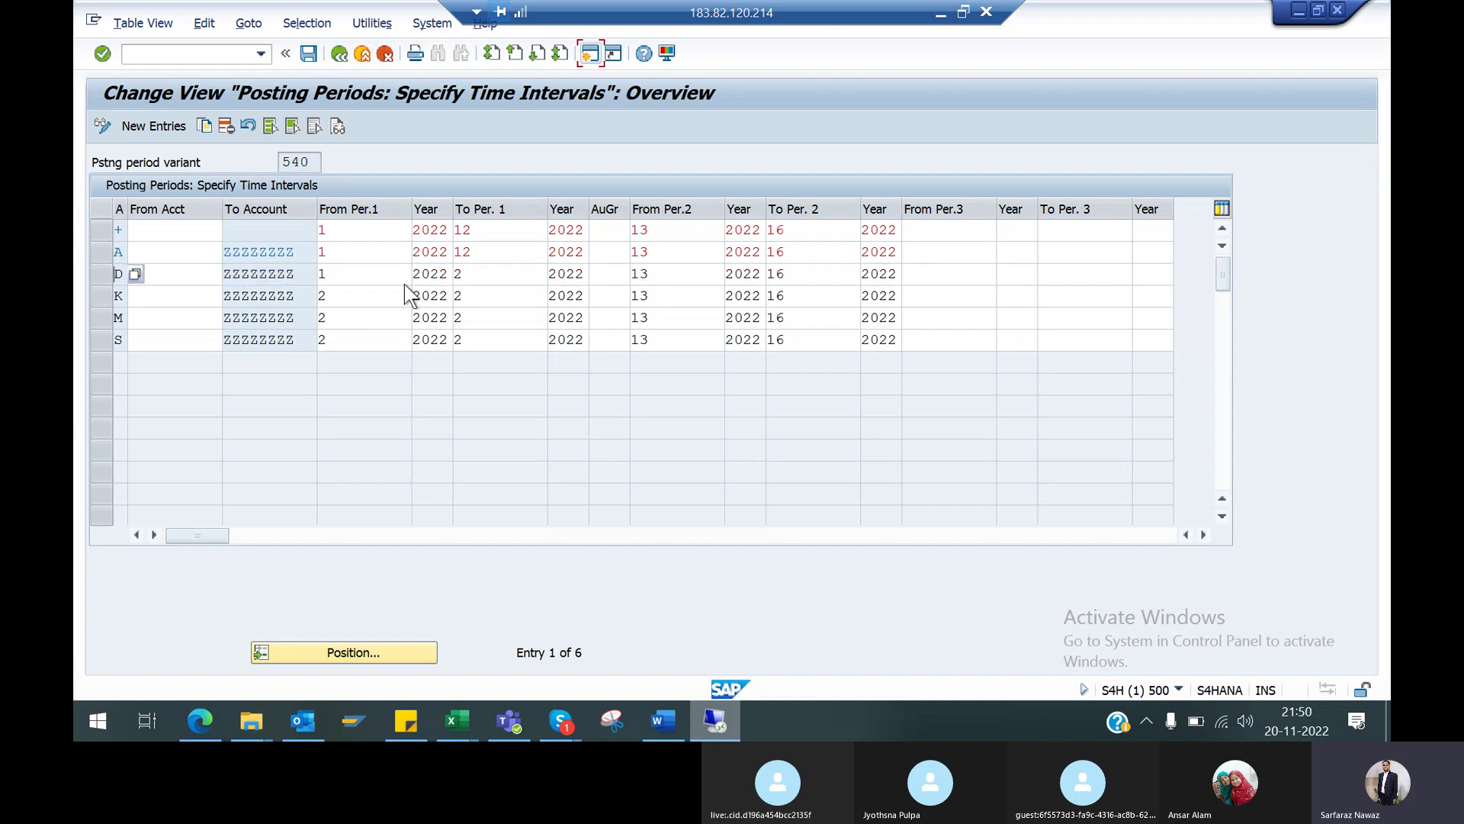
Set From Per.1 to 12 for account types + and A
click(342, 229)
key(BackSpace)
text(12)
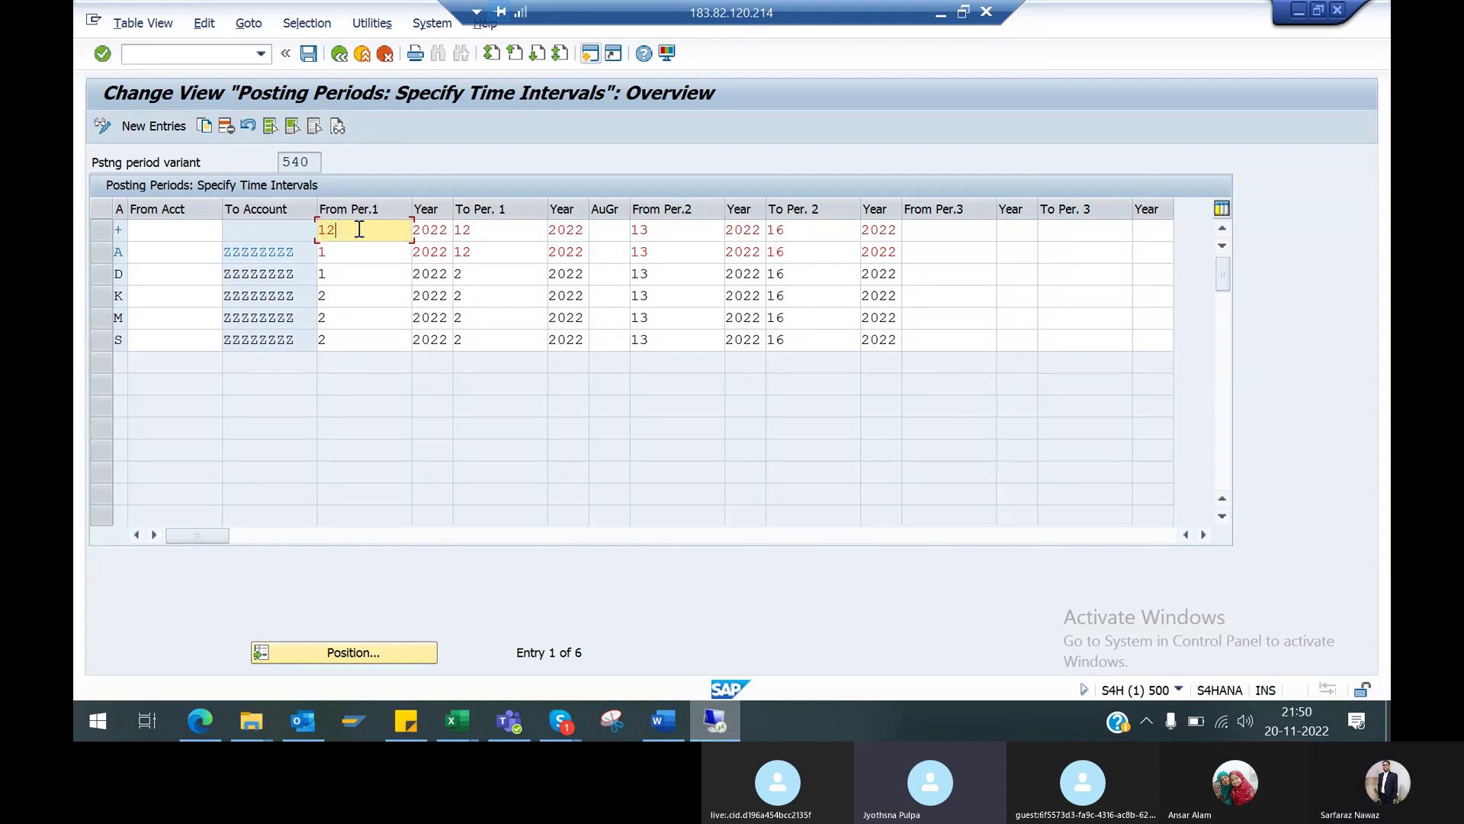
click(355, 257)
text(2)
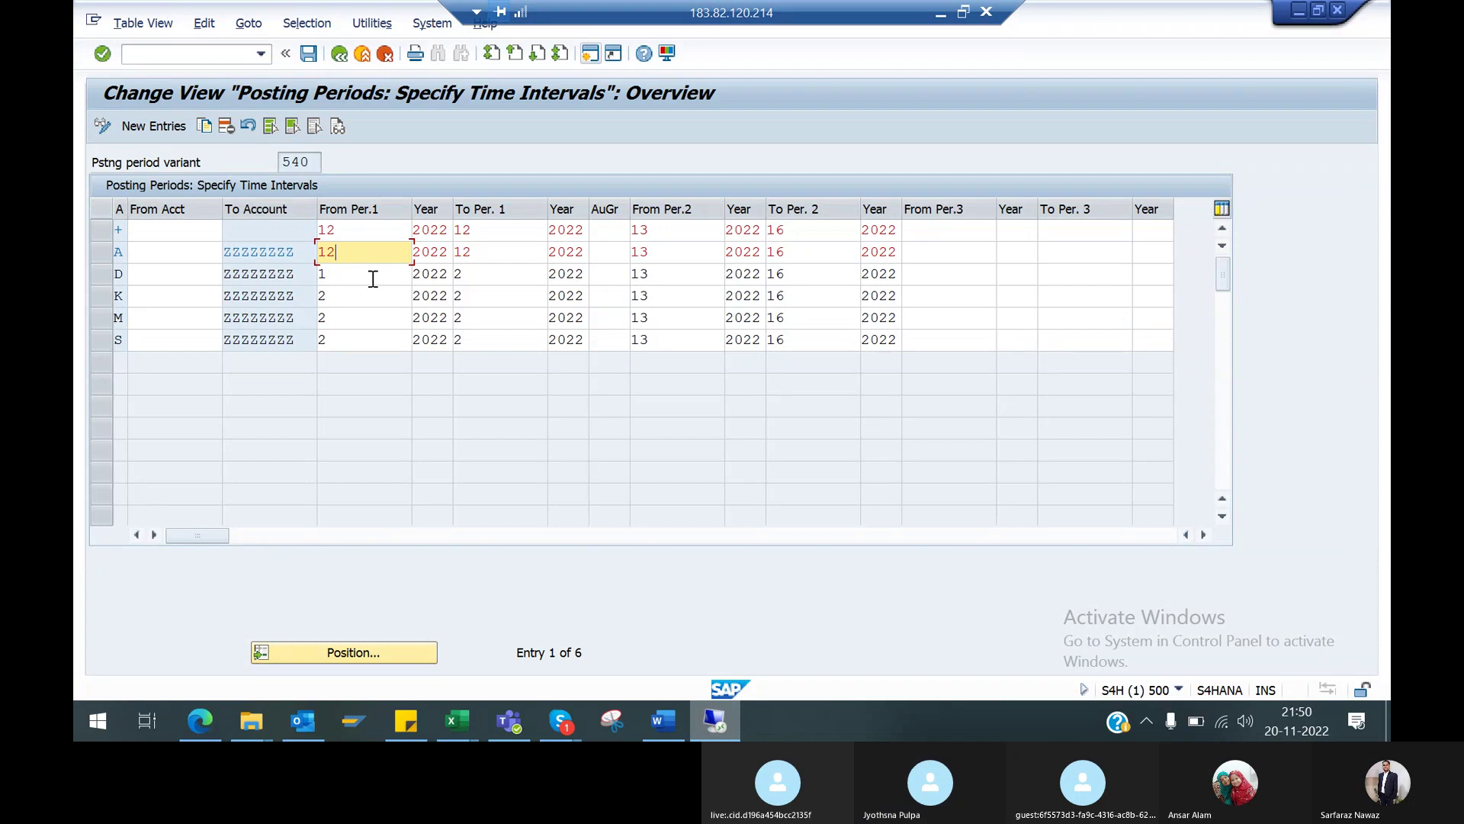
click(373, 280)
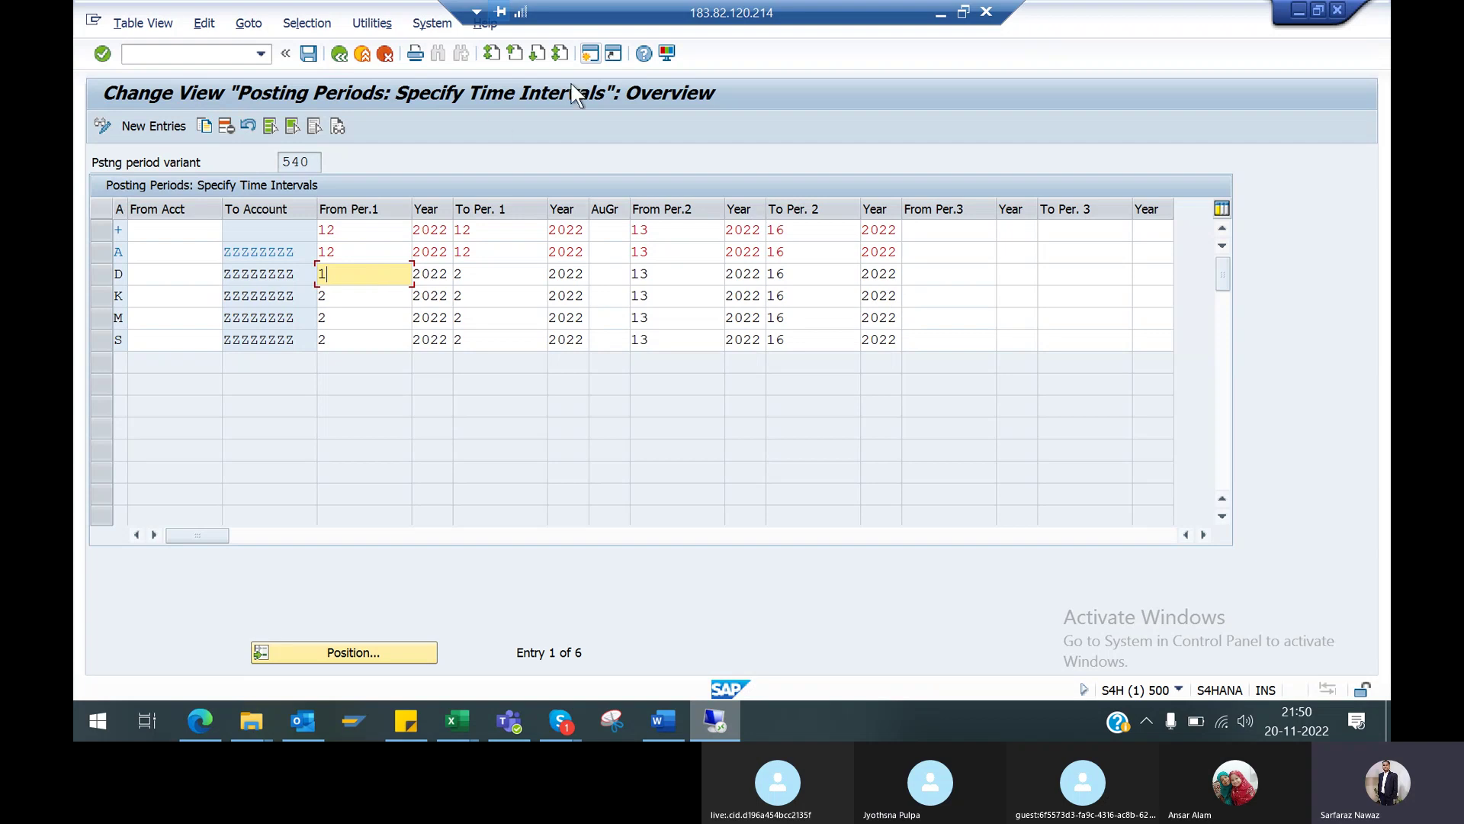
Open G/L account document entry with transaction fb50 in a new session
click(589, 56)
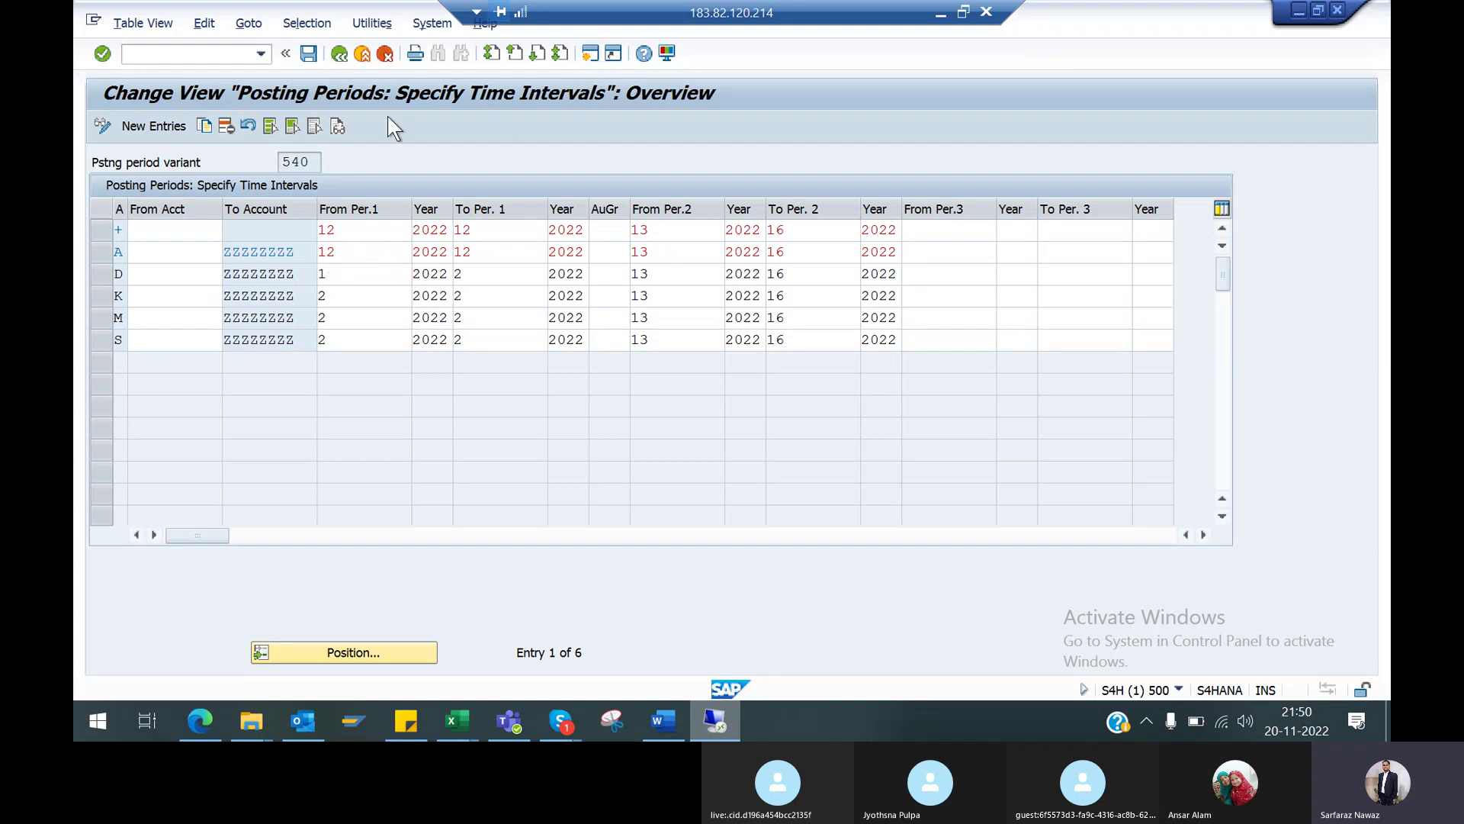
text(fb50)
key(Return)
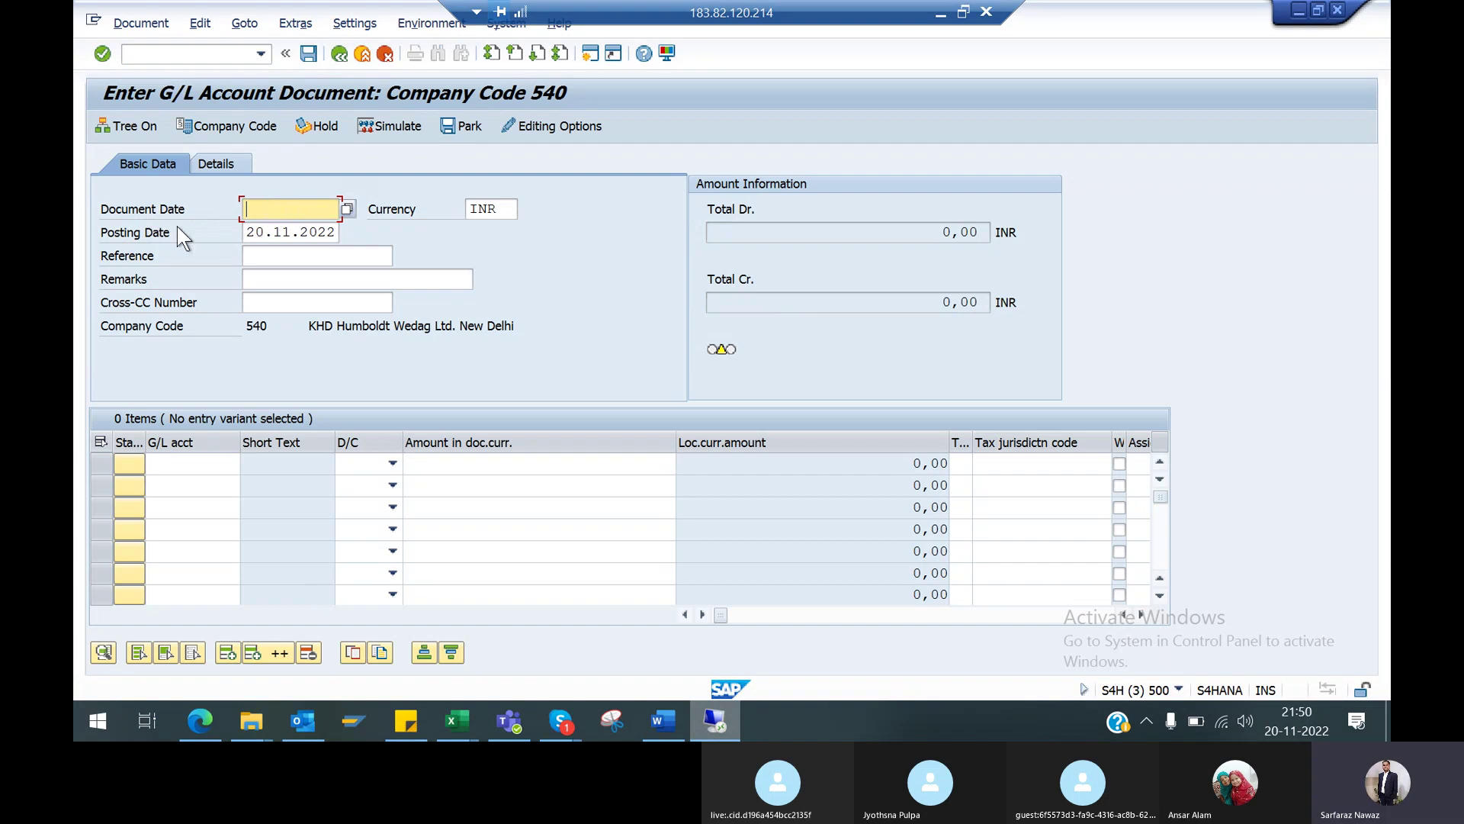
Examine the Document Date and Posting Date fields of the G/L document, including the month of the posting date
click(310, 233)
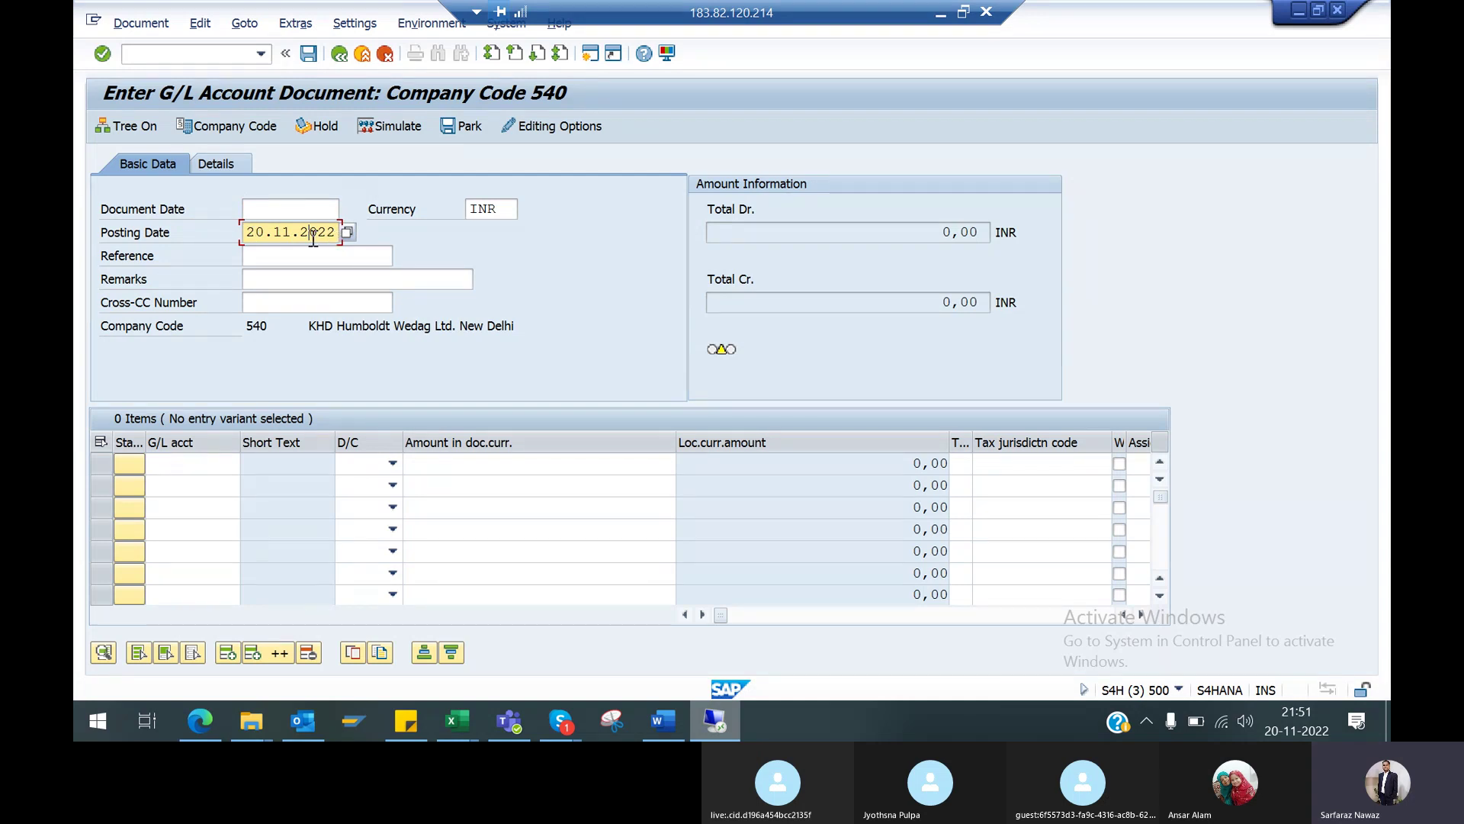
click(196, 211)
click(277, 211)
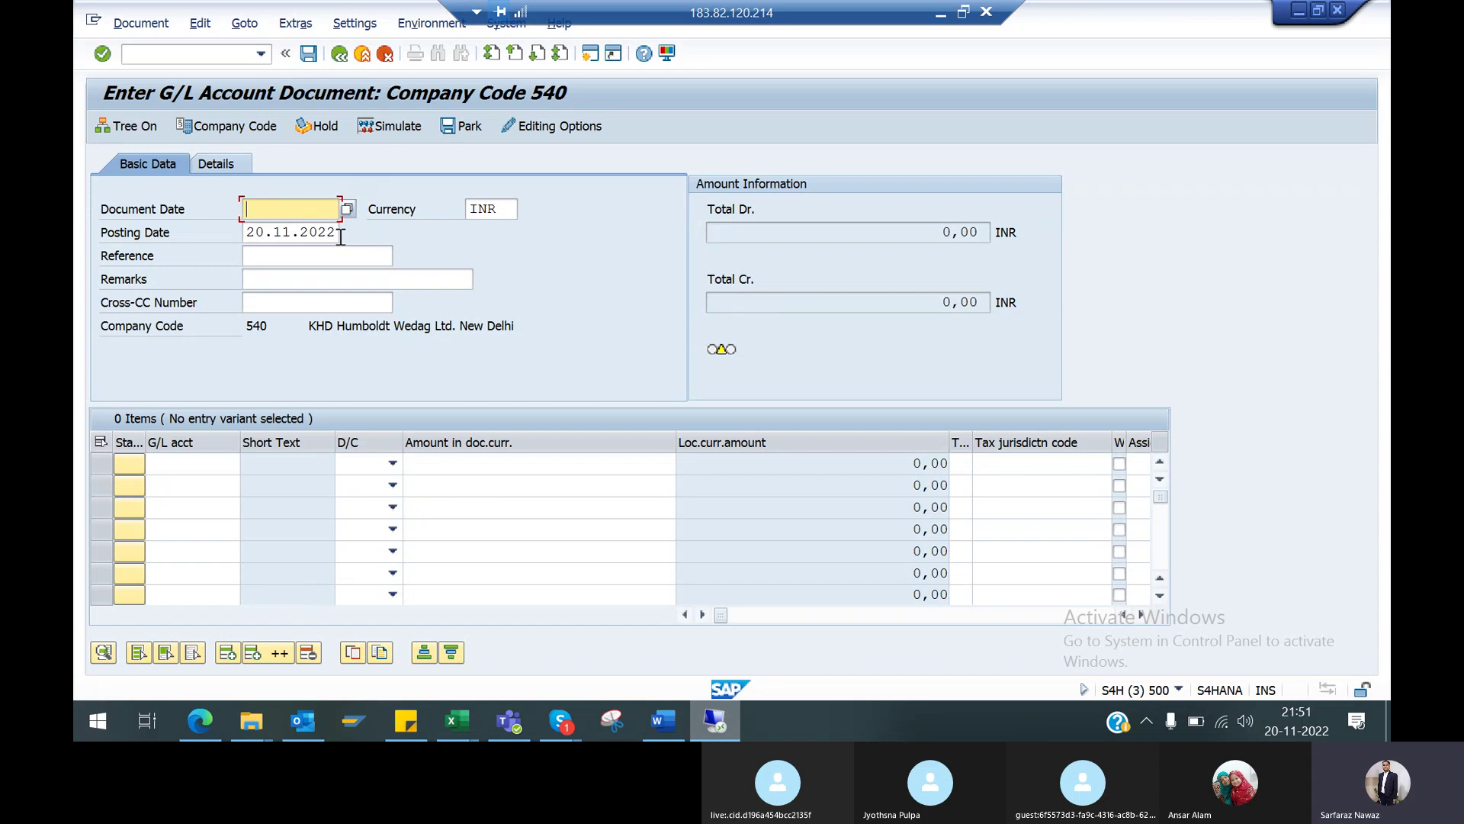
drag(341, 237, 245, 235)
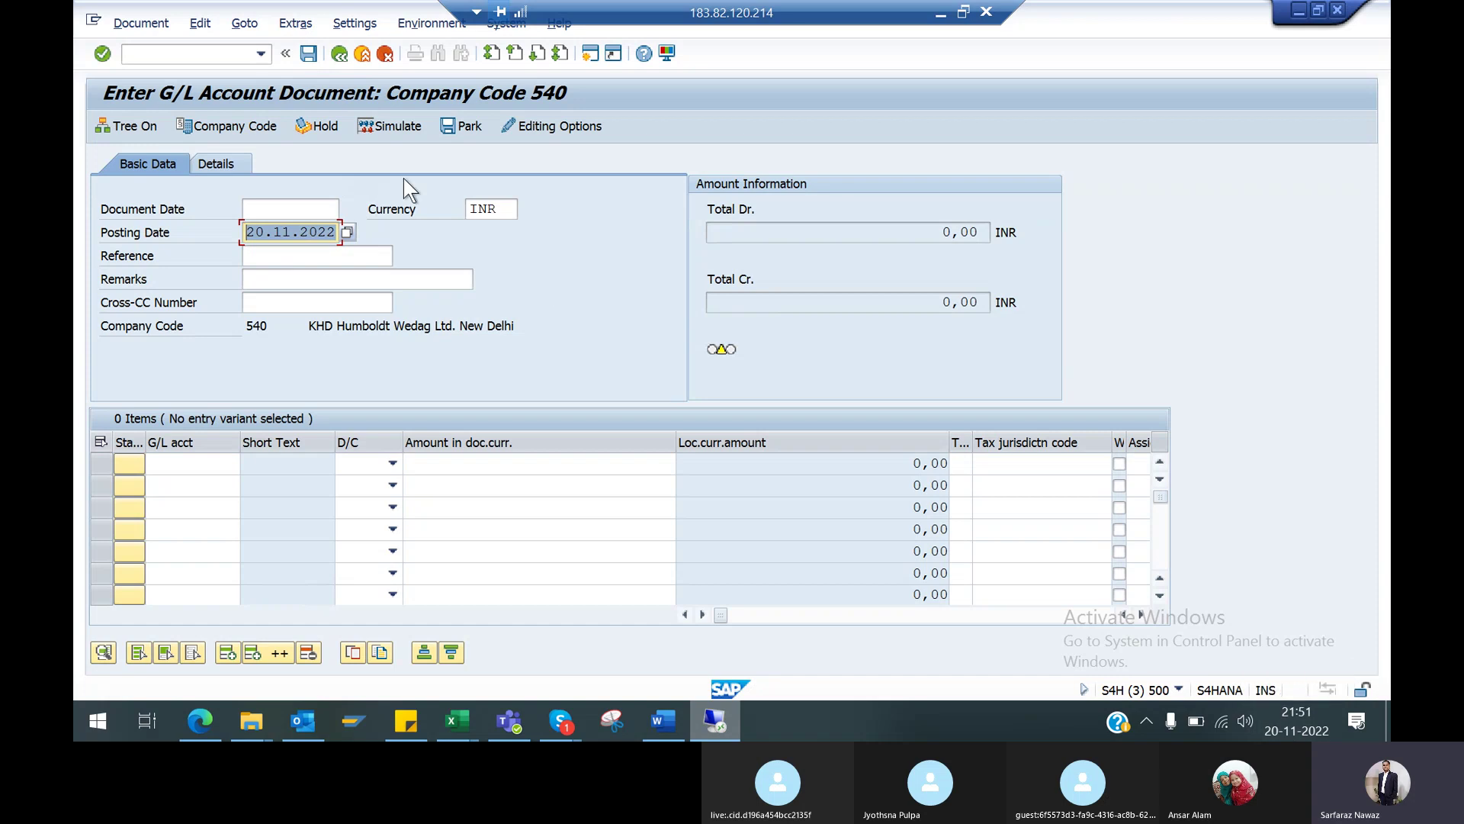
click(291, 232)
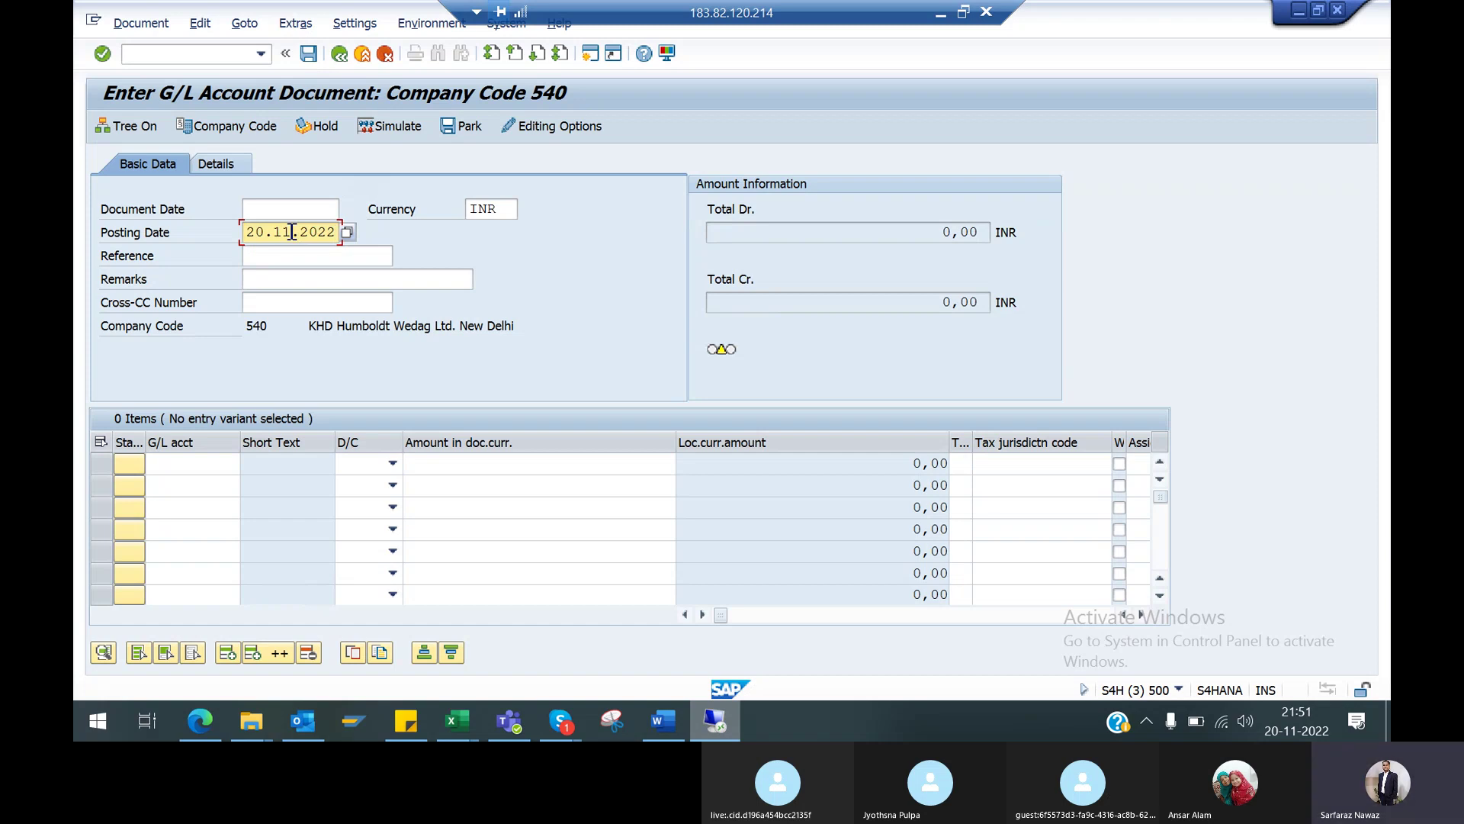
double_click(281, 232)
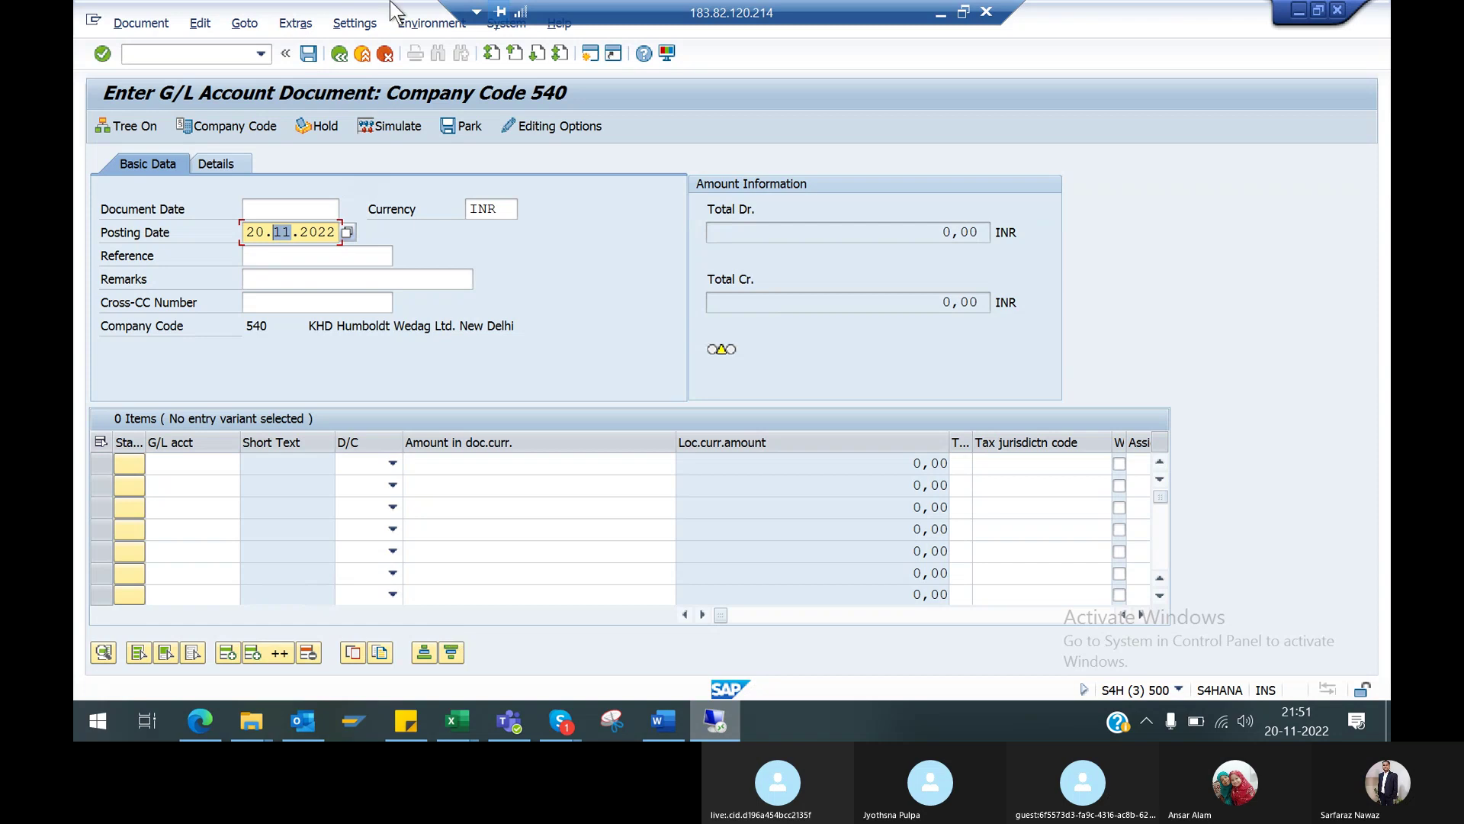
click(305, 210)
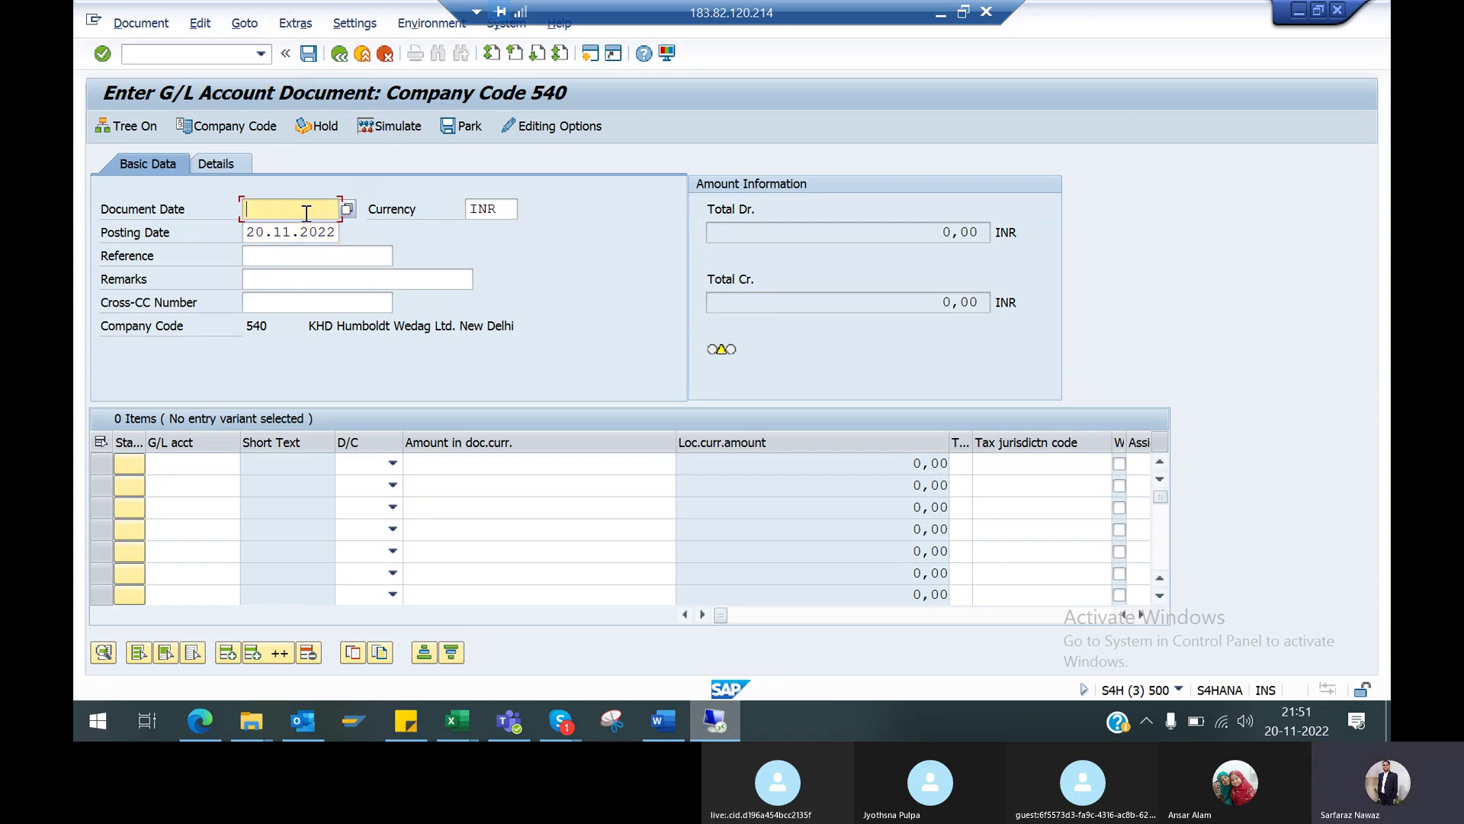
click(334, 234)
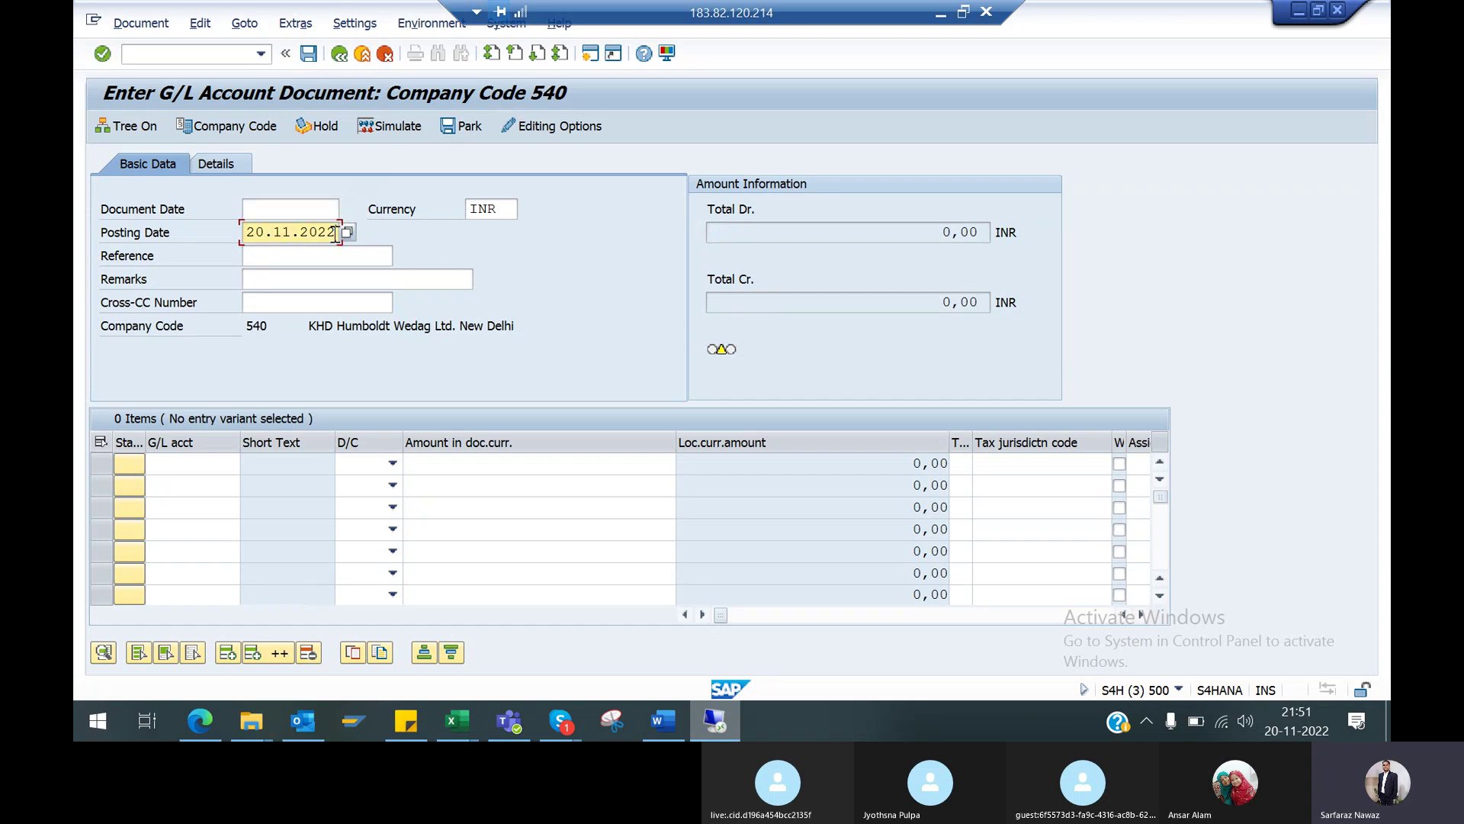
Return to the posting period table and set From Per.1 and To Per. 1 to 12 for account types D and K
drag(335, 234, 245, 238)
key(alt+Tab)
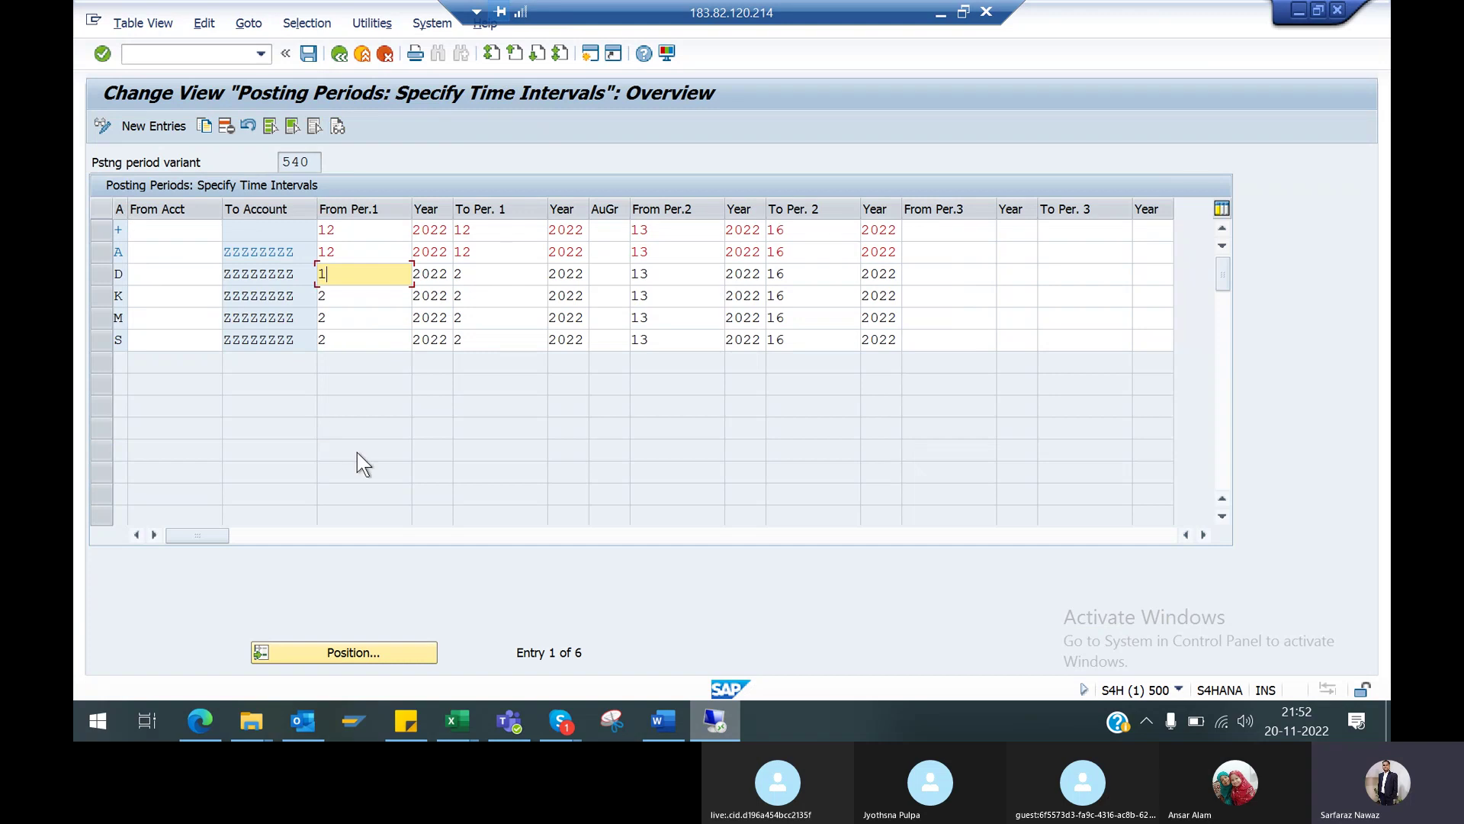
click(364, 283)
text(12)
key(Tab)
key(Tab)
text(12)
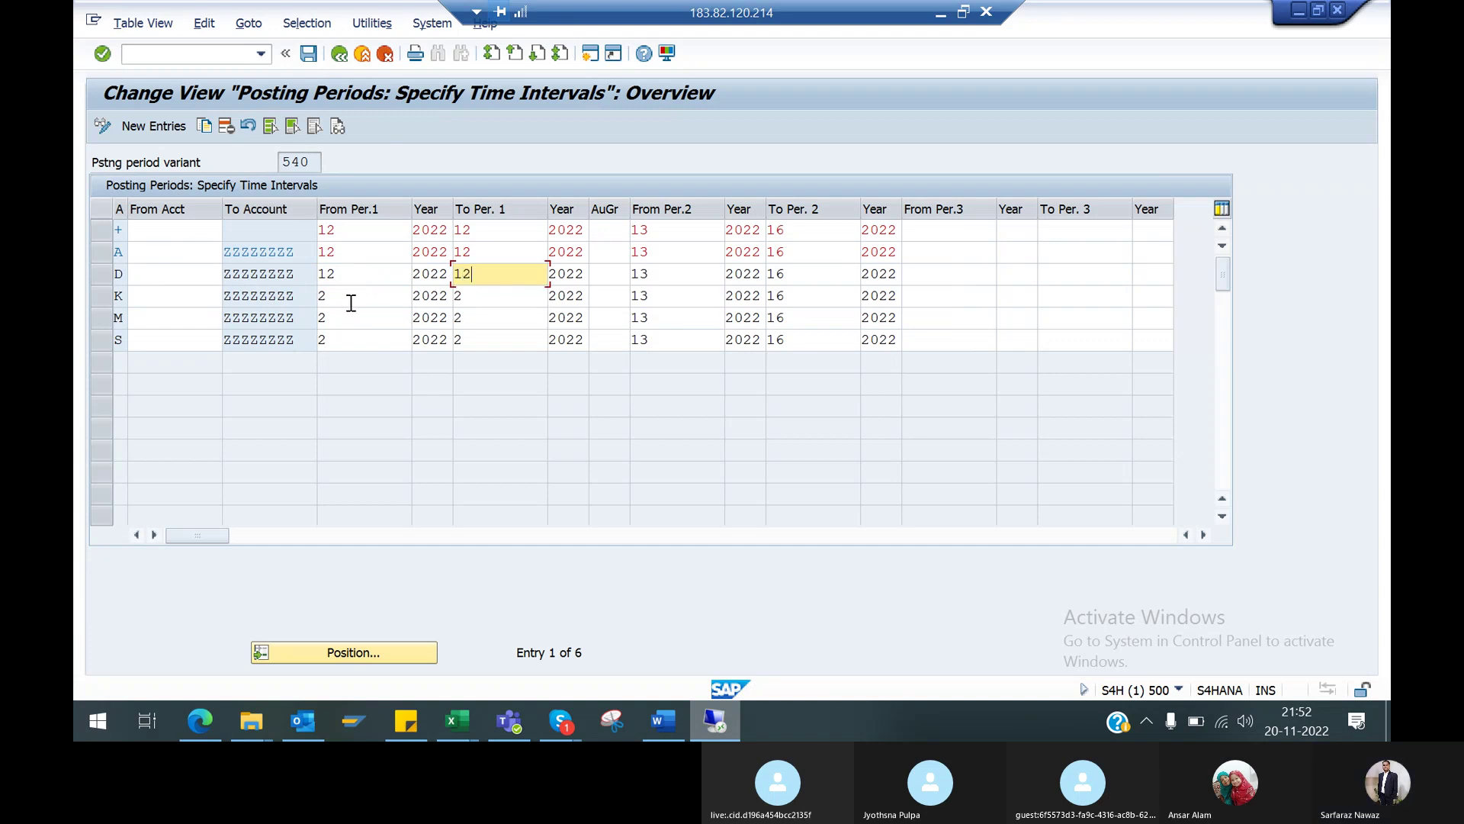
click(349, 303)
text(12)
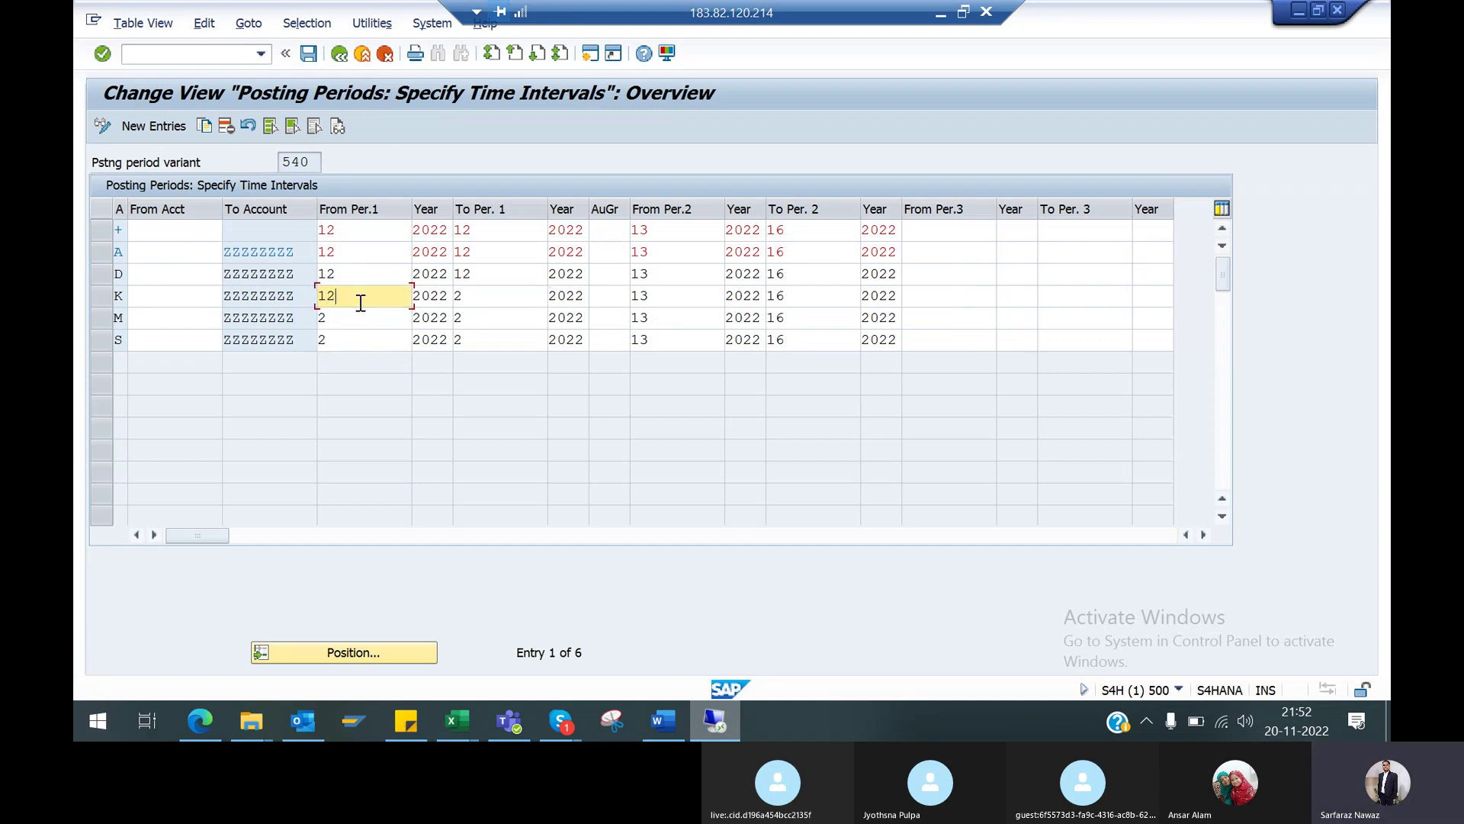
click(479, 295)
text(12)
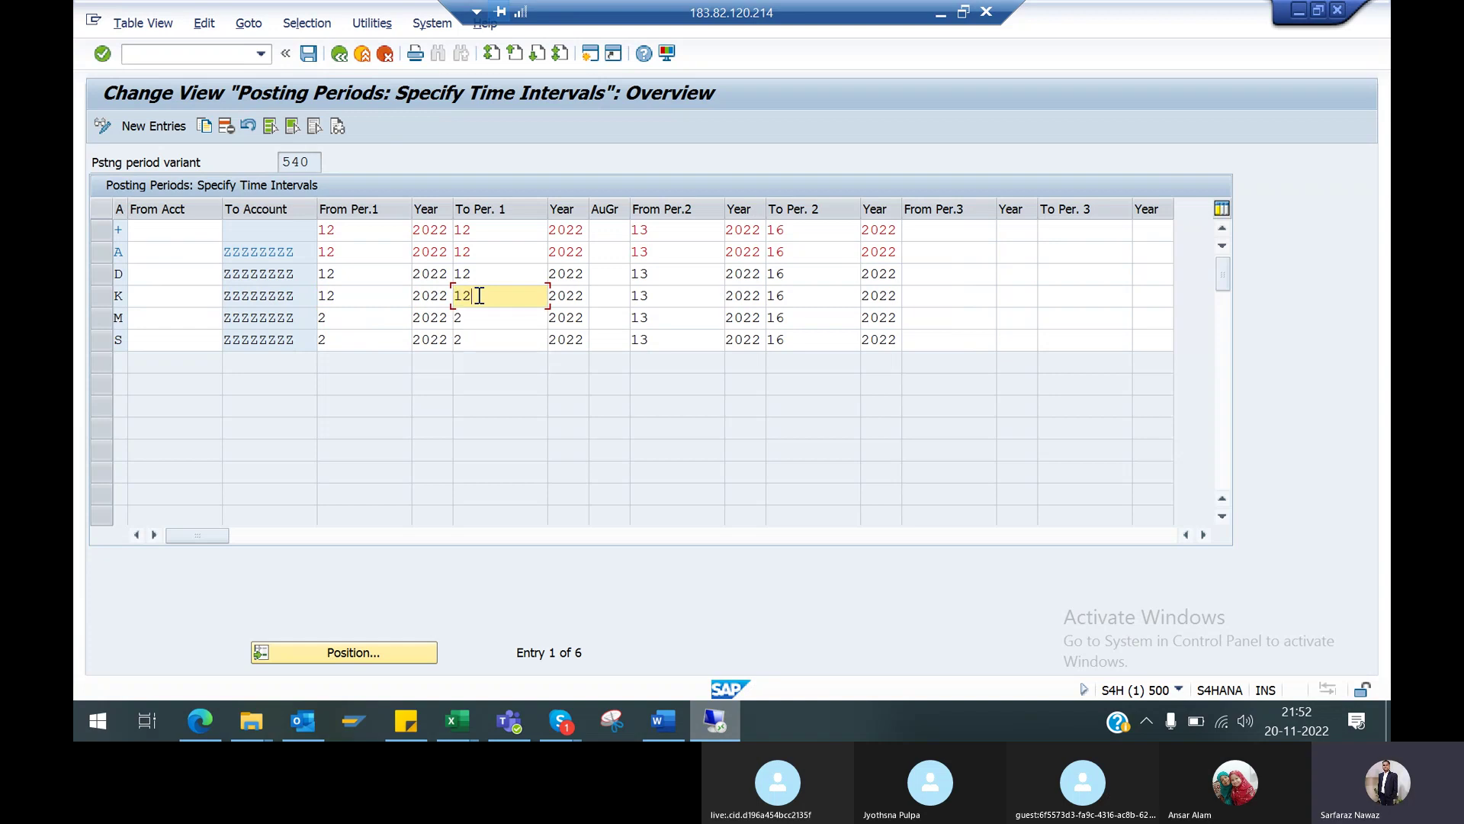
Set From Per.1 and To Per. 1 to 12 for account type M, and To Per. 1 to 12 for account type S
click(356, 321)
key(BackSpace)
text(12)
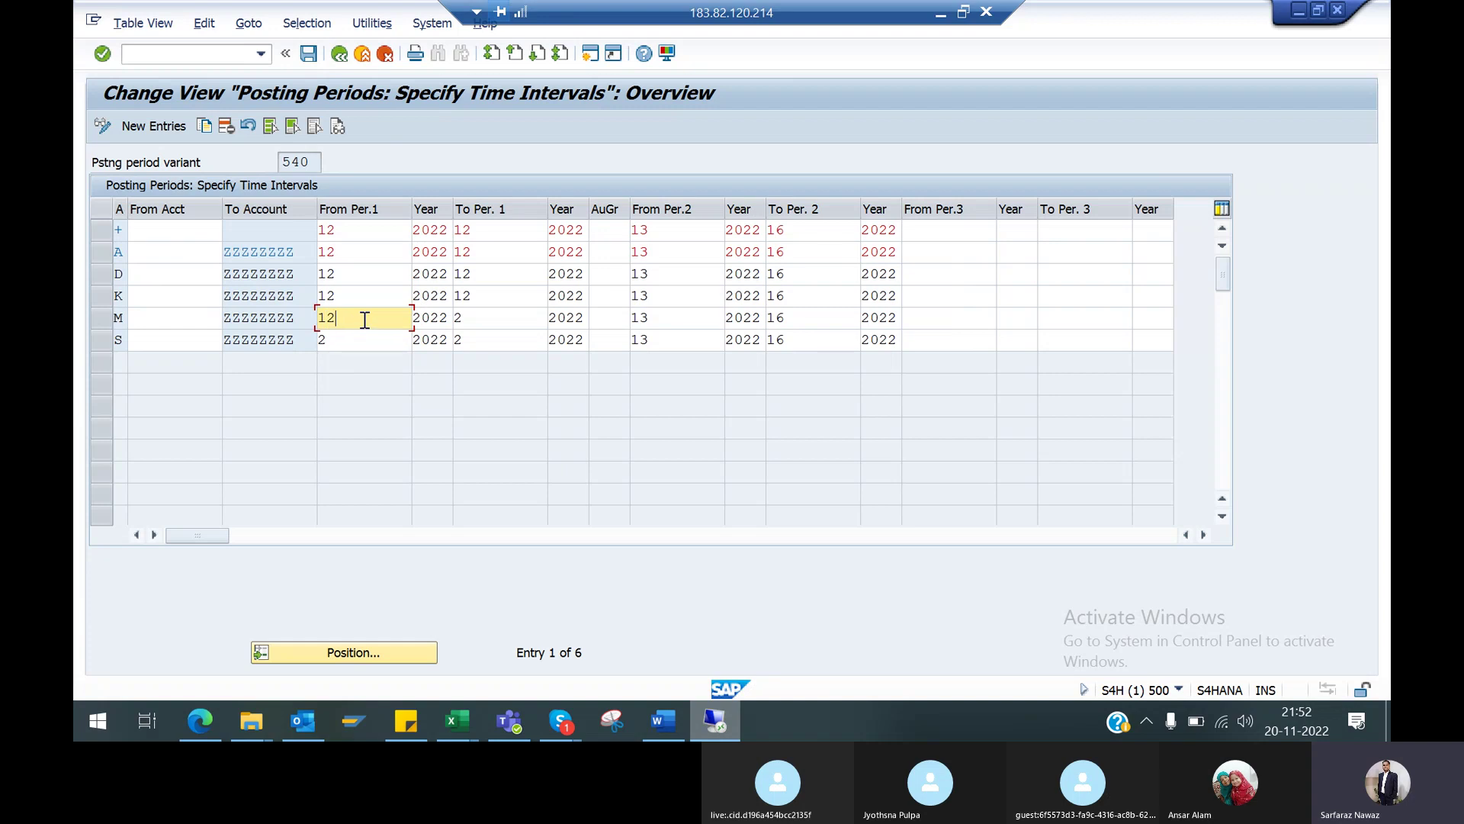
click(504, 318)
key(BackSpace)
text(12)
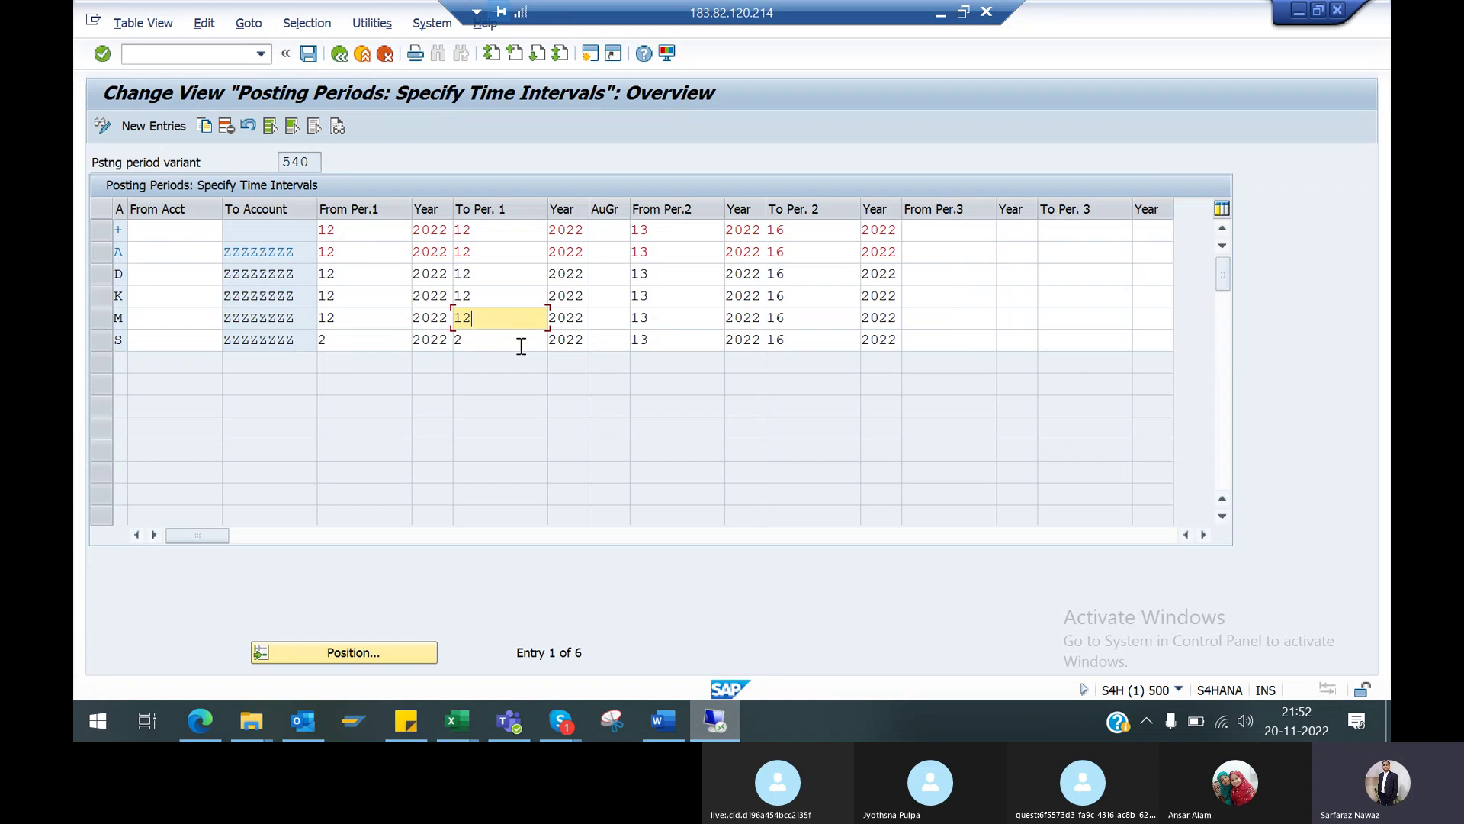
click(487, 344)
key(BackSpace)
text(12)
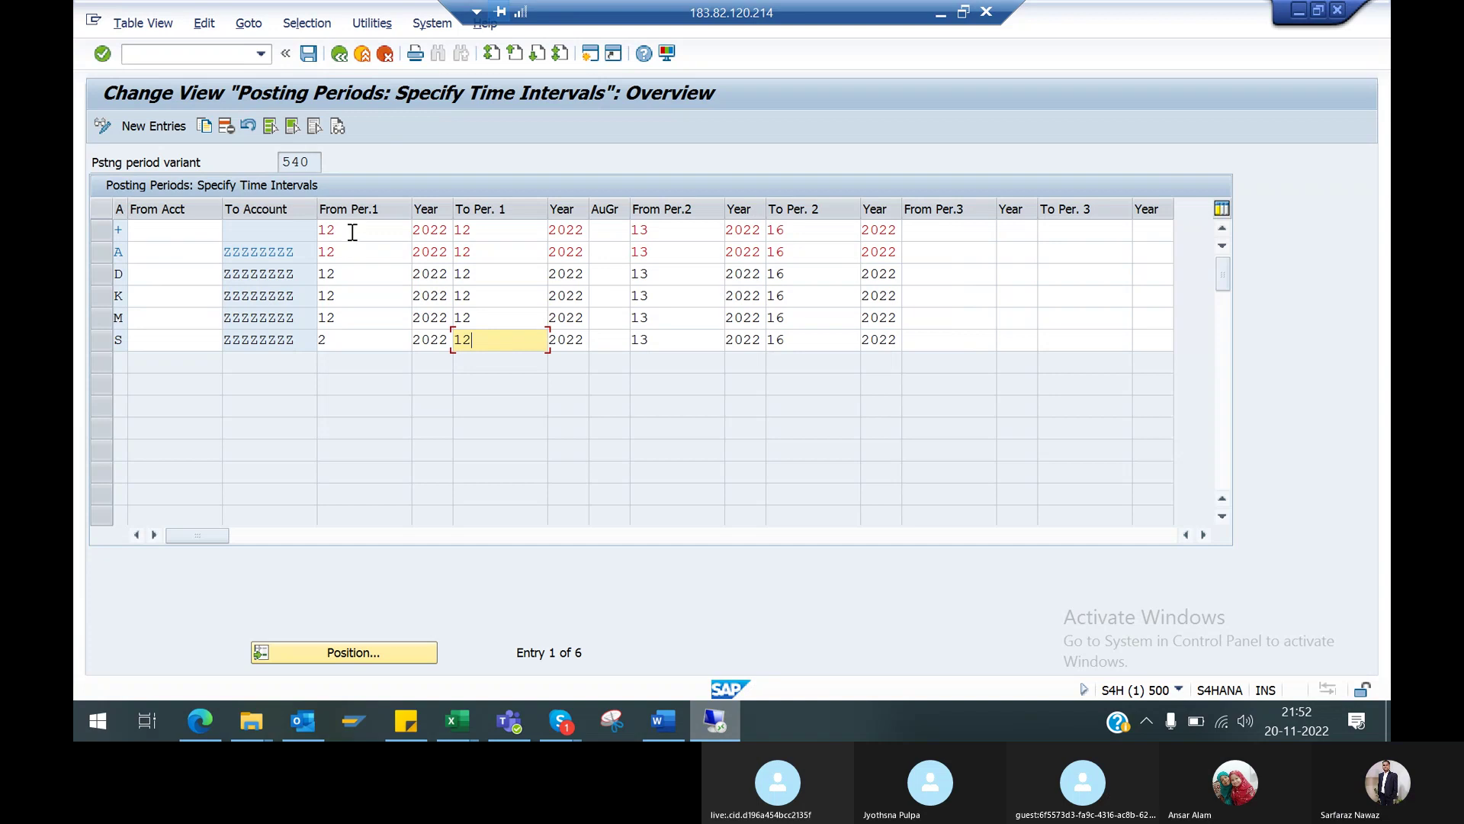
Set From Per.1 to 1 for account types + and A
click(353, 232)
key(BackSpace)
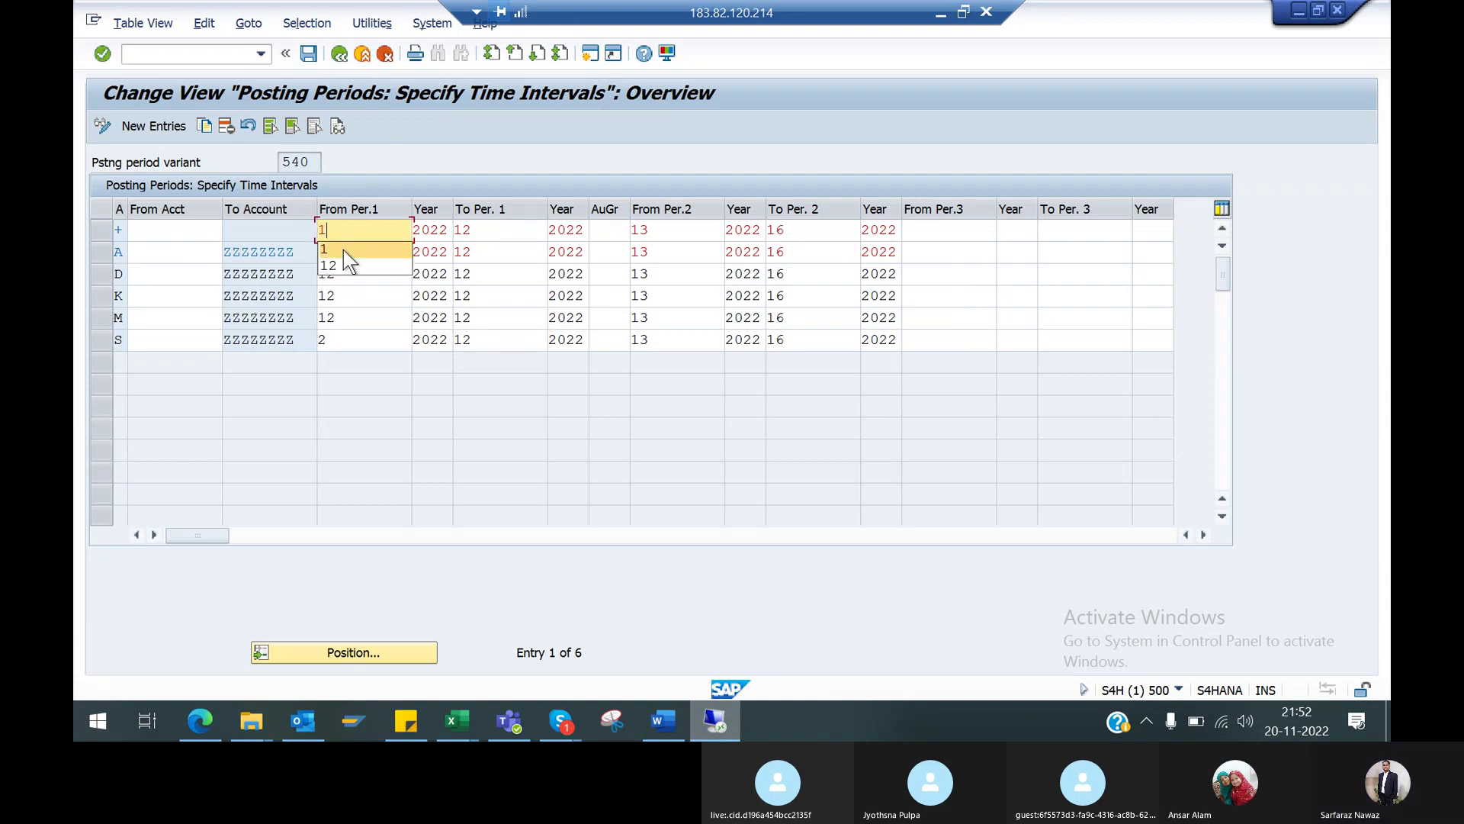
click(343, 249)
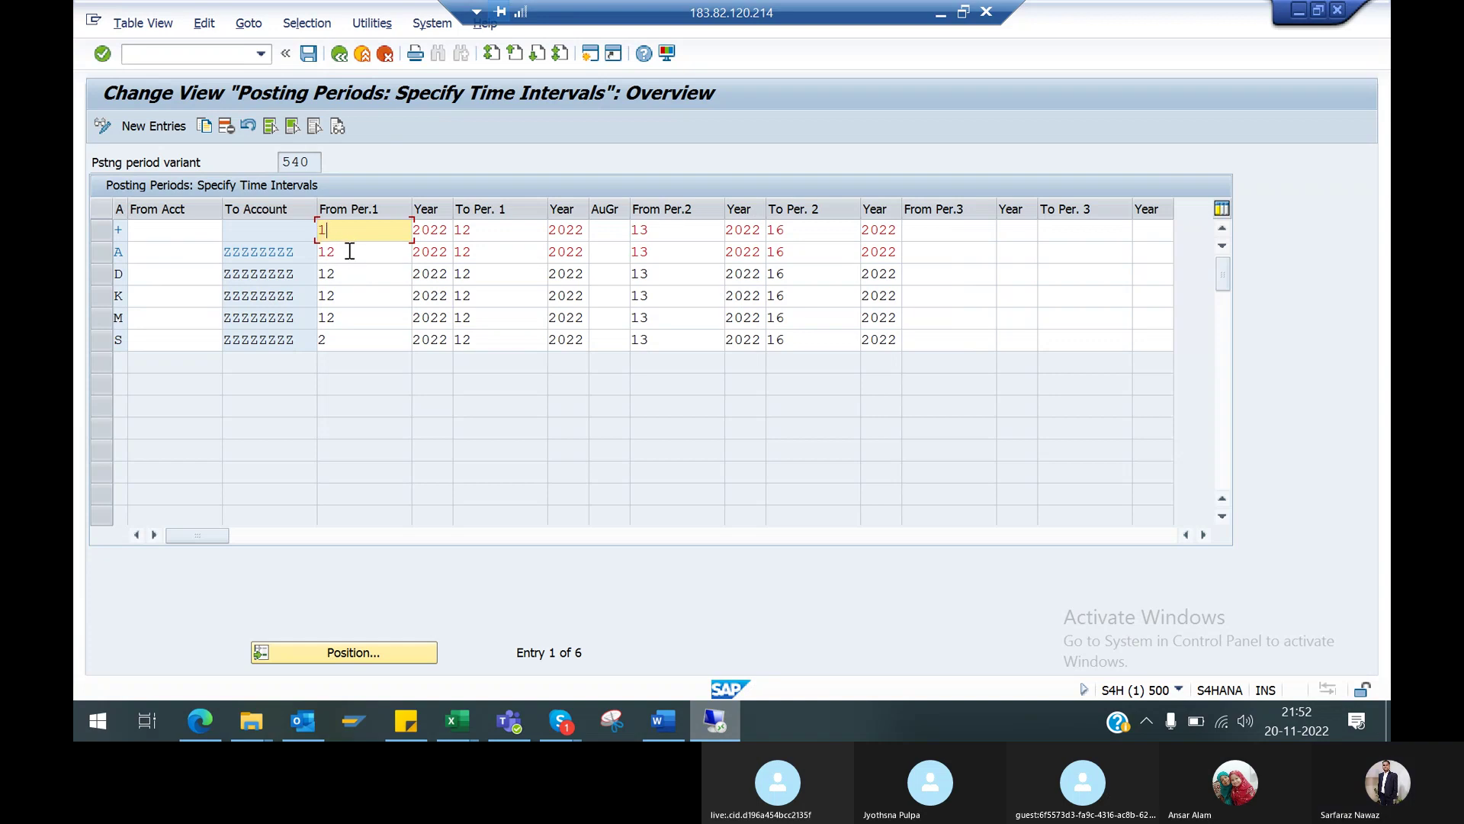
click(349, 251)
double_click(350, 251)
click(350, 251)
key(BackSpace)
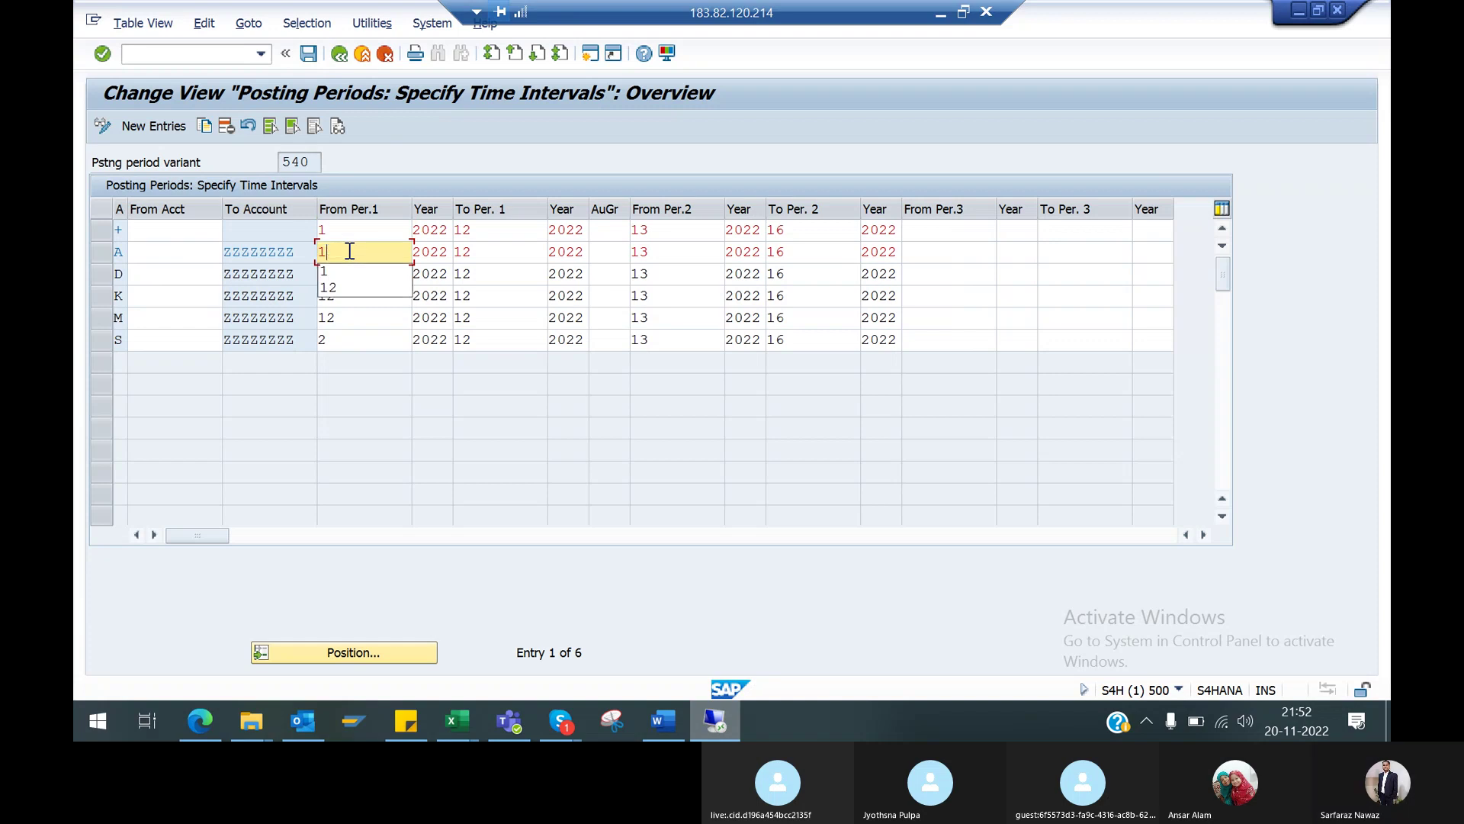
key(Down)
key(Return)
Set From Per.1 to 1 for account types D and K
key(Down)
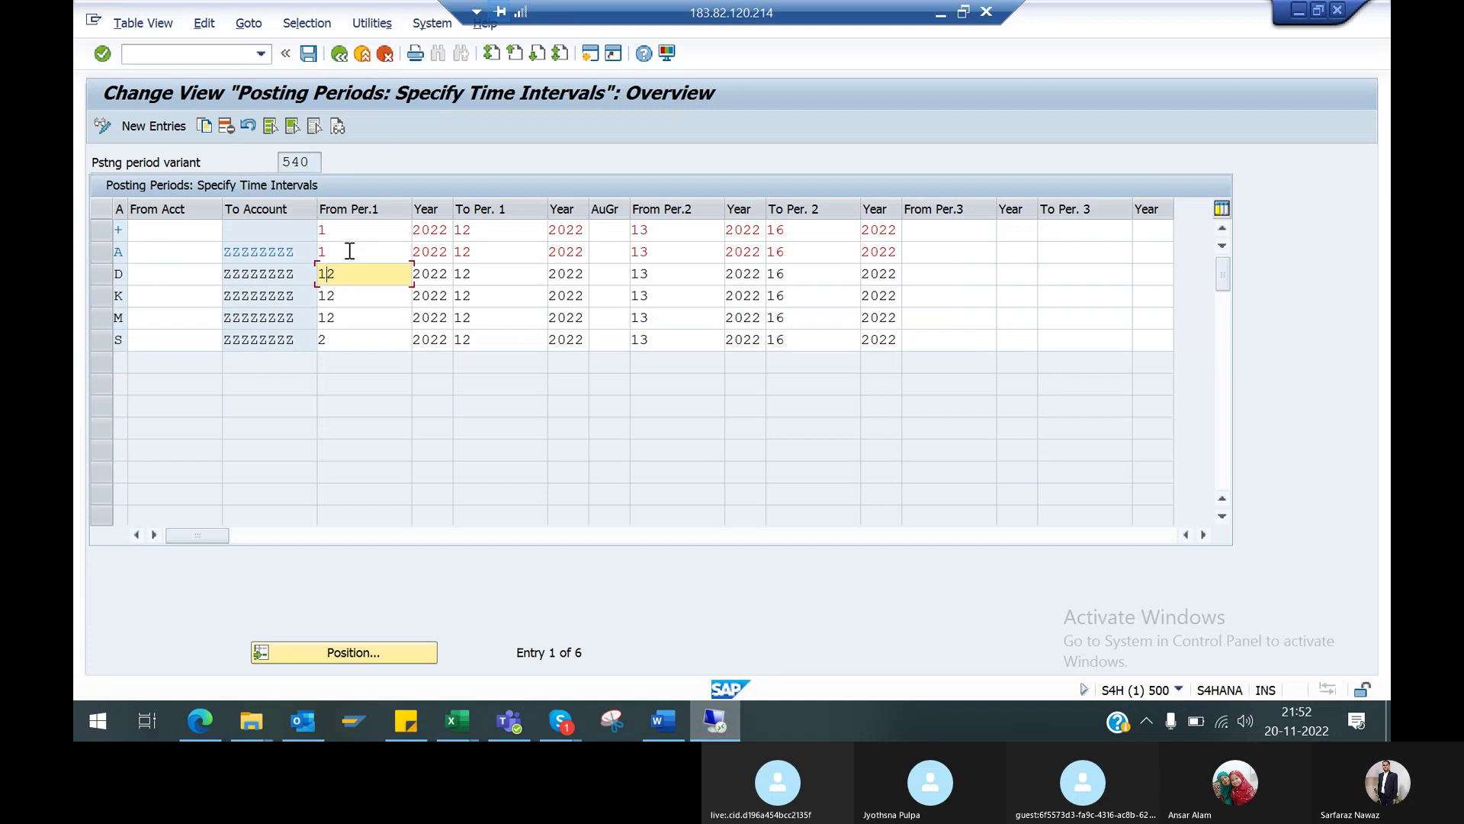
key(Delete)
key(Down)
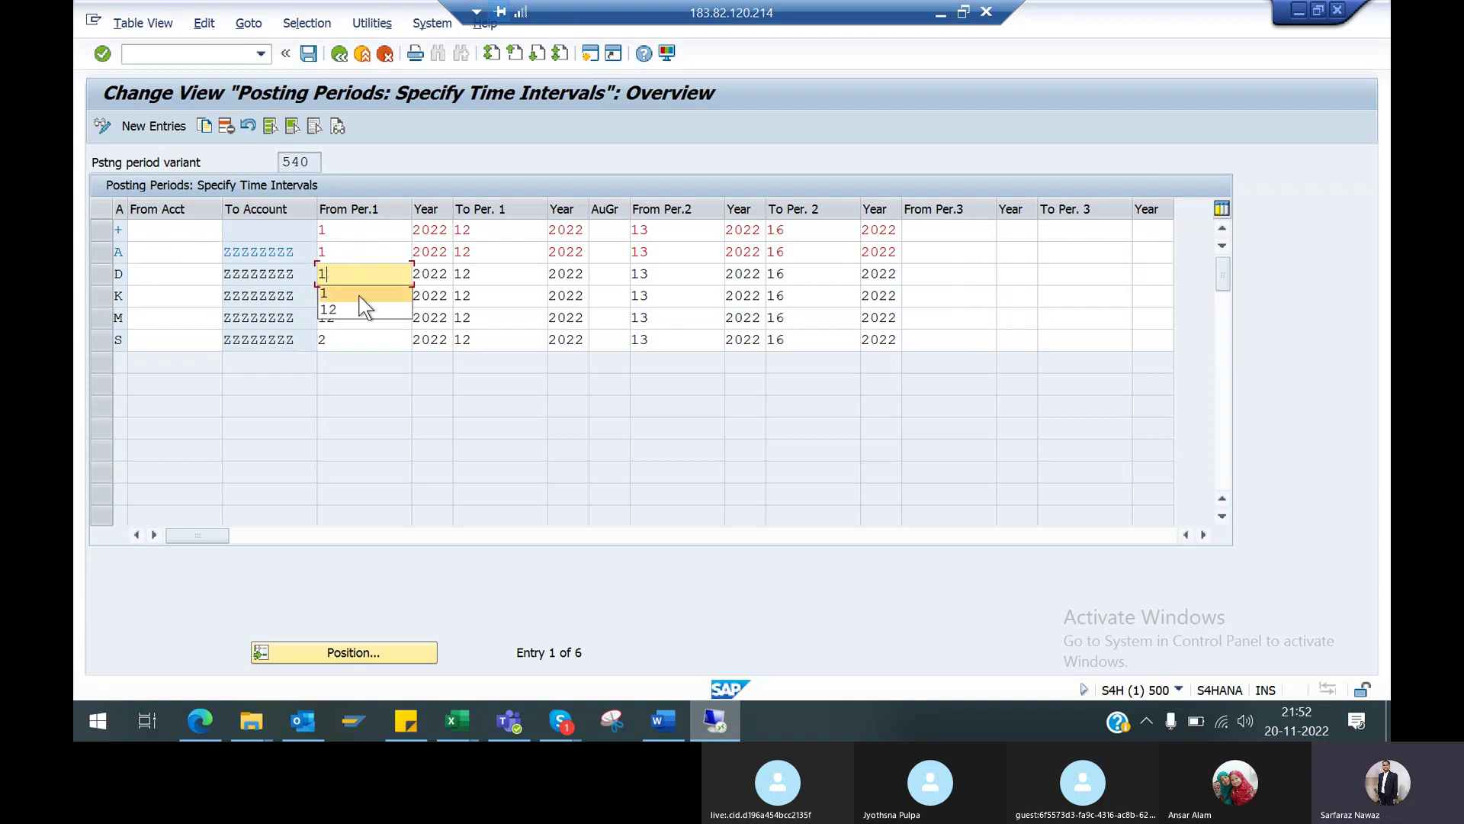
click(377, 295)
key(Down)
key(Delete)
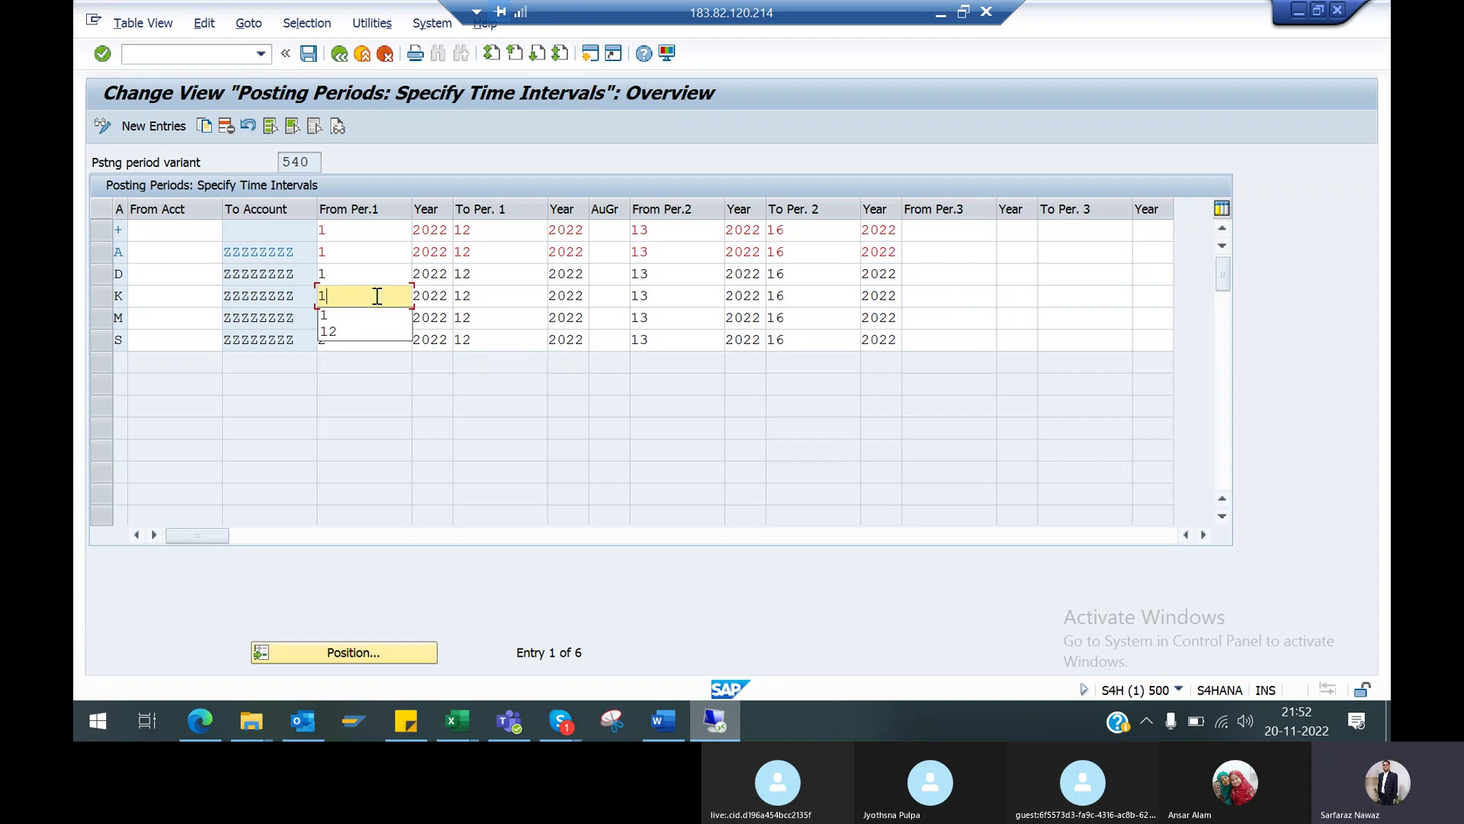
click(484, 323)
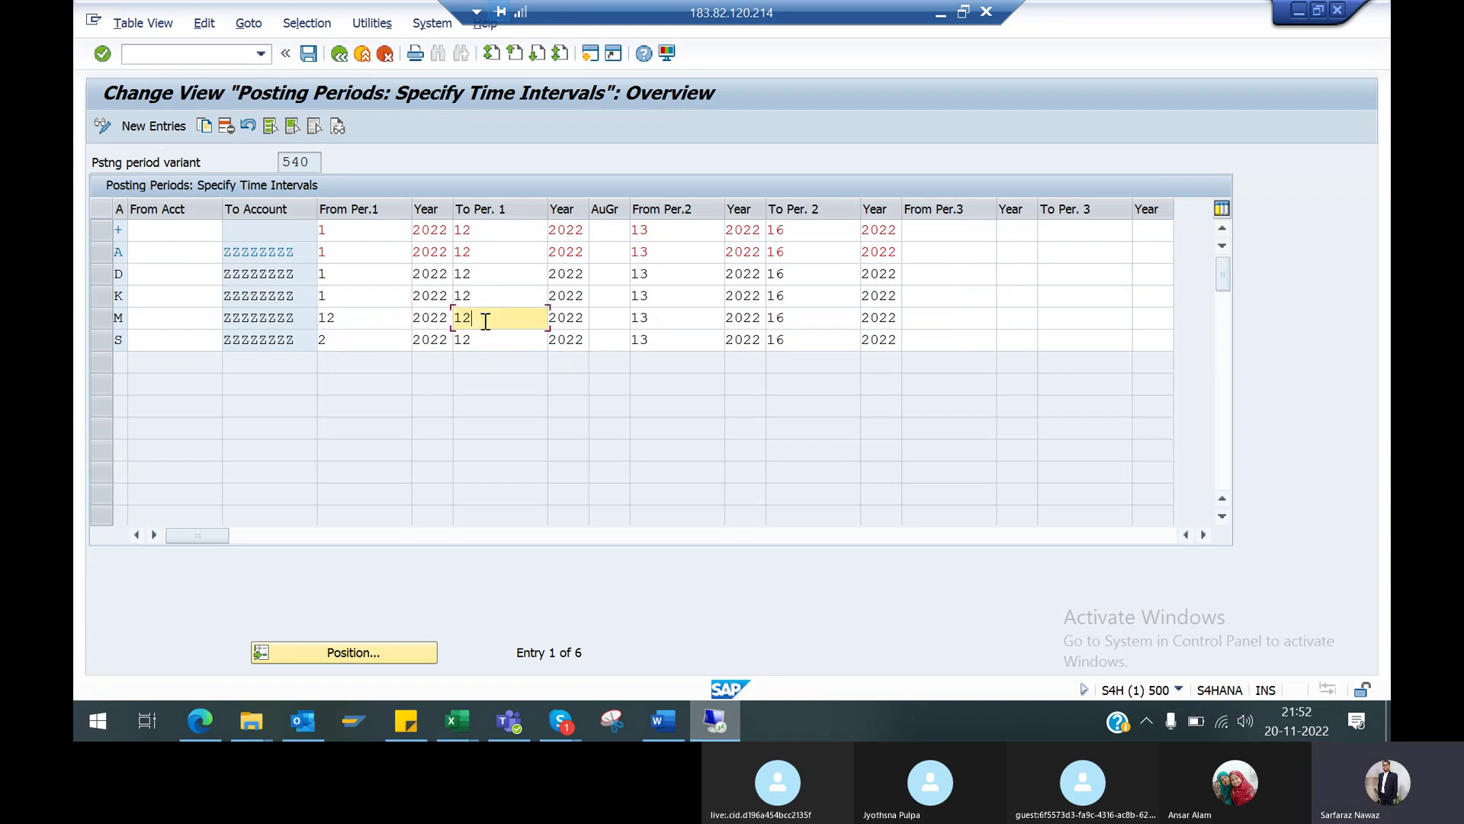
Set From Per.1 to 1 for account types M and S
click(359, 318)
key(BackSpace)
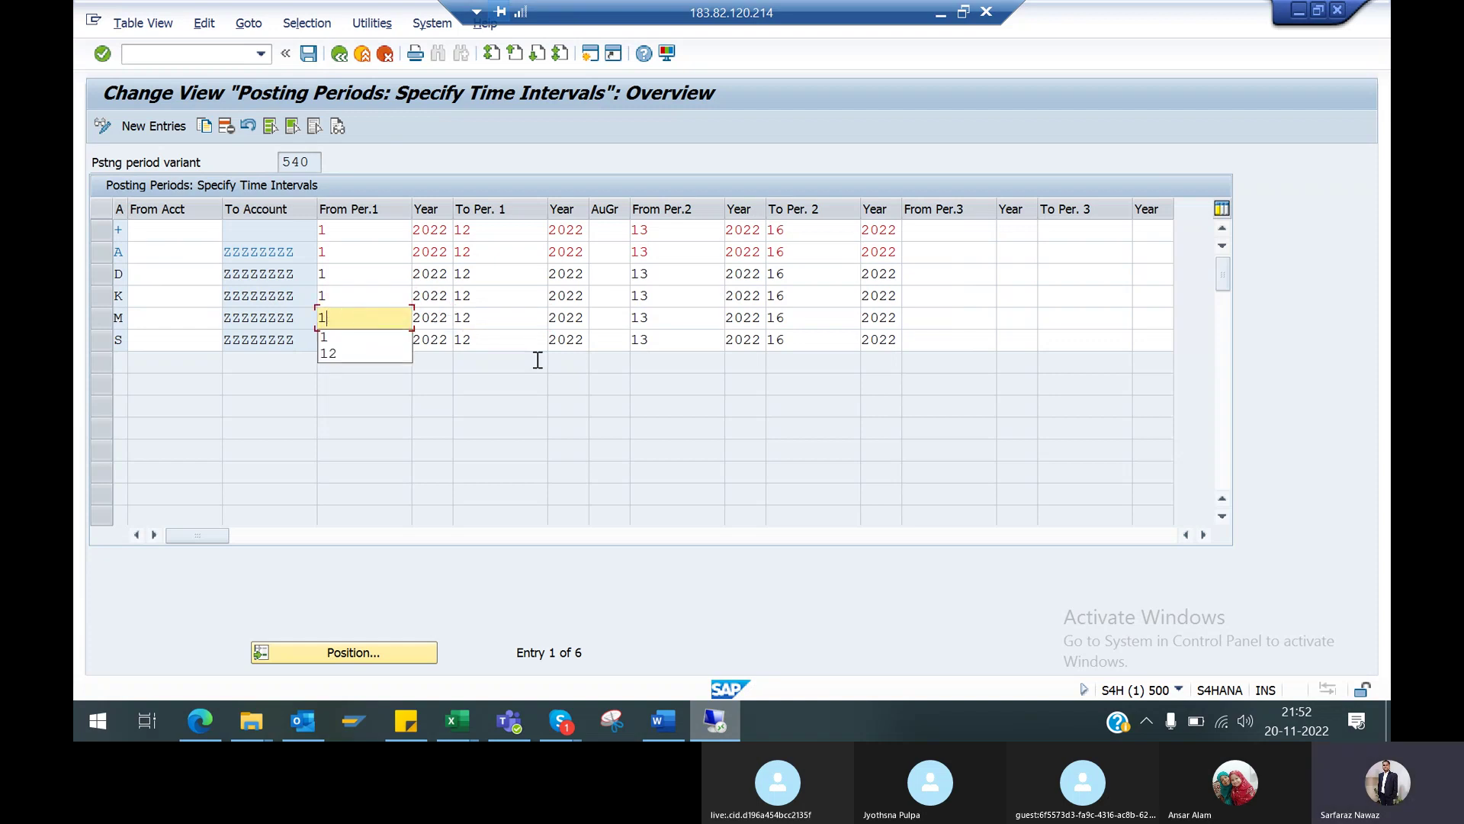
click(513, 342)
click(354, 347)
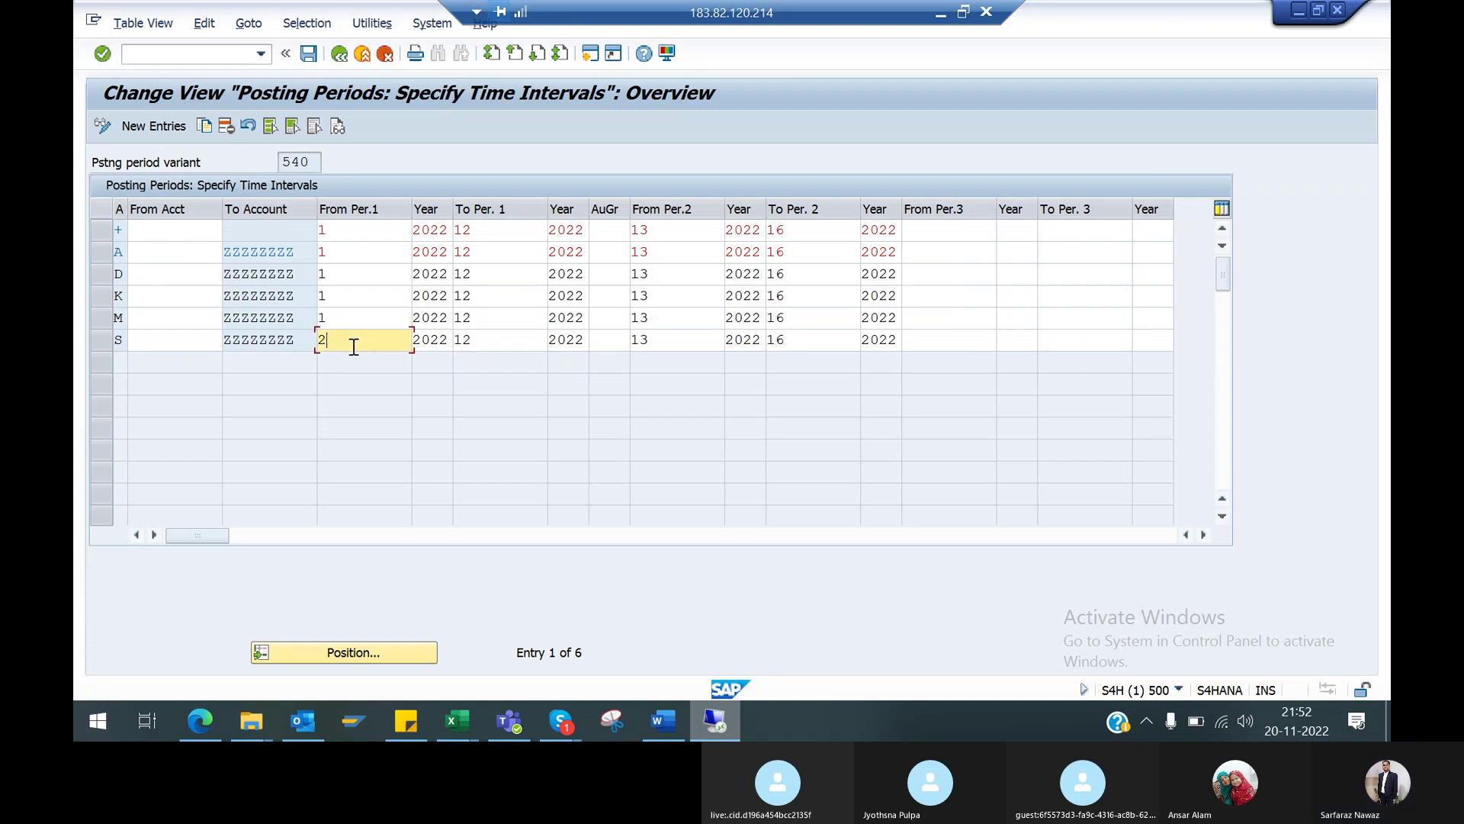
key(BackSpace)
text(1)
key(Tab)
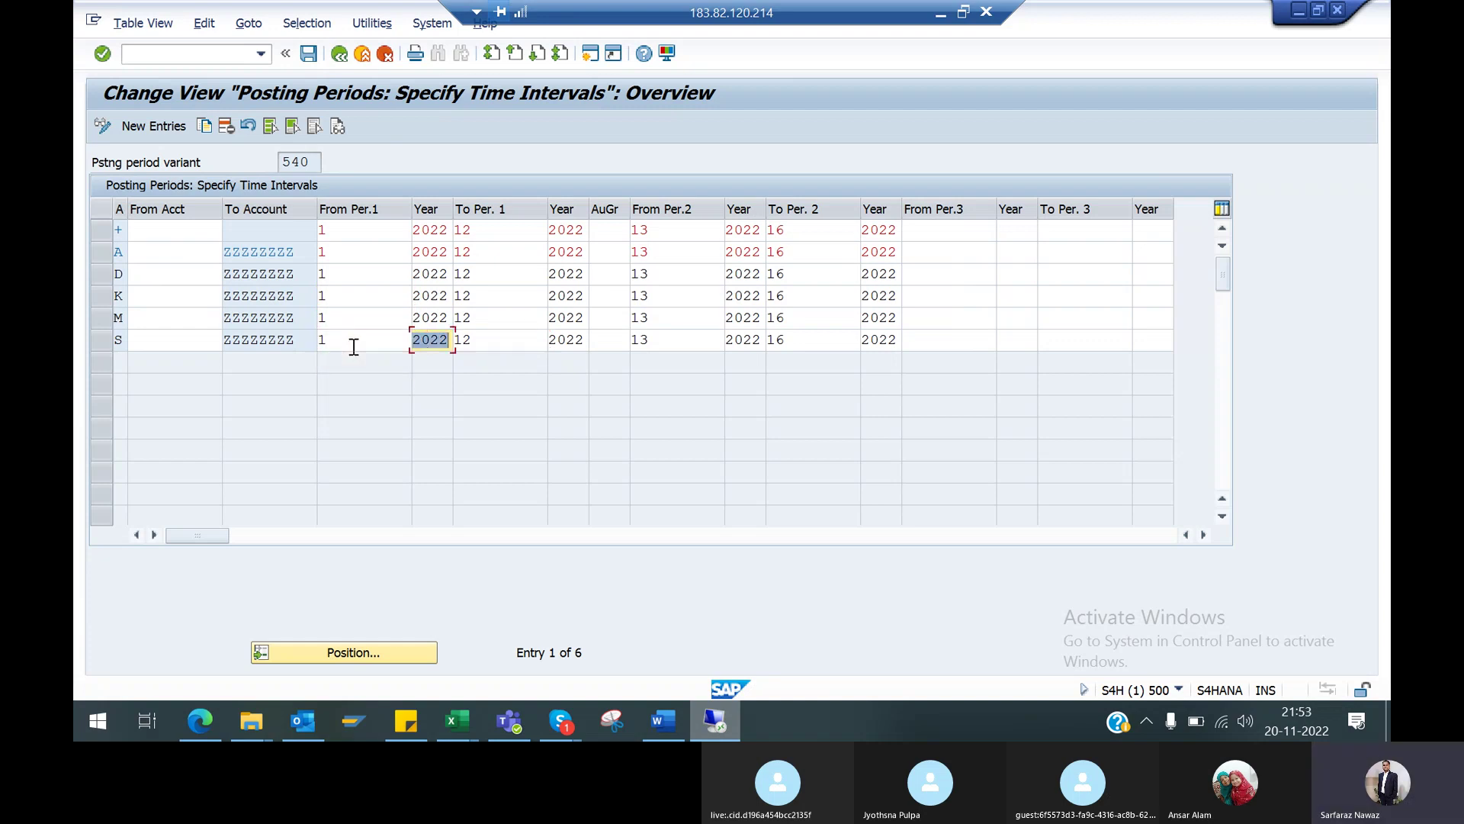
key(Tab)
Save the posting periods under the proposed customizing request and return to the implementation guide
key(ctrl+s)
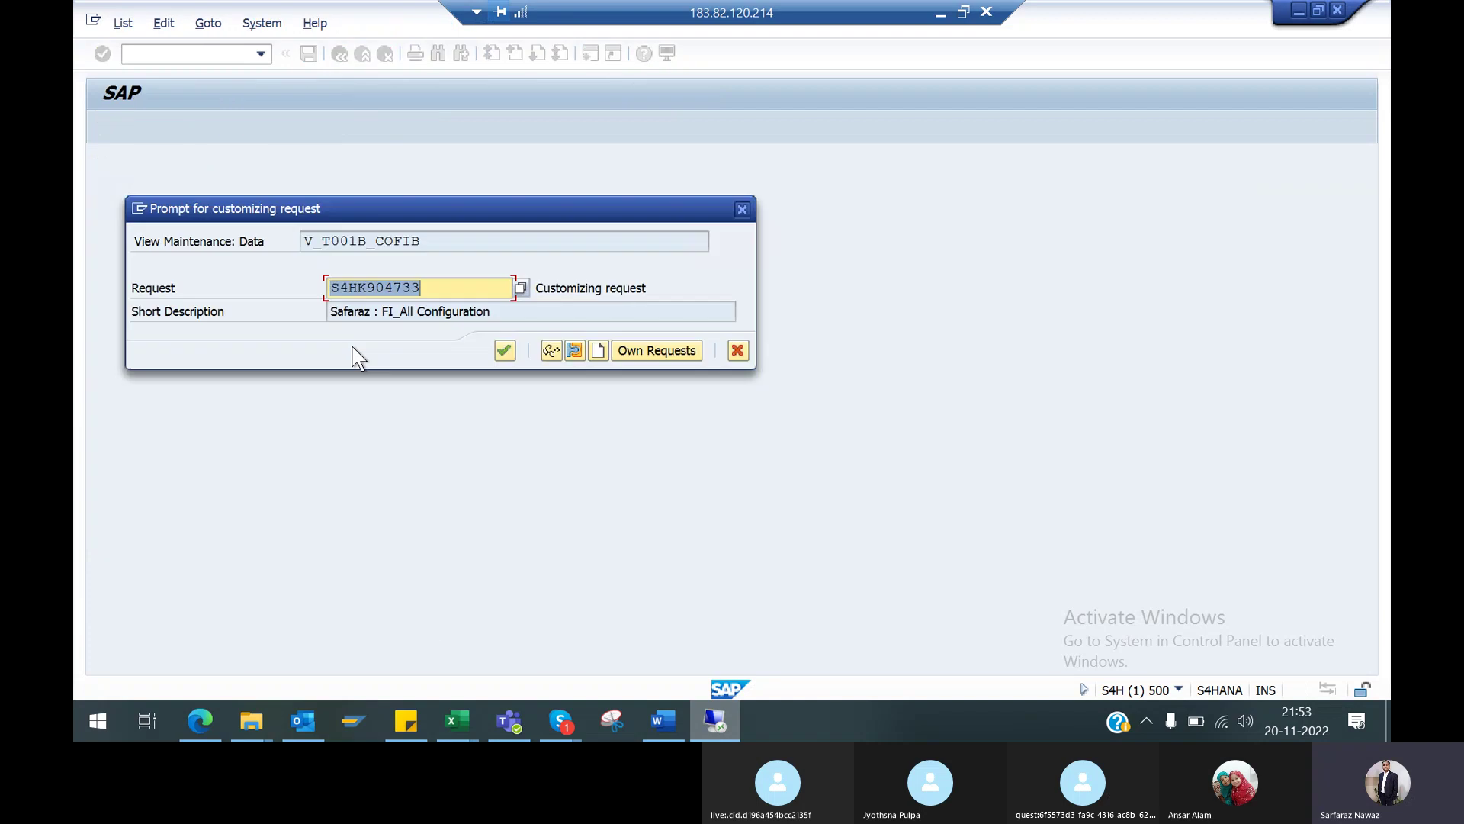
key(Return)
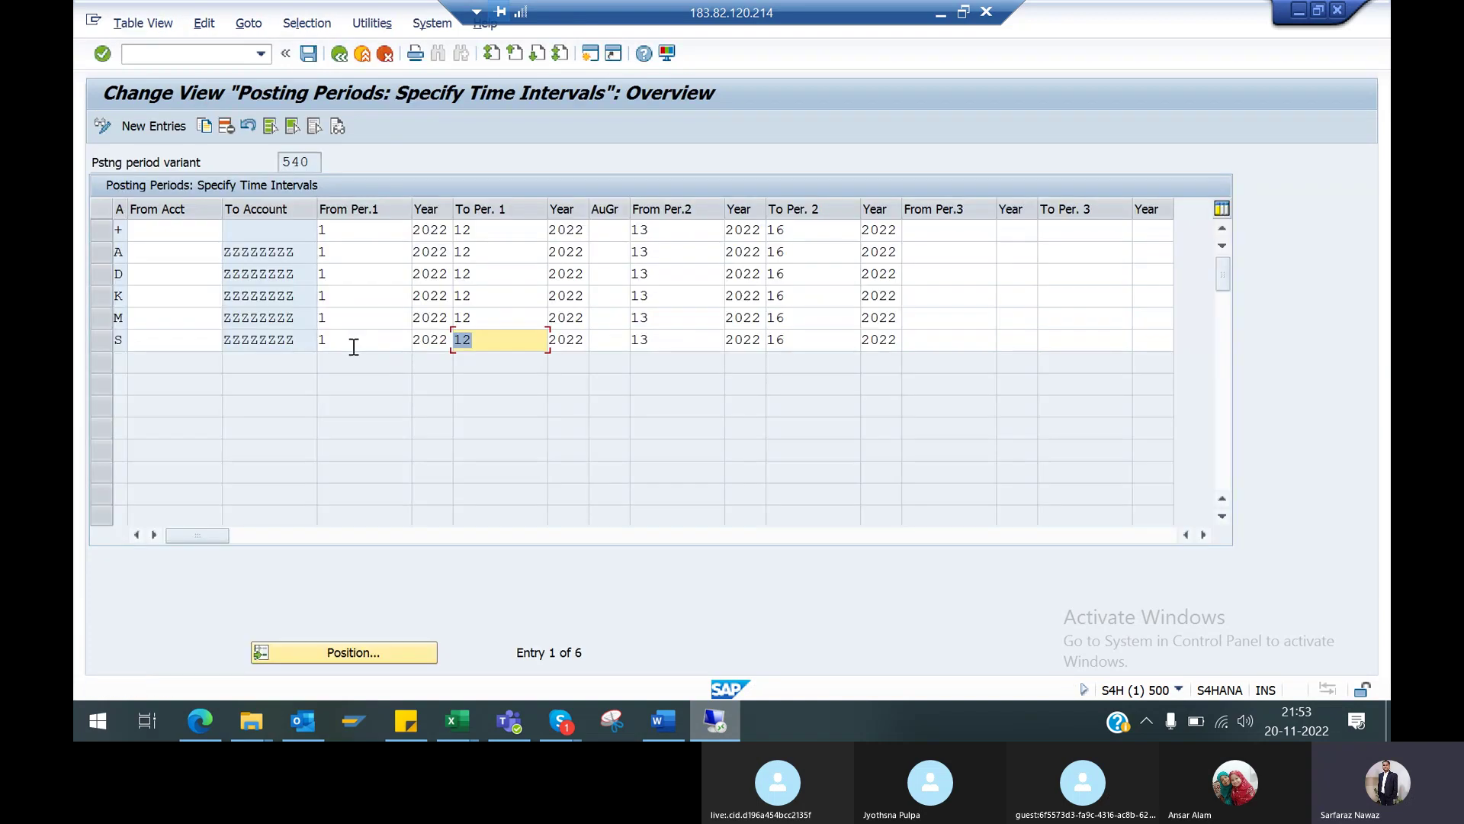
click(339, 56)
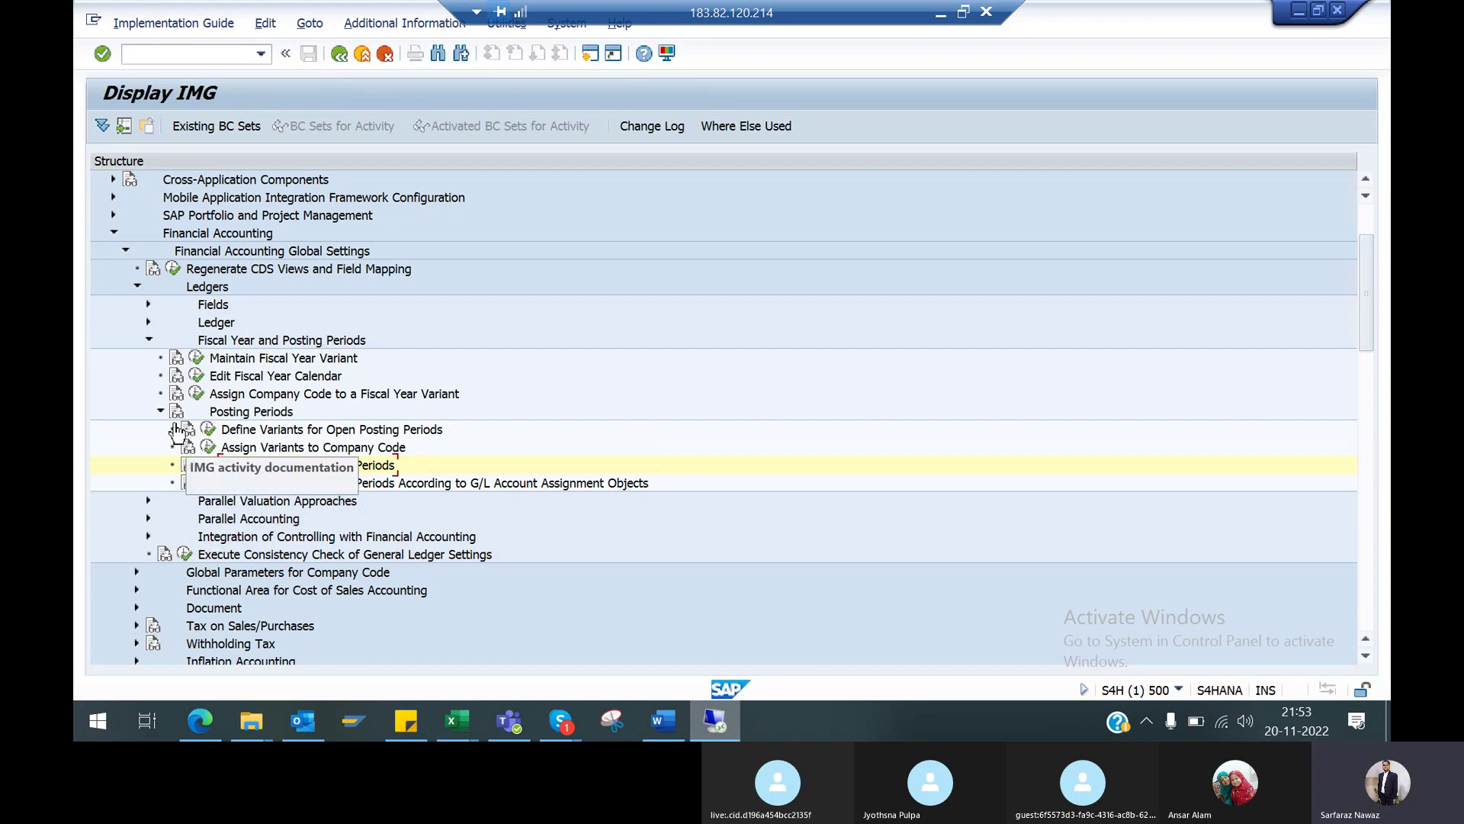
Open the Enter Global Parameters activity under Global Parameters for Company Code and position the list at company code 530
click(161, 411)
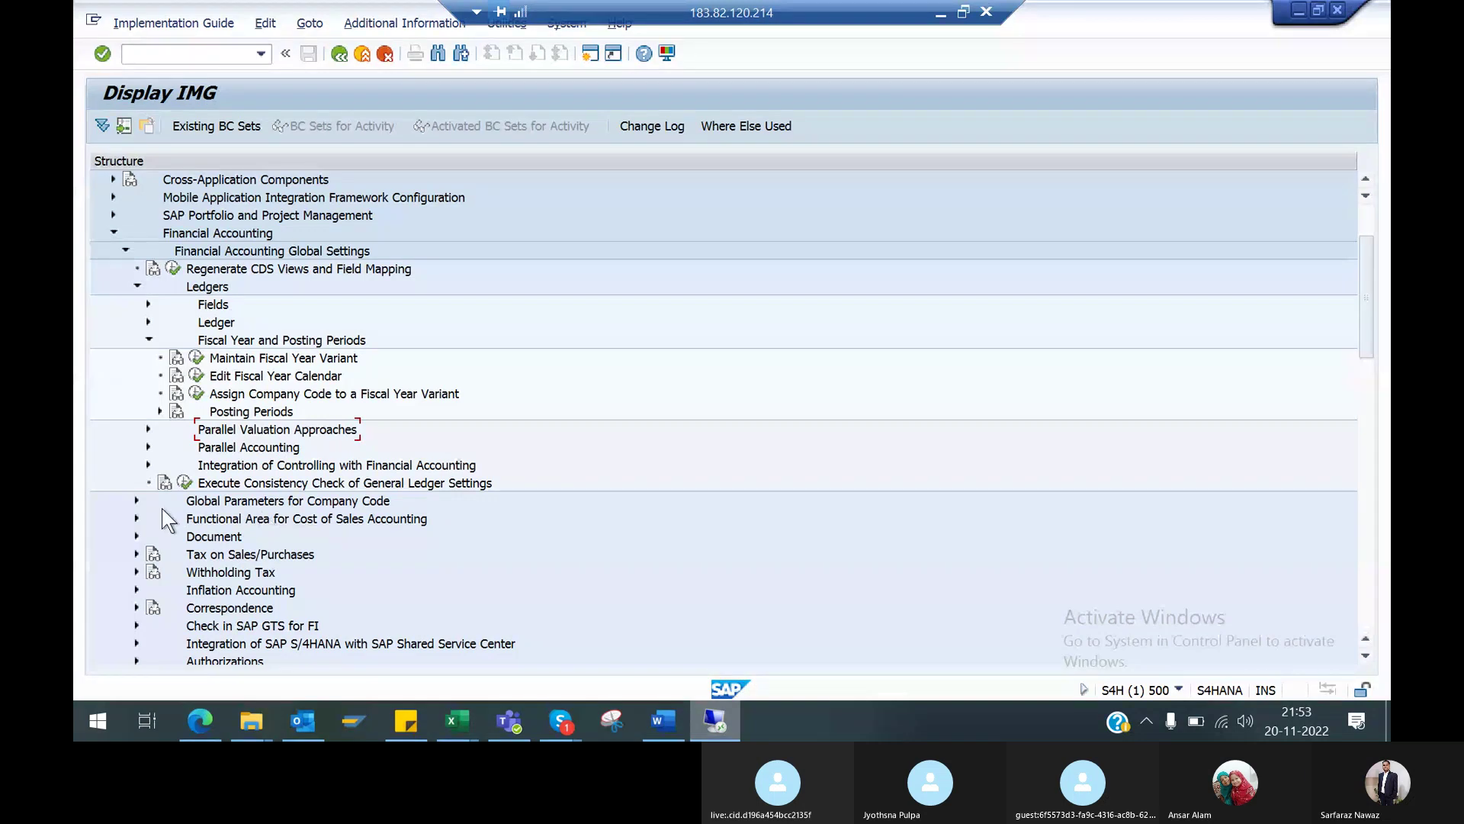
click(137, 500)
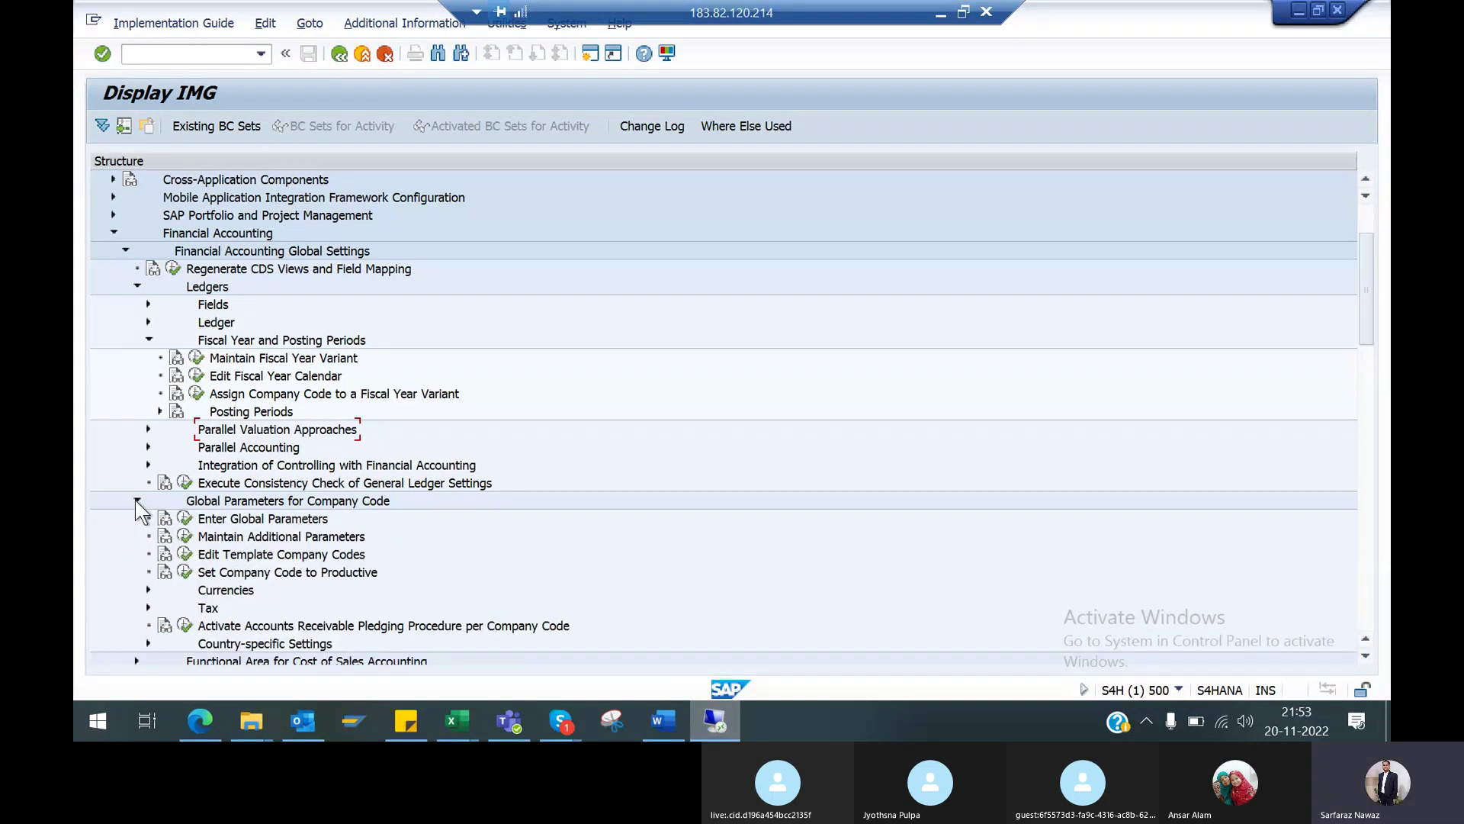
click(186, 520)
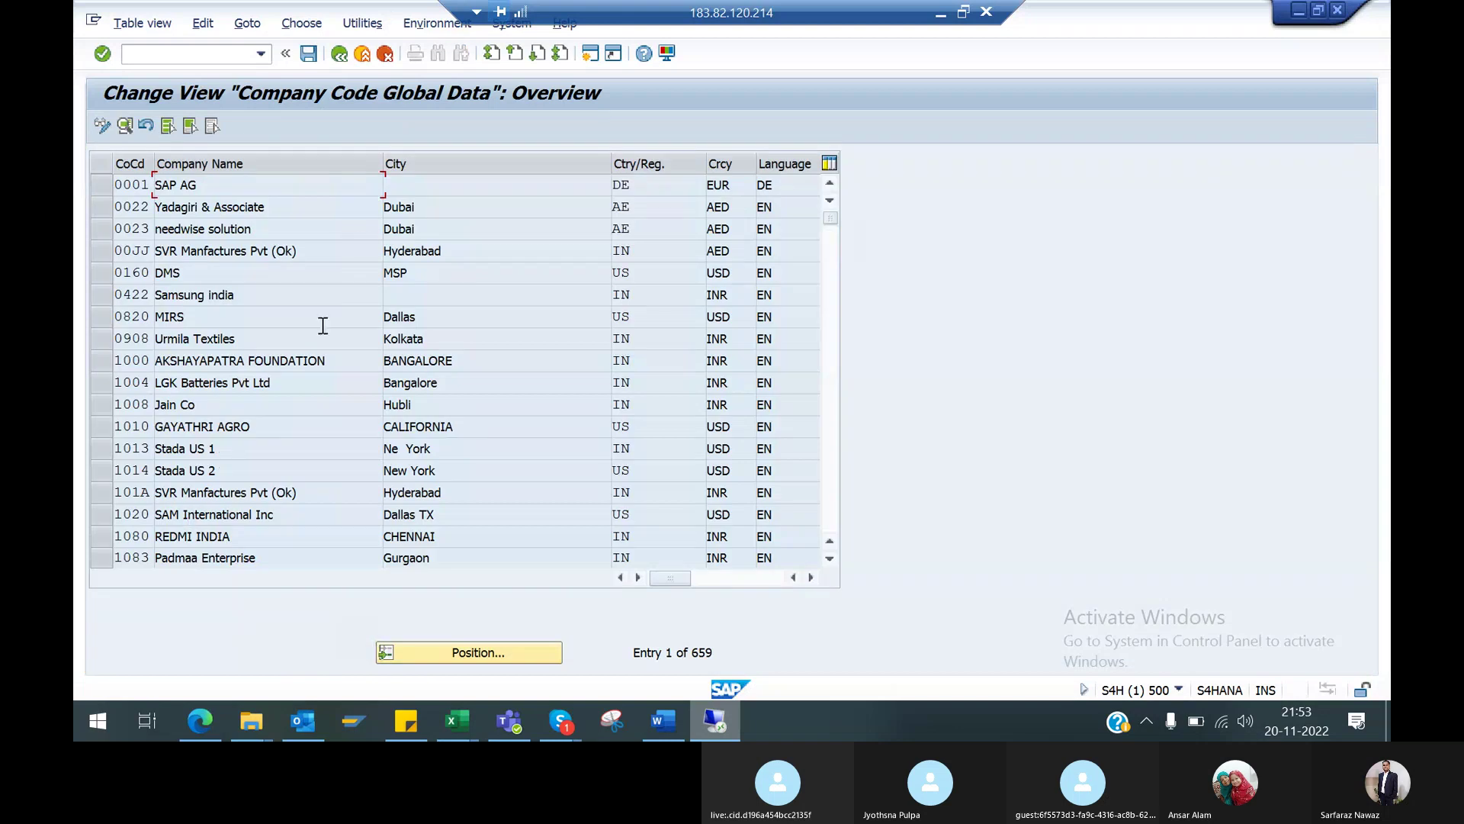
click(492, 652)
text(530)
key(Return)
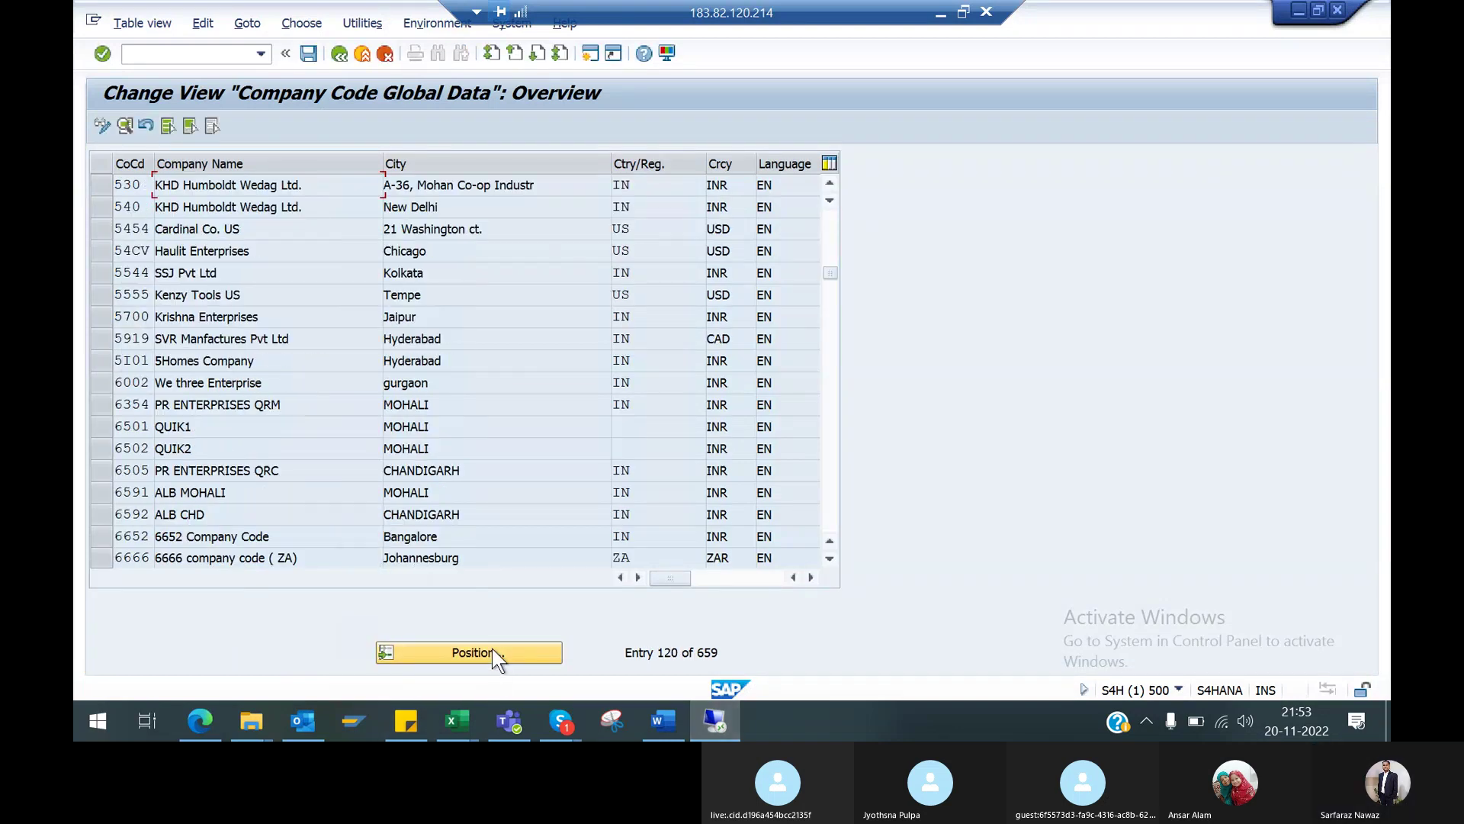
Open the global data details of company code 540
double_click(336, 193)
click(334, 55)
double_click(131, 204)
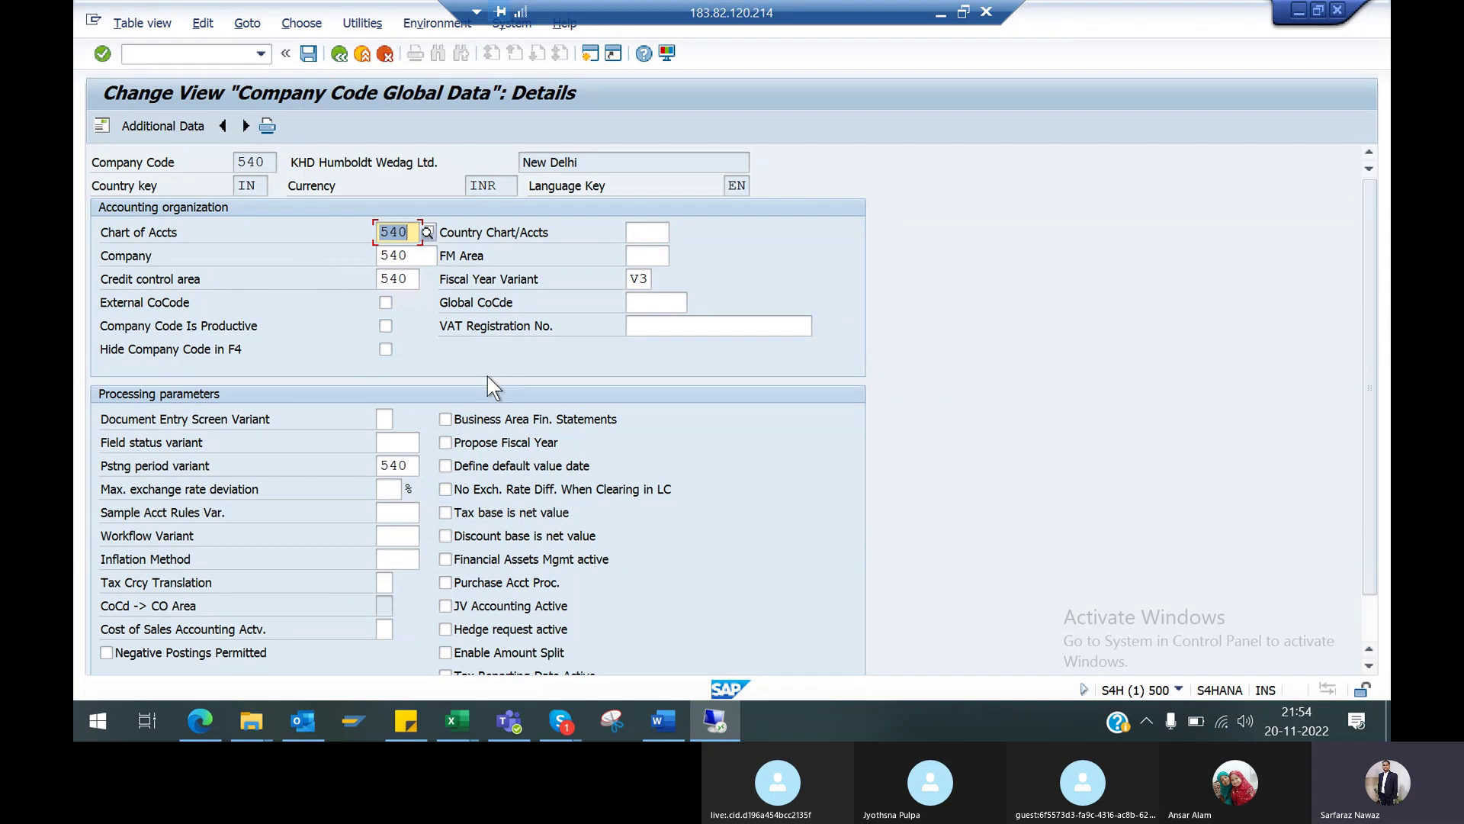
Search the possible values for Field status variant for 540 and look through the available variants
click(395, 442)
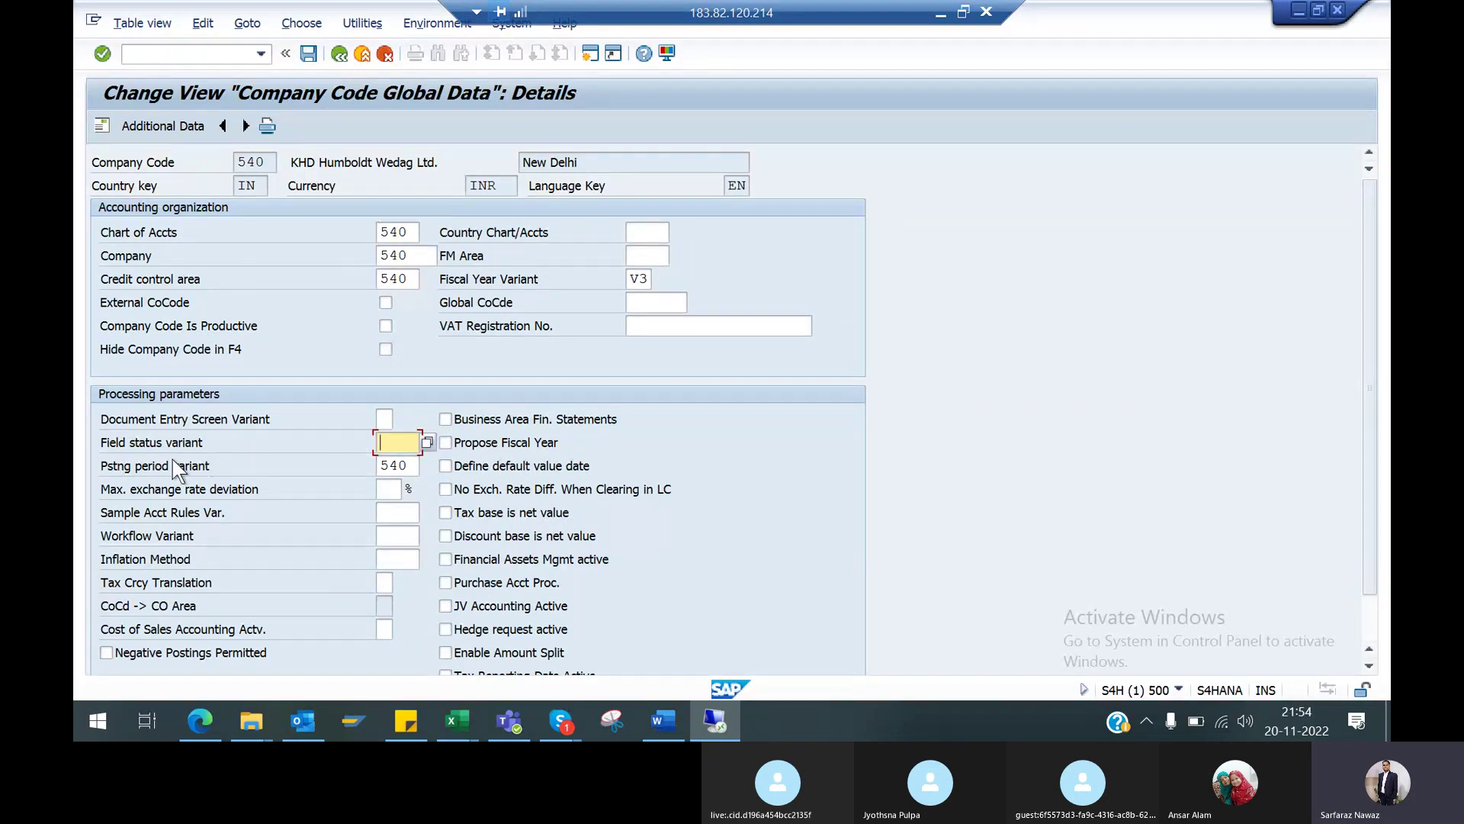
click(427, 442)
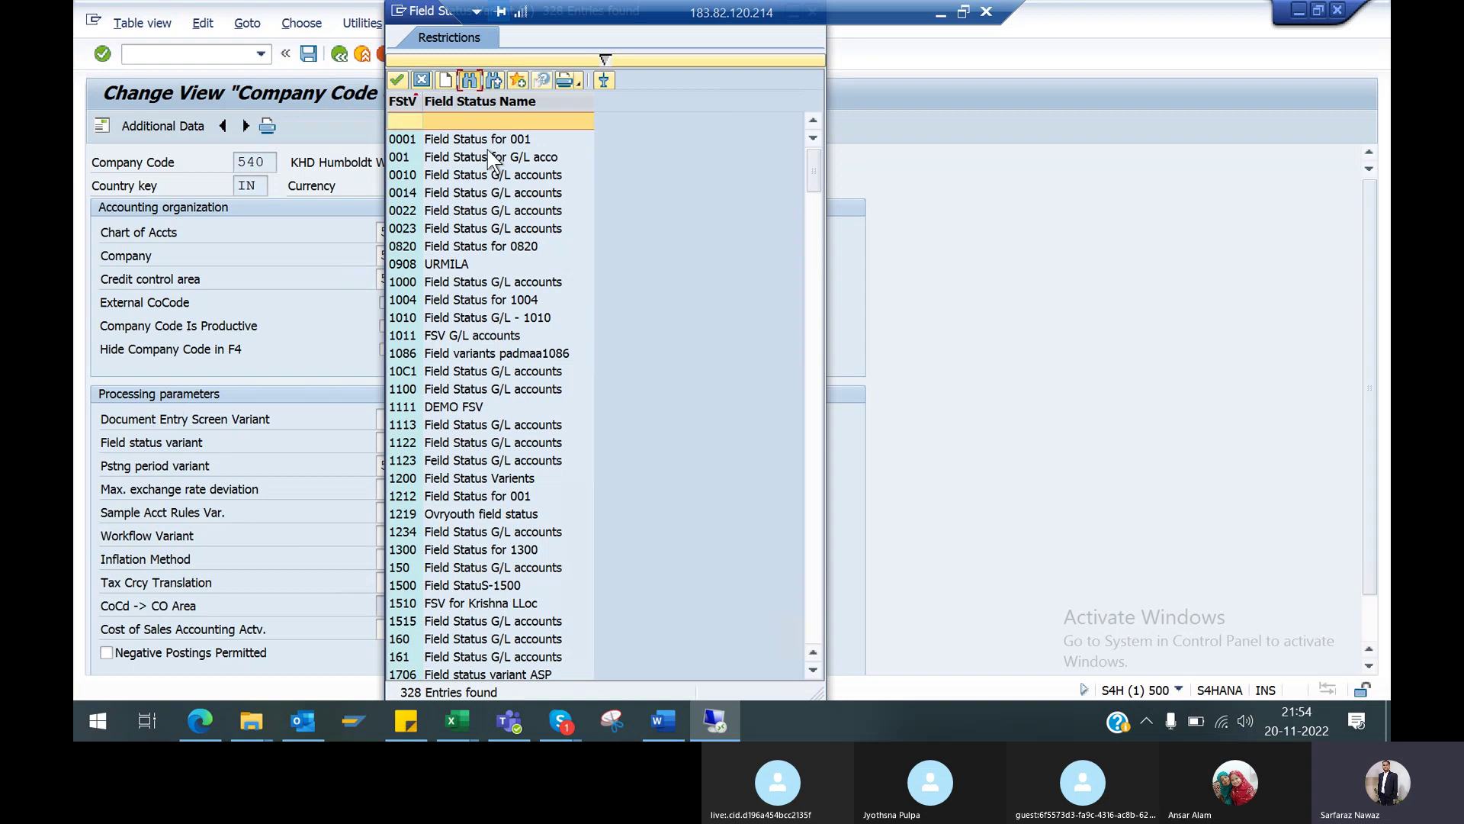
click(469, 79)
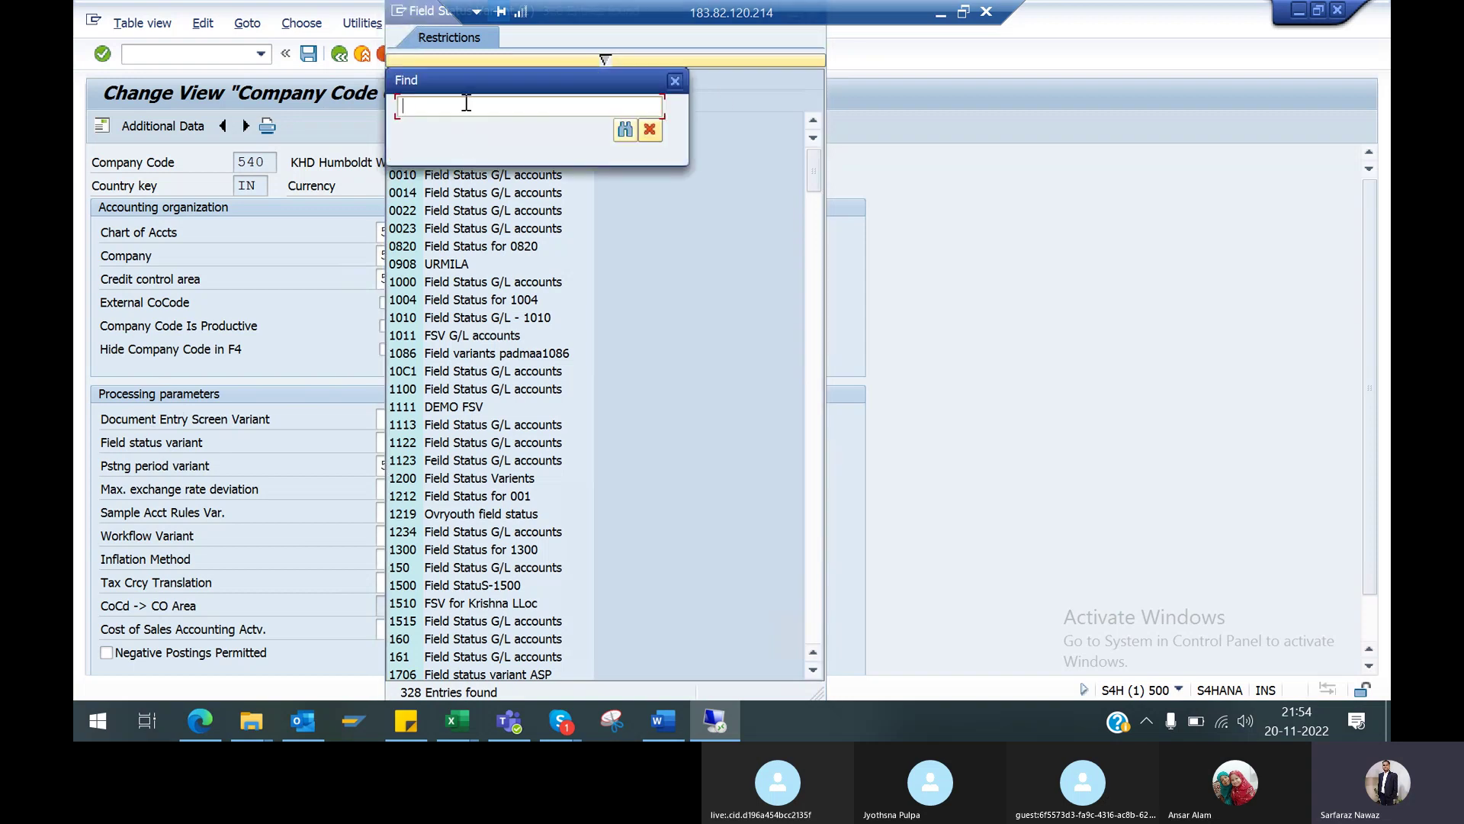
text(540)
key(Return)
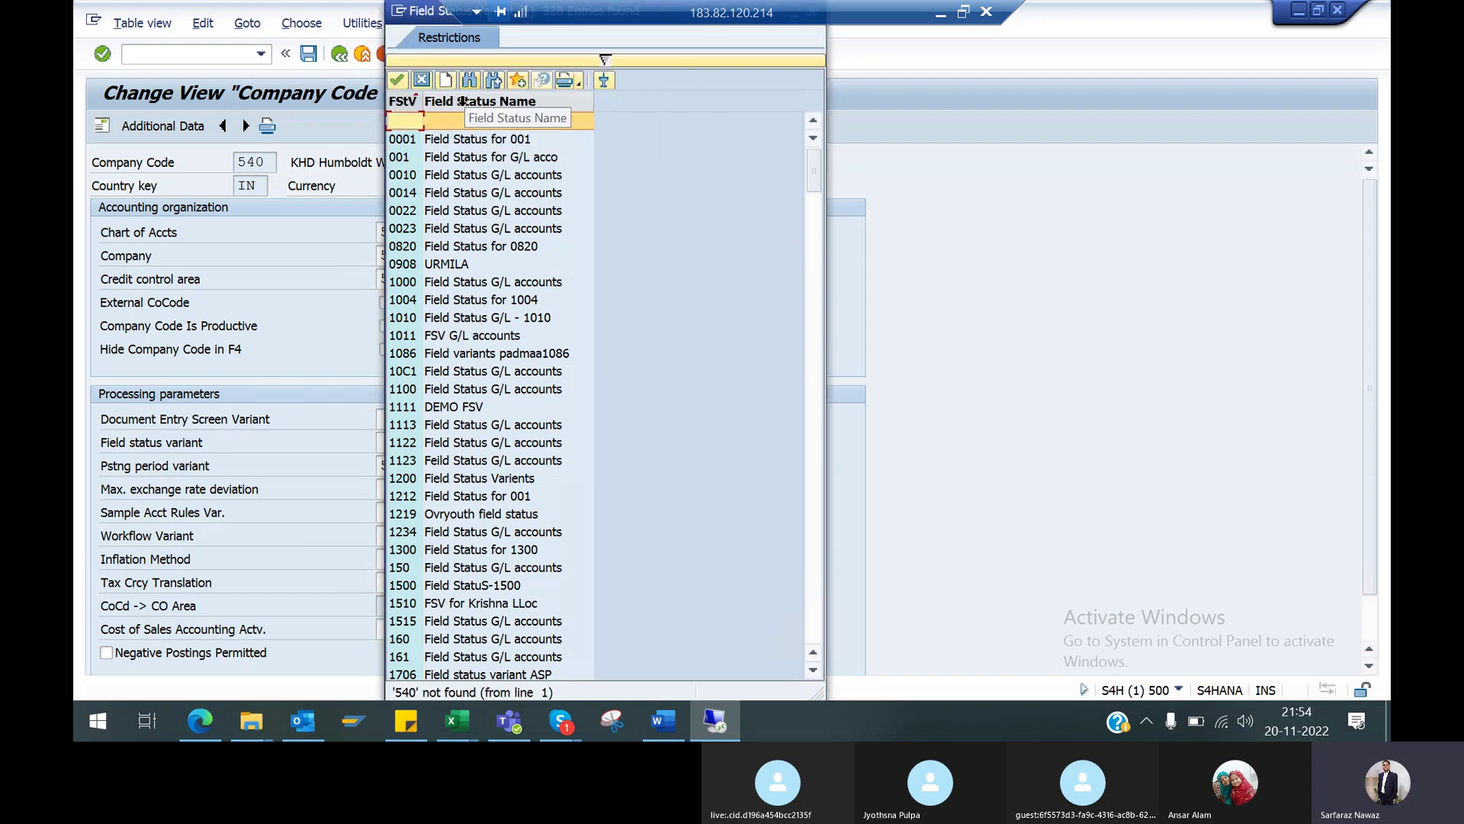
click(811, 530)
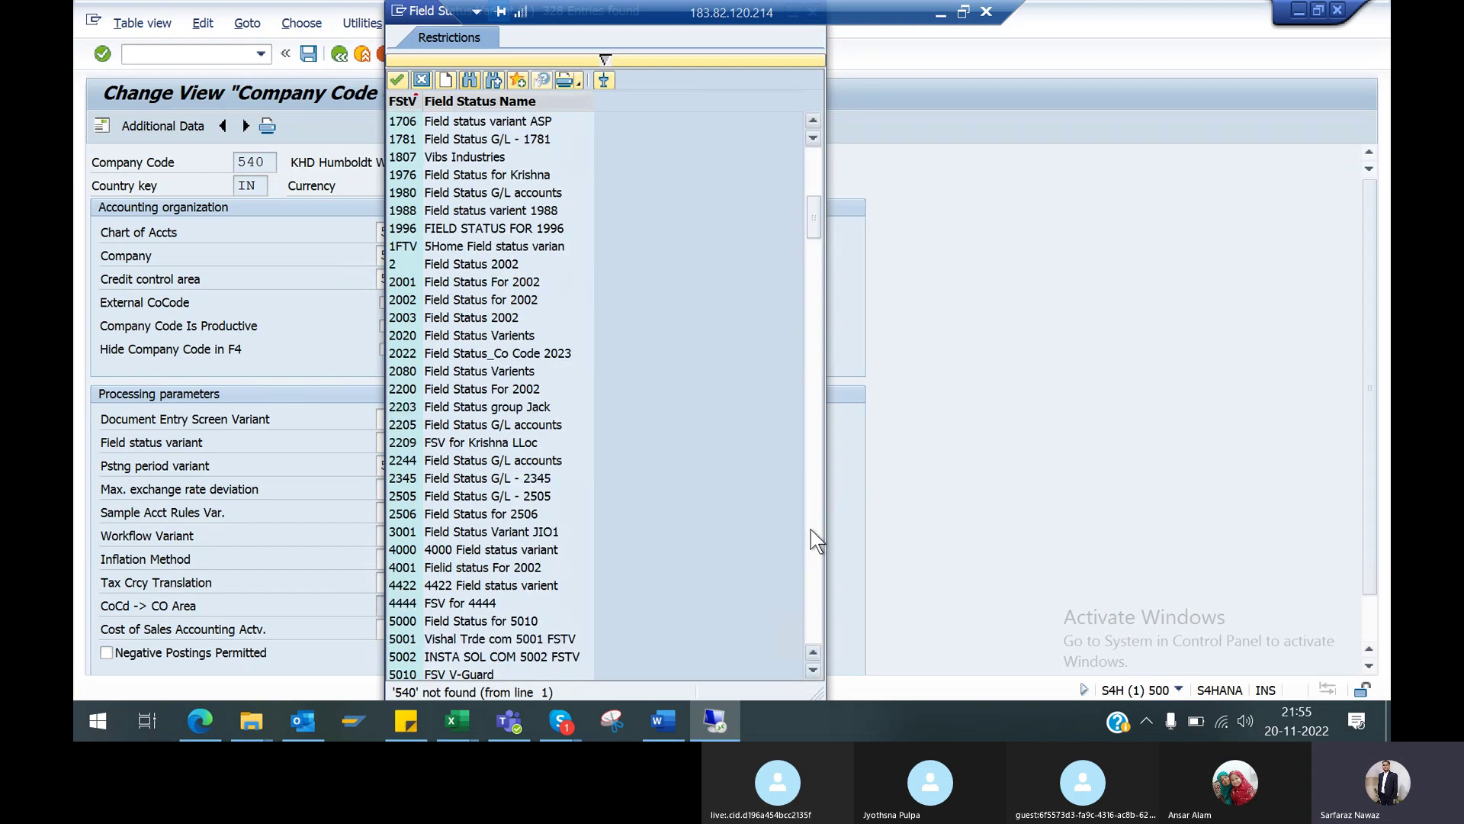
click(815, 540)
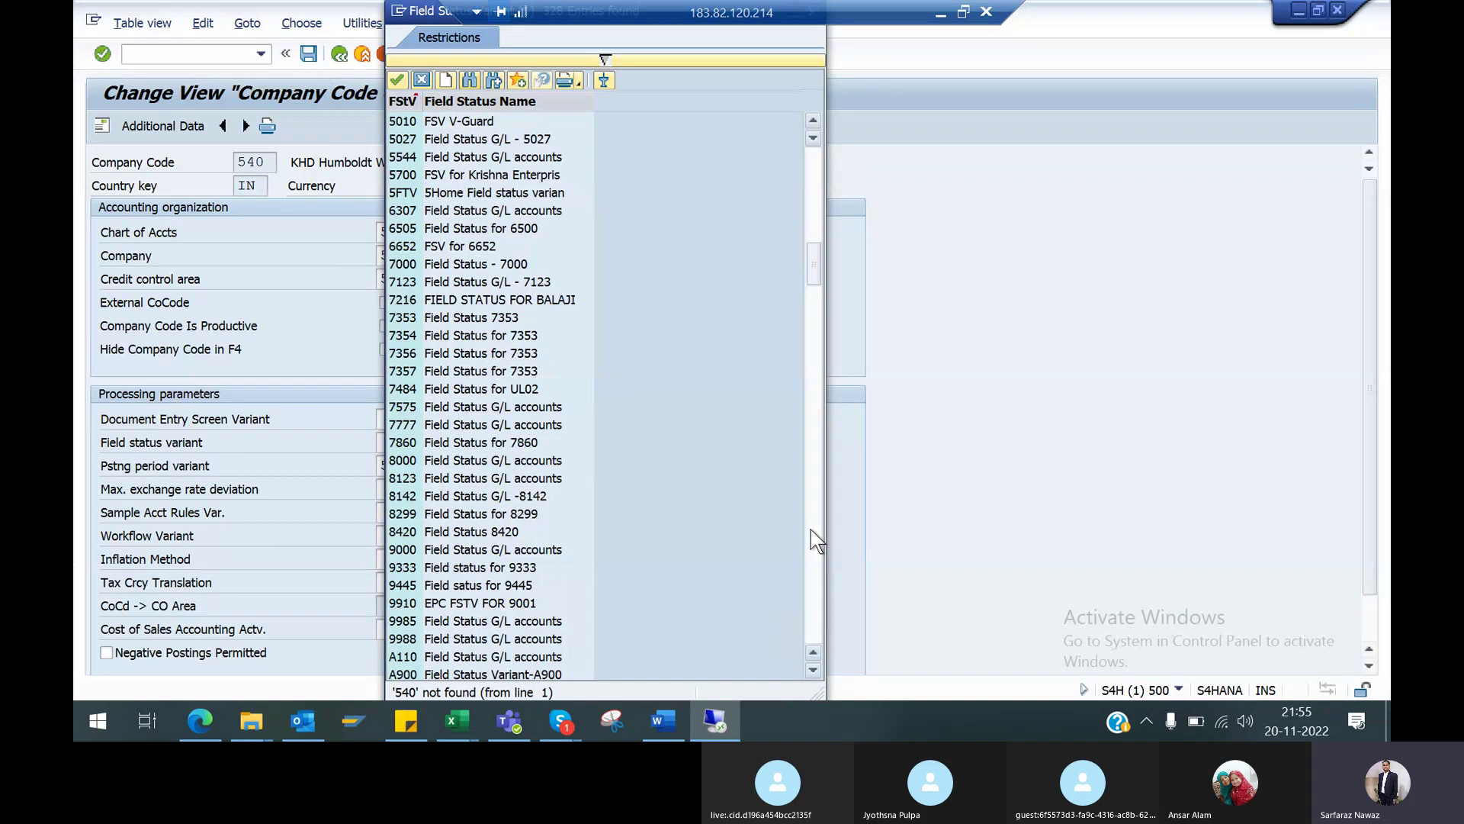
click(812, 532)
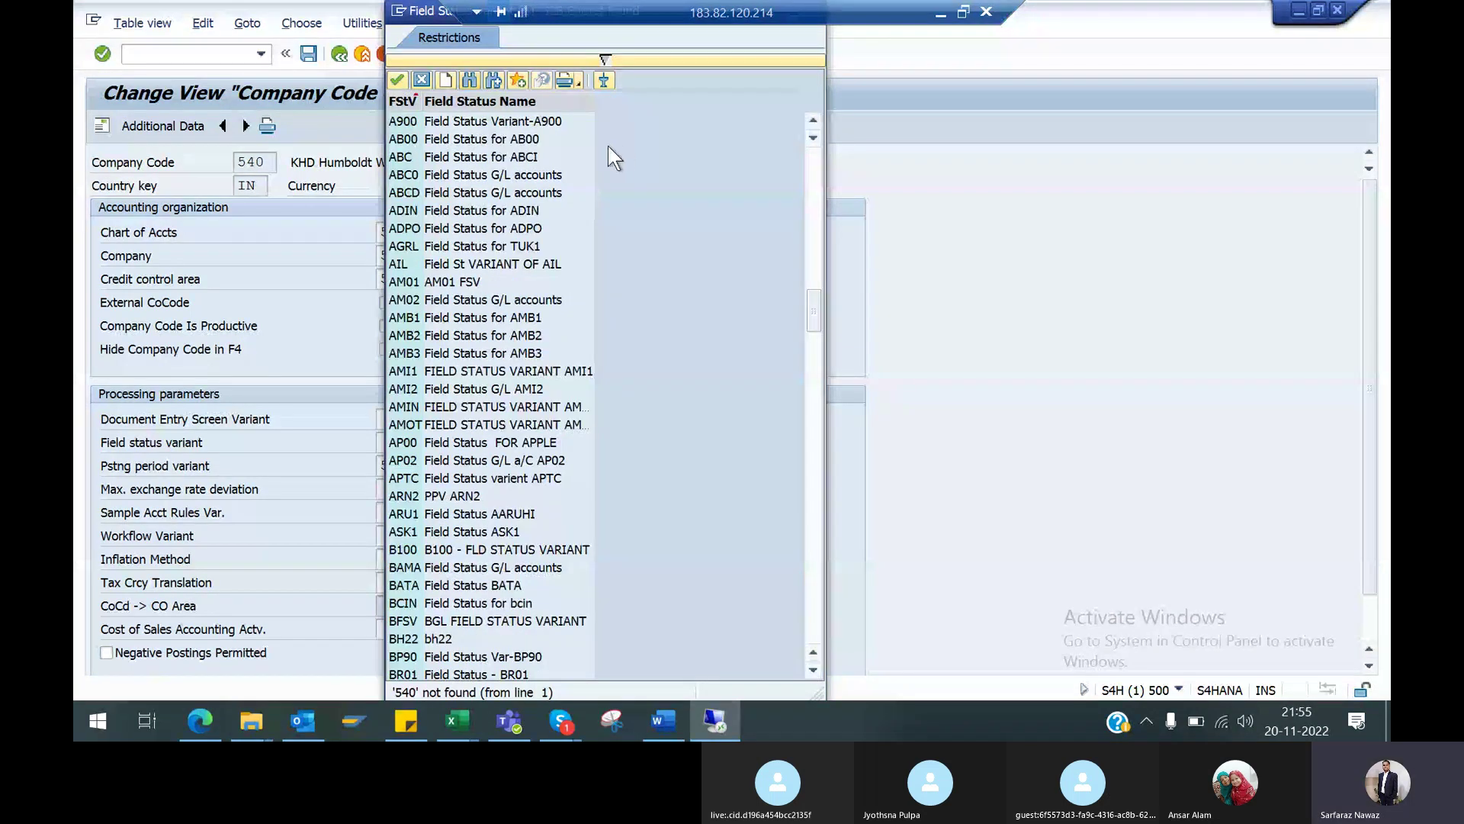
Try to set the Field status variant of company code 540 to 540, clear the entry and leave the details without it
key(Escape)
text(540)
key(Return)
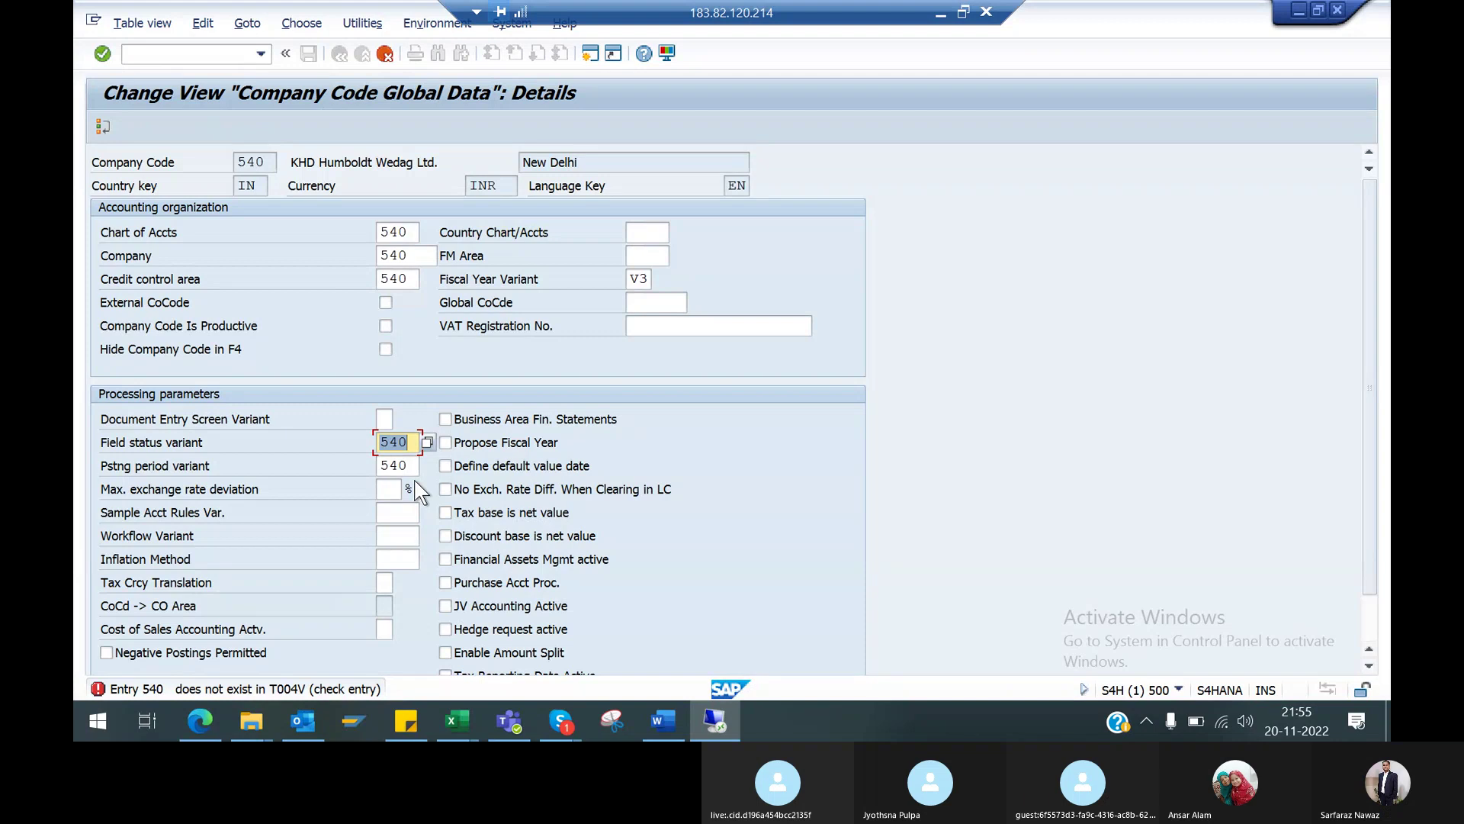
key(BackSpace)
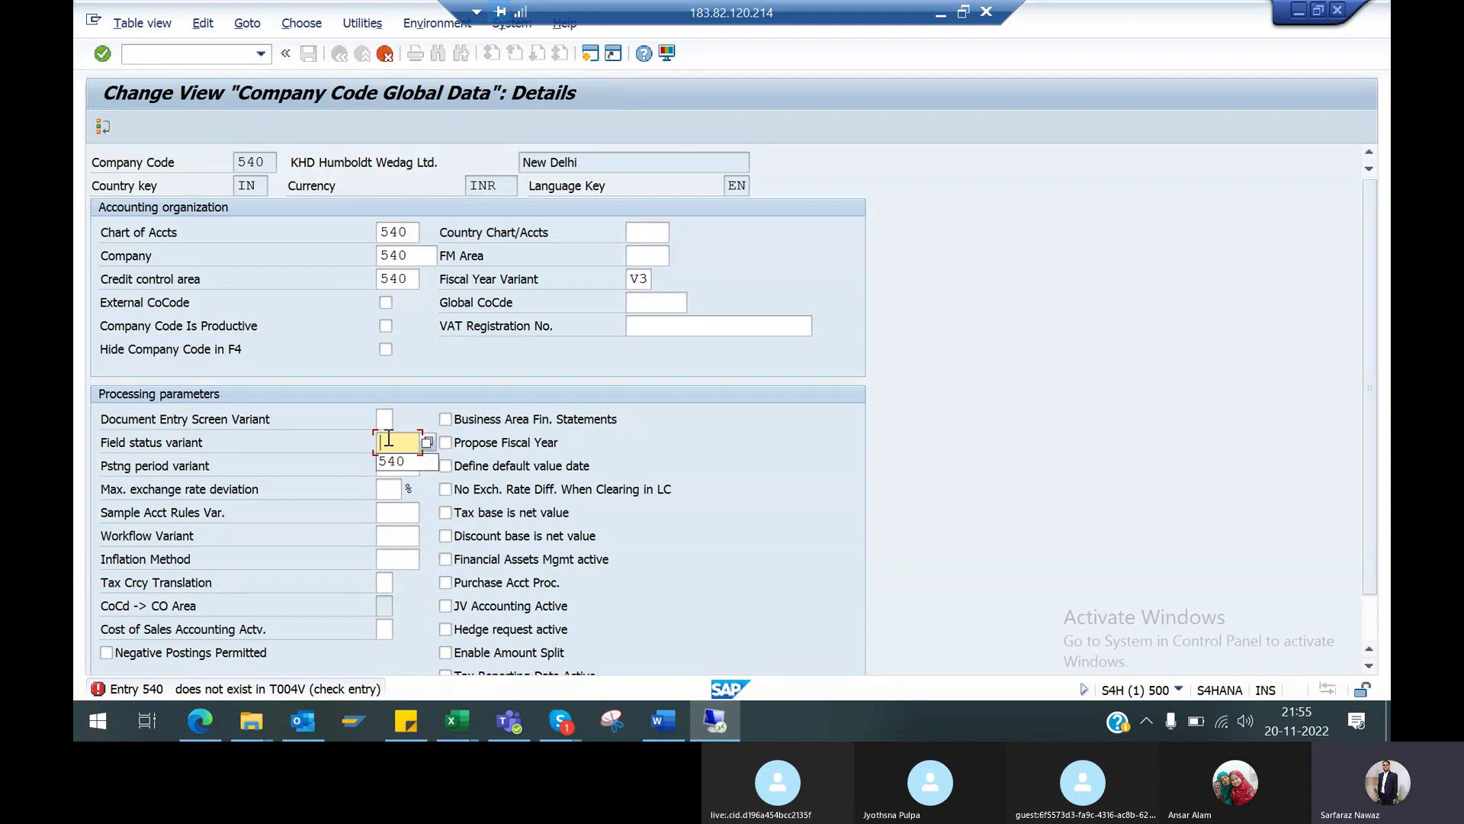
click(427, 351)
click(385, 54)
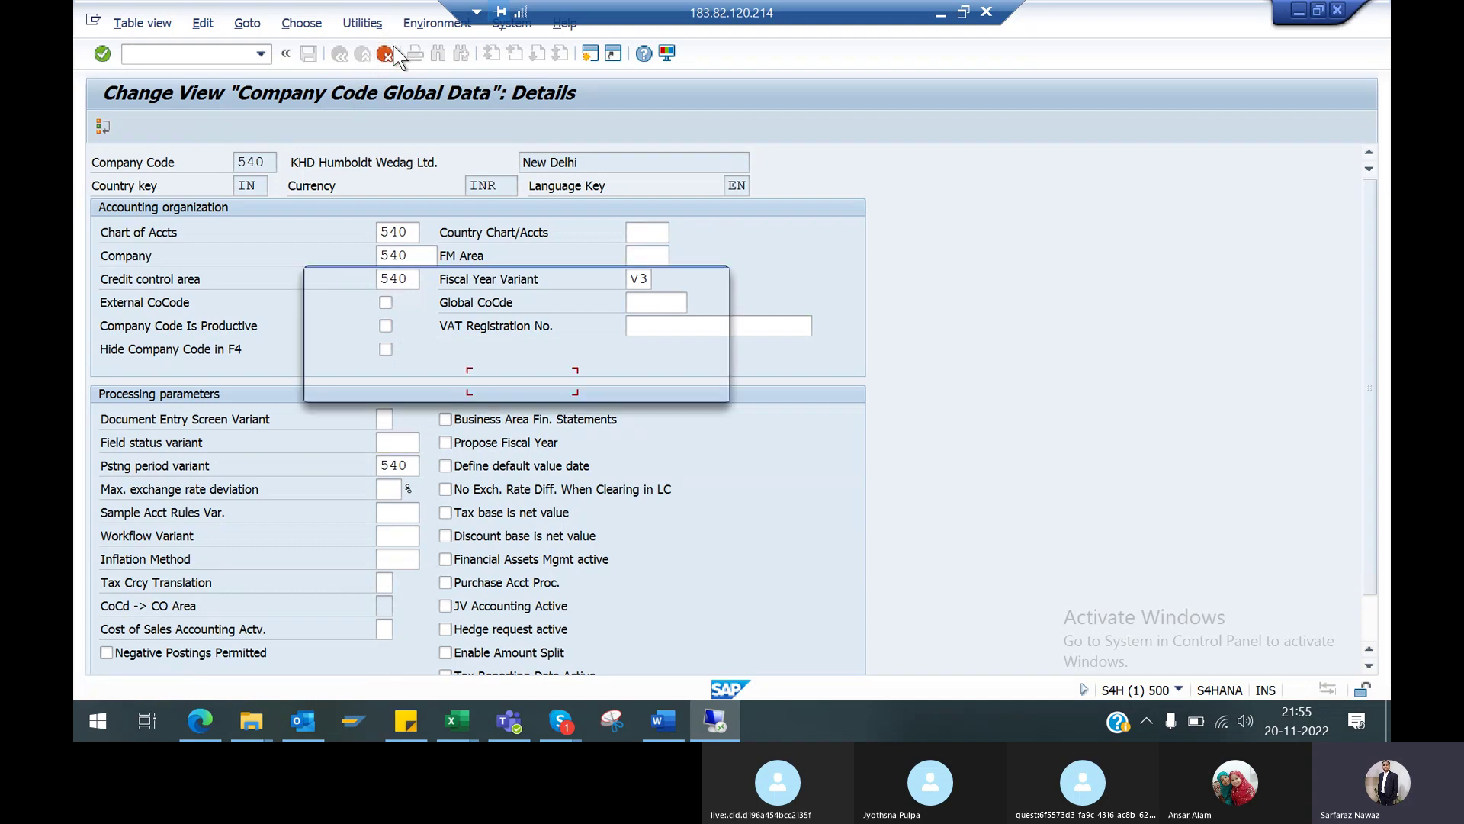
click(439, 379)
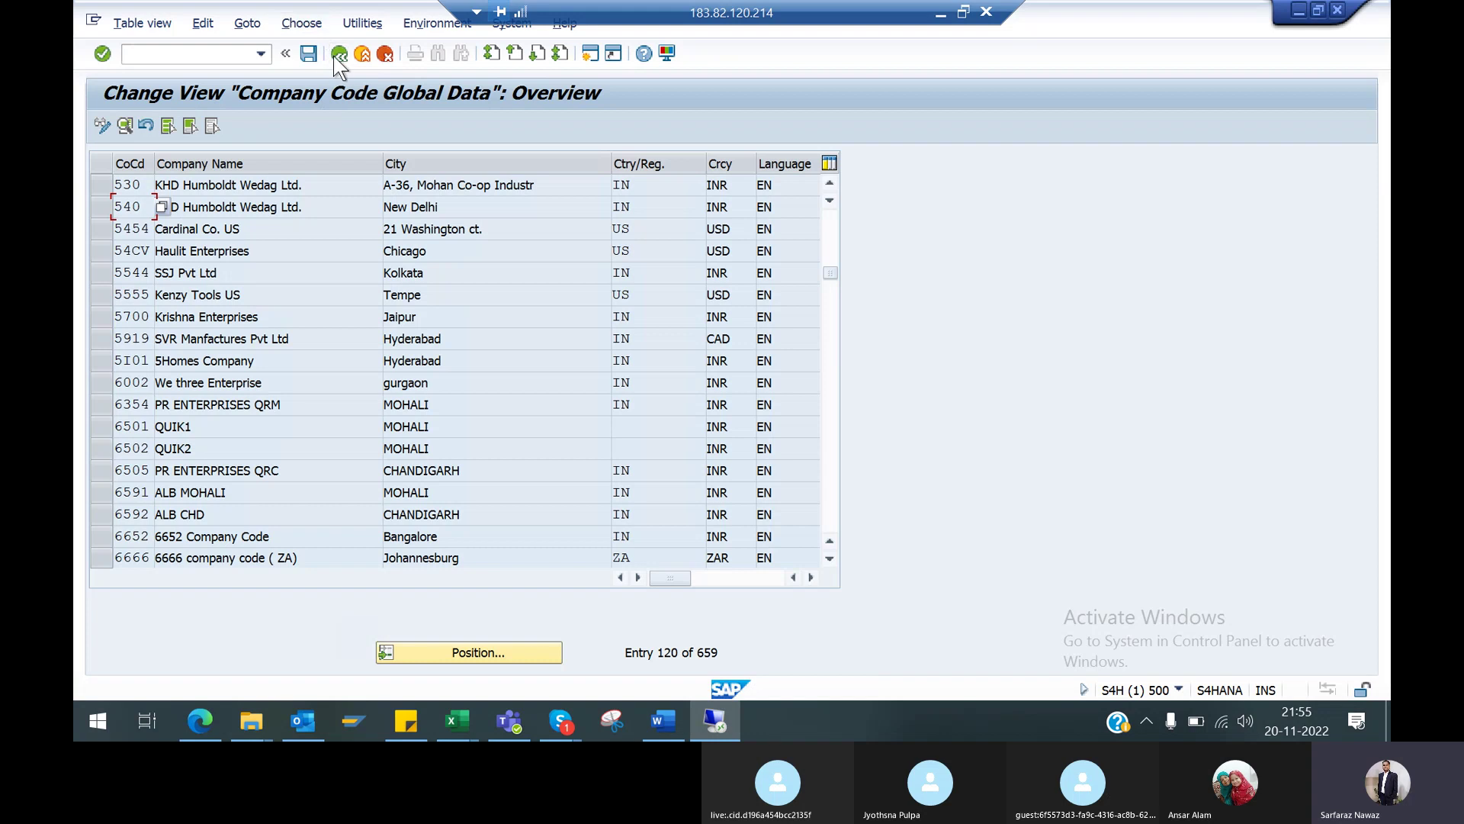
Return to the implementation guide and collapse its expanded structure up to the Financial Accounting node
click(339, 54)
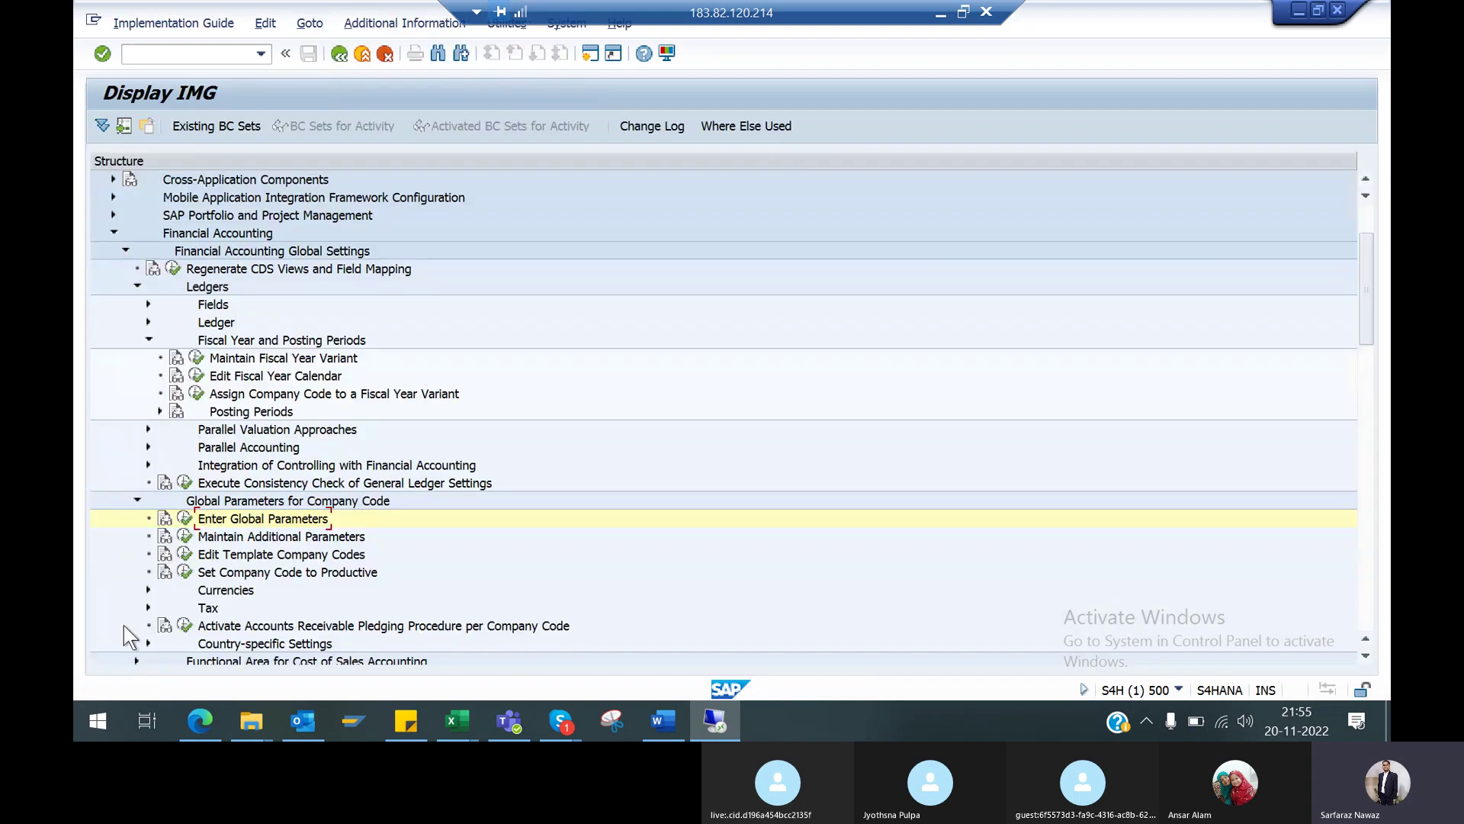
click(136, 499)
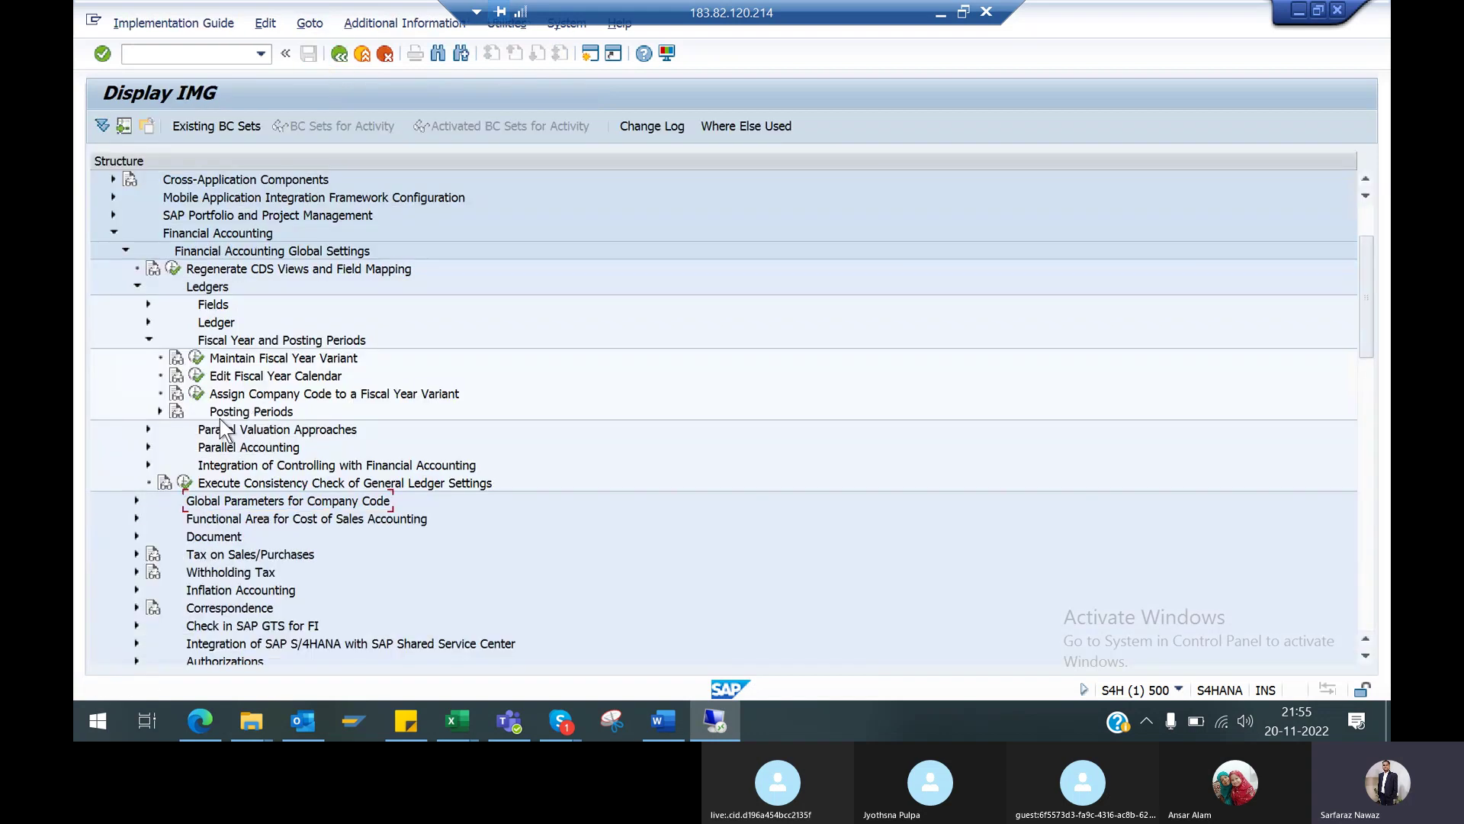
click(149, 304)
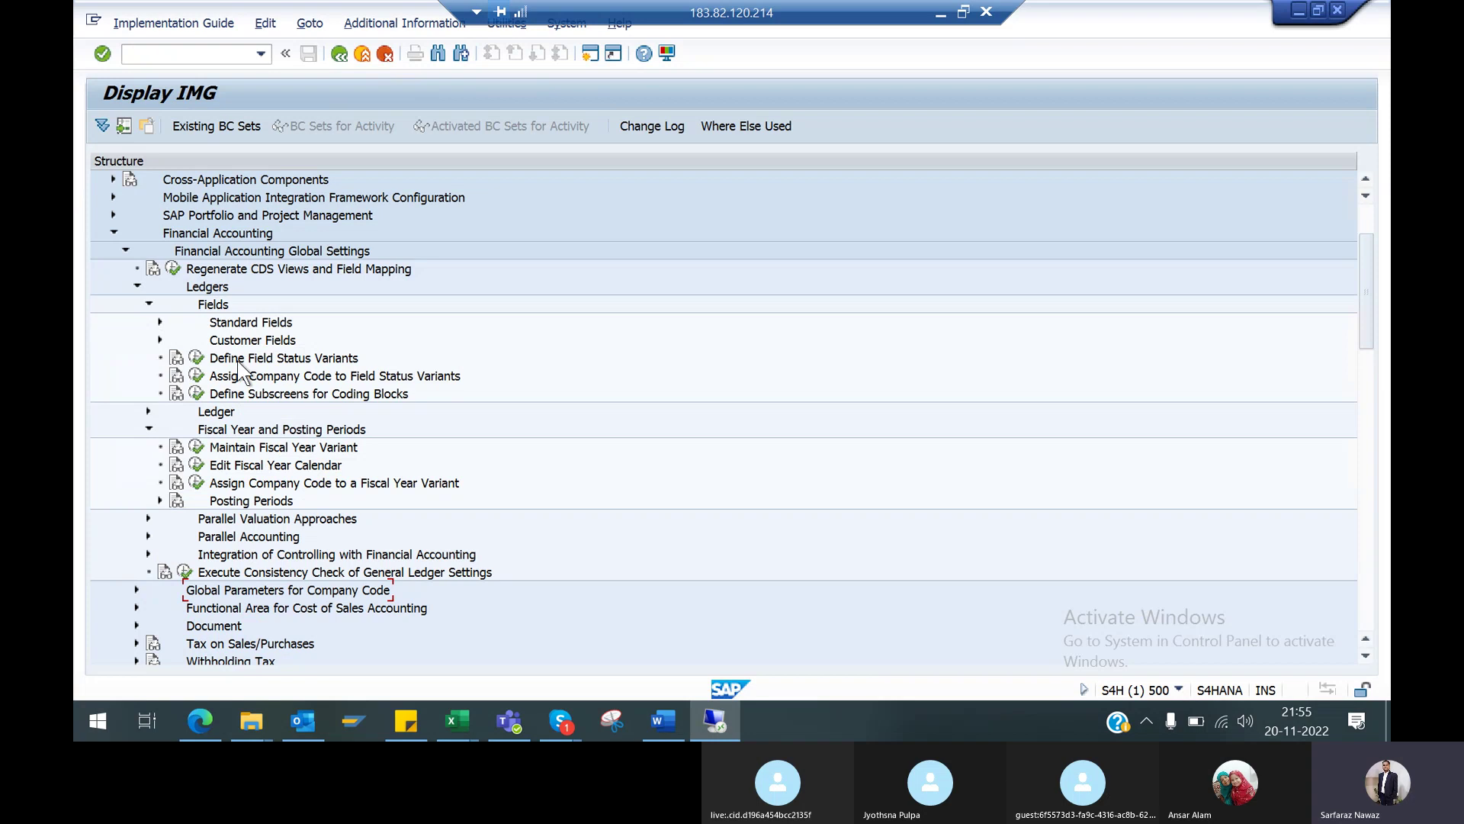
click(146, 430)
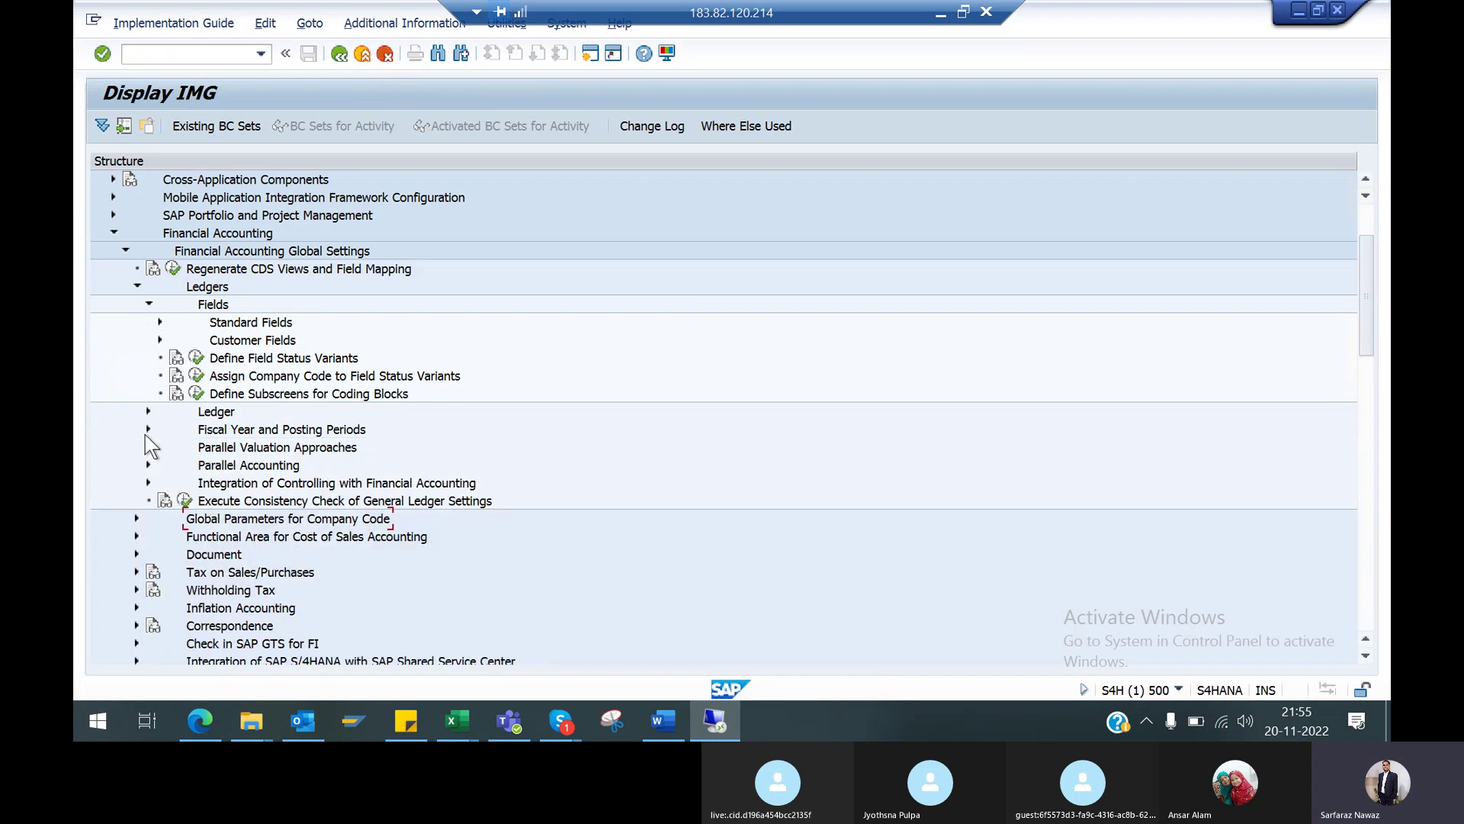
click(149, 303)
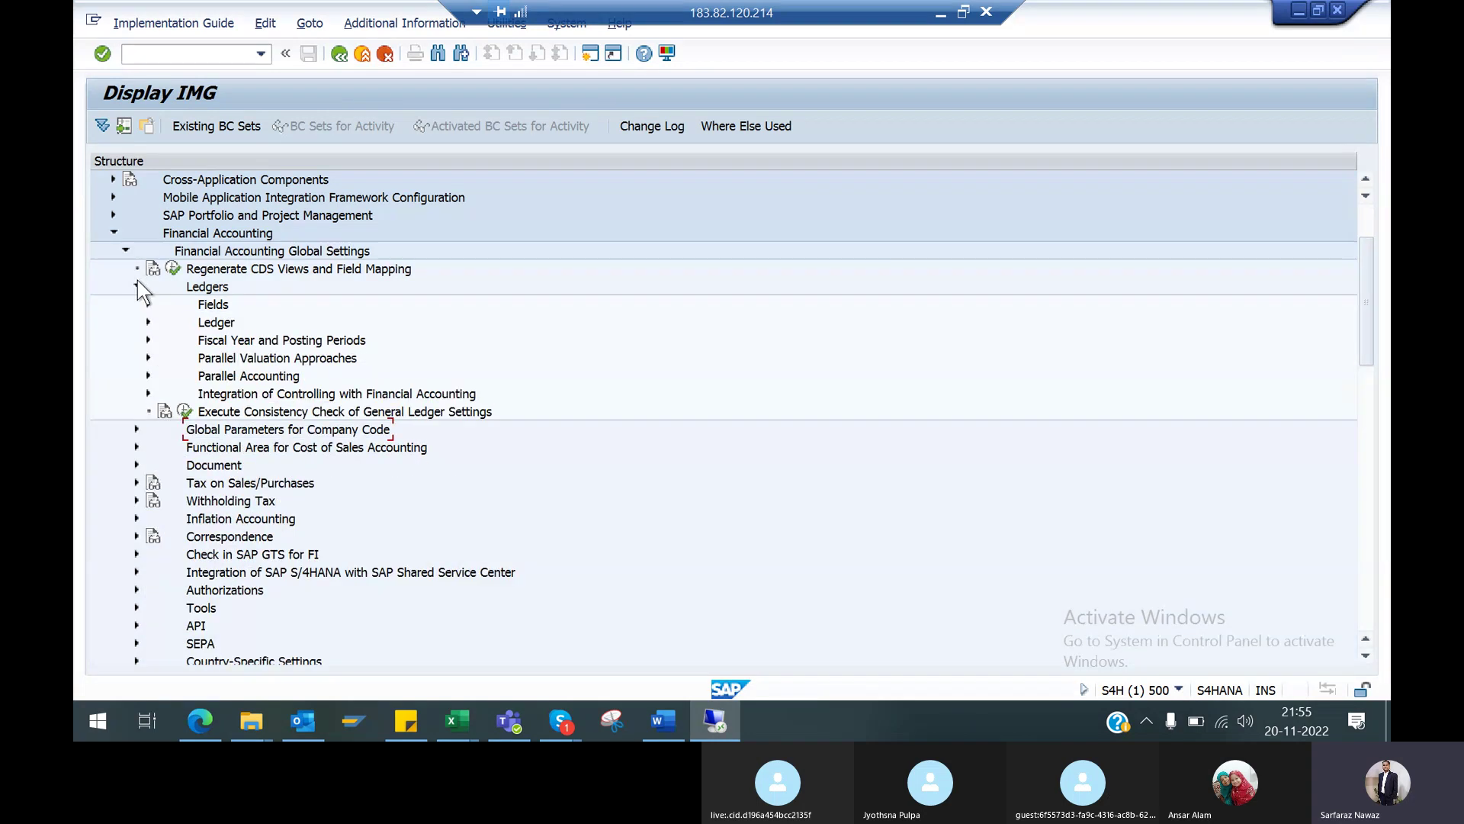
click(136, 286)
click(122, 251)
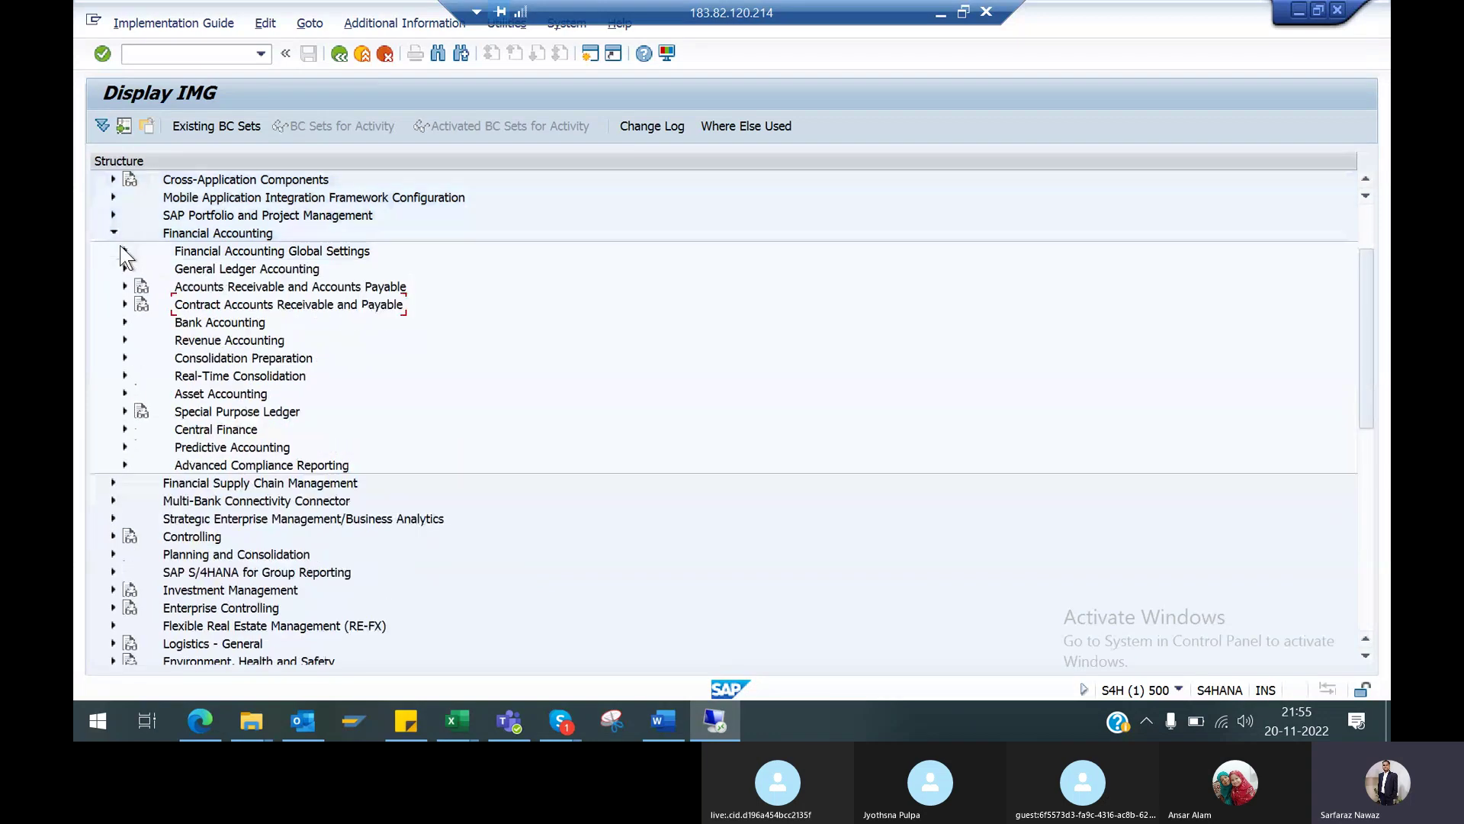
click(113, 234)
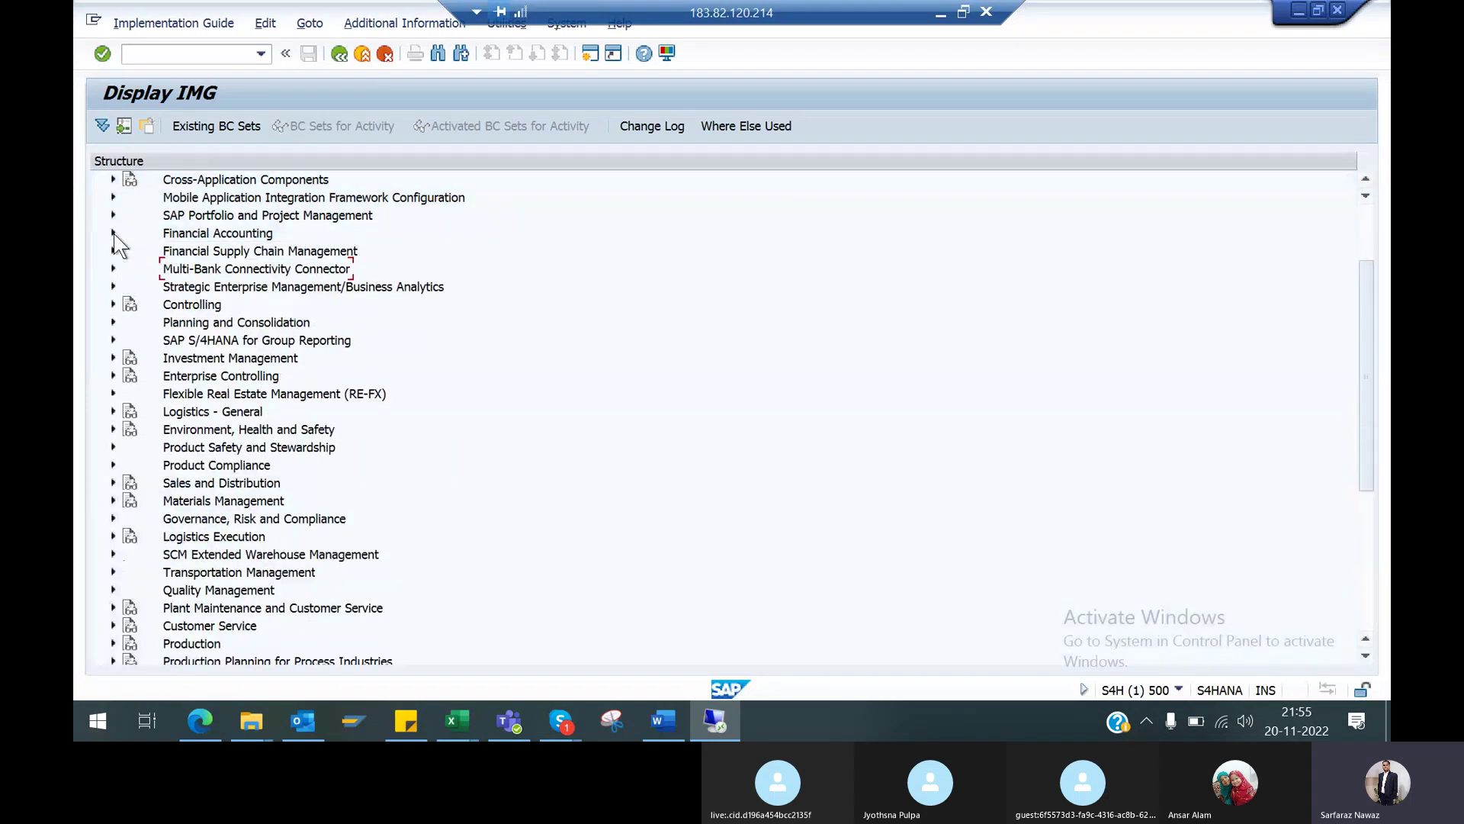
Open the Define Field Status Variants activity under Financial Accounting Global Settings, Ledgers, Fields
click(113, 233)
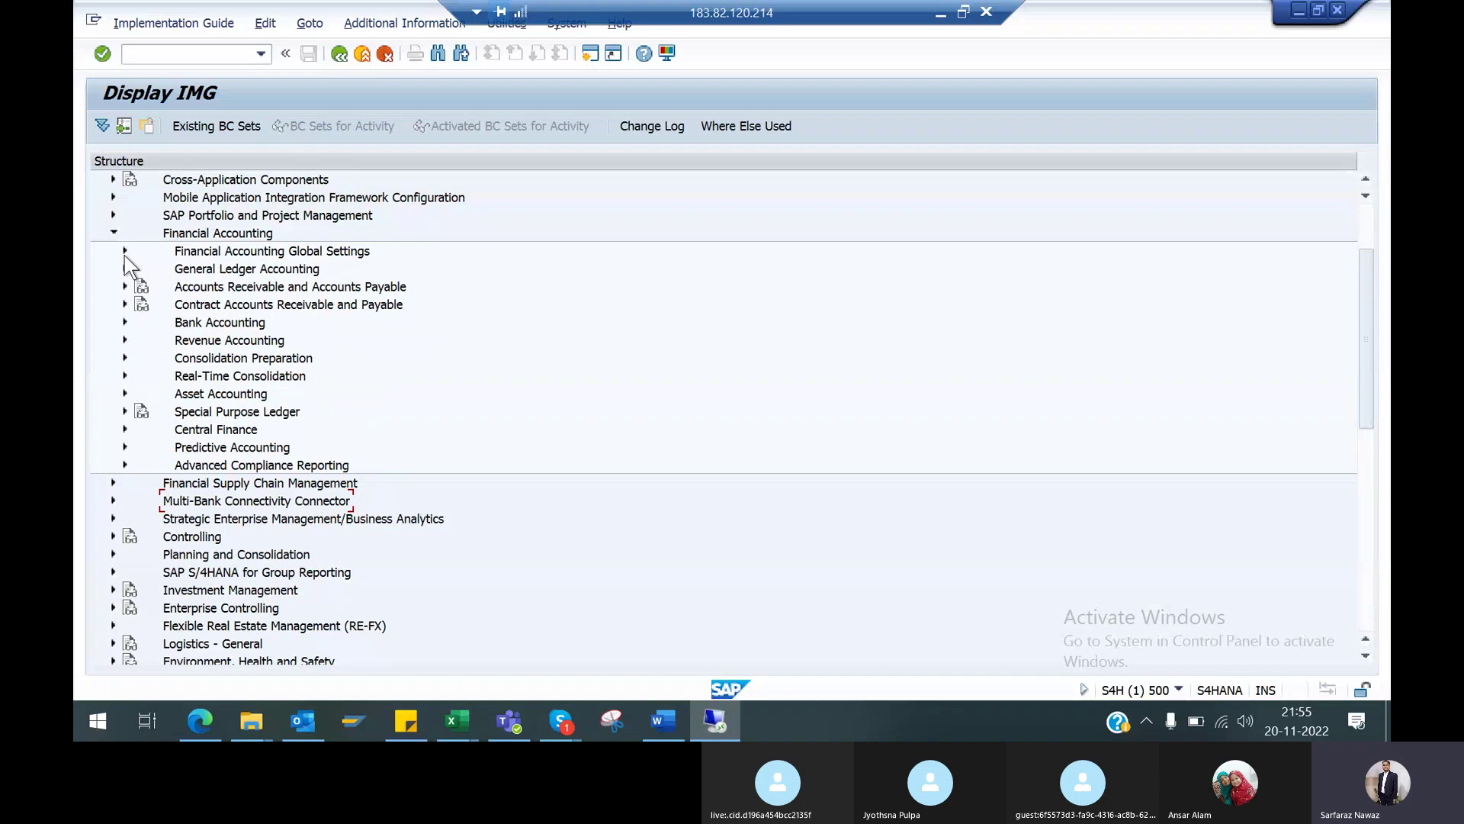
click(125, 252)
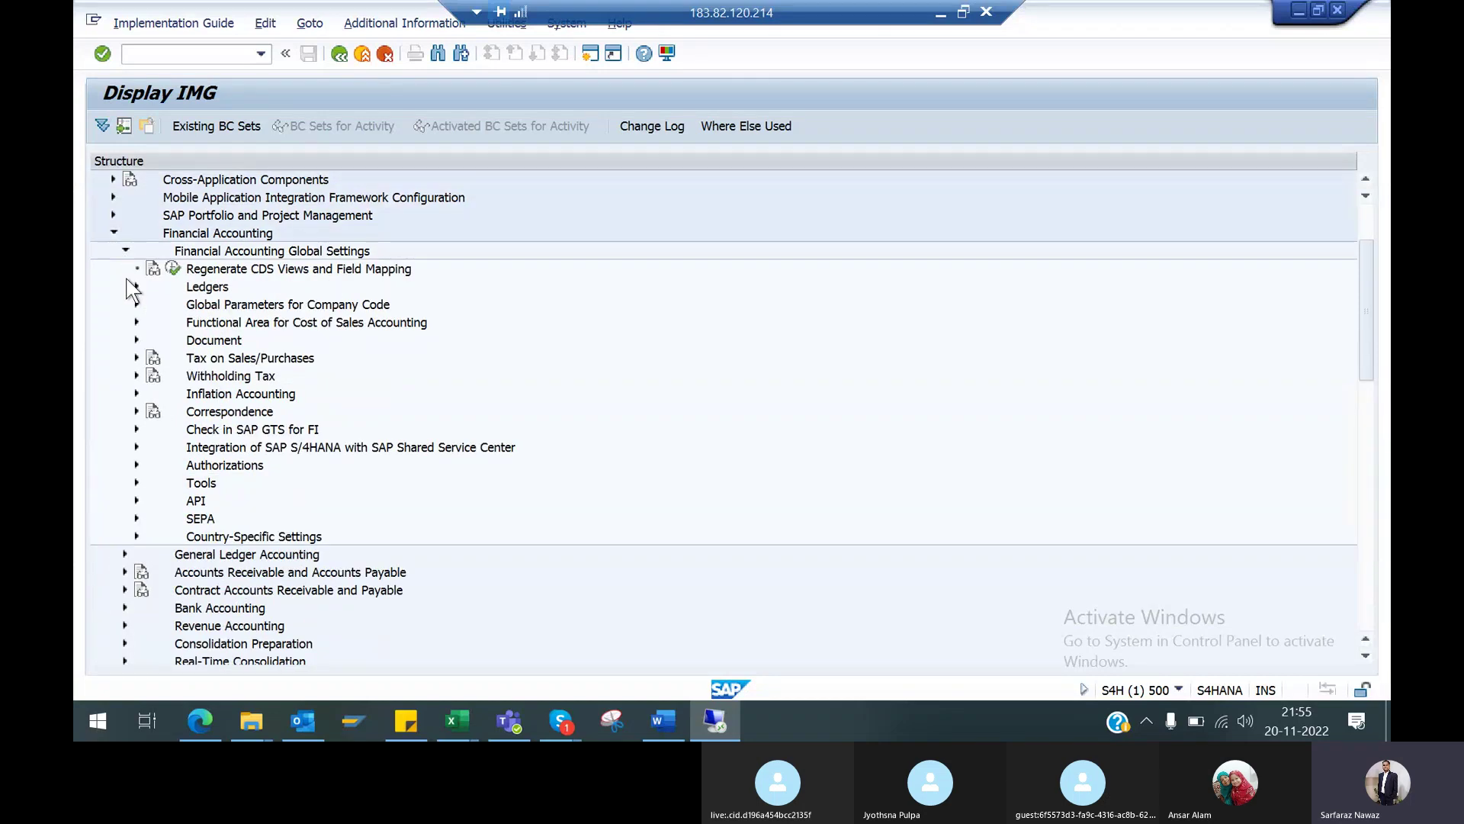
click(137, 287)
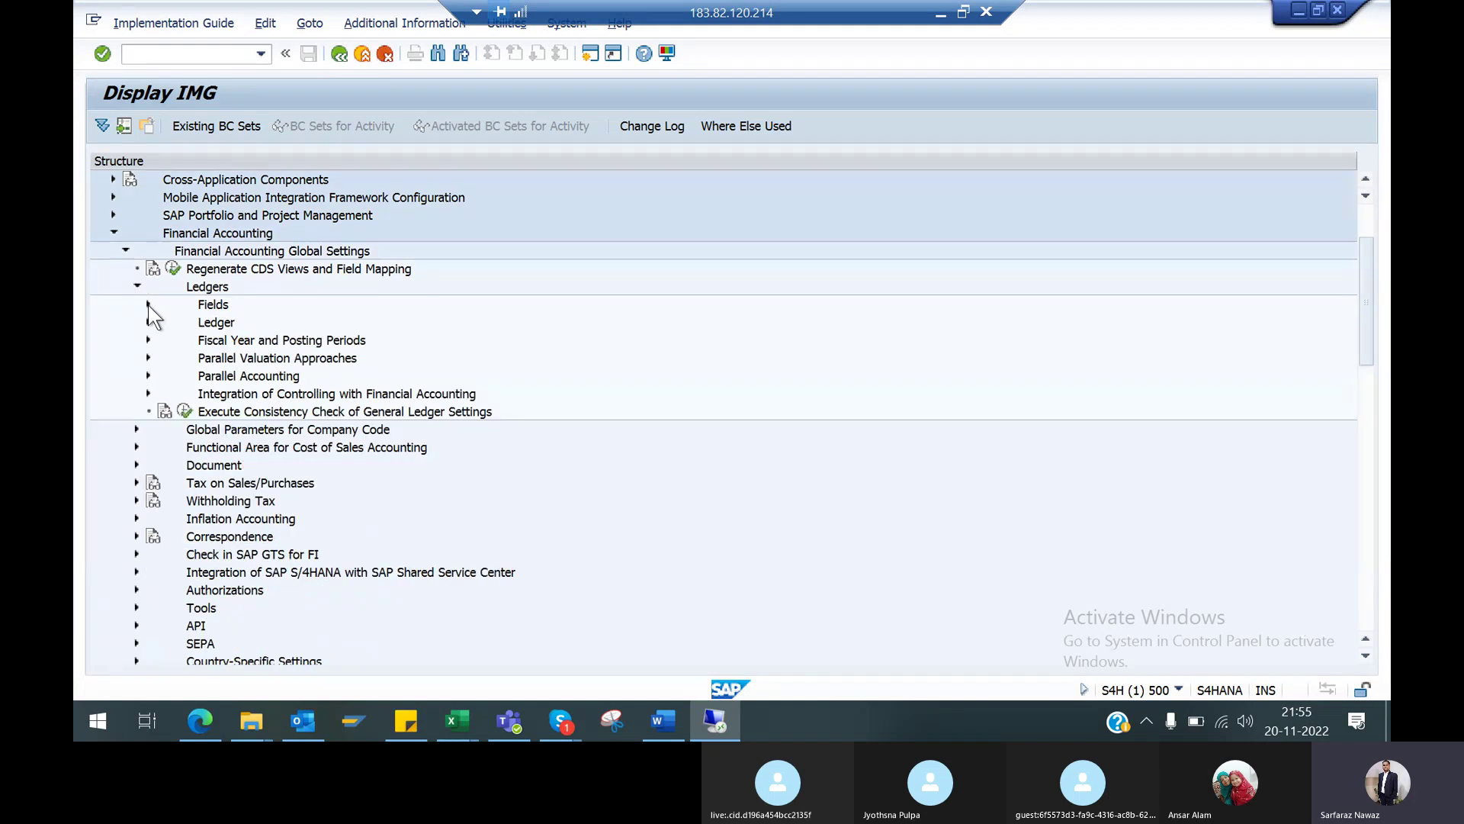
click(149, 304)
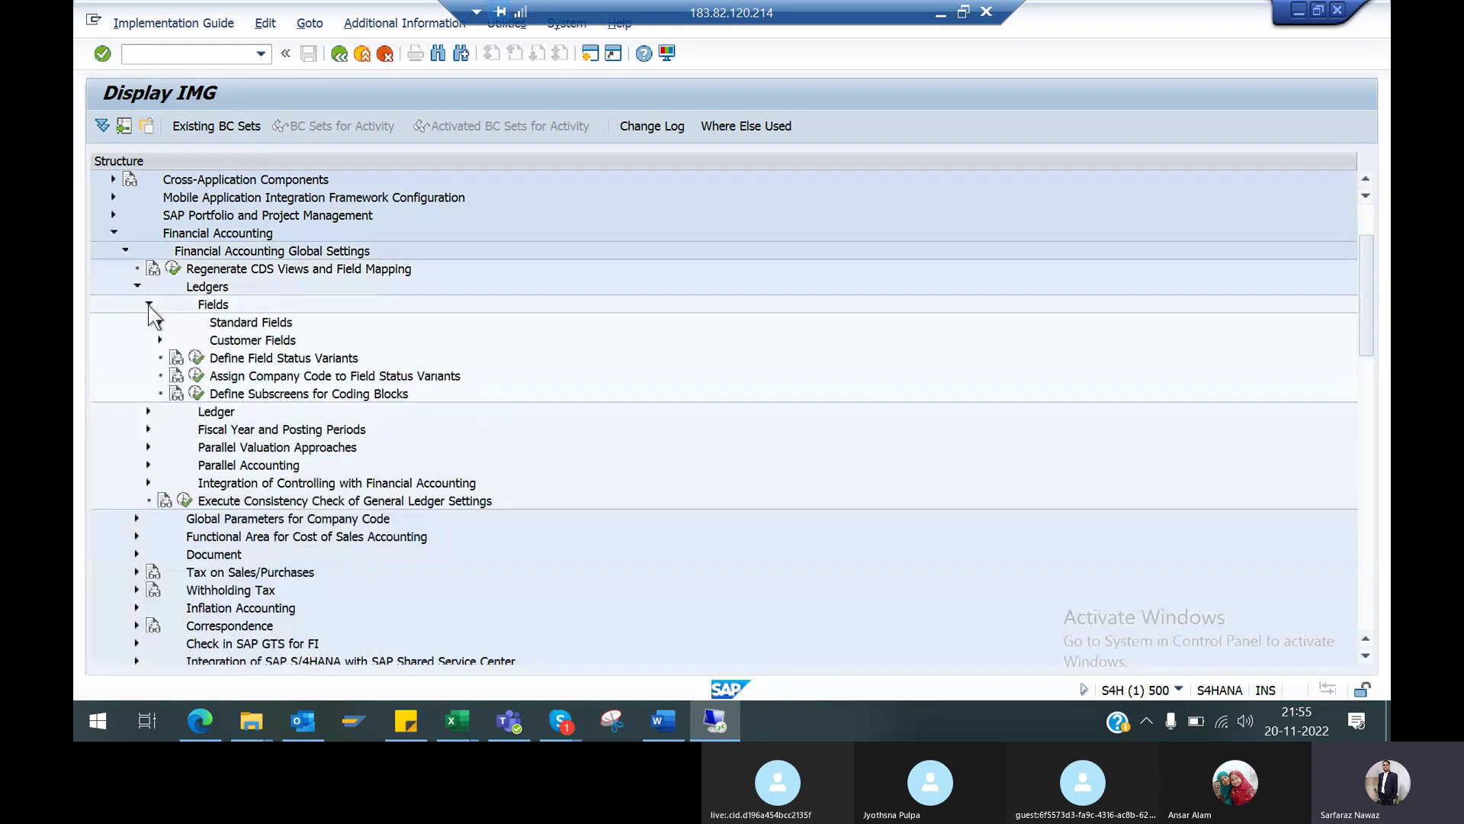
click(197, 359)
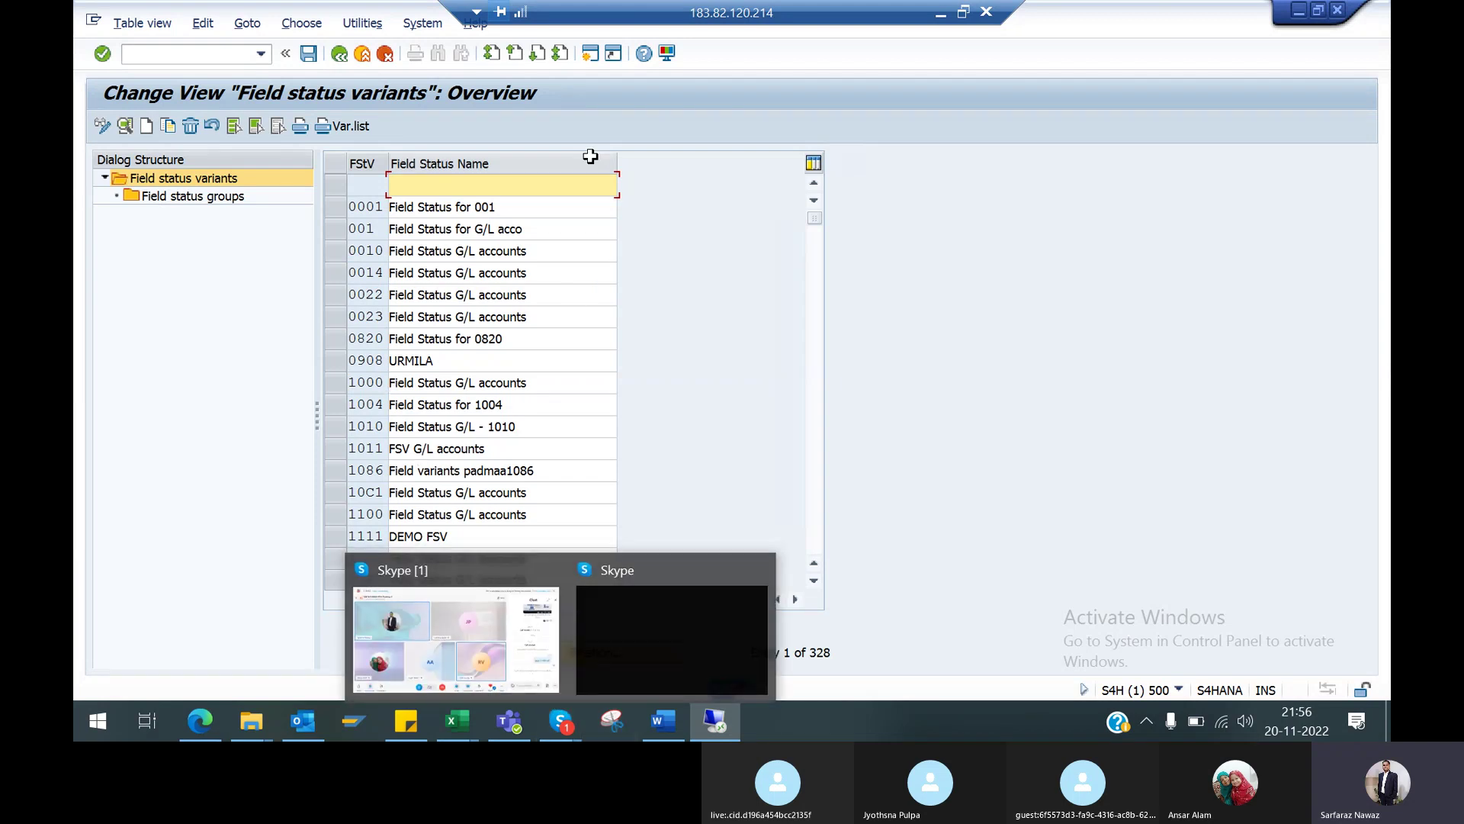
Open a new session and start transaction FB50 to enter a G/L account document
click(589, 55)
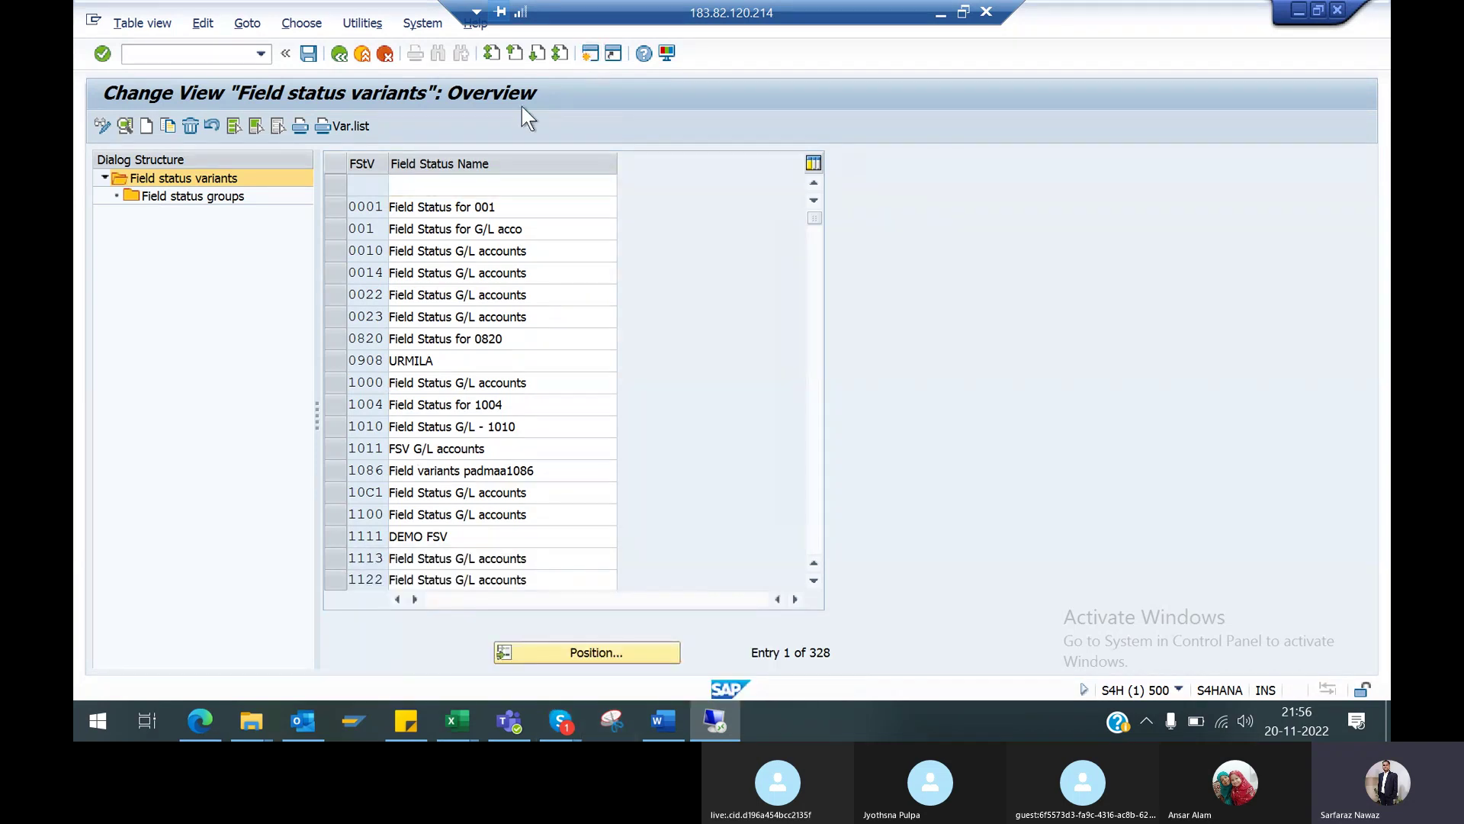
text(fb50)
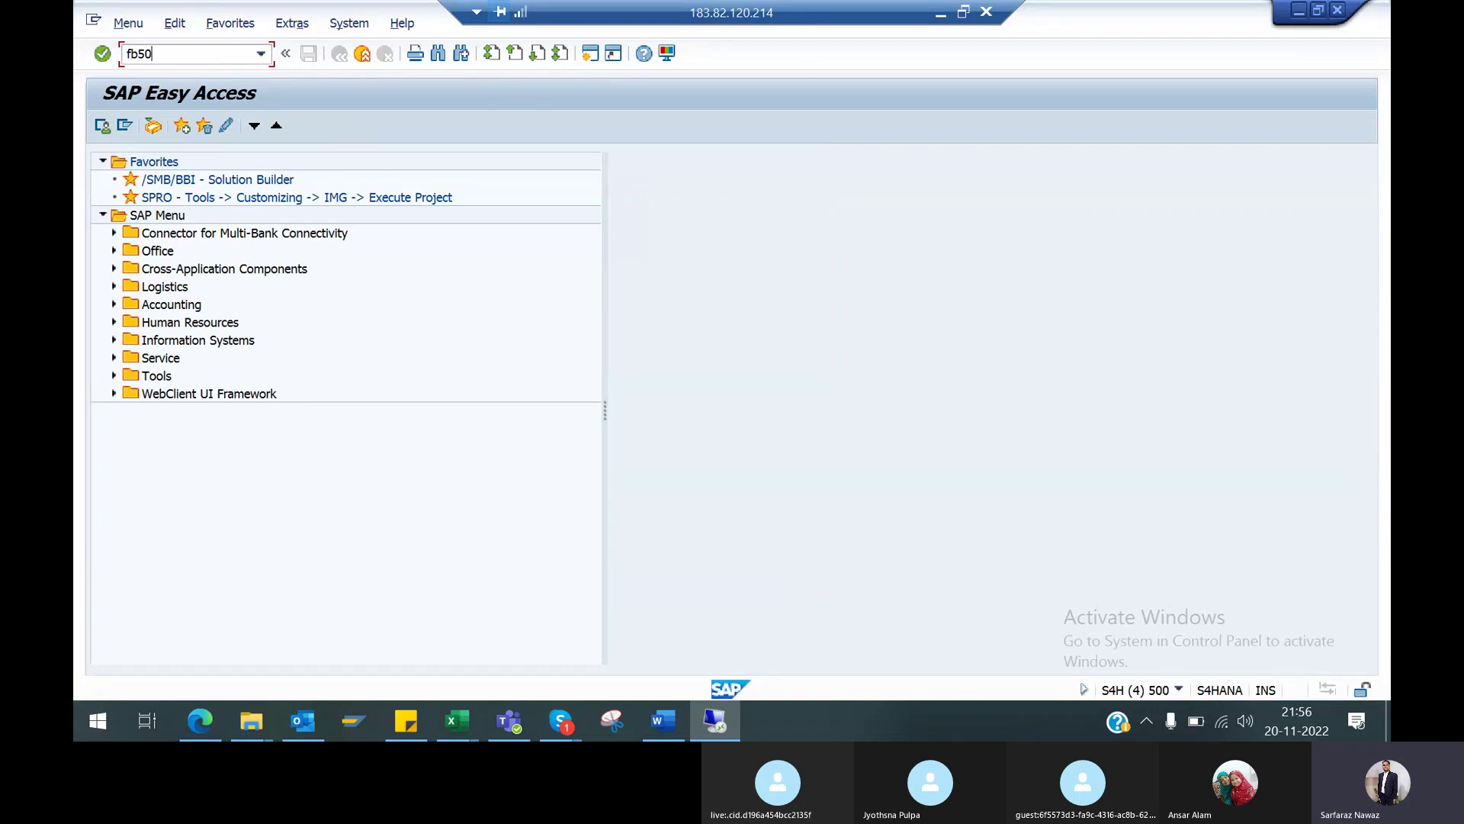
key(Return)
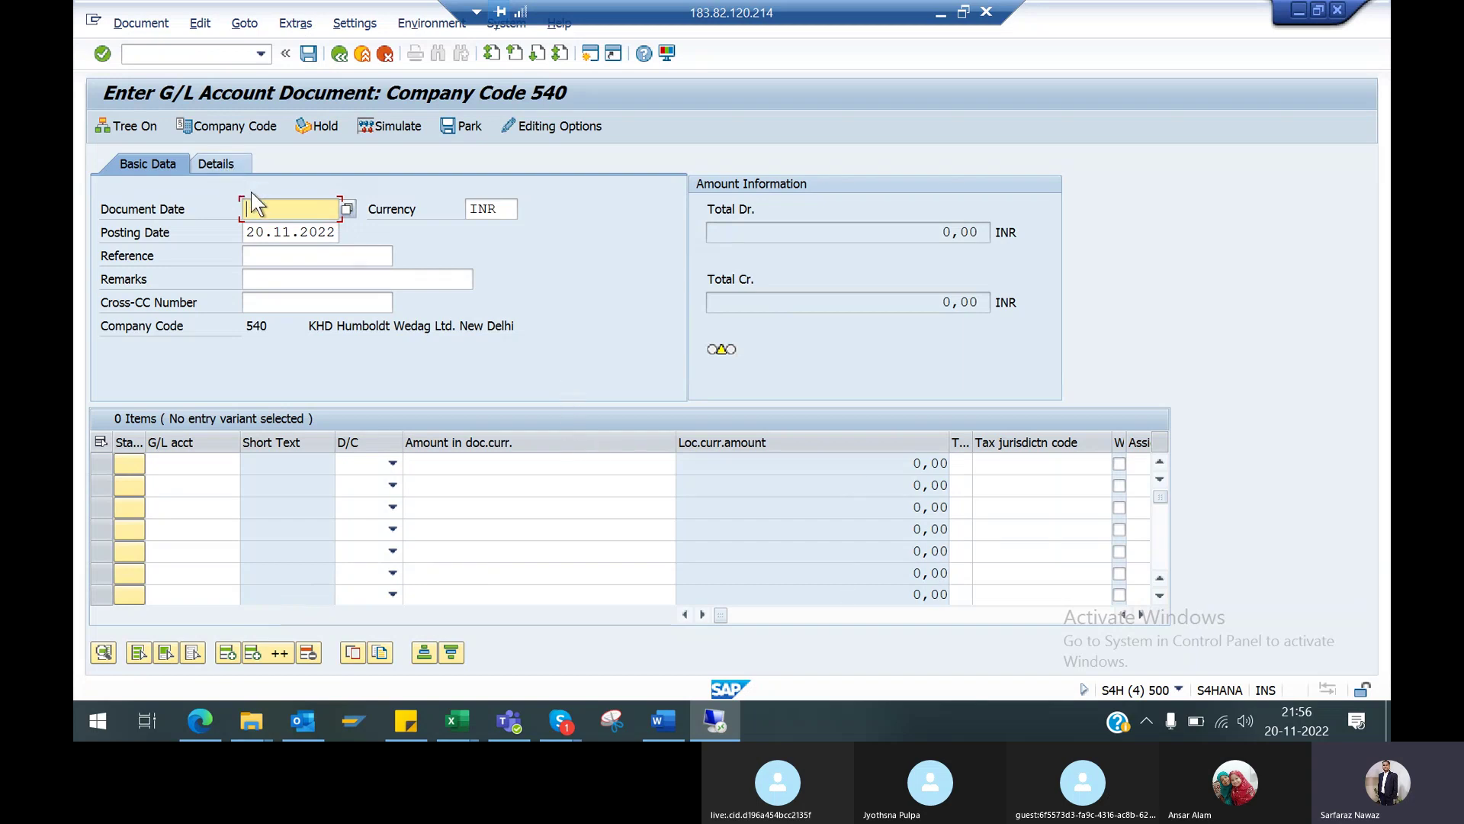
Set the document date to 20.11.2022 and confirm company code 540 for the G/L document
click(261, 209)
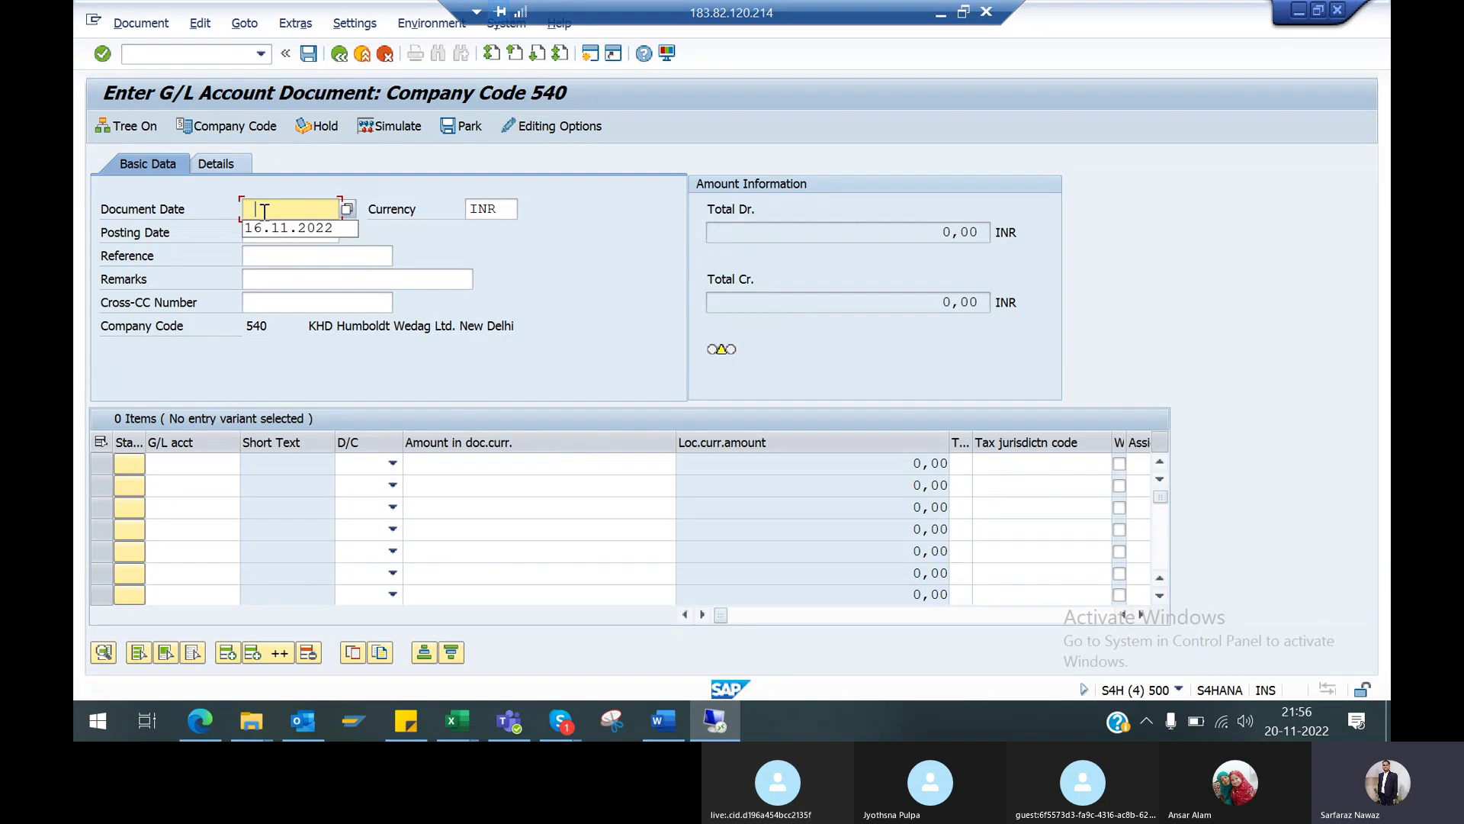
click(347, 210)
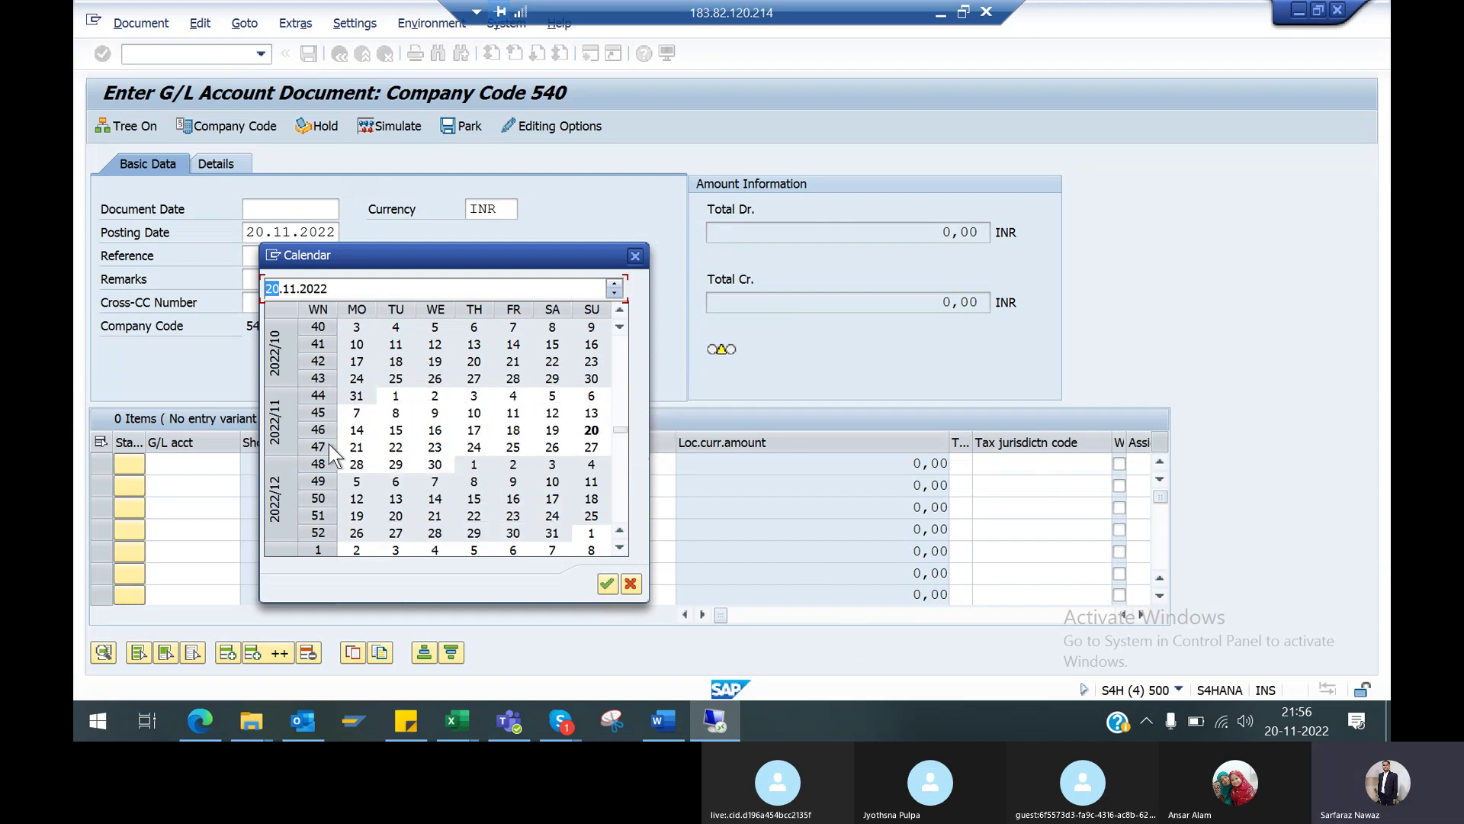
double_click(592, 431)
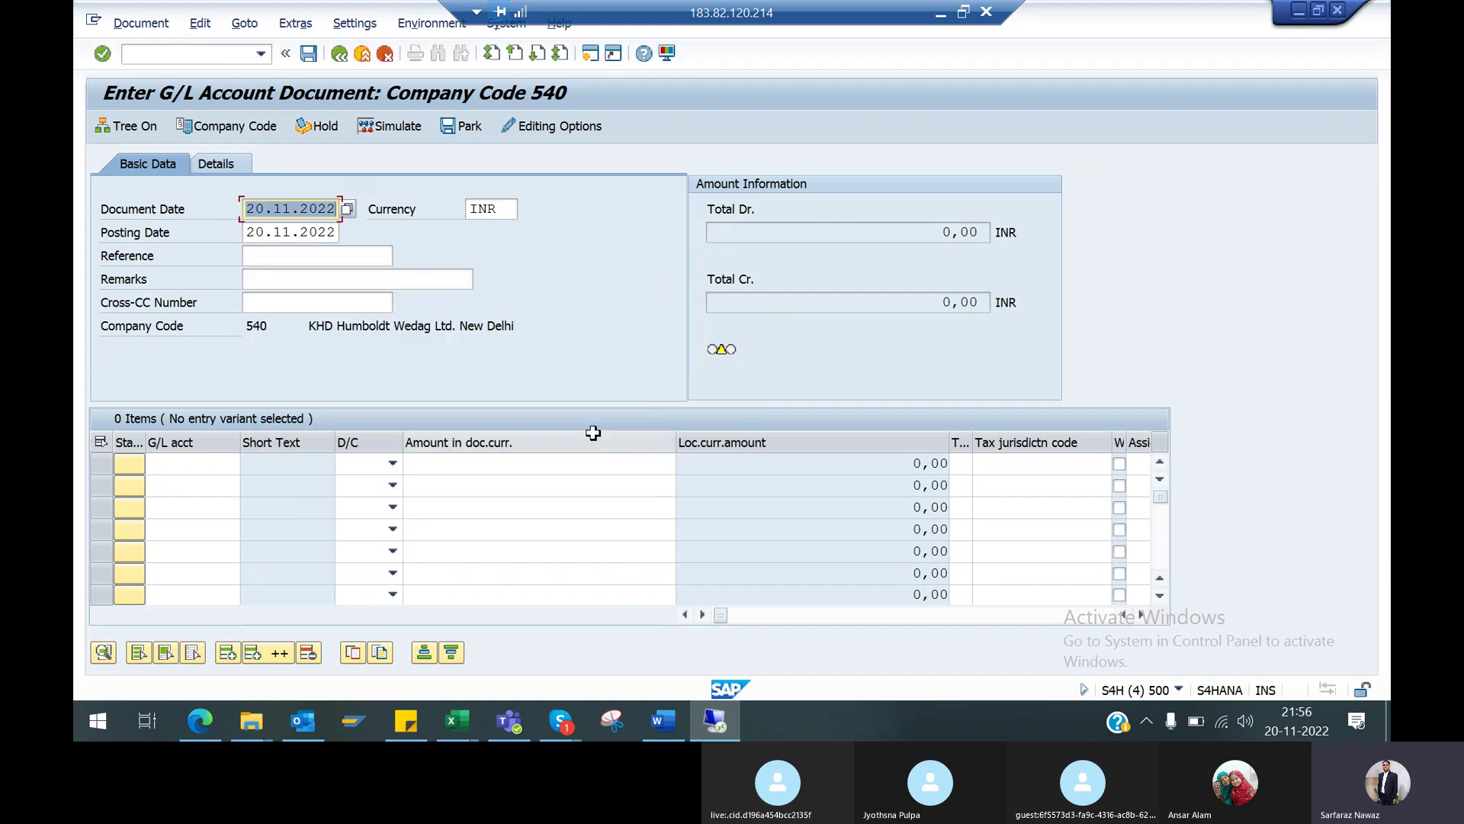
key(Return)
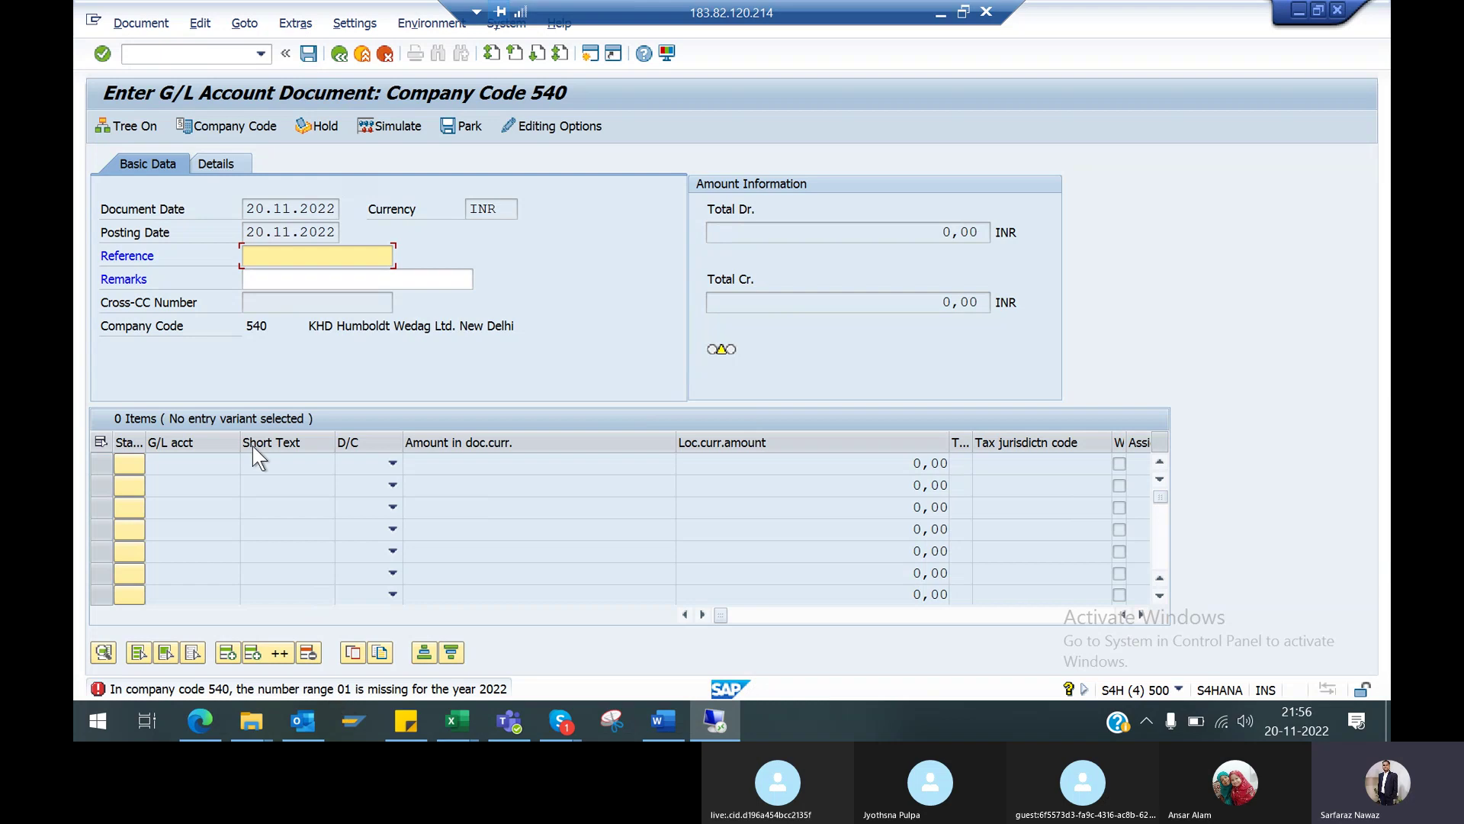
click(262, 127)
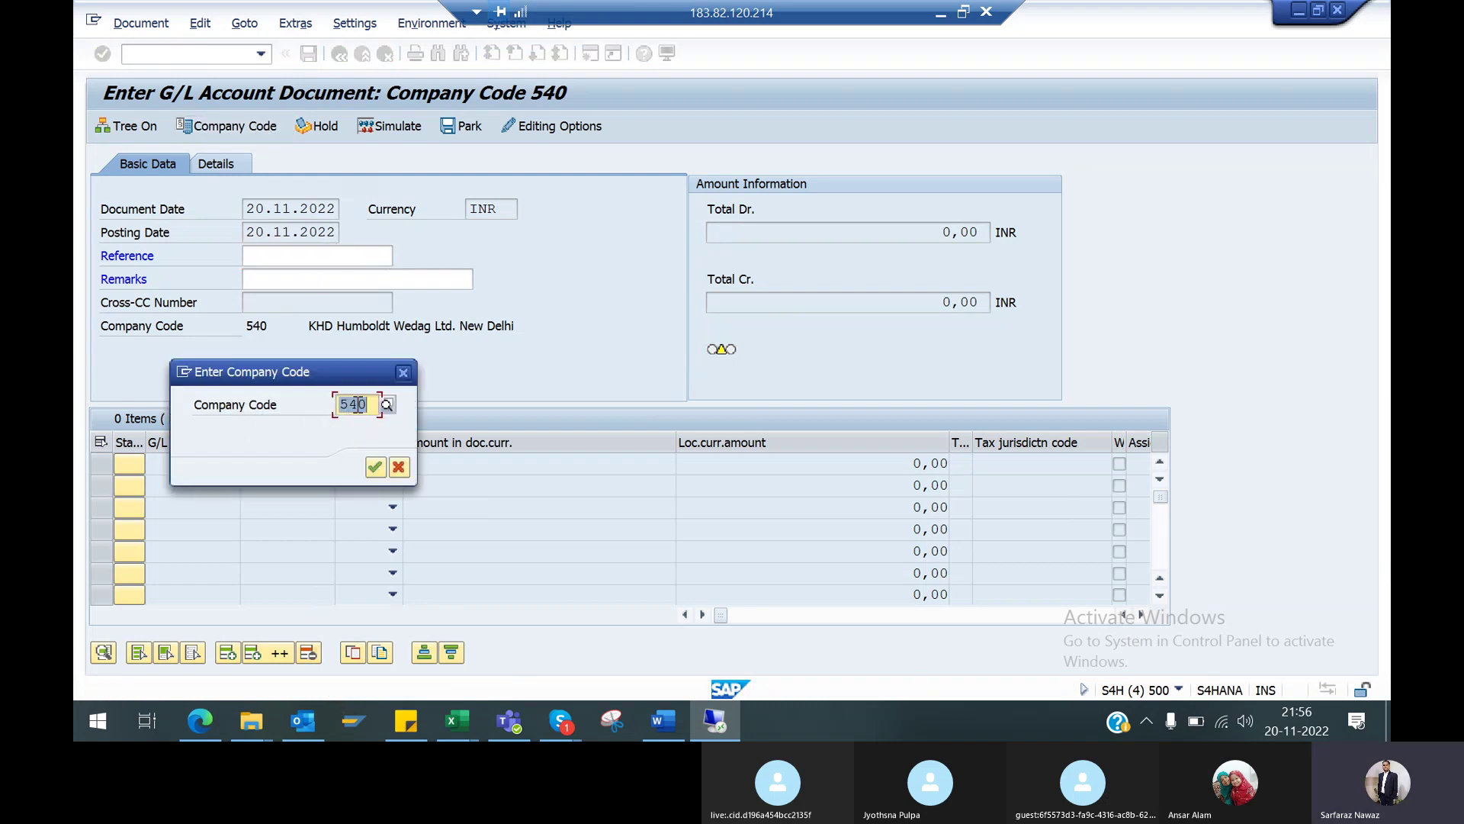
click(373, 466)
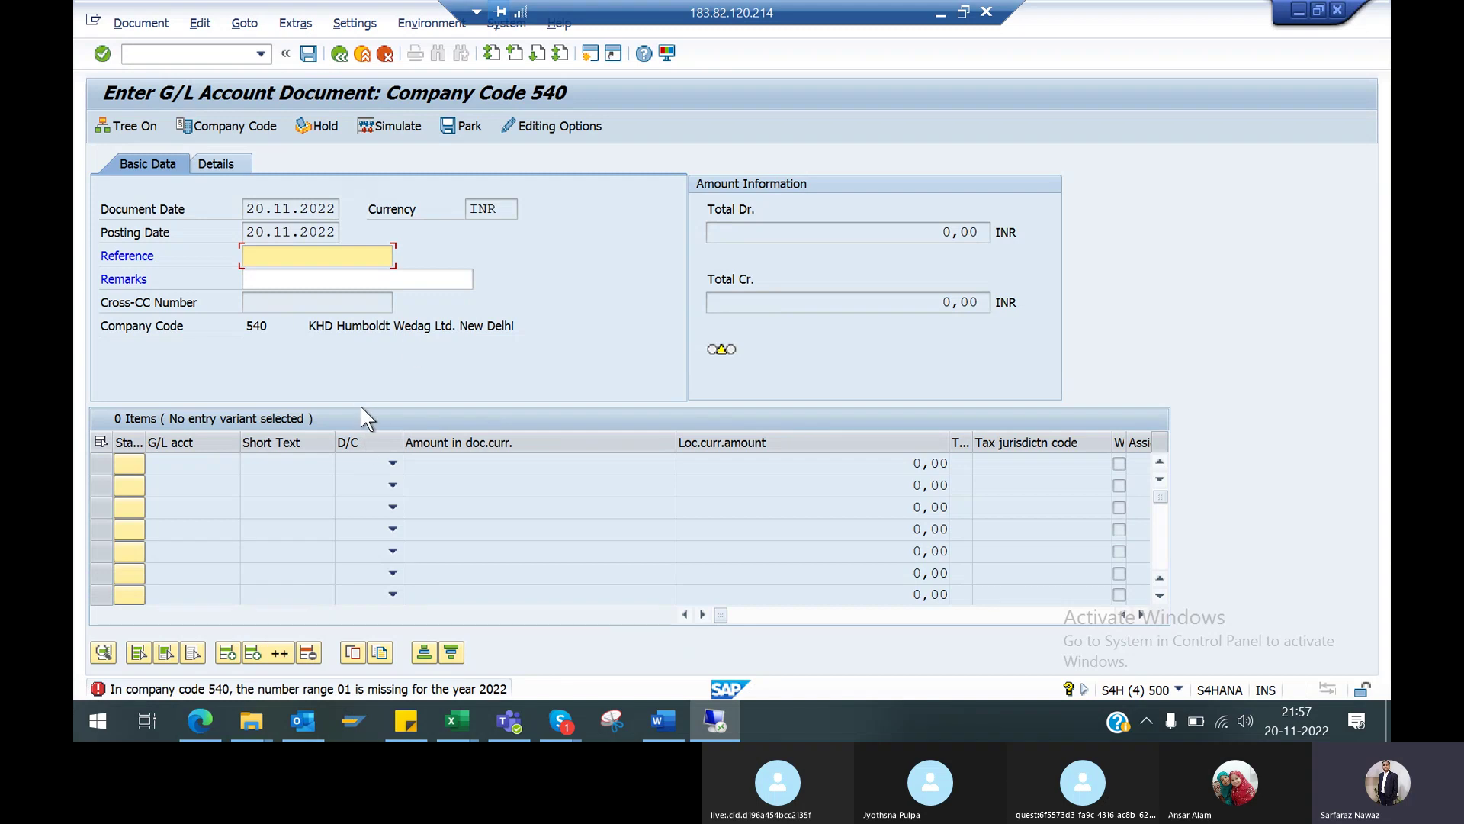
Switch to the Excel workbook Conceptual Training SAP.xlsx, review the organisational structure diagram on the FI Config sheet and return to SAP
mouse_move(458, 723)
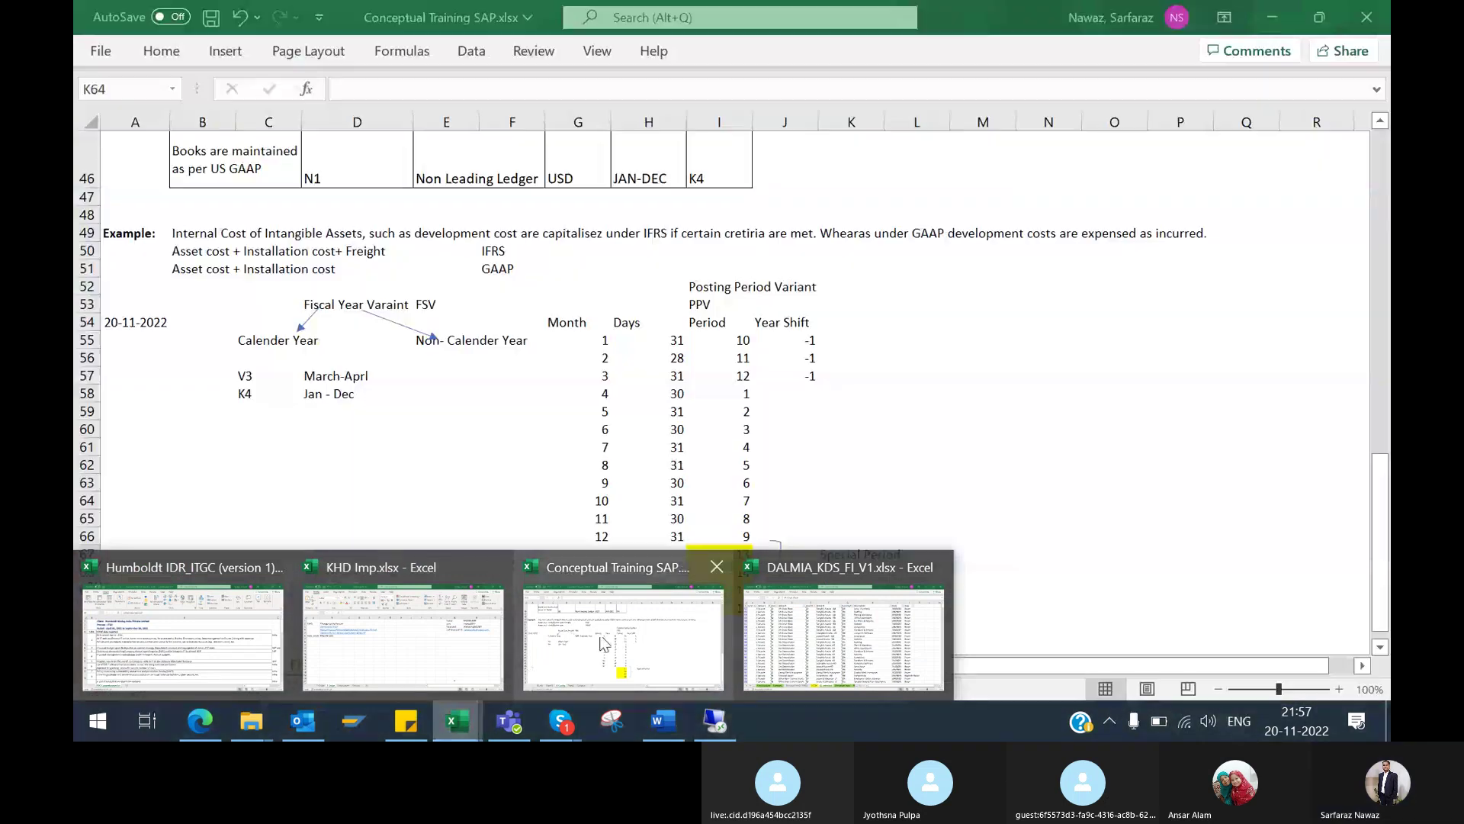
click(602, 643)
click(1384, 169)
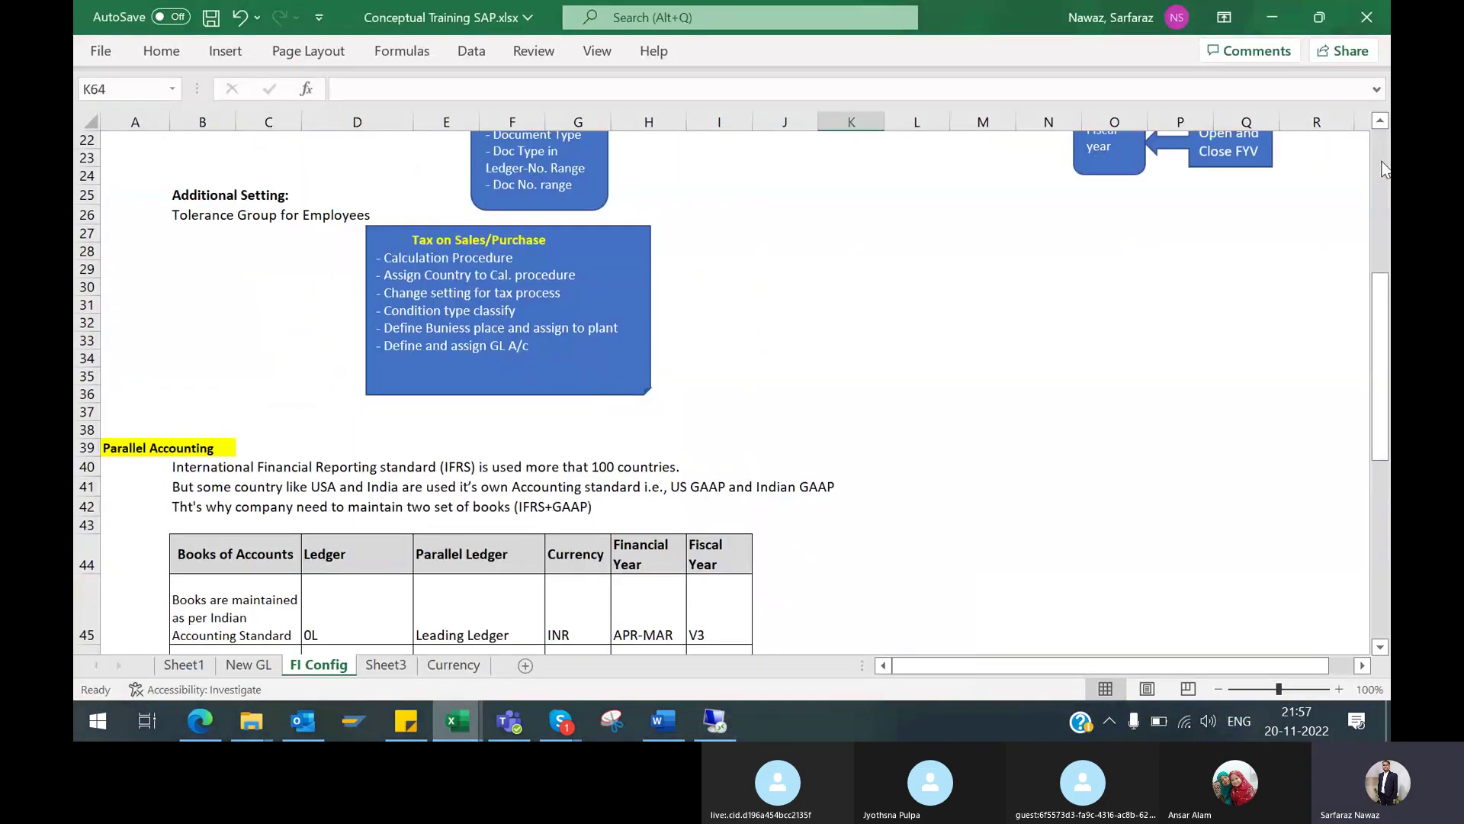
click(1384, 169)
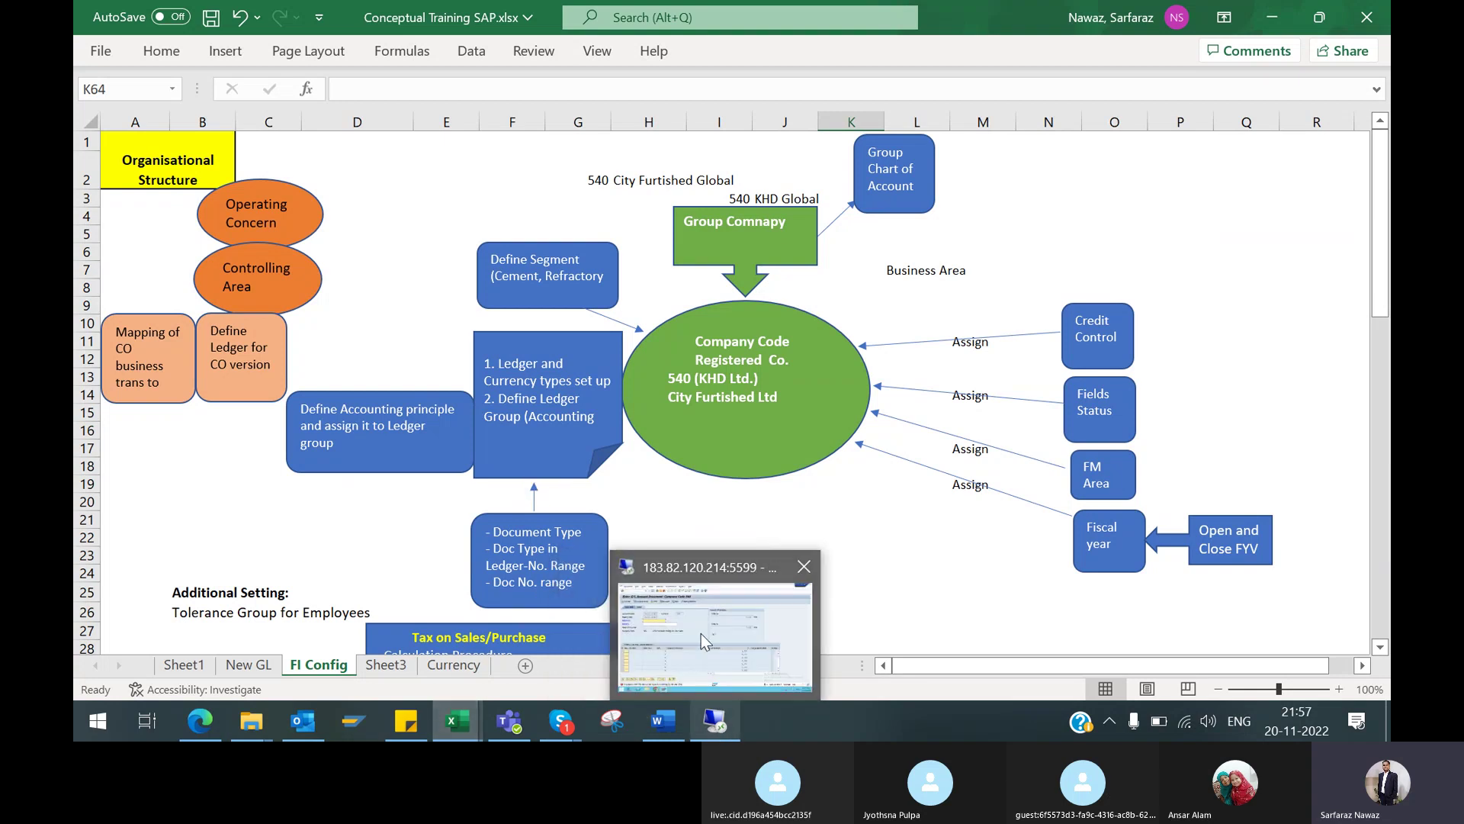
click(701, 633)
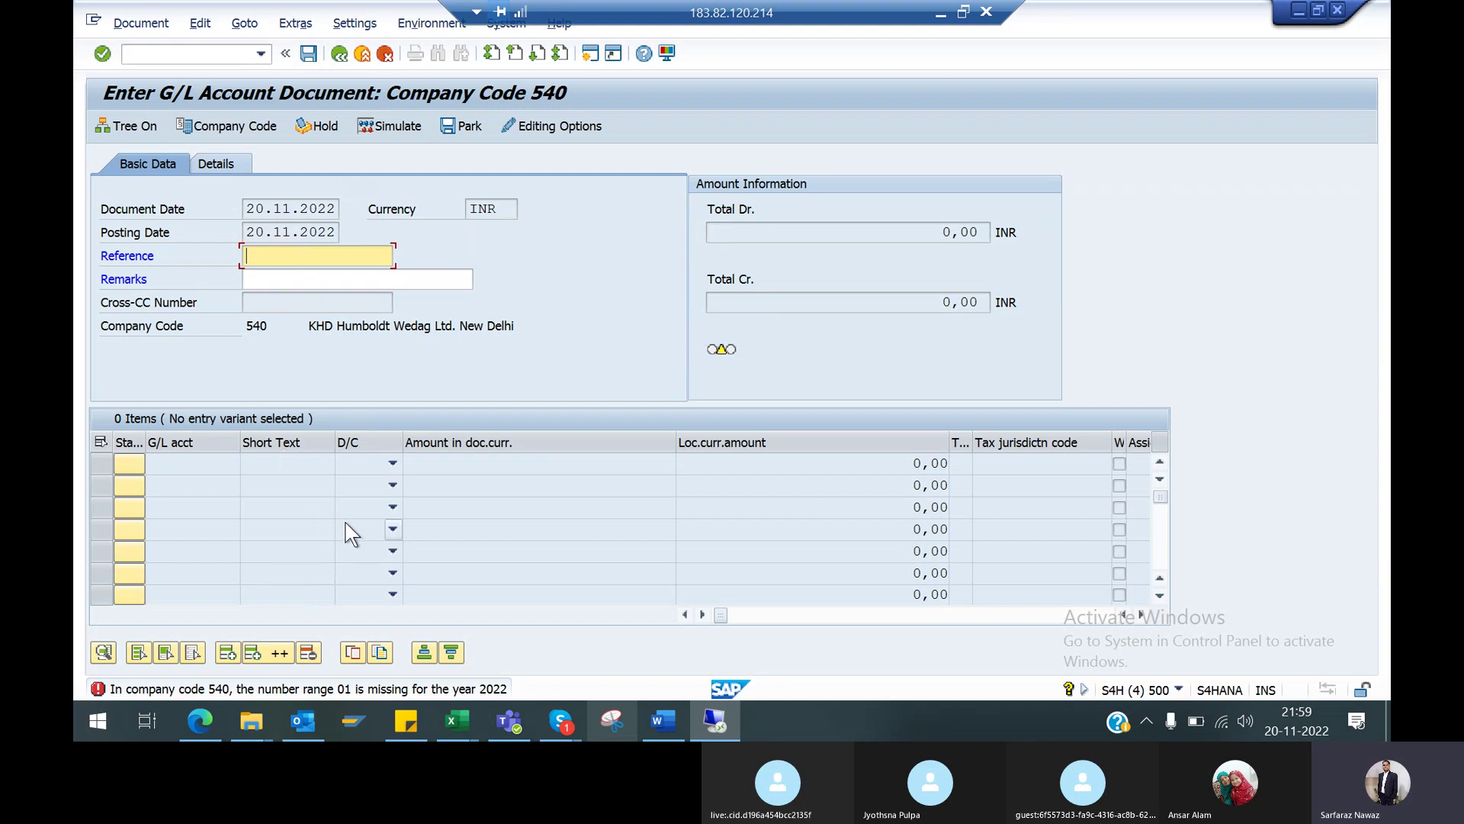
Examine the G/L document's Reference, Remarks and Cross-CC Number fields and the additional columns of its line item table
click(267, 277)
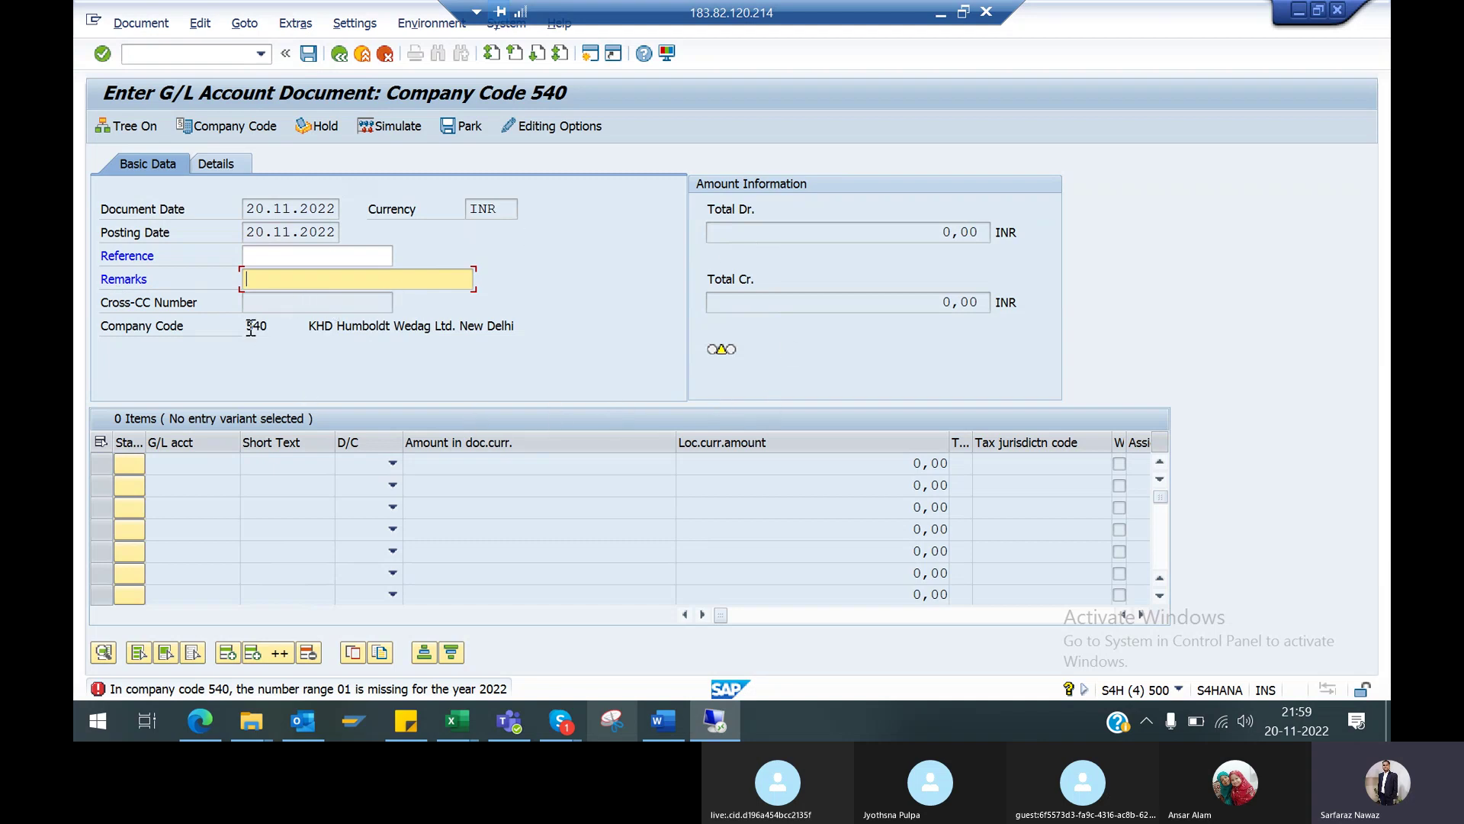
click(293, 256)
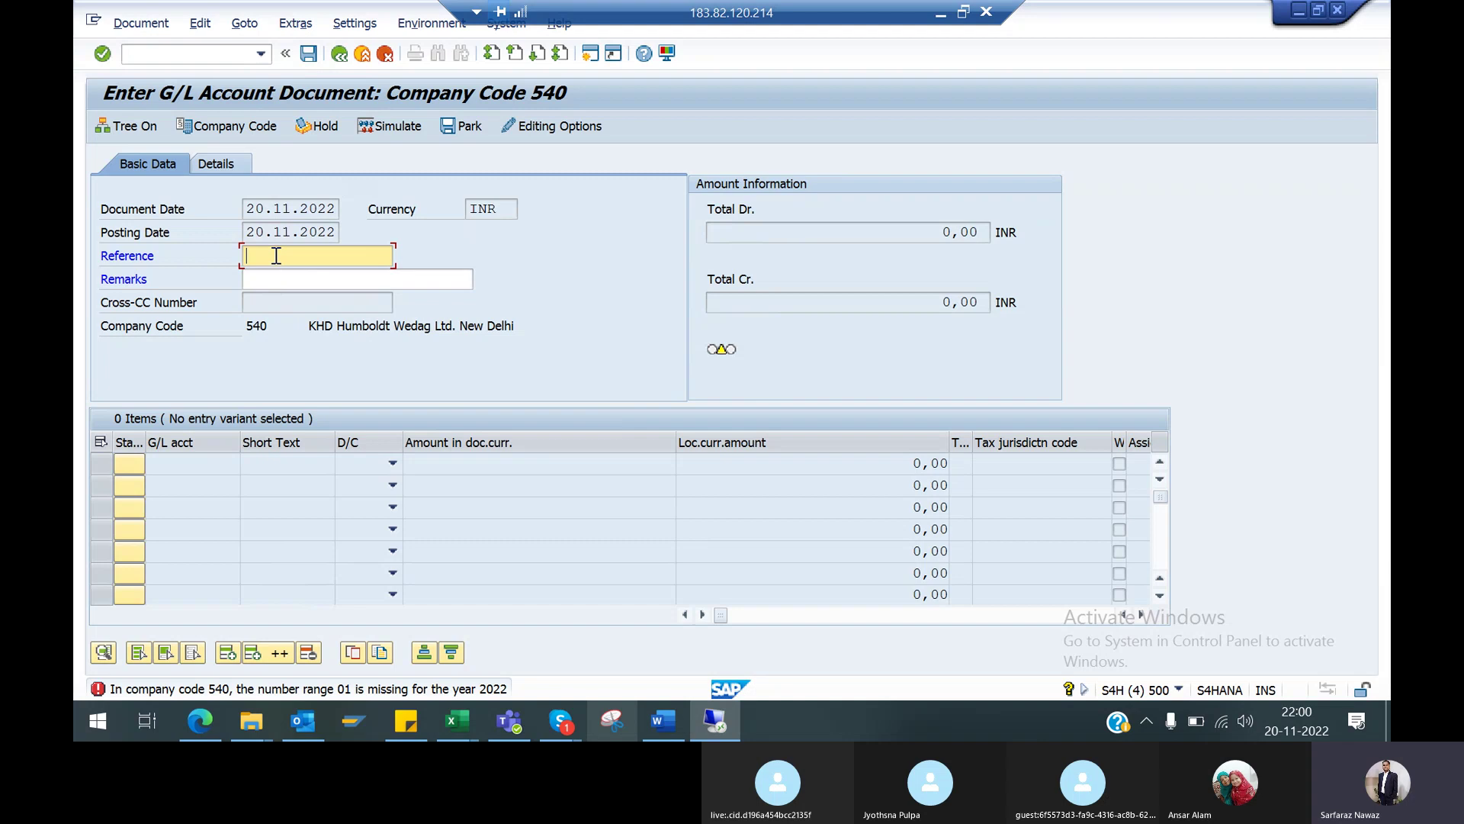
click(309, 299)
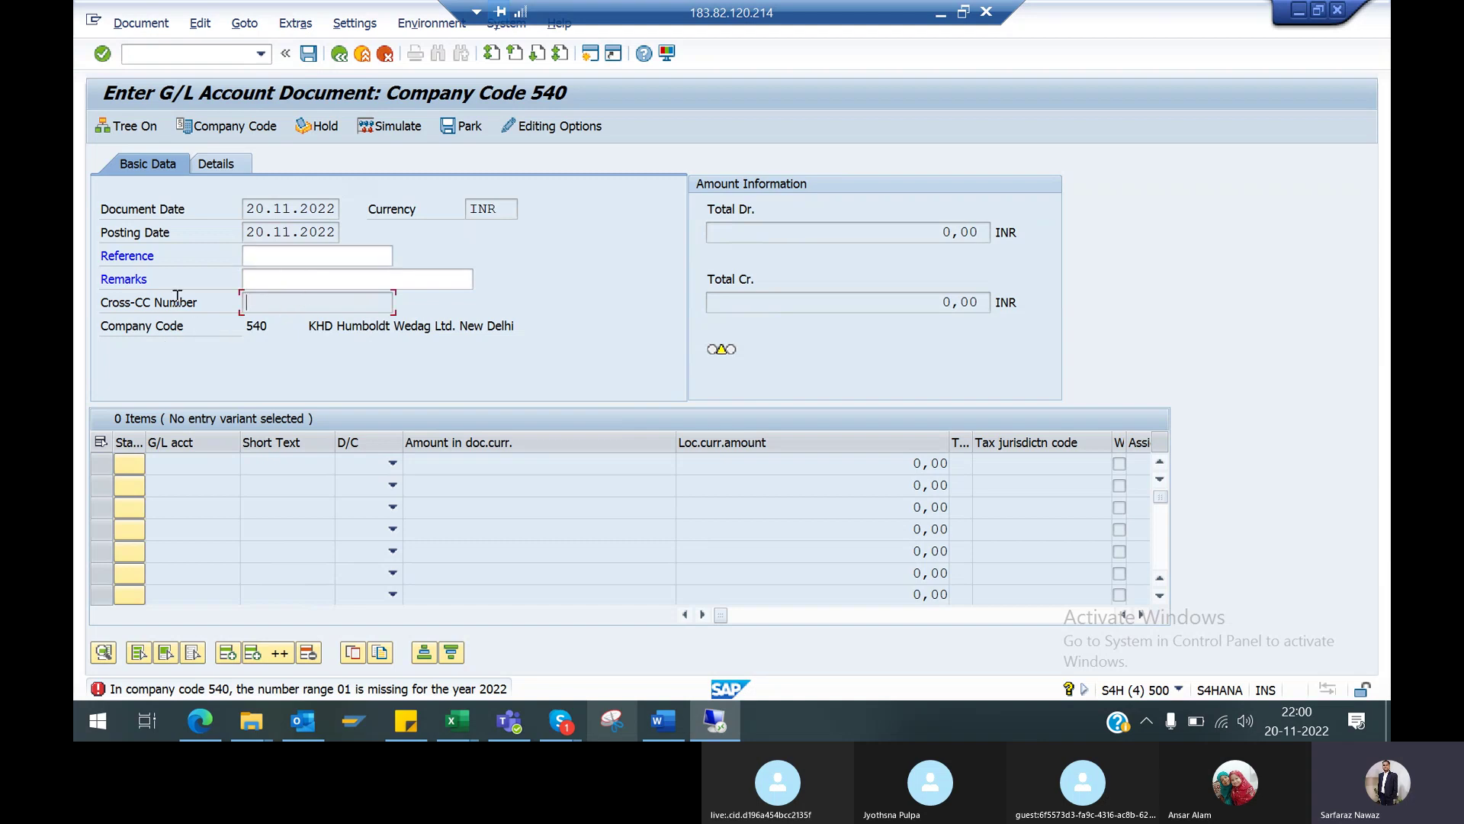
right_click(276, 300)
click(142, 312)
click(915, 616)
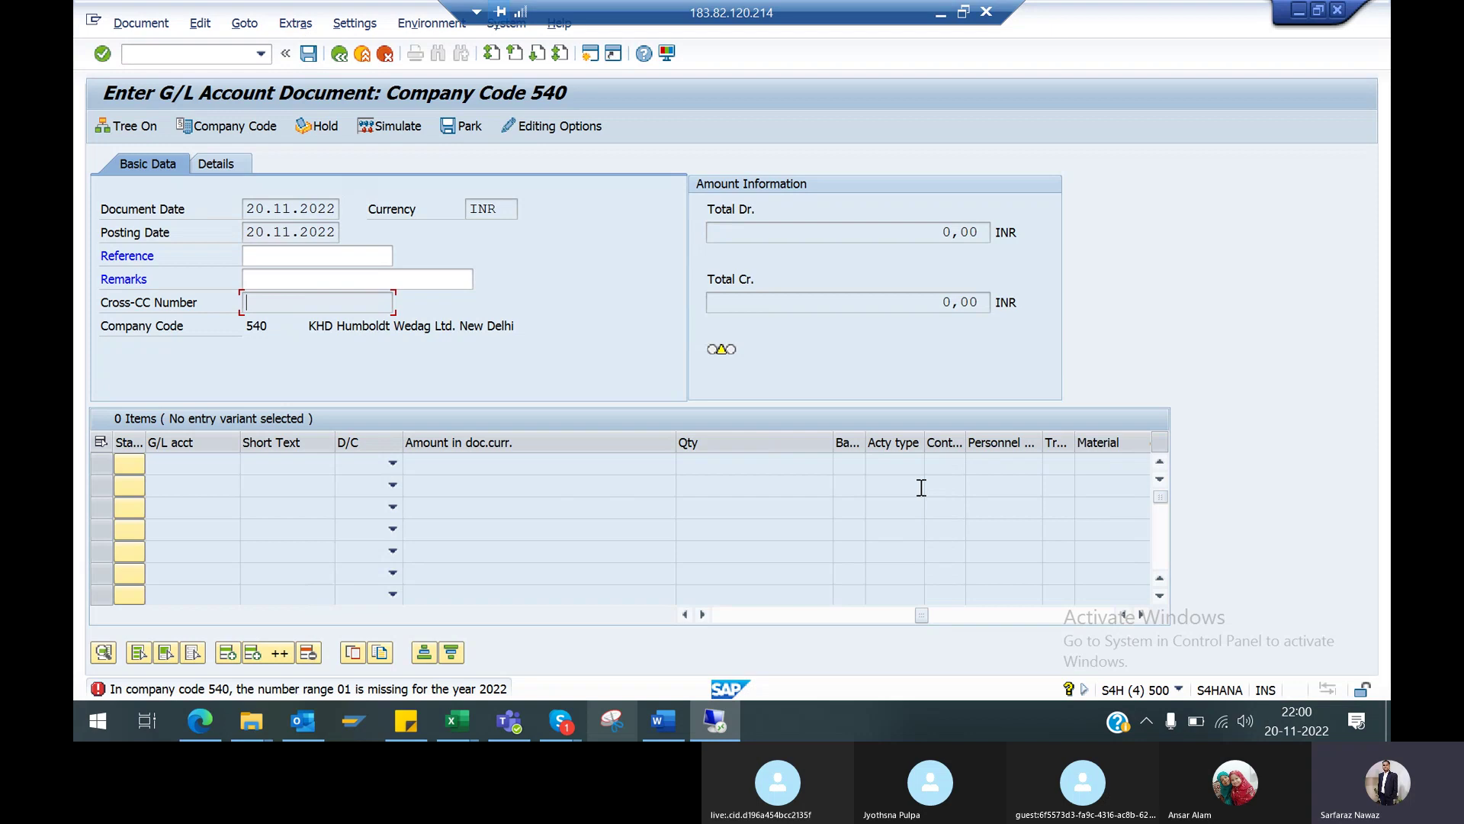
click(1036, 614)
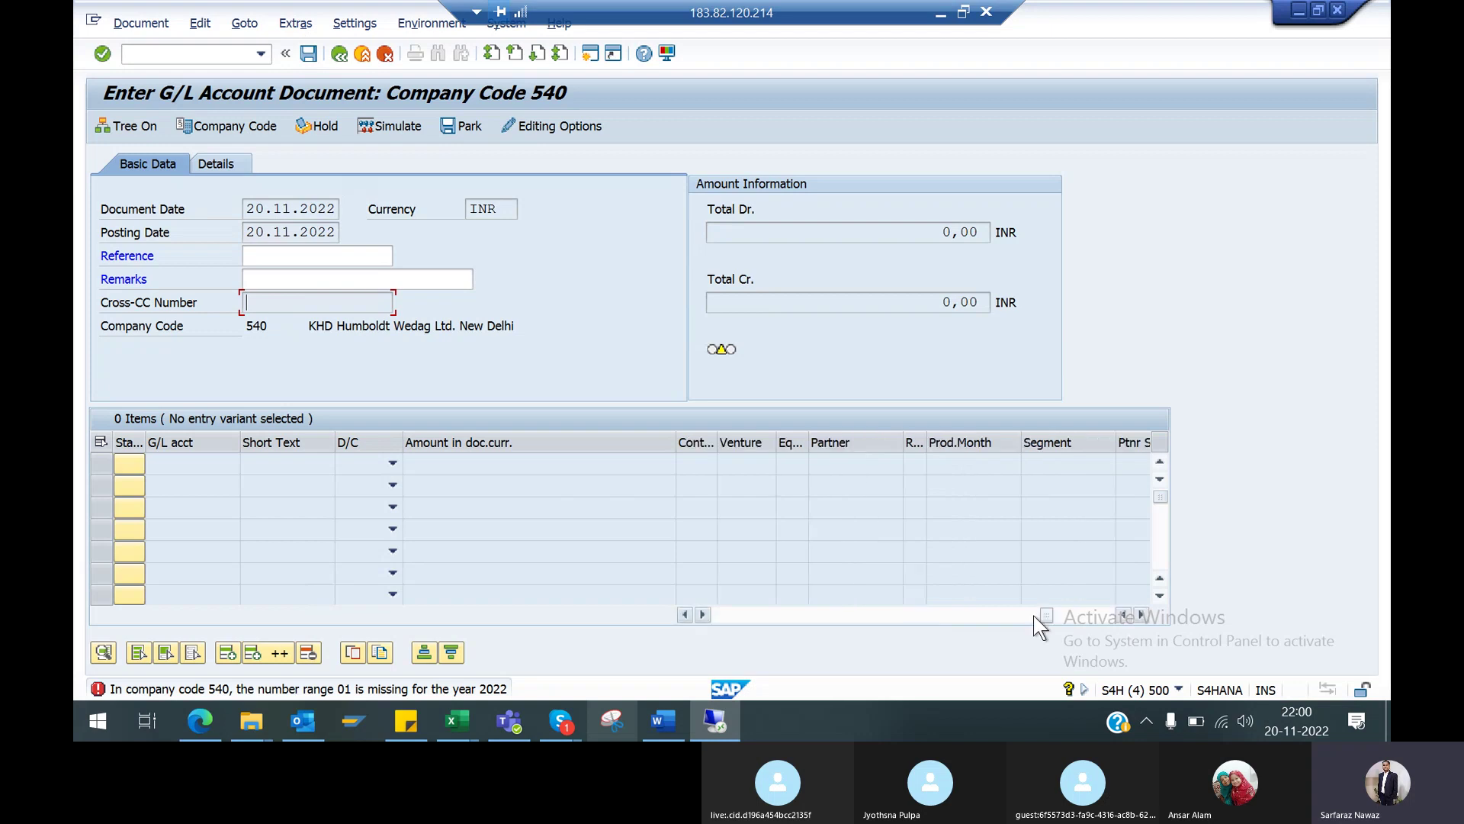
click(756, 614)
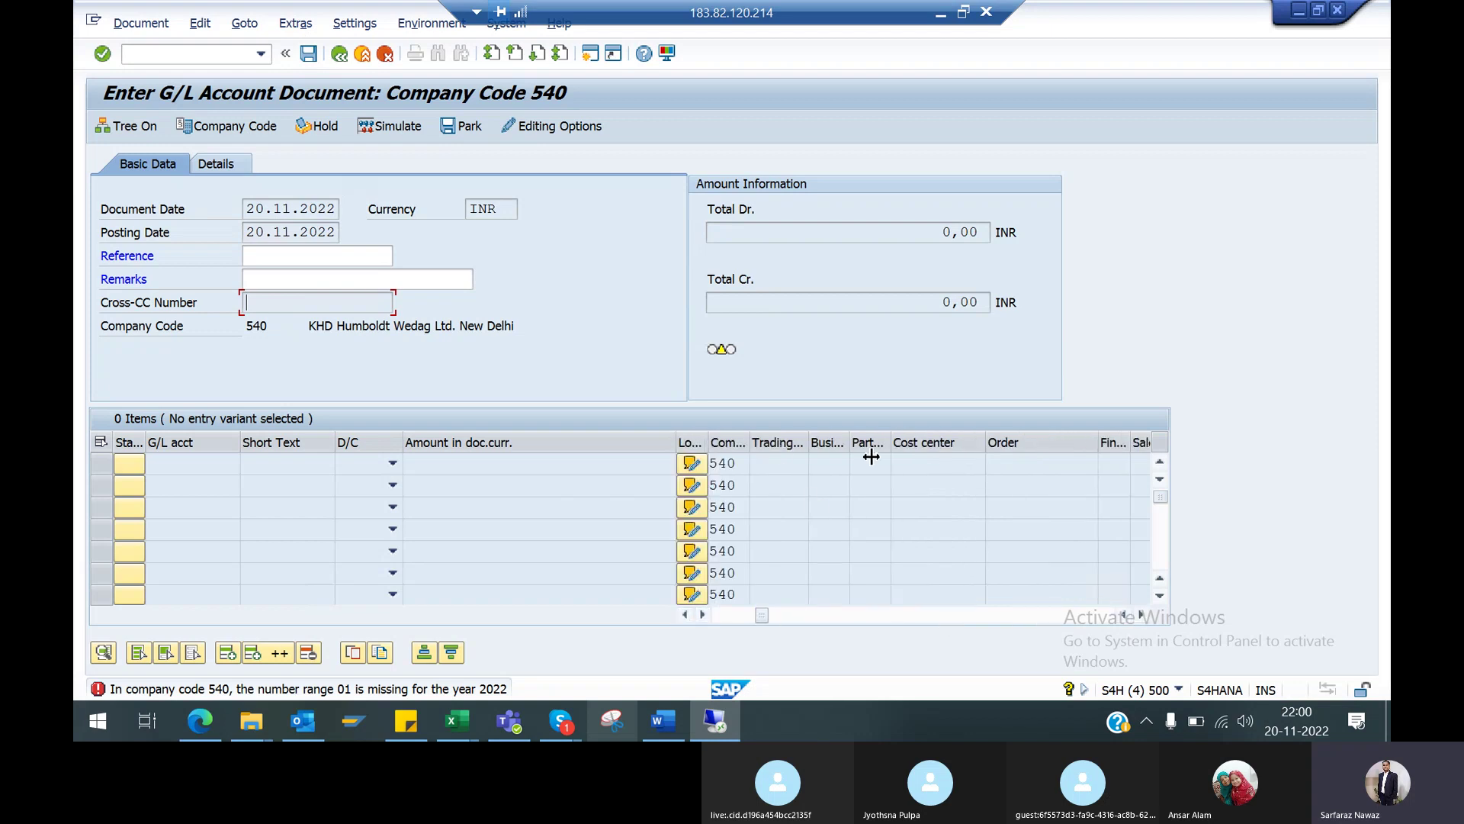
Examine the remaining line item columns of the G/L document, from cost center and segment through performance period, tax jurisdiction and assignment
click(1143, 614)
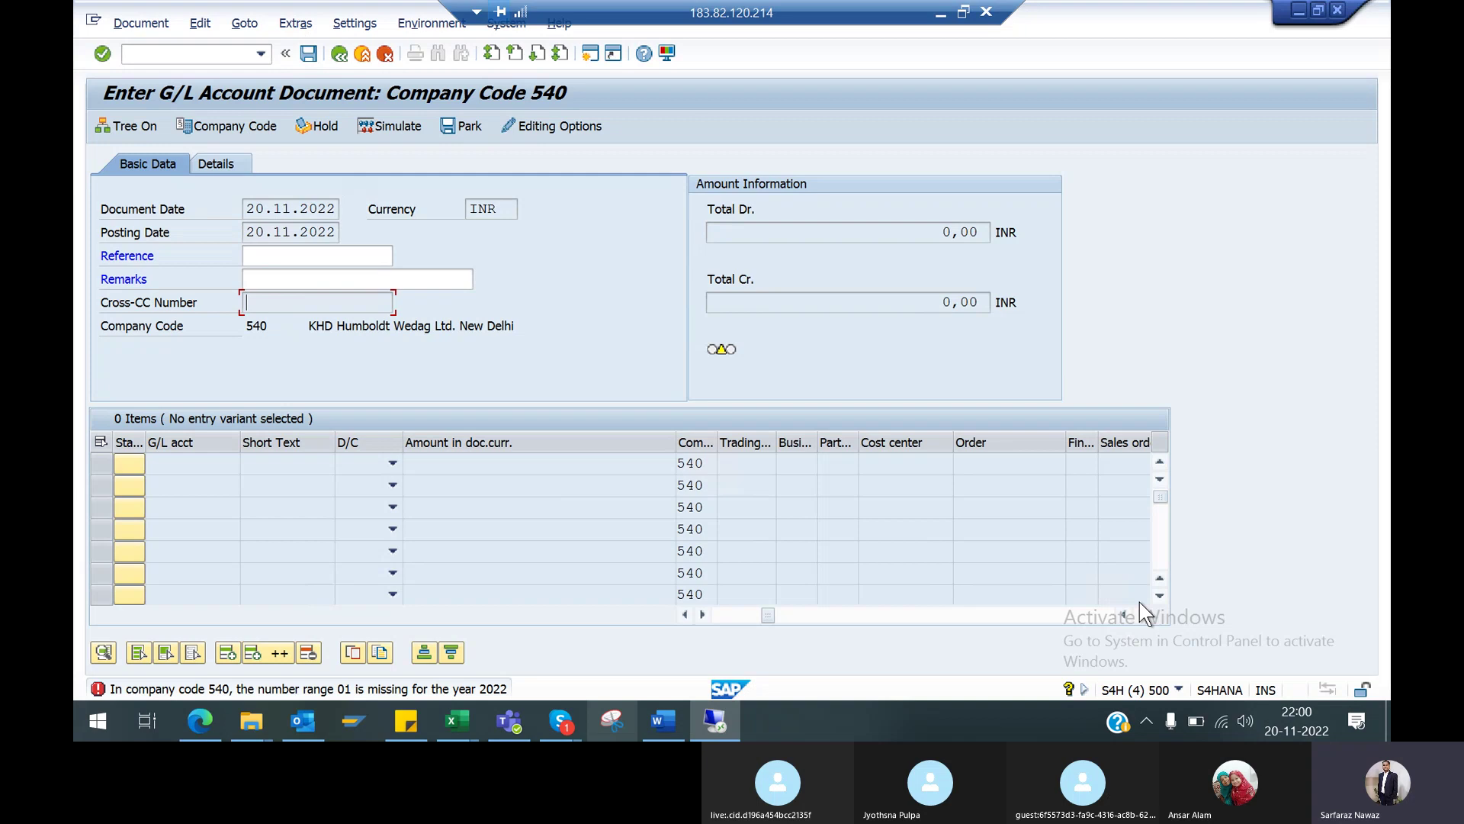
click(1037, 616)
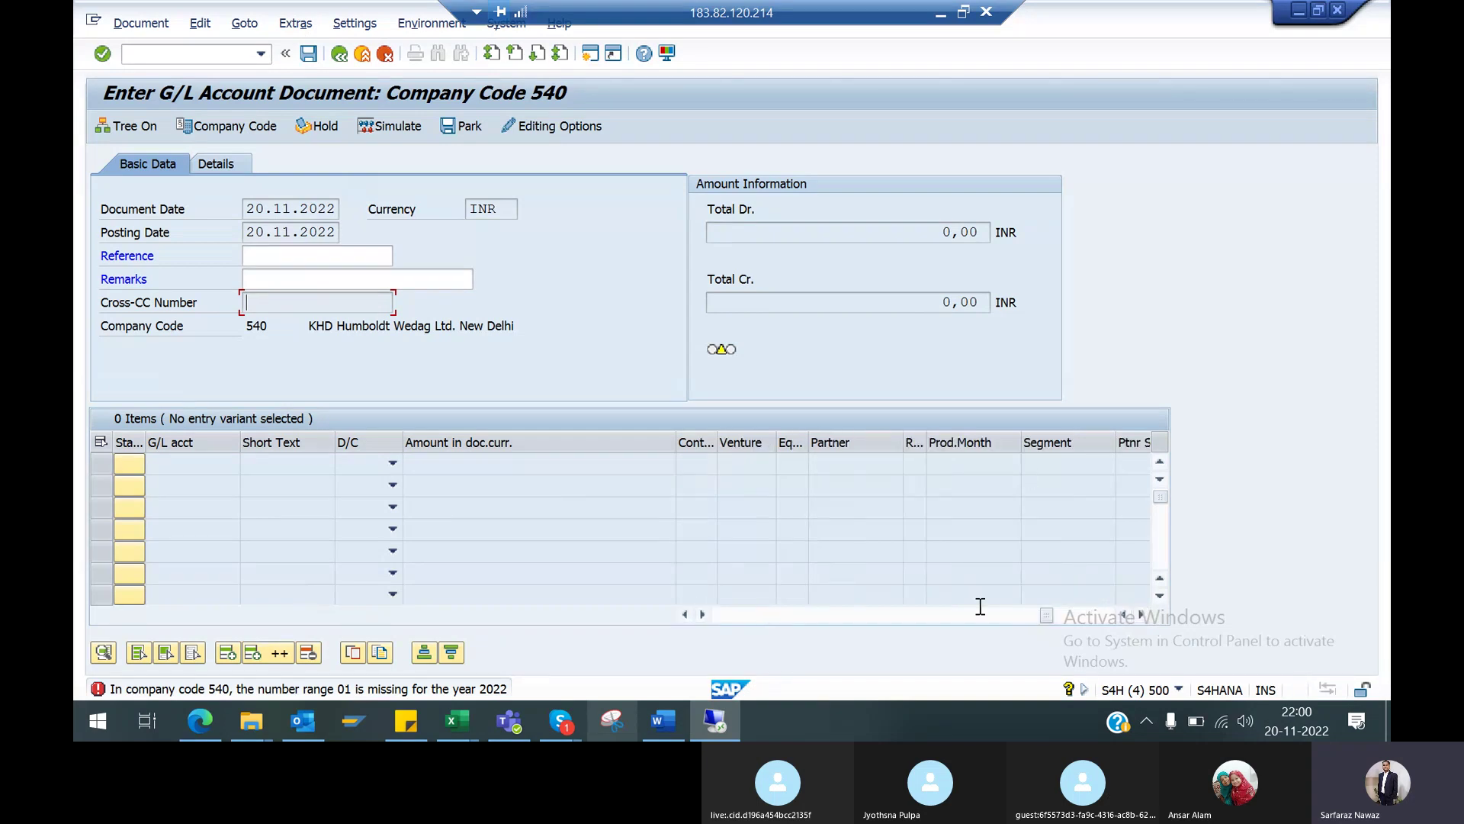
click(1075, 619)
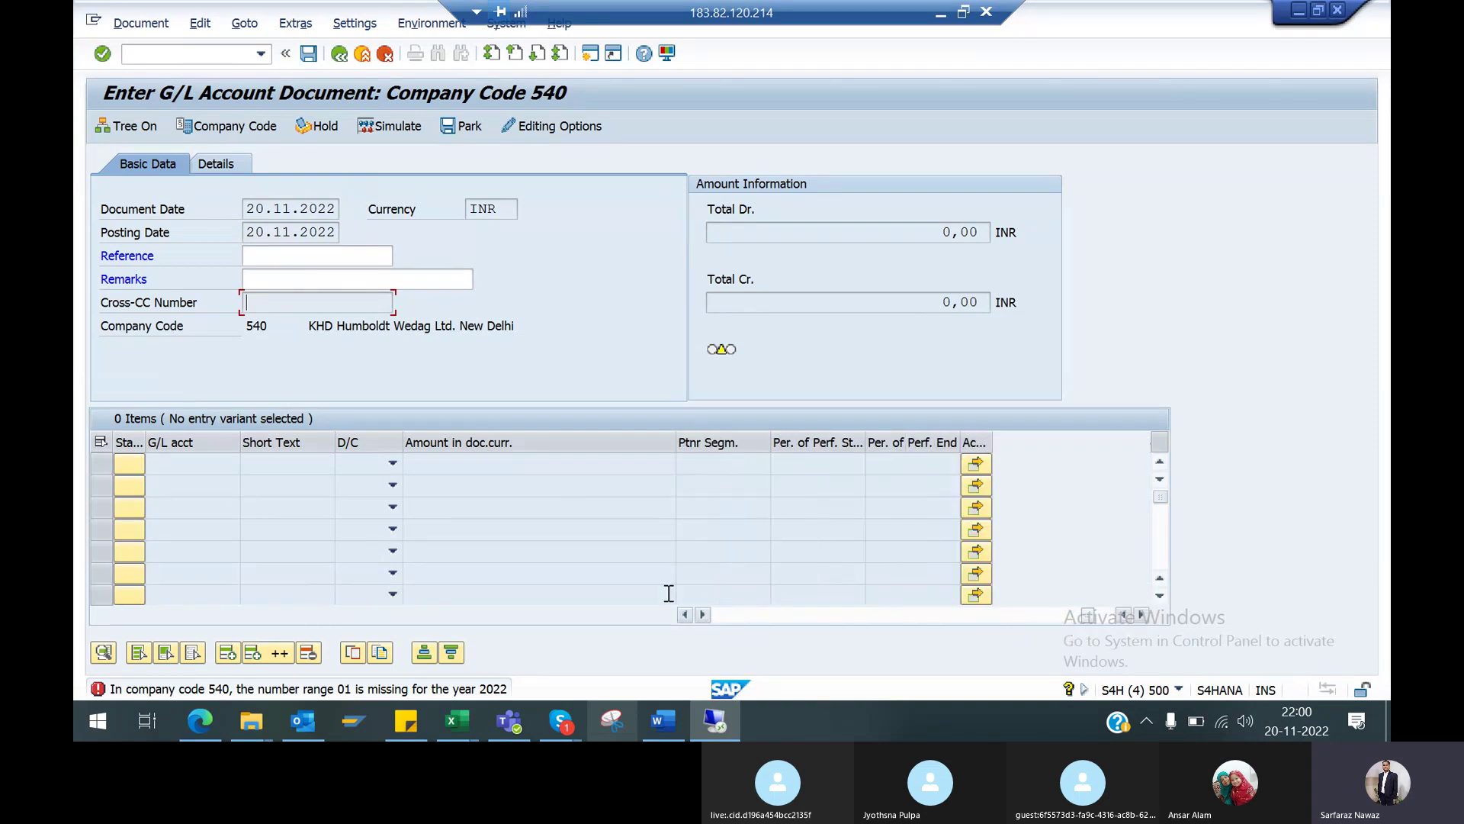
click(738, 616)
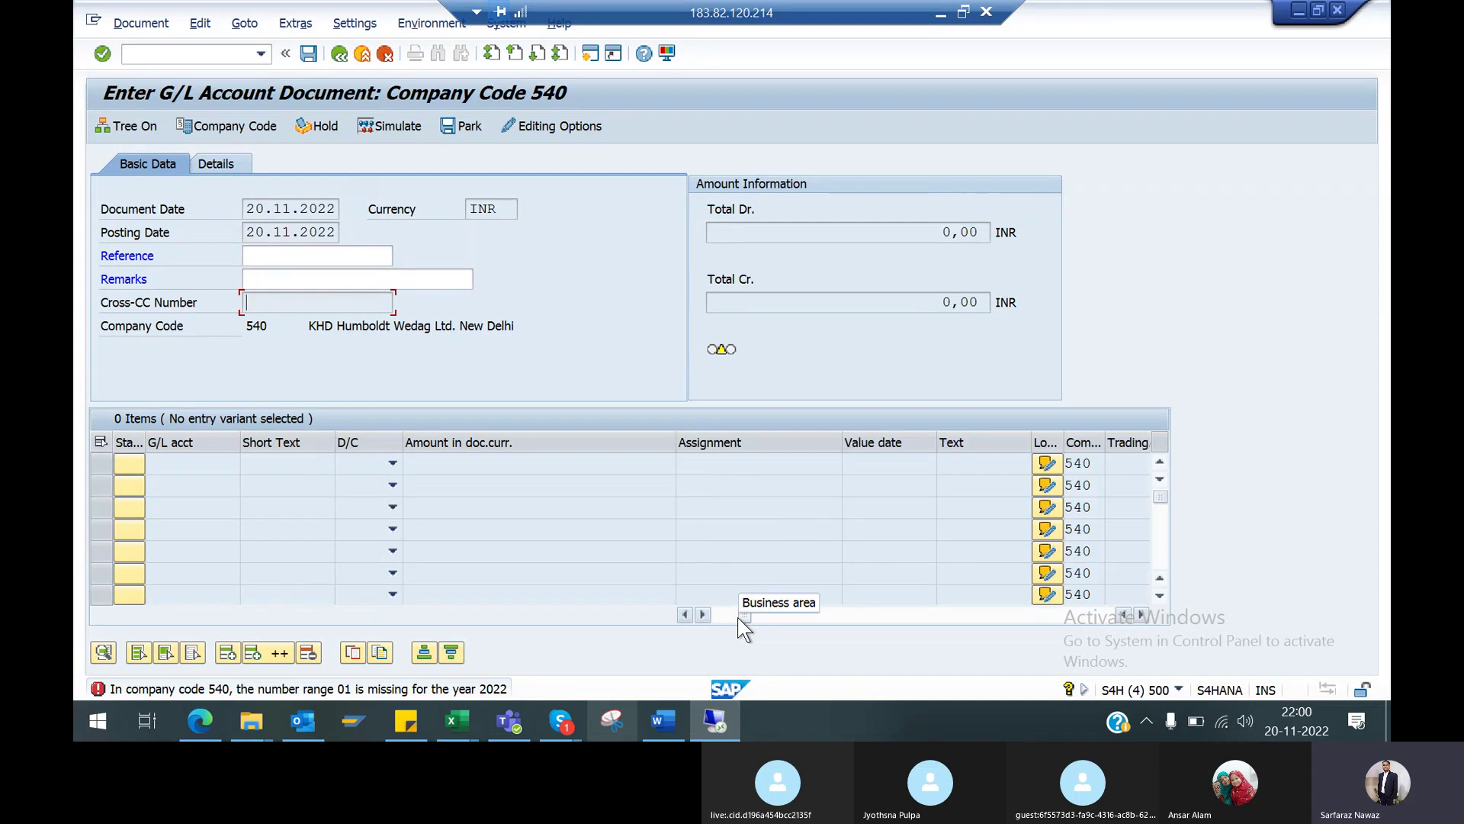
click(724, 615)
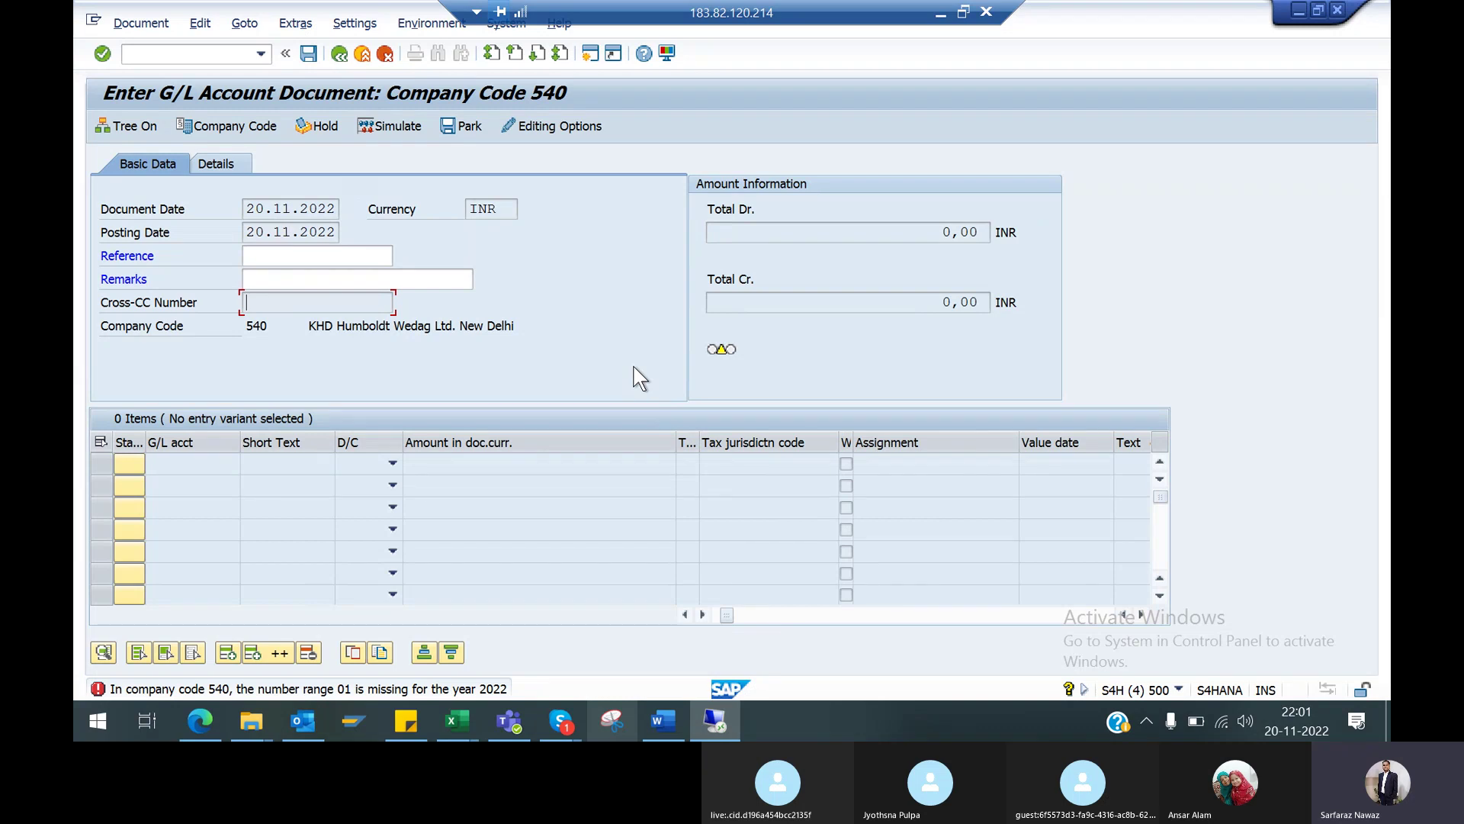
click(341, 66)
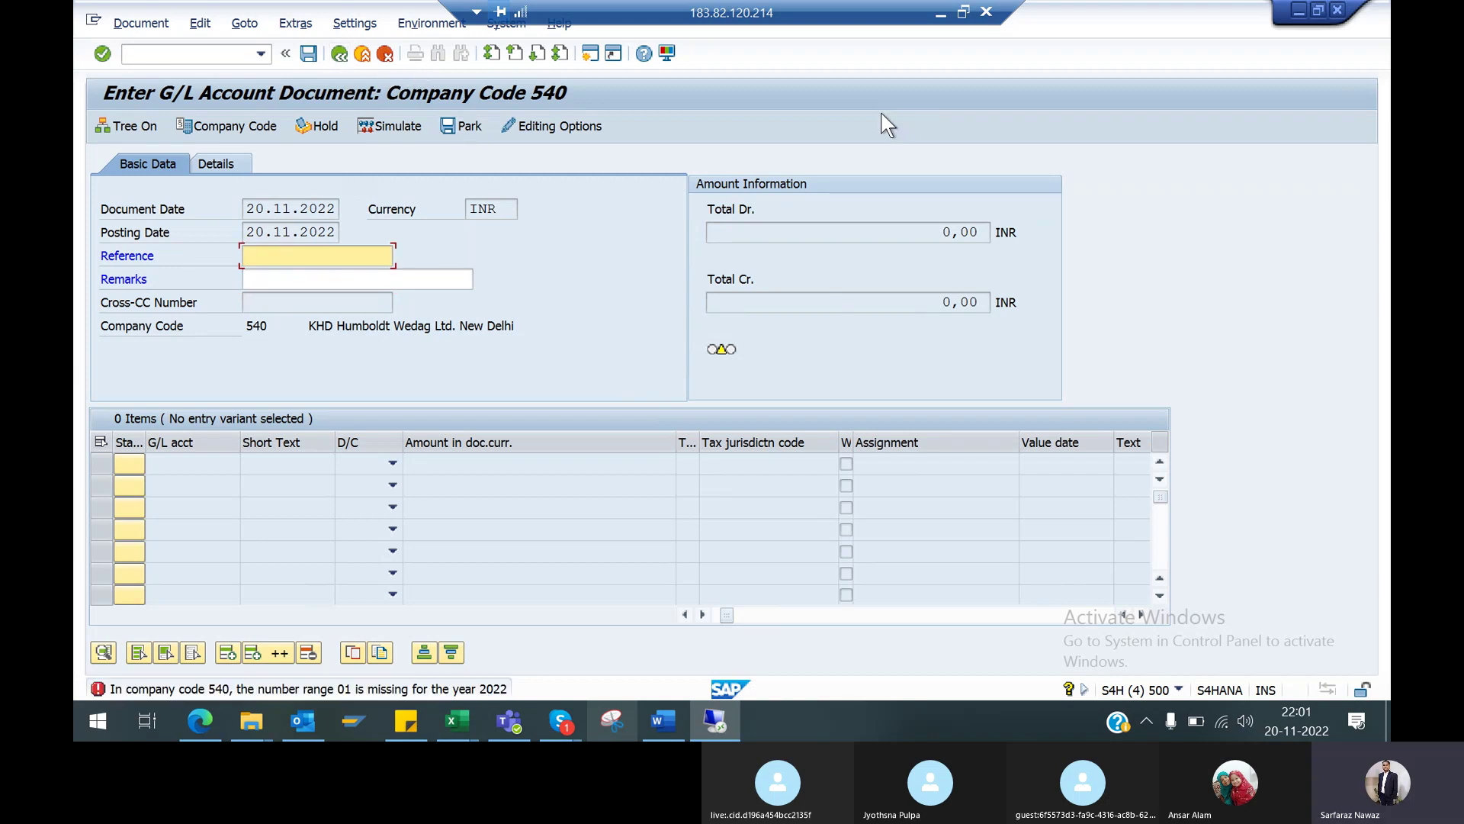
Switch back to the IMG session and reopen the Define Field Status Variants activity
key(alt+Tab)
key(alt+Tab)
key(alt+Tab)
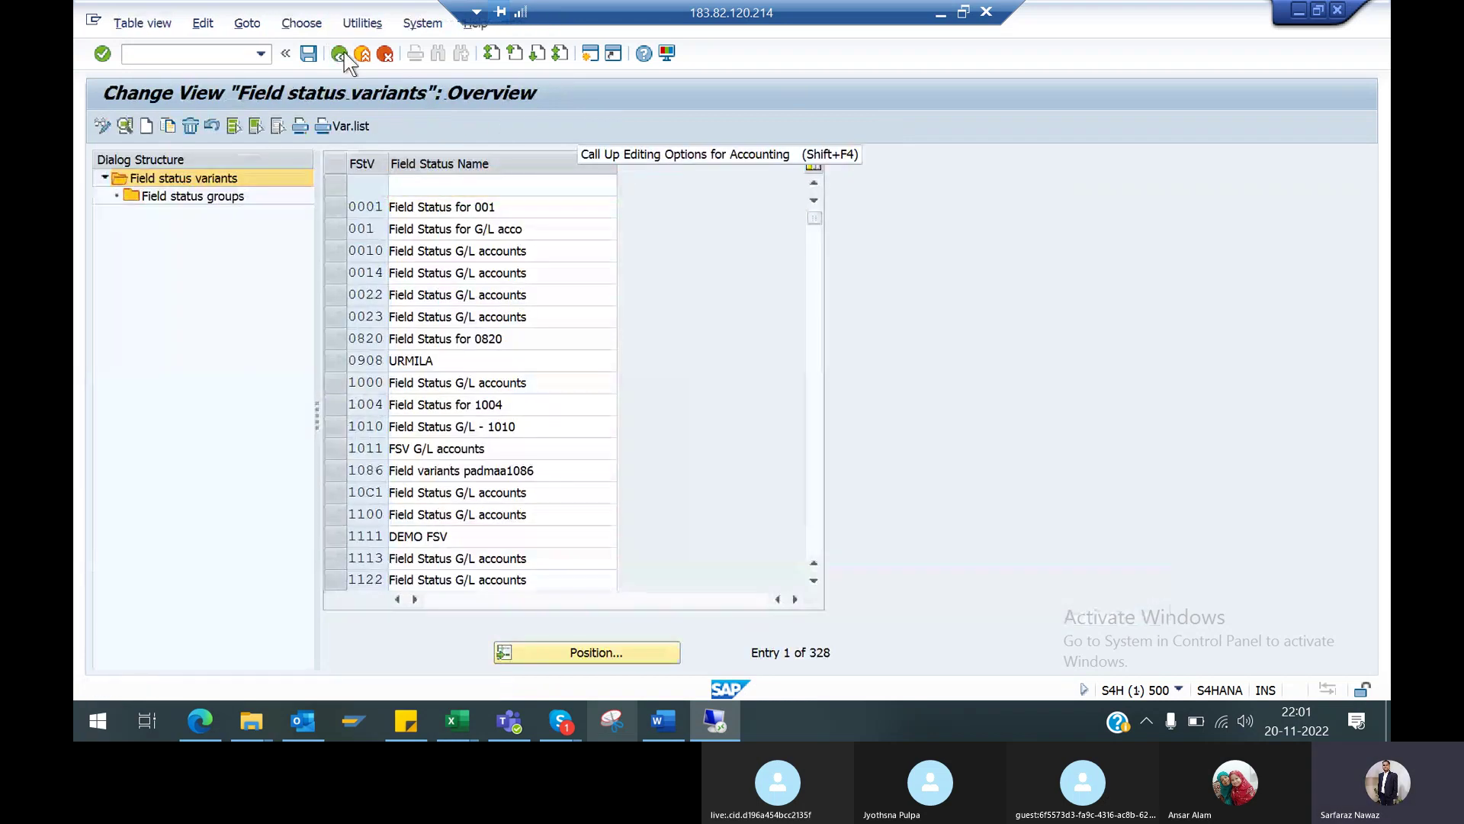
click(343, 53)
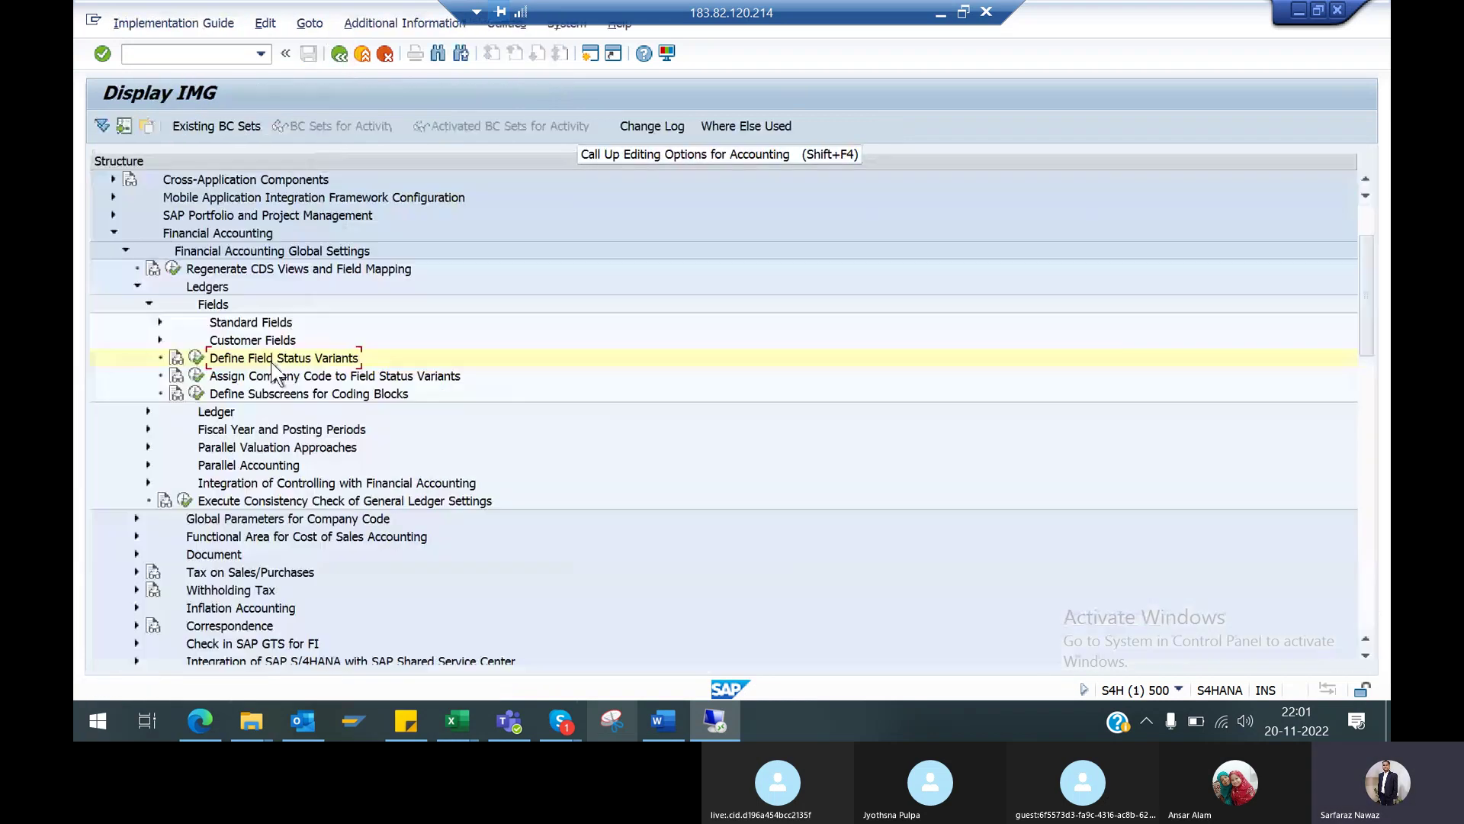
click(196, 359)
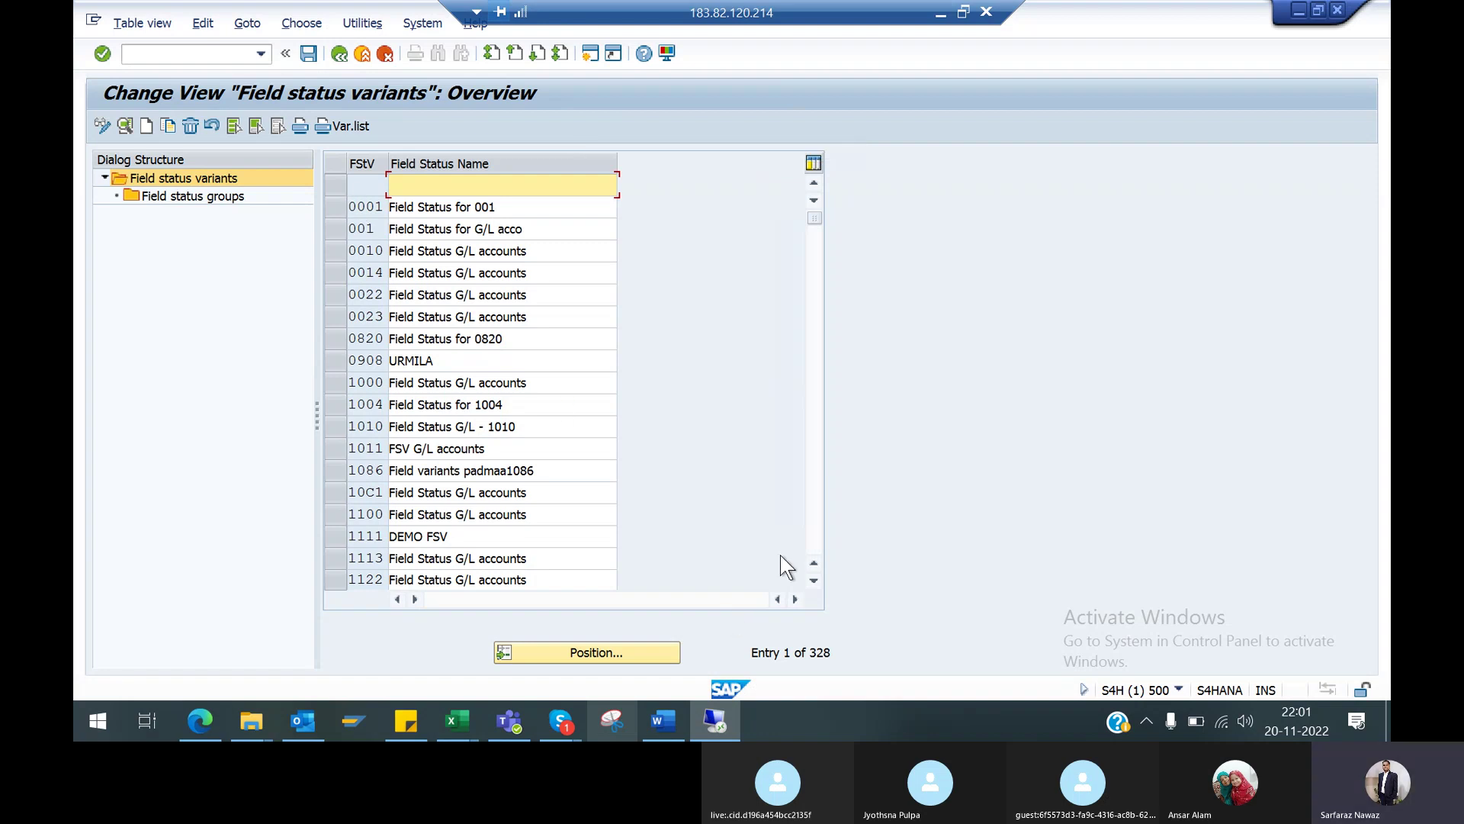
click(354, 206)
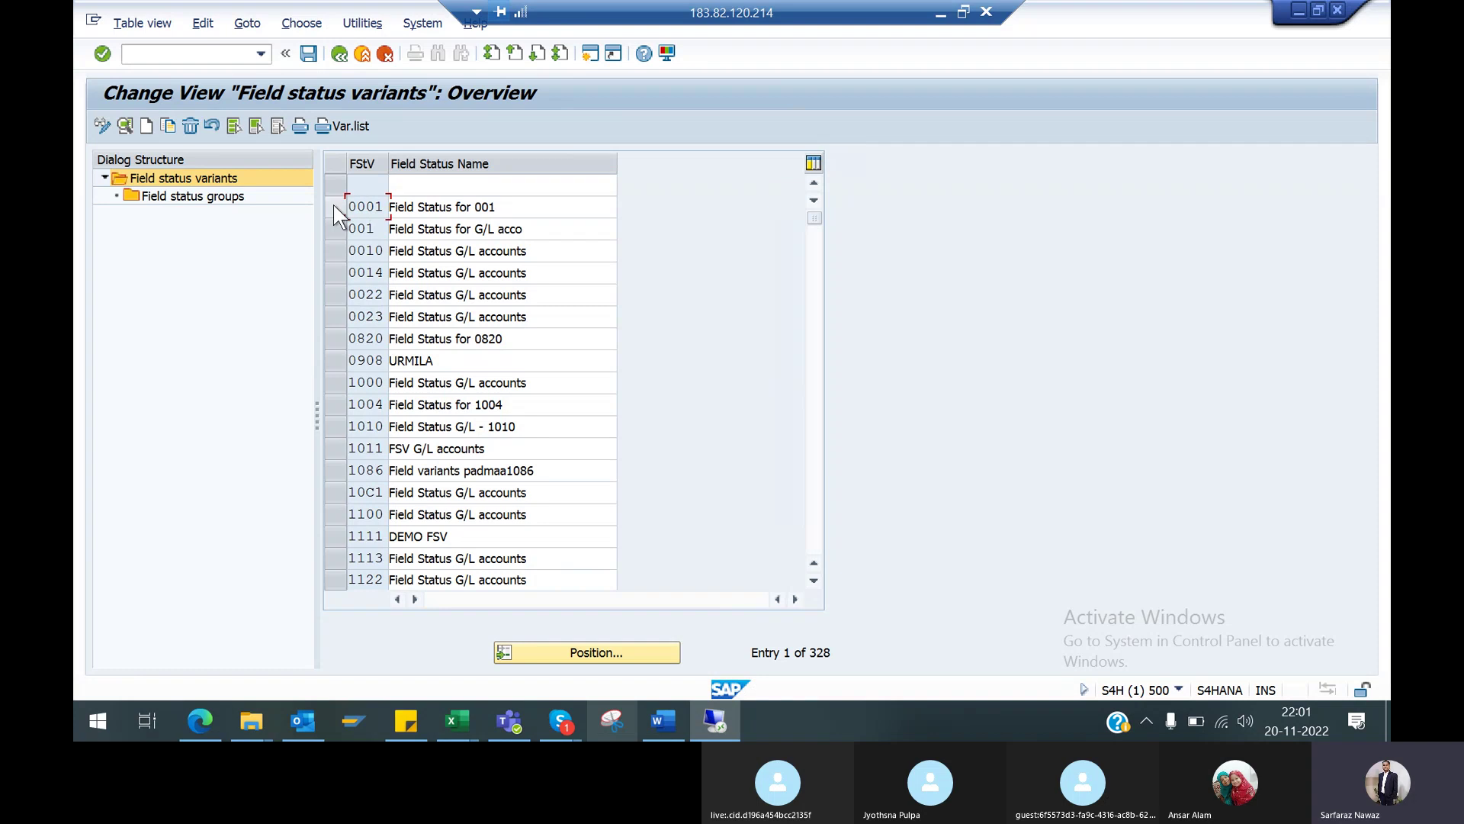
click(332, 204)
double_click(197, 195)
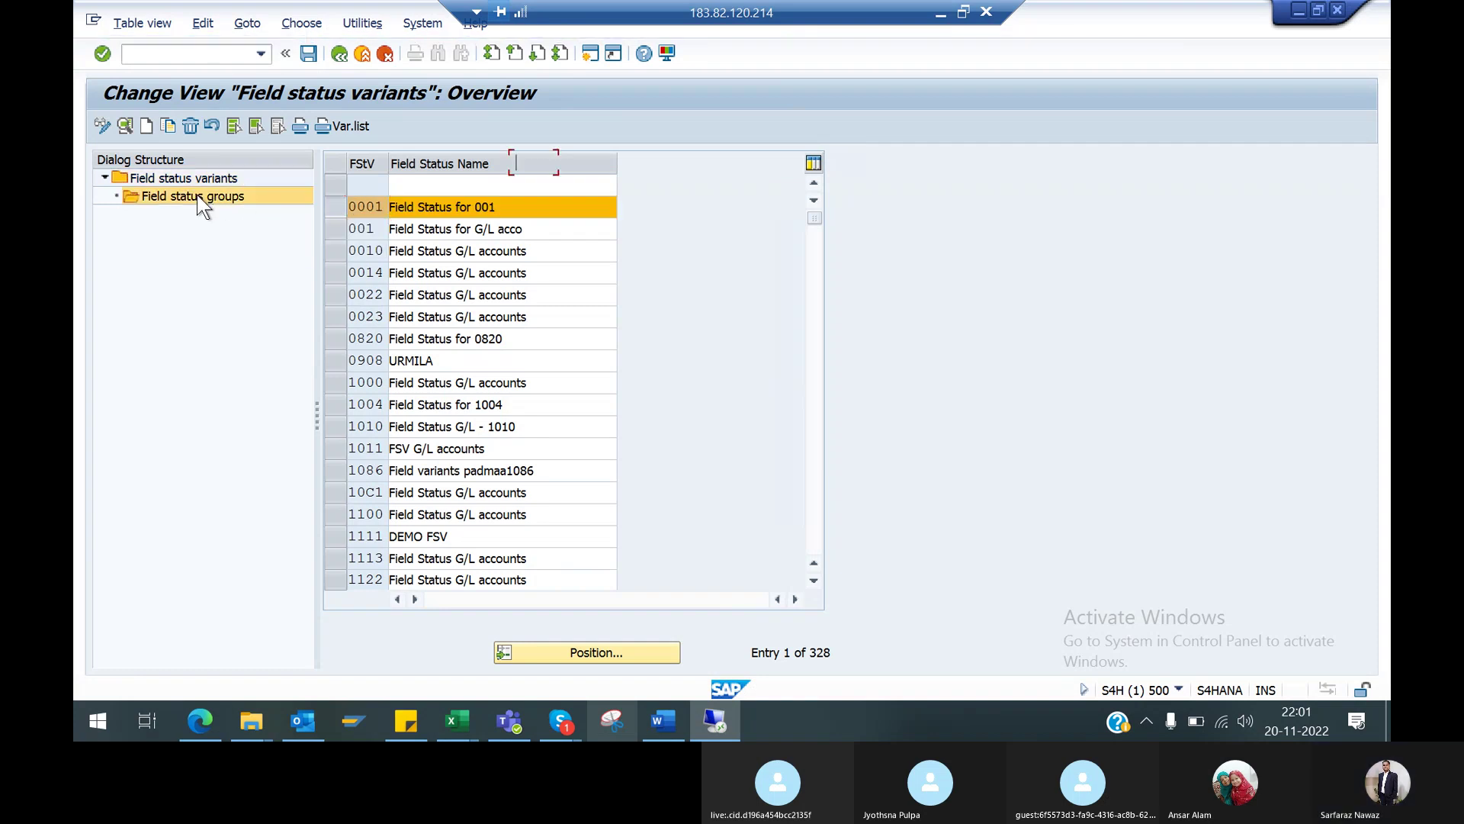
click(339, 54)
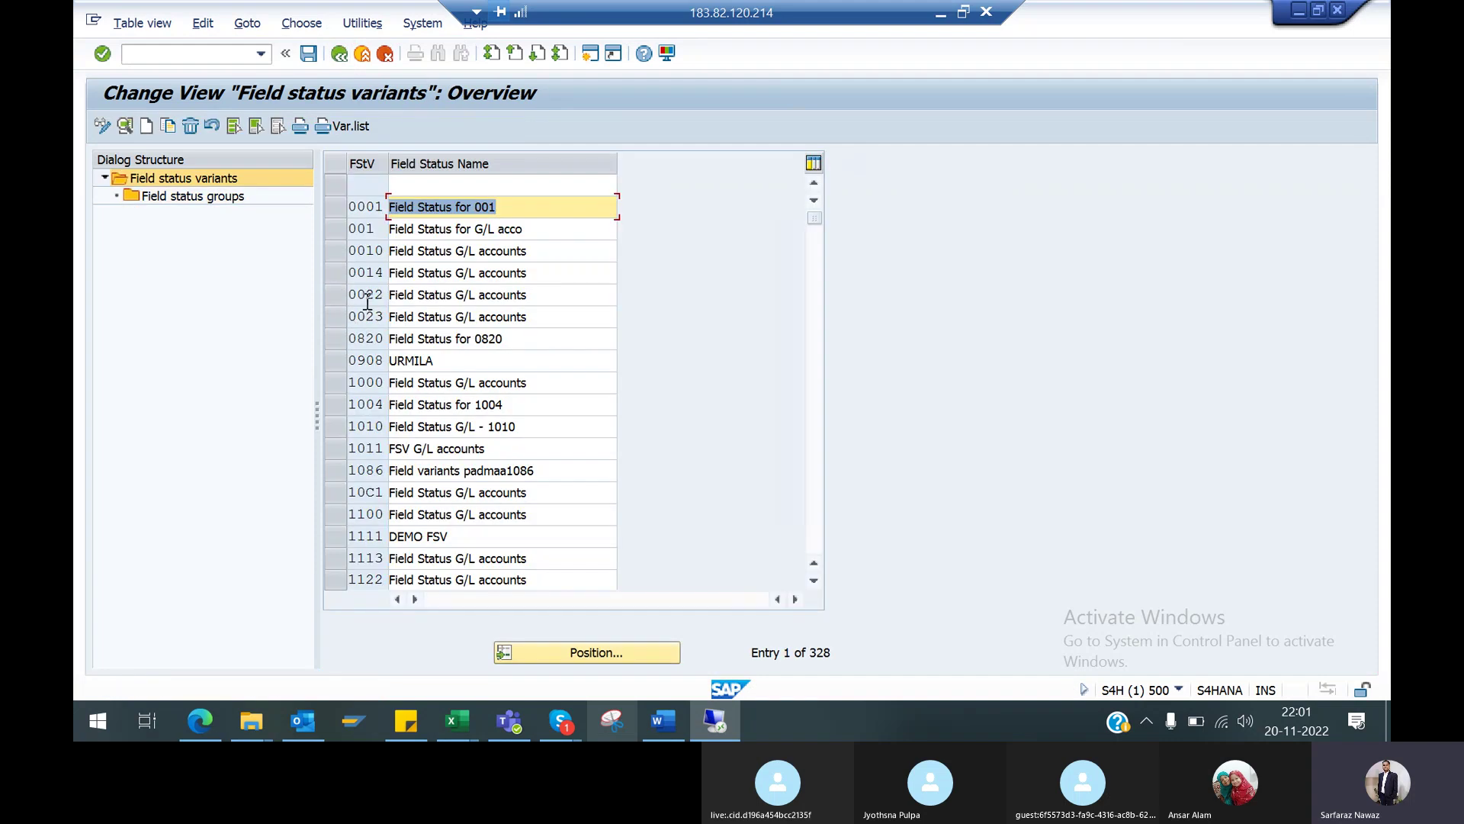
Select field status variant 1010 and open its field status groups
click(367, 385)
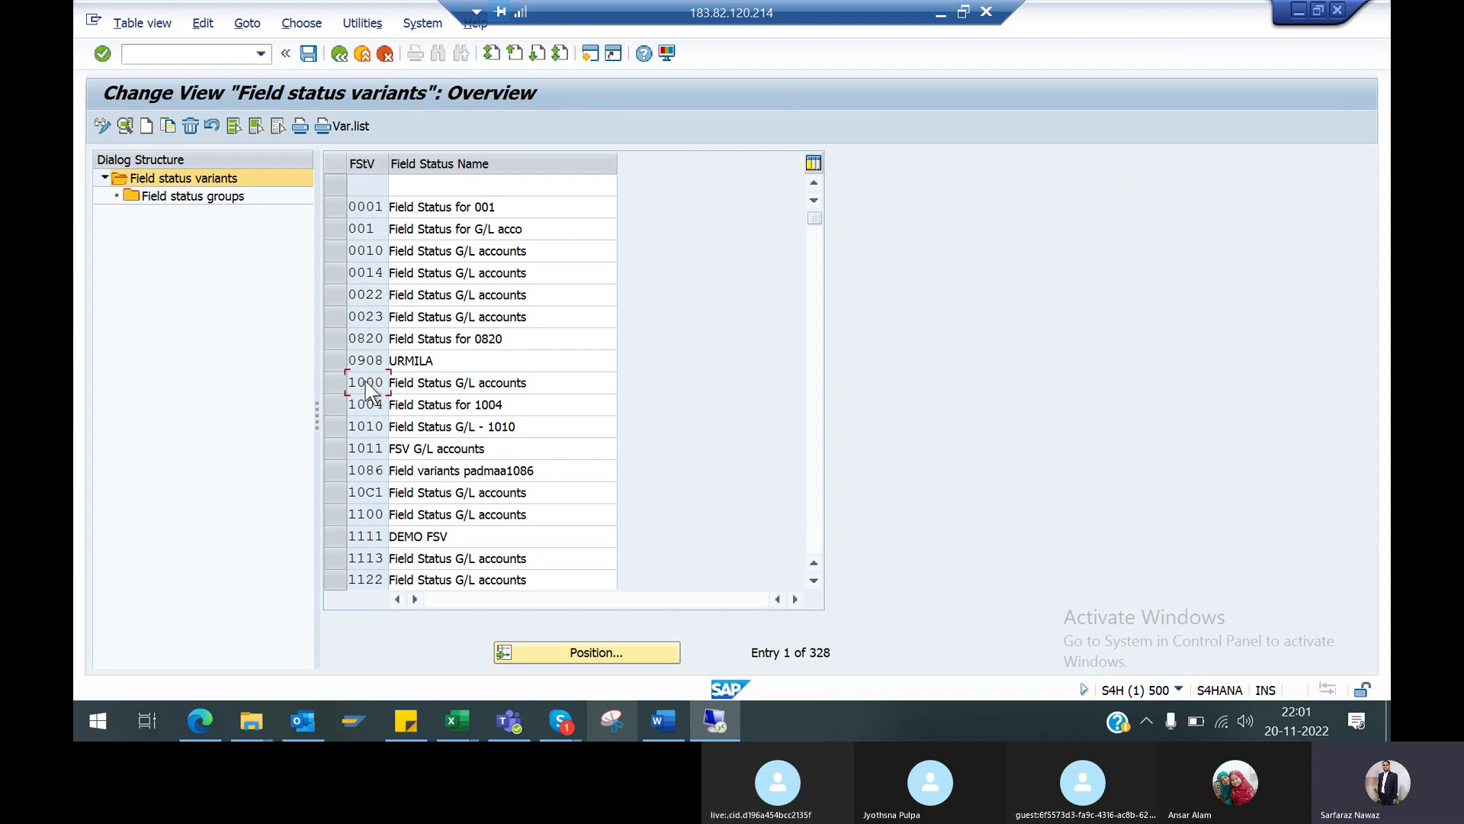
click(336, 428)
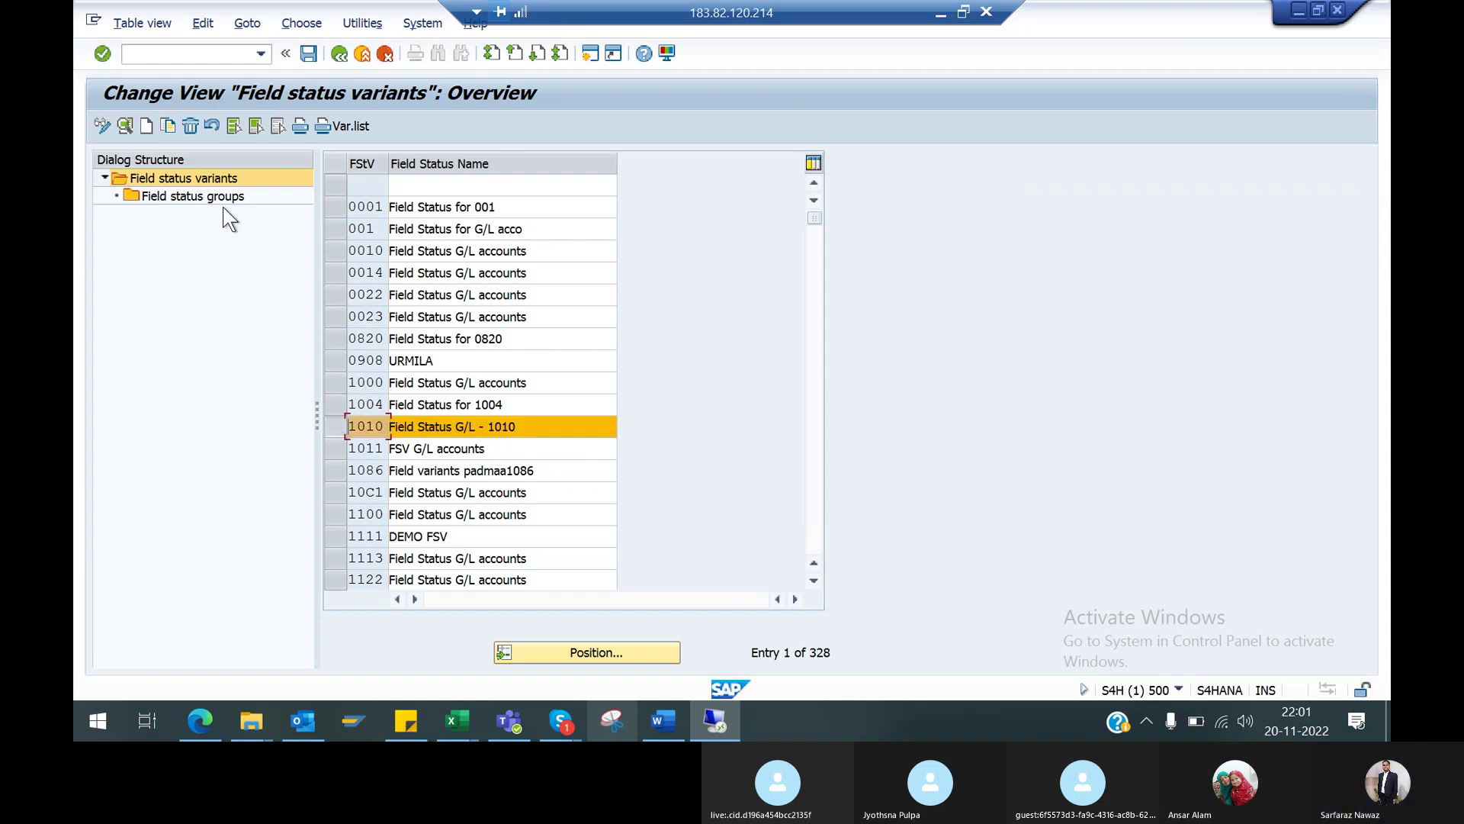
click(210, 175)
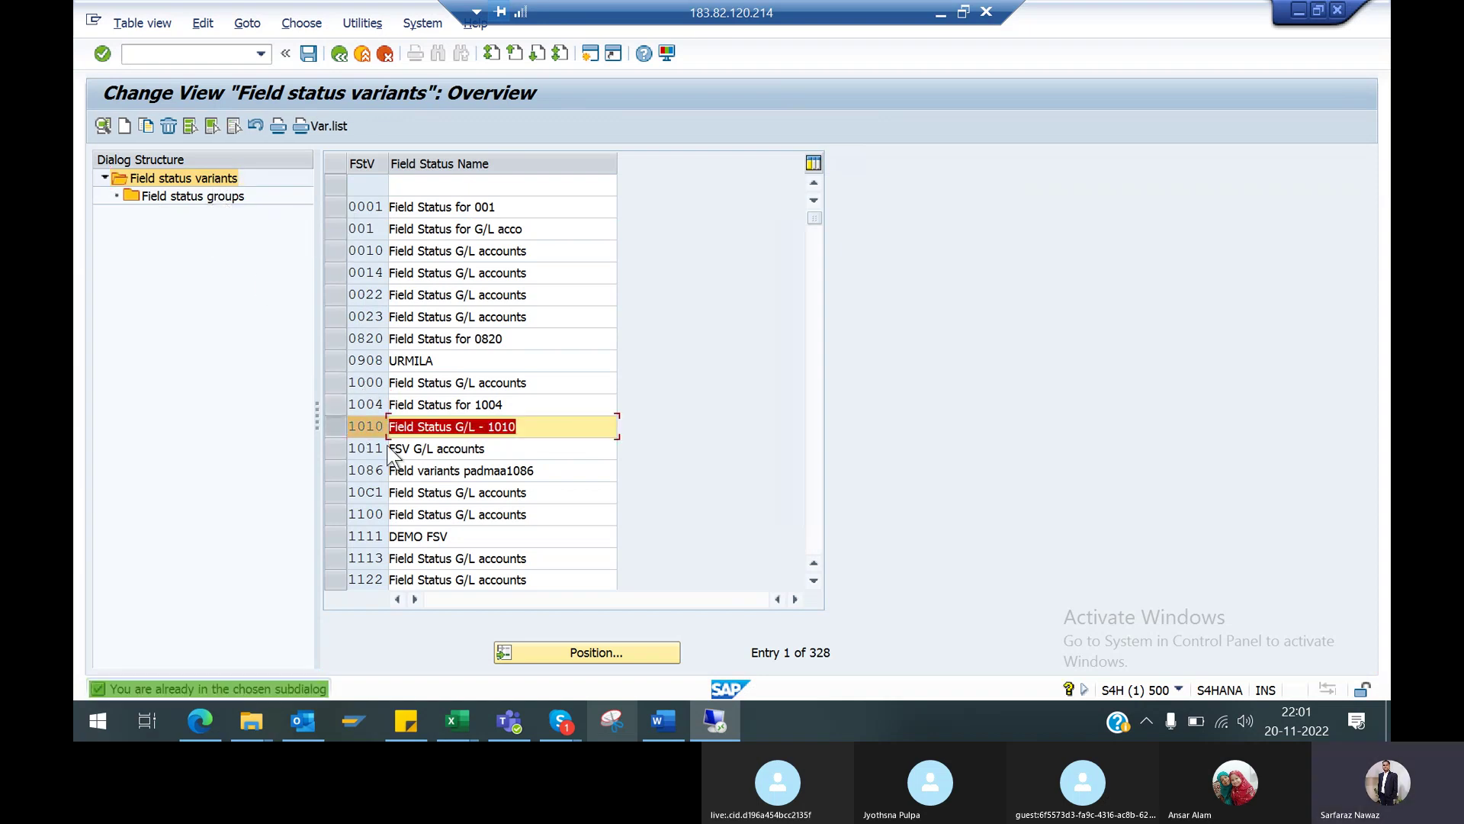
click(336, 425)
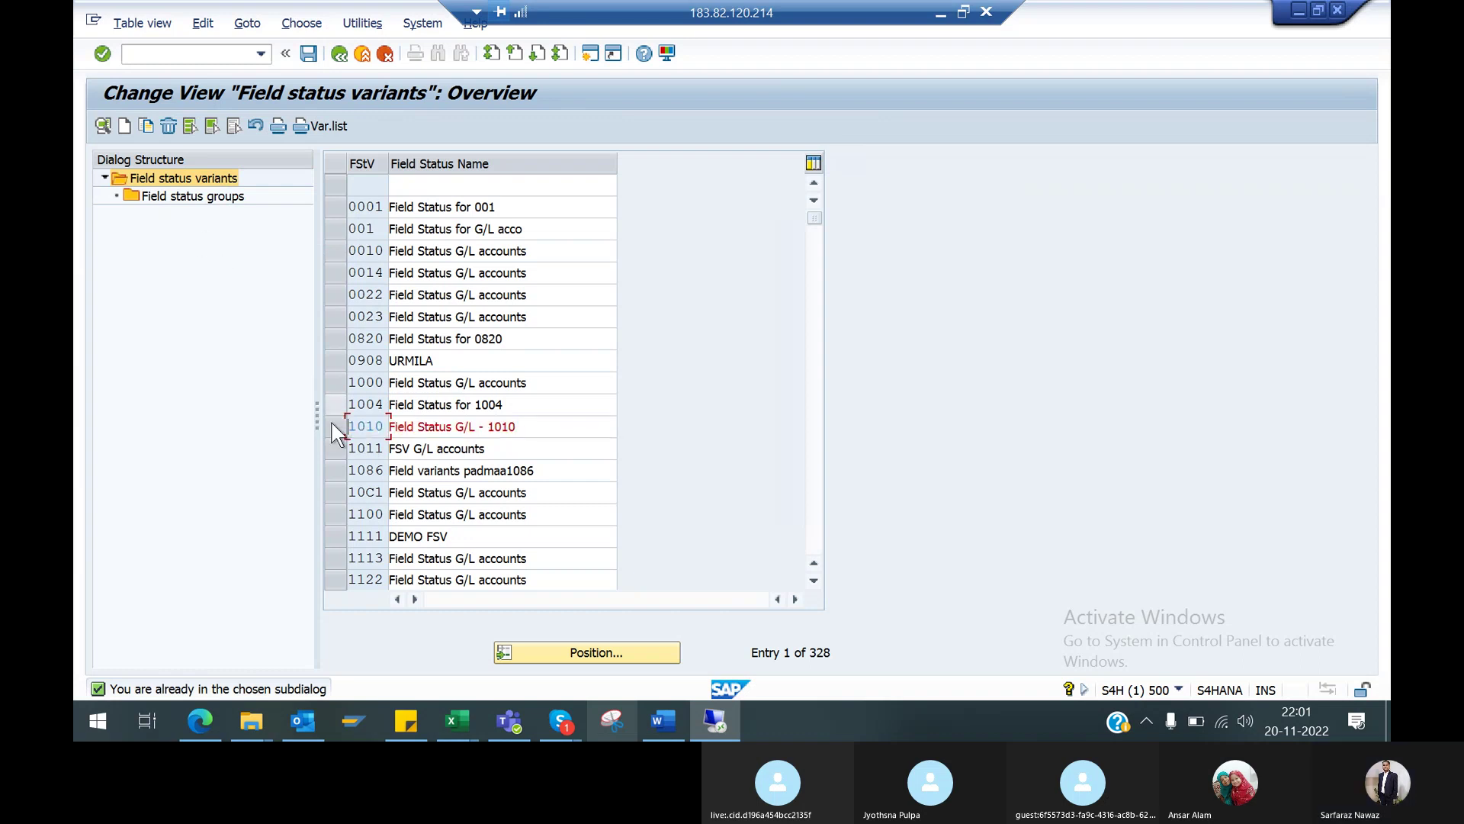
click(335, 424)
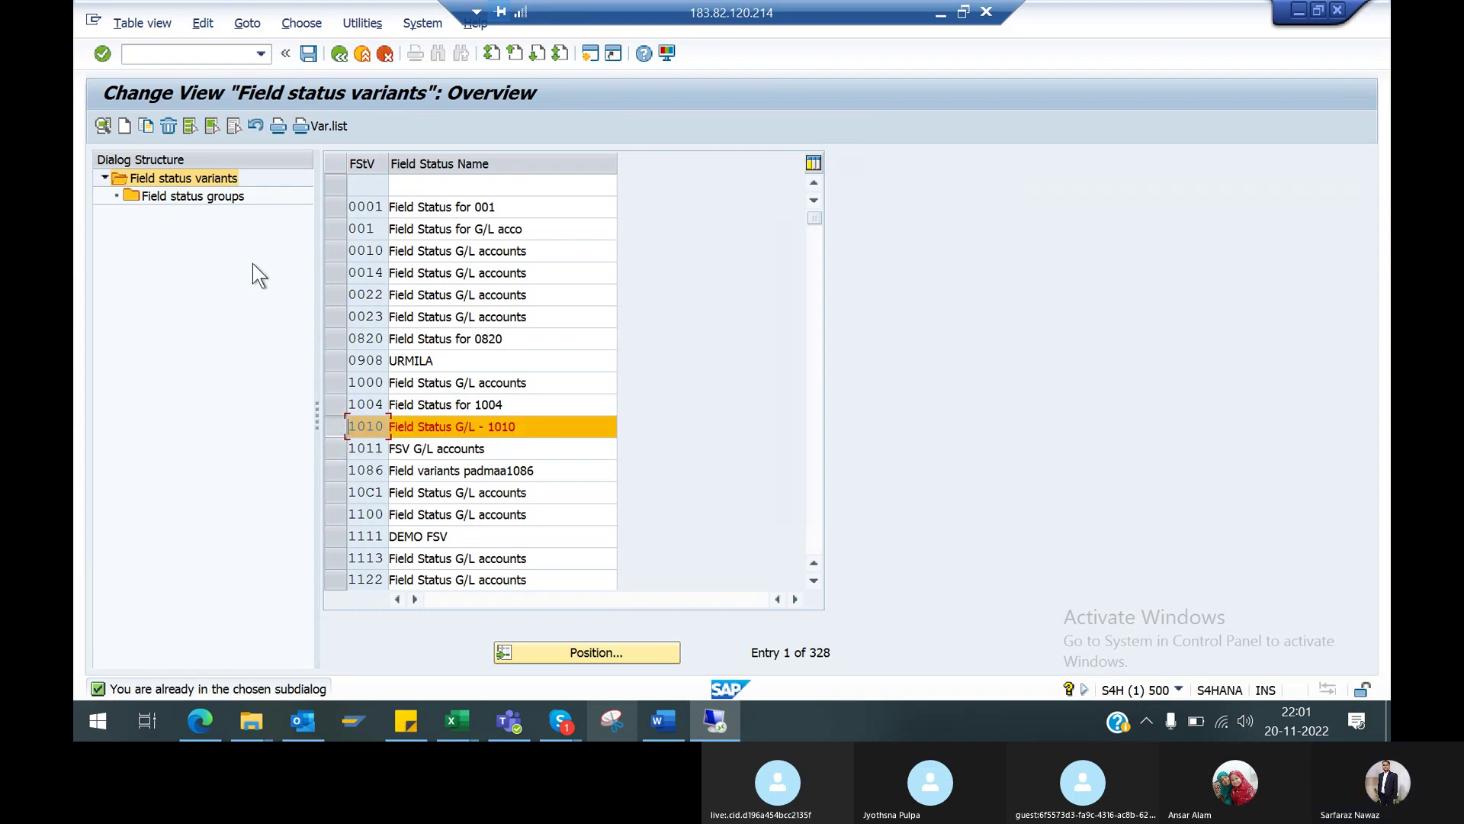
click(201, 196)
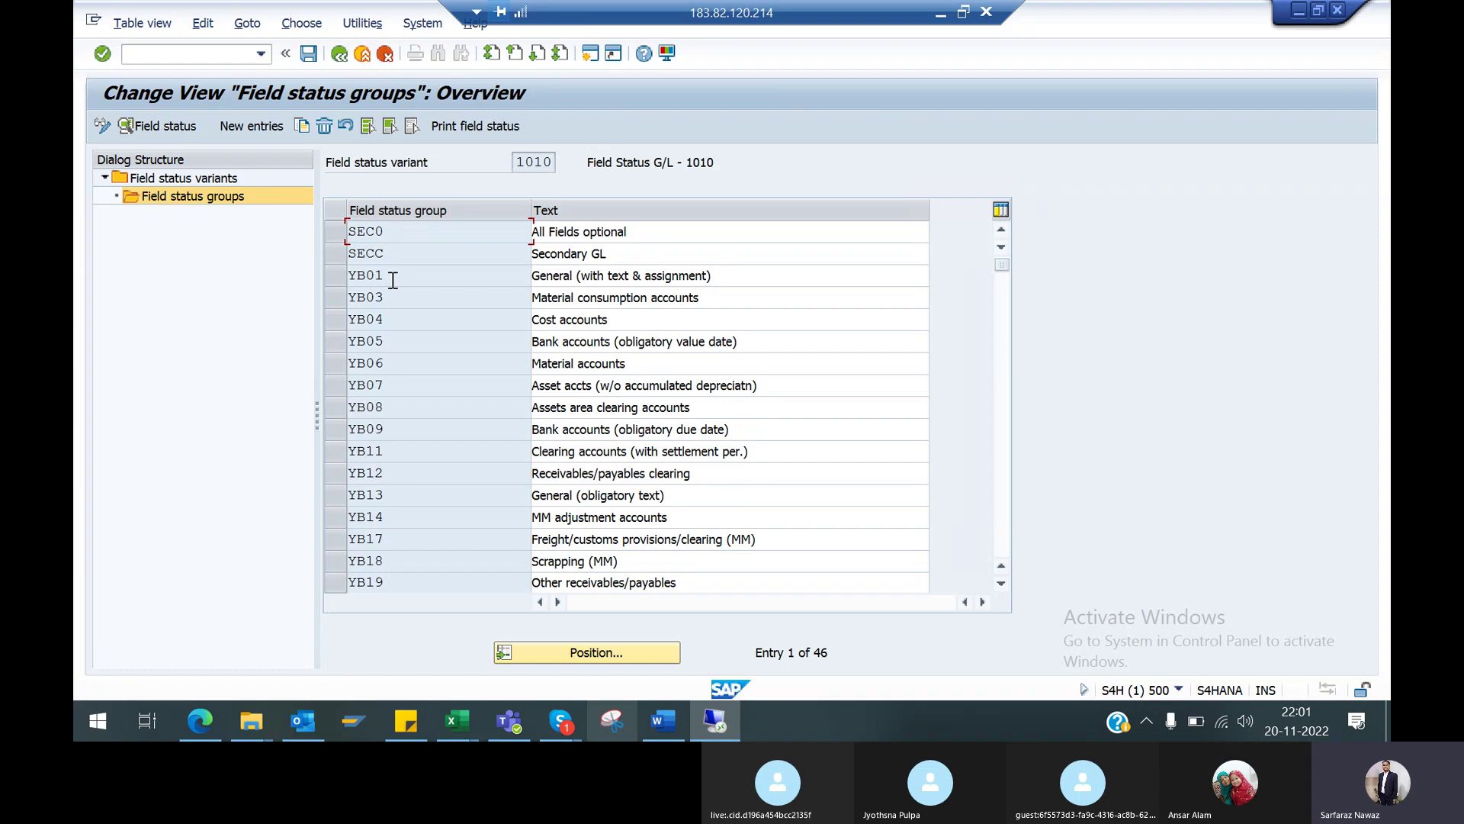
Open field status group YB01, General (with text & assignment), of variant 1010 for maintenance
drag(384, 274, 343, 272)
click(537, 277)
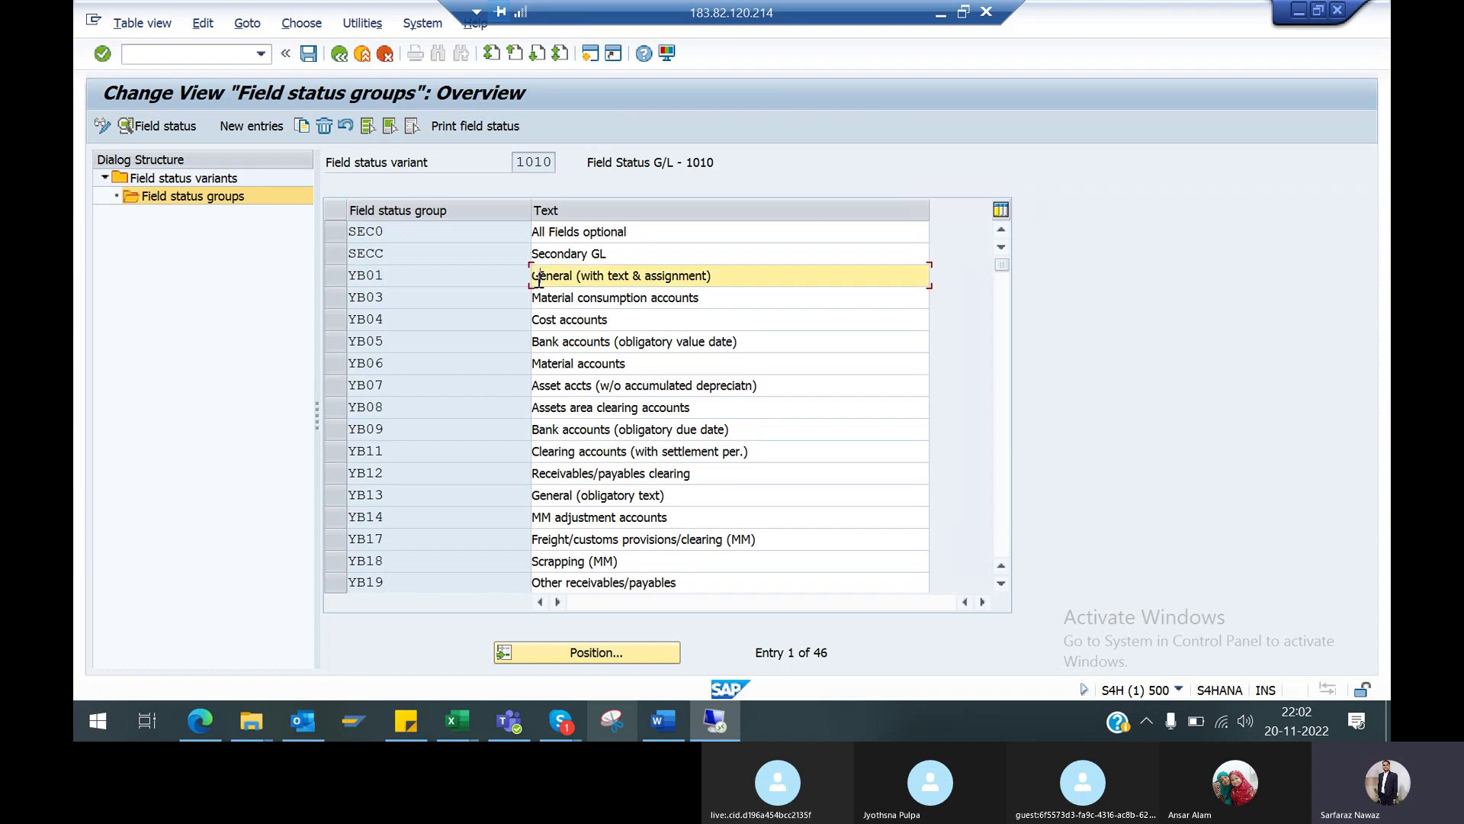
click(336, 275)
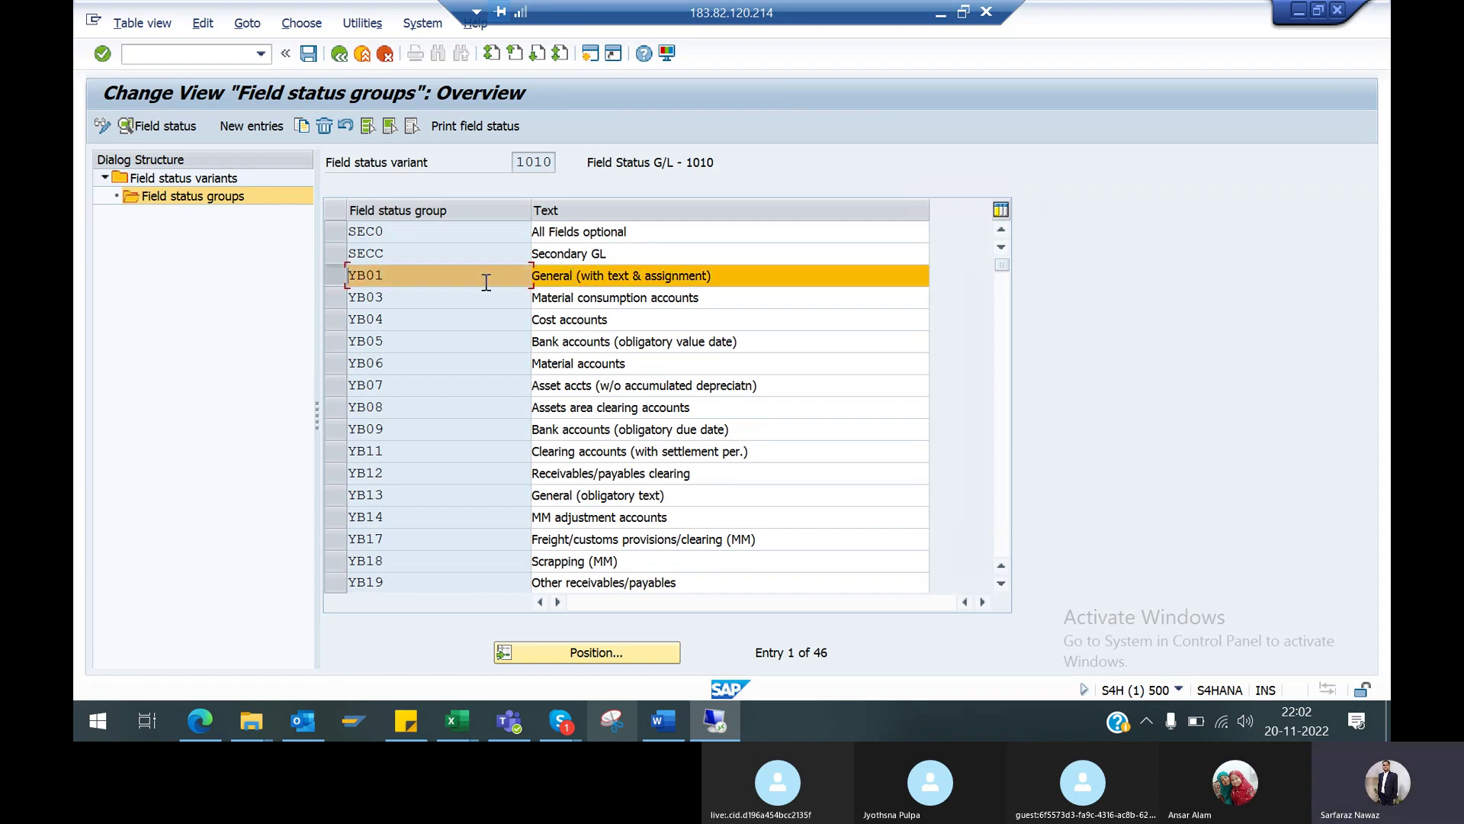
double_click(396, 276)
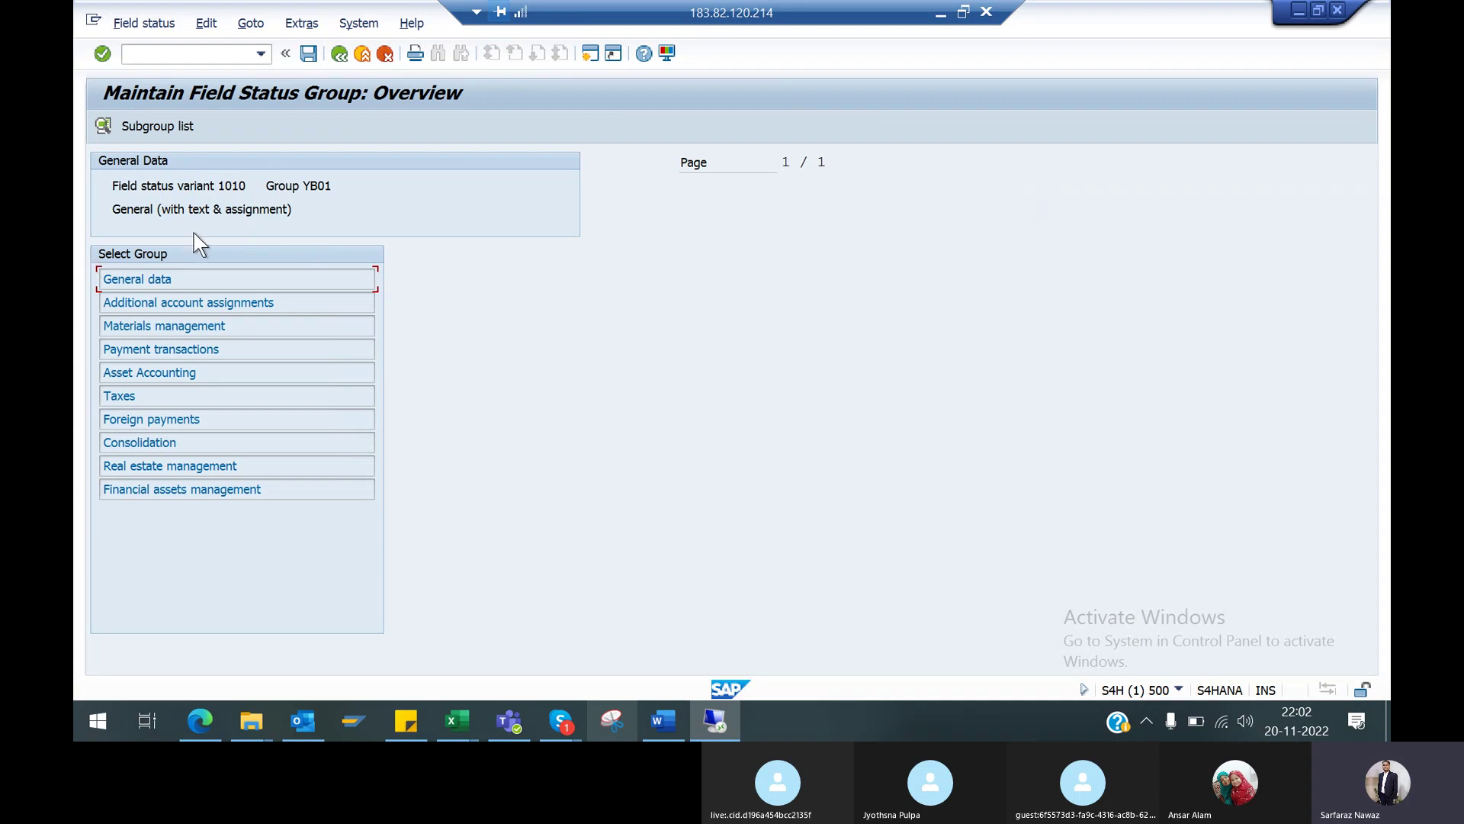
Set the Hedging field to Suppress in group YB01's General data and return to the group overview
double_click(122, 281)
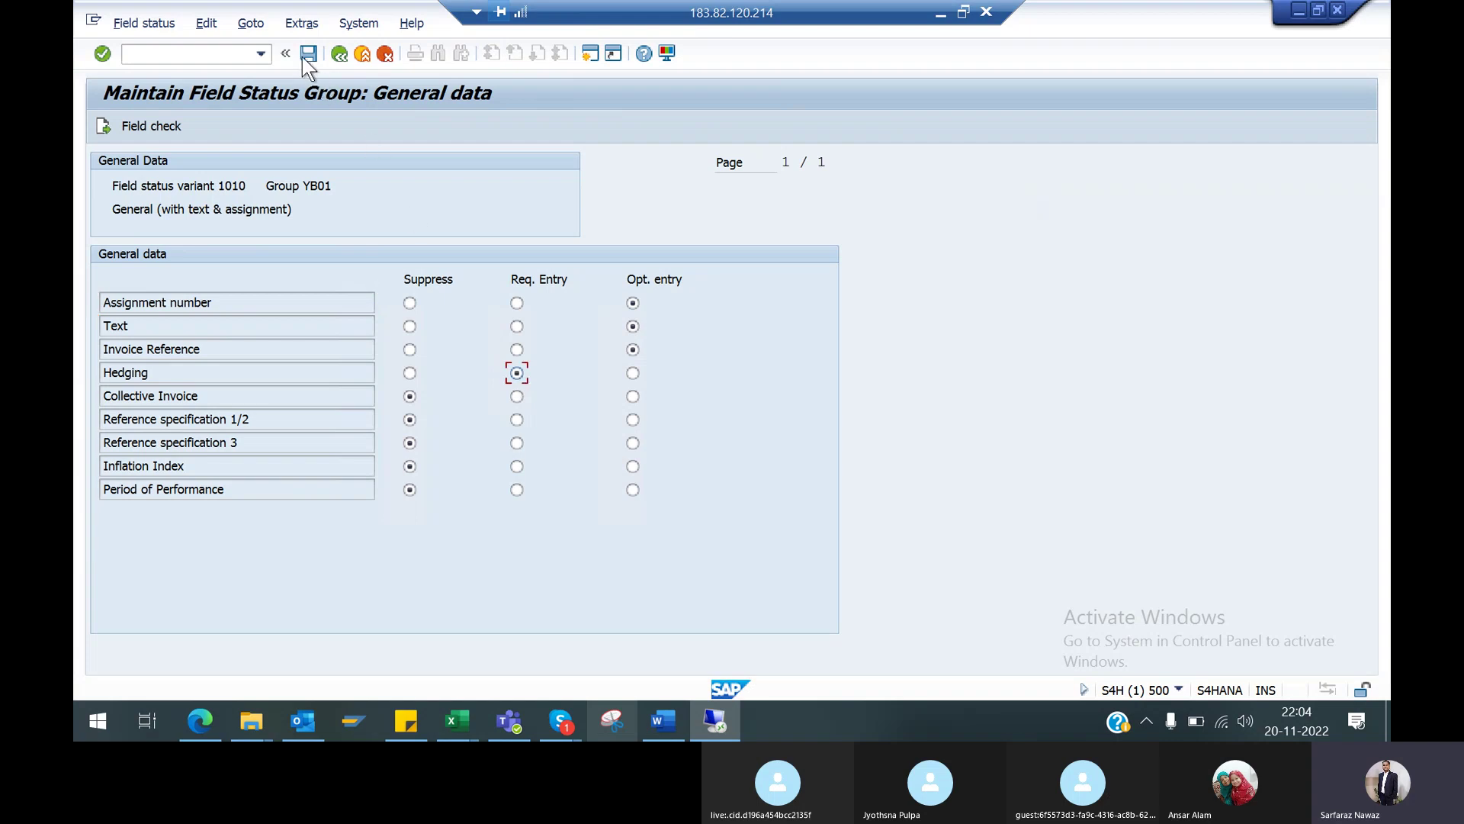
click(408, 374)
click(339, 55)
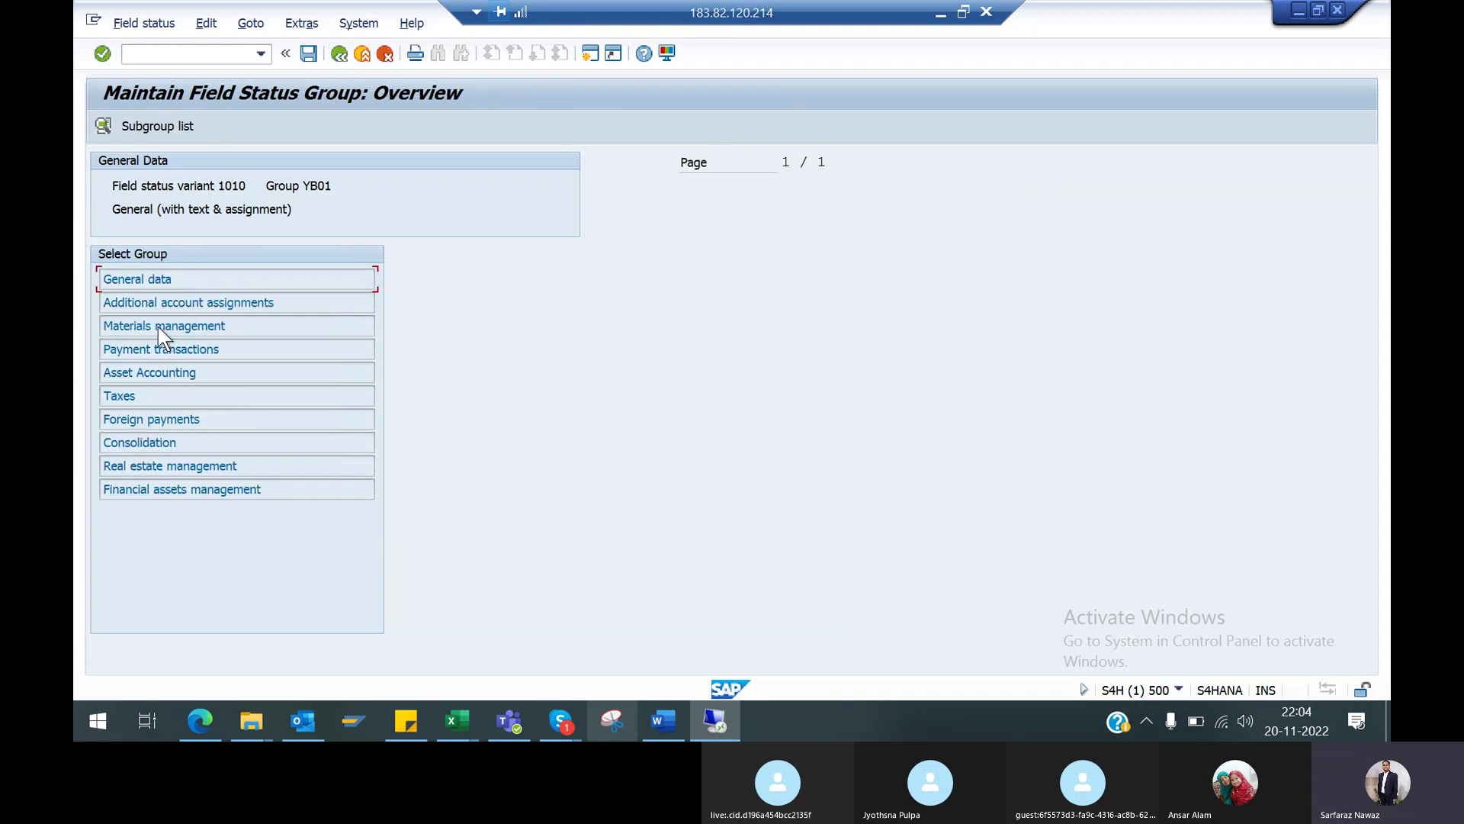
Make Cost center a required entry in group YB01's Additional account assignments and return to the group overview
double_click(174, 302)
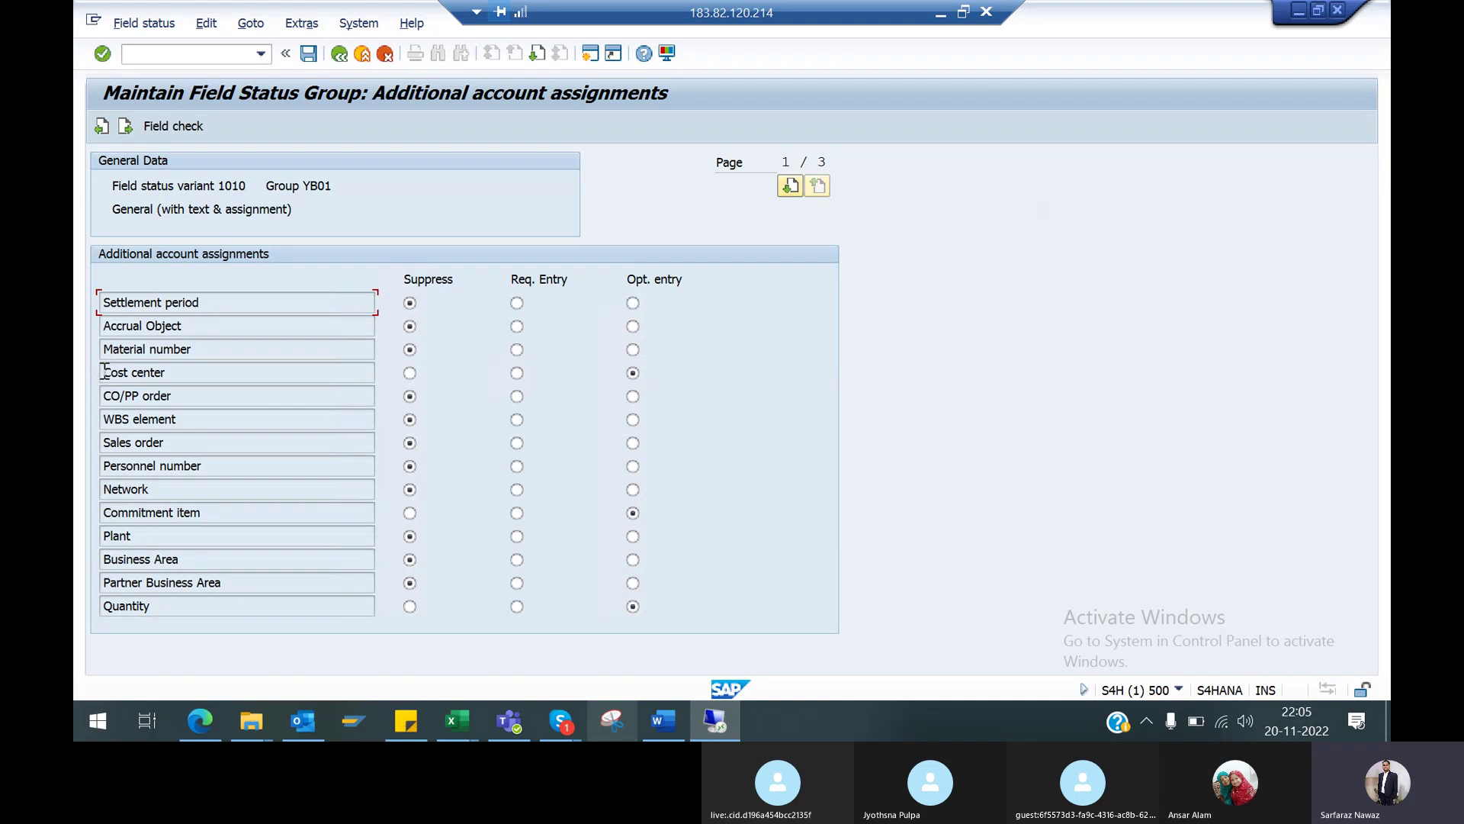
drag(105, 372, 168, 372)
click(107, 369)
drag(107, 369, 214, 371)
click(106, 371)
drag(104, 372, 200, 379)
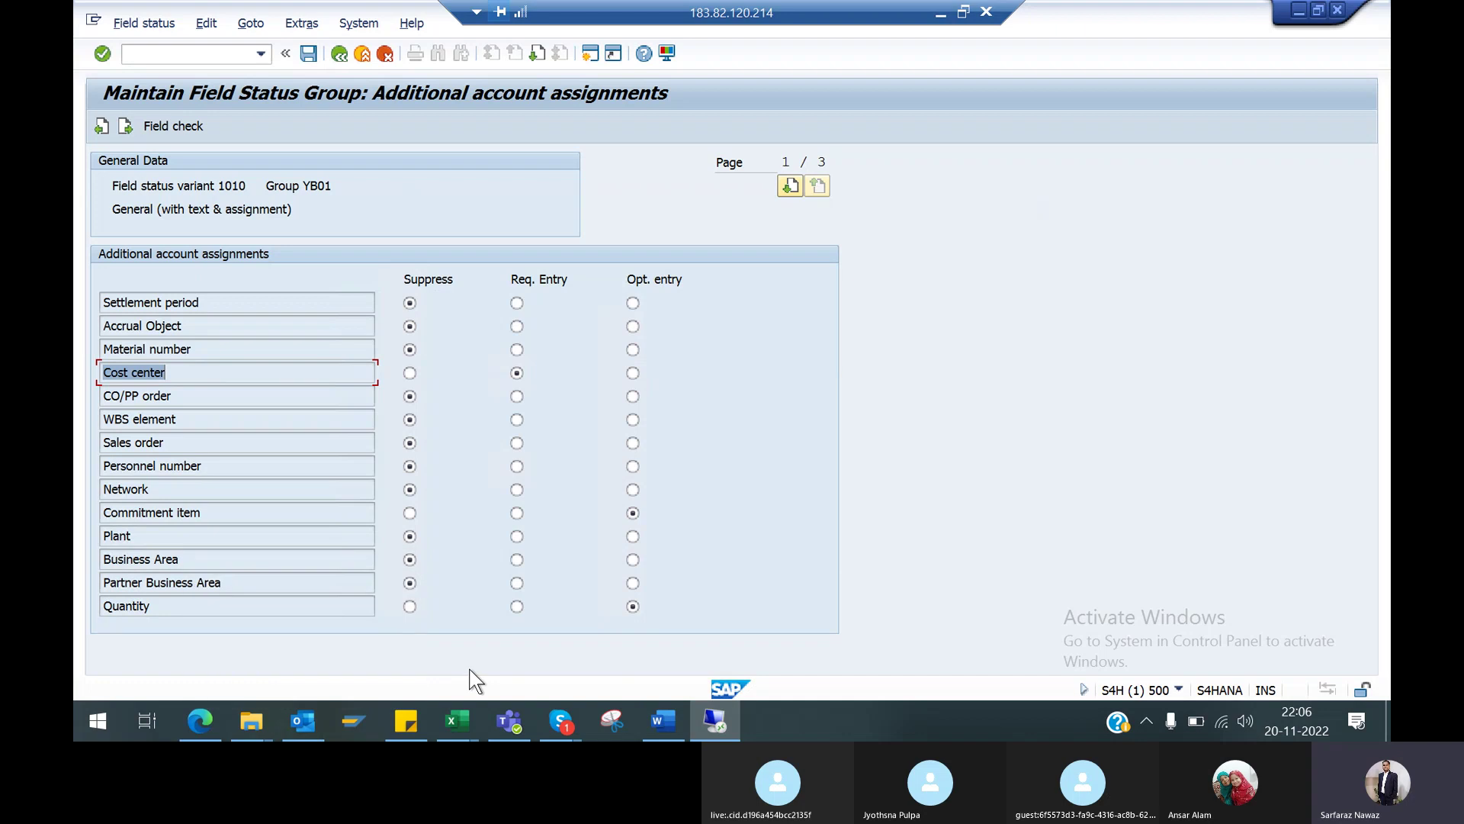
click(182, 372)
drag(106, 372, 169, 374)
click(341, 54)
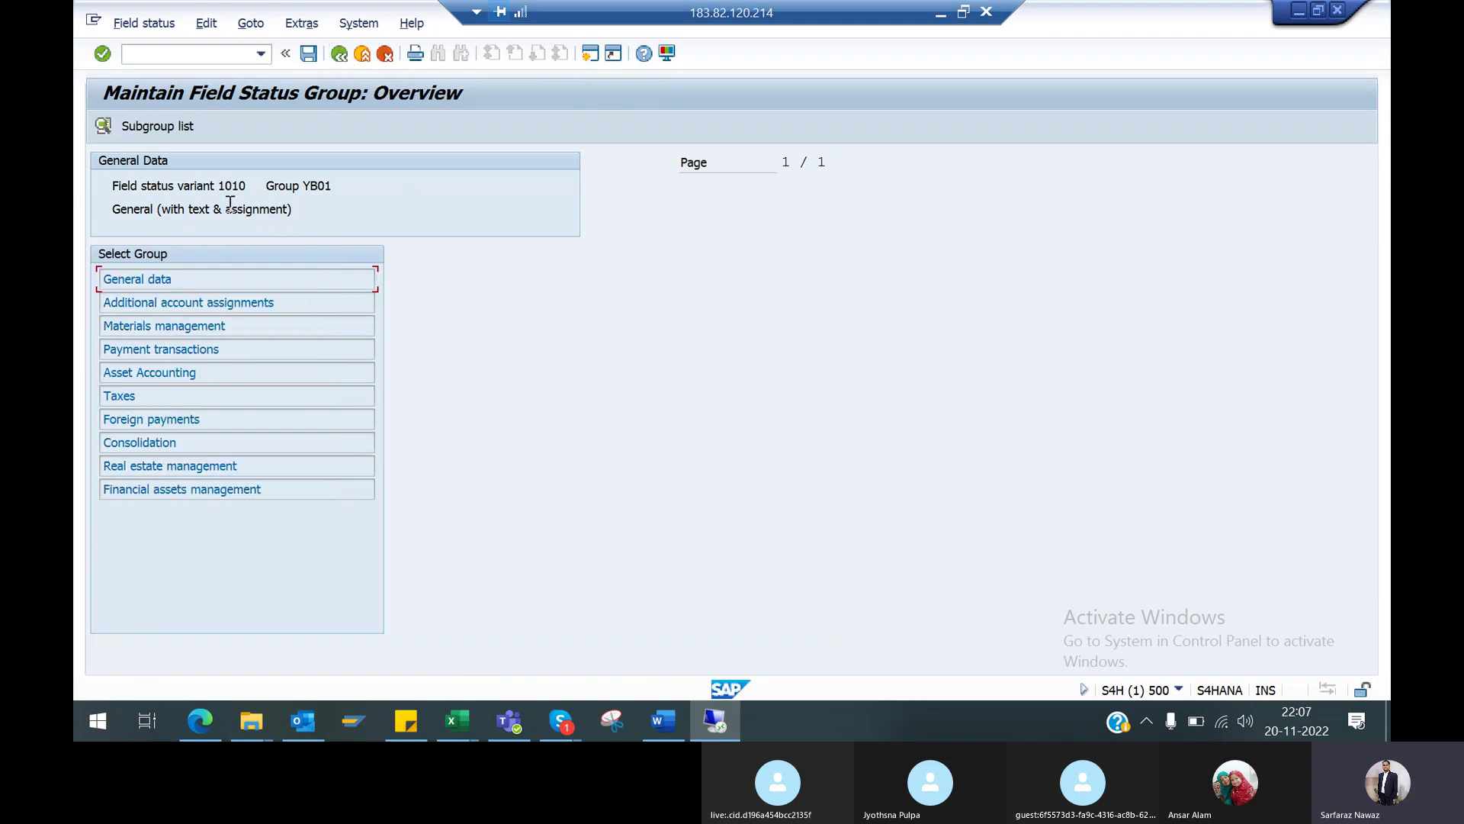
Check the Asset Accounting field statuses of group YB01 and return to variant 1010's list of field status groups
double_click(167, 379)
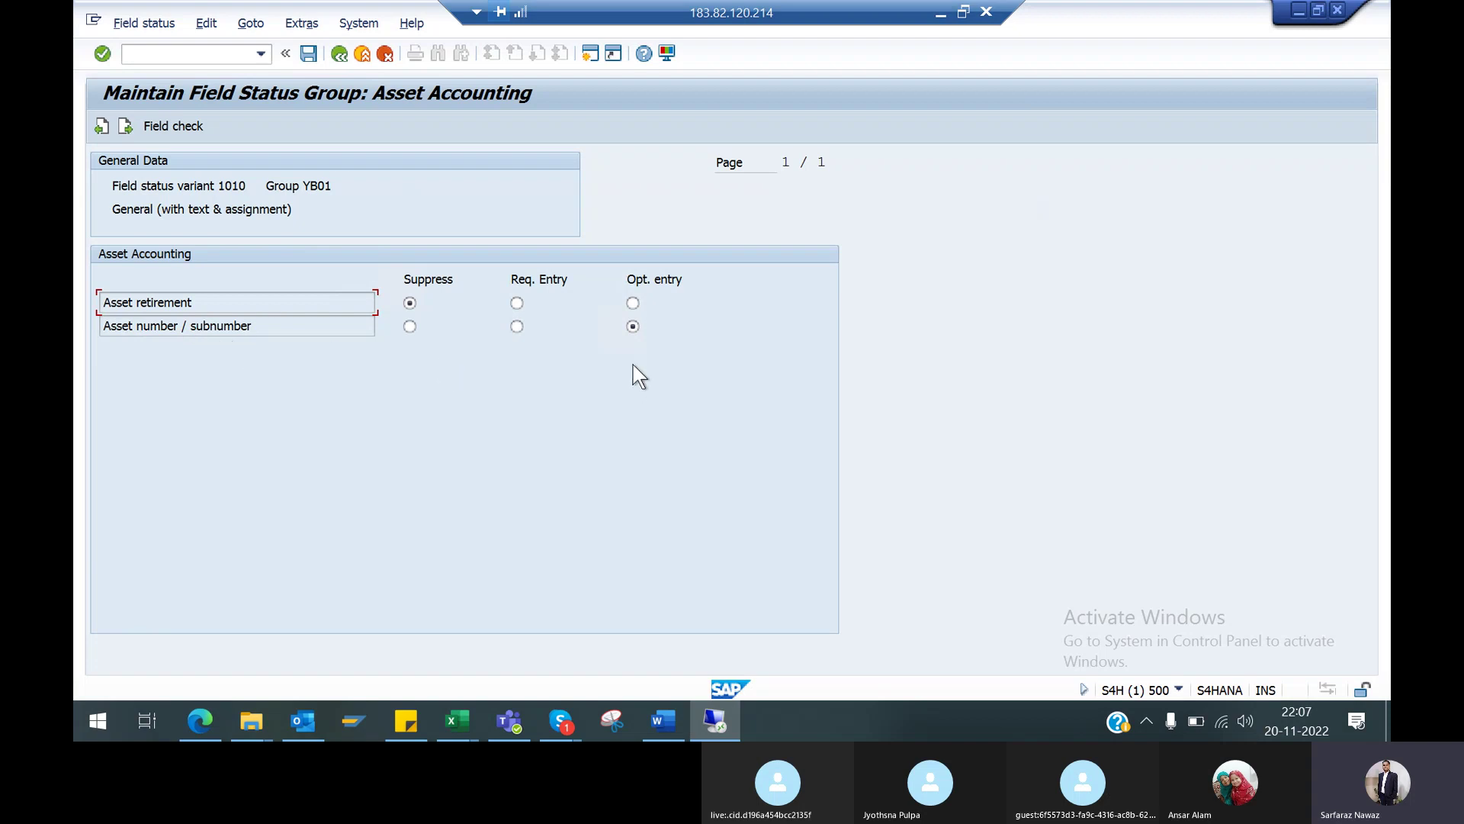
click(332, 54)
click(333, 55)
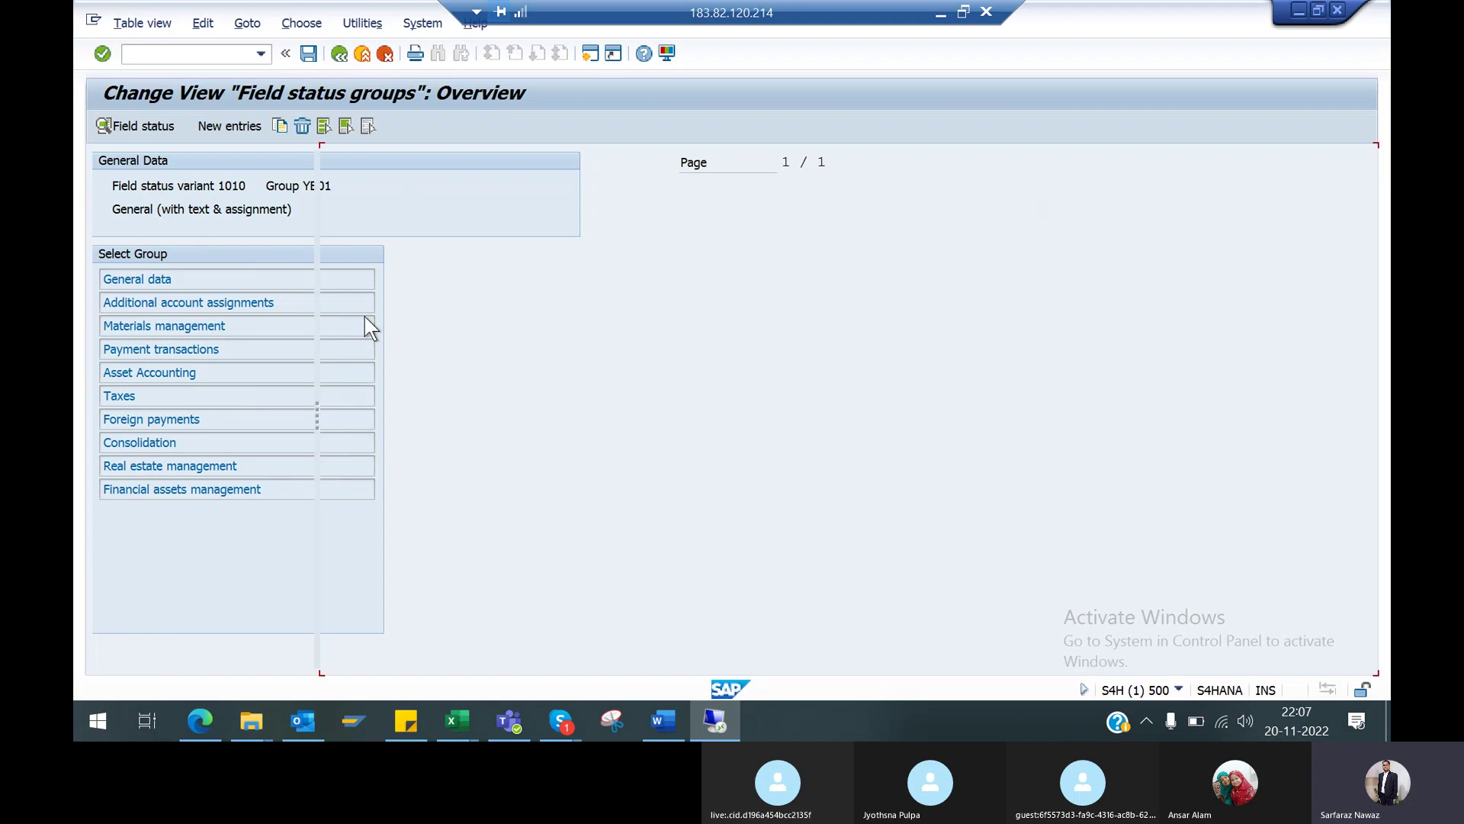
click(375, 275)
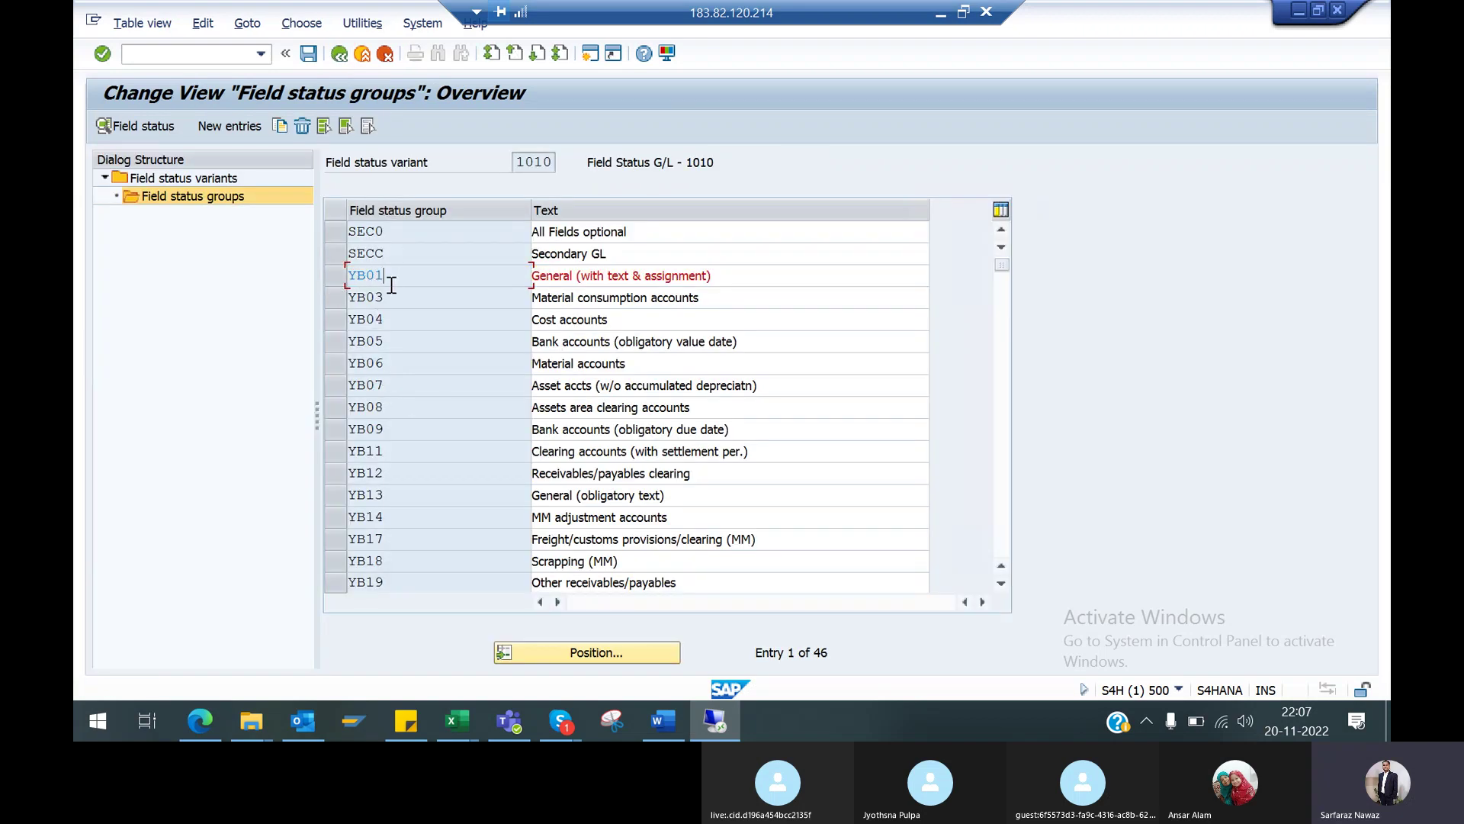
Review the General data field statuses of group YB03, Material consumption accounts, and return to the list of field status groups
click(340, 300)
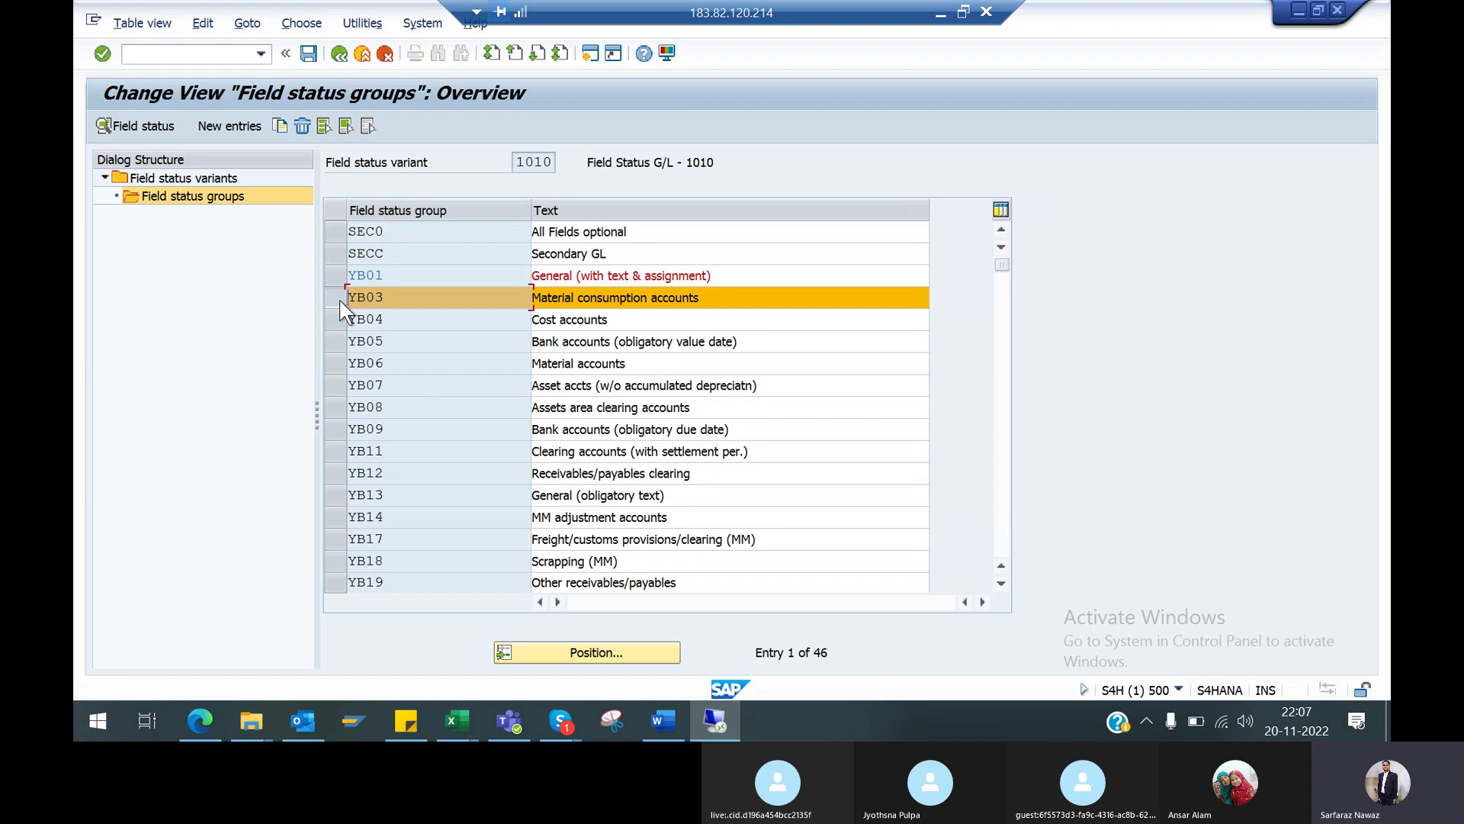
double_click(435, 302)
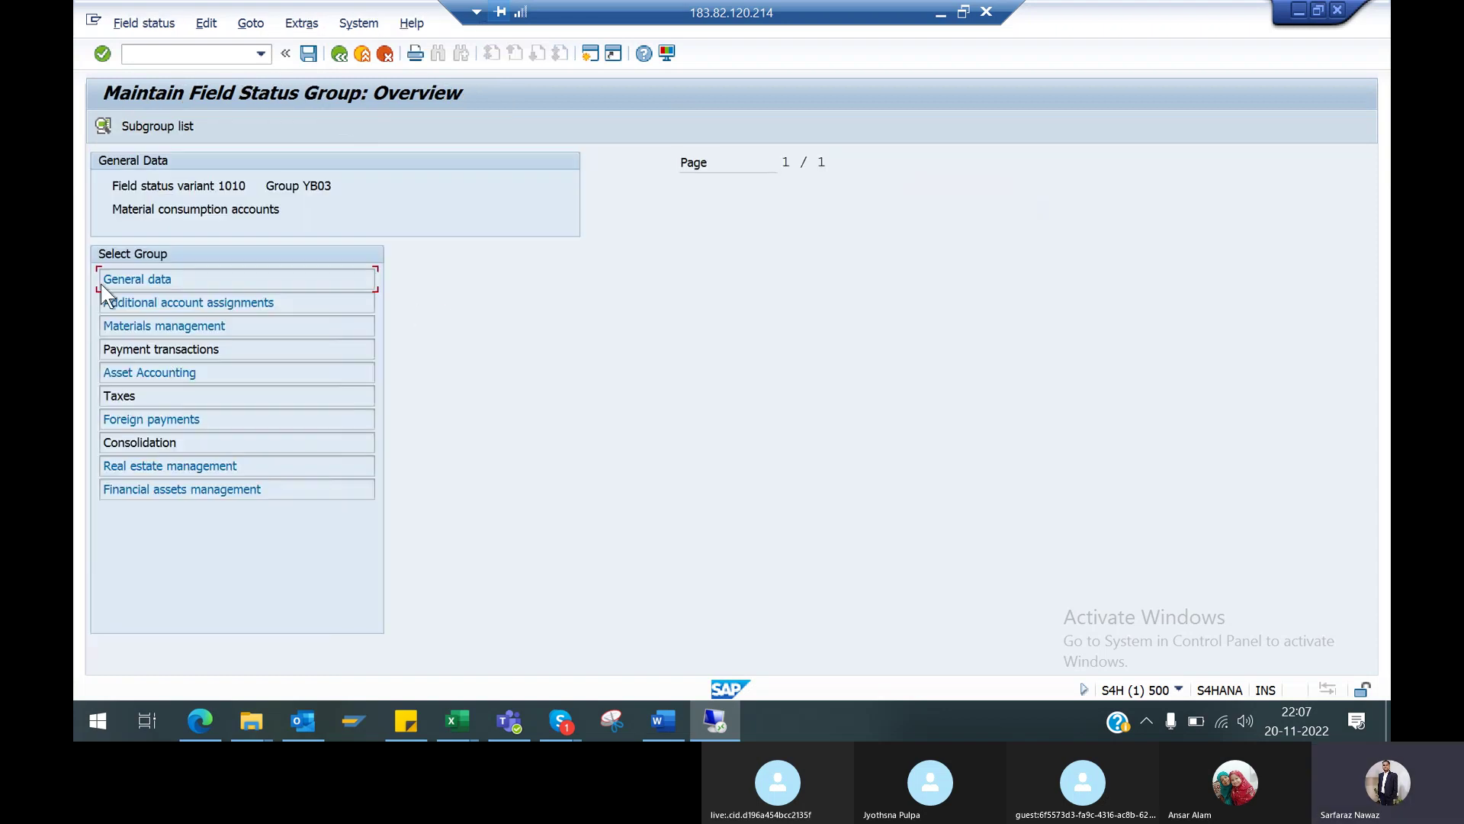
double_click(143, 280)
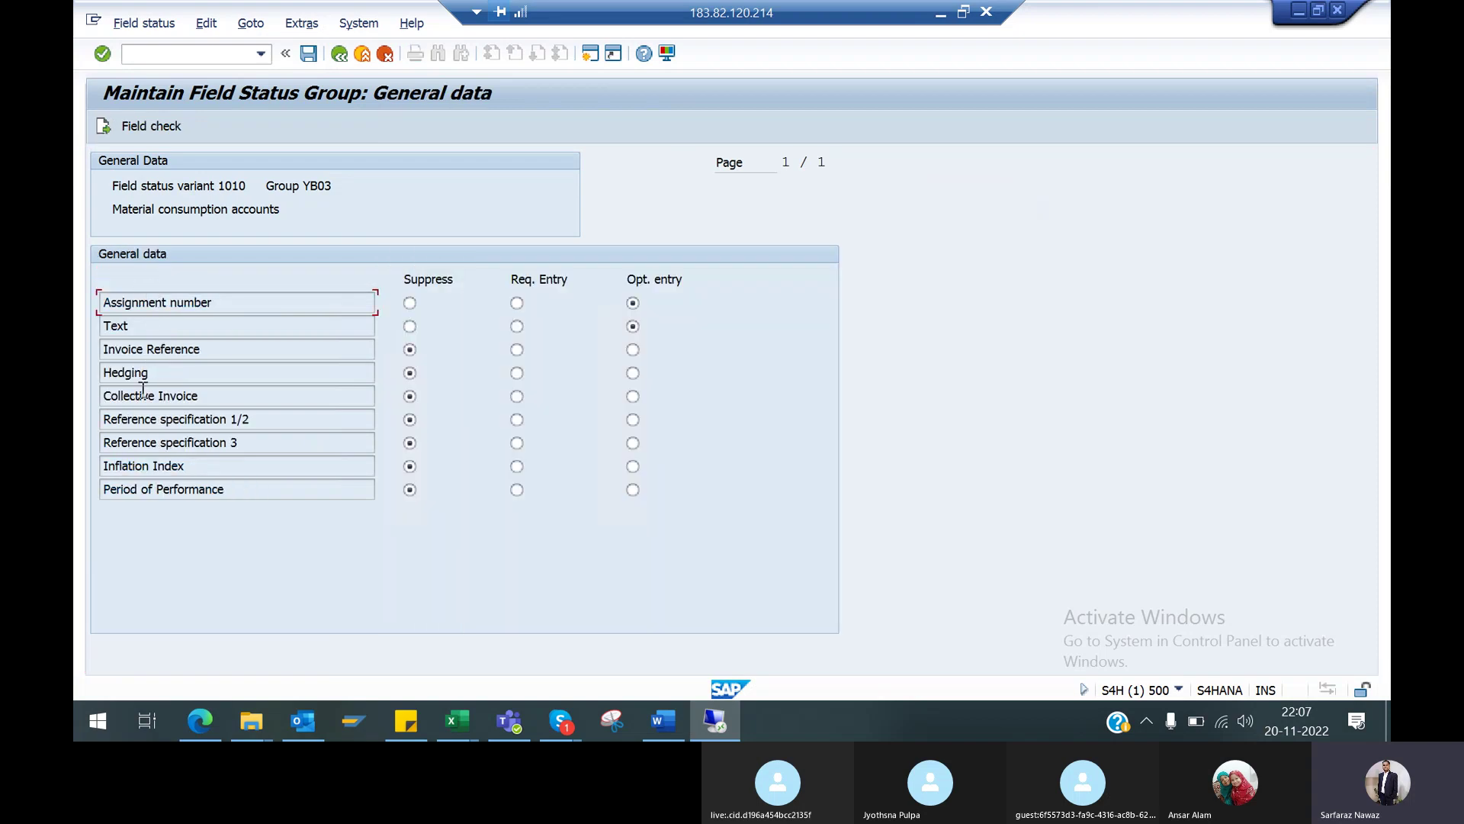
click(339, 55)
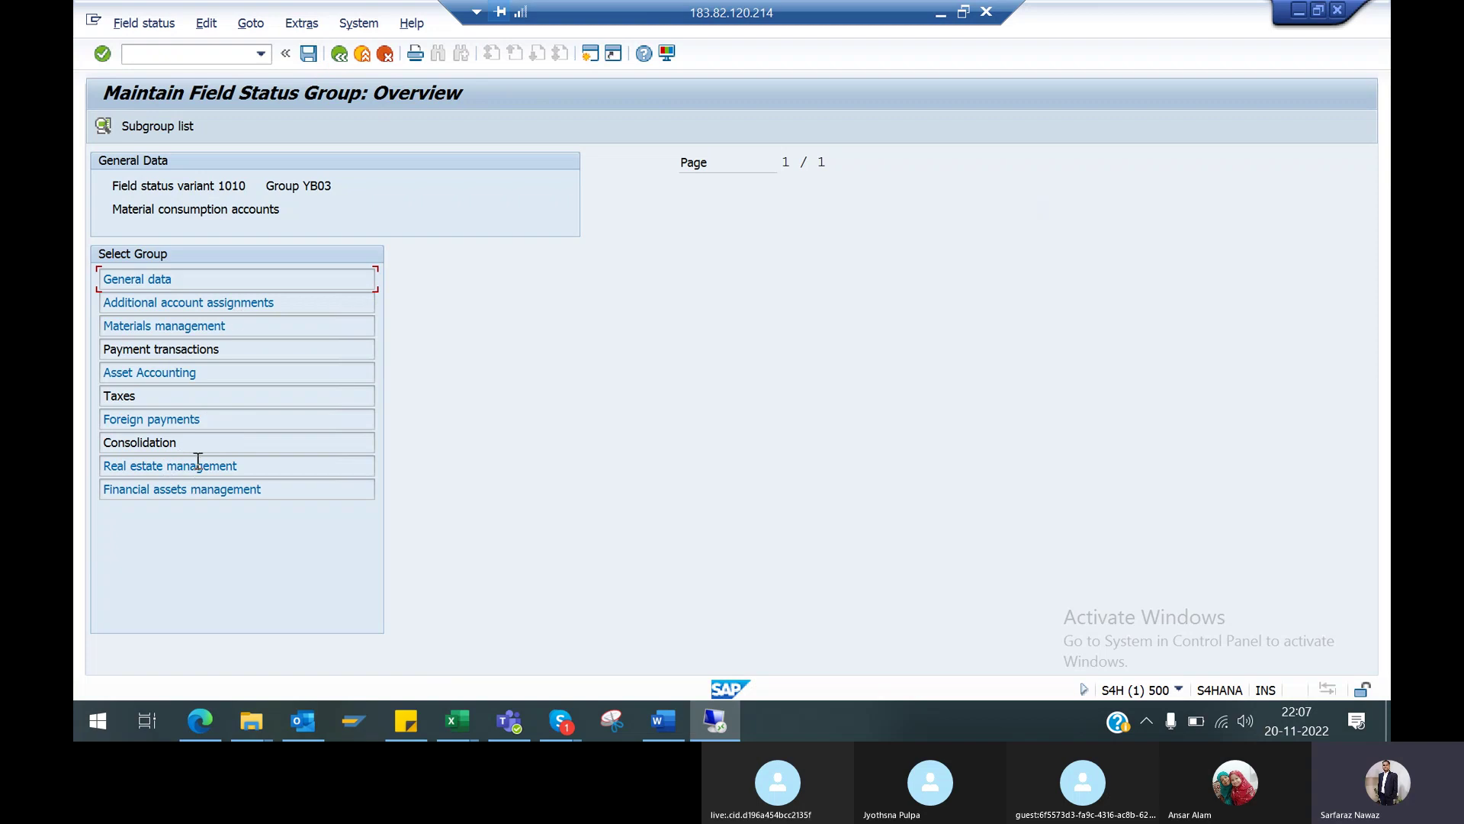
click(339, 54)
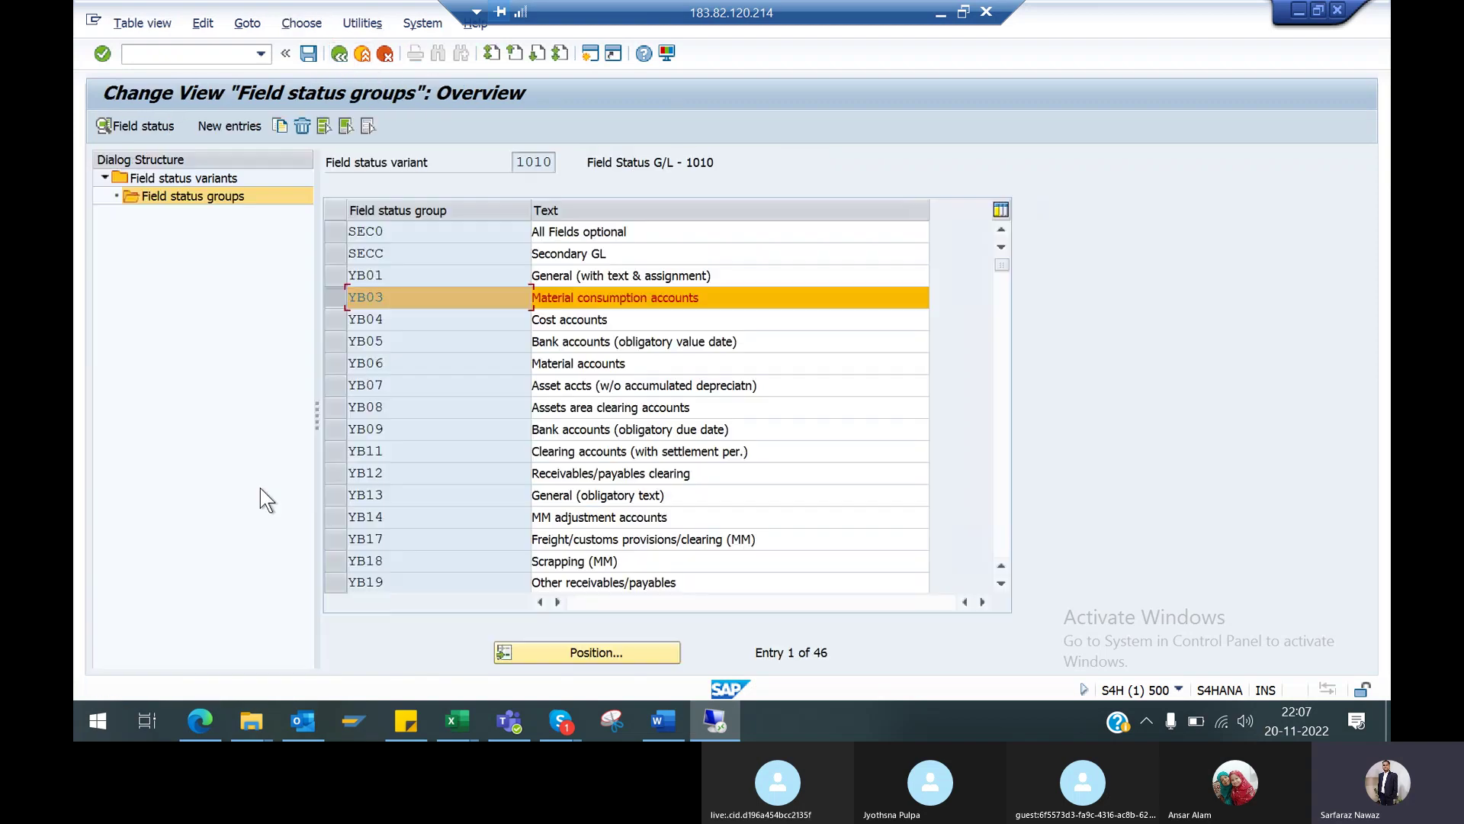
click(333, 299)
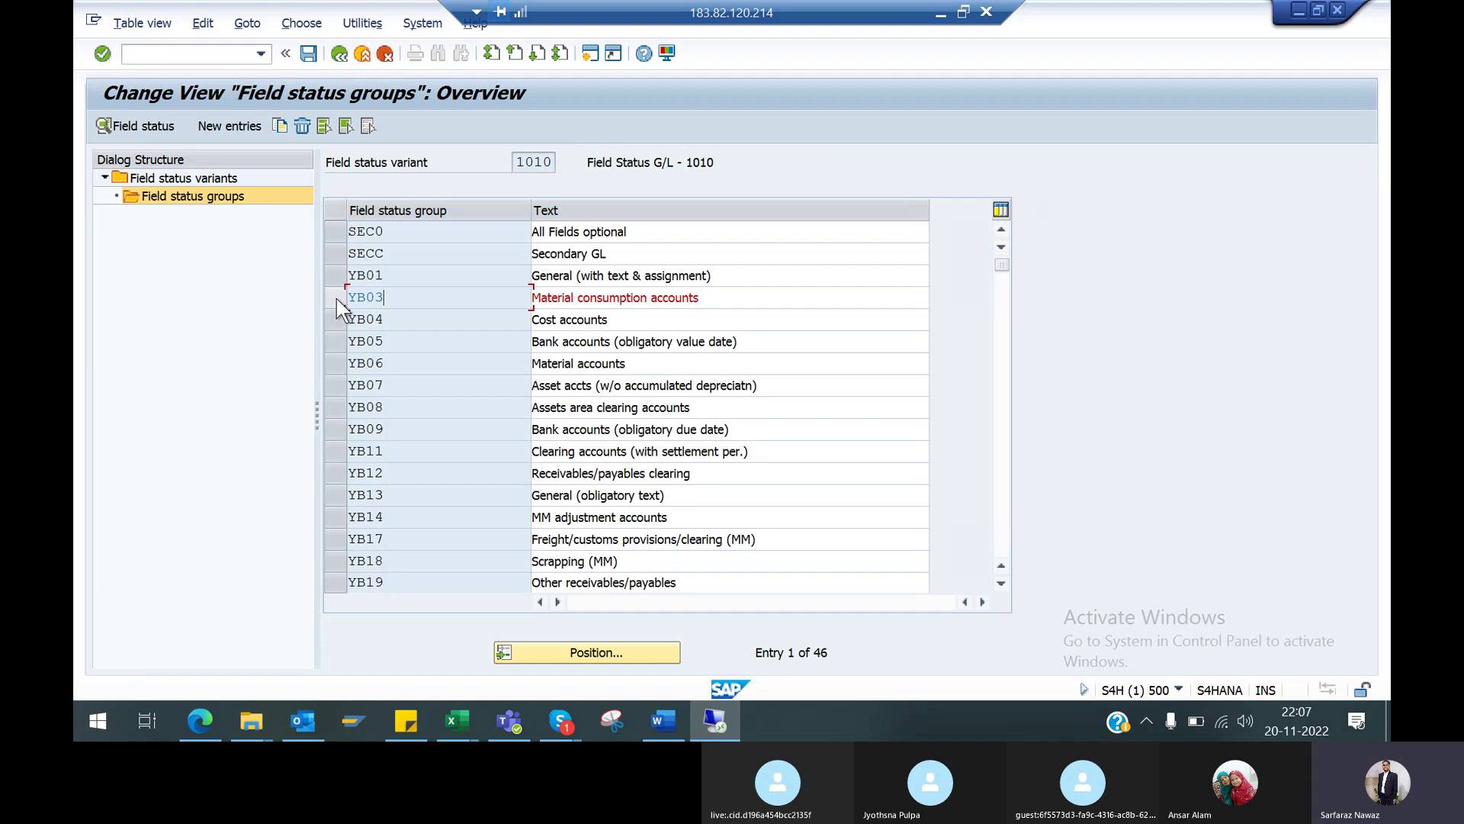
Review the General data field statuses of group YB05, Bank accounts (obligatory value date), and return to the group overview
click(337, 317)
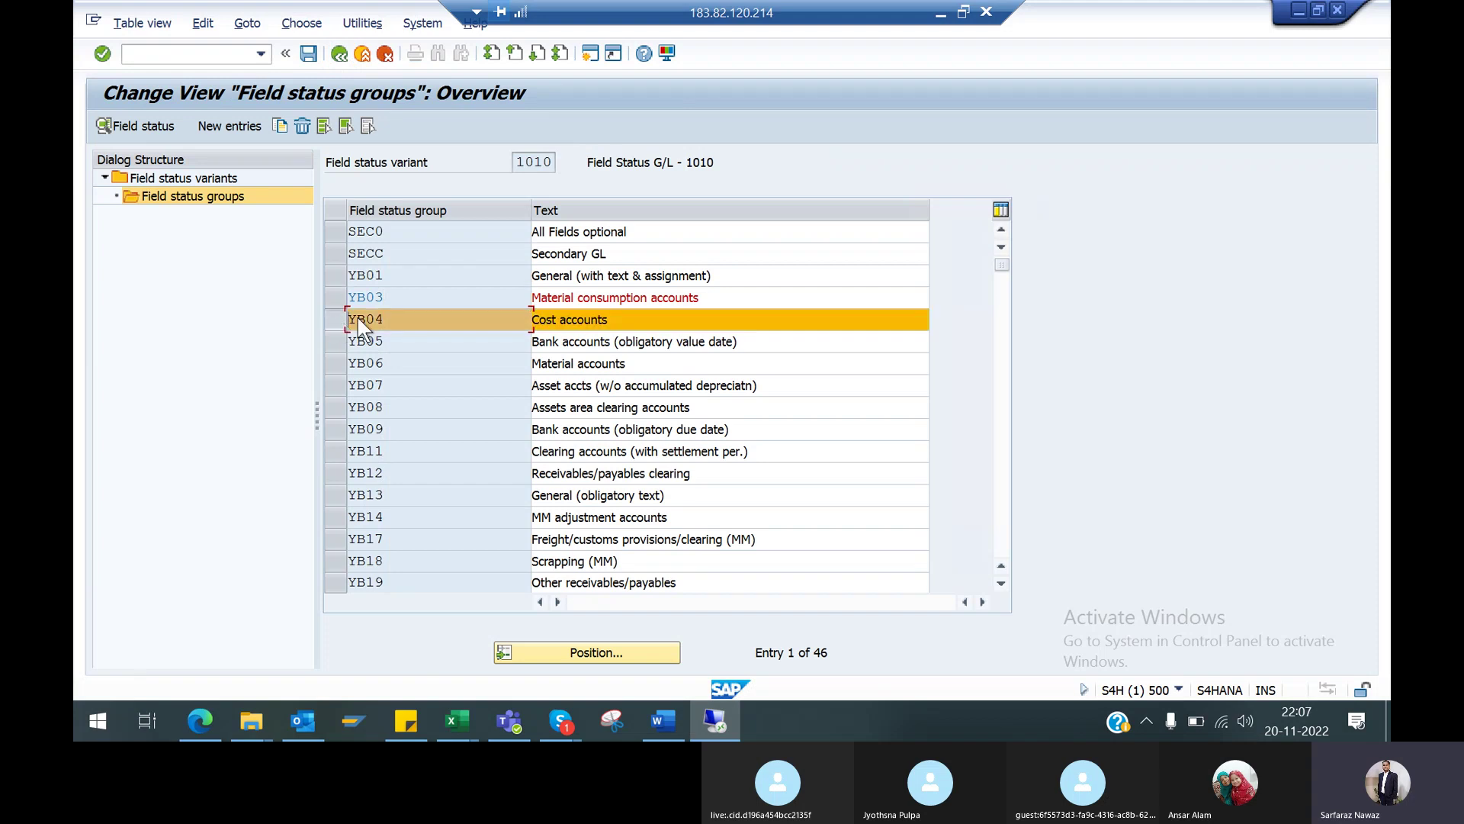
click(336, 317)
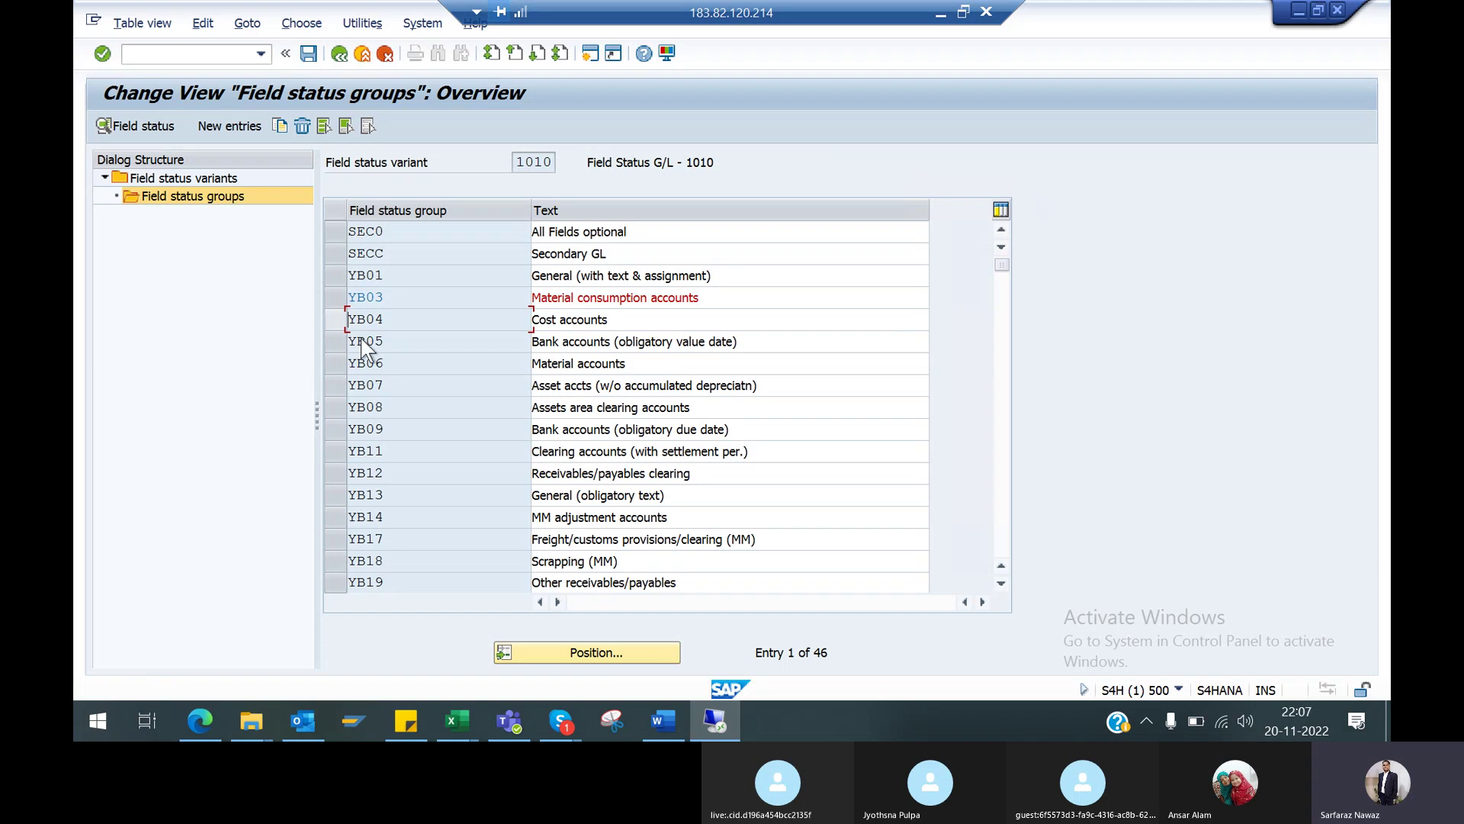
double_click(364, 349)
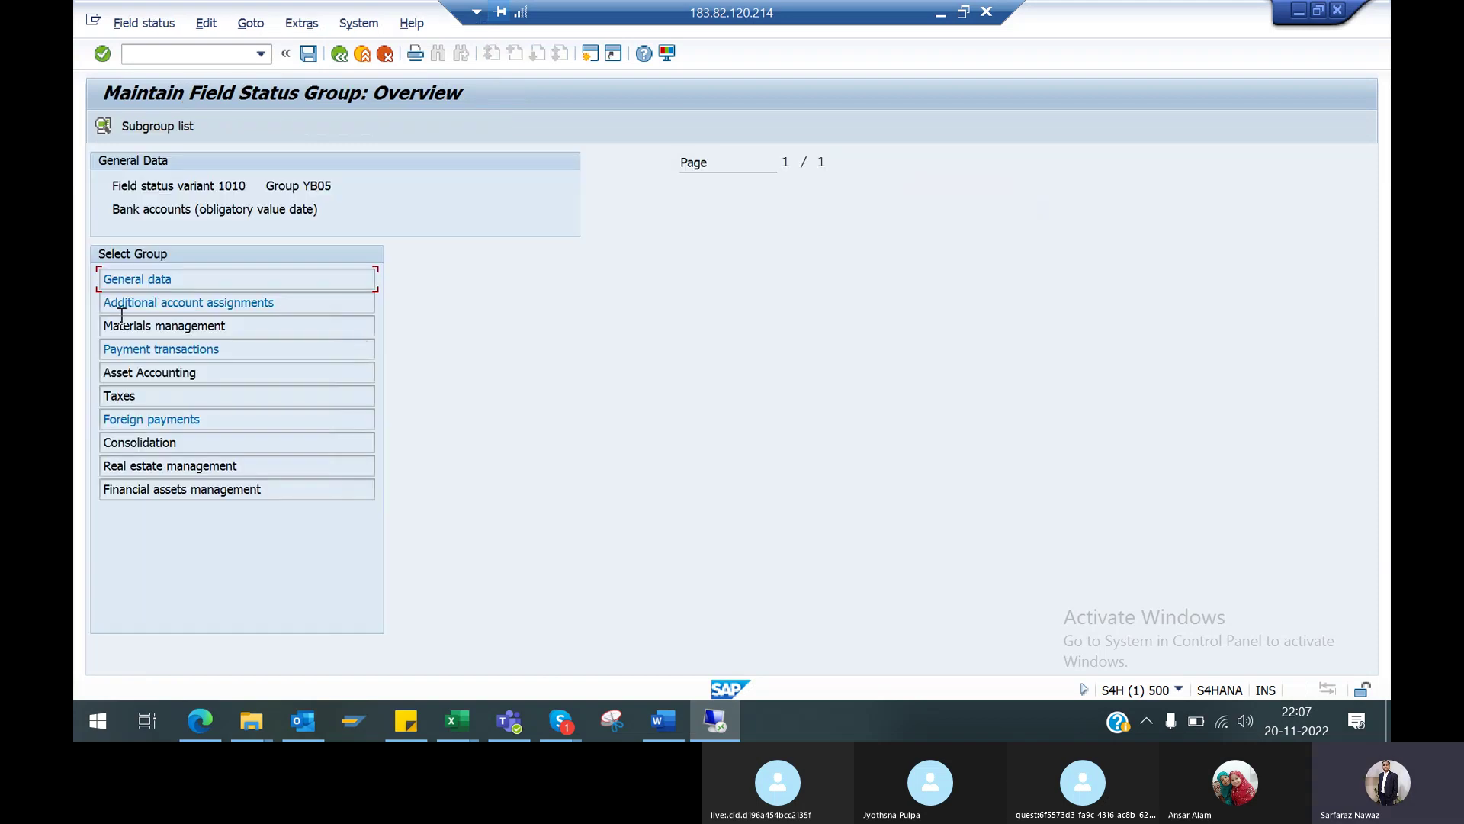
double_click(158, 279)
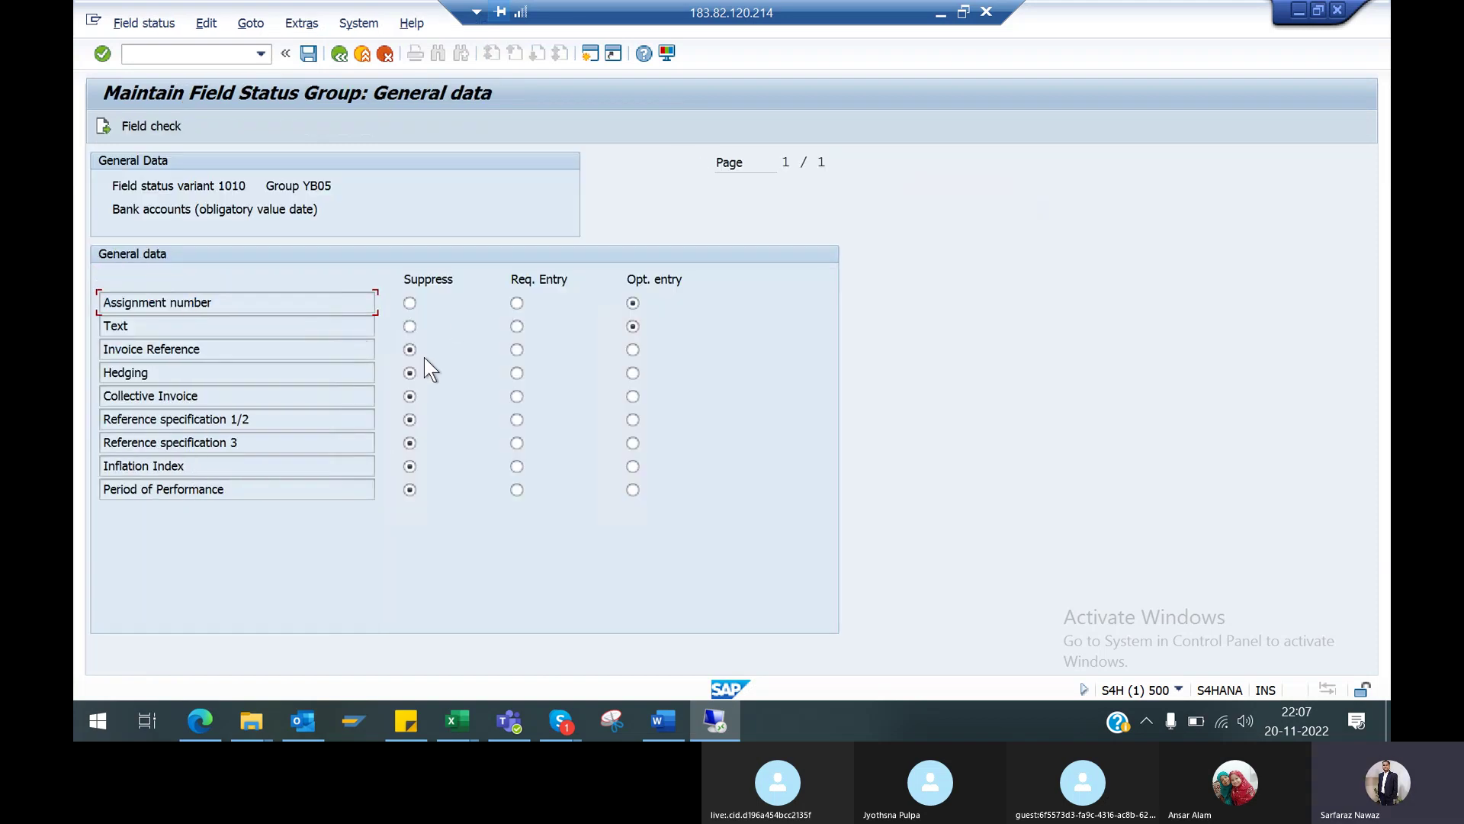
click(336, 53)
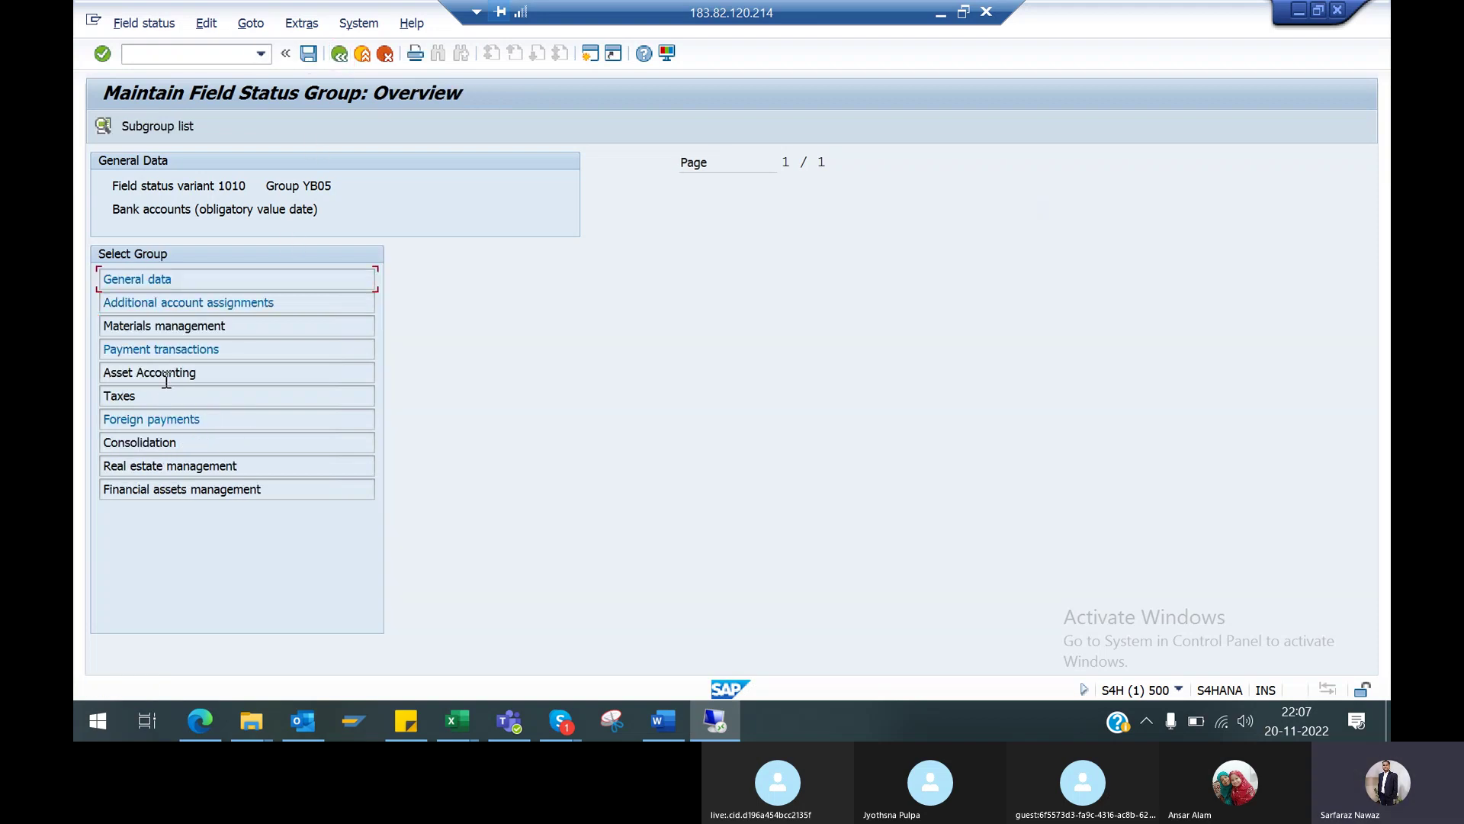
Check the Foreign payments field statuses of group YB05 and return to variant 1010's list of field status groups
double_click(175, 419)
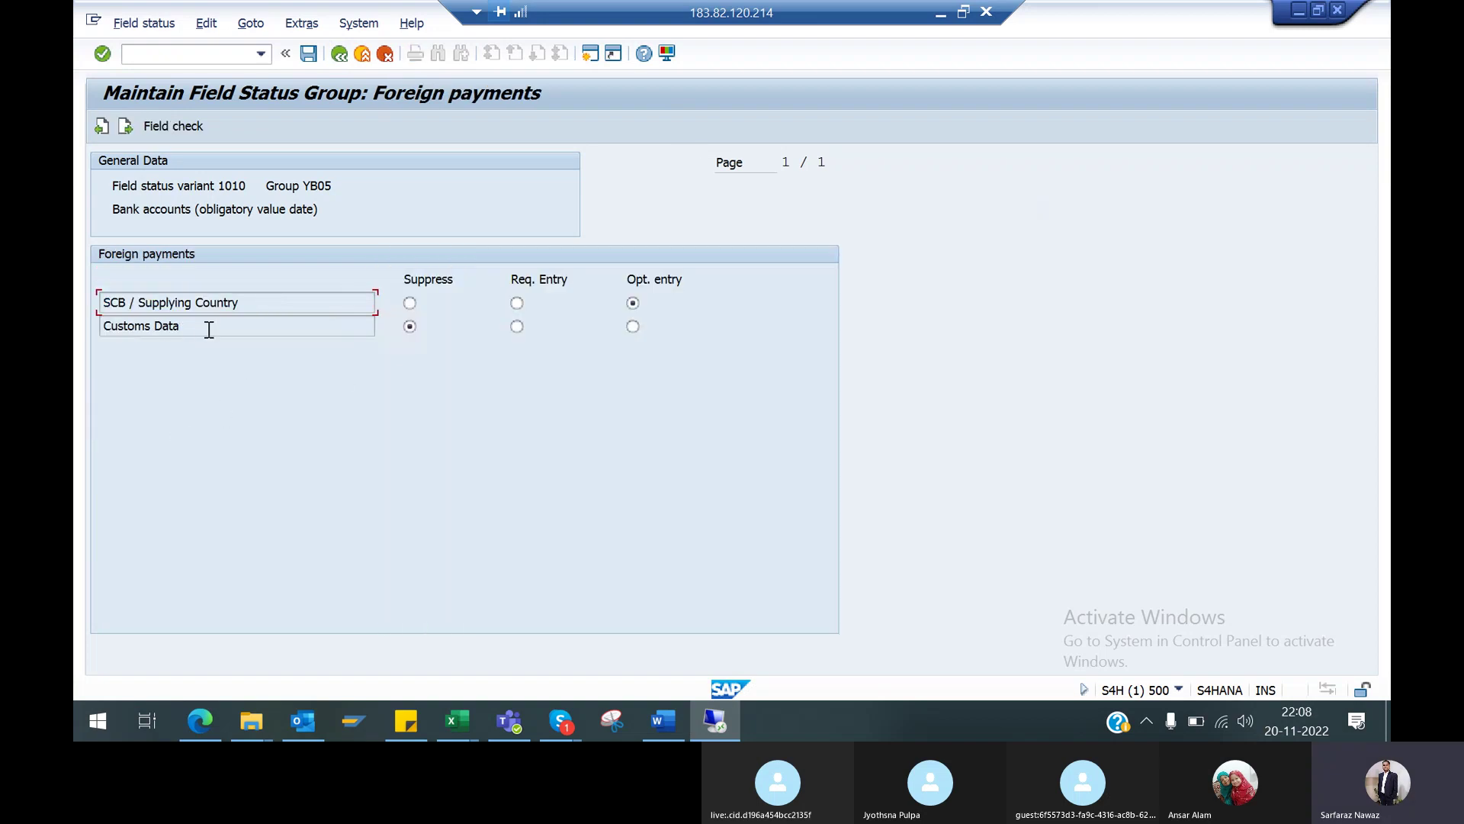
click(410, 325)
click(337, 54)
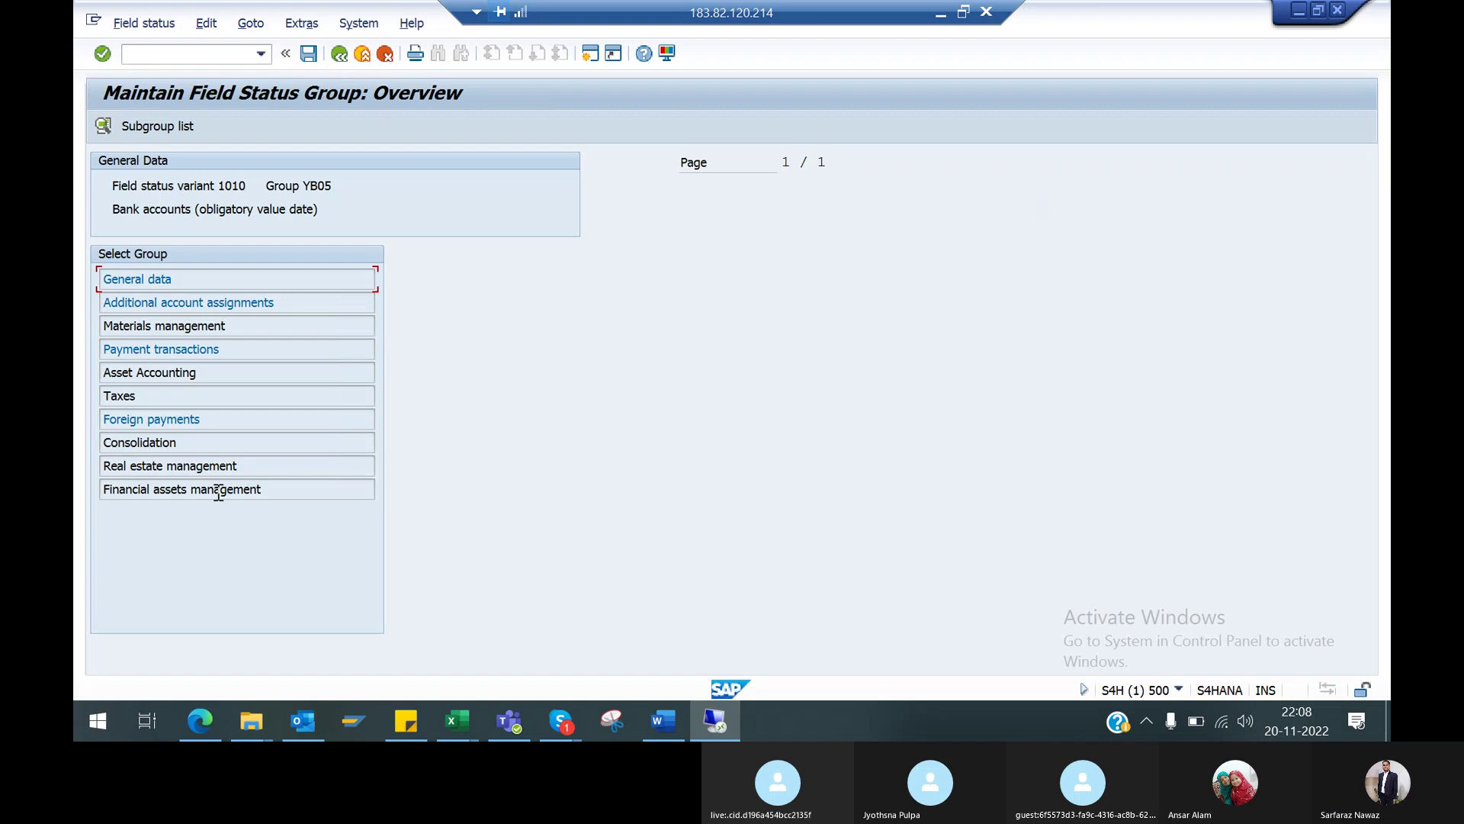
click(340, 54)
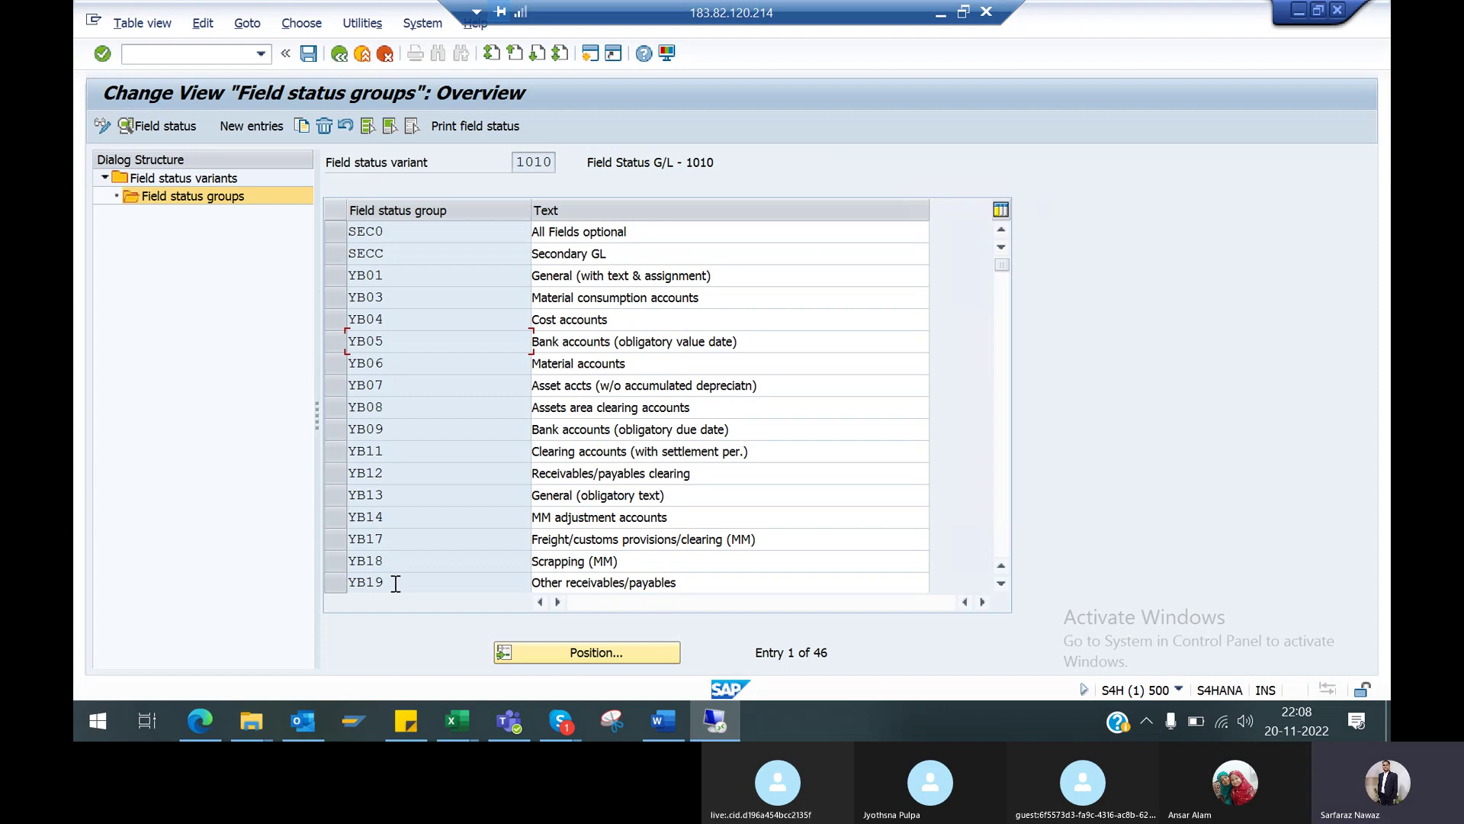
Review the General data field statuses of group YB06, Material accounts, and return to the group overview
double_click(383, 363)
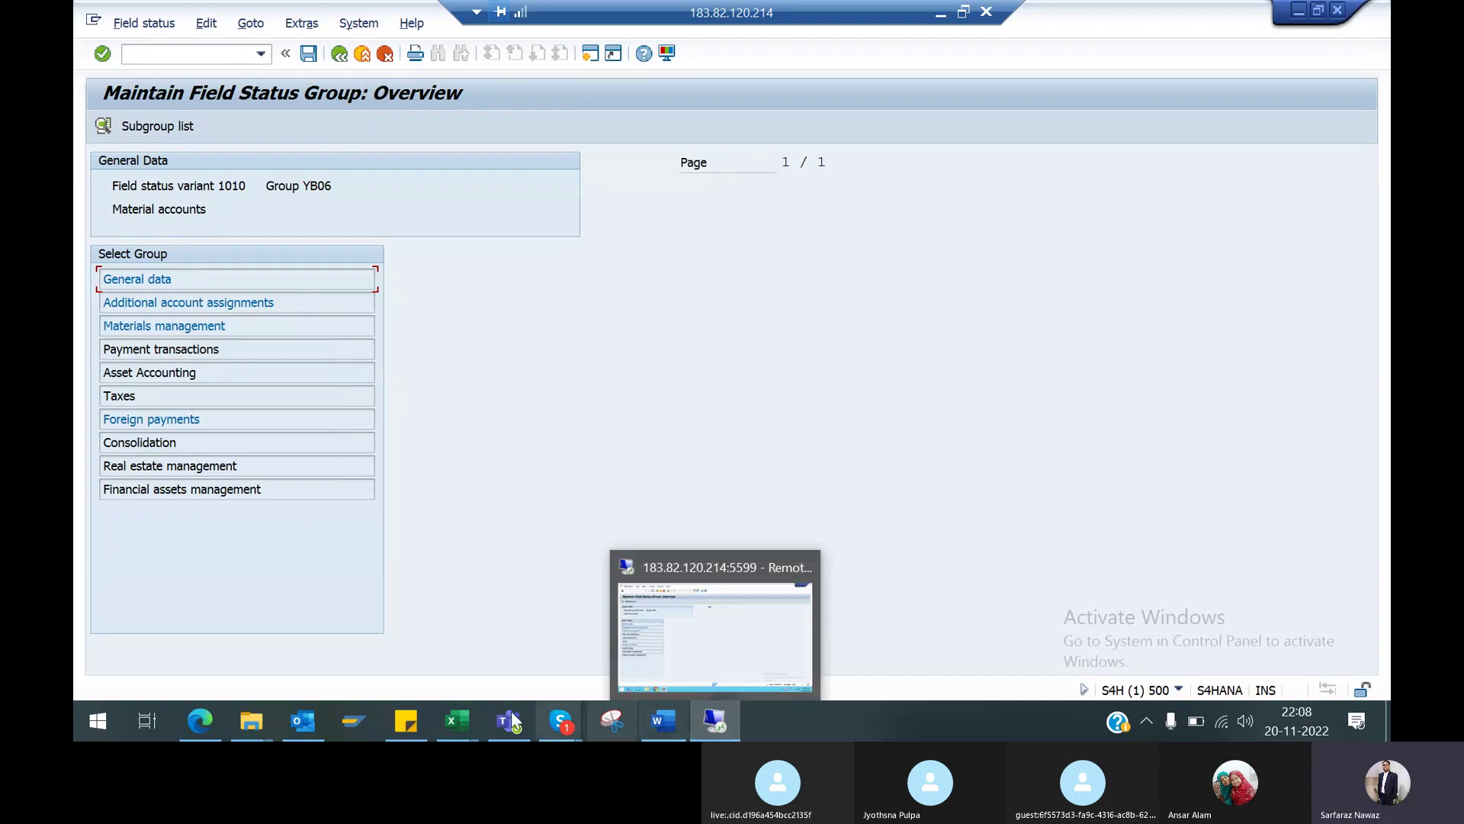
click(131, 282)
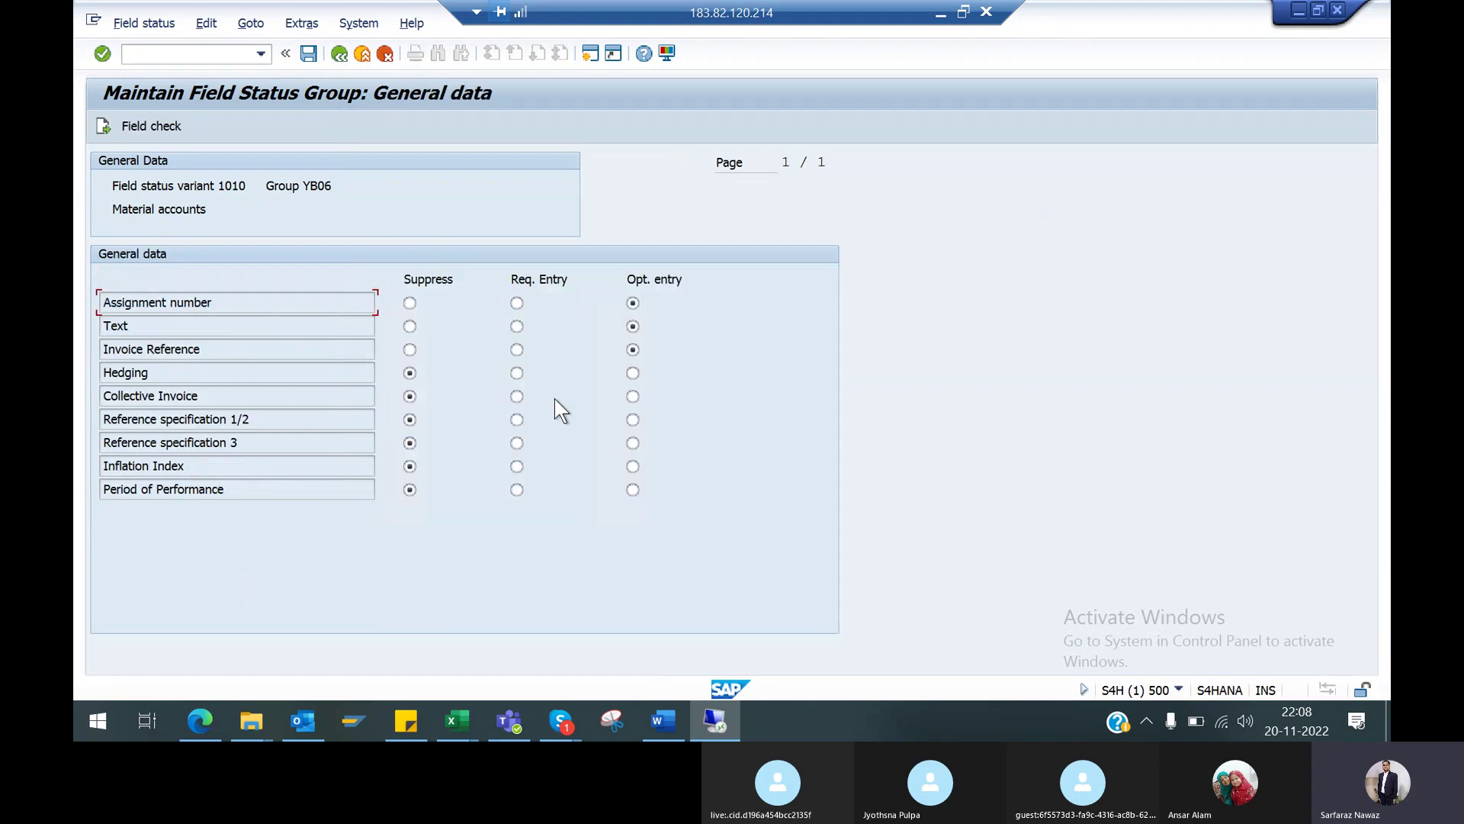
click(340, 53)
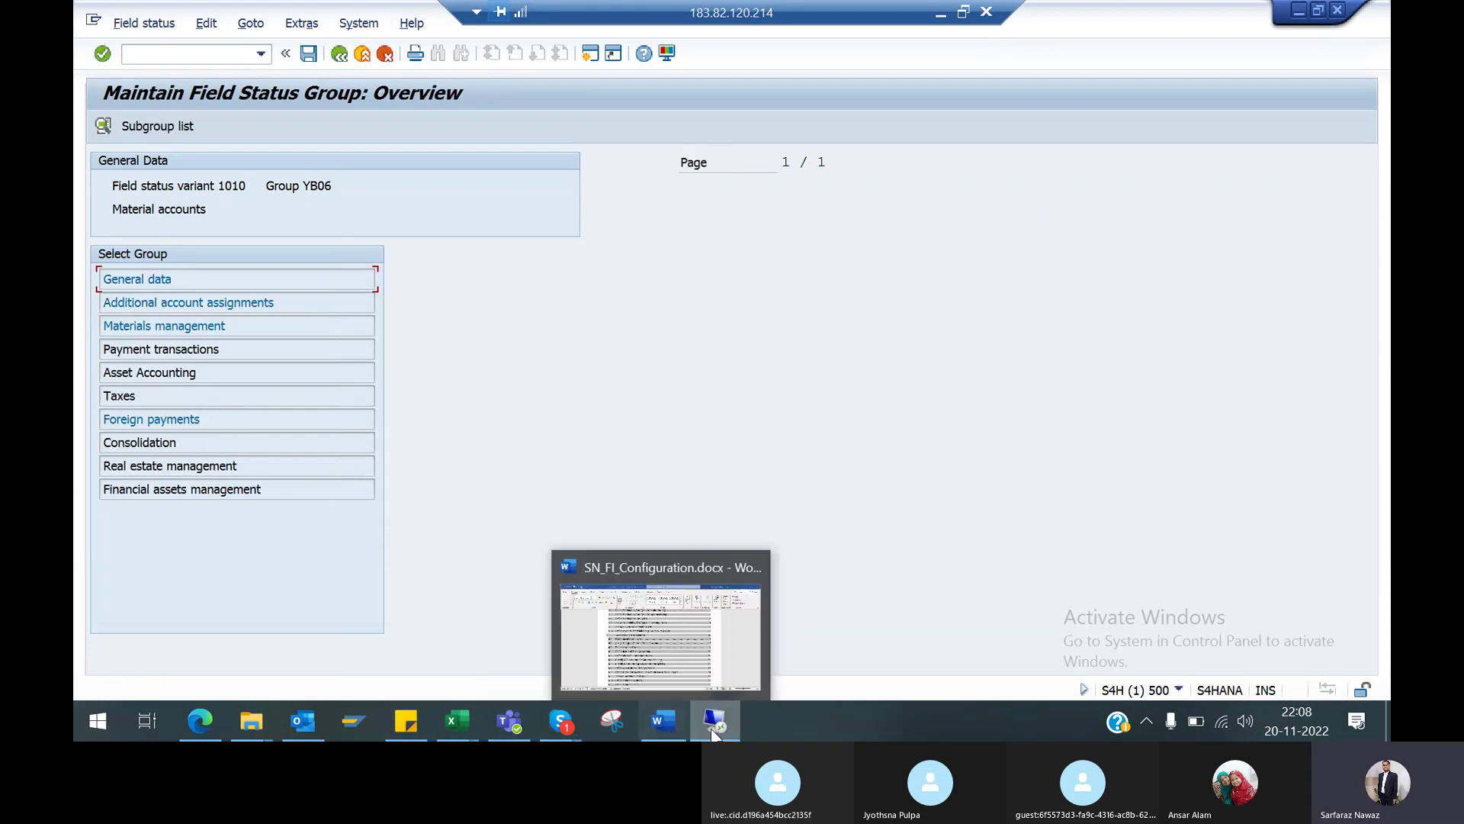
Open a new SAP session and start transaction FB50 to enter a G/L account document
mouse_move(716, 721)
click(700, 668)
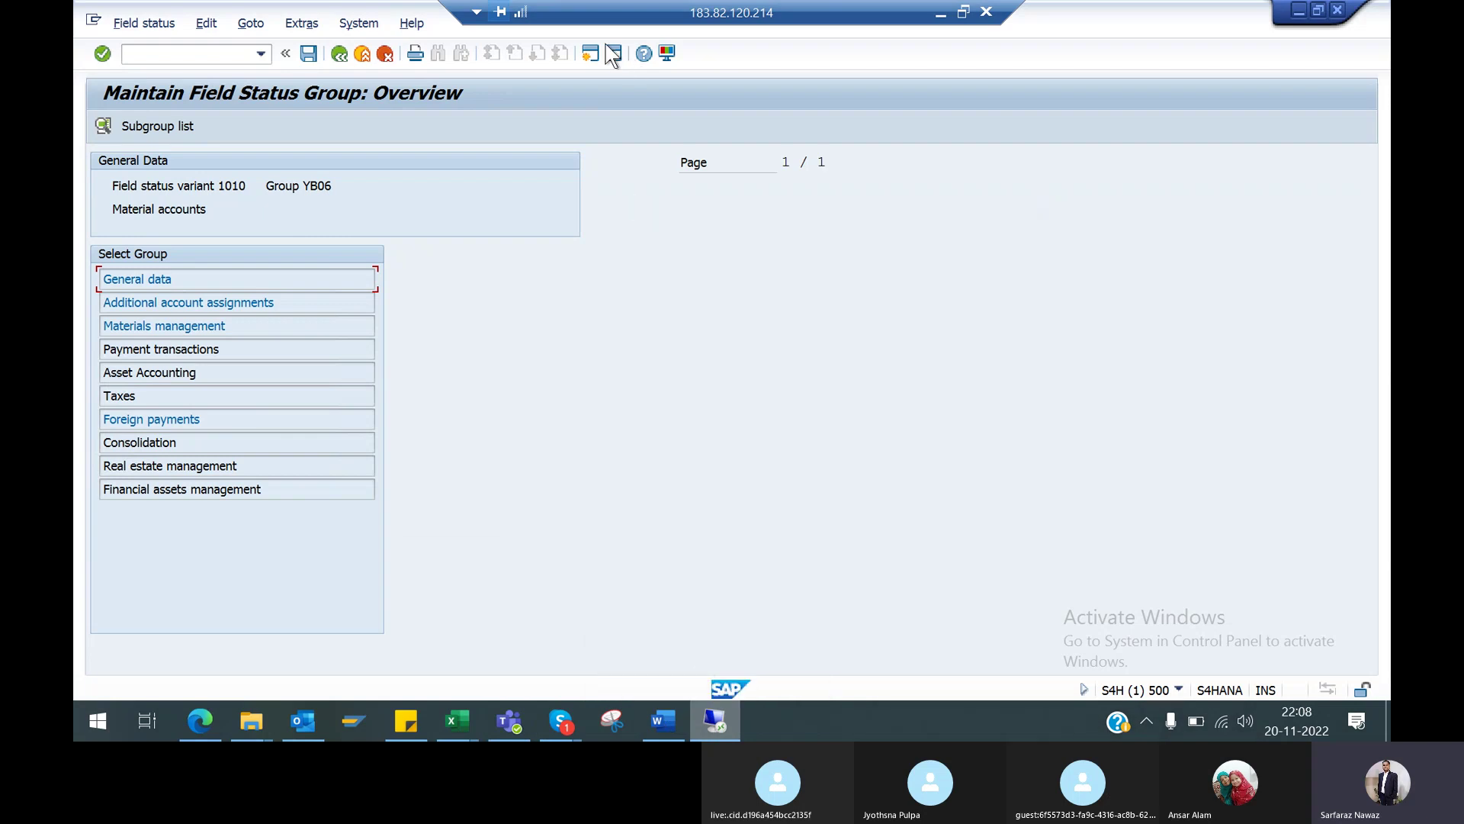
click(590, 53)
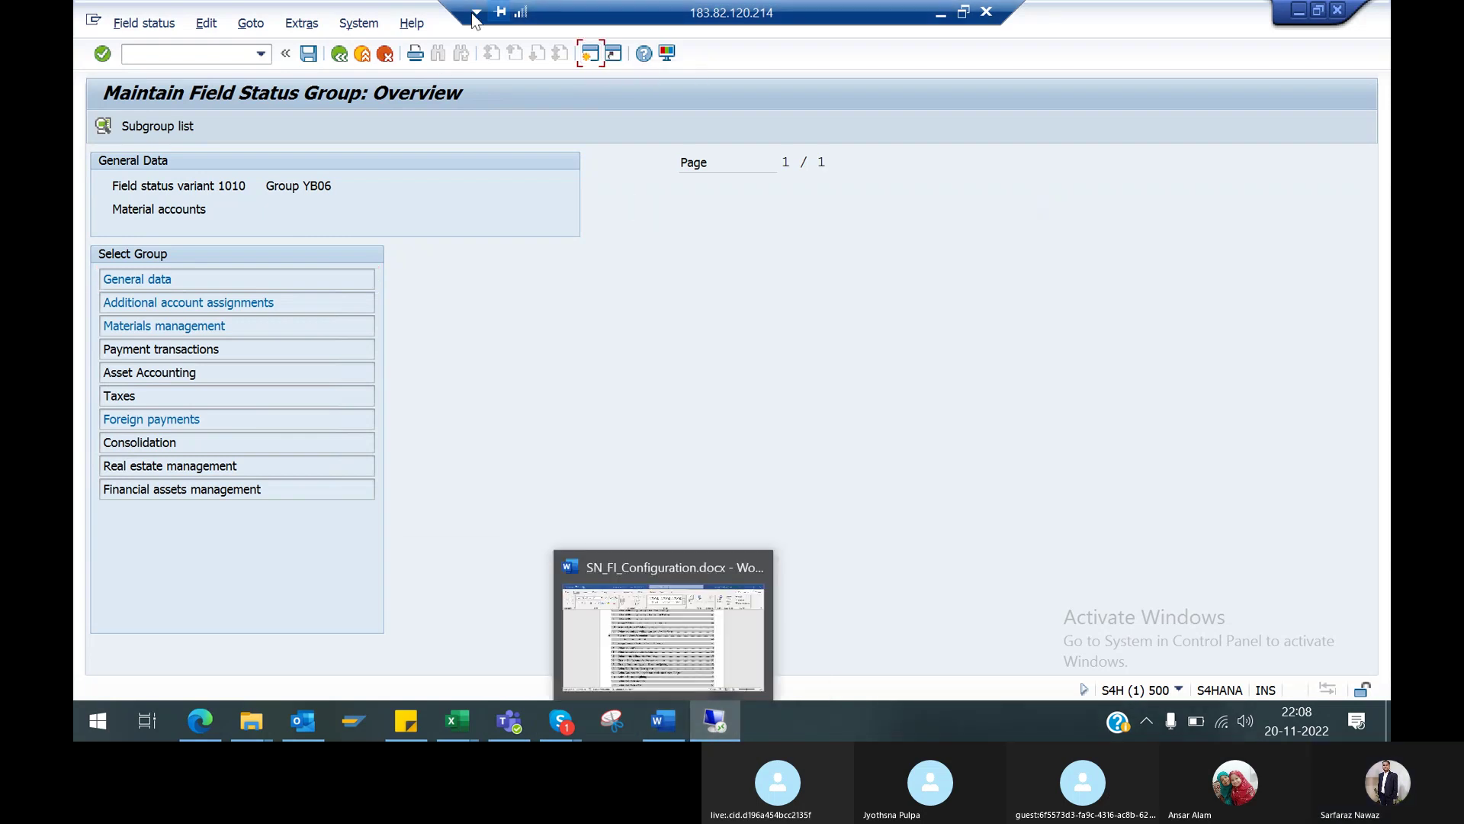
click(591, 55)
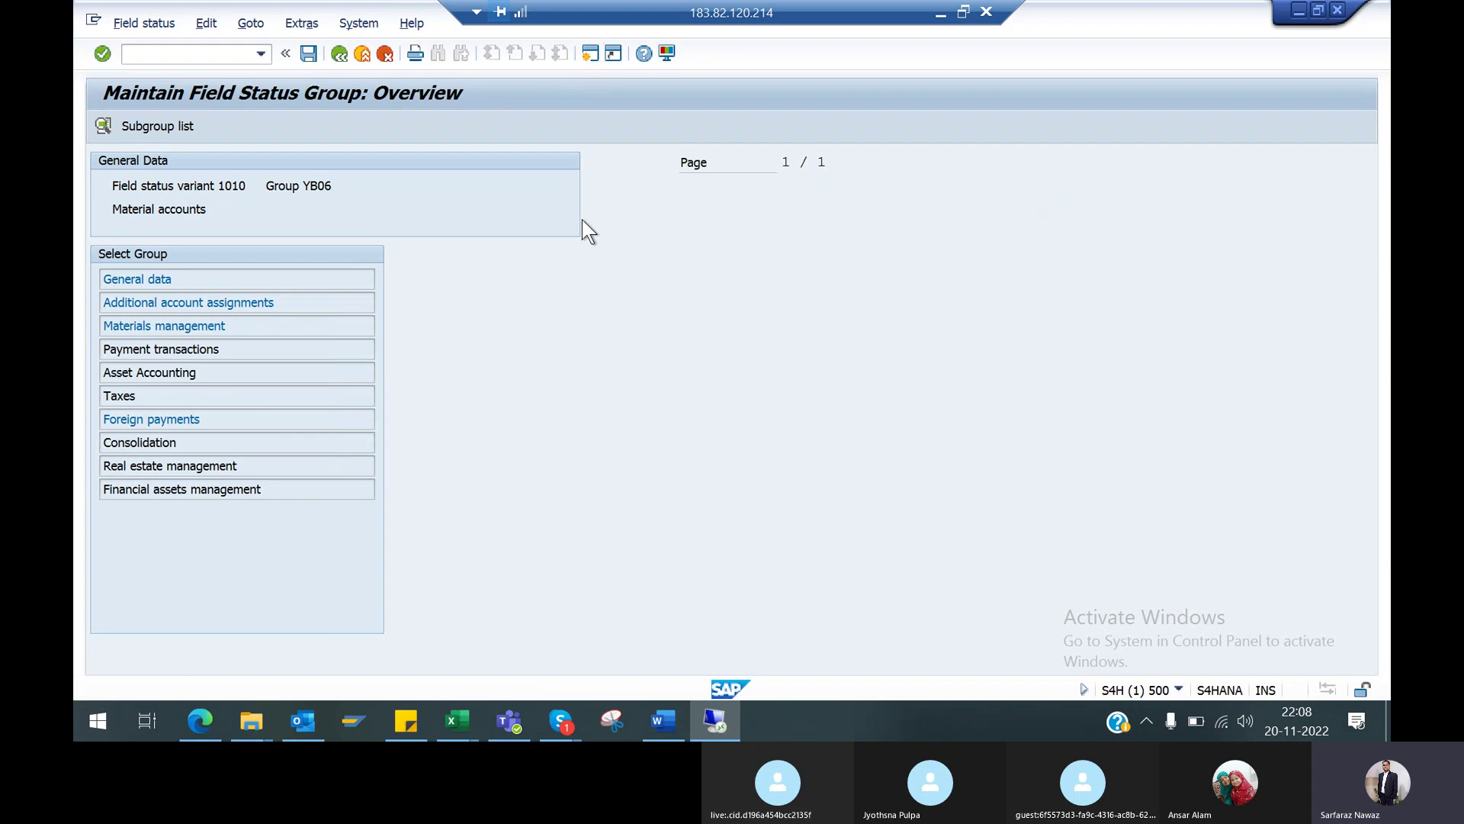
text(fb50')
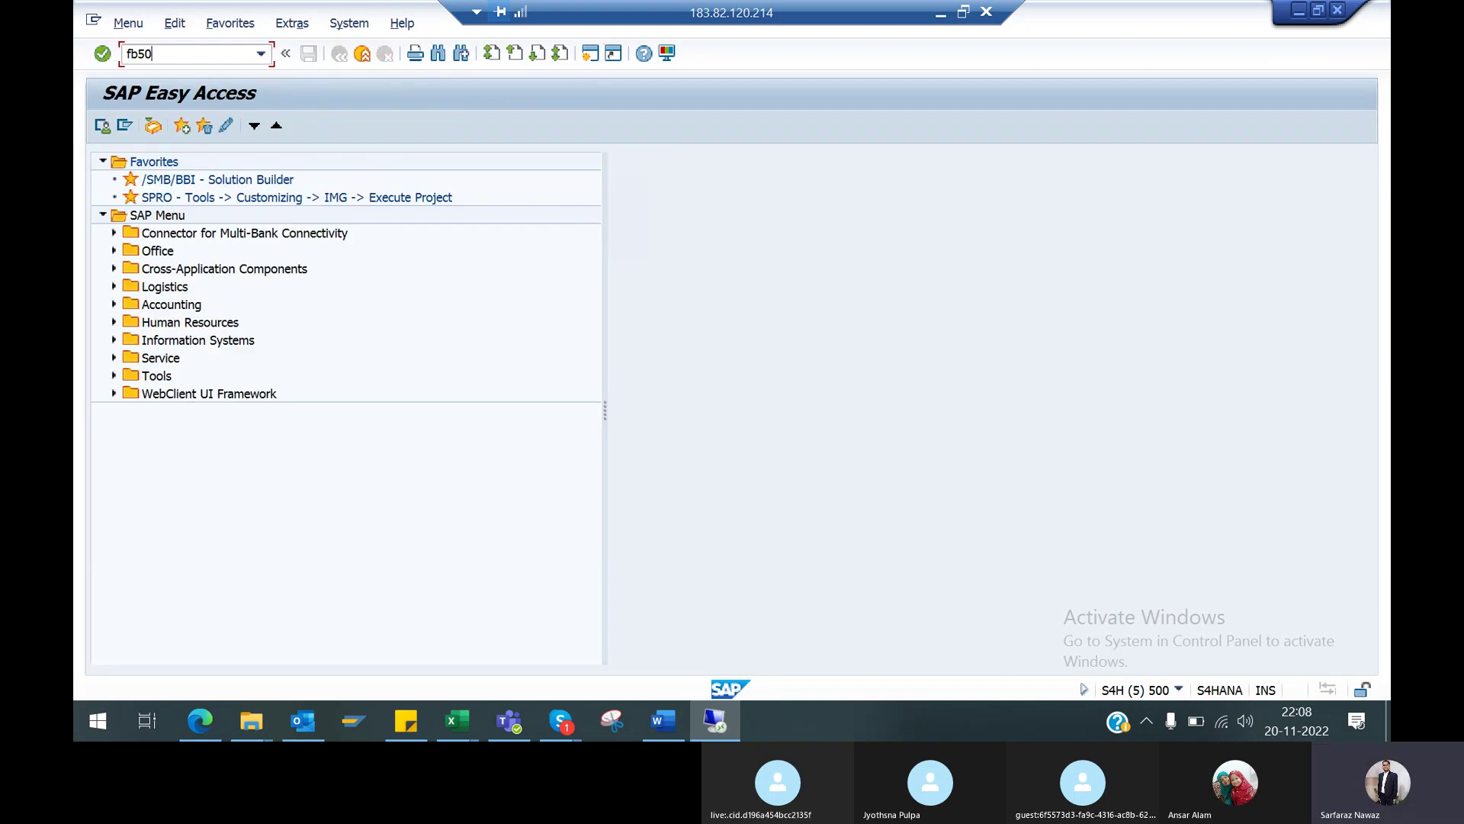
key(Return)
text(fb50)
key(Return)
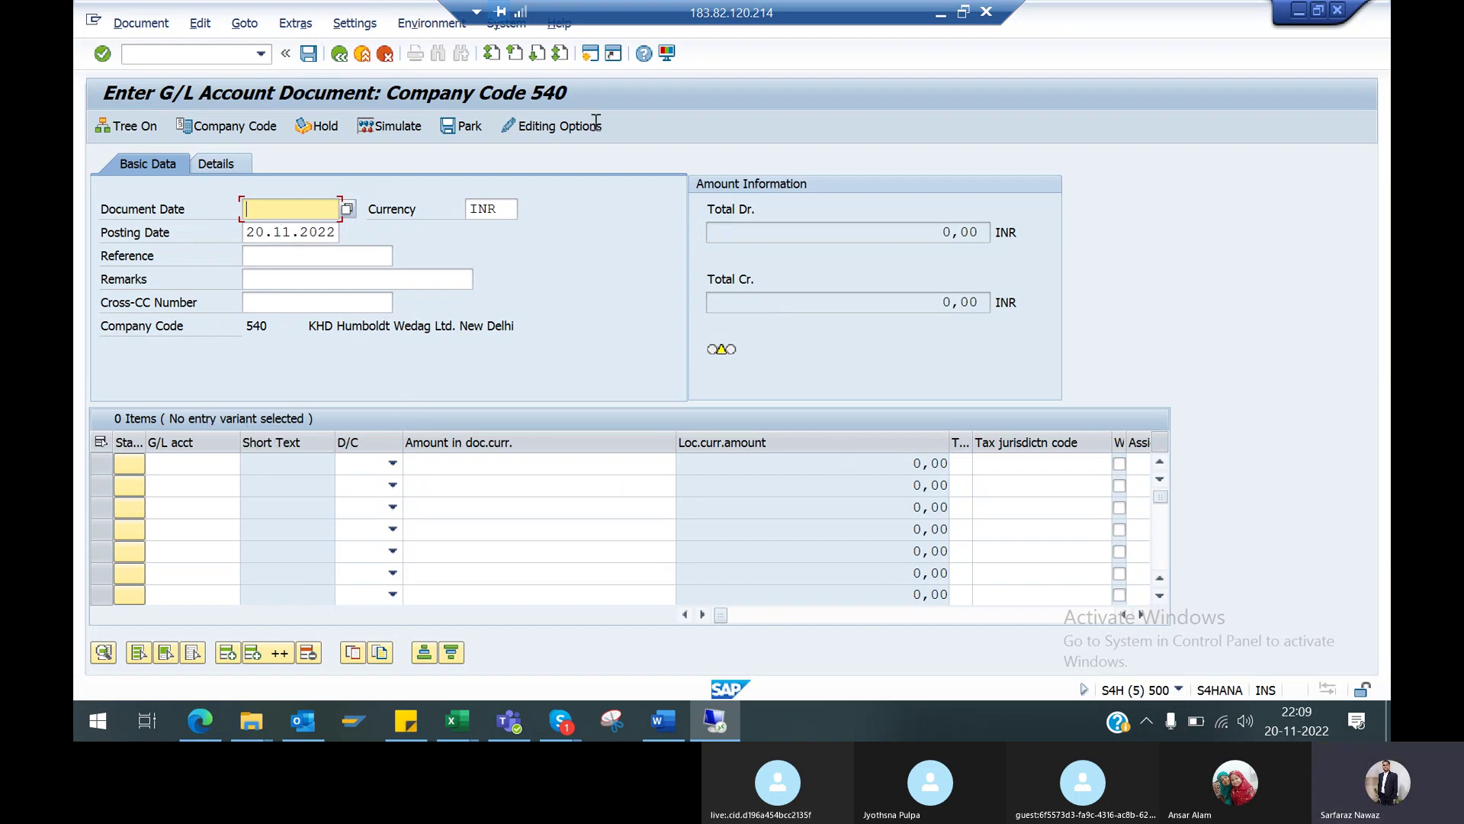
Examine the Reference, Remarks and Cross-CC Number header fields of the G/L account document
click(273, 255)
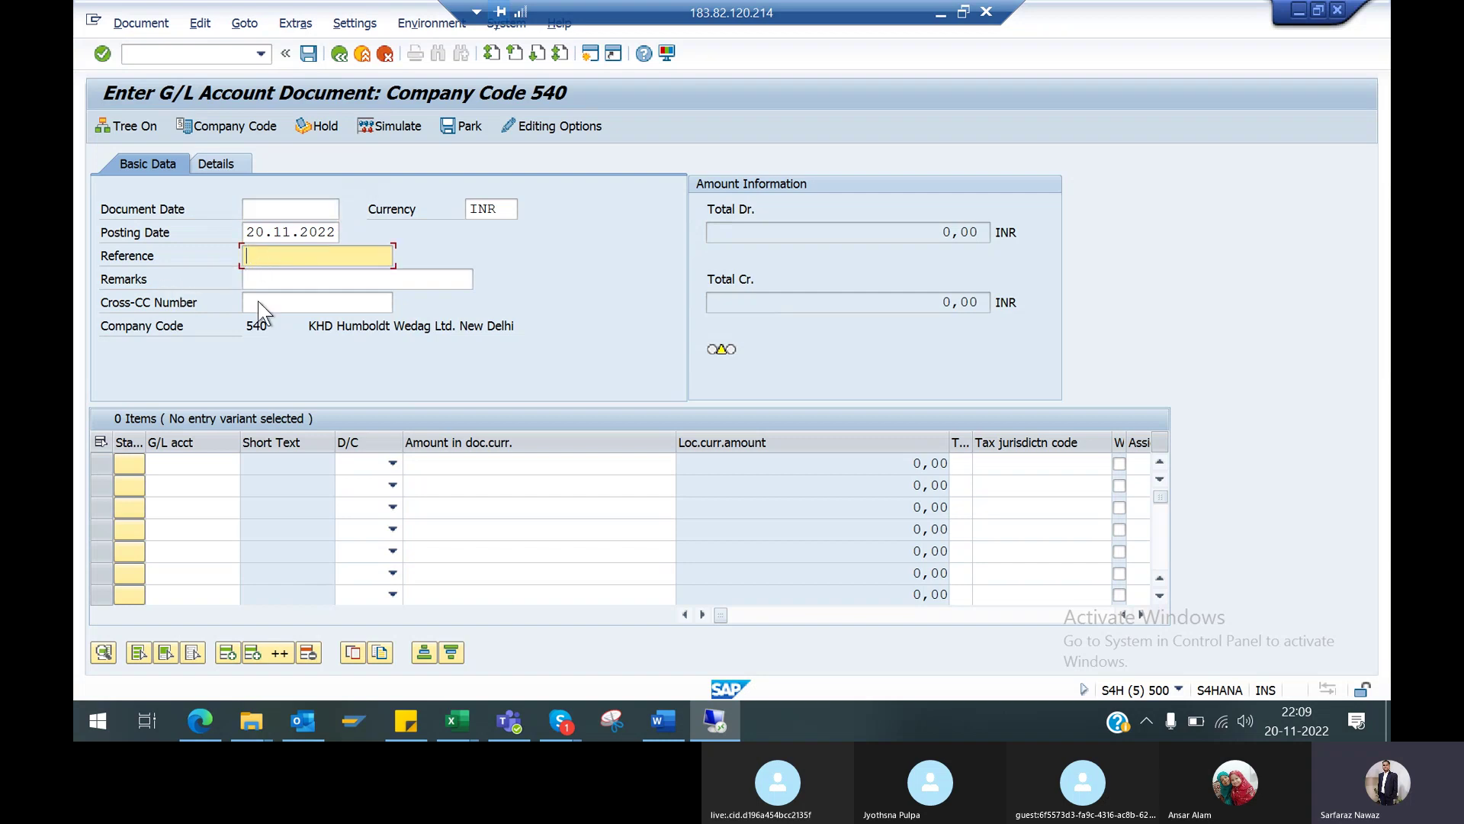
click(287, 282)
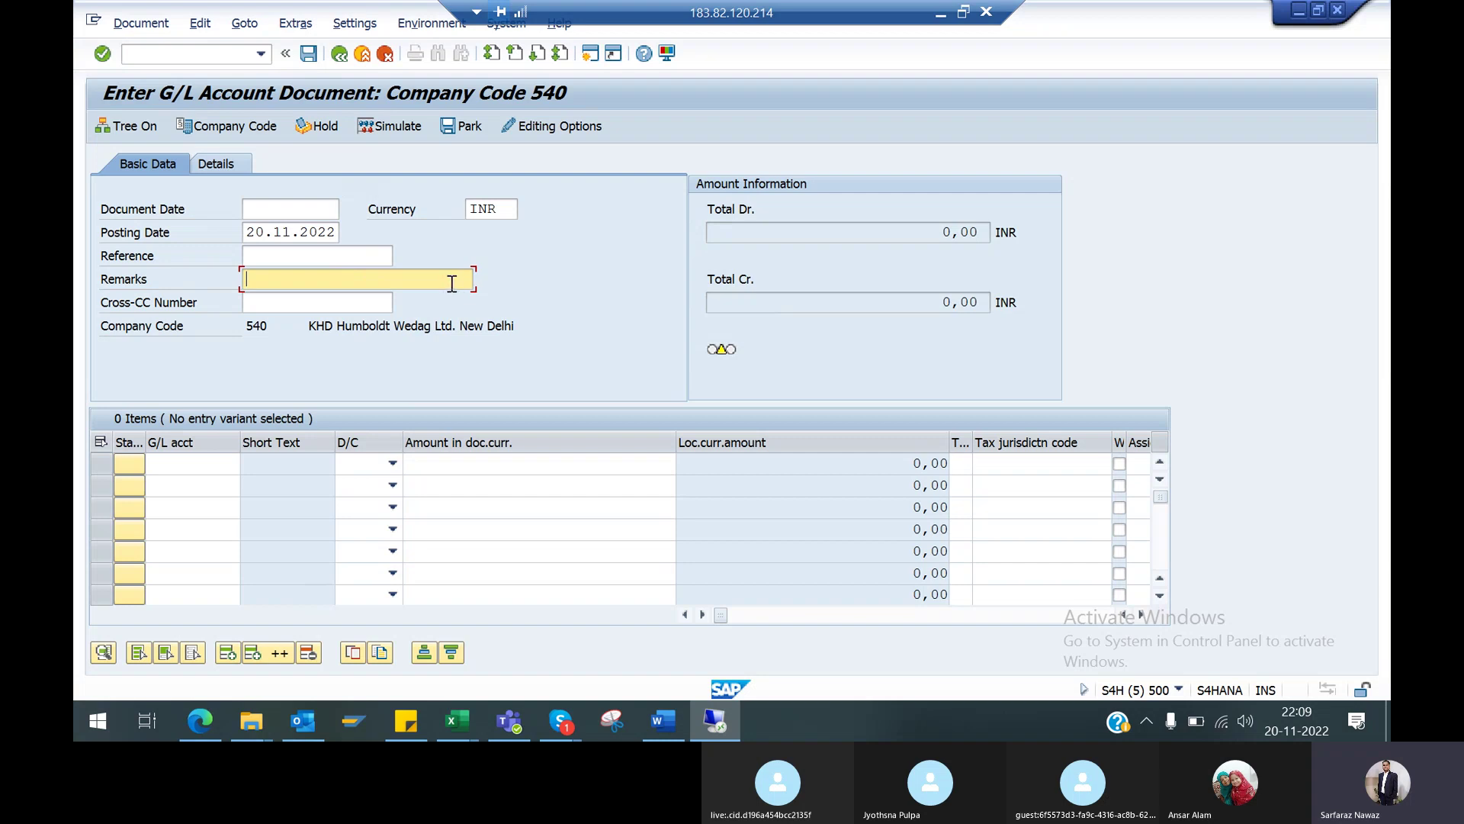
key(Tab)
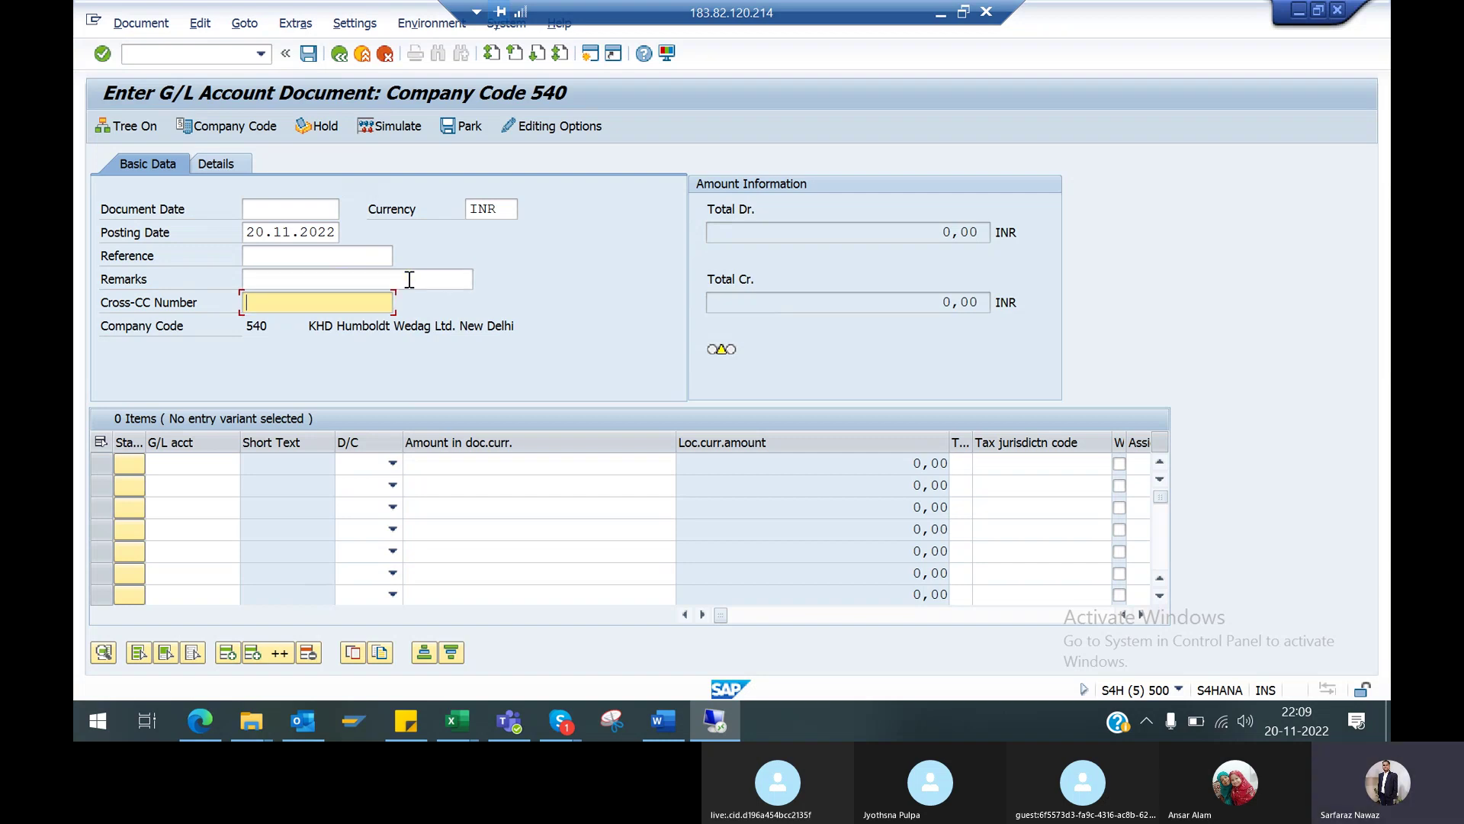
click(410, 280)
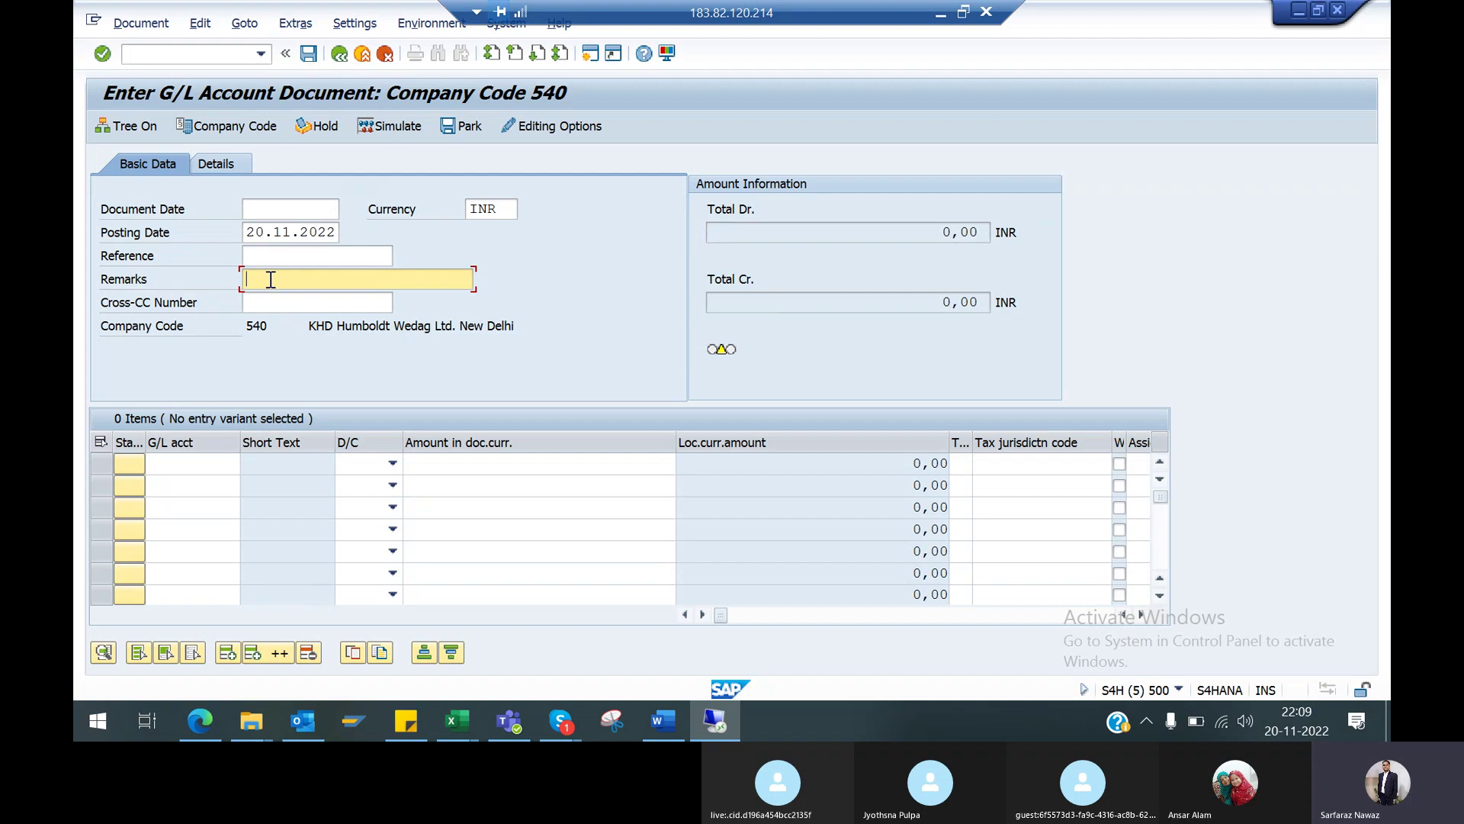
click(276, 309)
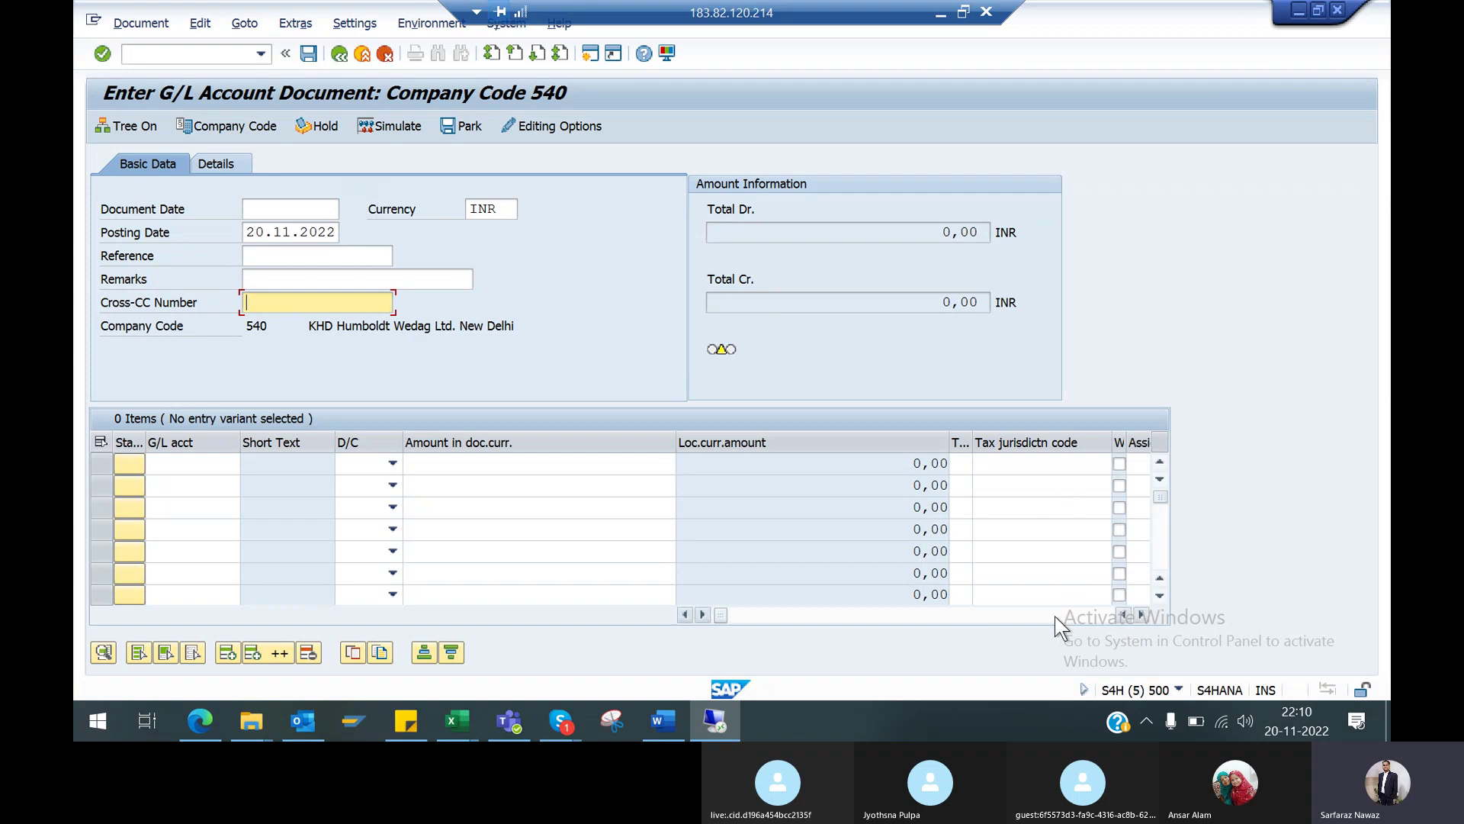
Examine the line item columns of the G/L account document, including the cost center, profit center and funds assignments
click(912, 614)
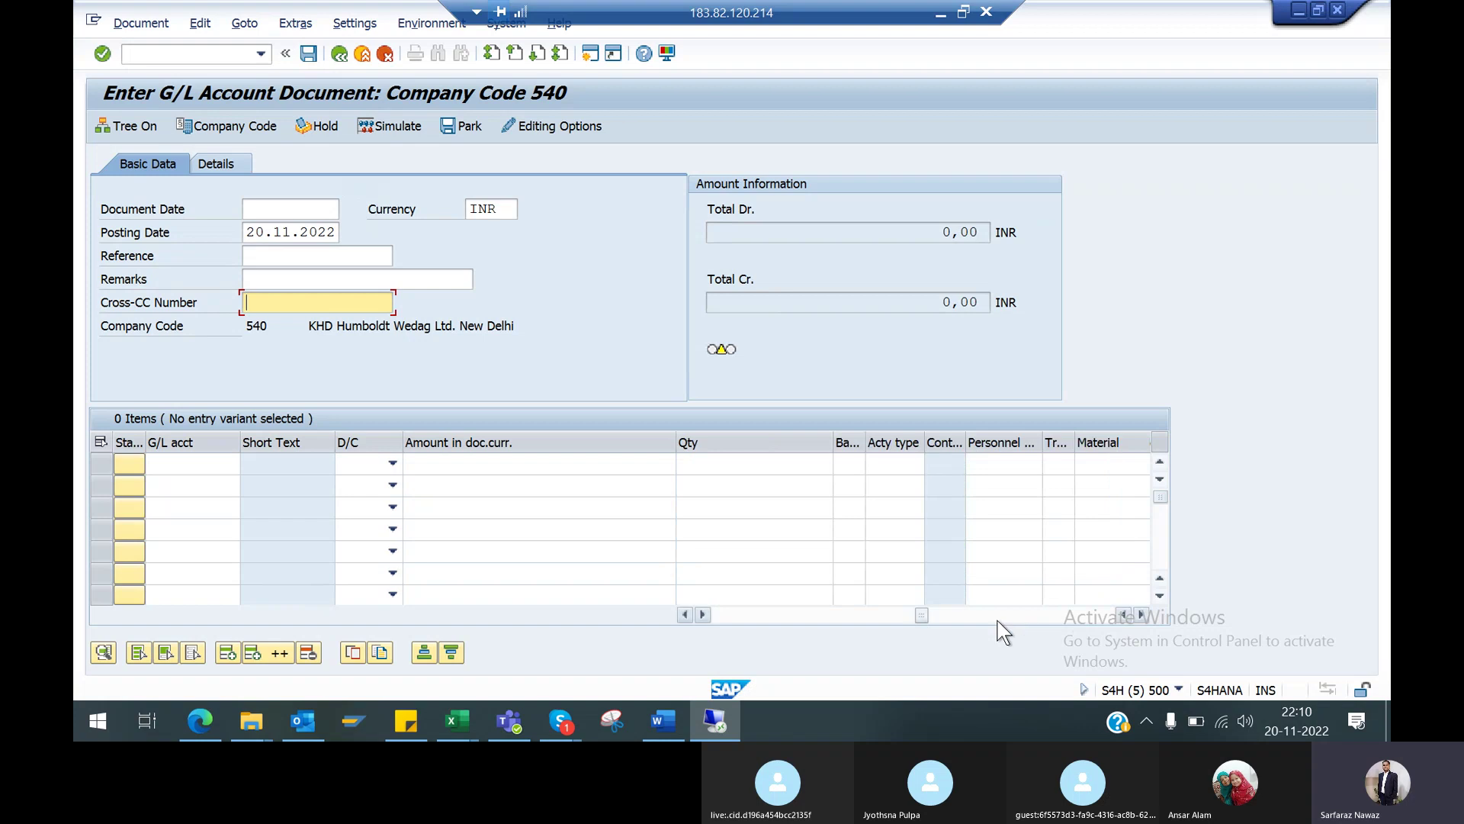
click(991, 616)
click(765, 615)
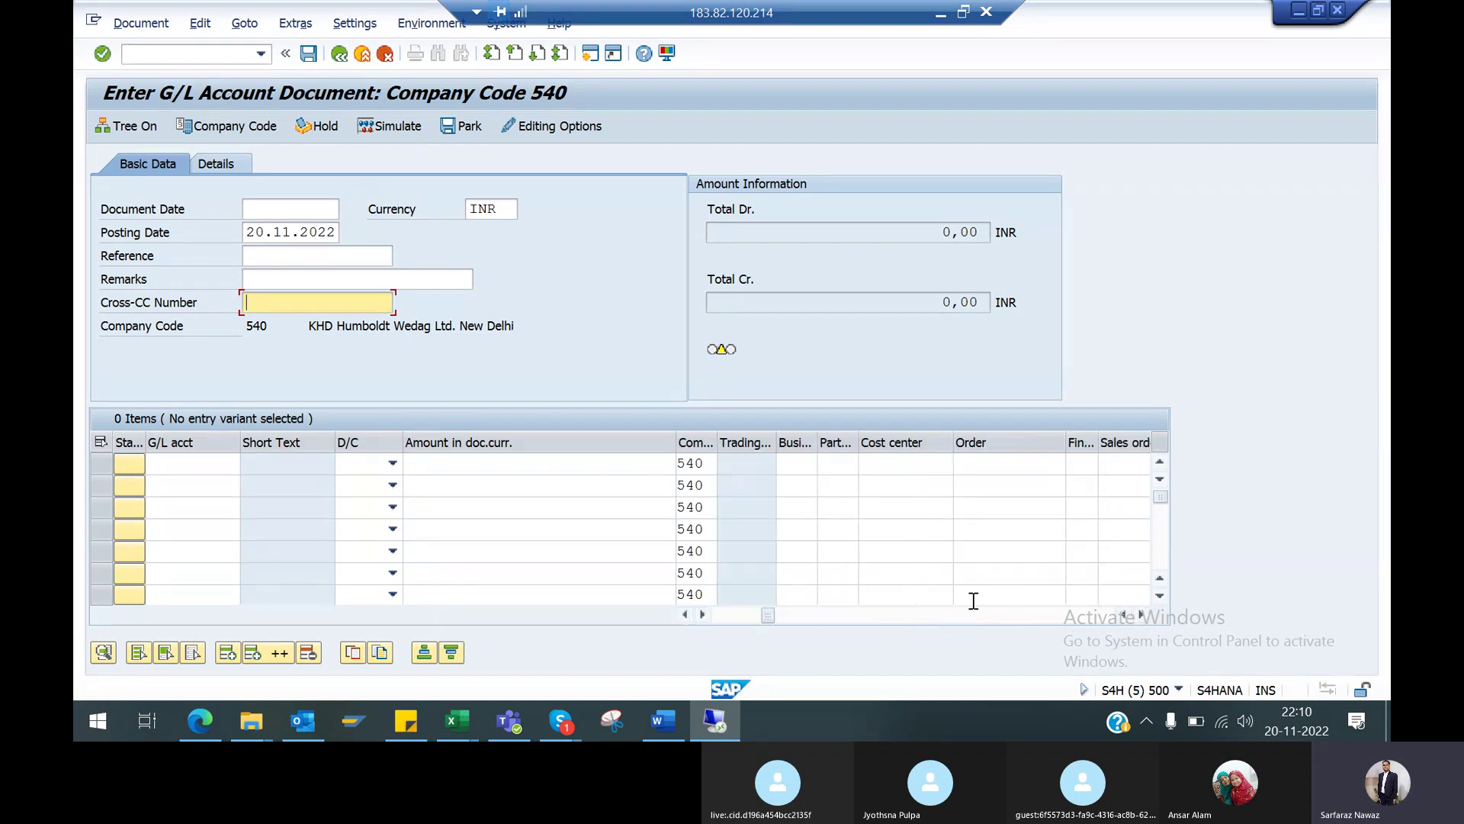
click(995, 615)
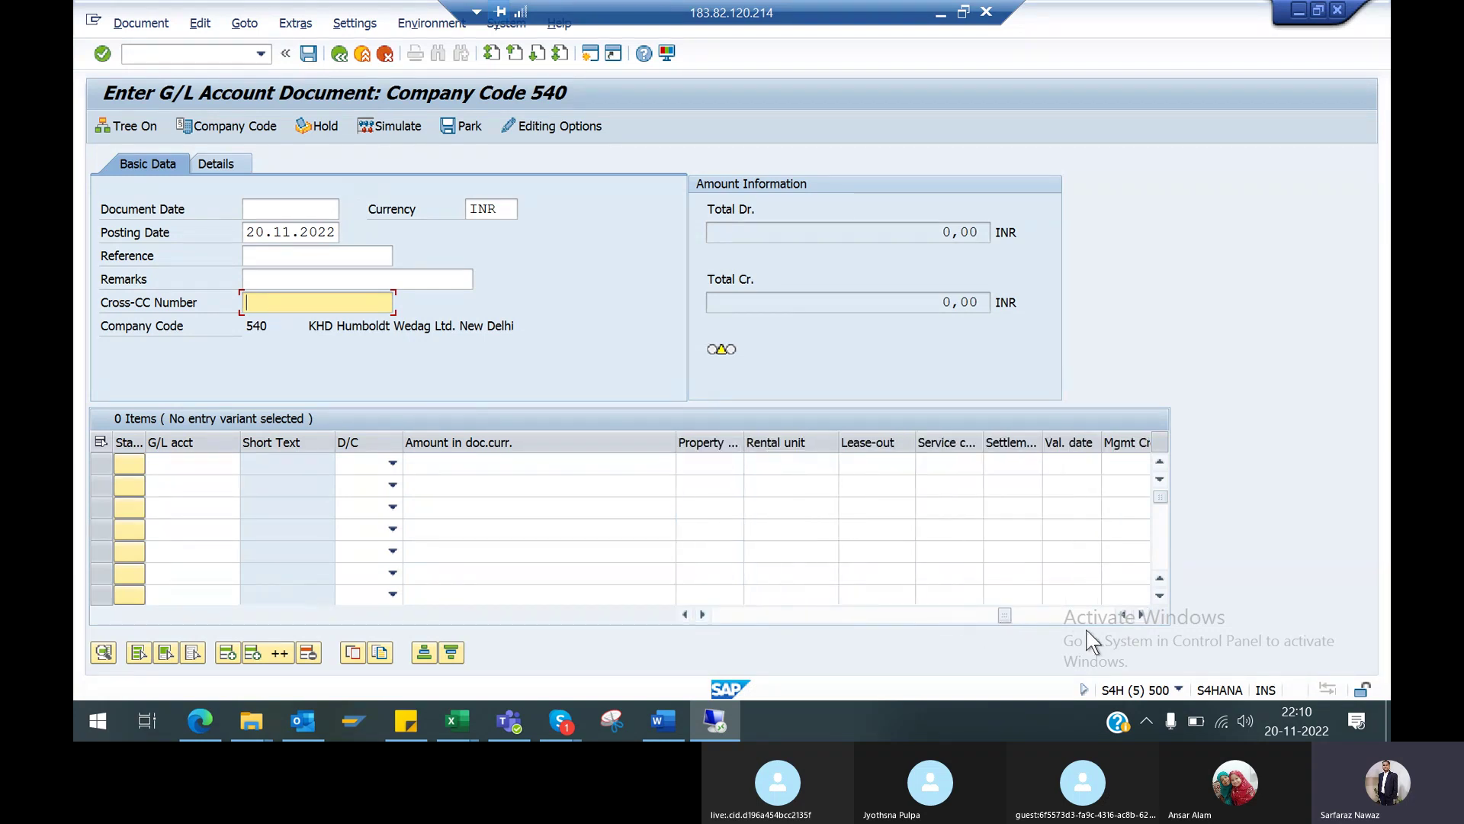
click(1103, 614)
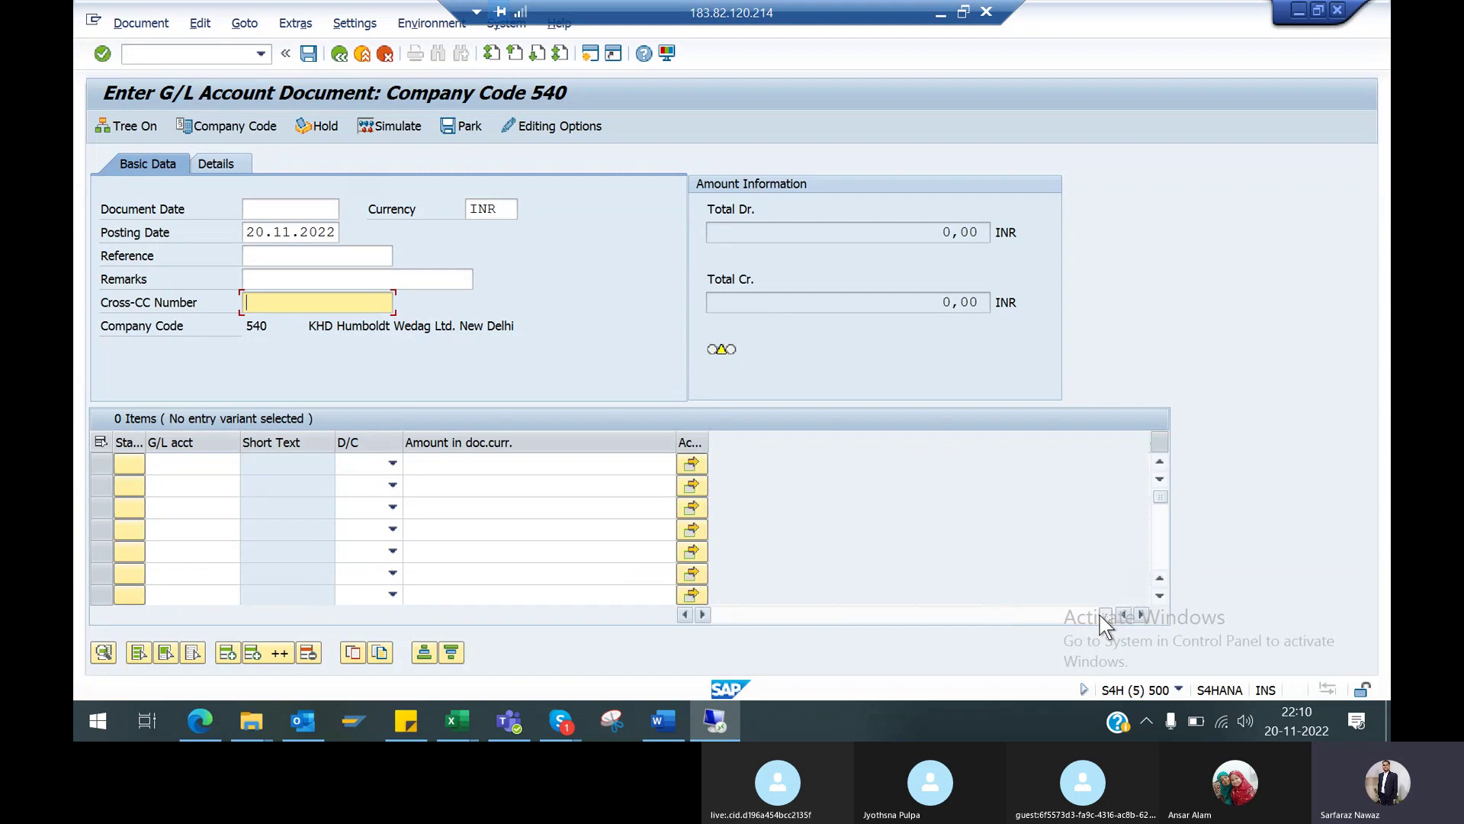
click(749, 615)
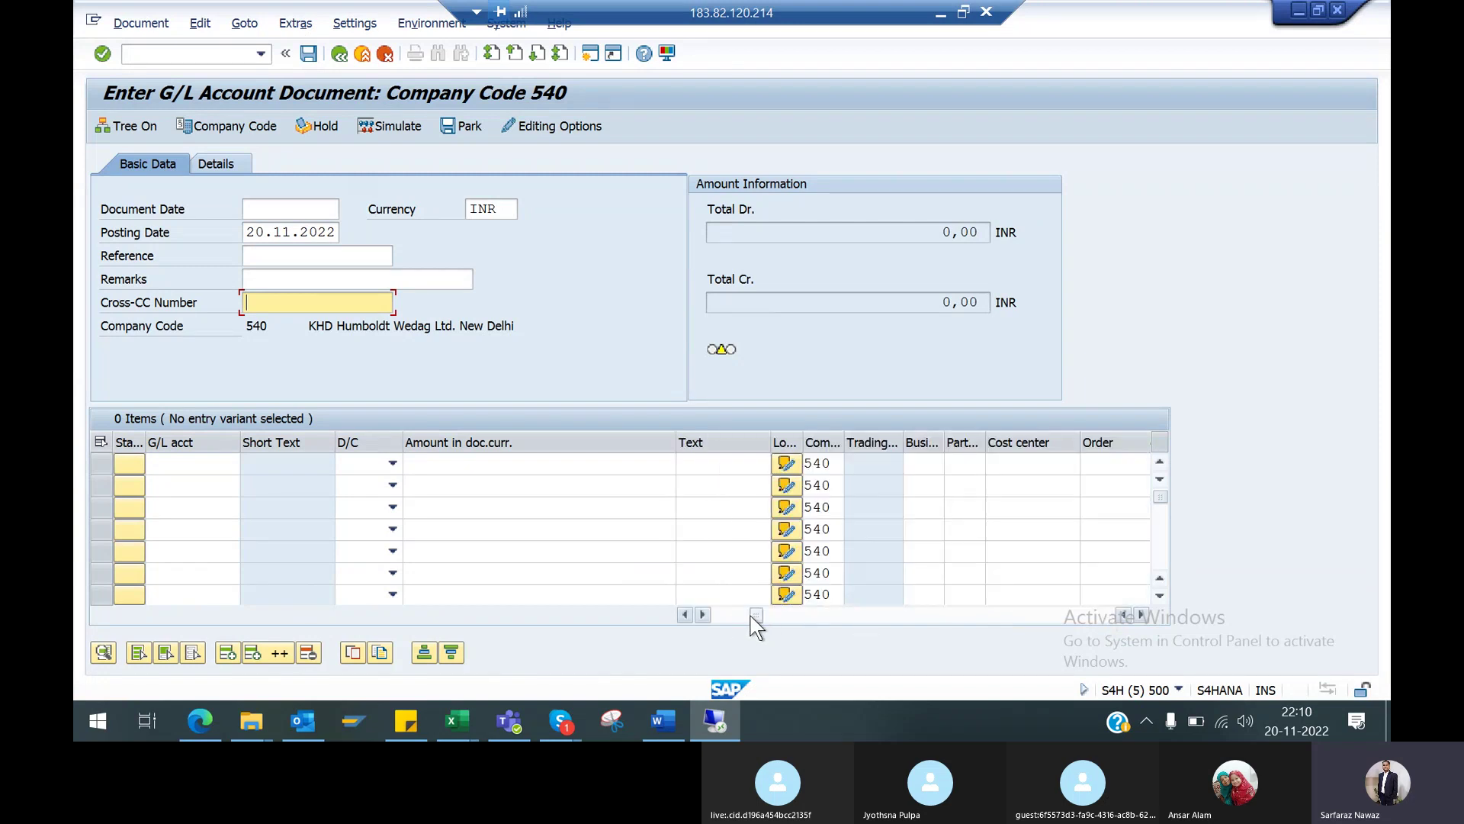
click(801, 616)
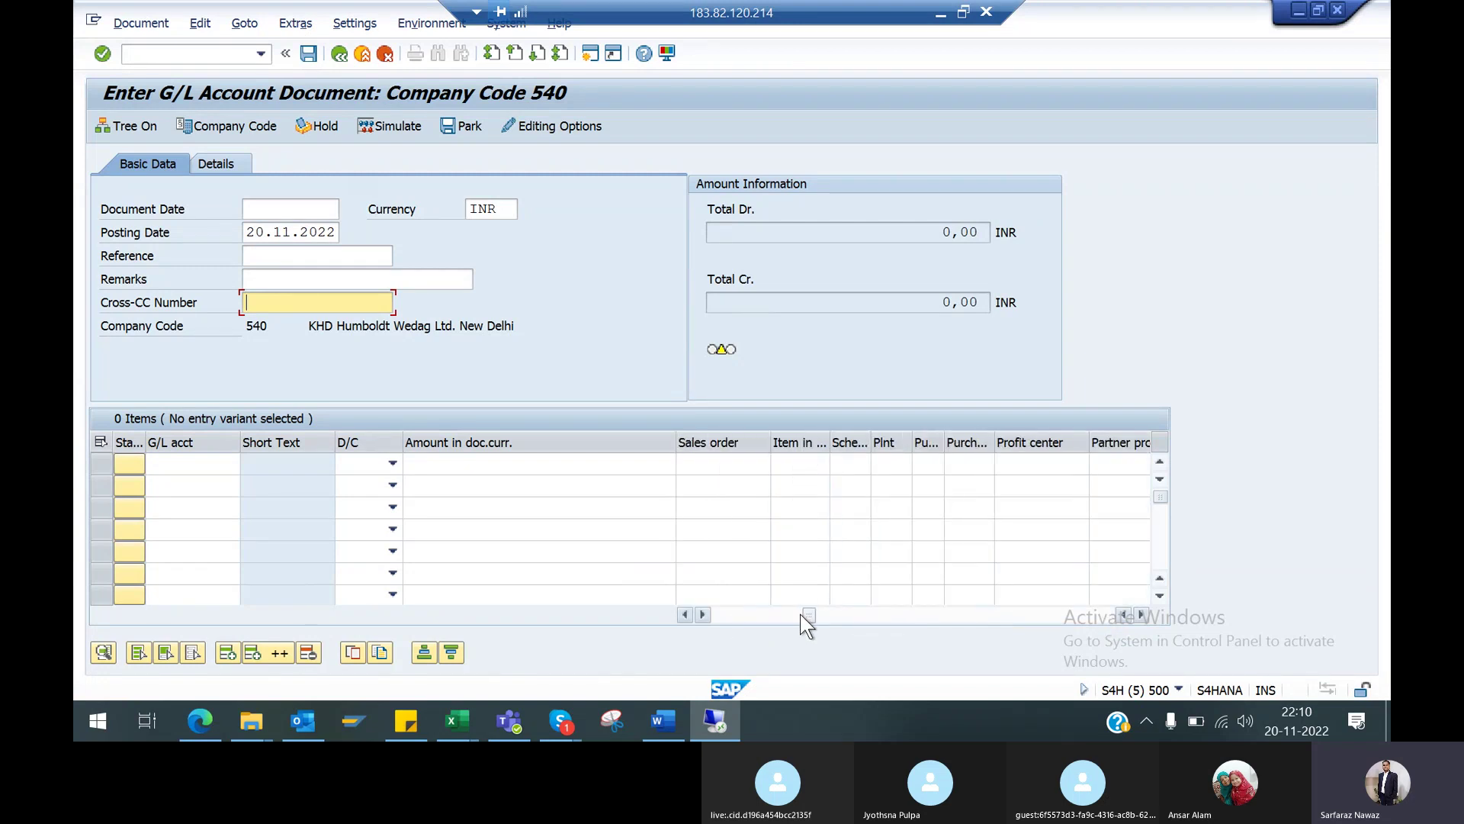
click(873, 615)
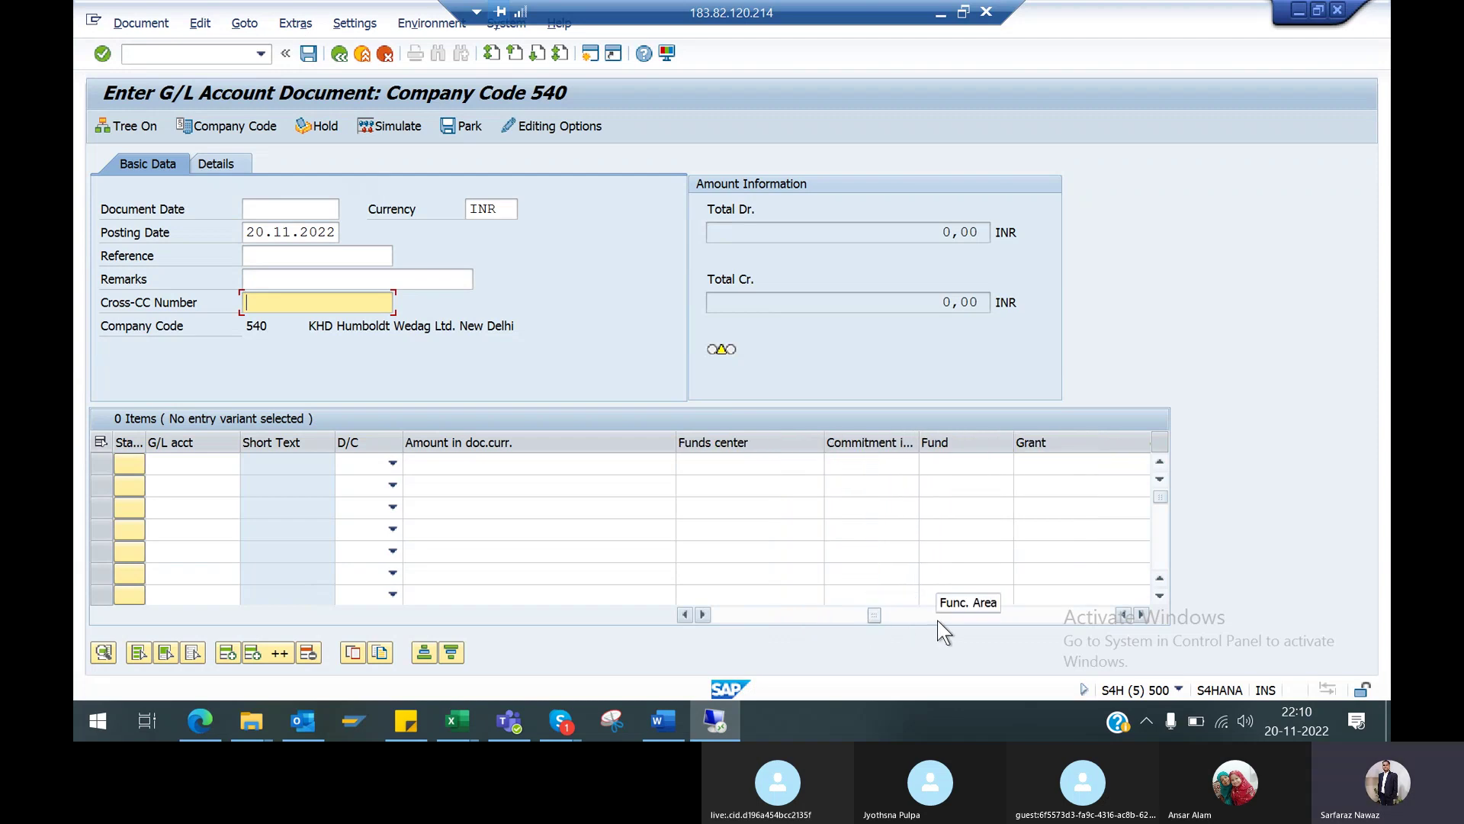
Leave the G/L document entry without posting and close its session to return to group YB06's field status overview
click(335, 53)
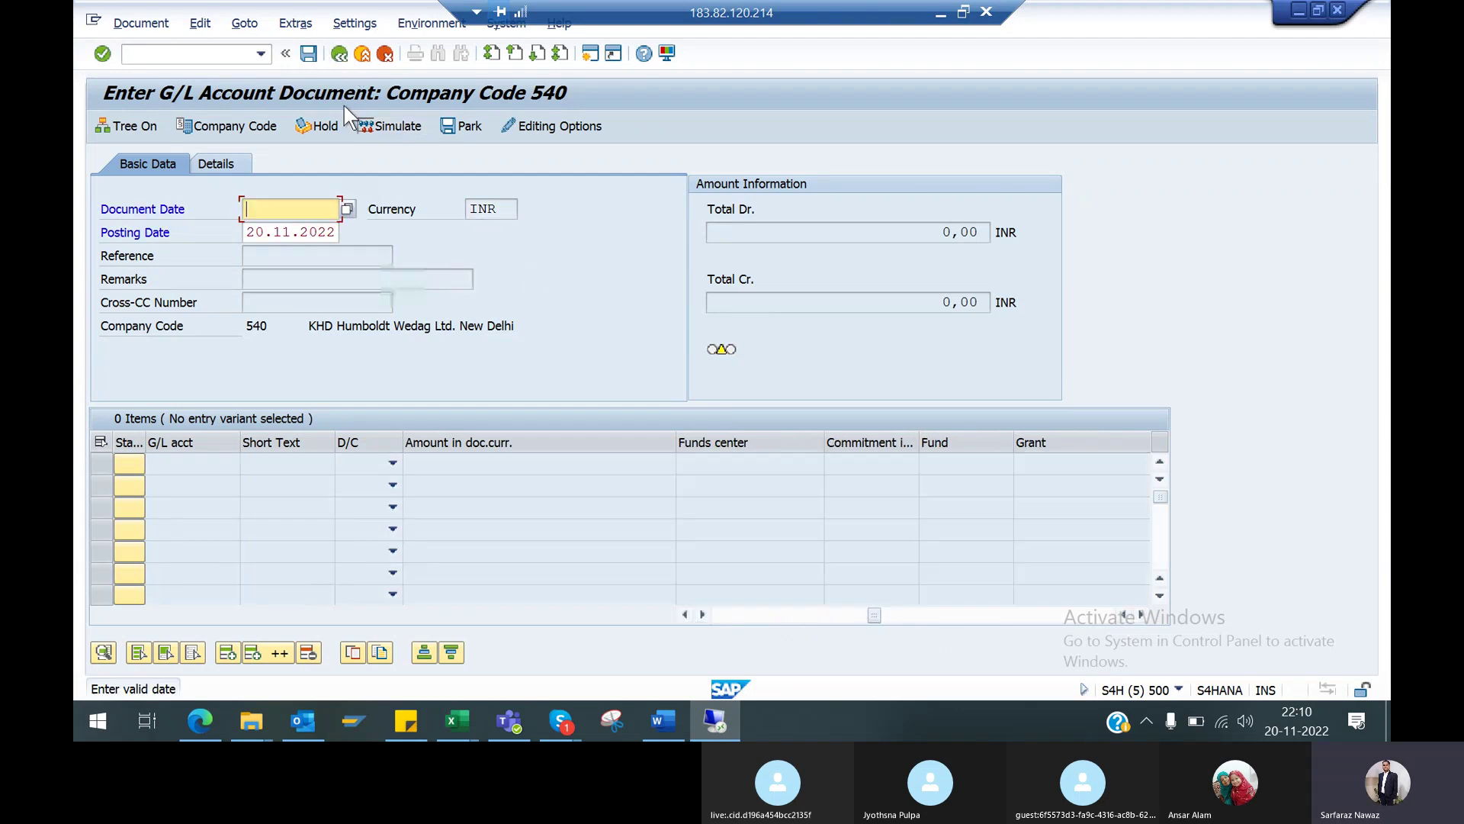
click(386, 55)
click(479, 429)
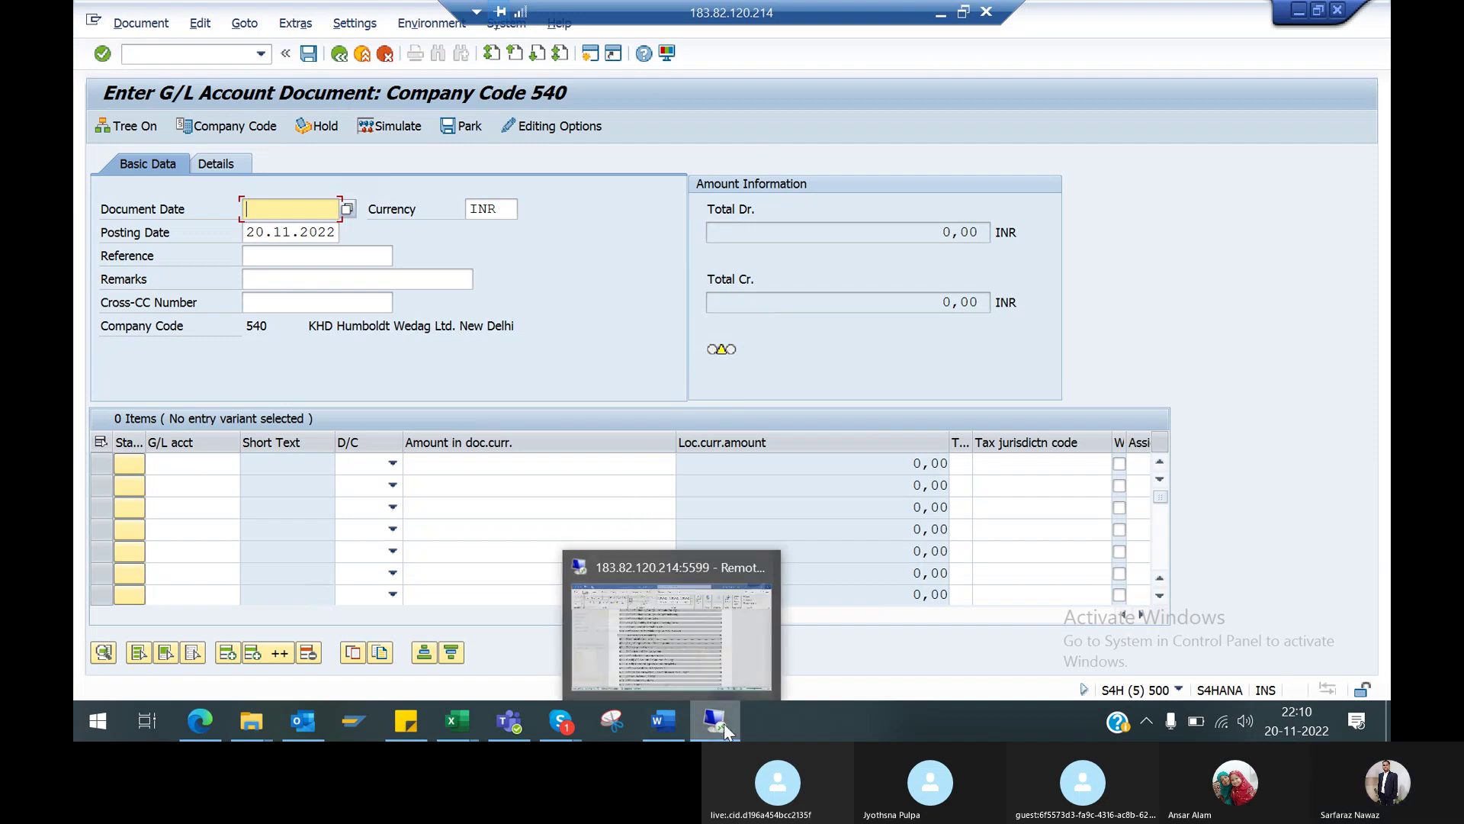
mouse_move(728, 724)
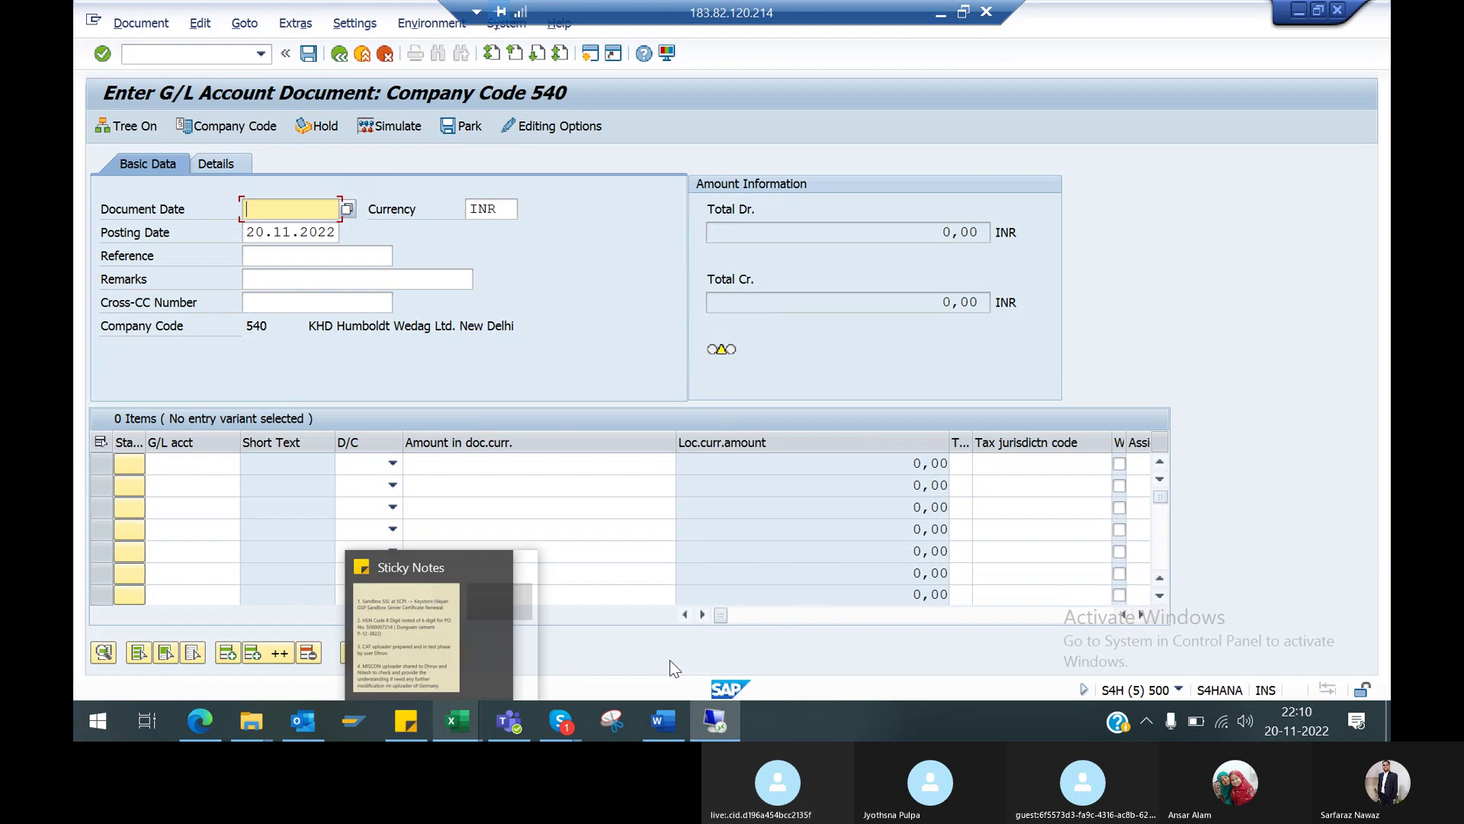
click(719, 730)
click(720, 725)
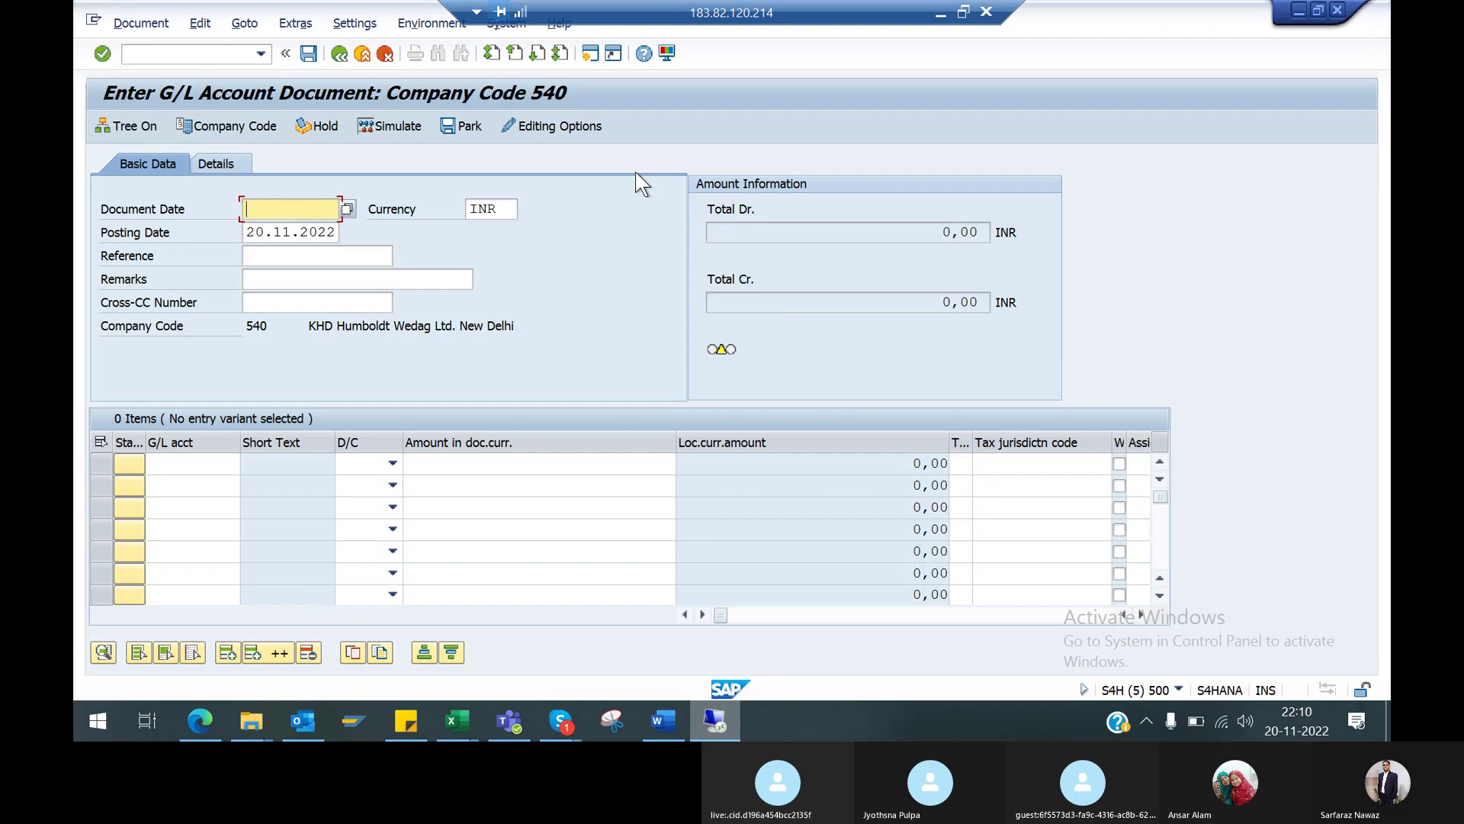
double_click(1067, 34)
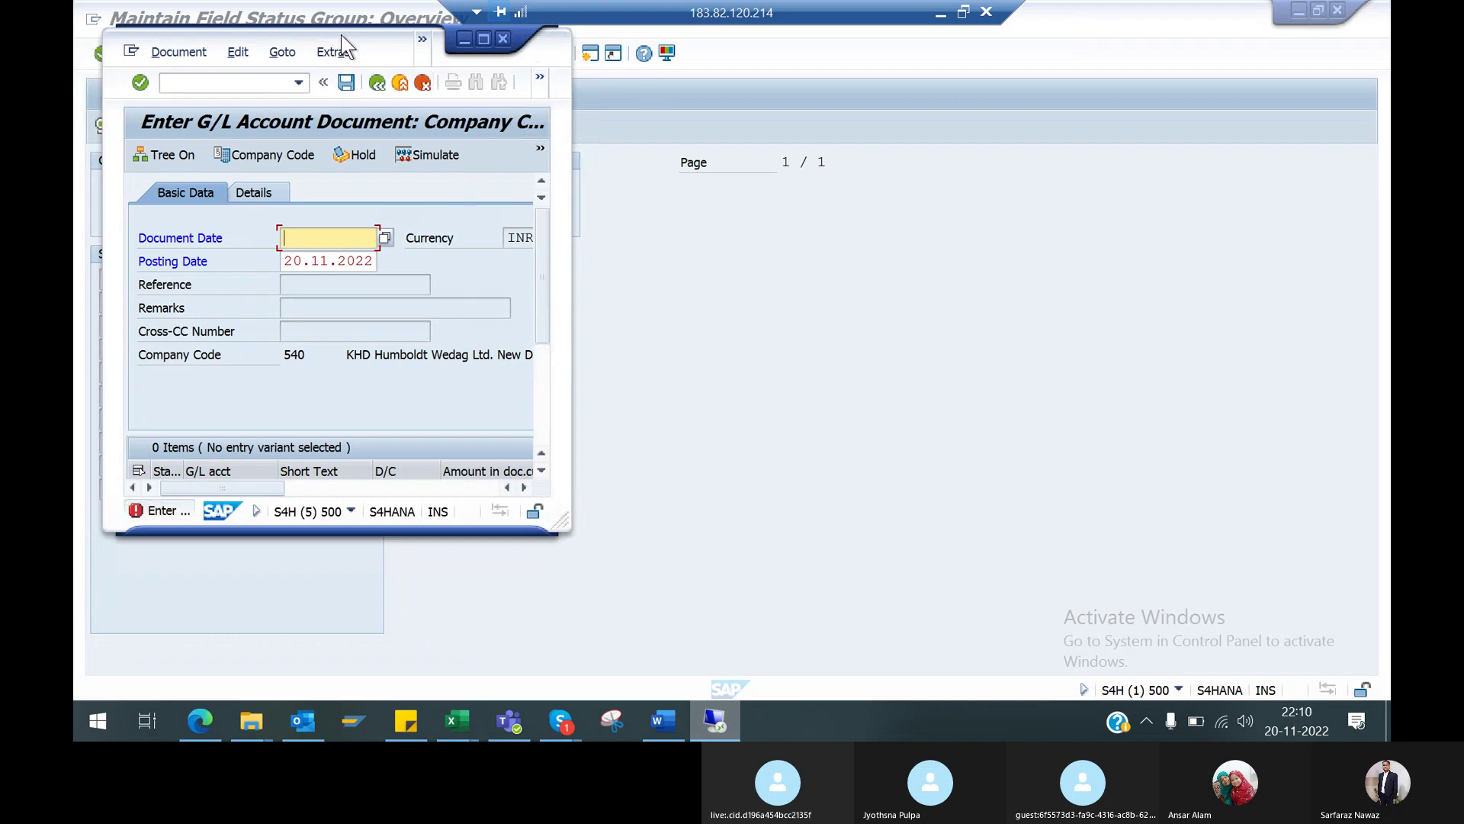
drag(341, 34, 612, 242)
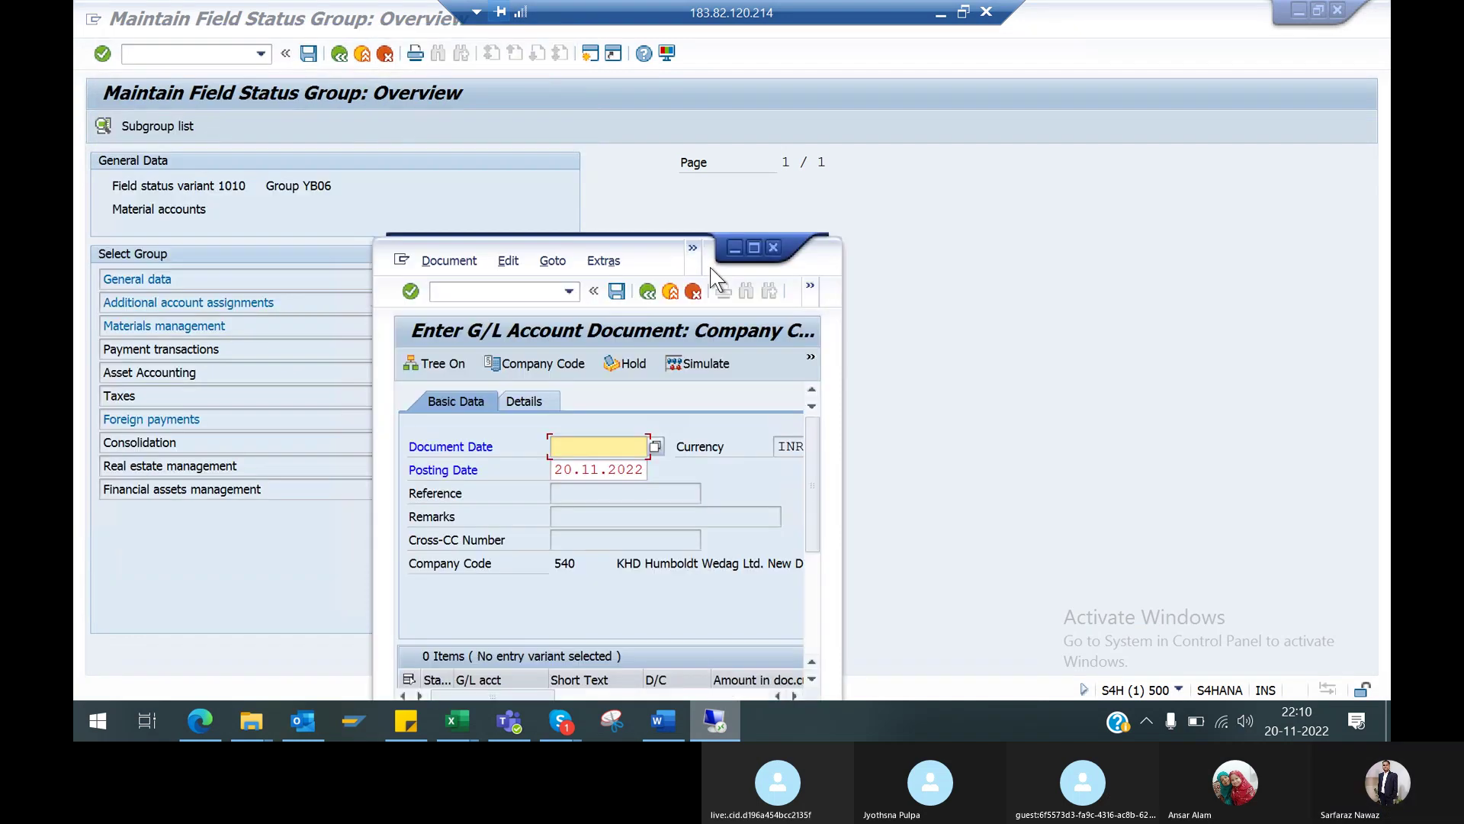
click(773, 247)
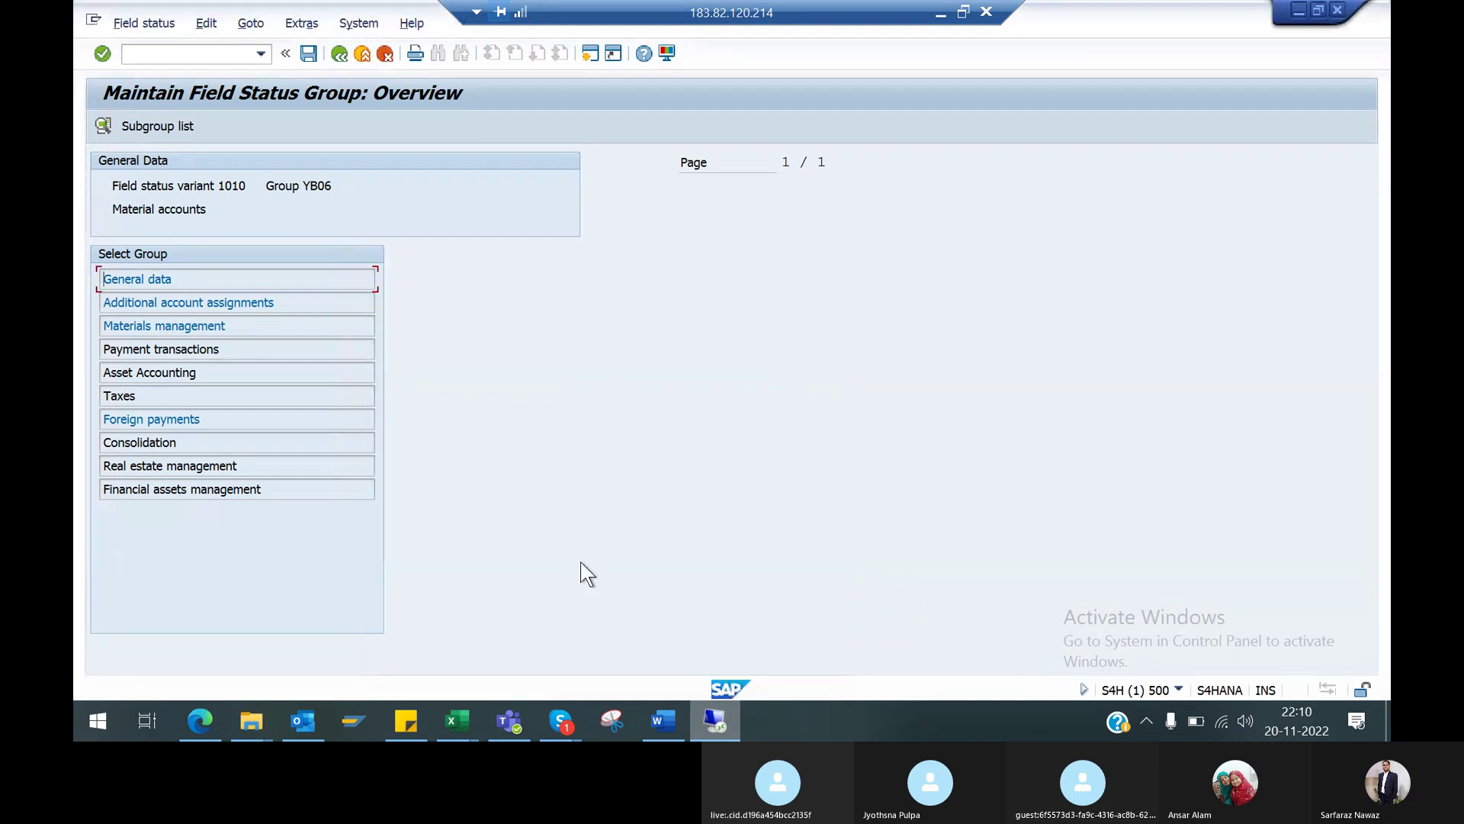
Return to the list of field status variants and look through the existing variants, such as 0010, 0023, 1000 and 1004
click(340, 55)
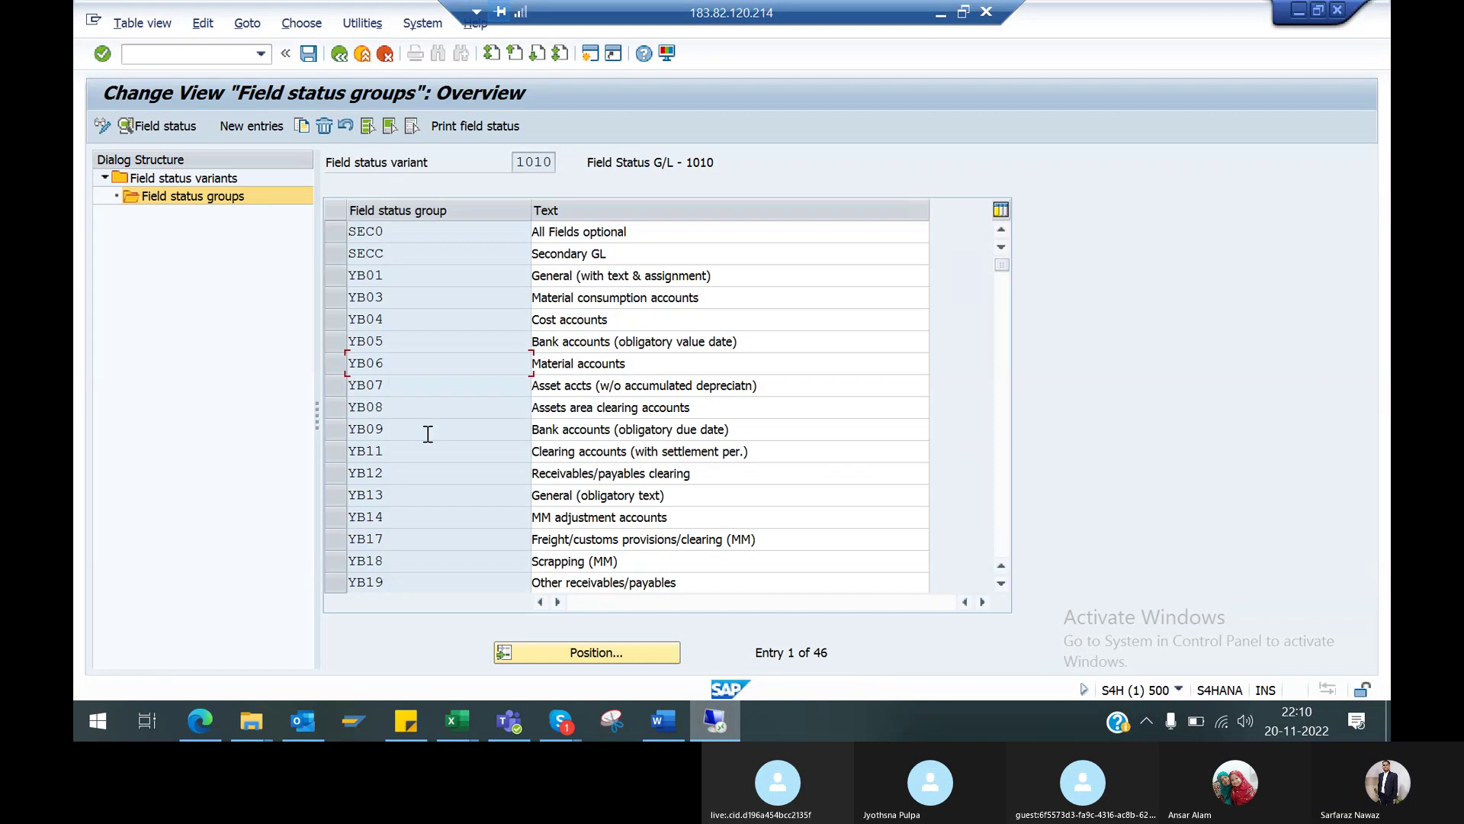
click(339, 55)
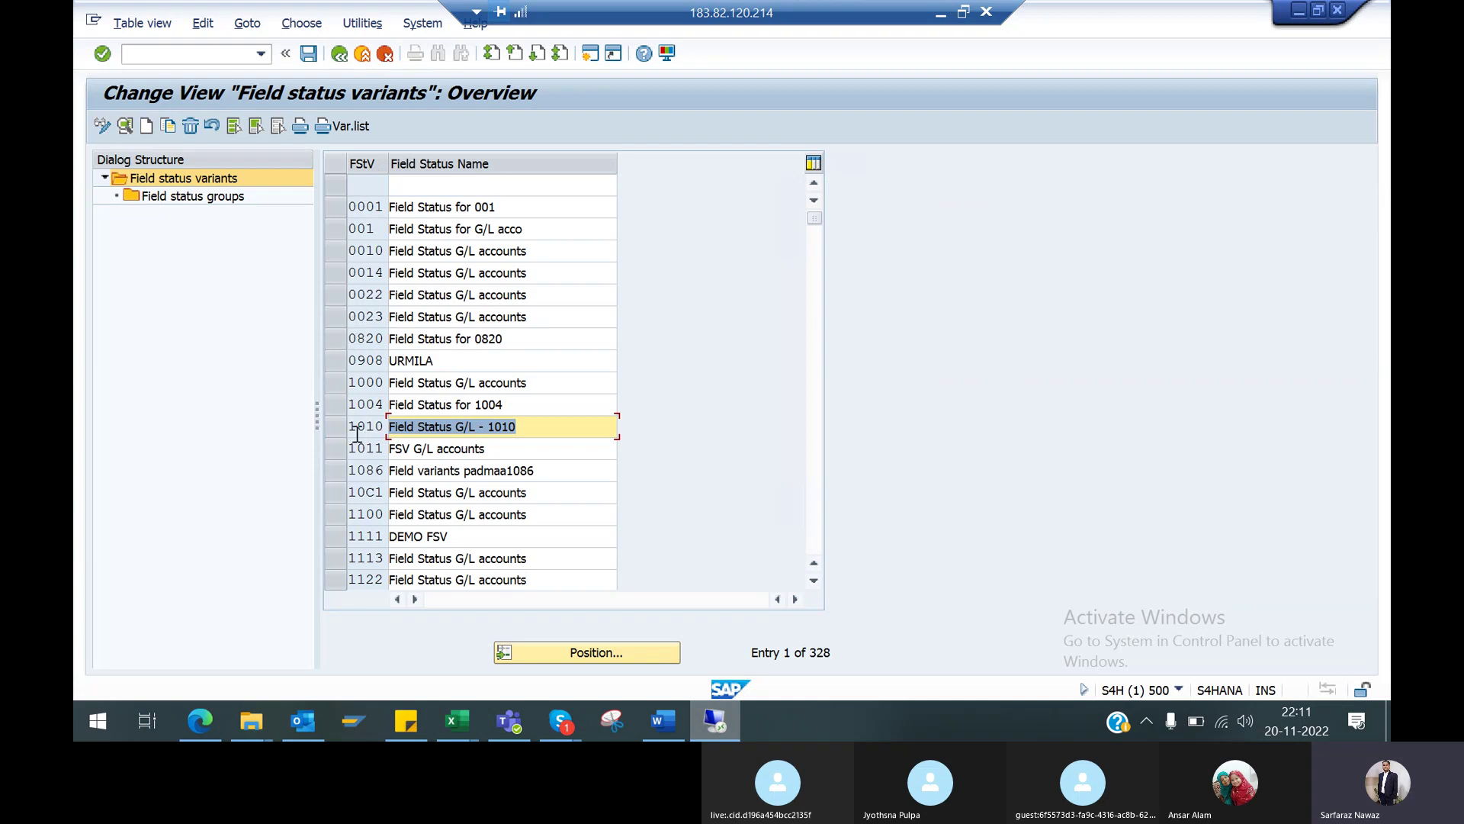
click(357, 252)
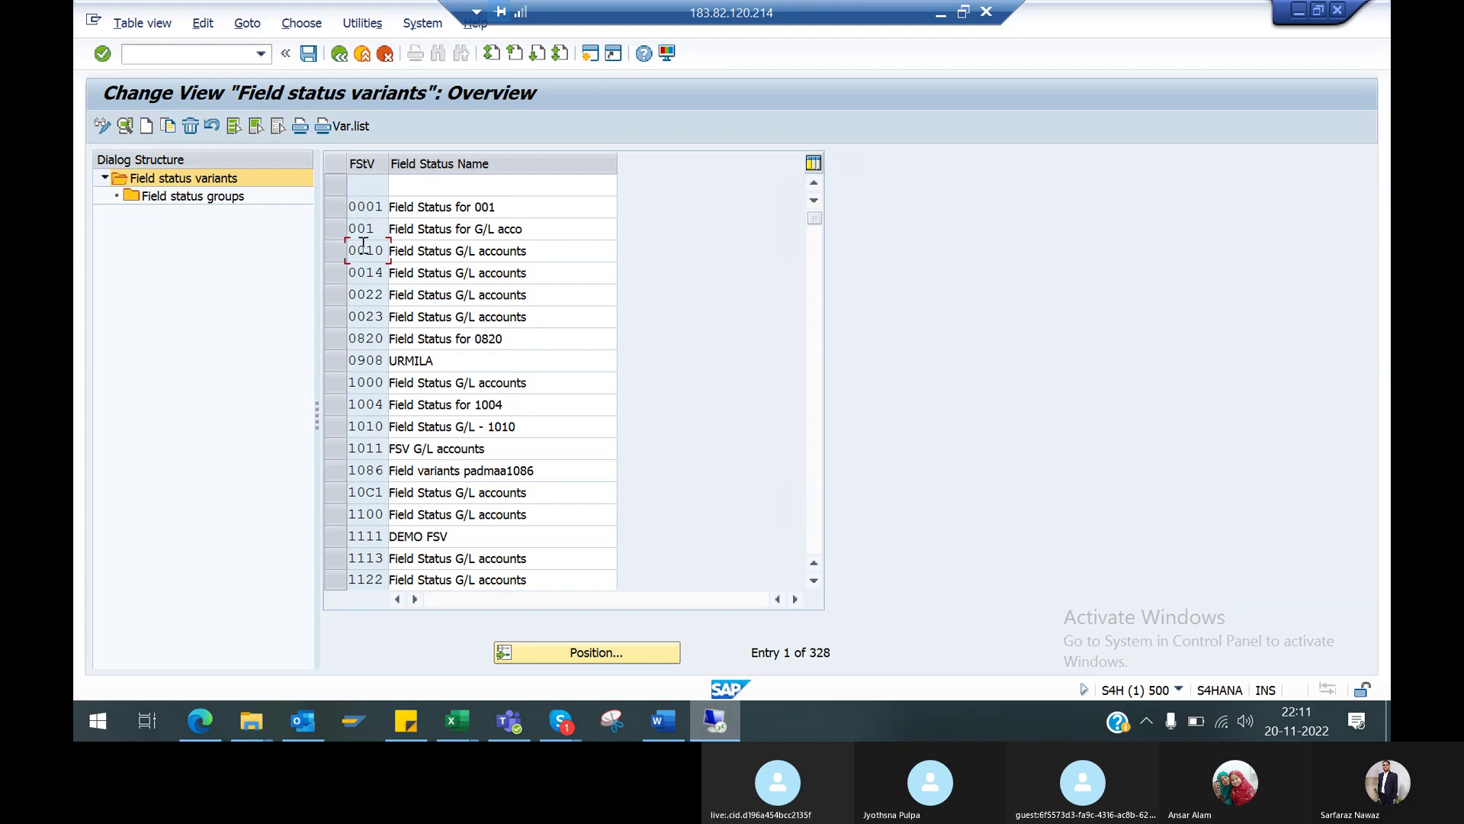
click(370, 297)
click(371, 319)
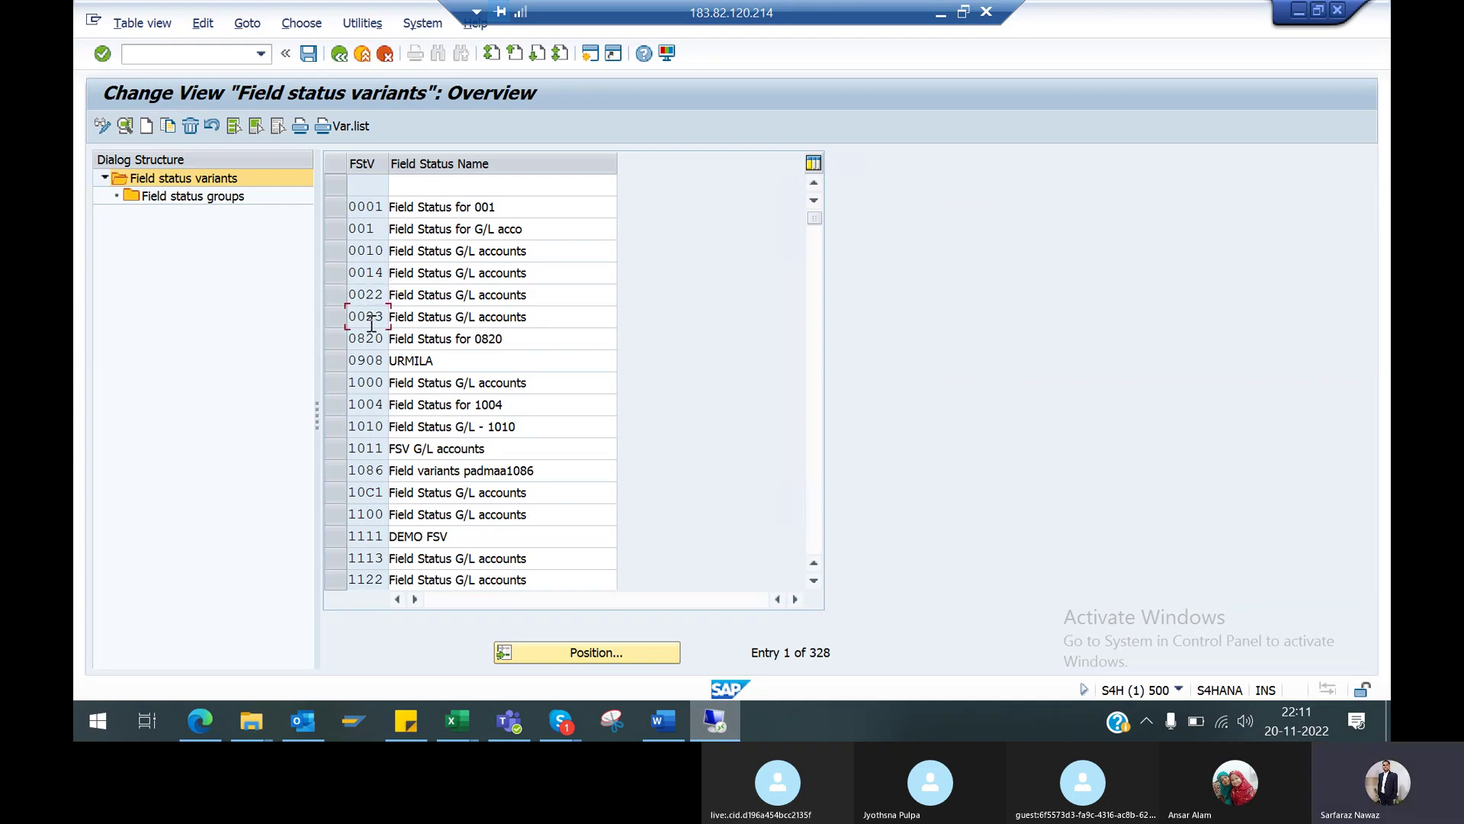
click(373, 383)
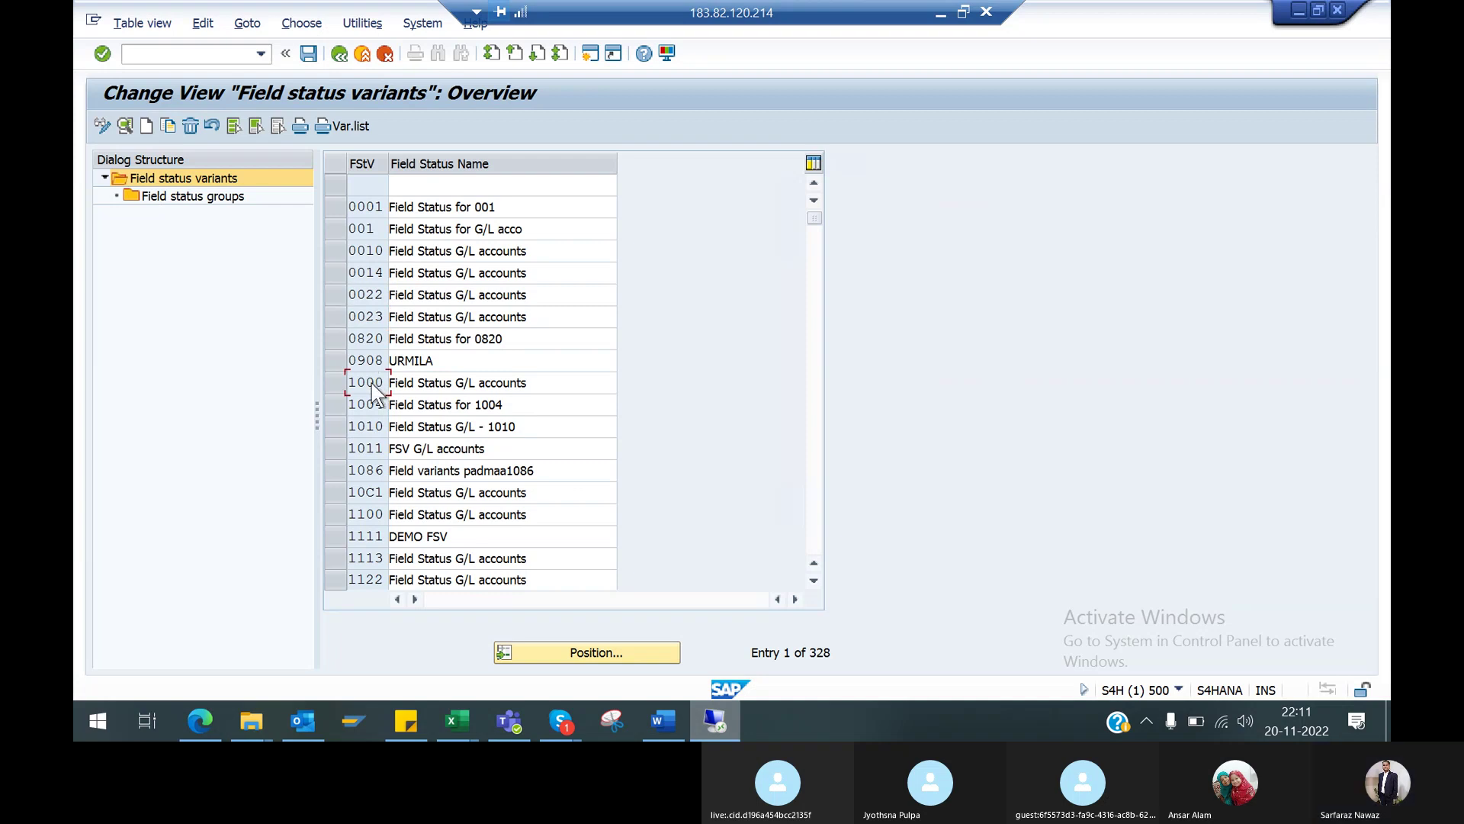
click(367, 404)
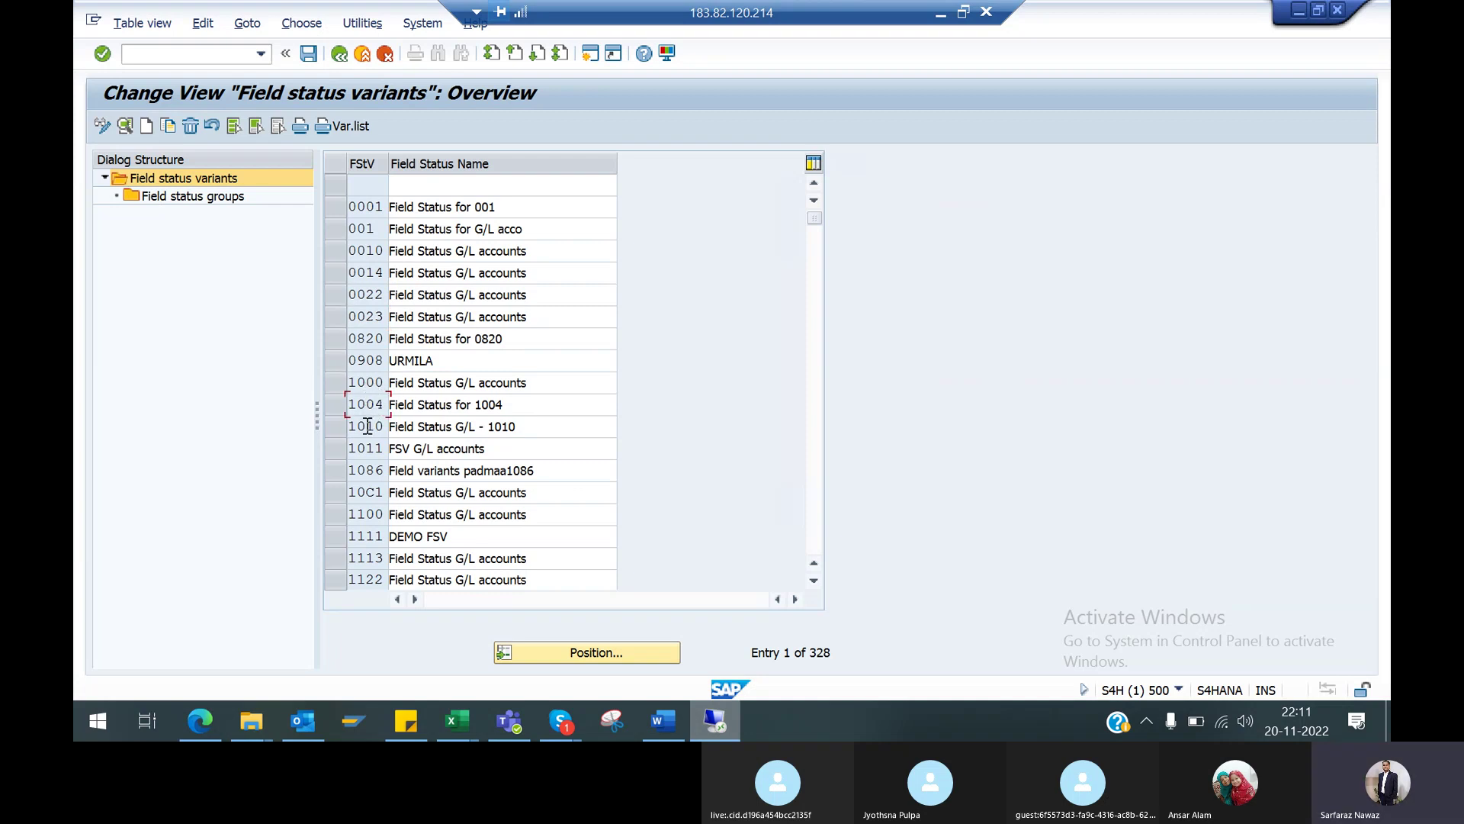
View the field status groups of variant 1000 and return to the list of field status variants
click(338, 382)
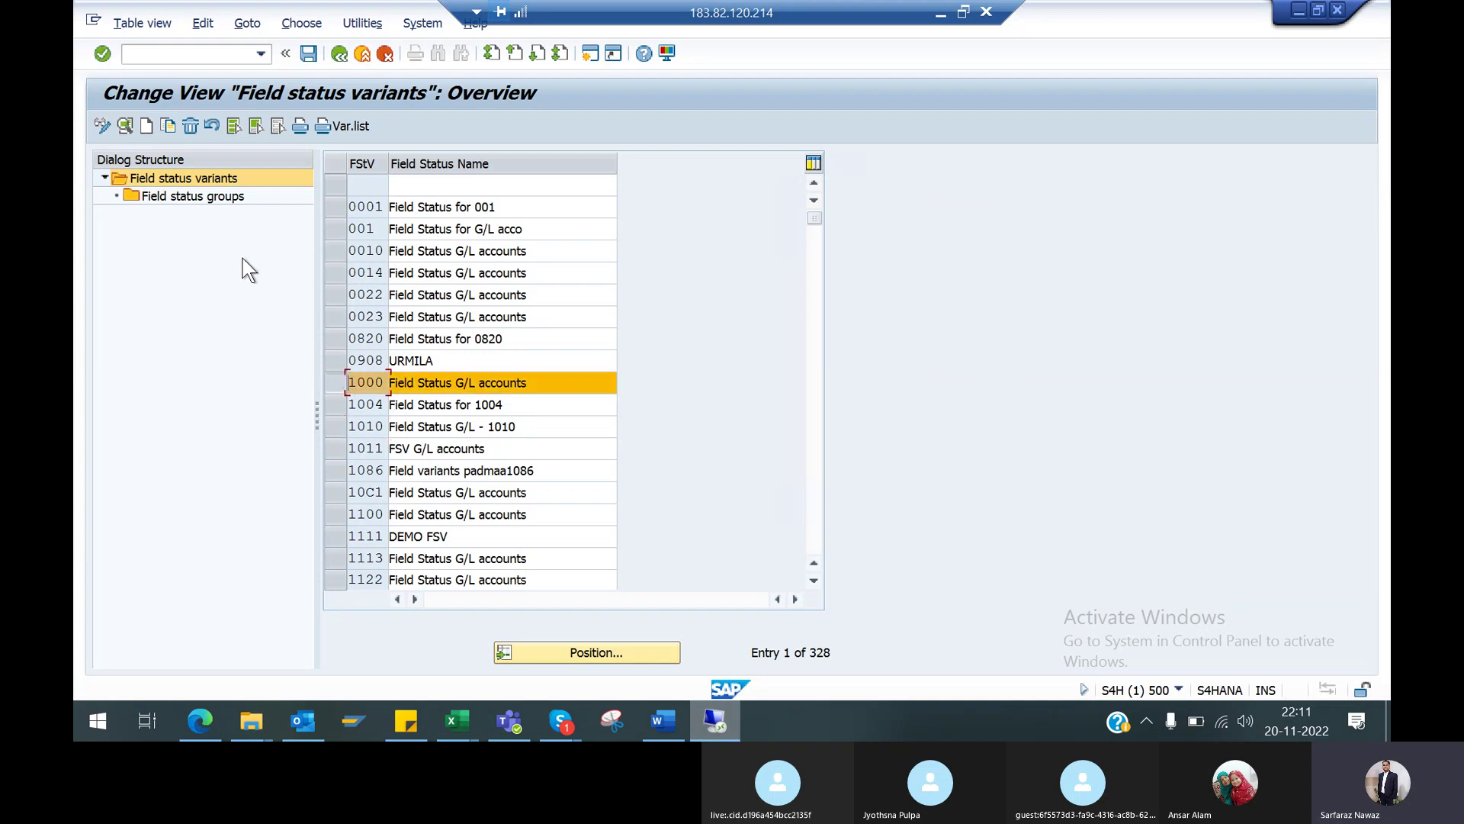
double_click(189, 197)
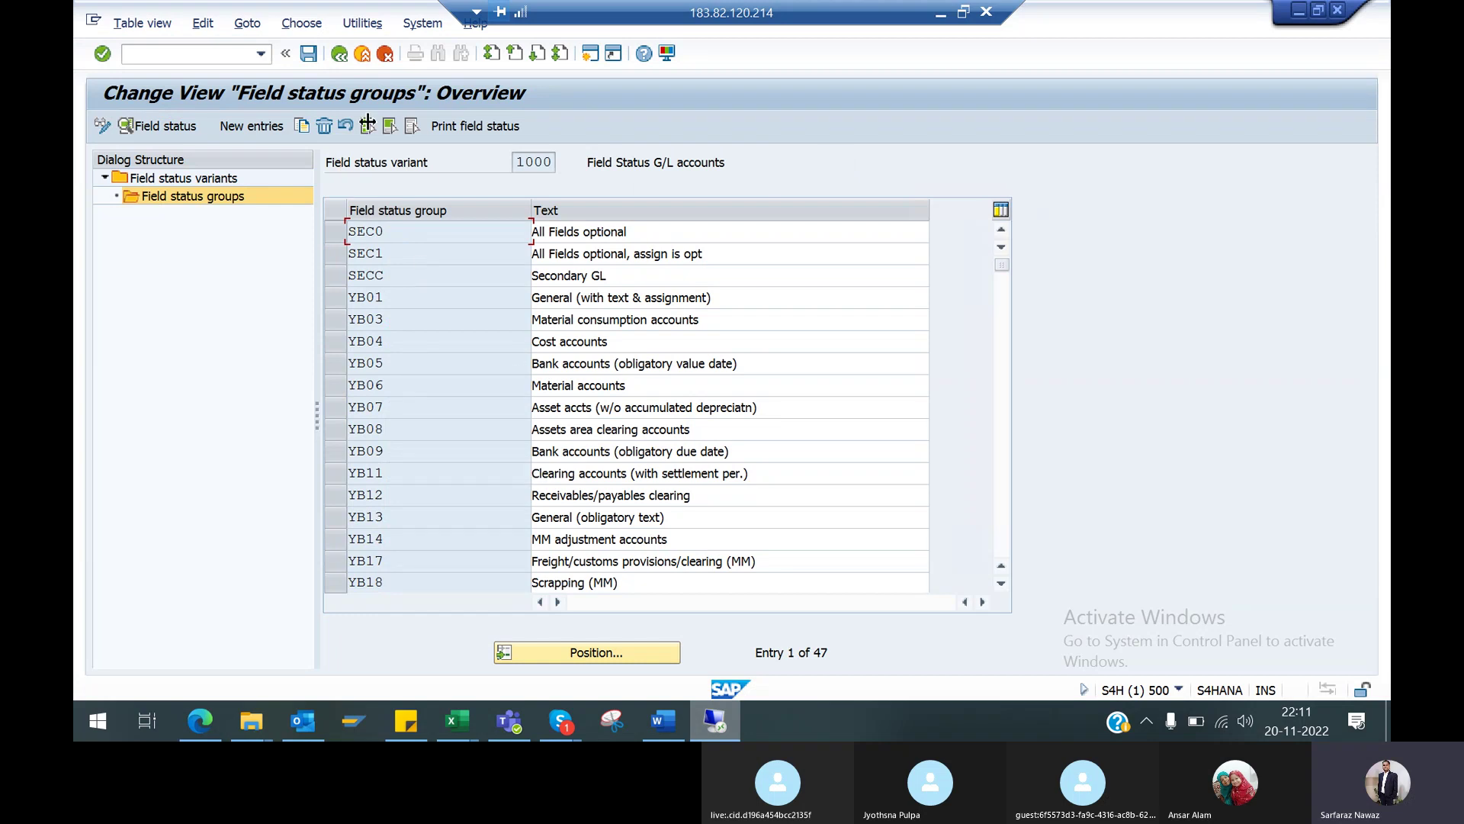
click(336, 56)
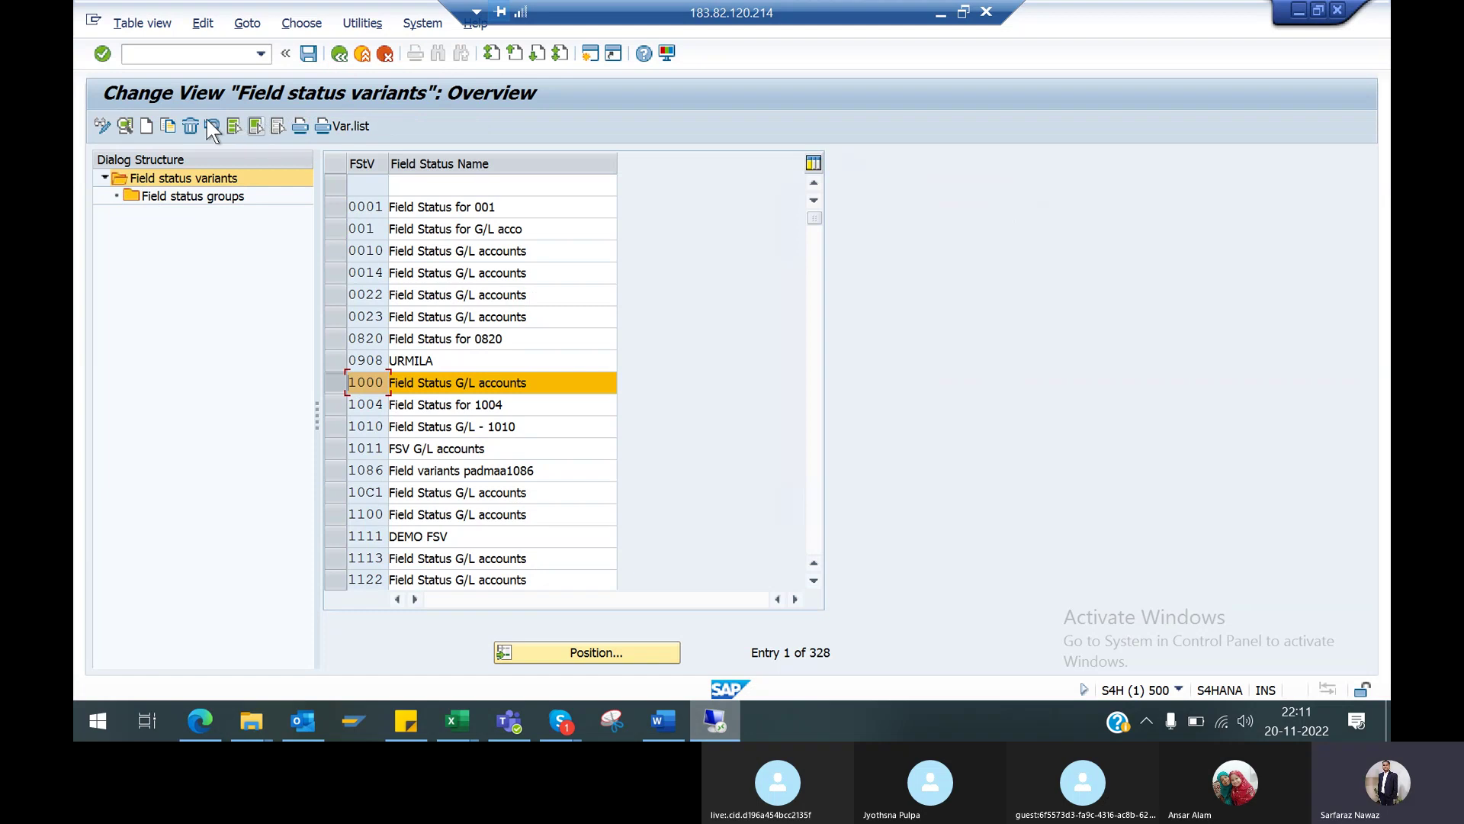
Copy field status variant 1000 as variant 540 named "KHD Field status Varient", including all its dependent entries
click(165, 124)
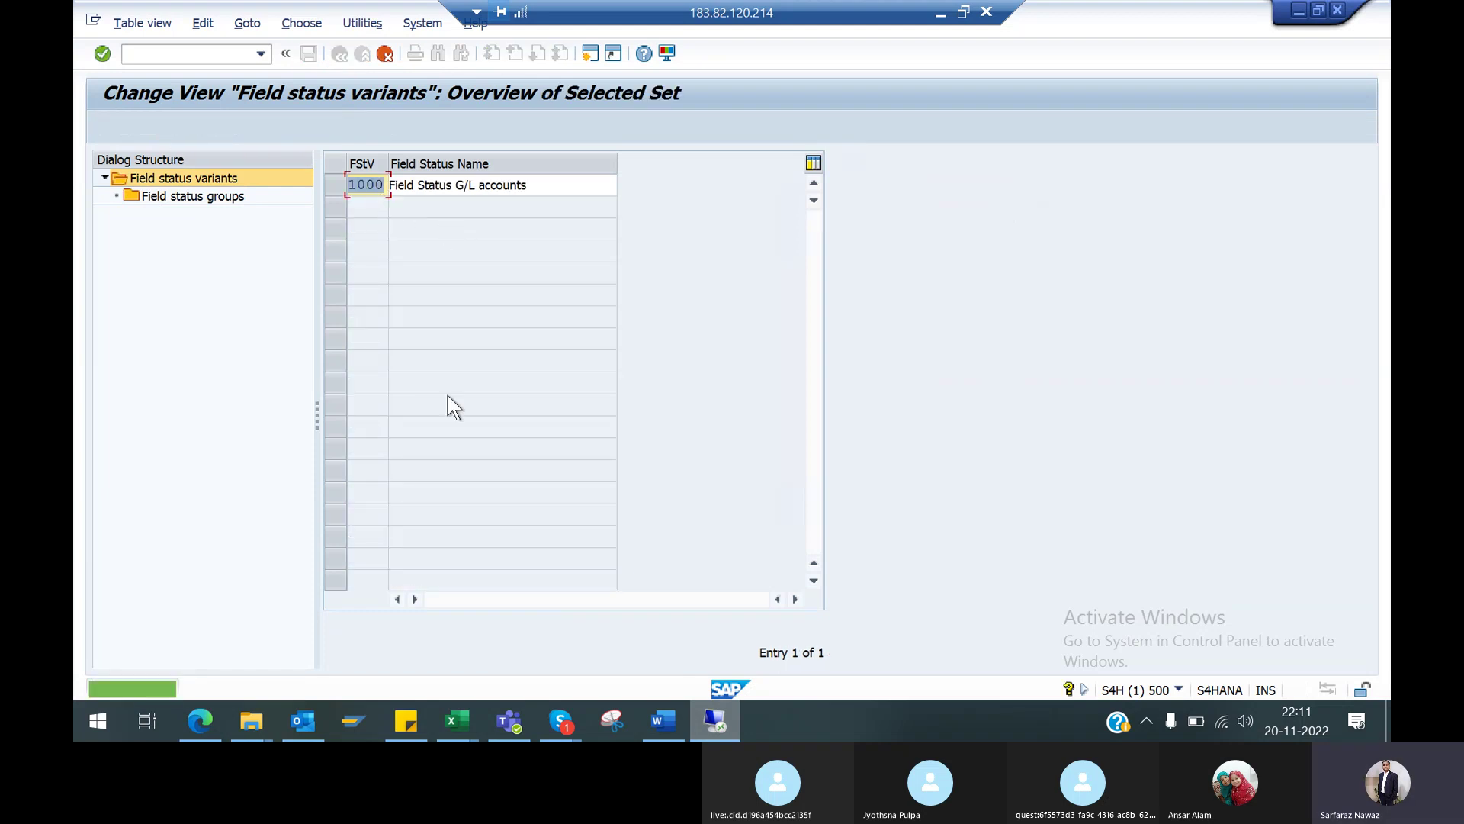
text(540)
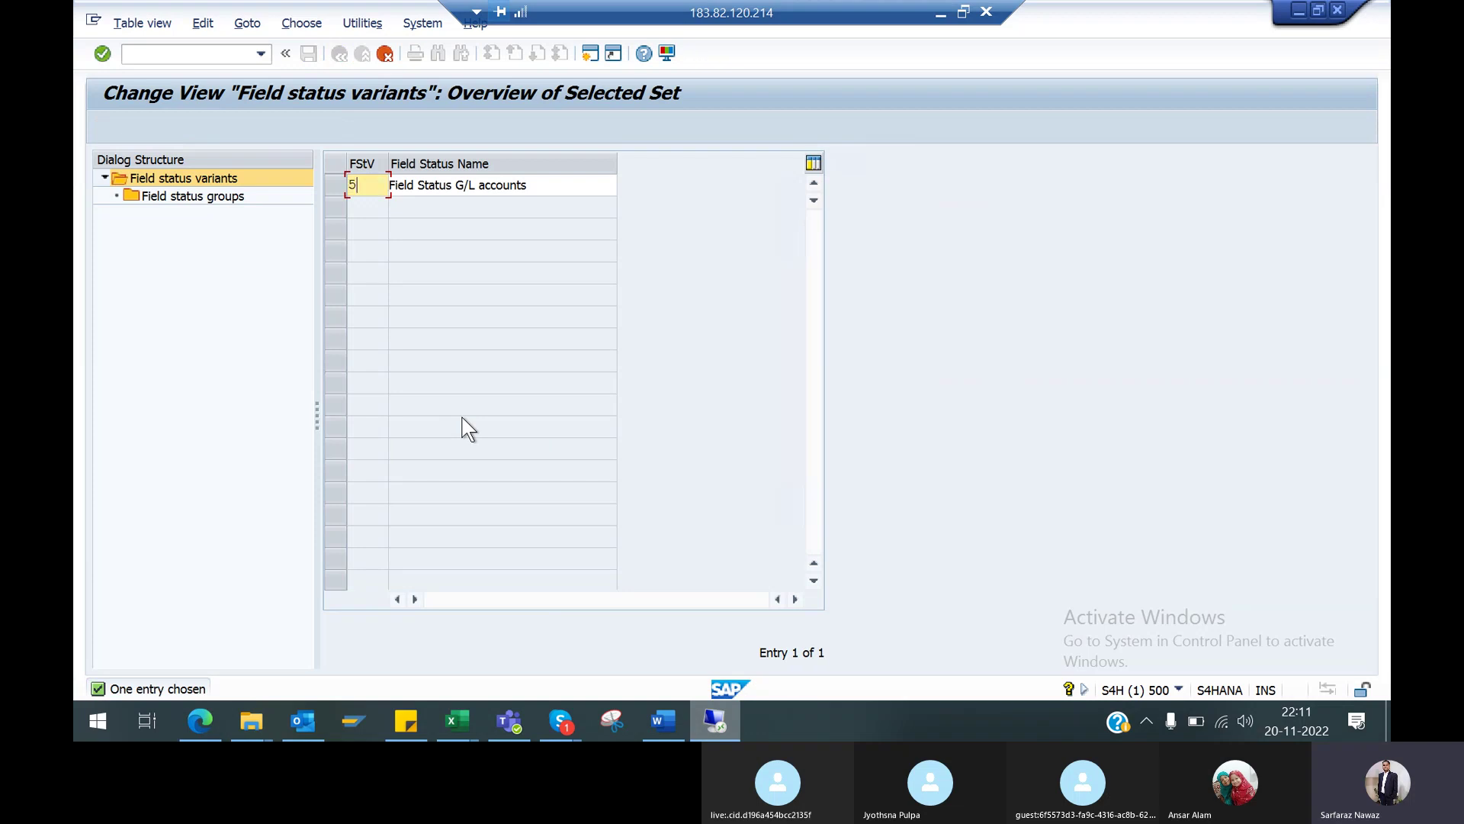
click(548, 185)
key(BackSpace)
key(BackSpace)
key(BackSpace)
key(BackSpace)
key(BackSpace)
key(BackSpace)
key(BackSpace)
key(BackSpace)
key(BackSpace)
key(BackSpace)
key(BackSpace)
key(BackSpace)
key(BackSpace)
key(BackSpace)
key(BackSpace)
key(BackSpace)
key(BackSpace)
key(BackSpace)
key(BackSpace)
key(BackSpace)
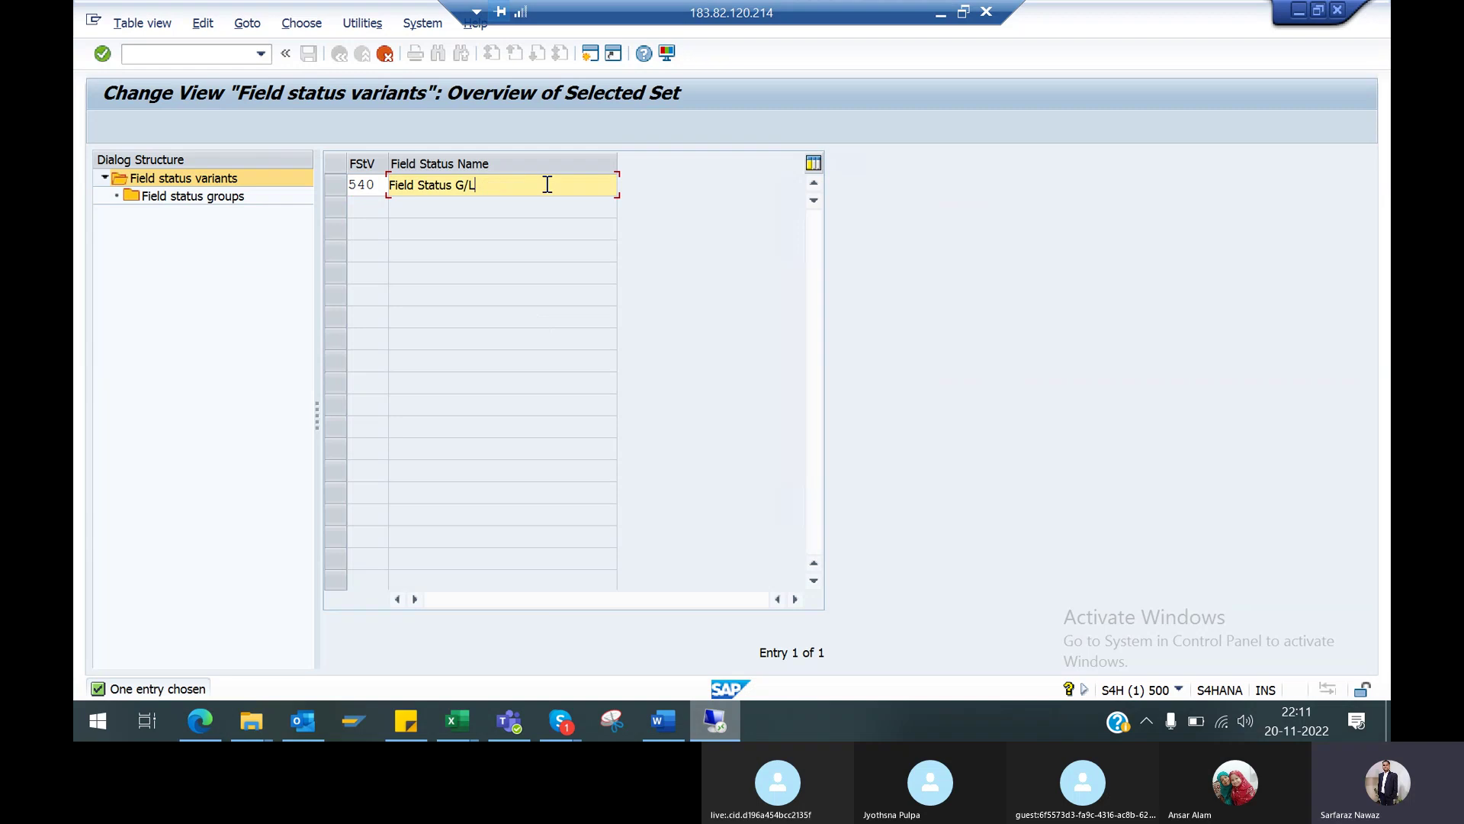
text(KHD F)
key(Return)
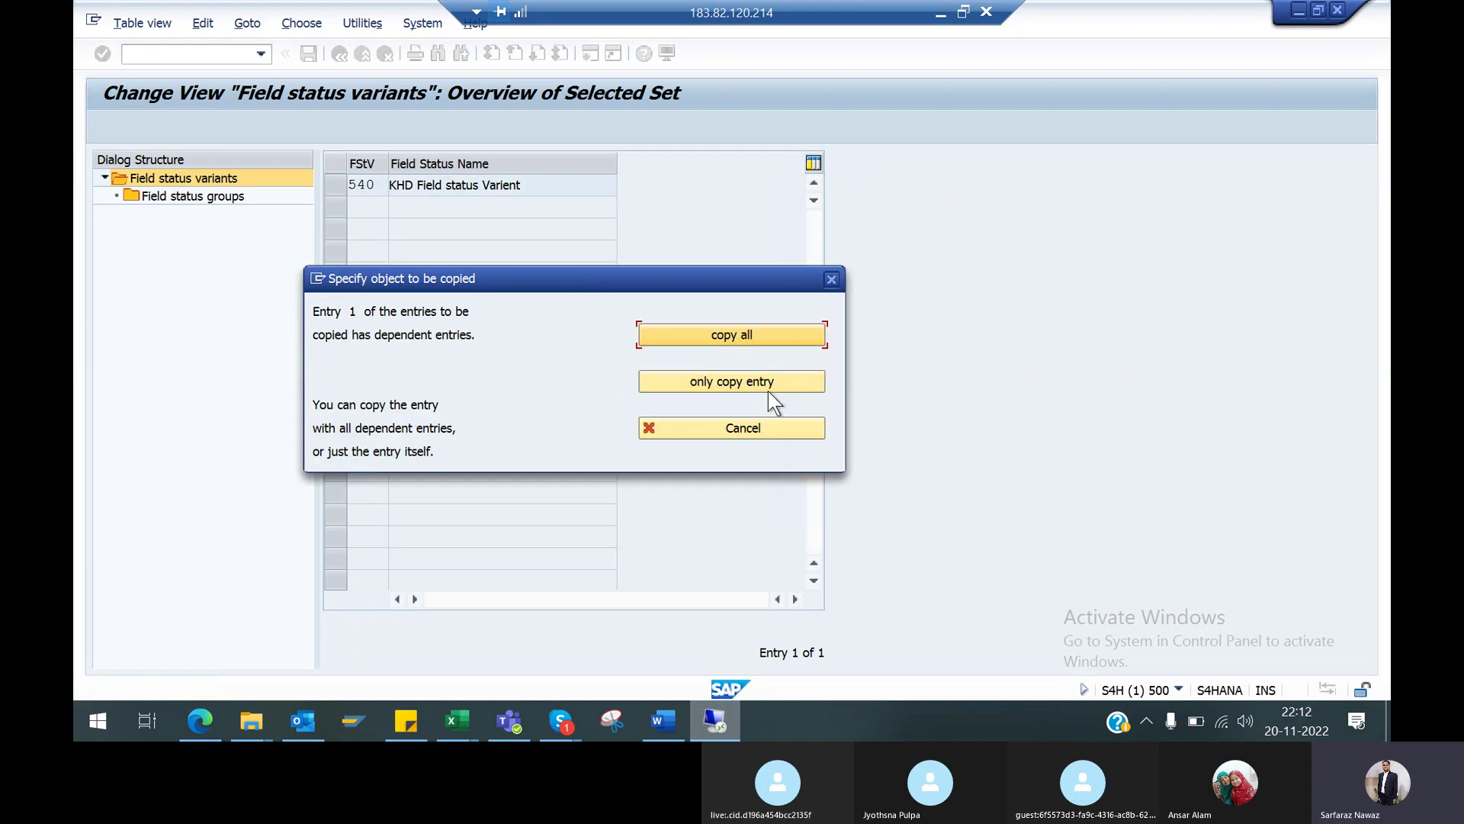
click(722, 344)
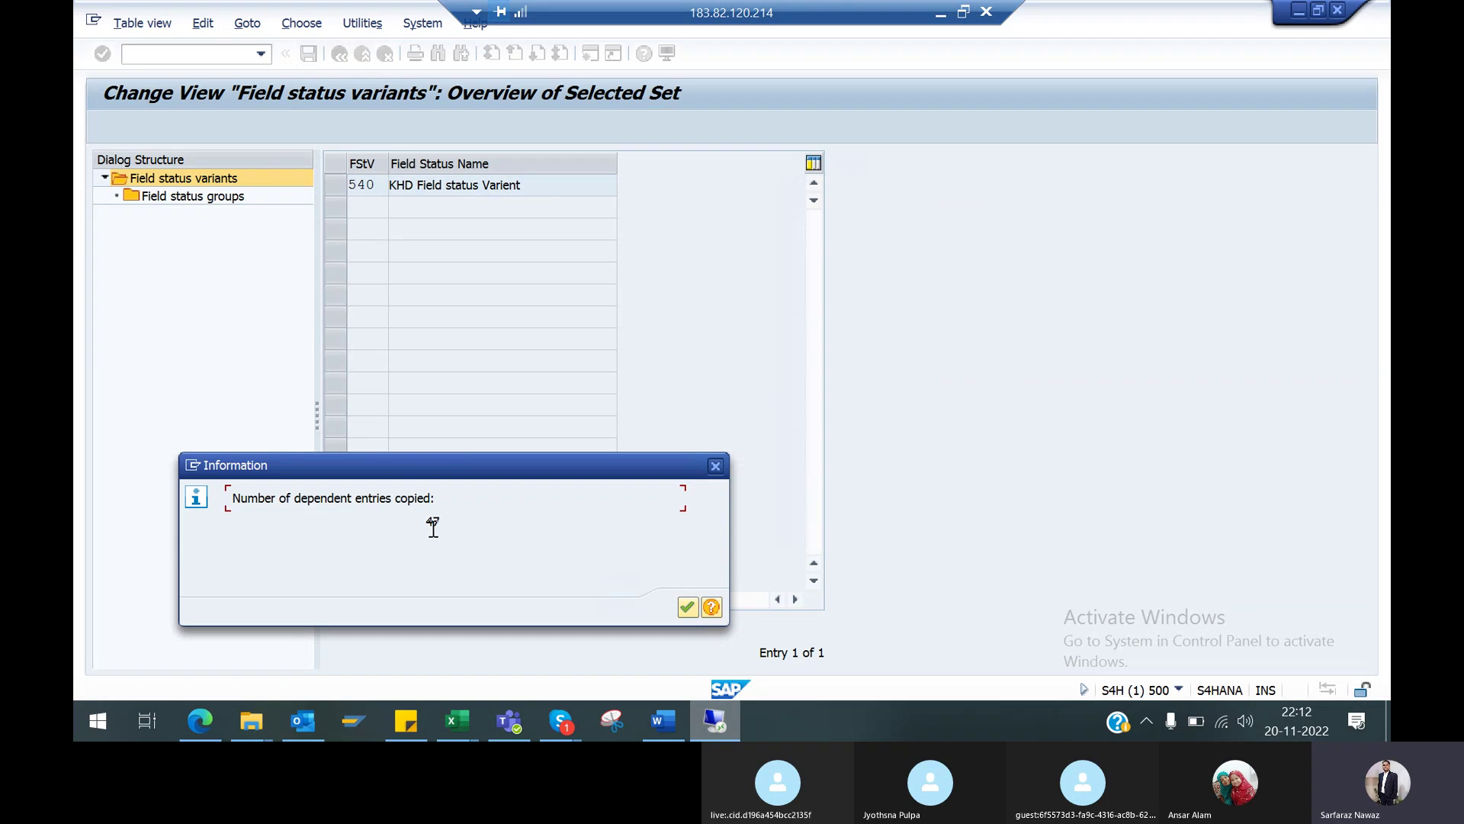
click(687, 607)
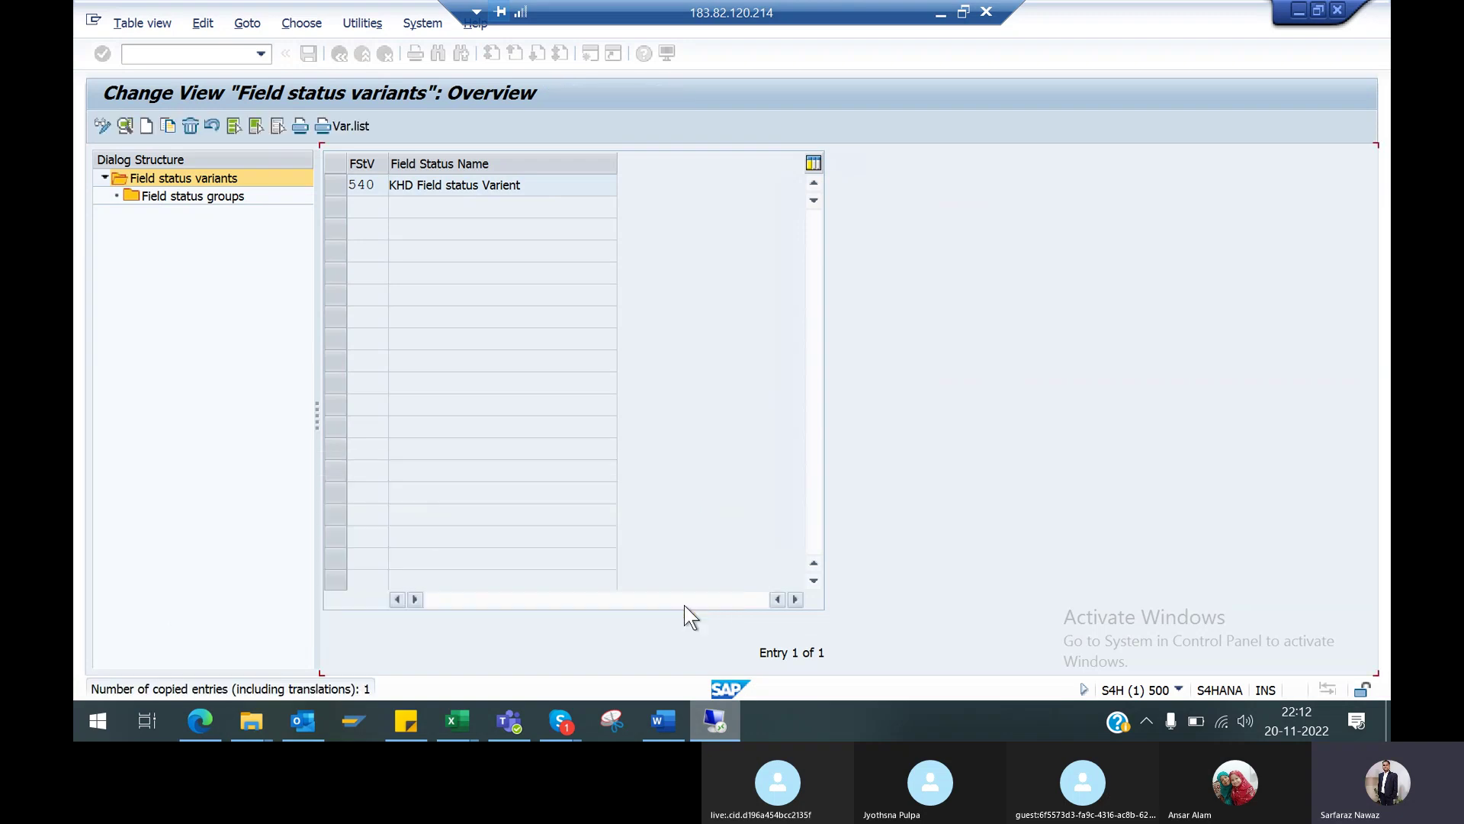
Open the field status groups of variant 540 and review the copied groups
click(338, 185)
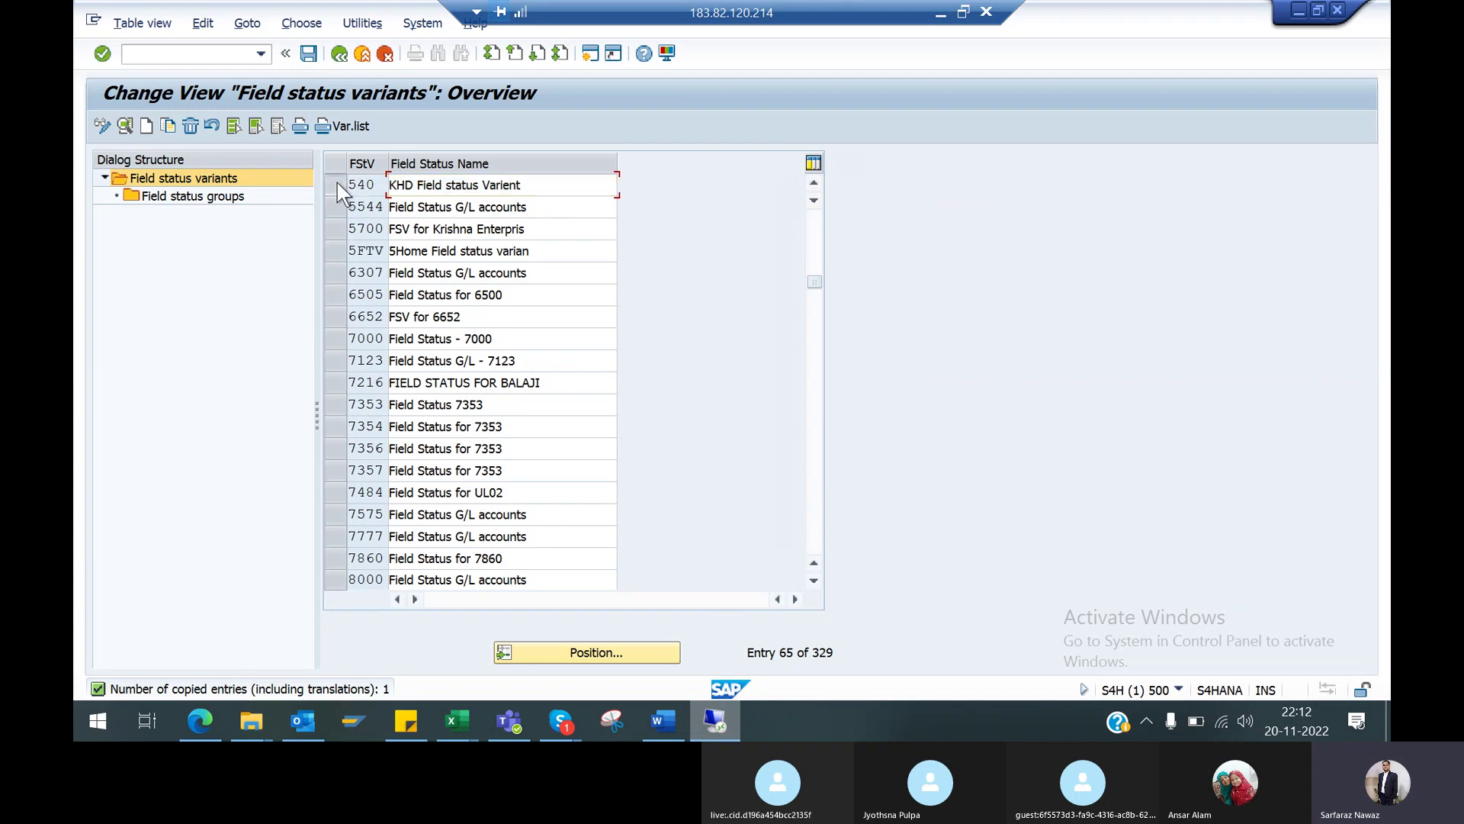
click(223, 196)
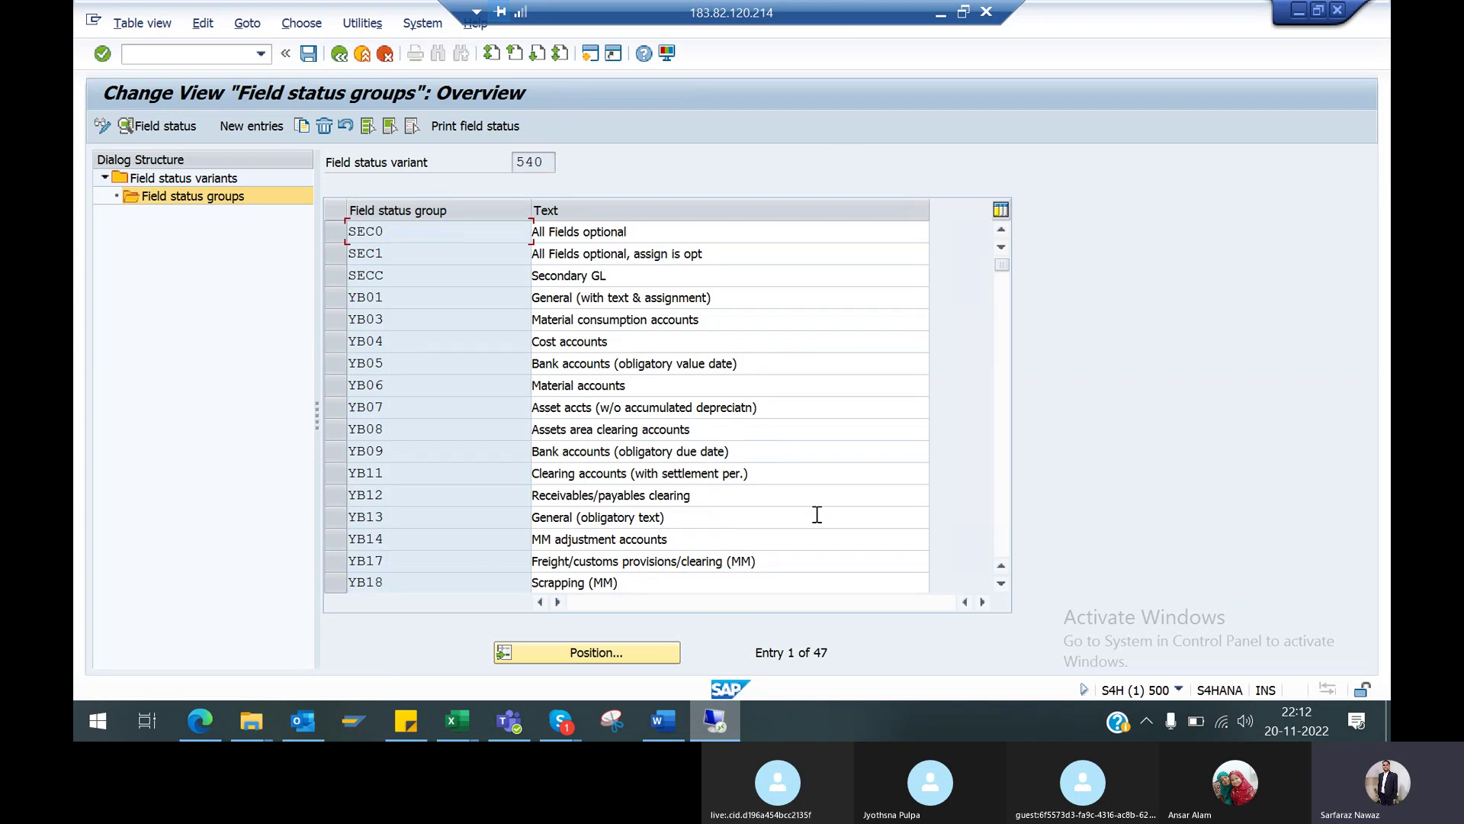
scroll(999, 522, down, 10)
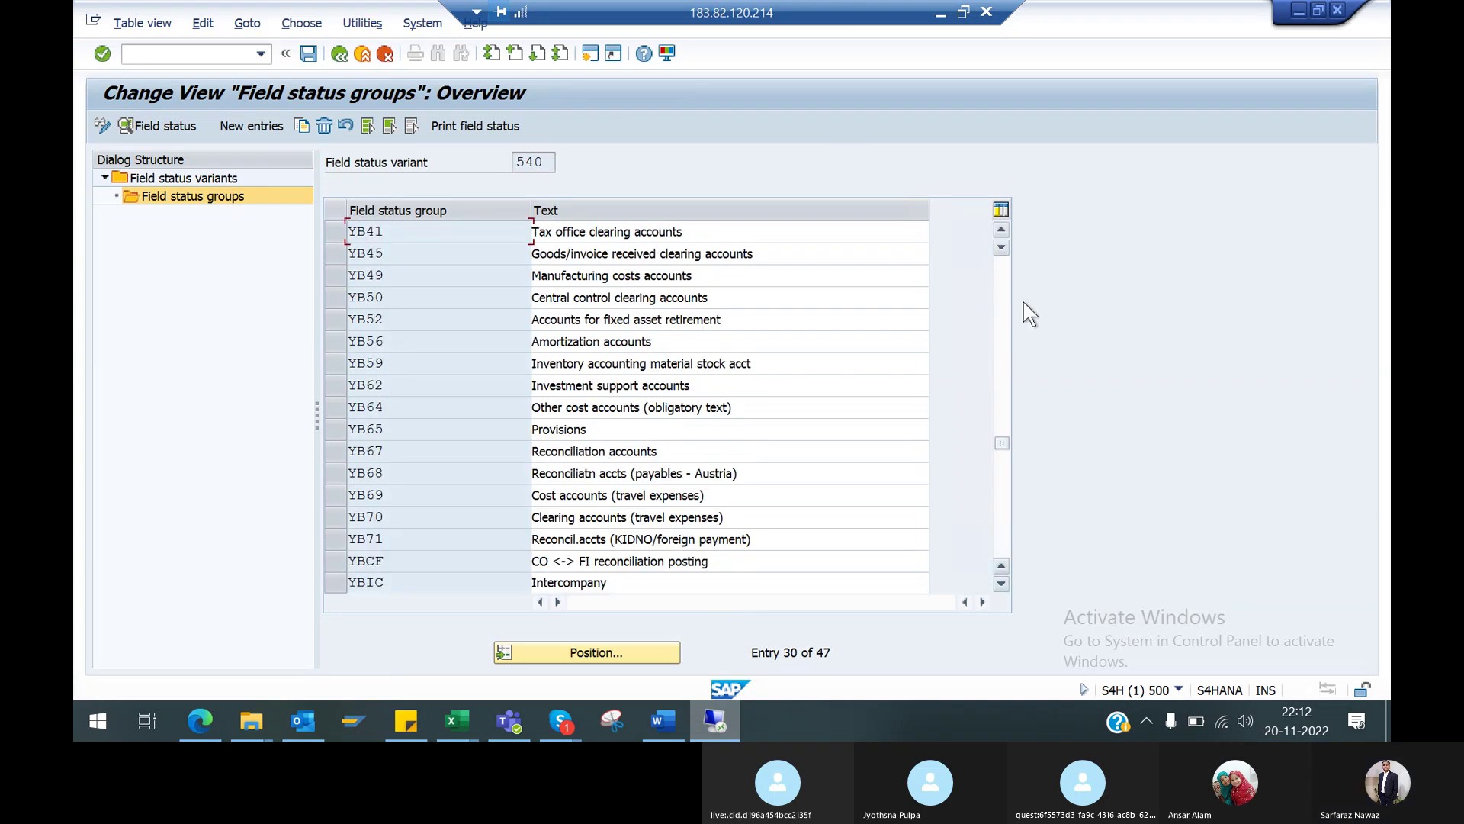
scroll(999, 267, up, 10)
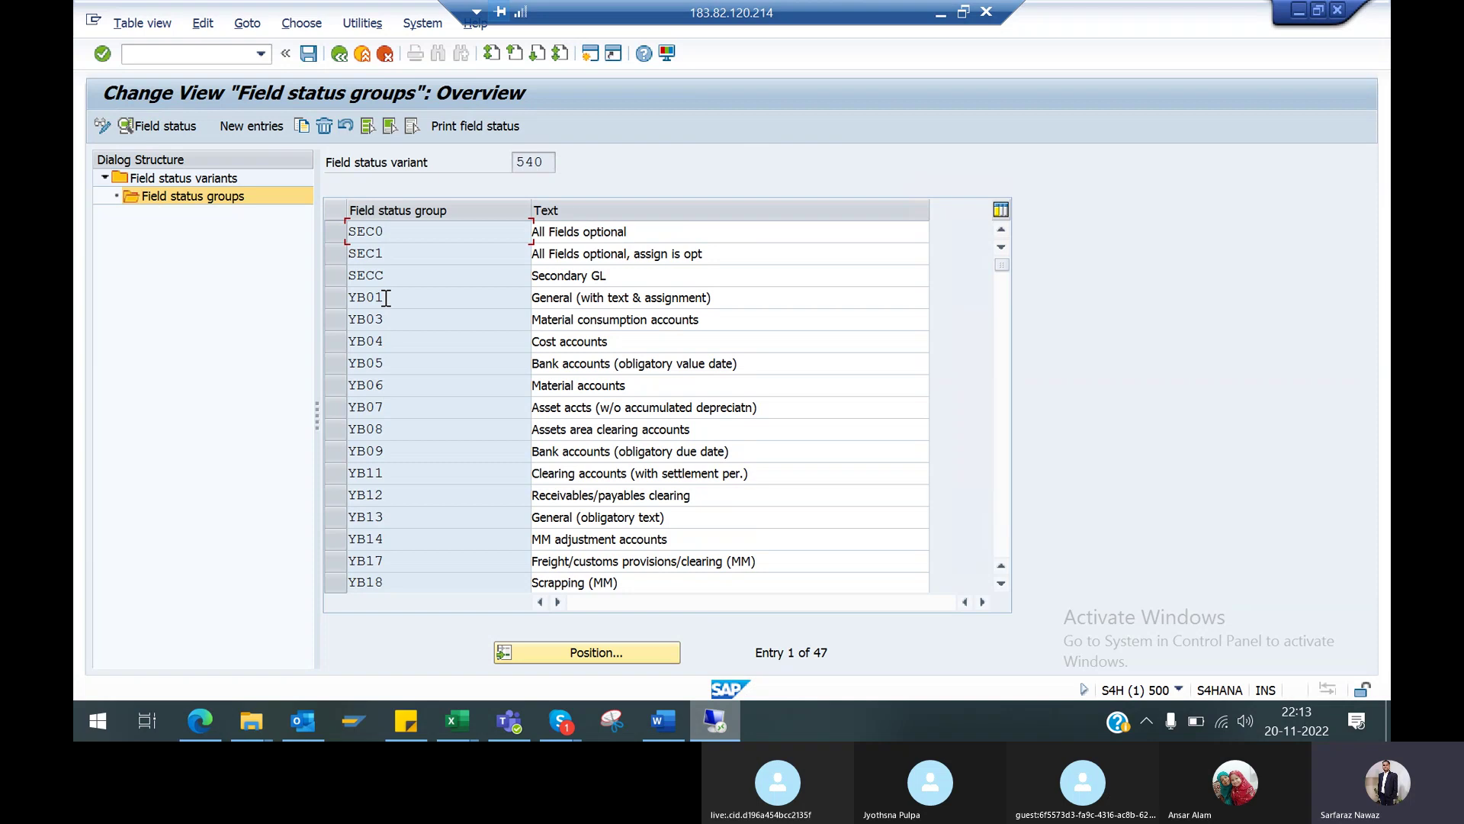
Save field status variant 540 in customizing request S4HK904733 and return to the implementation guide
click(307, 57)
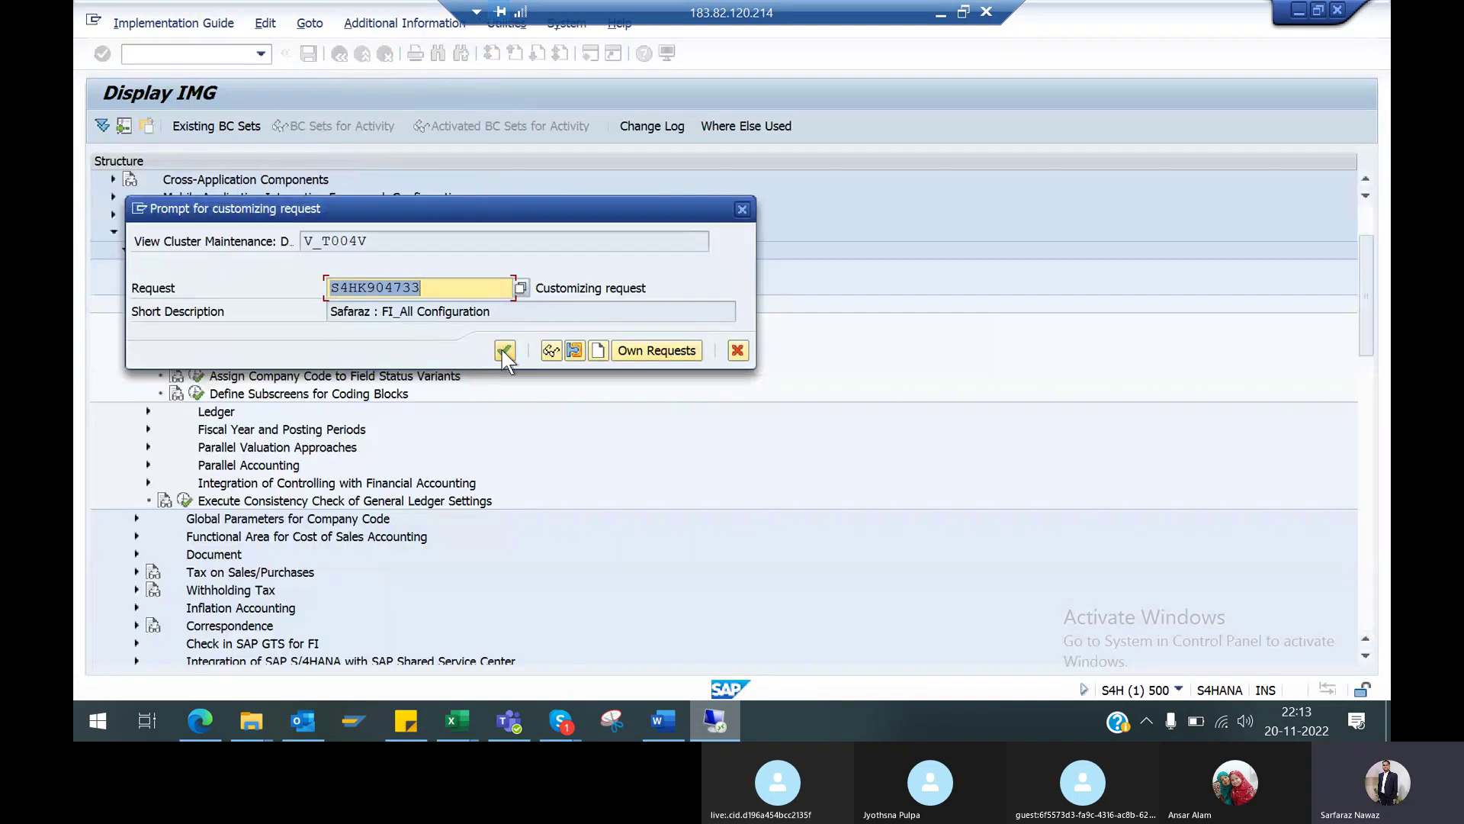
click(504, 352)
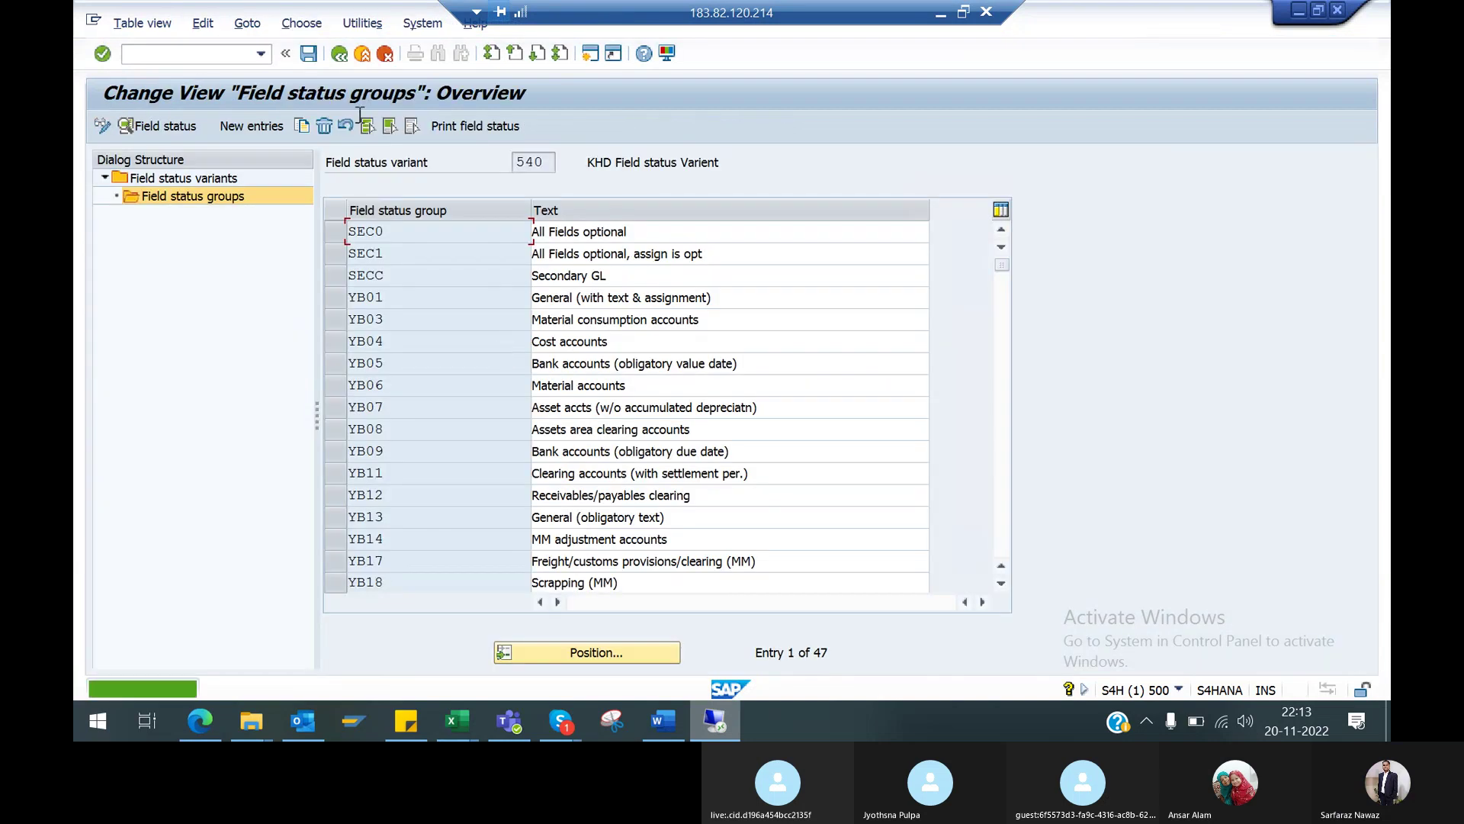
click(336, 54)
click(338, 55)
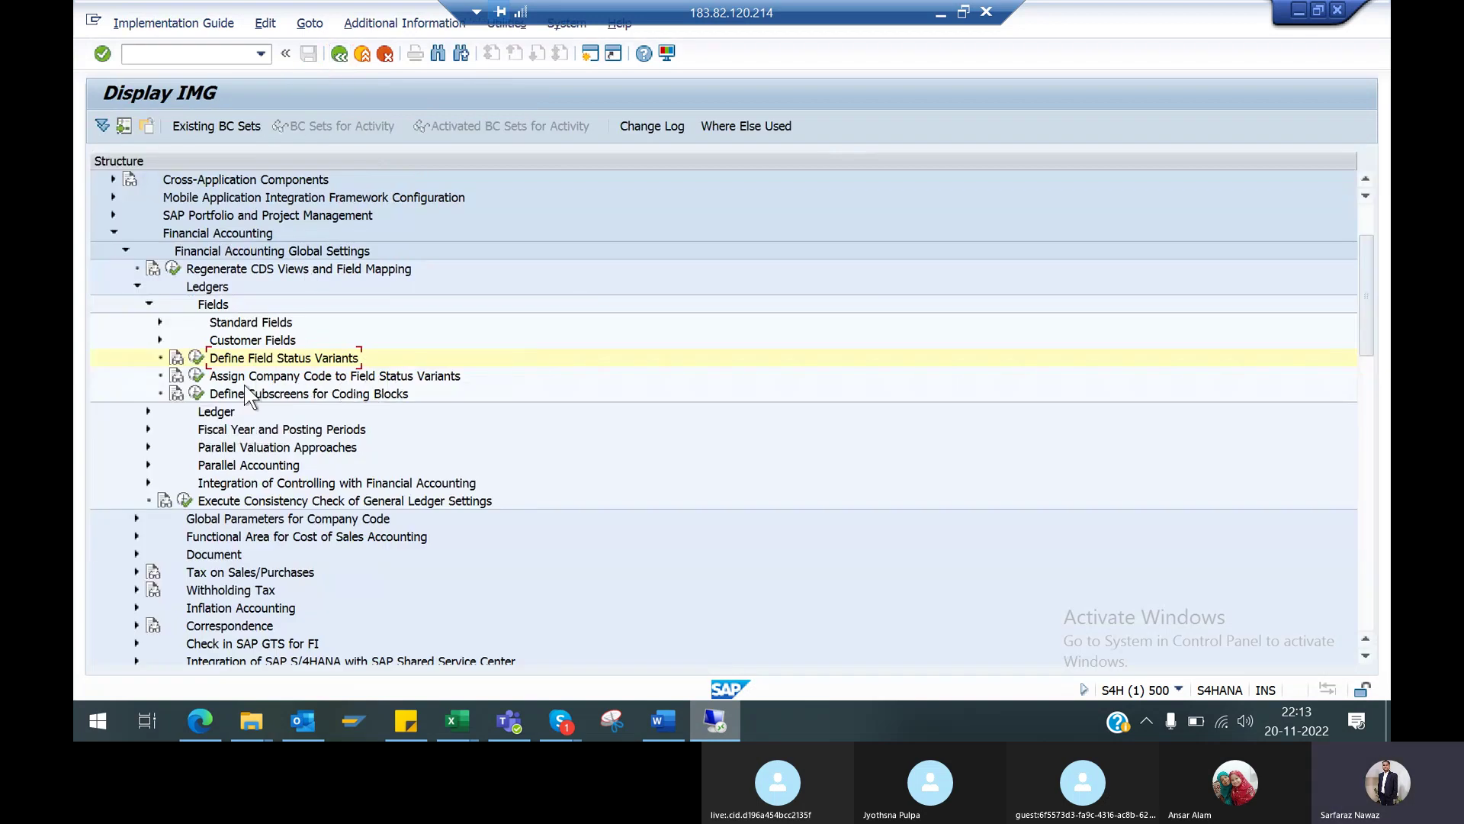
Open the assignment of company codes to field status variants and assign variant 540 to company code 540
click(196, 376)
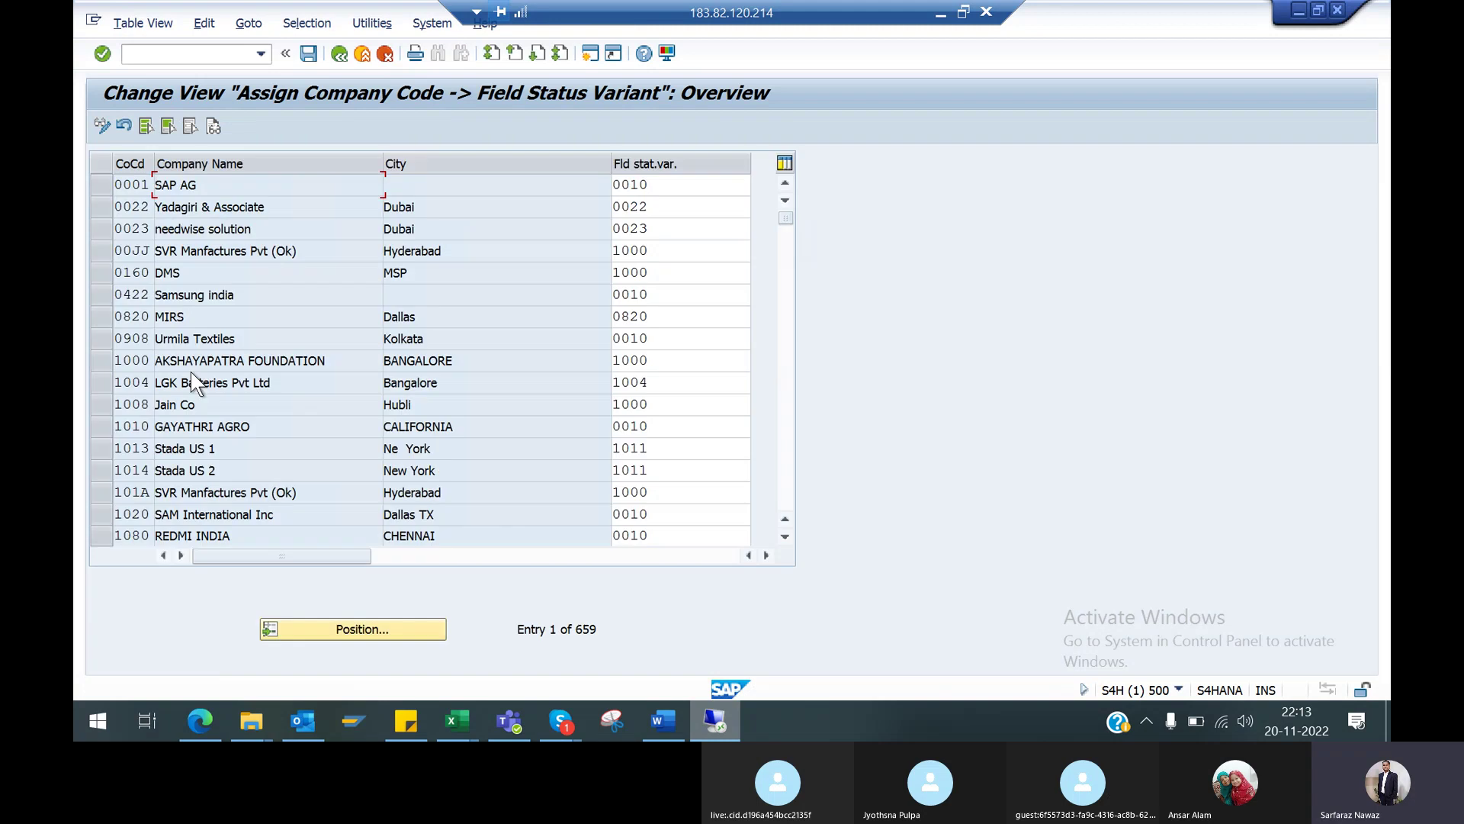
click(347, 636)
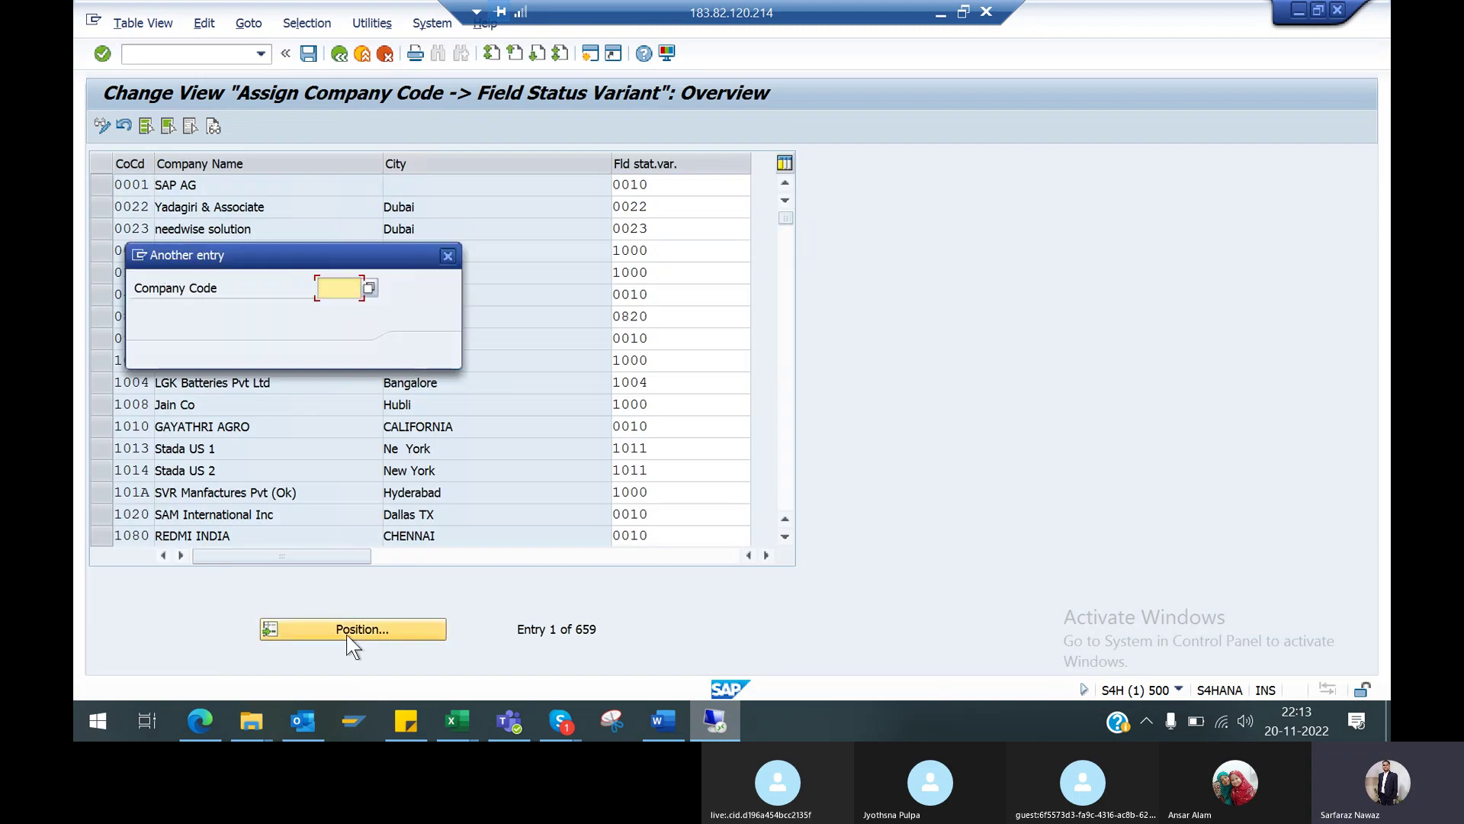
text(540)
key(Return)
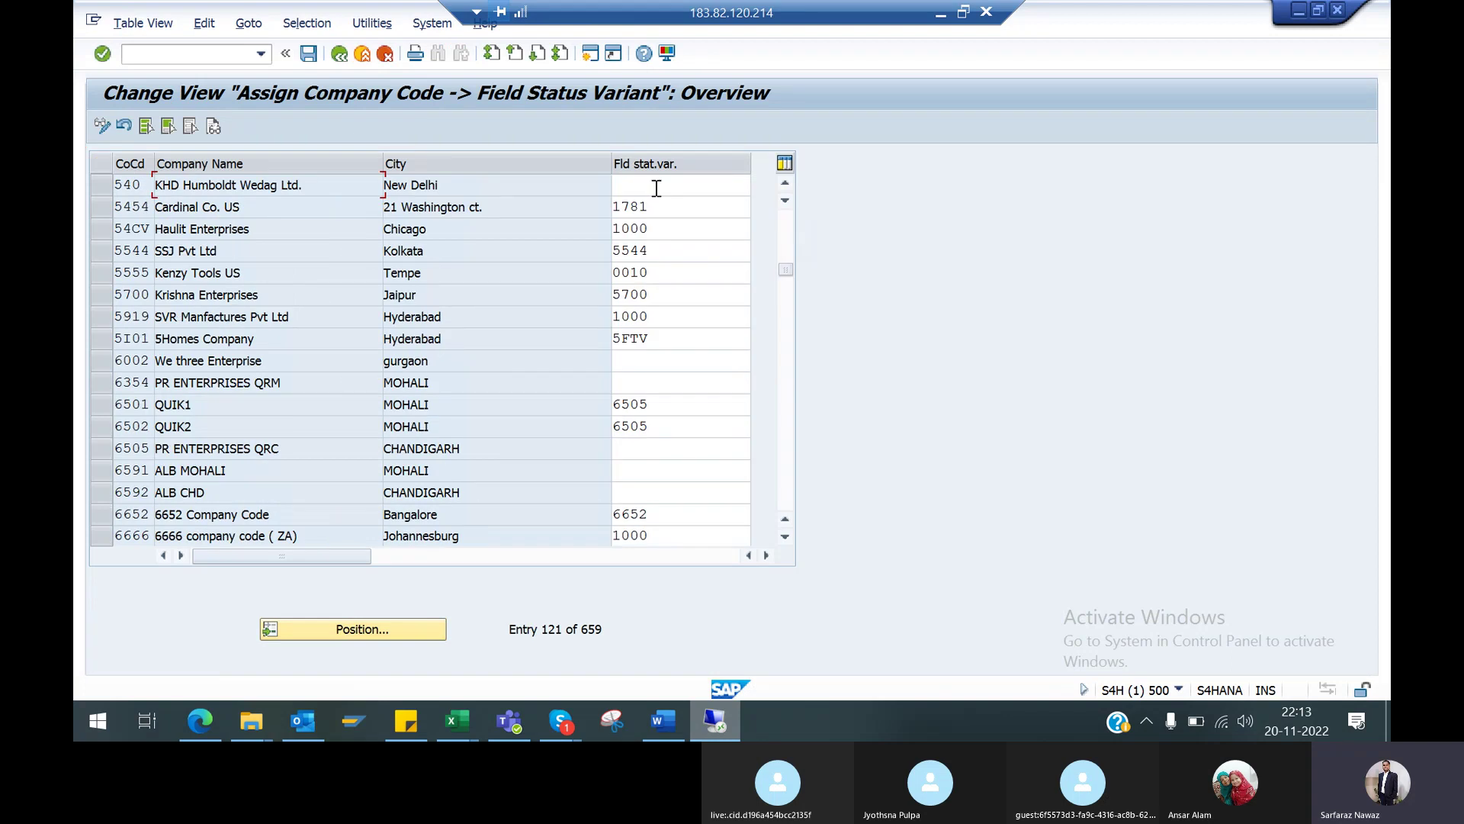
click(656, 187)
text(540)
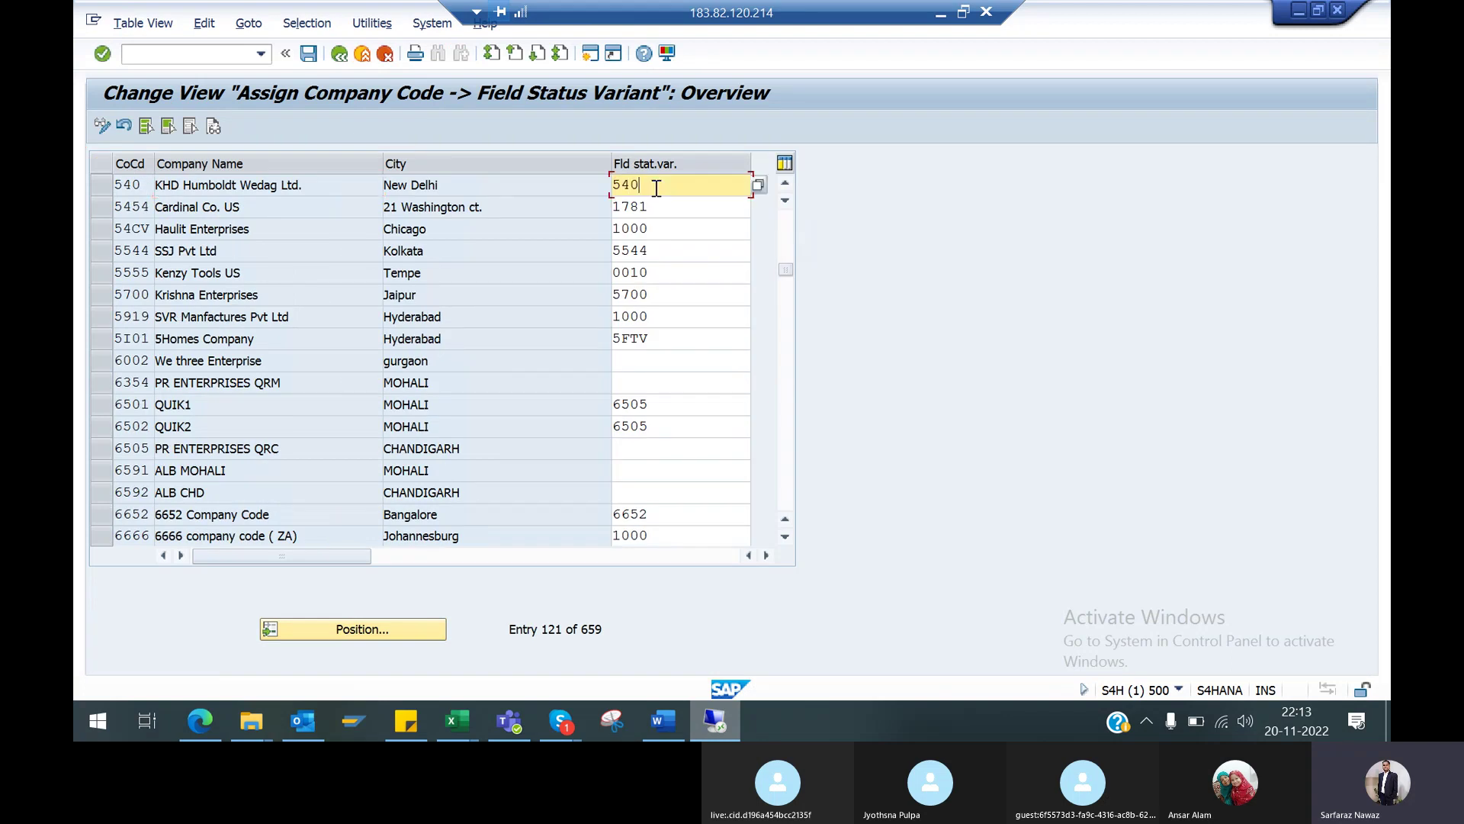
Save the company code assignment in customizing request S4HK904733 and return to the implementation guide
click(309, 54)
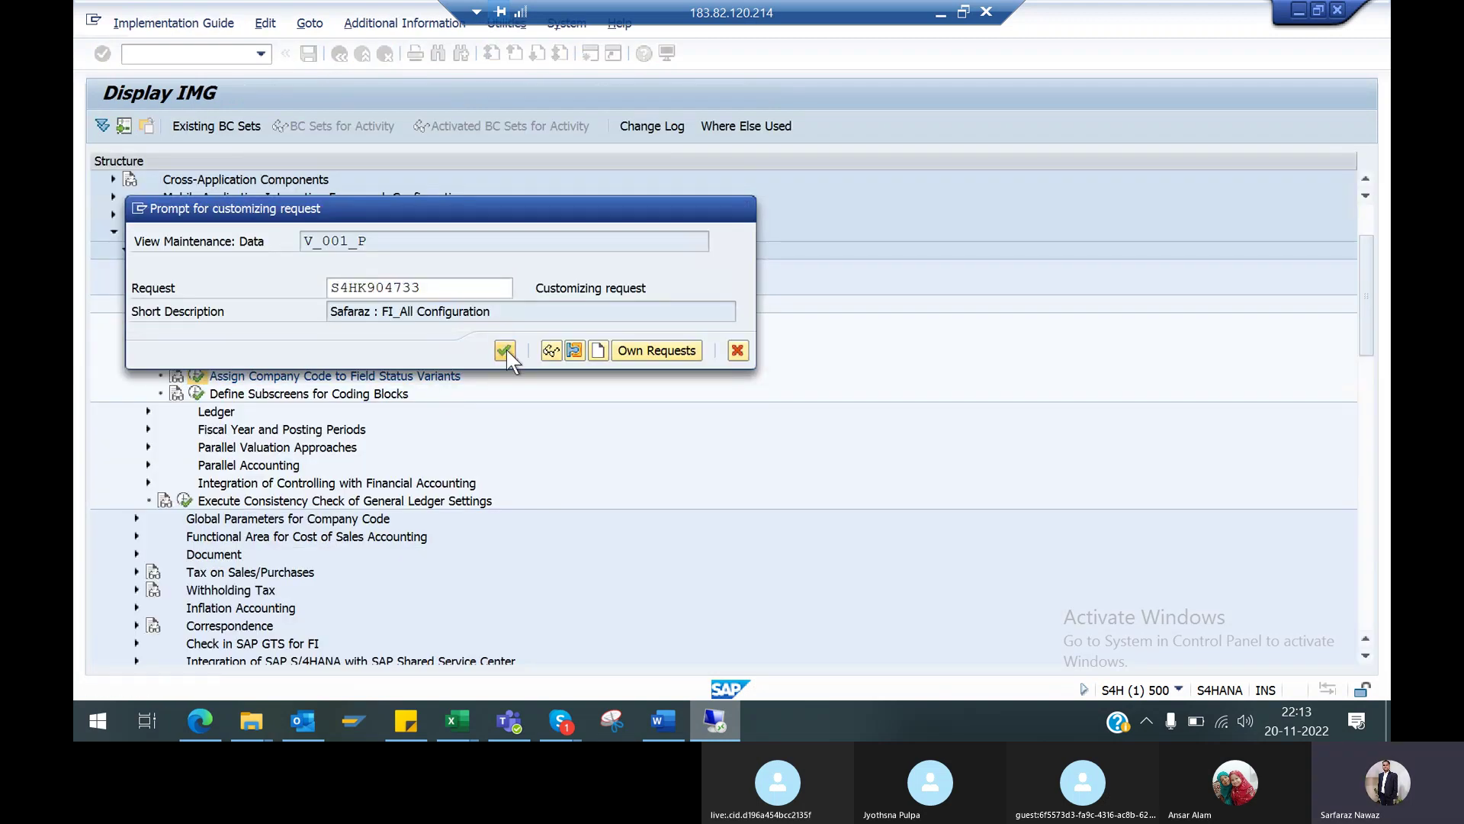
click(505, 350)
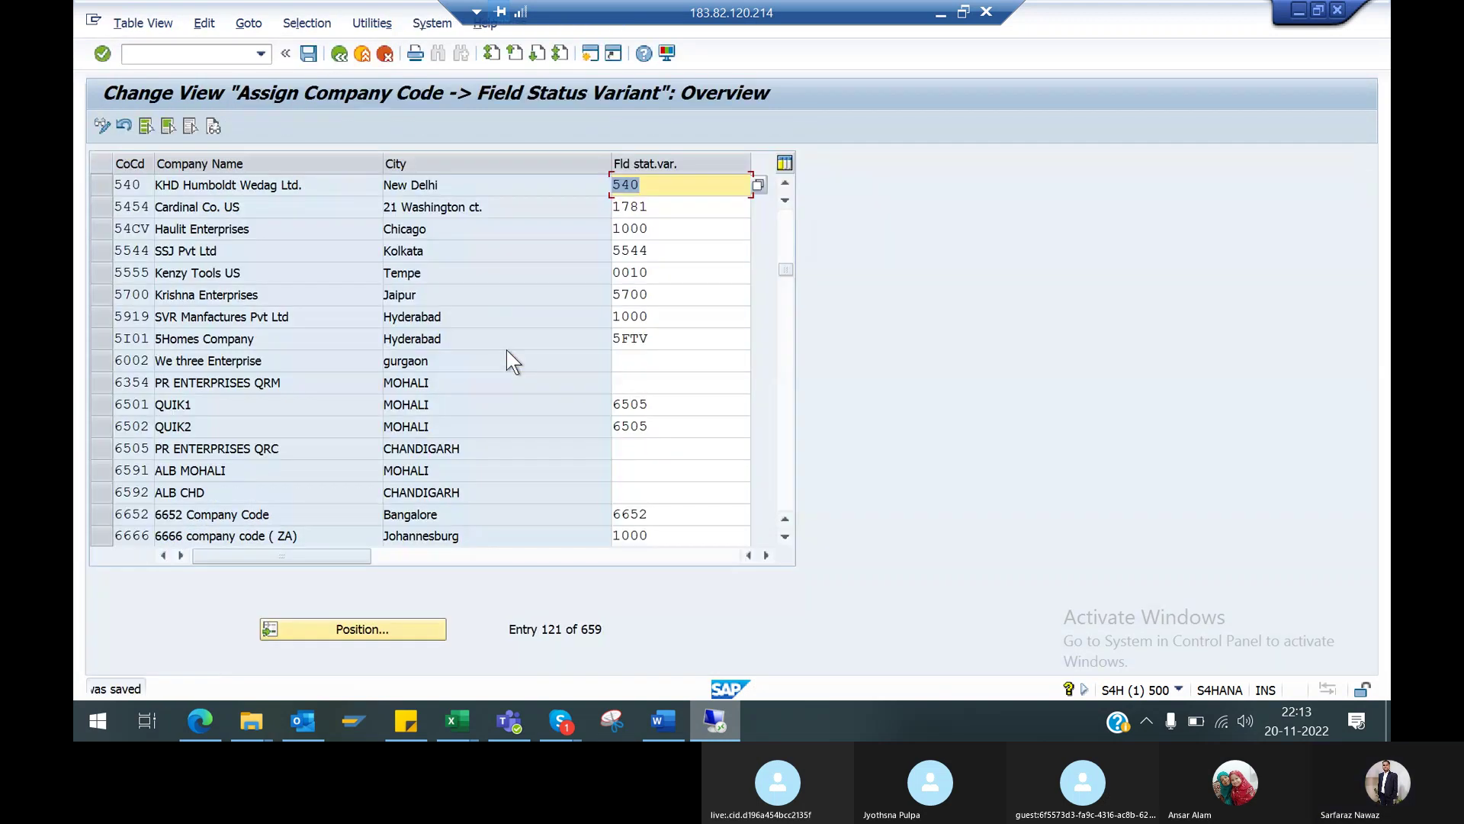
click(339, 54)
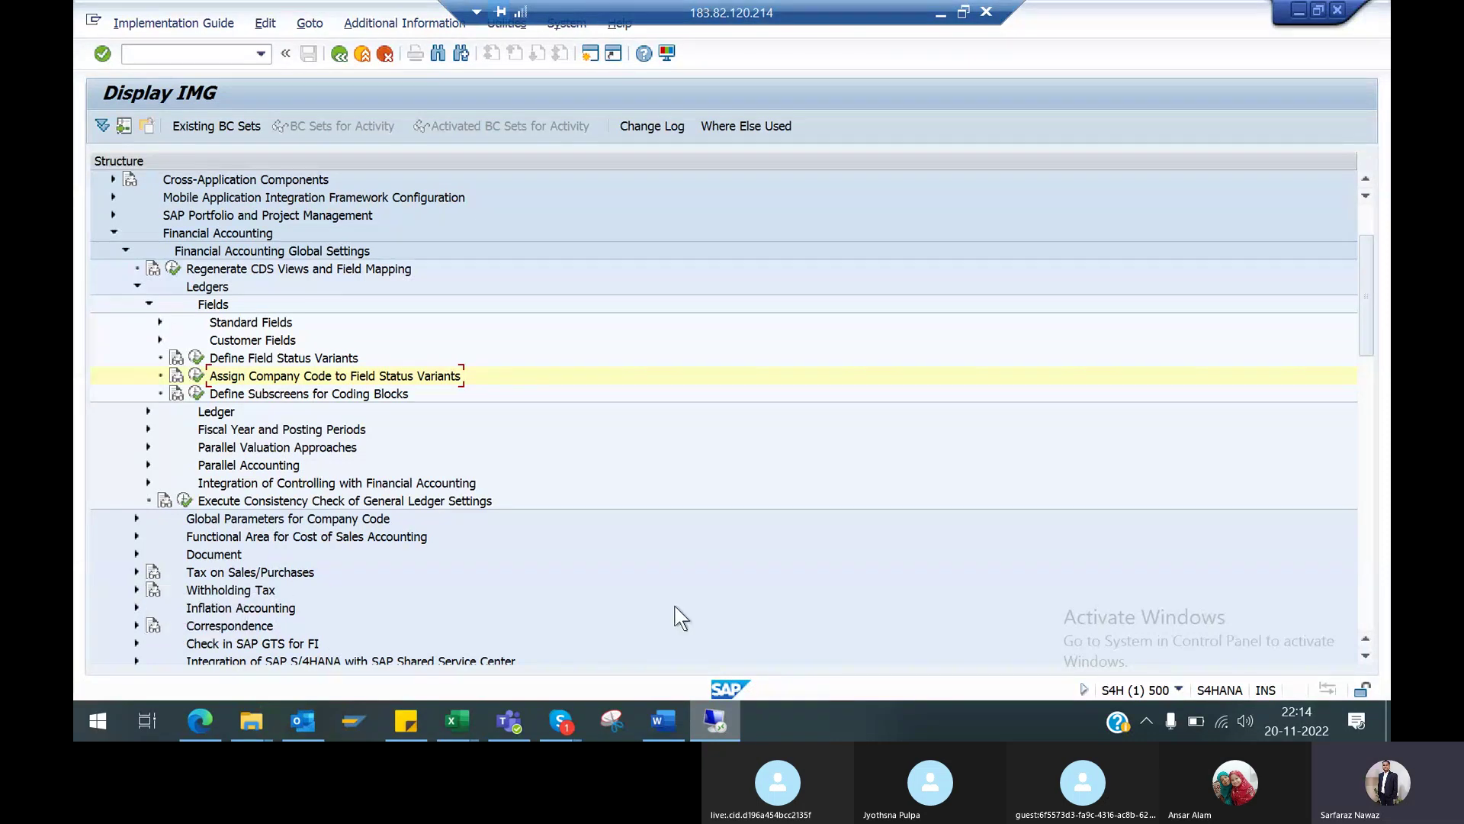
Open the Define Document Types activity within the Document settings of Financial Accounting Global Settings and select document type AB
click(1365, 656)
click(1365, 656)
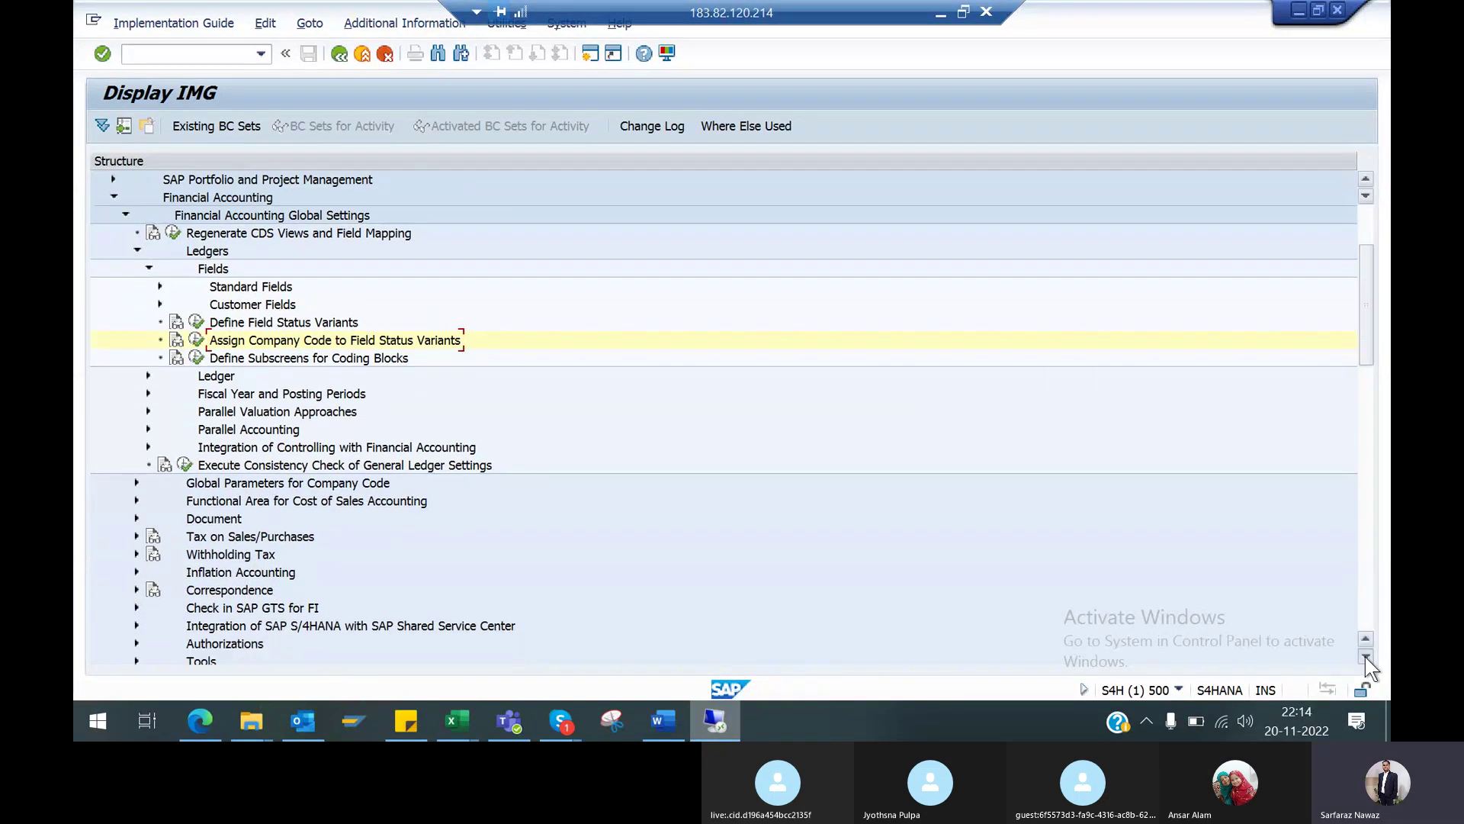
click(1365, 656)
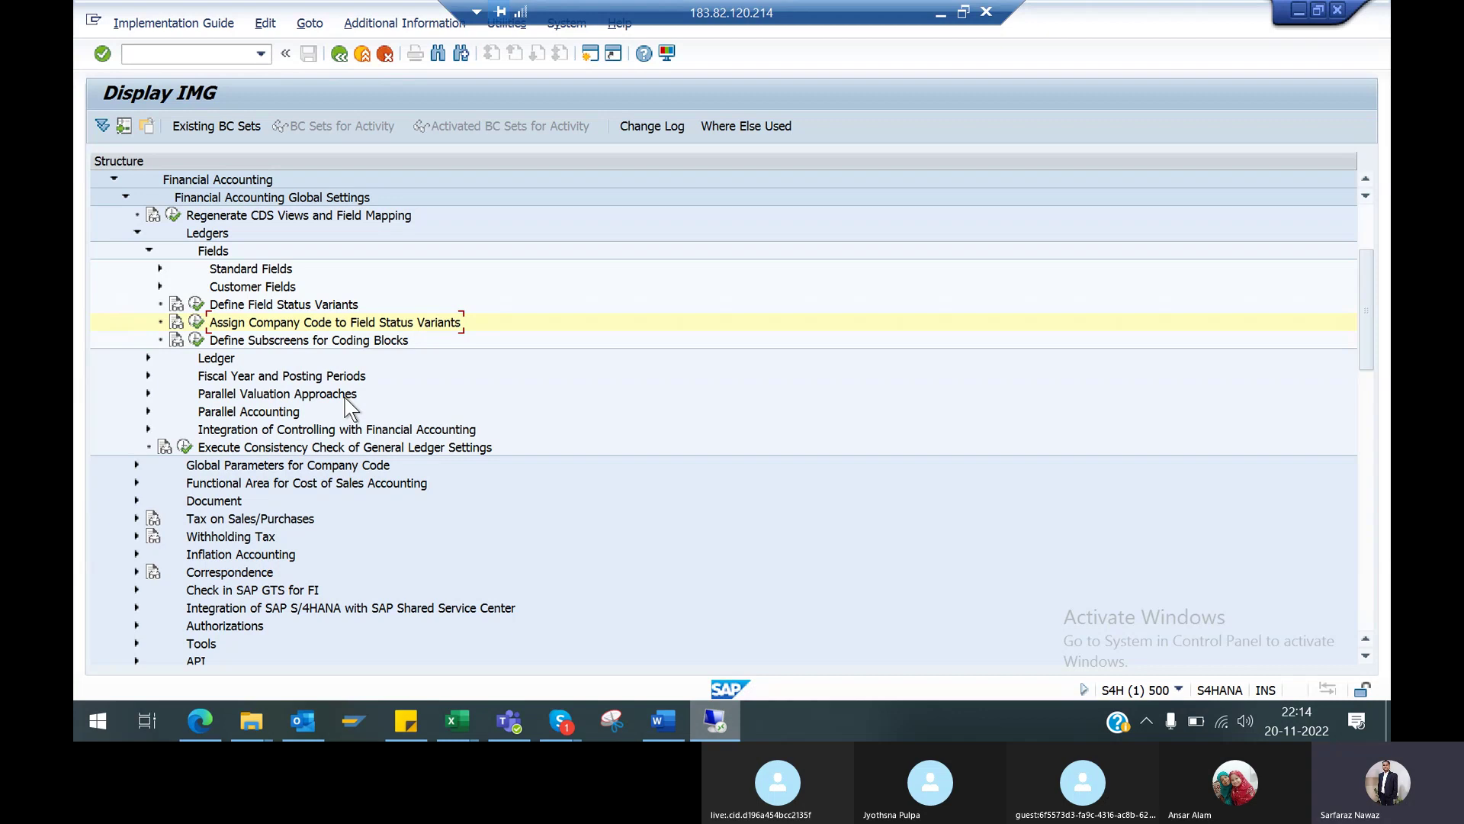
click(135, 500)
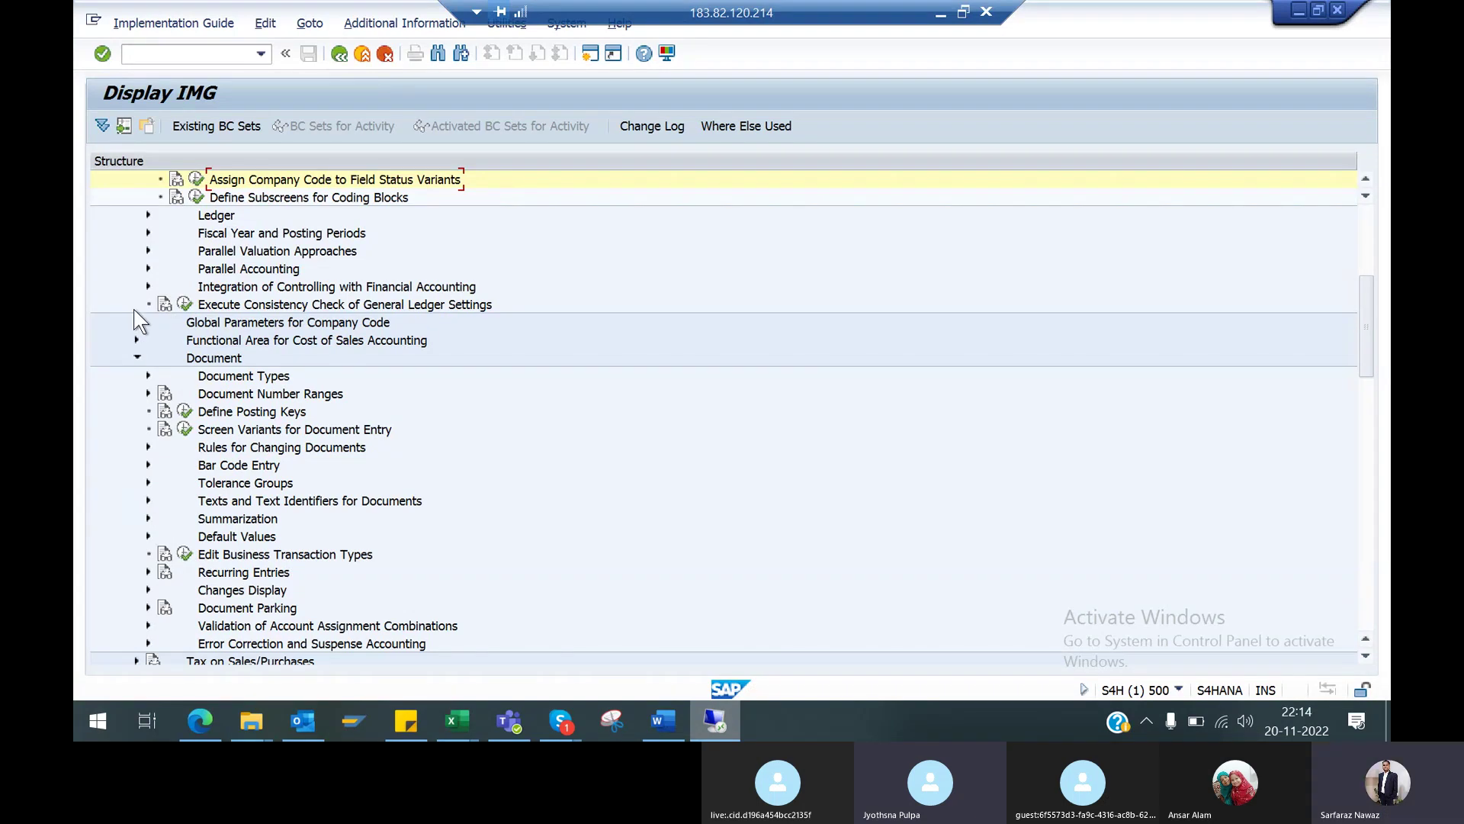
click(149, 376)
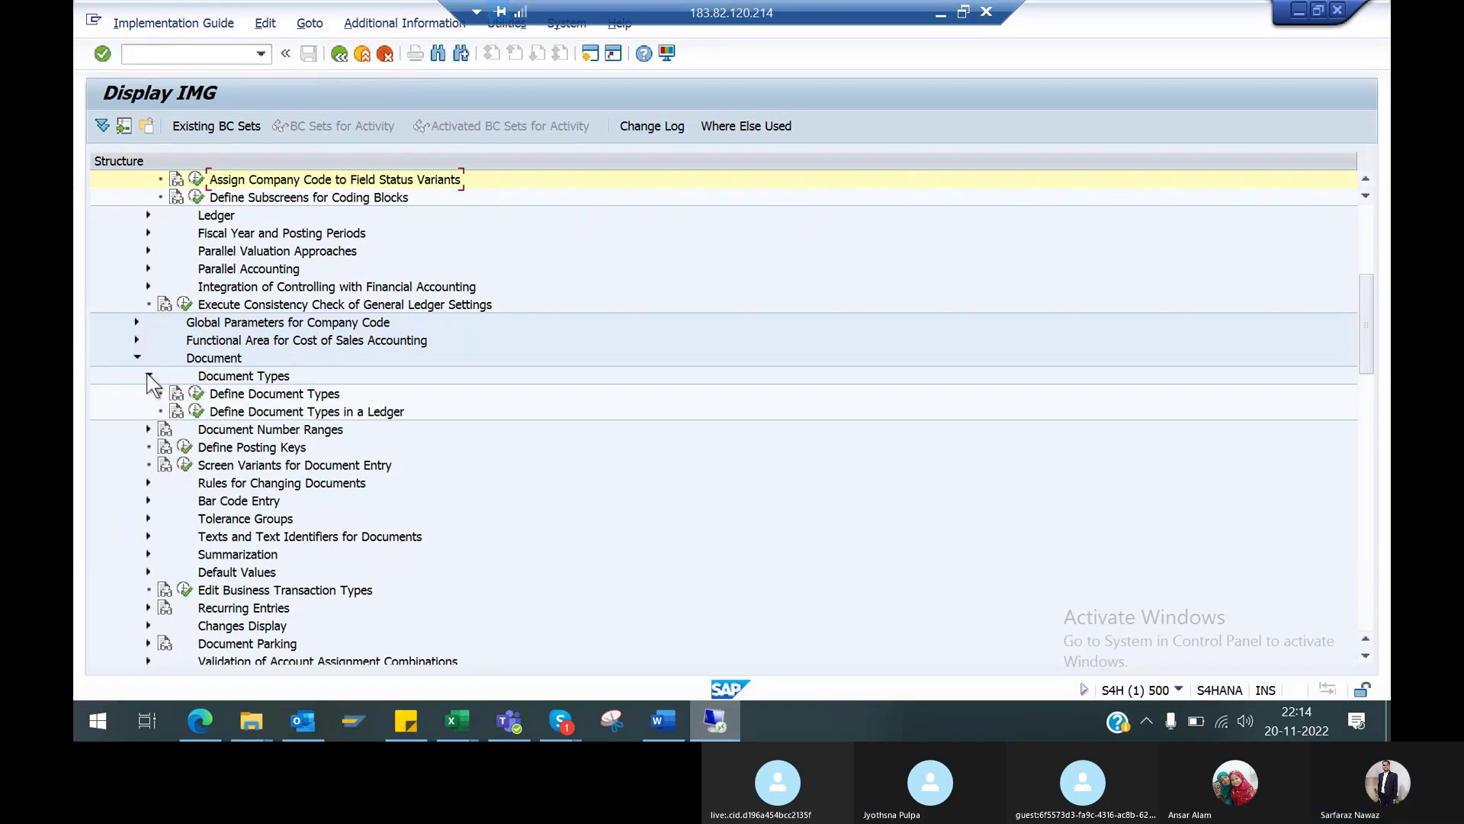
click(196, 394)
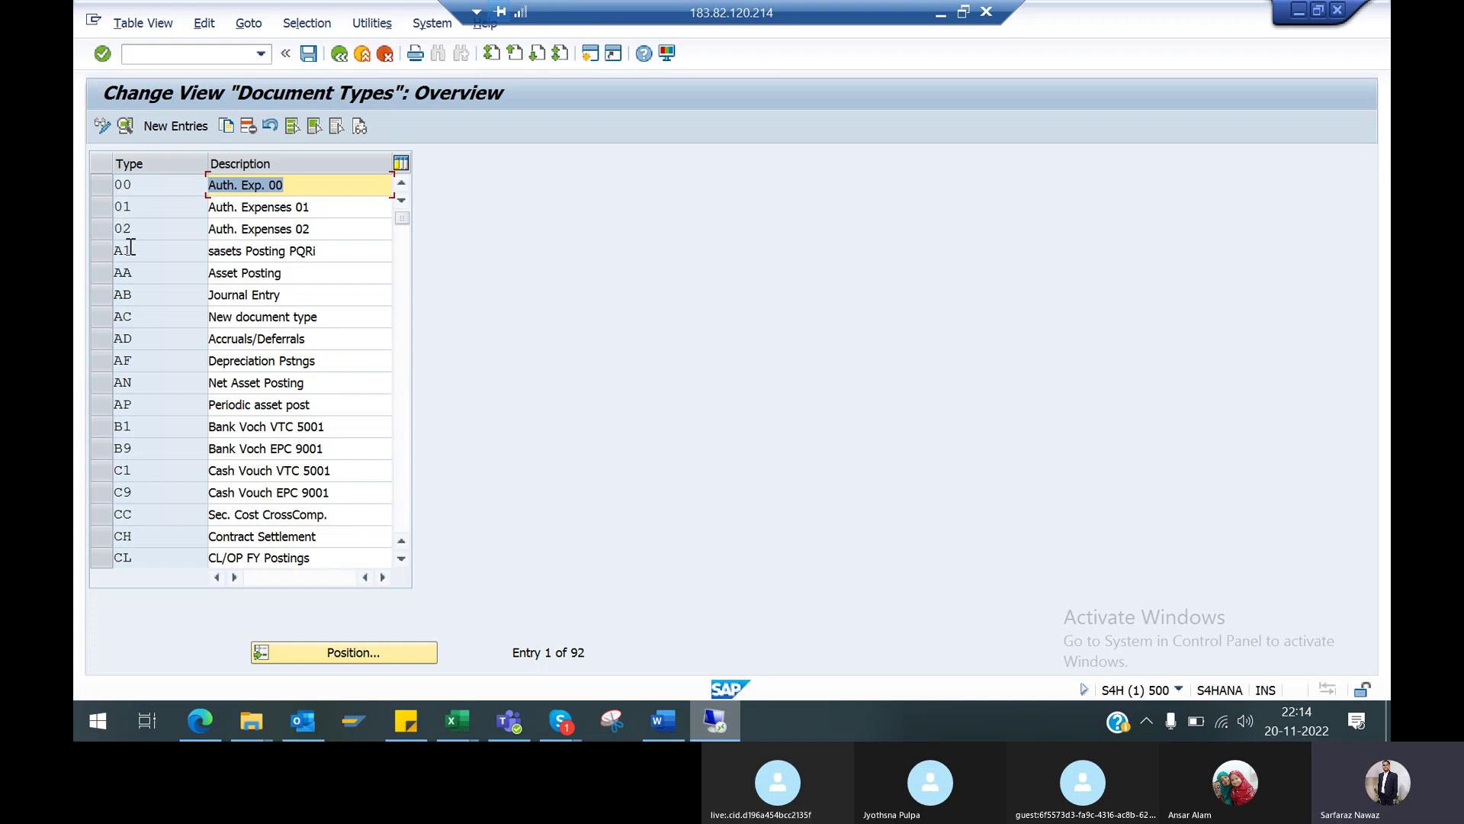
click(149, 294)
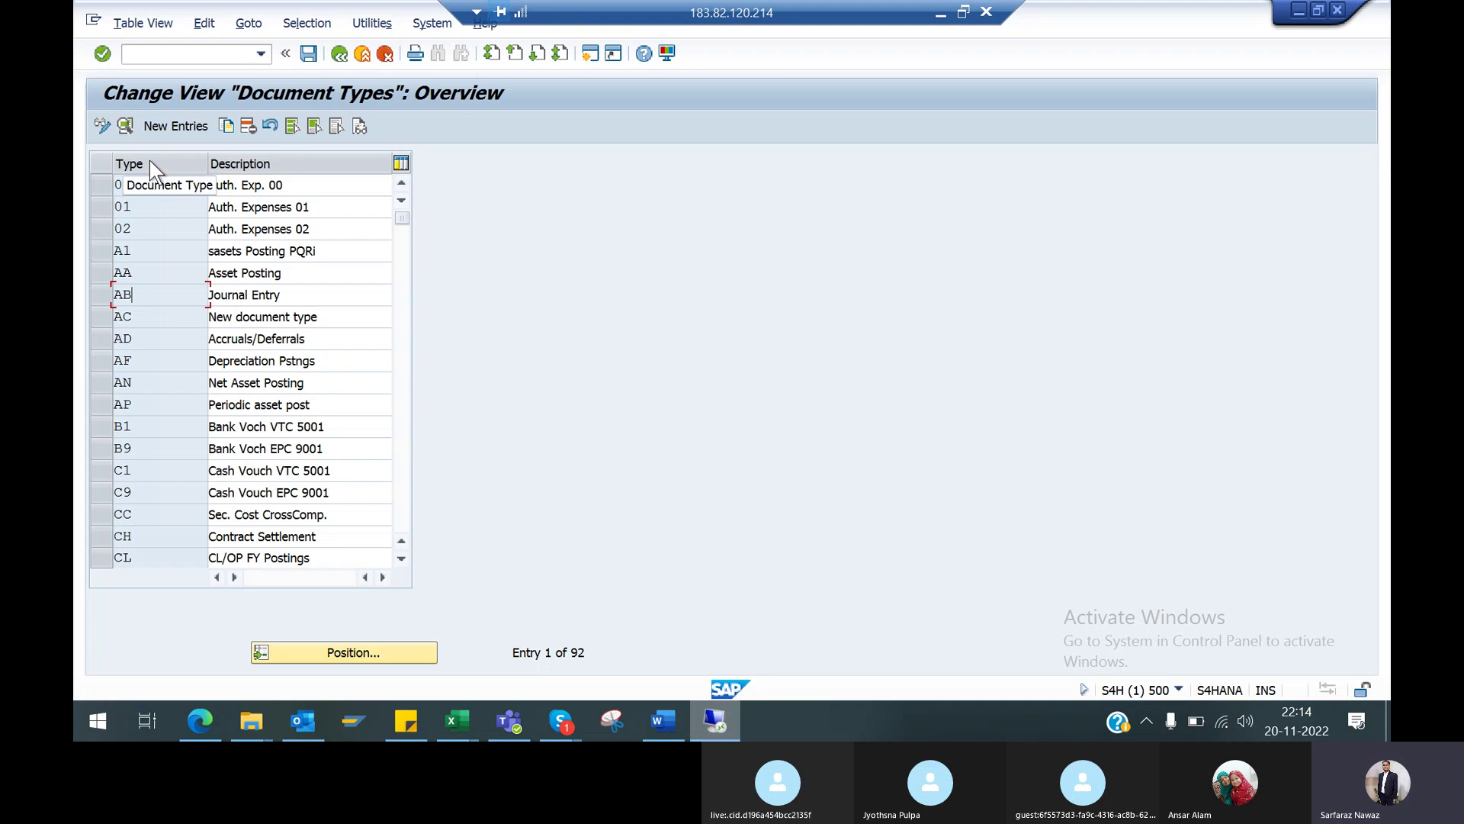
Look through the document types list from Asset Posting and Journal Entry to the last entries
click(169, 283)
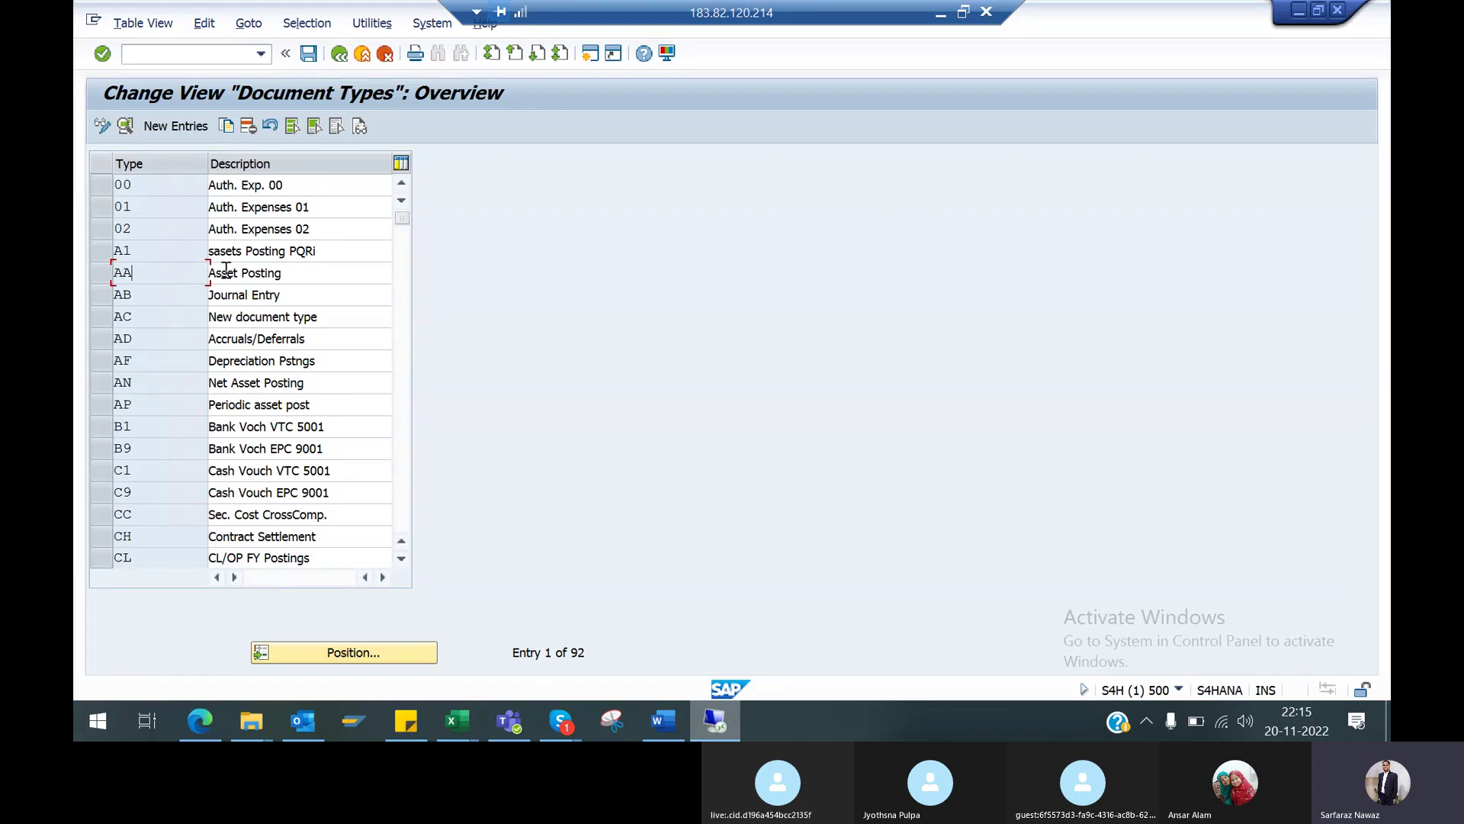
click(295, 272)
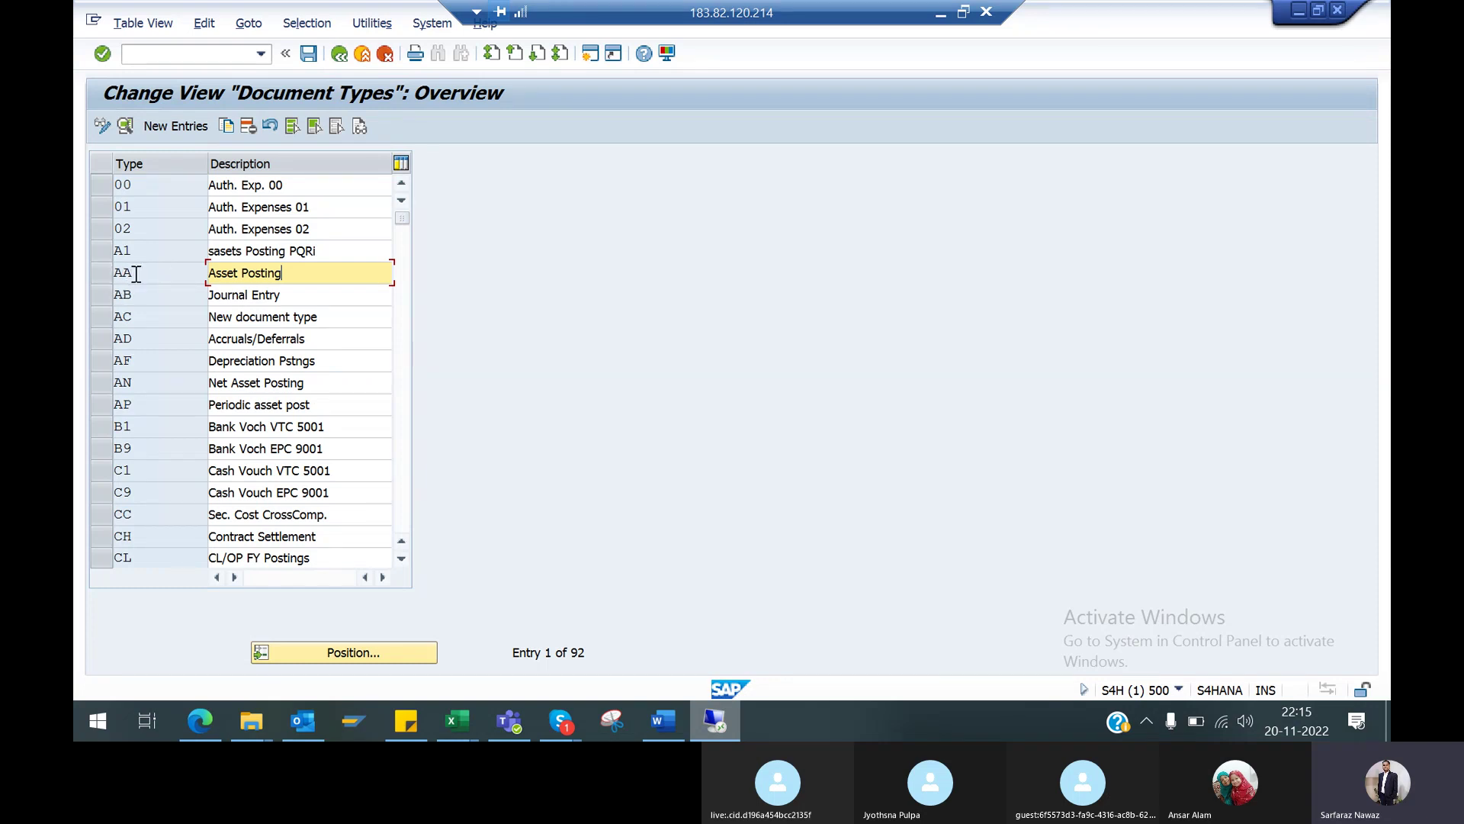
click(151, 293)
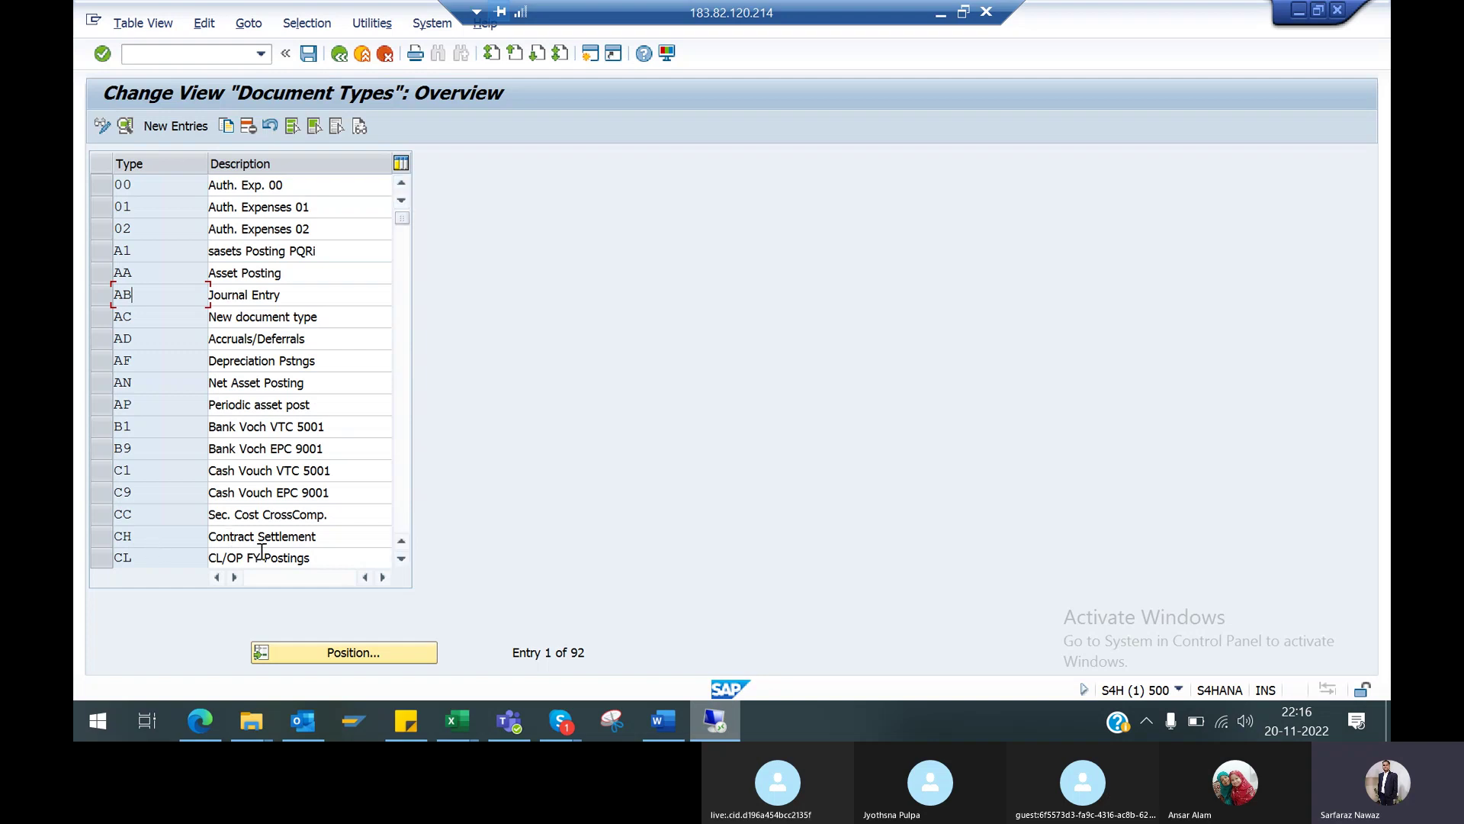
click(405, 516)
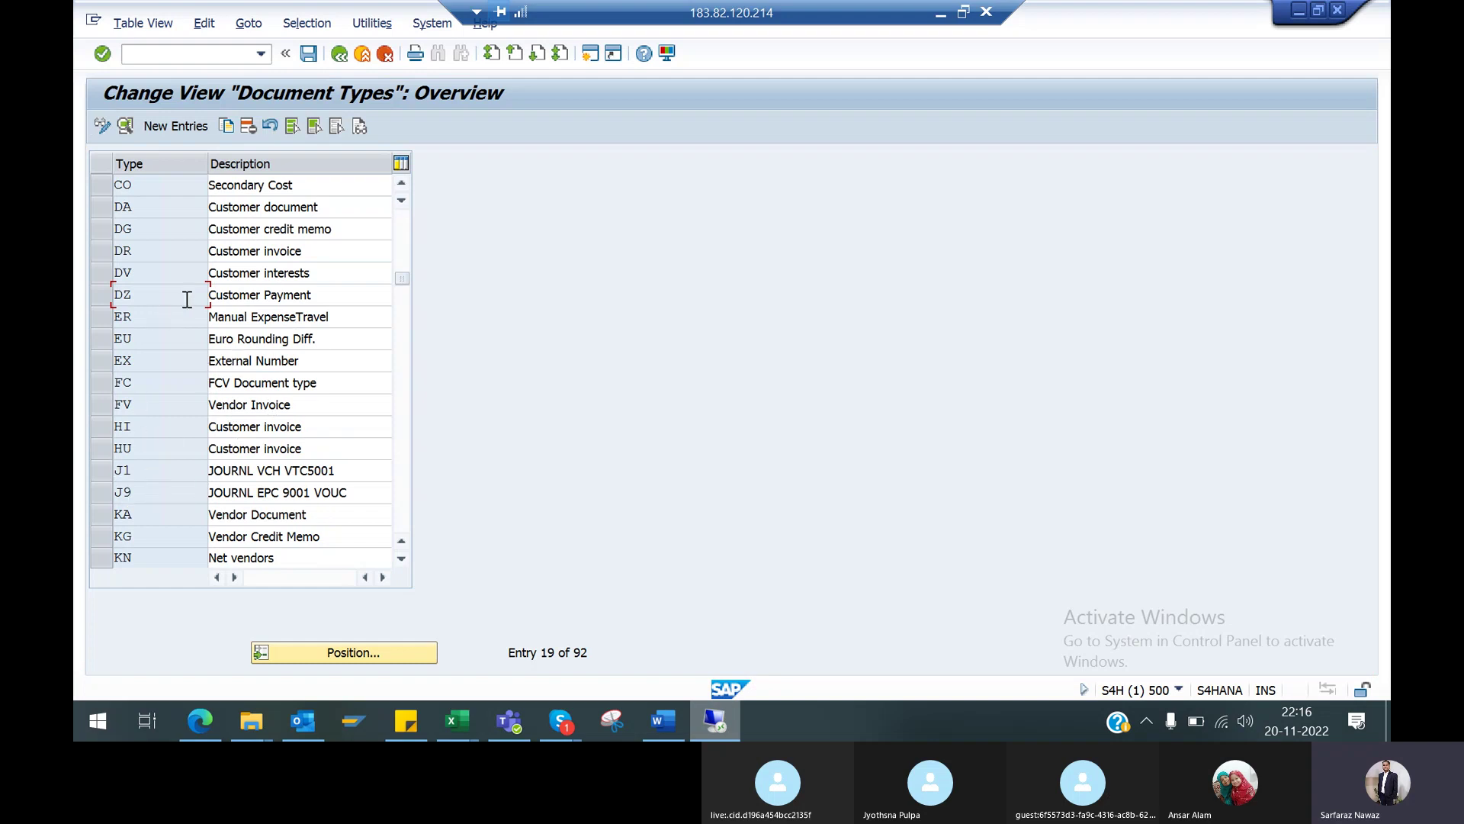
click(402, 528)
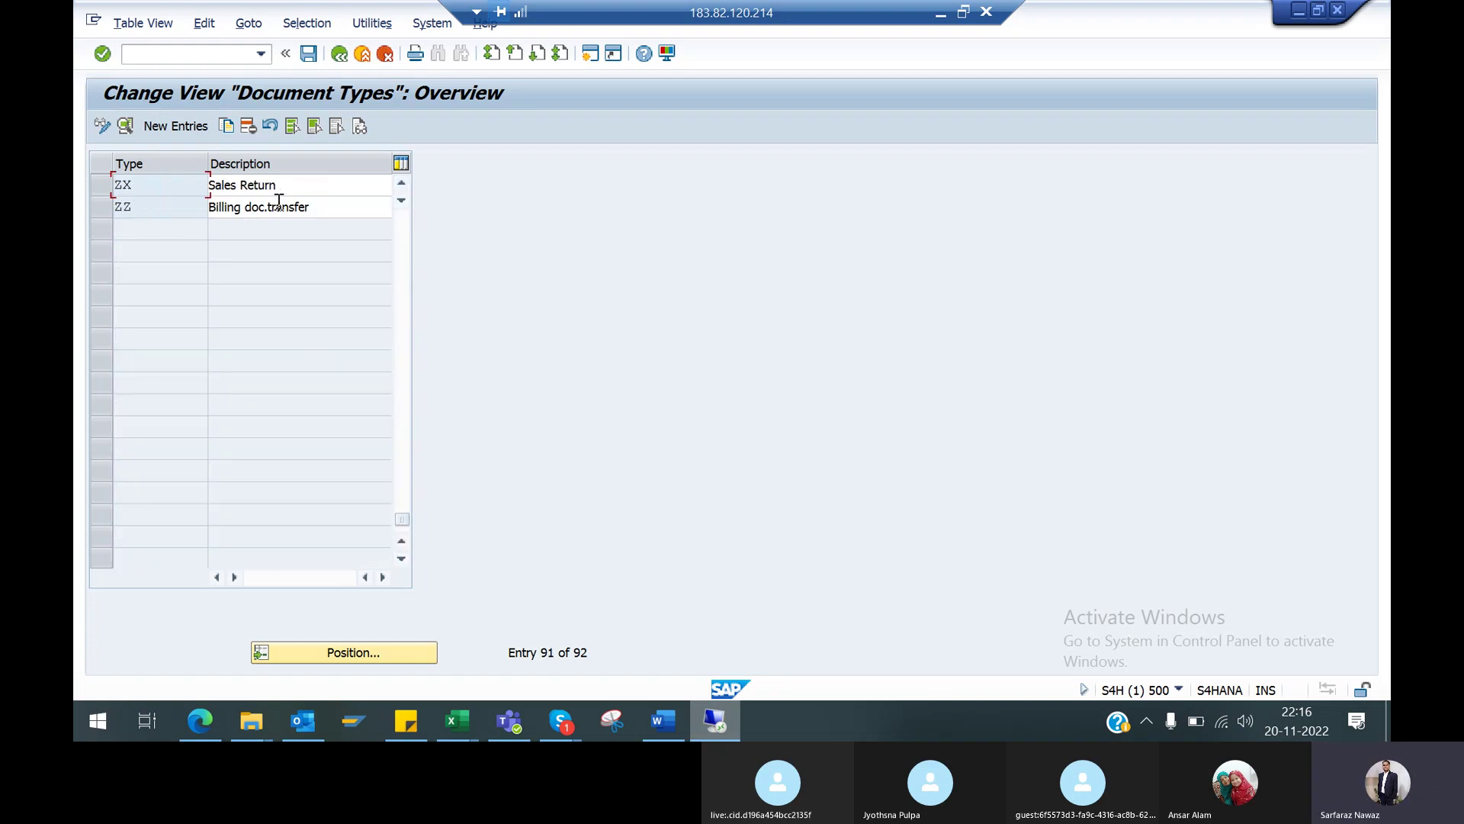
click(401, 182)
click(401, 182)
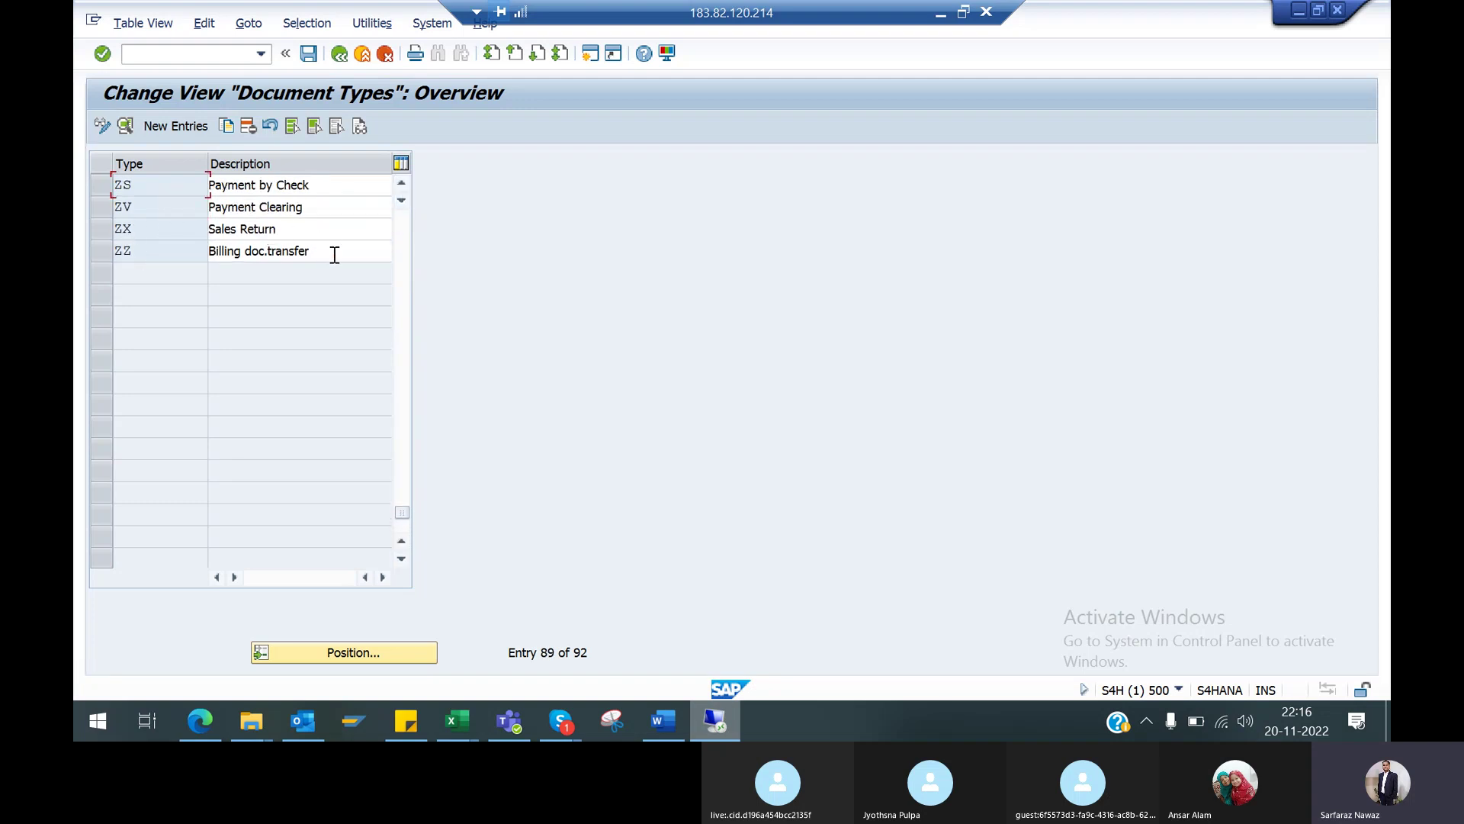
click(402, 182)
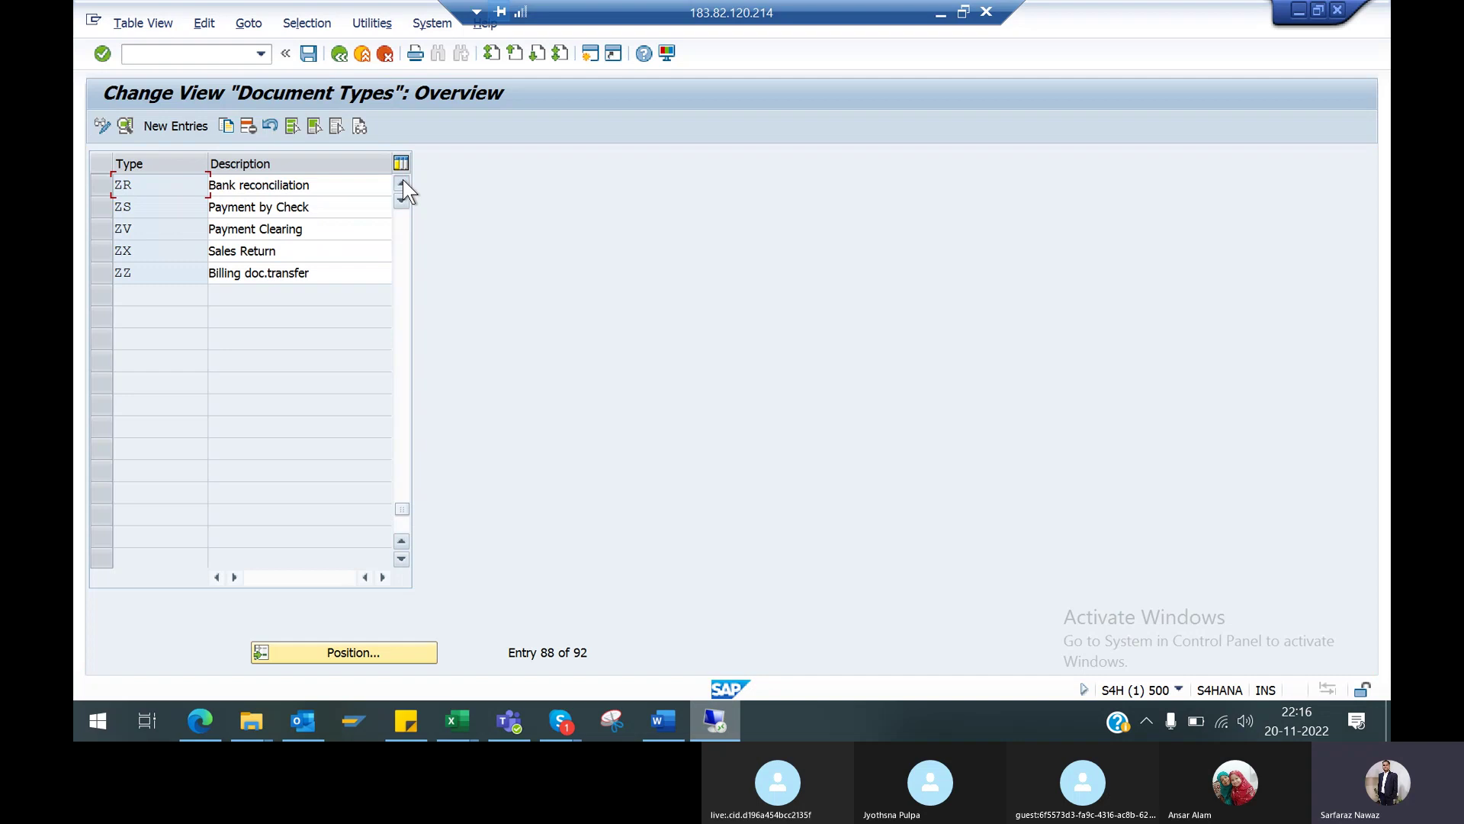
click(402, 182)
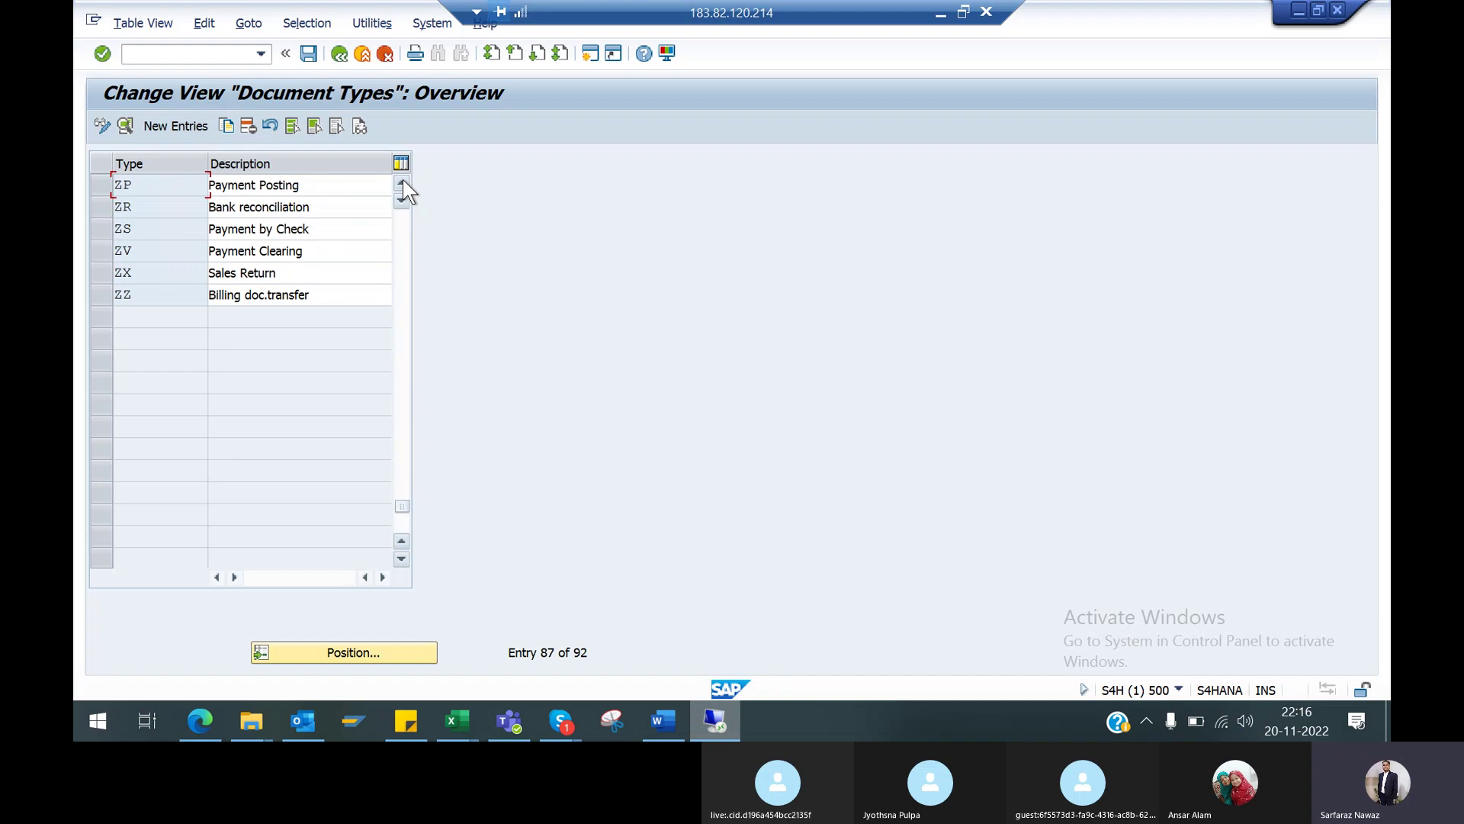
Examine the document types starting with Z, including ZA, ZP, ZS and ZV
click(101, 185)
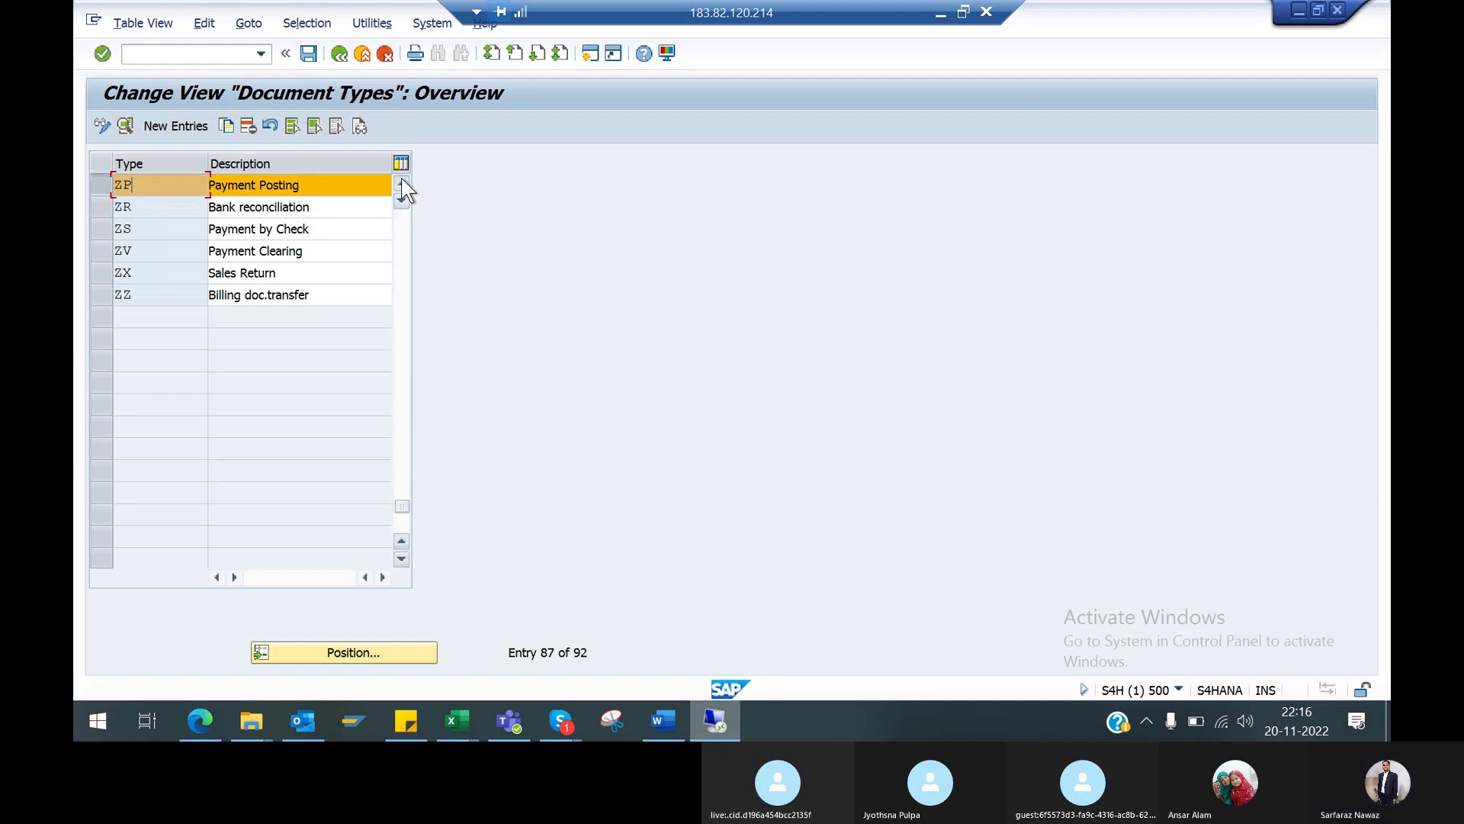
scroll(401, 186, up, 4)
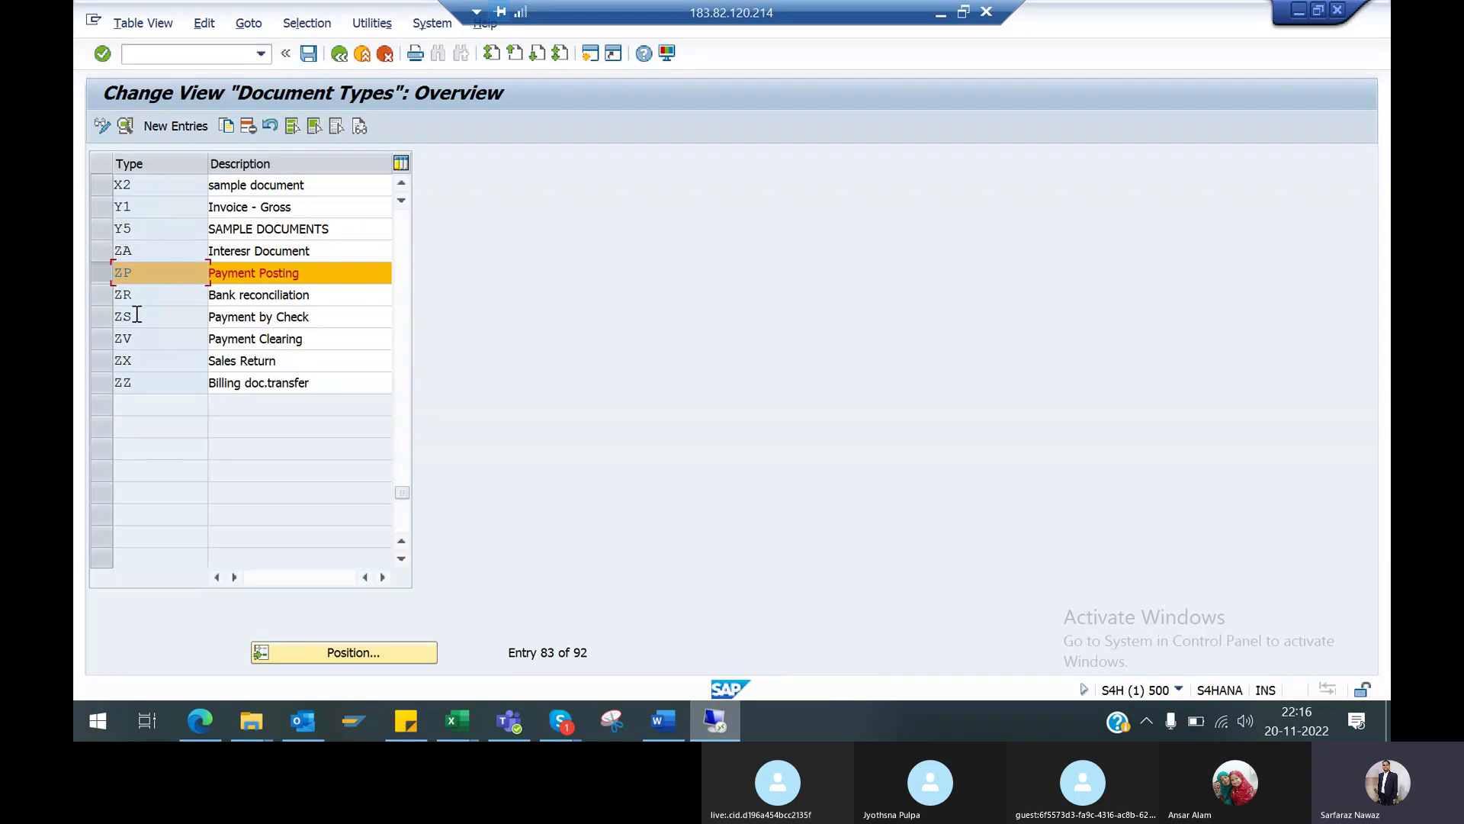
click(101, 272)
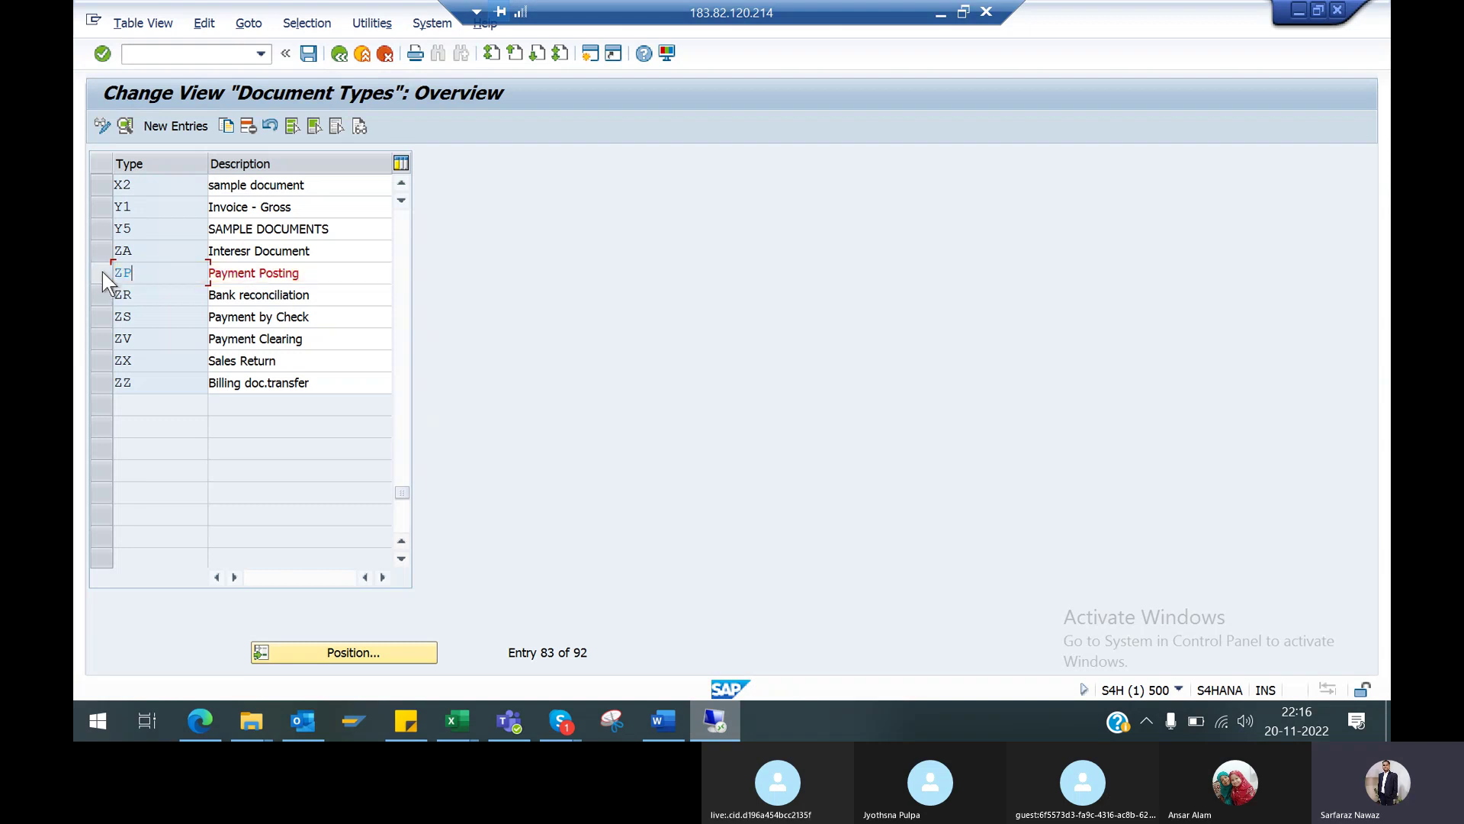
click(101, 251)
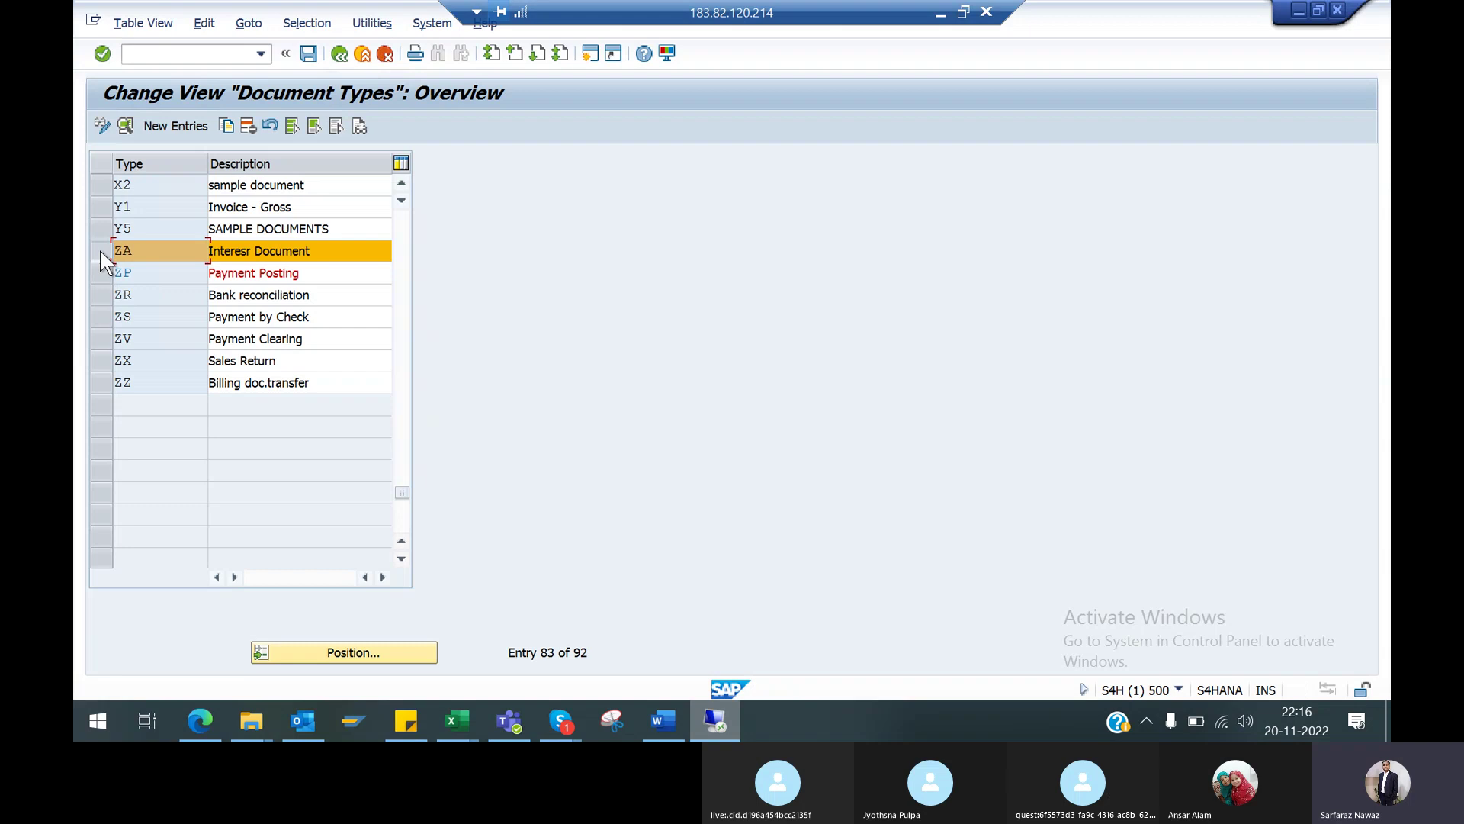
click(101, 251)
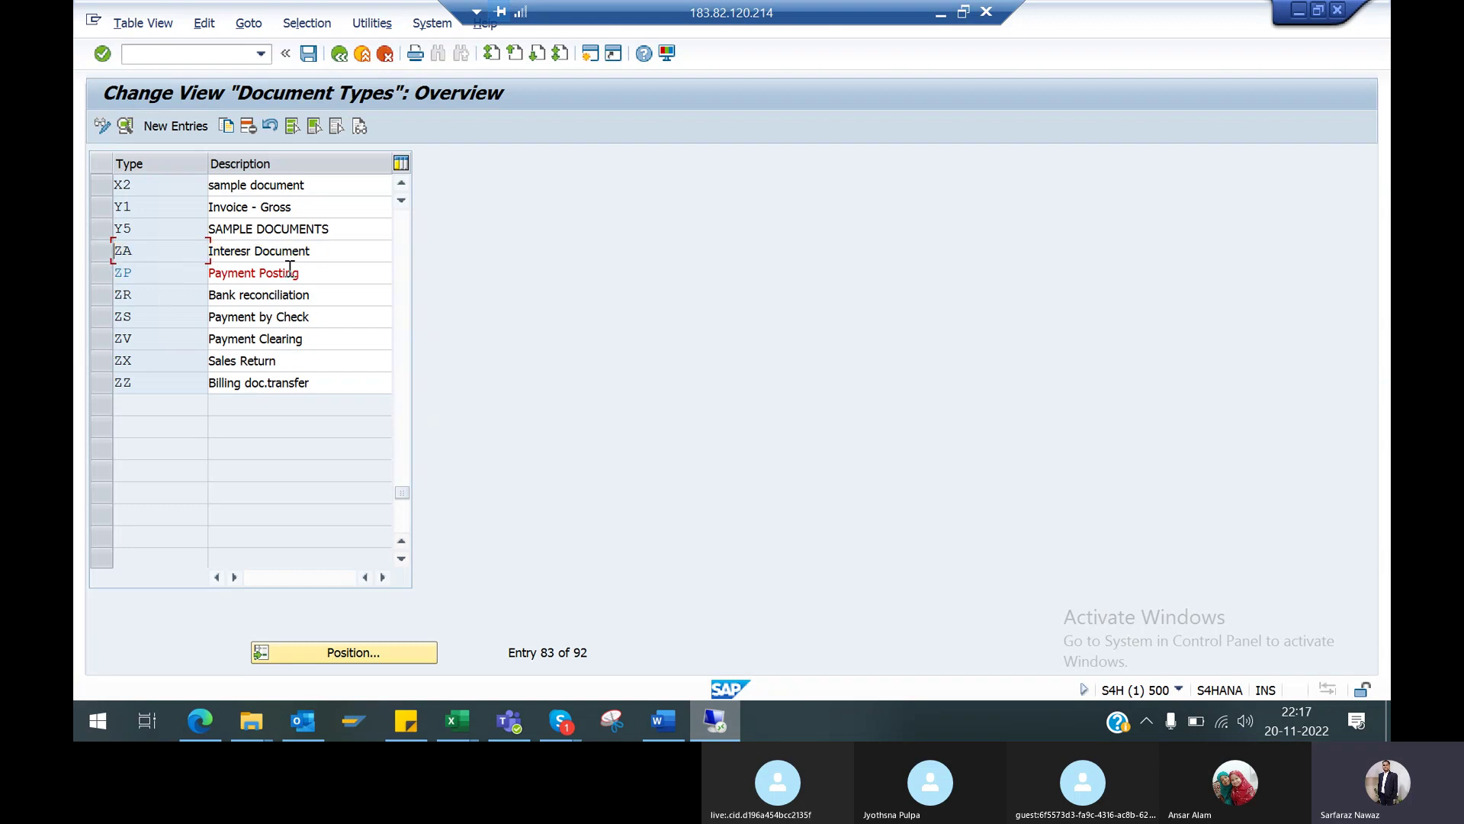
click(339, 254)
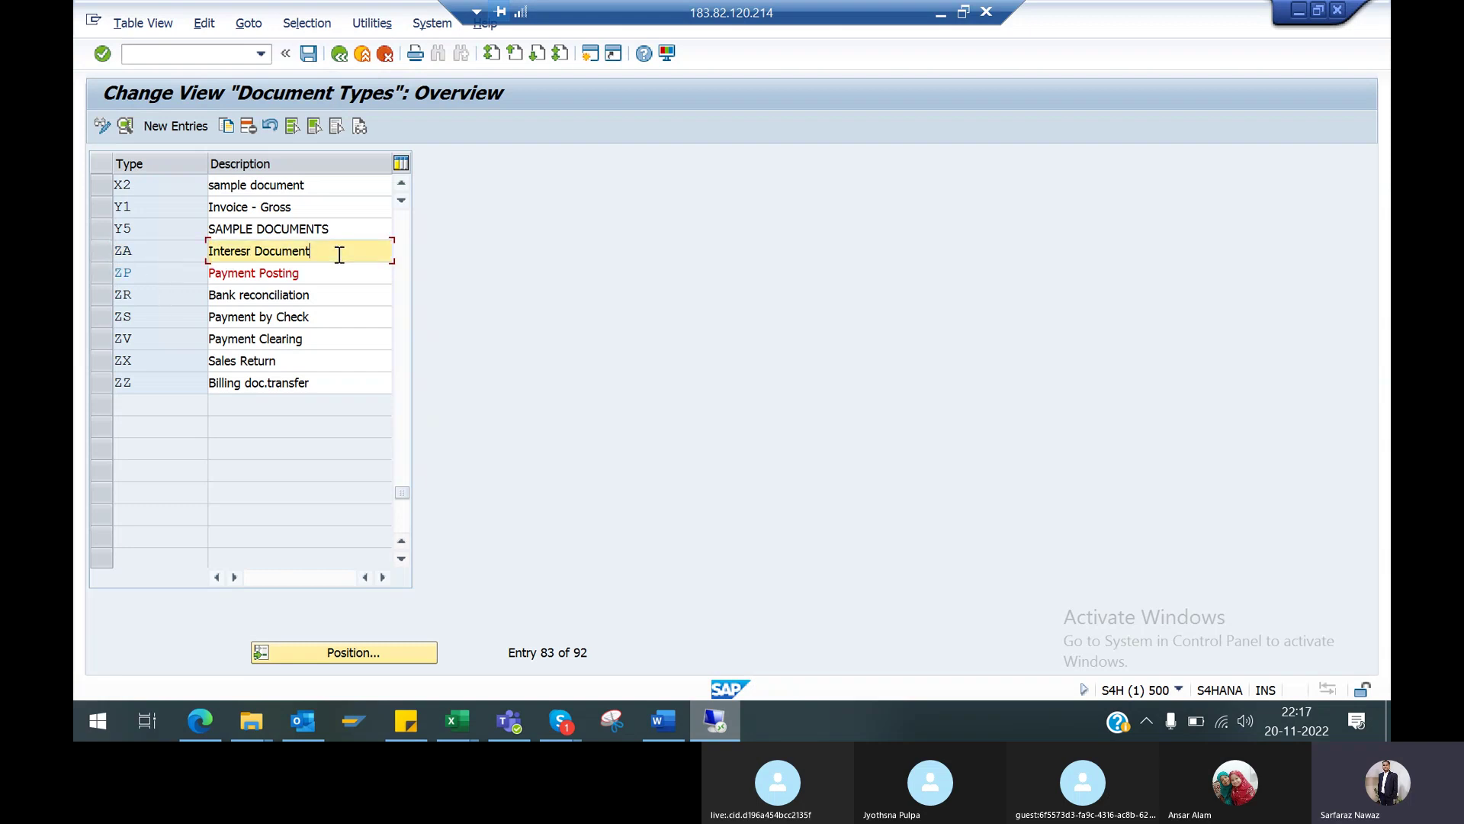
click(99, 250)
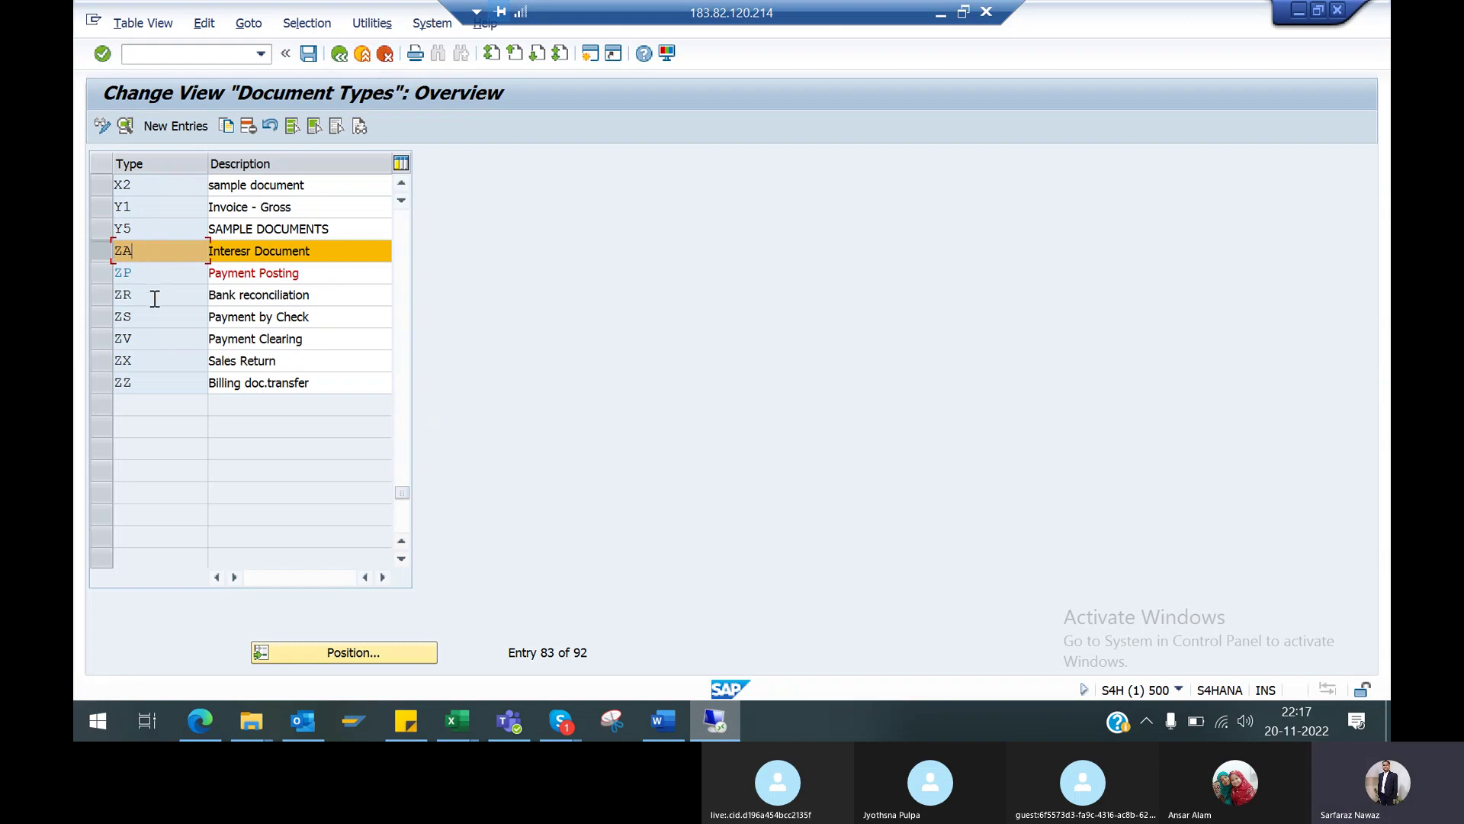
click(155, 324)
click(142, 347)
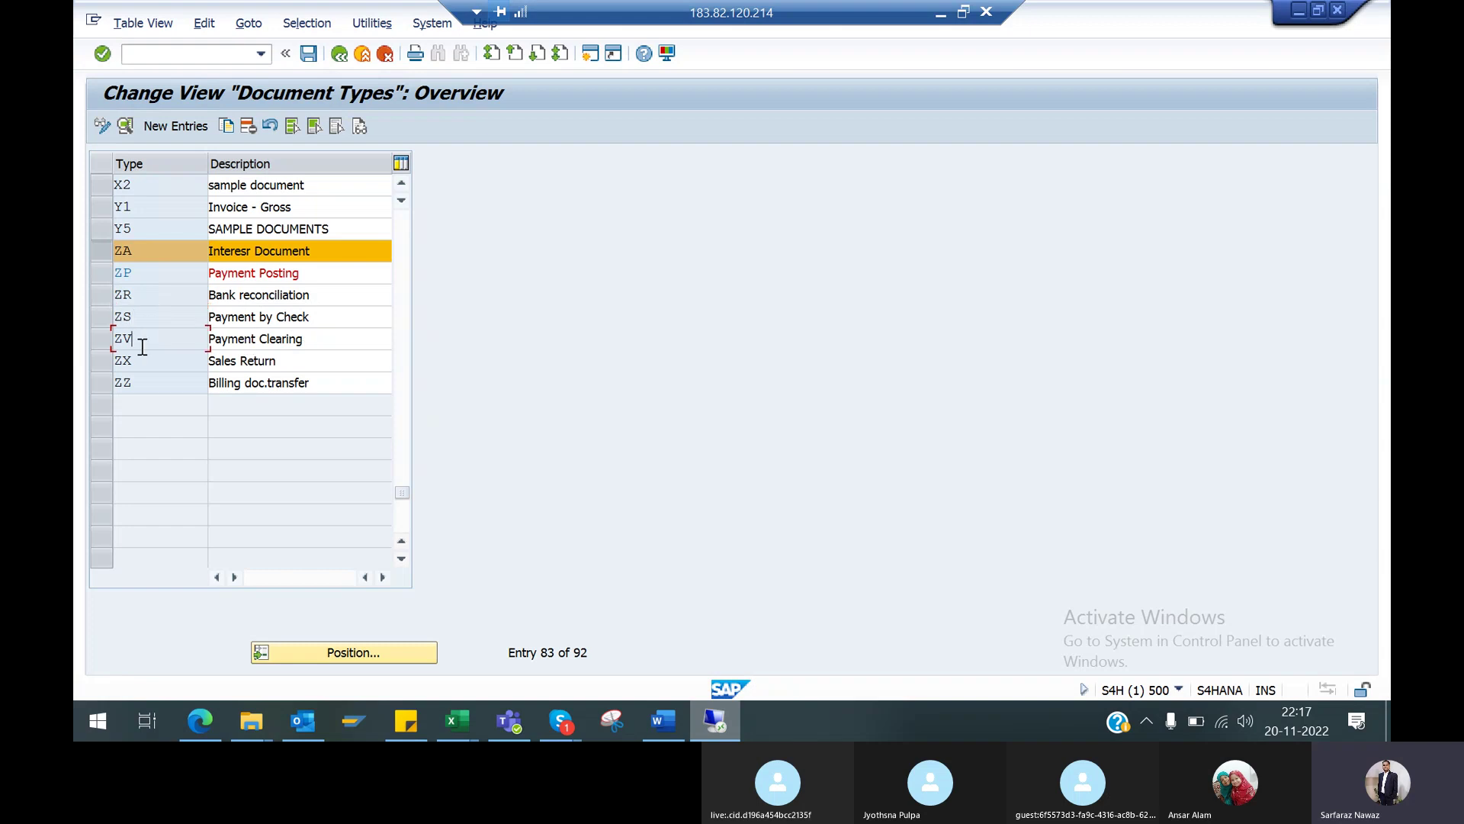
click(95, 243)
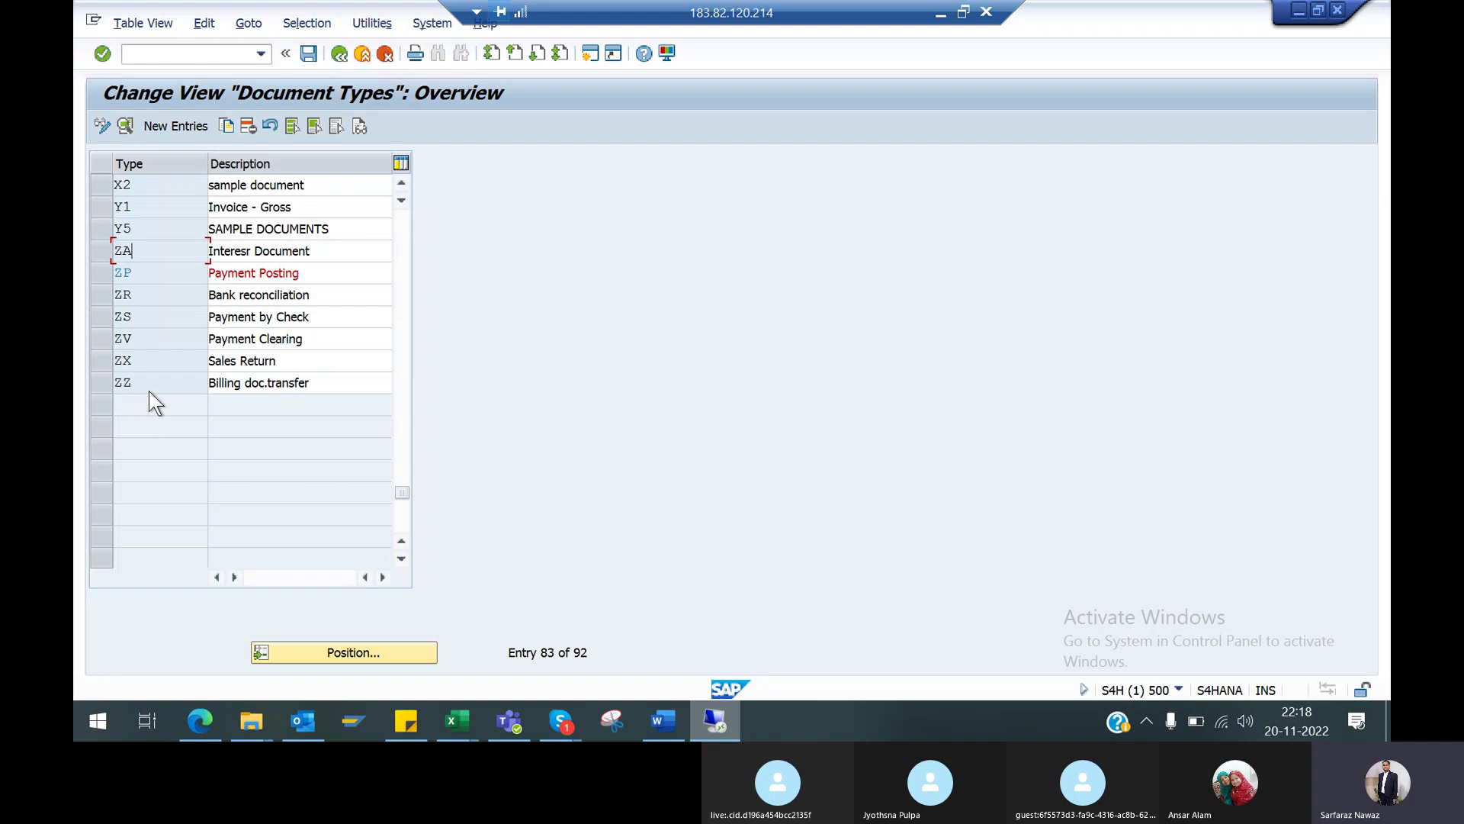
View the details of document types AB and AA, returning to the overview after each
click(402, 226)
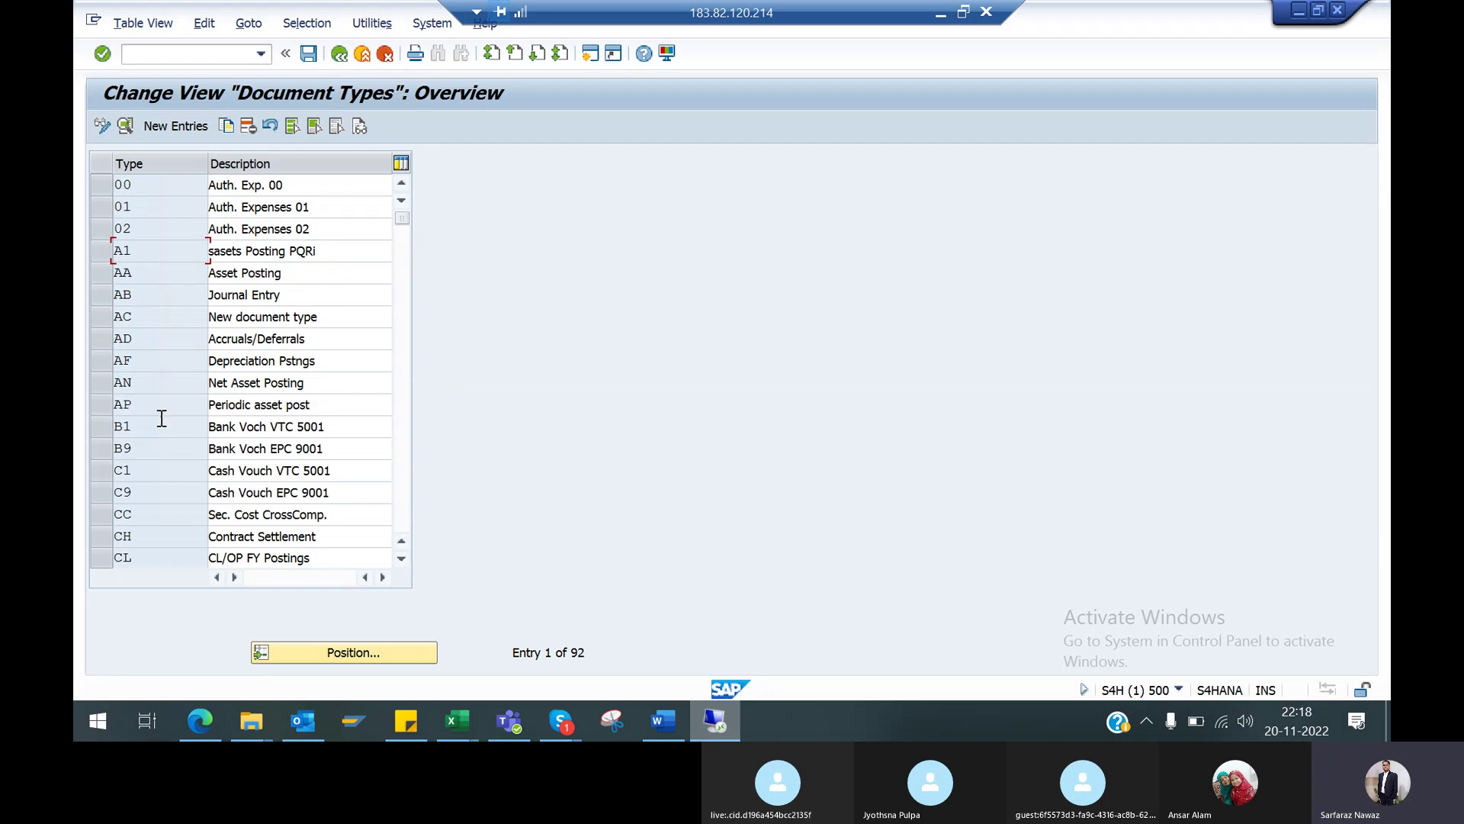
double_click(137, 295)
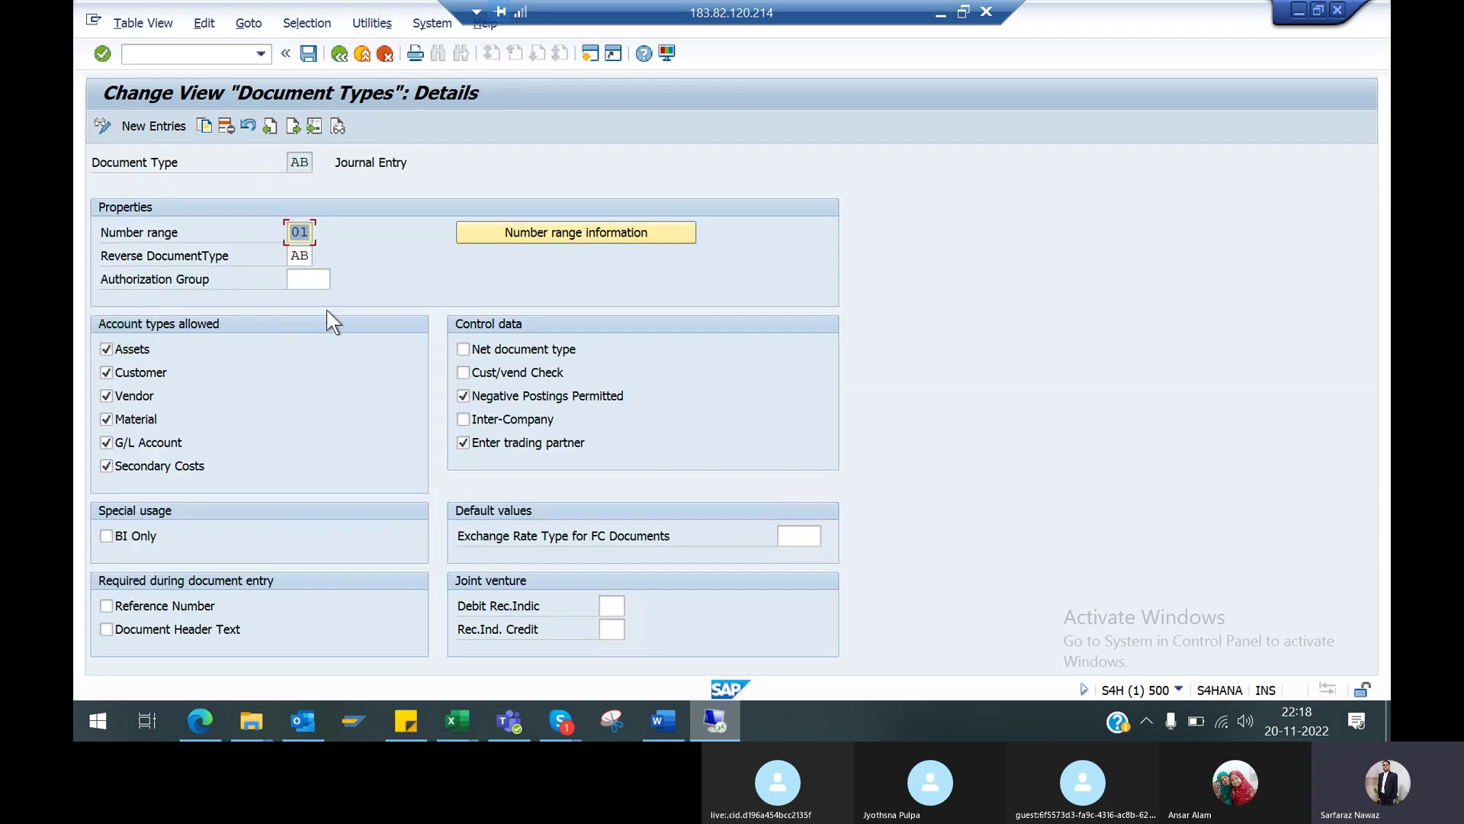
click(338, 54)
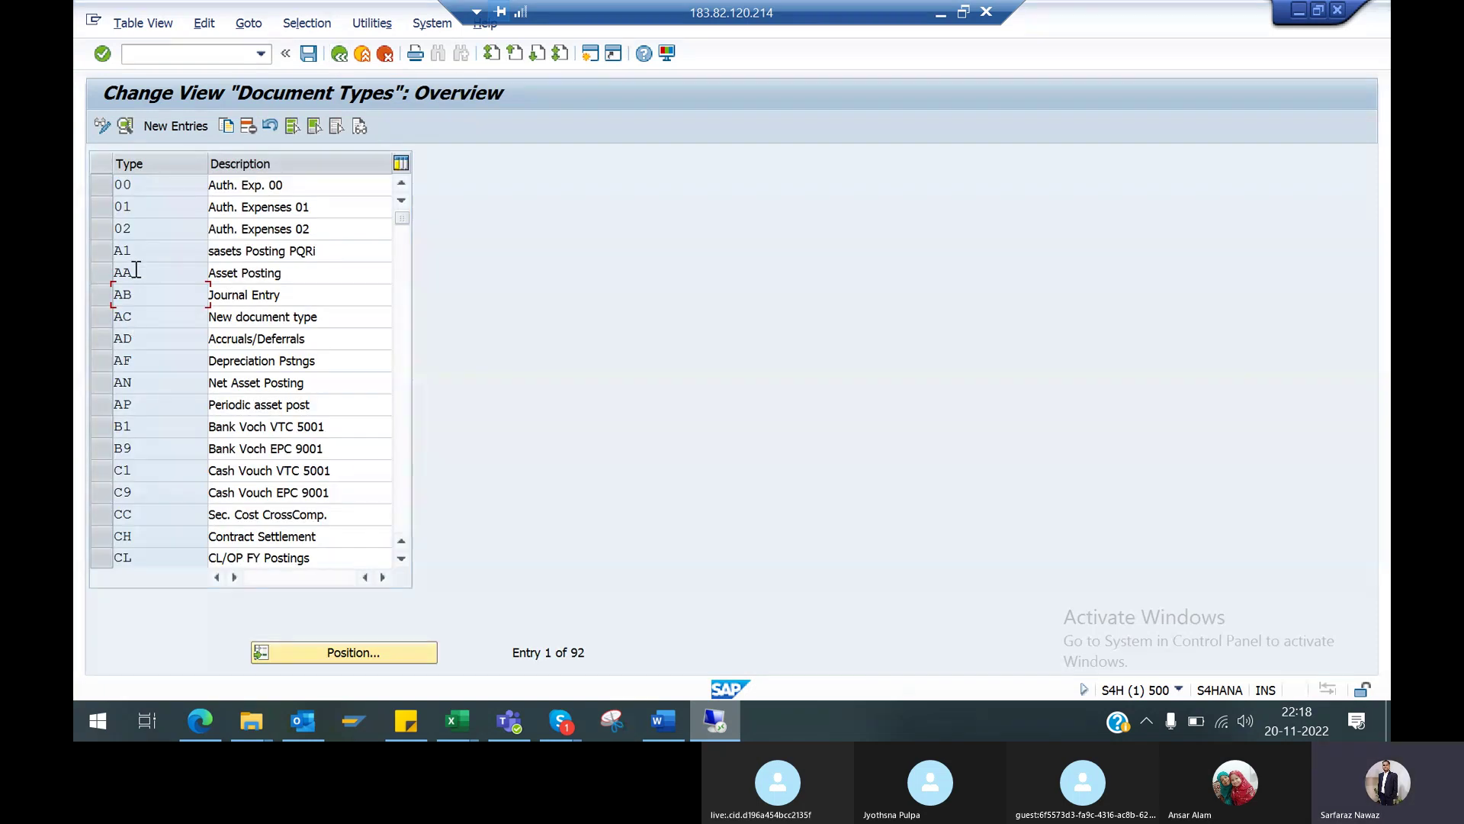
double_click(135, 270)
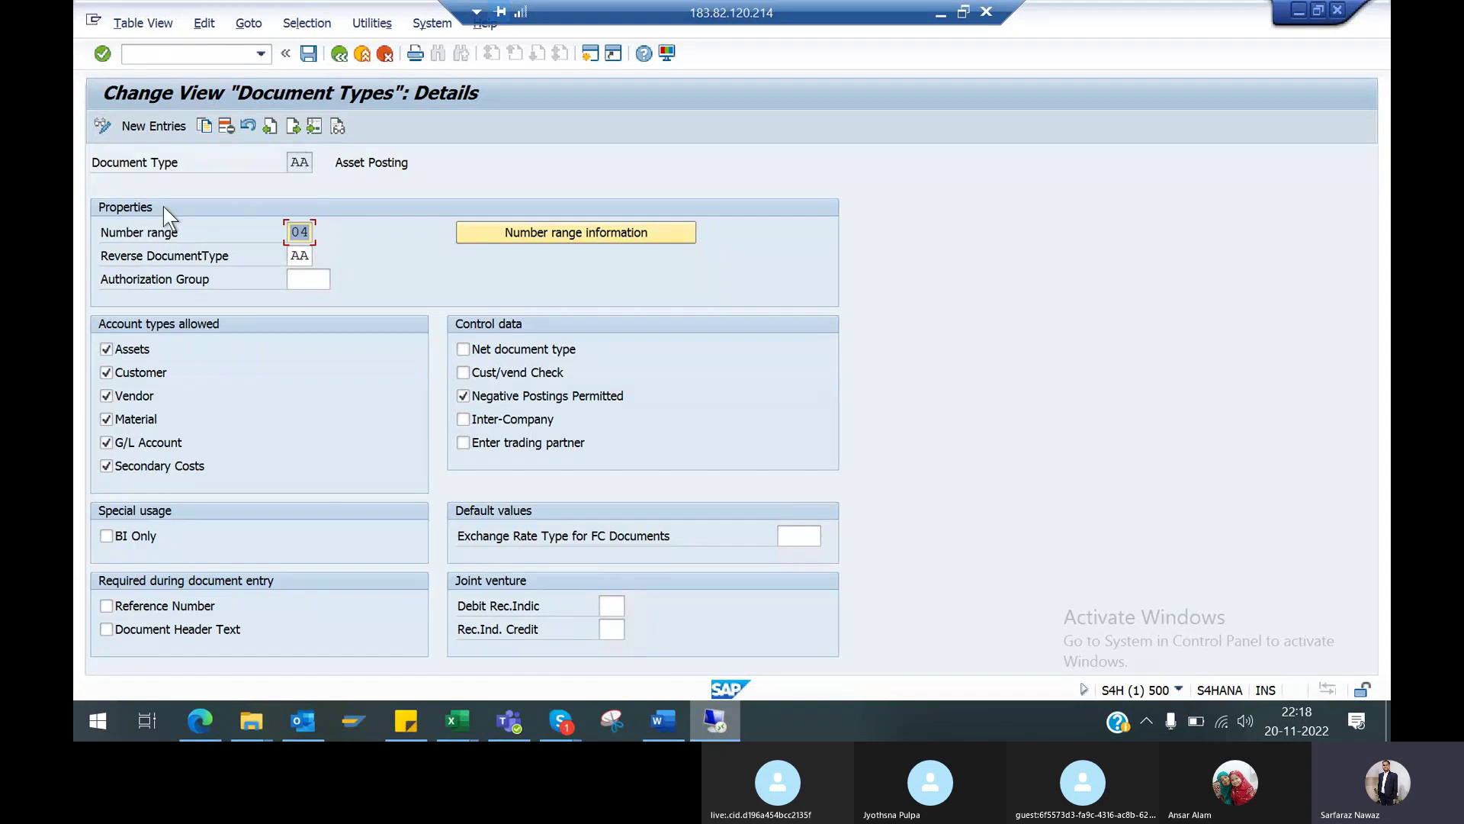
click(341, 55)
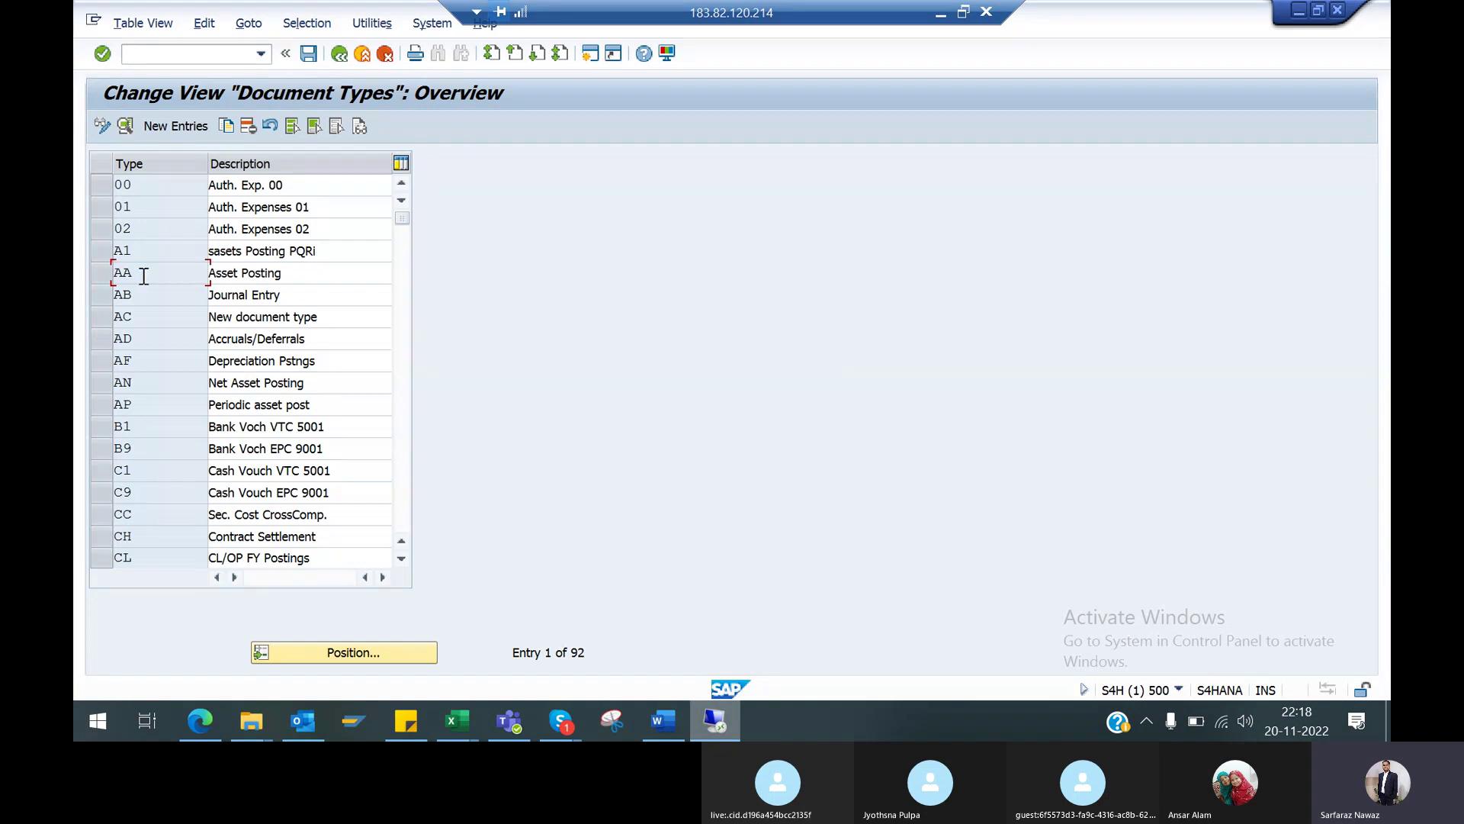
Open document type AA's details and examine its document type key and reverse document type
double_click(142, 276)
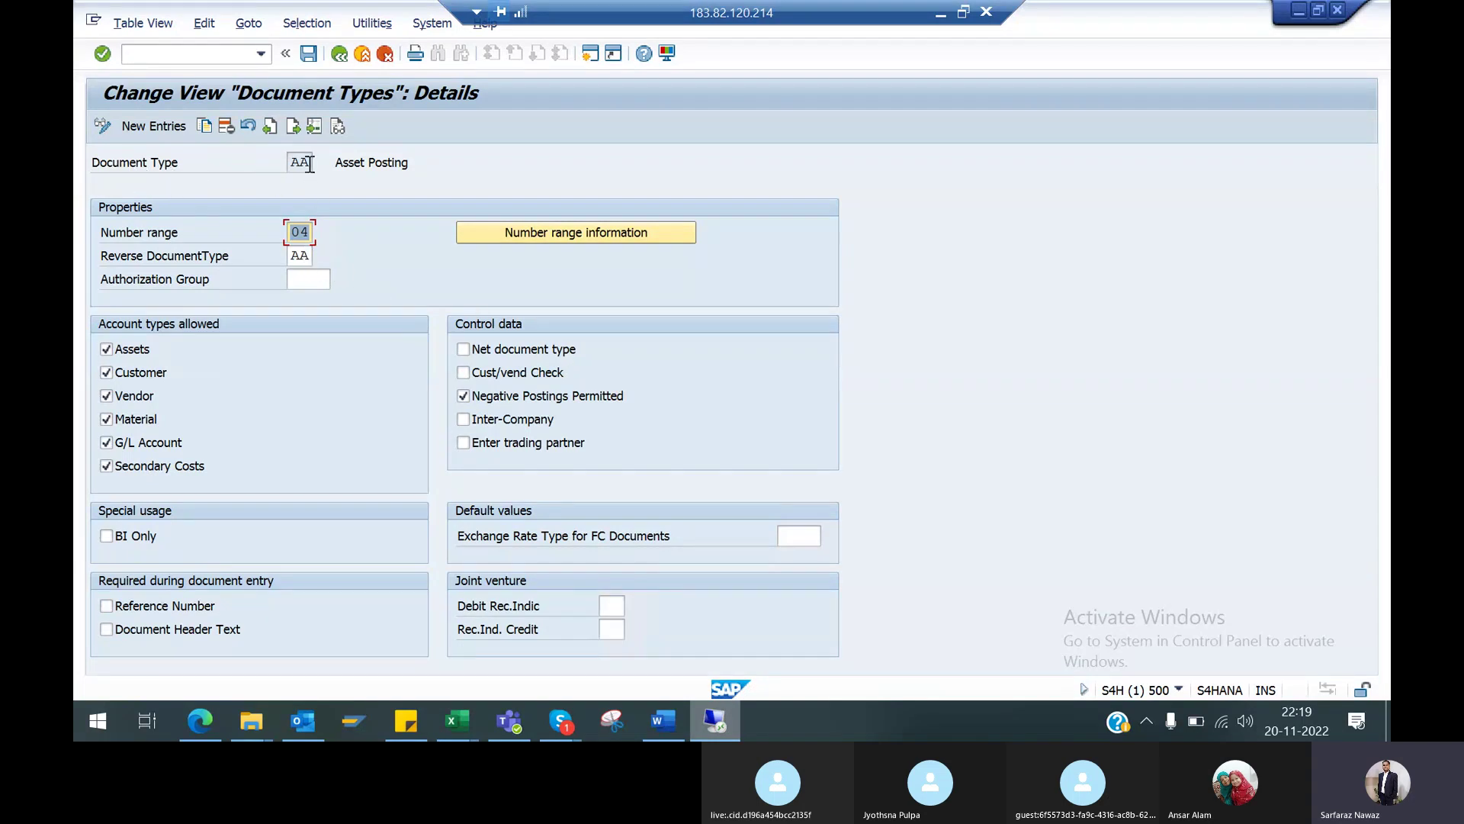
drag(311, 163, 283, 159)
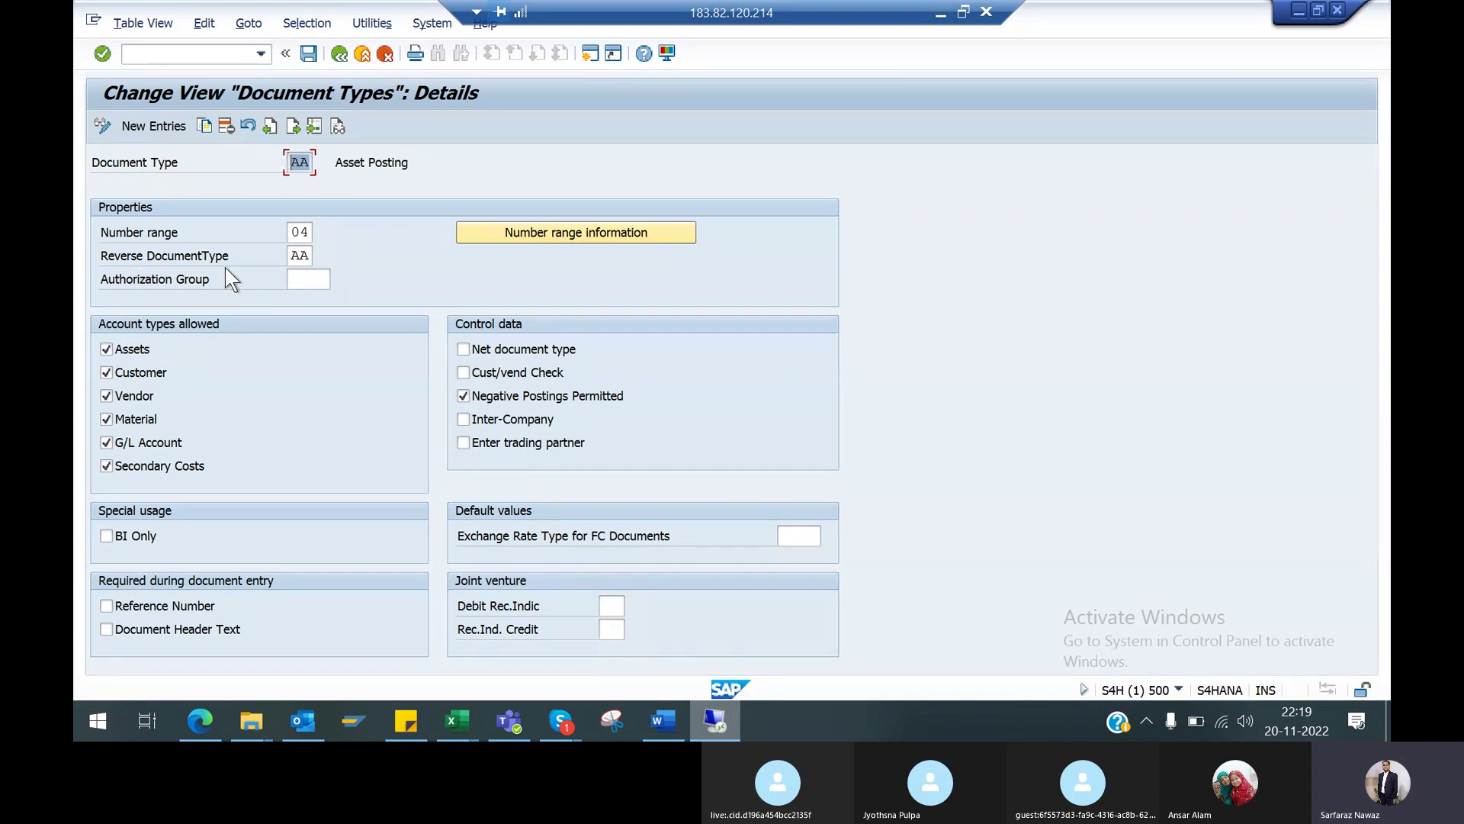
click(298, 255)
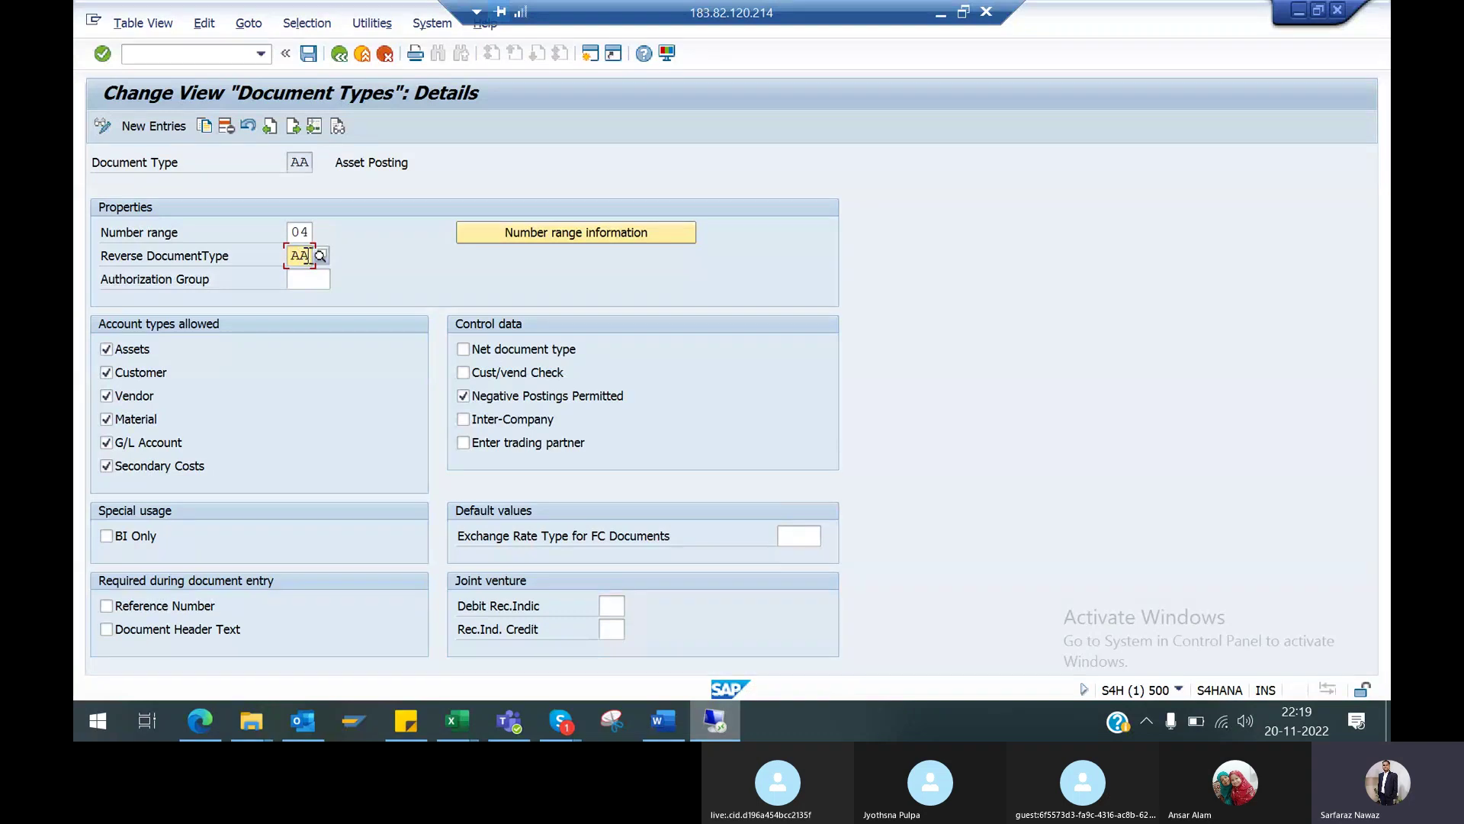
drag(308, 255, 282, 255)
click(310, 257)
drag(309, 257, 288, 257)
click(149, 125)
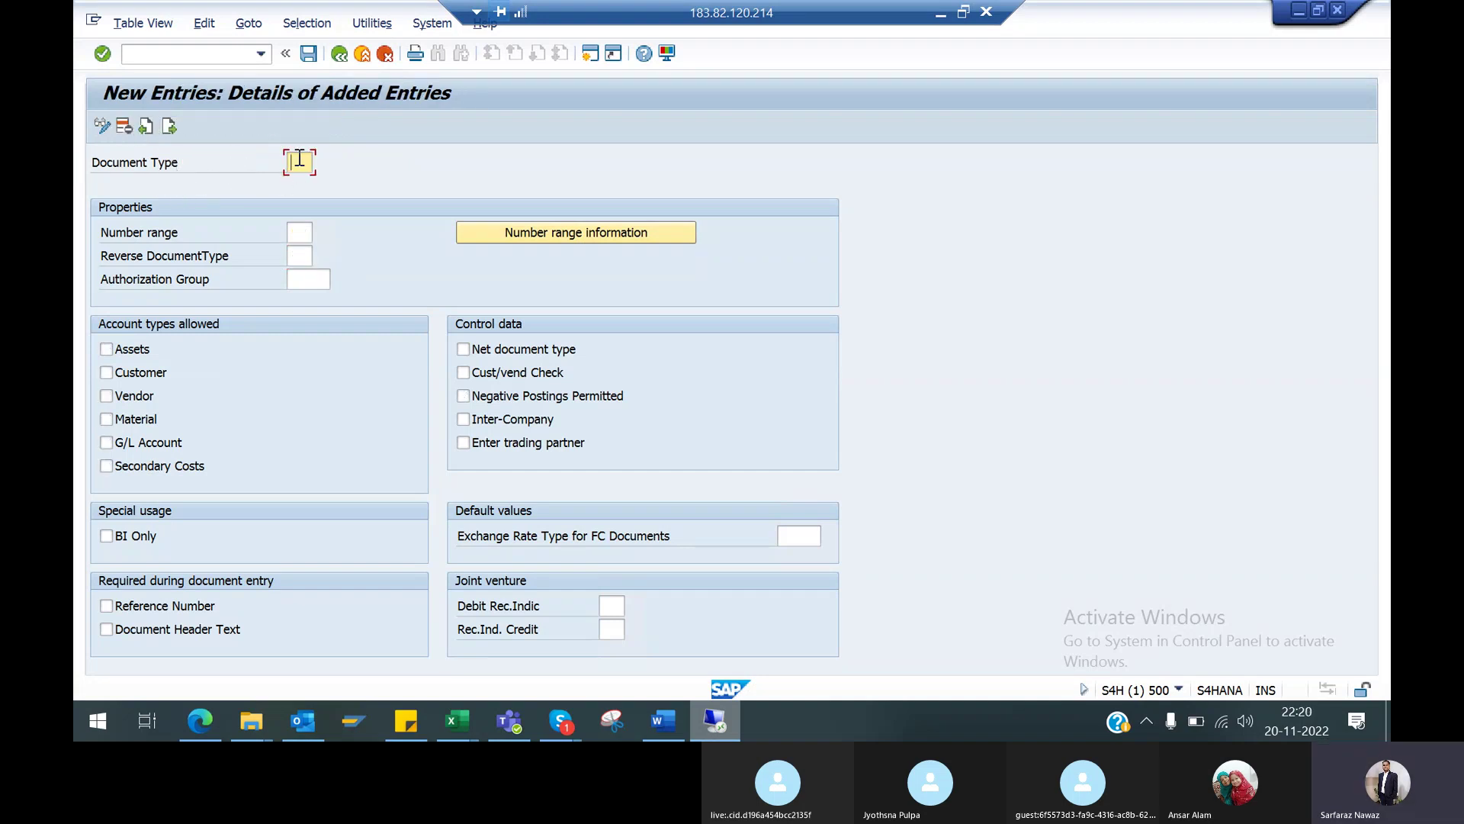
text(za)
click(300, 234)
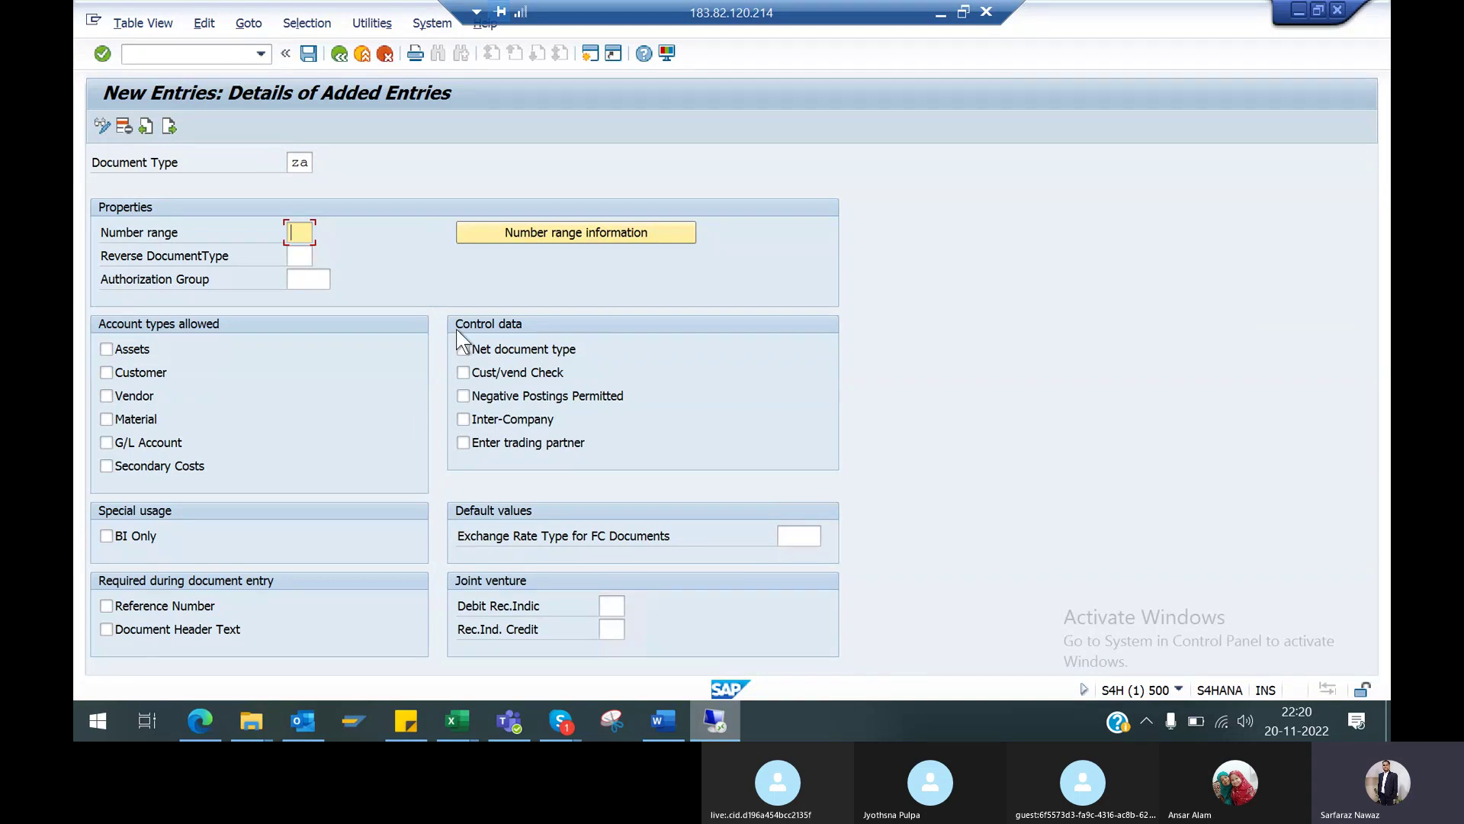
click(341, 53)
click(386, 53)
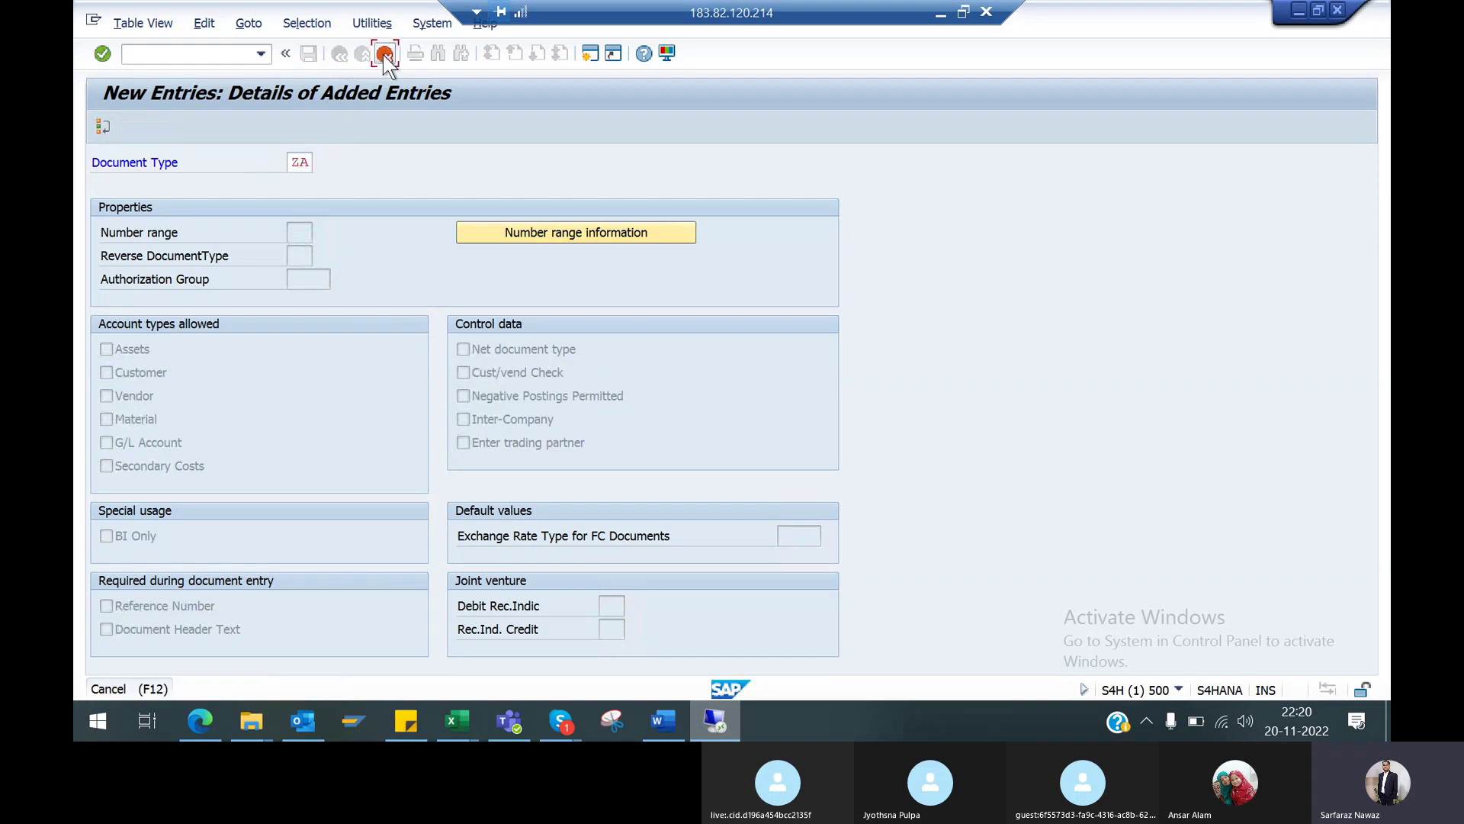
click(438, 381)
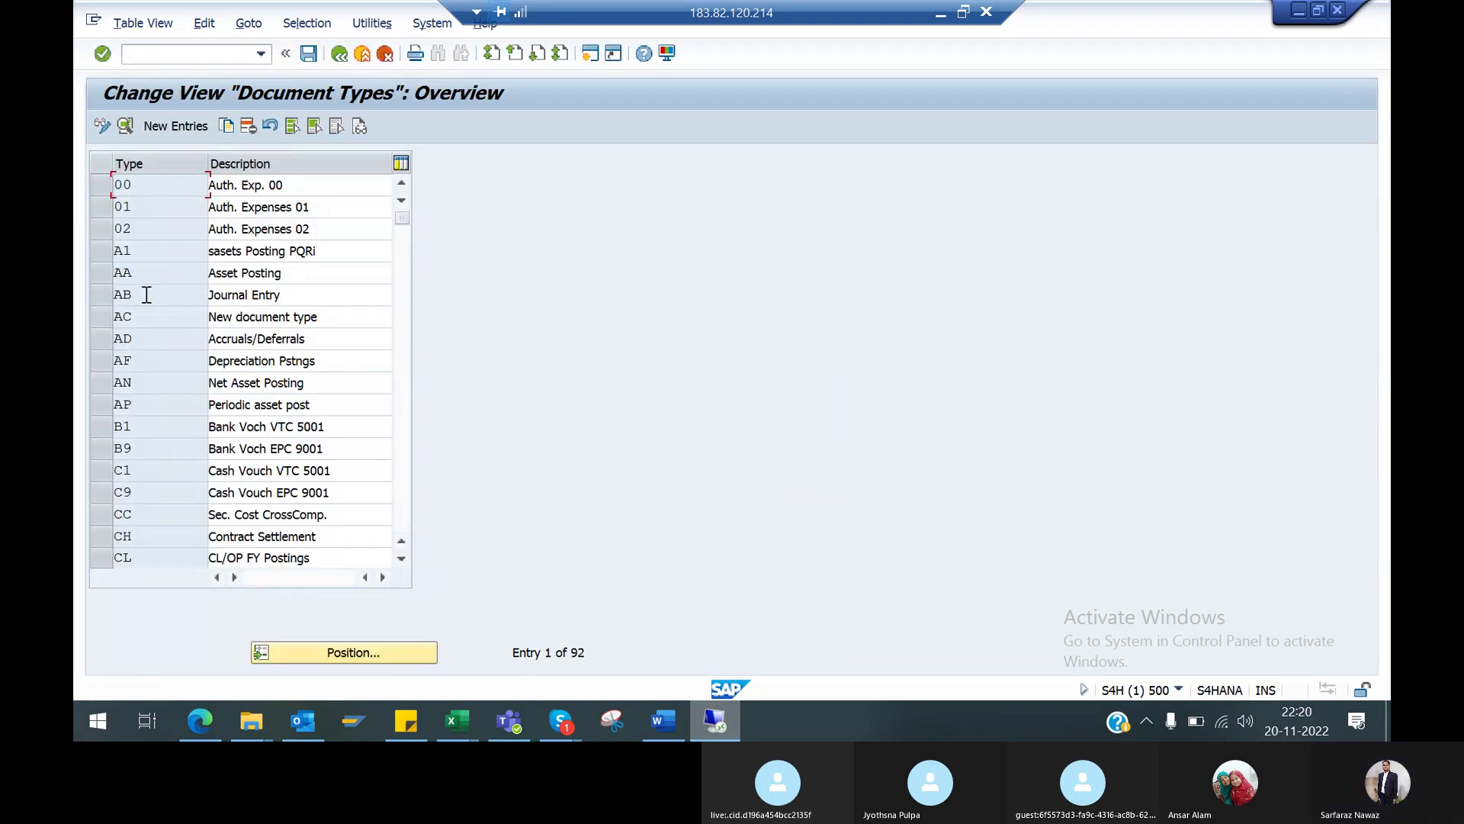
Reopen the details of document type AA and review its allowed account types, including Material
double_click(152, 272)
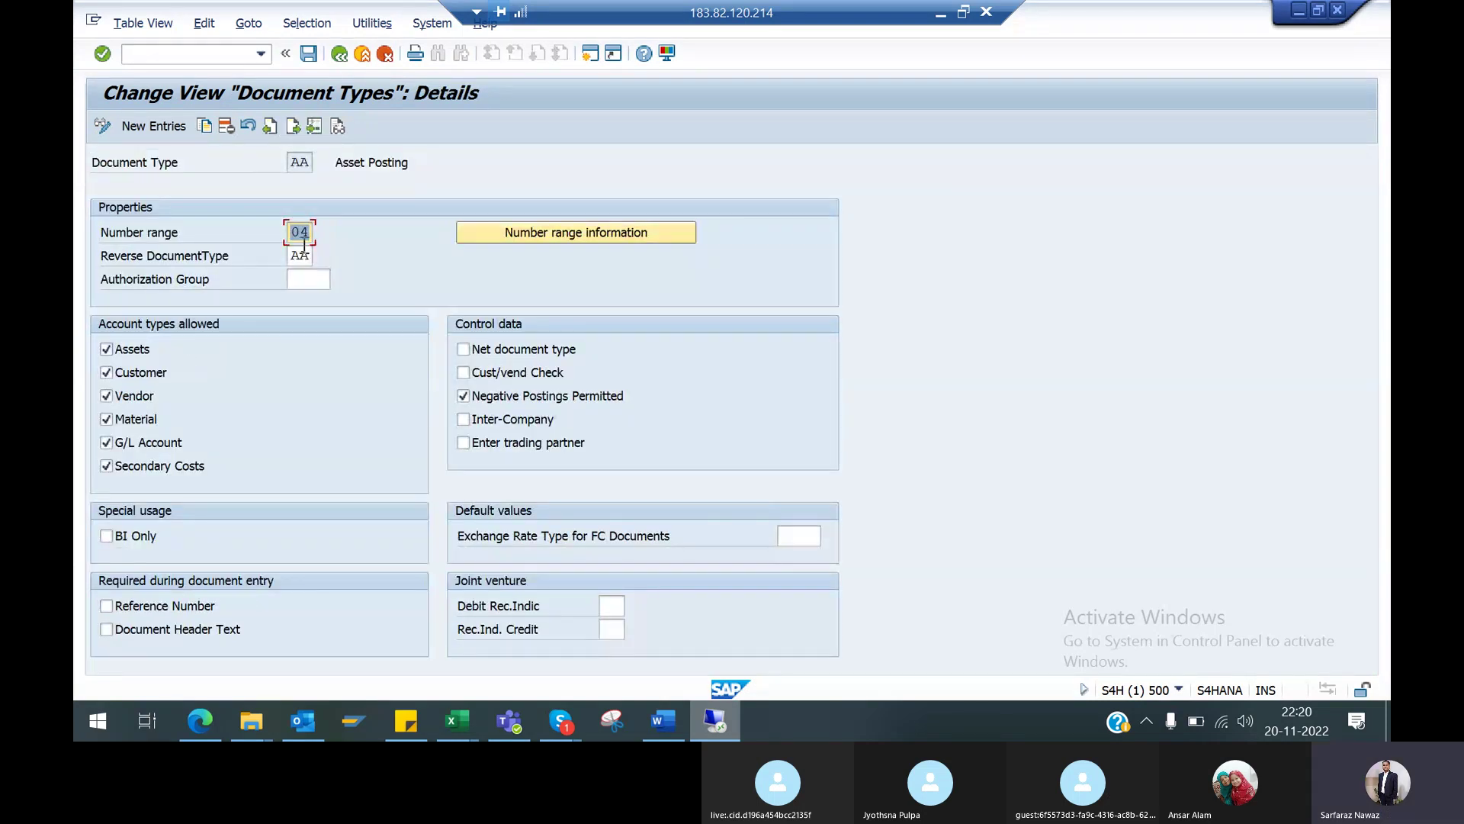
click(306, 163)
click(107, 421)
click(107, 420)
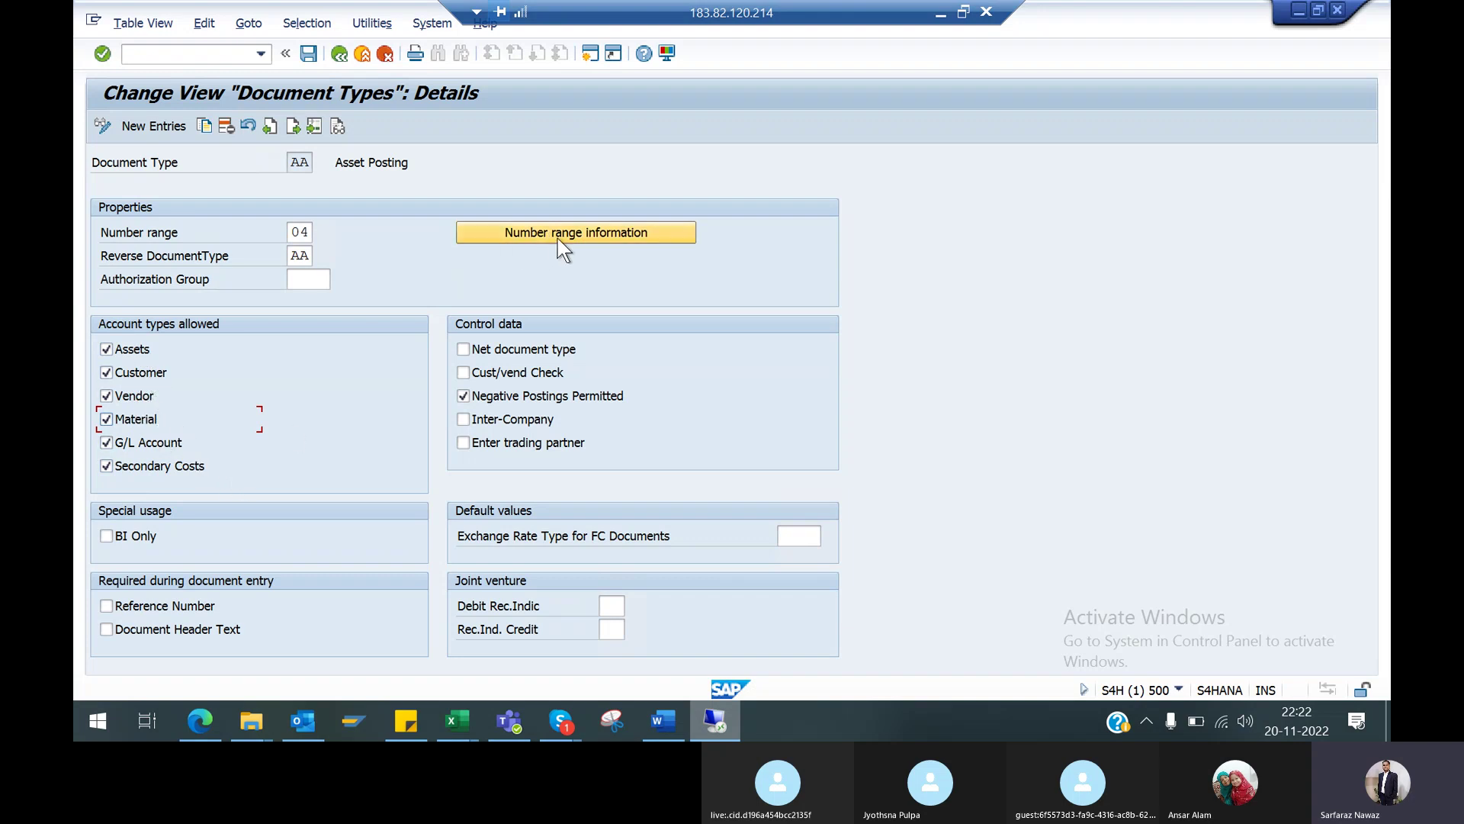
Display the accounting document number range intervals for company code 540 from document type AA and return to its details
click(582, 236)
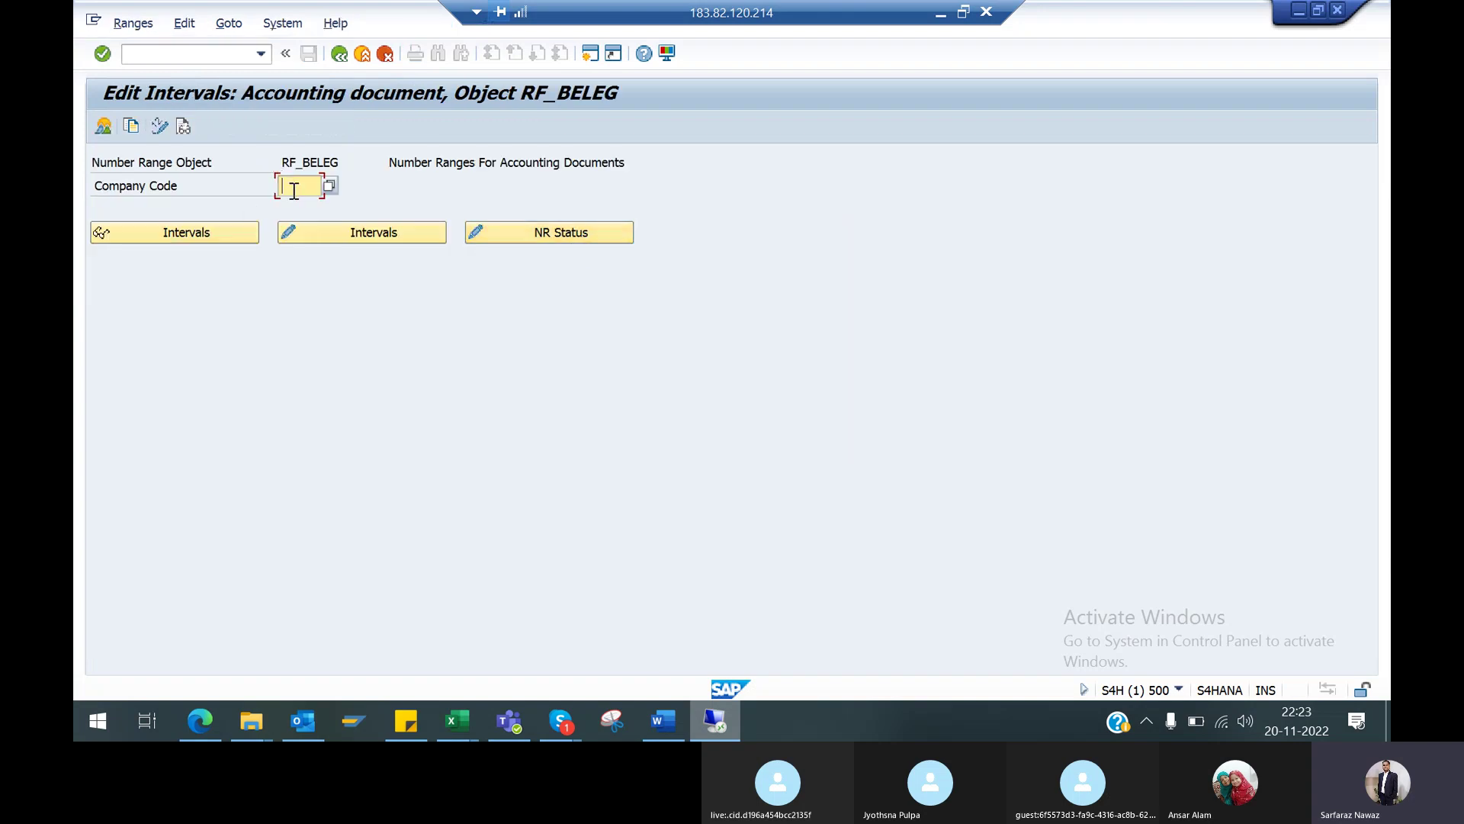
text(540)
double_click(299, 191)
click(233, 231)
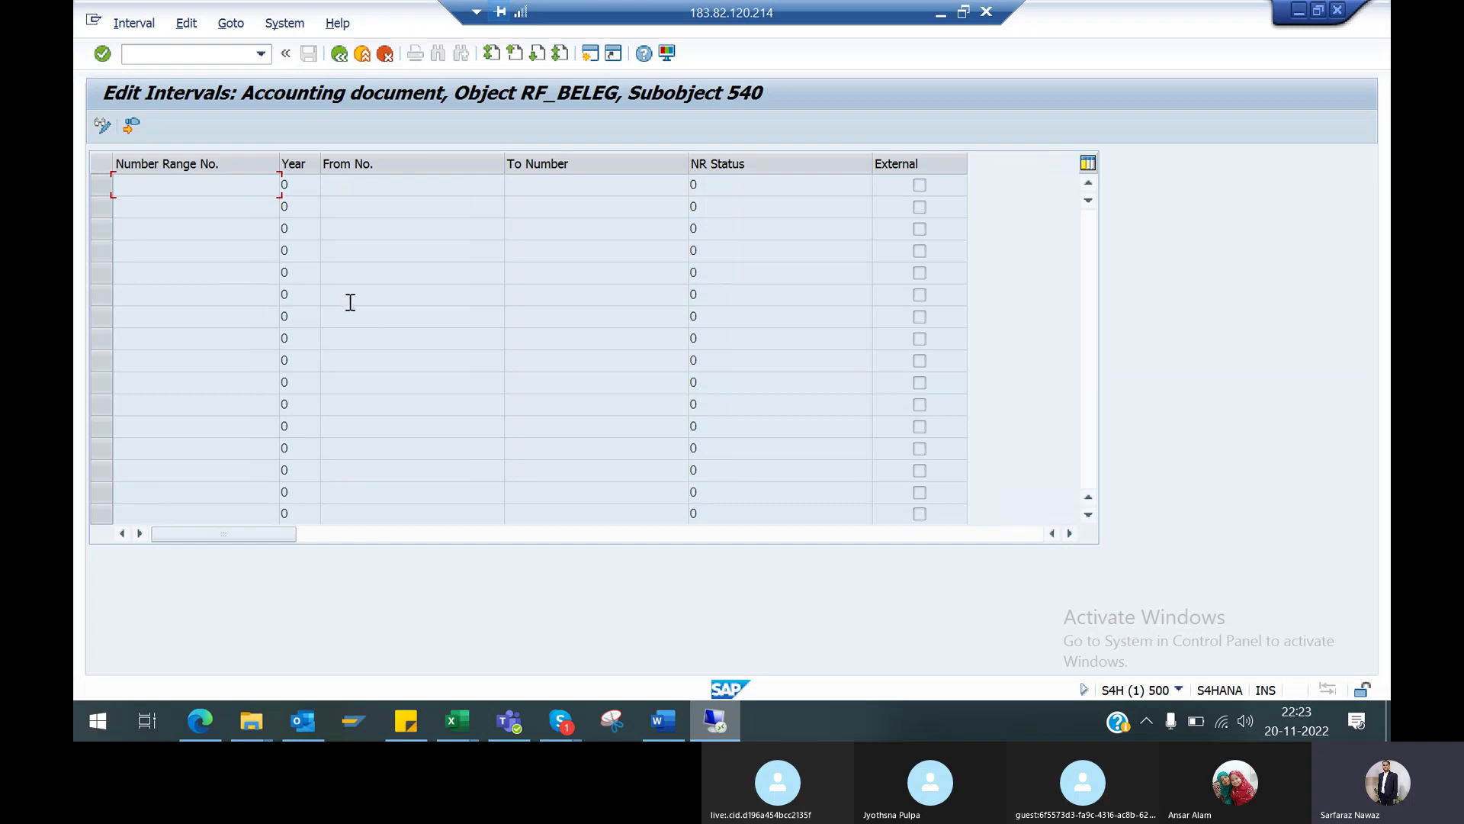
click(339, 54)
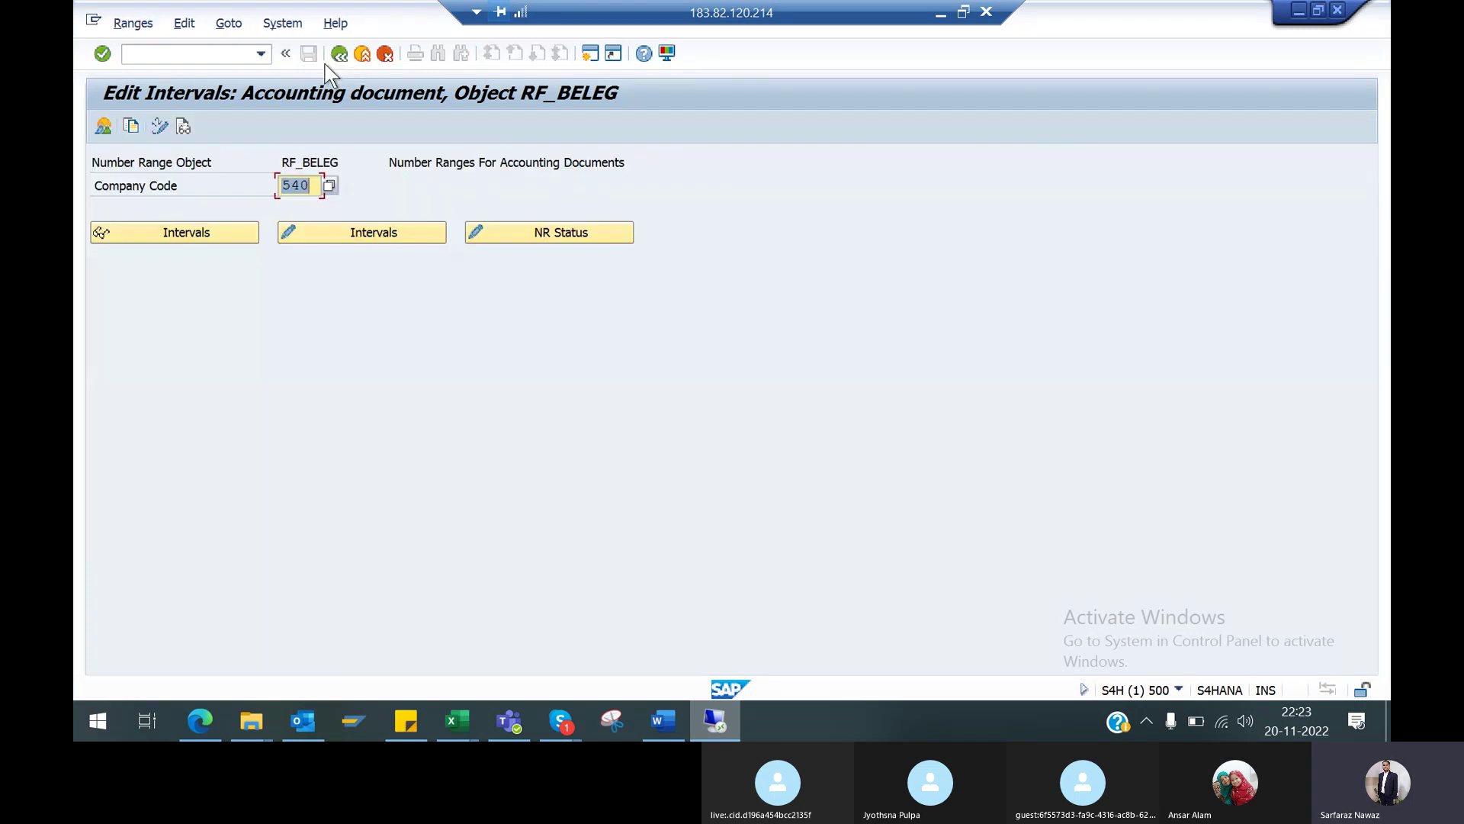
click(315, 187)
click(340, 55)
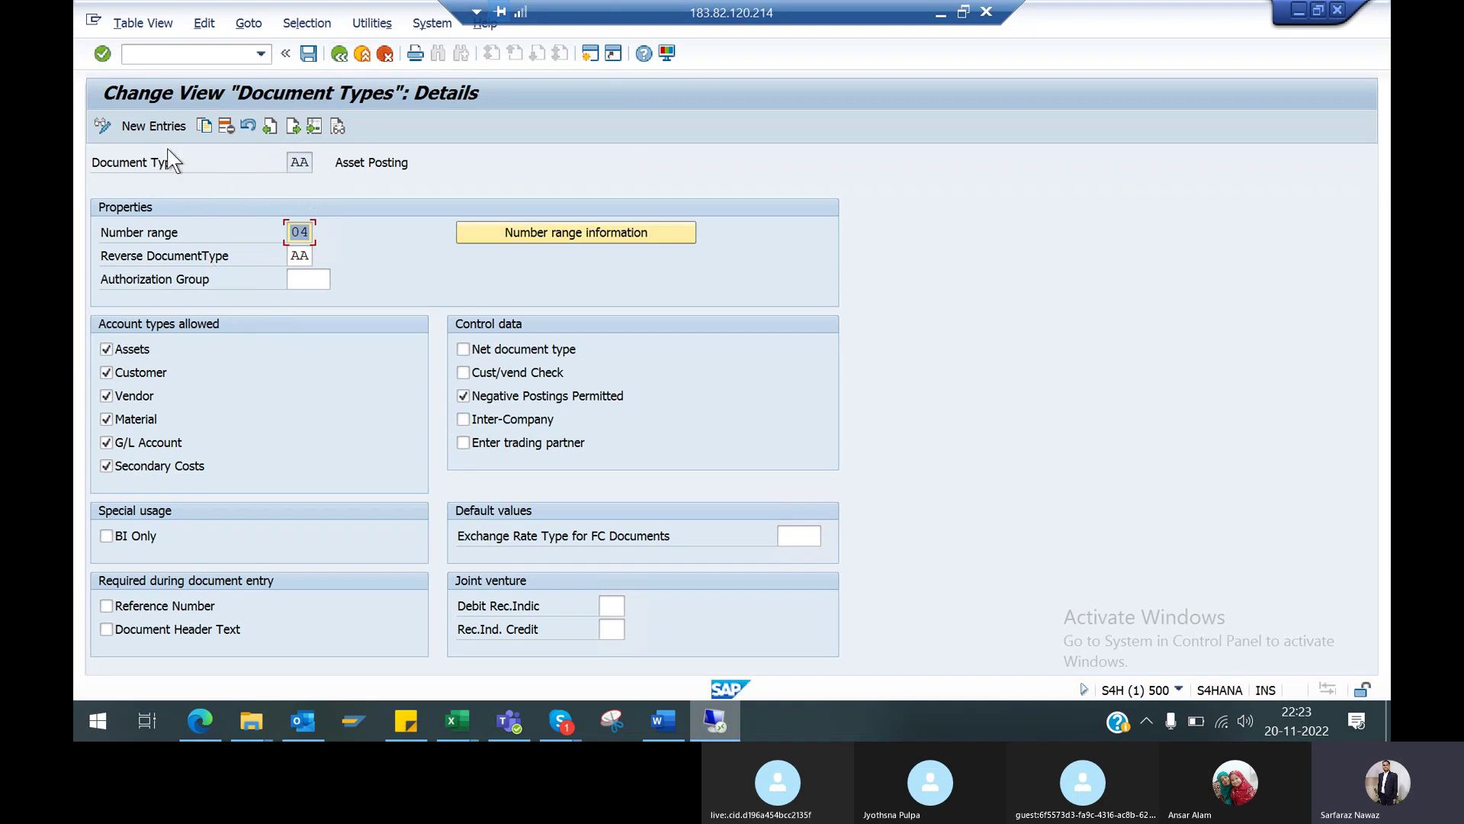
Return to the document types overview and mark vendor invoice type KR and vendor payment type KZ
click(339, 53)
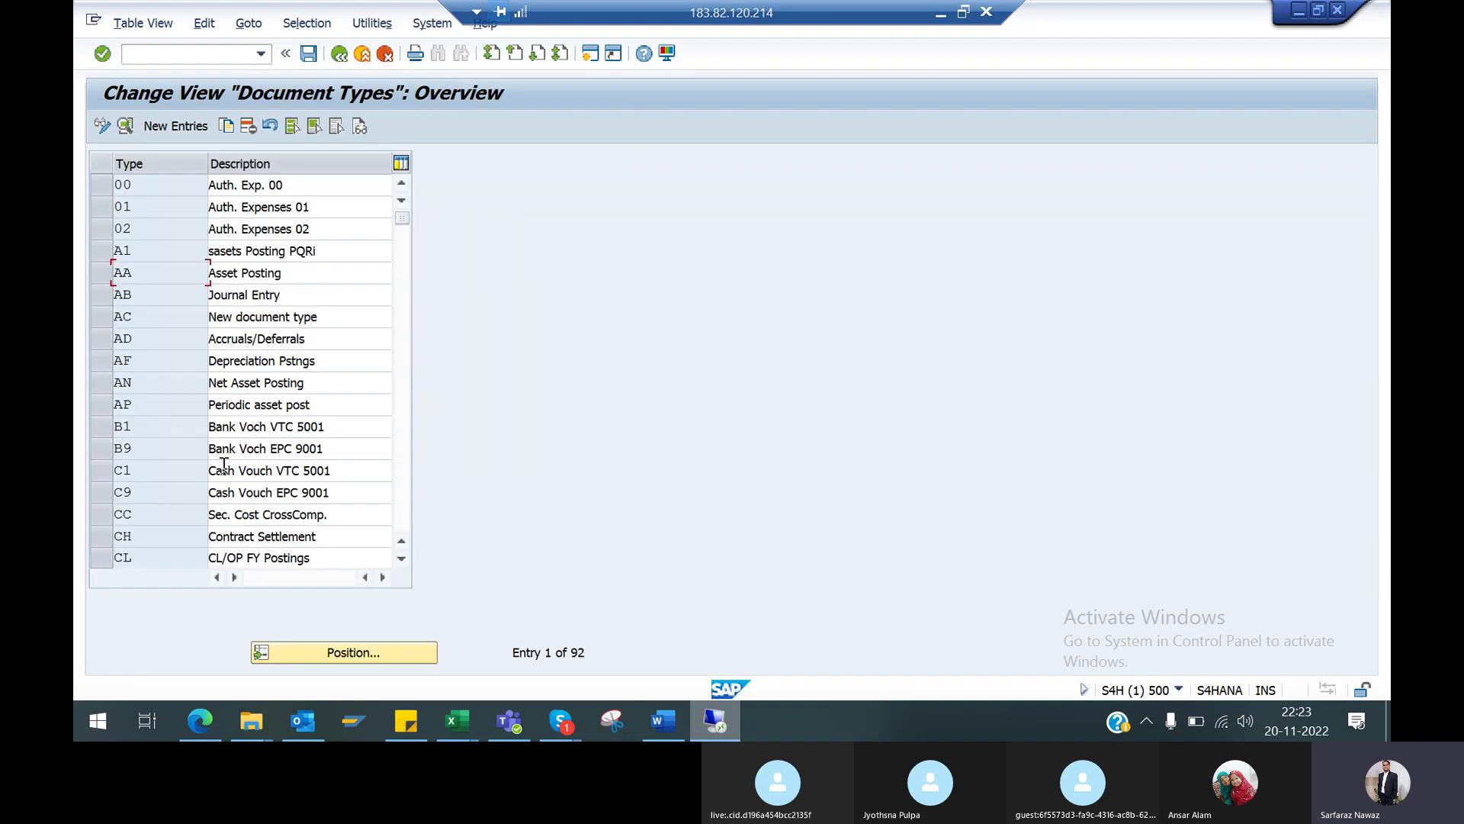
click(399, 515)
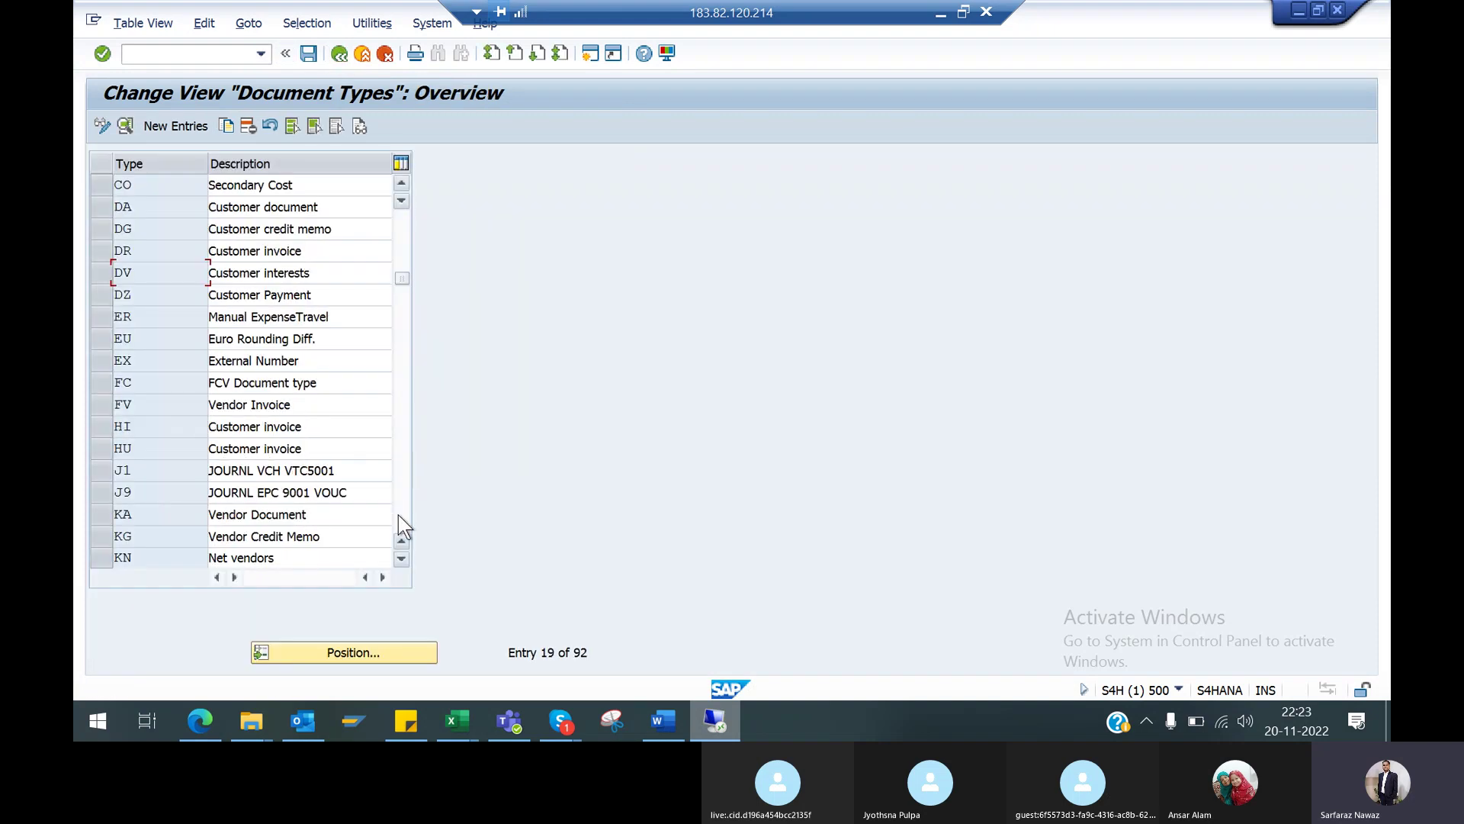
click(398, 515)
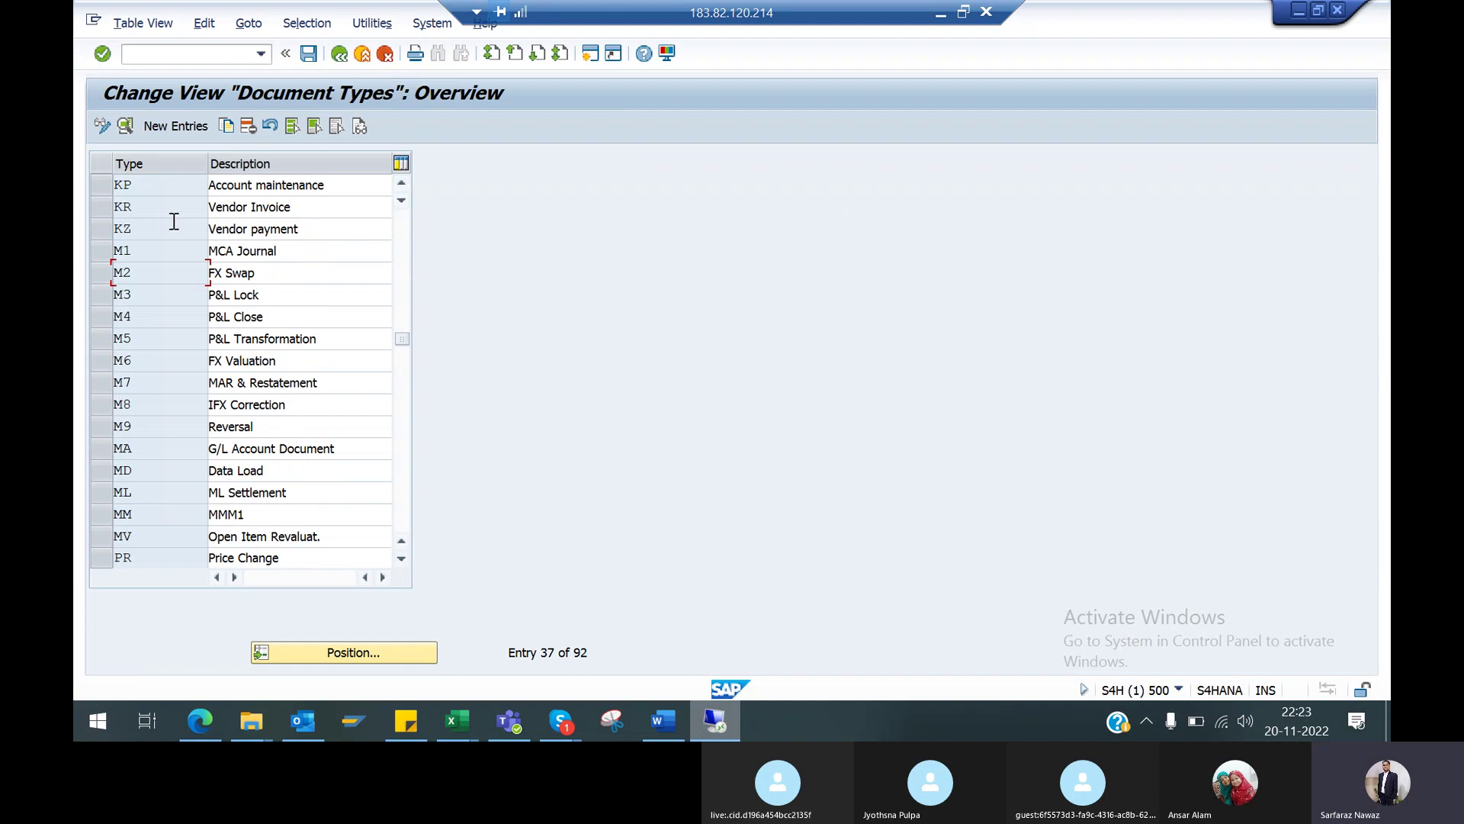
click(298, 207)
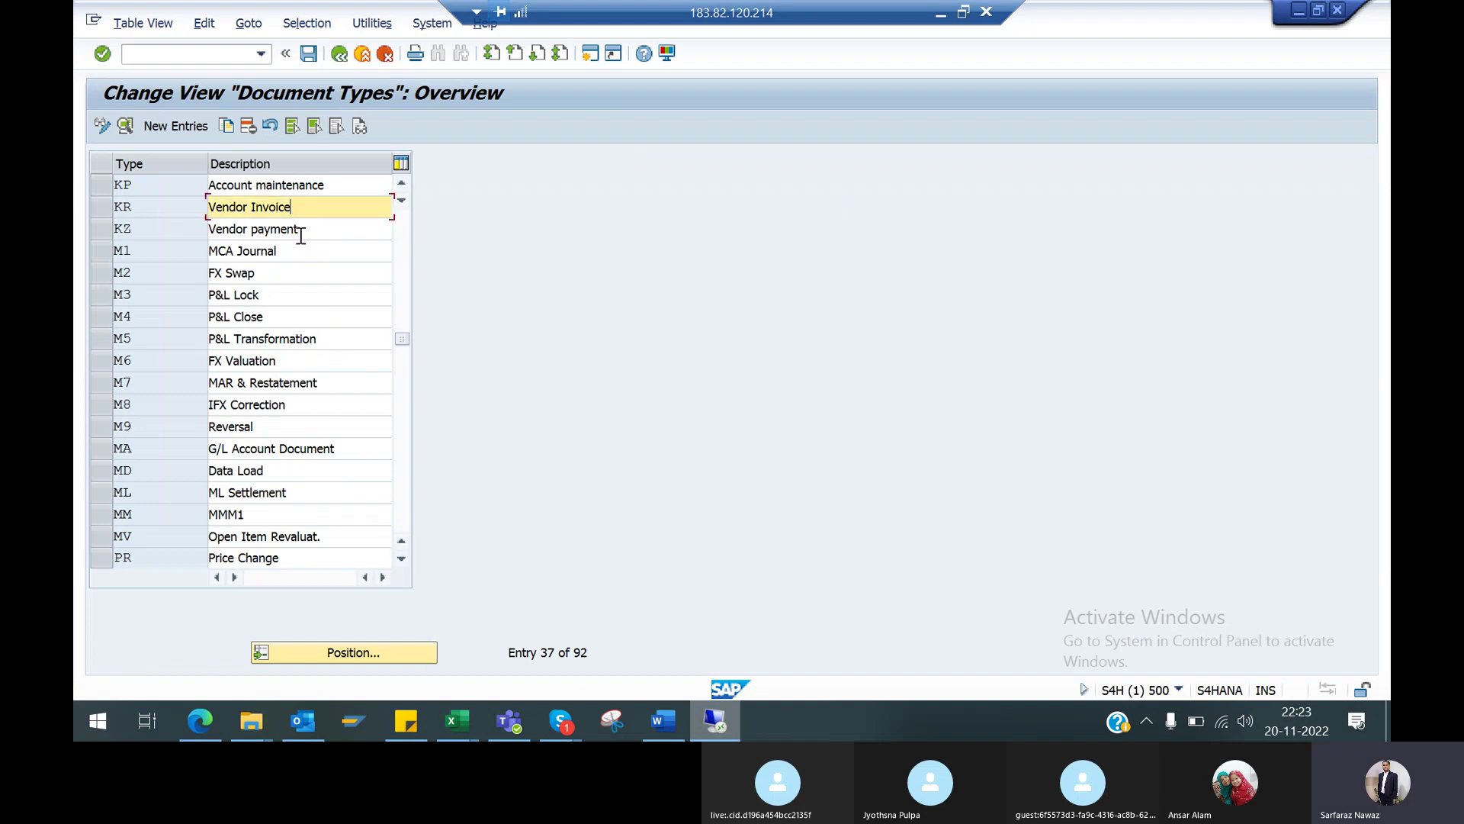
click(300, 230)
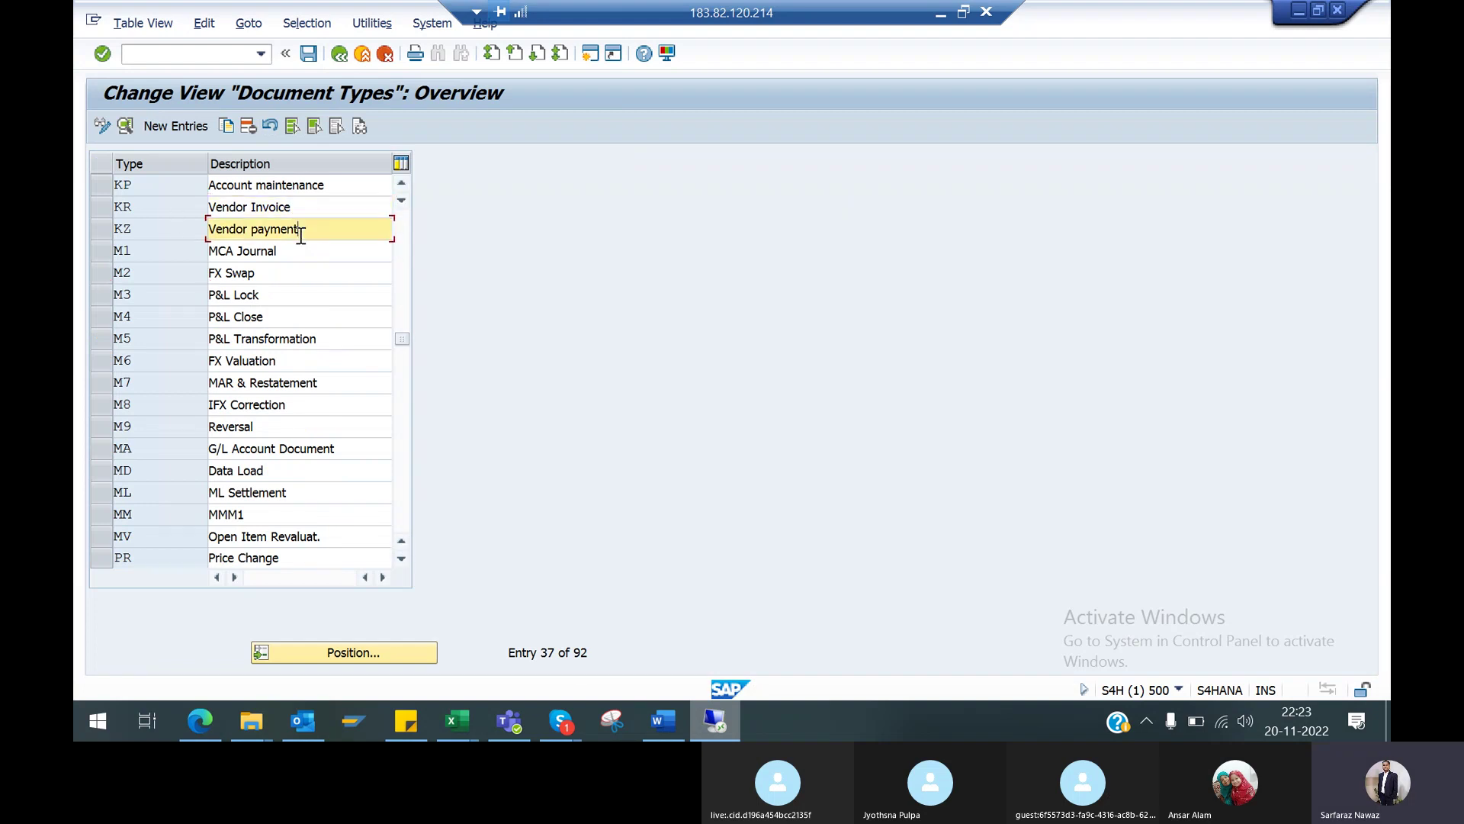
click(103, 209)
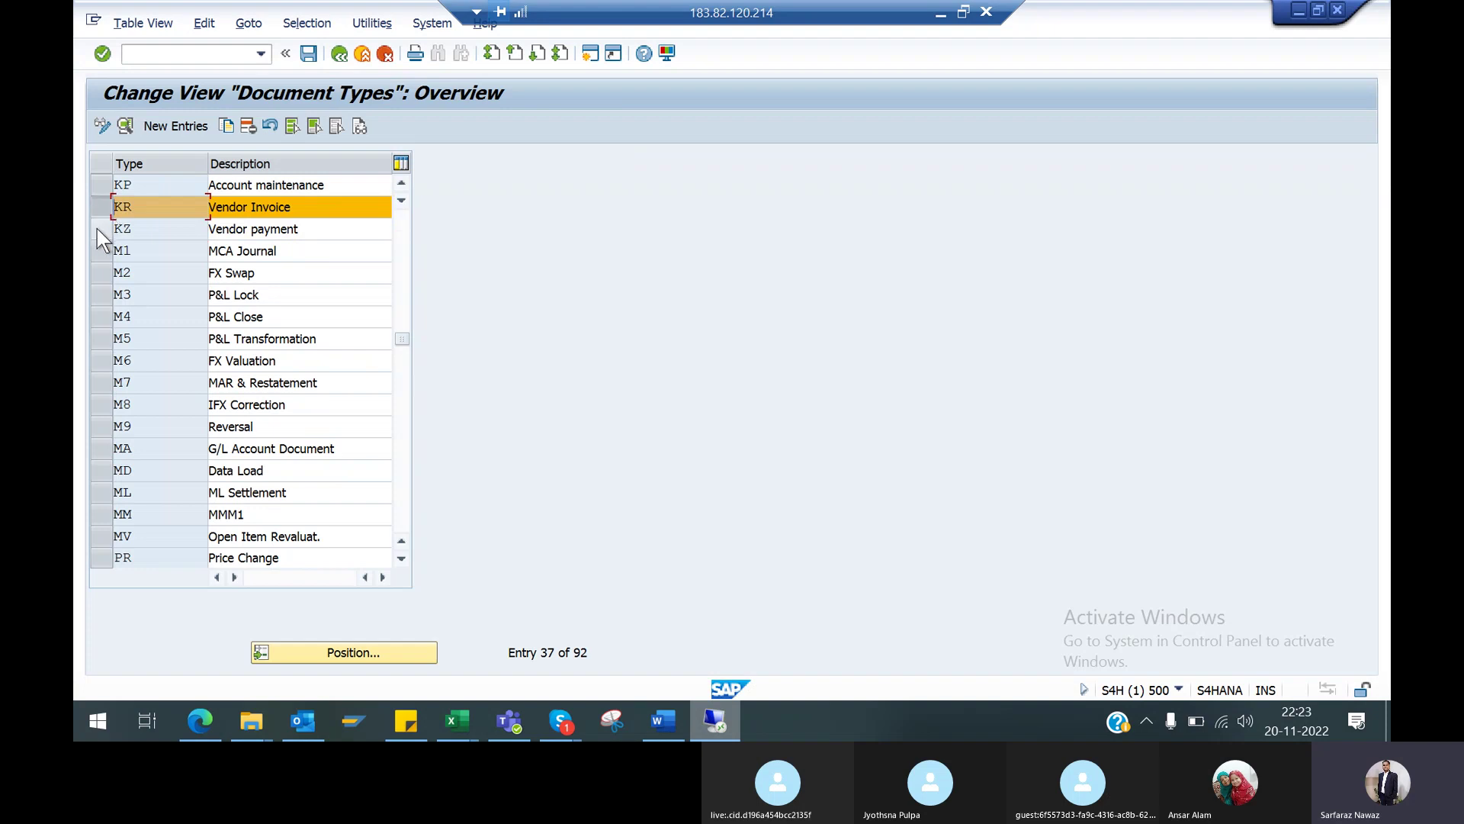
click(98, 227)
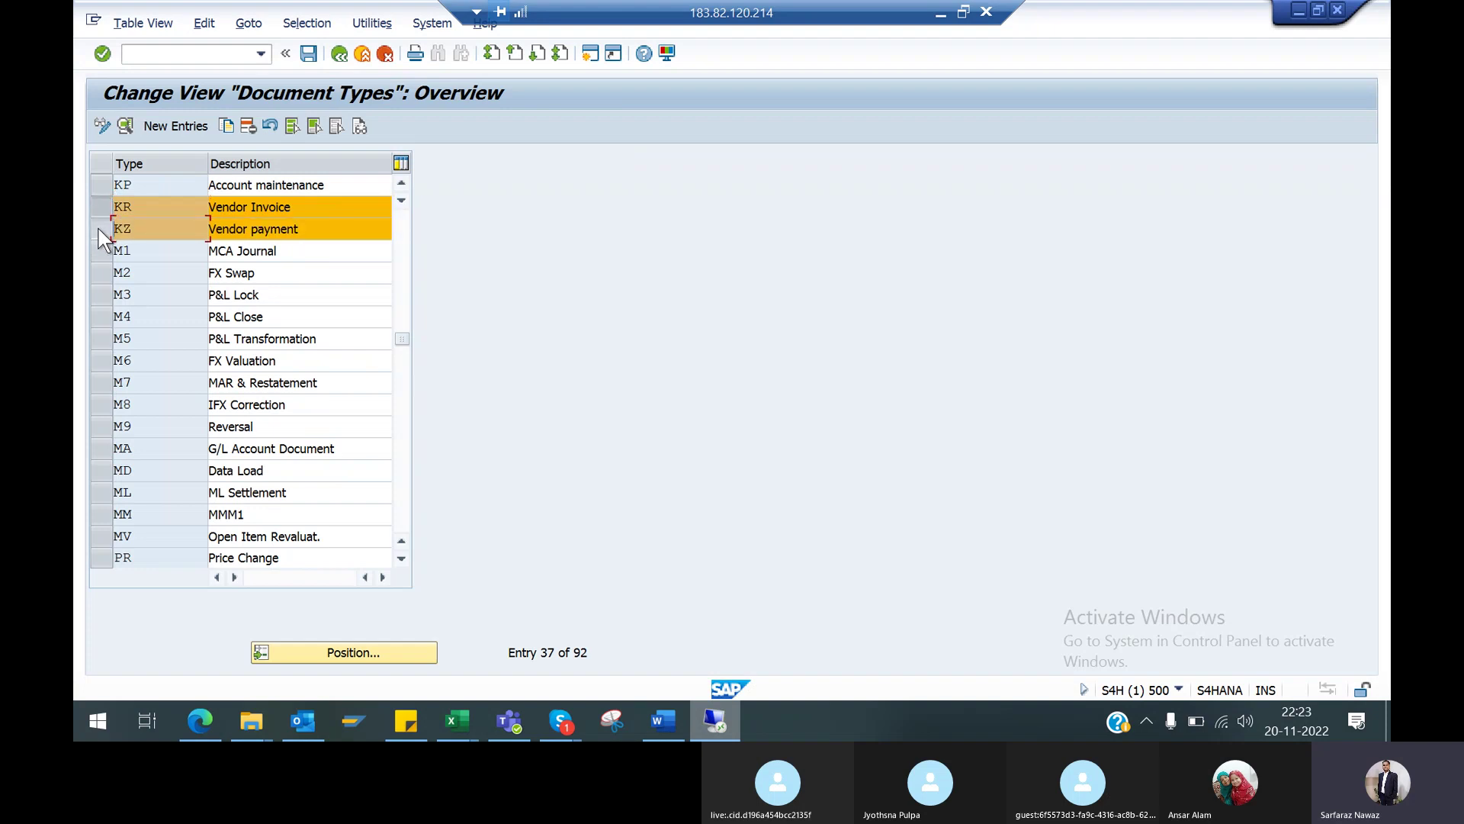
Add vendor document type KA and vendor credit memo type KG to the marked document types
click(401, 185)
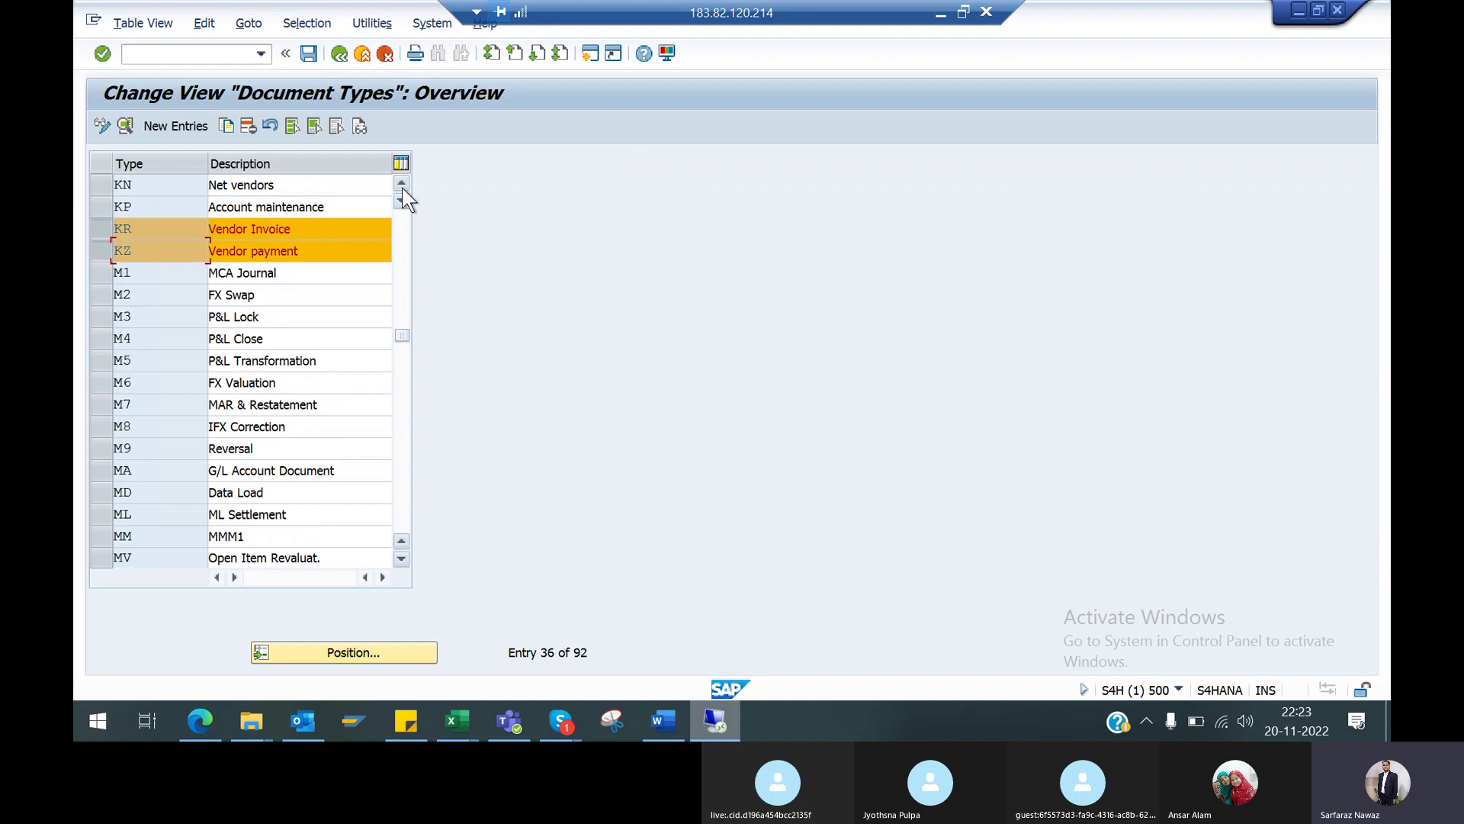
click(401, 185)
click(401, 185)
click(401, 185)
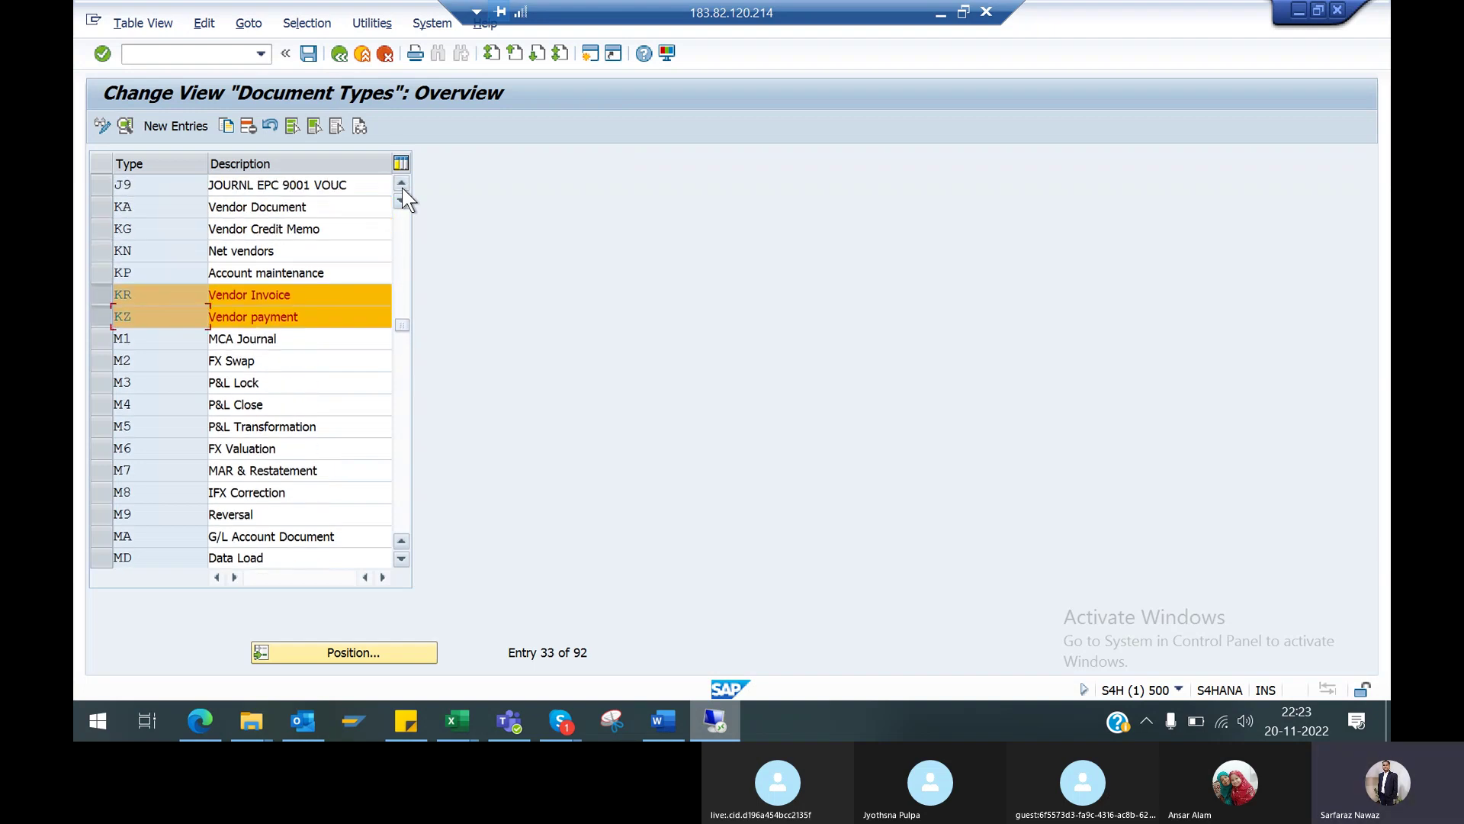
ctrl+click(101, 209)
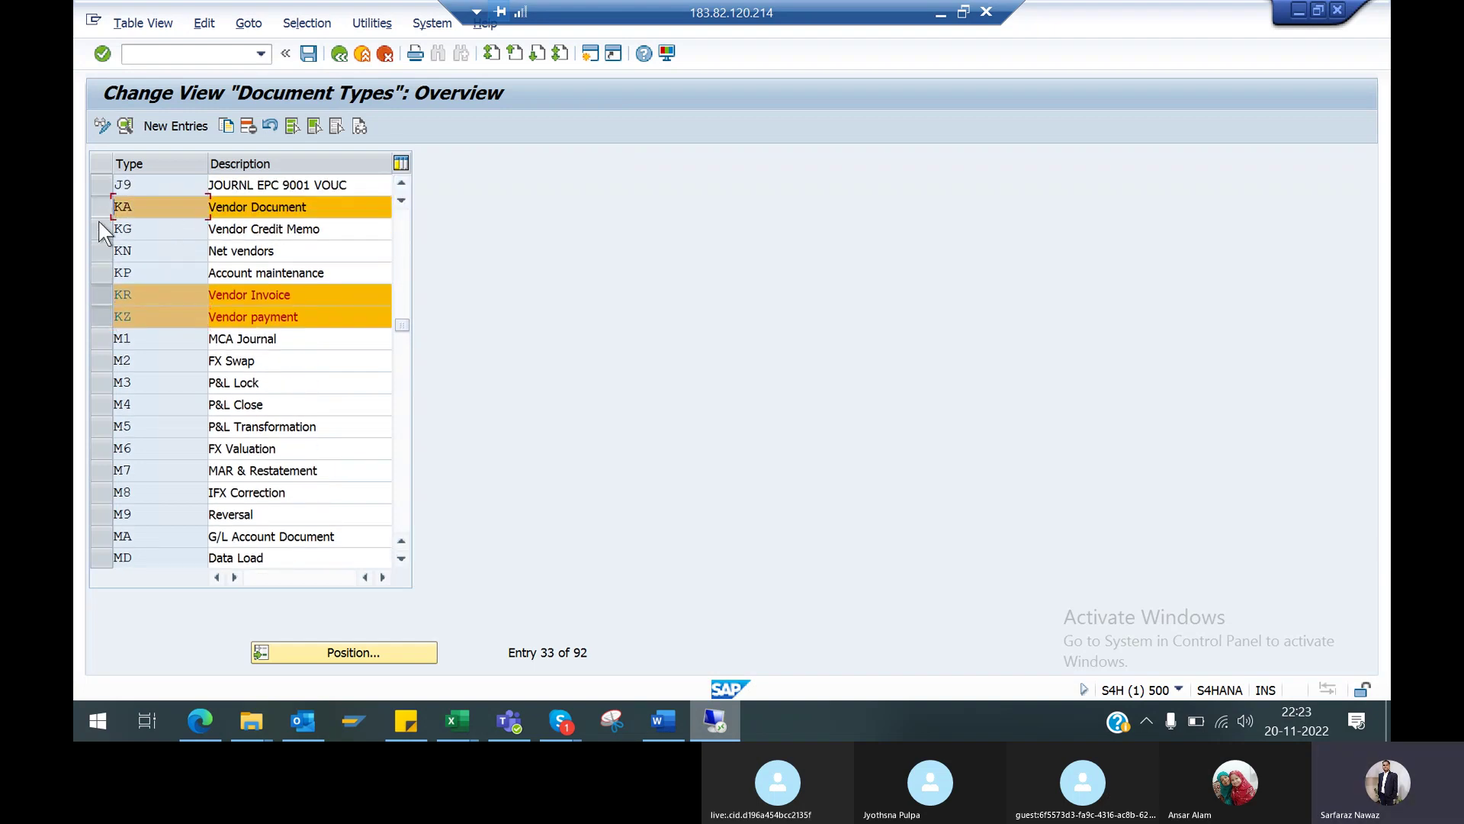
ctrl+click(100, 233)
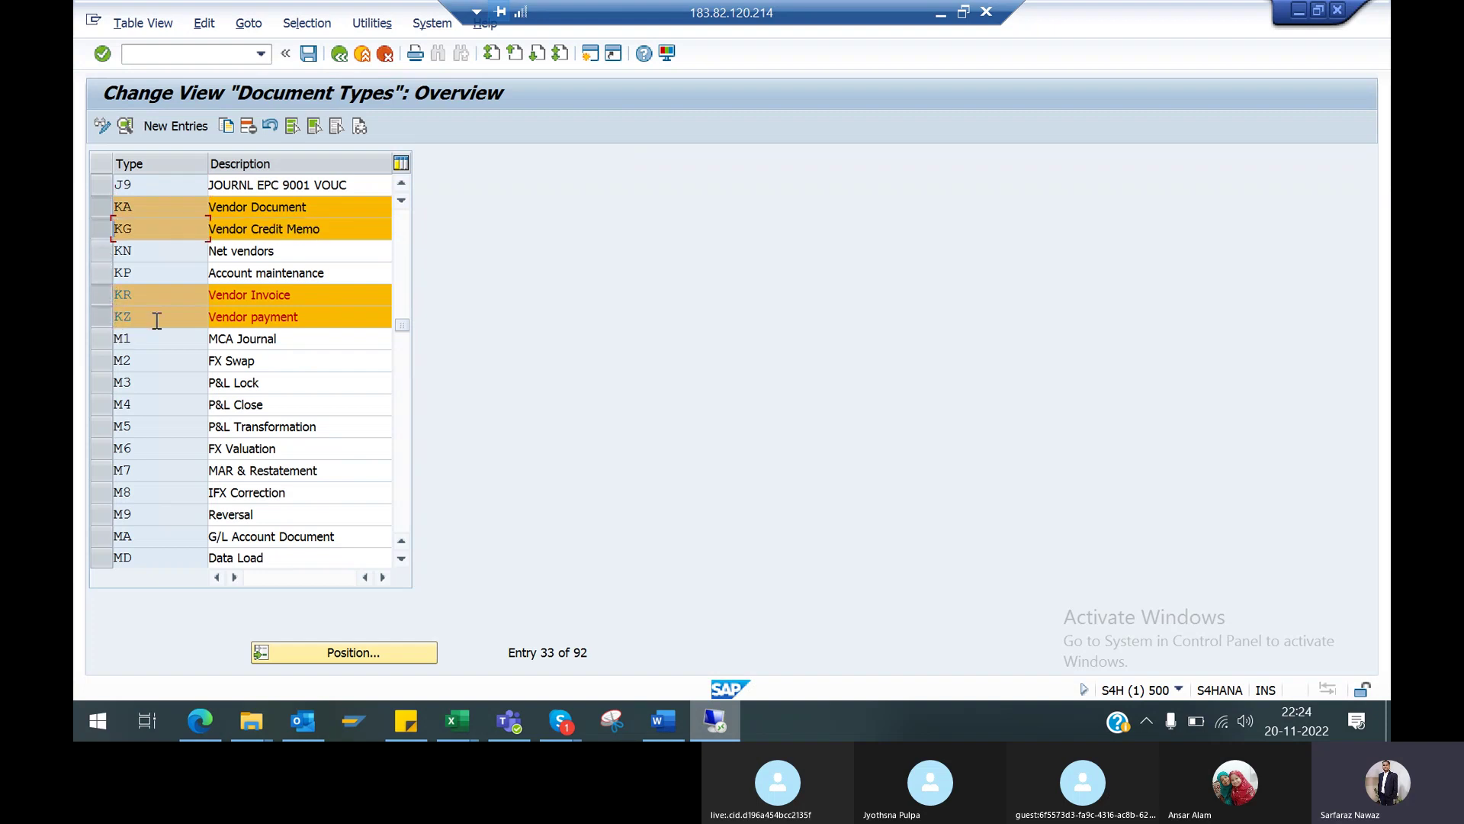
Mark the customer document types DA, DG, DR, DV and DZ in the overview
click(402, 246)
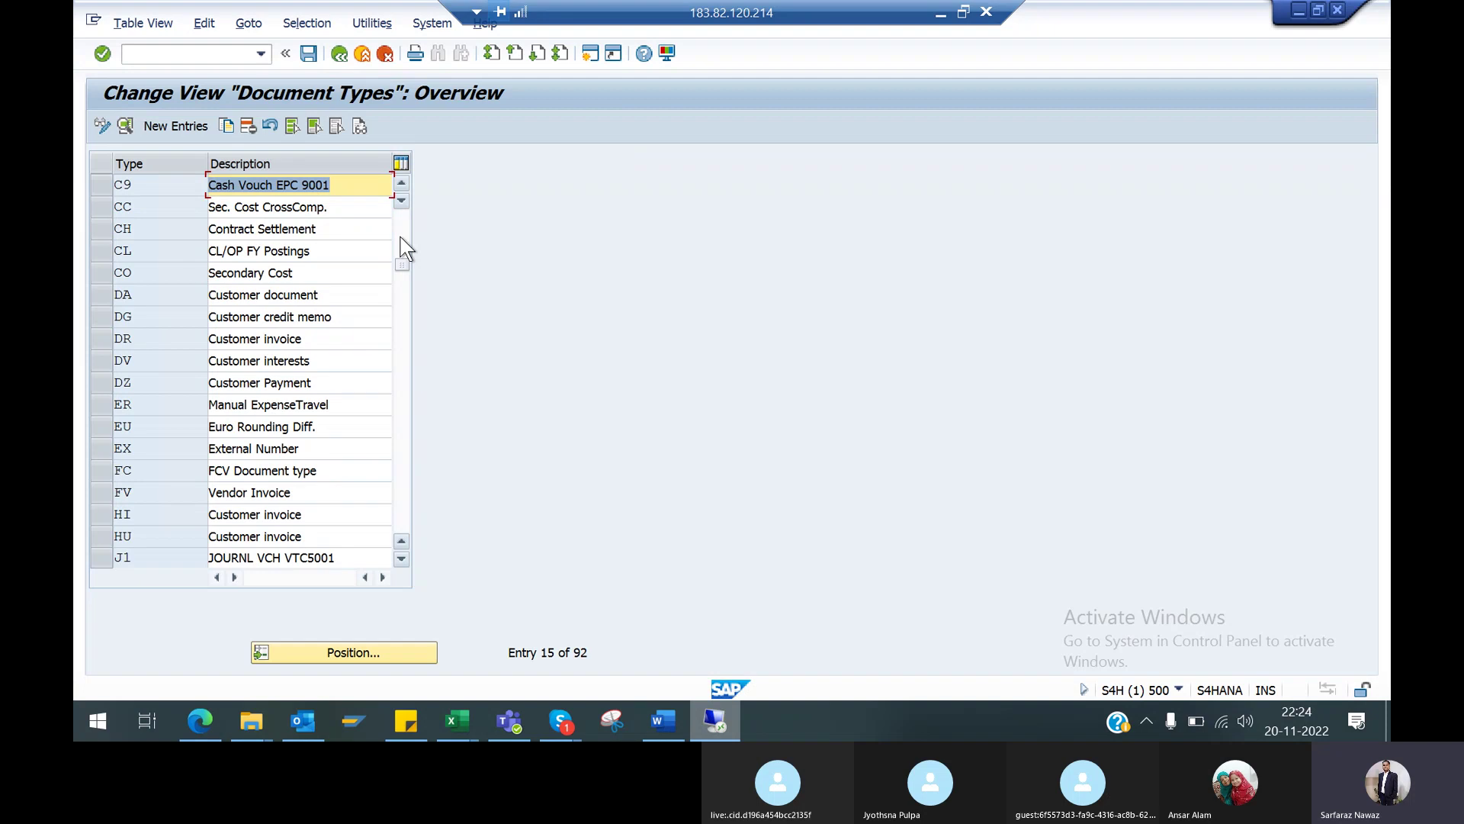
click(103, 296)
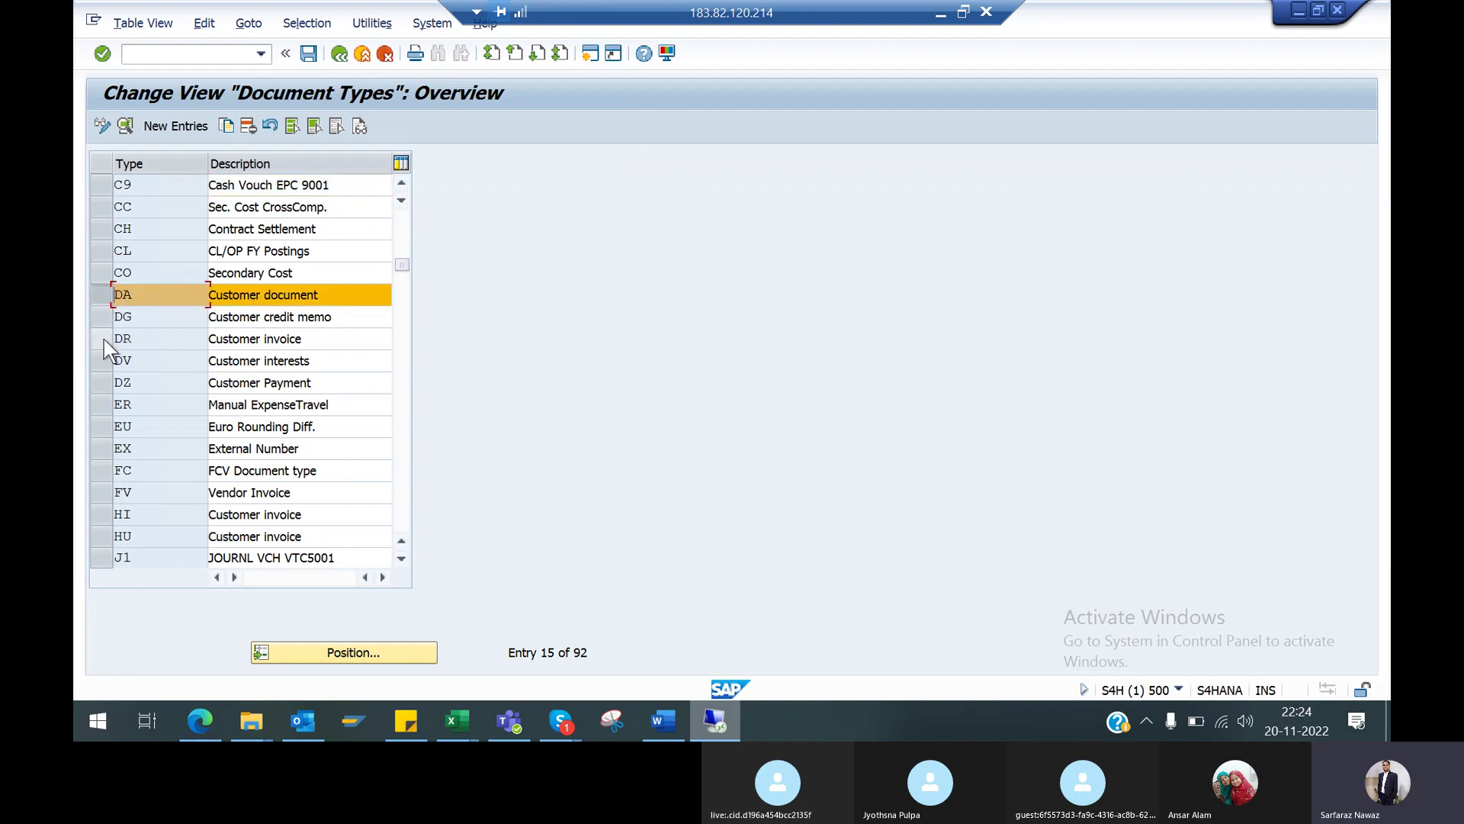
click(102, 335)
click(96, 310)
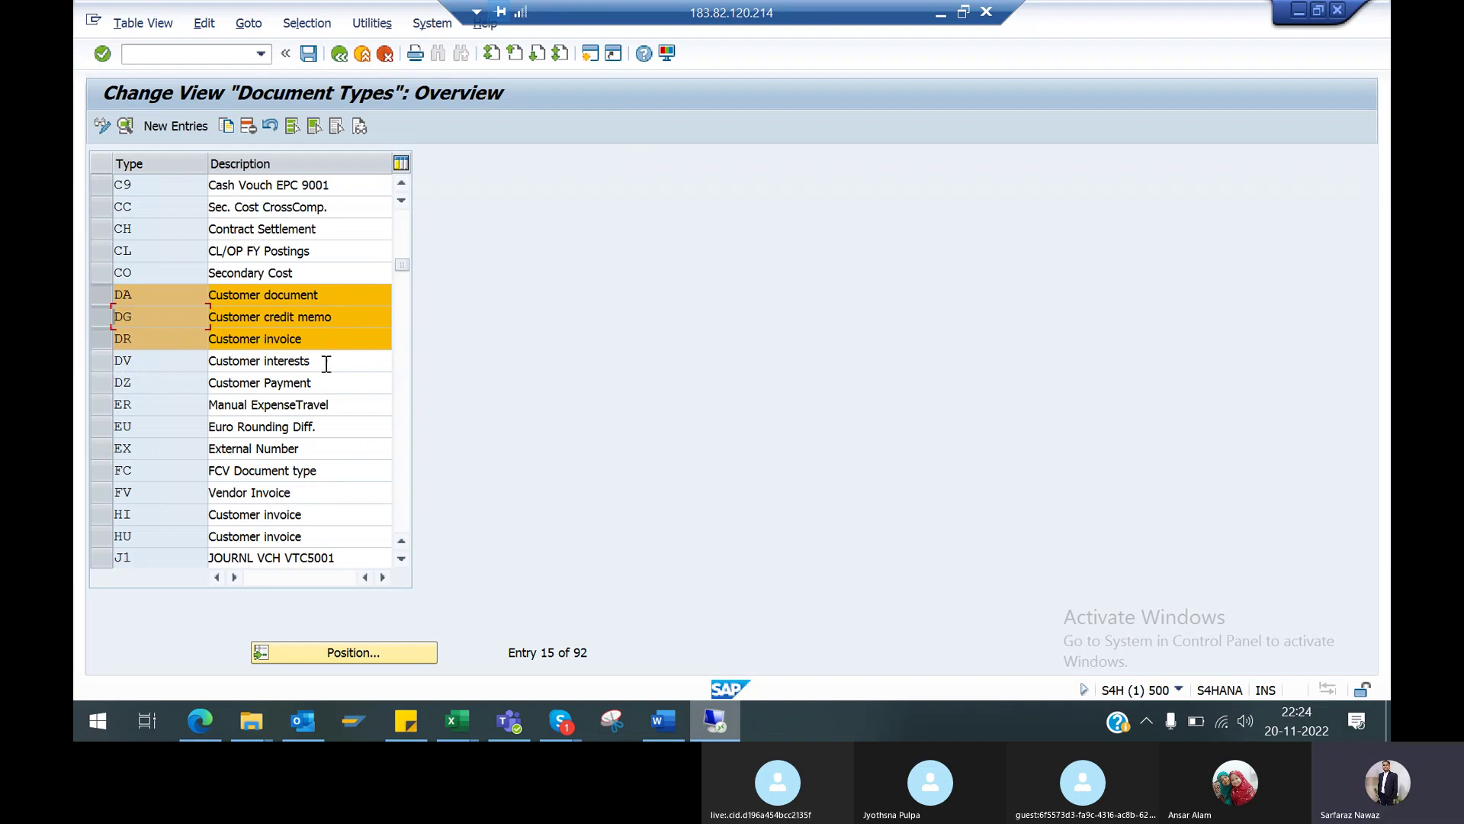
click(102, 381)
click(101, 360)
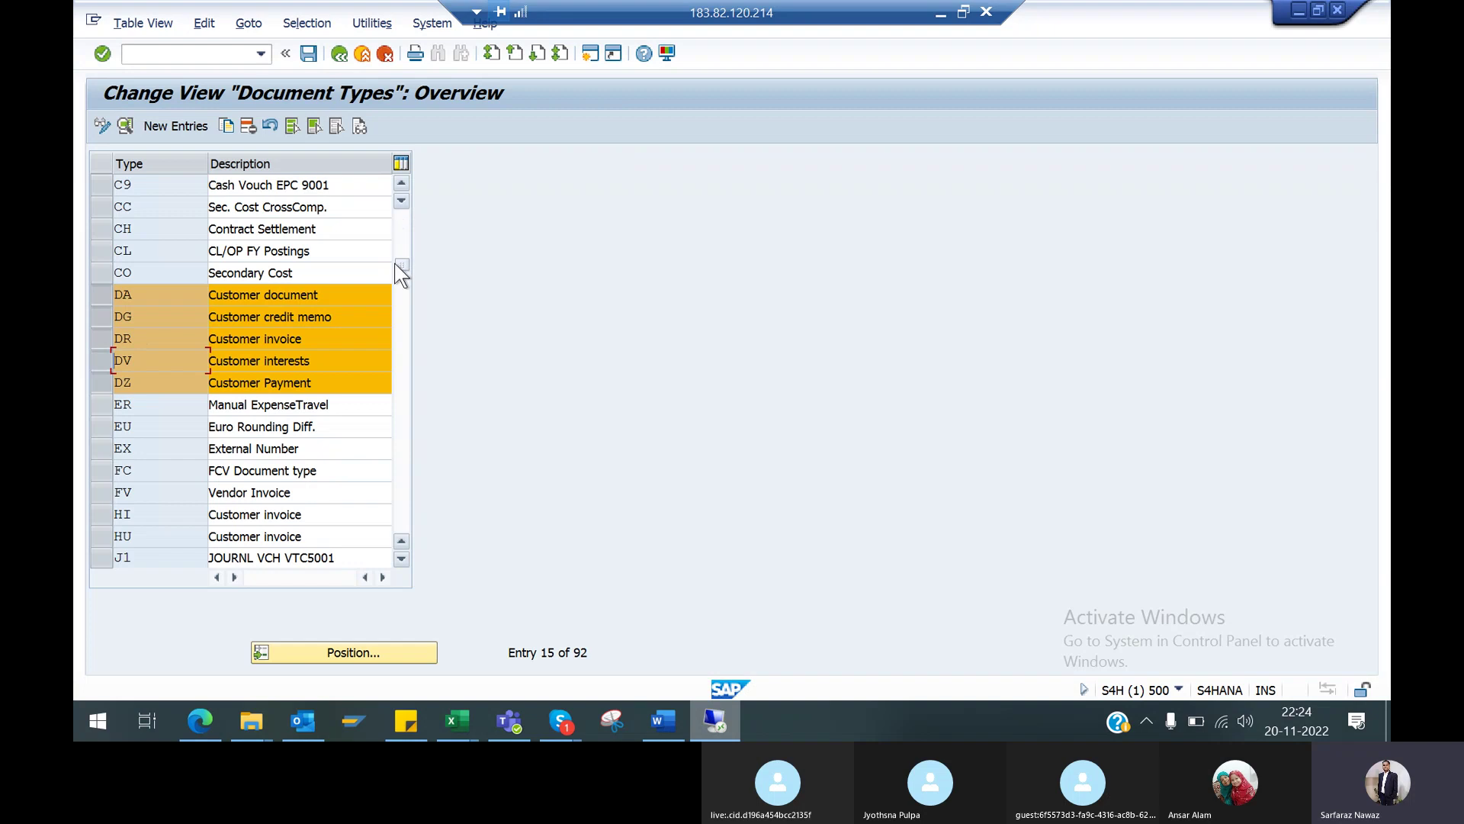
Find the G/L document types in the overview and leave only SA, G/L Account Document, marked among them
click(402, 510)
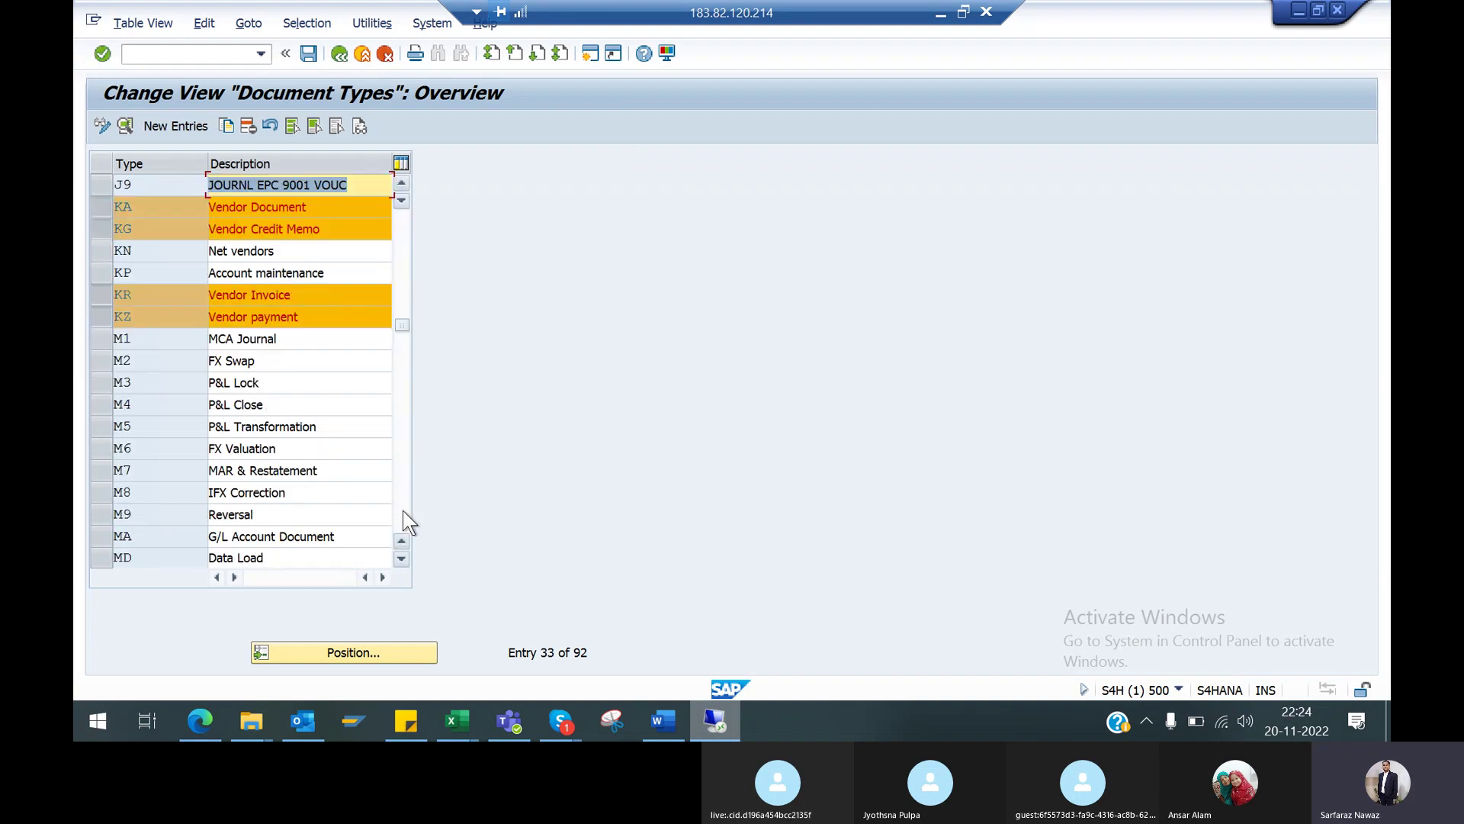
click(403, 510)
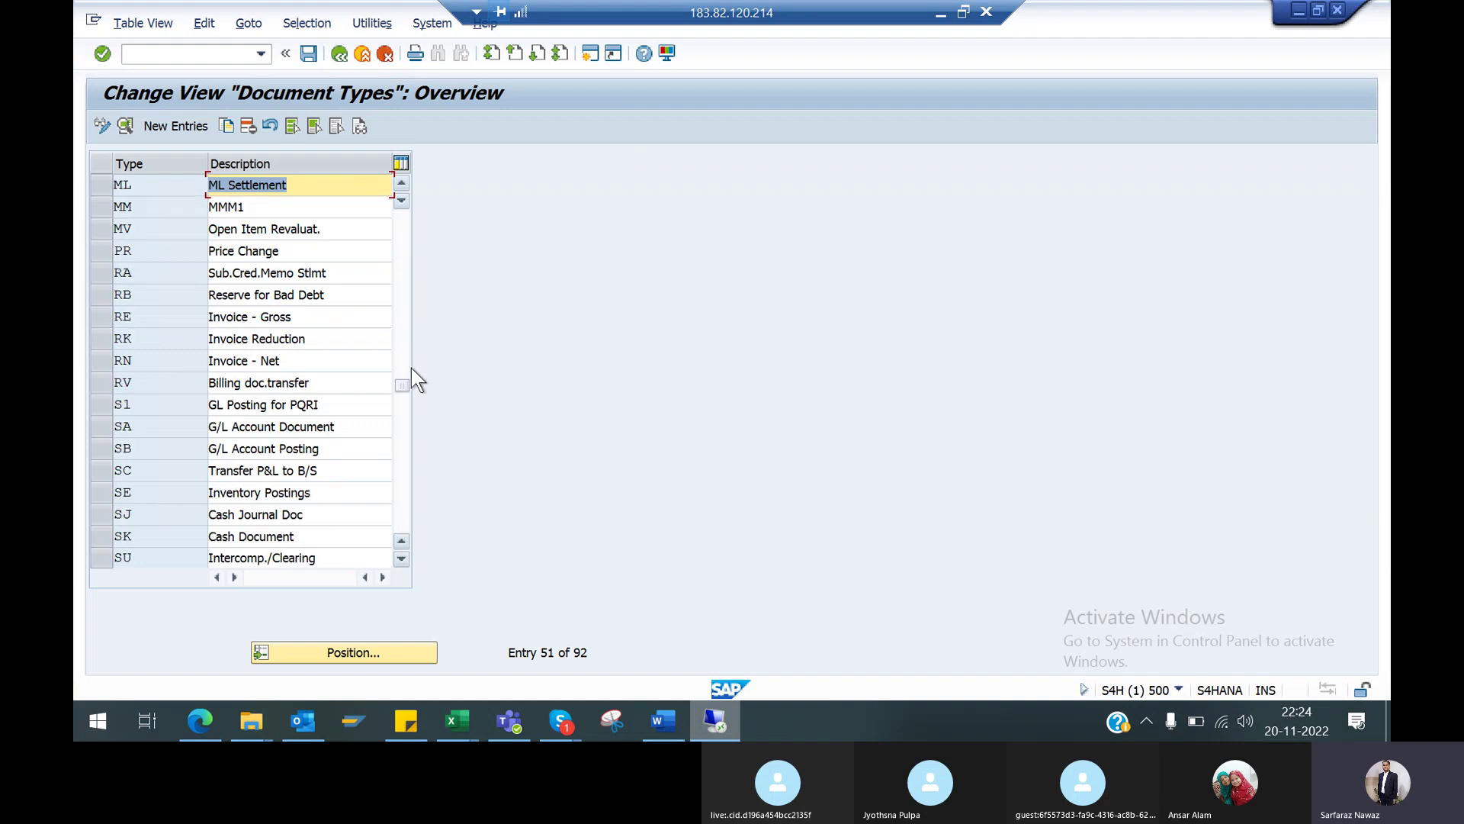
click(402, 305)
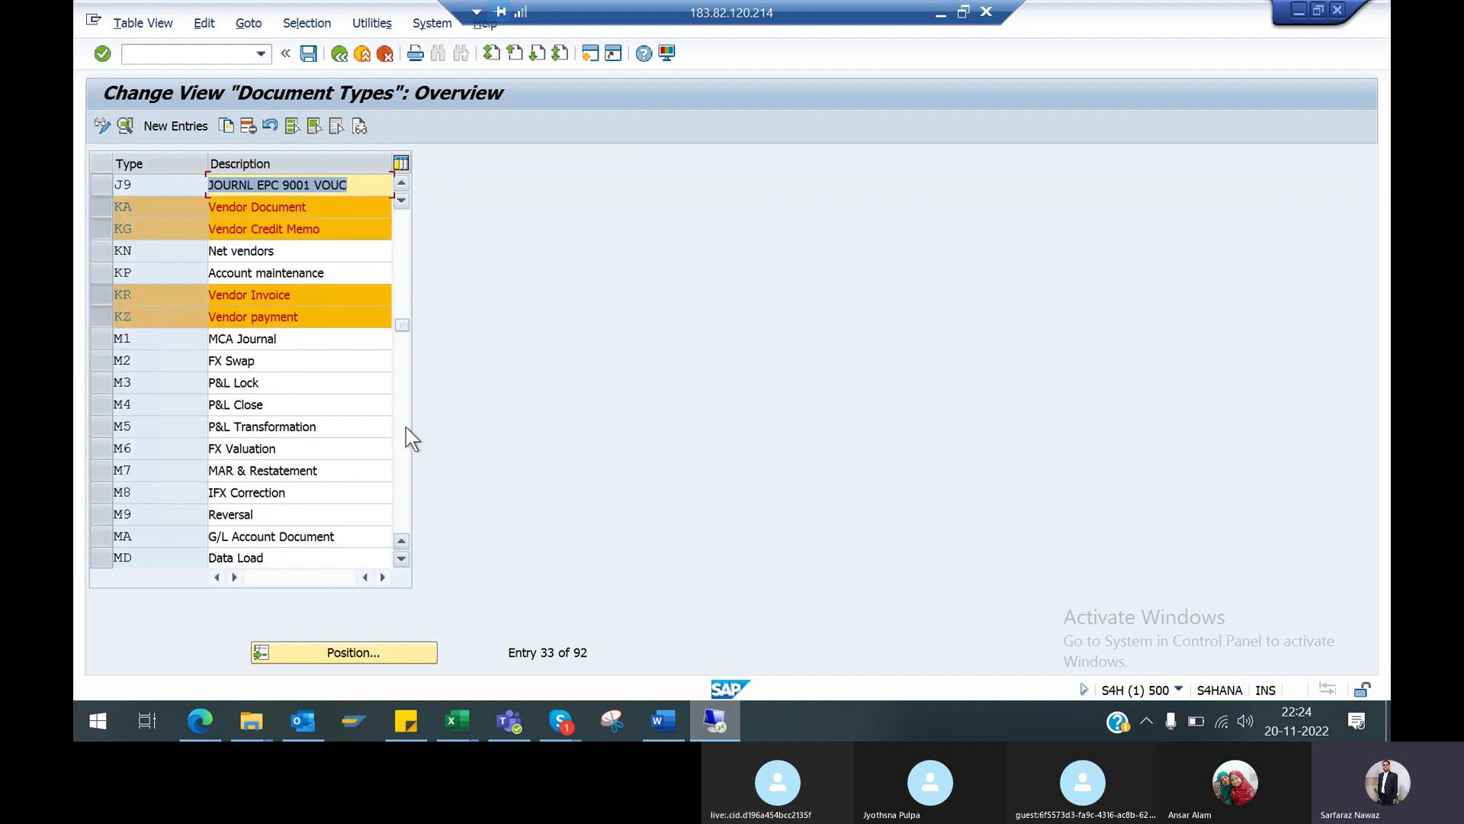
click(403, 491)
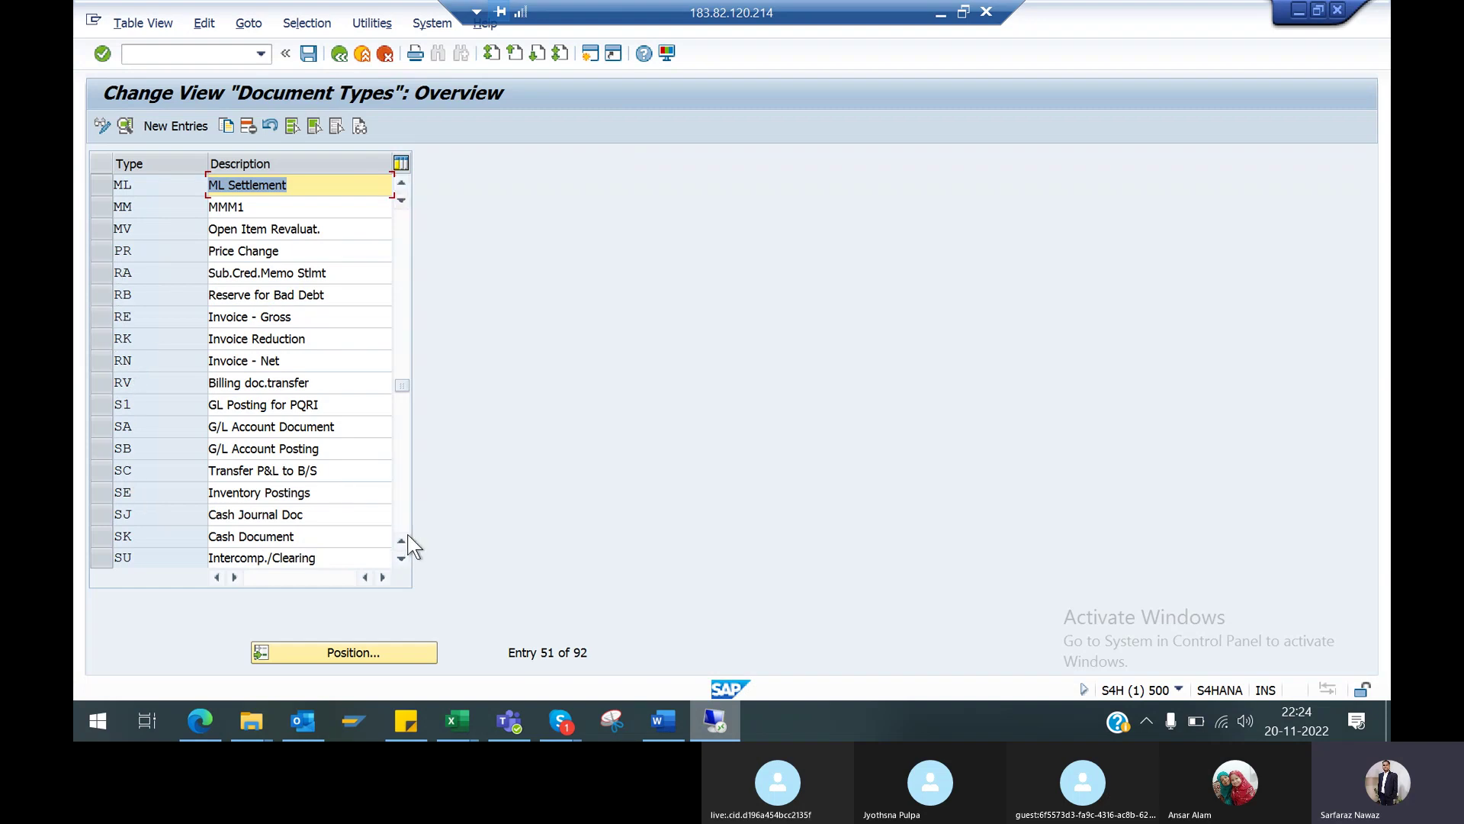
click(103, 424)
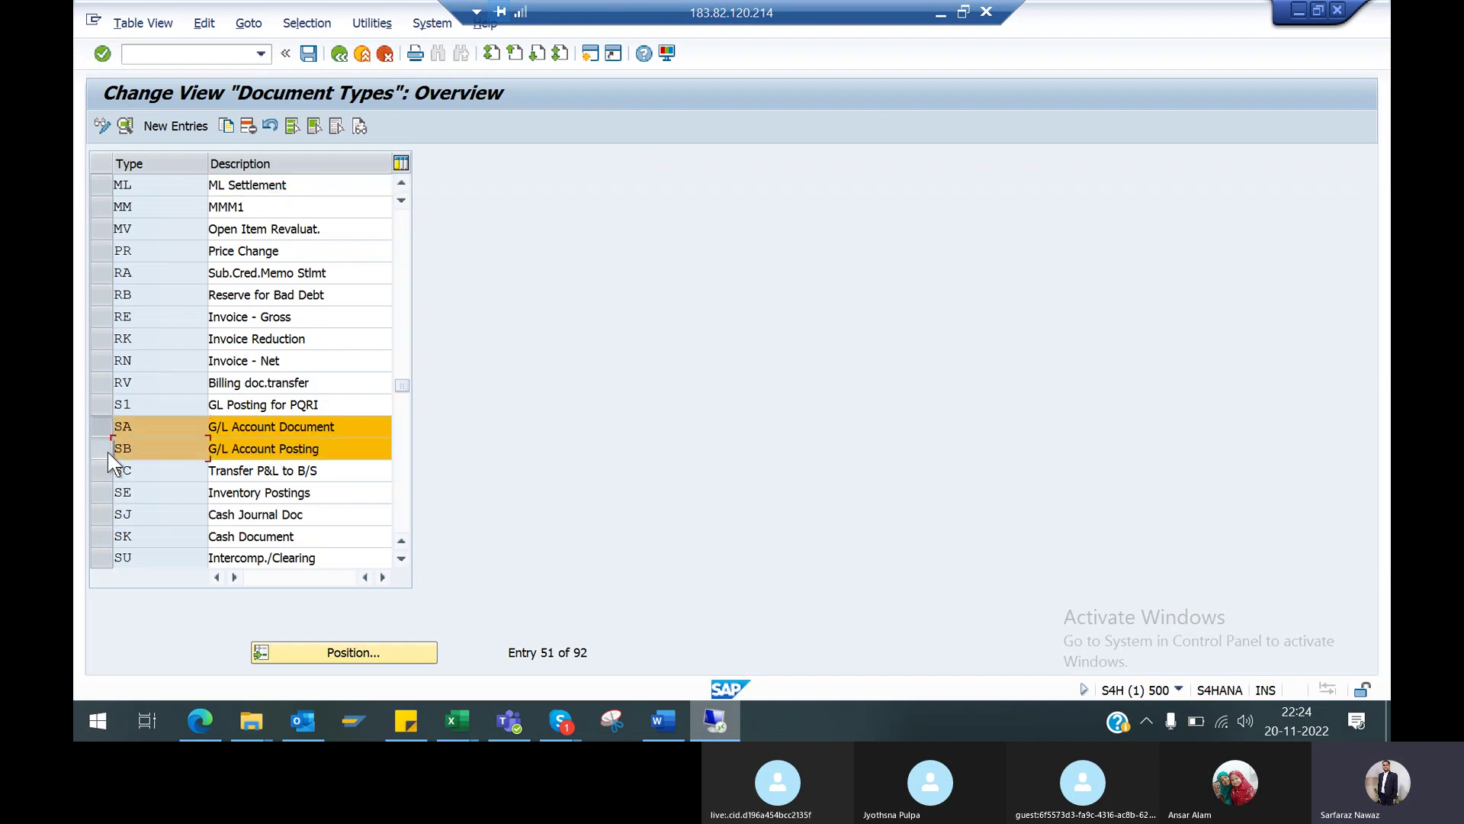
click(107, 451)
click(108, 451)
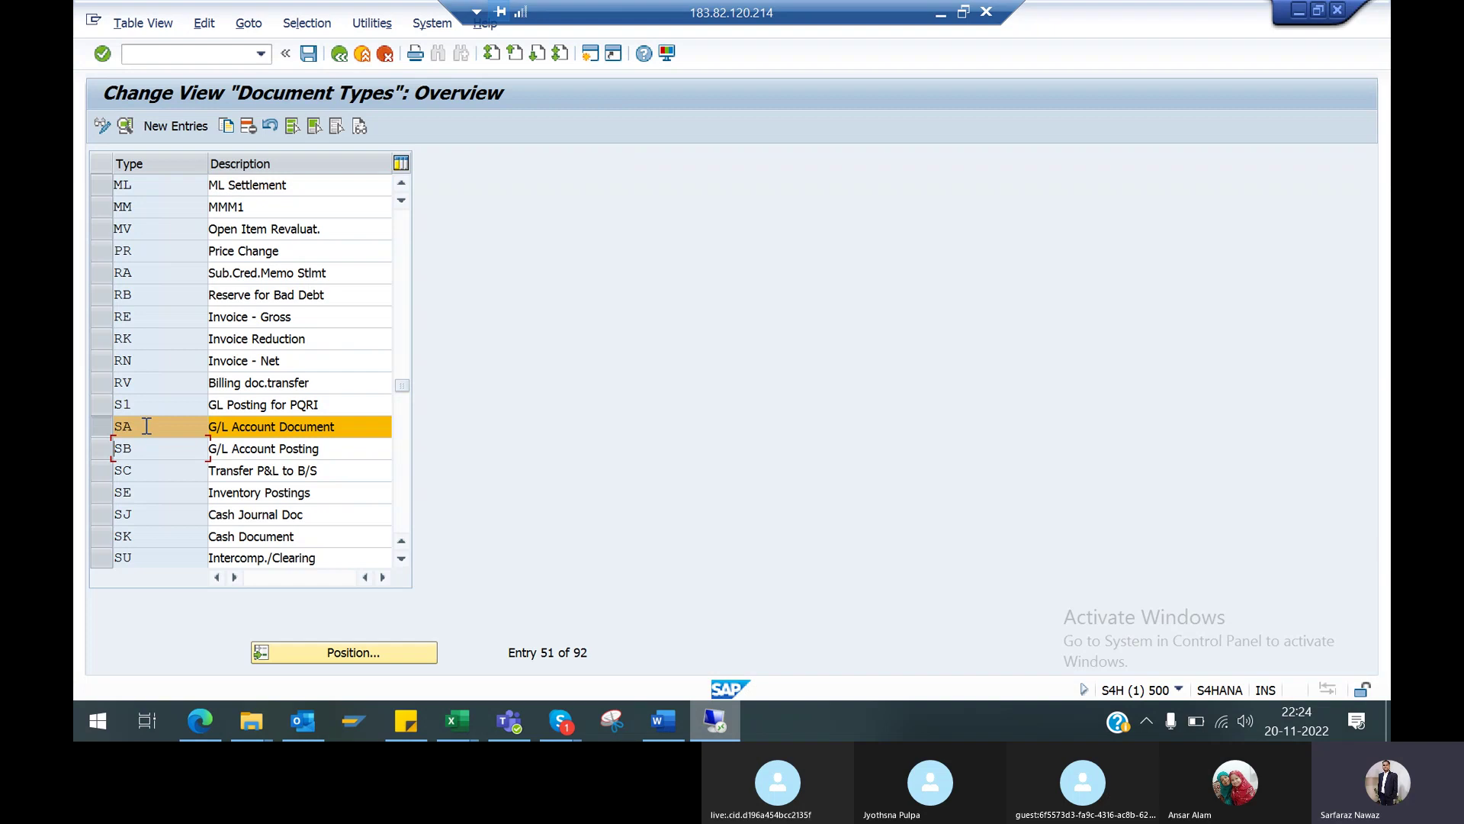
Open the details of document type SA and examine its document type key and reverse document type
double_click(145, 426)
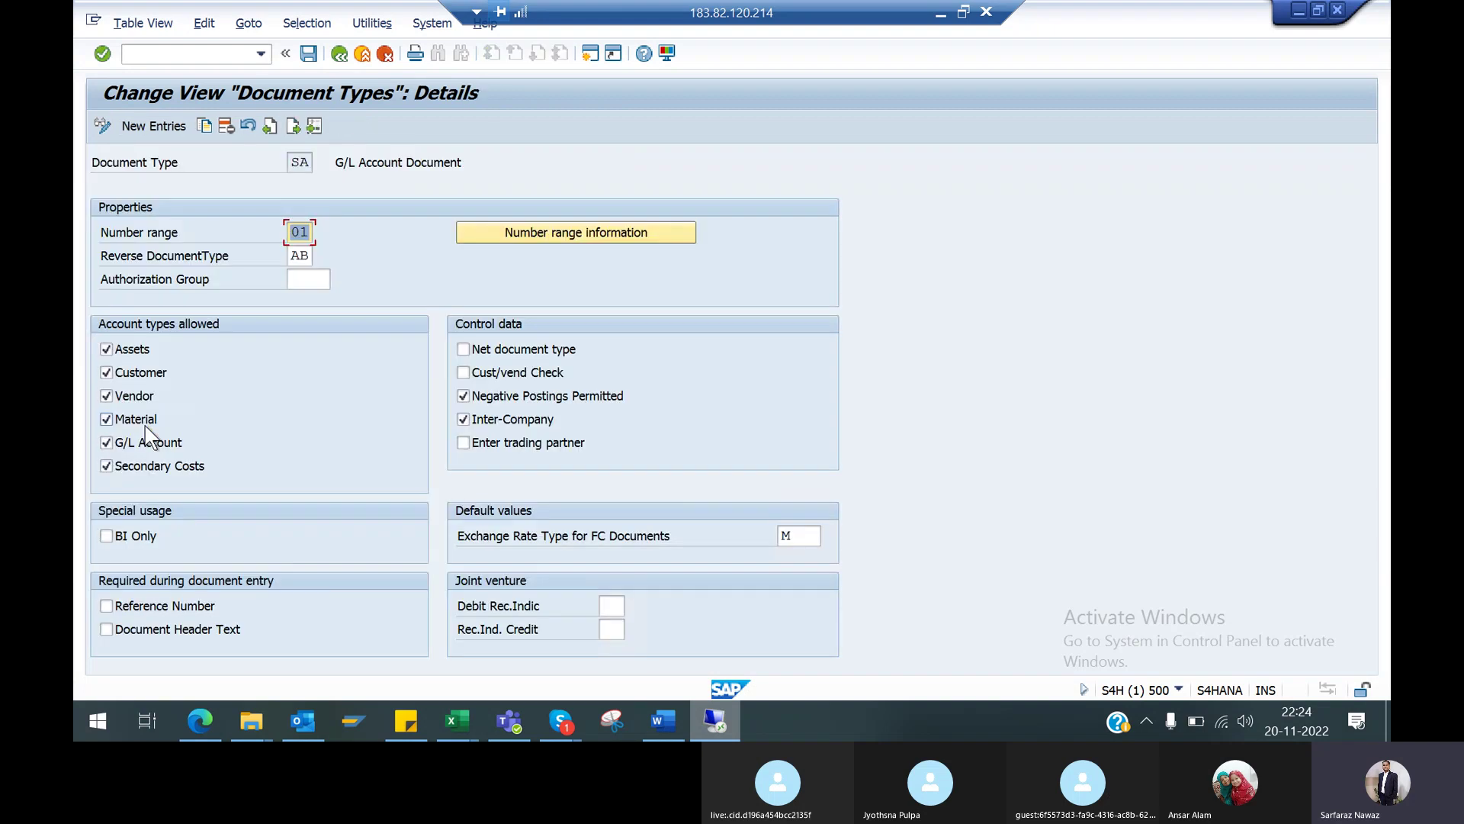
click(291, 160)
click(312, 255)
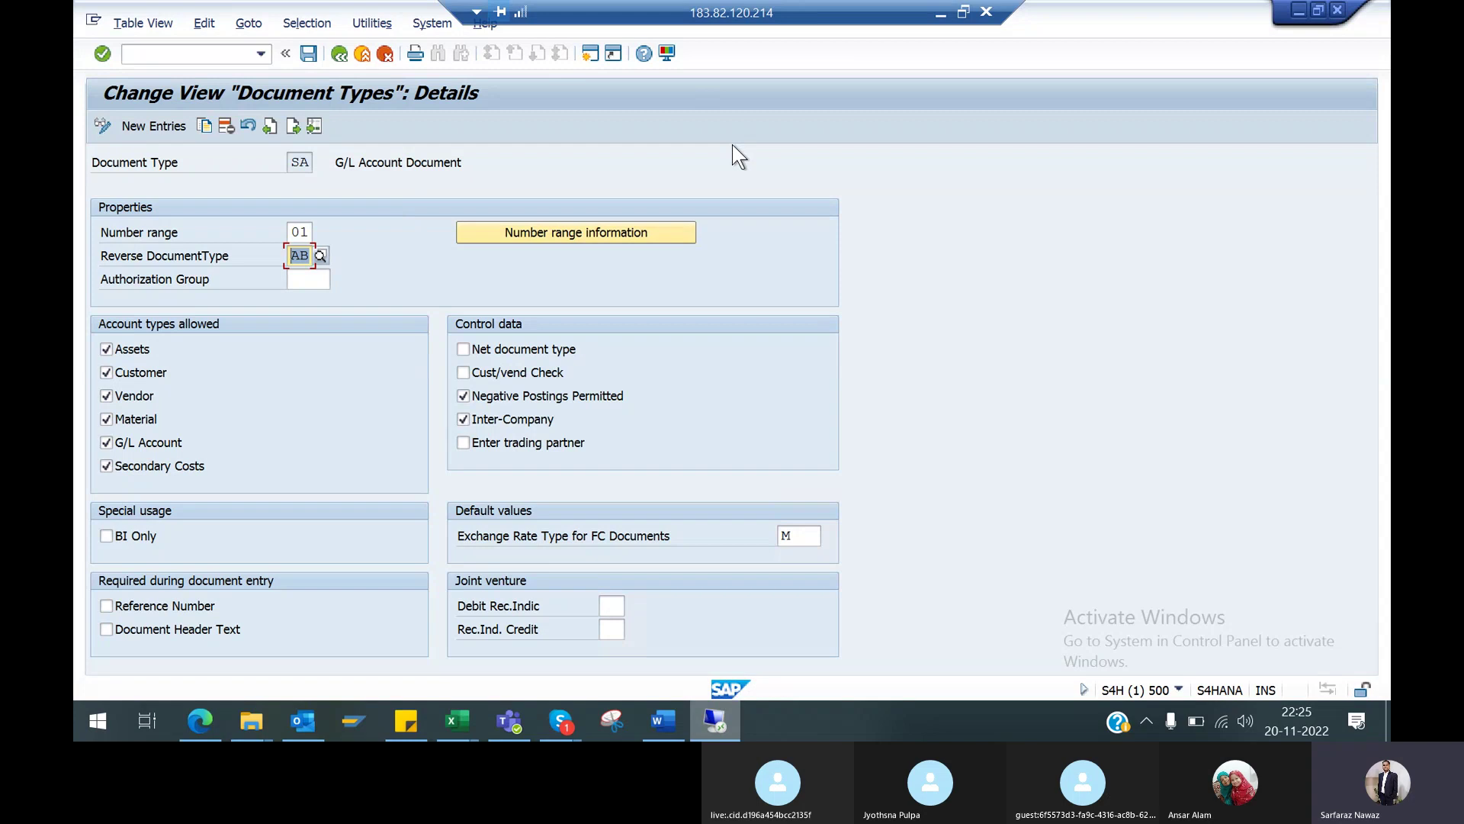
Check the G/L account document entry session for company code 540, and leave document type SA's details for the implementation guide
key(alt+Tab)
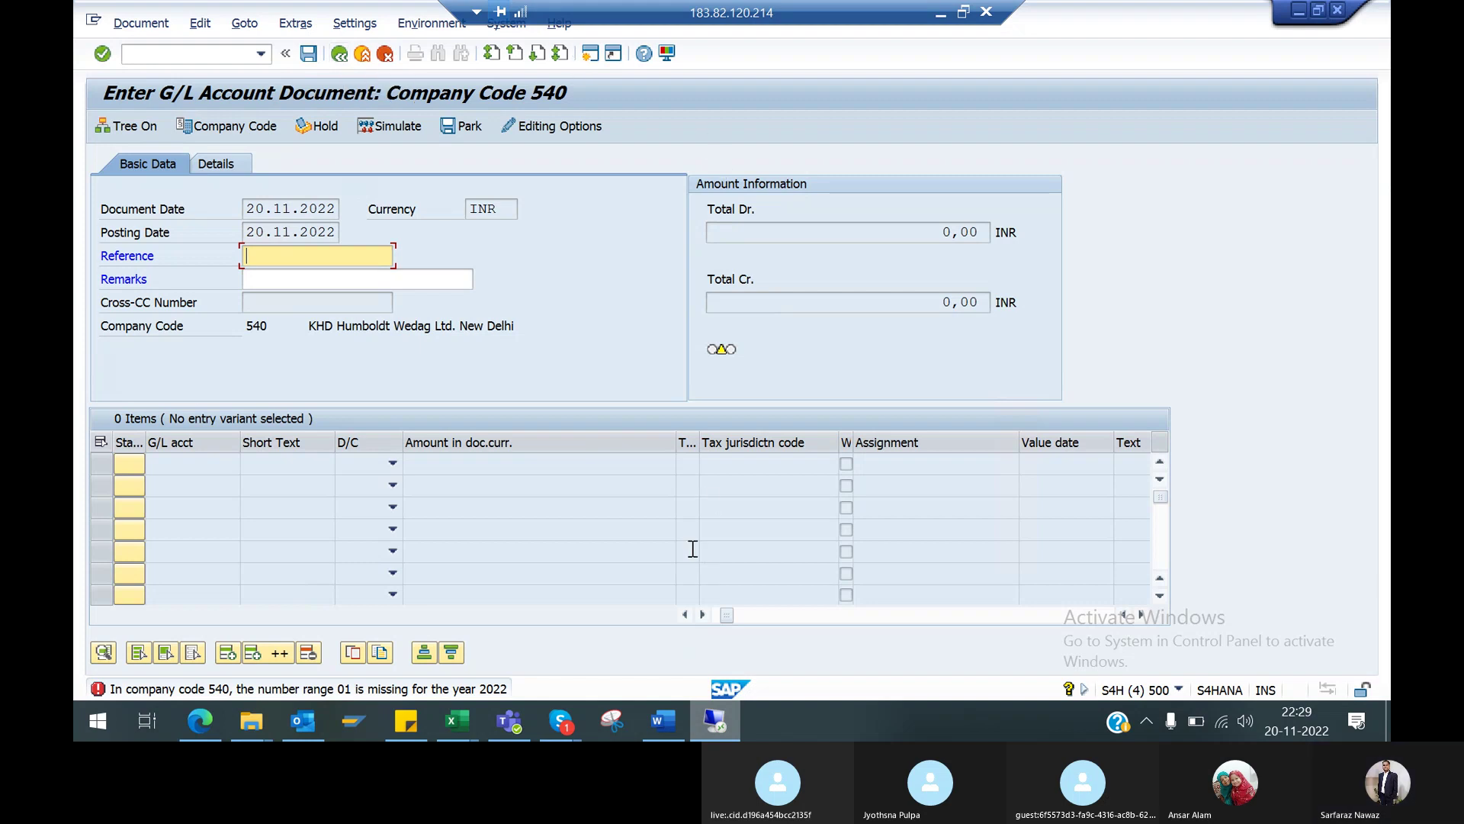
key(alt+Tab)
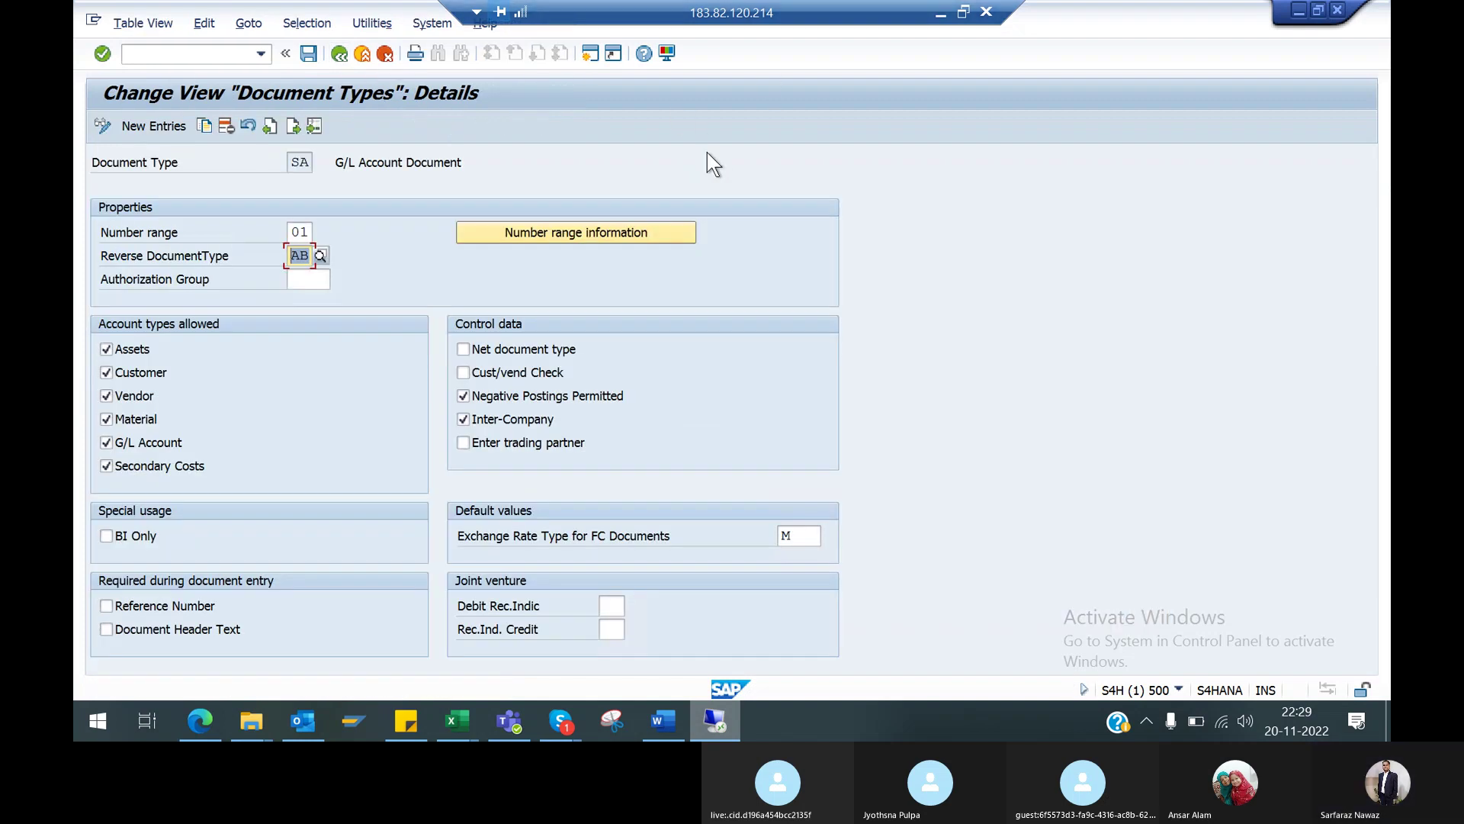
click(339, 54)
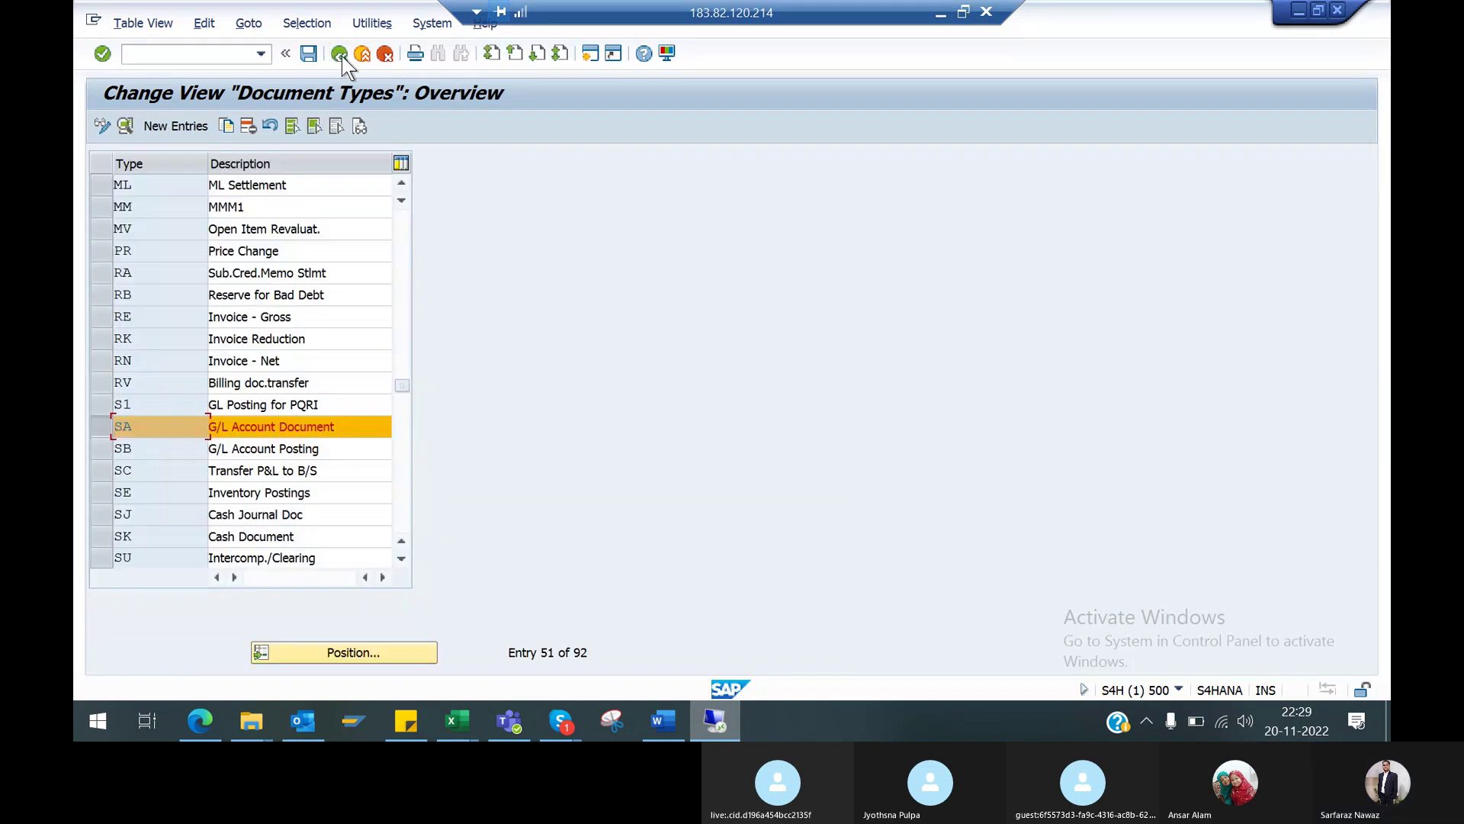
click(340, 54)
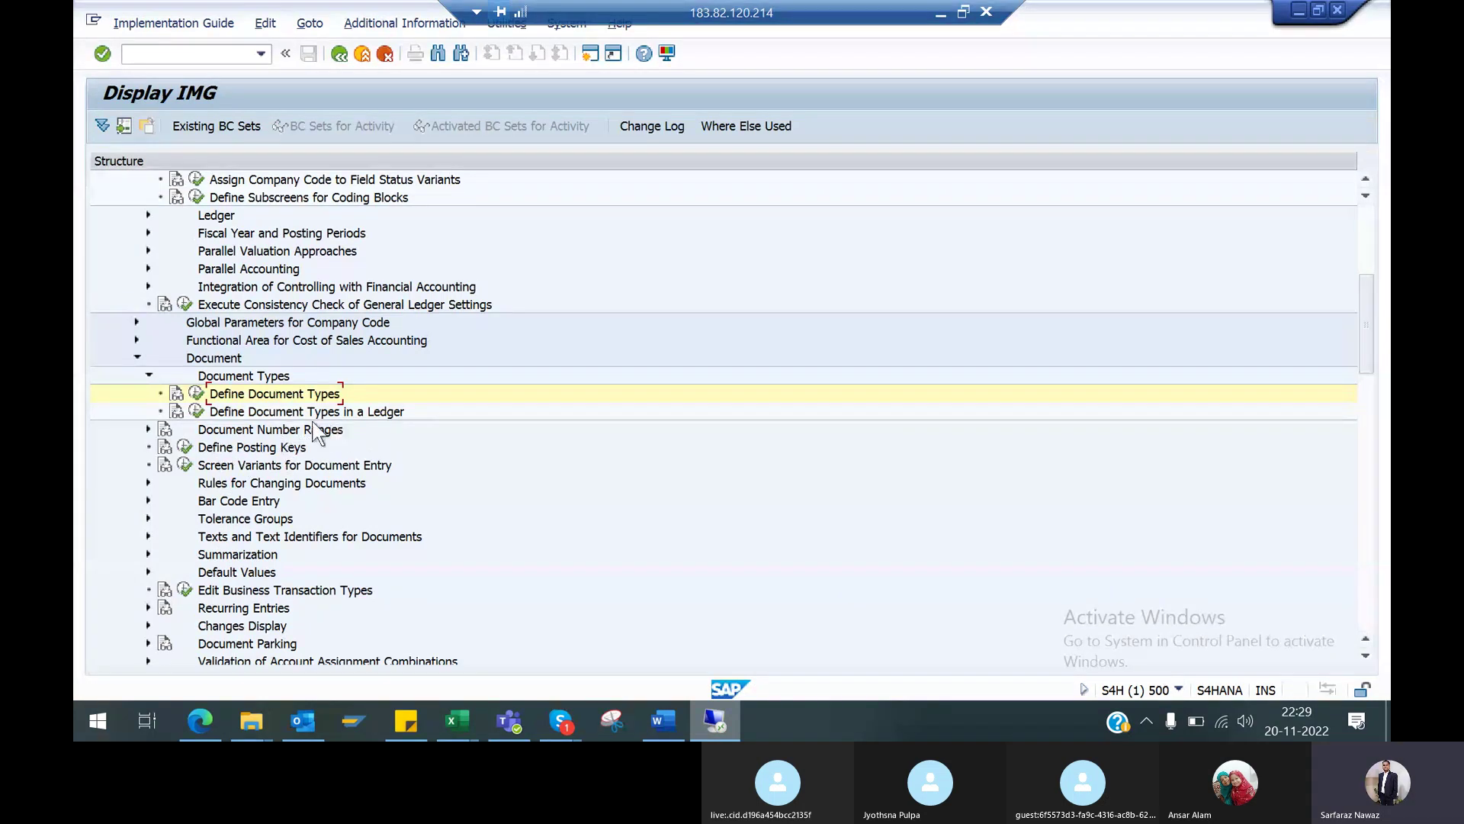
Try to open Define Document Types in a Ledger with ledger 0L as the work area
click(197, 413)
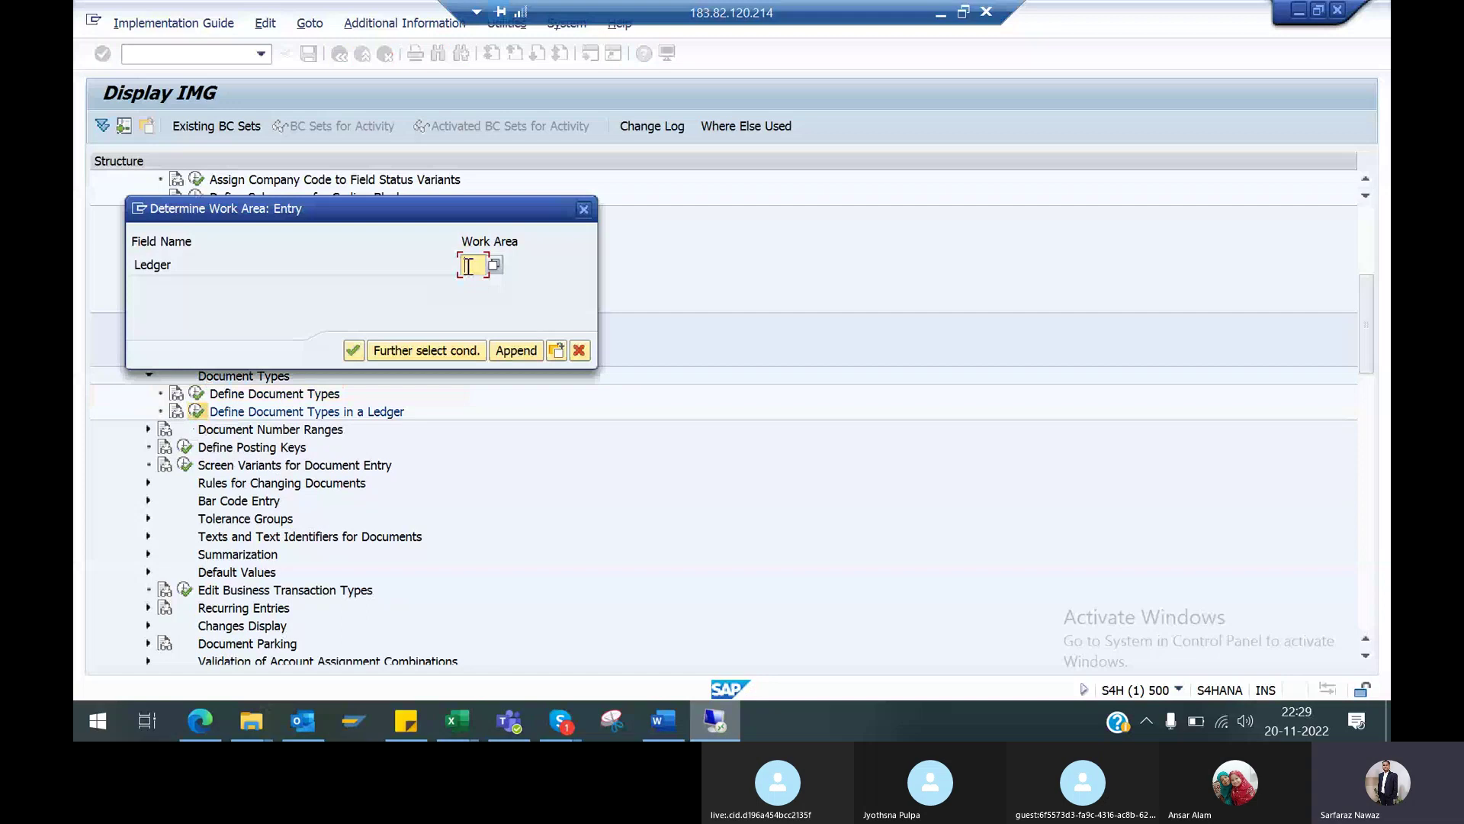
text(0L)
key(Return)
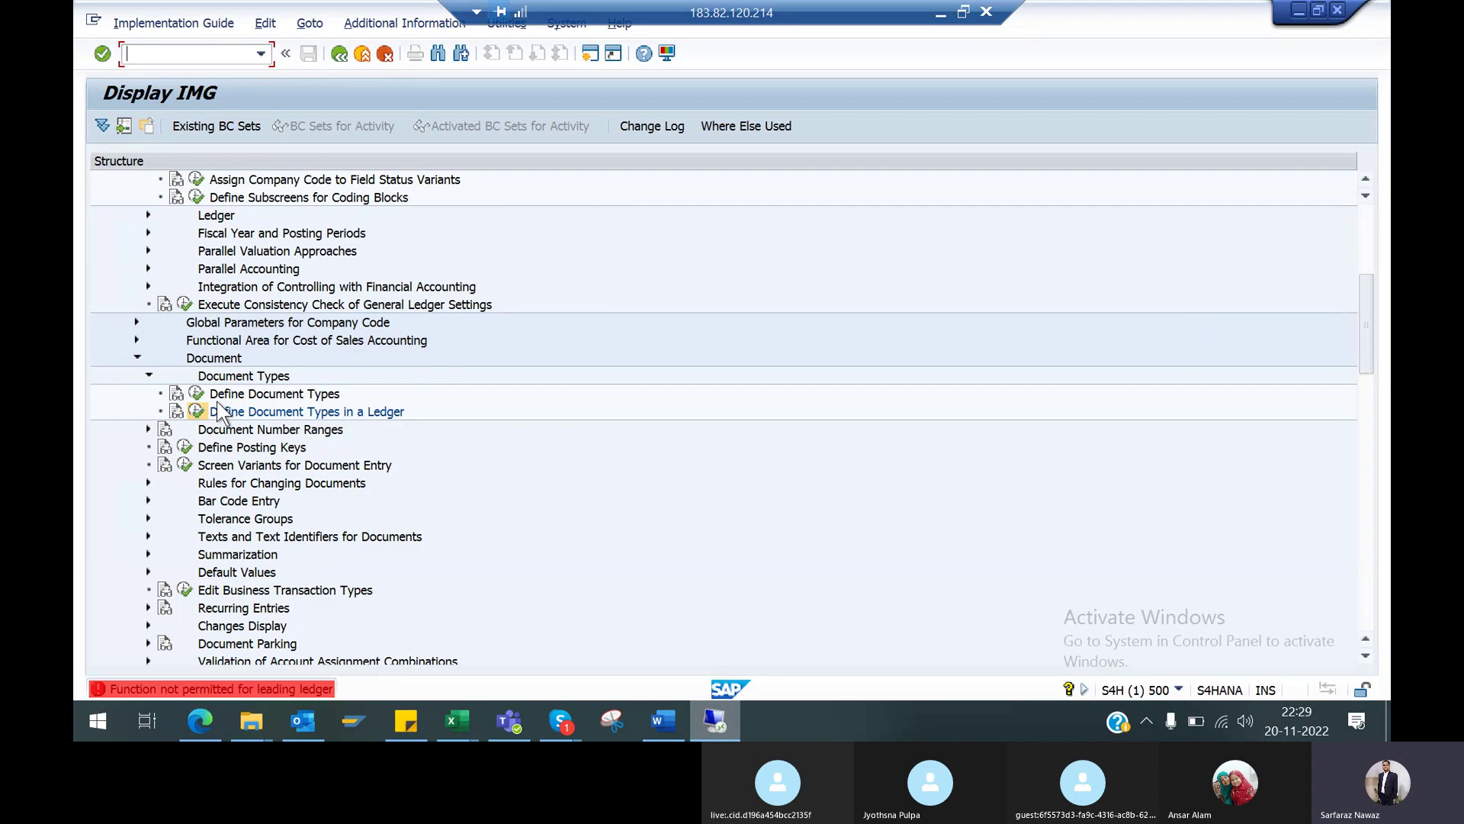
mouse_move(225, 698)
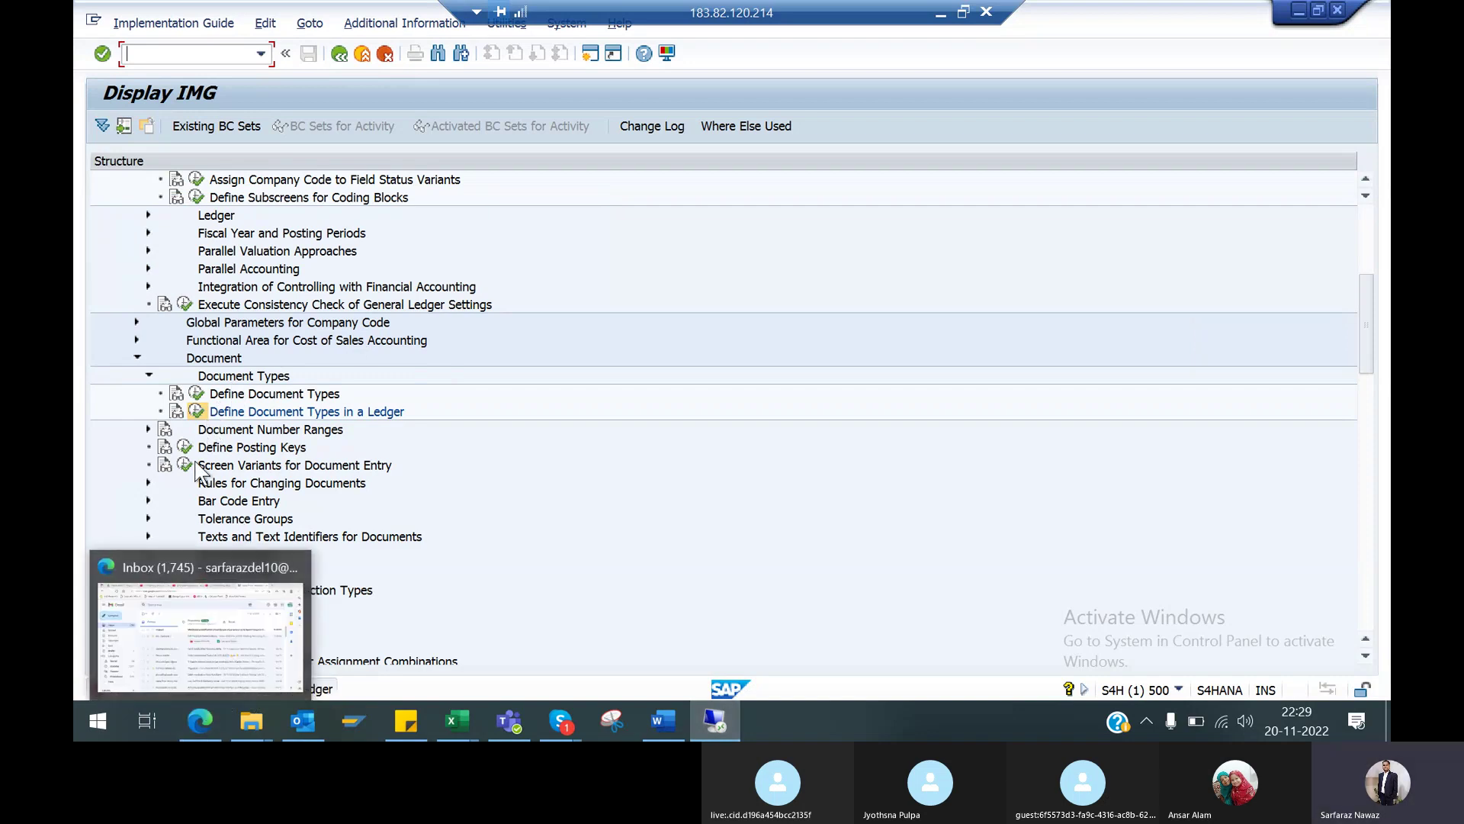